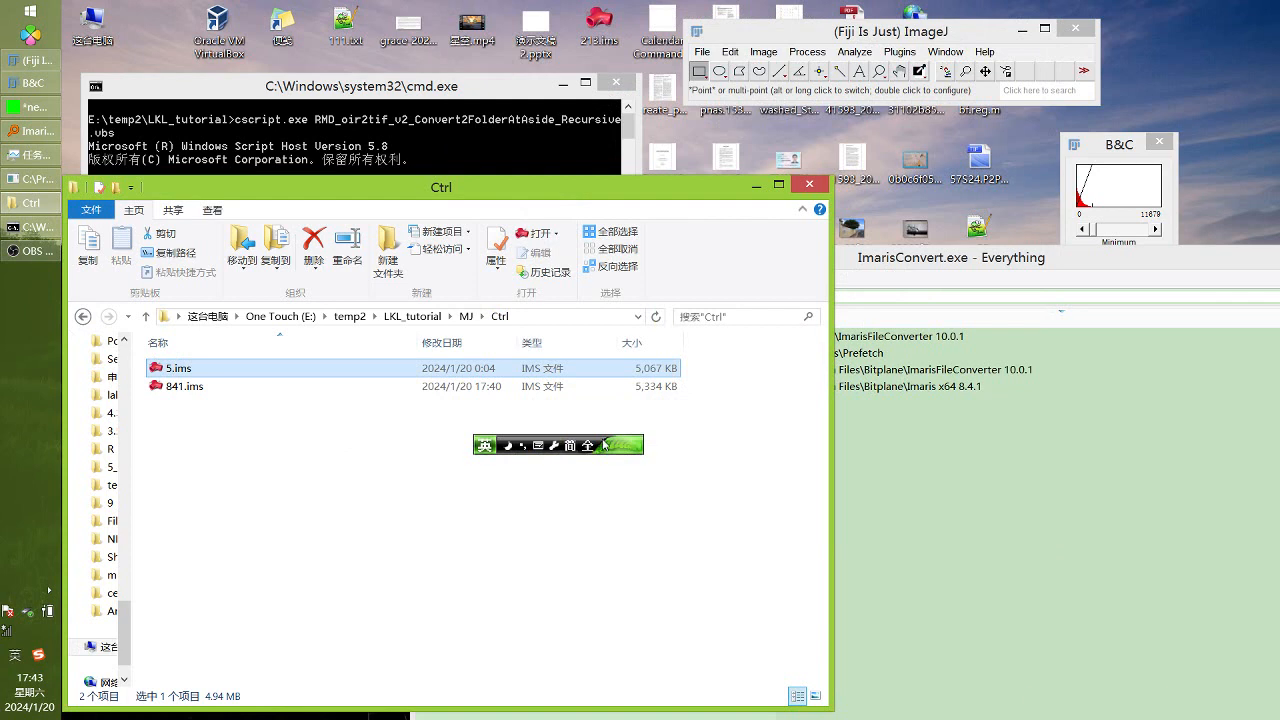
Look through the MJ folder and its Ctrl subfolder containing the IMS images
click(614, 525)
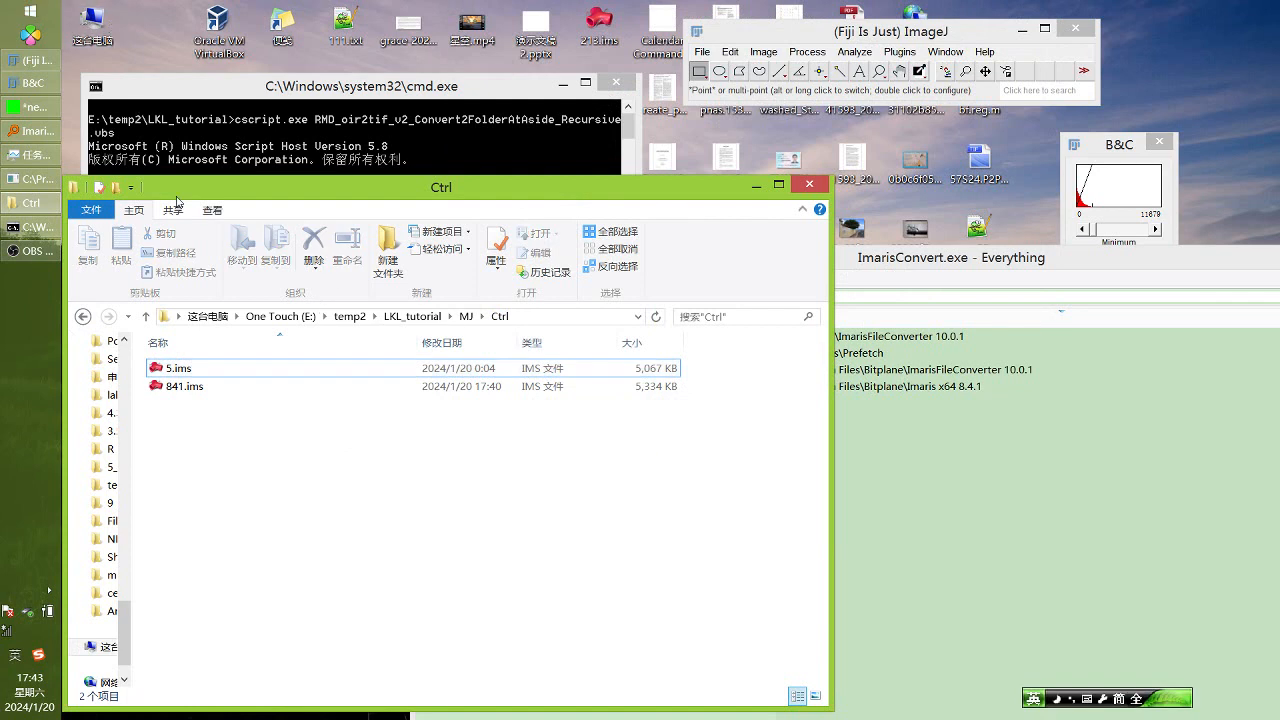
click(466, 316)
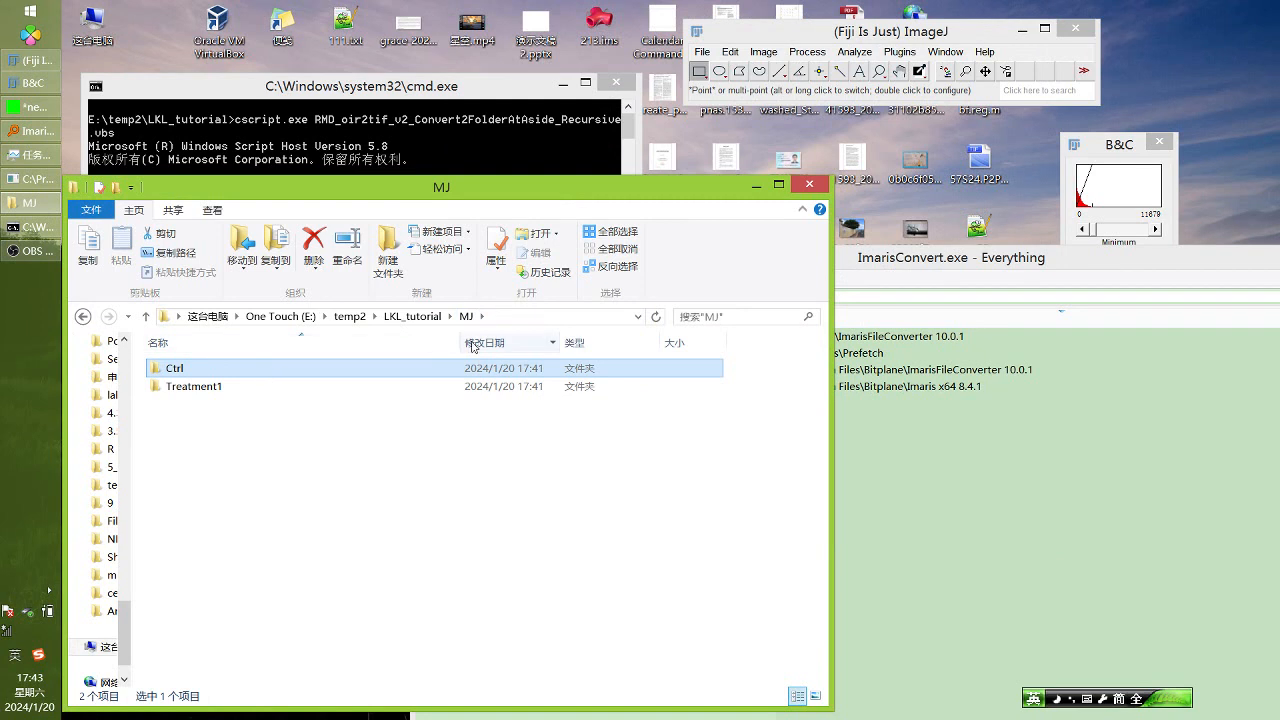
click(412, 316)
double_click(172, 403)
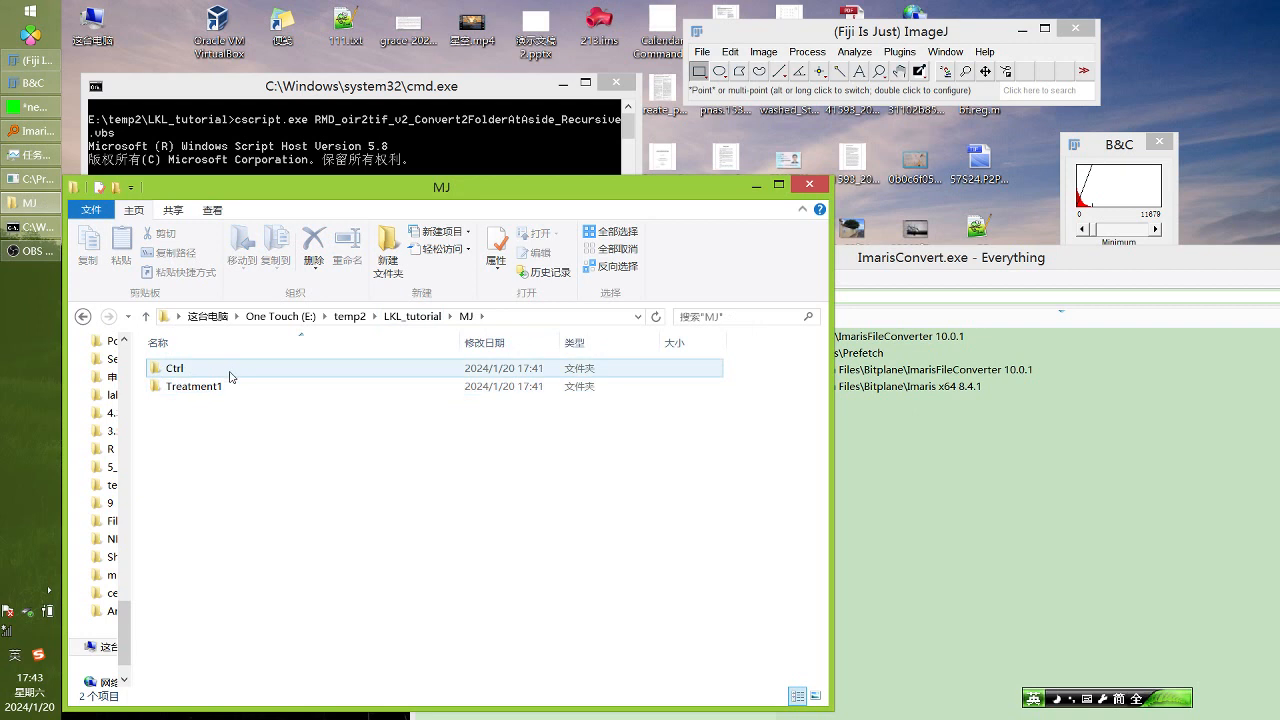
double_click(175, 368)
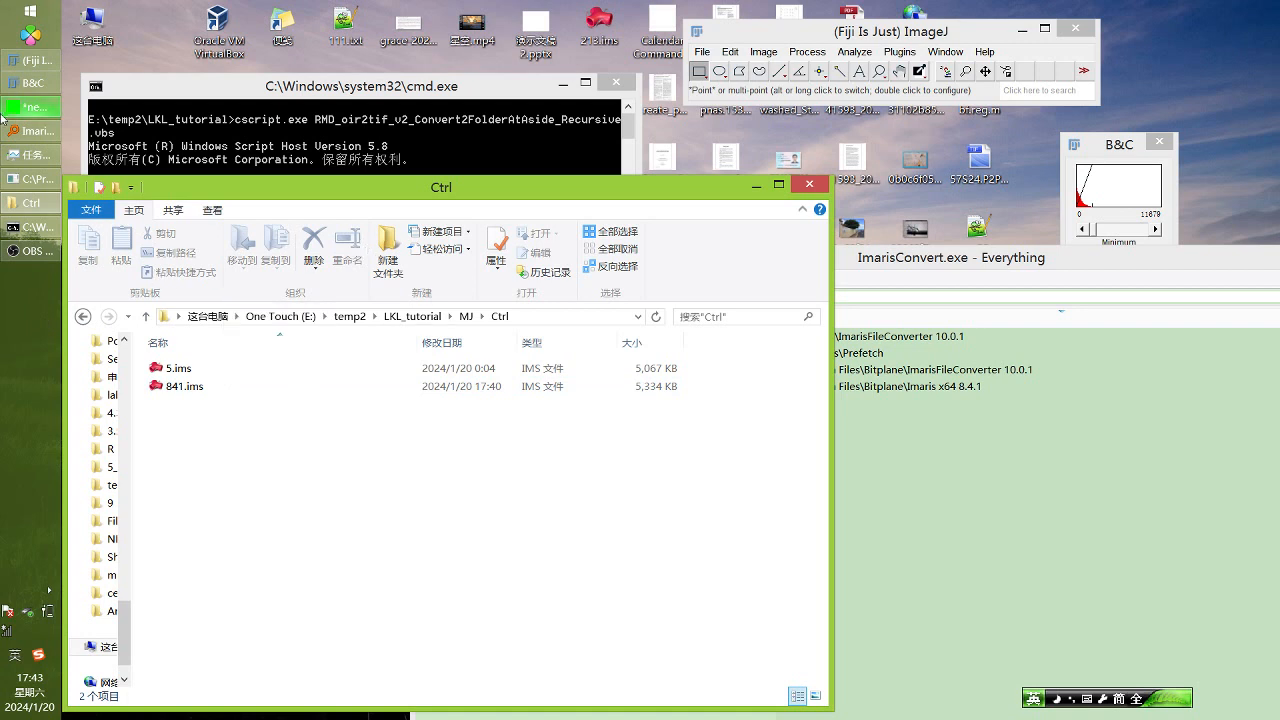
Launch the image conversion script and accept C:\Program Files\Bitplane\Imaris x64 8.4.1\ImarisConvert.exe as the converter path
click(31, 37)
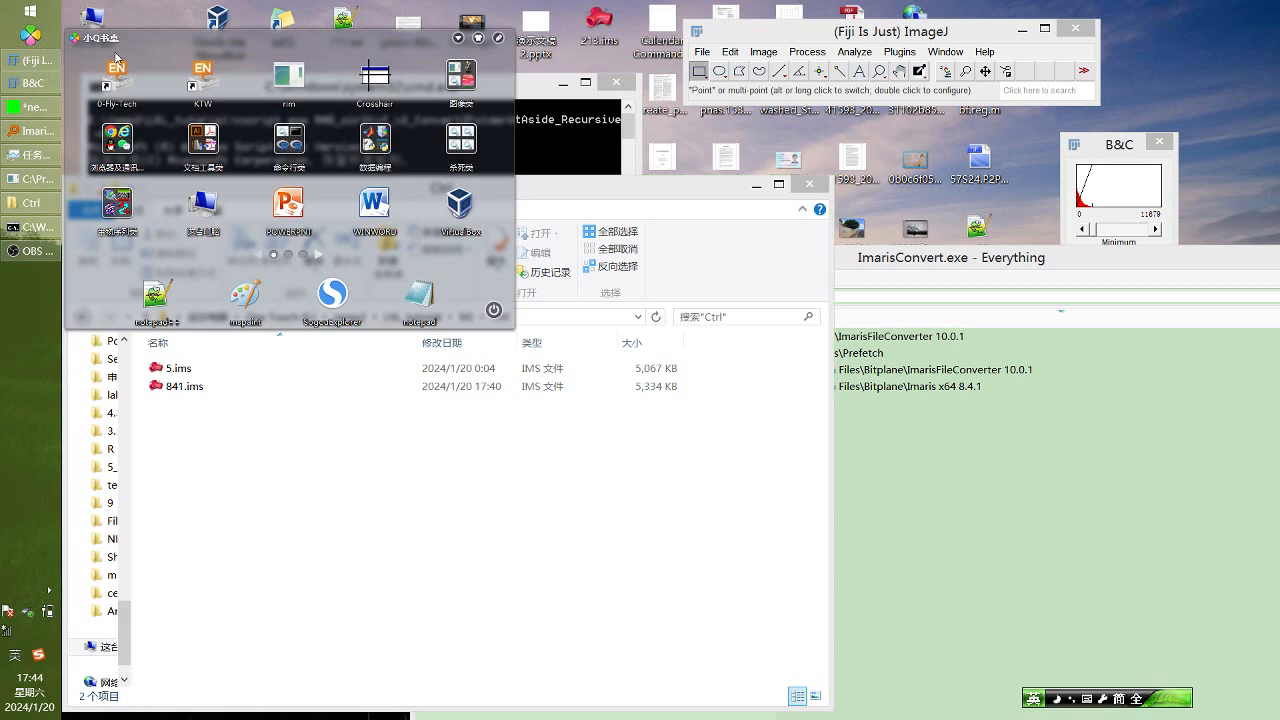
click(288, 274)
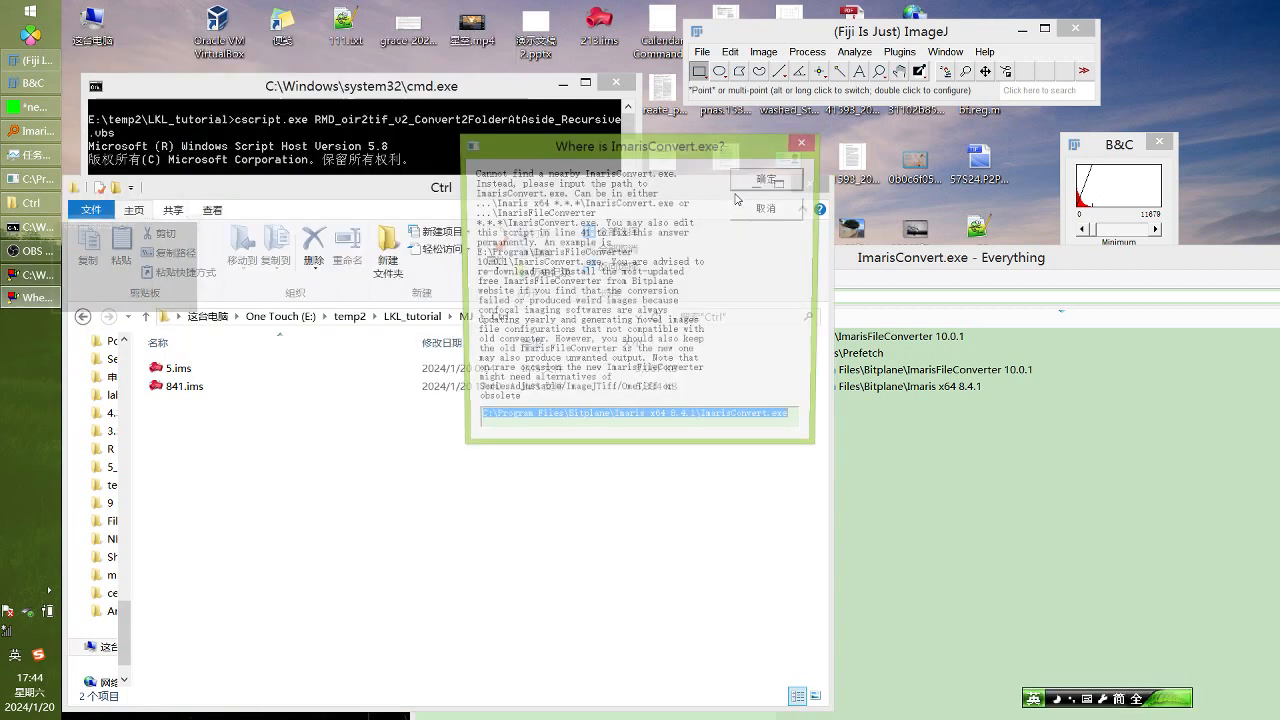
drag(655, 150, 715, 73)
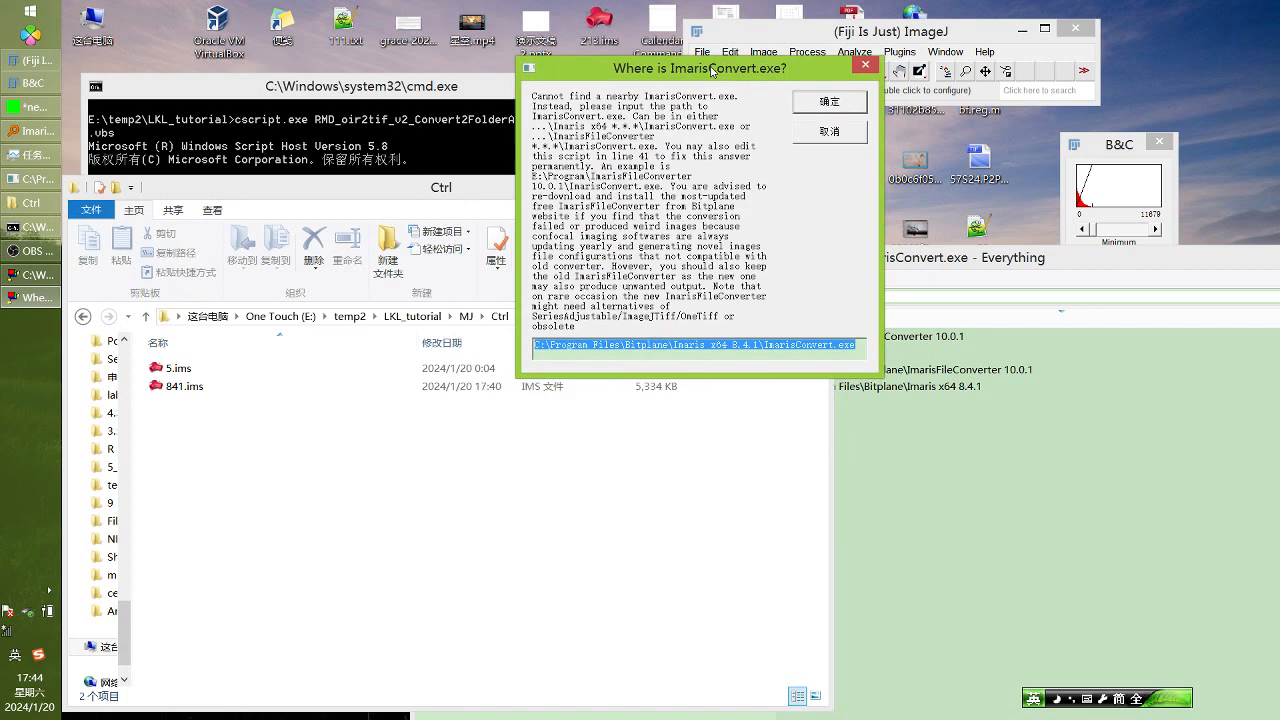
click(323, 402)
click(465, 317)
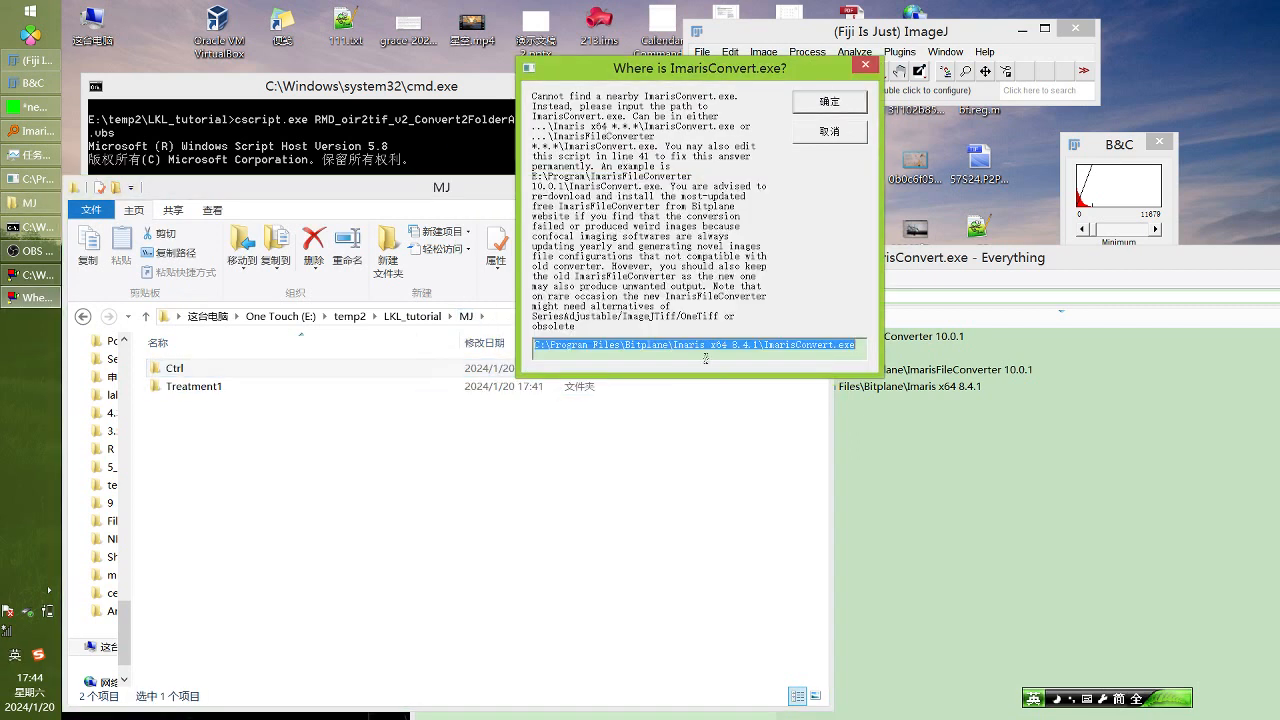
click(704, 347)
click(795, 105)
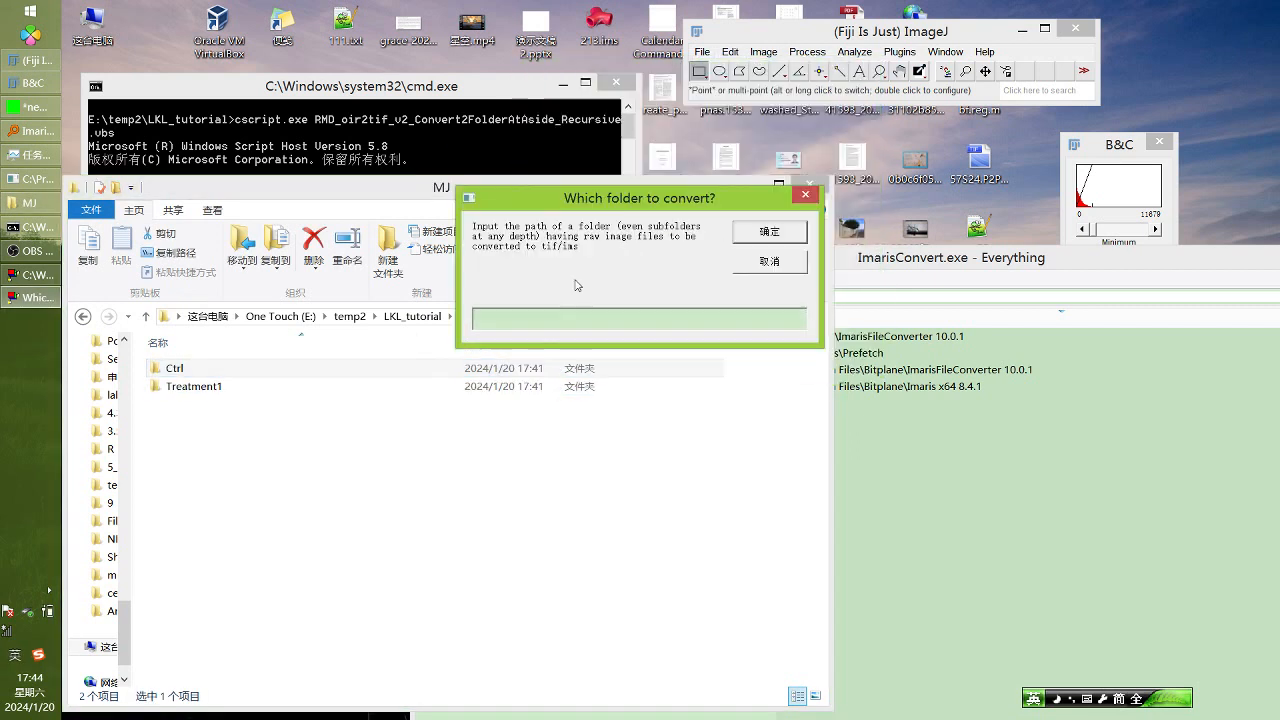
Copy the path E:\temp2\LKL_tutorial\MJ into the script as the folder to convert and include subfolders at any depth (1)
click(393, 330)
click(510, 317)
key(ctrl+c)
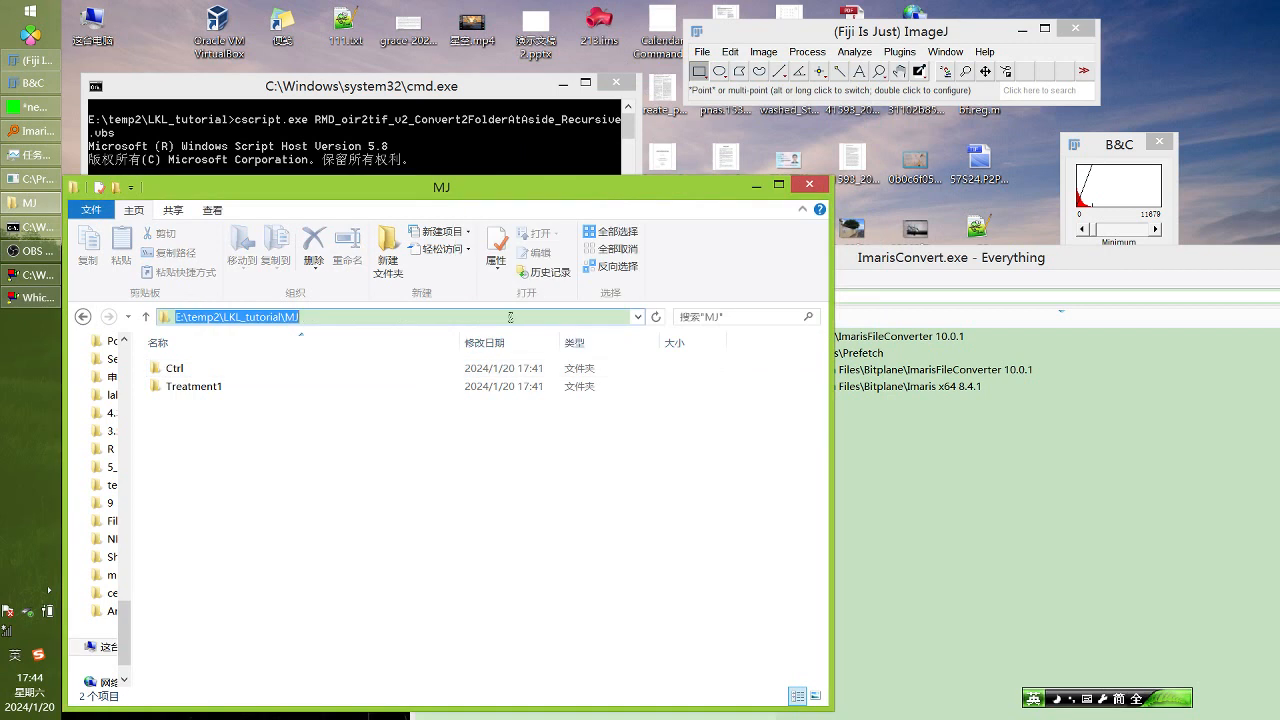
drag(571, 178, 564, 372)
click(640, 318)
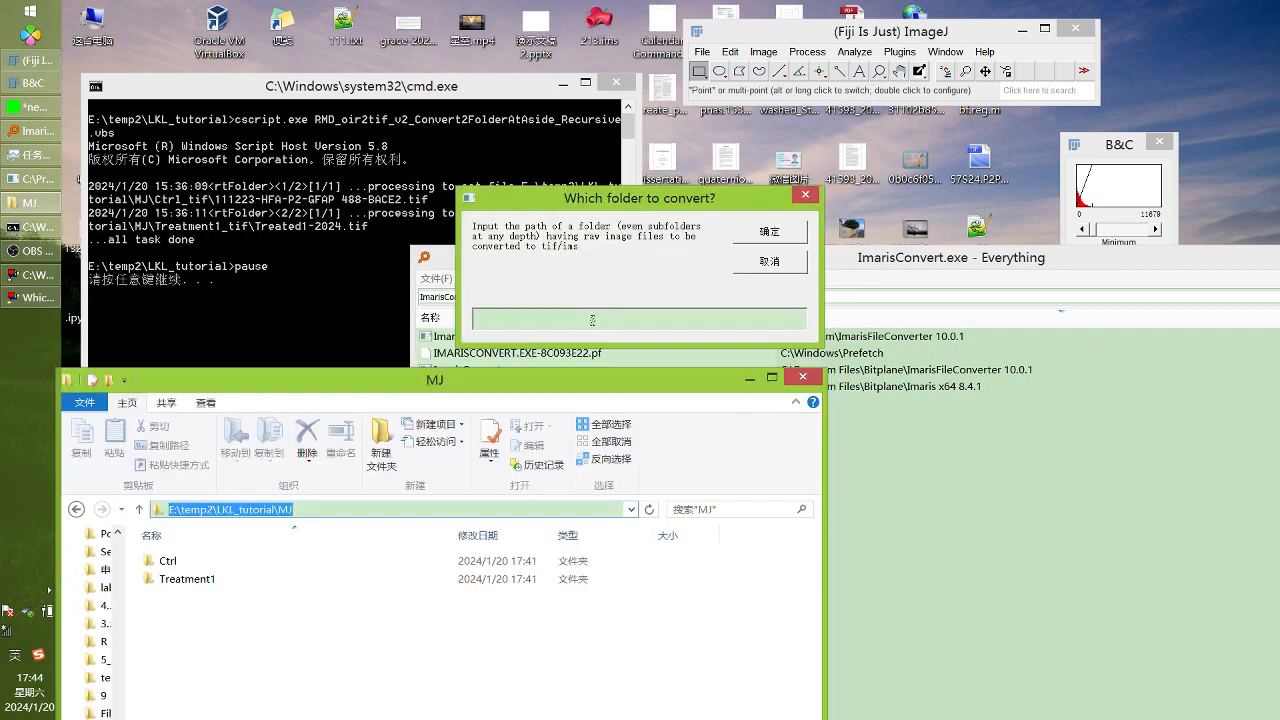
key(ctrl+v)
click(768, 234)
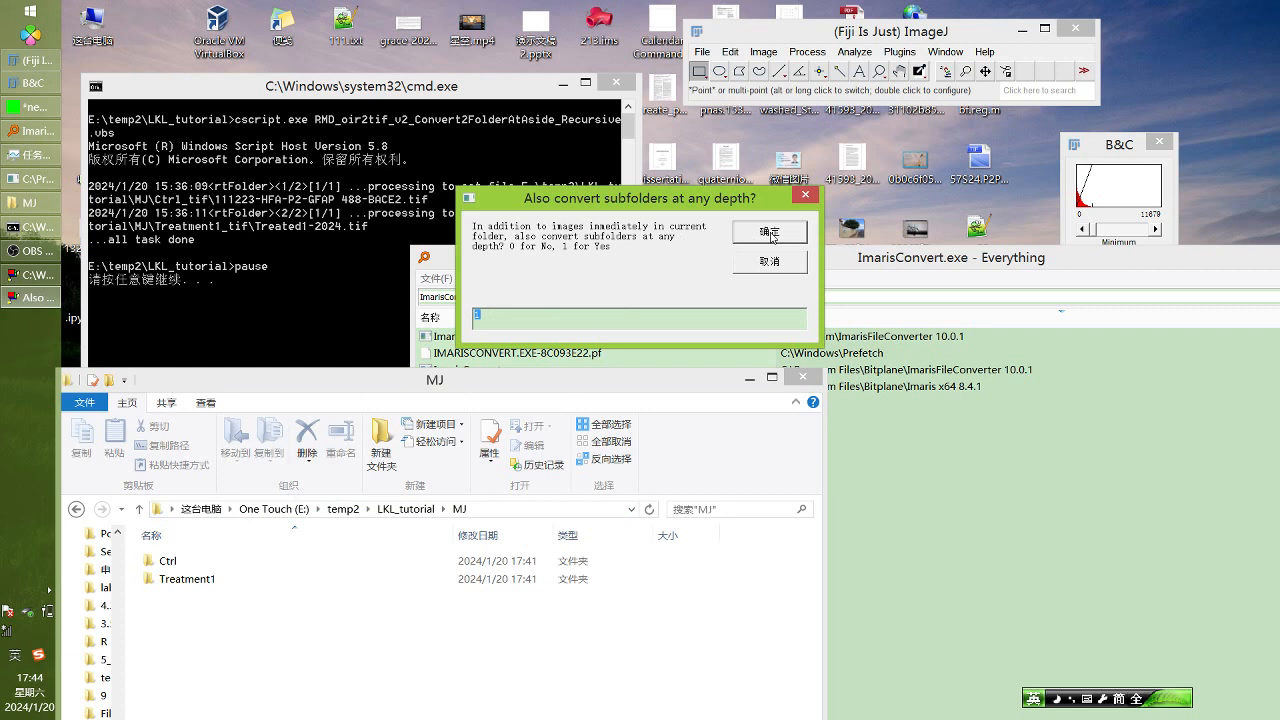
click(769, 233)
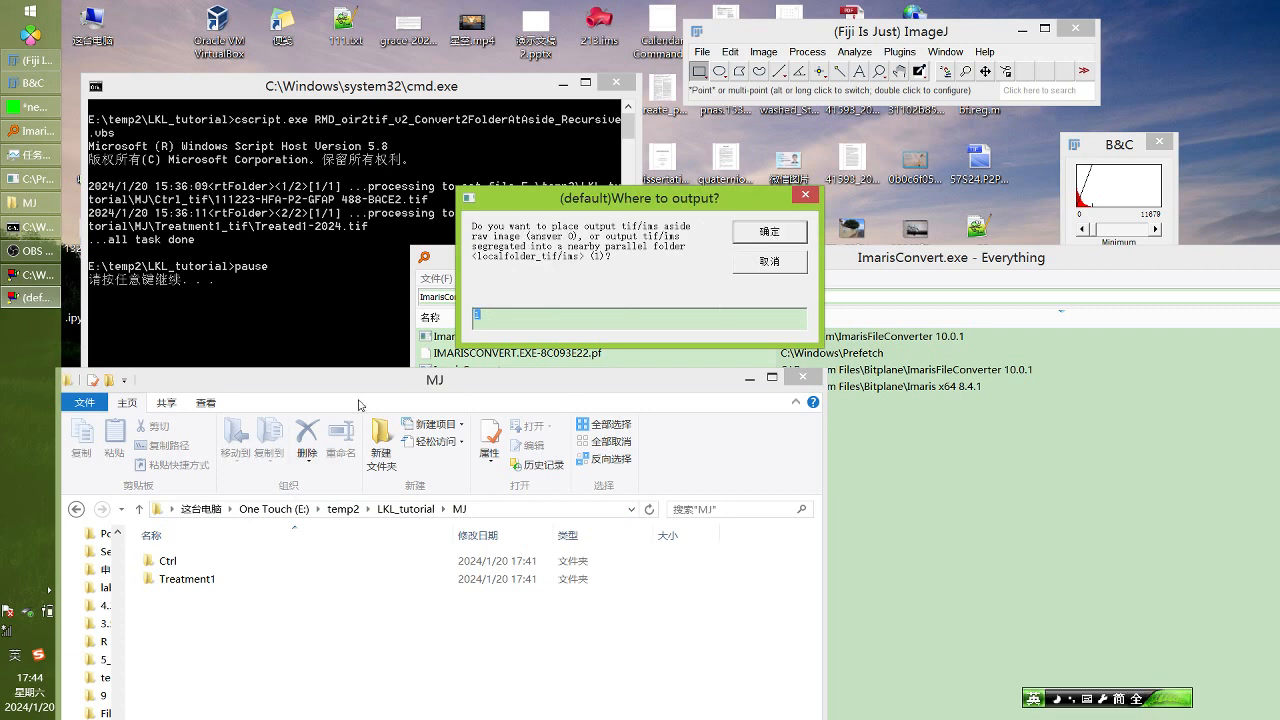
Send the output to a nearby parallel folder and set the conversion from ims input to tif output
click(769, 233)
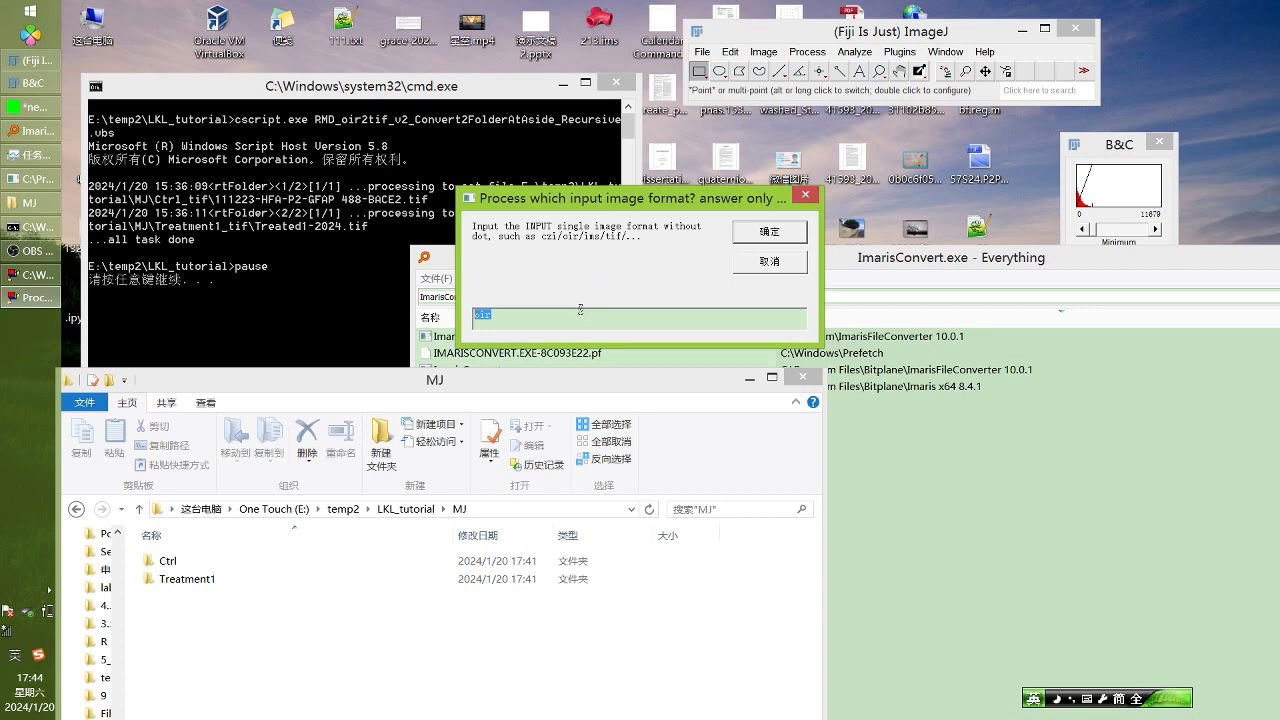
text(ims)
click(750, 238)
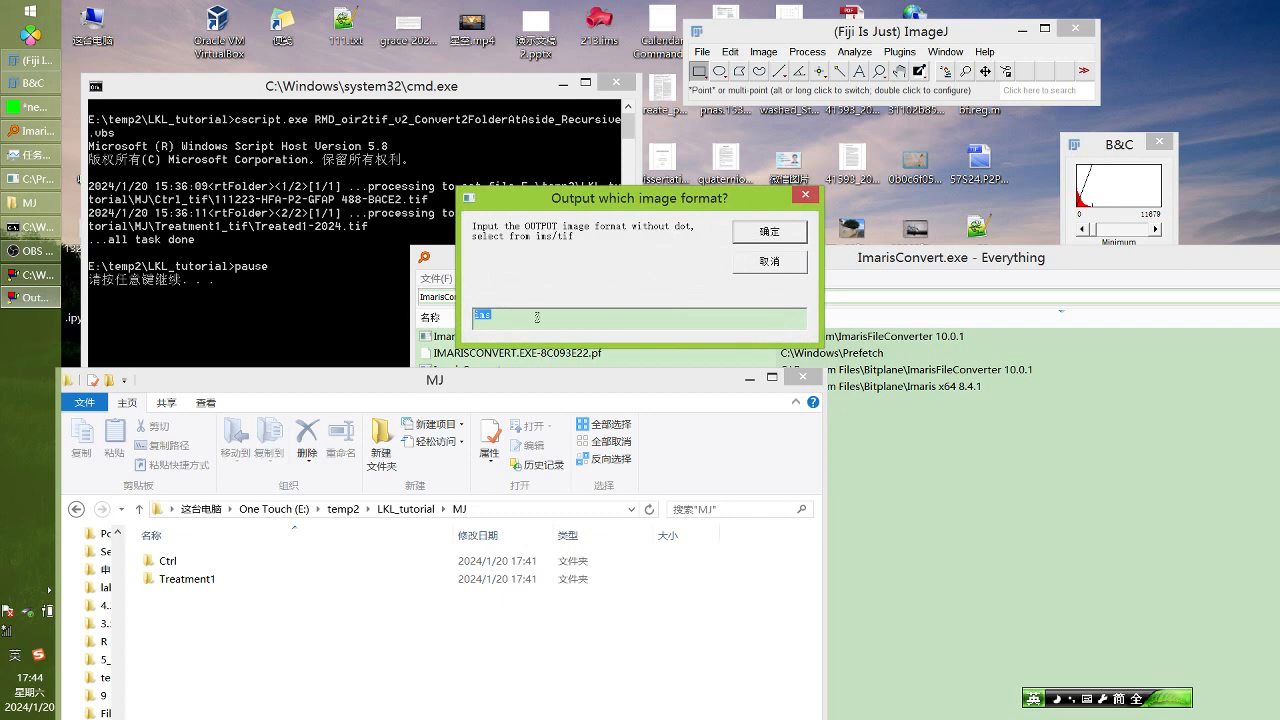
text(tif)
click(772, 231)
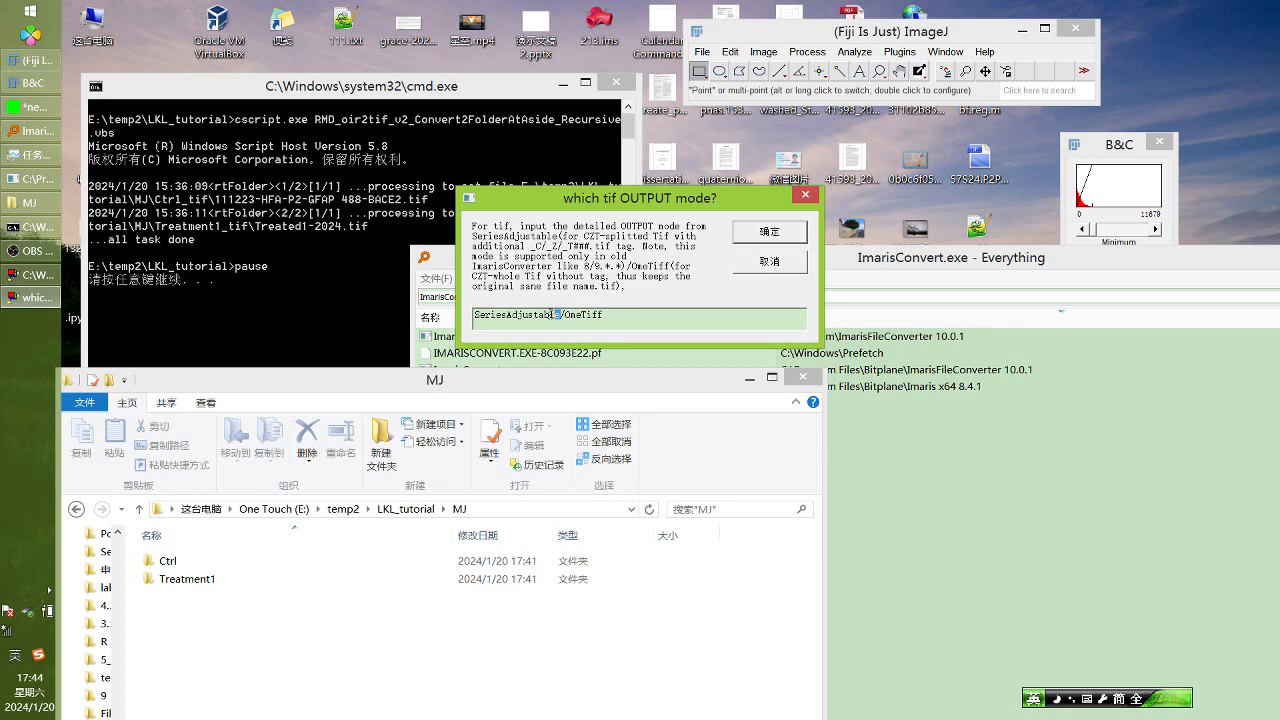
Remove SeriesAdjustable from the tif output mode so that OmeTiff remains, and confirm it
drag(561, 315, 438, 314)
key(BackSpace)
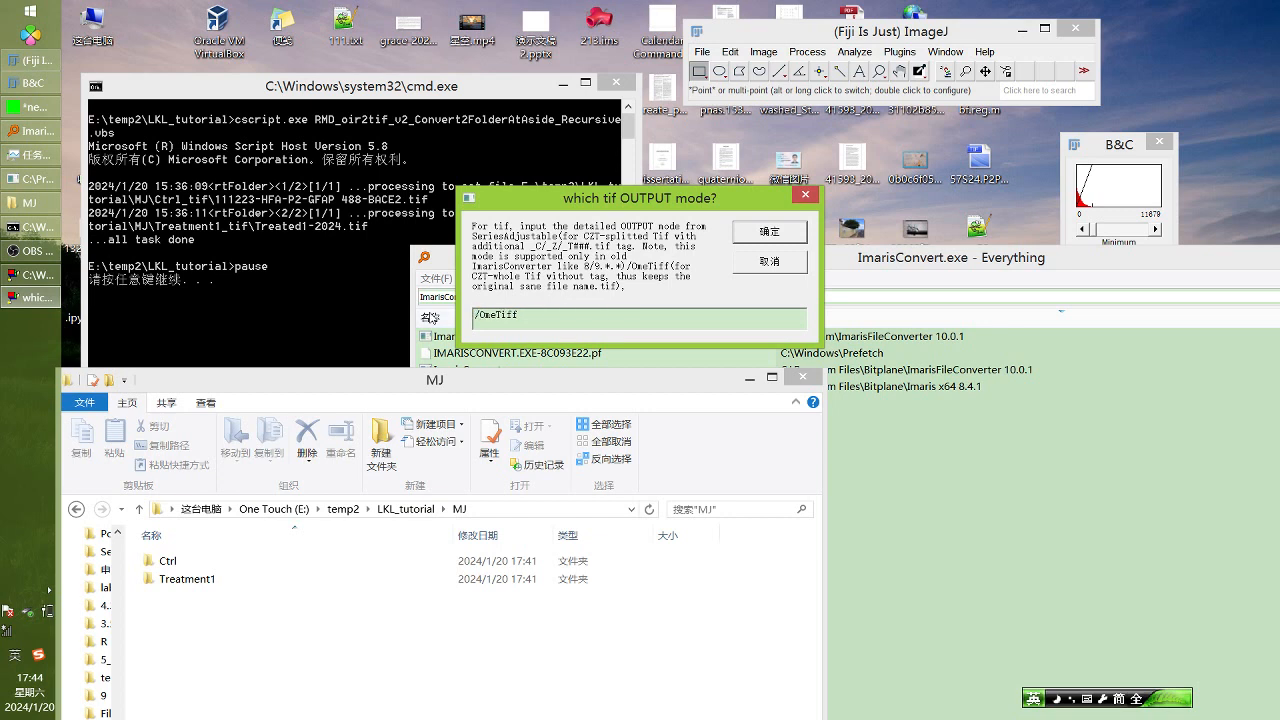
click(769, 231)
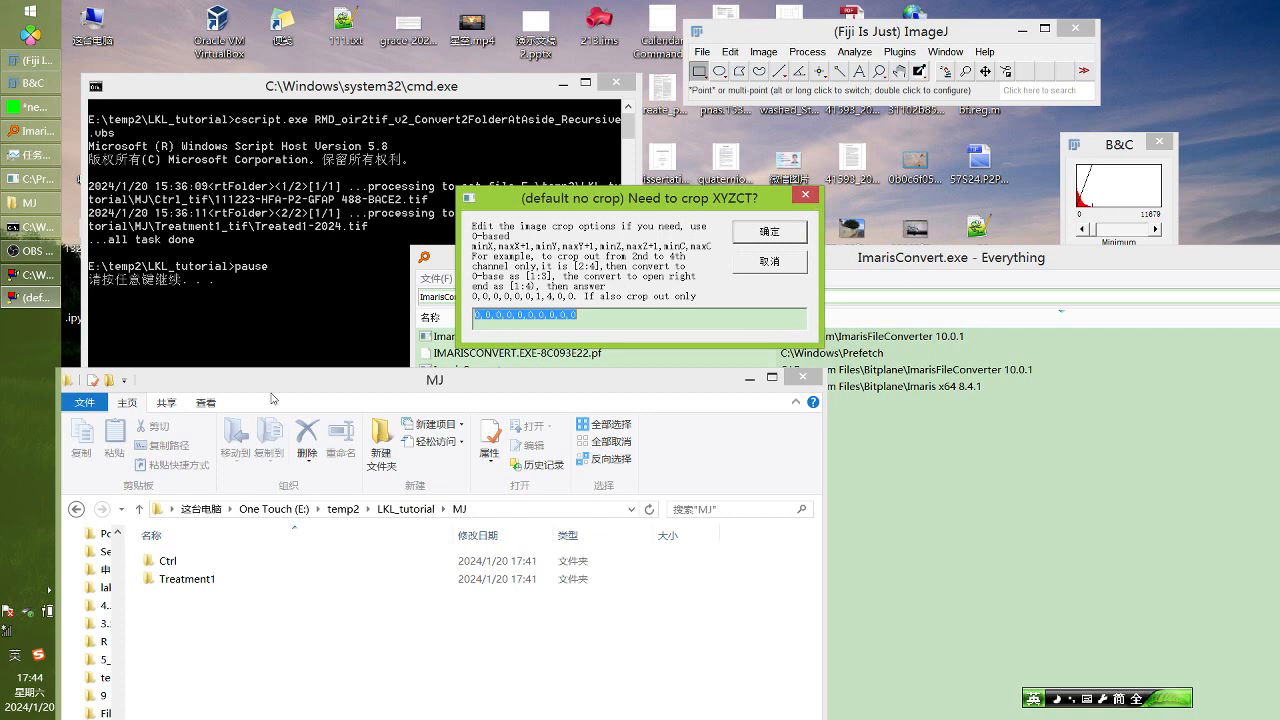
Keep the crop prompt open beside the folder window and open 5.ims from the Ctrl folder in Imaris
drag(272, 389, 310, 279)
drag(578, 204, 614, 126)
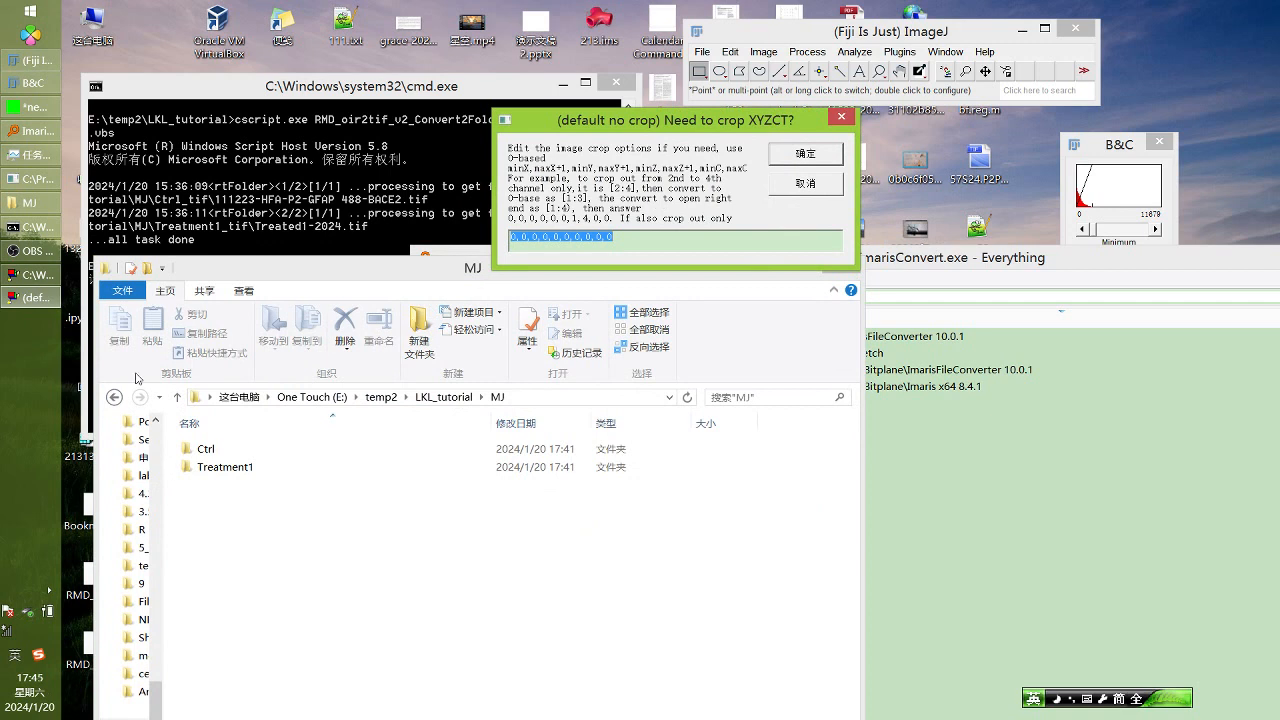
click(210, 452)
double_click(210, 452)
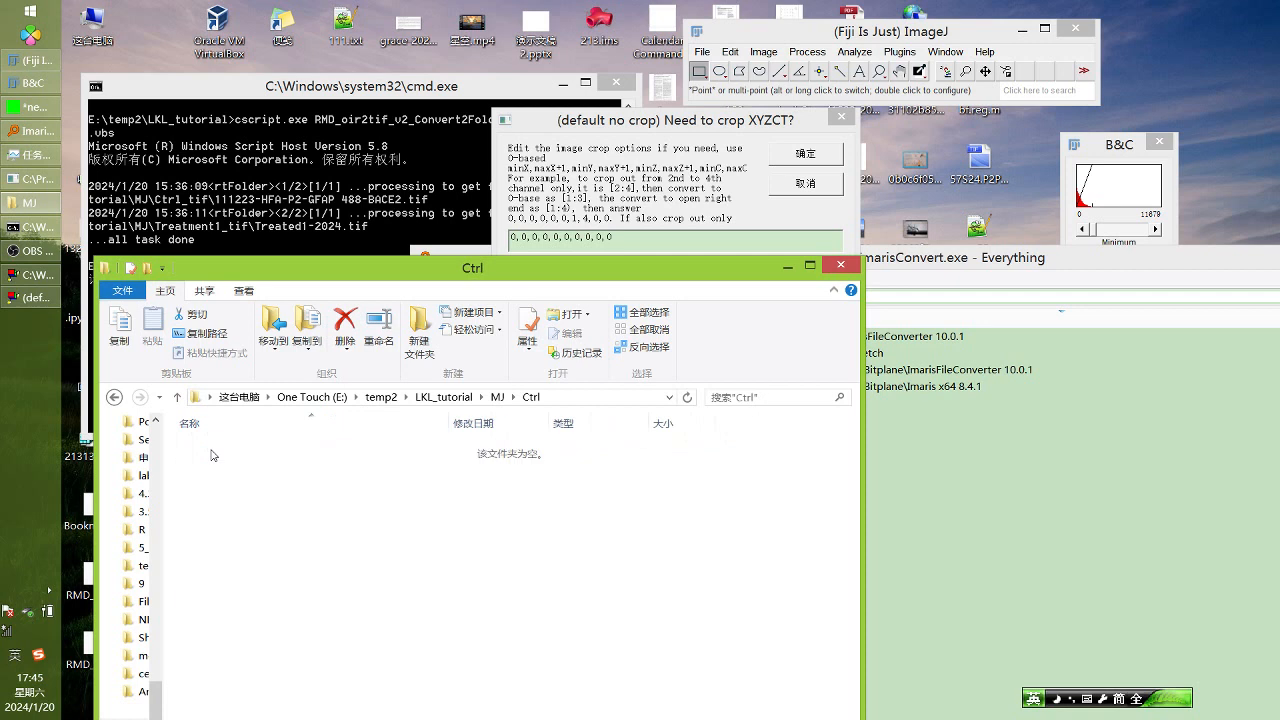
double_click(222, 452)
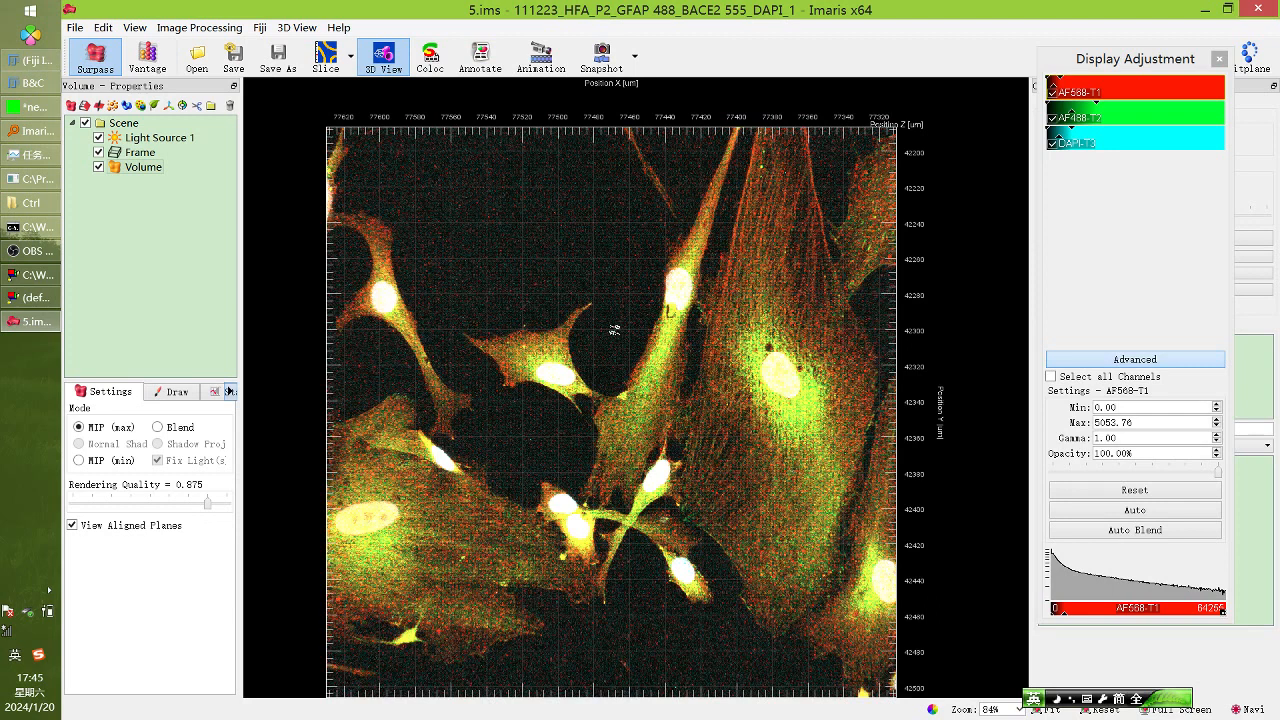
Hide the other channels of 5.ims to view only AF568-T1 in the 3D view
drag(614, 330, 700, 292)
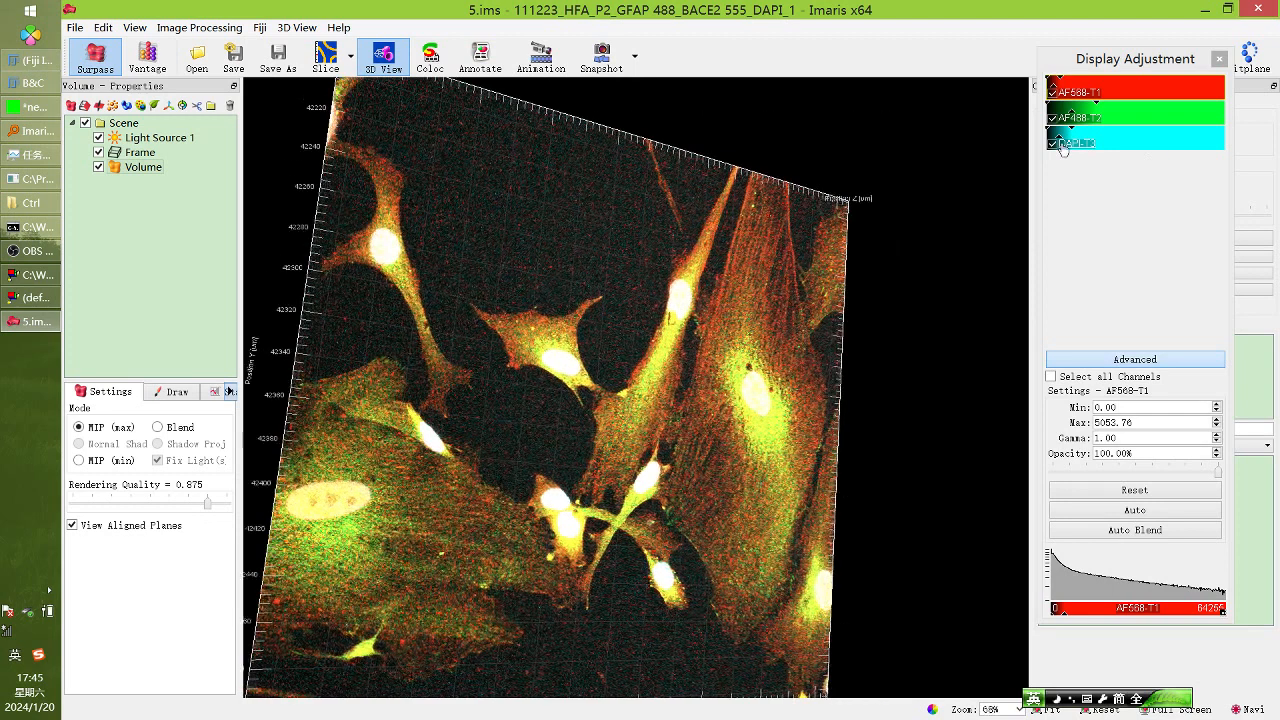
click(1051, 143)
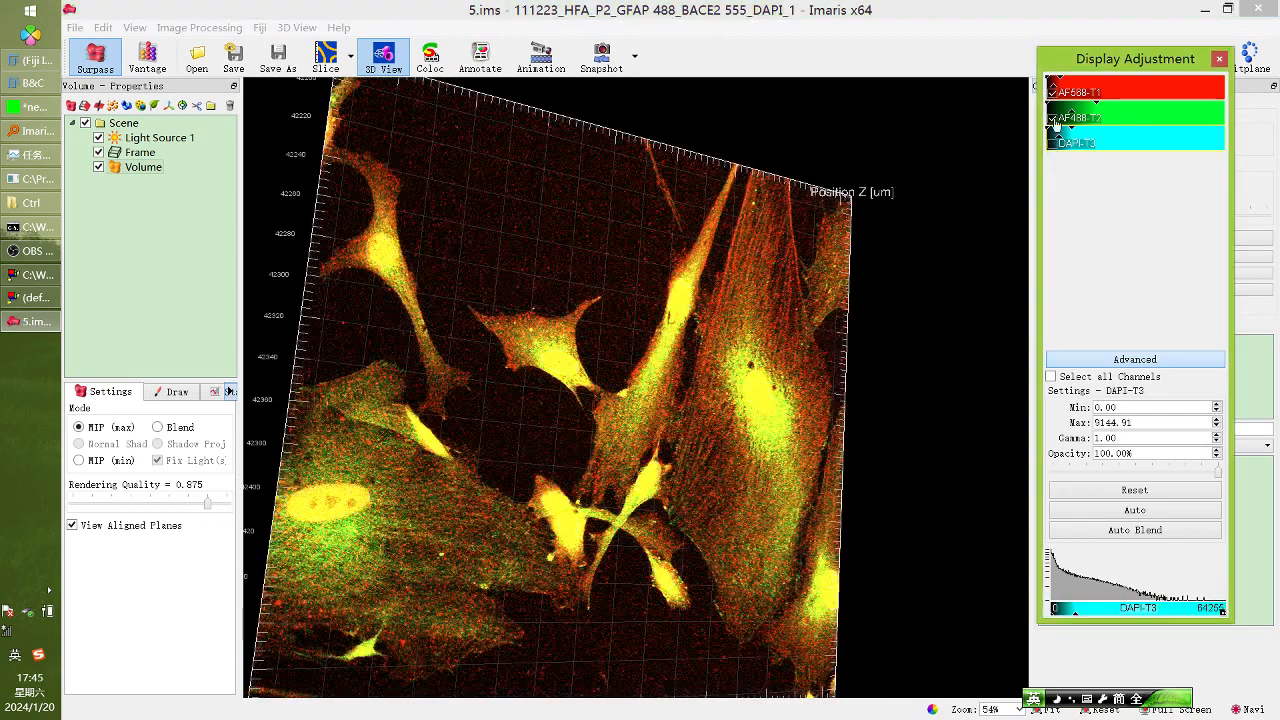
click(1051, 118)
click(1051, 91)
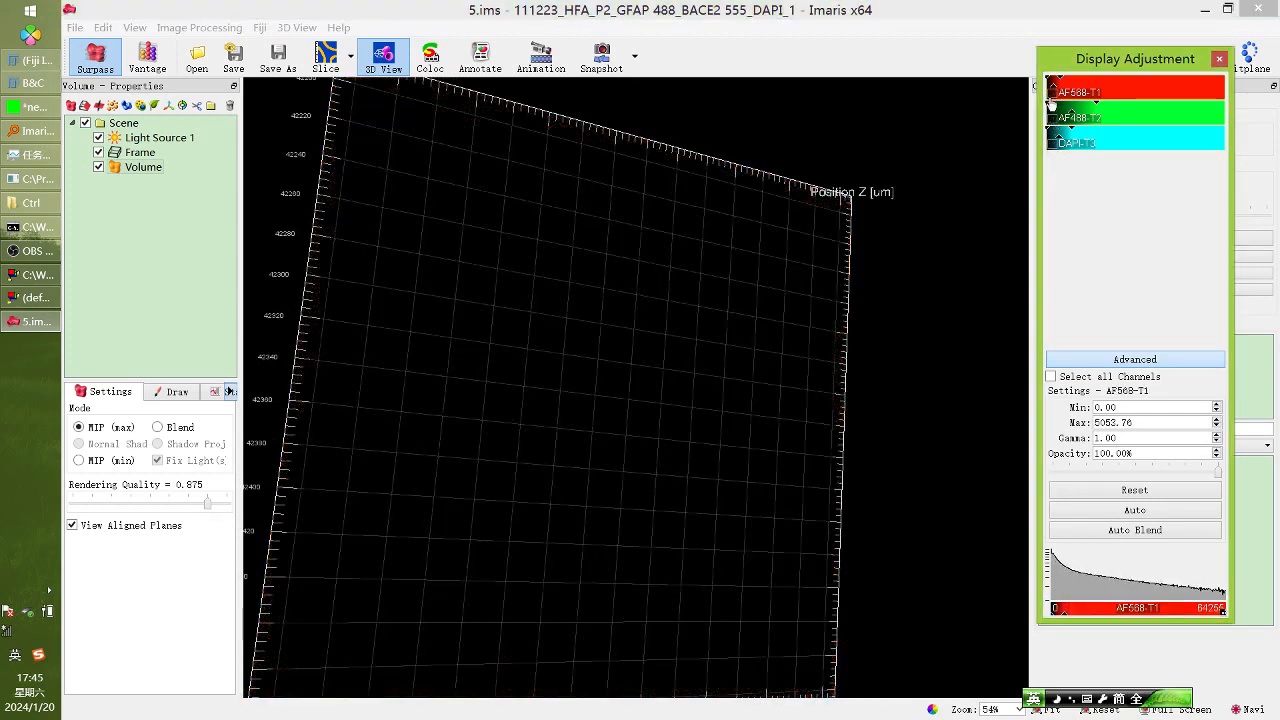
click(1051, 93)
drag(665, 294, 564, 291)
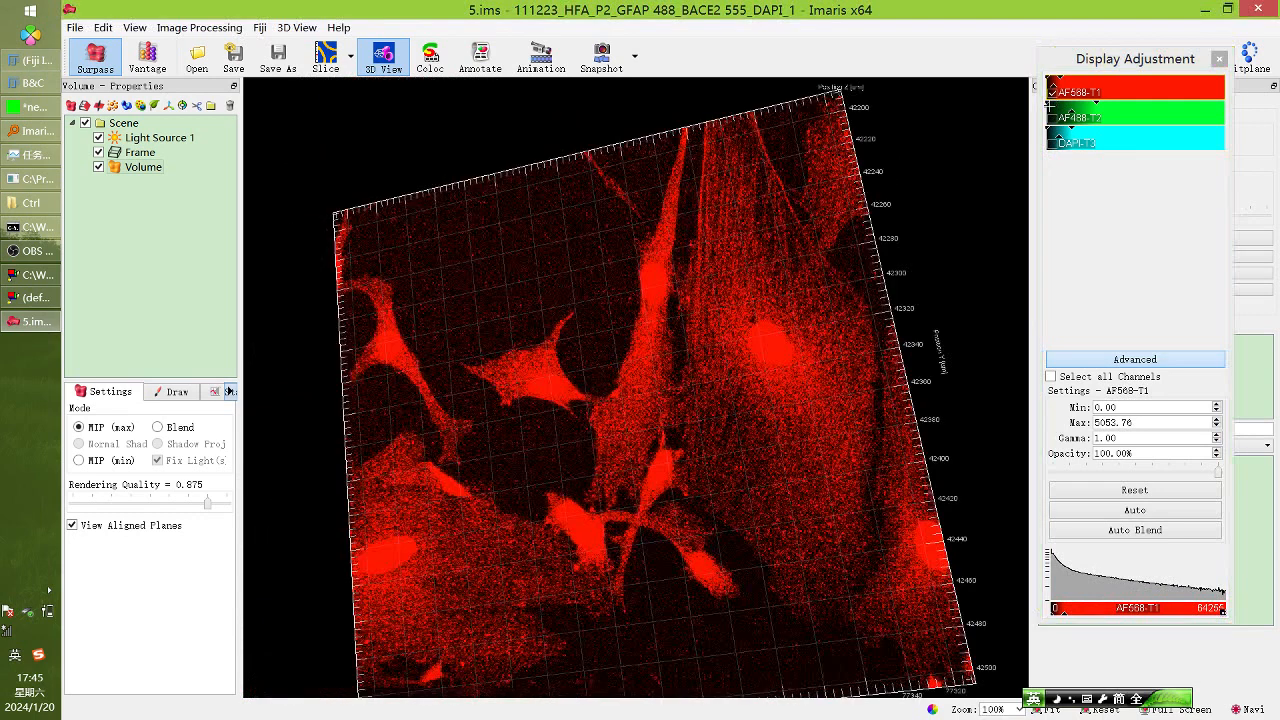
Switch the 3D view from AF568-T1 to only the AF488-T2 channel and inspect it
click(1051, 91)
click(1051, 118)
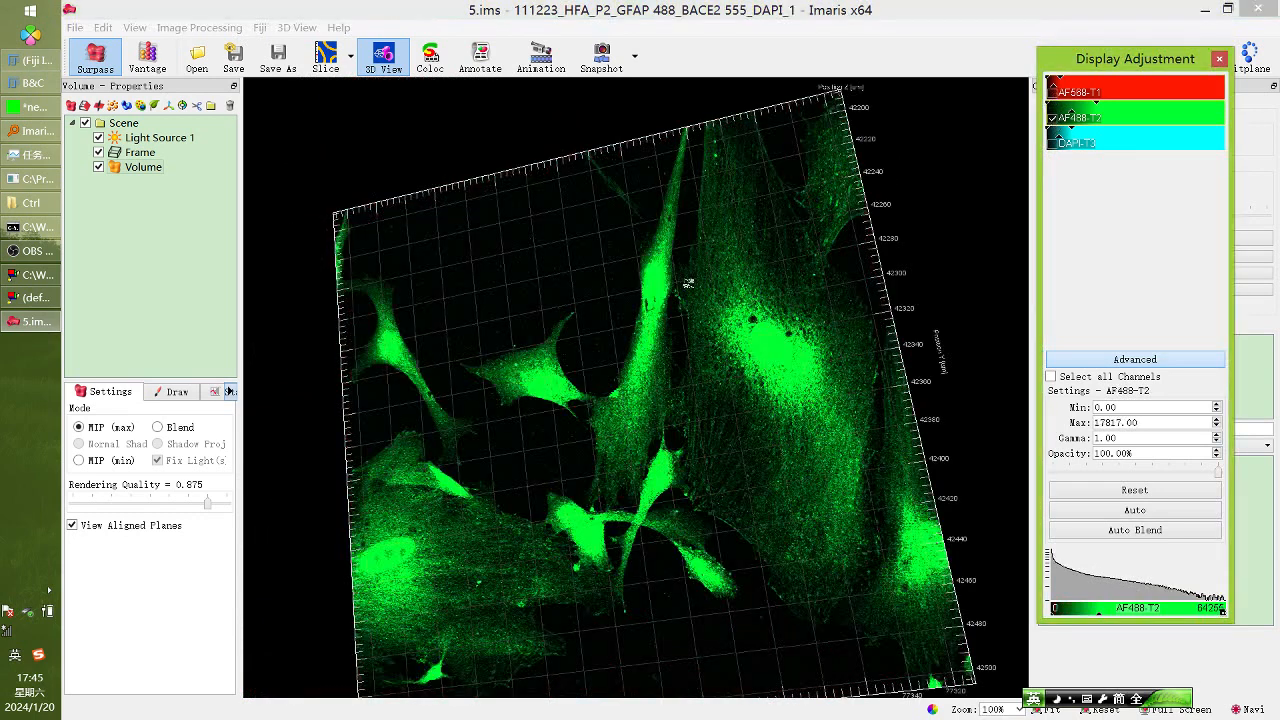
drag(688, 284, 712, 356)
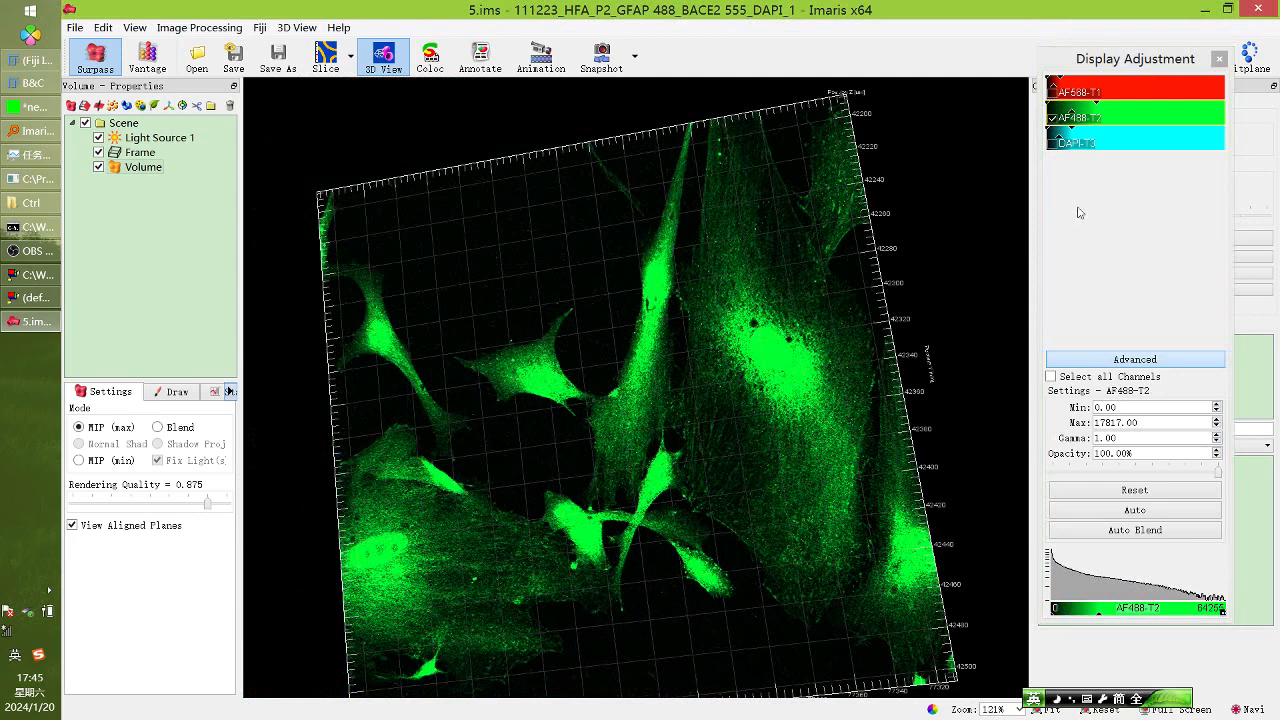
Hide AF488-T2 and view the DAPI-T3 channel alone, turning it off again after inspection
click(1052, 118)
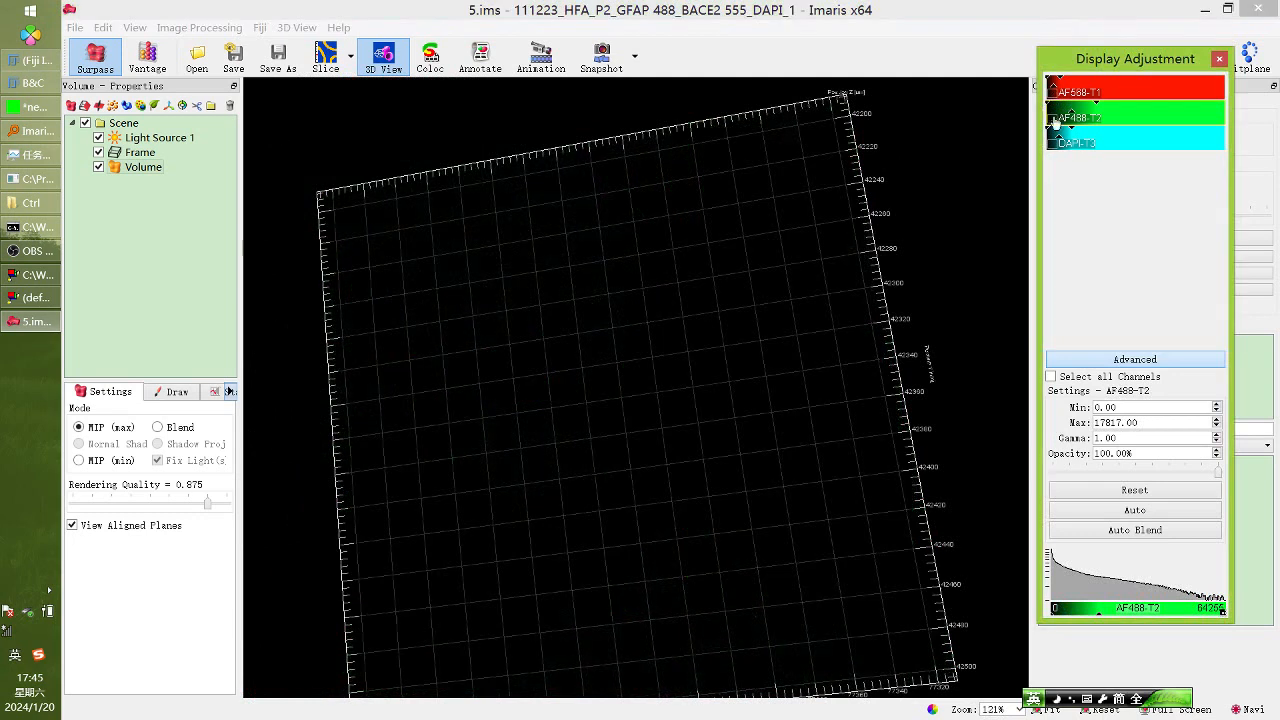
click(1051, 143)
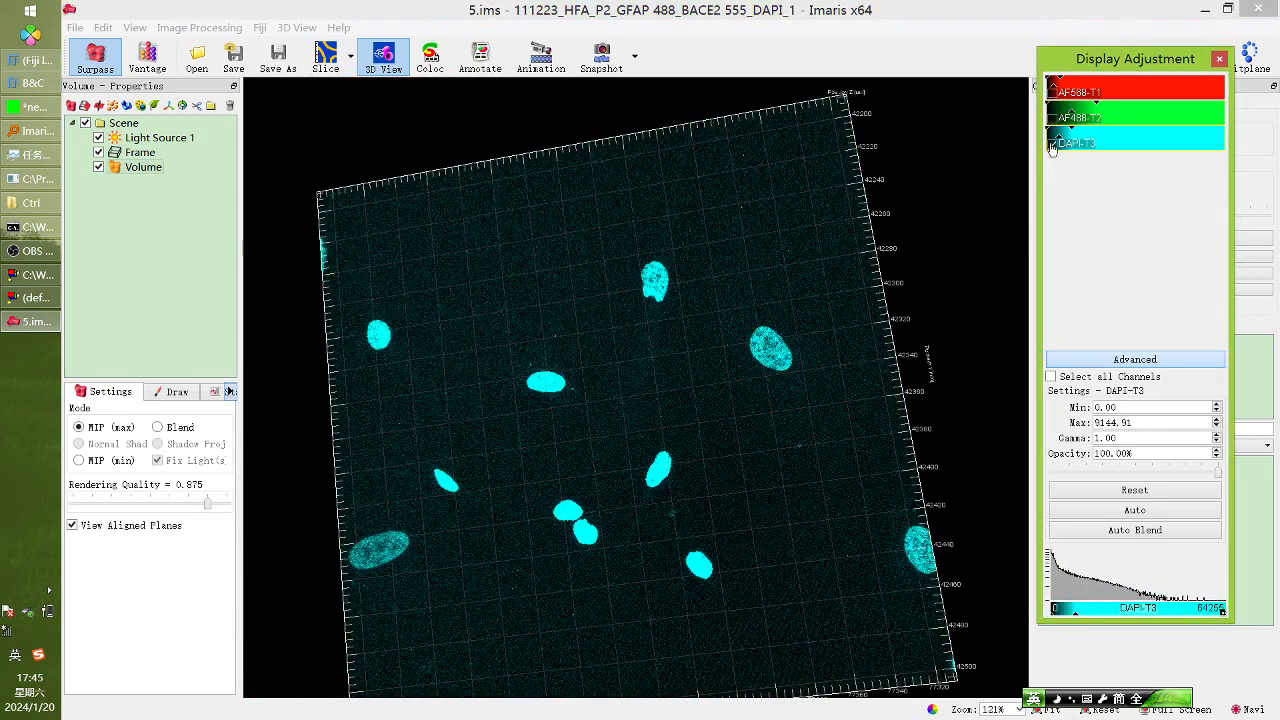
click(1050, 144)
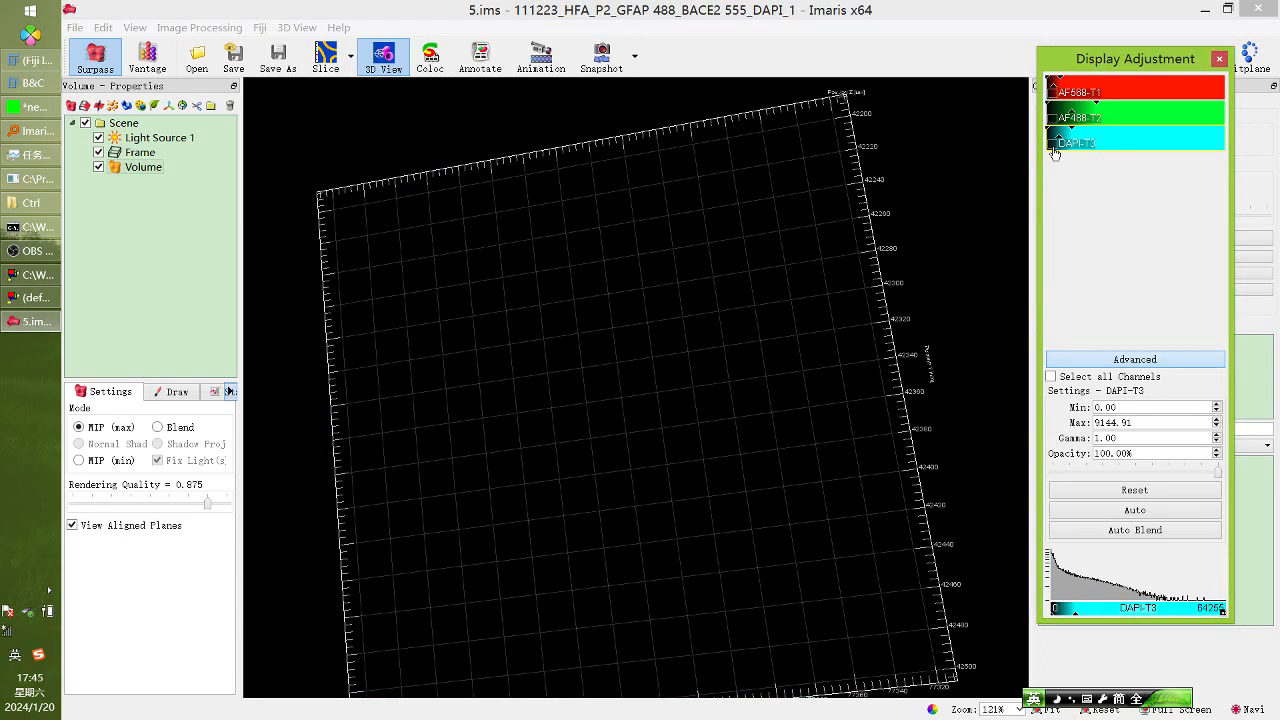
click(1052, 148)
click(1052, 148)
Show the AF568-T1 channel alone once more, inspect it and close Imaris
click(1053, 93)
scroll(616, 329, up, 4)
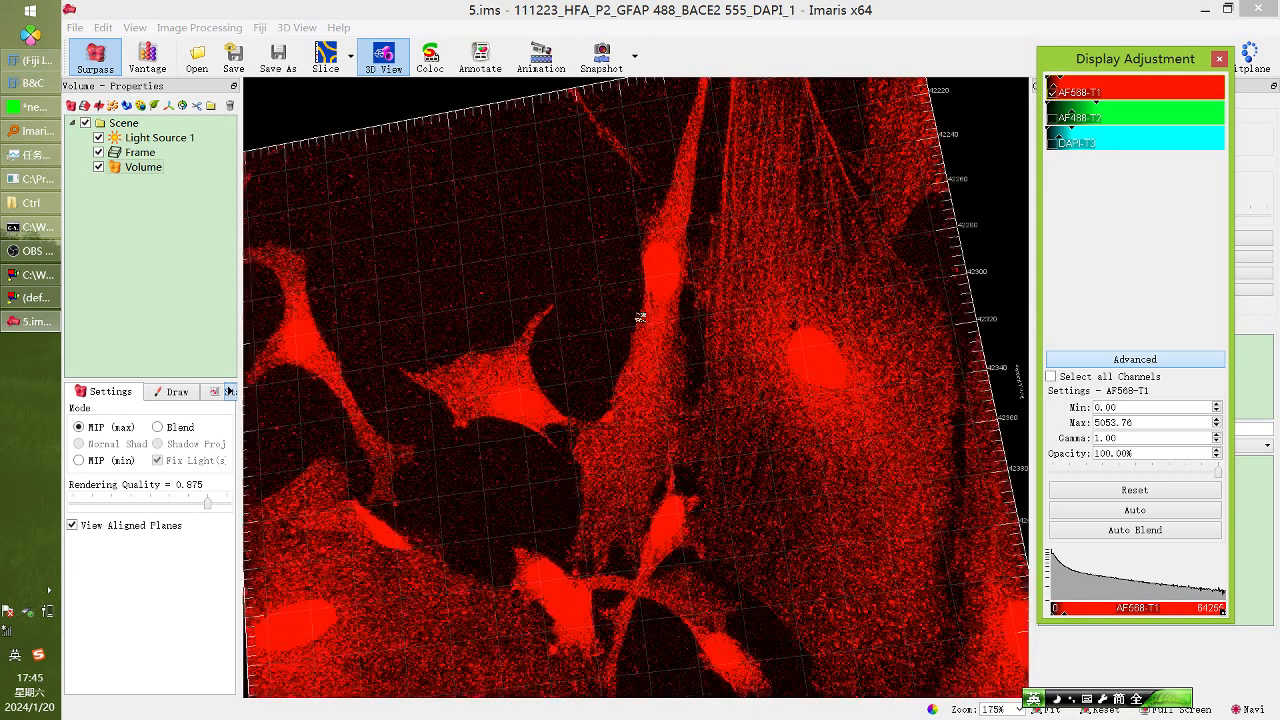
scroll(640, 305, down, 6)
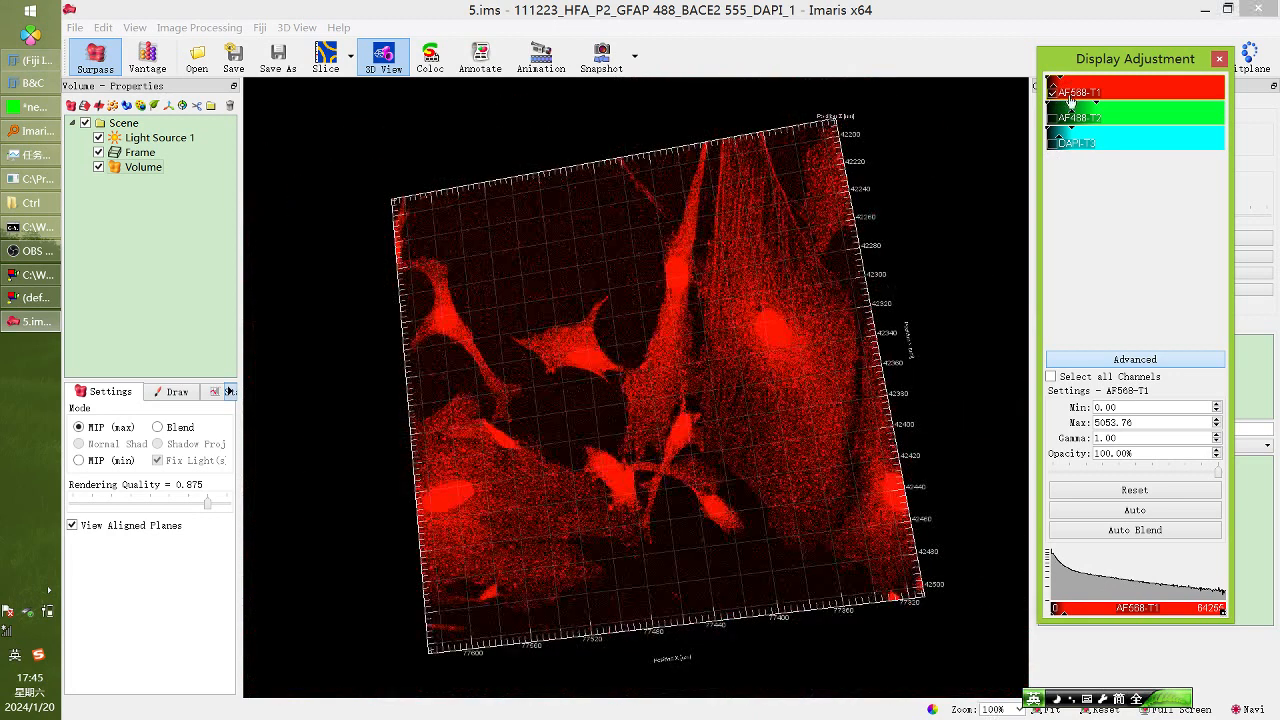
click(1262, 12)
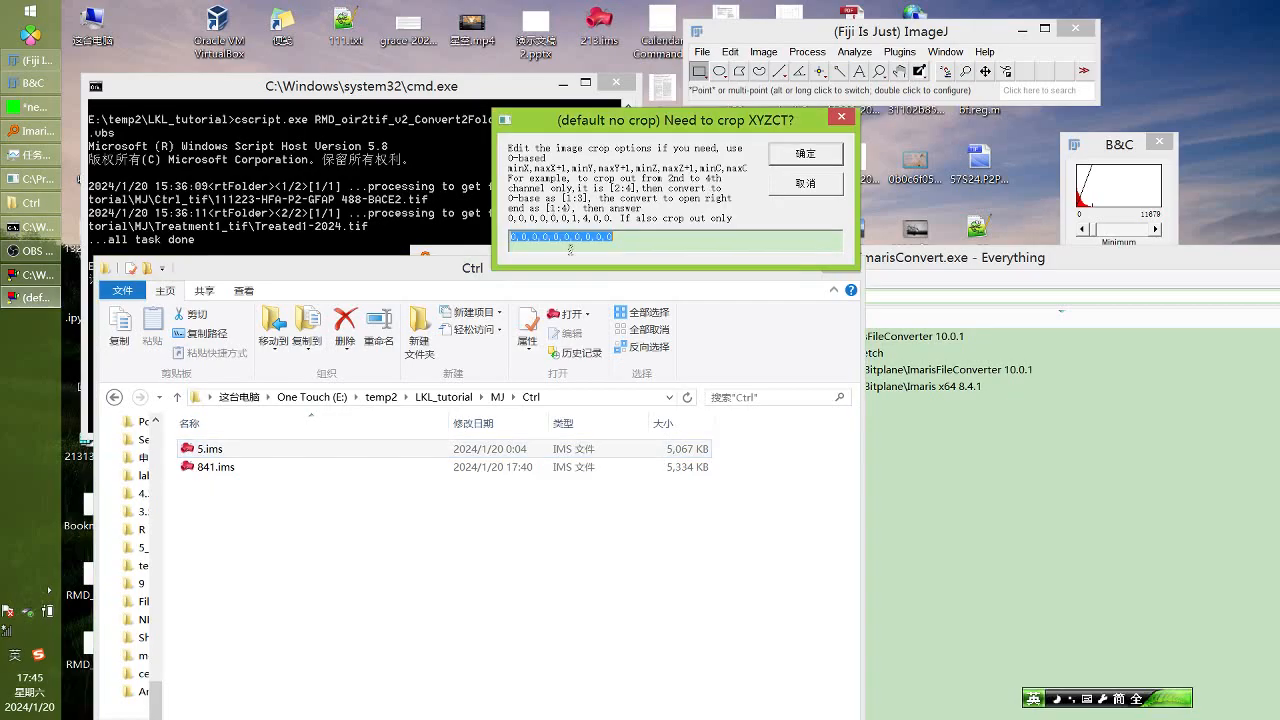
Set the crop options to 0,0,0,0,0,0,2,3,0,0 to keep only the third channel, and accept the remaining prompt
click(587, 237)
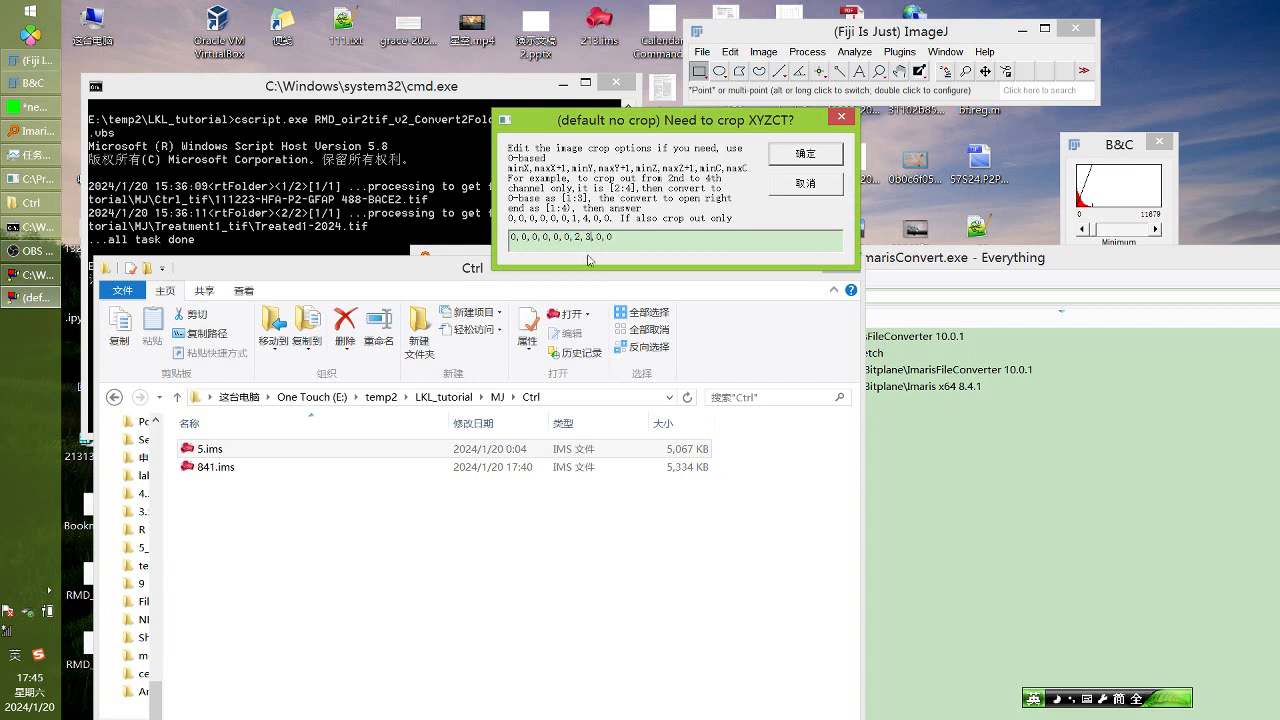
click(805, 154)
click(769, 233)
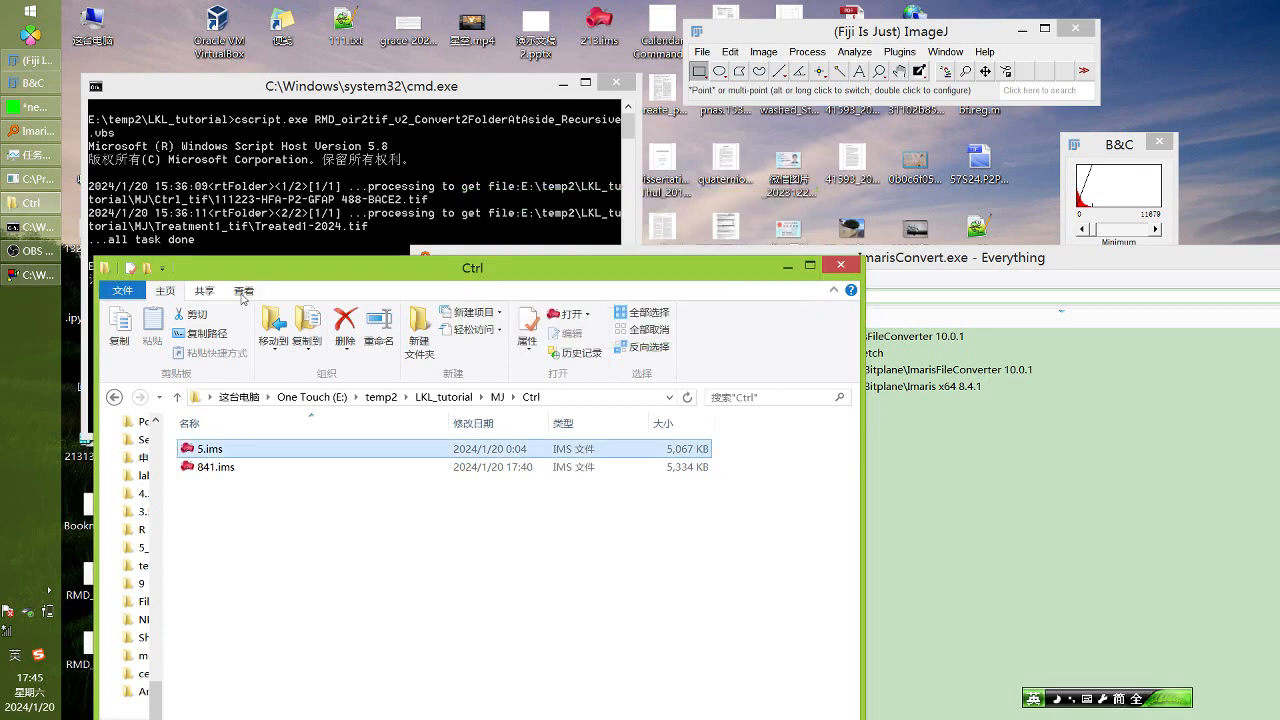
Check the converted files in the Ctrl_tif folder inside MJ, and return to the MJ folder
click(470, 398)
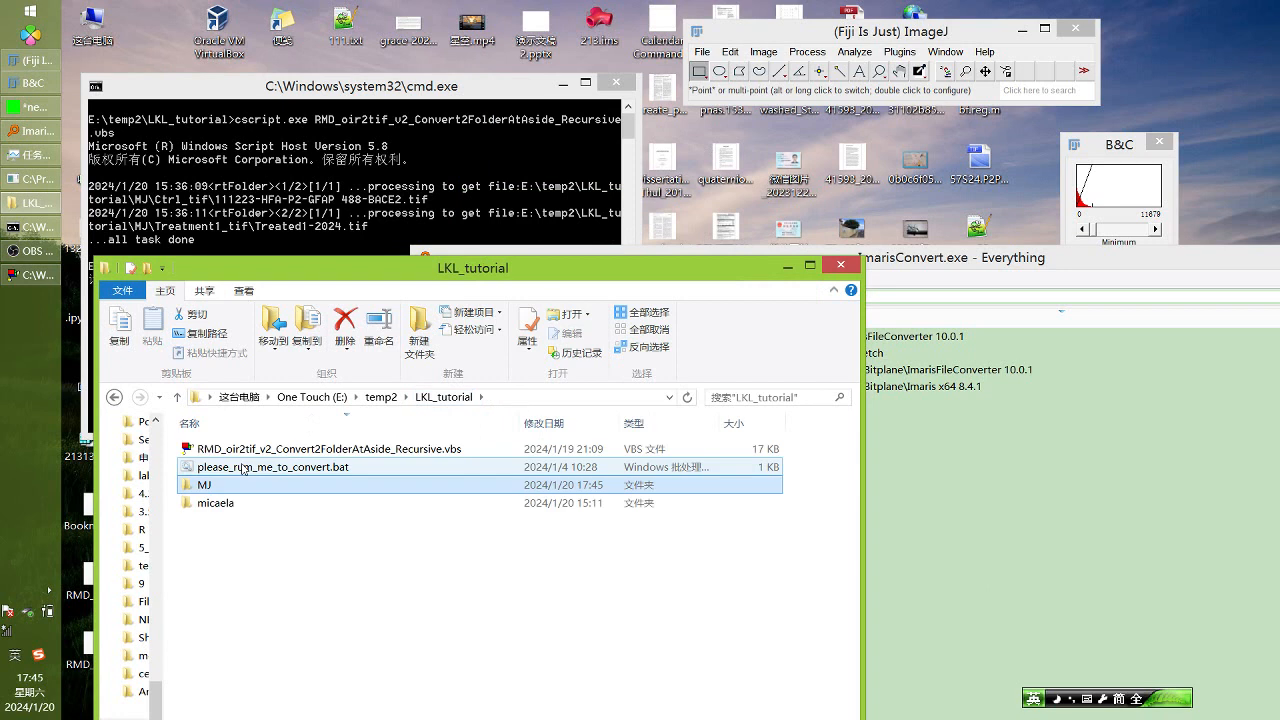
double_click(215, 485)
drag(337, 273, 347, 225)
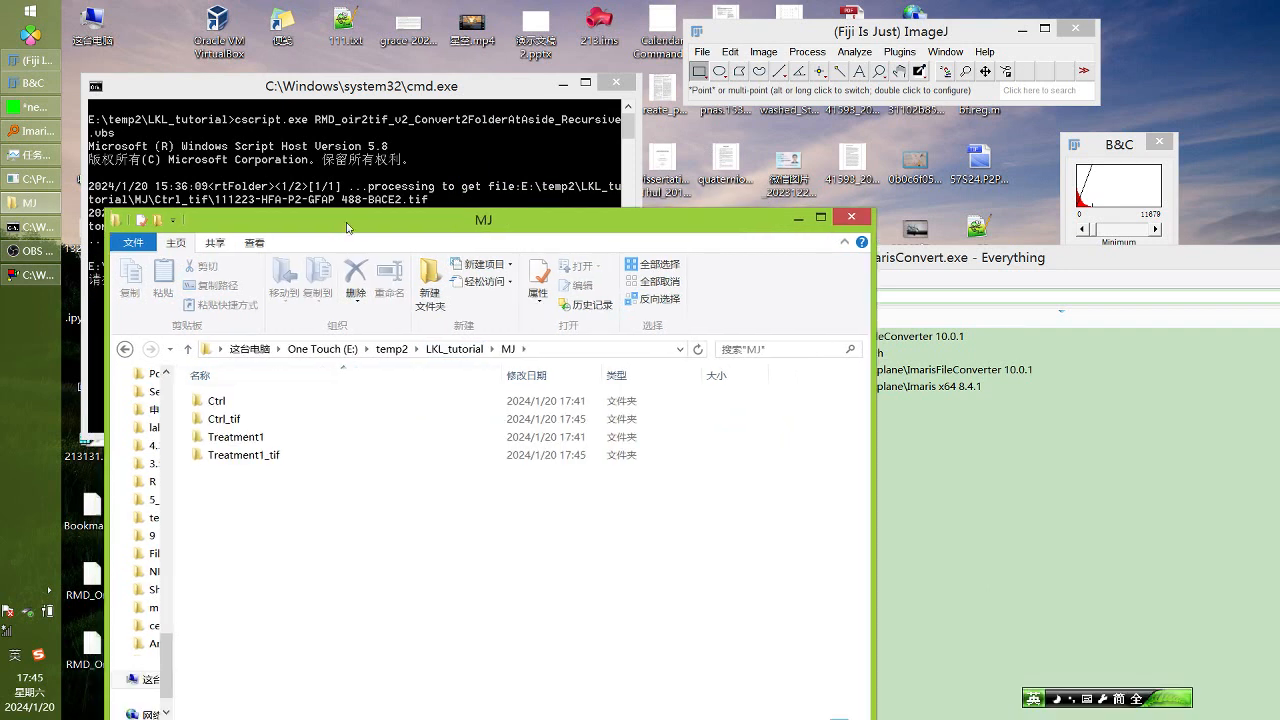
double_click(287, 420)
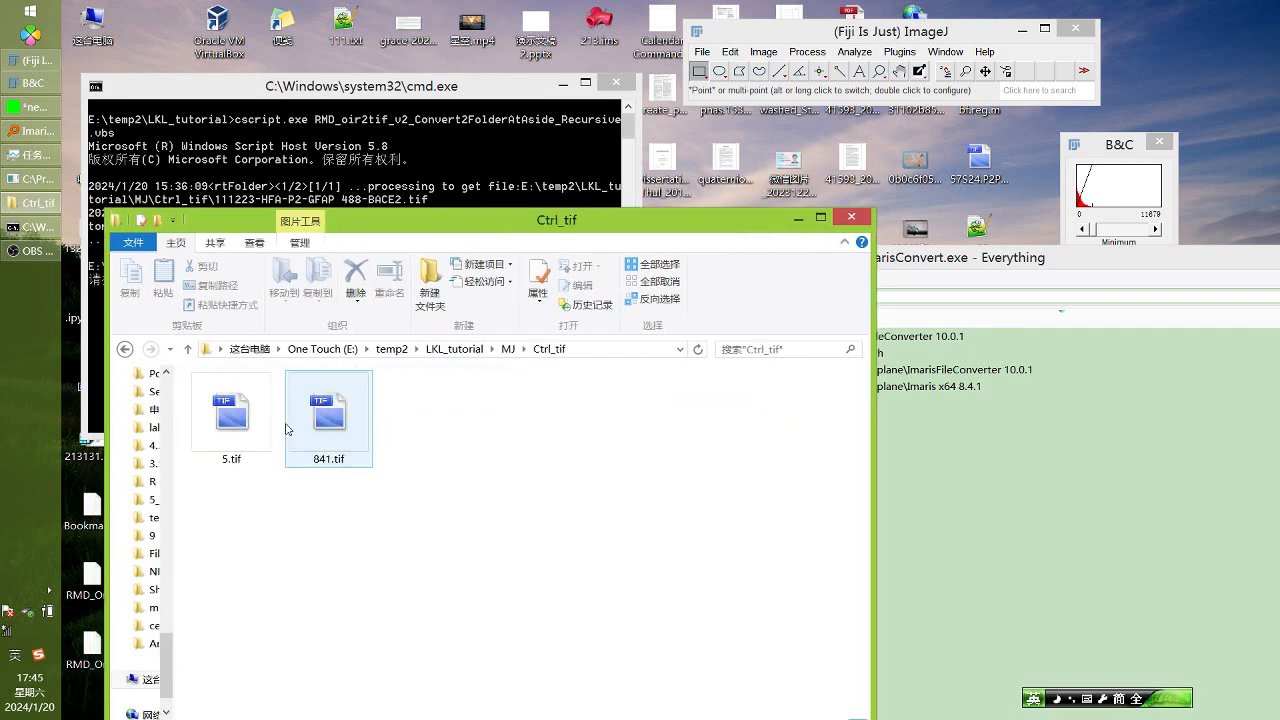
click(508, 349)
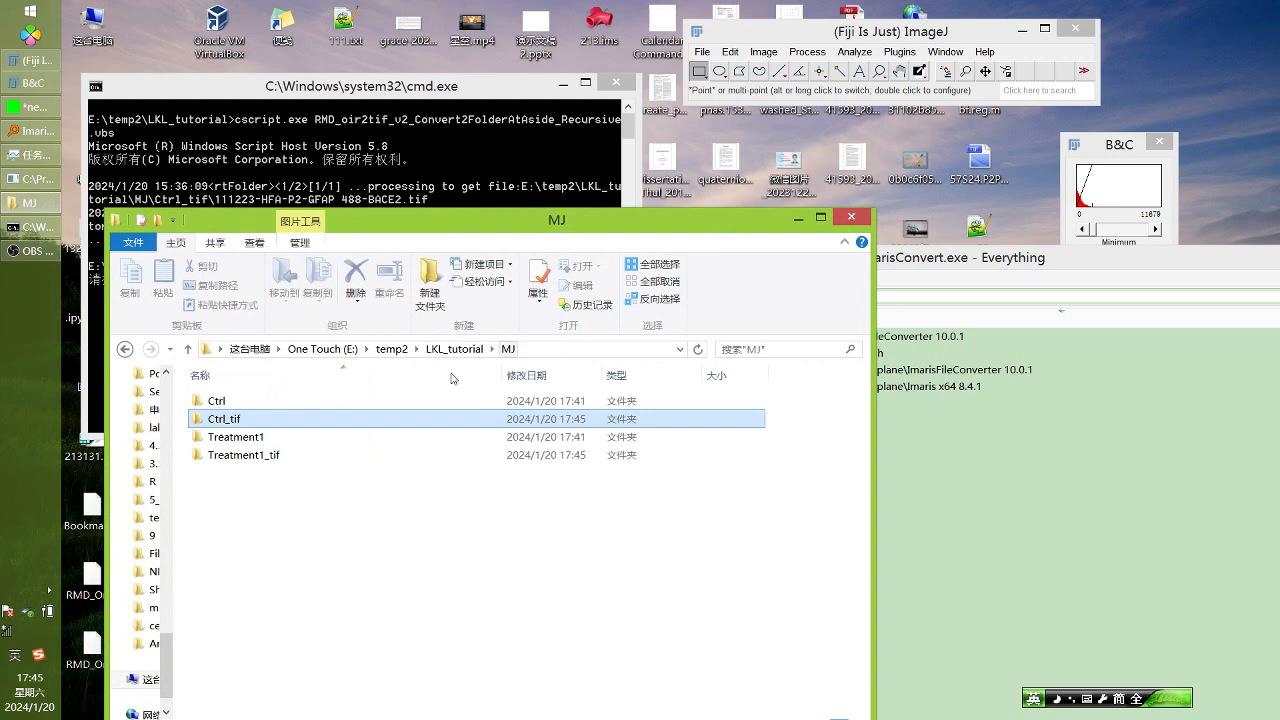
Import bbb.tif from the Treatment1_tif folder into Fiji, inspect it and dismiss the image, metadata and console windows
double_click(278, 459)
drag(426, 415, 824, 42)
key(Return)
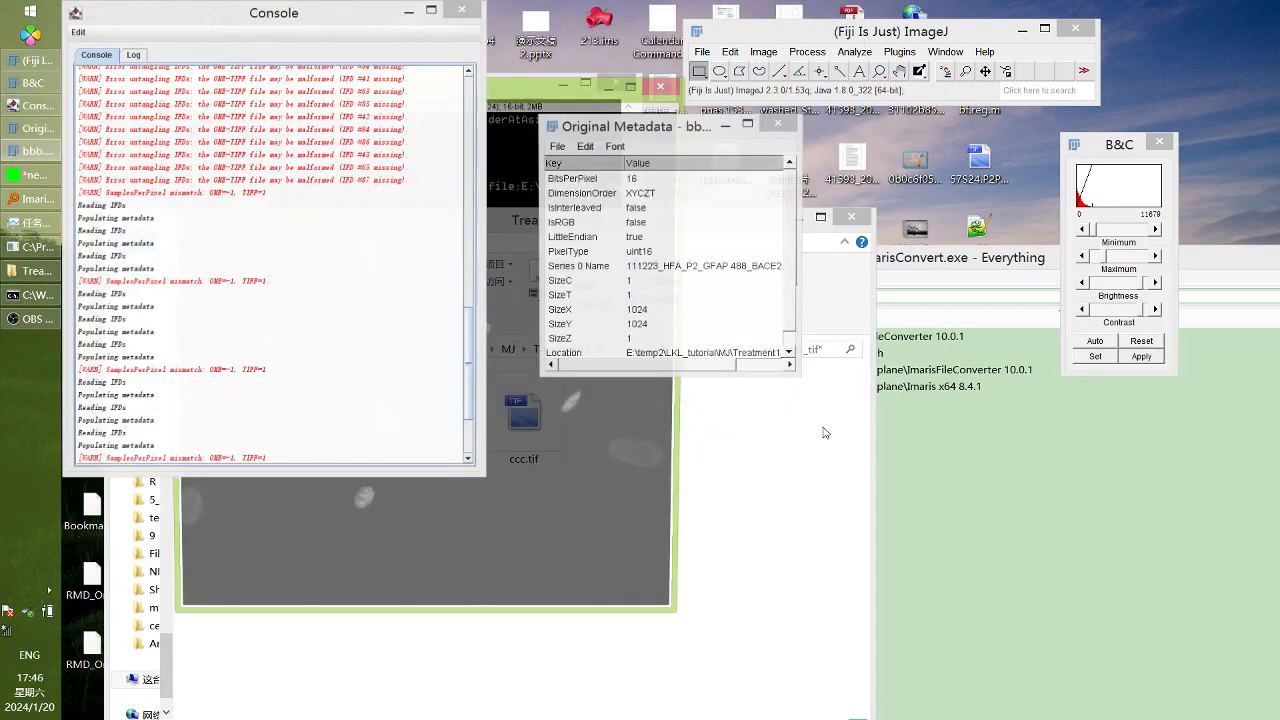
click(667, 85)
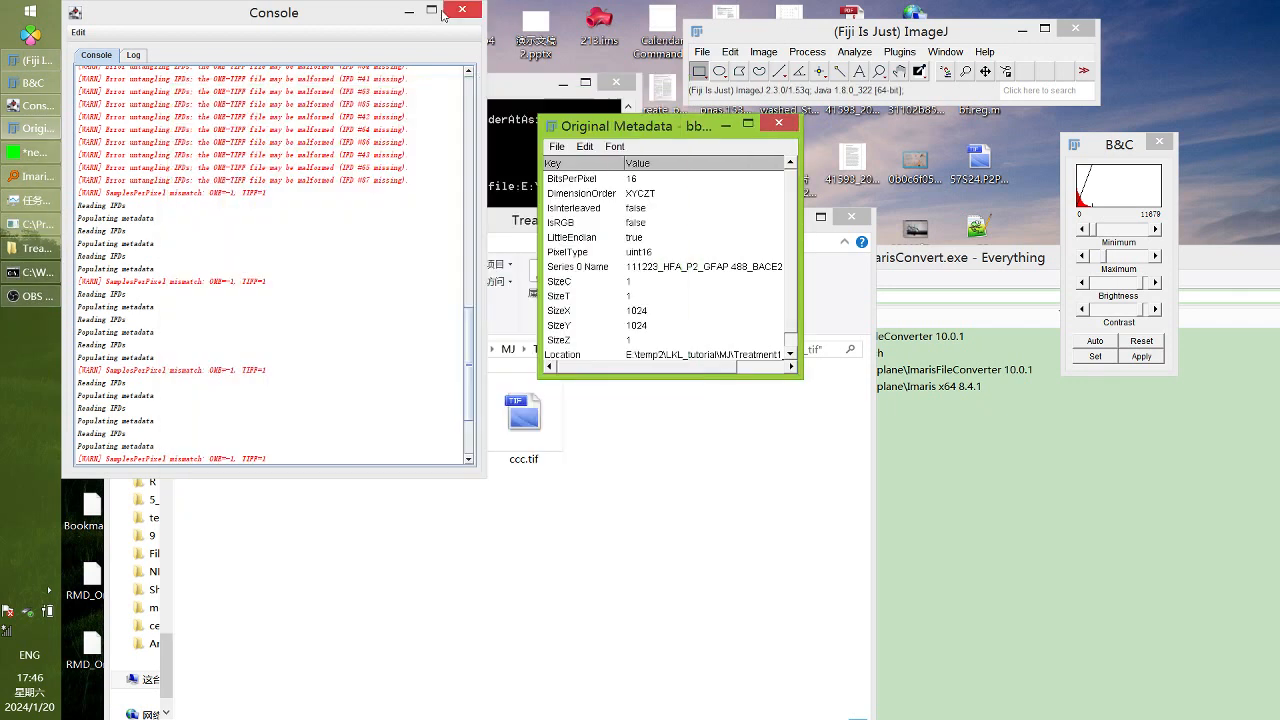
click(781, 124)
click(409, 9)
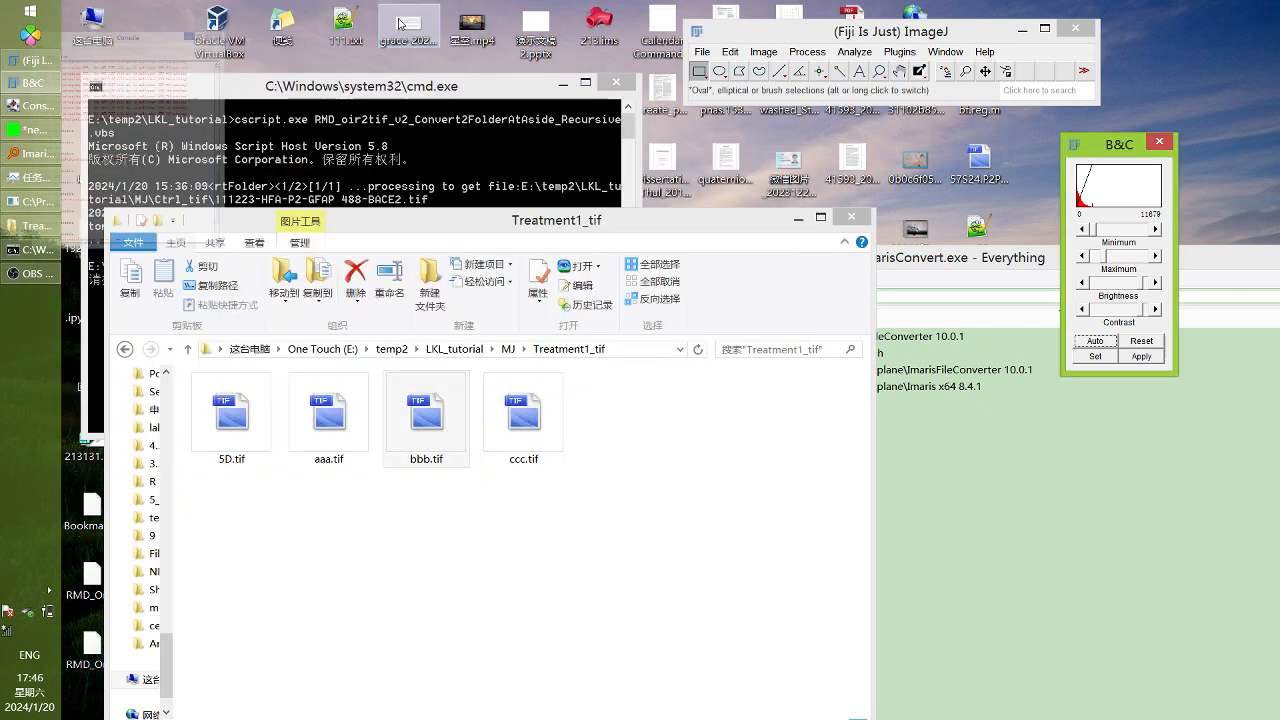
Create a new folder named DAPI_tif inside the MJ folder
click(507, 349)
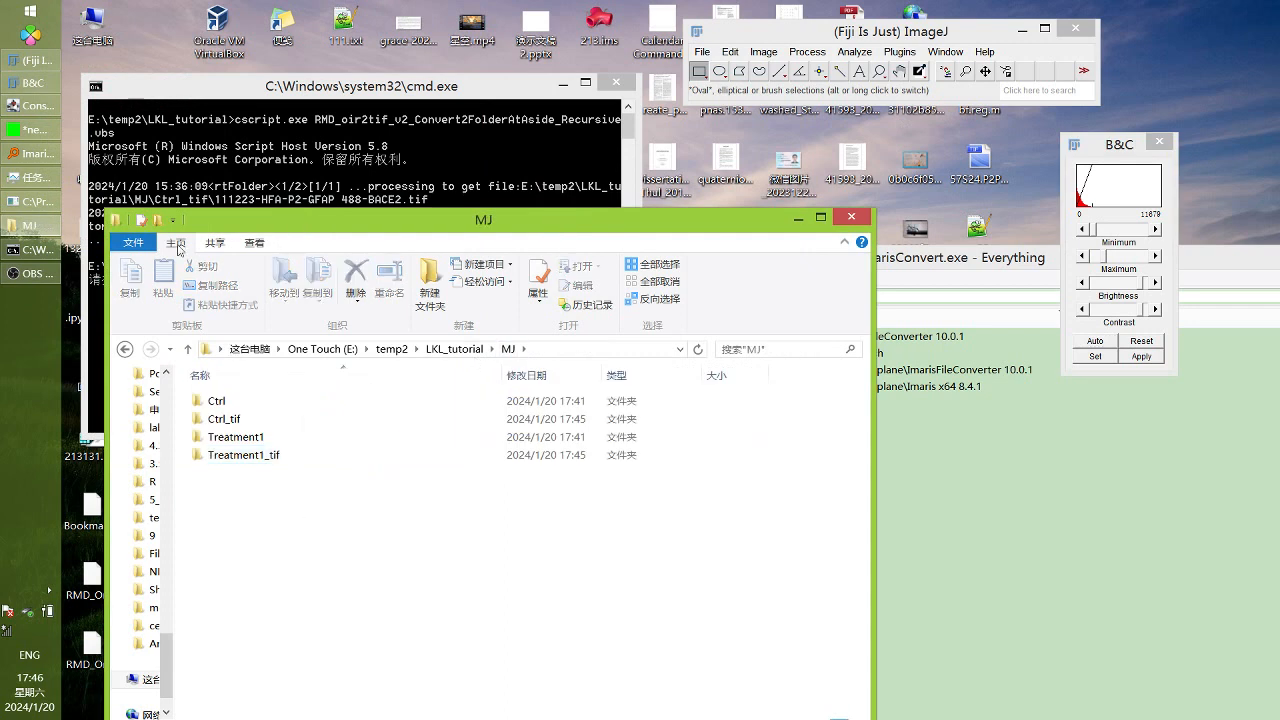
click(158, 222)
text(DAPI_tif)
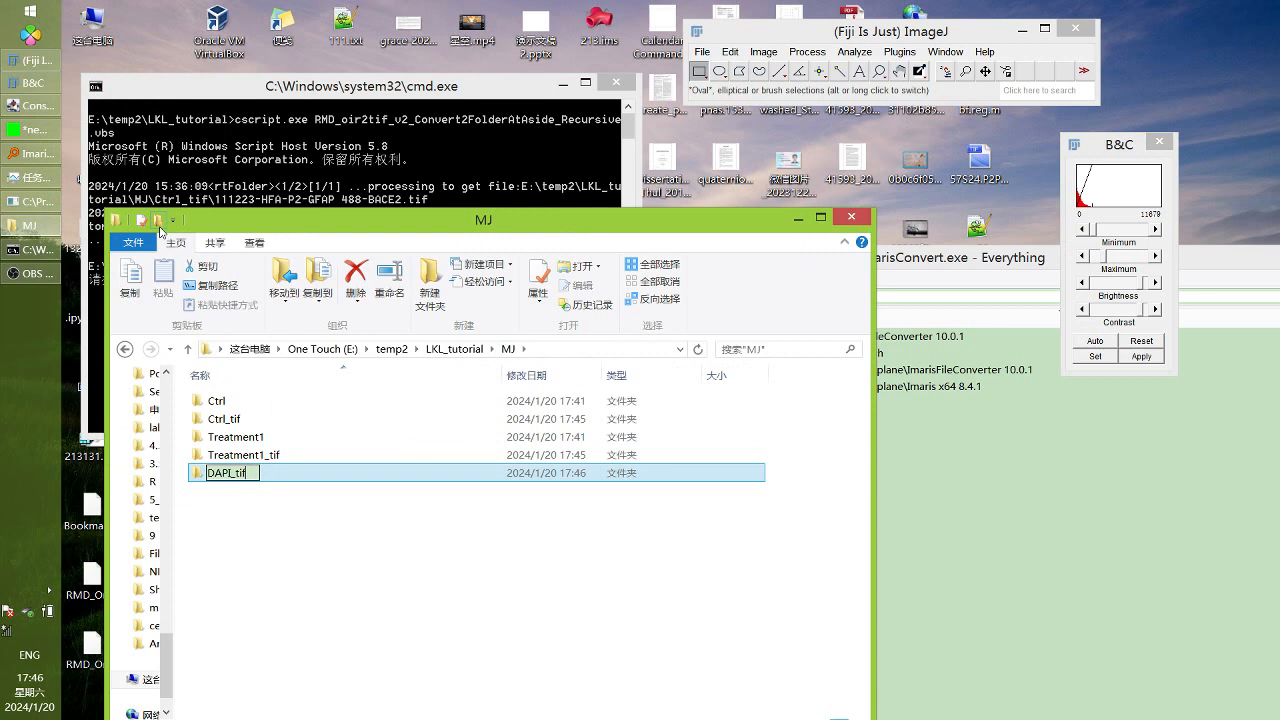
key(Return)
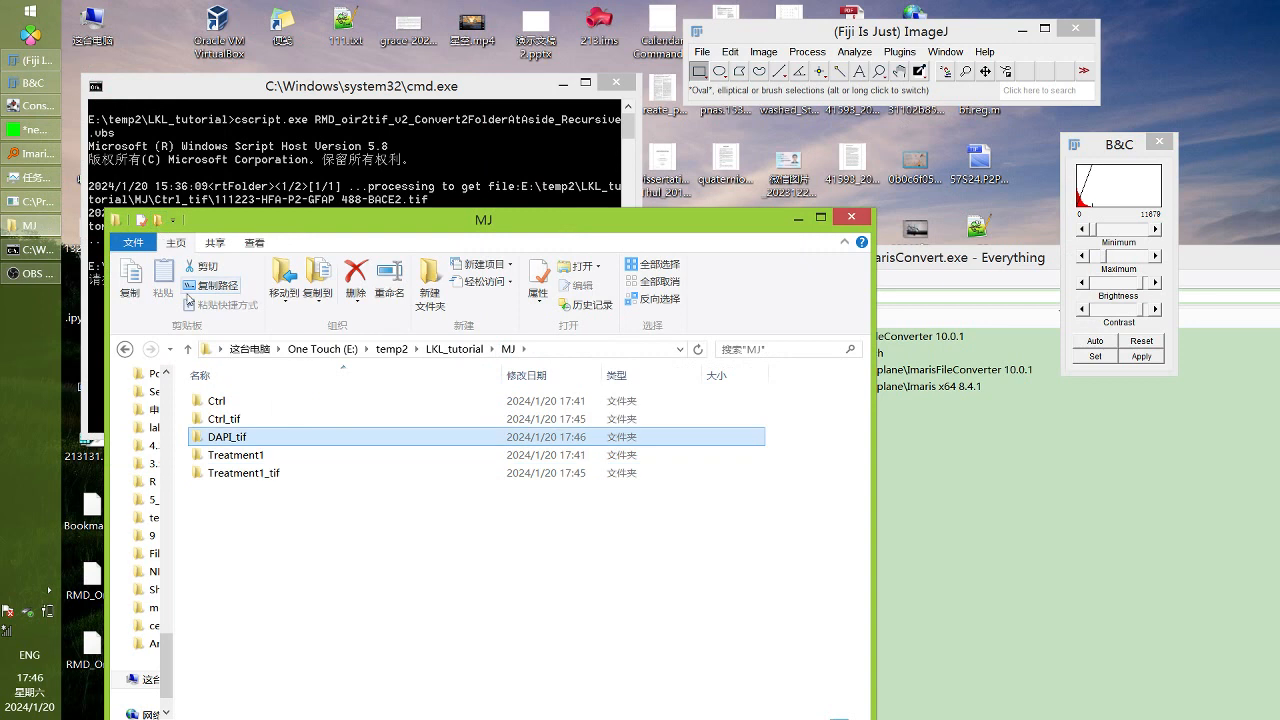
Move the Ctrl_tif and Treatment1_tif folders into the DAPI_tif folder
click(232, 419)
ctrl+click(282, 472)
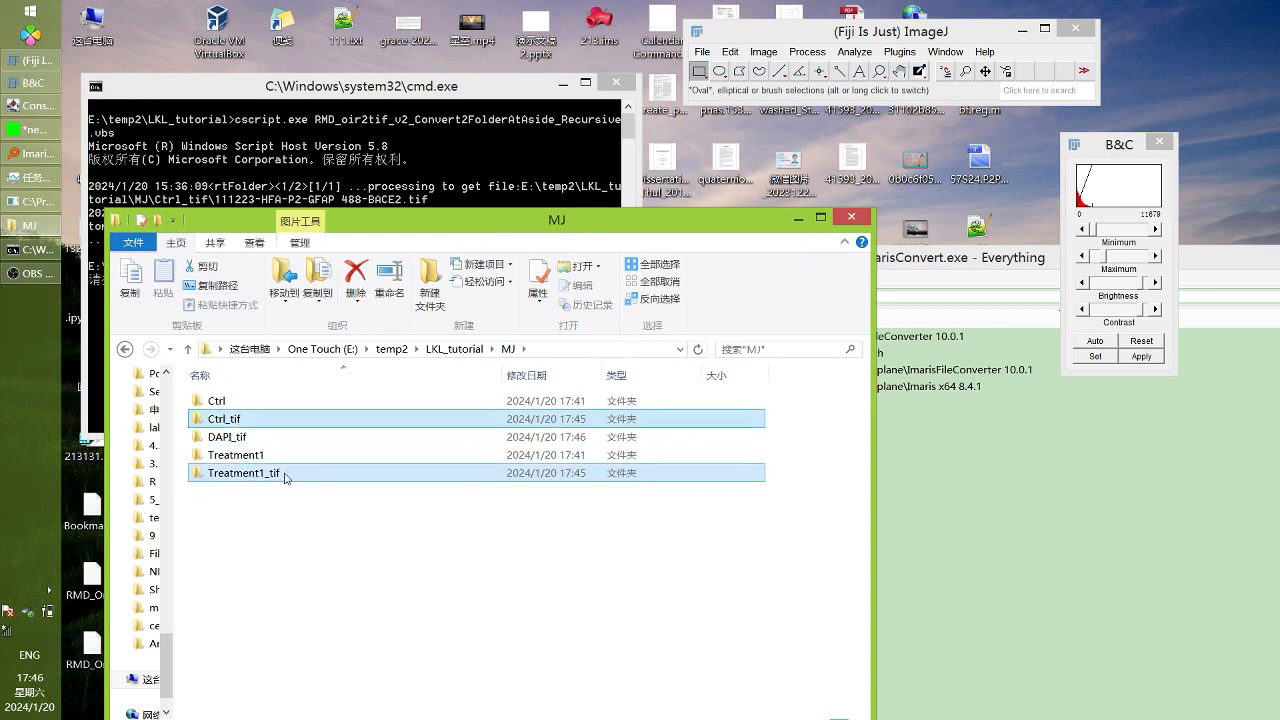
drag(282, 472, 258, 443)
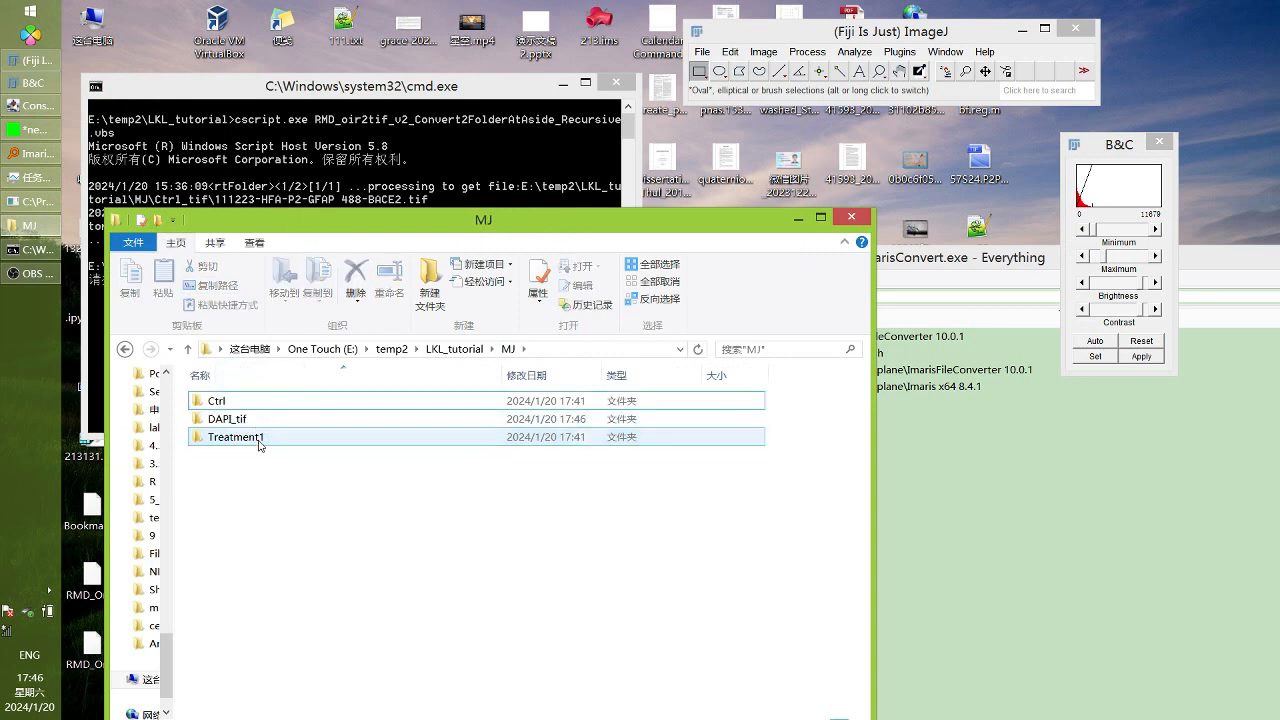
Move the DAPI_tif folder out of MJ into the parent LKL_tutorial folder
click(251, 421)
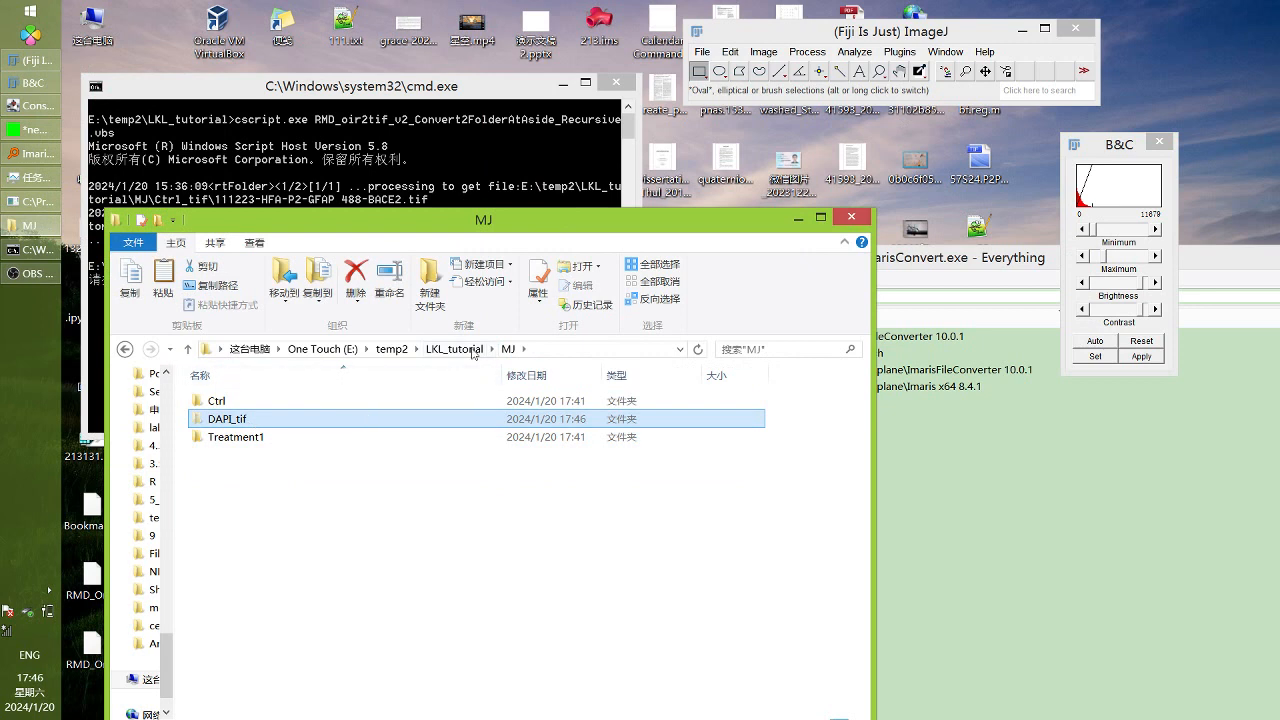
click(454, 349)
click(238, 473)
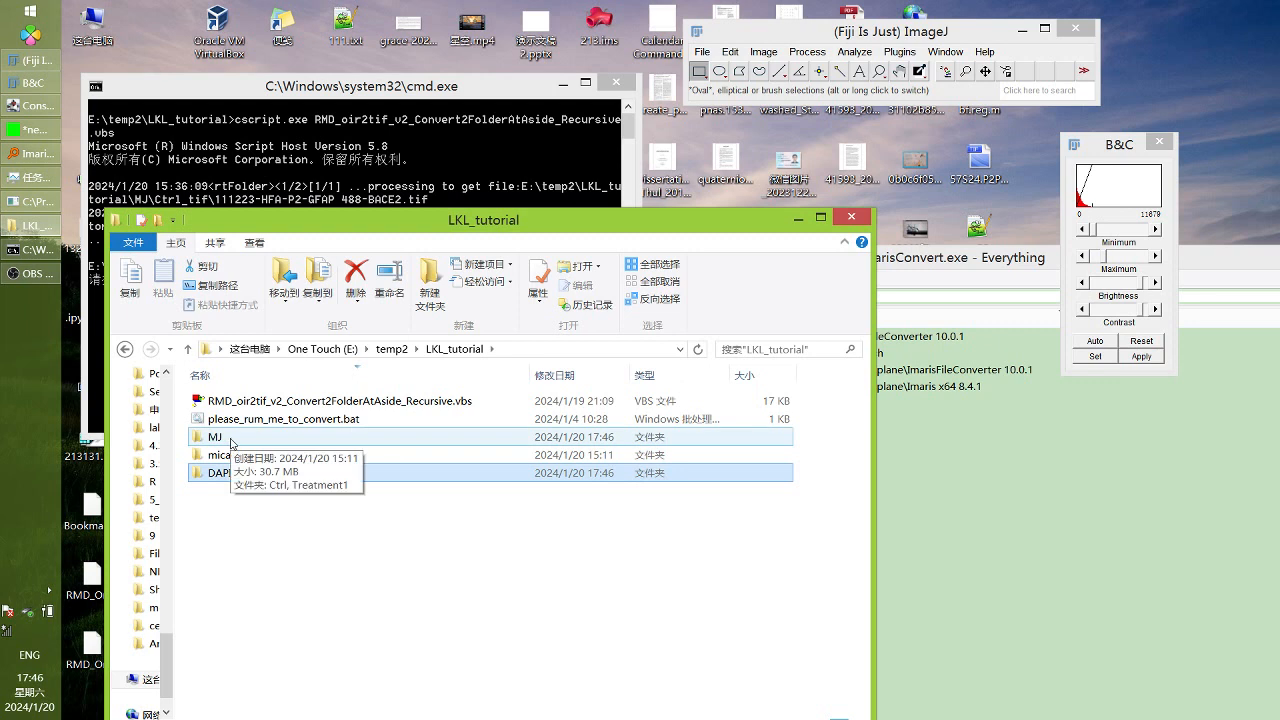
Copy the MJ folder's path, launch the RMD_oir2tif conversion script and accept the suggested ImarisConvert.exe path
double_click(231, 443)
click(565, 349)
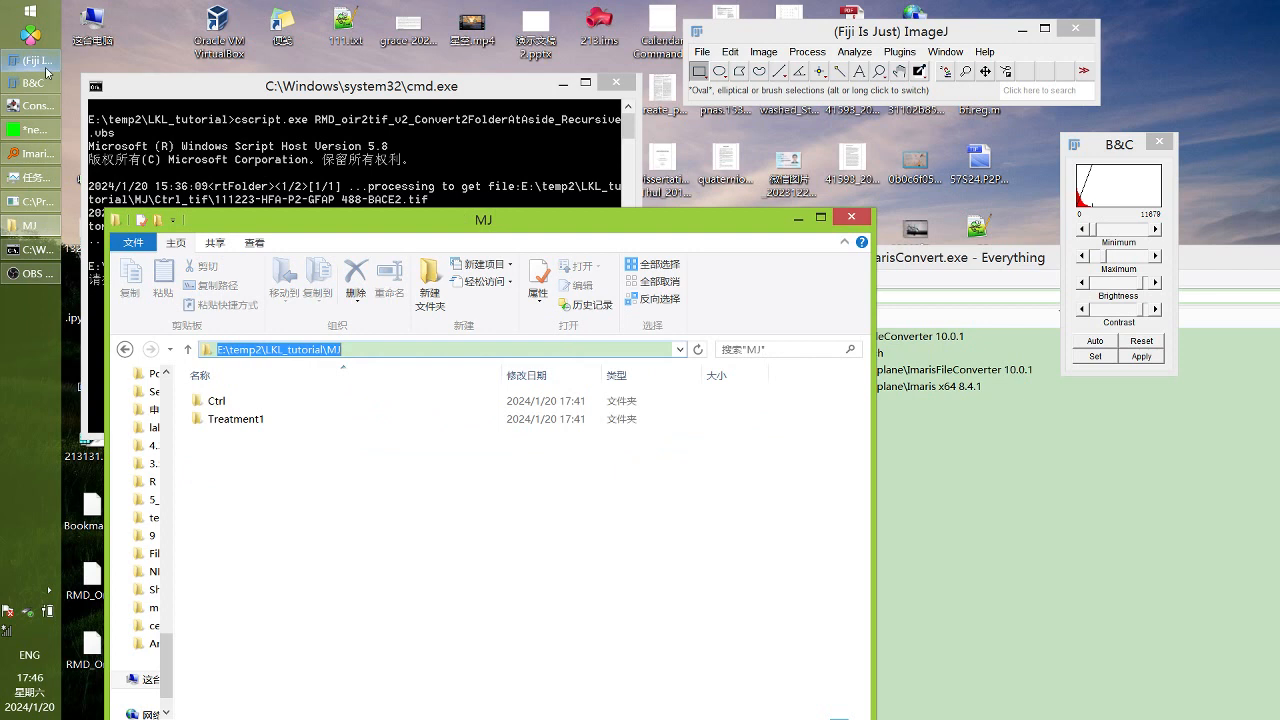
click(29, 38)
click(461, 75)
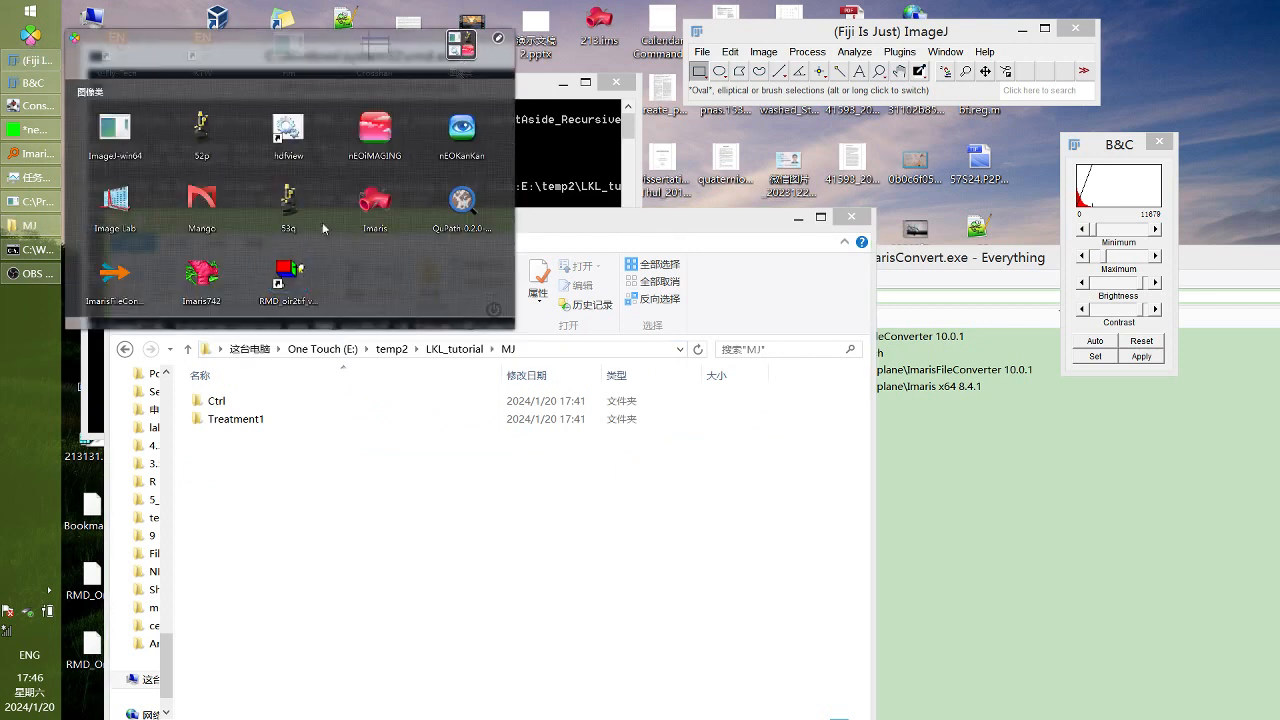
click(303, 272)
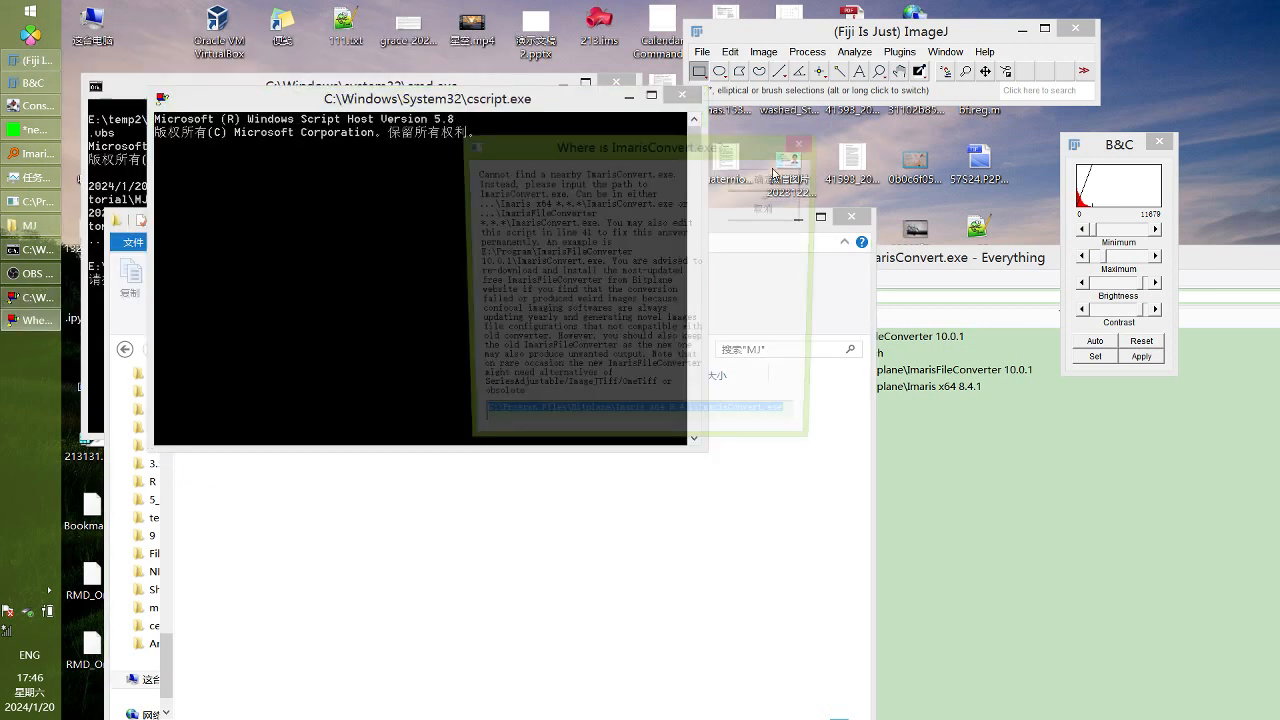
click(764, 176)
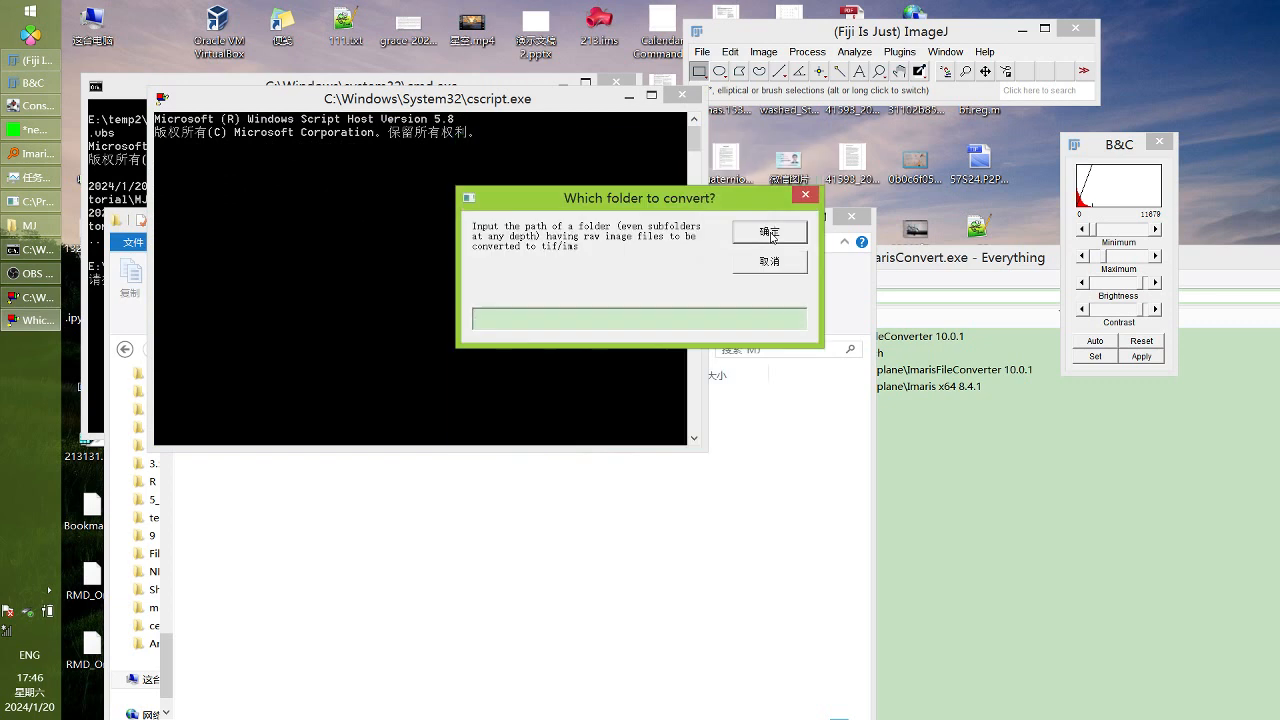
Set the folder to convert to E:\temp2\LKL_tutorial\MJ and keep option 1, placing output in a parallel folder
text(E:\temp2\tutorial\MJ)
click(769, 232)
click(769, 232)
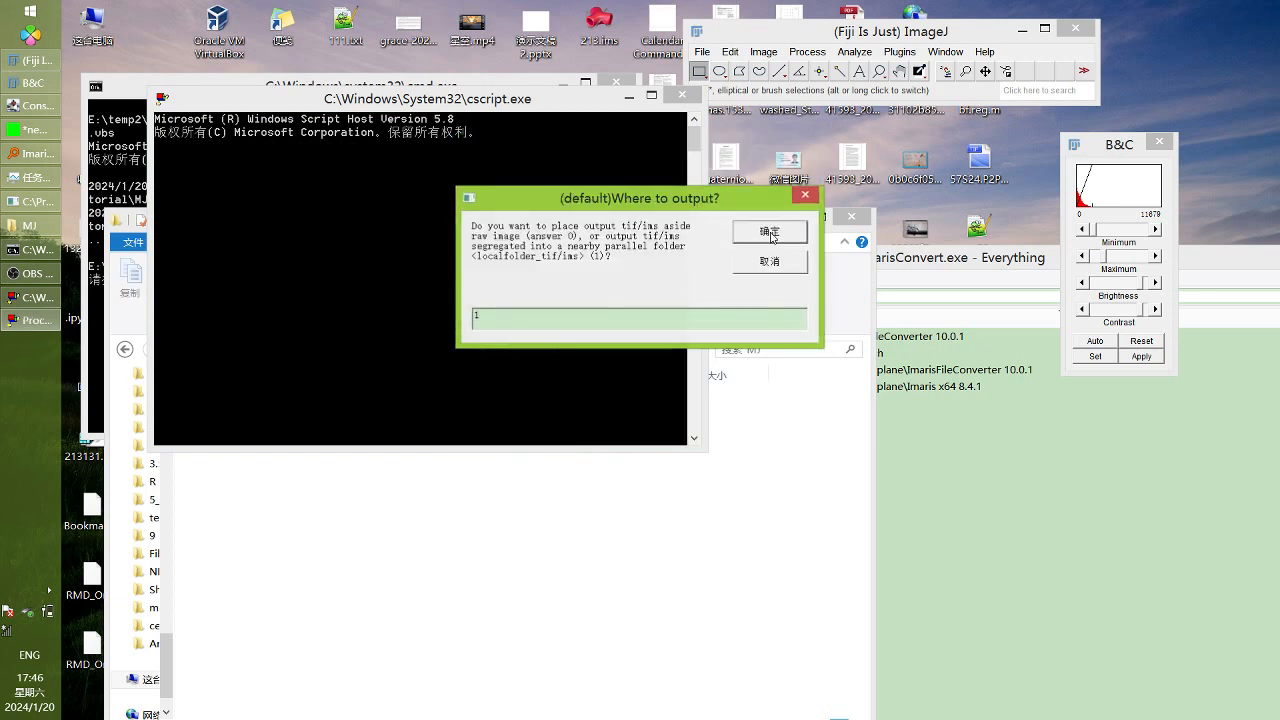
click(771, 236)
Set the input image format to ims and the output image format to tif
text(ims)
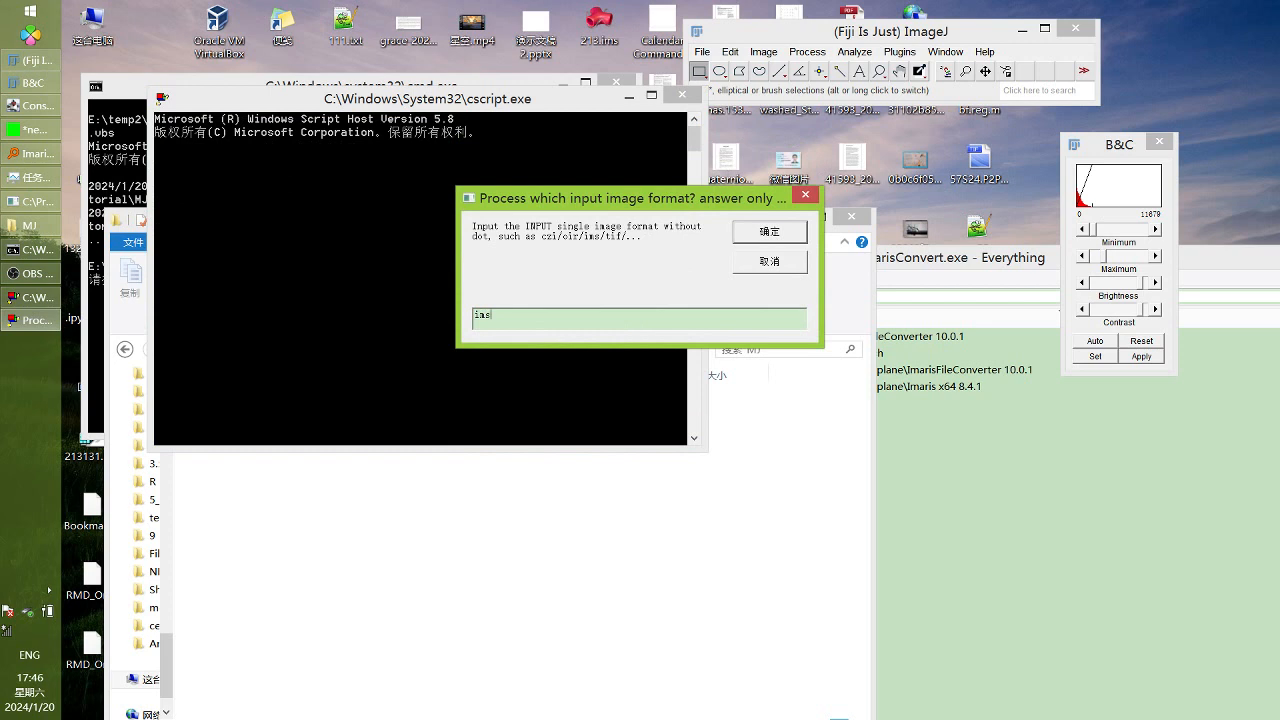
click(771, 233)
text(tif)
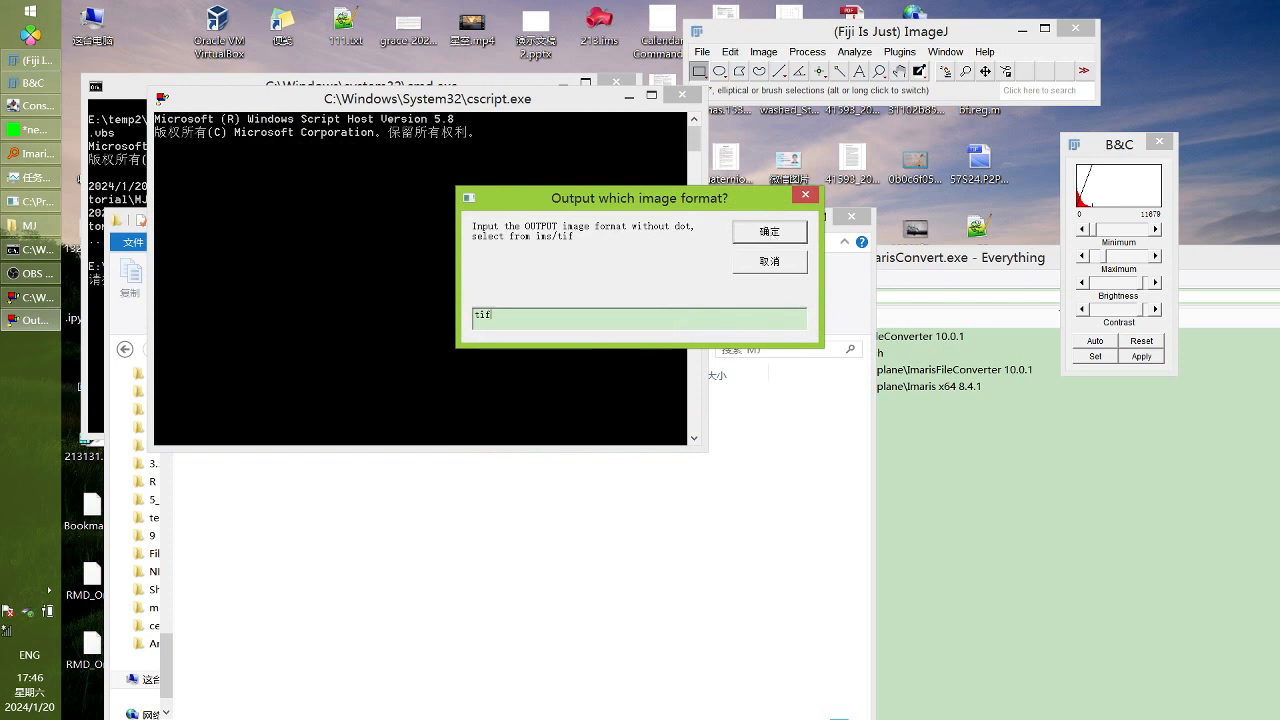
click(771, 233)
Choose OmeTiff as the tif output mode by removing the SeriesAdjustable option
drag(566, 314, 409, 284)
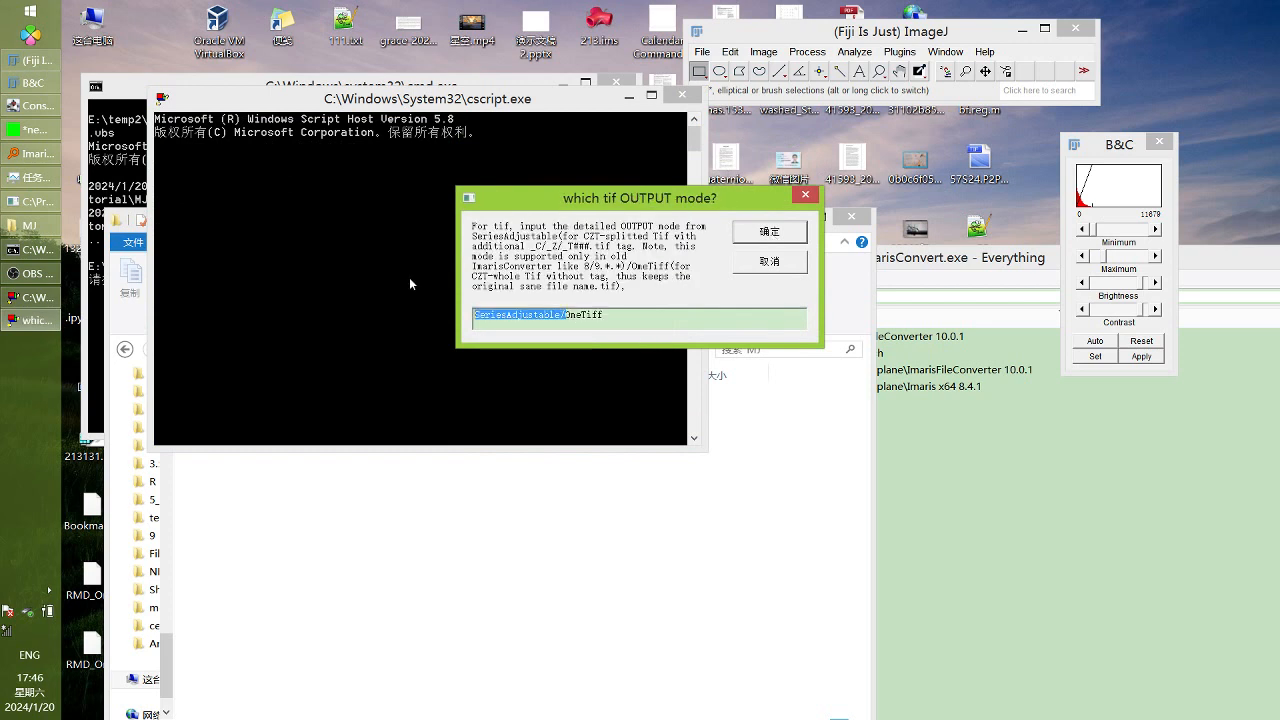
key(BackSpace)
click(771, 233)
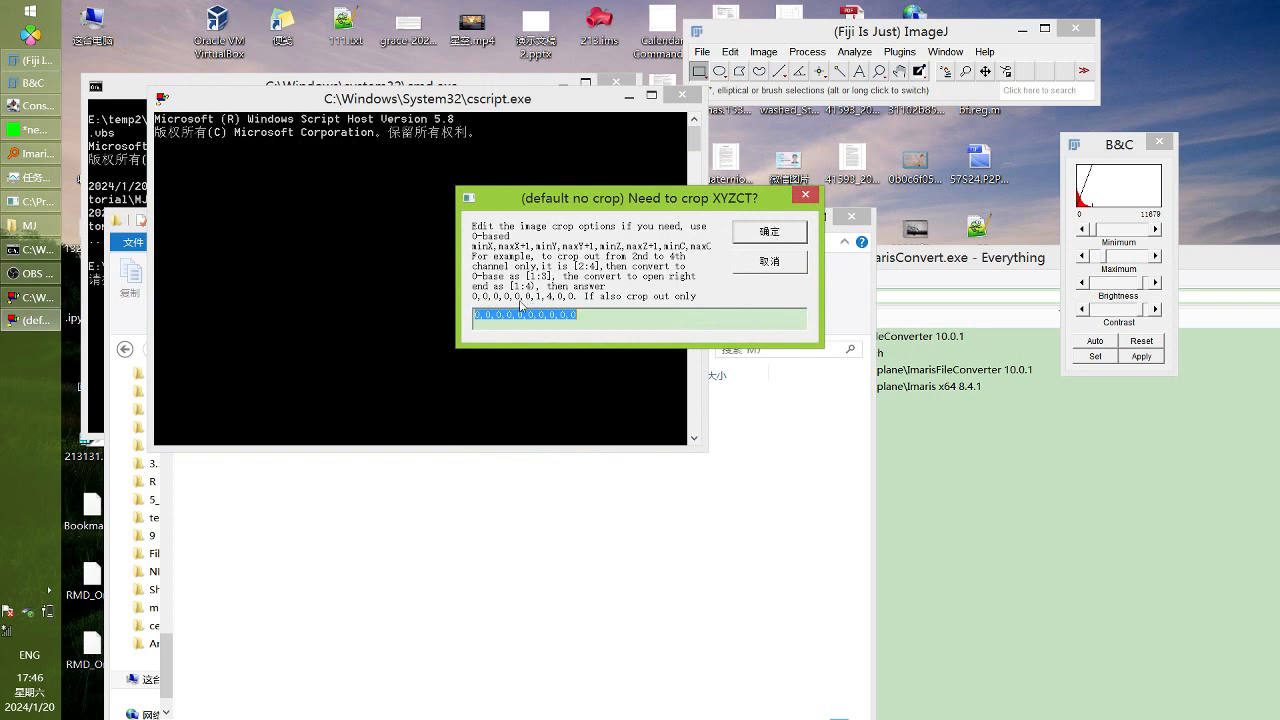
Set the crop options to 0,0,0,0,0,0,0,1,0,0 to keep only the first channel, and start the conversion without delay
click(551, 316)
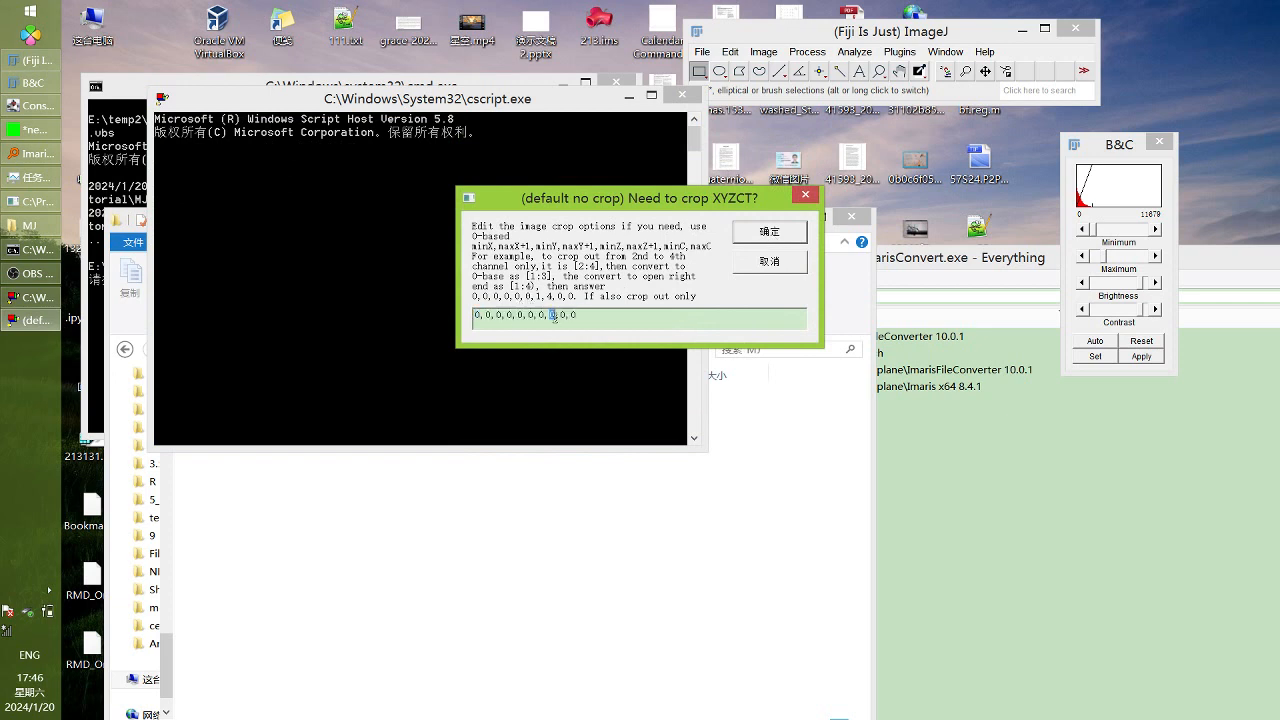
text(1)
key(BackSpace)
drag(550, 315, 557, 315)
text(1)
click(762, 232)
click(765, 235)
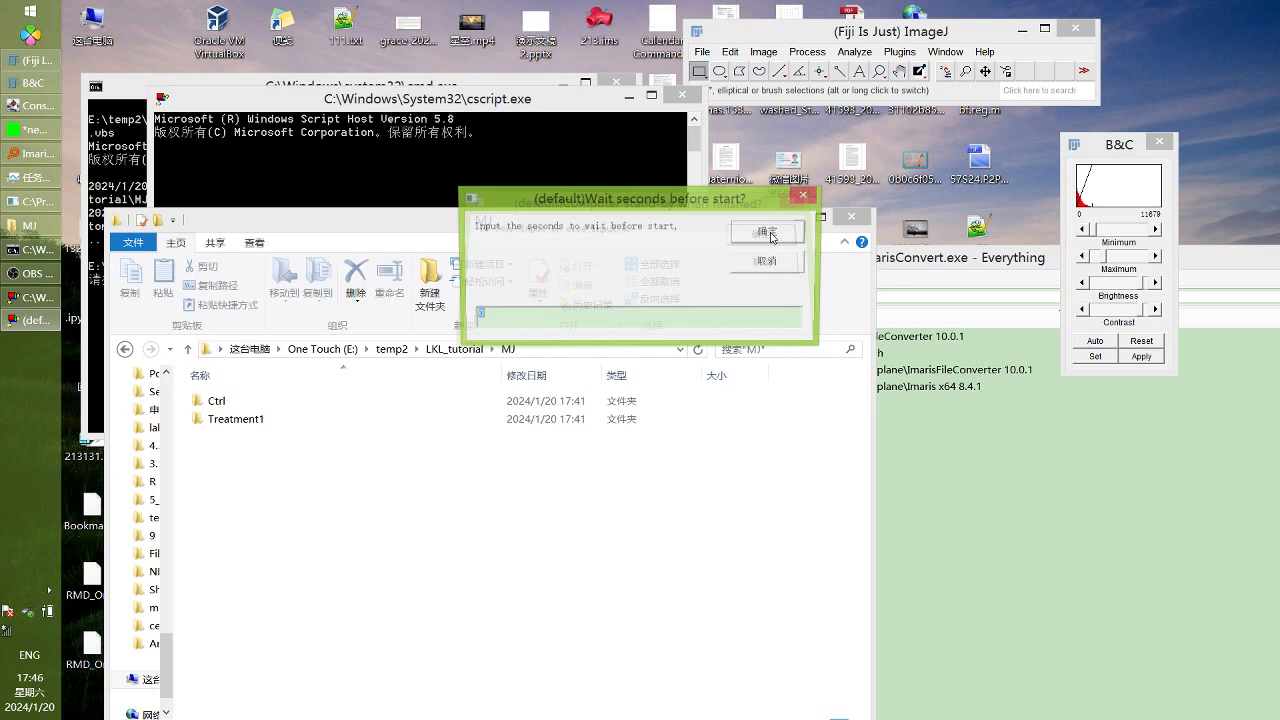
Open the newly generated Ctrl_tif folder inside LKL_tutorial\MJ
double_click(533, 6)
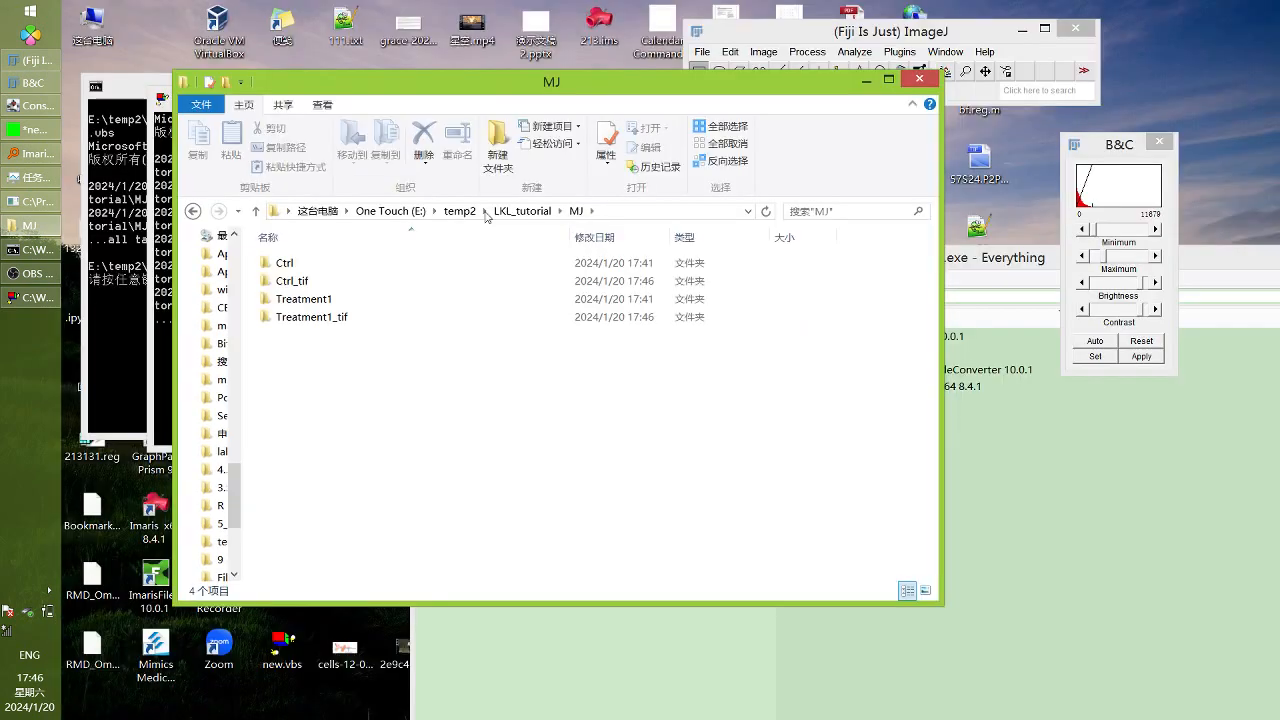
click(520, 211)
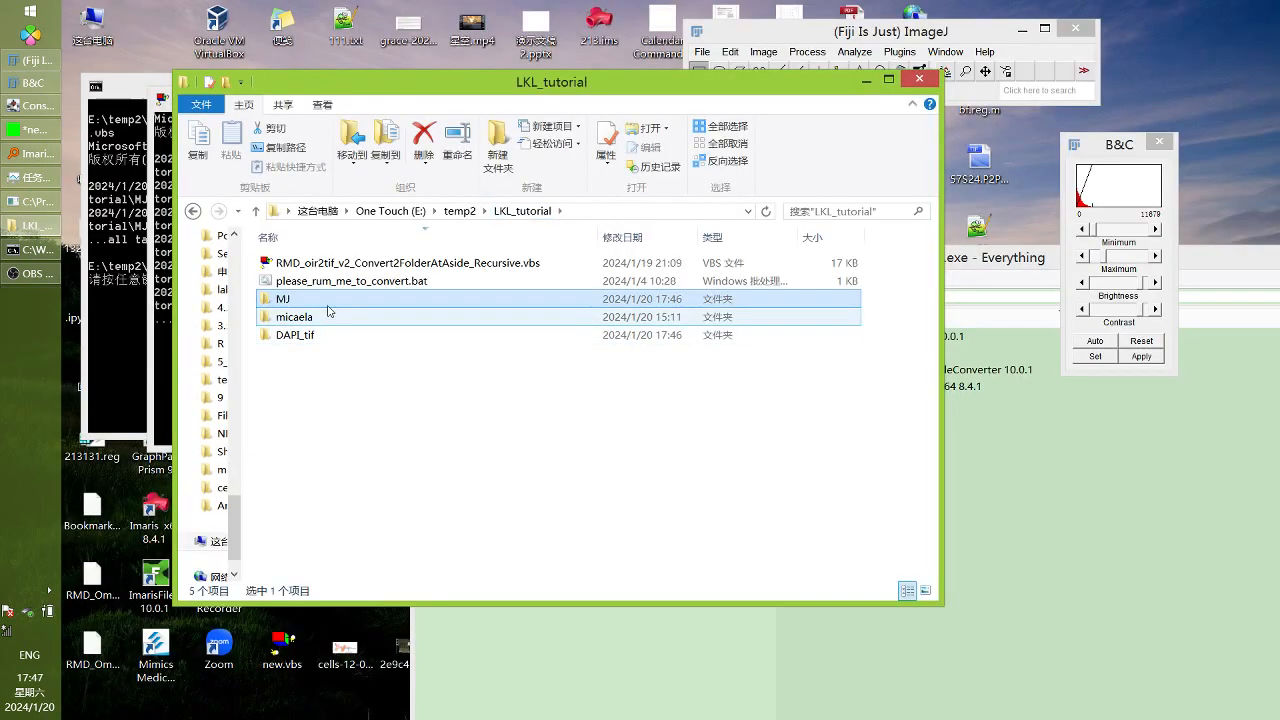
double_click(327, 299)
double_click(295, 281)
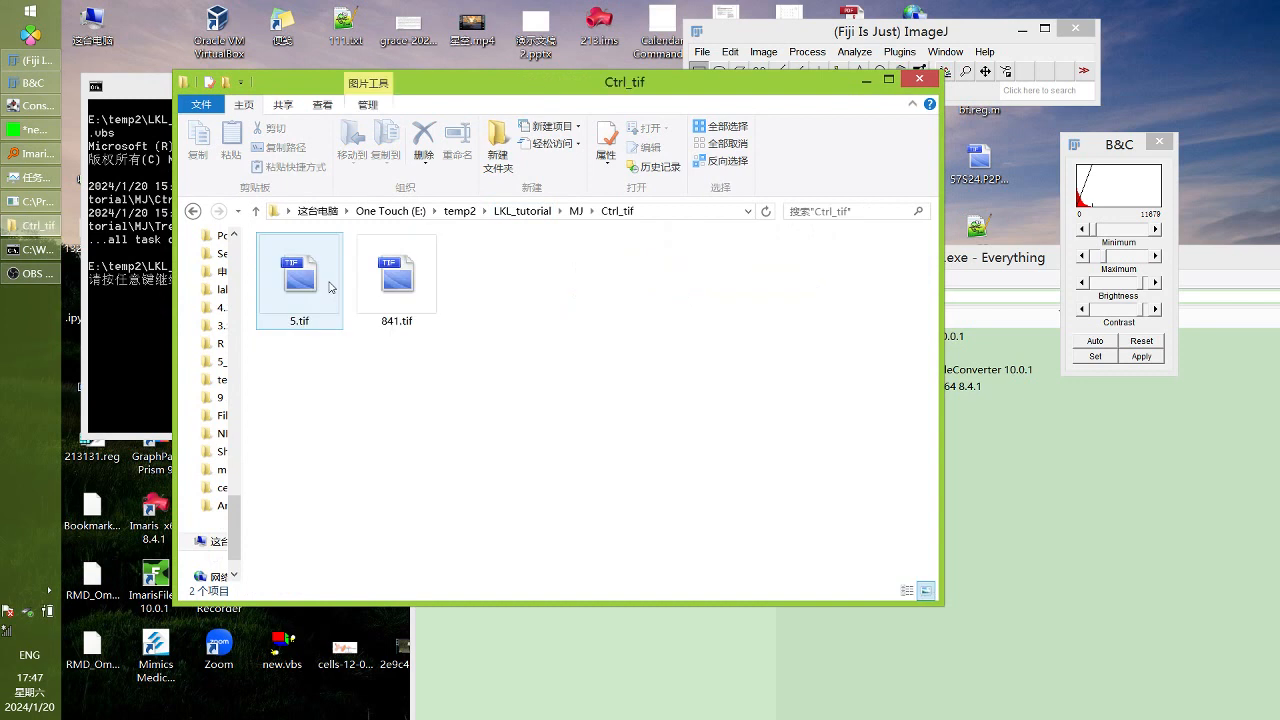
Import 841.tif into Fiji with the default Bio-Formats options, inspect the image up close and close it with its metadata
drag(396, 280, 806, 42)
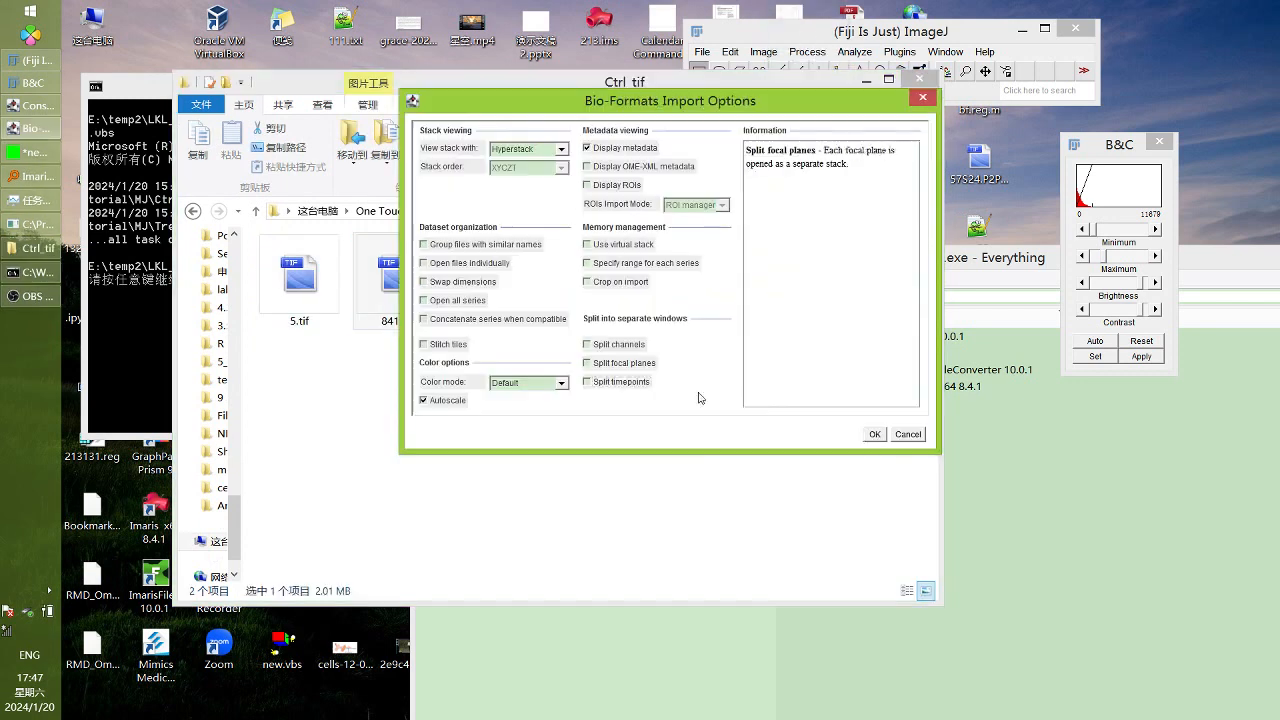
click(875, 431)
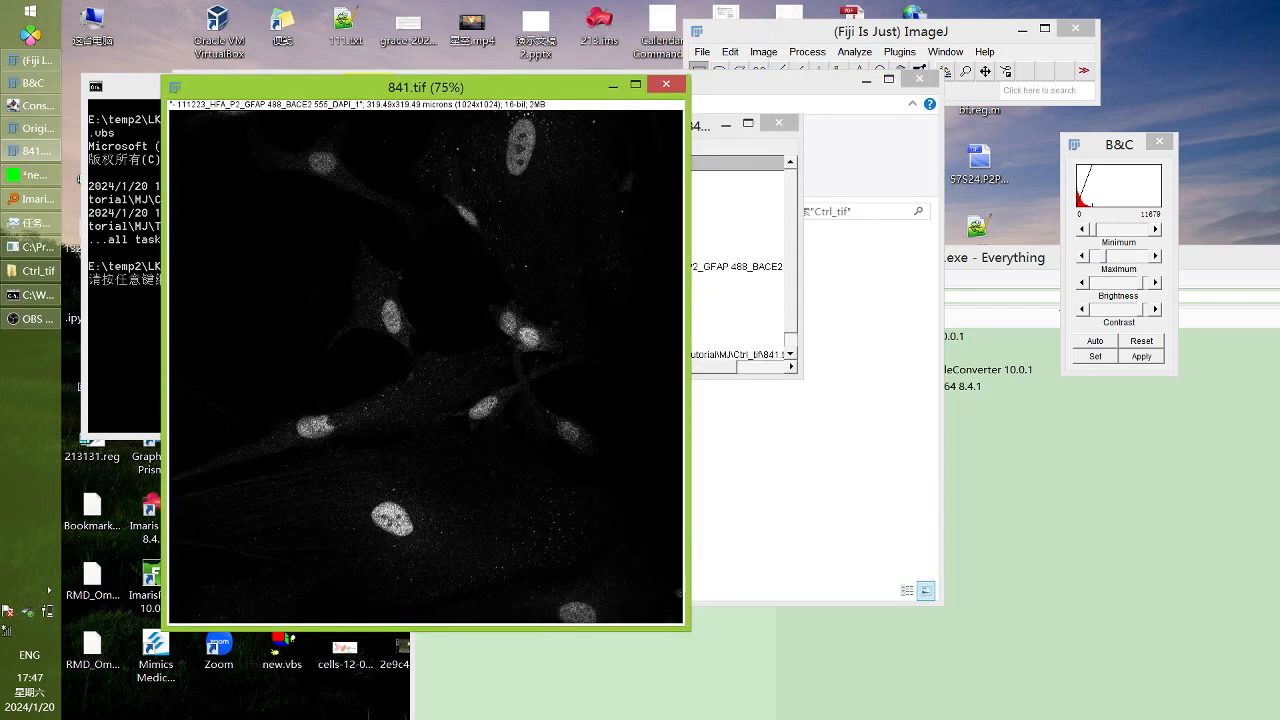
scroll(485, 360, up, 5)
scroll(485, 360, down, 5)
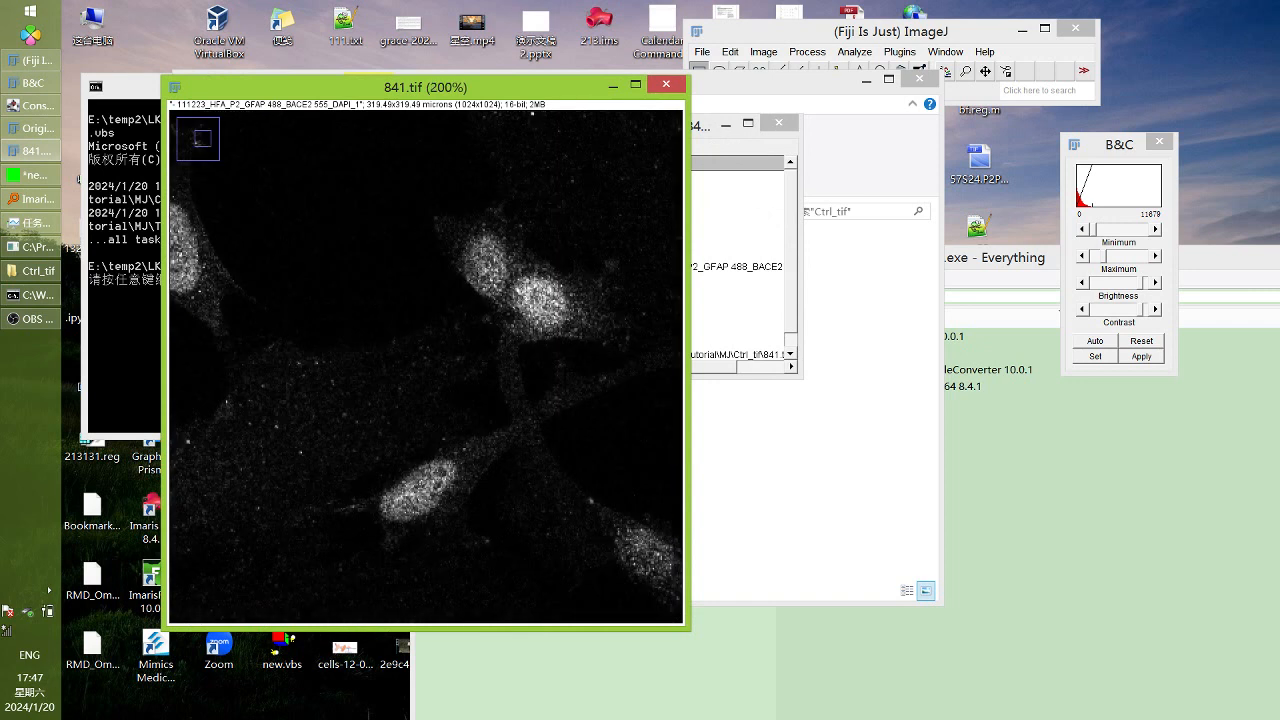
click(675, 91)
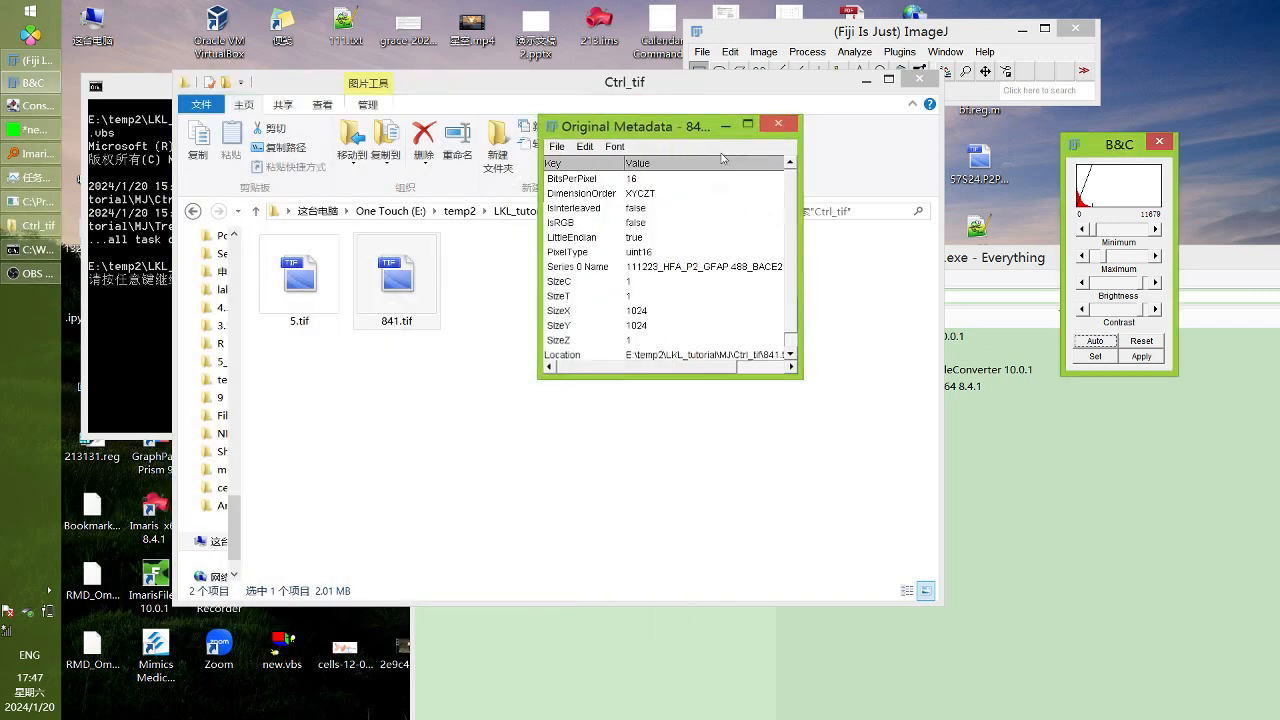
click(791, 122)
Import 5.tif into Fiji with the default Bio-Formats options, inspect the image and close it
drag(300, 280, 831, 60)
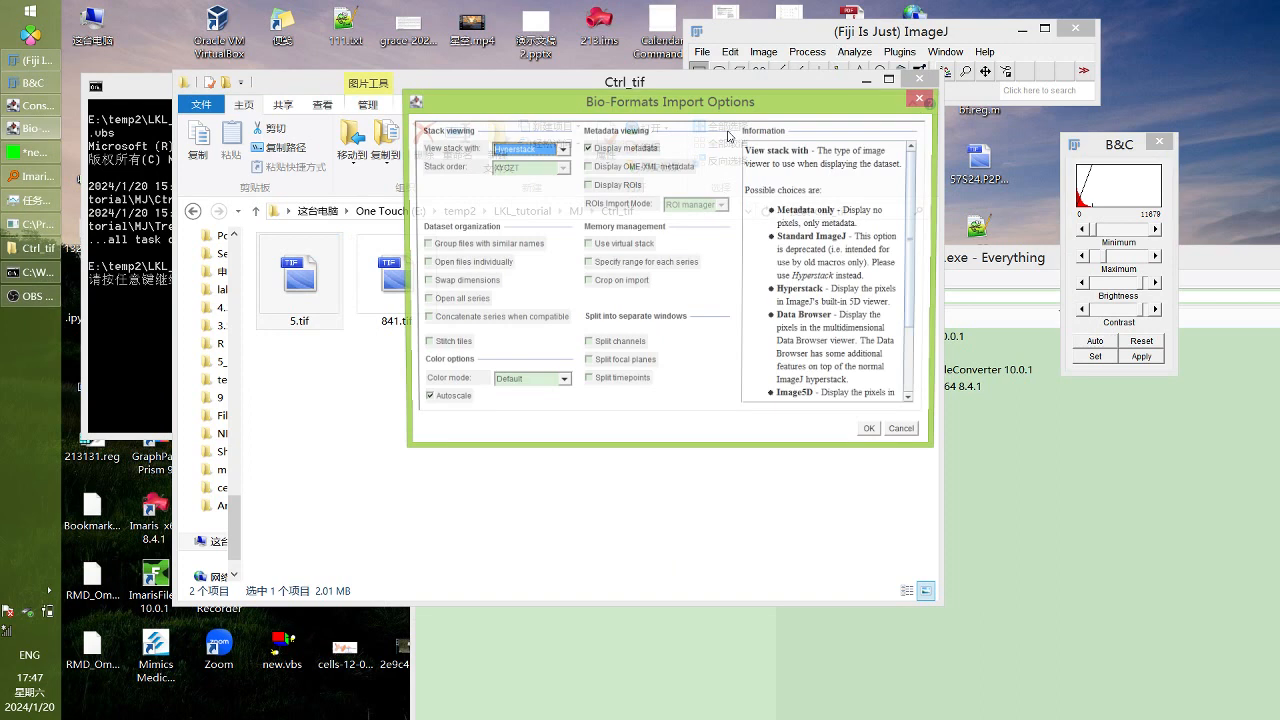
click(872, 434)
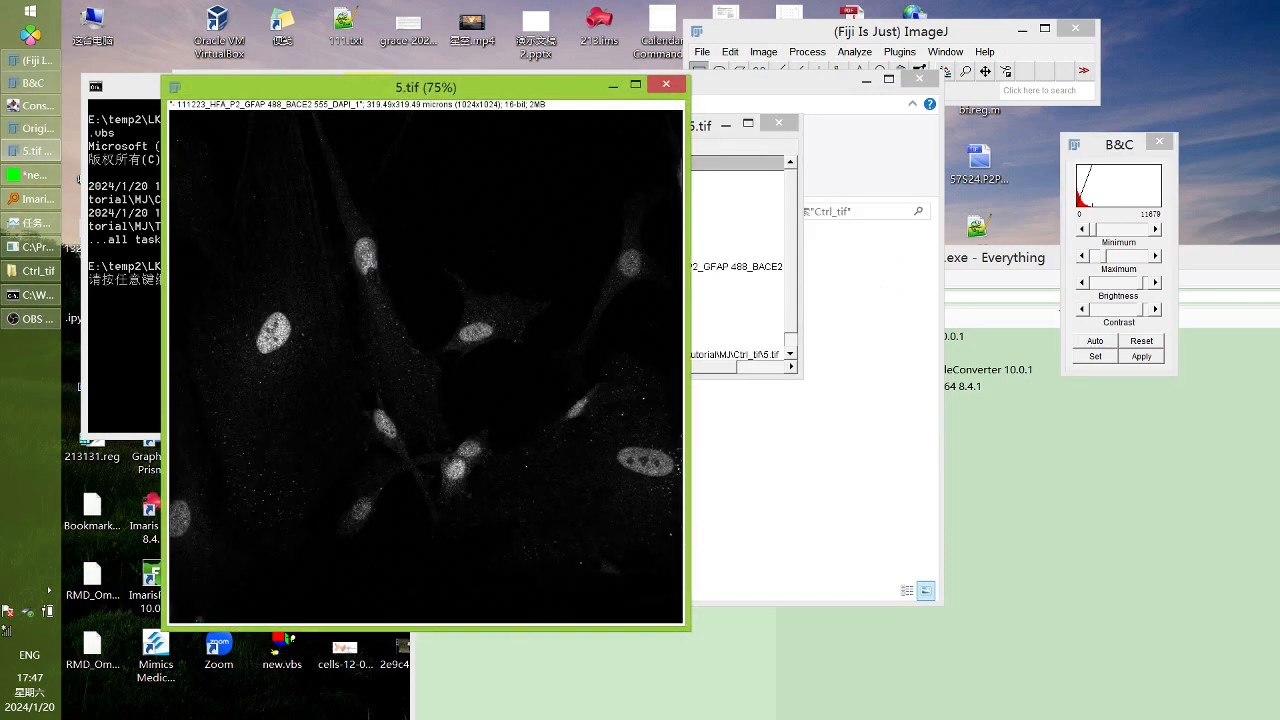
click(666, 84)
click(807, 126)
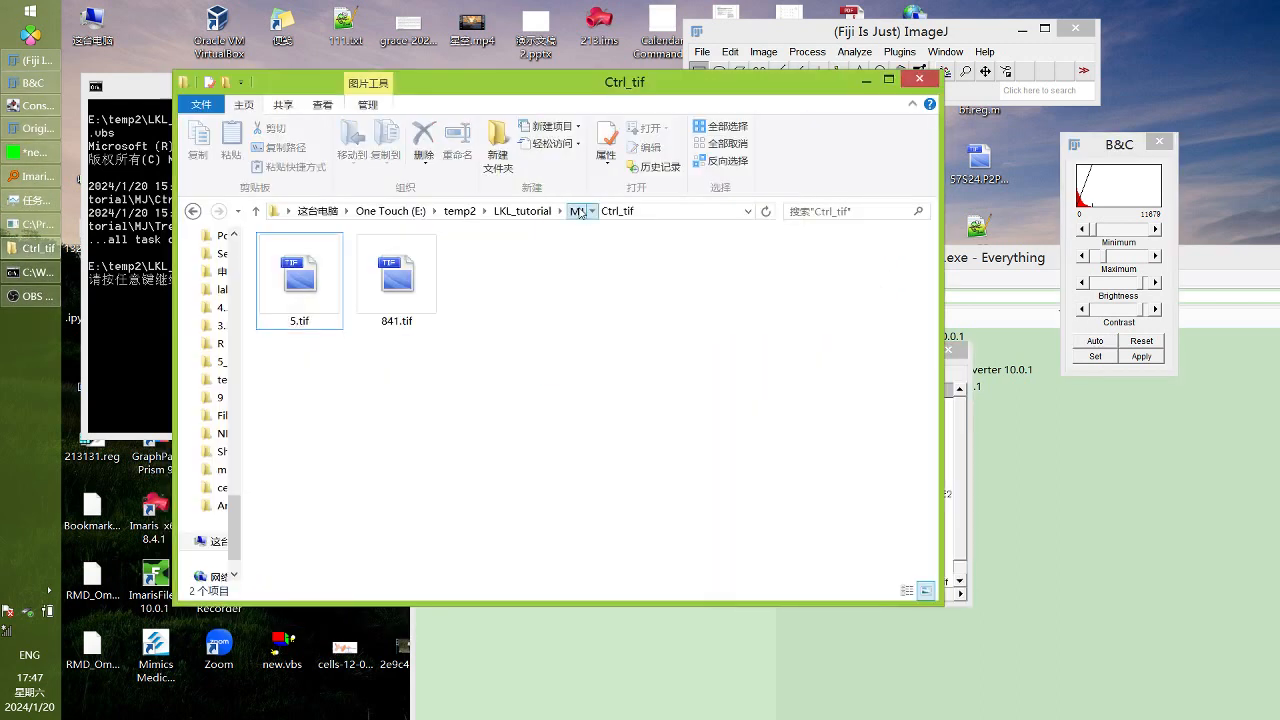
Return to the MJ folder and delete the Ctrl_tif and Treatment1_tif folders
click(577, 211)
click(429, 318)
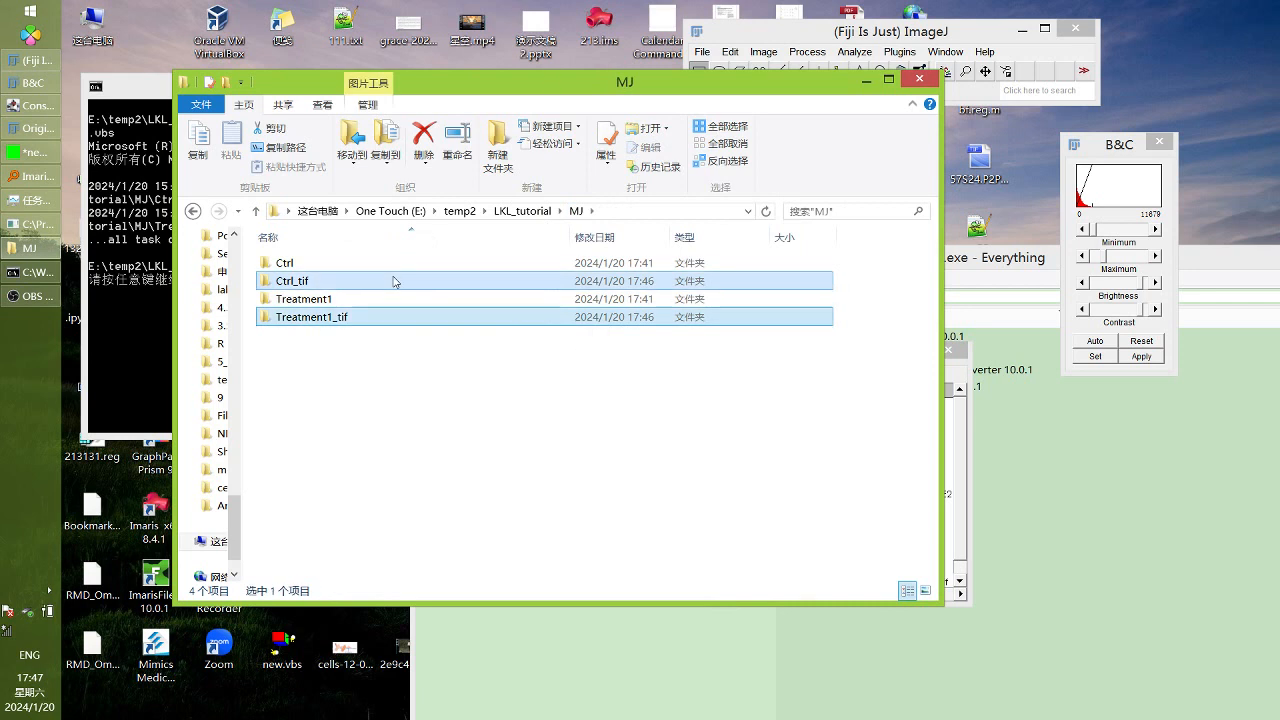
key(Delete)
click(737, 381)
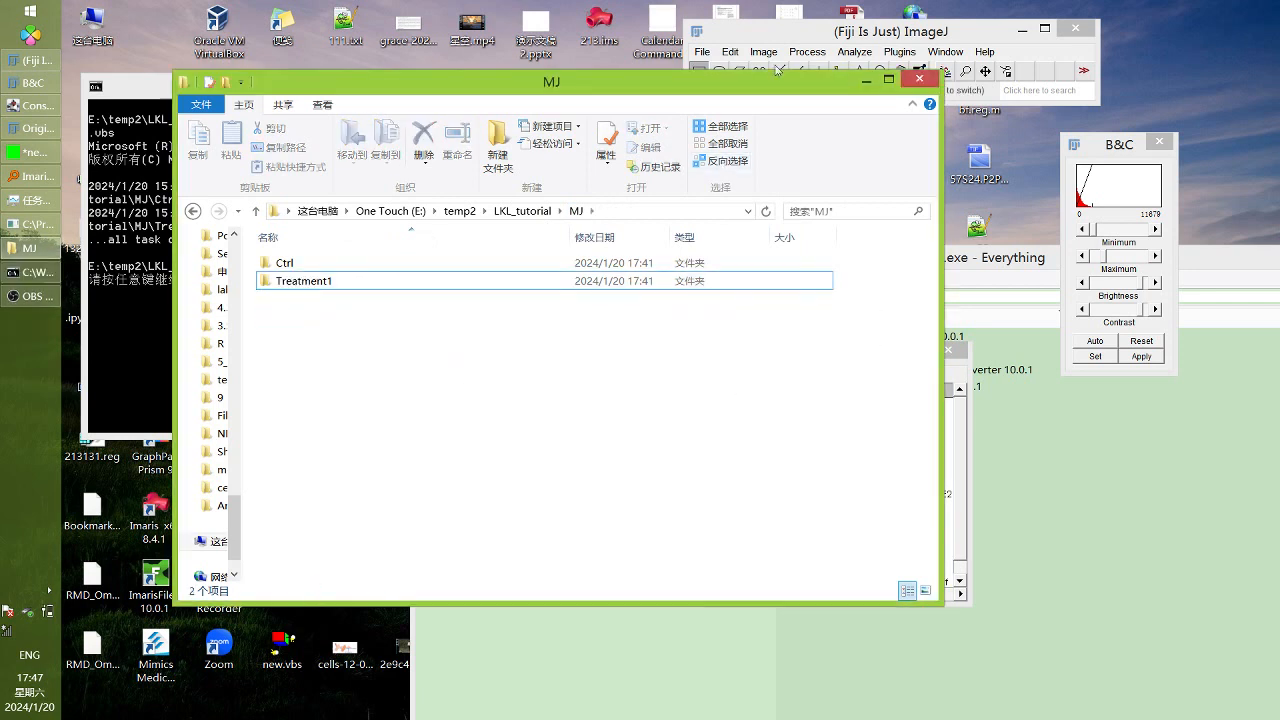
drag(776, 72, 739, 141)
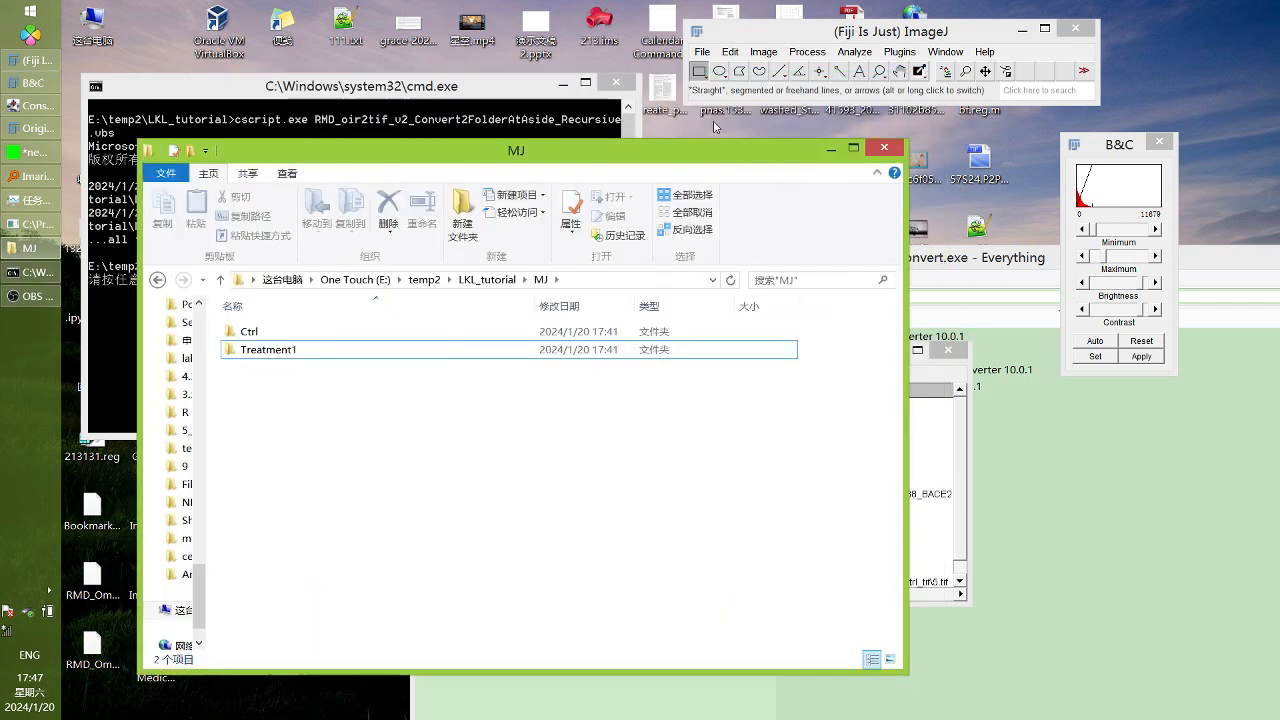
Import 5D.tif from the Treatment1_tif folder into Fiji with the default Bio-Formats options, view it and close the metadata windows
click(274, 352)
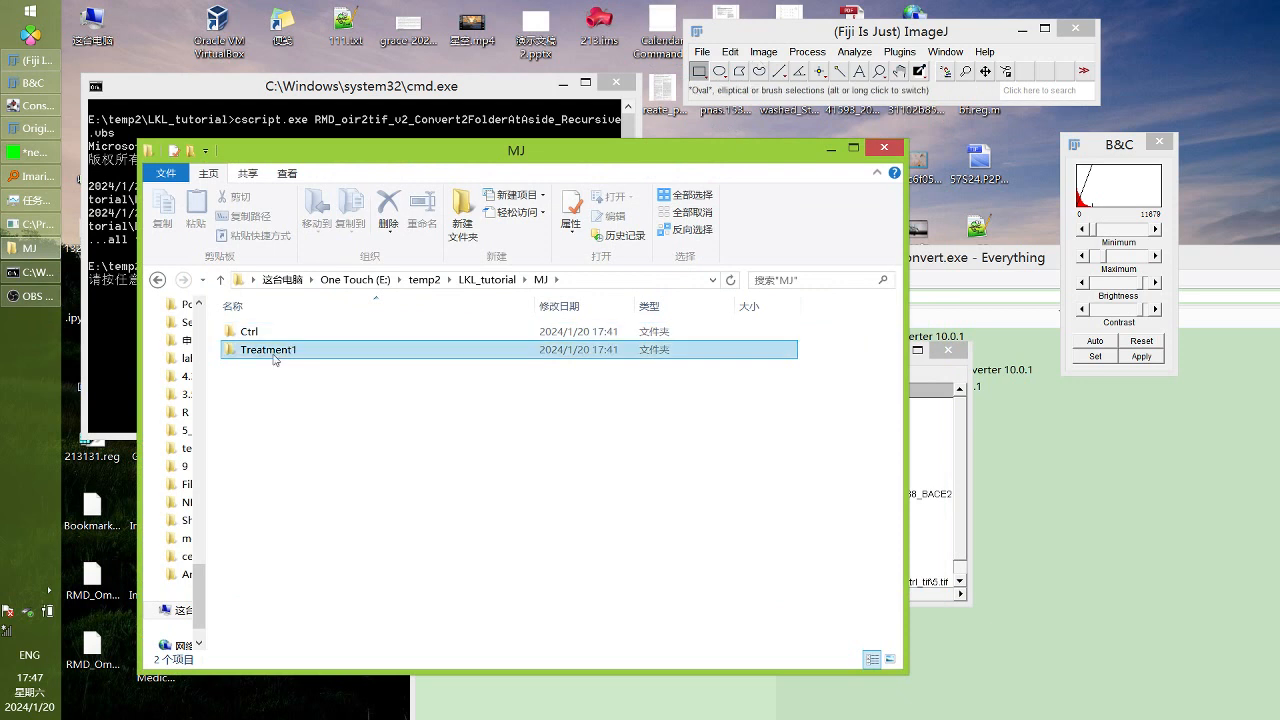
double_click(275, 385)
drag(272, 372, 905, 78)
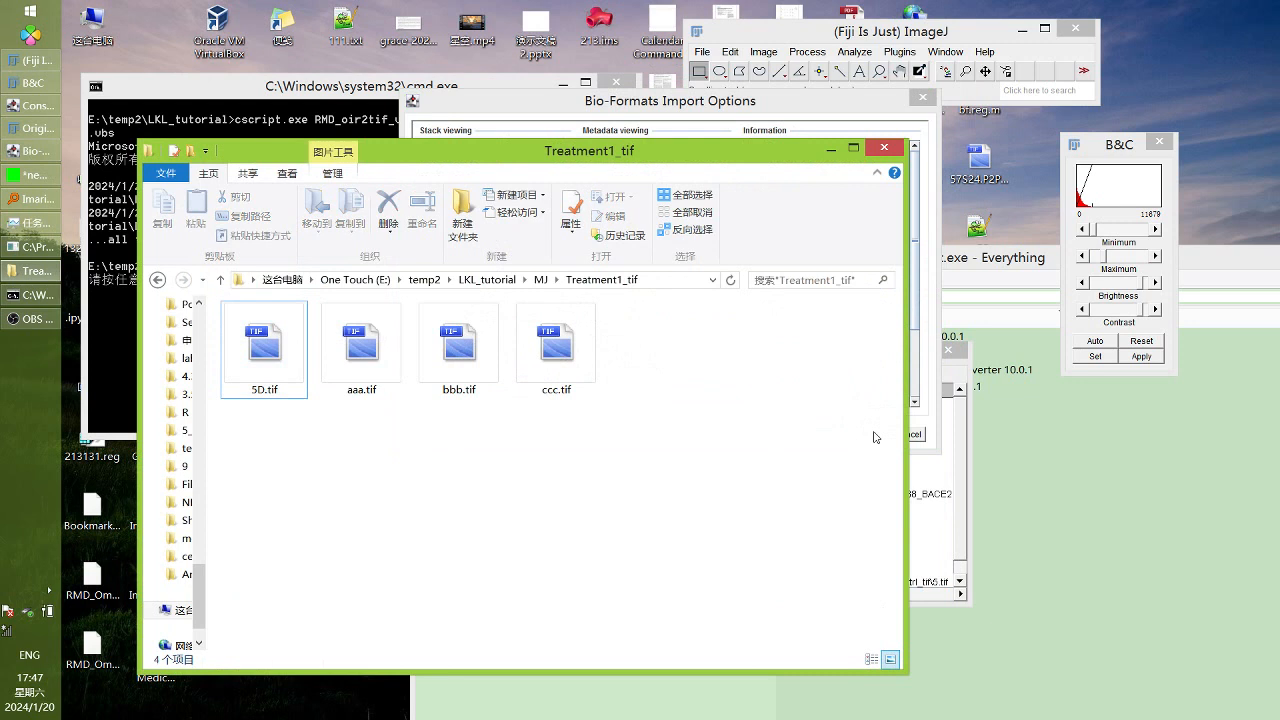
click(876, 434)
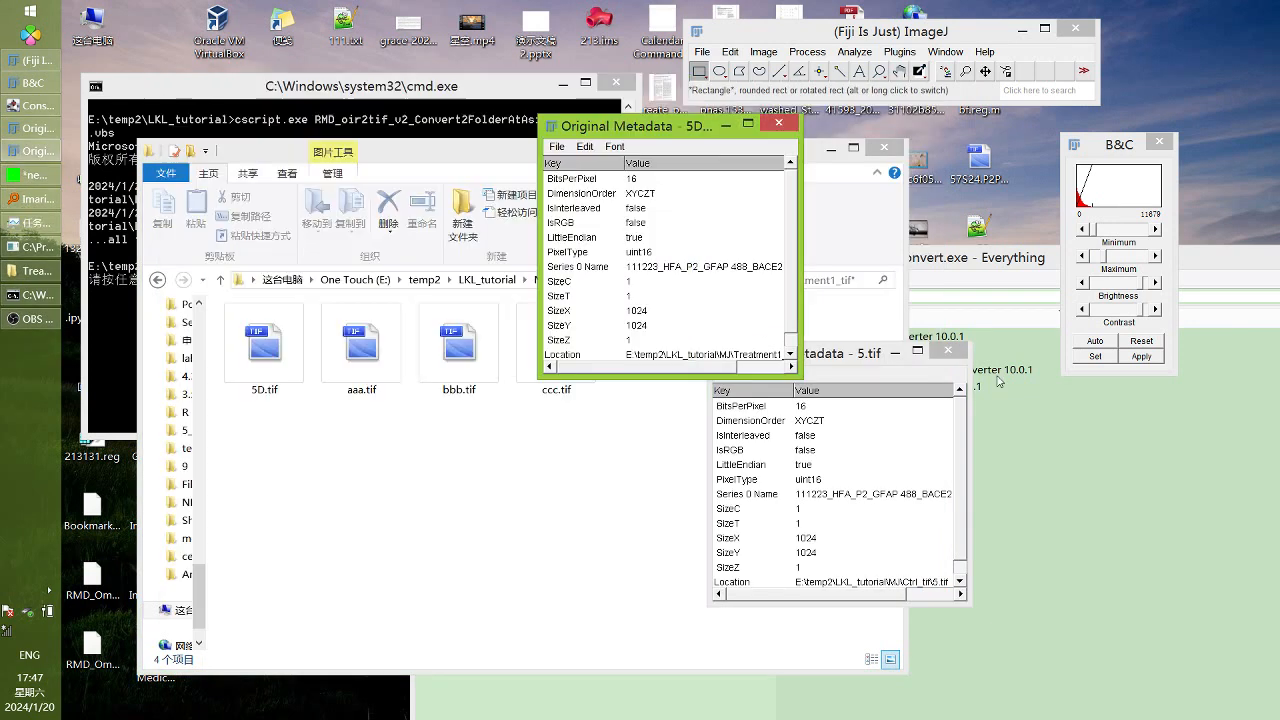
click(947, 350)
click(779, 122)
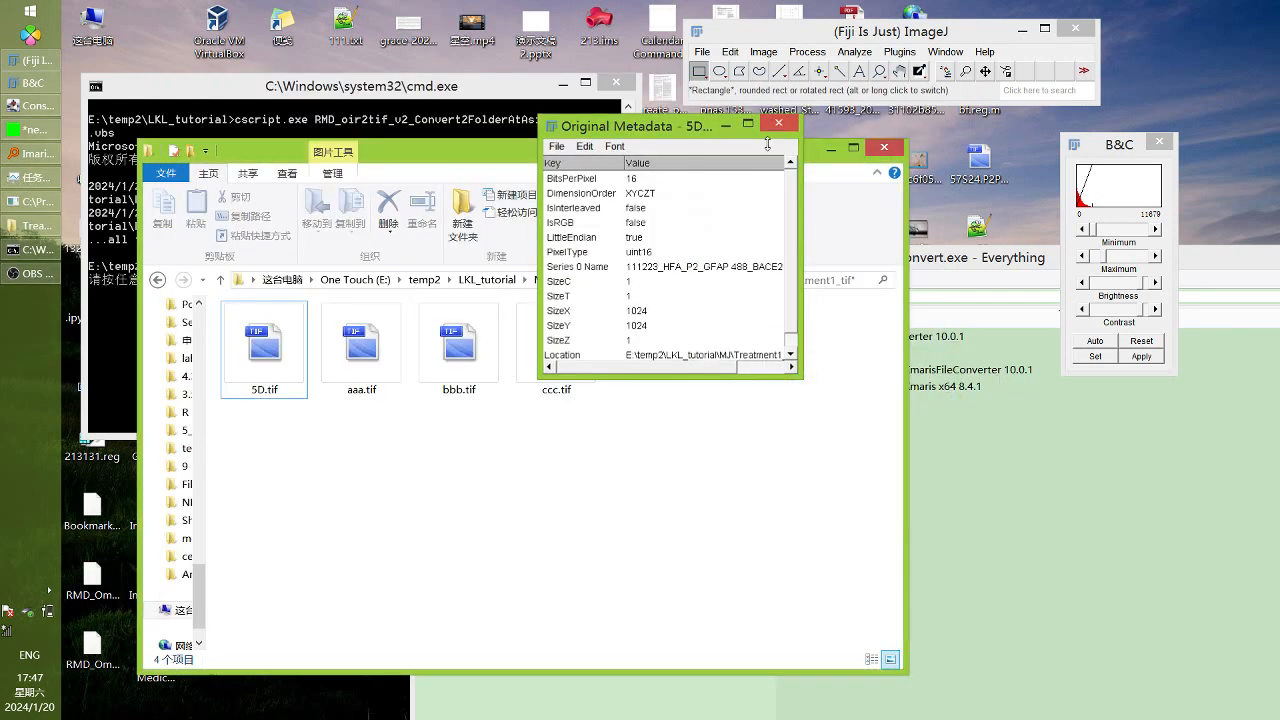
Go back to the MJ folder and delete both generated _tif output folders
click(540, 280)
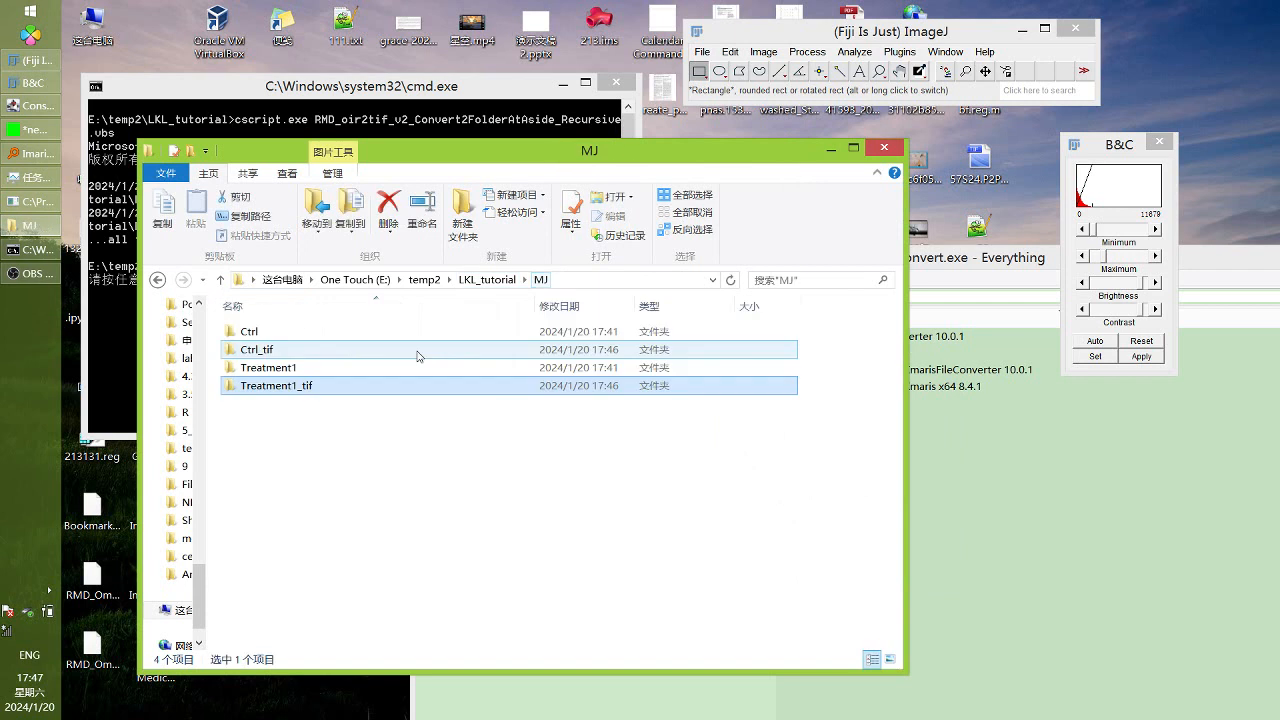
ctrl+click(320, 350)
key(Delete)
click(736, 387)
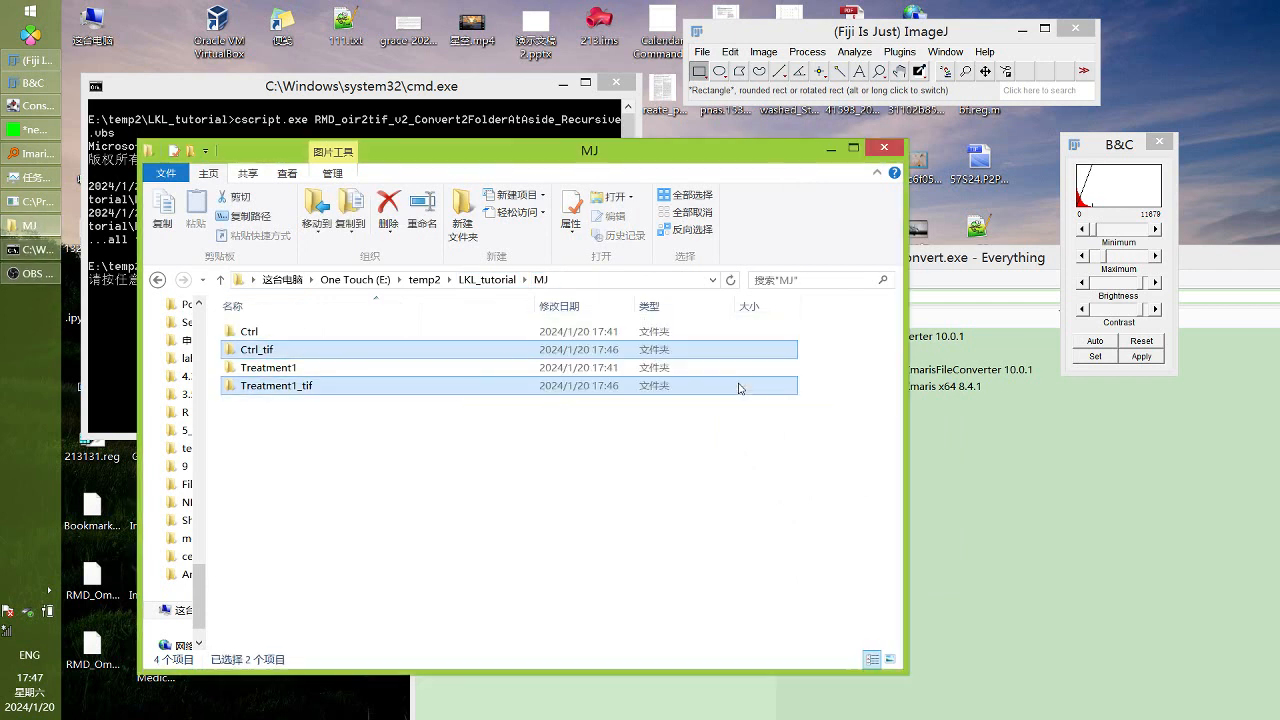
Open 5D.ims from the Treatment1 folder in Imaris and show only the AF568-T1 channel, with its display maximum at about 11070
double_click(268, 349)
double_click(257, 331)
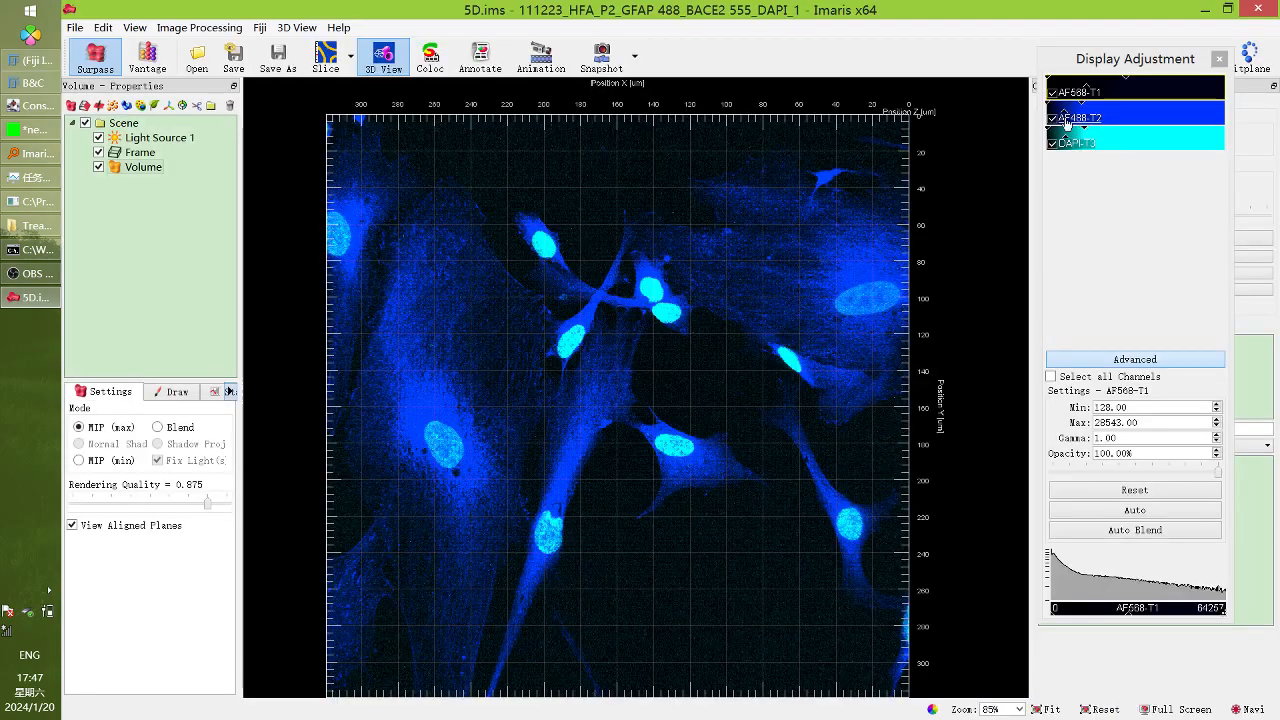
click(1052, 119)
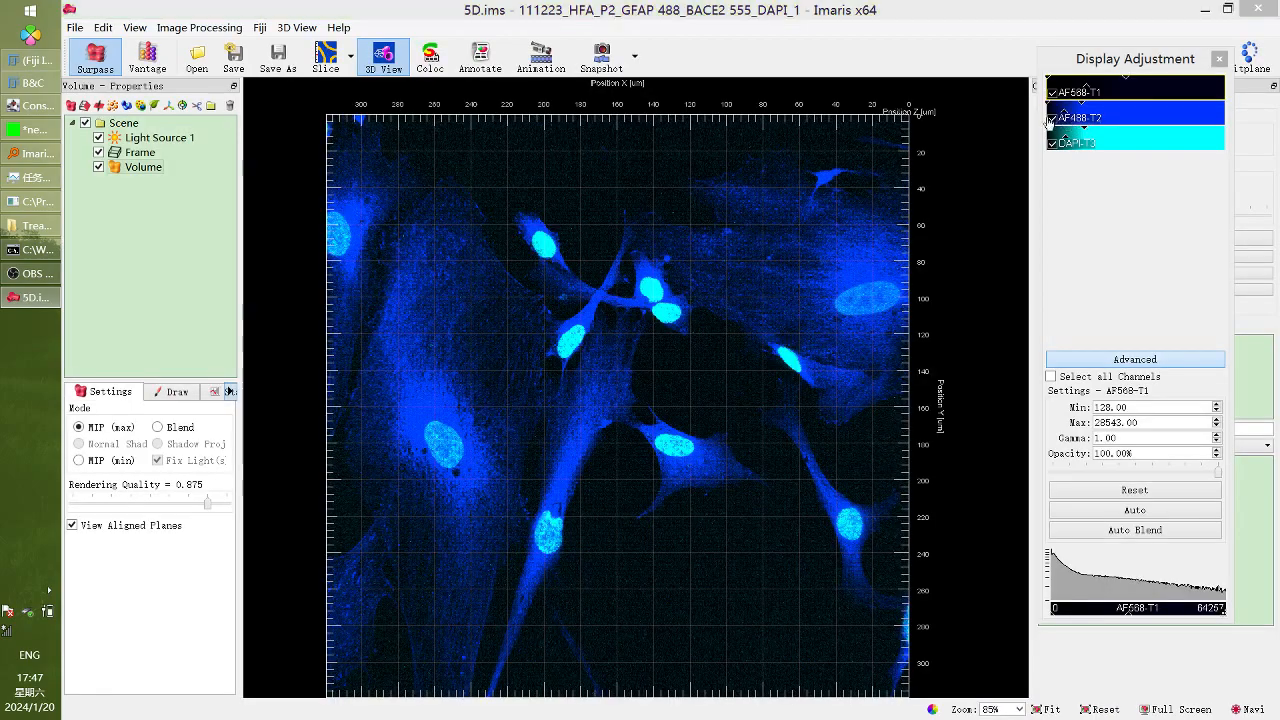
click(1052, 145)
click(1075, 92)
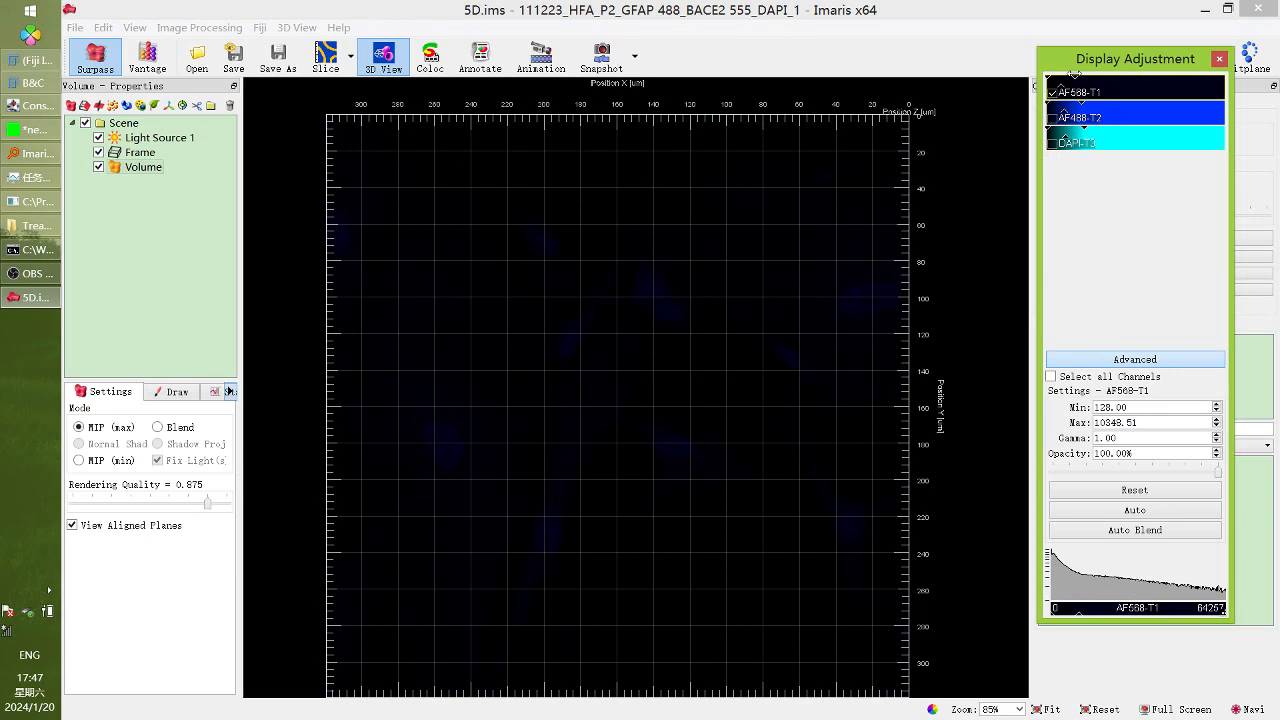
Set the AF568-T1 channel's base color to cyan (red 0, green 1, blue 1), and close 5D.ims without saving
double_click(1075, 92)
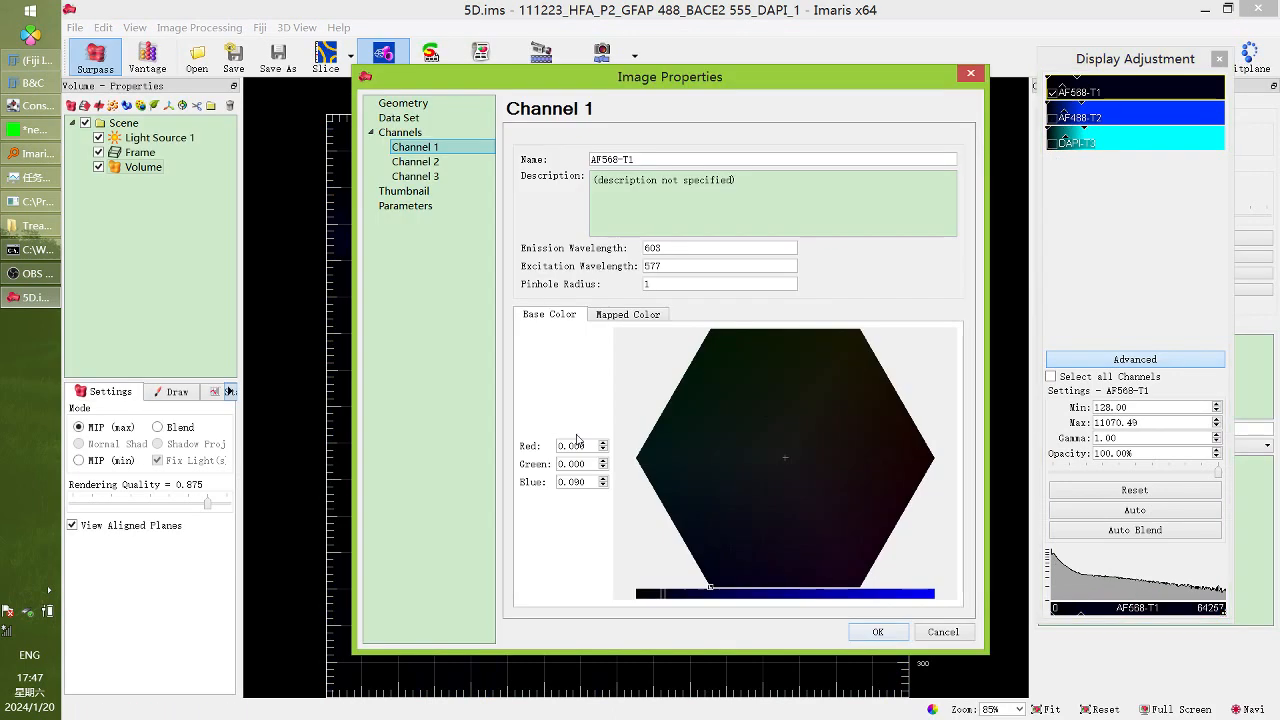
click(632, 315)
click(549, 314)
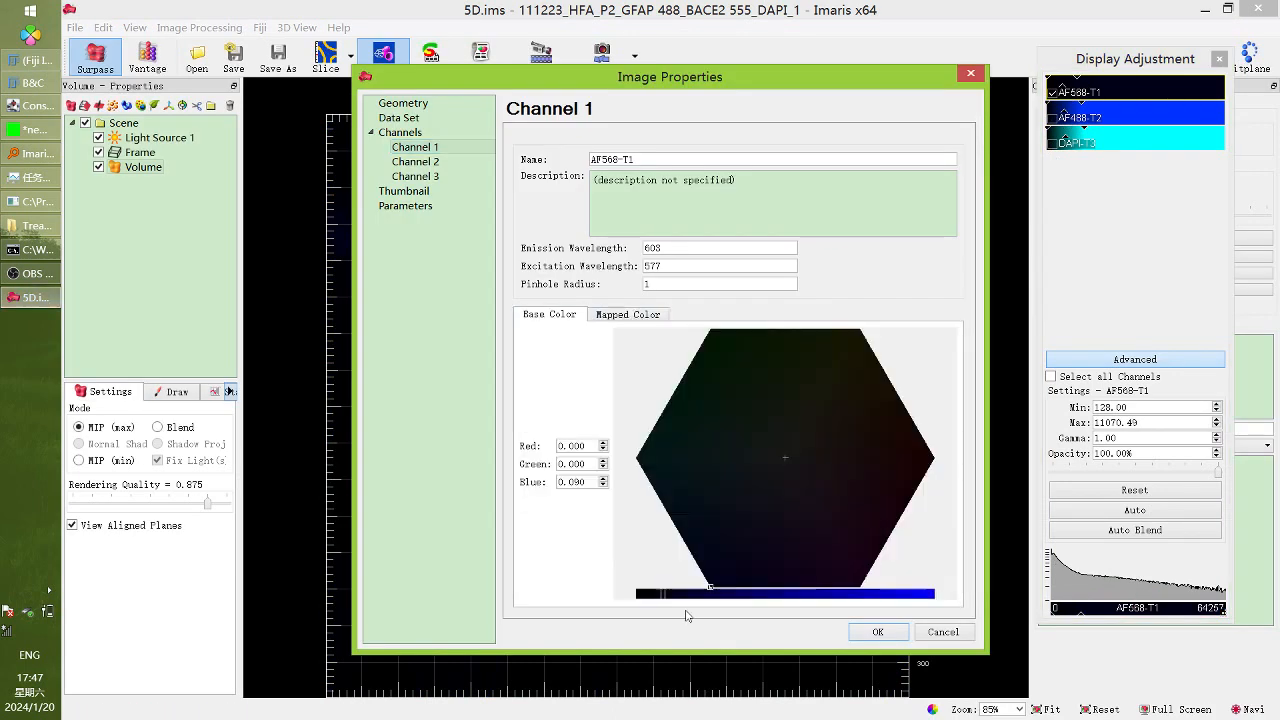
click(762, 593)
drag(764, 590, 940, 592)
drag(670, 458, 503, 411)
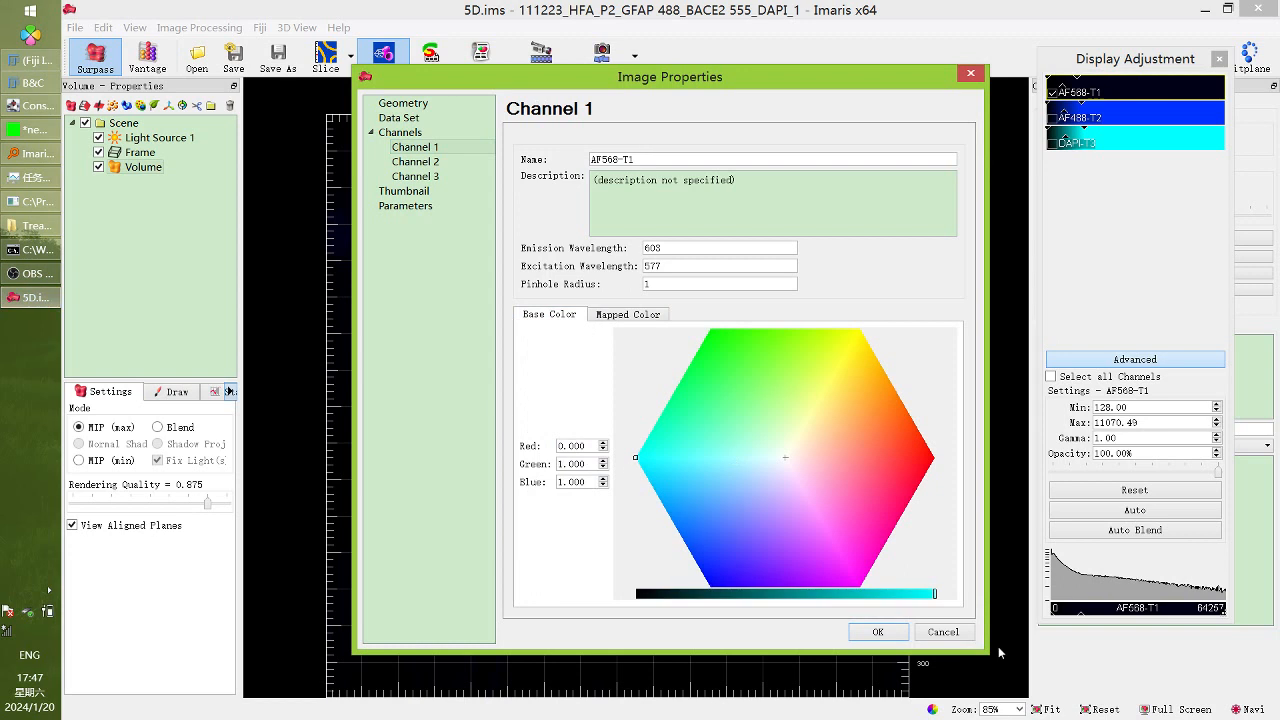
click(885, 627)
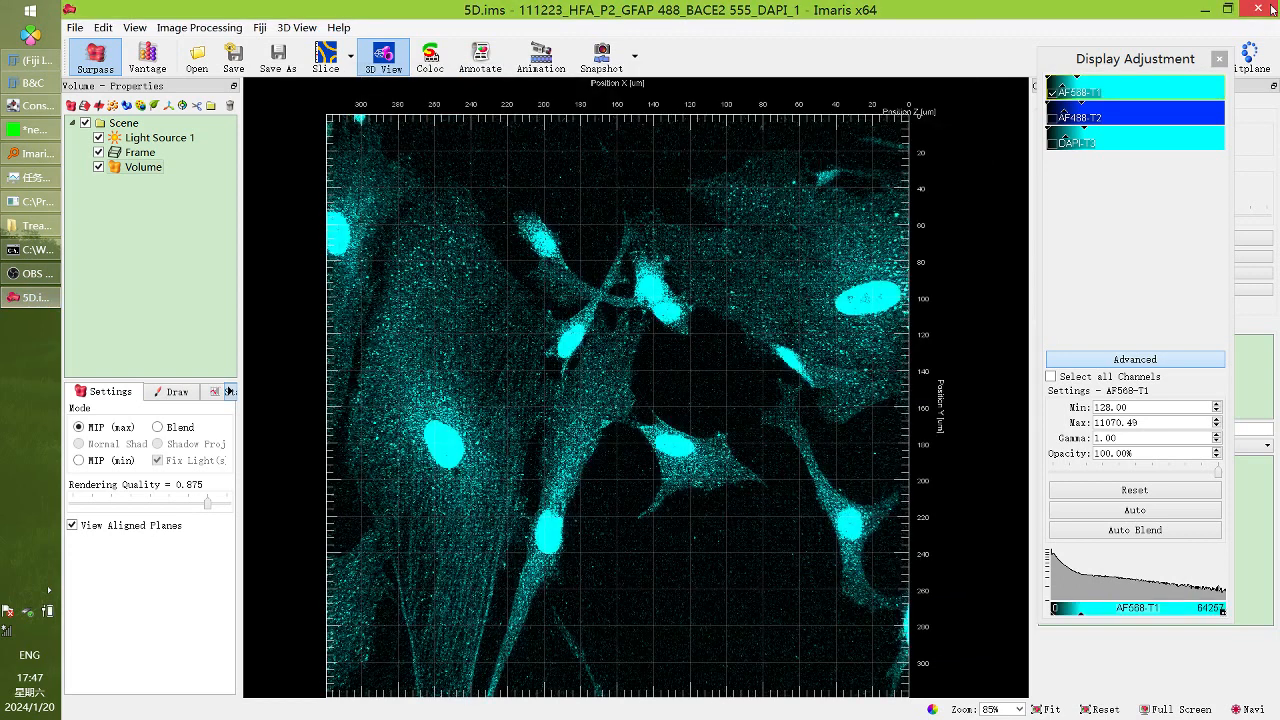
click(1270, 8)
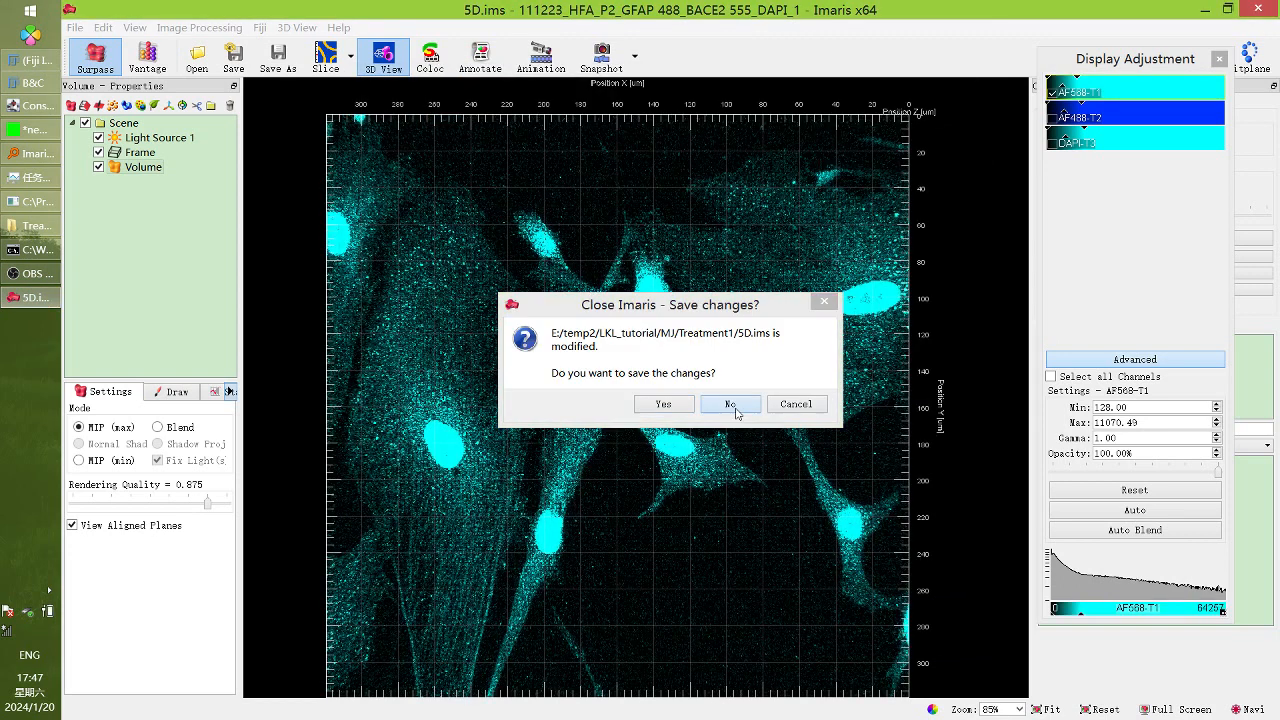
click(731, 403)
Import 5.tif from MJ\Ctrl_tif into Fiji with the default Bio-Formats options
click(541, 280)
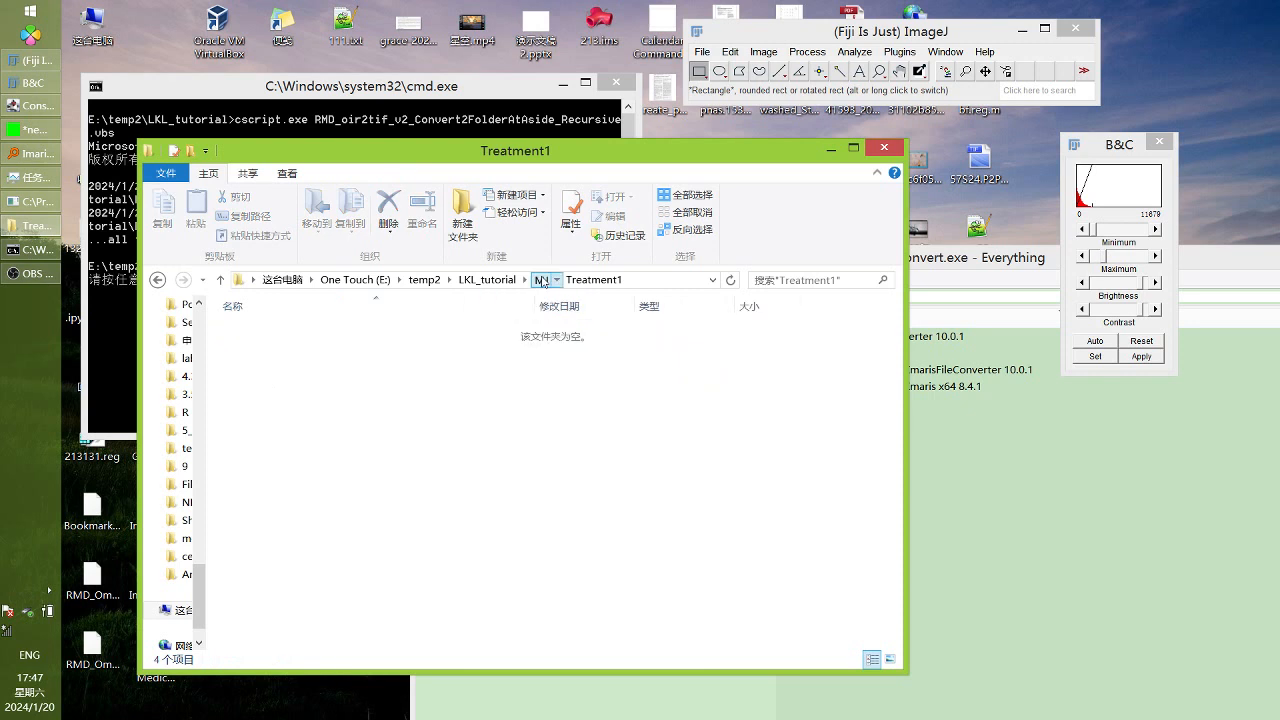
double_click(262, 346)
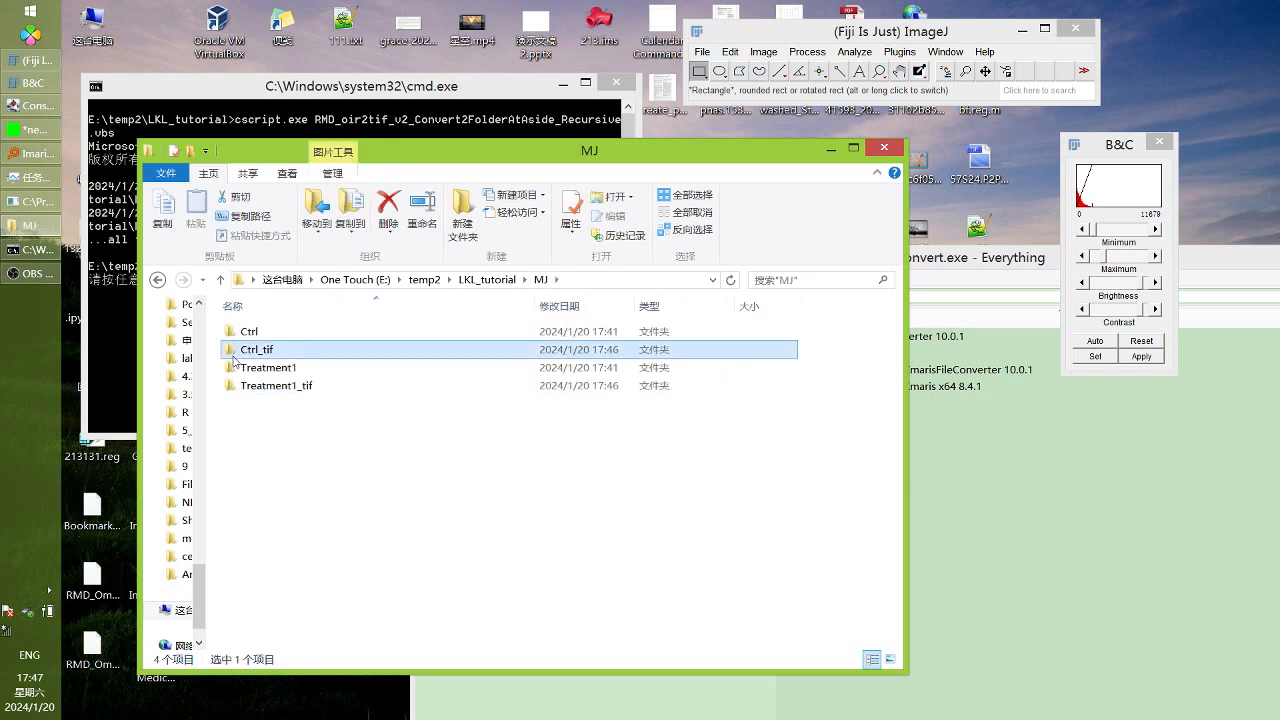
drag(262, 346, 860, 85)
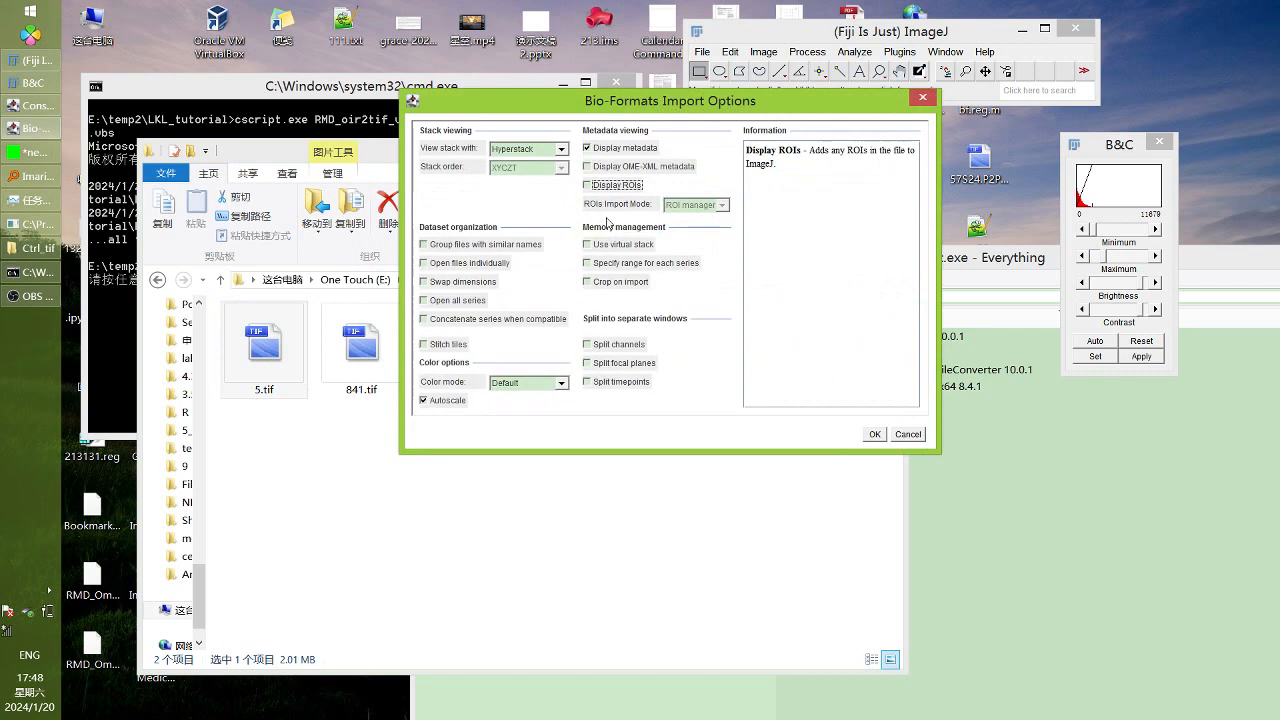
click(874, 434)
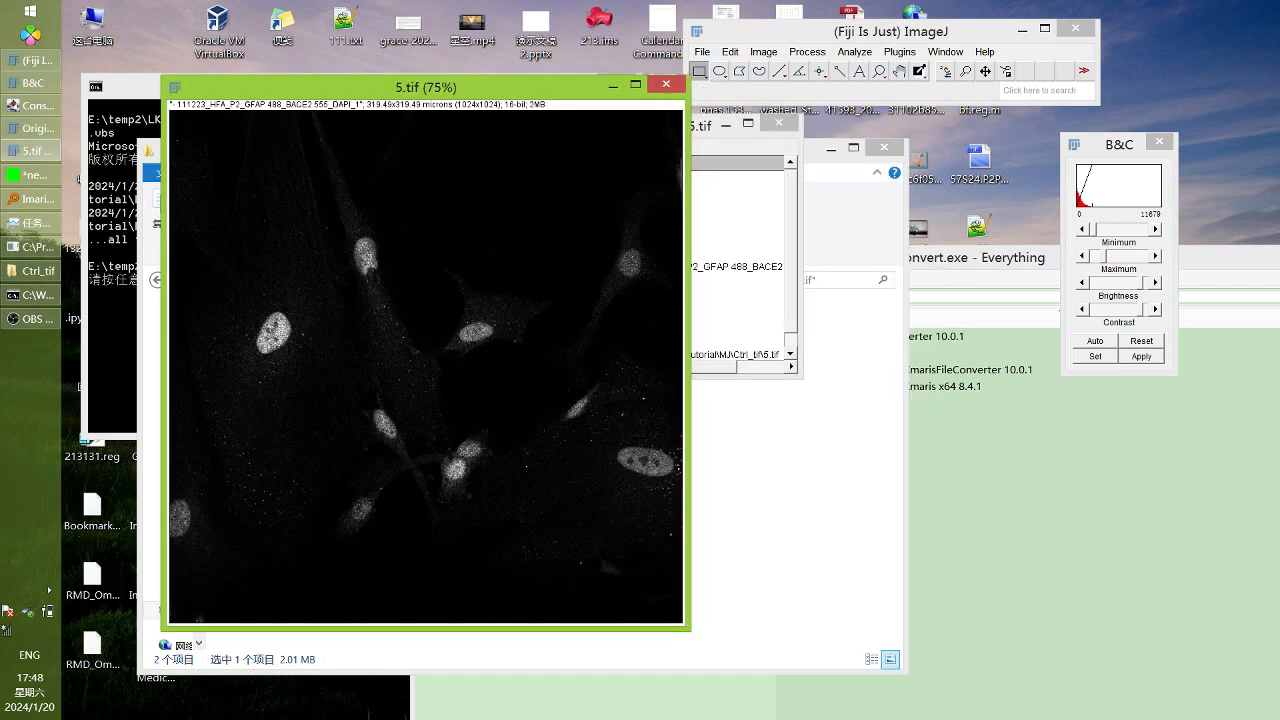
Brighten 5.tif with an automatic contrast adjustment, inspect the cells at 300%, and close the image with its metadata
drag(1103, 260, 1100, 258)
scroll(582, 270, up, 7)
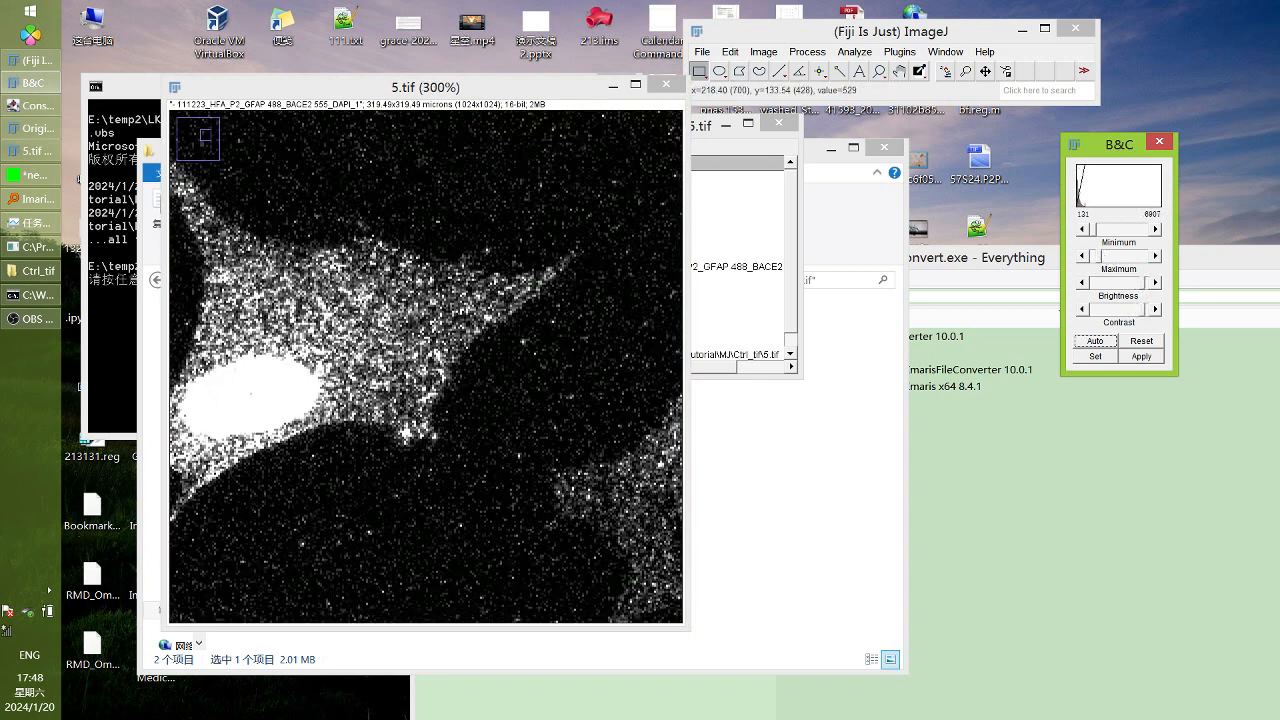
scroll(582, 270, down, 3)
click(666, 85)
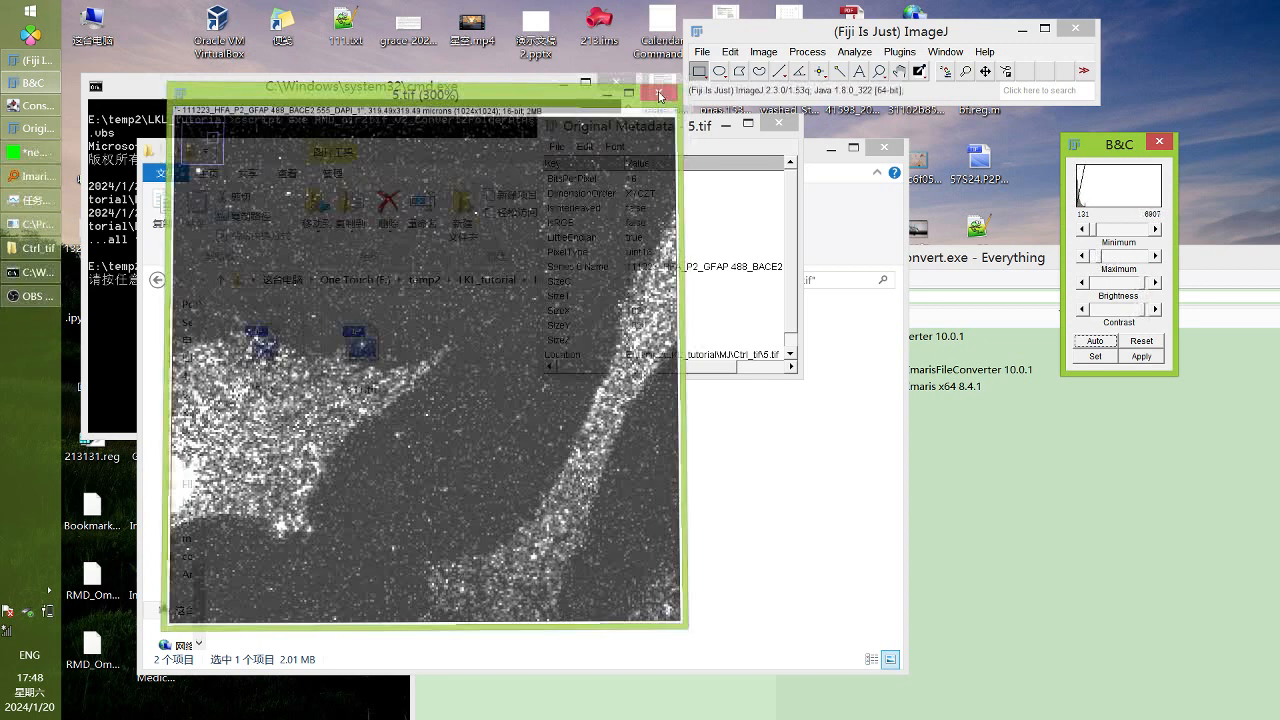
click(772, 124)
Create a new folder named Bace2_tif inside the MJ folder
click(220, 279)
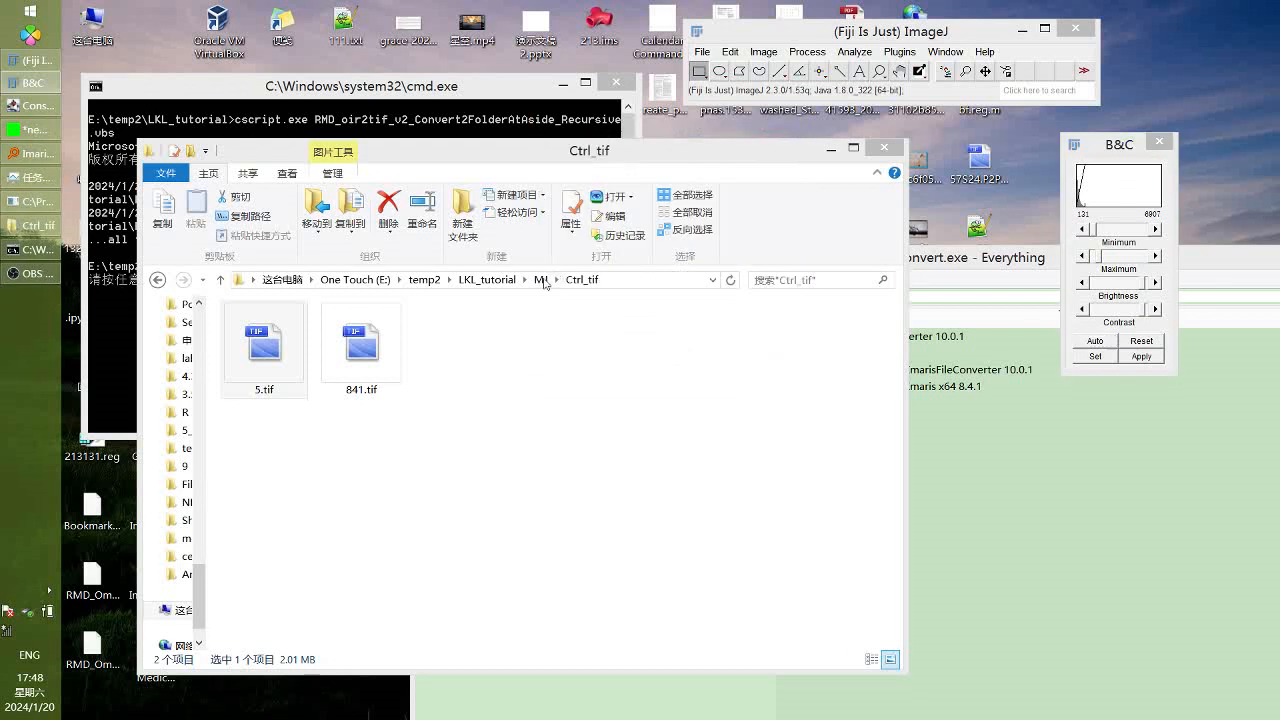
click(193, 151)
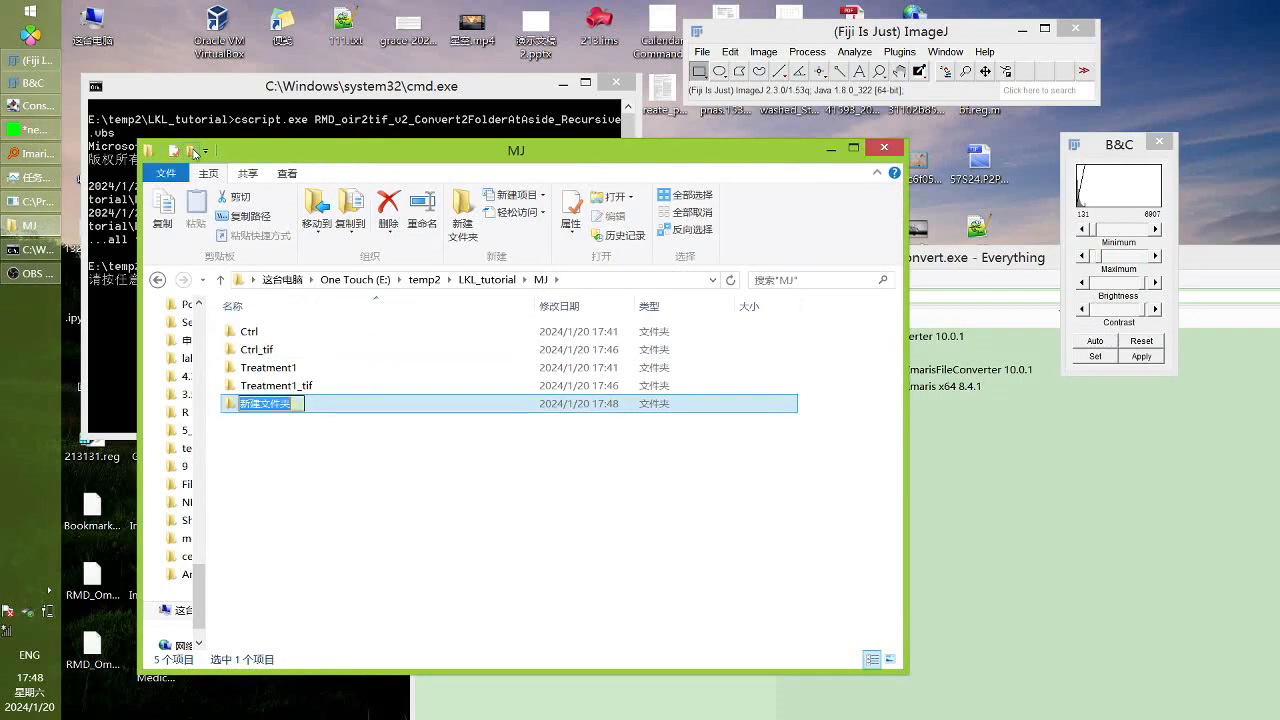
text(Bace2_tif)
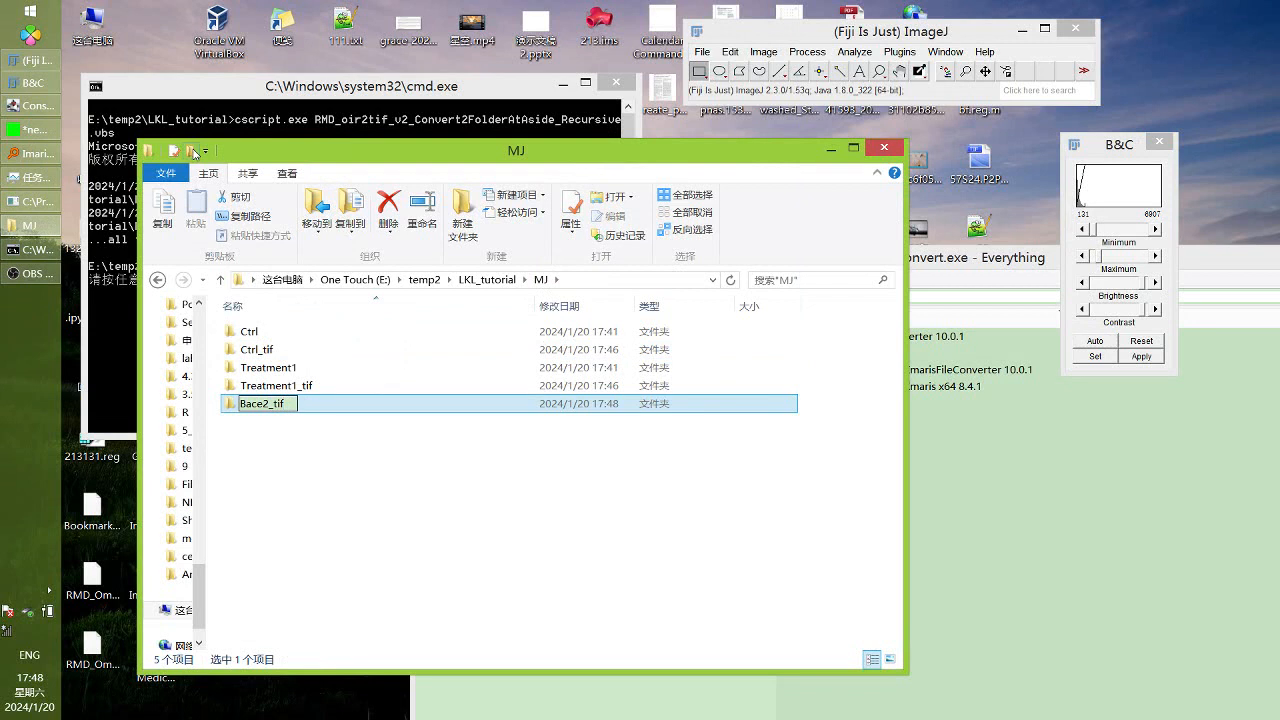
key(Return)
Move the Ctrl_tif and Treatment1_tif folders into the Bace2_tif folder
click(256, 367)
ctrl+click(284, 403)
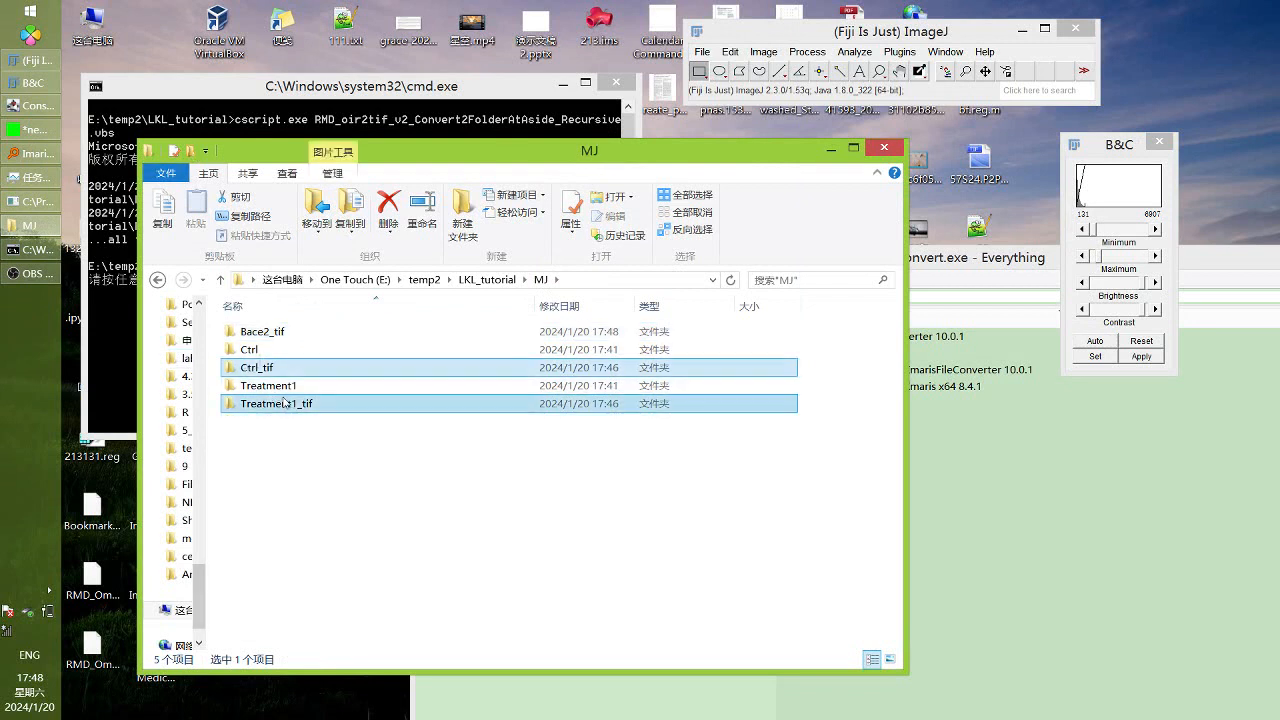
drag(284, 403, 300, 334)
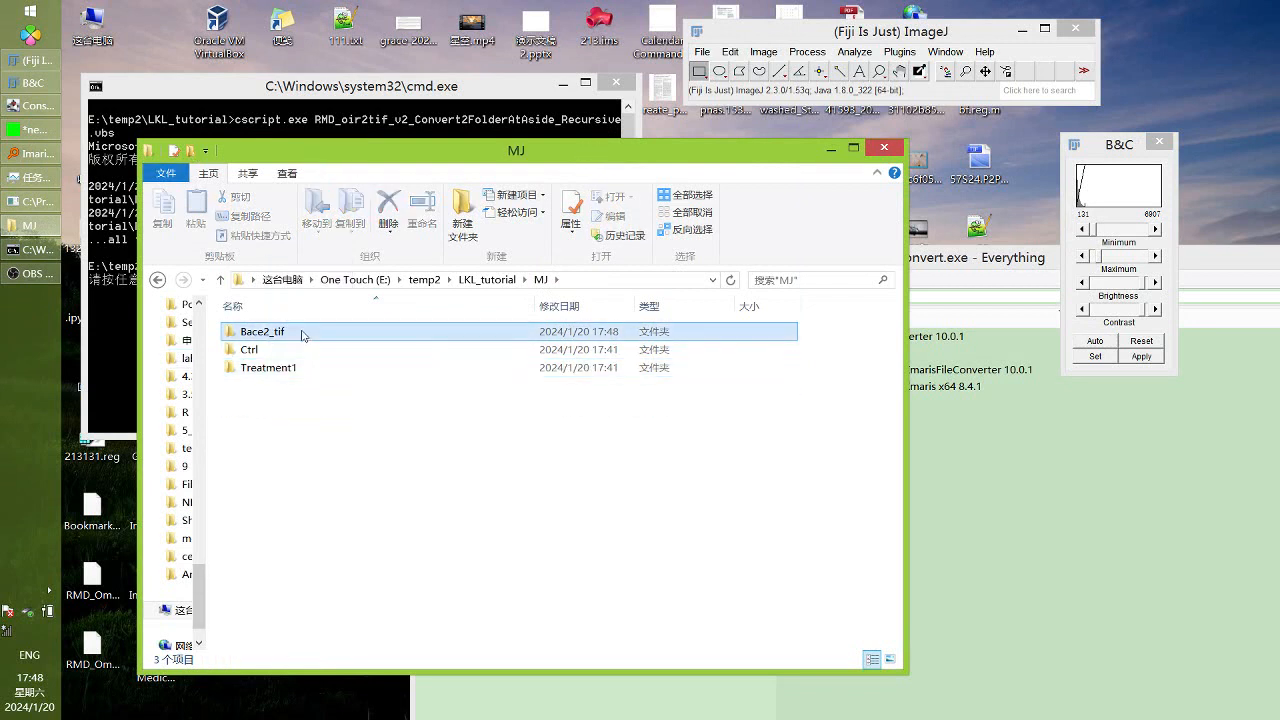
Move the Bace2_tif folder from MJ up to the LKL_tutorial folder
click(302, 335)
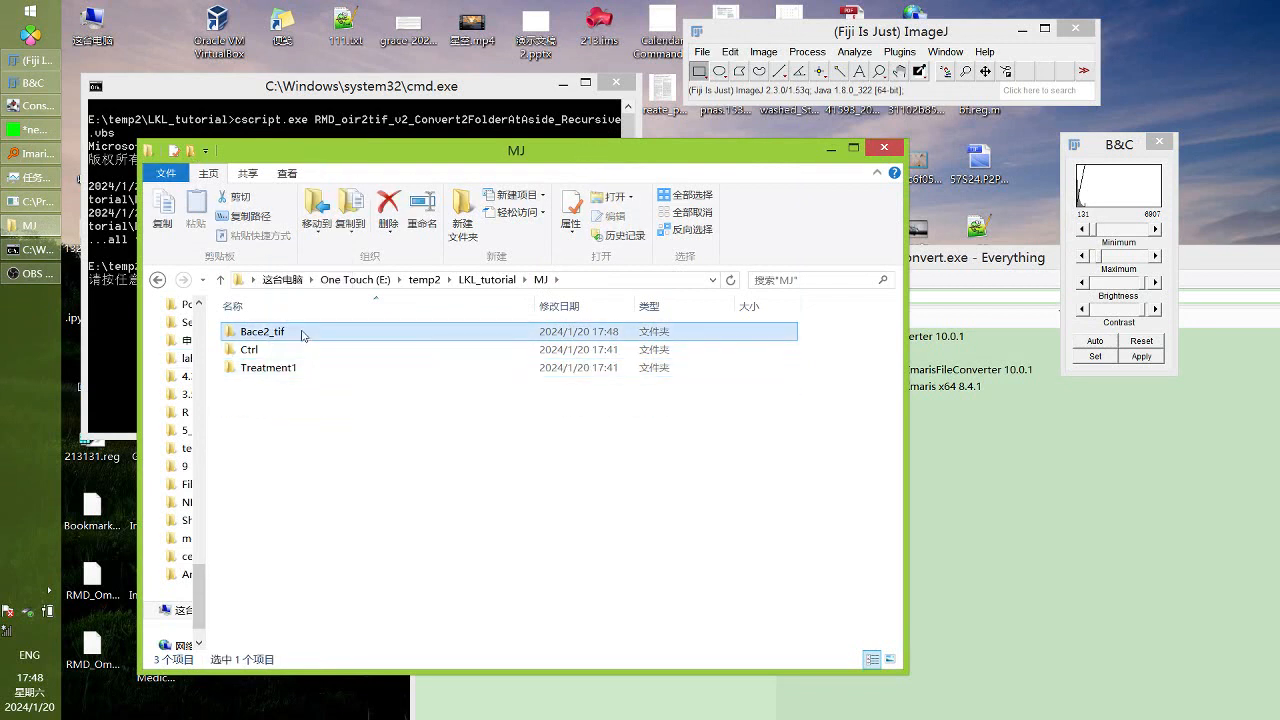
click(487, 279)
key(ctrl+v)
click(308, 440)
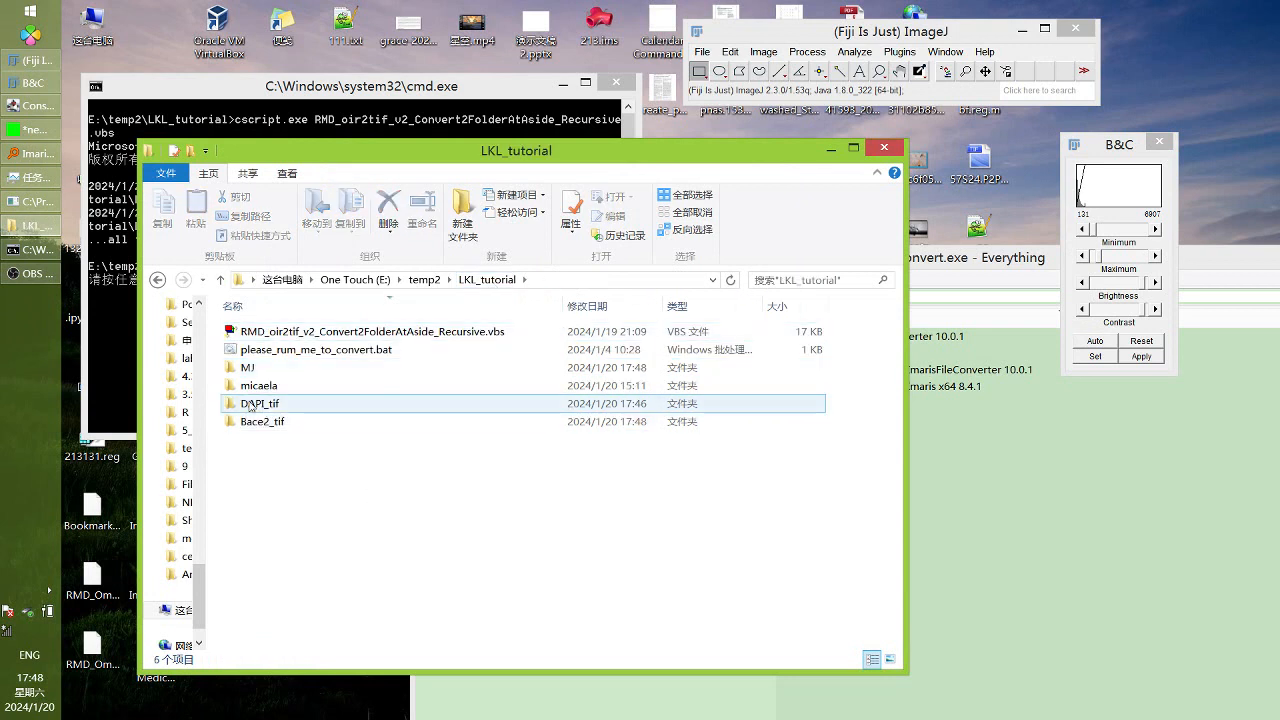
Check the contents of the Ctrl_tif and Treatment1_tif subfolders inside DAPI_tif
click(268, 404)
click(278, 423)
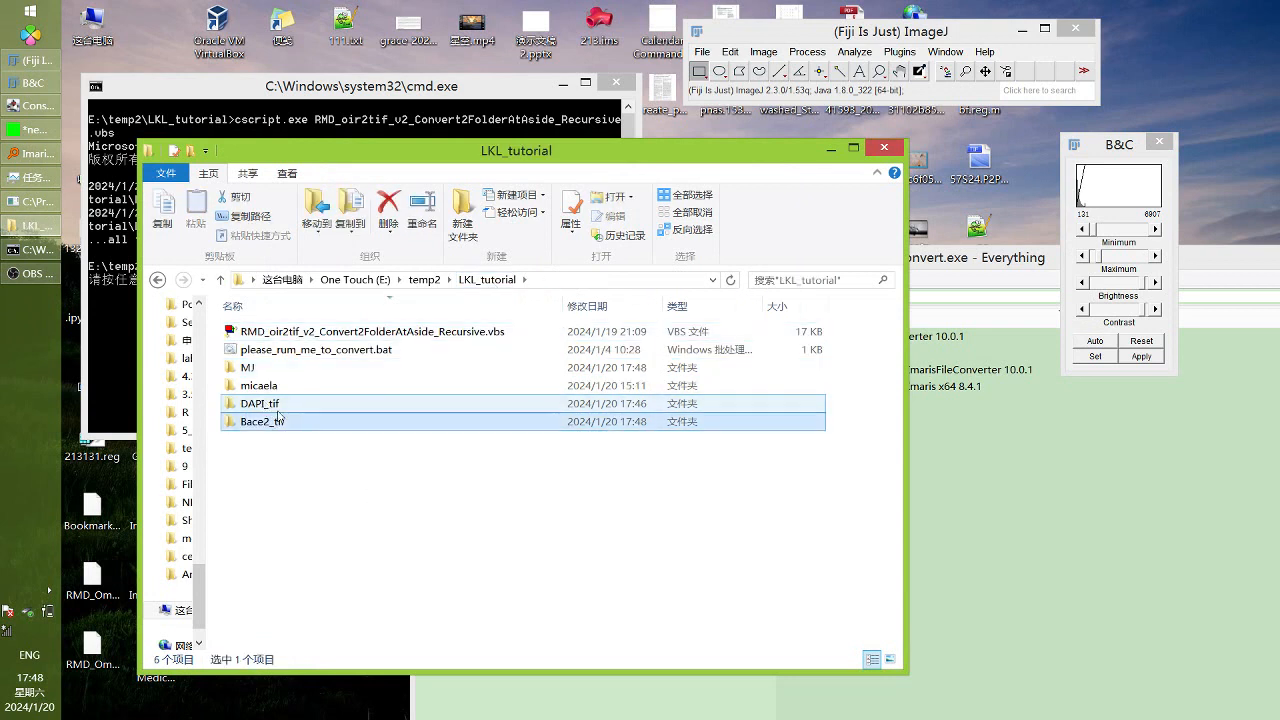
double_click(278, 411)
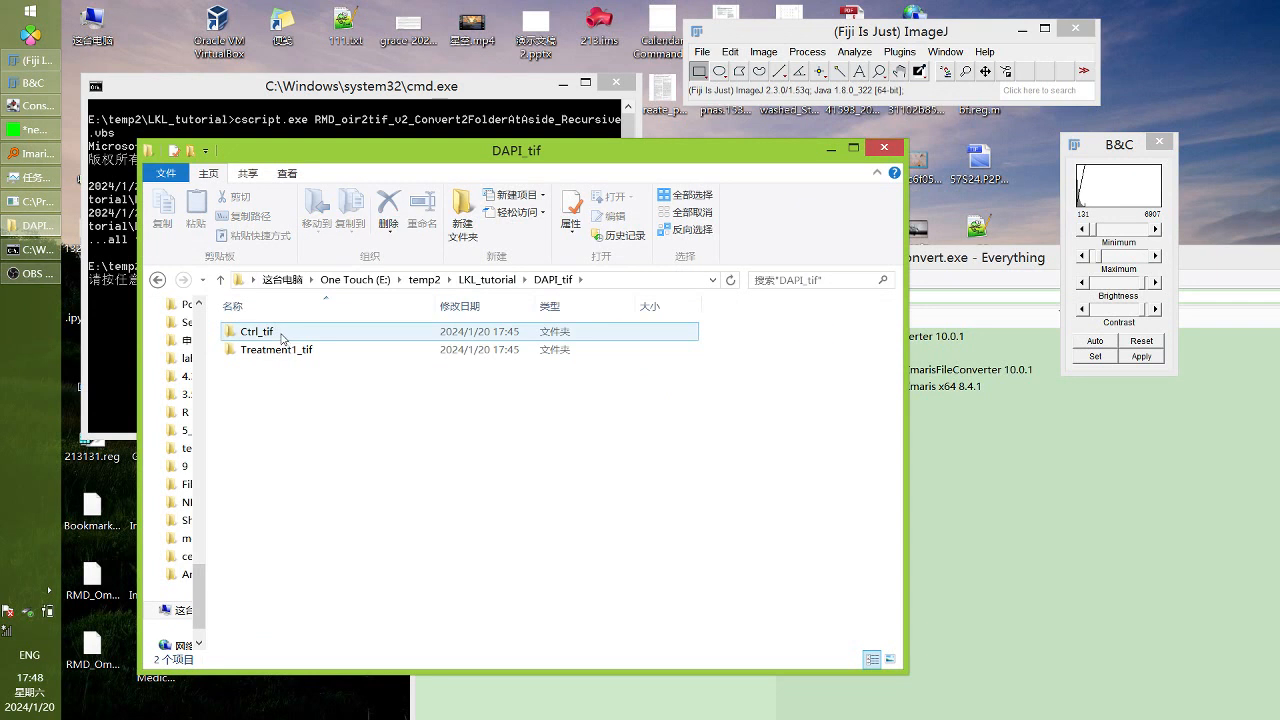
double_click(293, 336)
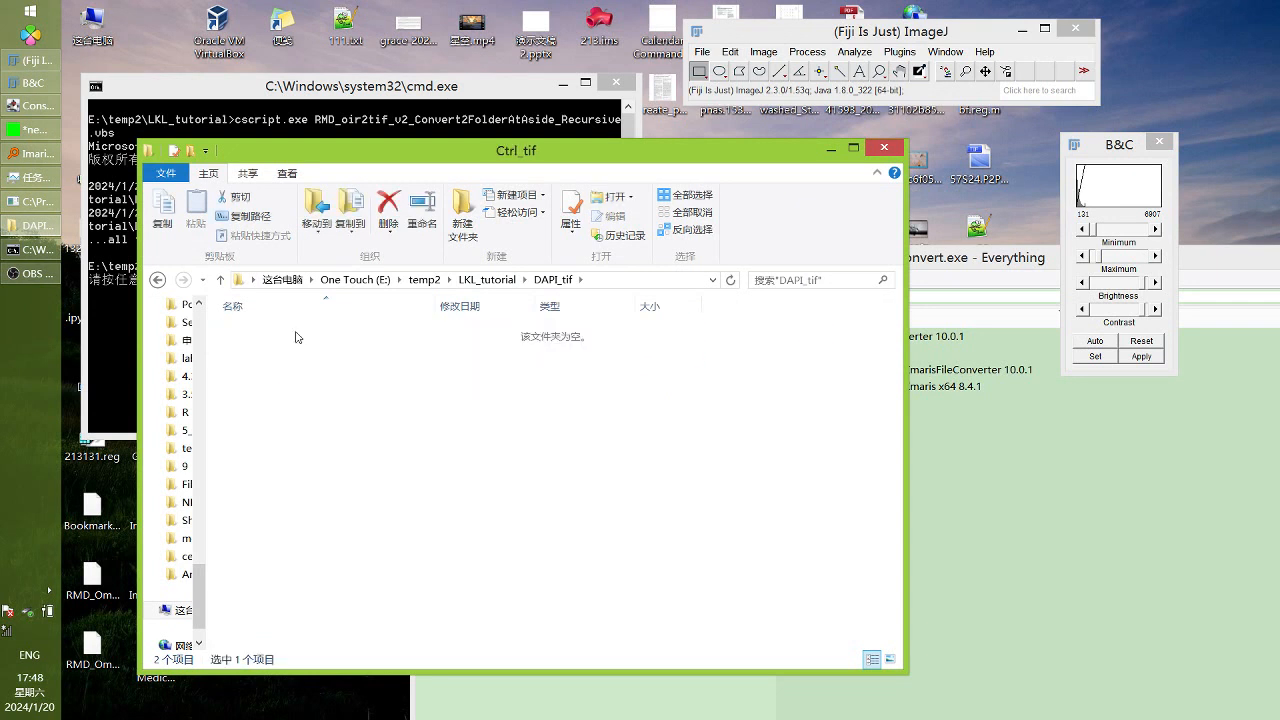
click(553, 280)
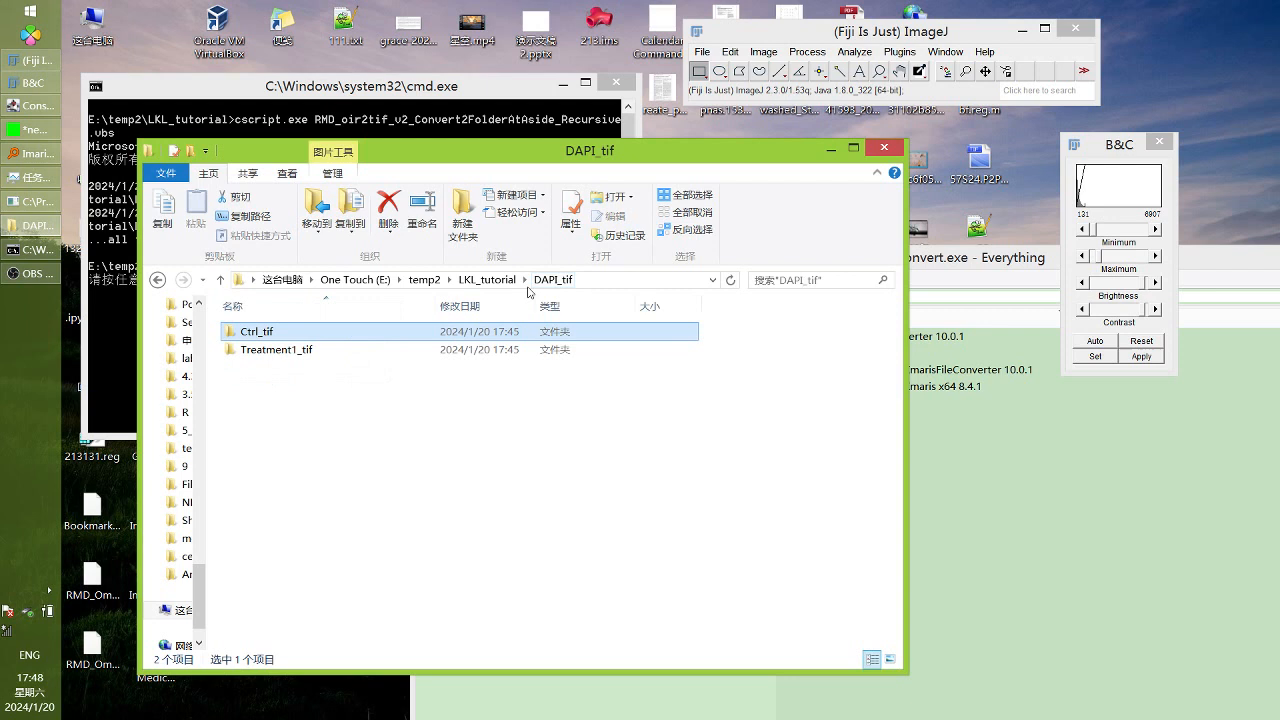
double_click(441, 344)
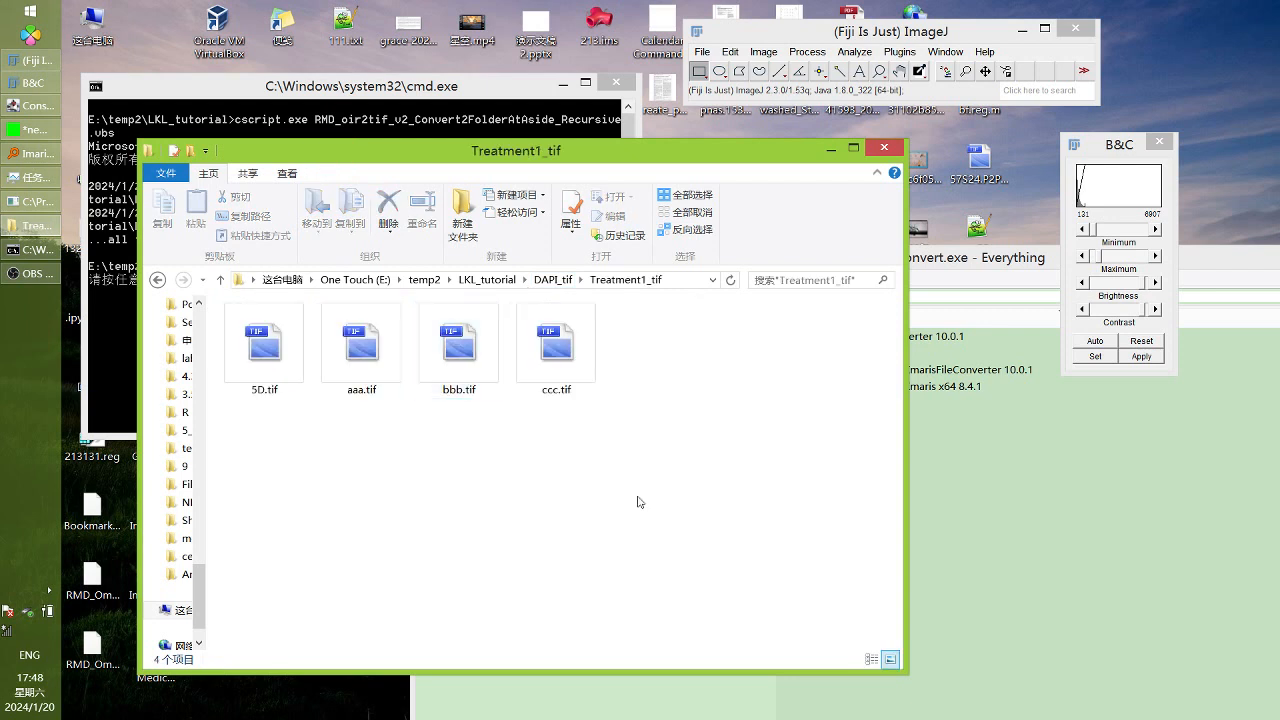
Move 5D.tif, aaa.tif, bbb.tif and ccc.tif from the Treatment1_tif subfolder up into the DAPI_tif folder
drag(638, 498, 221, 317)
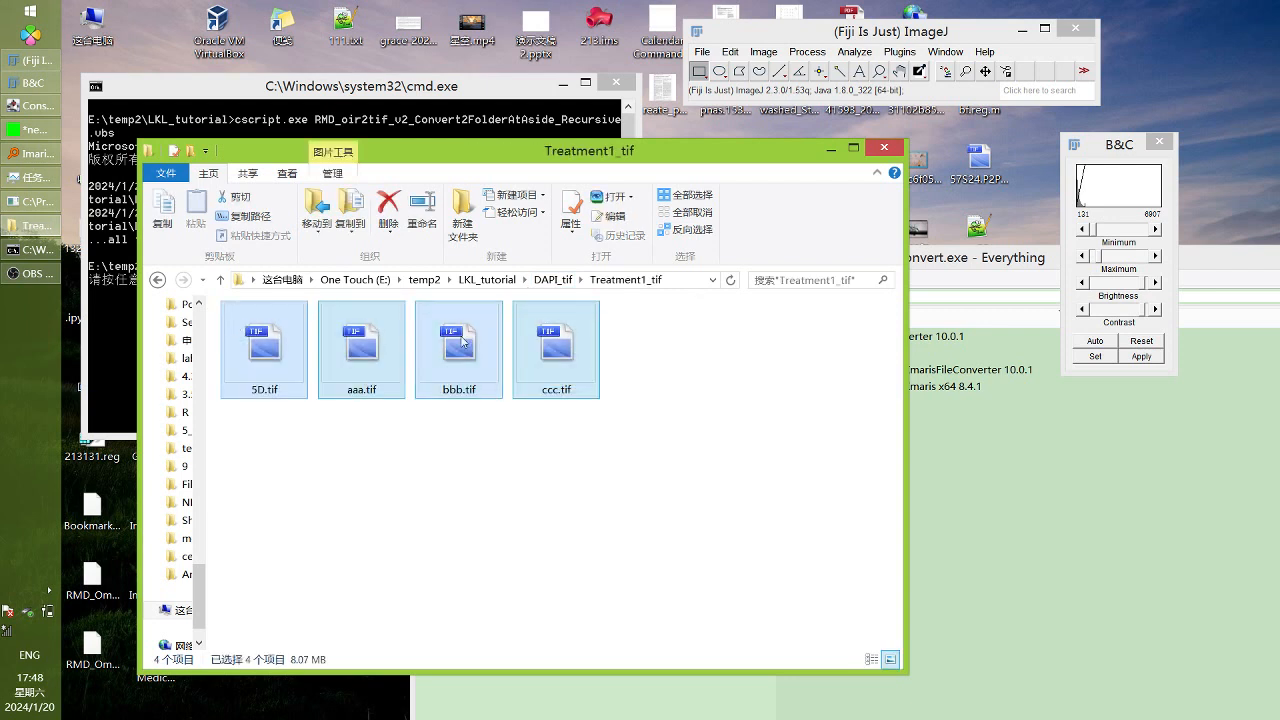
click(553, 280)
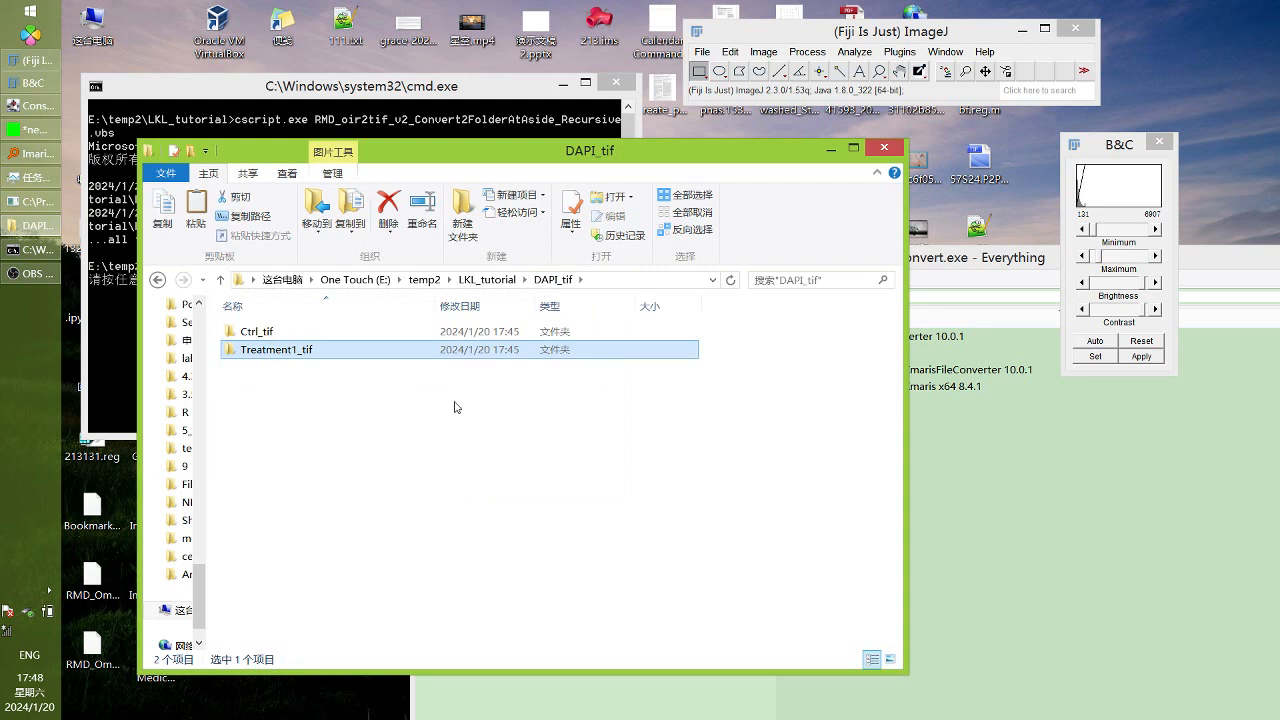
key(ctrl+v)
click(430, 451)
Move 5.tif and 841.tif from the Ctrl_tif subfolder up into the DAPI_tif folder
double_click(280, 331)
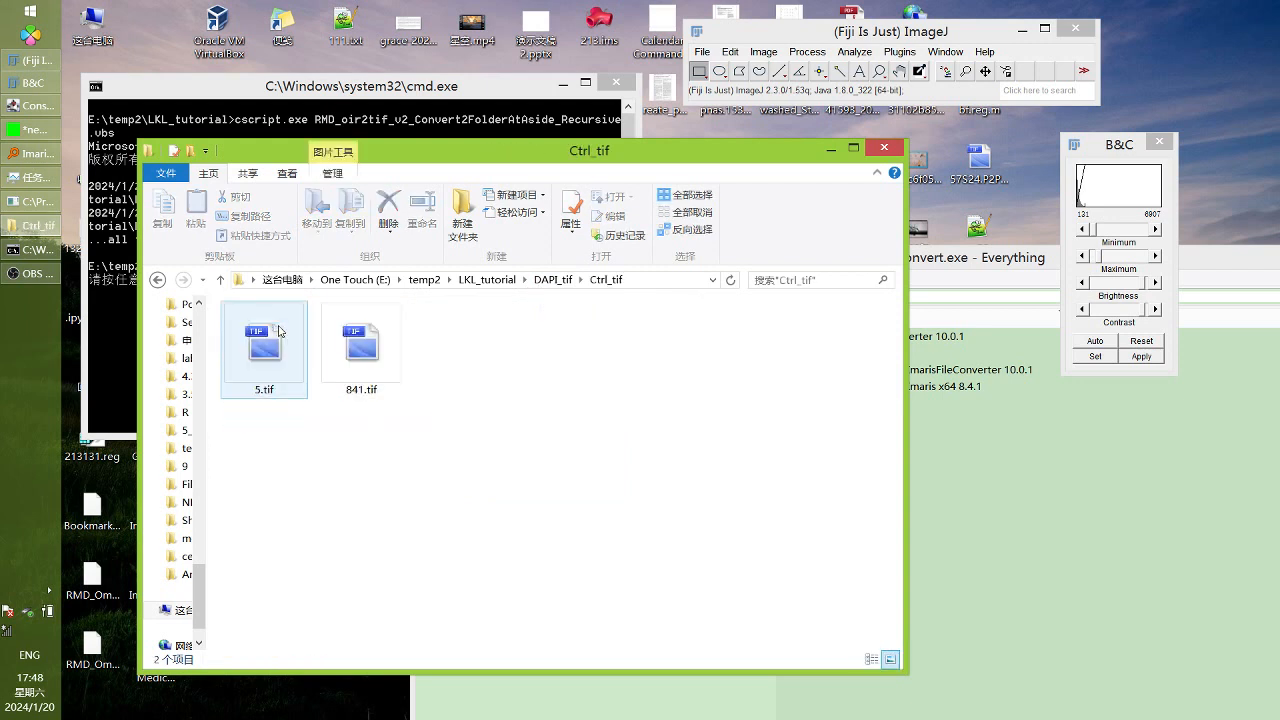
key(ctrl+a)
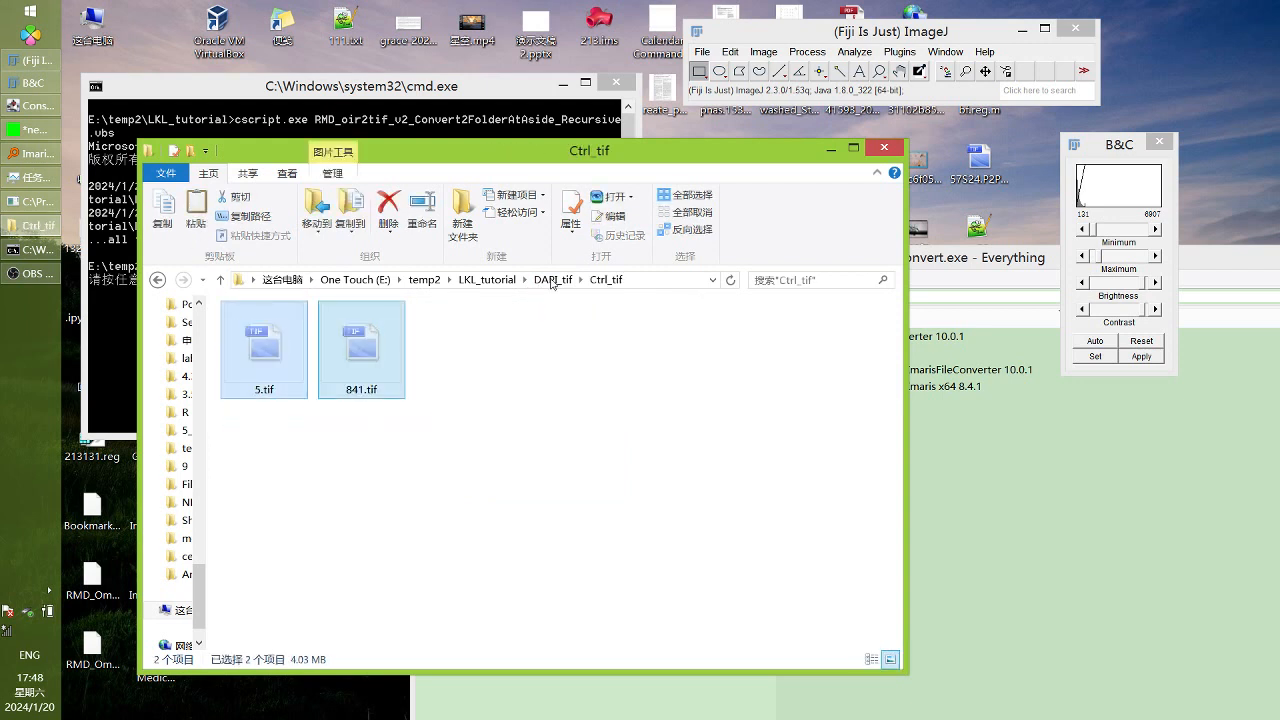
key(ctrl+x)
click(551, 280)
key(ctrl+v)
click(443, 437)
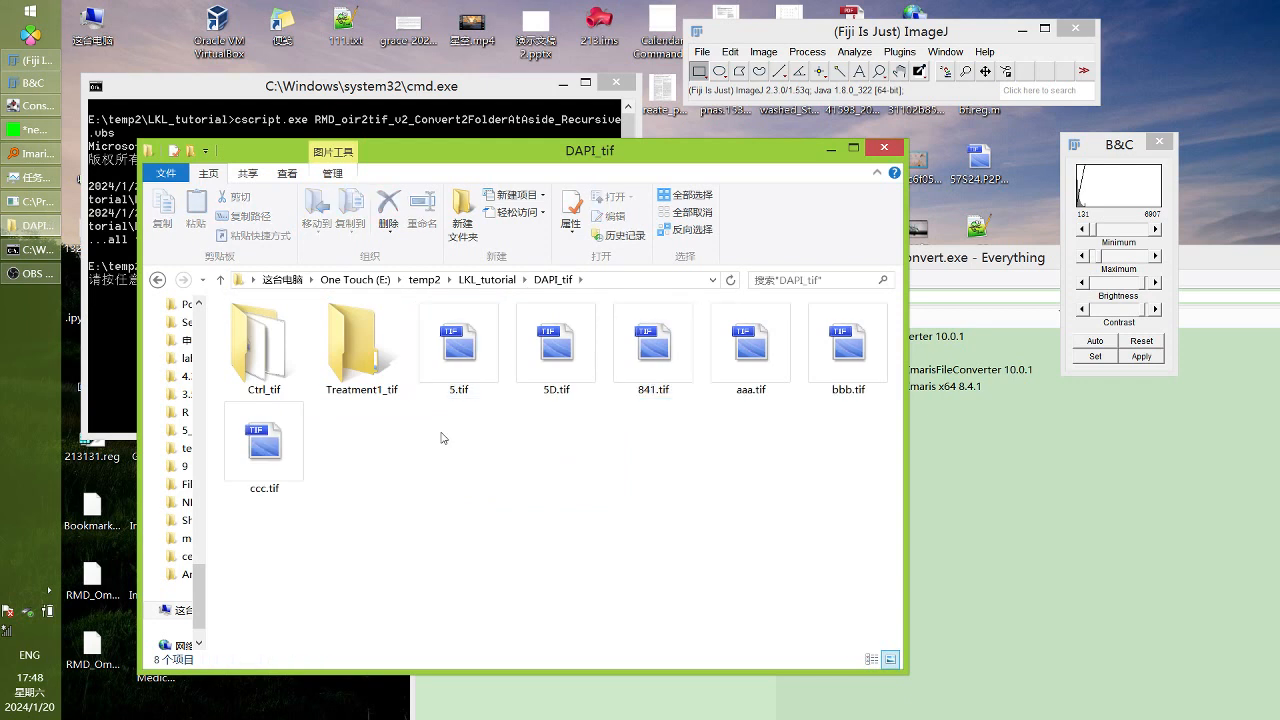
Check the contents of the Ctrl_tif subfolder and return to DAPI_tif
click(290, 355)
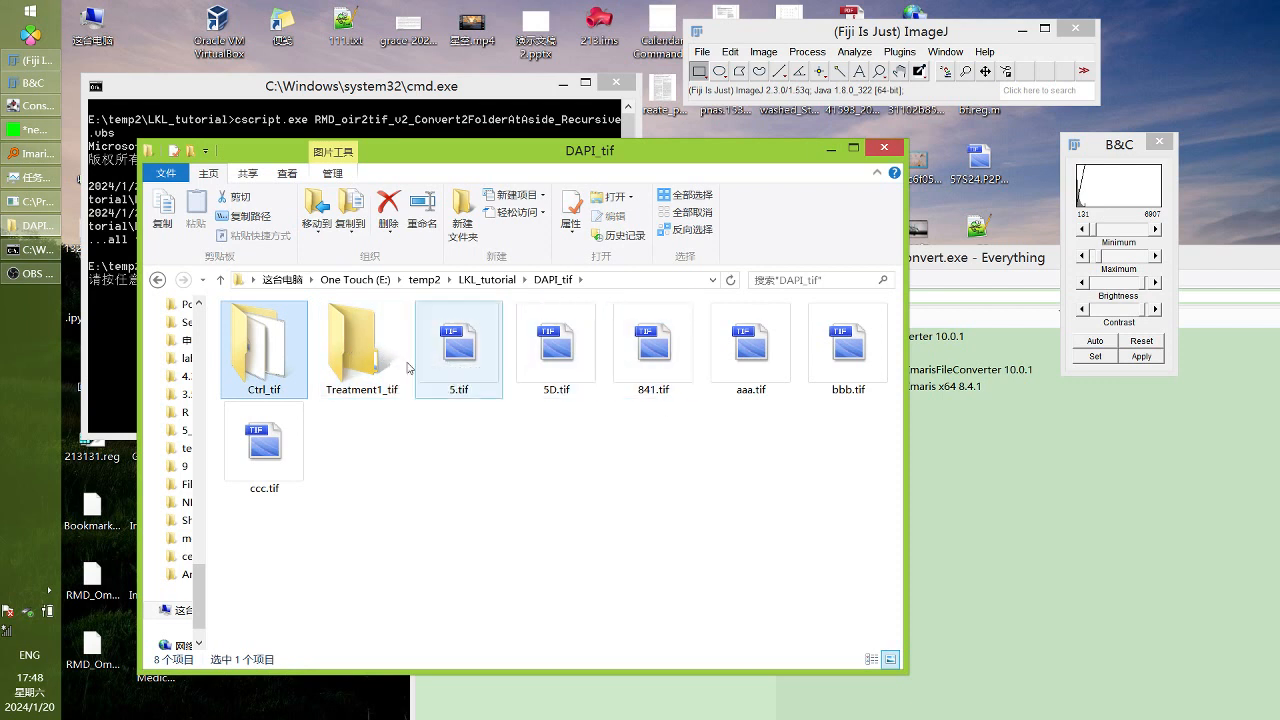
double_click(286, 357)
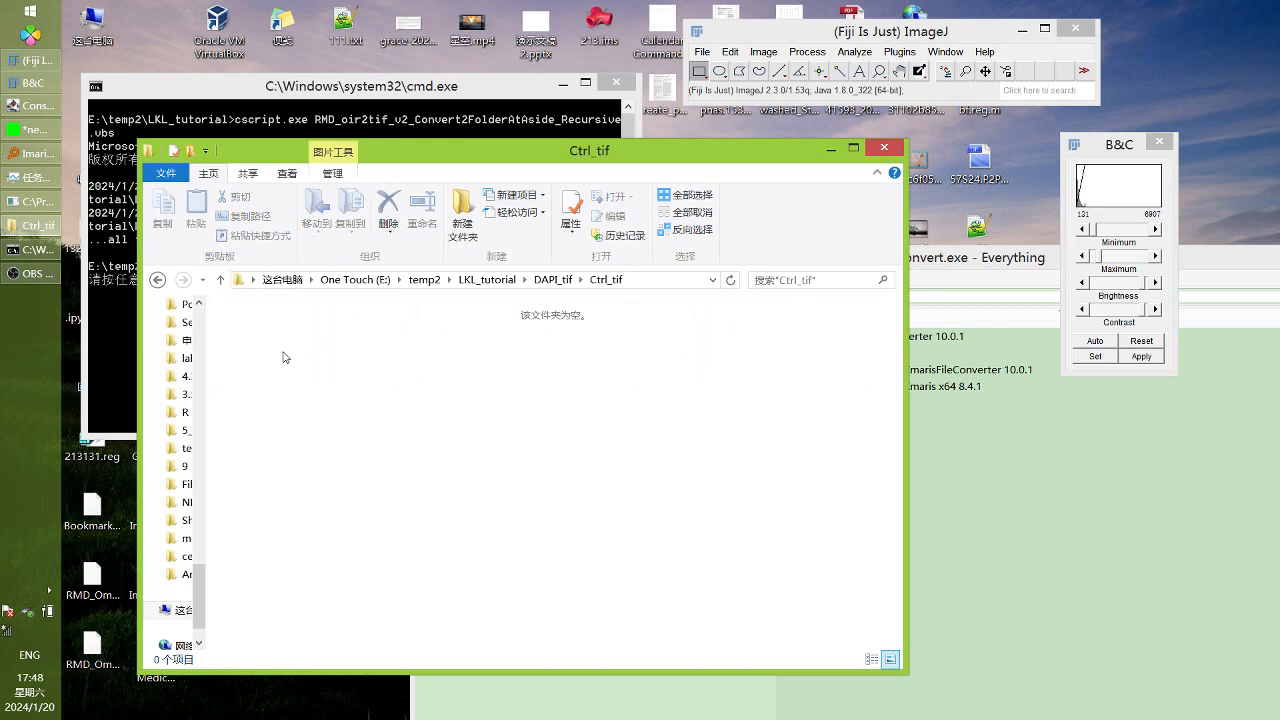
key(alt+Left)
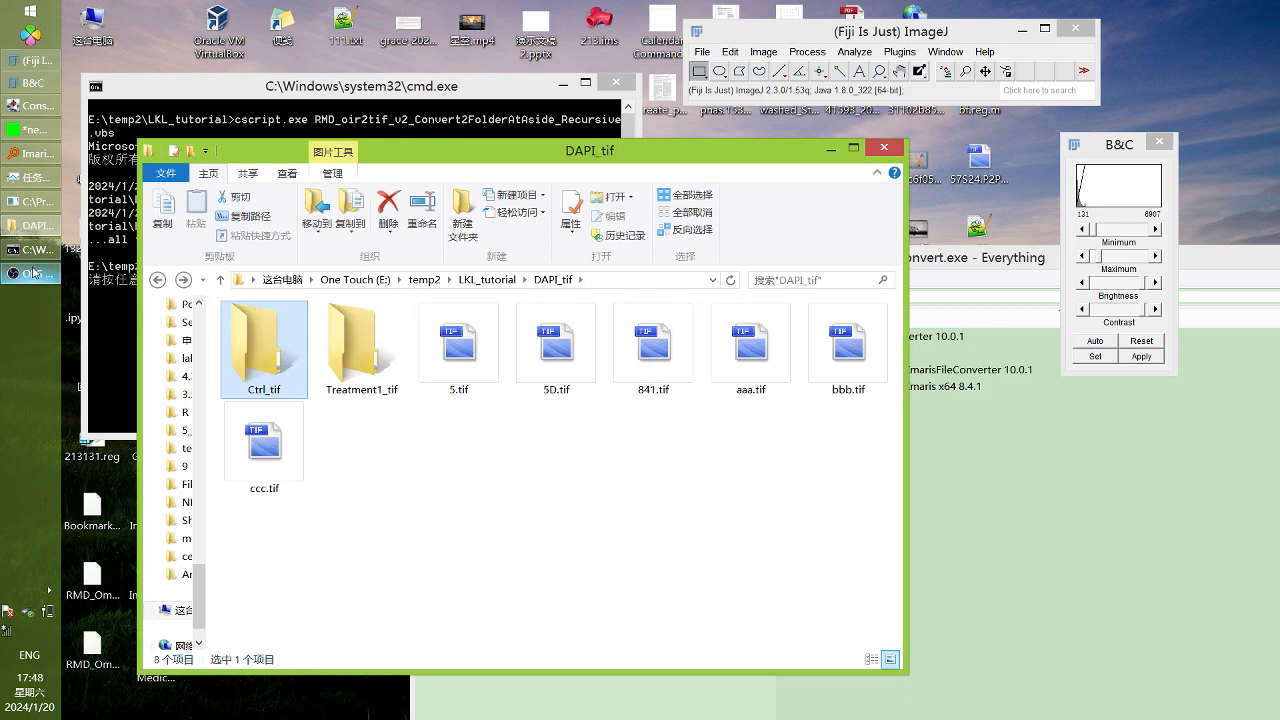
click(30, 275)
click(30, 275)
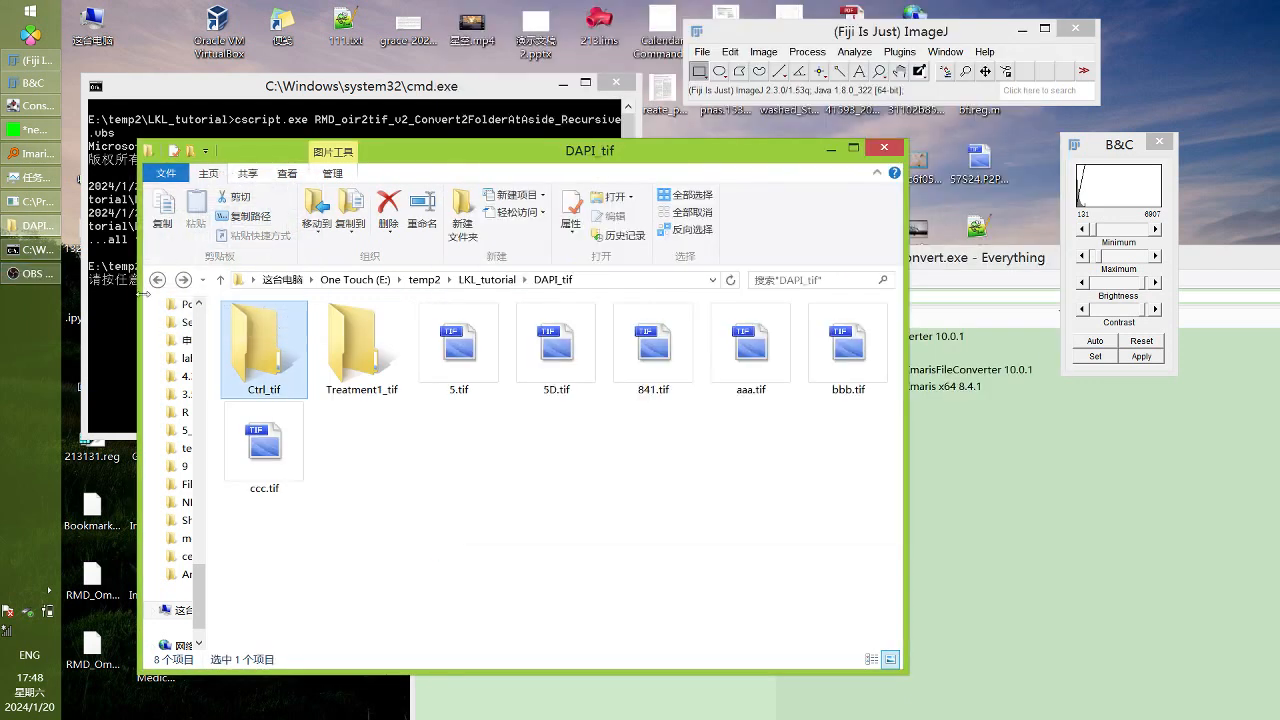
Import 5.tif, 841.tif and bbb.tif from DAPI_tif into Fiji with Bio-Formats, viewing them as Hyperstack
click(459, 350)
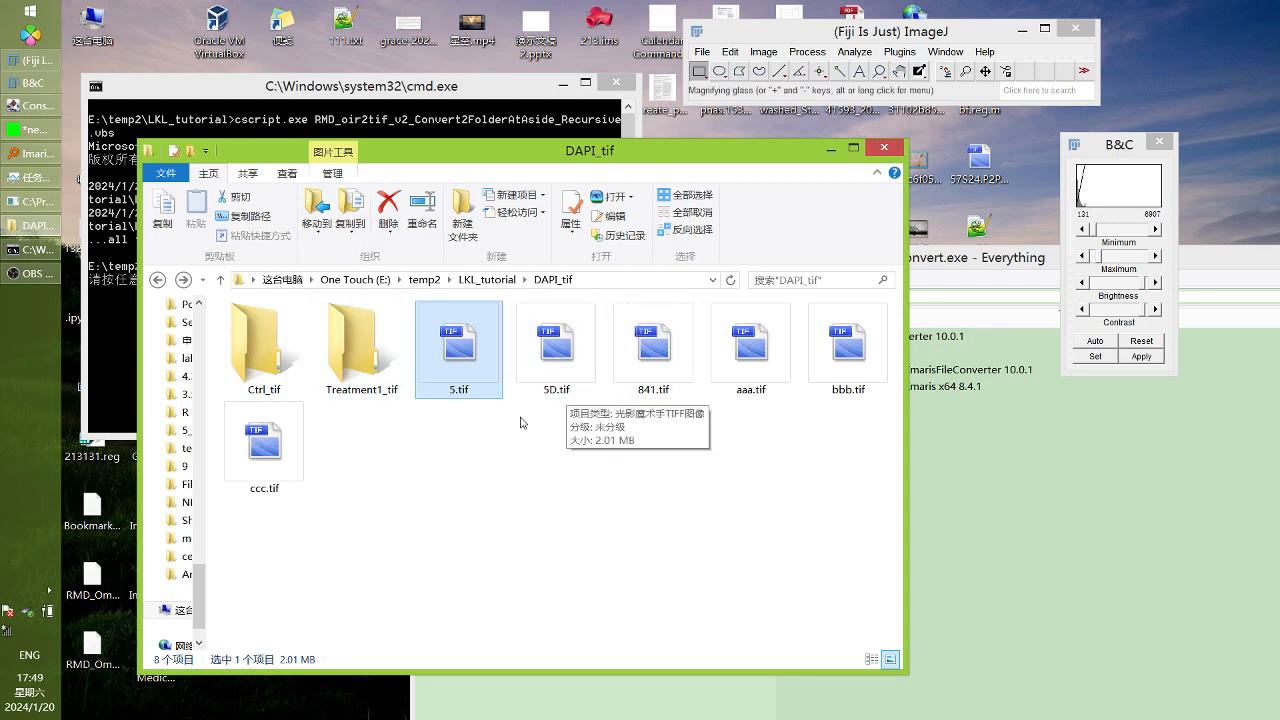
ctrl+click(648, 370)
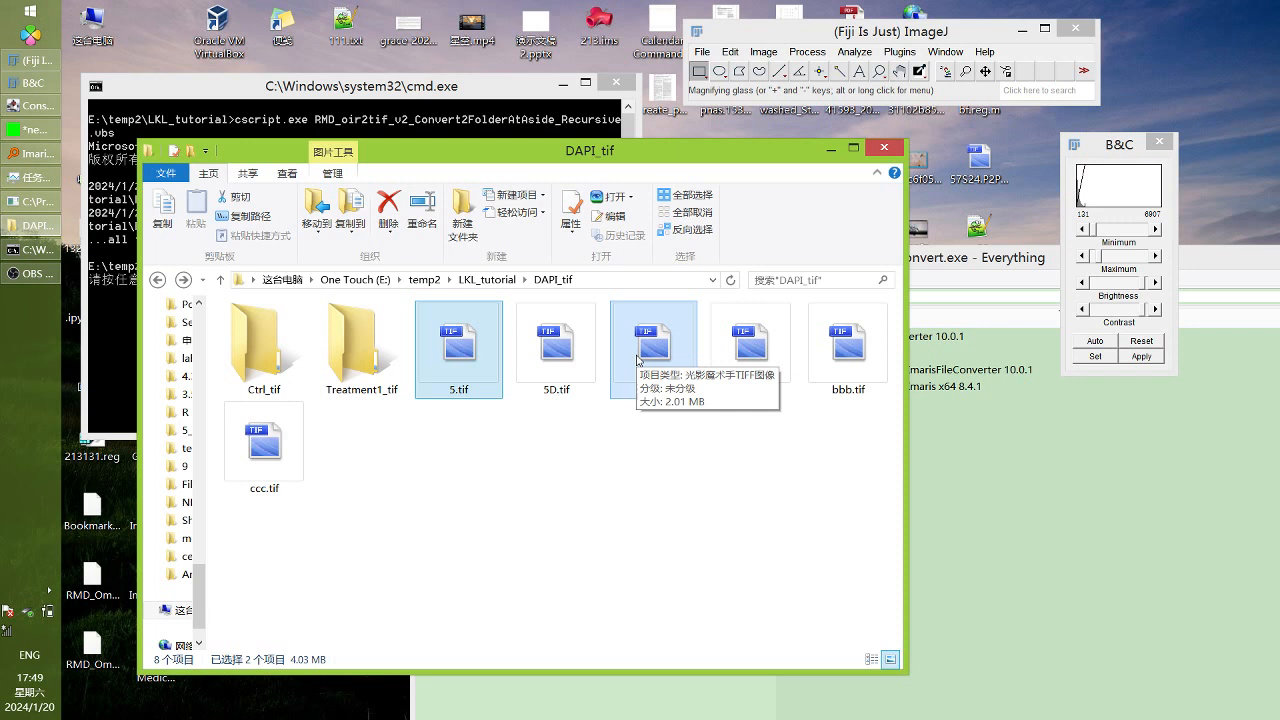
click(647, 438)
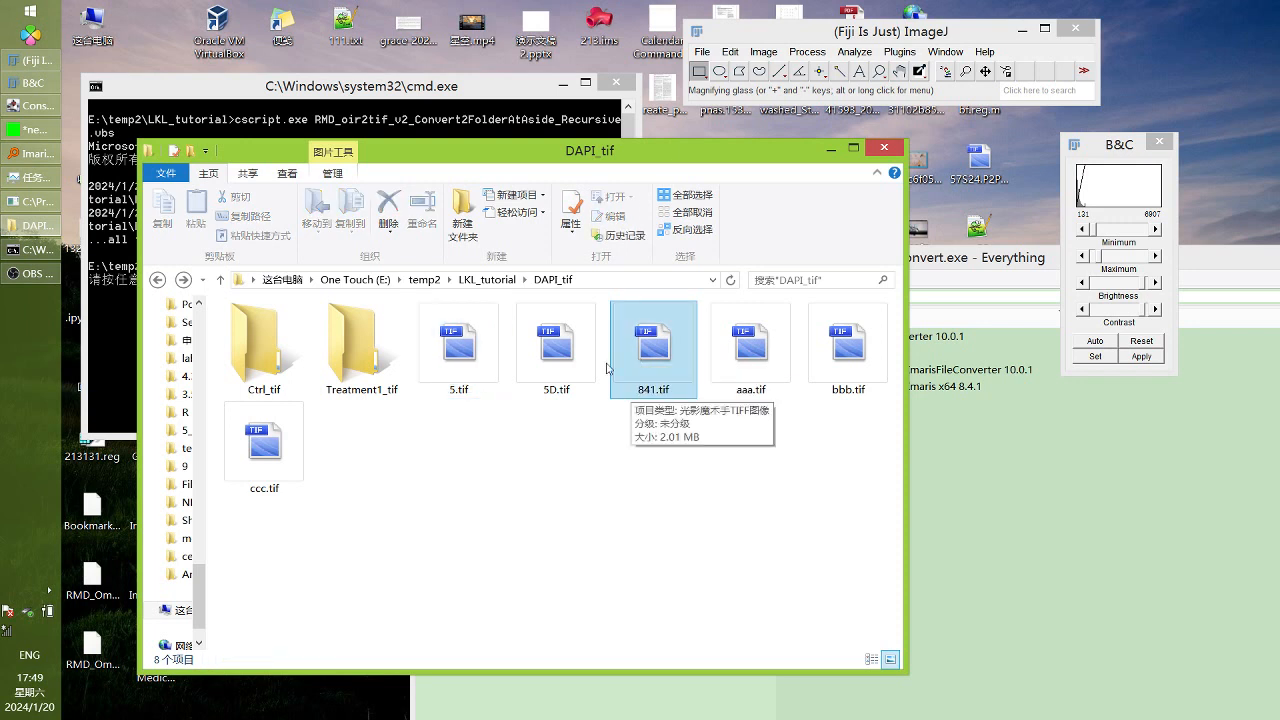
click(489, 341)
ctrl+click(653, 350)
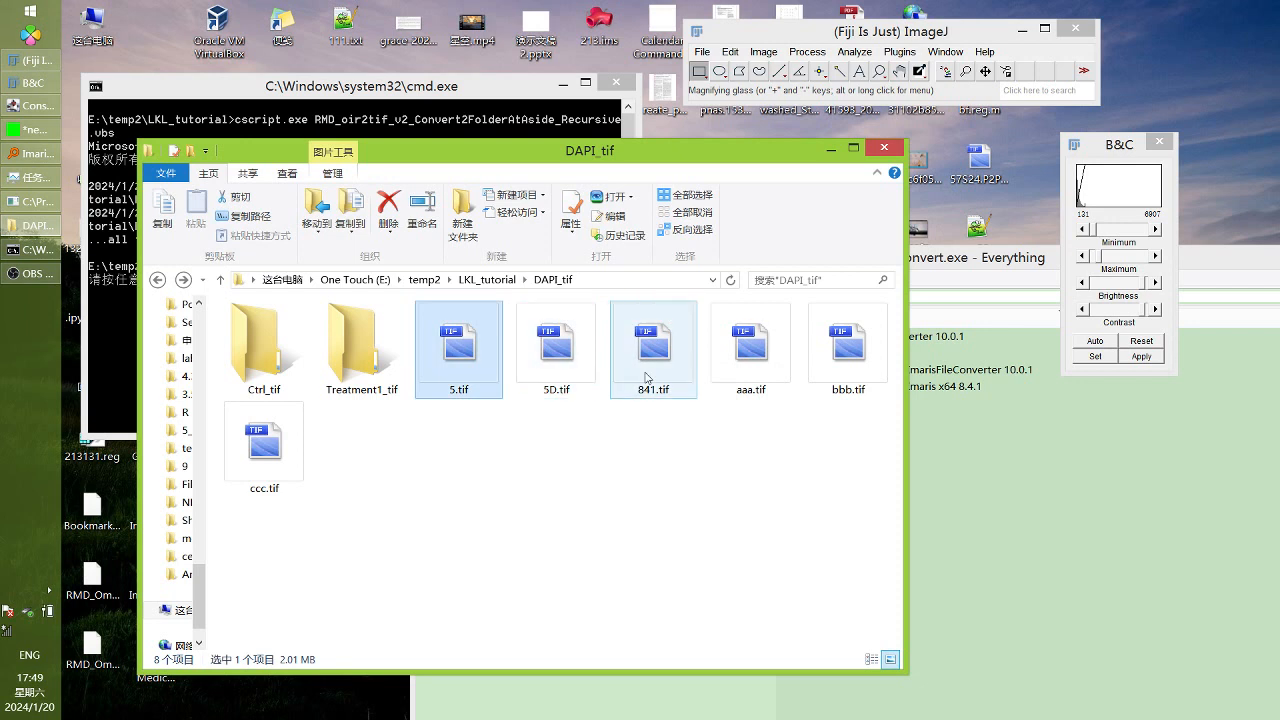
ctrl+click(848, 350)
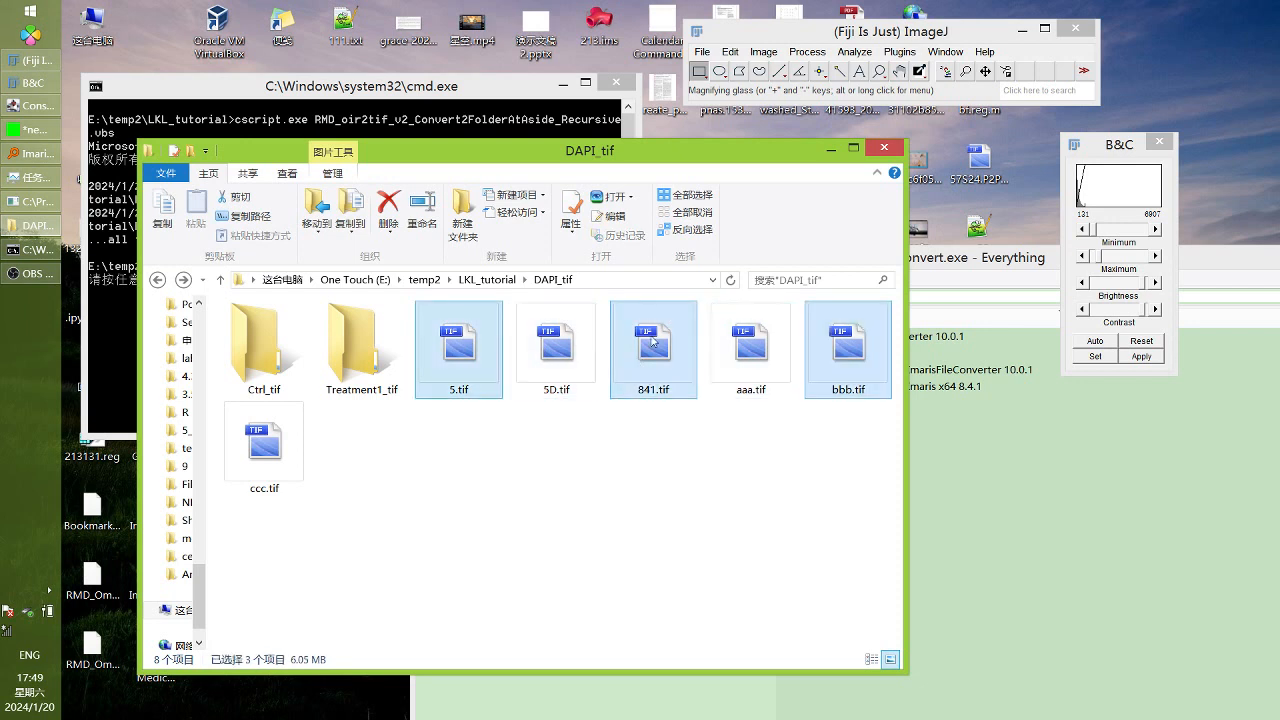
drag(655, 342, 808, 62)
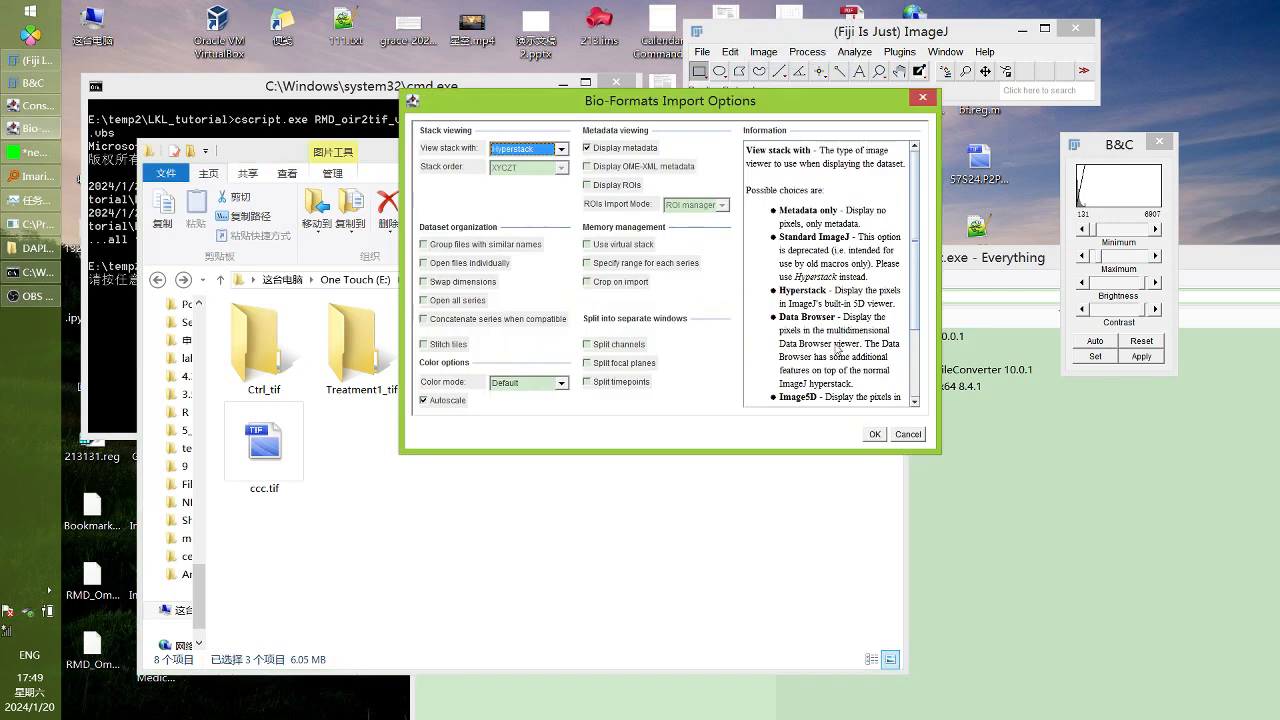
click(870, 437)
click(872, 434)
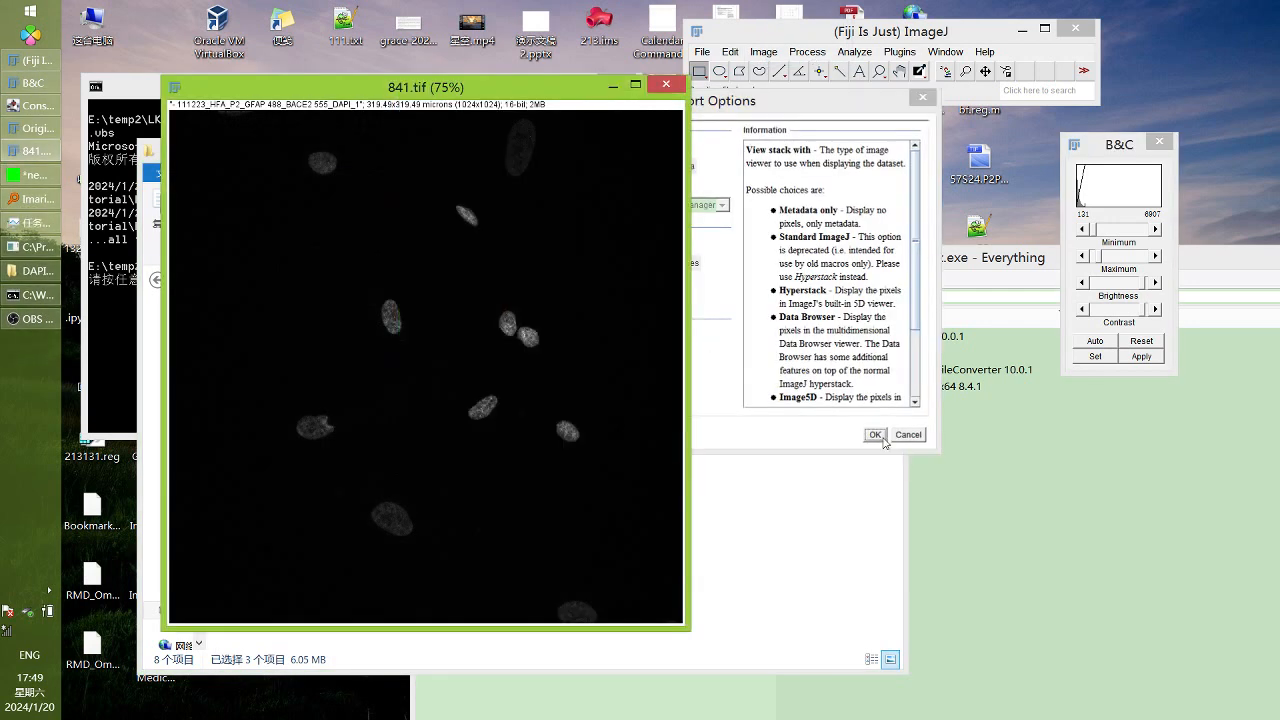
click(868, 437)
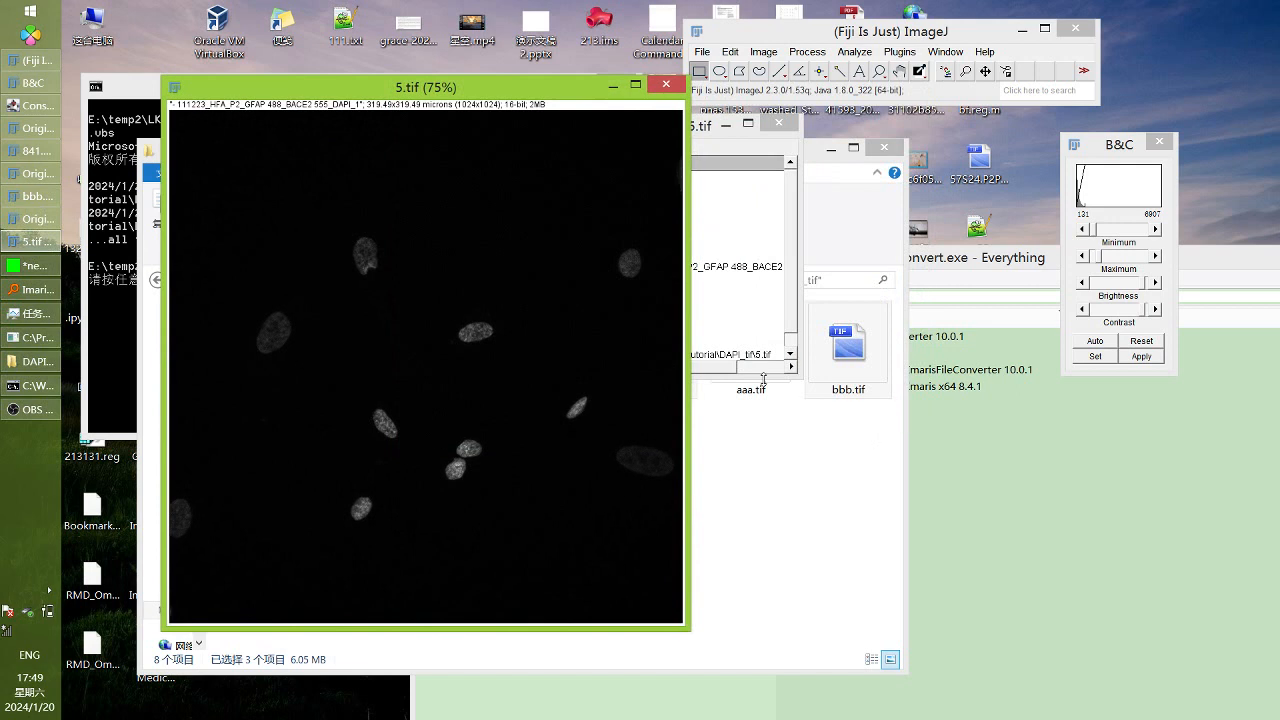
Minimize the Original Metadata windows and spread the opened image windows apart
click(726, 132)
click(728, 125)
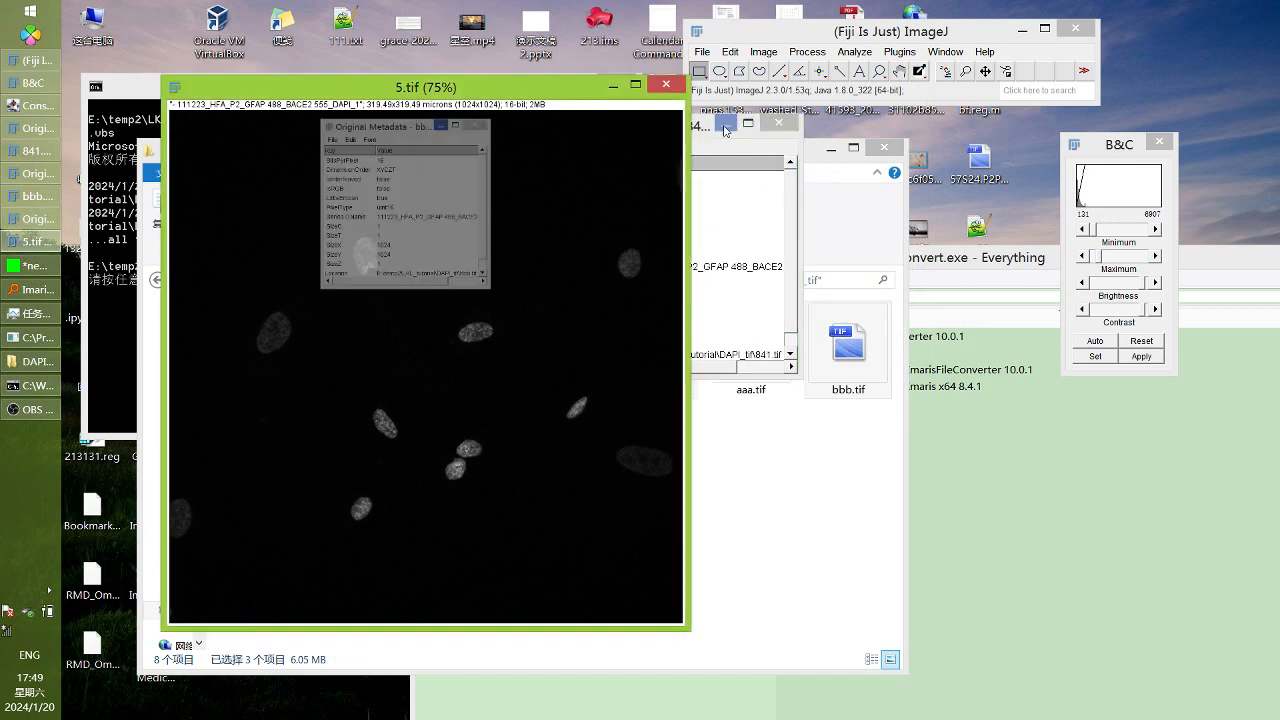
drag(477, 88, 749, 111)
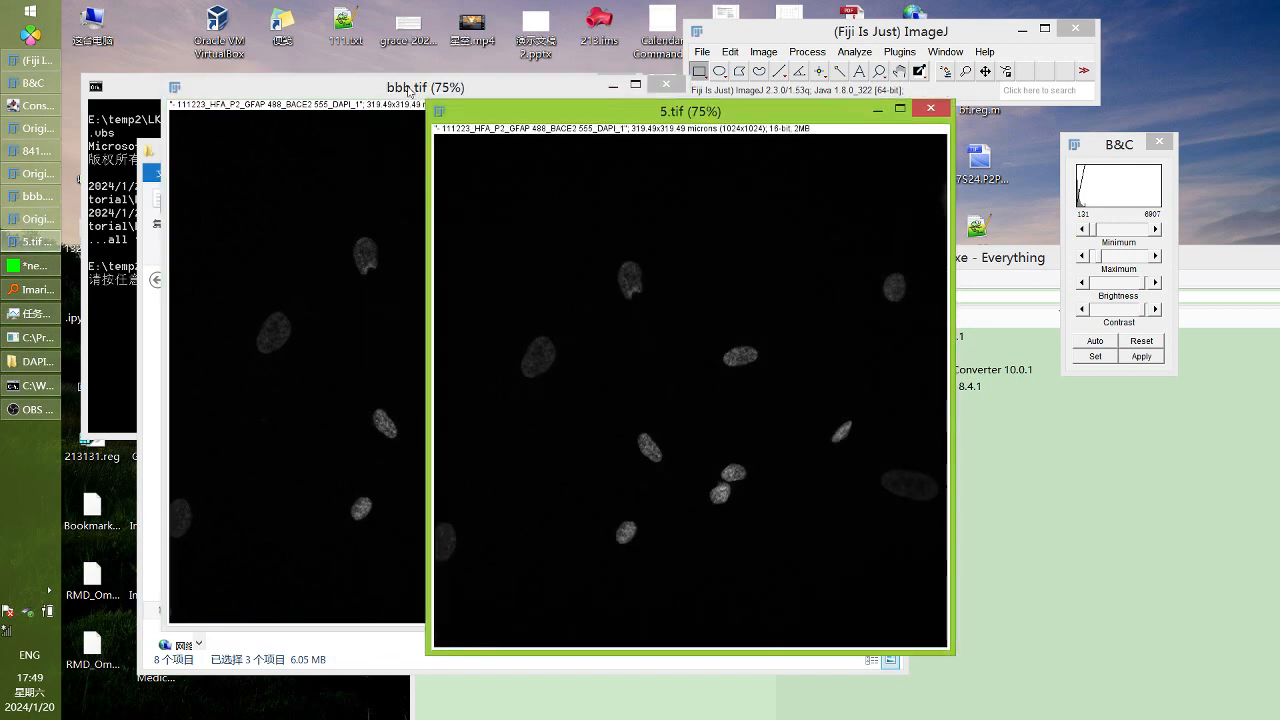
drag(504, 111, 558, 103)
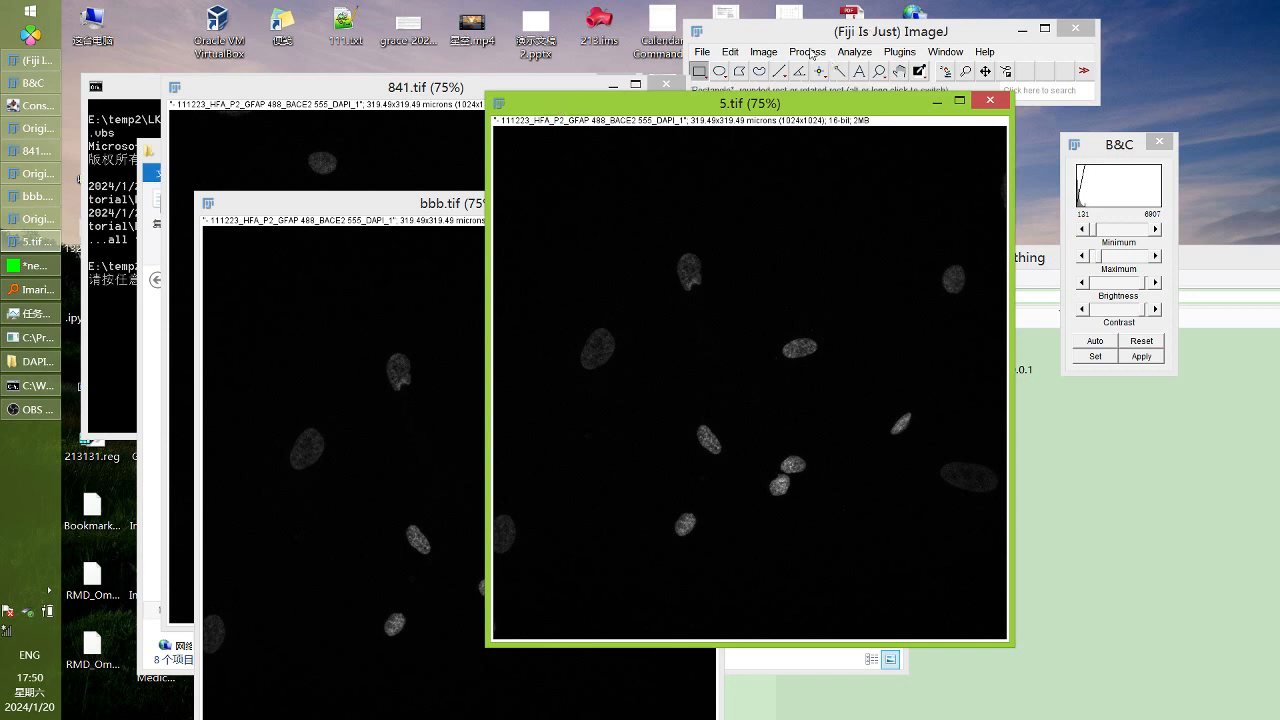
Combine the three open images into one stack named Stack, using titles as labels and not keeping the source images
click(808, 52)
mouse_move(772, 56)
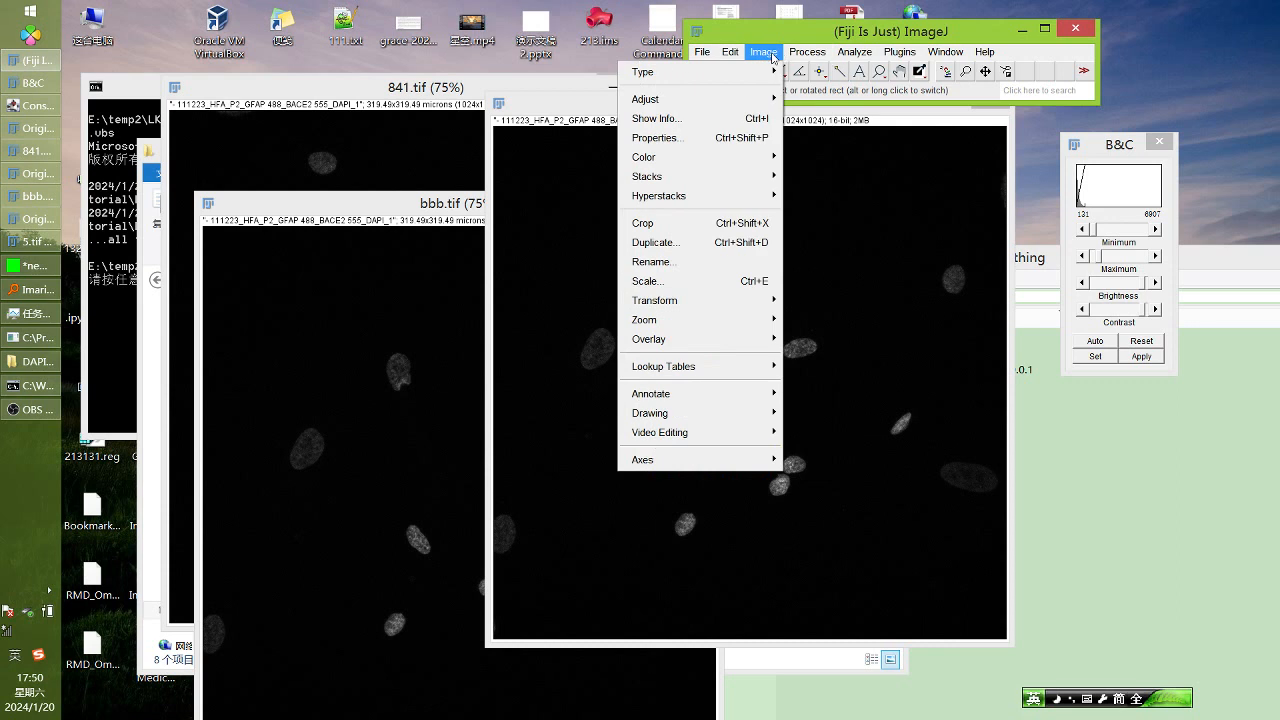
mouse_move(700, 176)
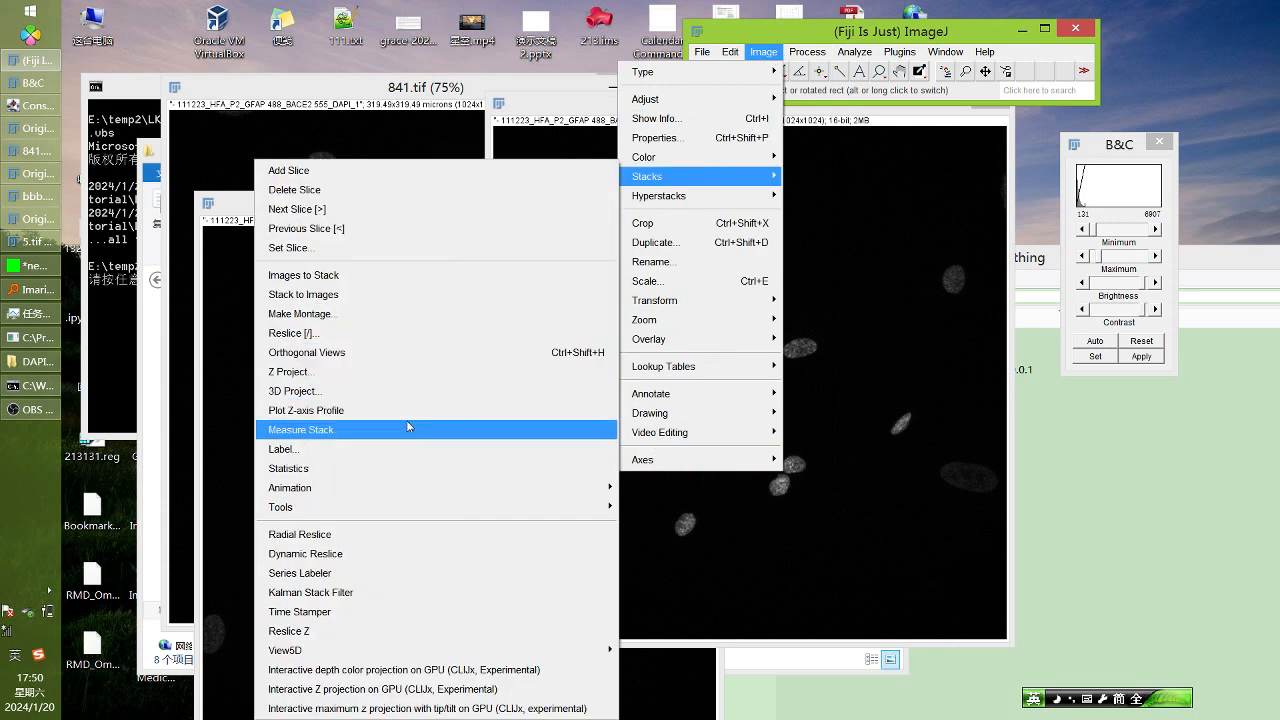
click(369, 276)
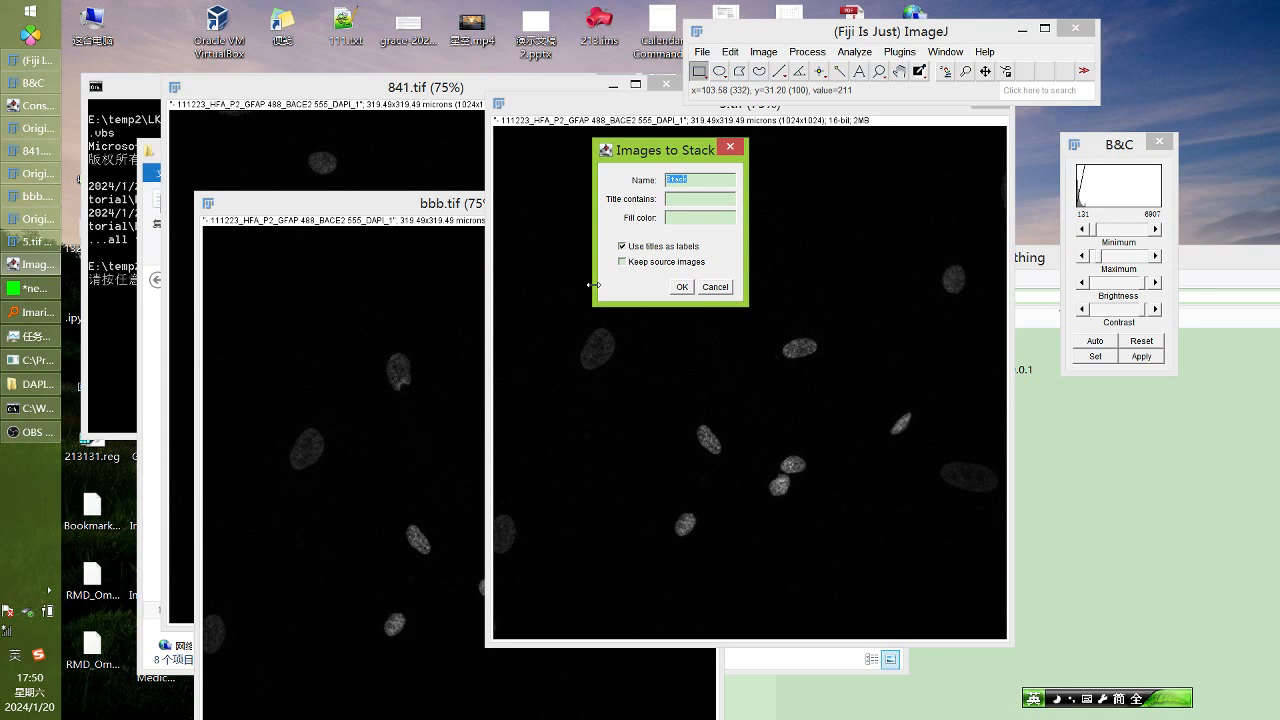
click(681, 287)
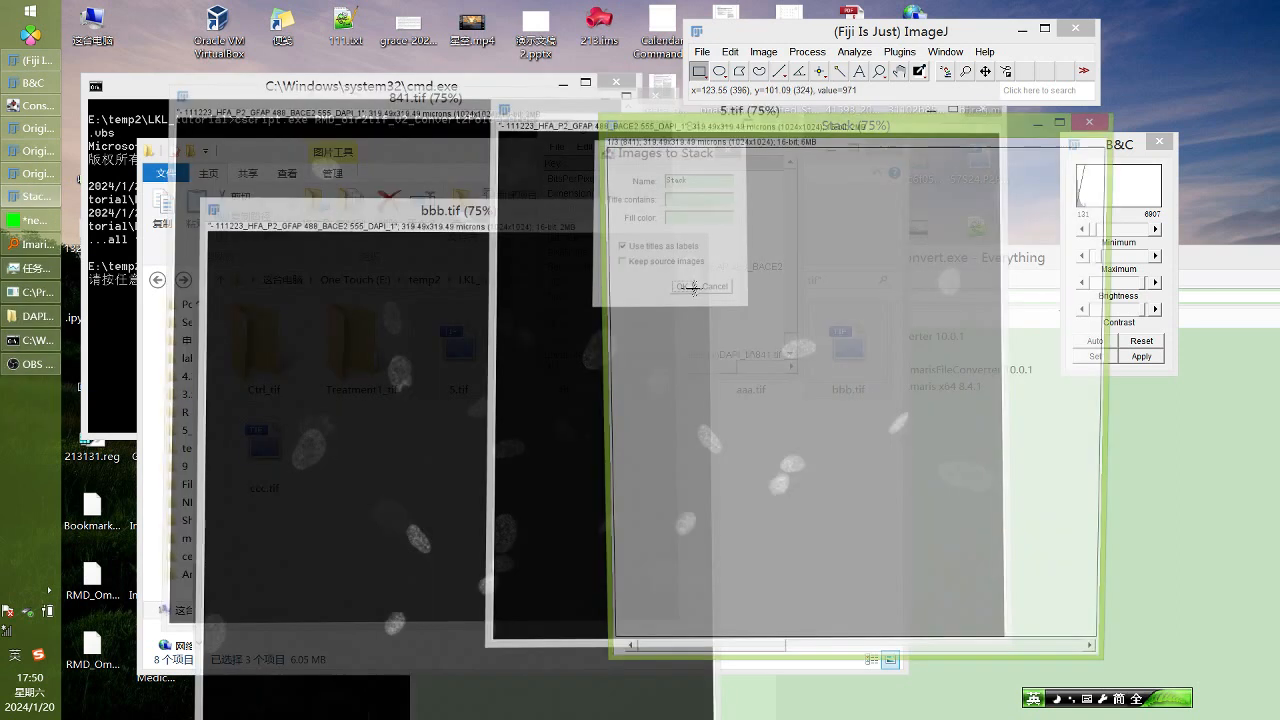
Reposition the Stack window and browse its slices to the bbb image
drag(672, 128, 312, 95)
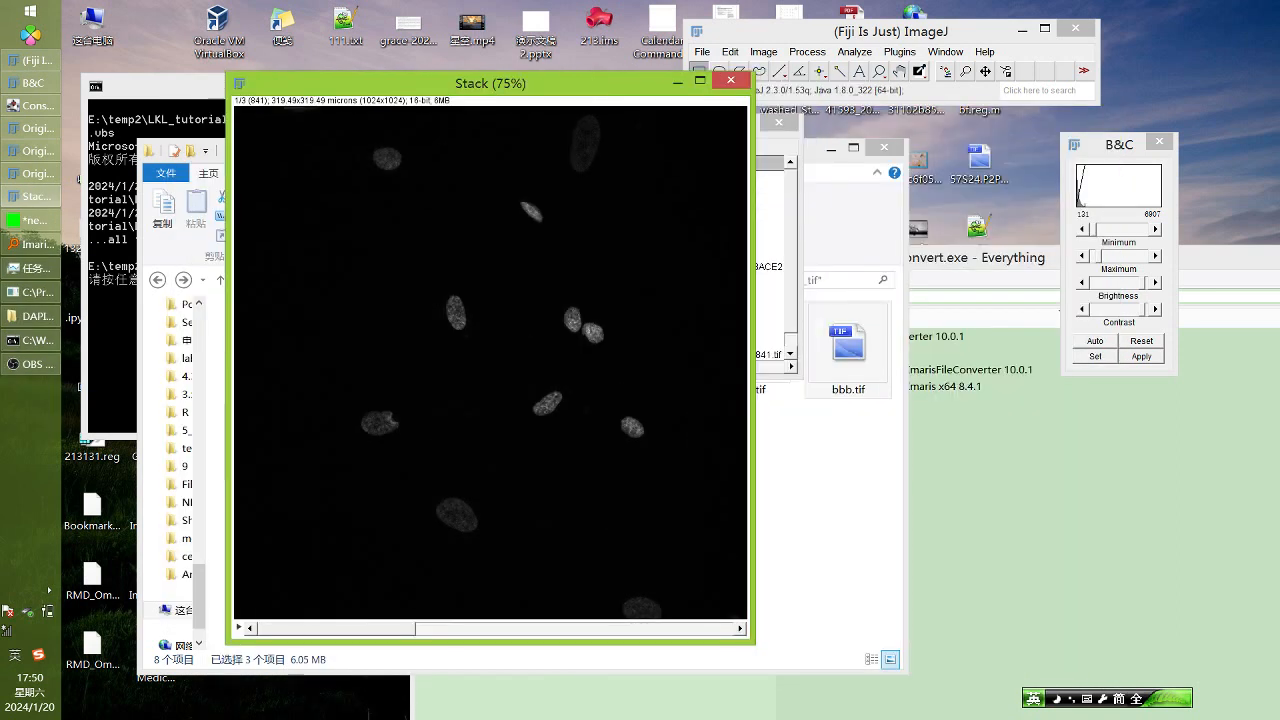
drag(408, 628, 461, 626)
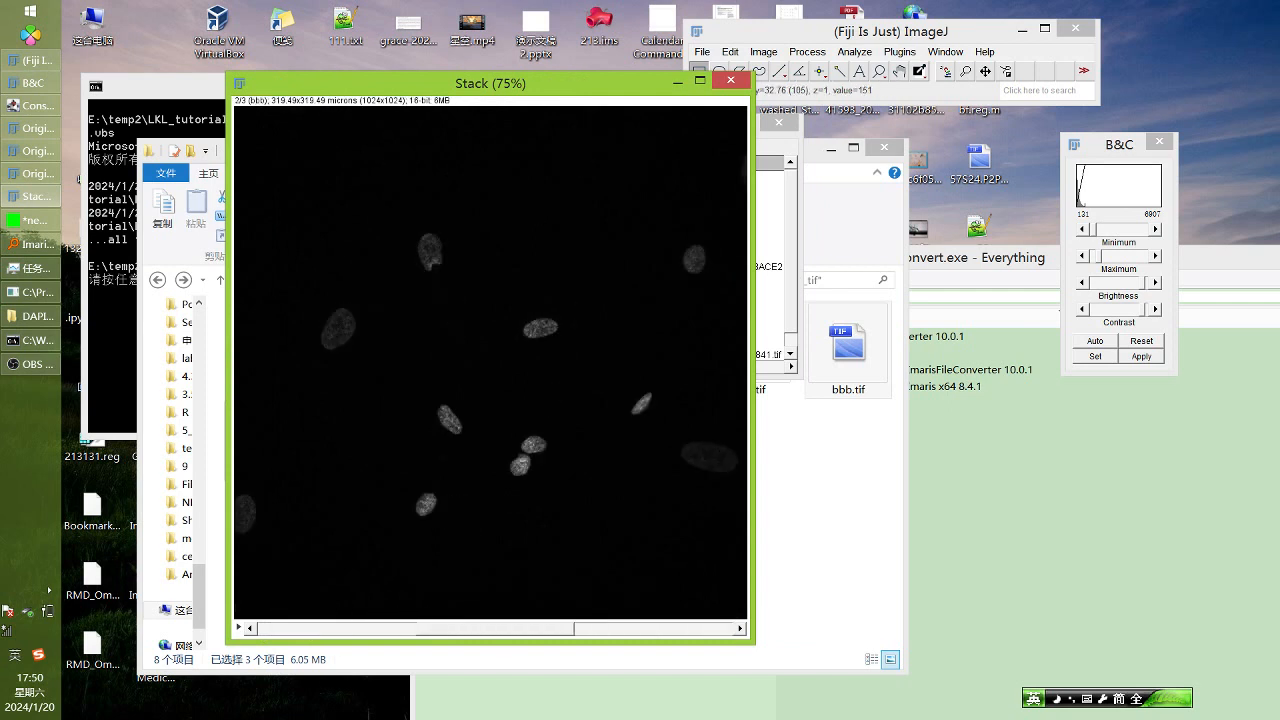
drag(563, 90, 521, 108)
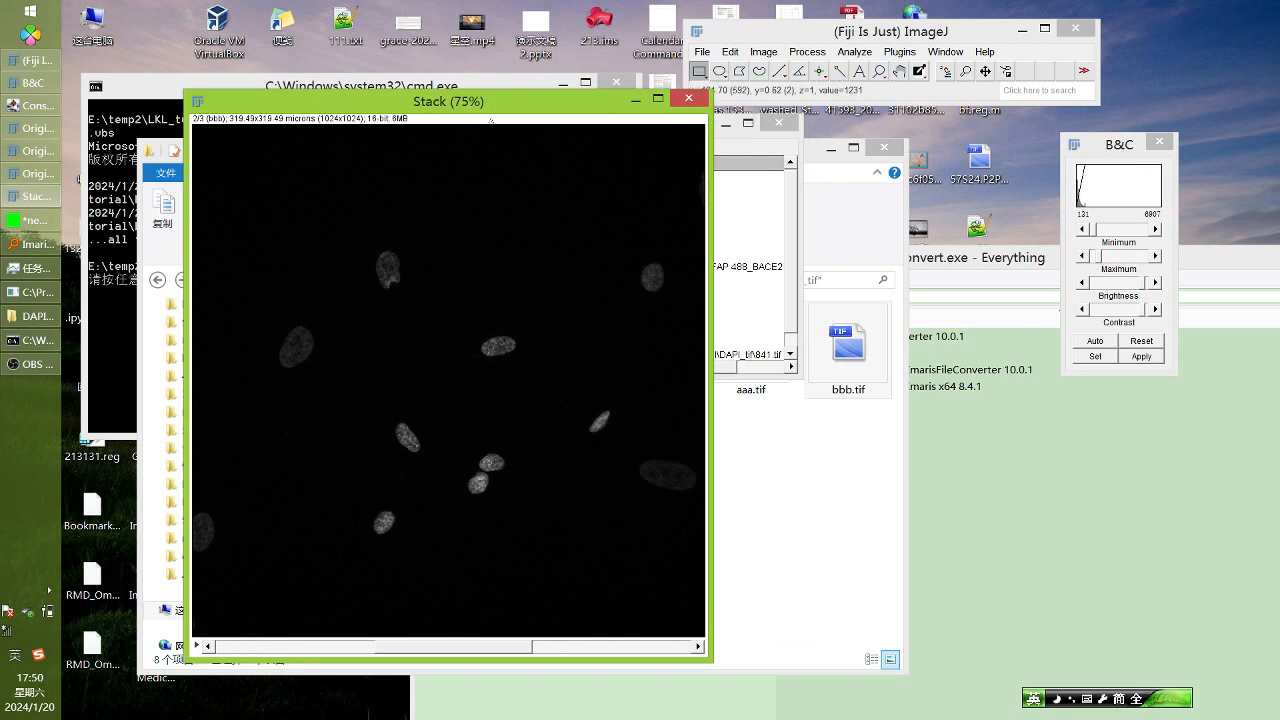
Start the Stack to Hyperstack conversion for the combined stack and set its dimension order to xytcz
click(764, 52)
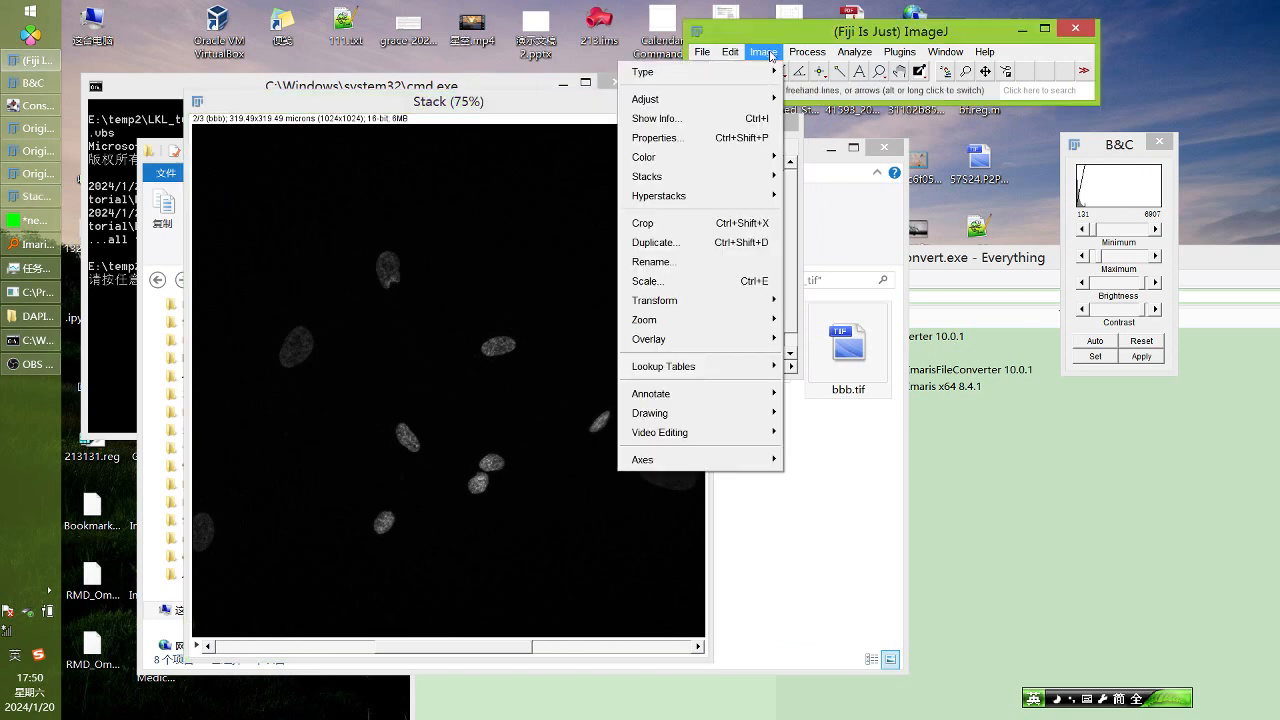
mouse_move(711, 197)
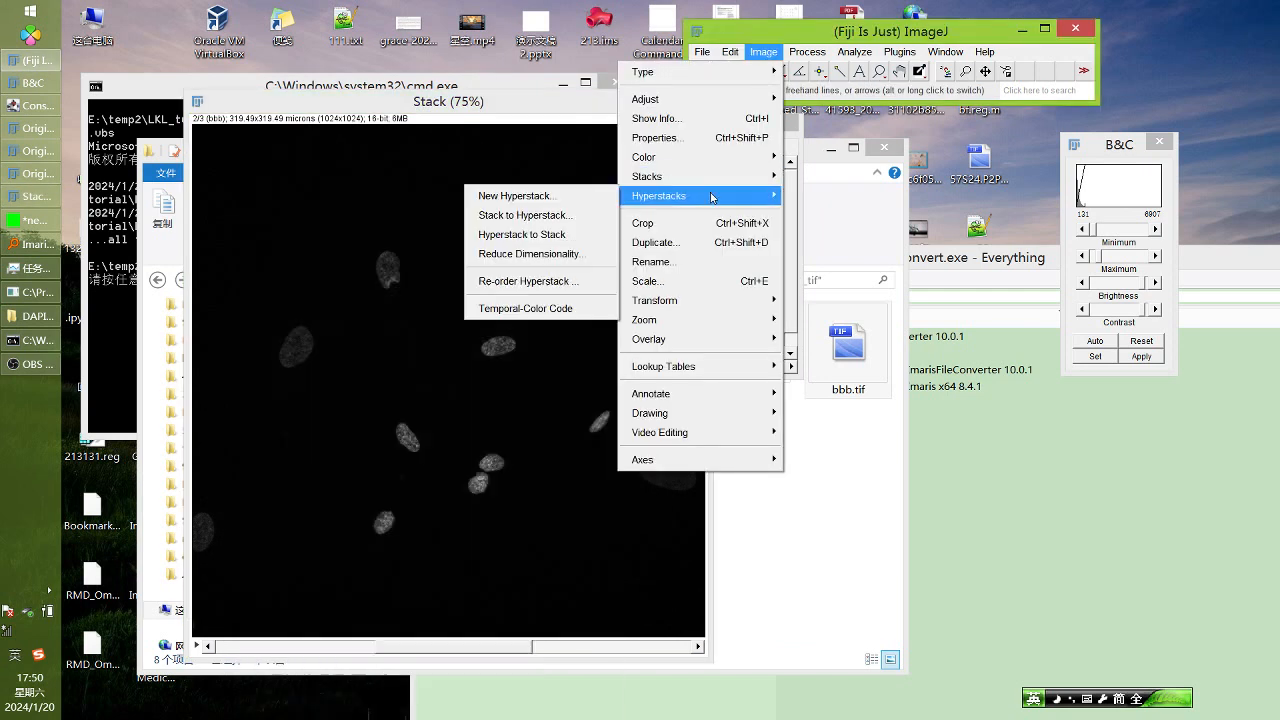
click(551, 214)
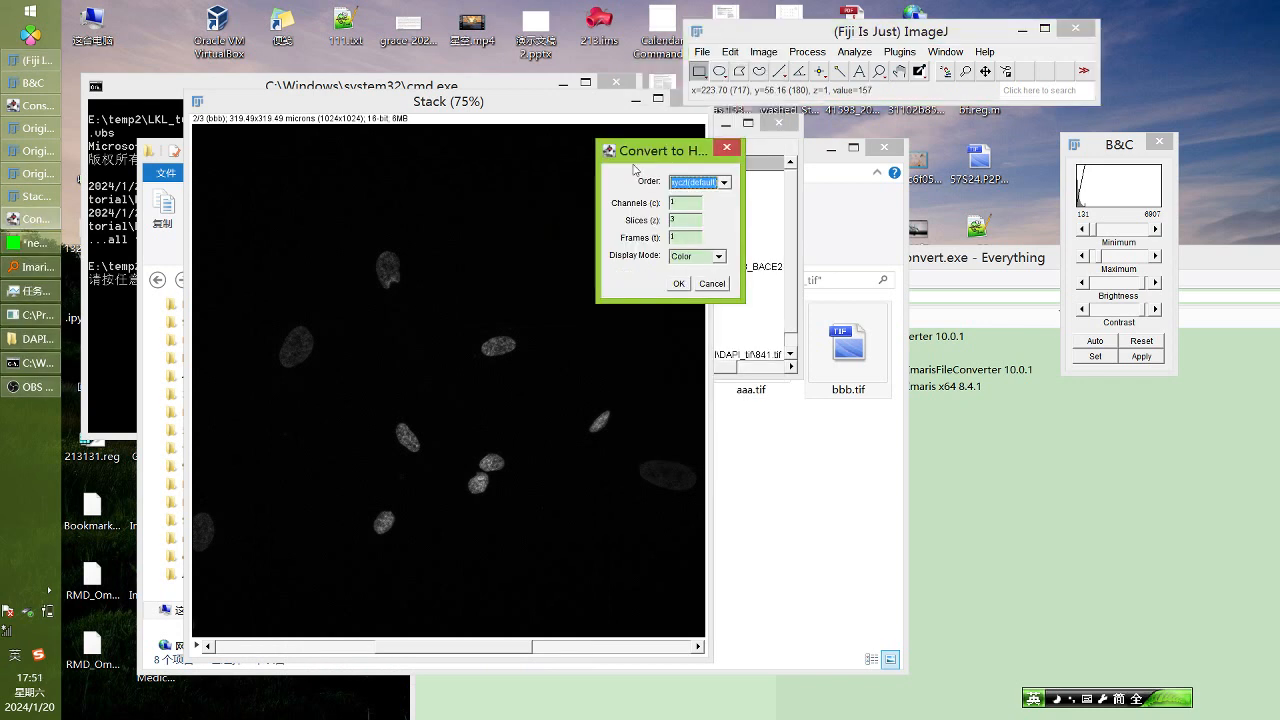
click(692, 184)
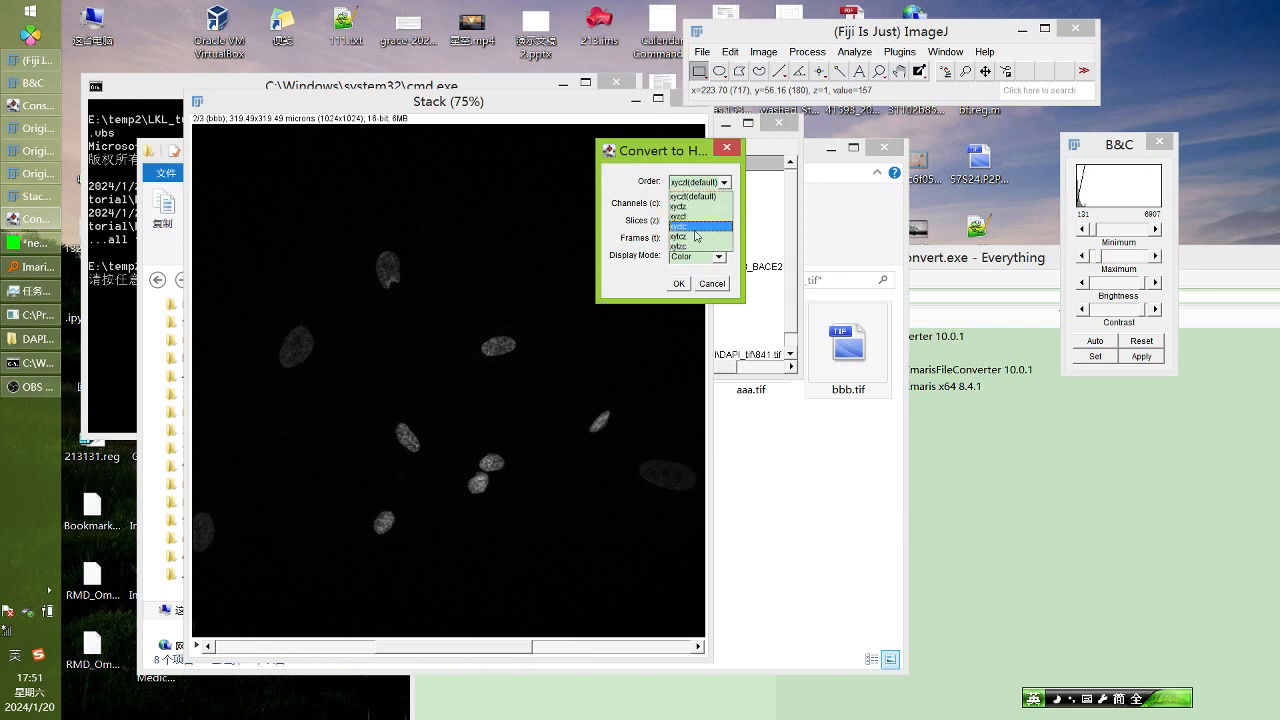
click(697, 237)
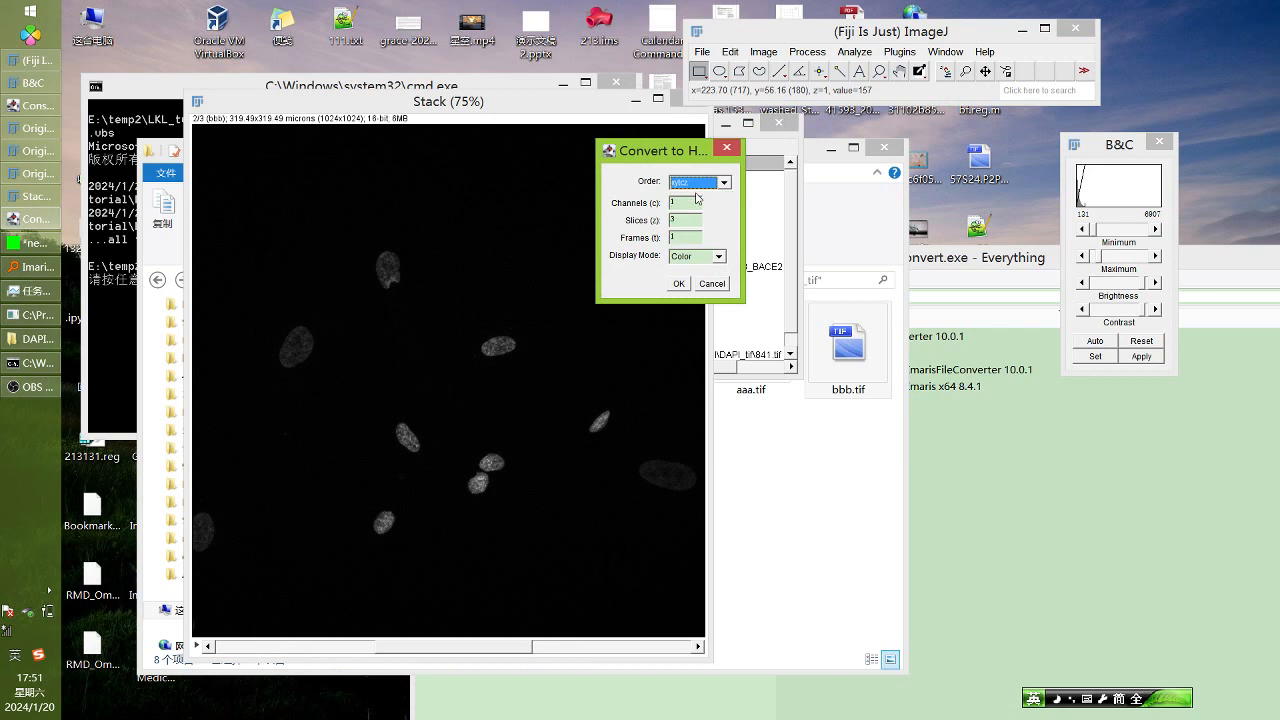
Convert the stack to a hyperstack with 1 channel, 1 slice and 3 frames in Color display mode
click(696, 184)
click(683, 238)
click(682, 204)
key(Tab)
text(3)
double_click(691, 221)
click(692, 257)
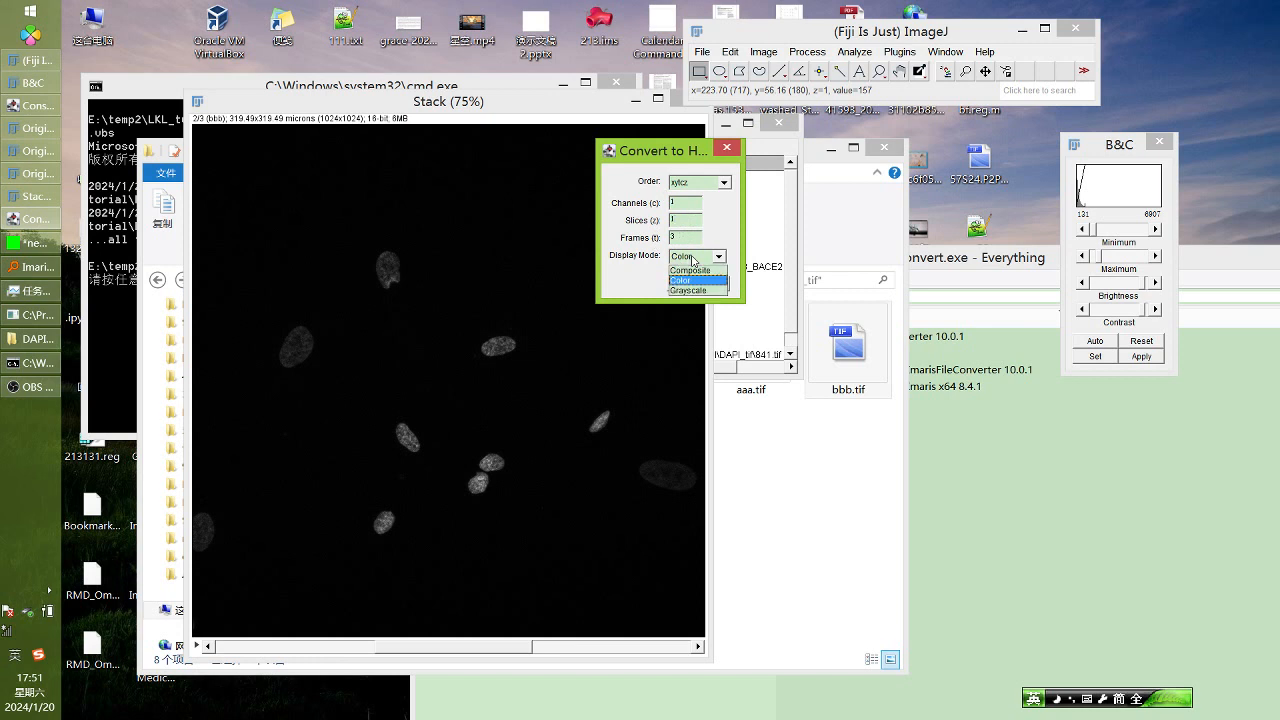
click(694, 264)
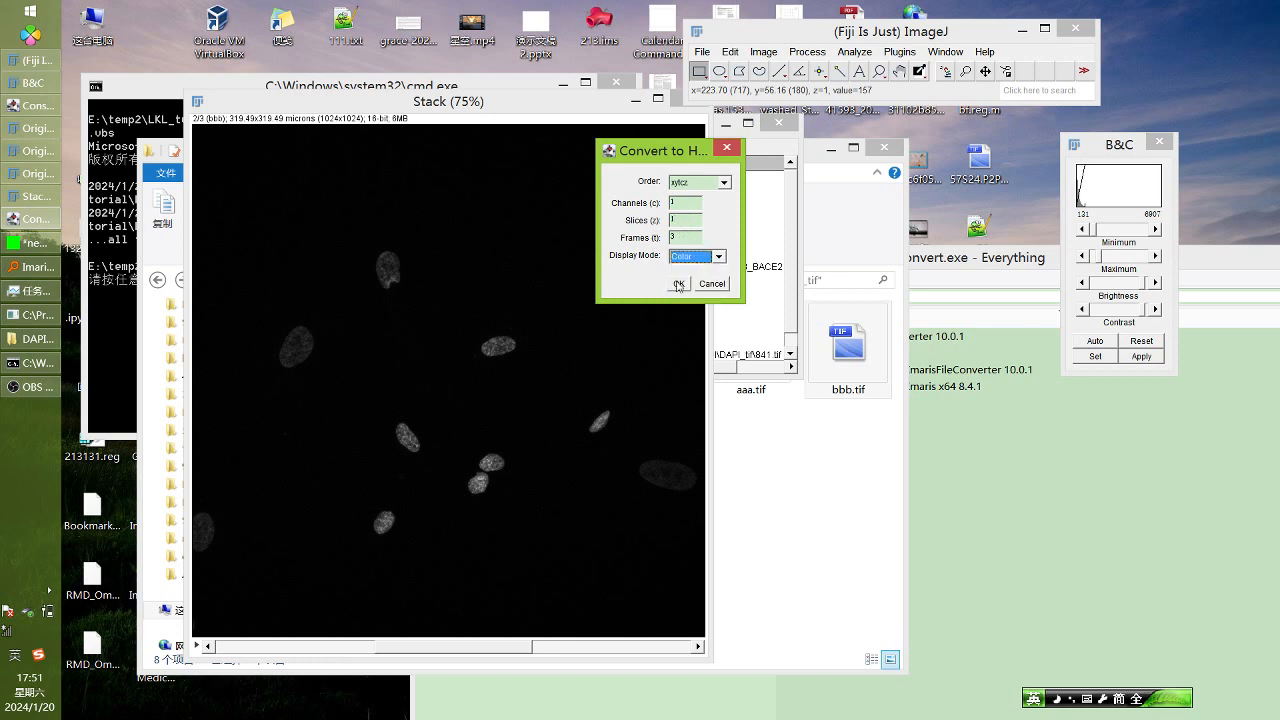
click(688, 201)
click(687, 238)
click(679, 284)
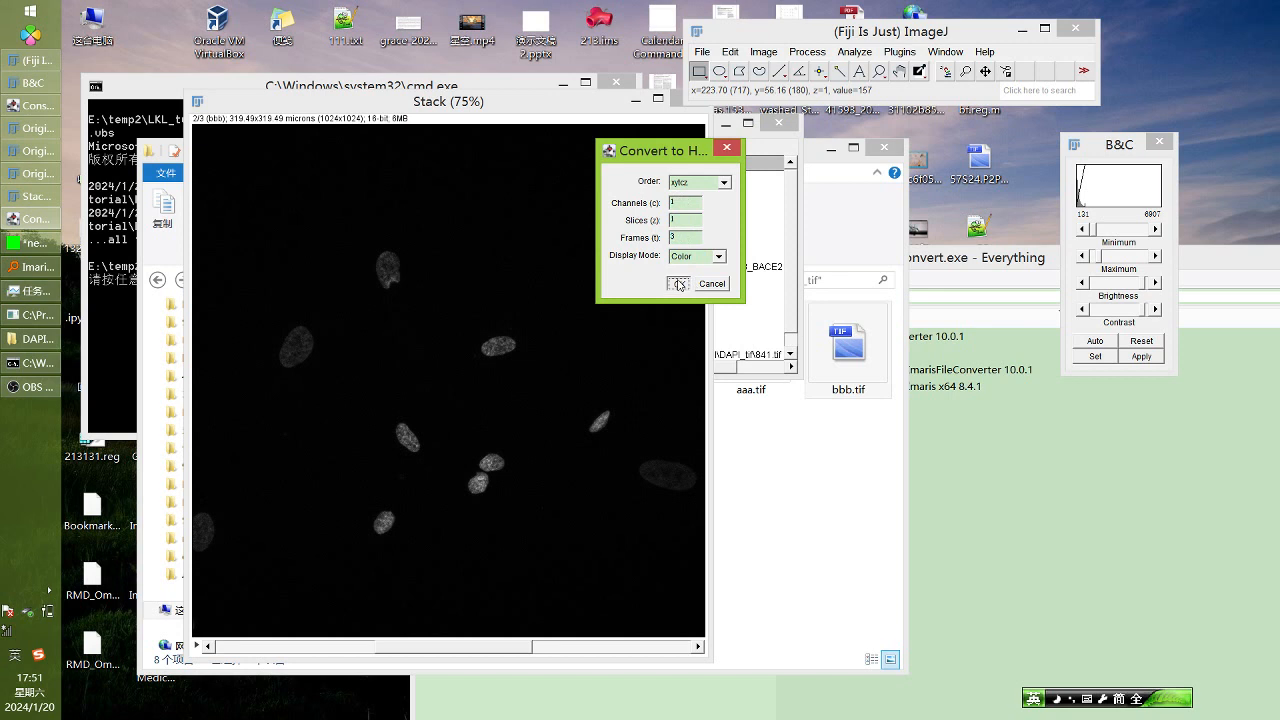
Return the hyperstack to its first frame and start saving it as a TIFF in the LKL_tutorial folder
drag(250, 648, 222, 648)
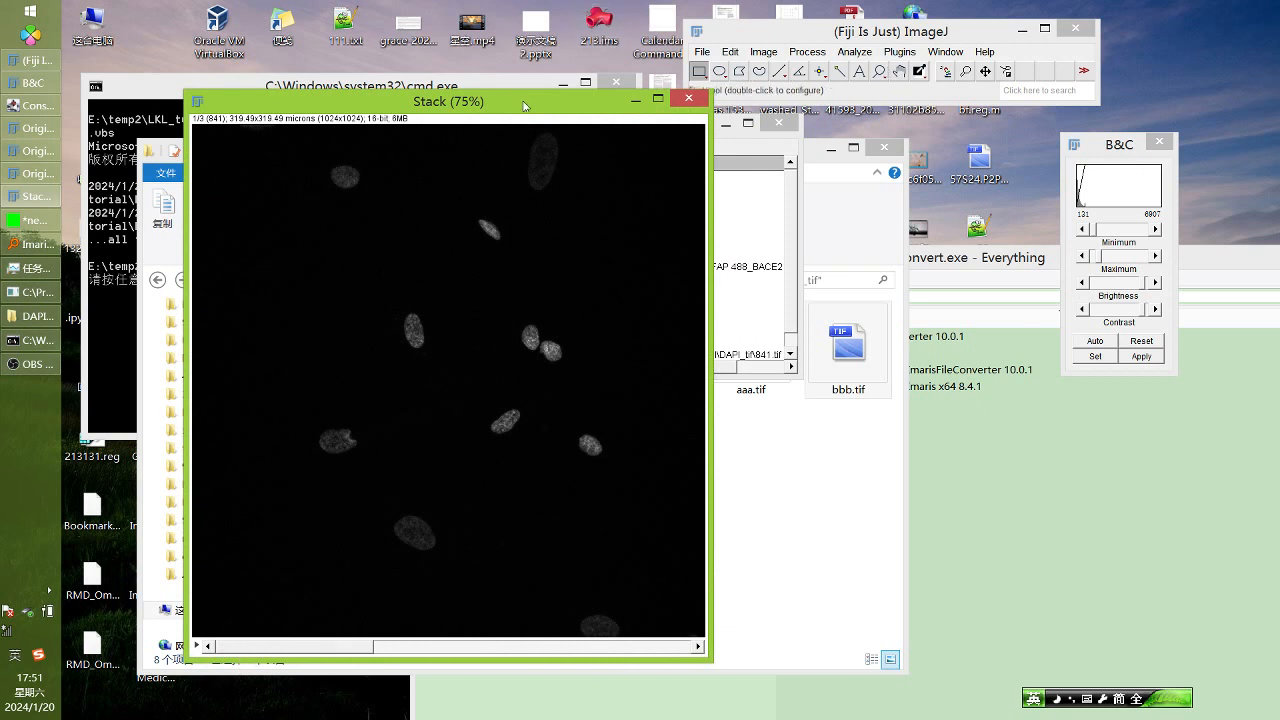
drag(524, 106, 613, 86)
key(ctrl+s)
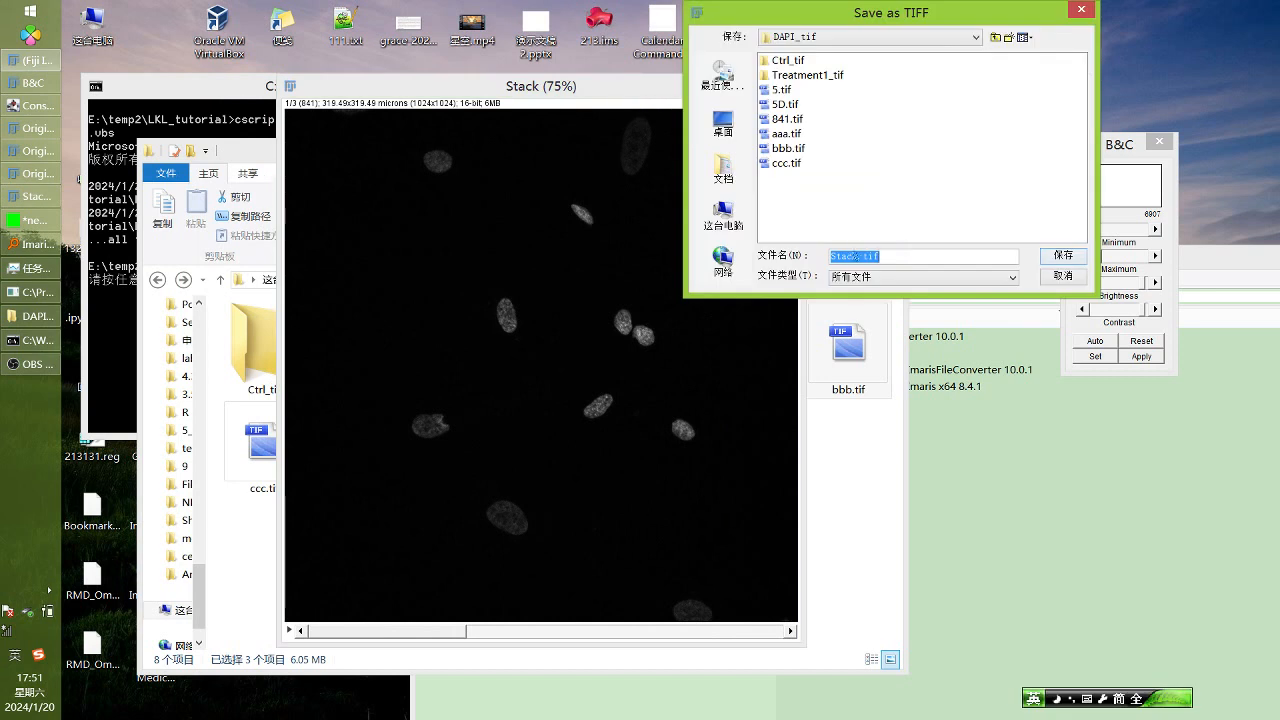
click(995, 37)
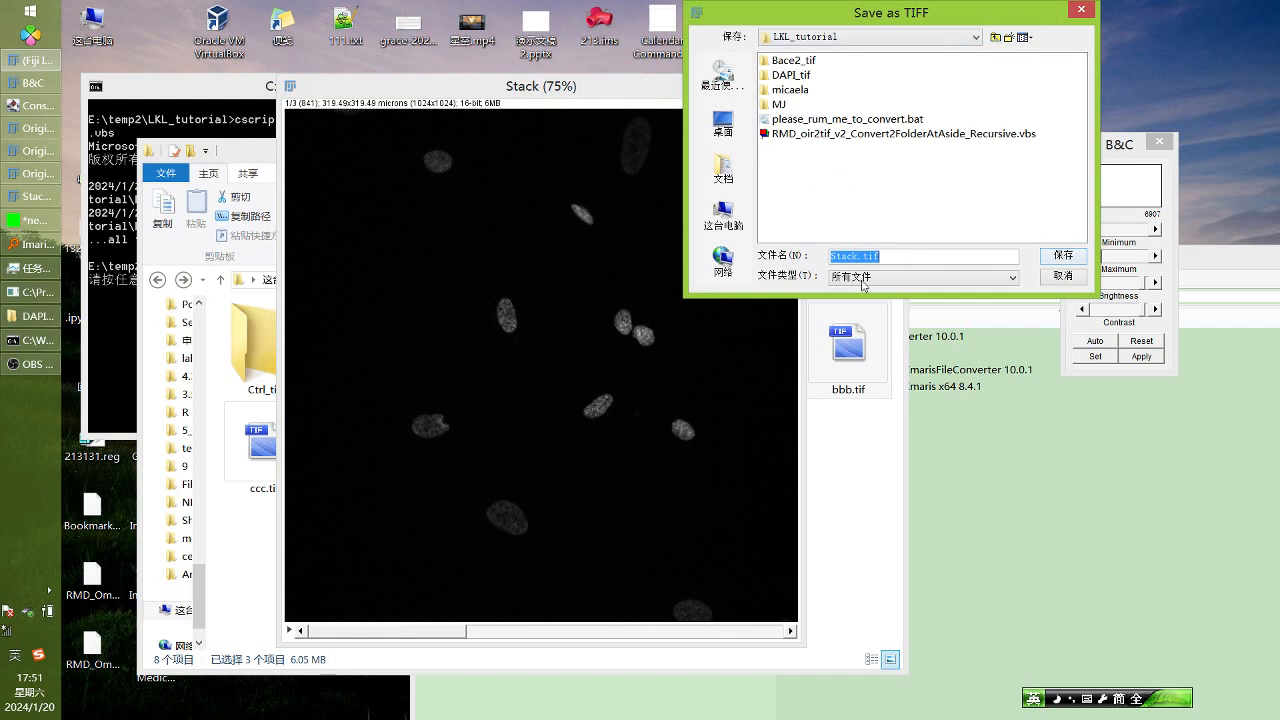
Name the file DAPI_Tranning_Lapse.tif and save the hyperstack
drag(857, 257, 815, 254)
text(DAPI_)
key(BackSpace)
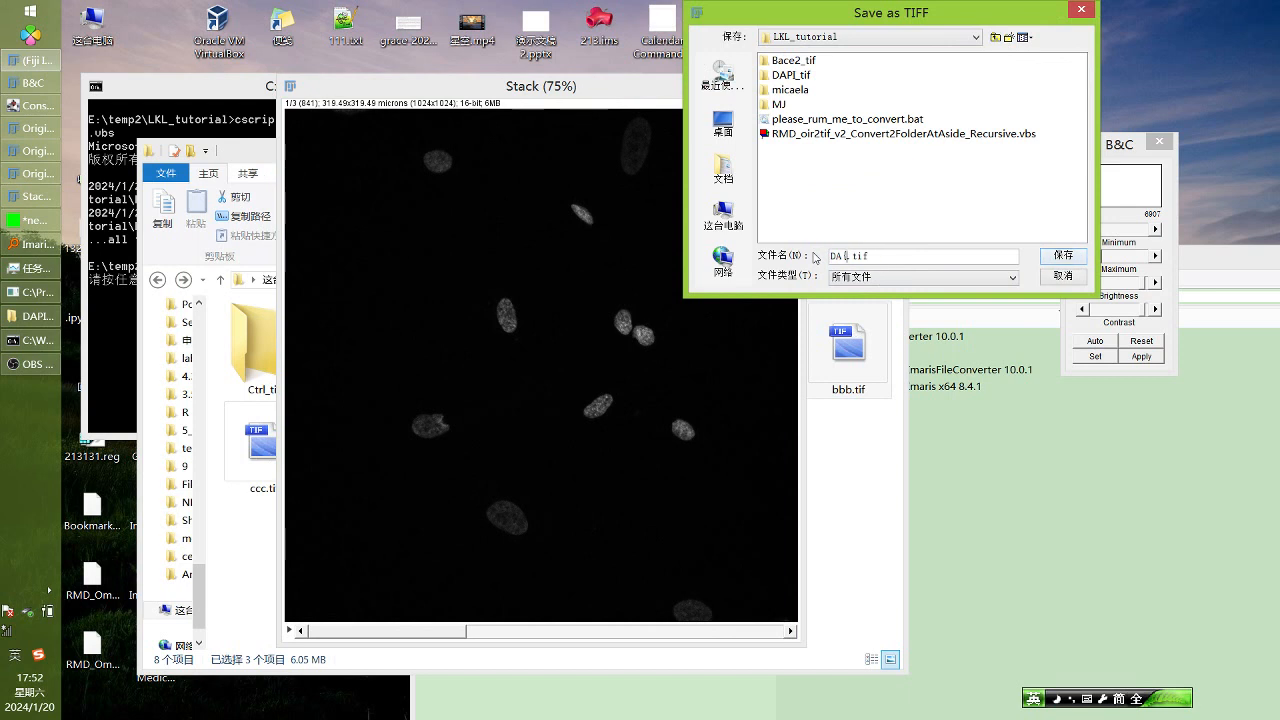
text(_Traning)
key(BackSpace)
key(BackSpace)
text(ning_)
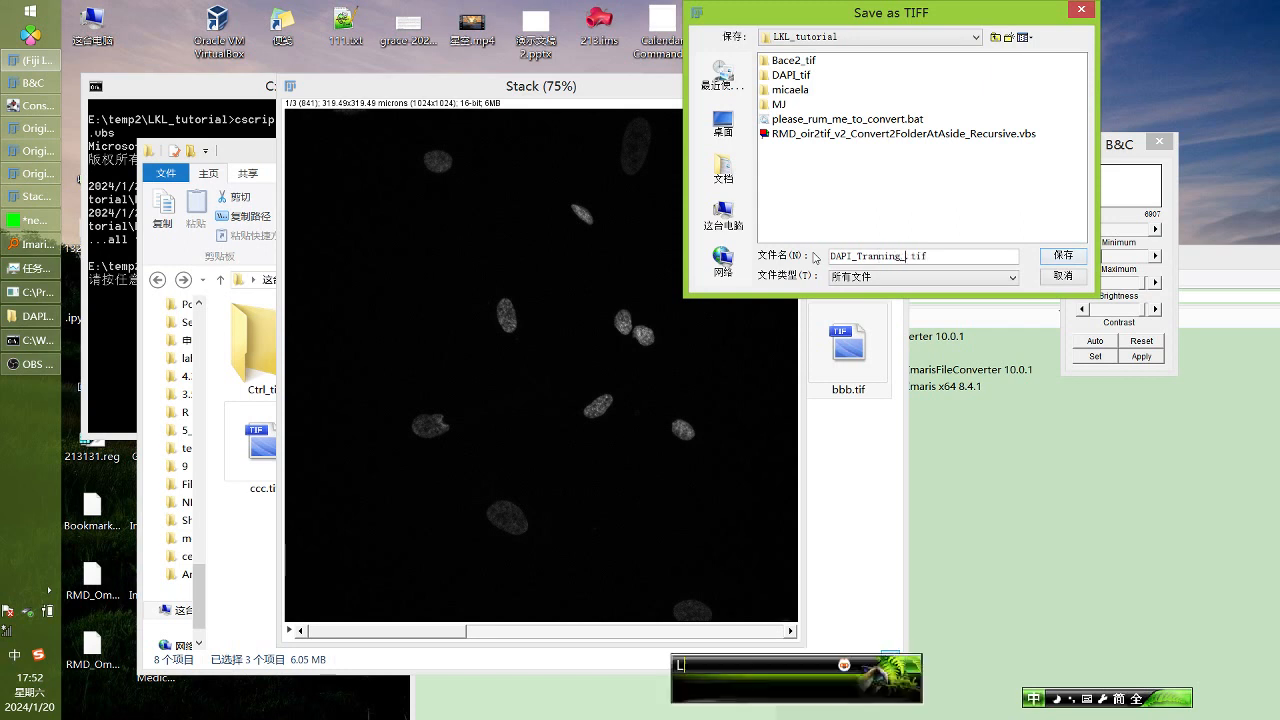
text(Lpse)
key(BackSpace)
key(BackSpace)
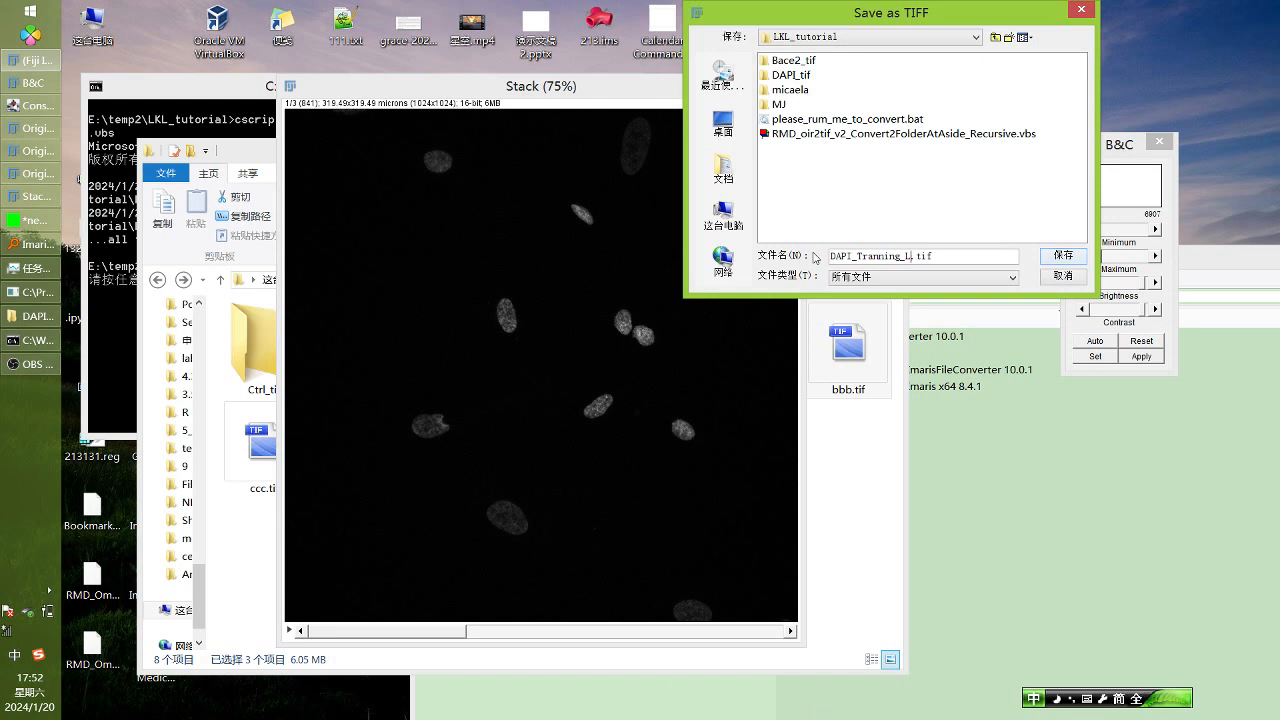
text(apse)
key(Return)
key(Return)
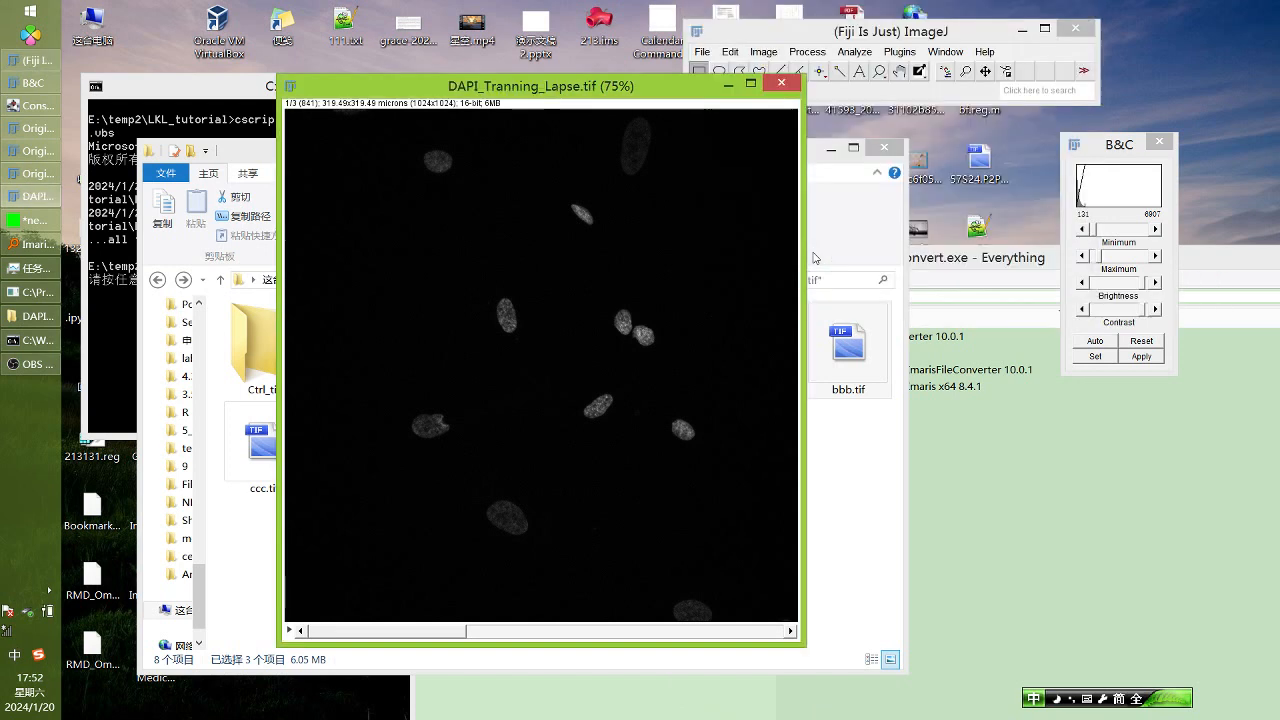
Check for the saved TIFF in the LKL_tutorial folder and bring the DAPI_Tranning_Lapse.tif image back into view
drag(648, 86, 765, 463)
click(556, 386)
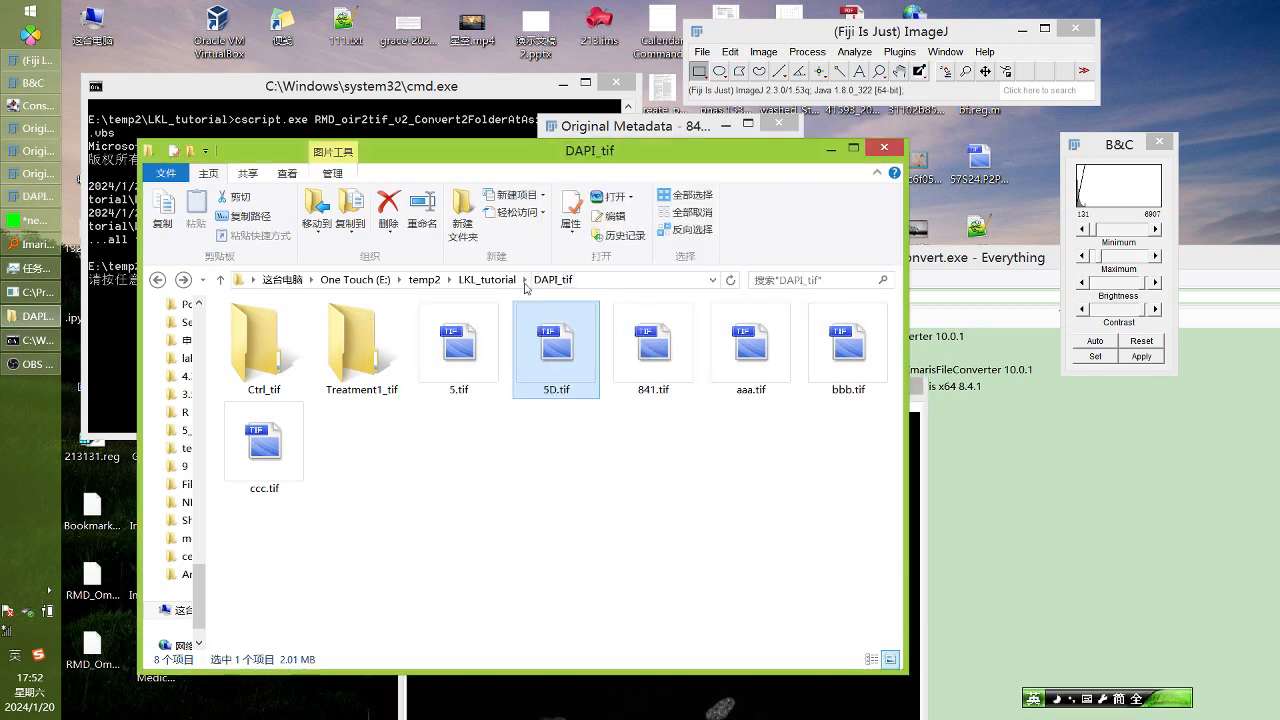
click(487, 279)
click(300, 368)
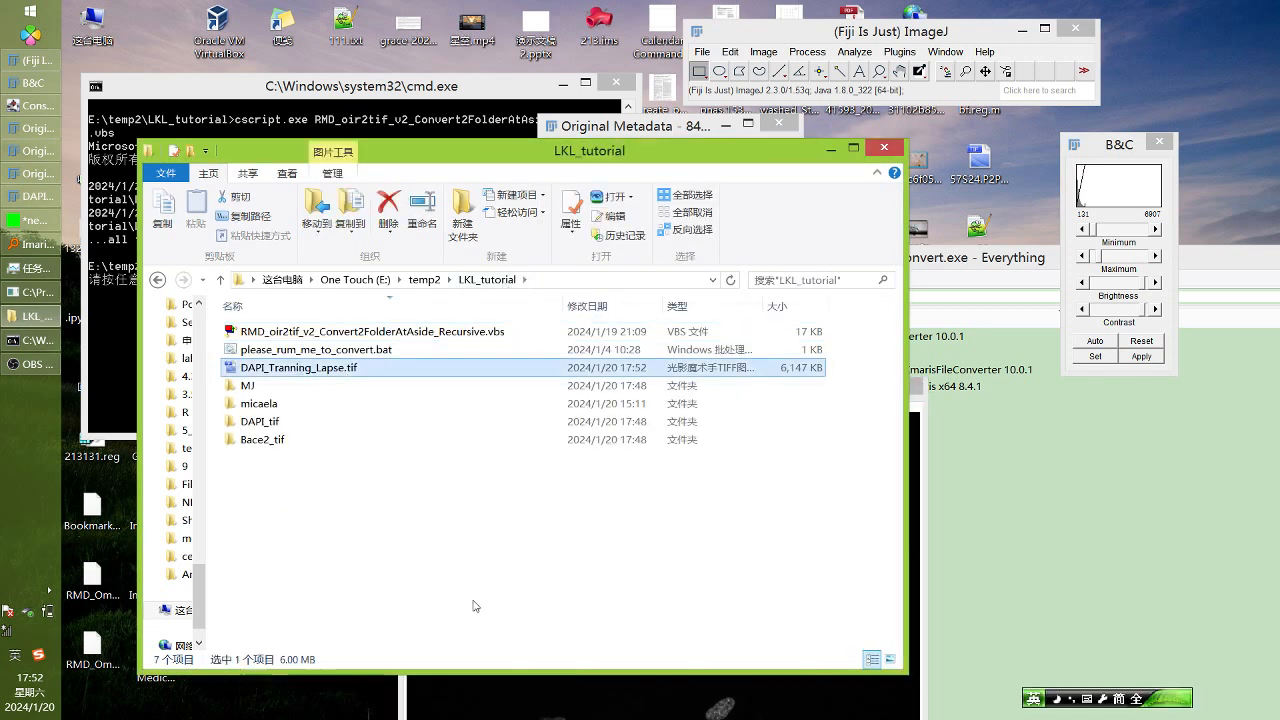
click(478, 694)
drag(530, 391, 369, 189)
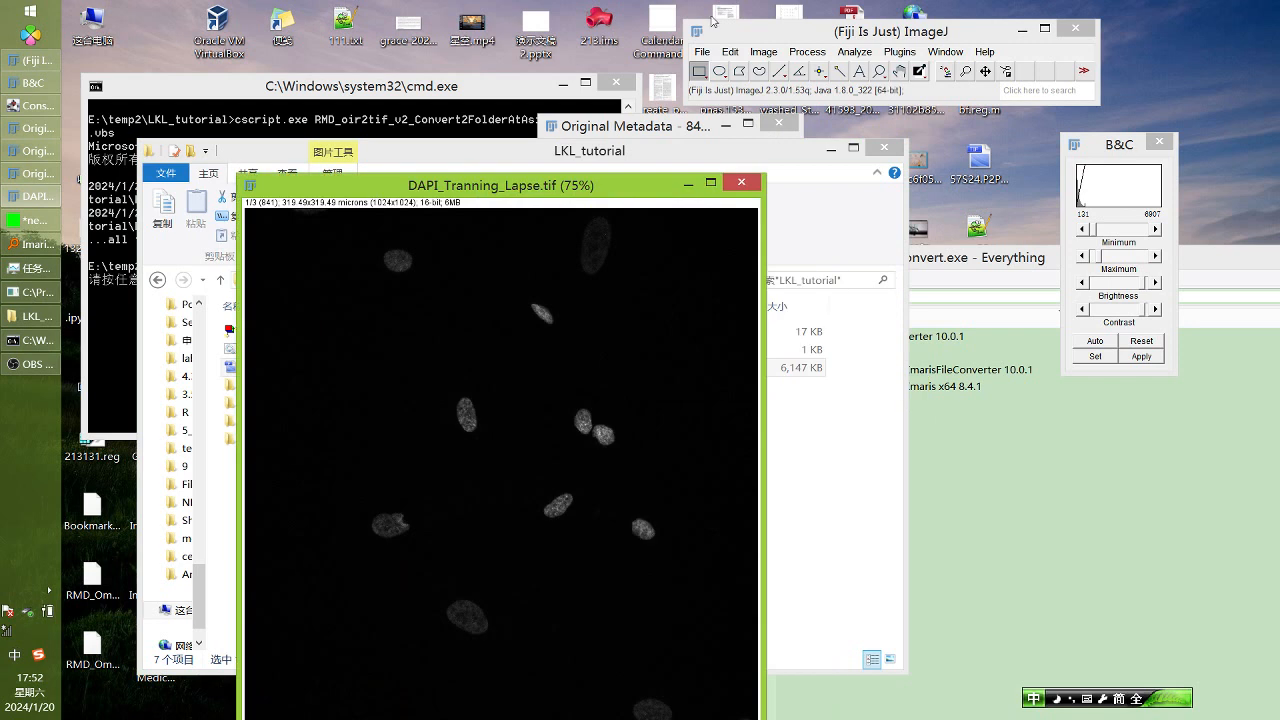
Open the current DAPI_Tranning_Lapse.tif image with Labkit and maximize the Labkit window
click(899, 51)
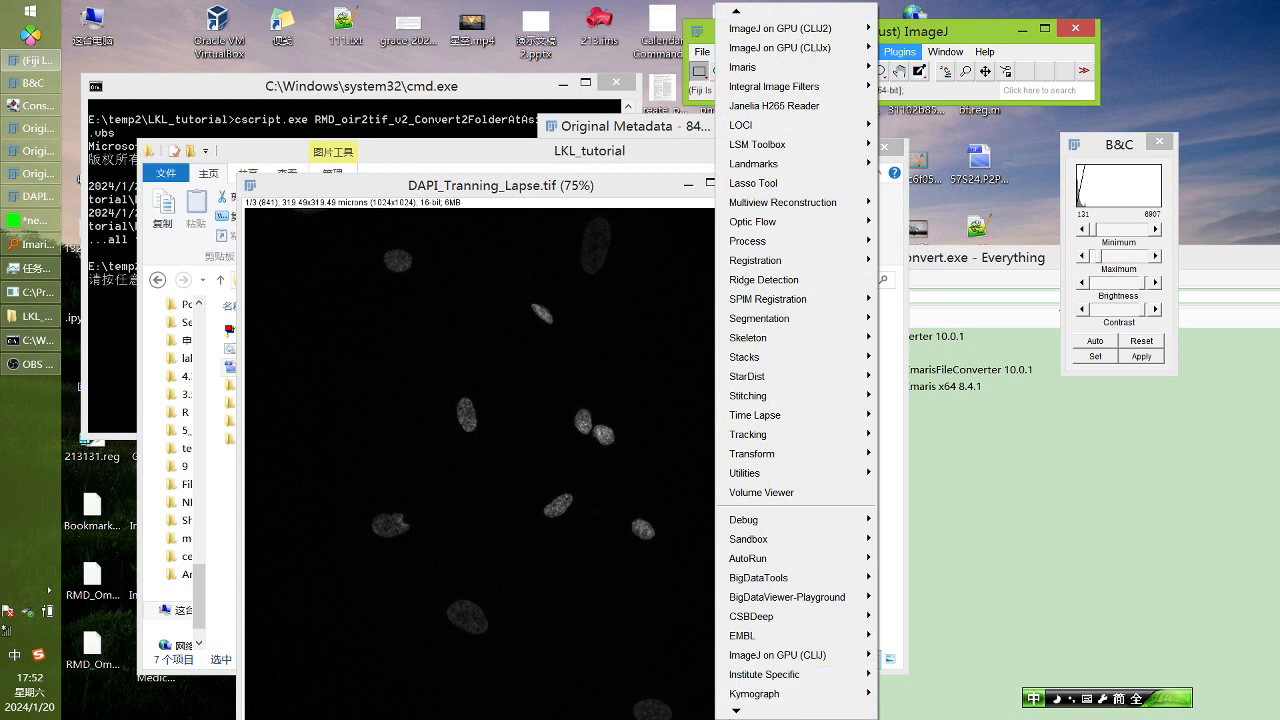
scroll(796, 640, down, 4)
mouse_move(770, 635)
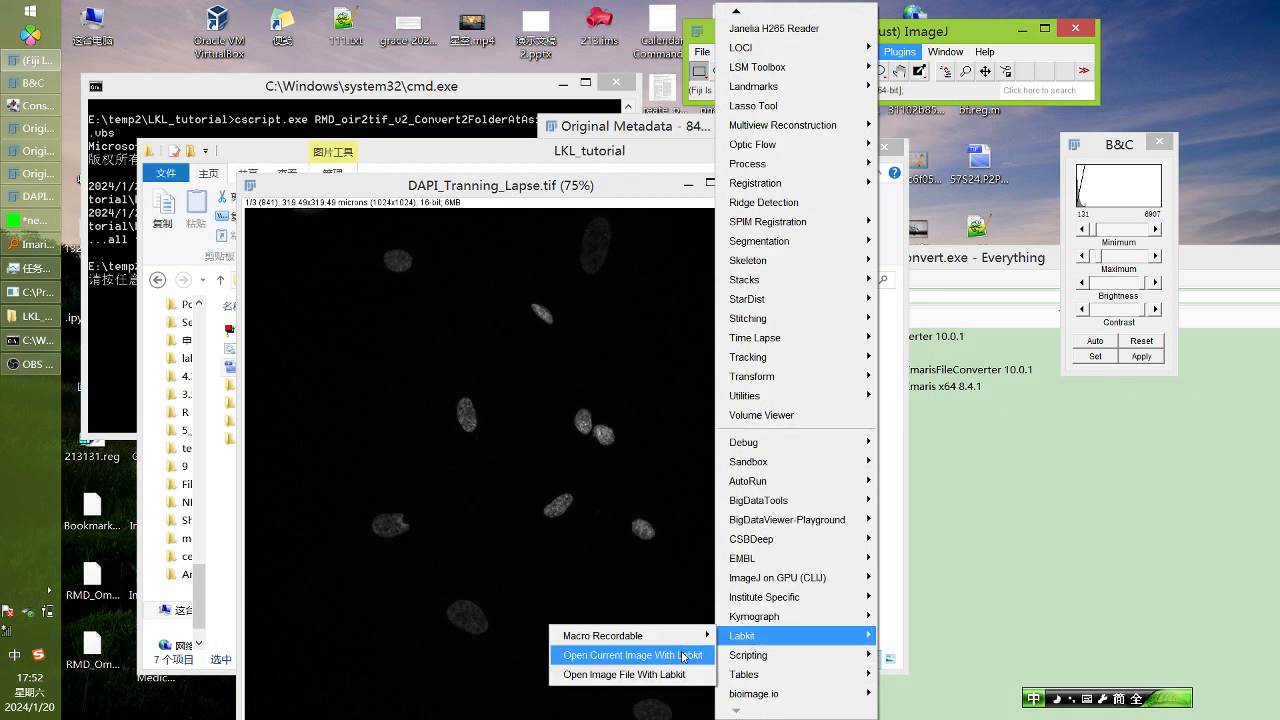
click(684, 656)
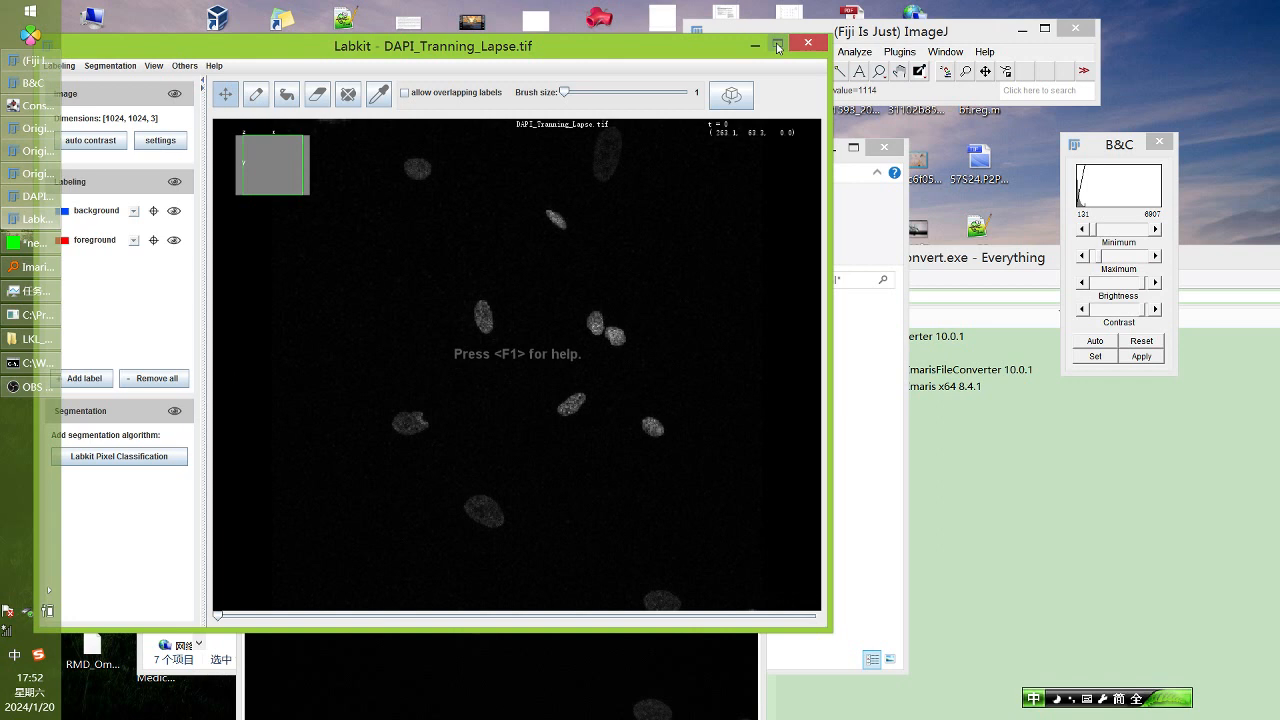
click(778, 45)
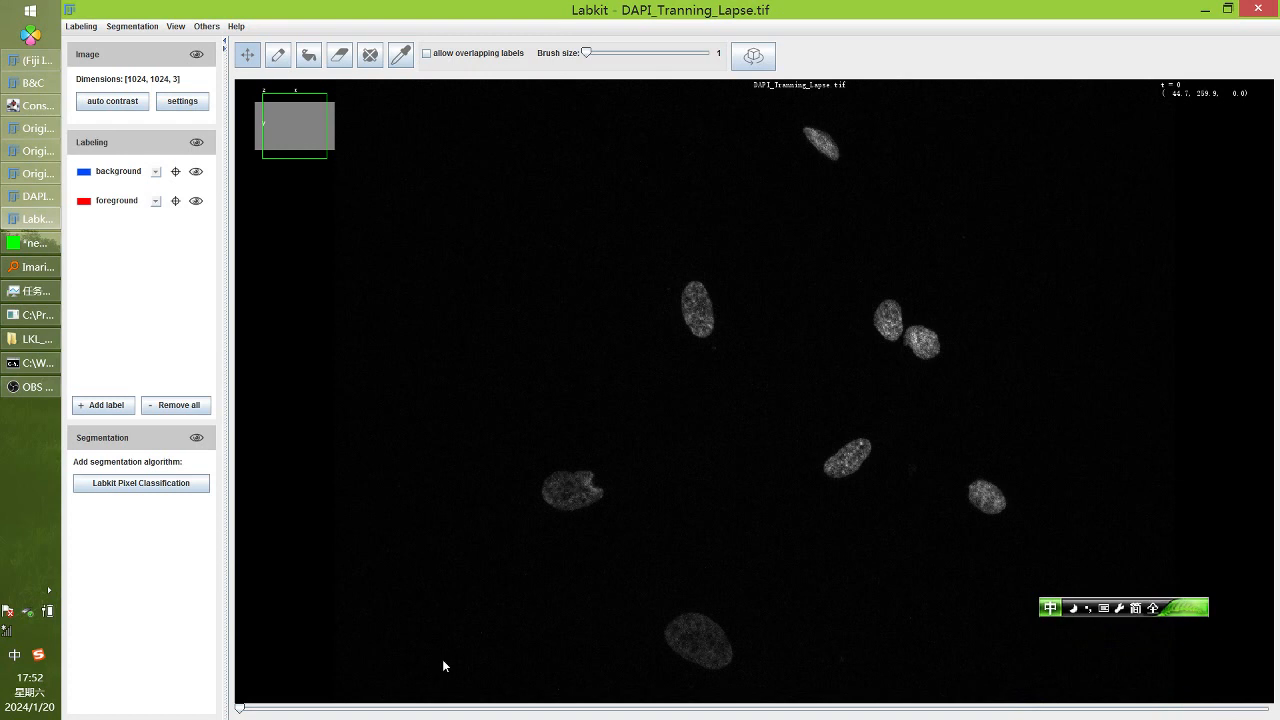
Go to the middle frame of the time series and try rotating the view in 3D mode, ending in slice mode
drag(239, 709, 905, 637)
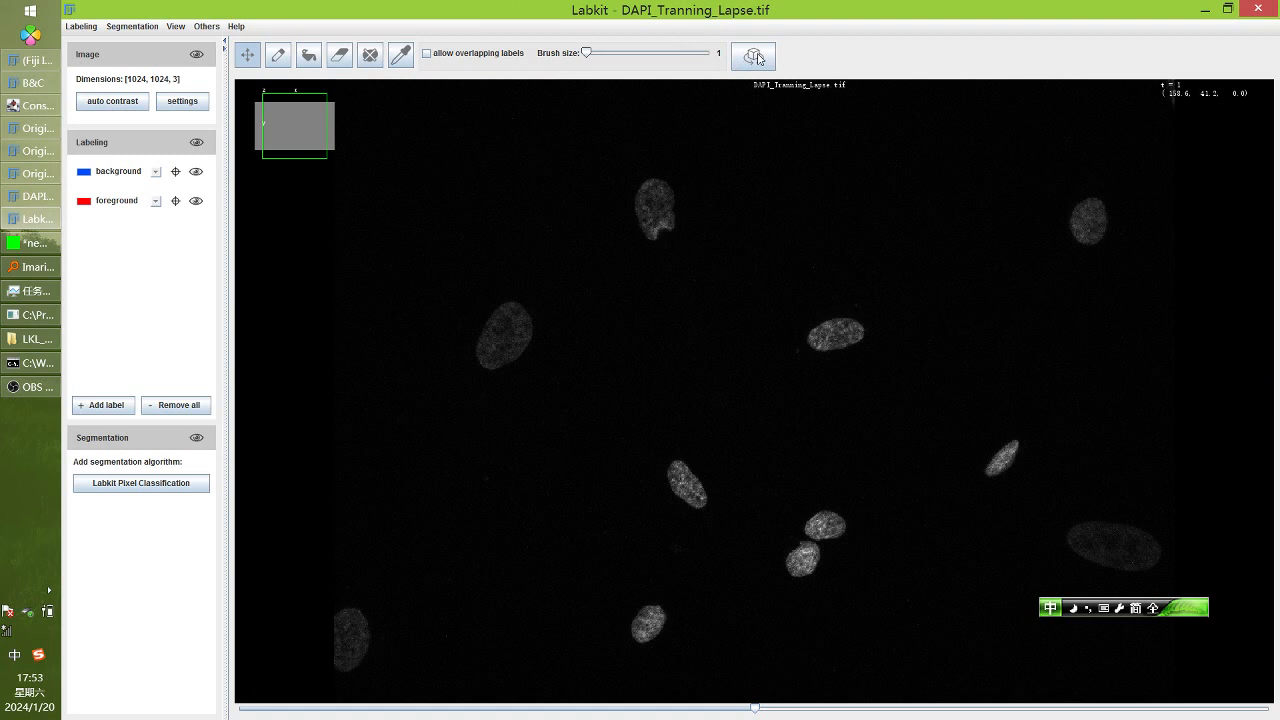
click(760, 58)
click(758, 55)
click(748, 58)
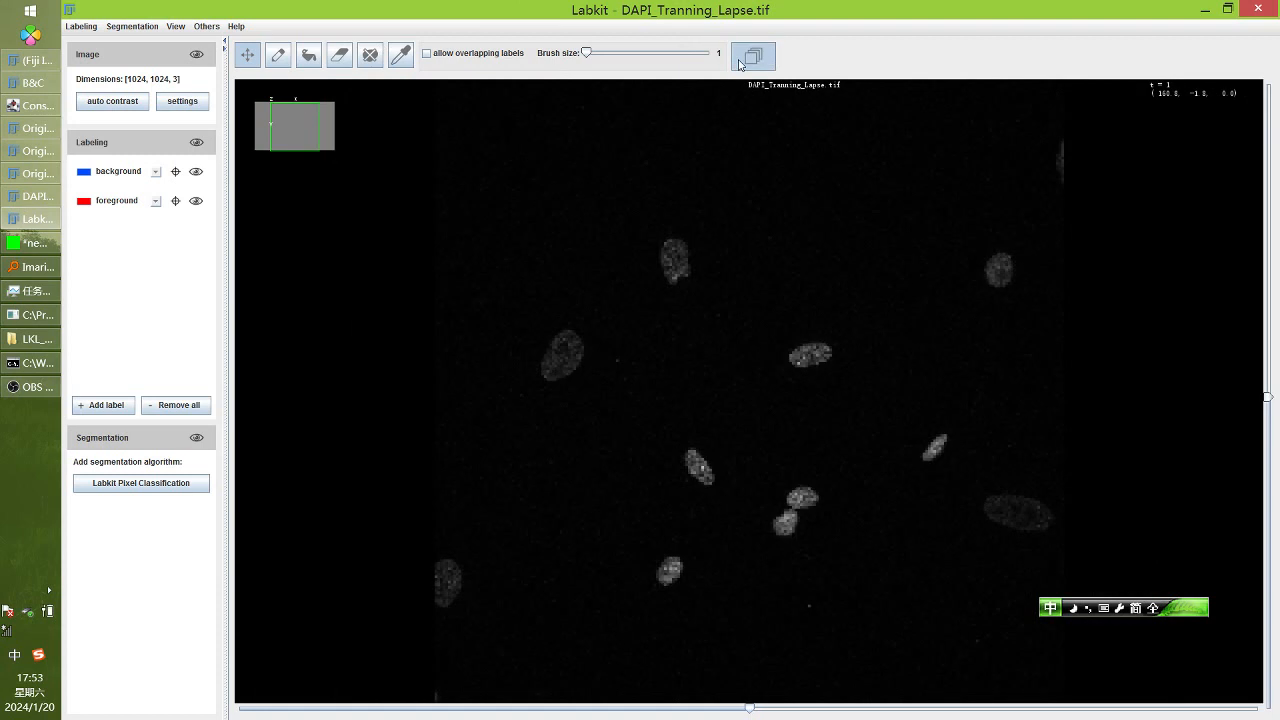
click(755, 58)
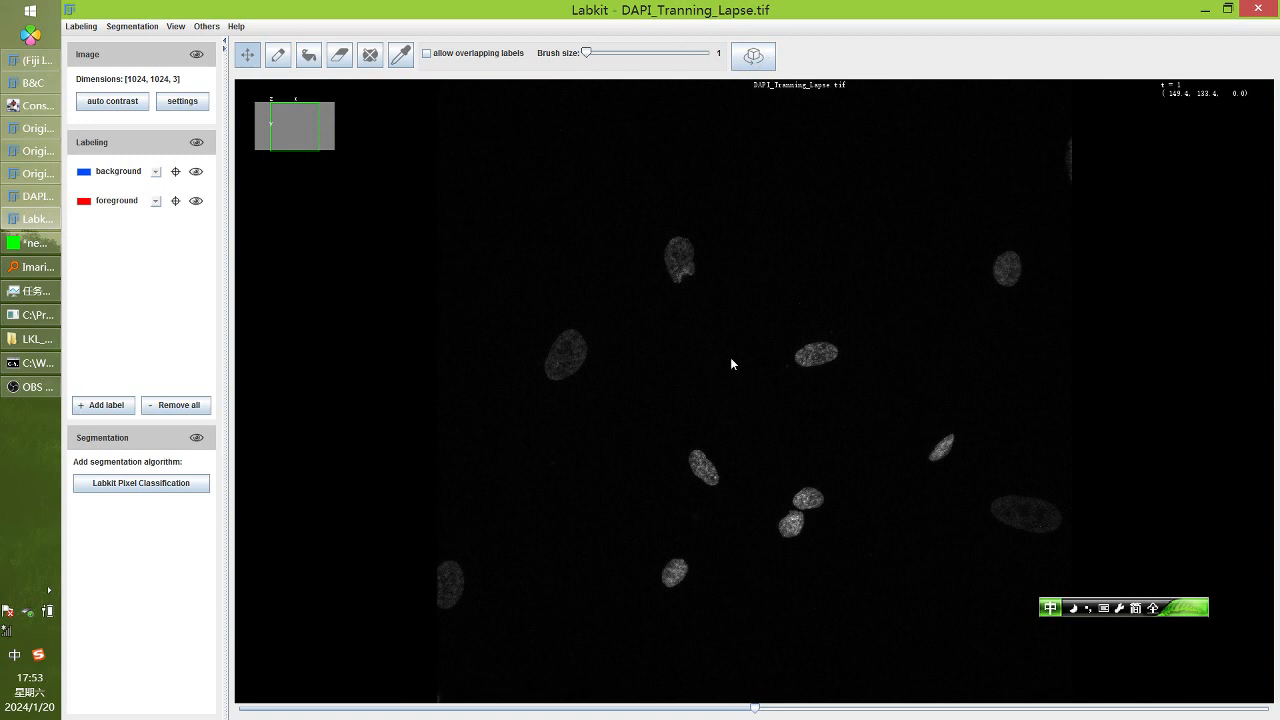
drag(731, 363, 726, 186)
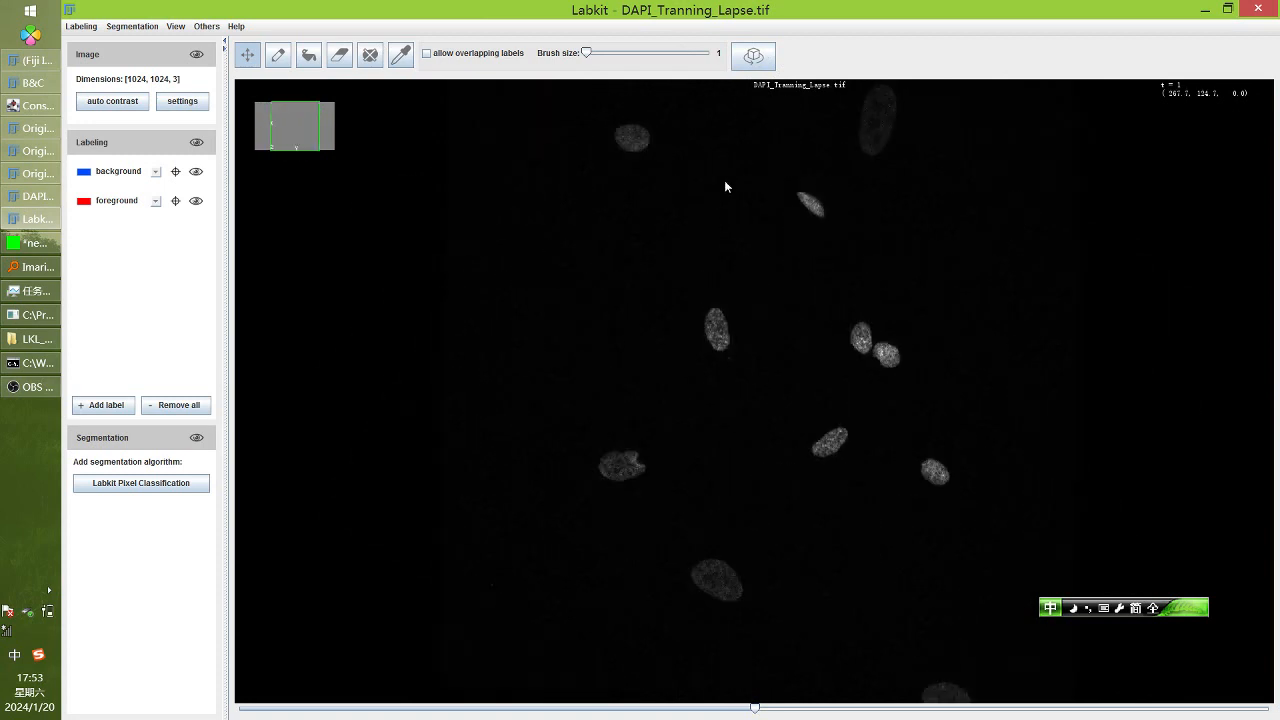
click(771, 57)
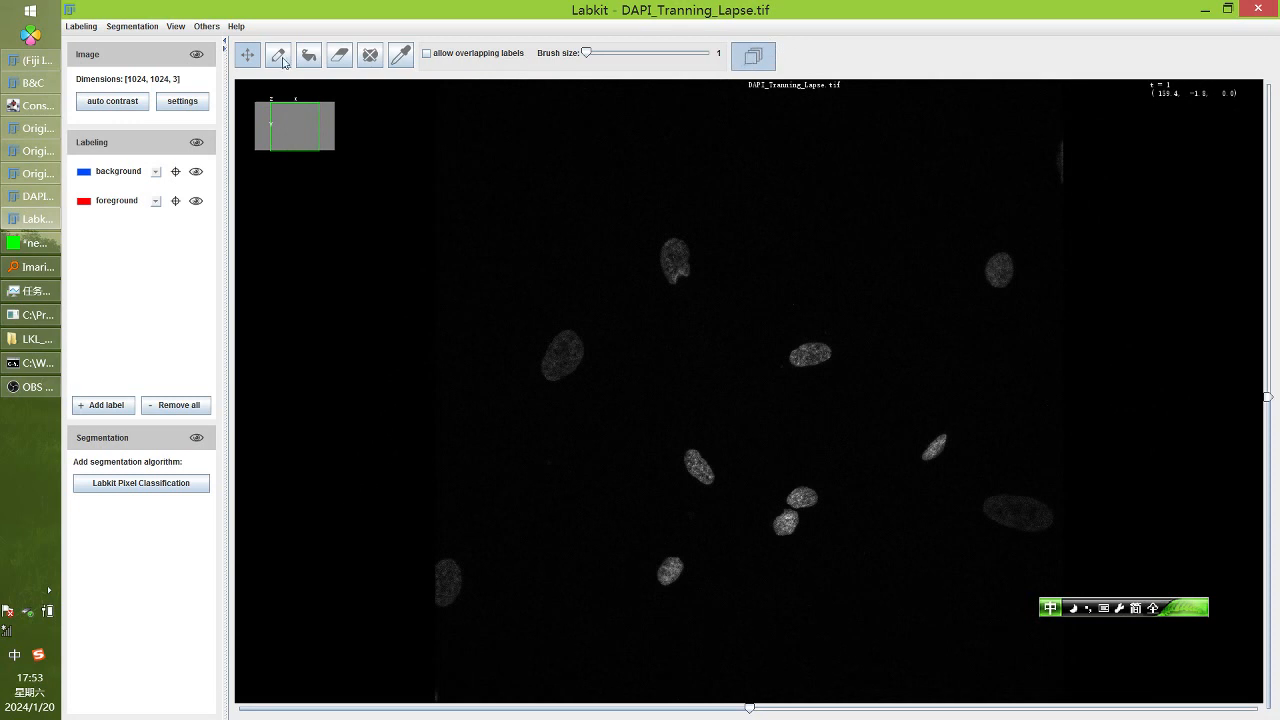
Show the image display settings, toggle the DAPI source off and on, and widen the source name column
click(178, 108)
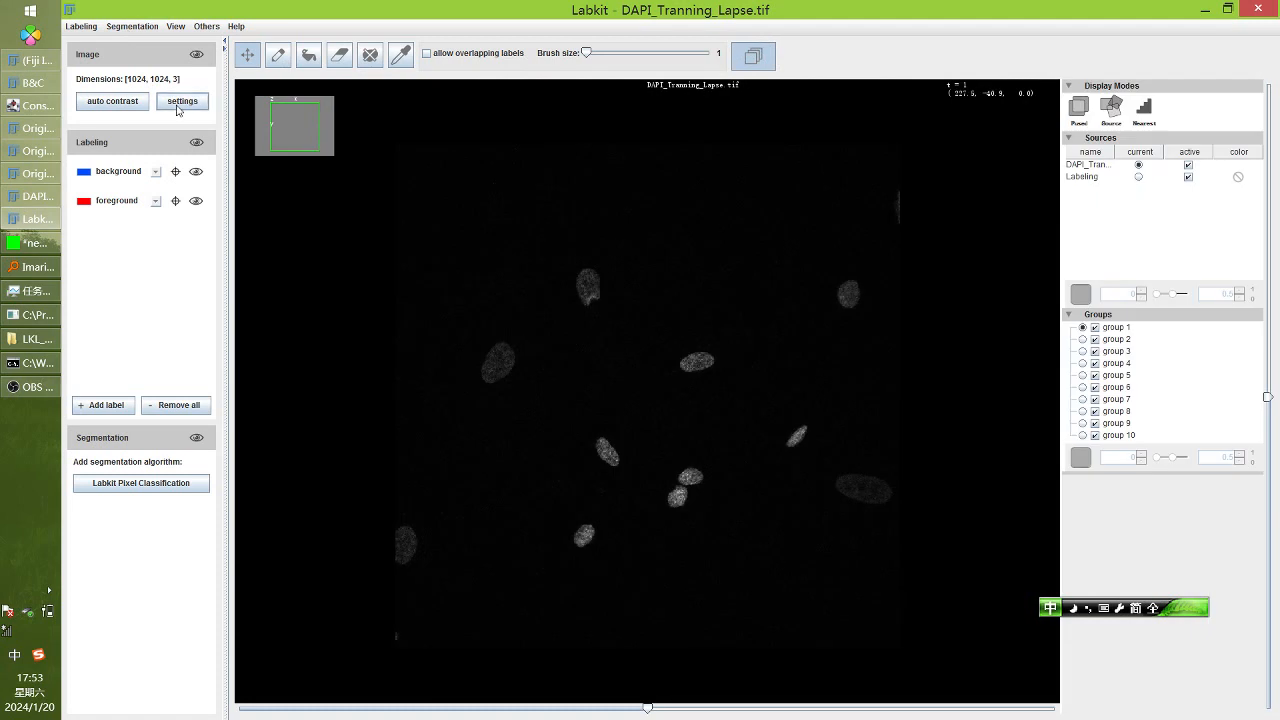
click(1188, 165)
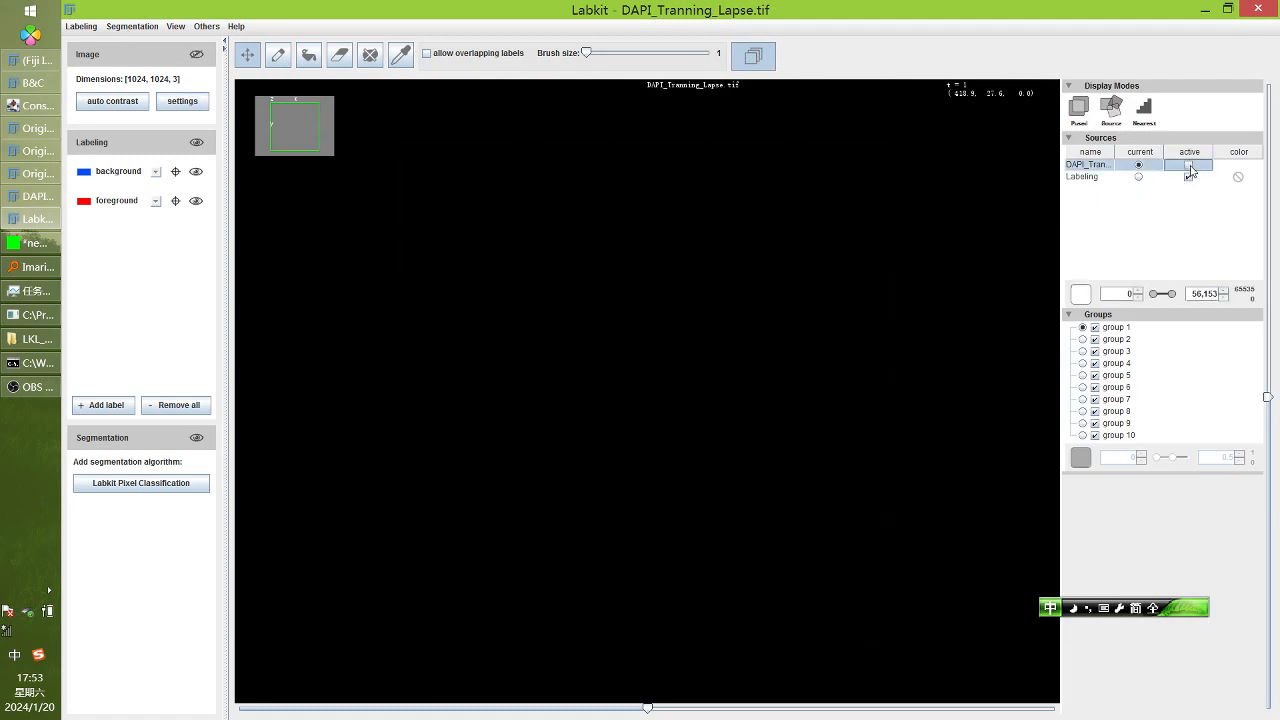
click(1188, 165)
click(1180, 177)
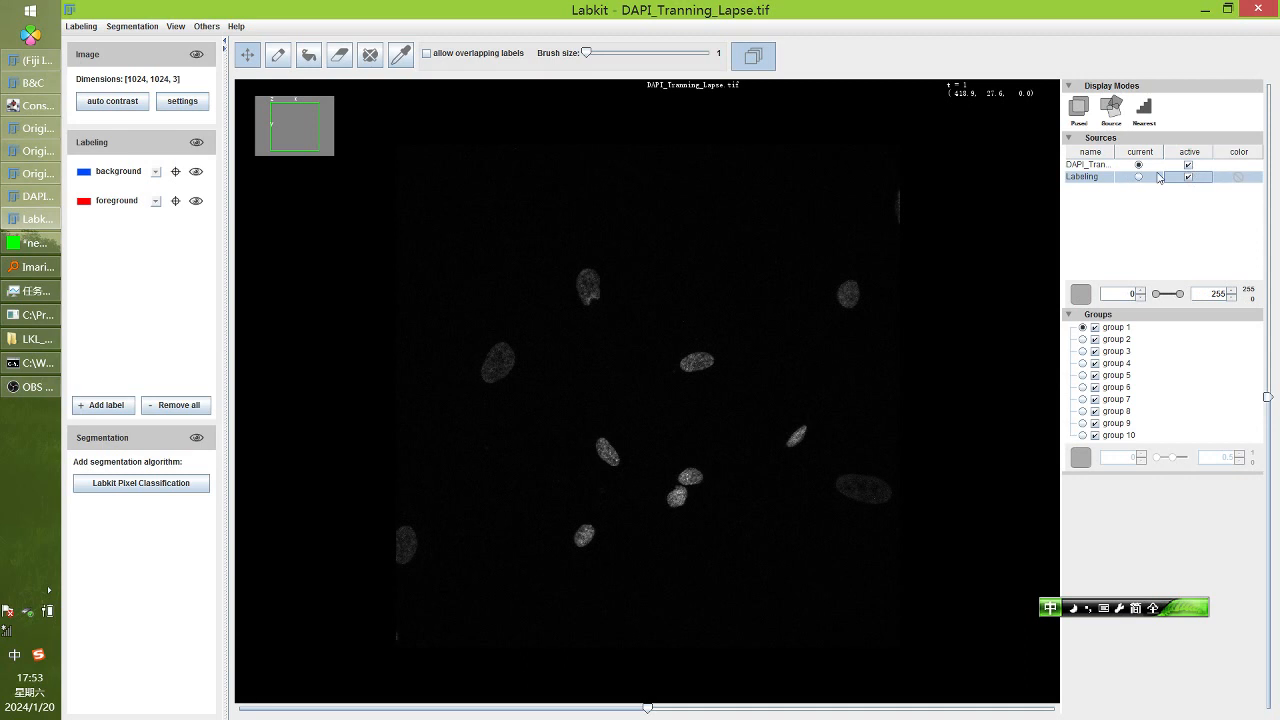
drag(1114, 152, 1138, 166)
click(1127, 166)
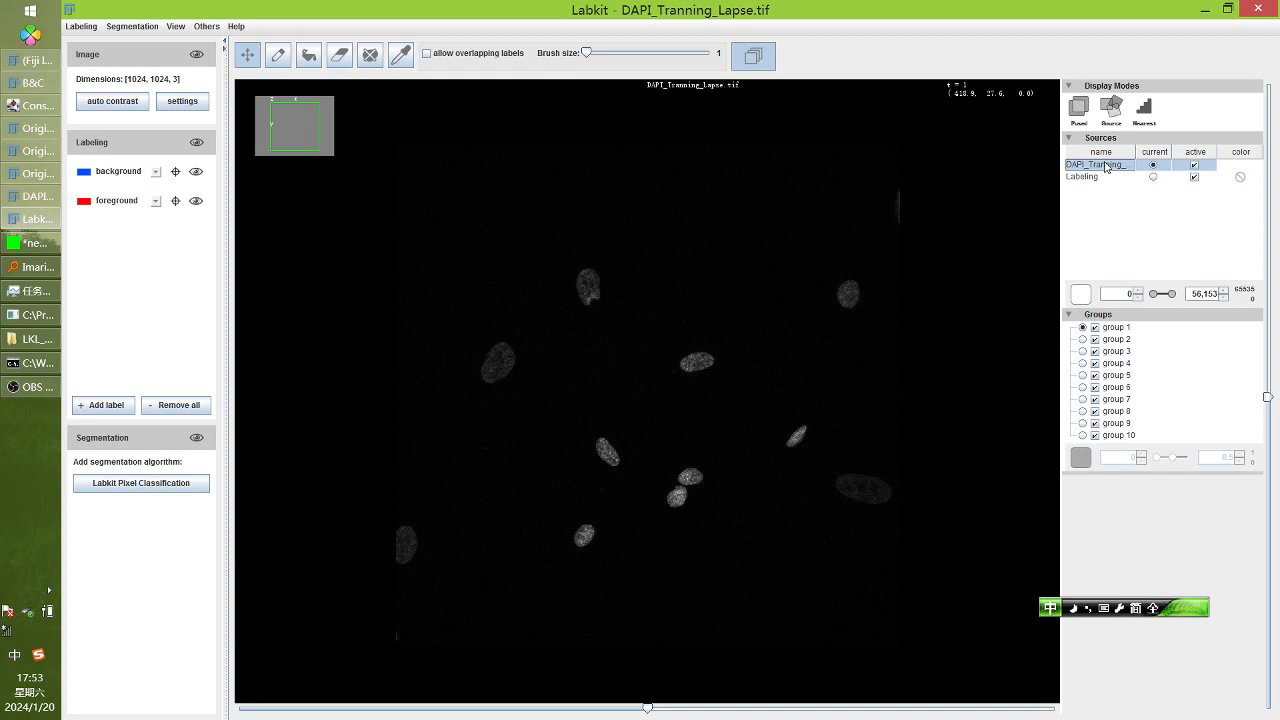
click(1100, 178)
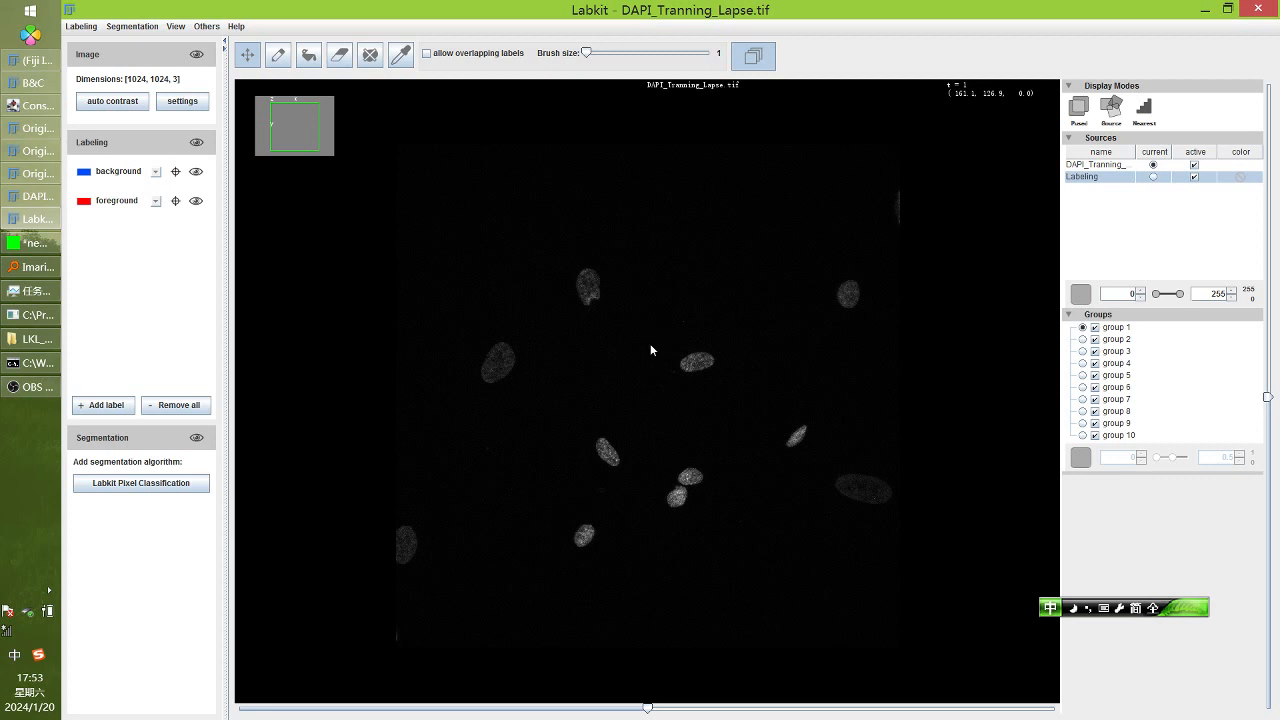
Open the brightness and color dialog and lower the DAPI image's display maximum to about 28,894
key(s)
key(shift)
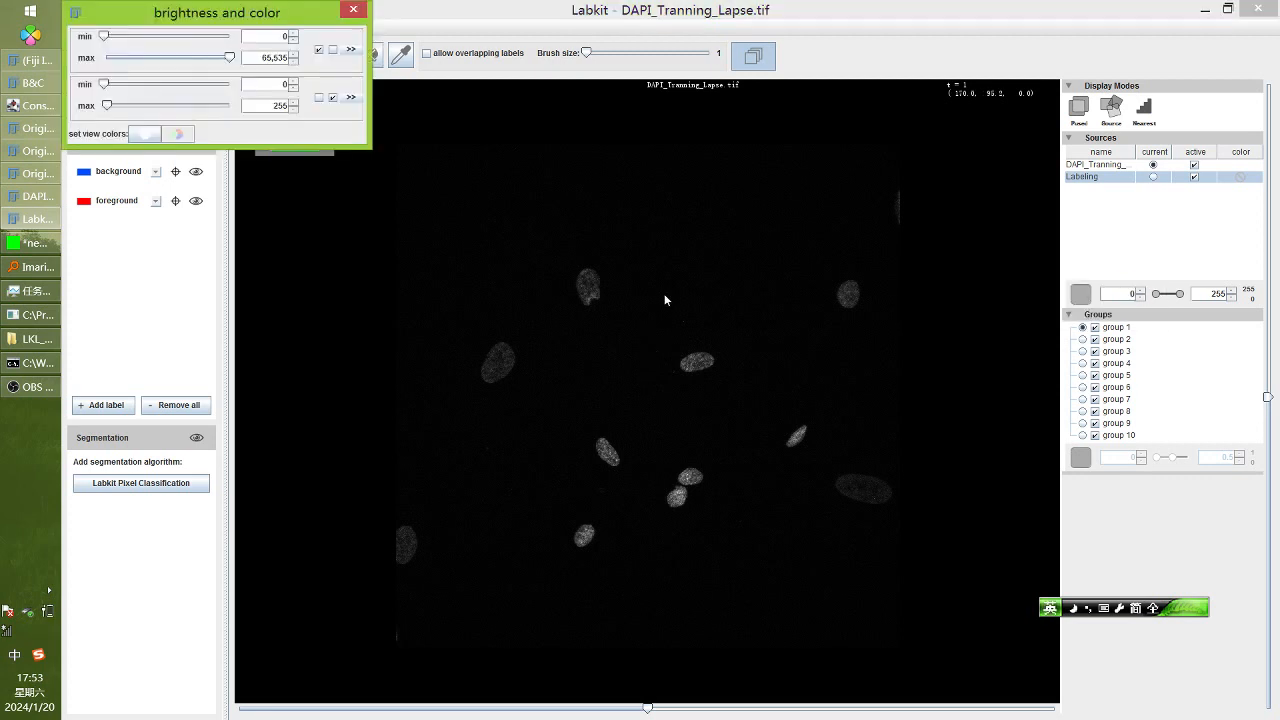
drag(145, 16, 193, 72)
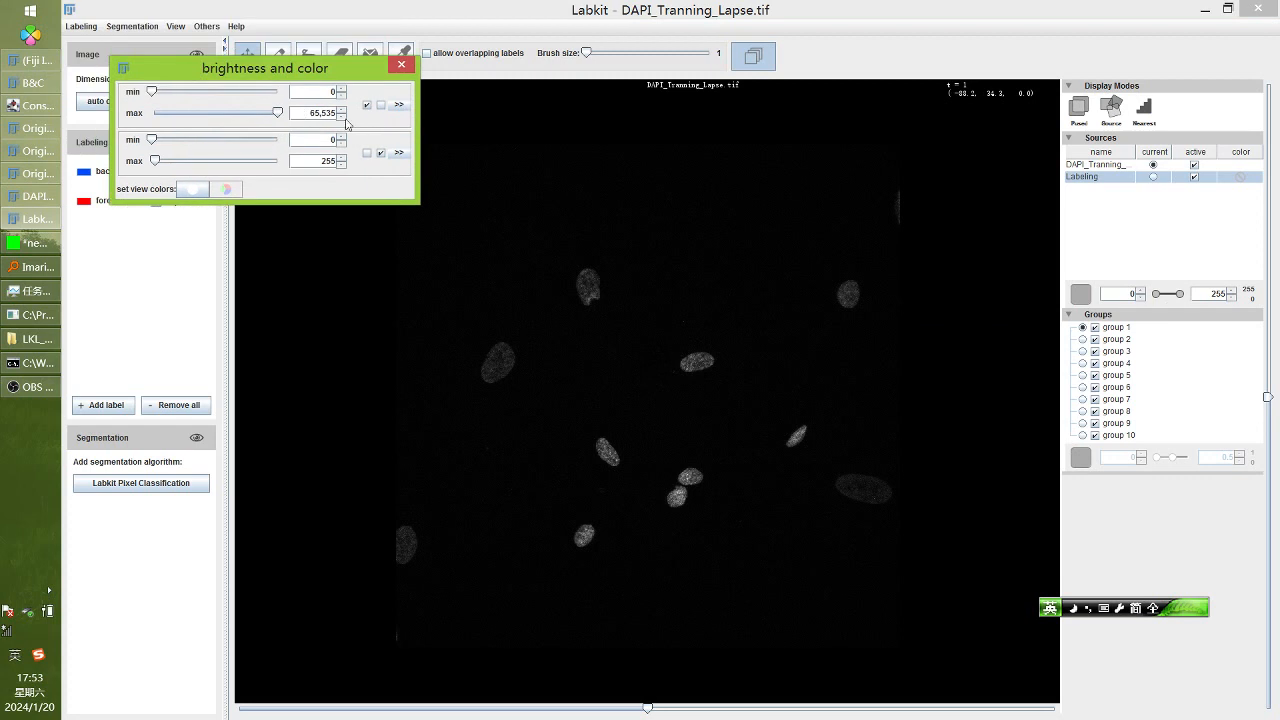
drag(279, 118, 208, 113)
Set the upper limit of the DAPI image's brightness range to 1000 and try the maximum slider
click(398, 105)
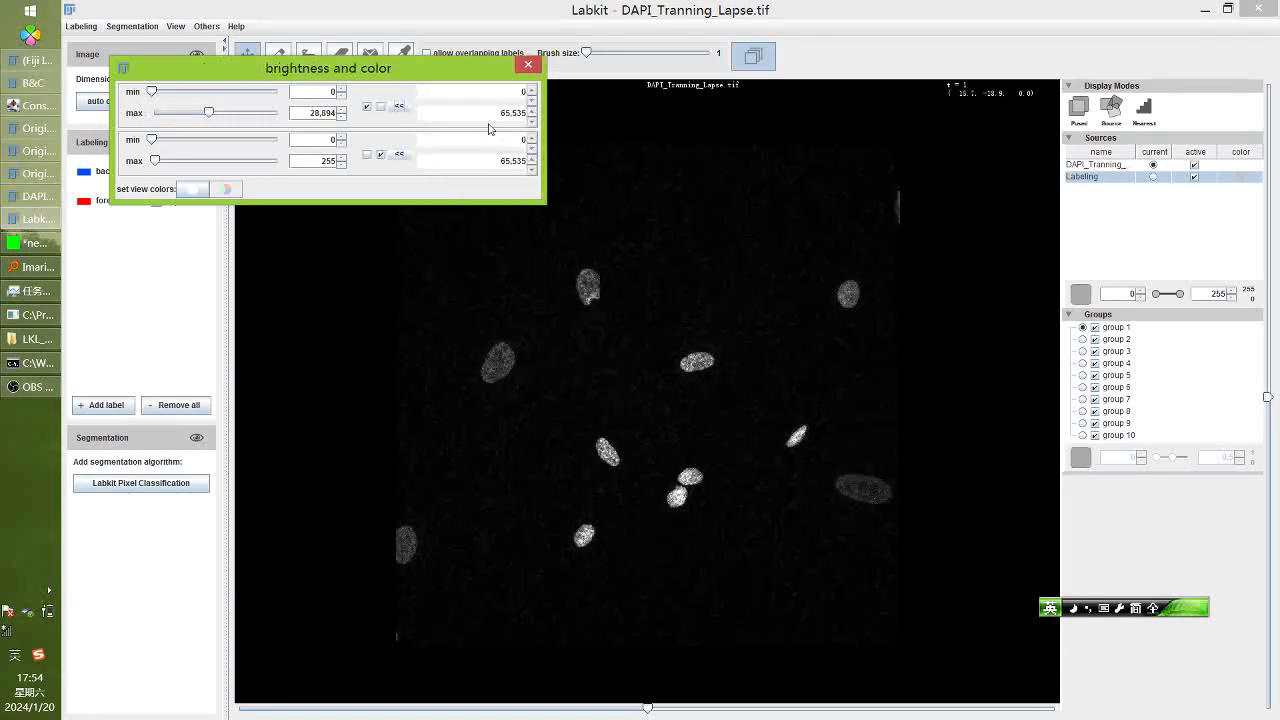
drag(530, 113, 484, 118)
text(1000)
key(Return)
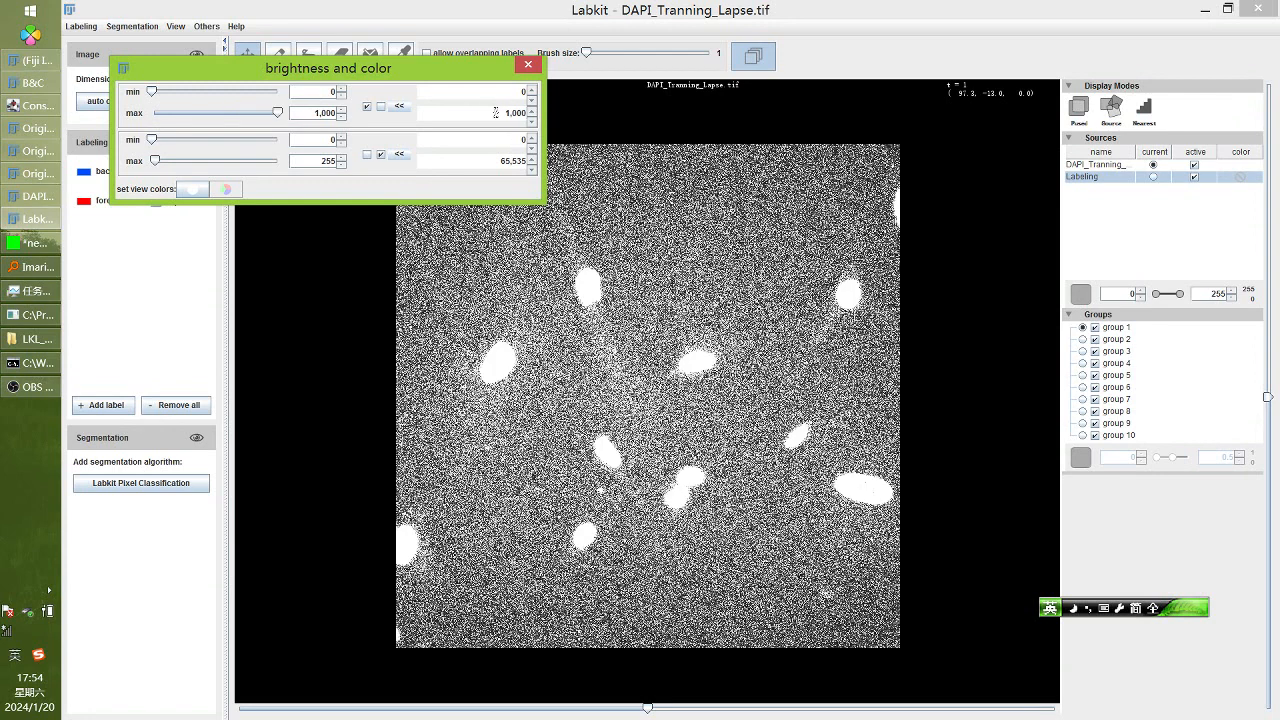
click(399, 106)
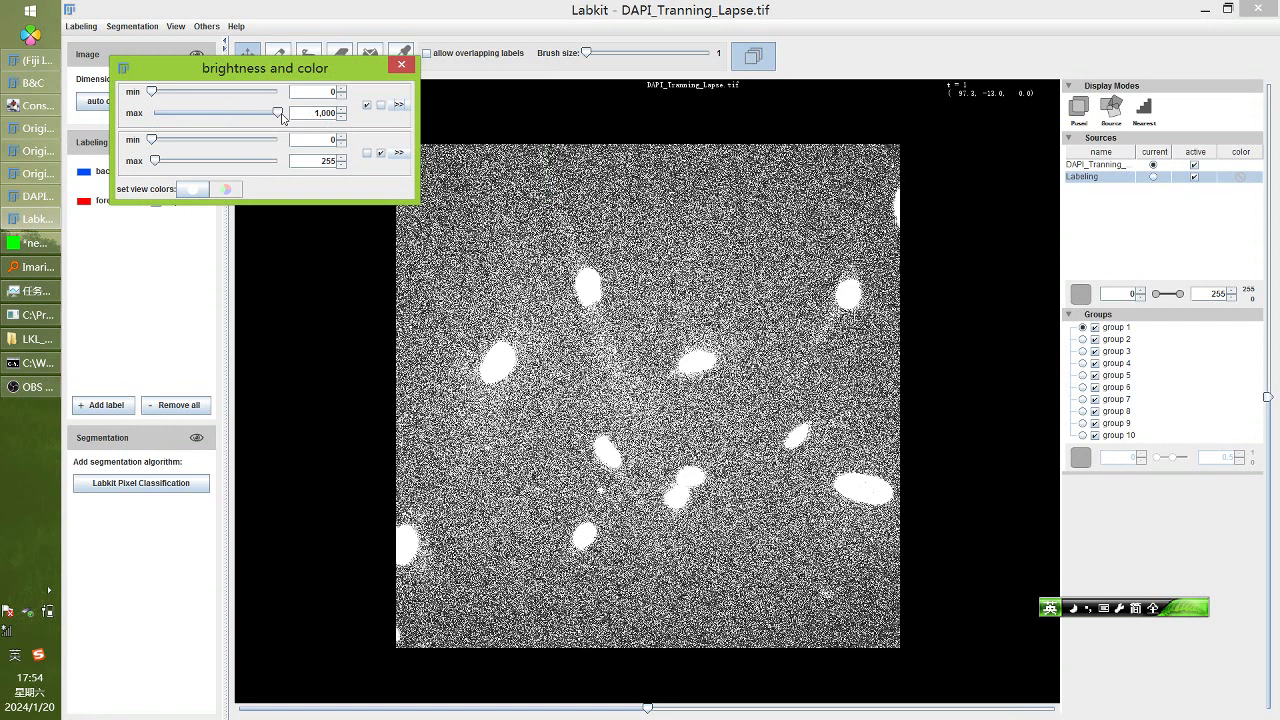
mouse_move(280, 114)
mouse_down()
mouse_move(243, 115)
mouse_move(291, 115)
mouse_up()
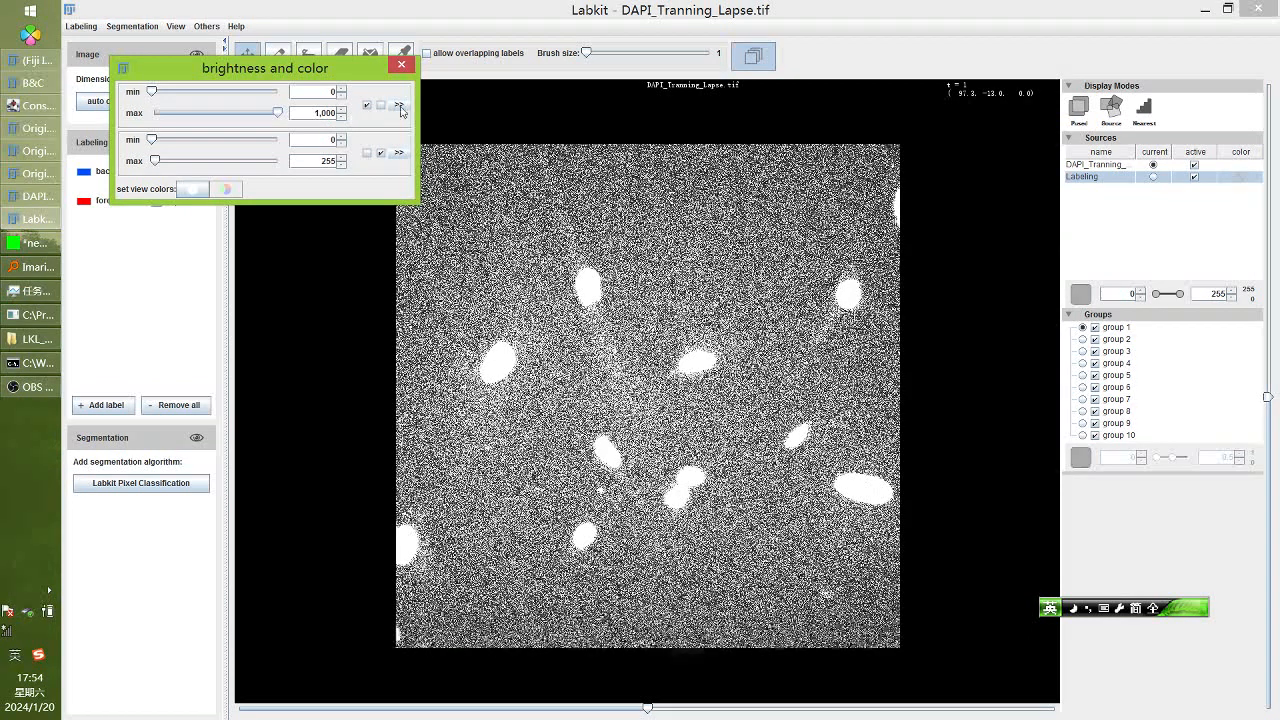
Set the upper limit of the DAPI image's brightness range to 4000 and keep the display maximum at 4000
click(398, 106)
drag(503, 116, 566, 121)
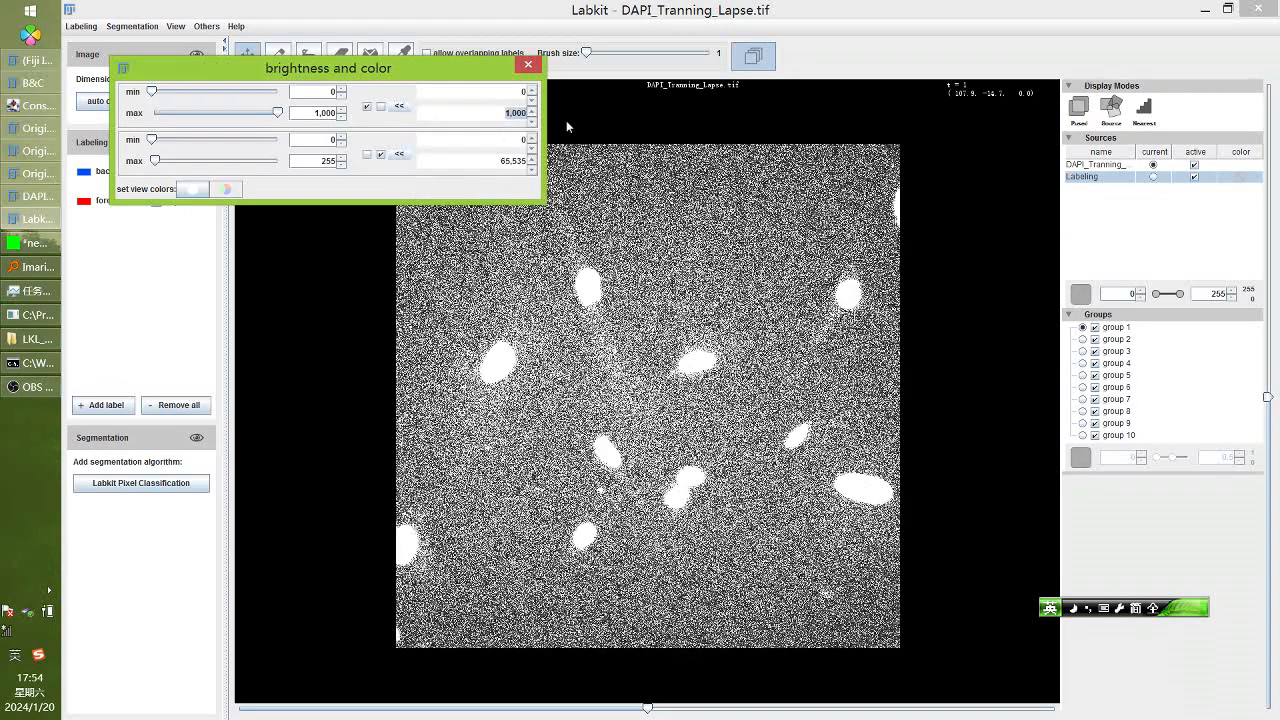
text(4000)
key(Return)
click(398, 106)
drag(194, 120, 352, 126)
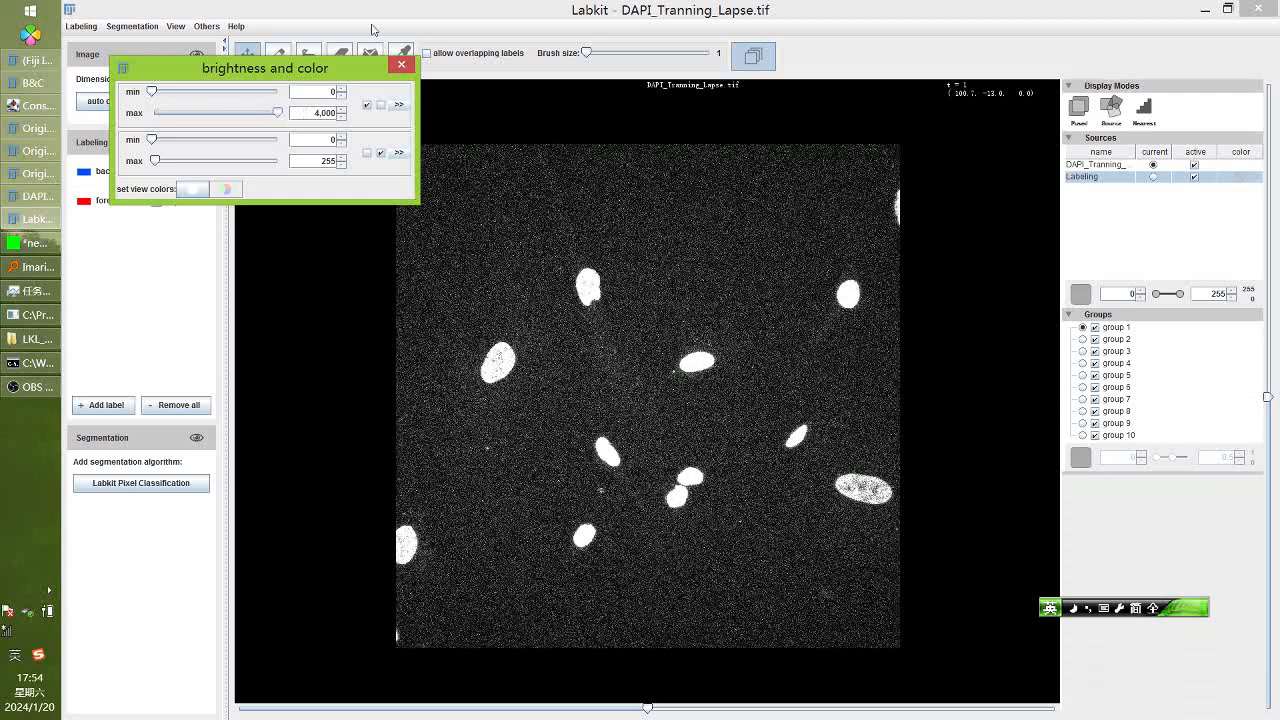
mouse_move(279, 113)
mouse_down()
mouse_move(201, 113)
mouse_move(287, 114)
mouse_move(275, 115)
mouse_up()
drag(270, 113, 289, 117)
Move the brightness and color dialog away from the labeling controls and make the foreground label active
drag(307, 72, 1123, 105)
click(150, 203)
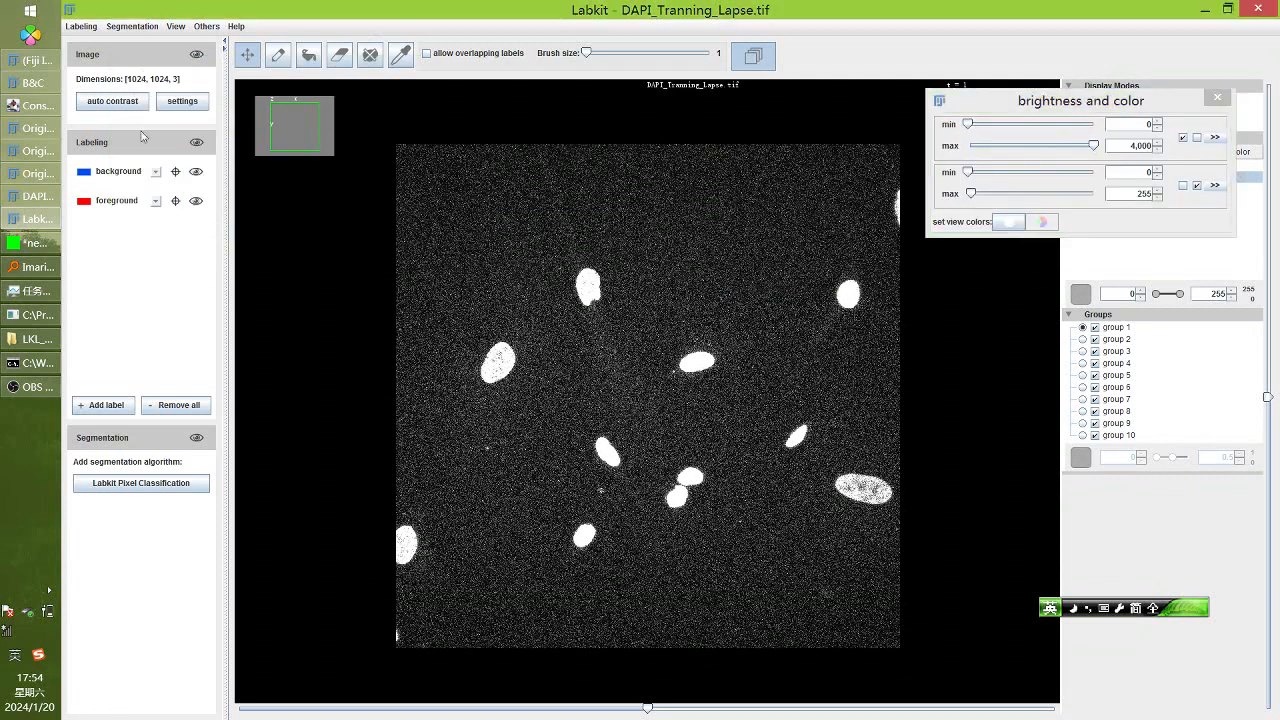
click(118, 178)
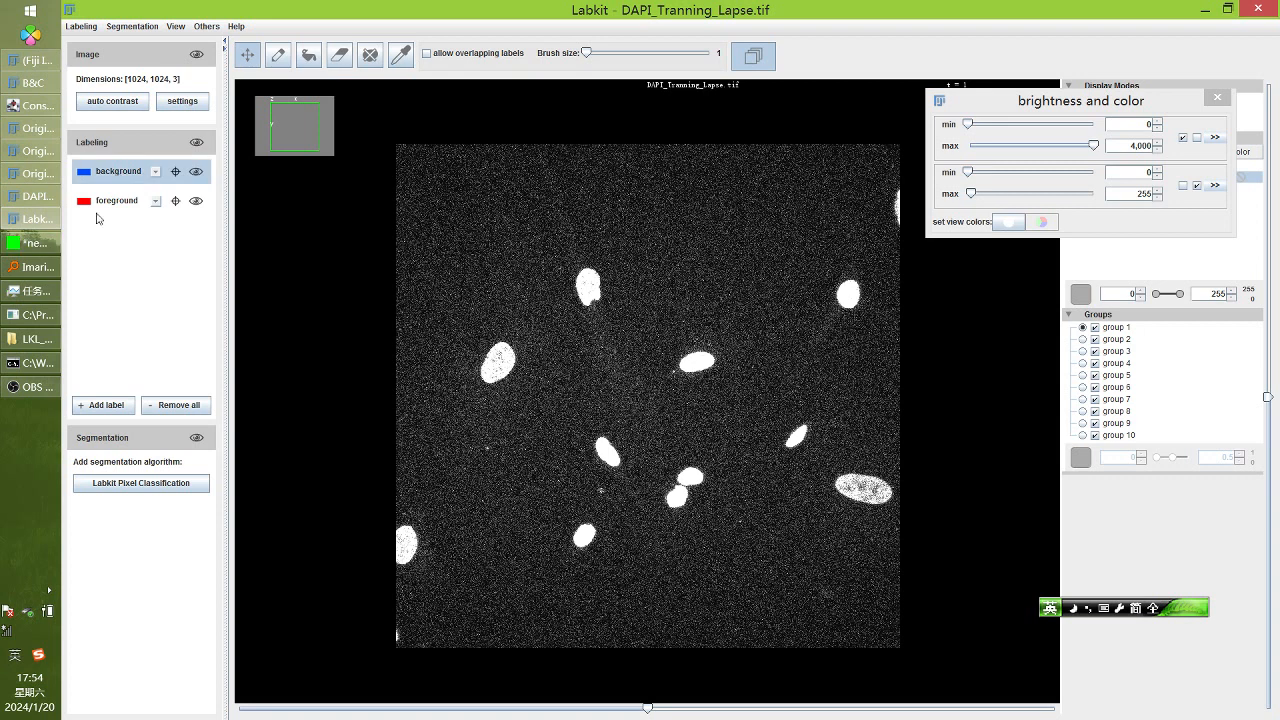
click(104, 205)
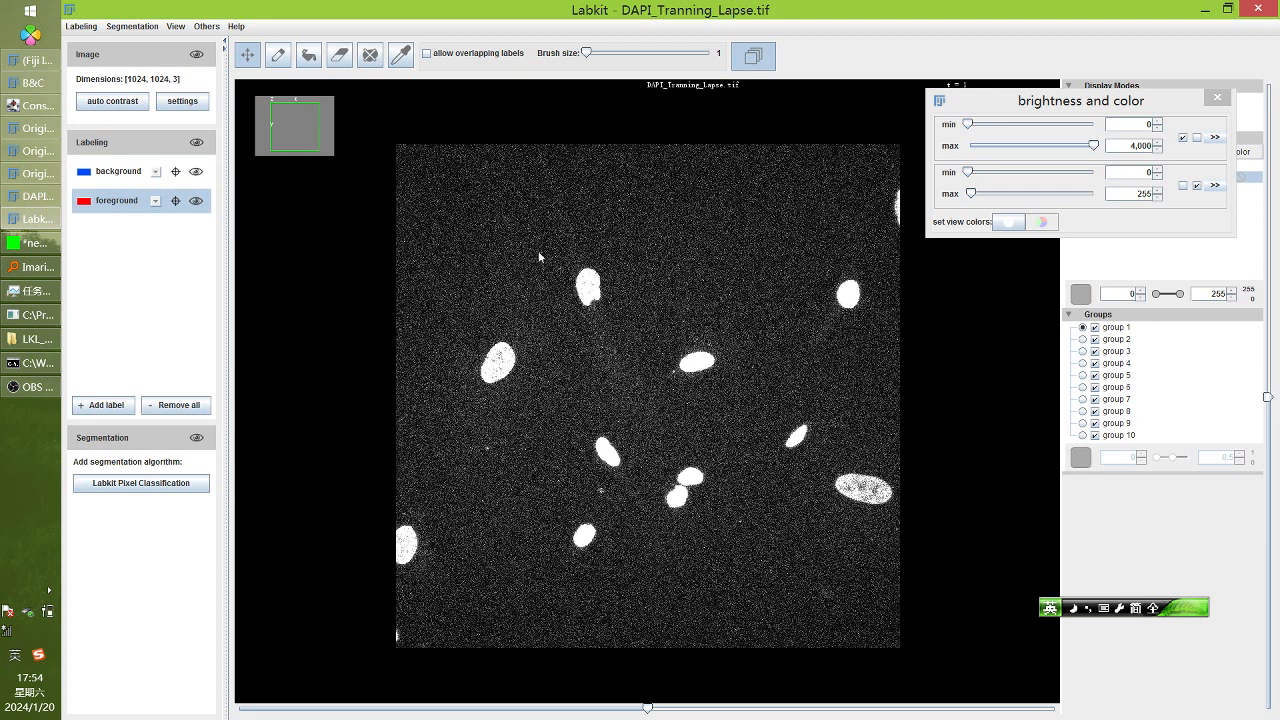
Draw two background strokes in the dark area beside the upper nucleus, increasing the brush size to 3 for the second one
drag(989, 111, 953, 188)
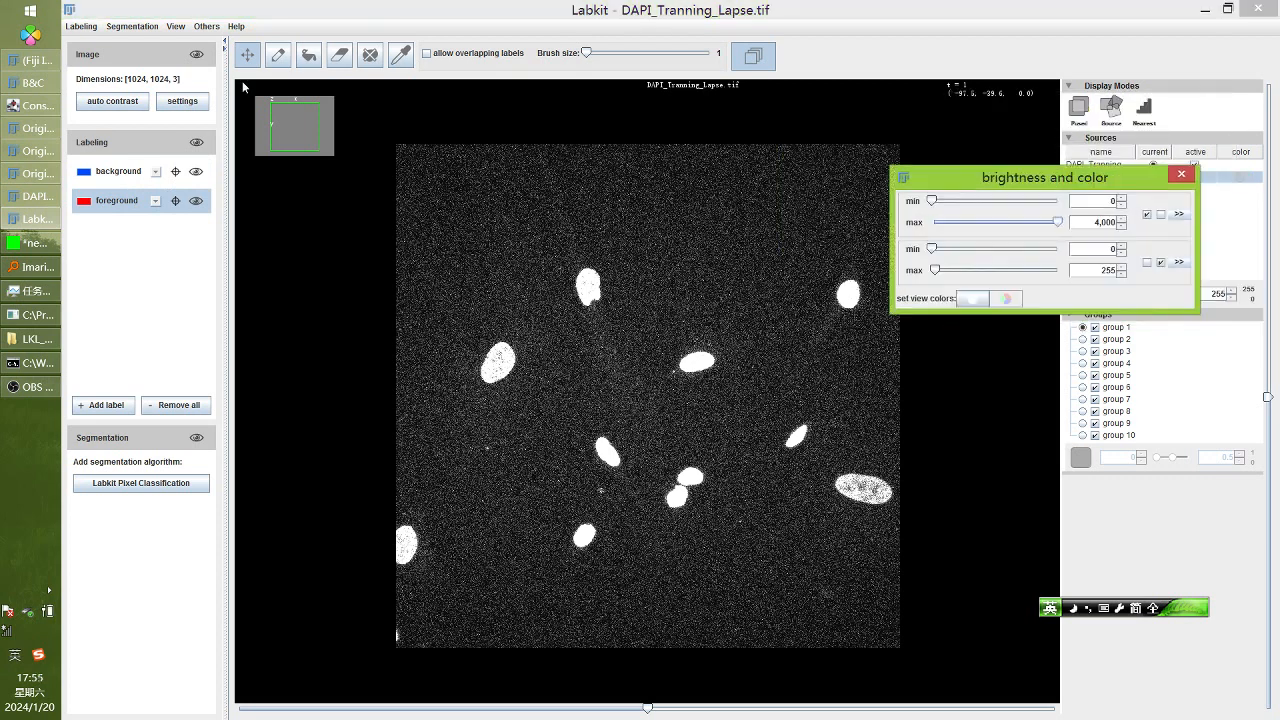
click(626, 253)
scroll(634, 319, up, 5)
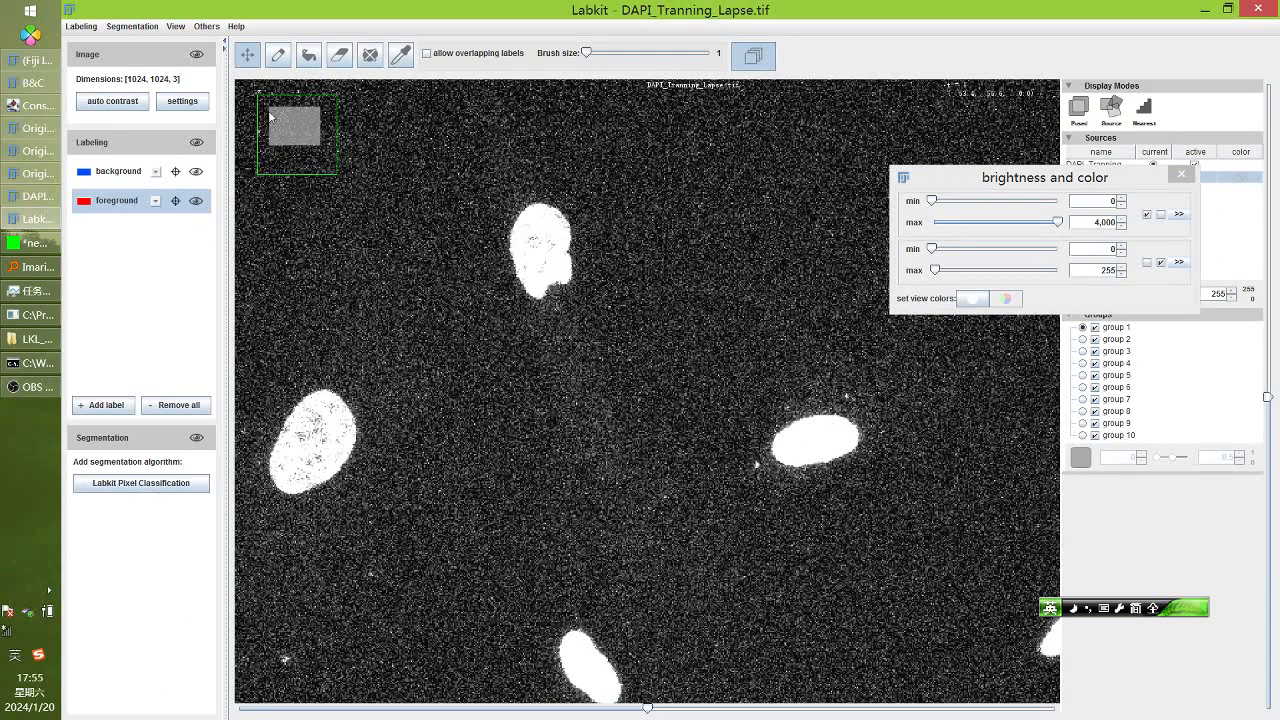
click(278, 58)
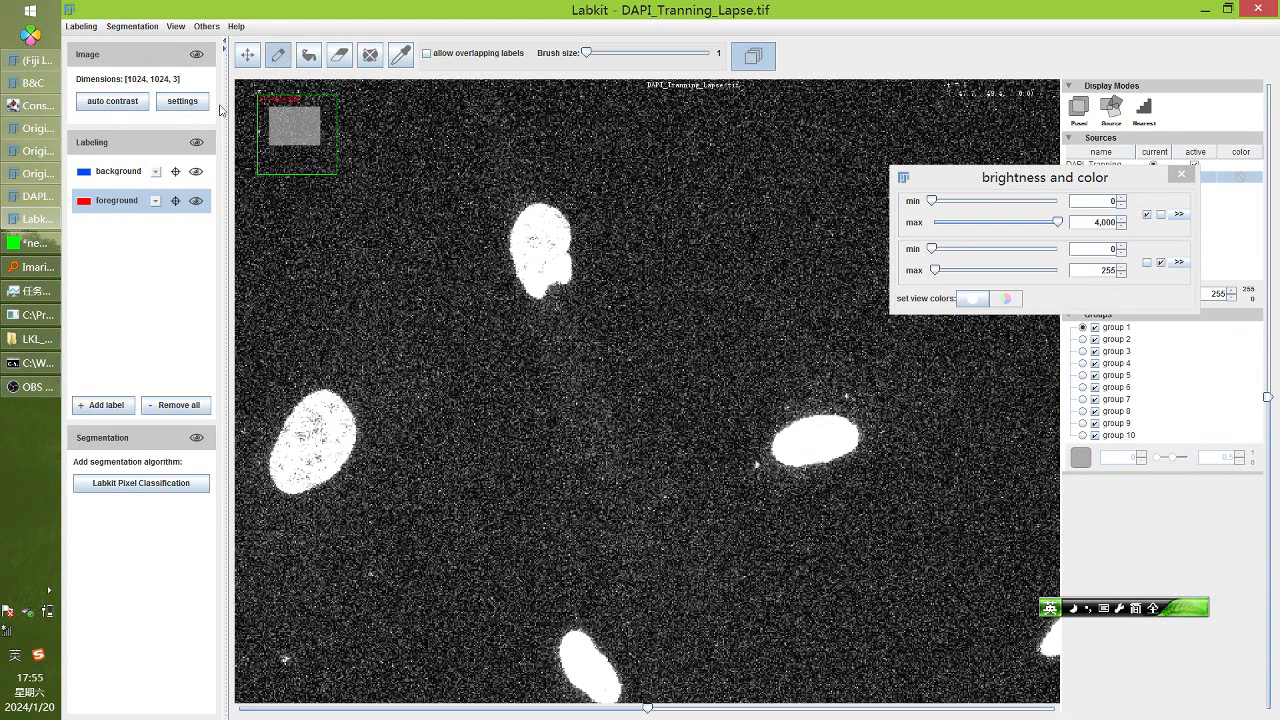
click(121, 173)
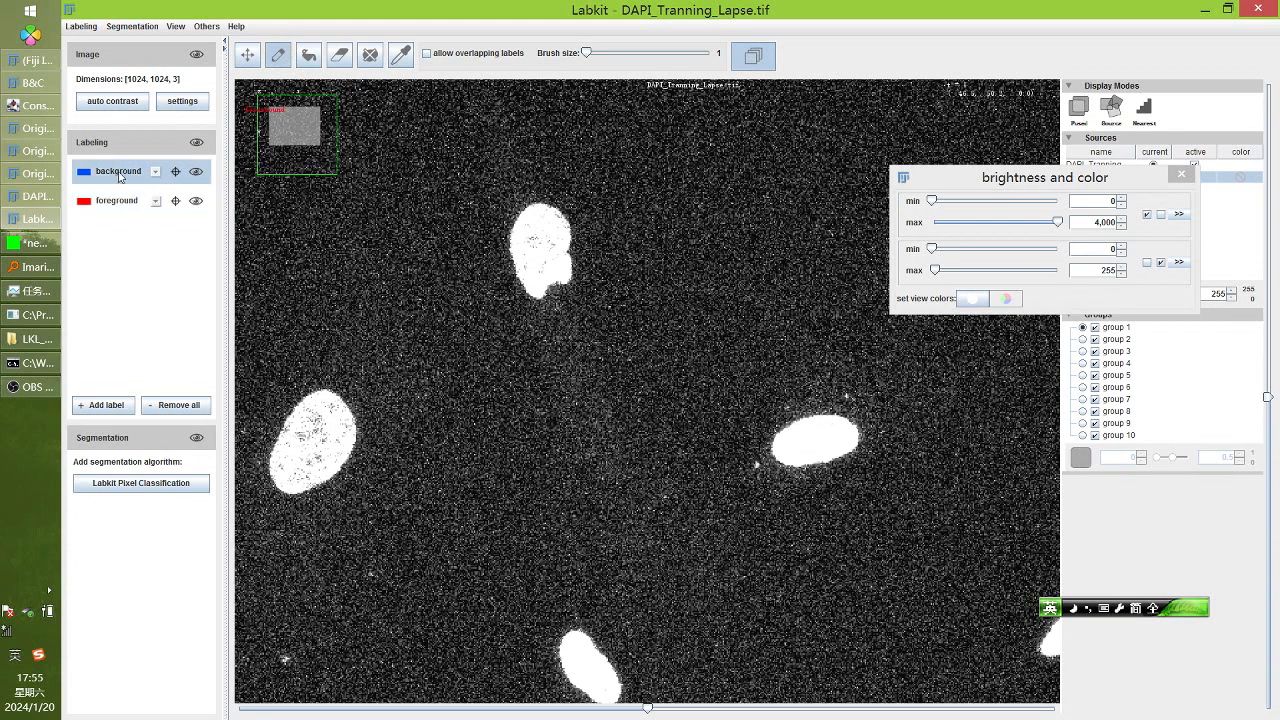
drag(442, 183, 417, 276)
drag(590, 55, 596, 57)
drag(512, 128, 457, 213)
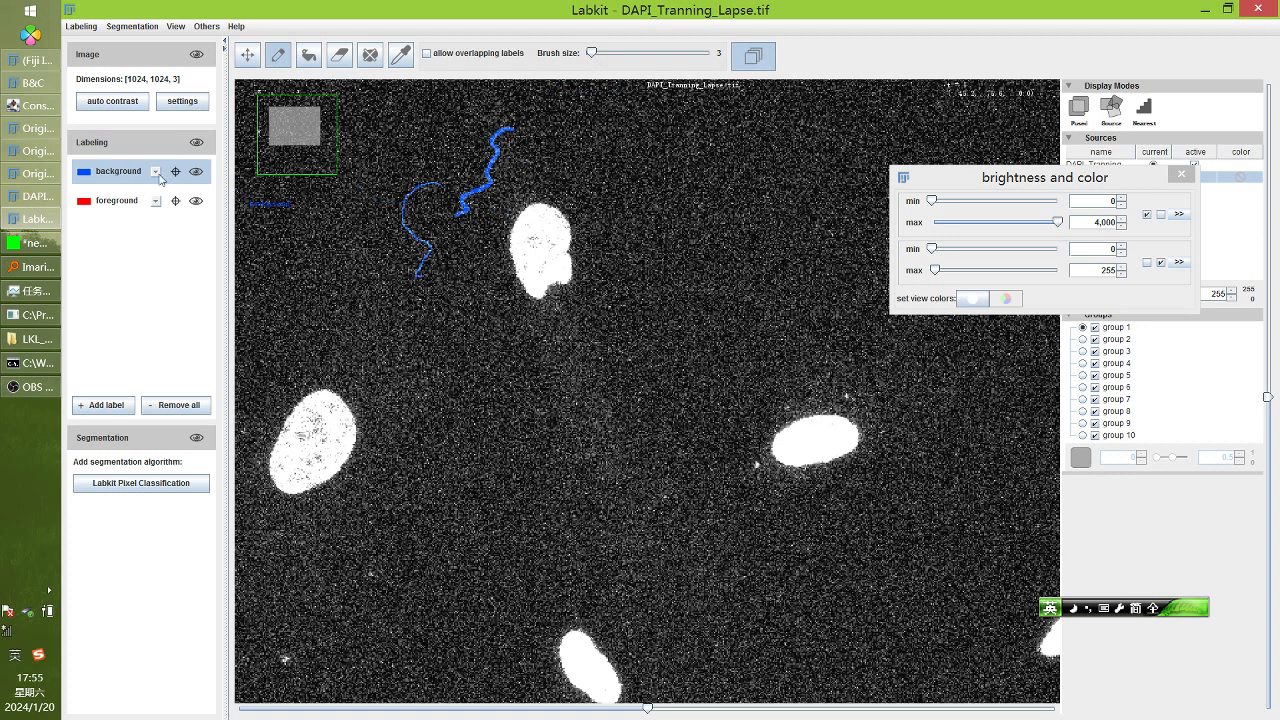
Make the foreground label active and draw foreground strokes inside the three nearby nuclei
click(118, 201)
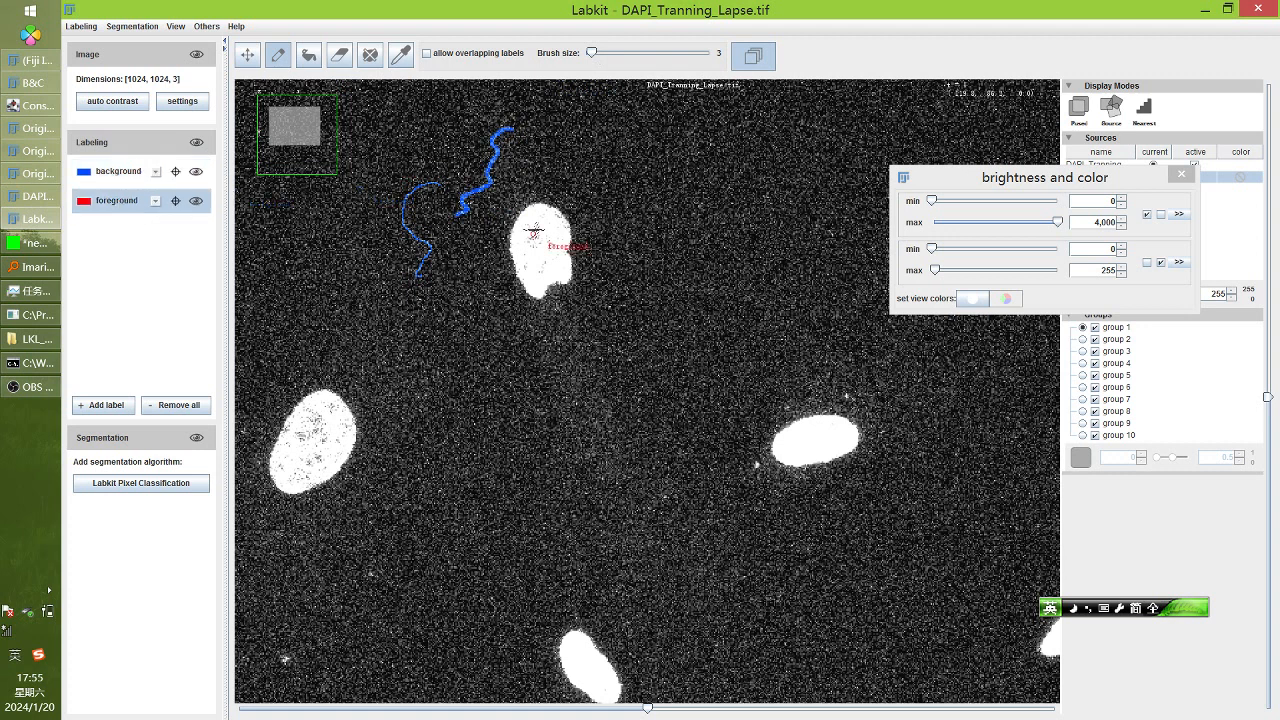
Set the upper limit of the DAPI image's brightness range and its display maximum to 10,000, and move the dialog off the image
click(1066, 222)
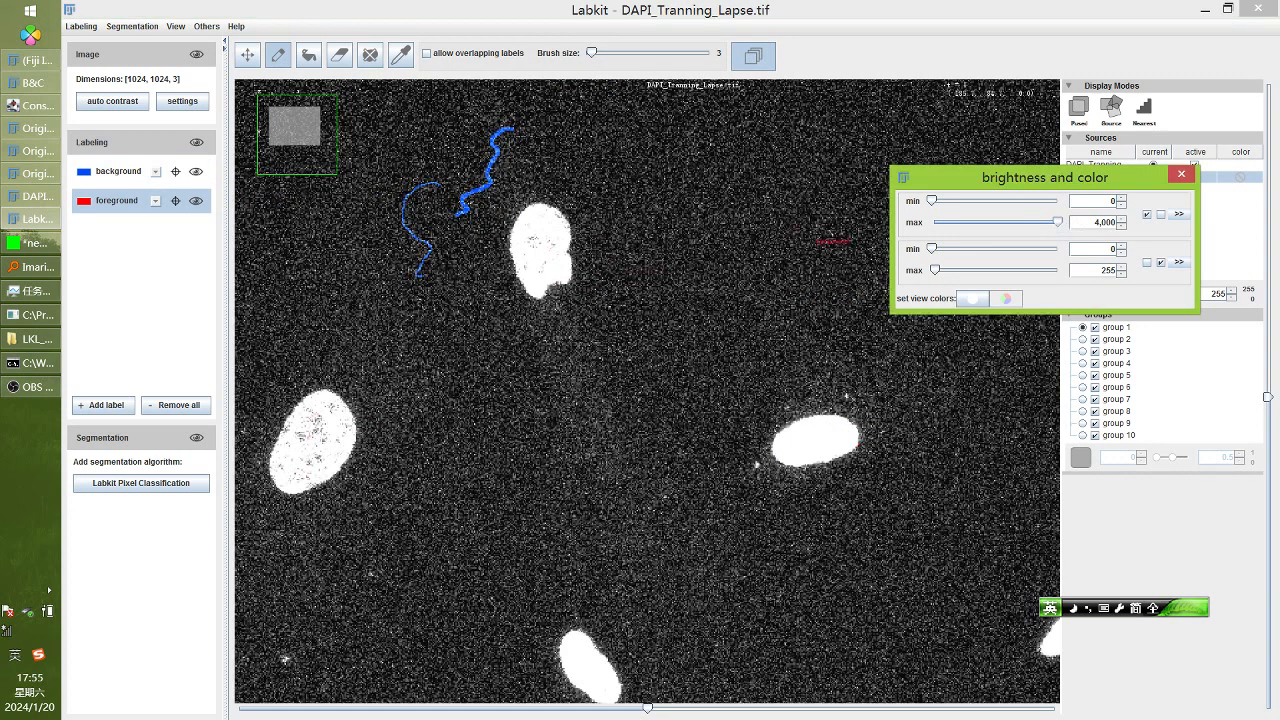
drag(1052, 178, 785, 157)
click(911, 195)
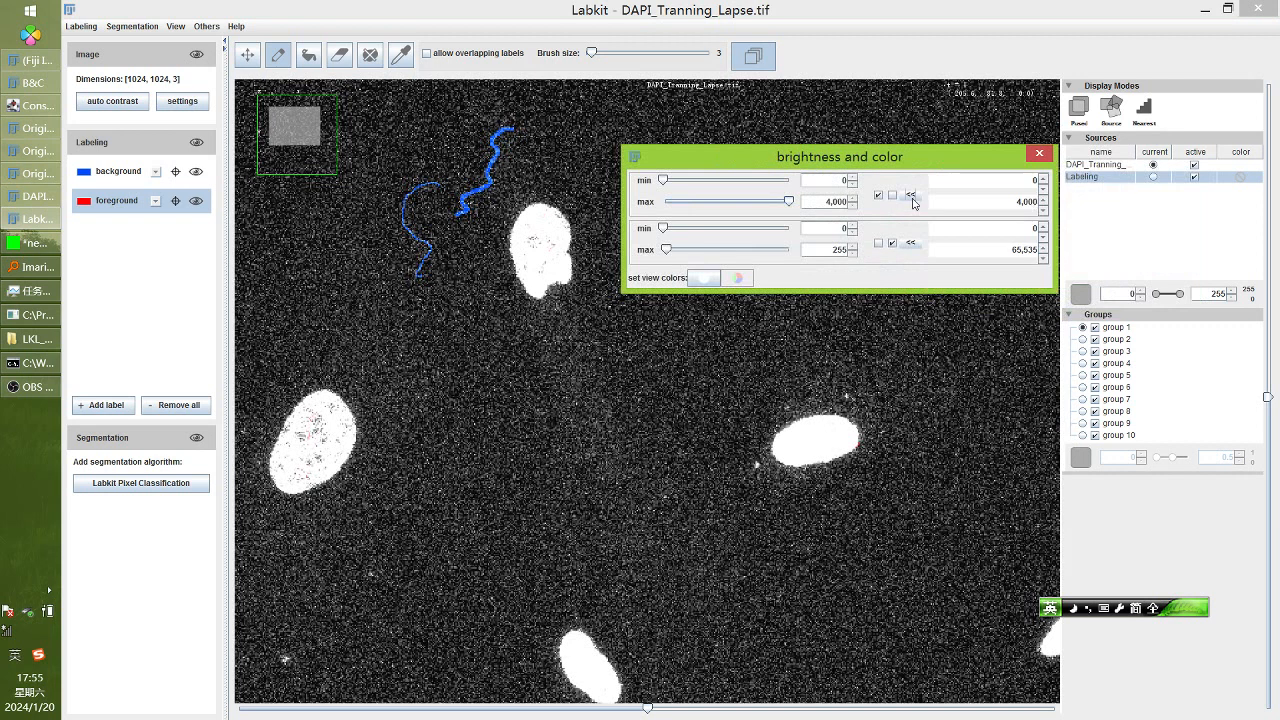
double_click(1021, 203)
text(10,000)
click(910, 194)
drag(715, 201, 830, 208)
drag(689, 163, 991, 46)
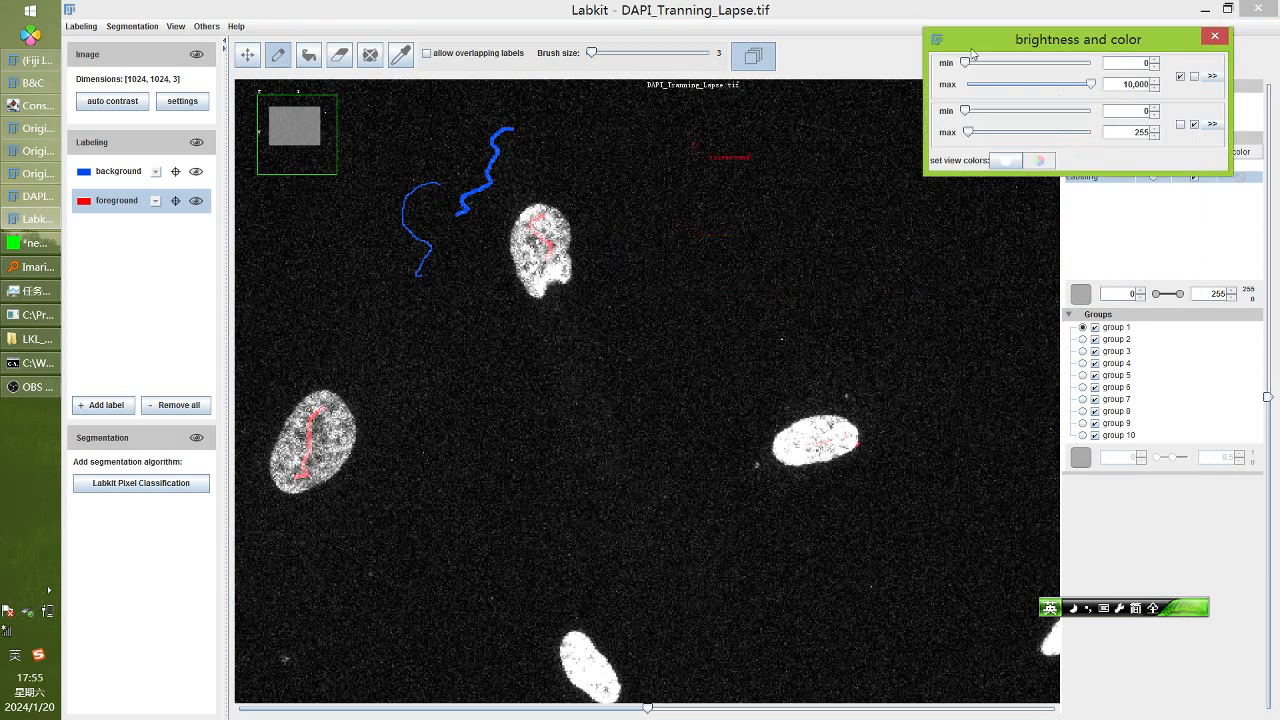
Add more foreground strokes over the textured interior of the notched upper nucleus
scroll(545, 200, up, 3)
scroll(545, 246, up, 2)
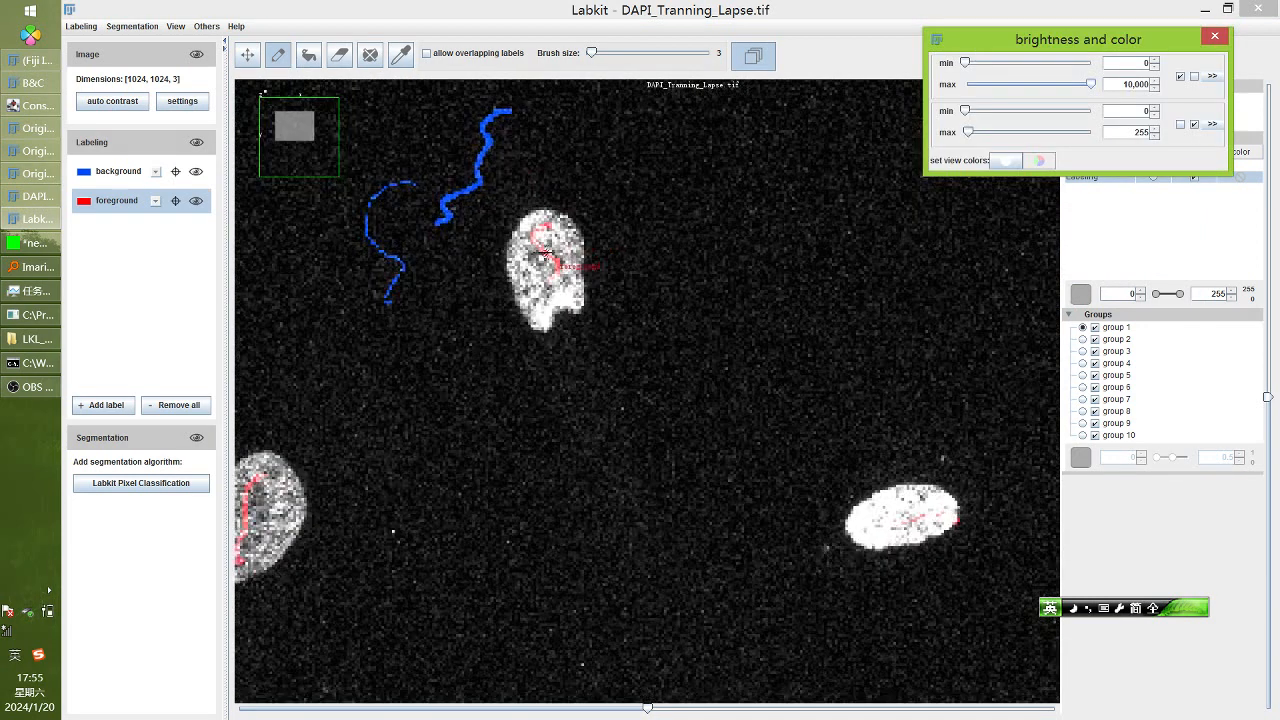
drag(522, 262, 533, 288)
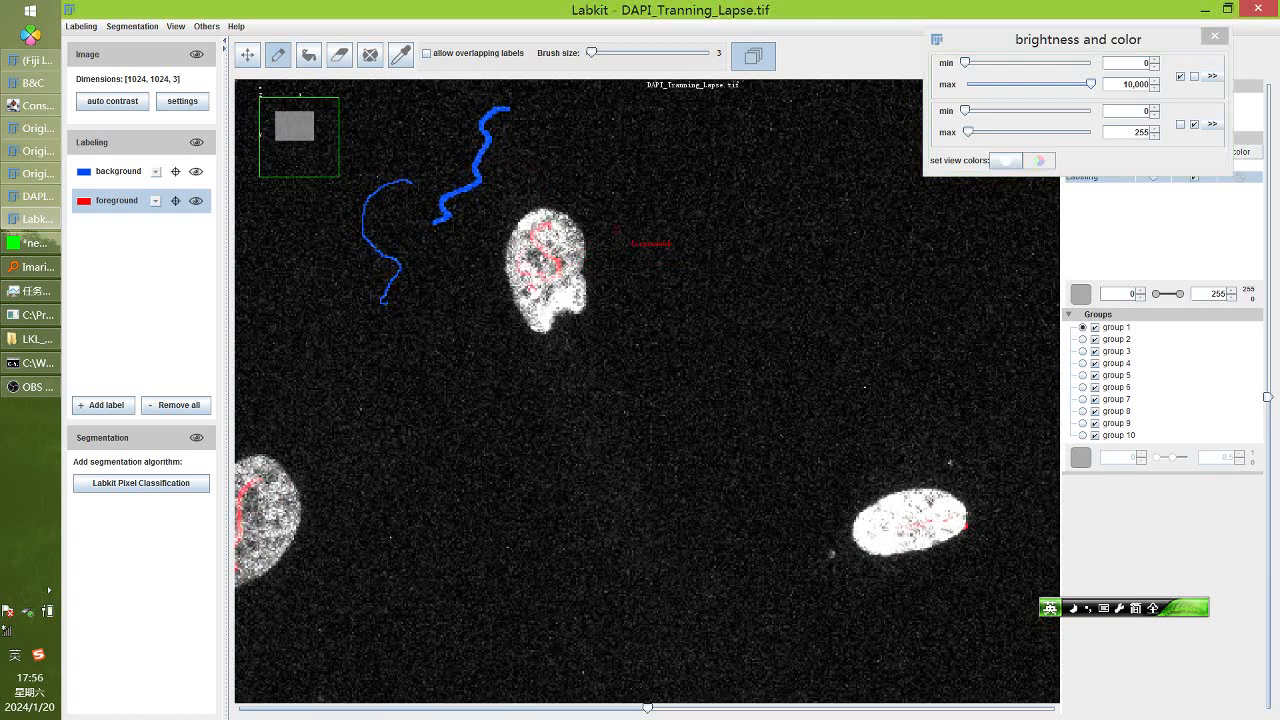
mouse_move(633, 220)
mouse_down()
mouse_move(611, 244)
mouse_move(667, 236)
mouse_move(661, 253)
mouse_move(625, 250)
mouse_move(678, 227)
mouse_up()
scroll(597, 252, up, 1)
scroll(597, 252, up, 8)
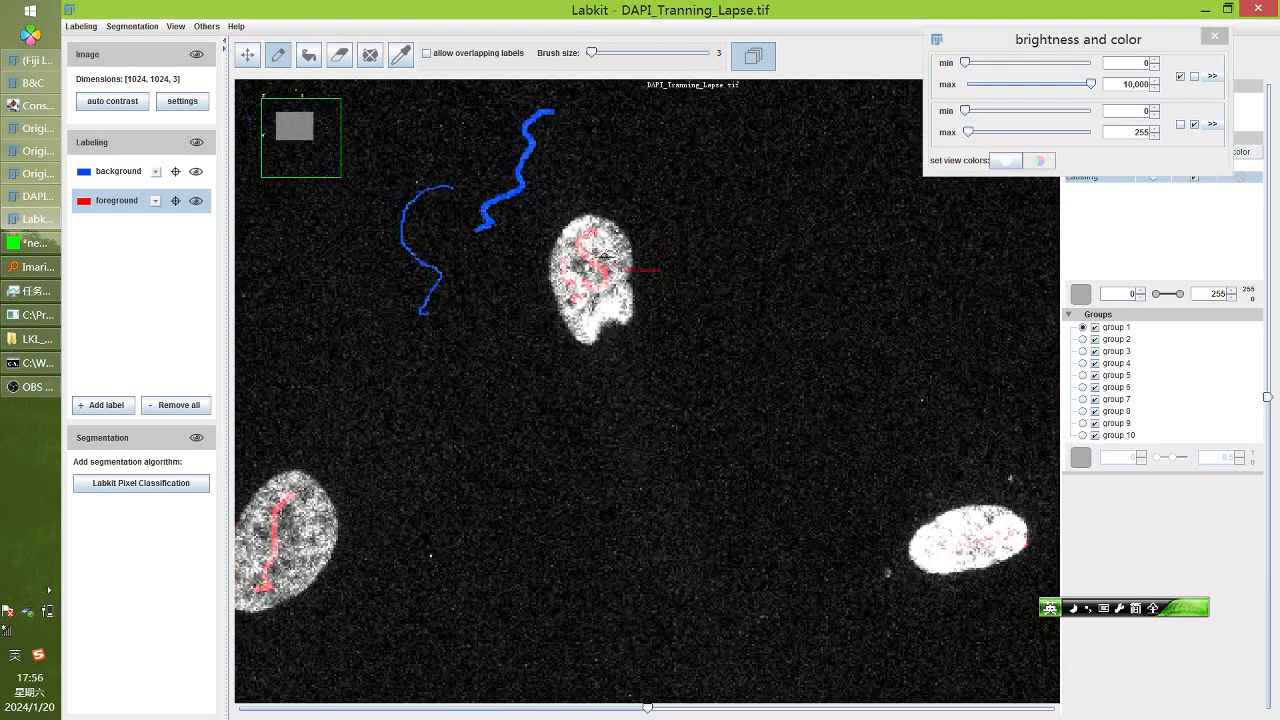
scroll(601, 256, down, 10)
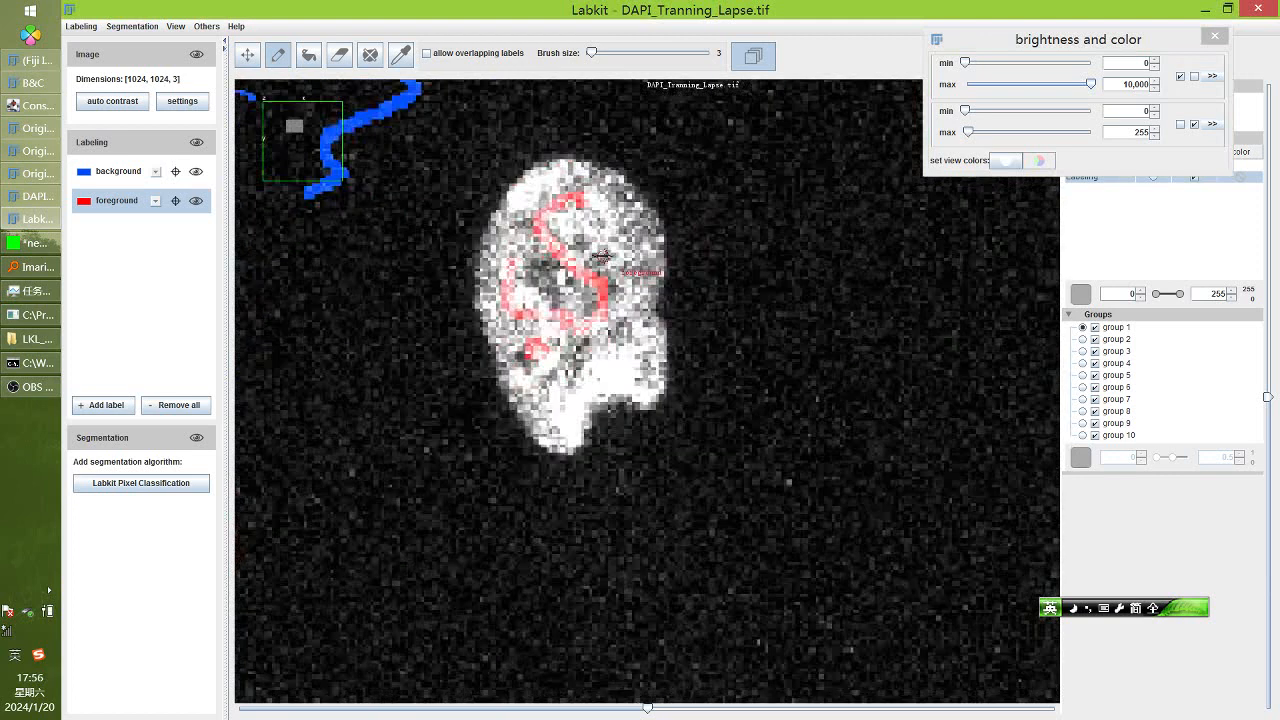
scroll(546, 182, up, 4)
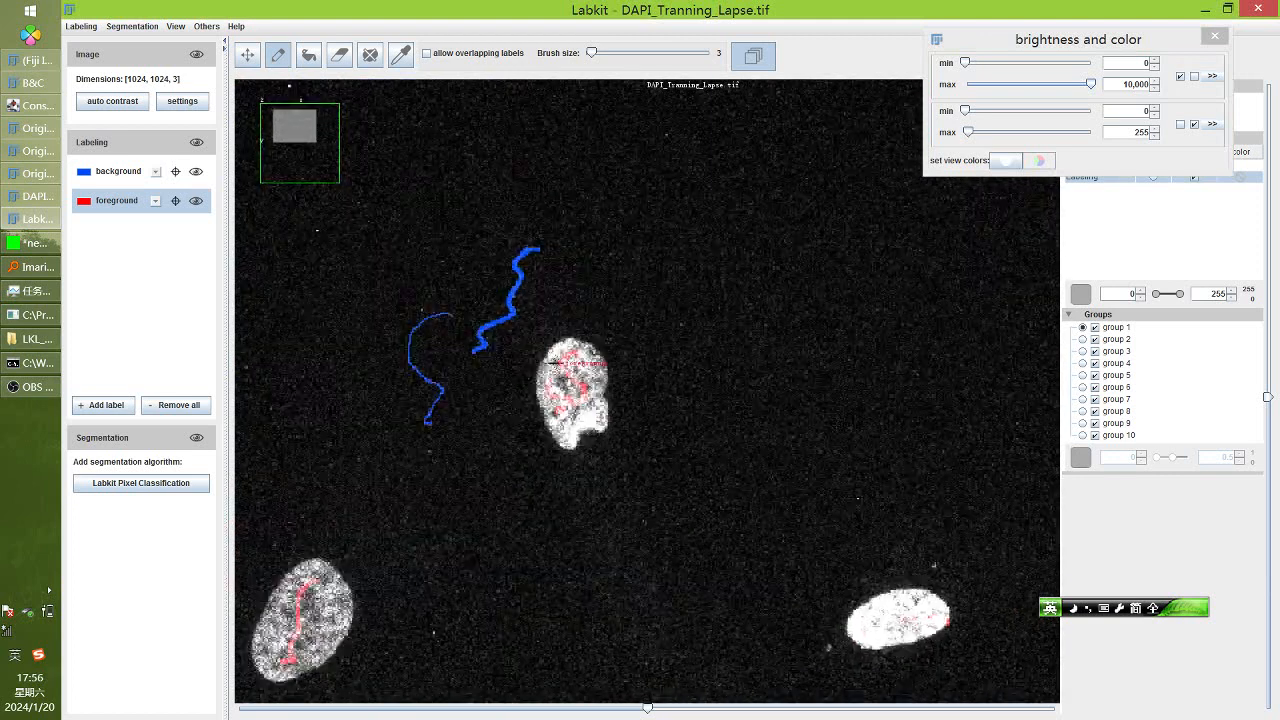
scroll(565, 322, up, 4)
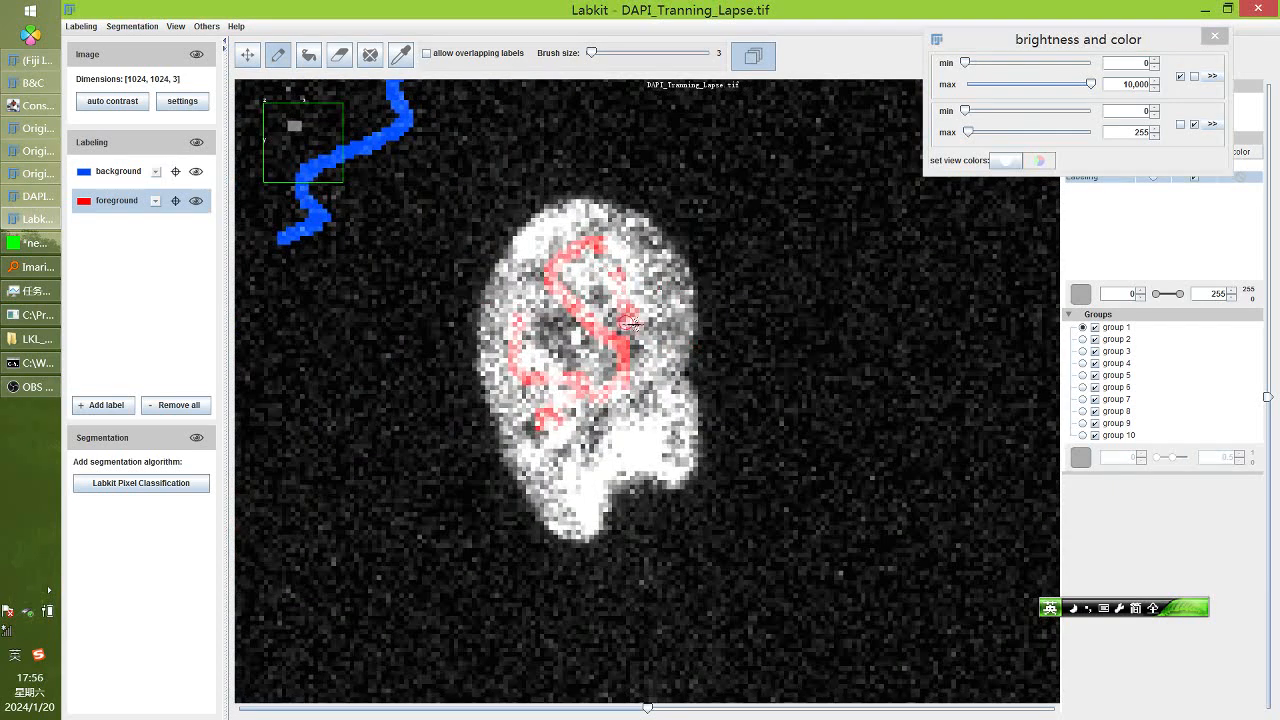
Erase the stray foreground mark at the edge of the bright oval nucleus and return to the drawing tool
scroll(604, 272, down, 5)
drag(845, 455, 803, 431)
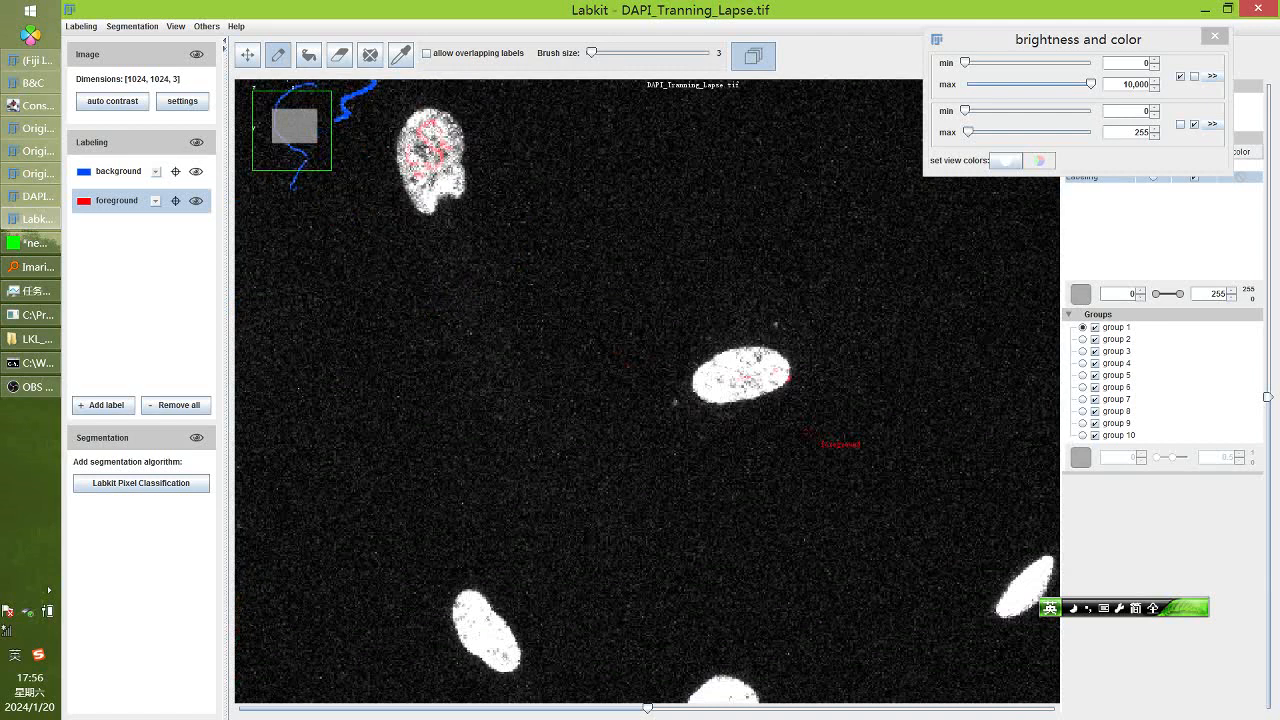
scroll(808, 402, up, 3)
scroll(805, 400, up, 6)
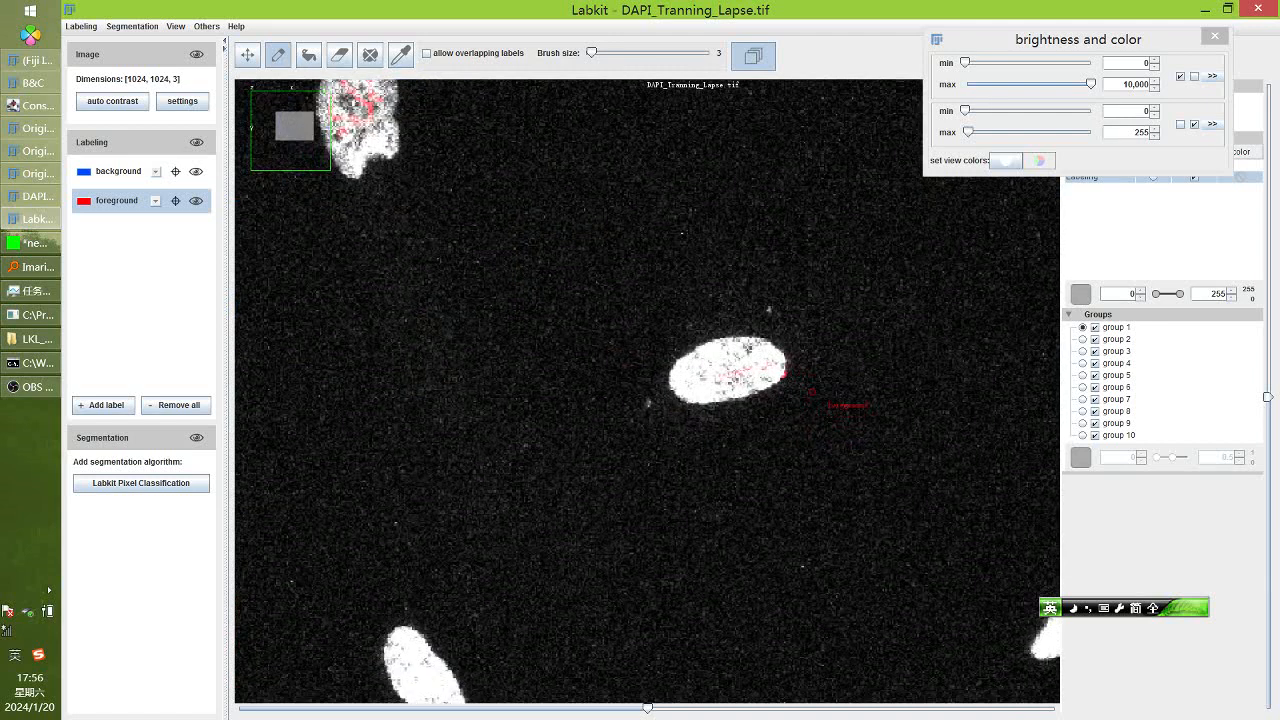
scroll(768, 370, up, 4)
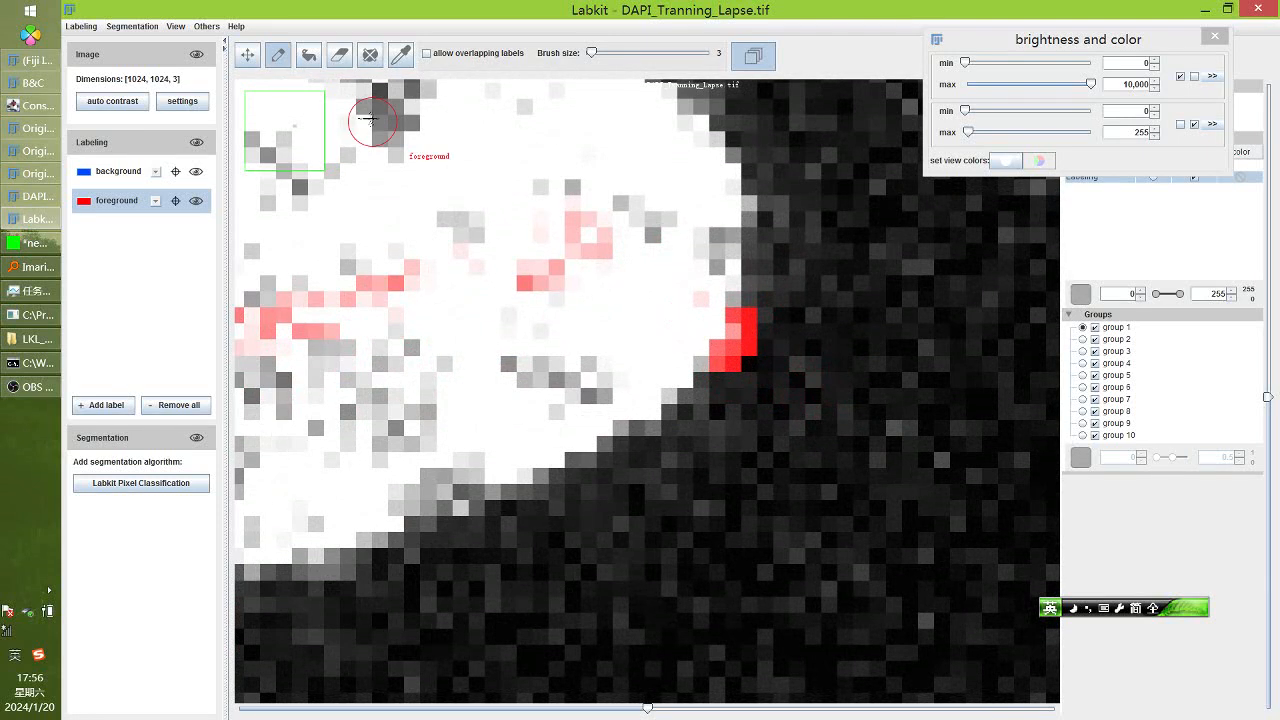
click(339, 55)
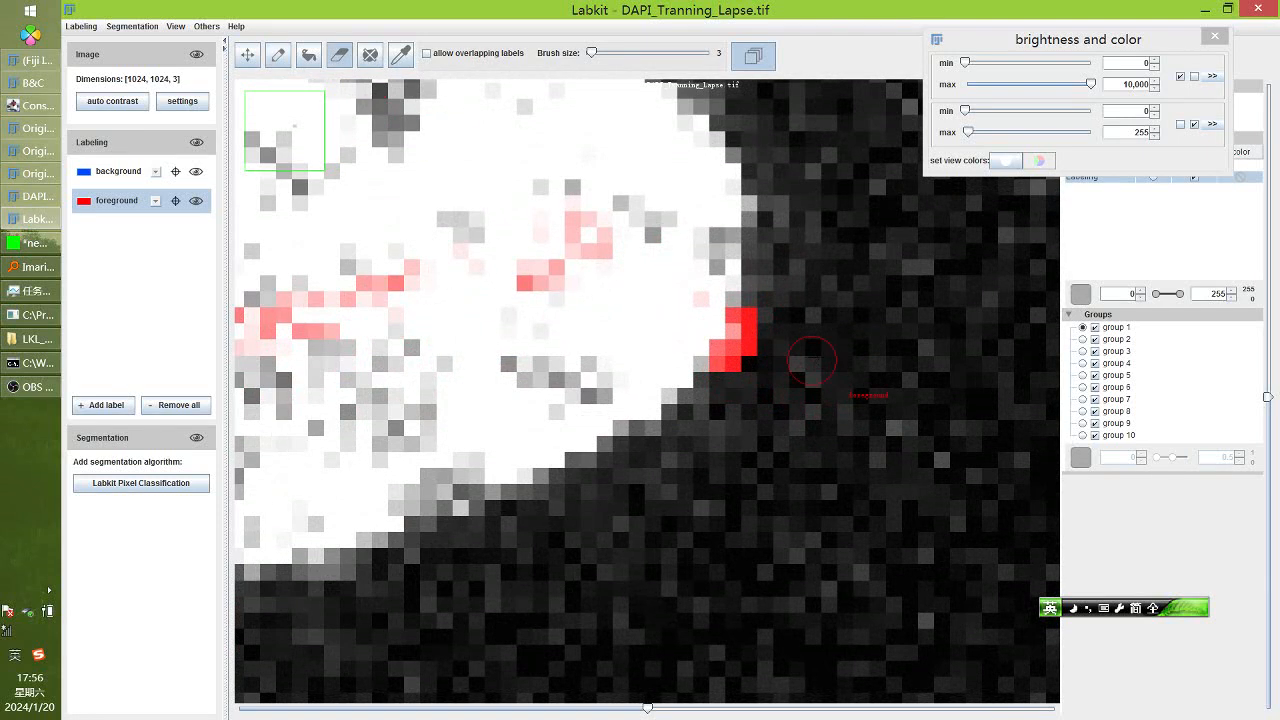
drag(728, 330, 732, 358)
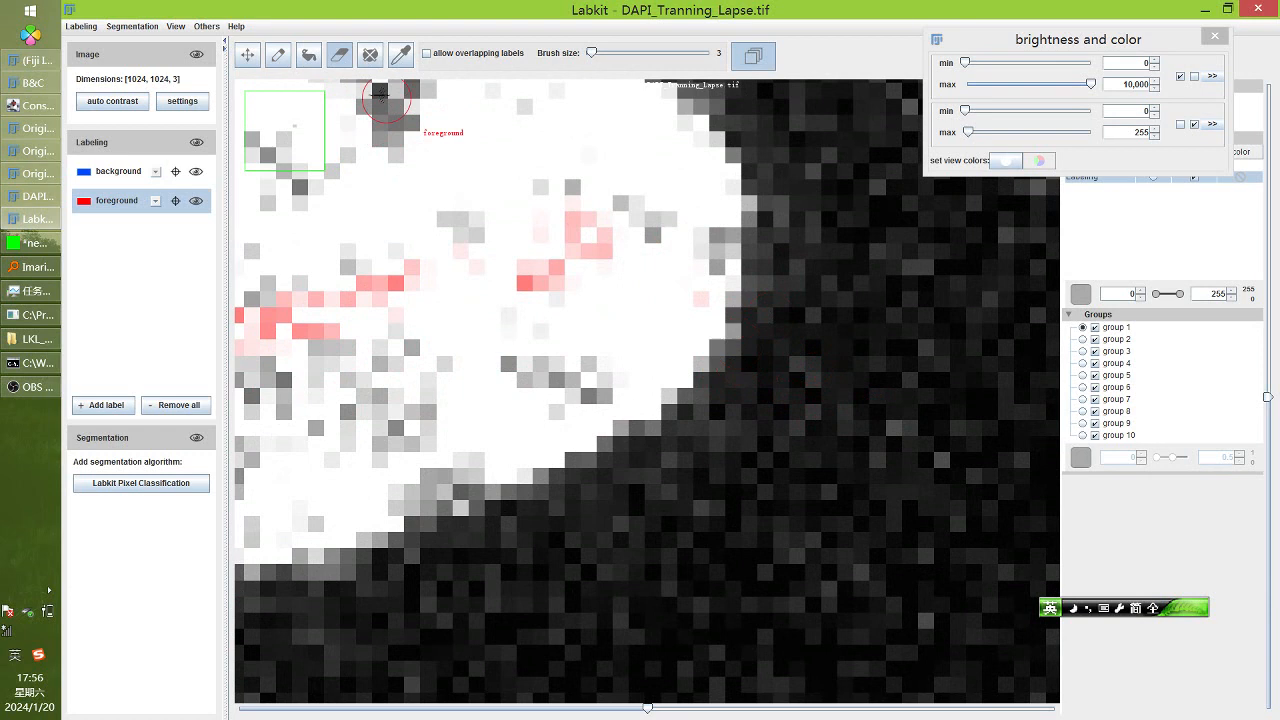
click(278, 55)
Add a Labkit Pixel Classification classifier for the labeled DAPI image
scroll(705, 413, down, 3)
scroll(705, 413, down, 10)
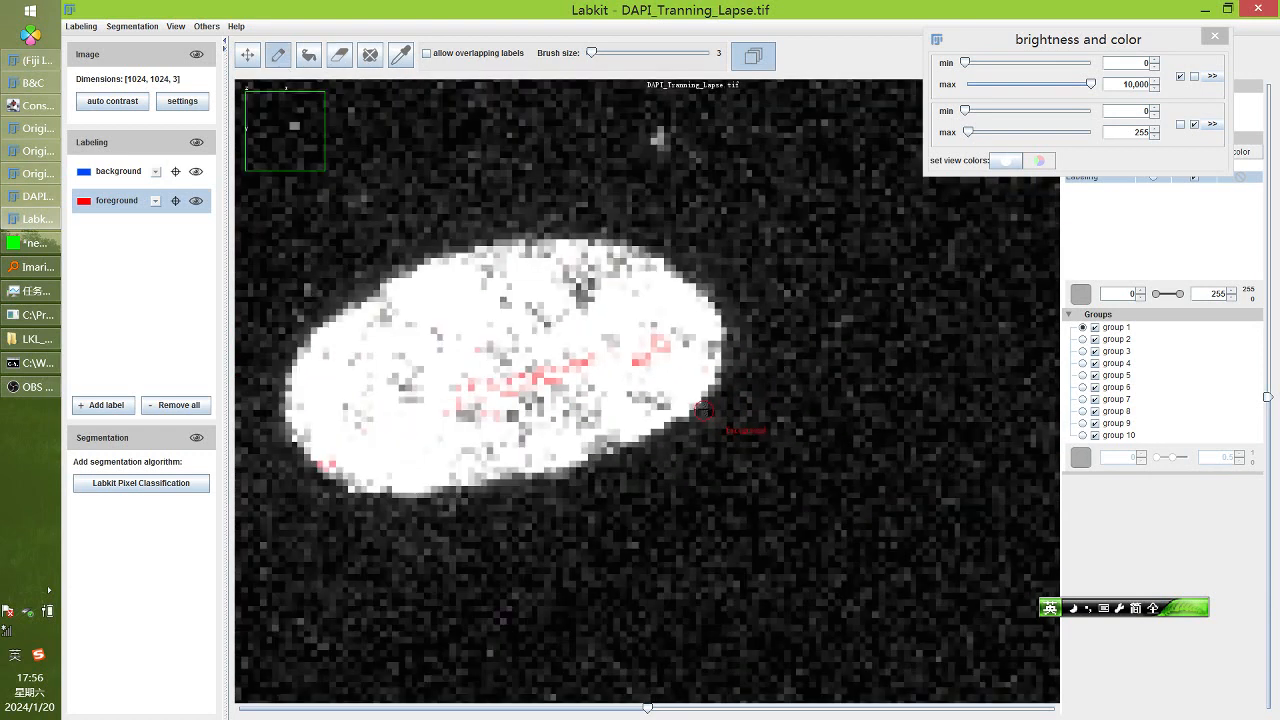
scroll(502, 324, down, 2)
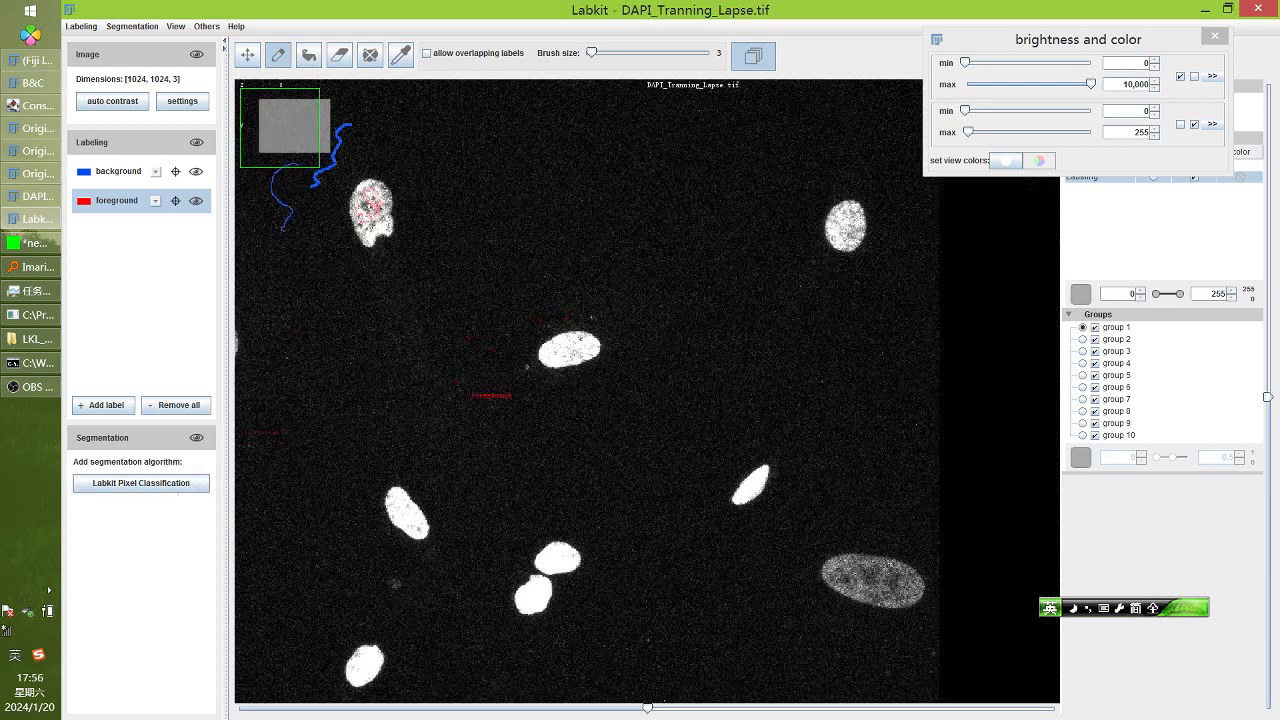
scroll(488, 394, down, 1)
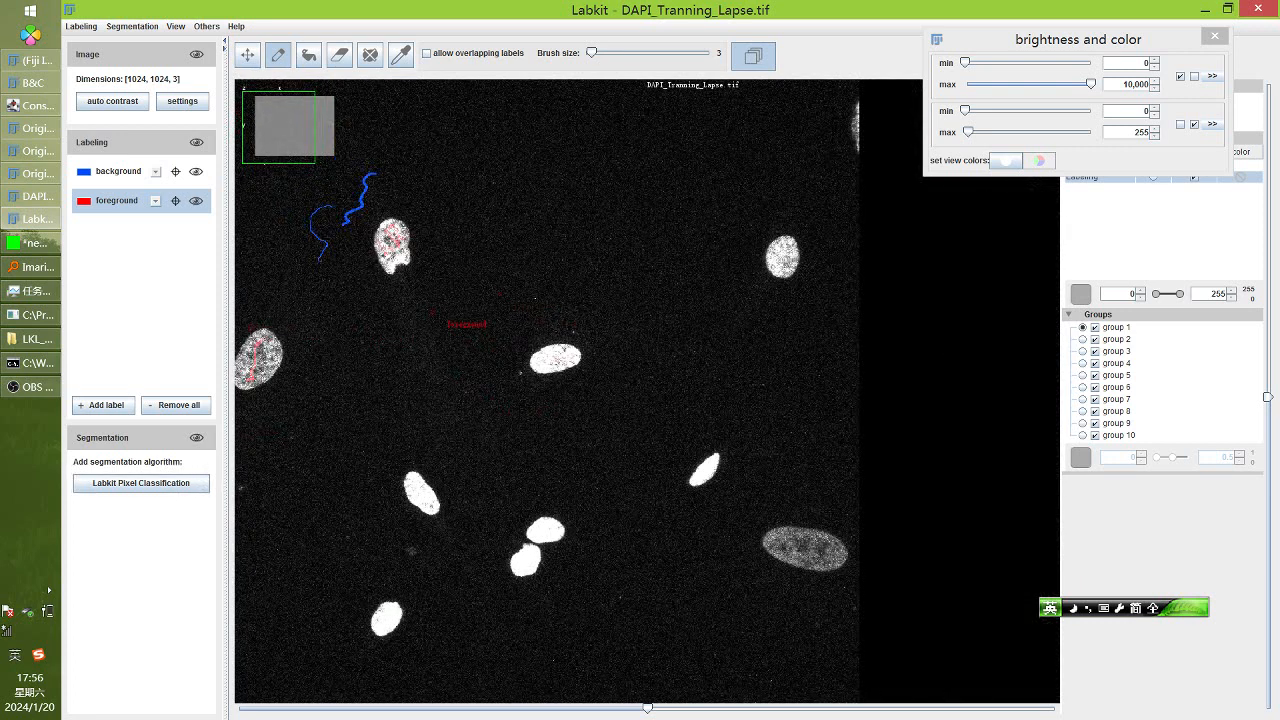
click(174, 486)
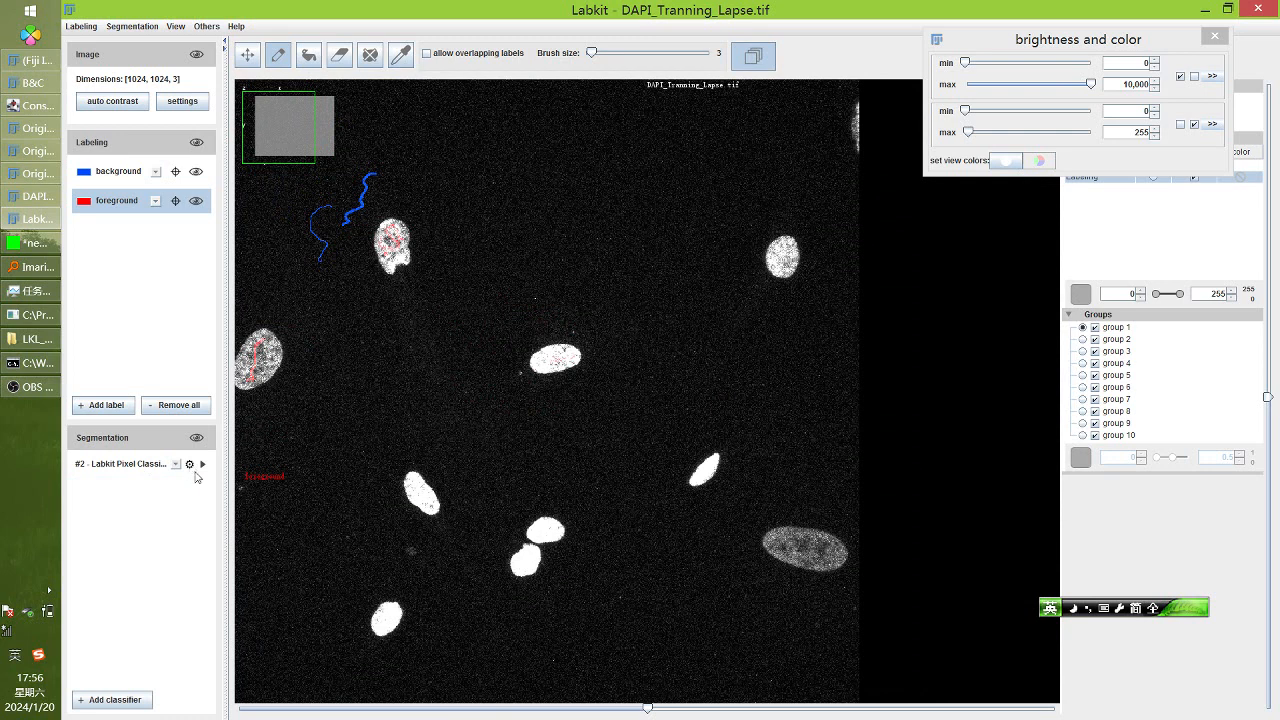
Open the pixel classifier's settings, choose 2D dimensions with GPU acceleration off, and accept them
click(189, 464)
drag(248, 20, 333, 198)
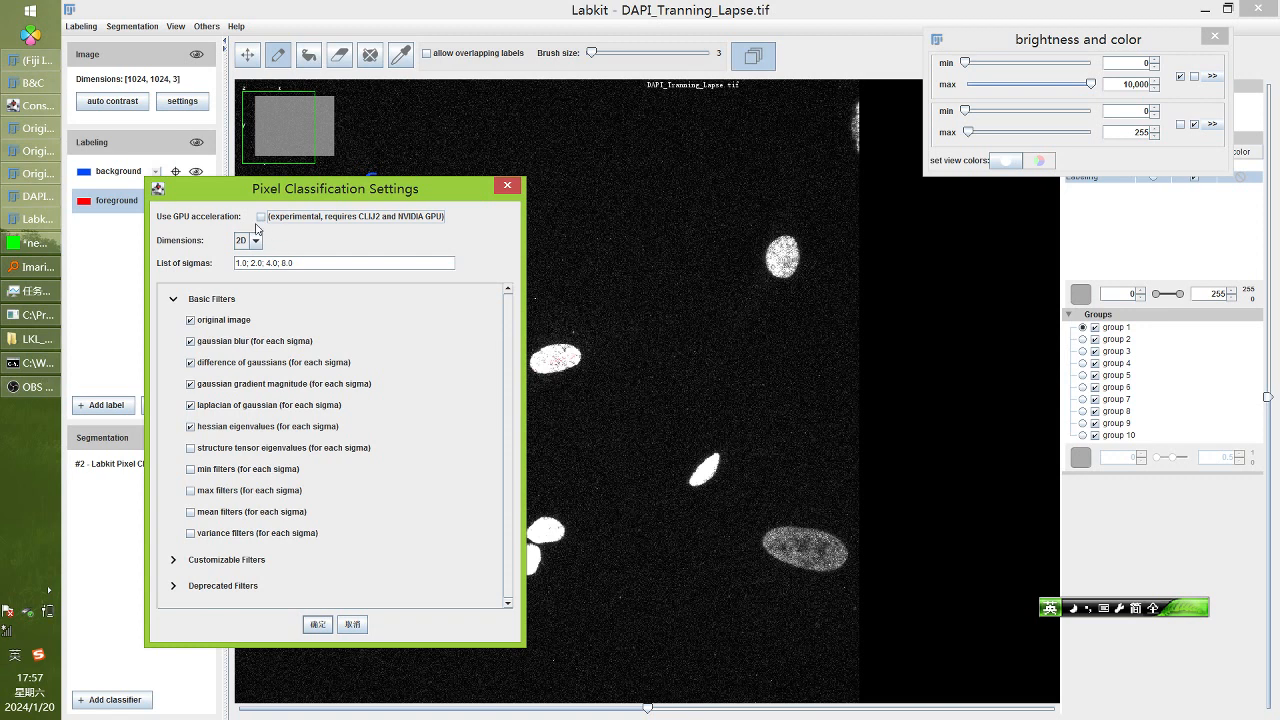
click(257, 242)
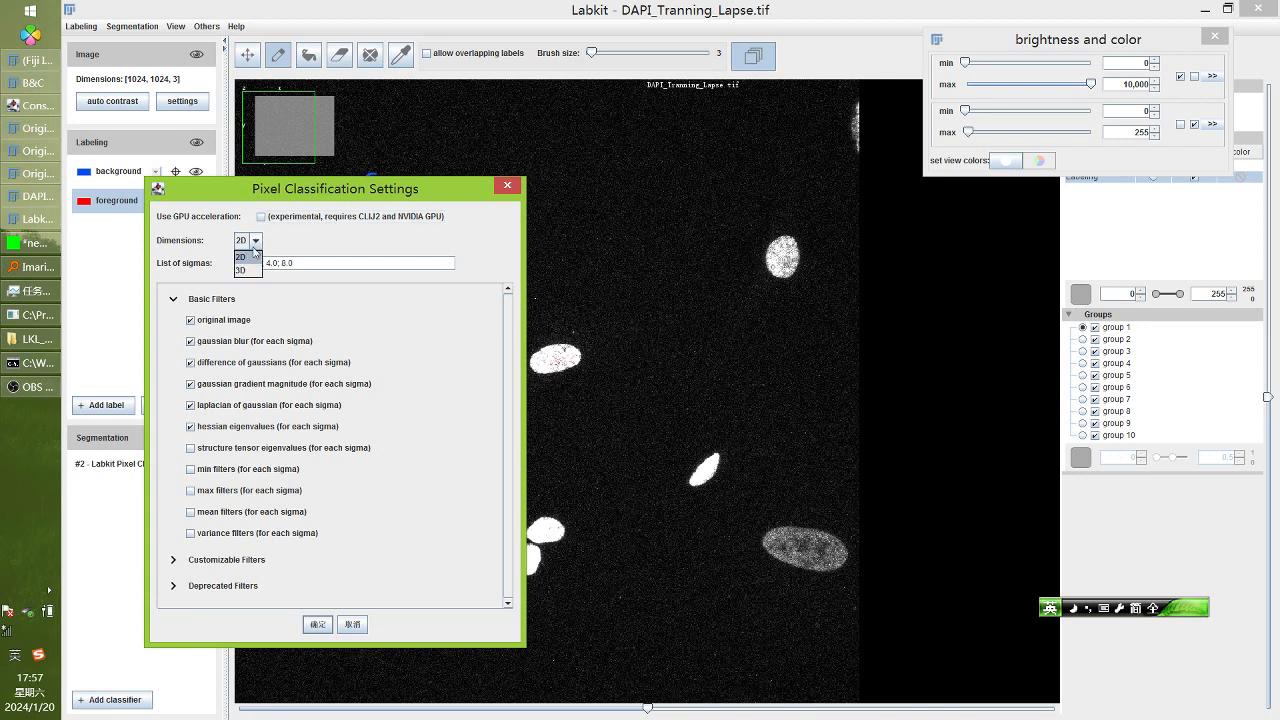
click(254, 251)
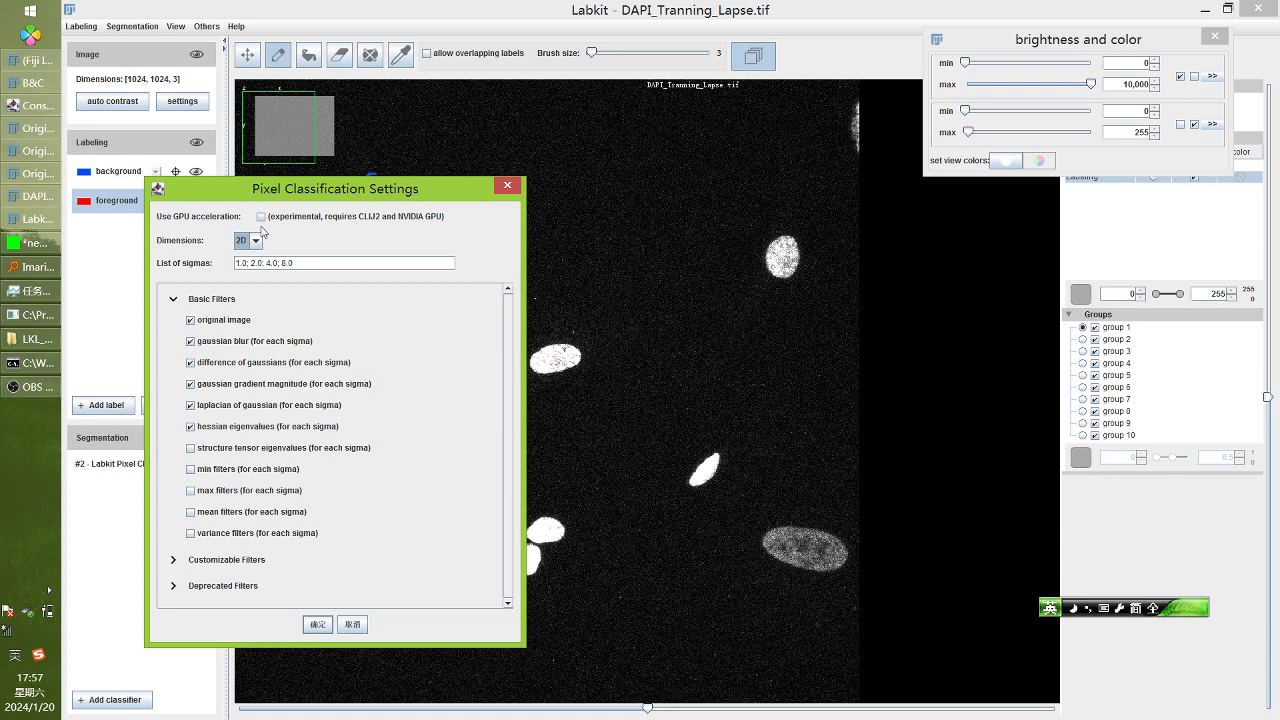
click(317, 625)
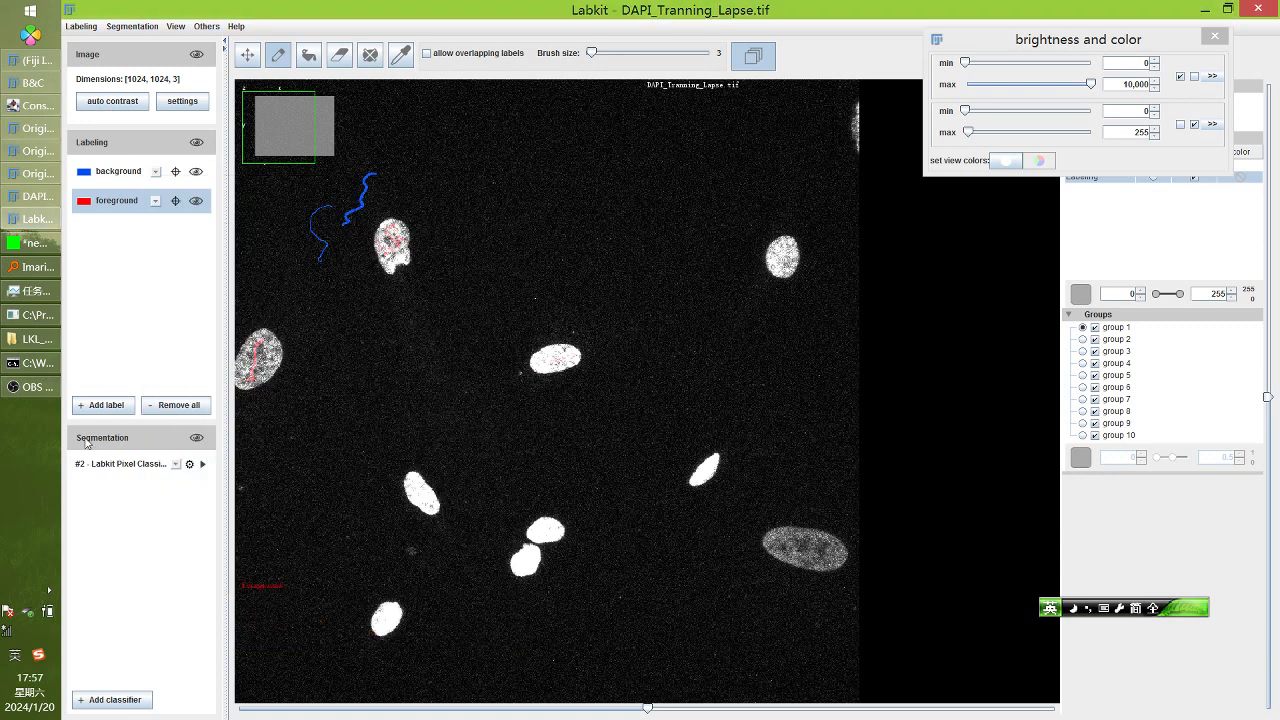
Train the pixel classifier on the drawn labels and bring the segmented nuclei into view
click(204, 465)
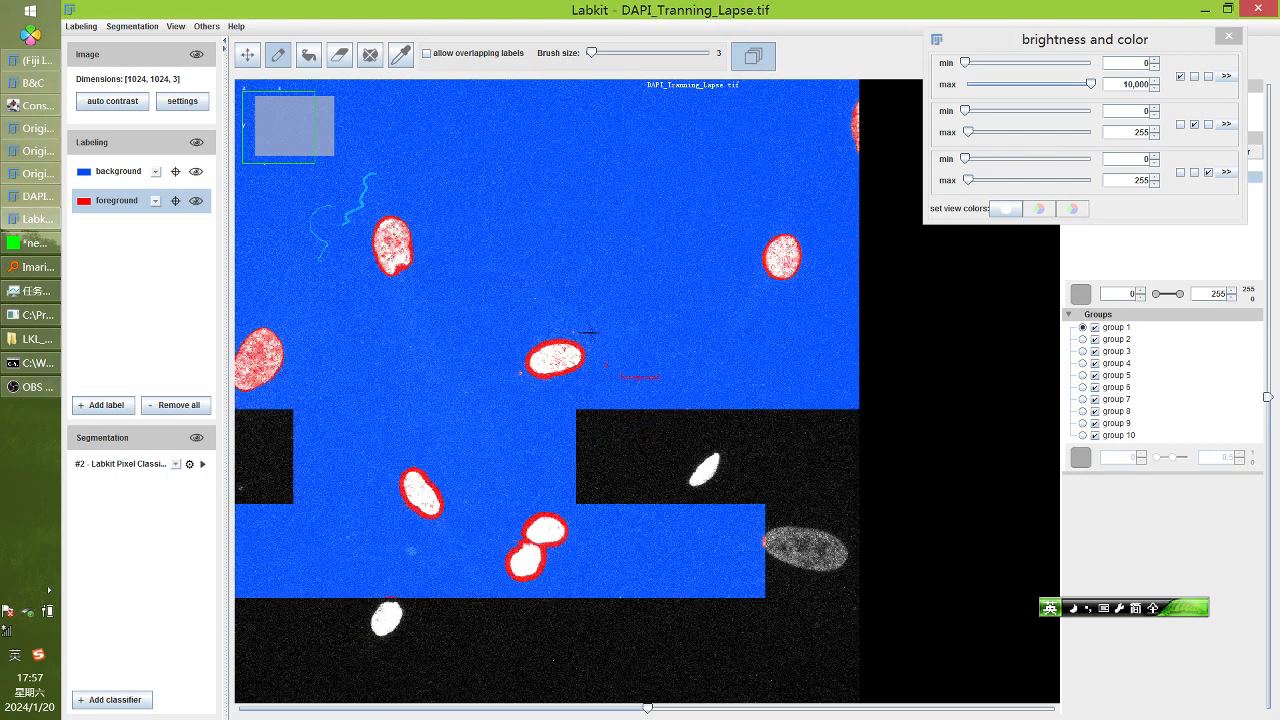
drag(506, 352, 594, 350)
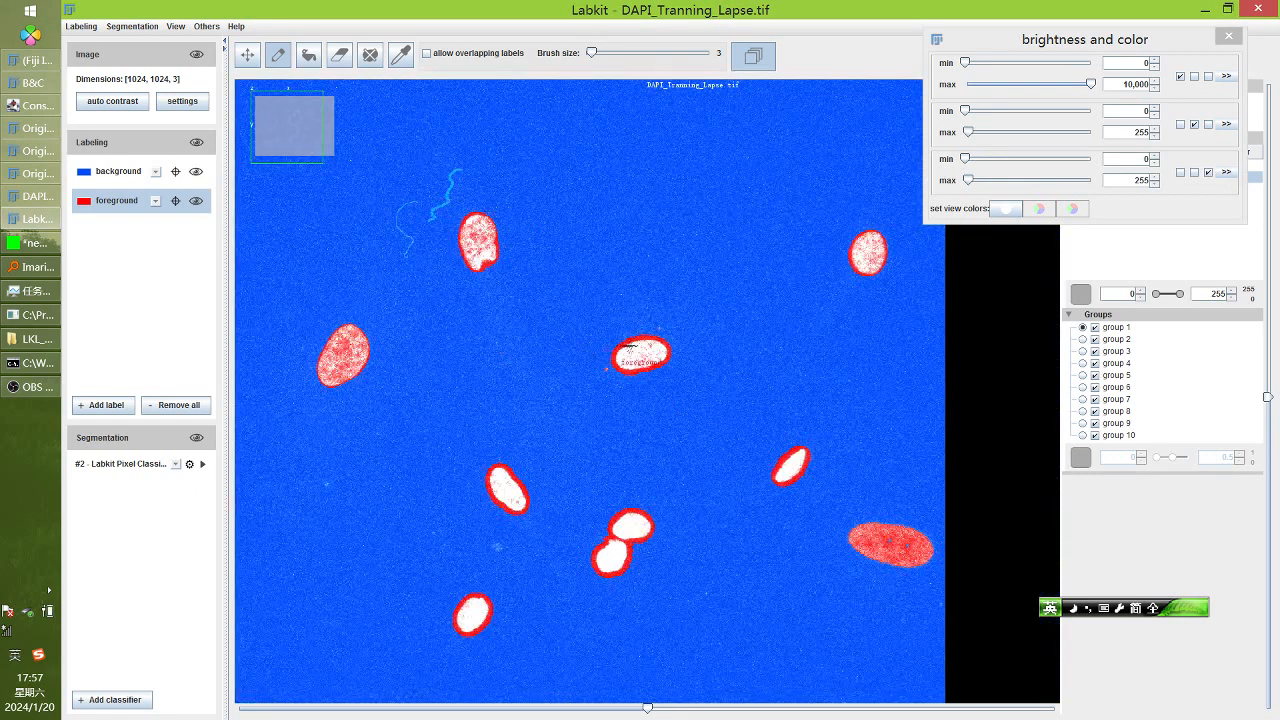
Move the brightness and color dialog off the source list and hide the DAPI image and Labeling sources
drag(1136, 44, 1202, 392)
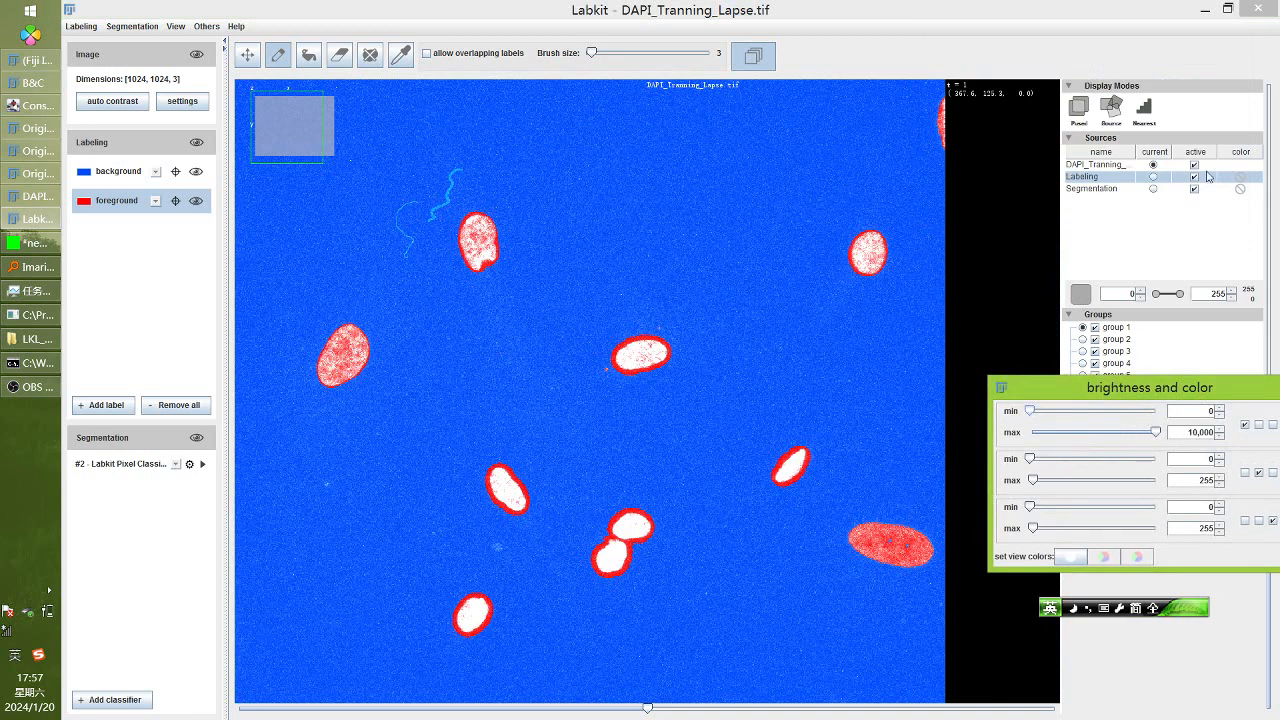
click(1194, 165)
click(1195, 177)
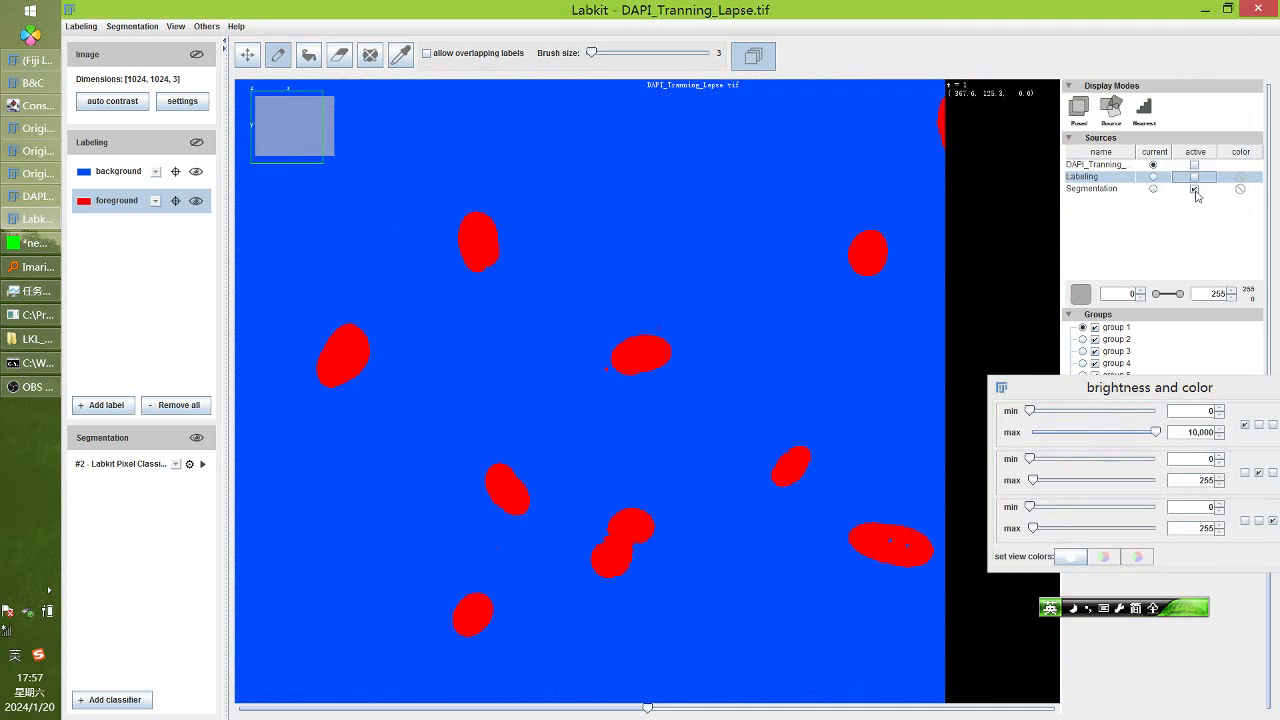
Toggle the visibility of the Segmentation, DAPI image and Labeling sources in turn to examine each layer separately
click(1194, 189)
click(1194, 165)
click(1194, 165)
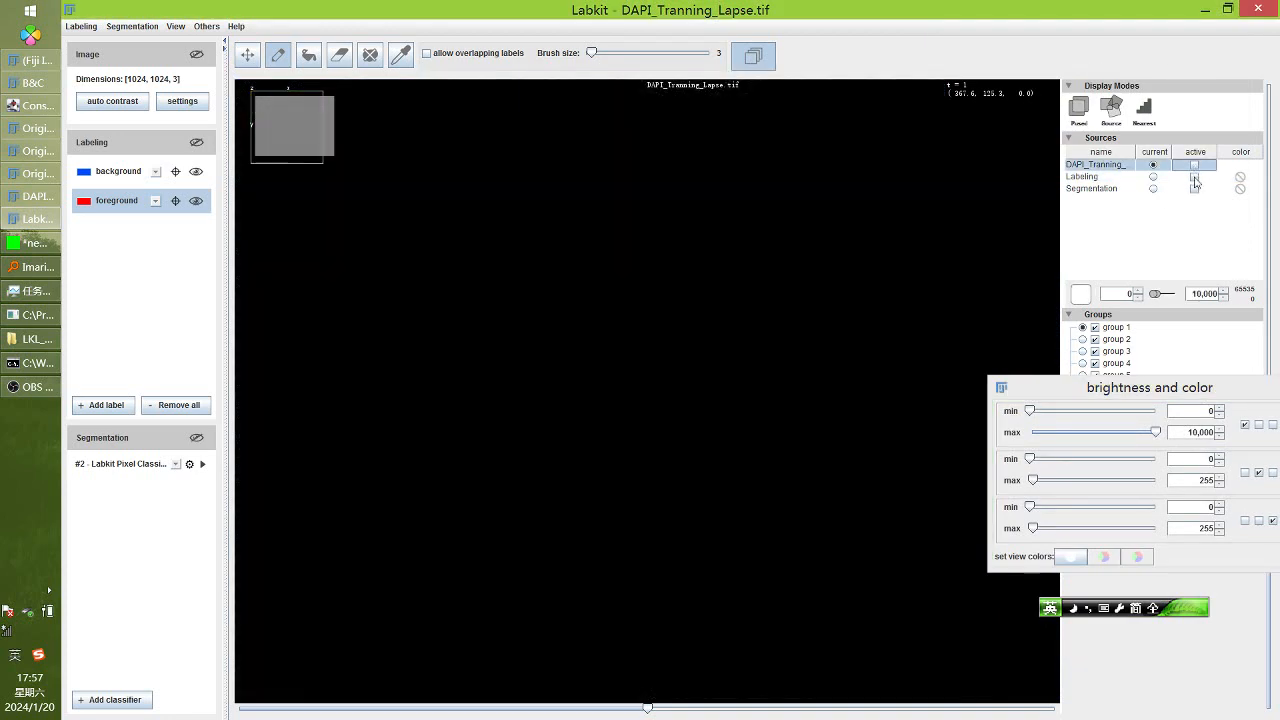
click(1195, 177)
click(1195, 177)
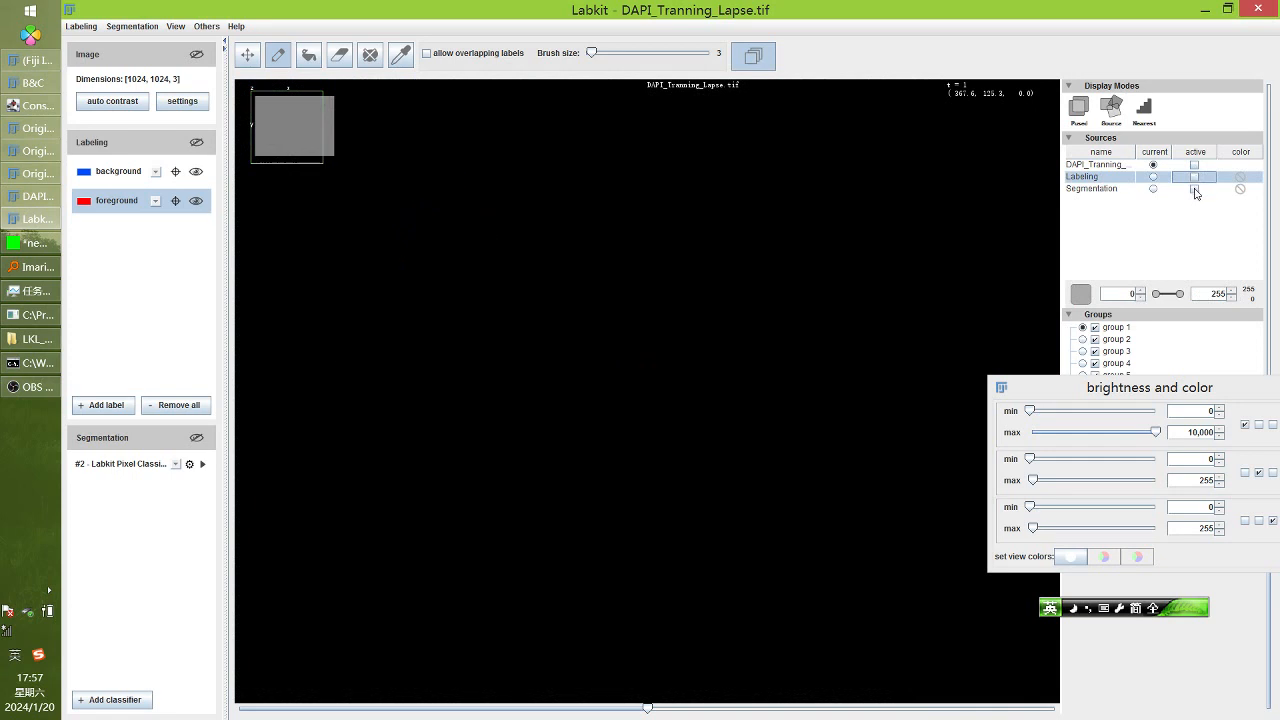
click(1194, 189)
click(1194, 165)
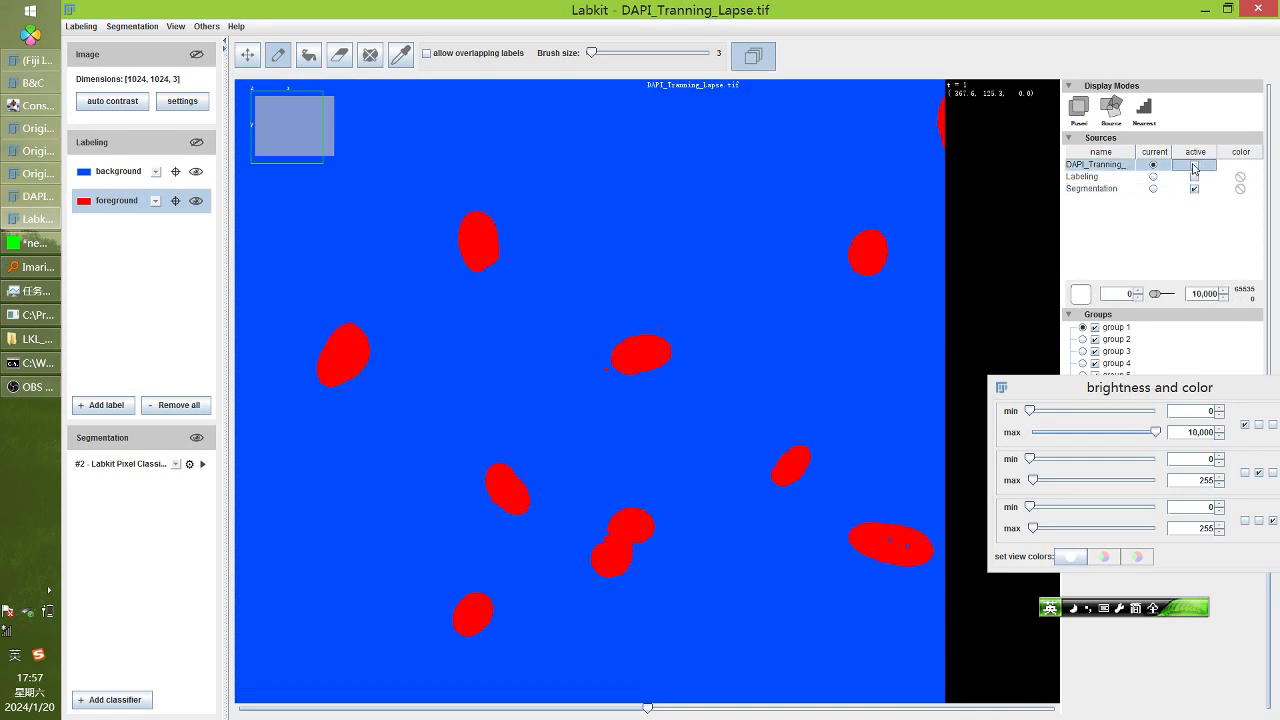
Select the background label and mark the two small false foreground specks beside the central nucleus as background
scroll(565, 325, down, 3)
scroll(565, 325, up, 10)
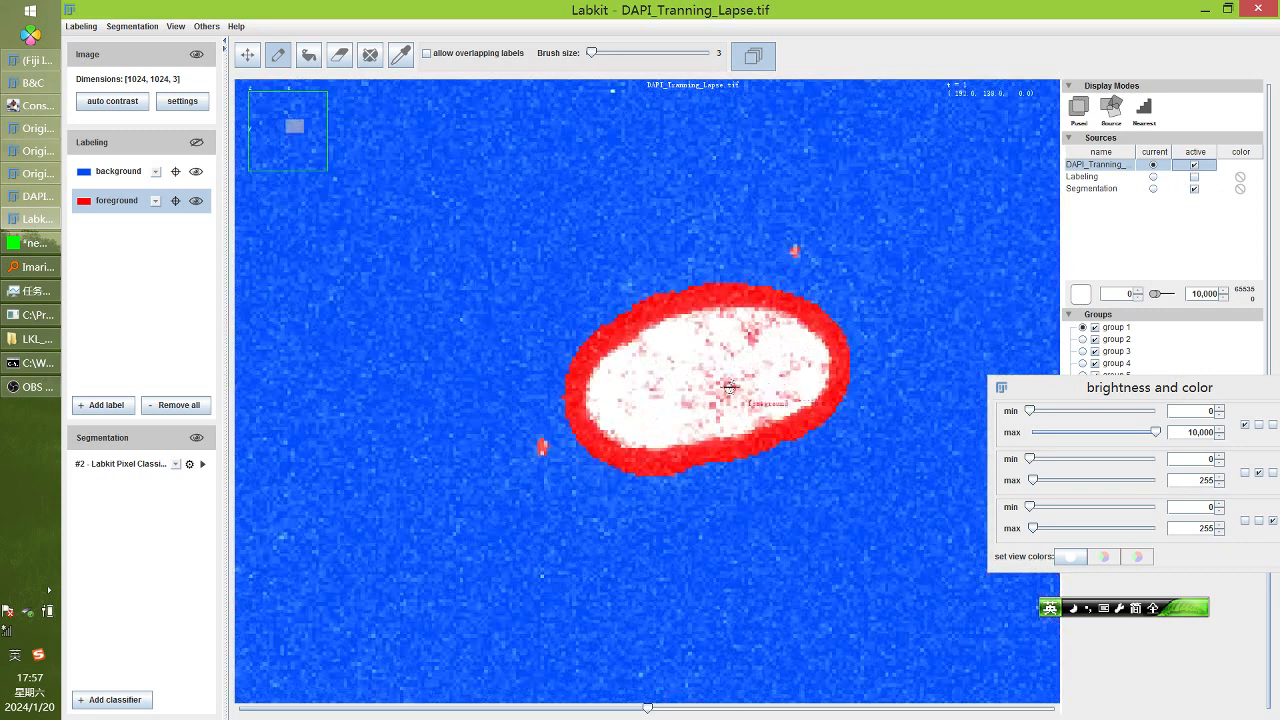
scroll(757, 430, down, 4)
scroll(757, 430, up, 2)
scroll(757, 430, up, 3)
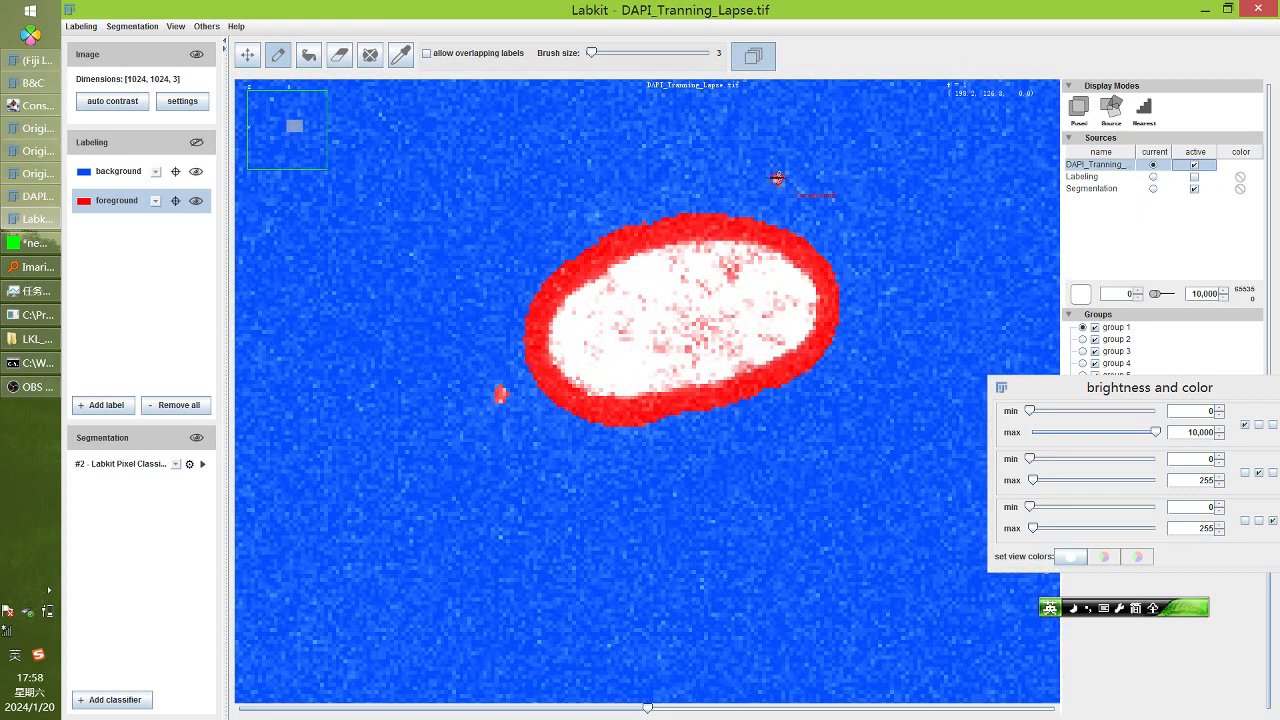
click(103, 174)
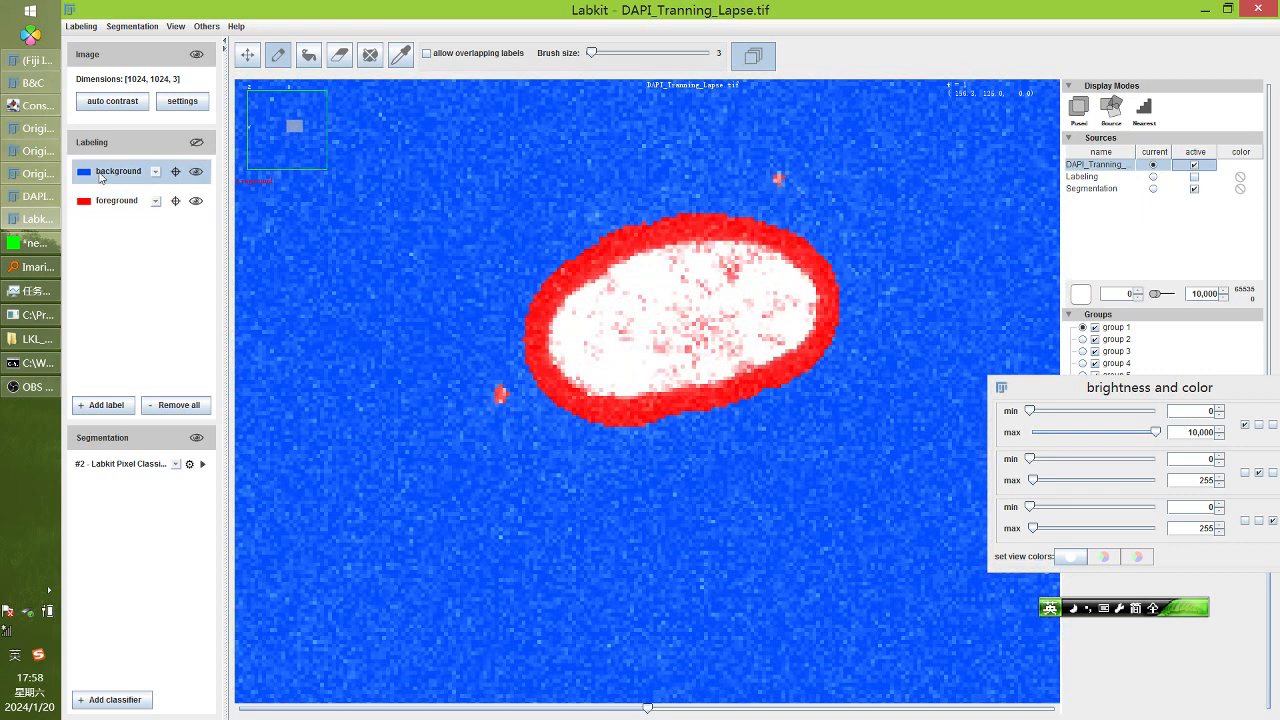
click(779, 180)
click(500, 394)
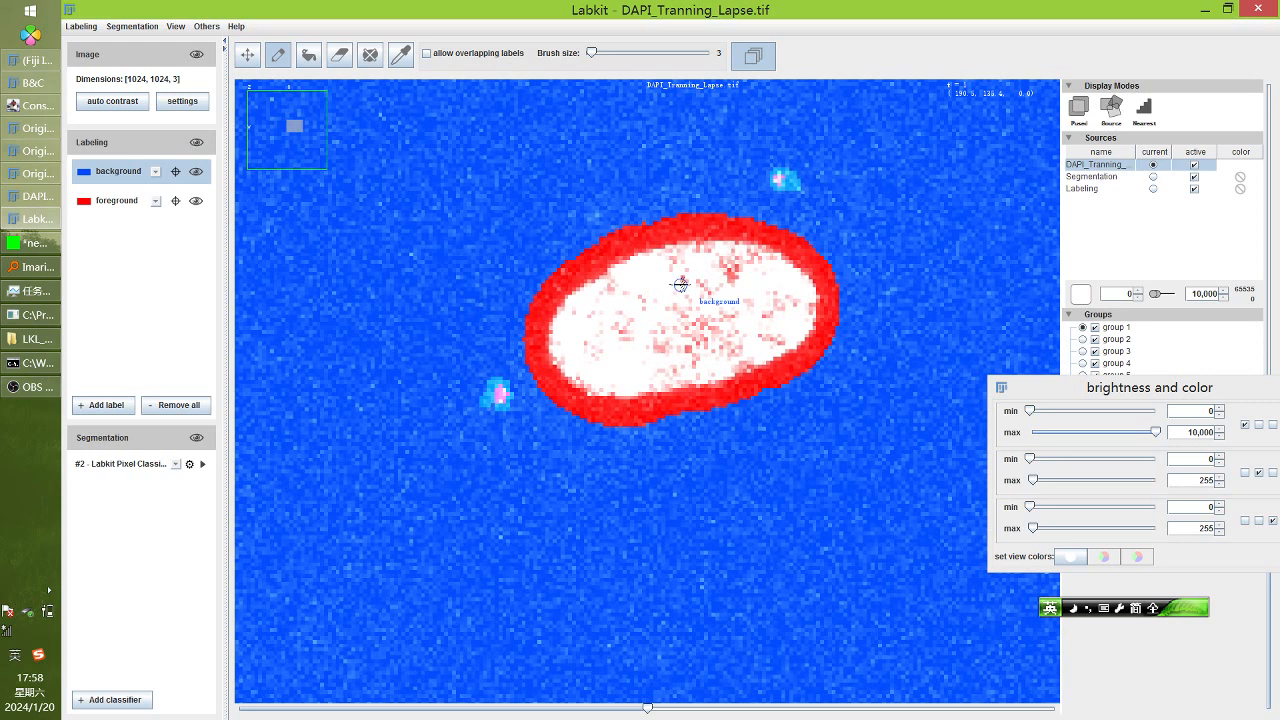
Lower the DAPI image's display maximum to 8,925 and toggle the Labeling and Segmentation sources to compare them around the central nucleus
scroll(680, 280, up, 6)
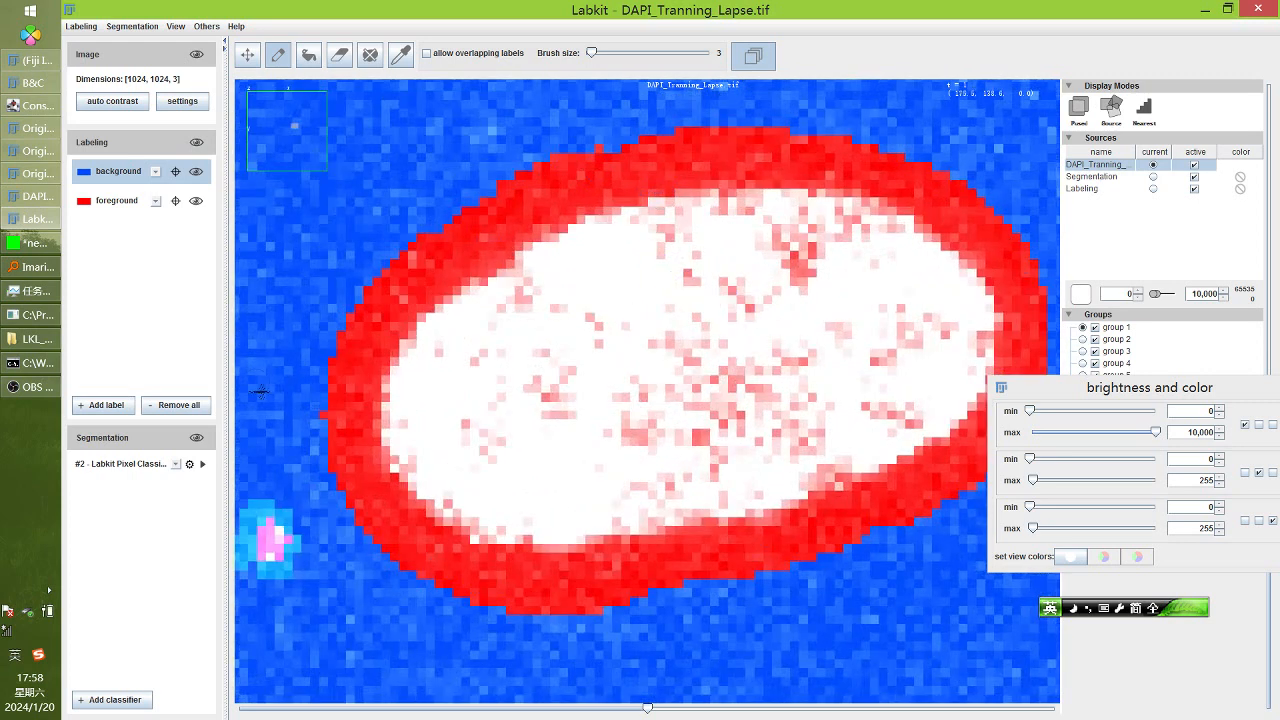
scroll(399, 372, down, 5)
scroll(399, 372, down, 4)
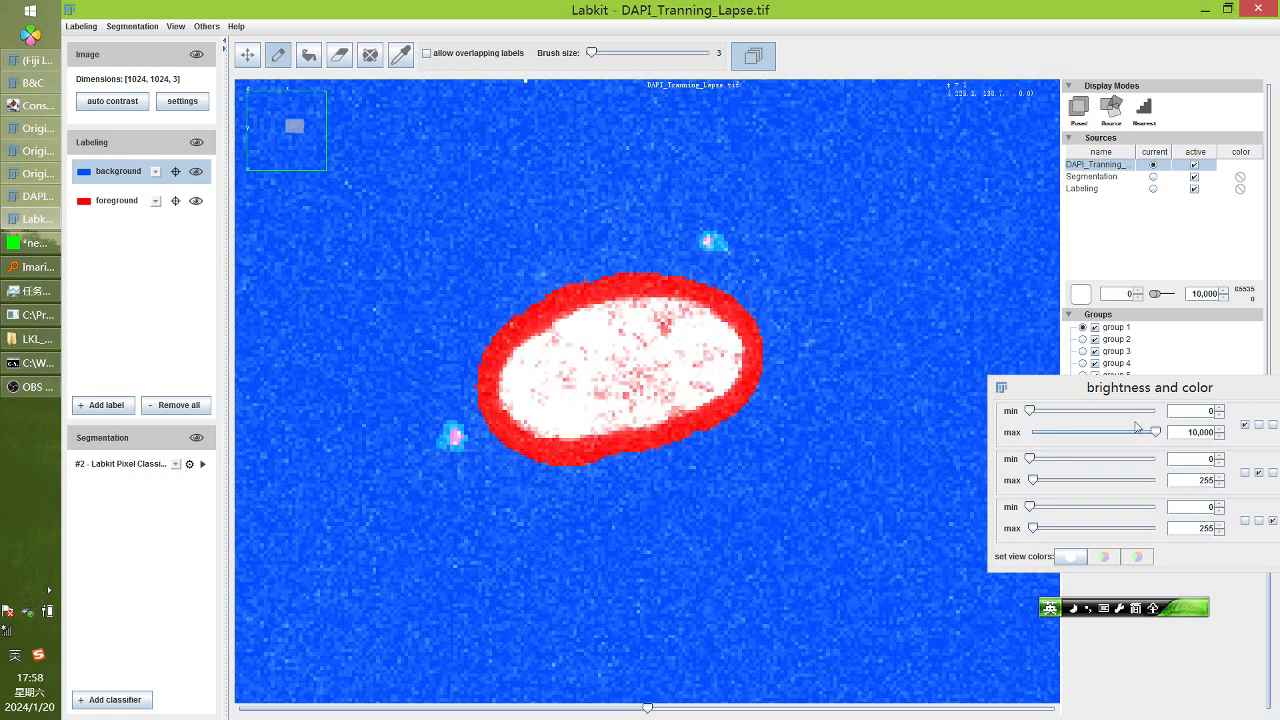
mouse_move(1156, 432)
mouse_down()
mouse_move(1015, 440)
mouse_move(1145, 450)
mouse_up()
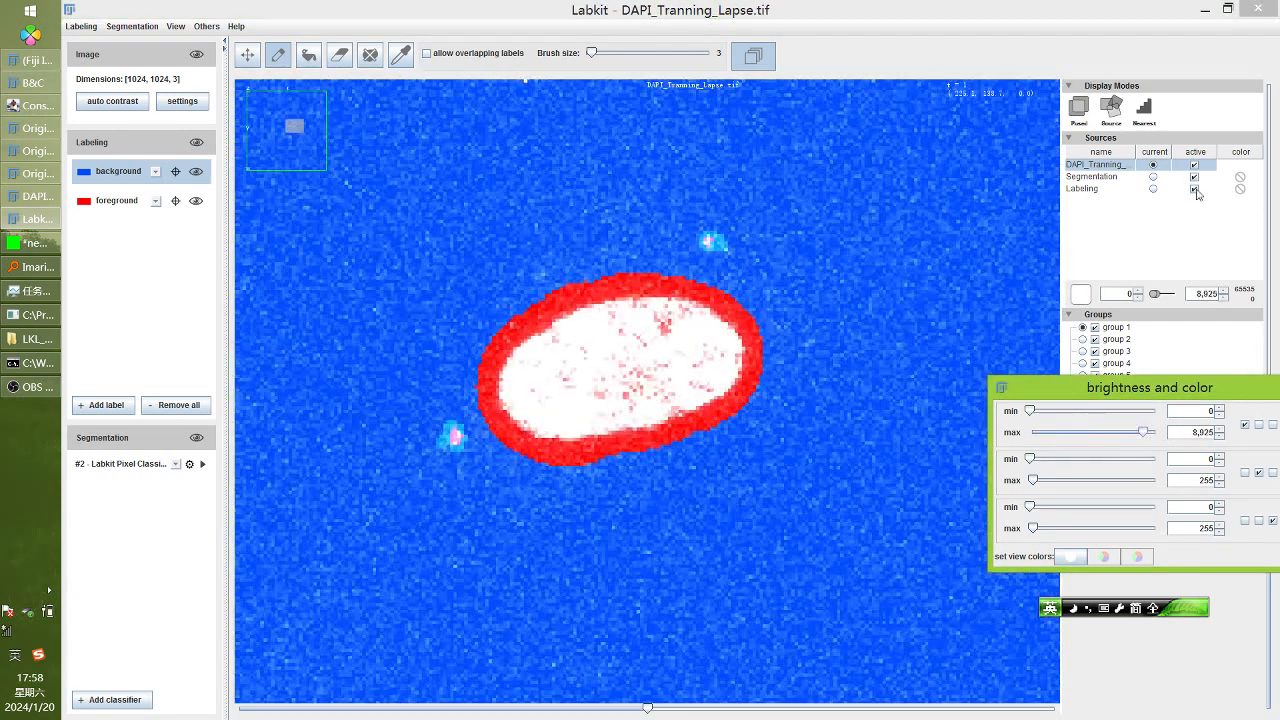
click(1194, 189)
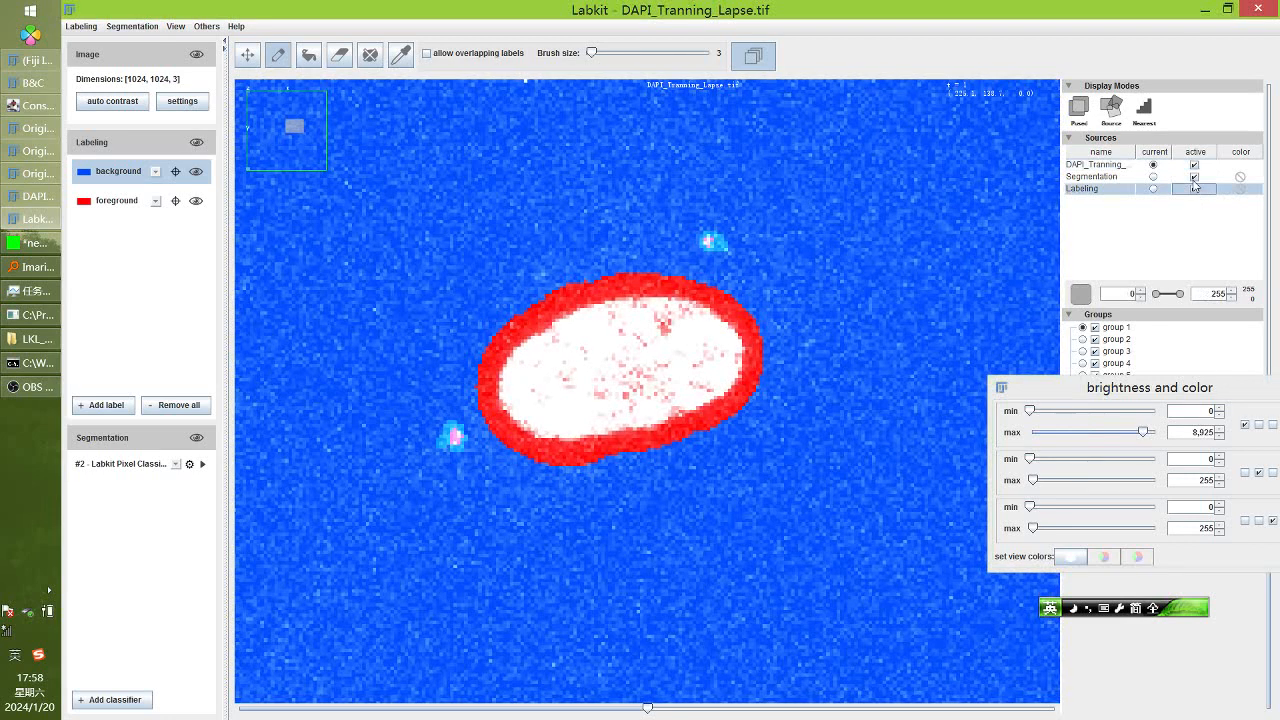
click(1194, 178)
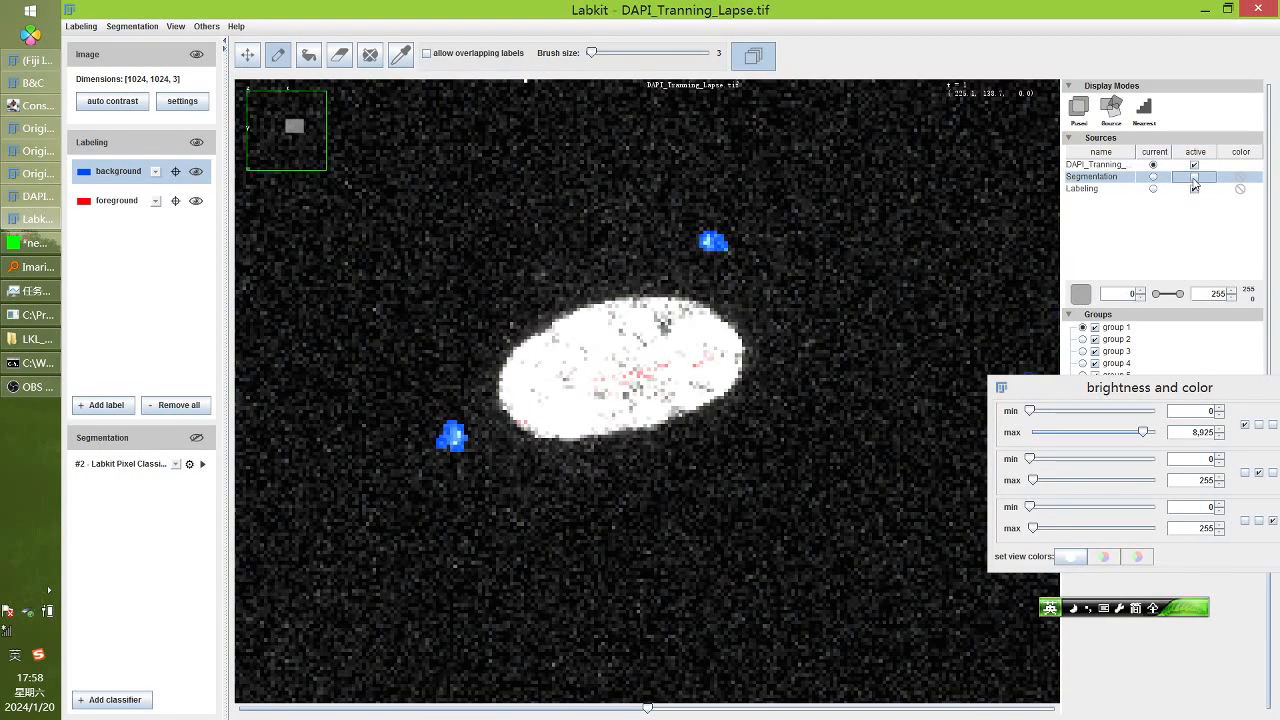
click(1194, 180)
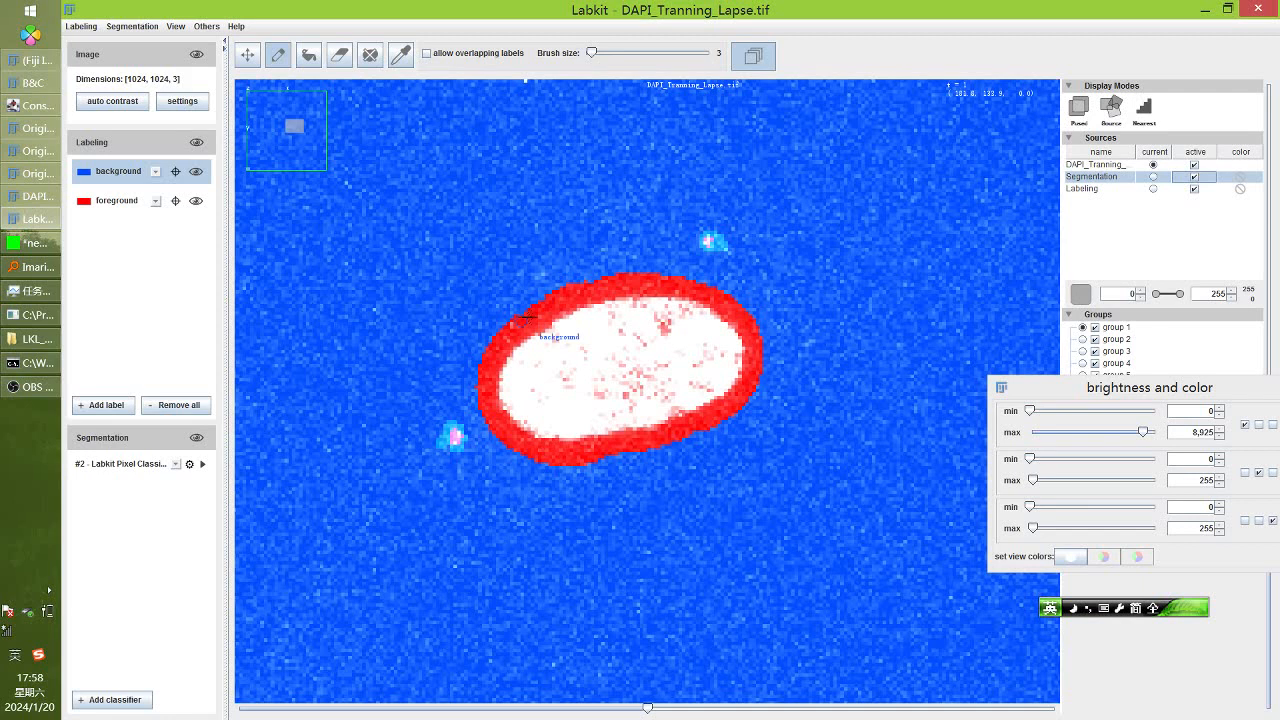
Paint a background stroke along the central nucleus's upper-left halo and retrain the pixel classifier
scroll(555, 310, up, 5)
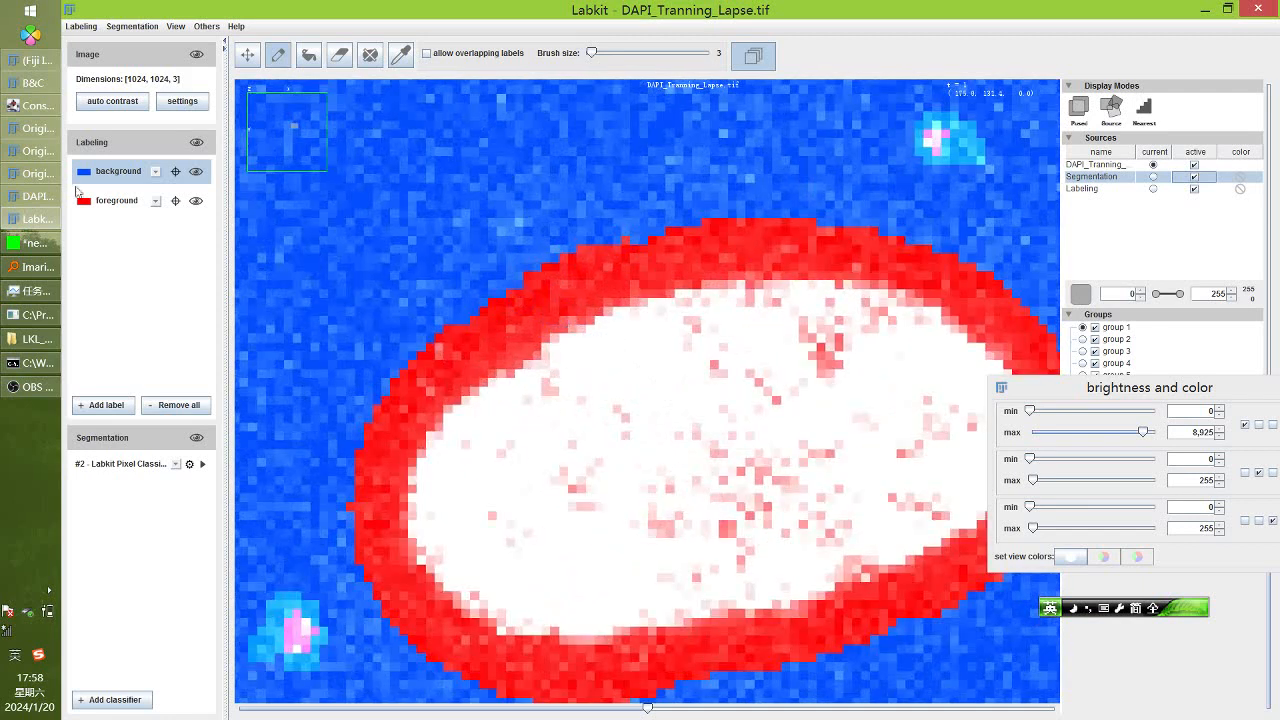
mouse_move(480, 320)
mouse_down()
mouse_move(510, 295)
mouse_move(695, 238)
mouse_move(535, 262)
mouse_move(420, 368)
mouse_move(474, 343)
mouse_up()
scroll(565, 367, down, 4)
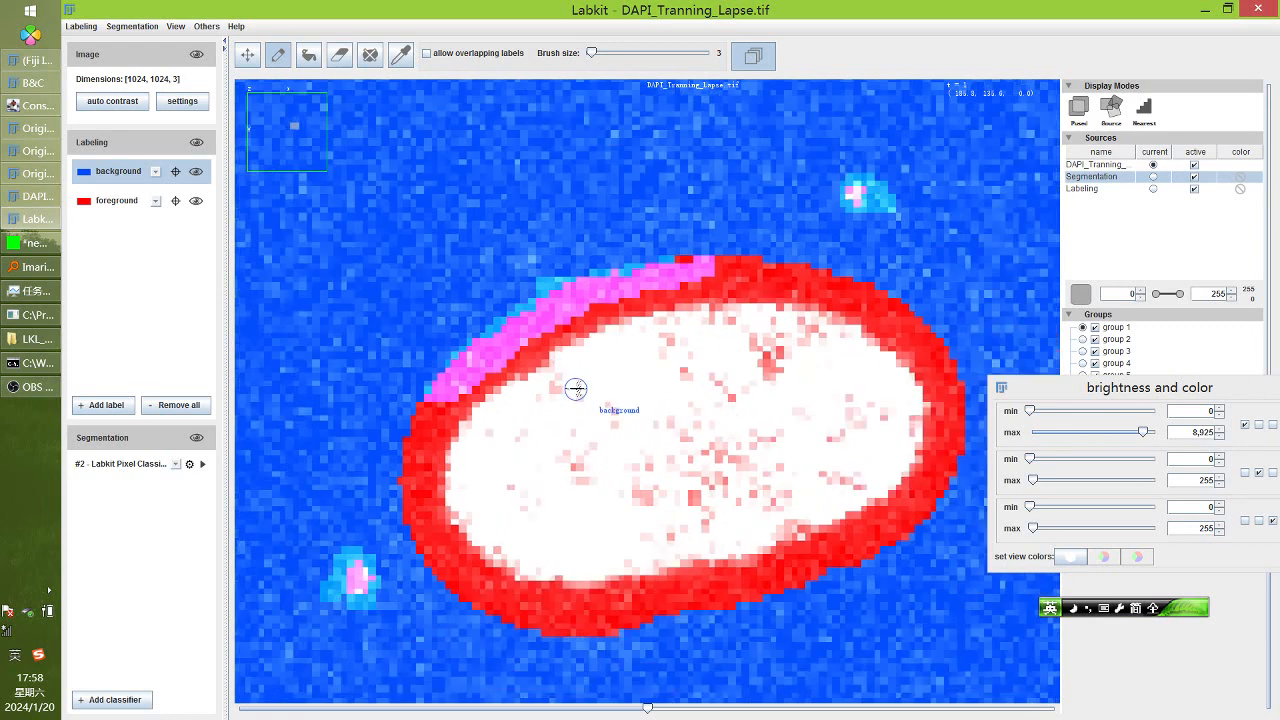
scroll(566, 372, down, 5)
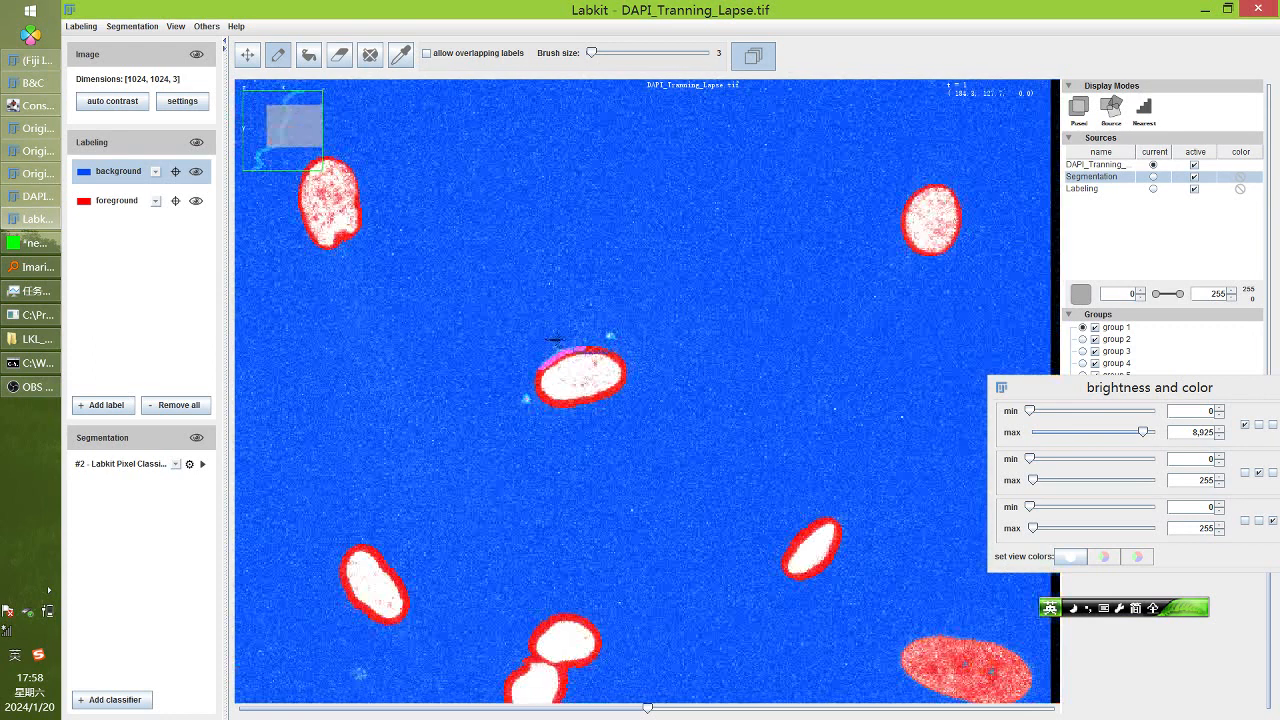
scroll(470, 560, down, 2)
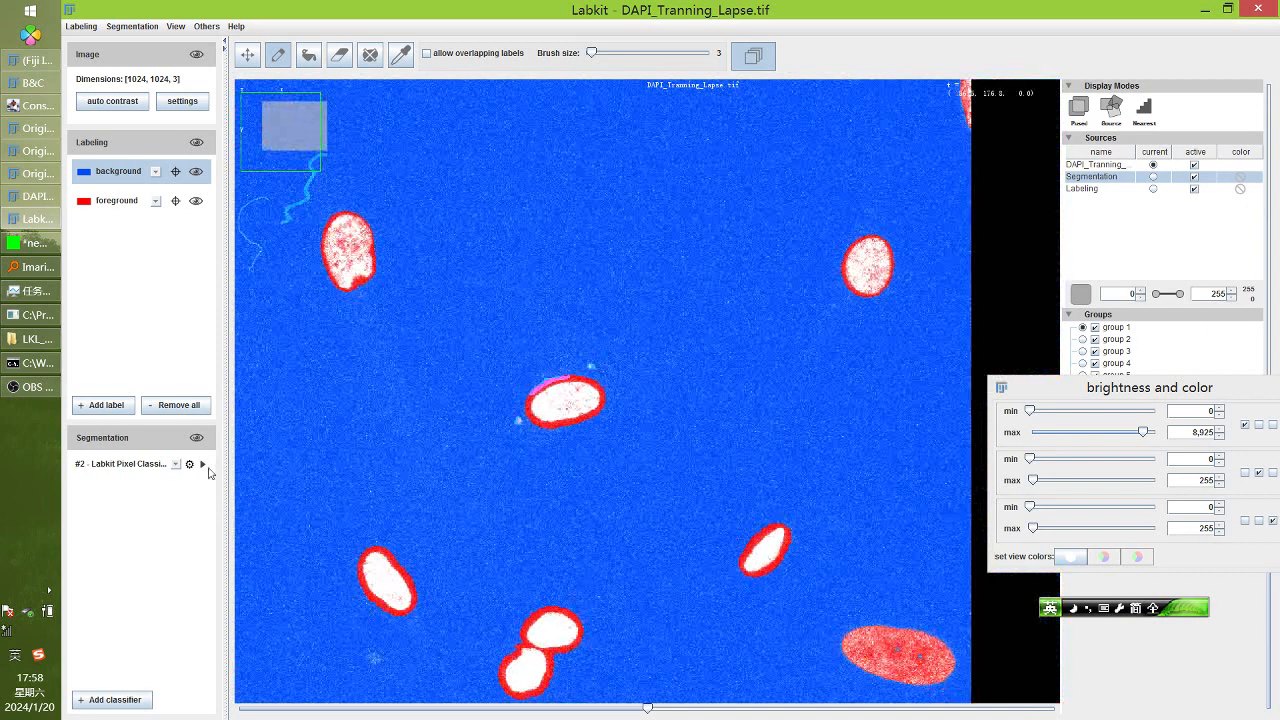
click(202, 464)
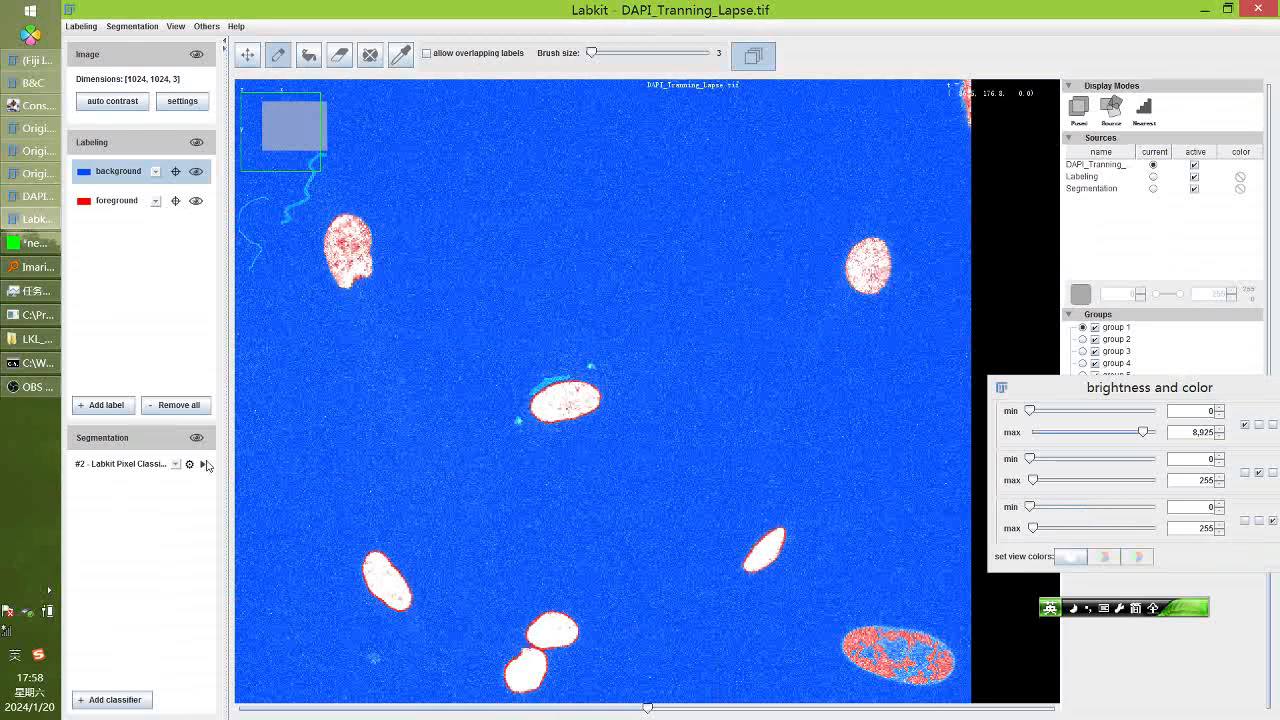
Hide the DAPI image and examine the retrained segmentation across the nuclei, including the large dim nucleus near the image's lower-right edge
scroll(706, 618, up, 5)
scroll(686, 531, down, 8)
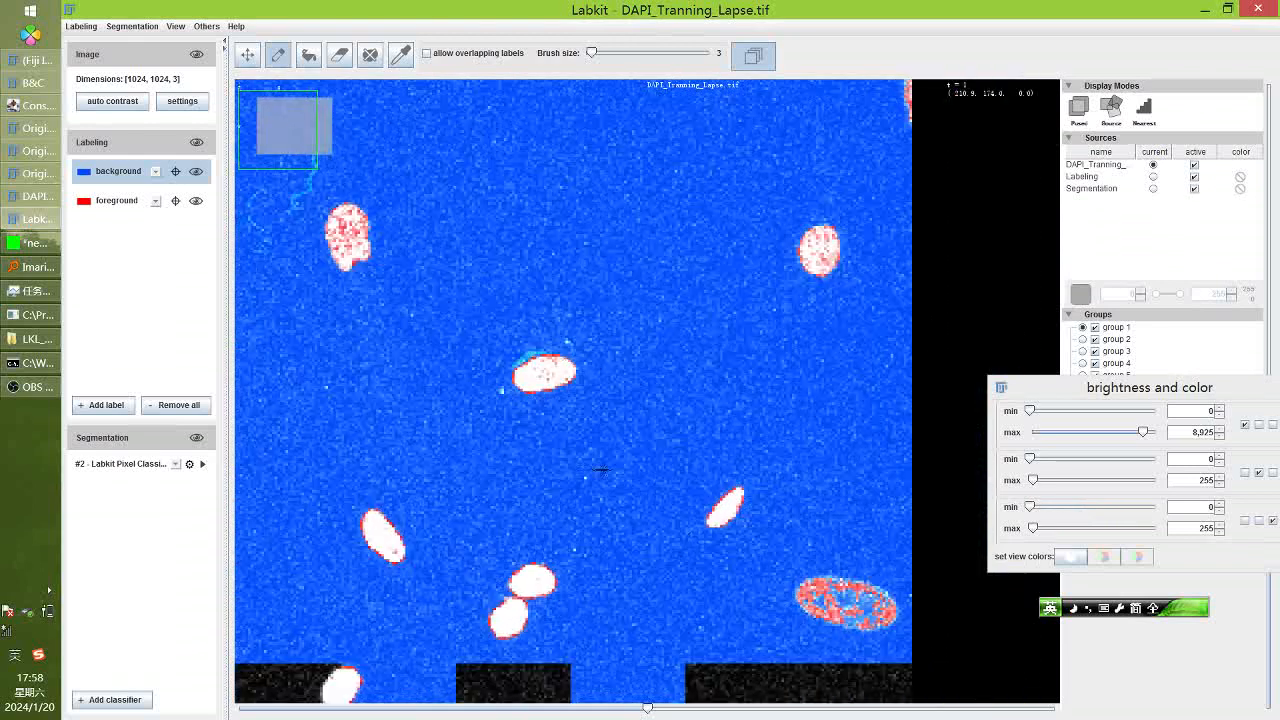
scroll(350, 232, up, 6)
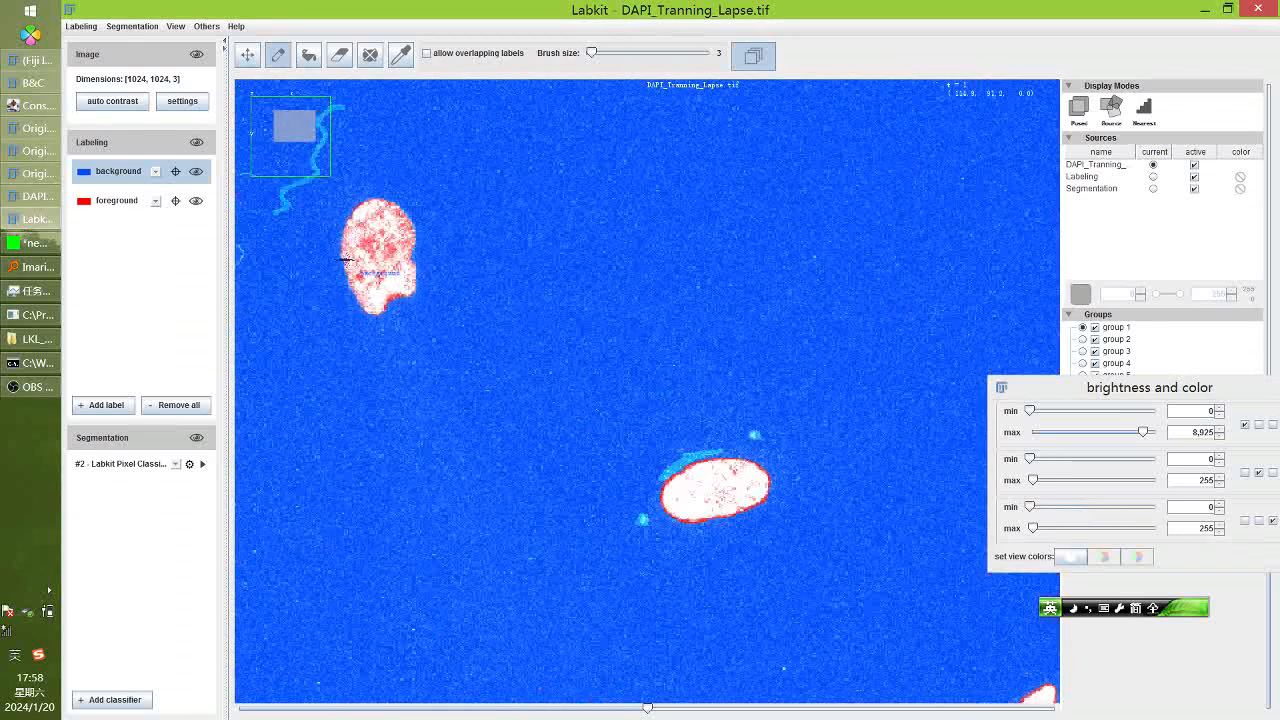
click(1194, 176)
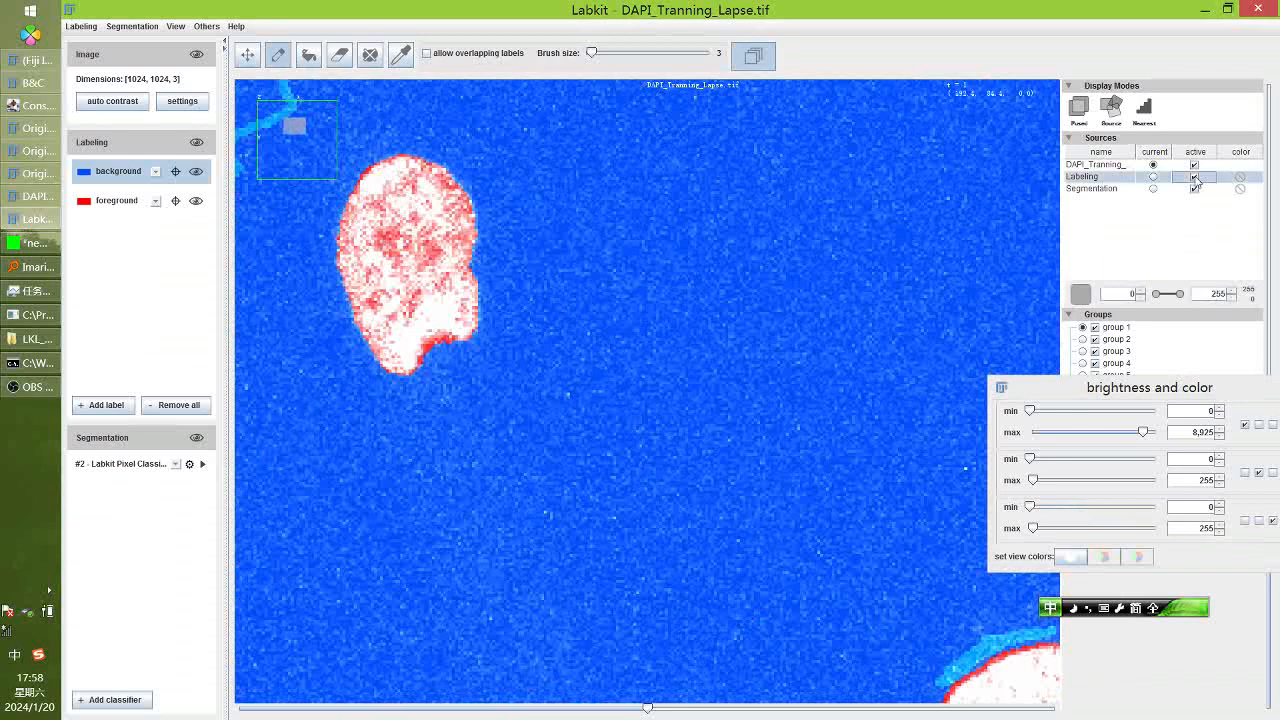
click(1194, 164)
scroll(620, 384, down, 5)
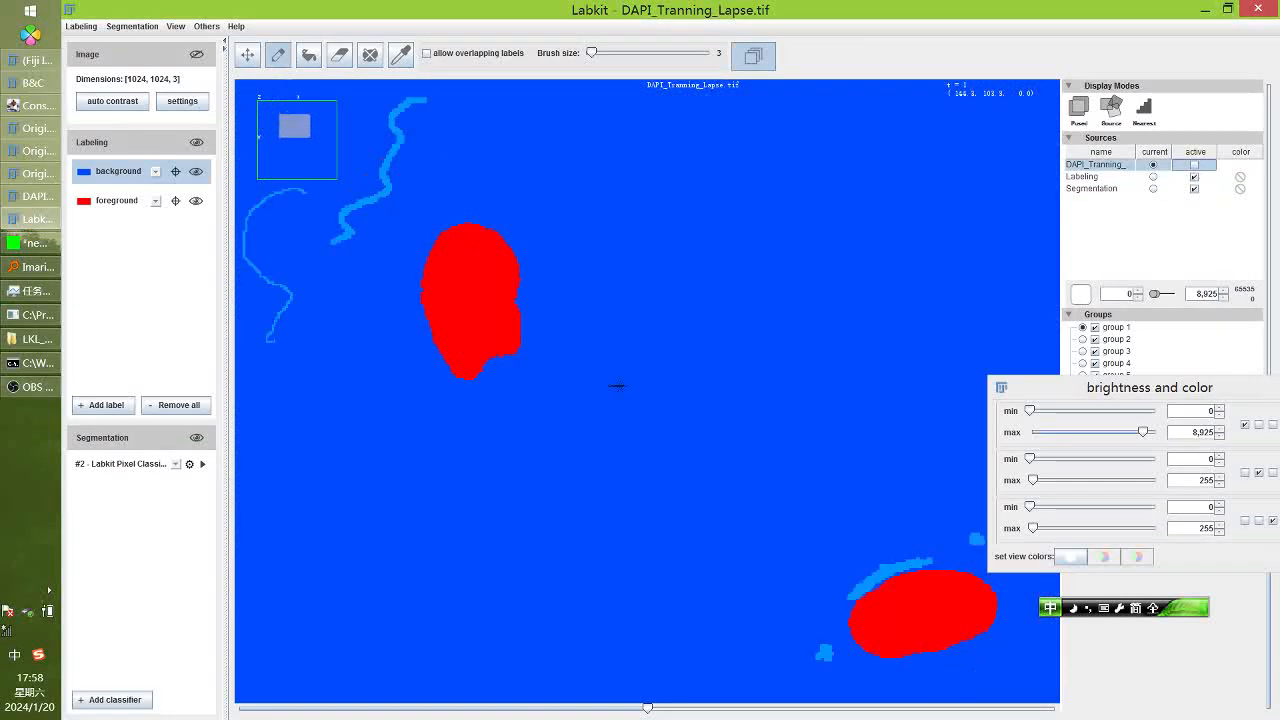
scroll(610, 381, down, 2)
scroll(948, 612, up, 6)
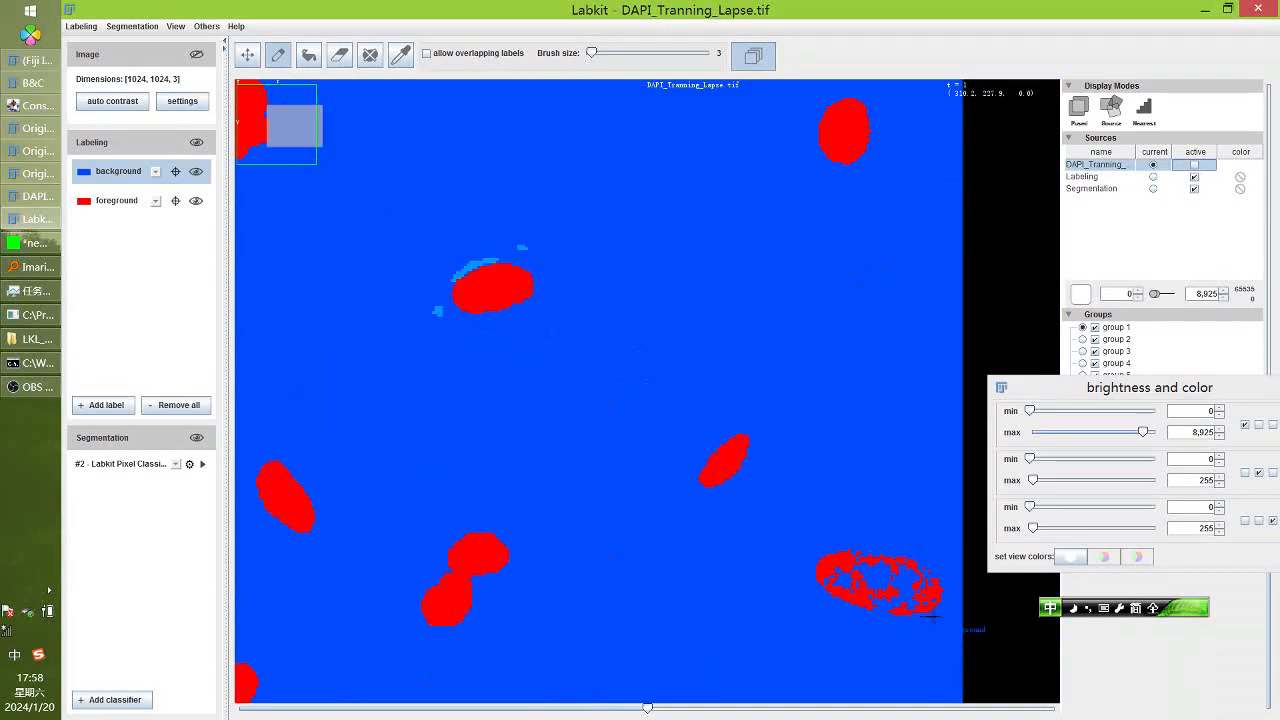
scroll(948, 612, up, 4)
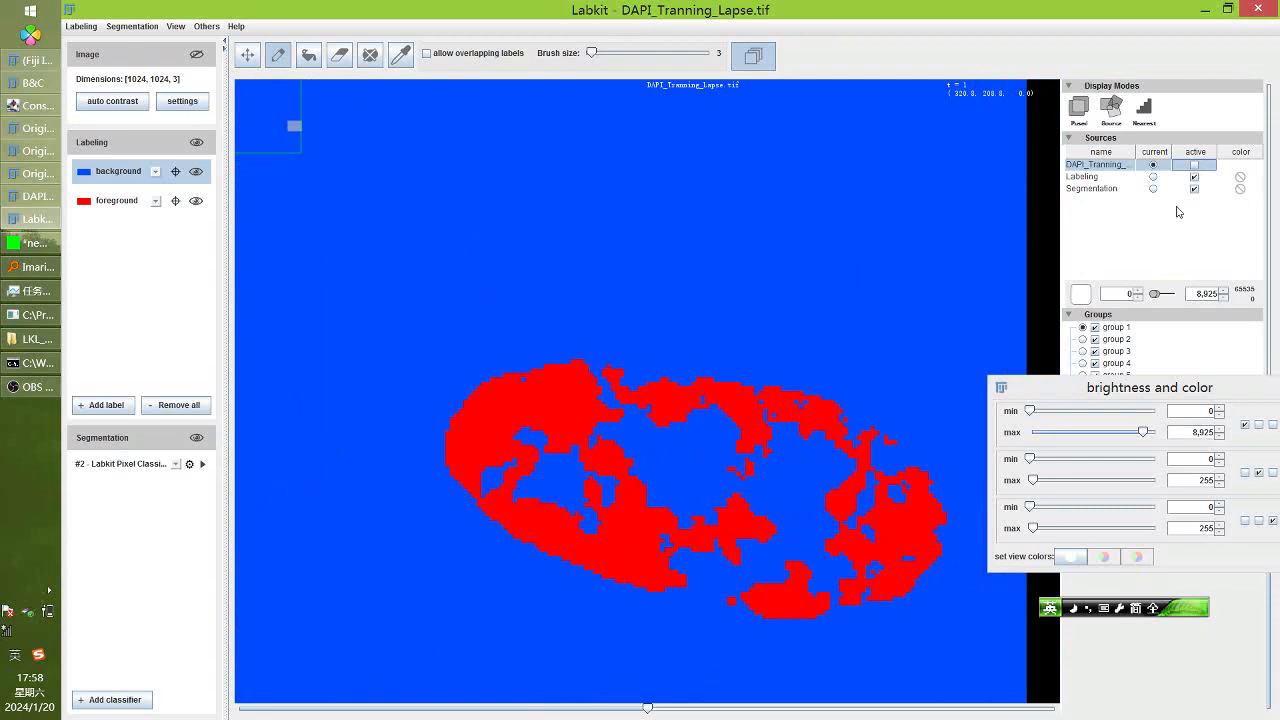
Show the DAPI image again, paint foreground strokes through the gaps in the large dim nucleus, and retrain the classifier
click(1194, 166)
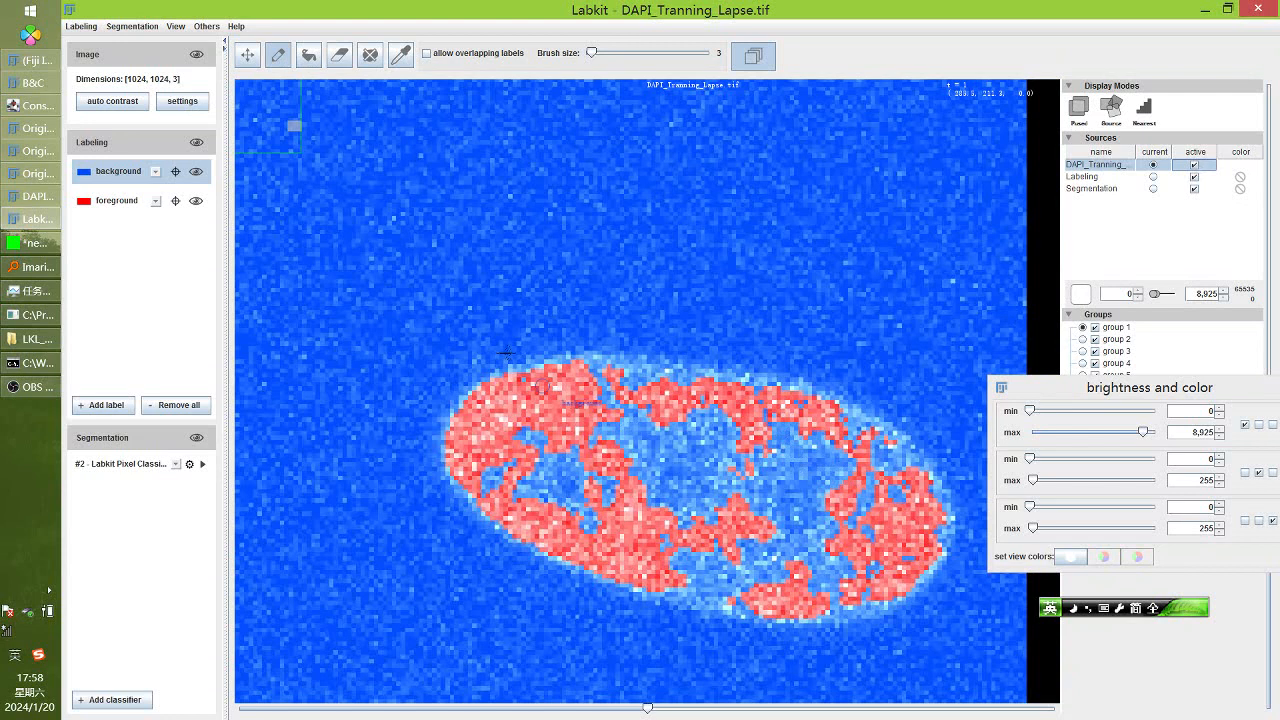
click(101, 194)
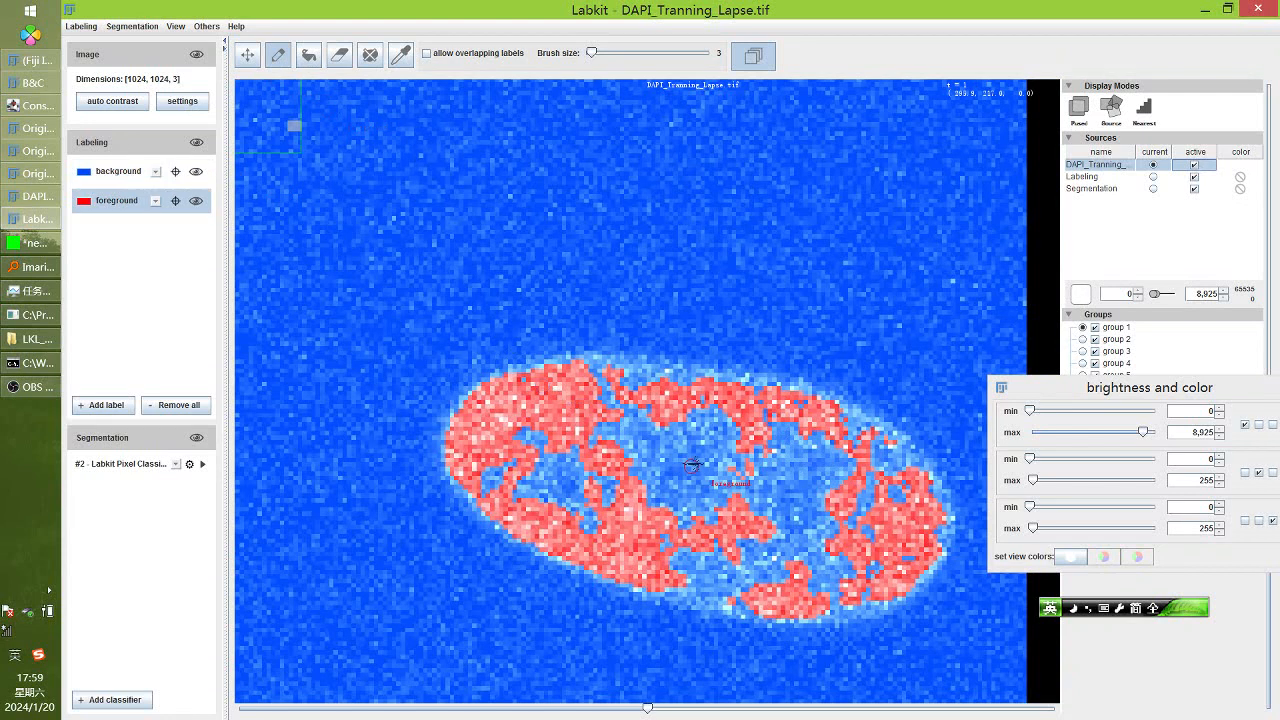
mouse_move(614, 380)
mouse_down()
mouse_move(755, 468)
mouse_move(770, 545)
mouse_move(690, 560)
mouse_move(547, 464)
mouse_move(612, 483)
mouse_up()
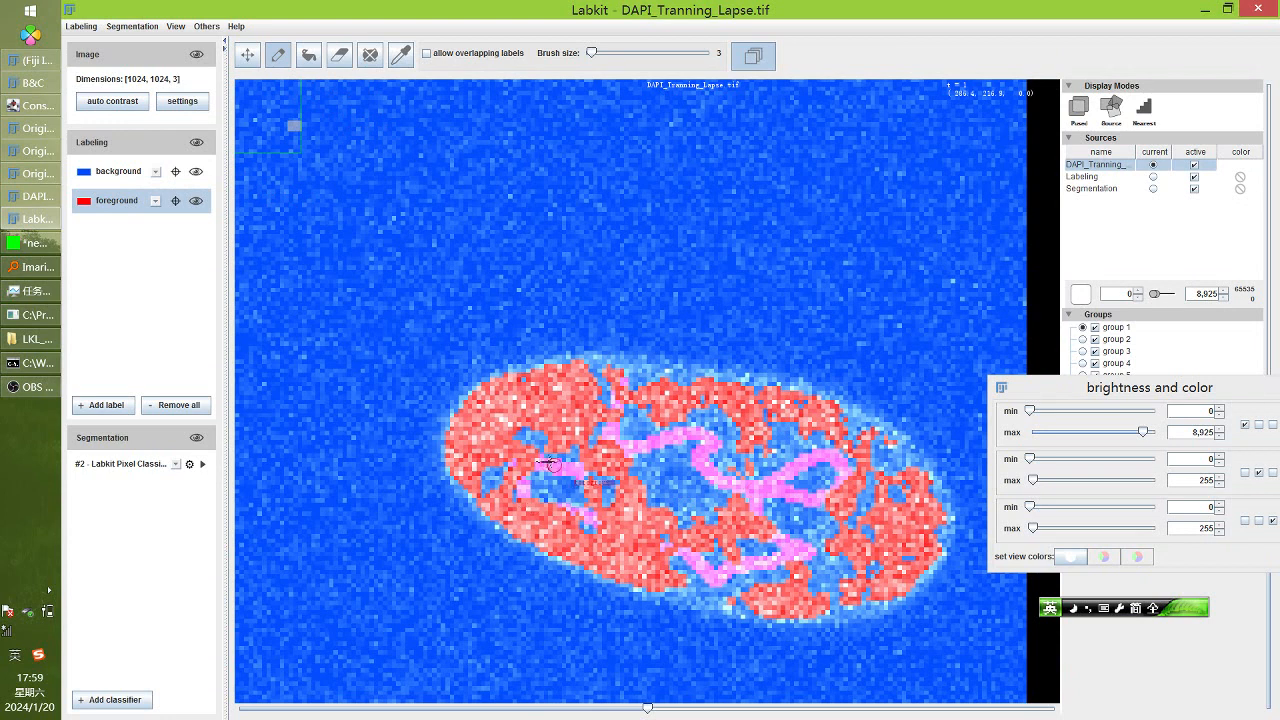
click(202, 463)
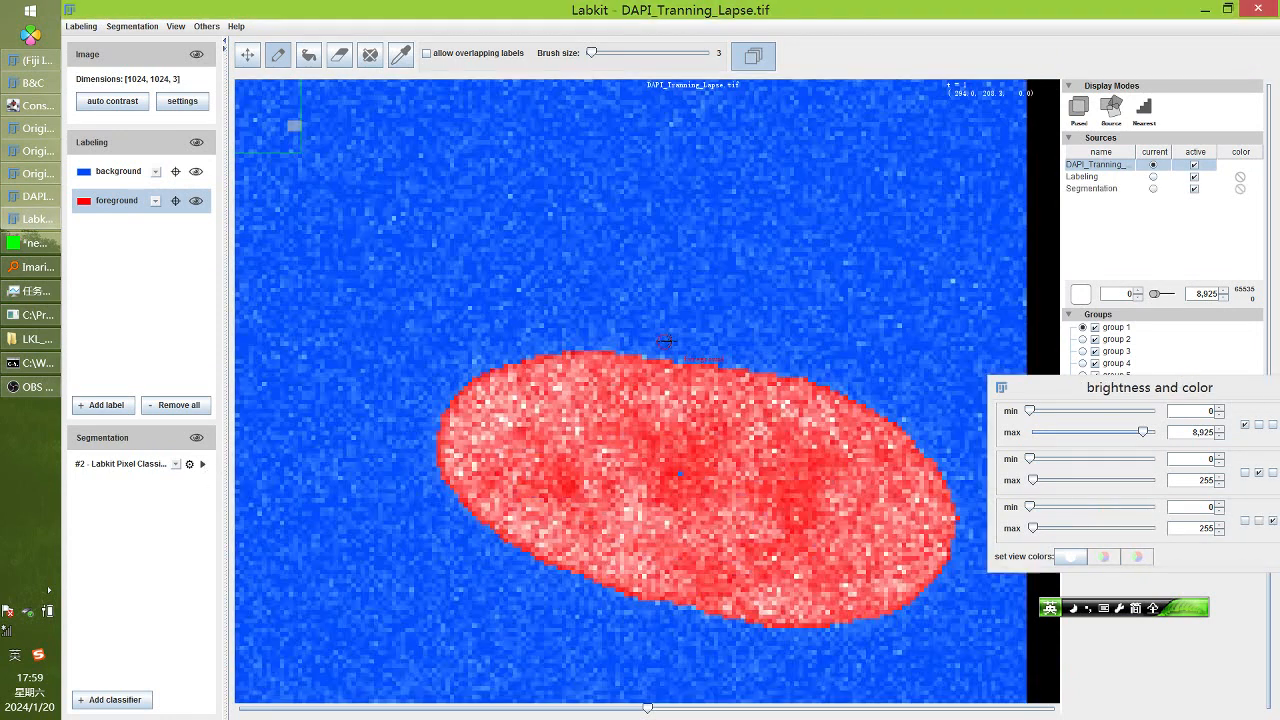
Mark the stray background pixel inside the large dim nucleus as foreground
scroll(665, 341, down, 8)
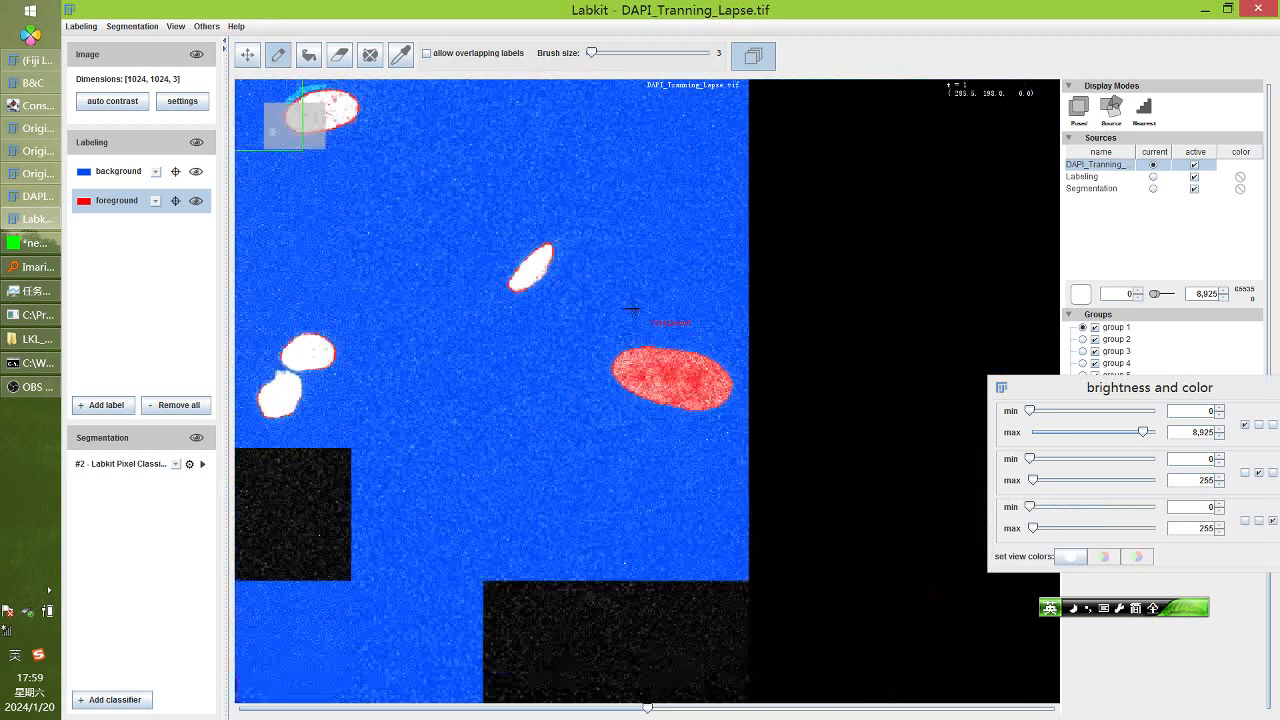
scroll(633, 311, down, 2)
scroll(328, 214, up, 5)
scroll(762, 422, up, 6)
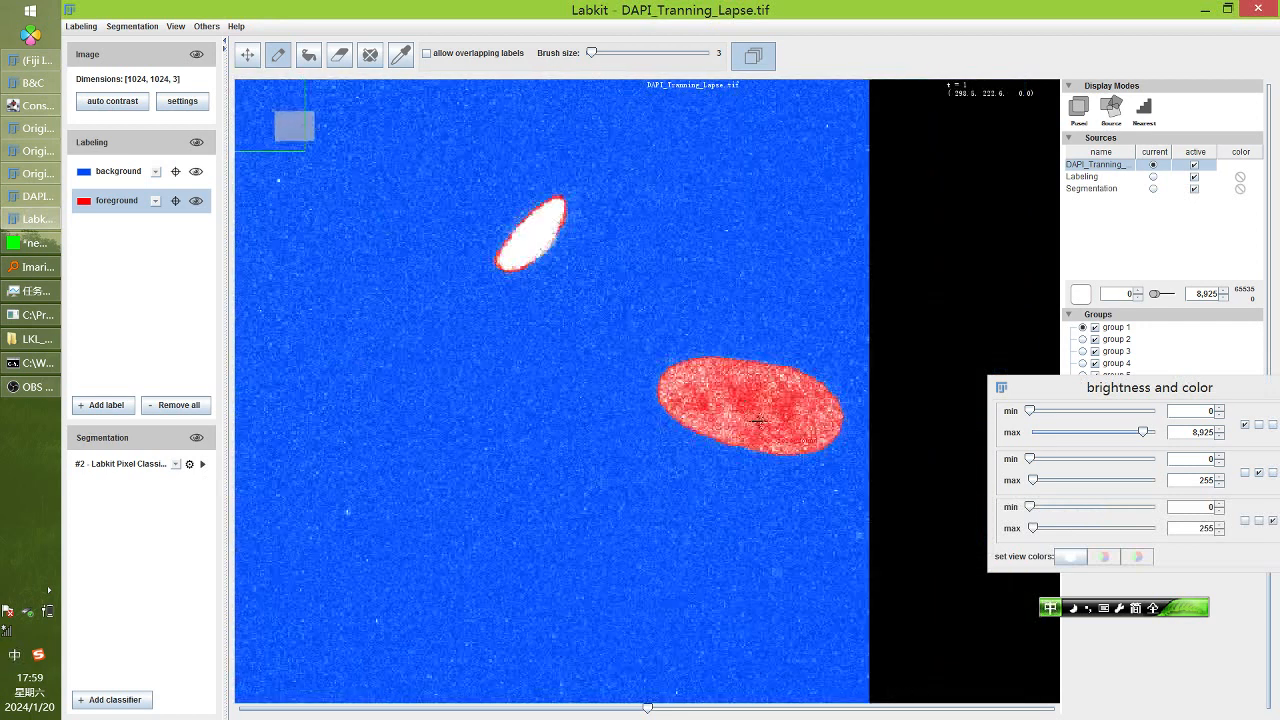
scroll(723, 376, up, 10)
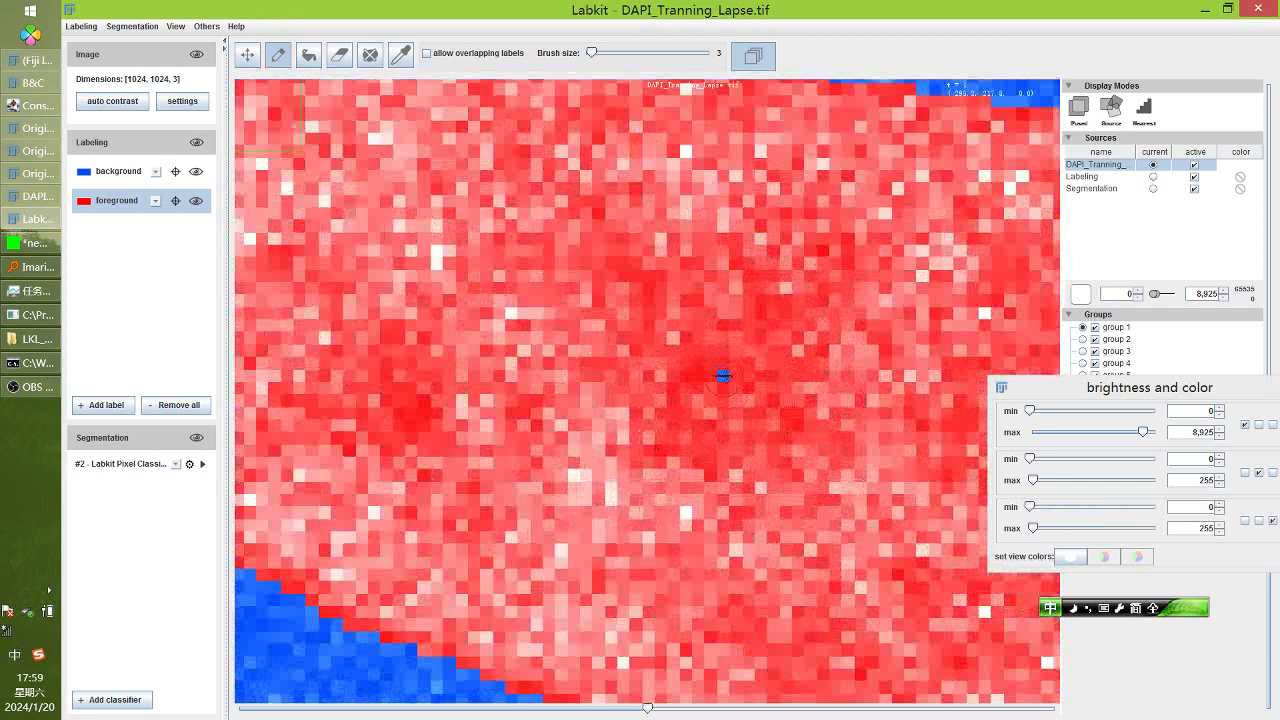
click(723, 376)
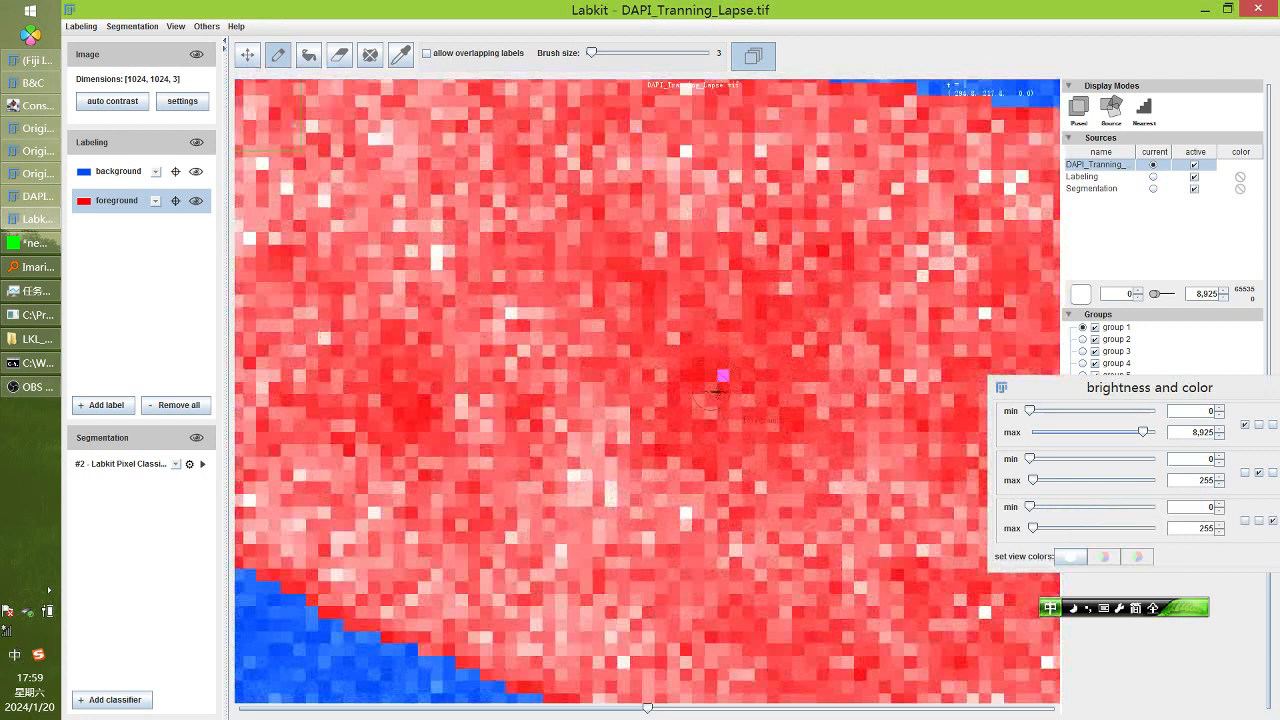
Switch to the background label and paint along the outer rim of the narrow slanted nucleus, around its upper tip
scroll(712, 394, down, 10)
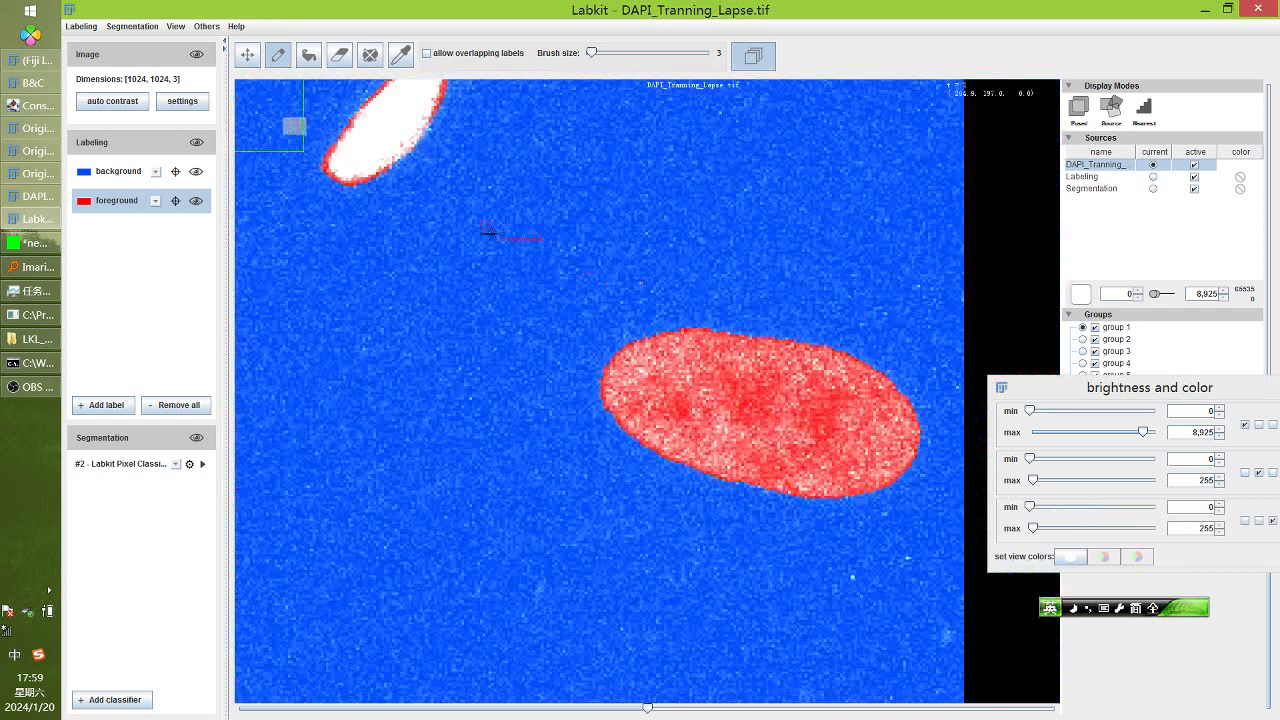
drag(487, 233, 668, 382)
scroll(686, 356, up, 12)
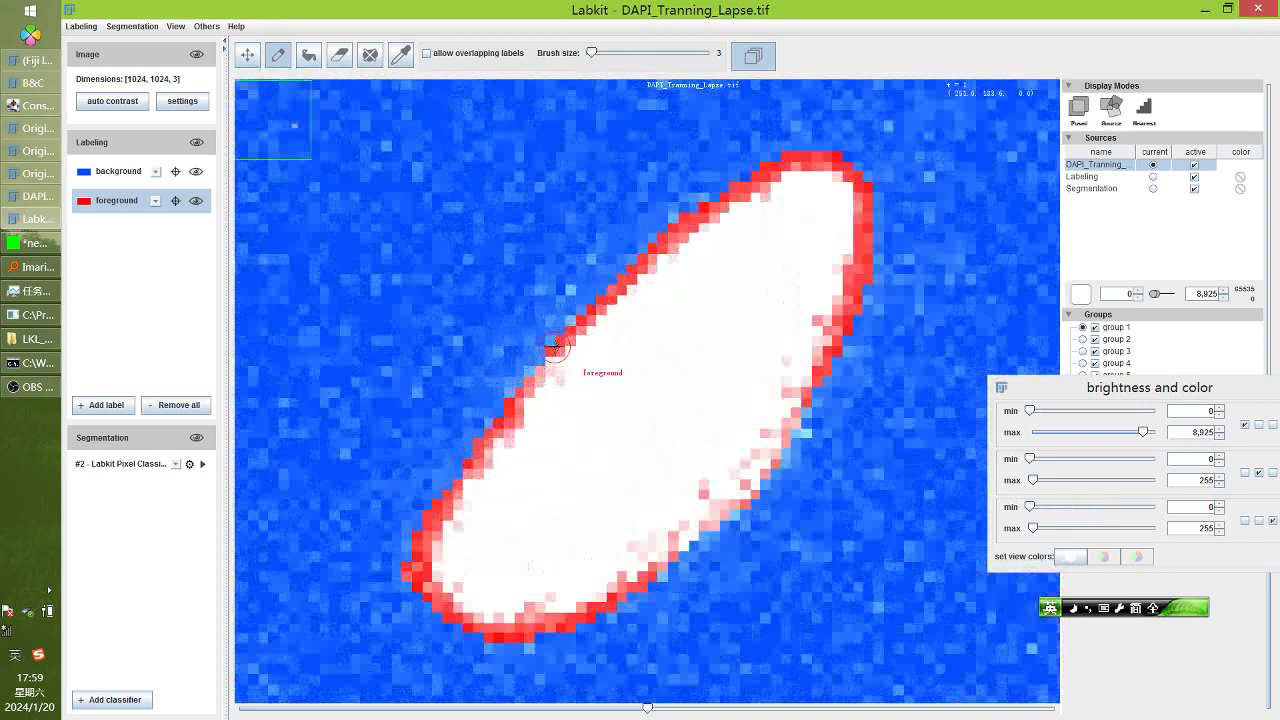
scroll(556, 346, up, 3)
drag(629, 531, 444, 604)
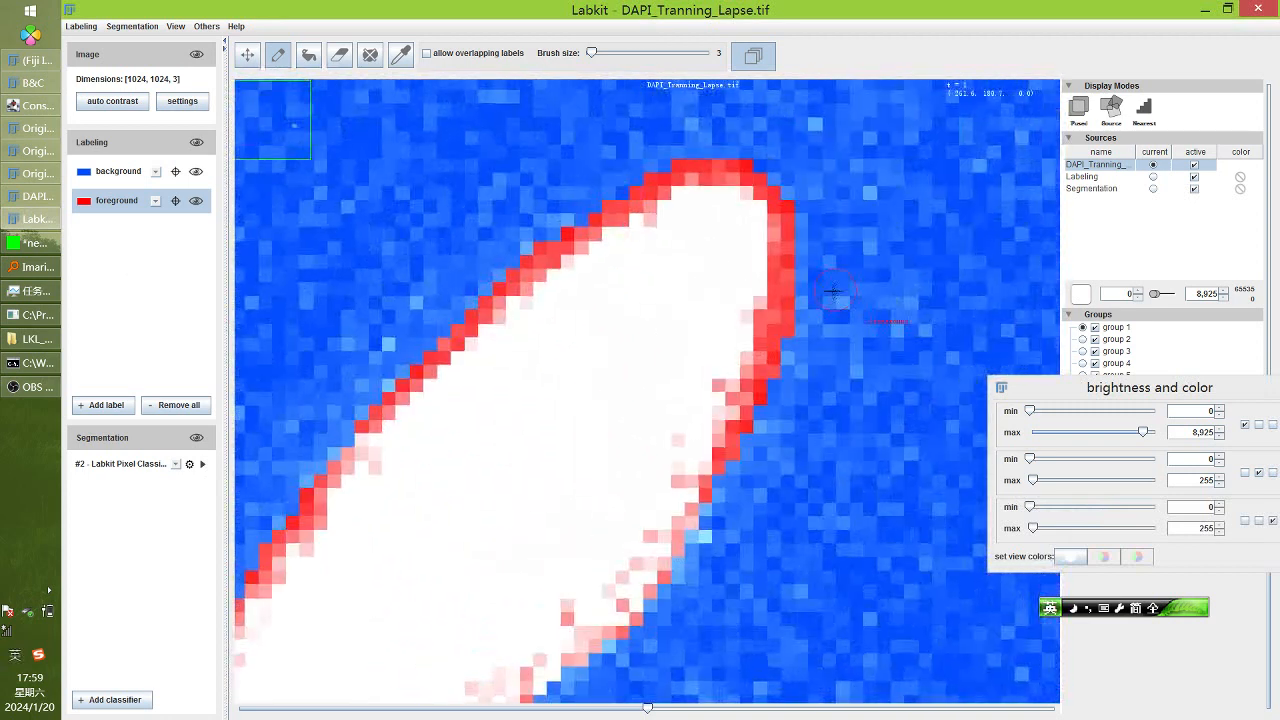
key(n)
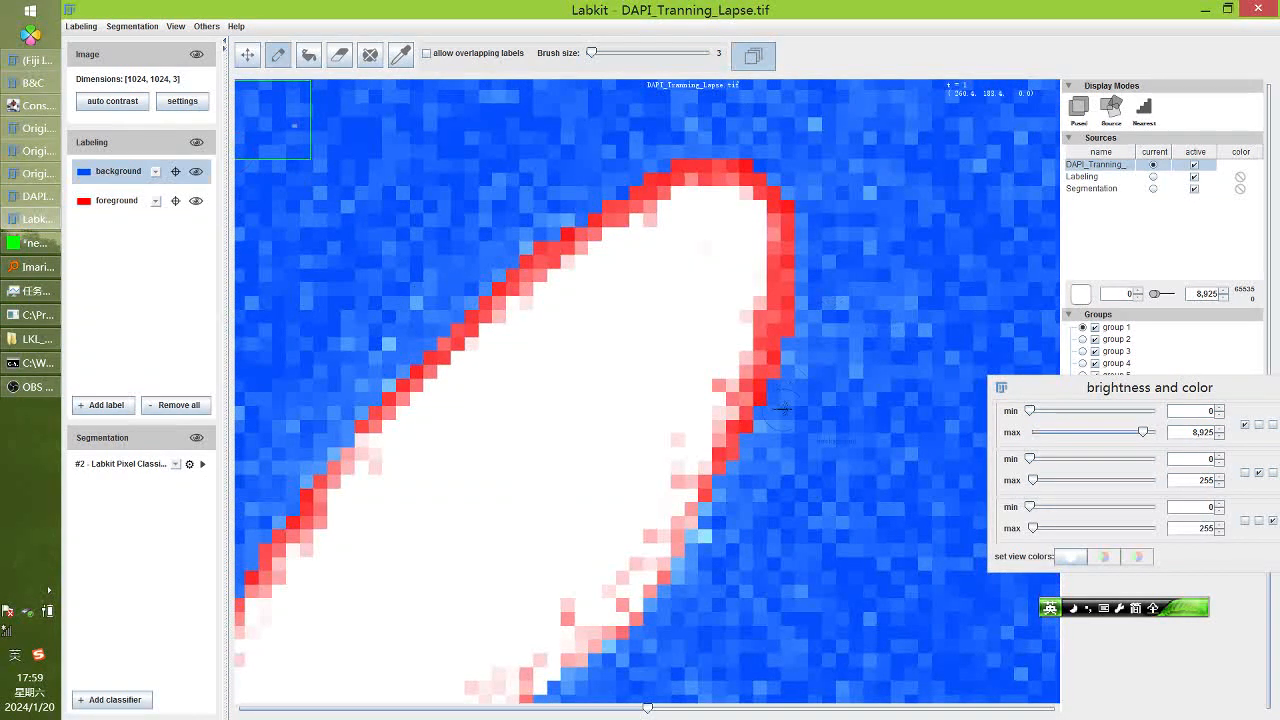
mouse_move(782, 408)
mouse_down()
mouse_move(806, 205)
mouse_move(760, 167)
mouse_move(690, 145)
mouse_move(601, 185)
mouse_move(325, 425)
mouse_up()
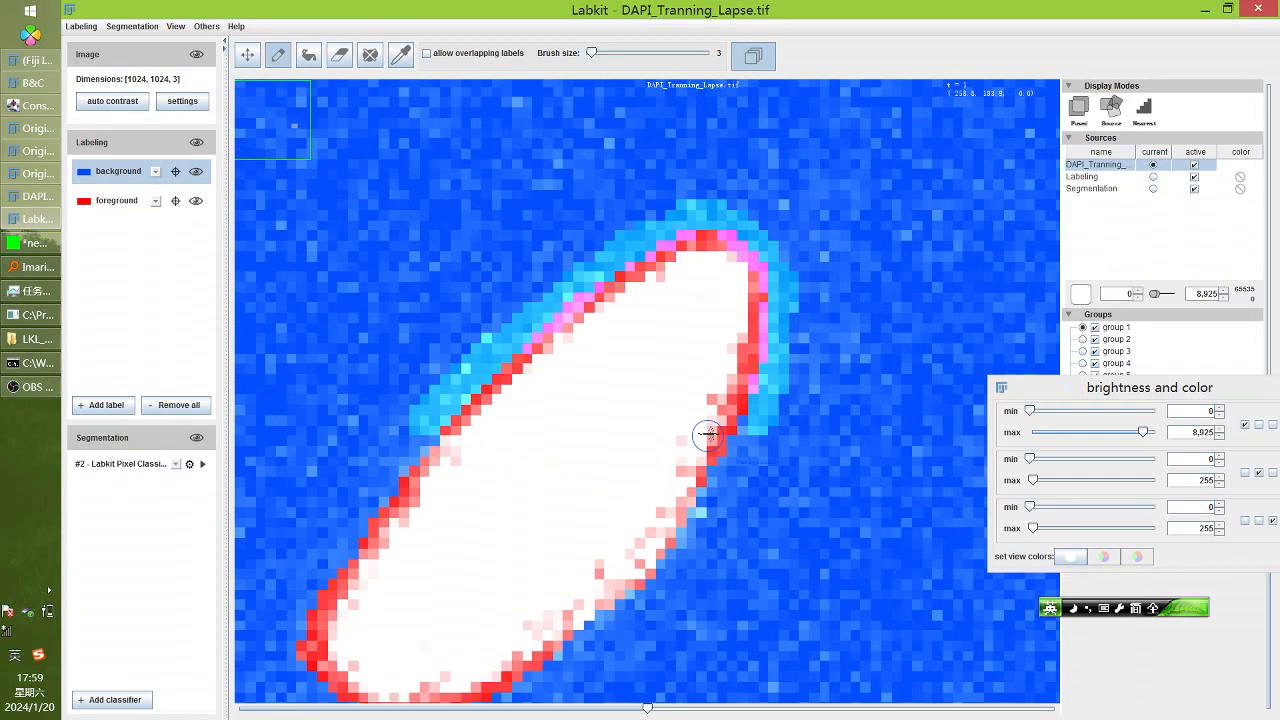
scroll(709, 434, down, 15)
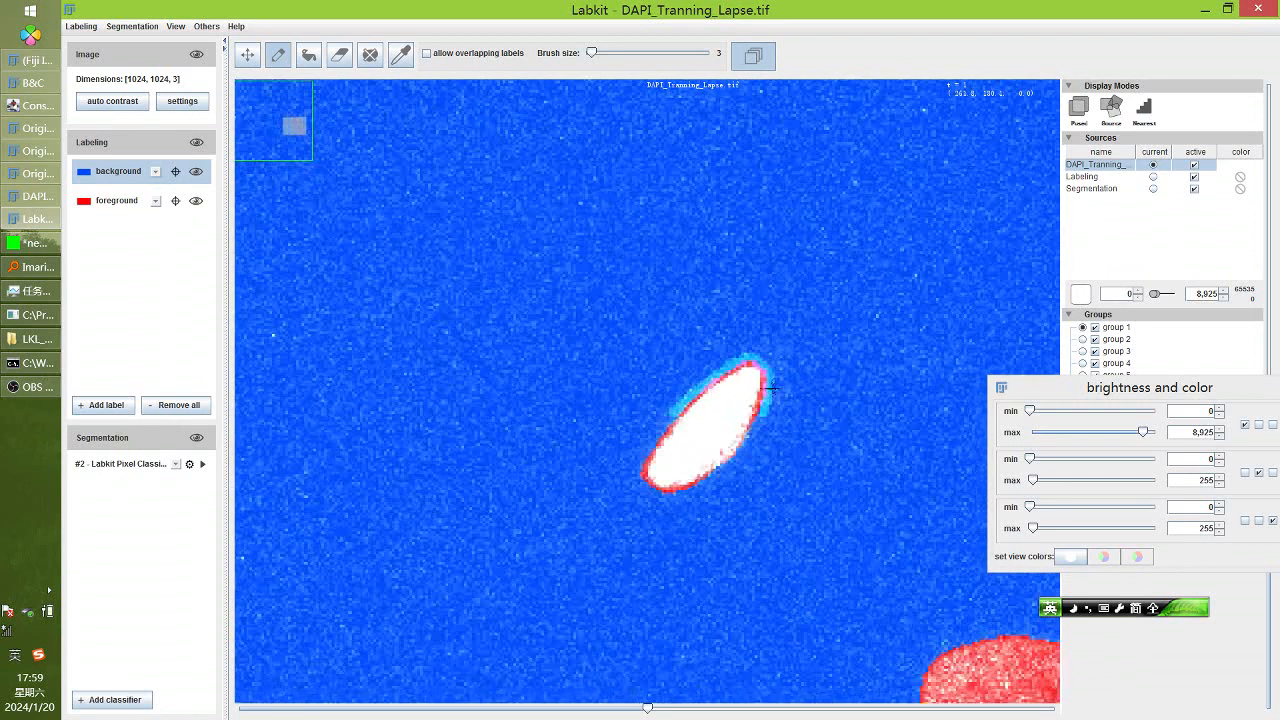
Paint a background stroke just outside the right edge of the notched nucleus, following its small side indentation
scroll(750, 387, down, 10)
drag(431, 169, 863, 457)
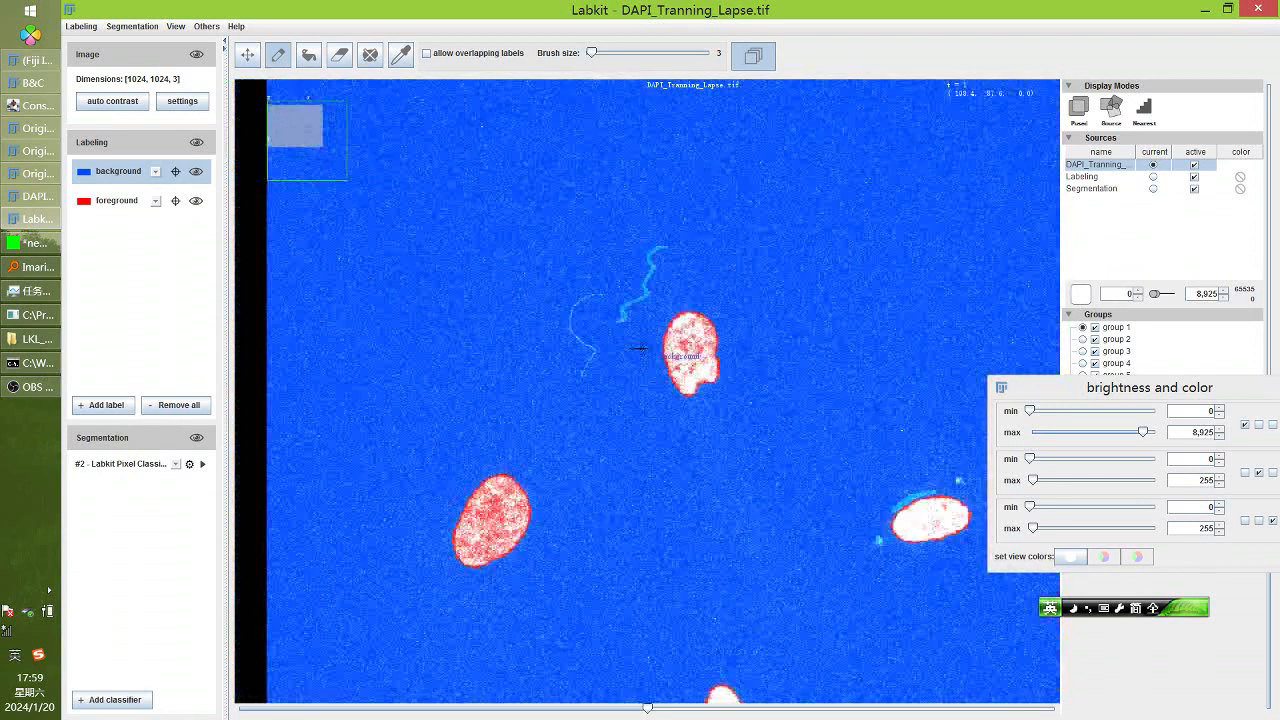
scroll(641, 349, up, 15)
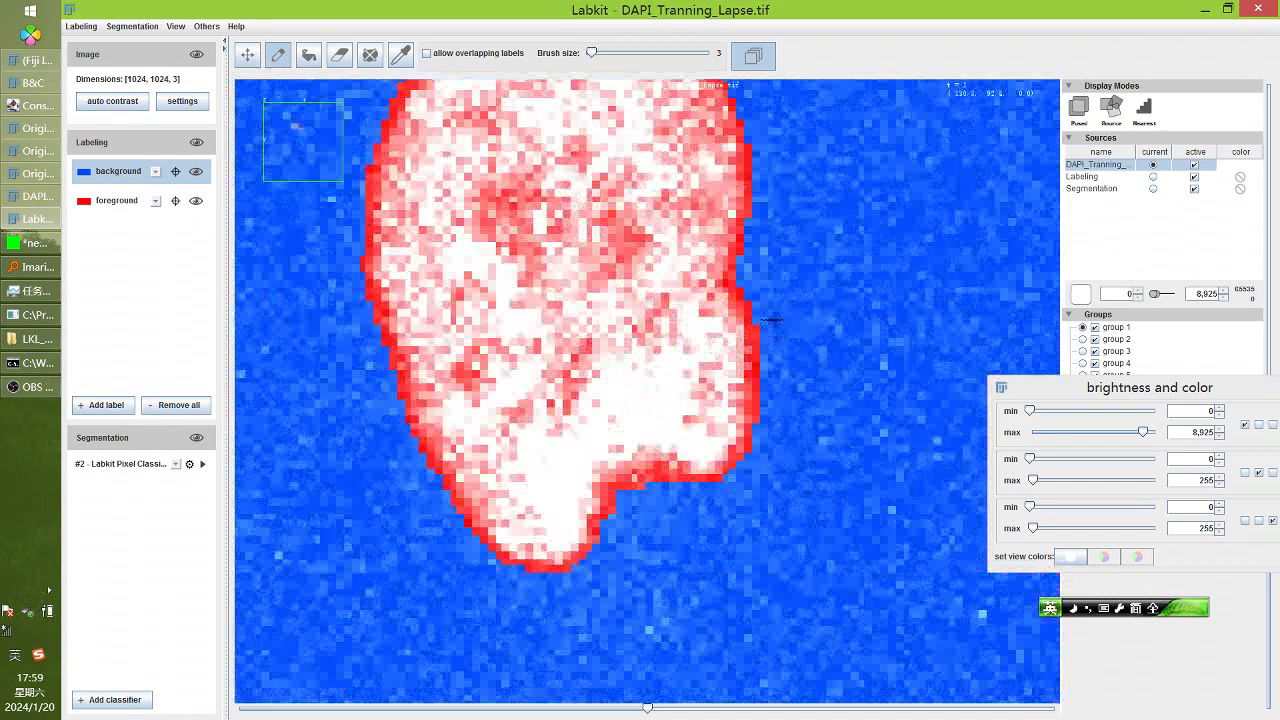
scroll(771, 320, up, 2)
mouse_move(770, 345)
mouse_down()
mouse_move(748, 272)
mouse_move(748, 100)
mouse_move(746, 120)
mouse_up()
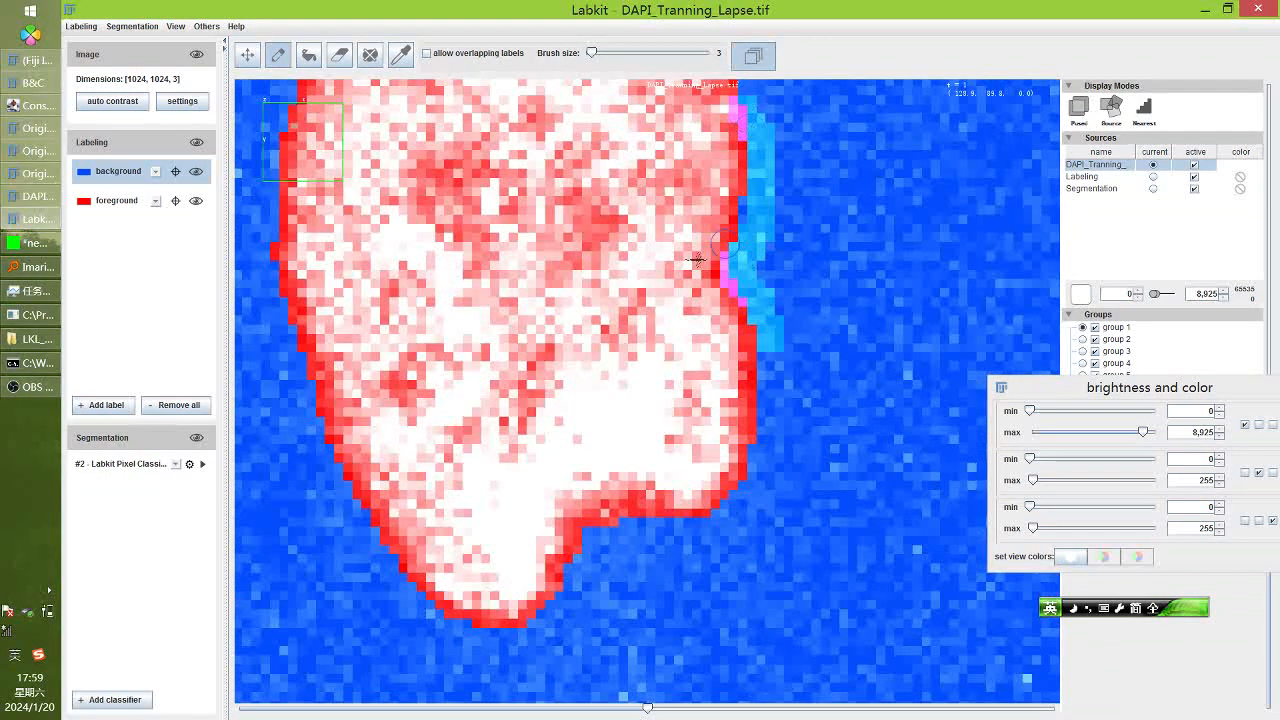
drag(546, 236, 424, 450)
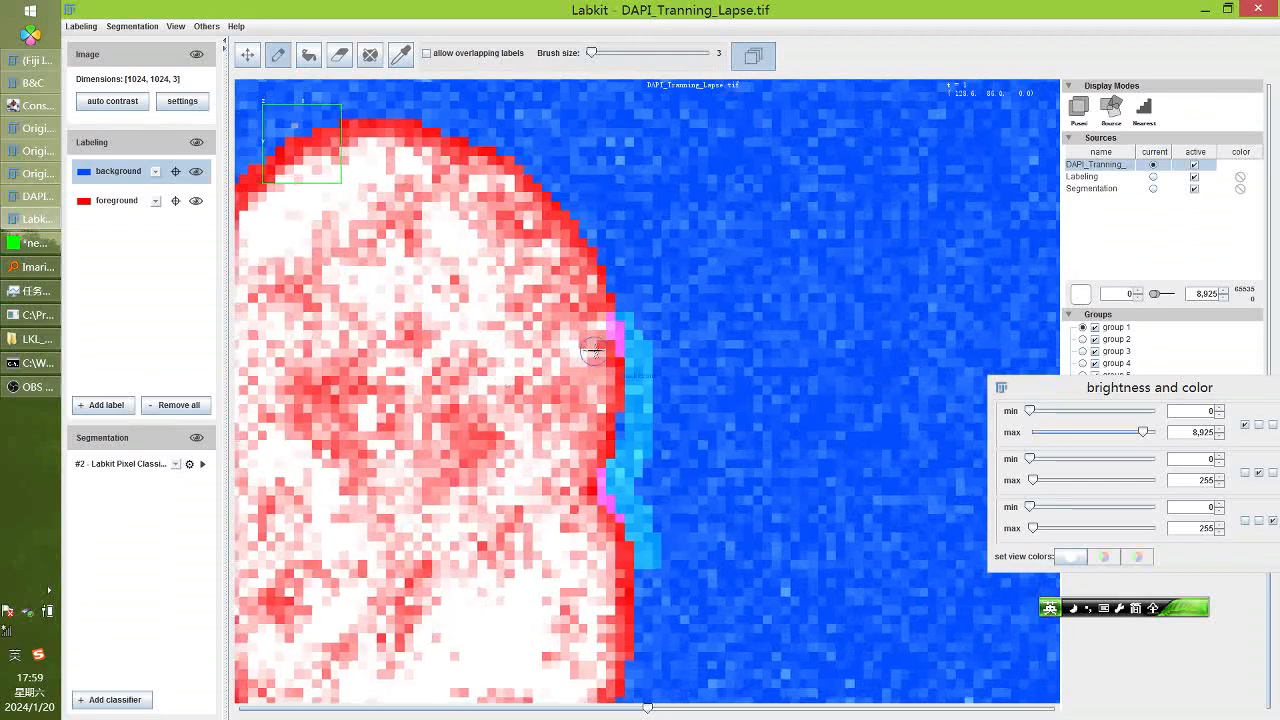
Activate the eraser, check the painted labels with the image and segmentation hidden, and show both layers again
click(339, 55)
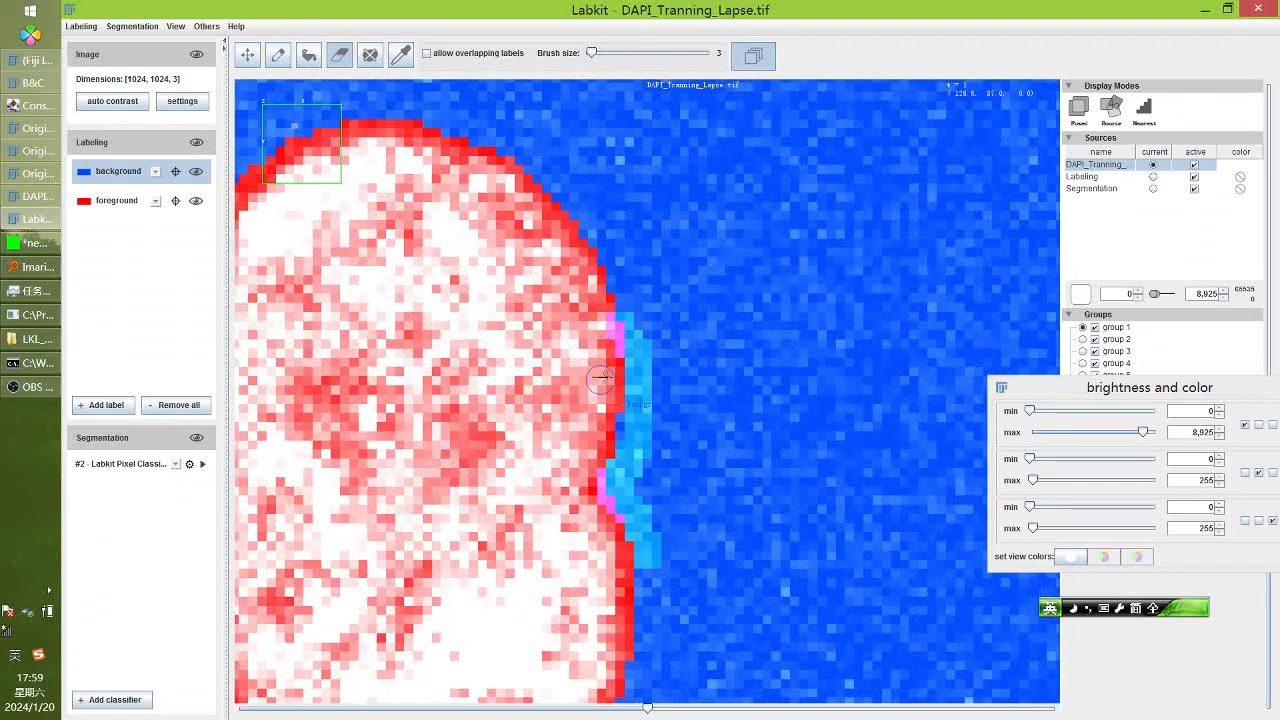
click(1194, 166)
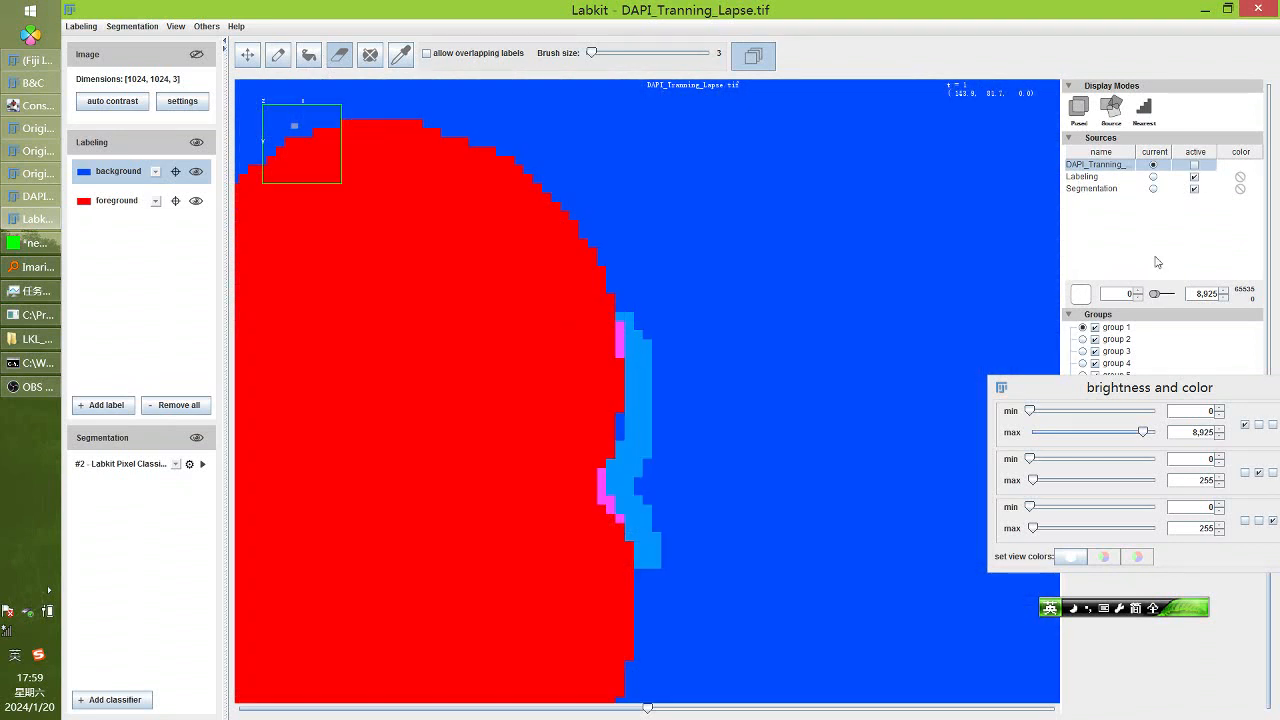
click(1194, 189)
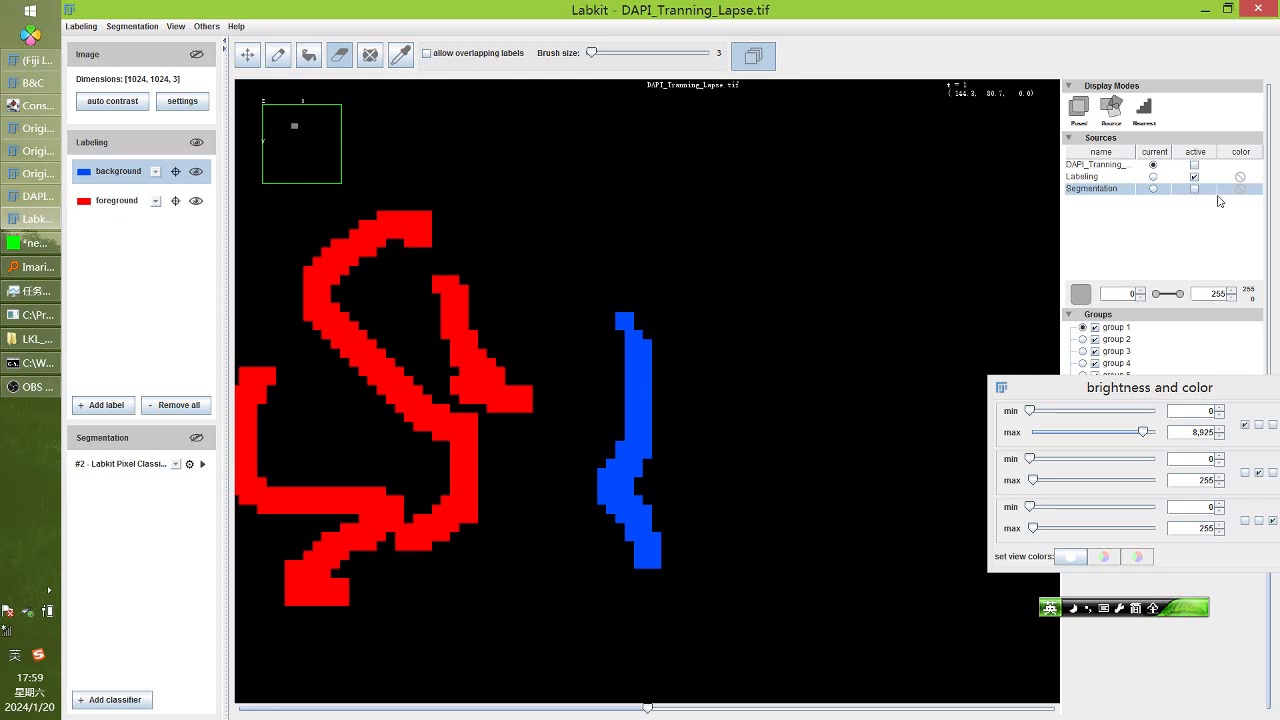
click(1194, 189)
click(1194, 165)
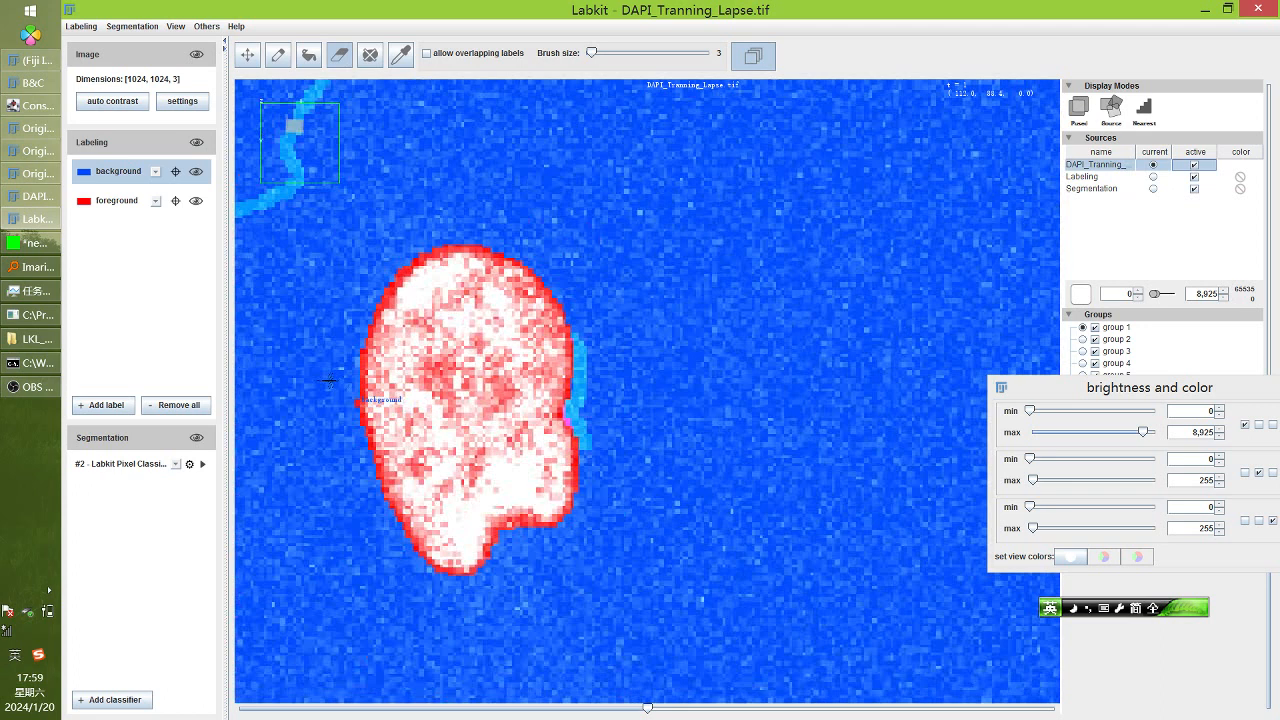
Retrain the pixel classifier with the new background stroke beside the notched nucleus
scroll(345, 381, down, 3)
click(204, 465)
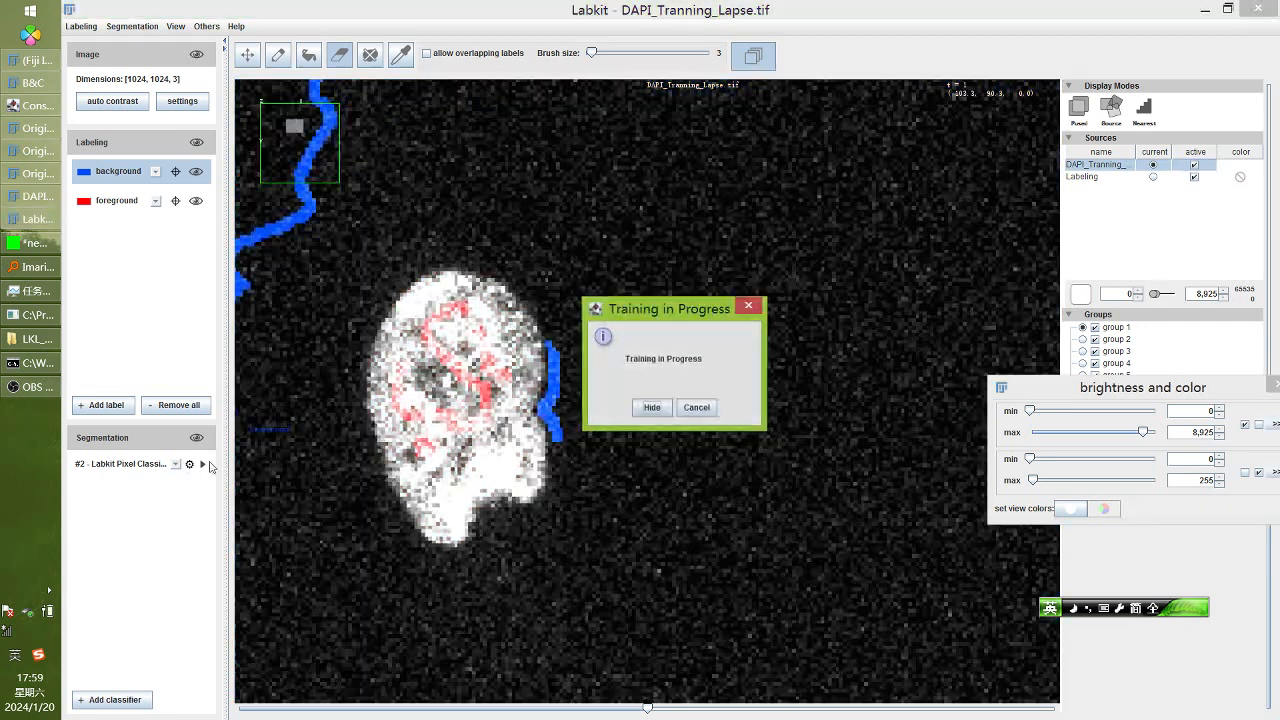
scroll(750, 375, down, 5)
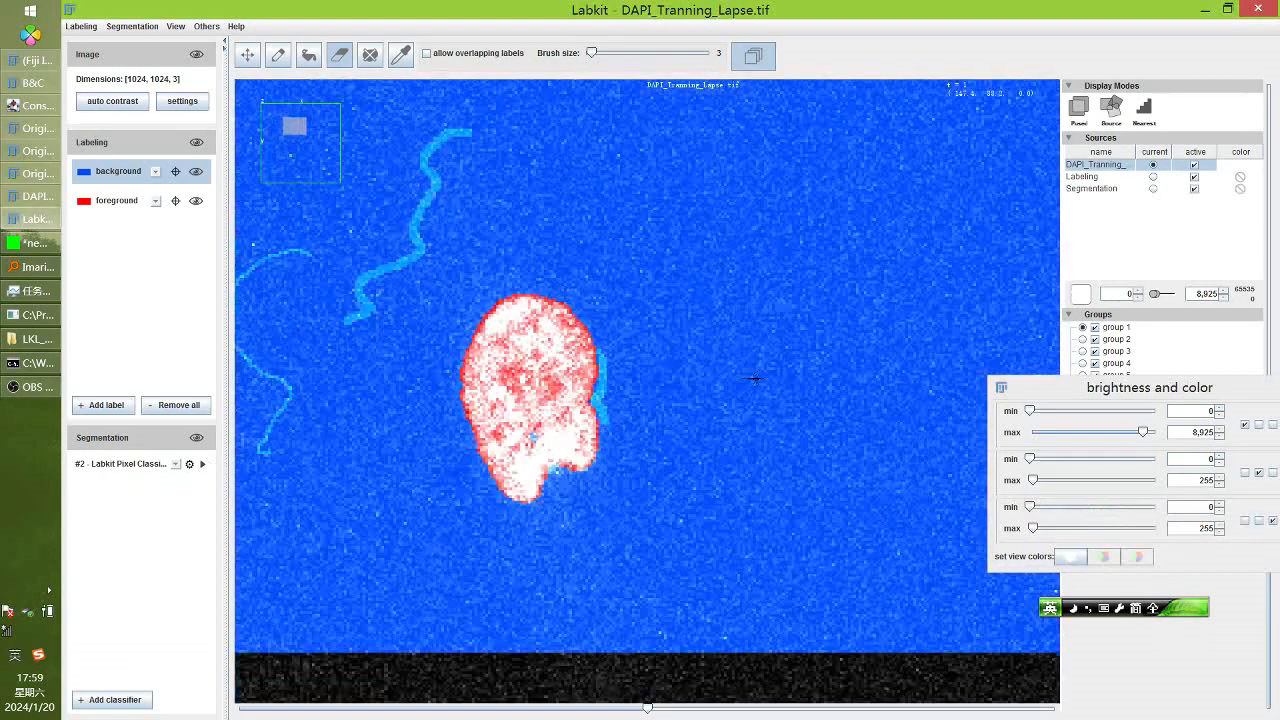
scroll(752, 379, down, 4)
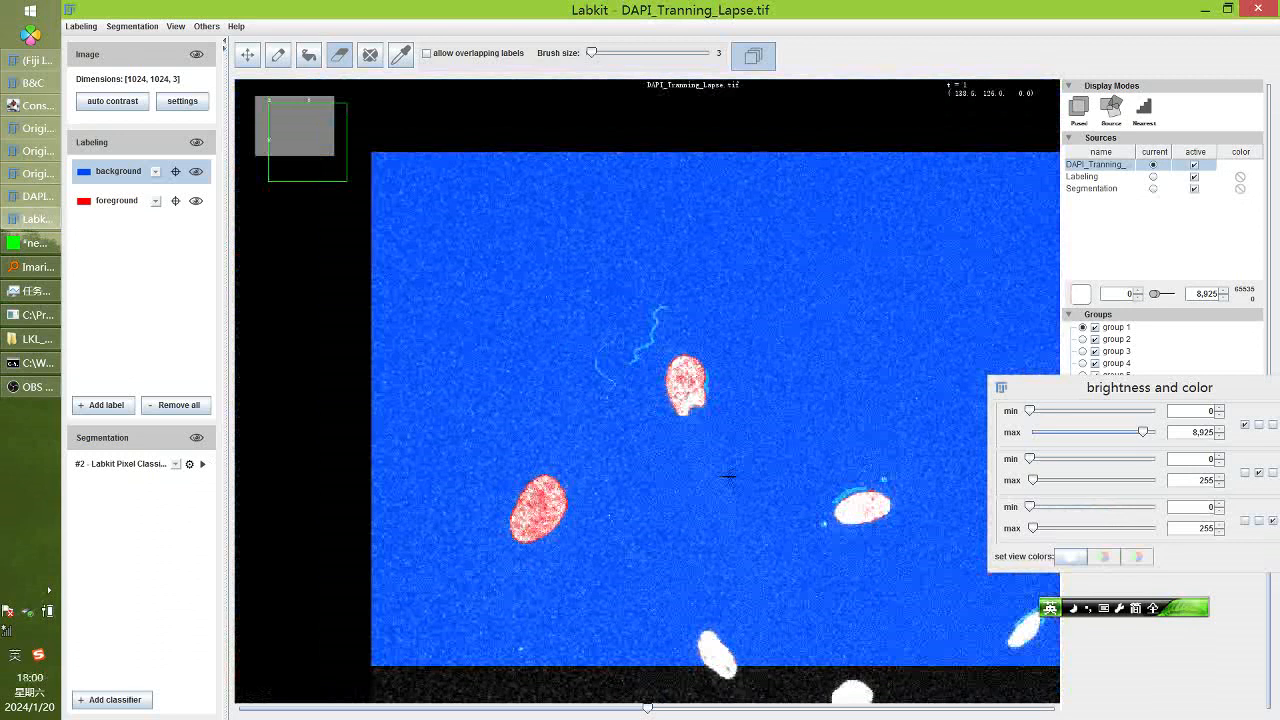
Examine the retrained segmentation closely at the narrow gap between the two adjacent bright nuclei
drag(728, 477, 526, 217)
mouse_move(580, 316)
mouse_down()
mouse_move(540, 309)
mouse_move(566, 307)
mouse_up()
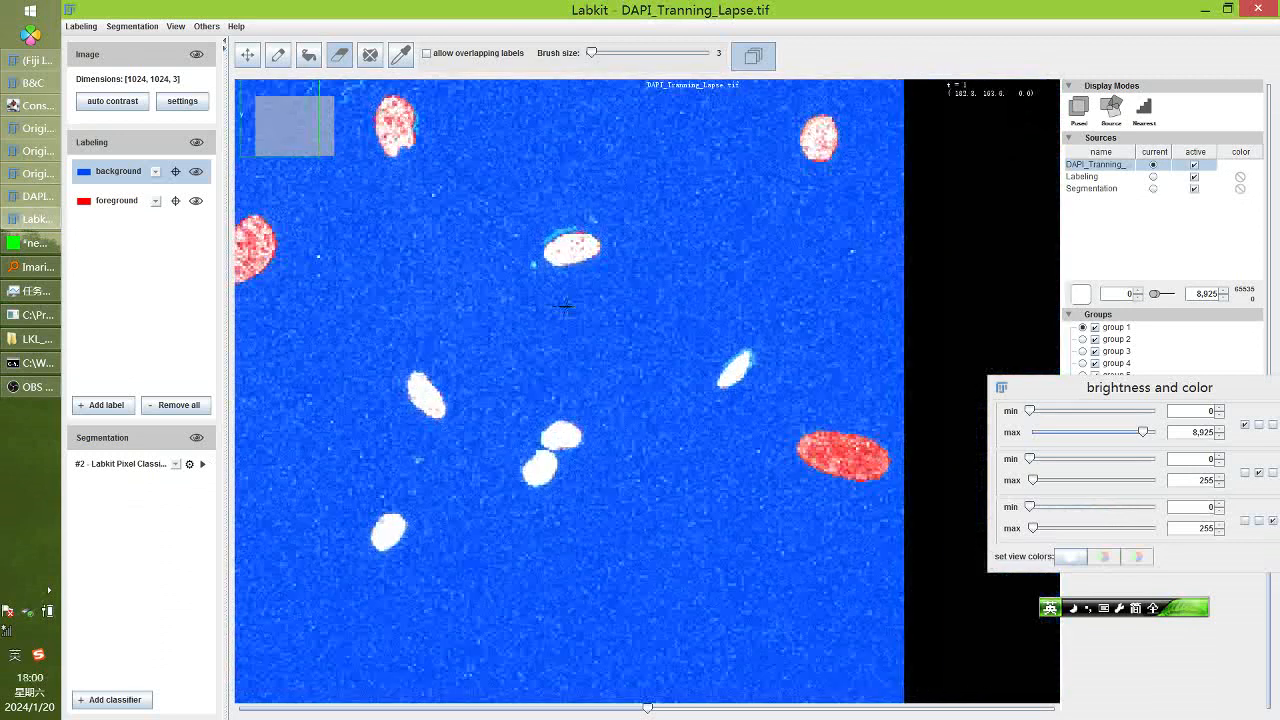
scroll(577, 443, up, 6)
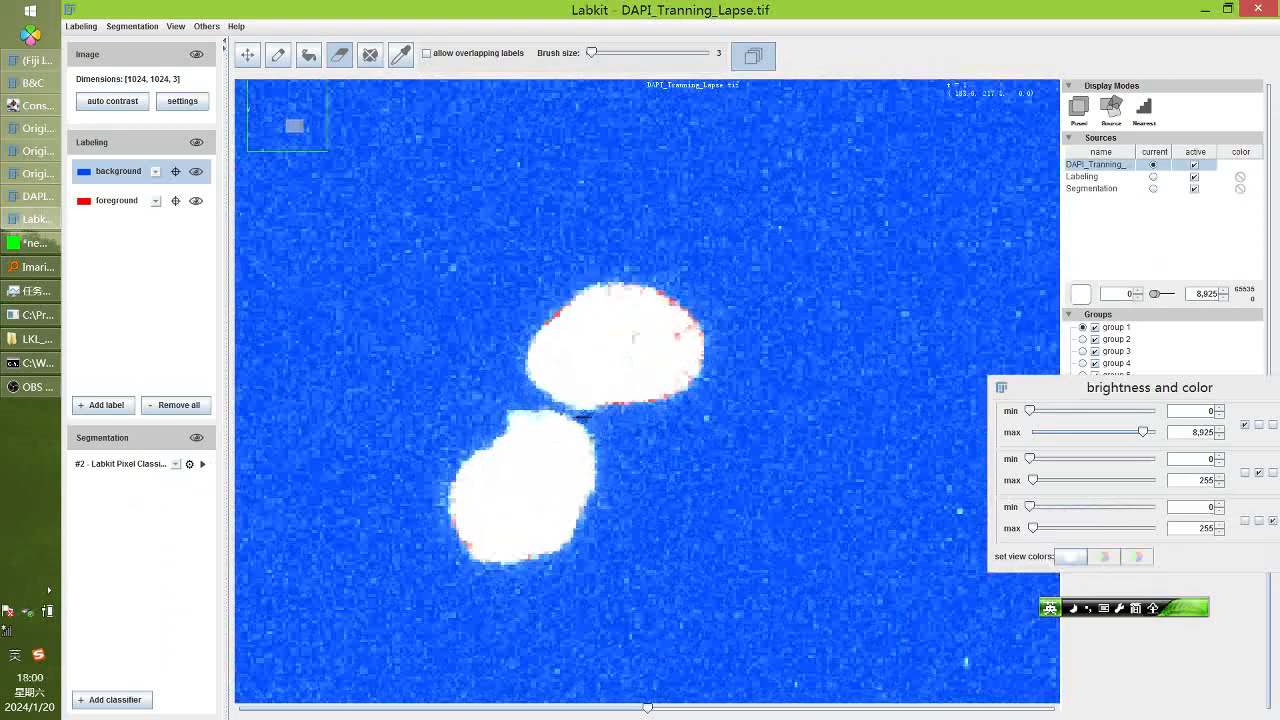
scroll(580, 414, up, 4)
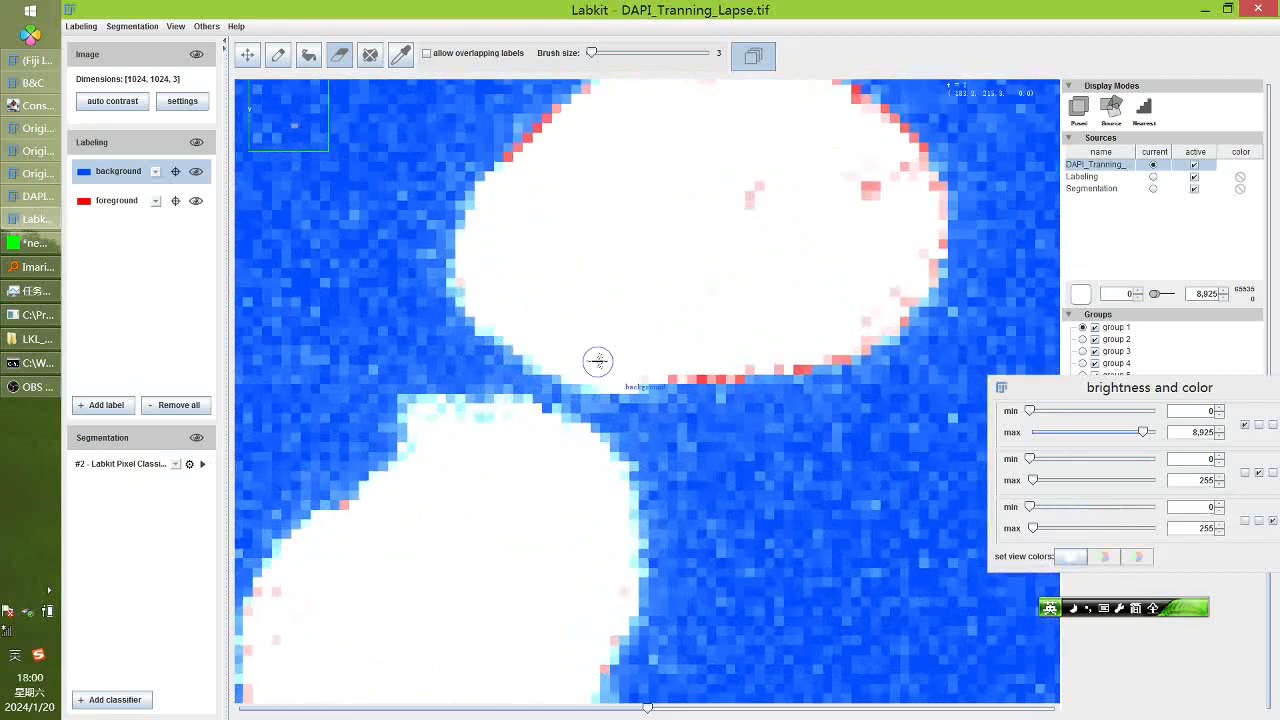
scroll(545, 370, down, 1)
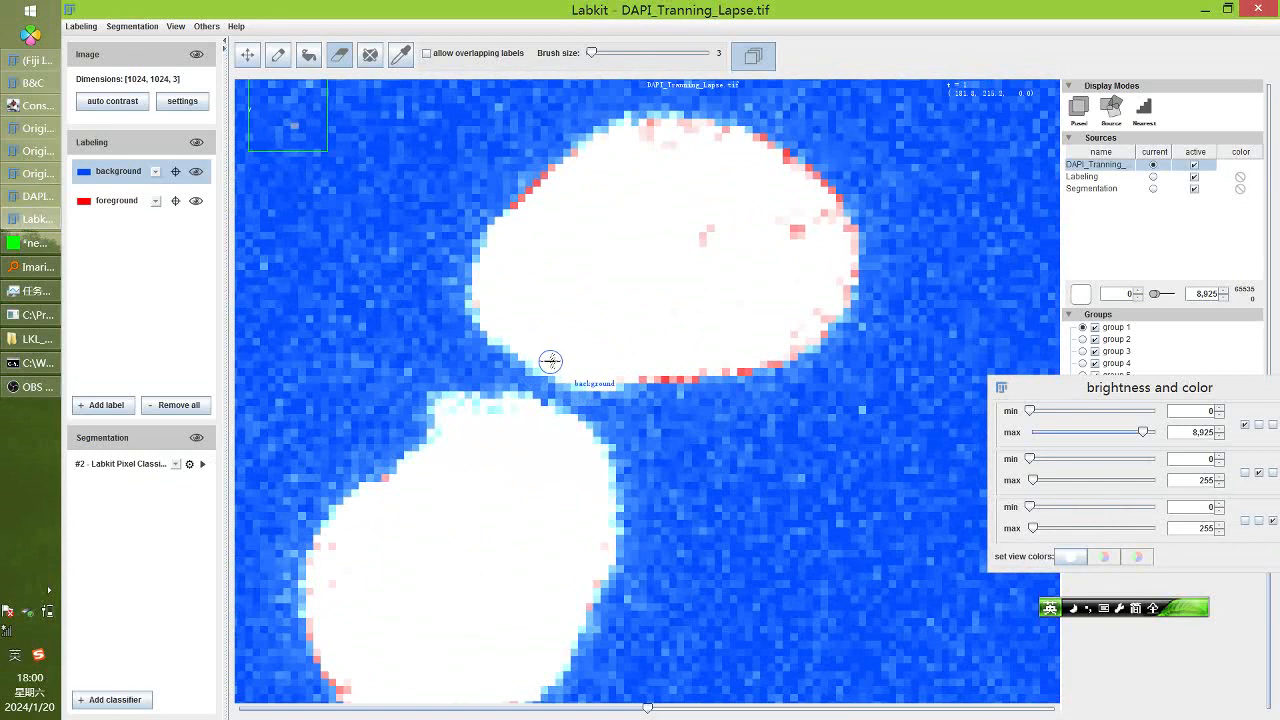
scroll(545, 362, down, 1)
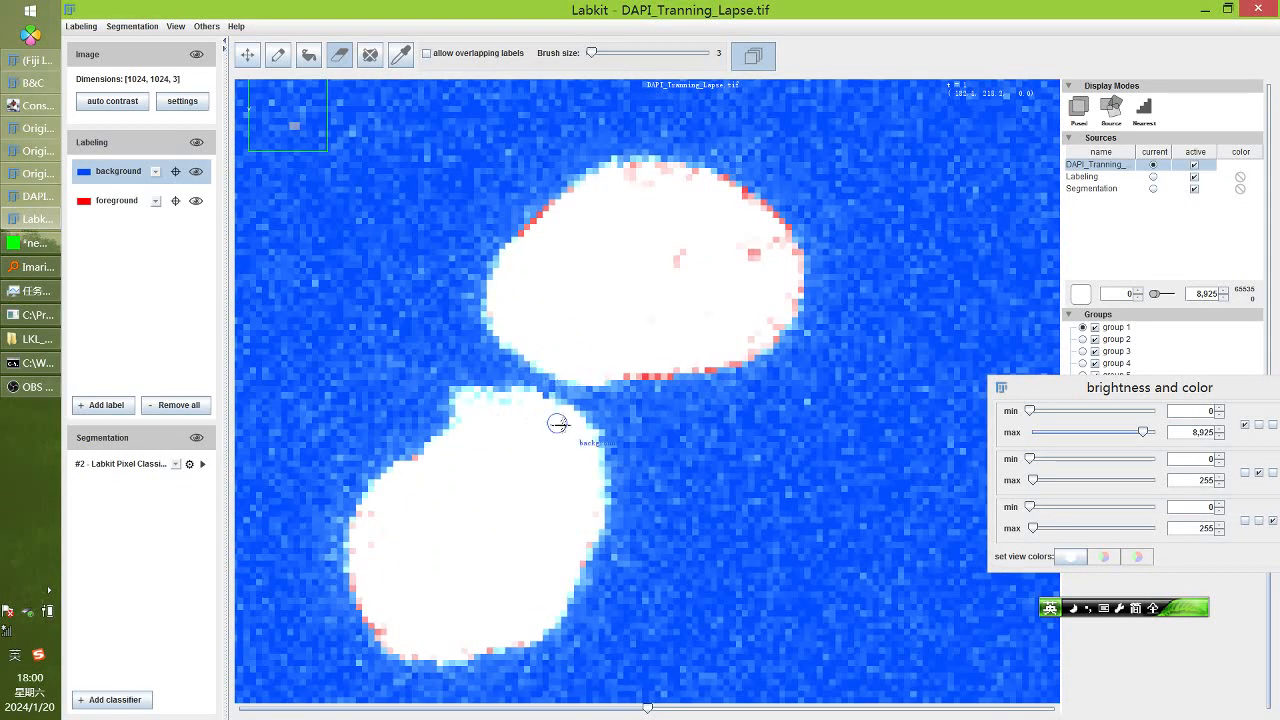
scroll(550, 383, up, 2)
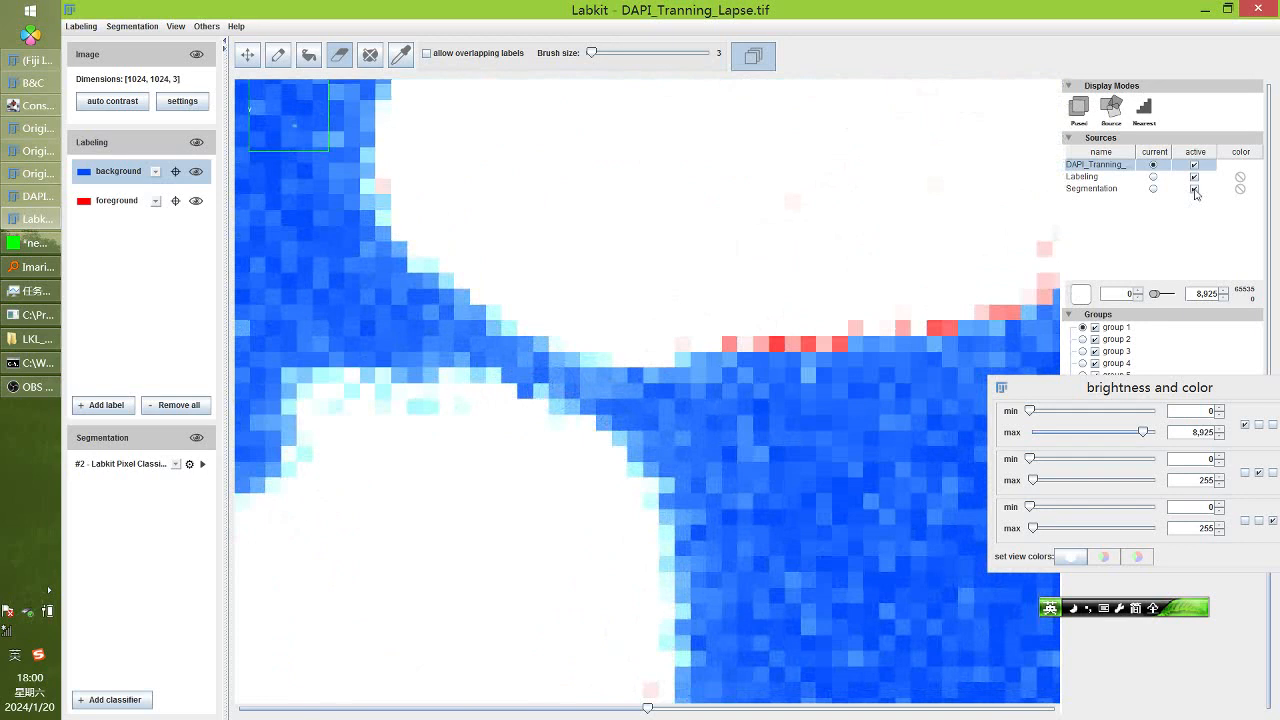
Hide the DAPI image and labeling so only the segmentation shows, and check whether the two adjacent nuclei are separated
click(1194, 188)
click(1194, 178)
click(1194, 165)
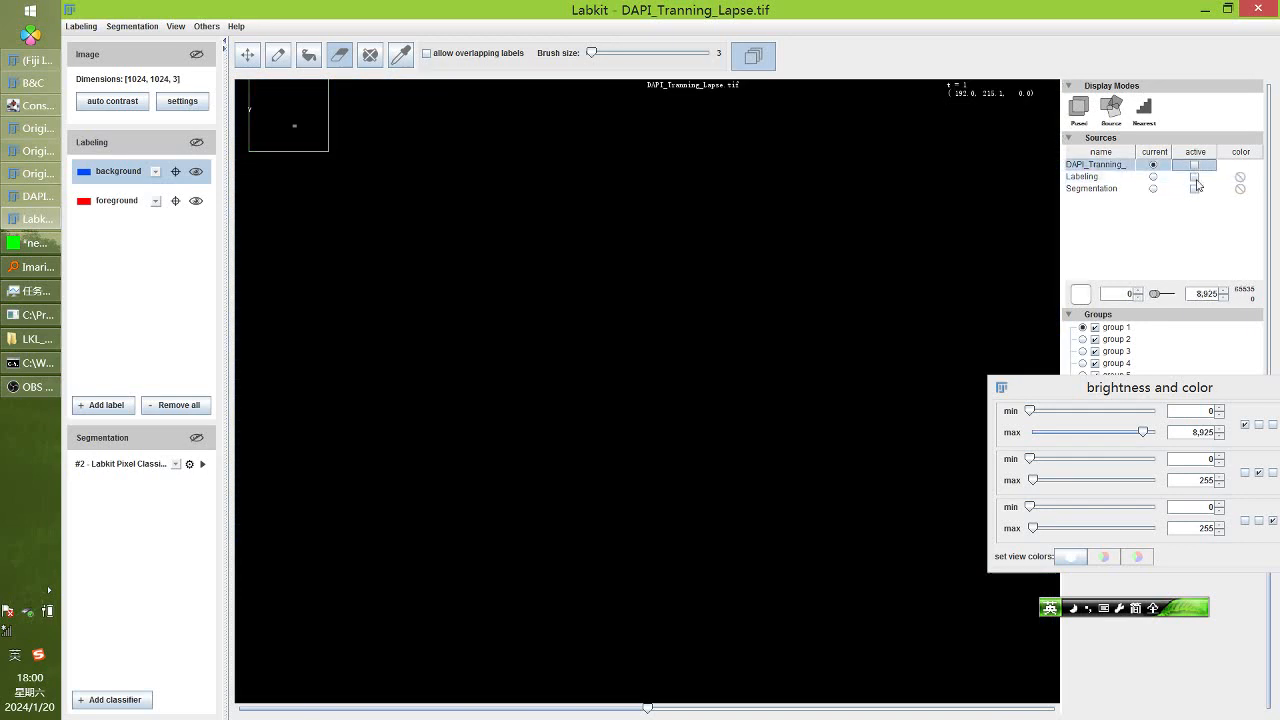
click(1194, 178)
click(1194, 188)
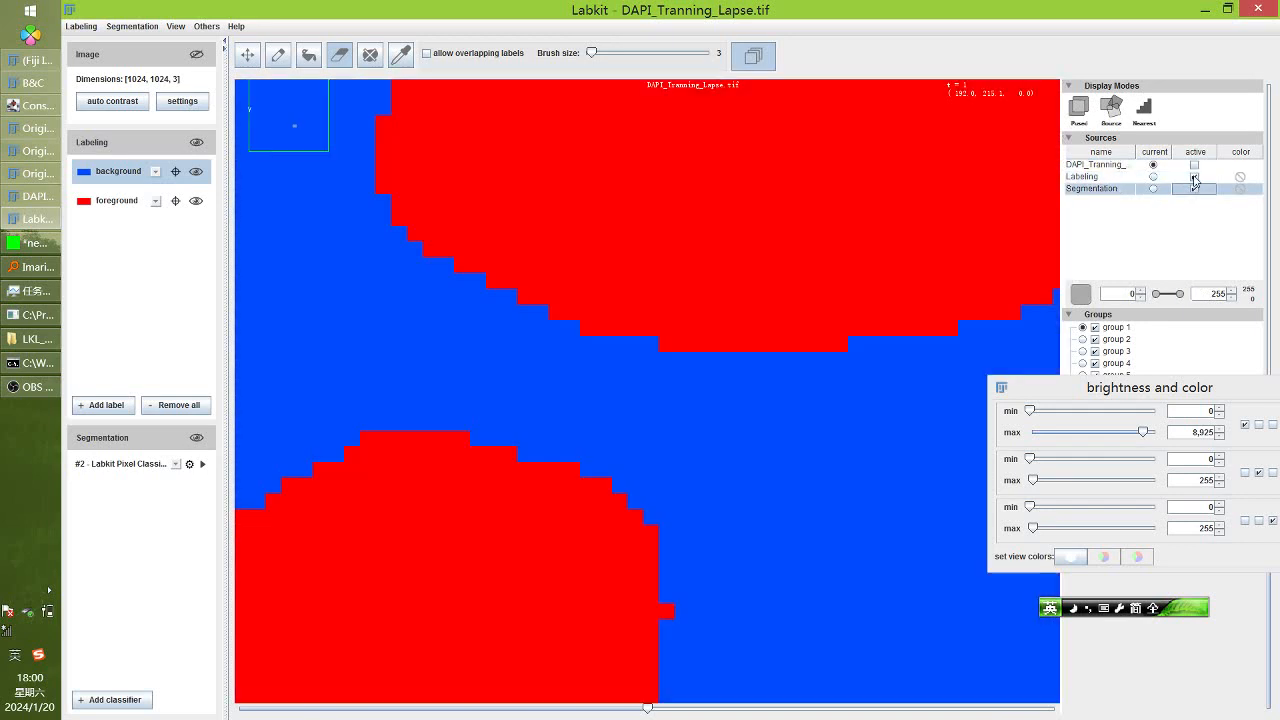
click(1194, 177)
scroll(651, 438, down, 5)
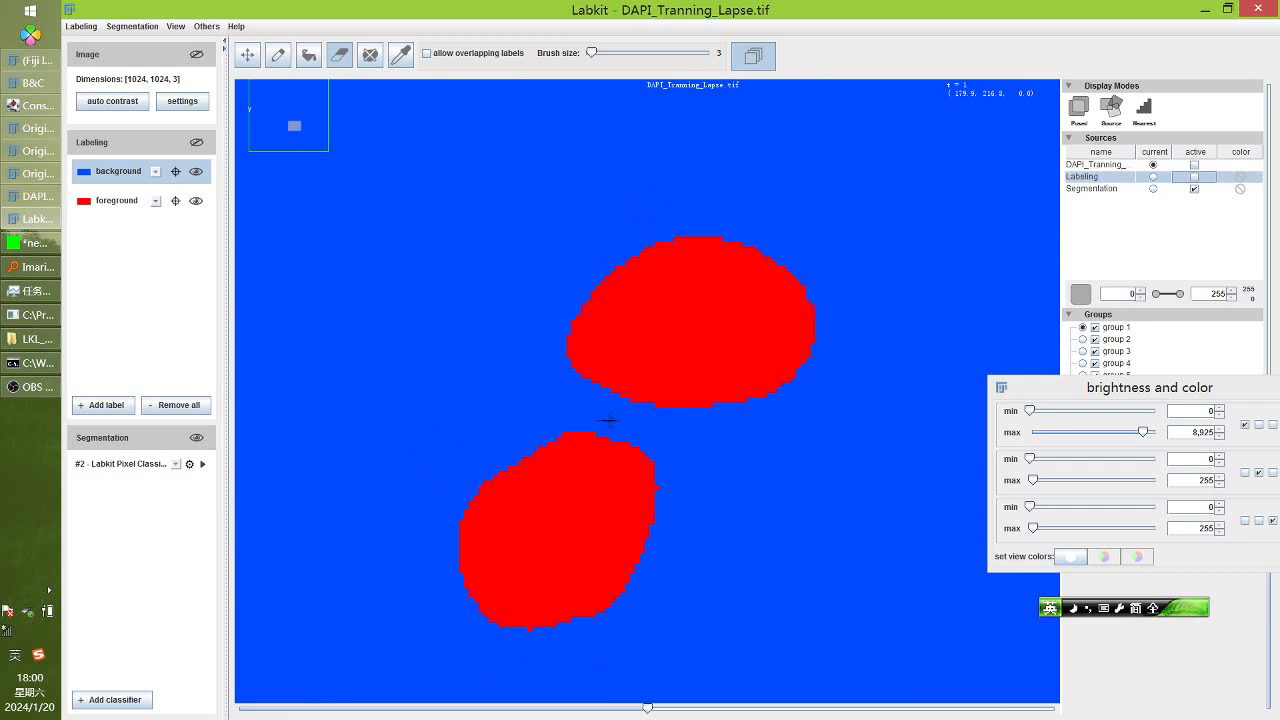
scroll(458, 440, up, 2)
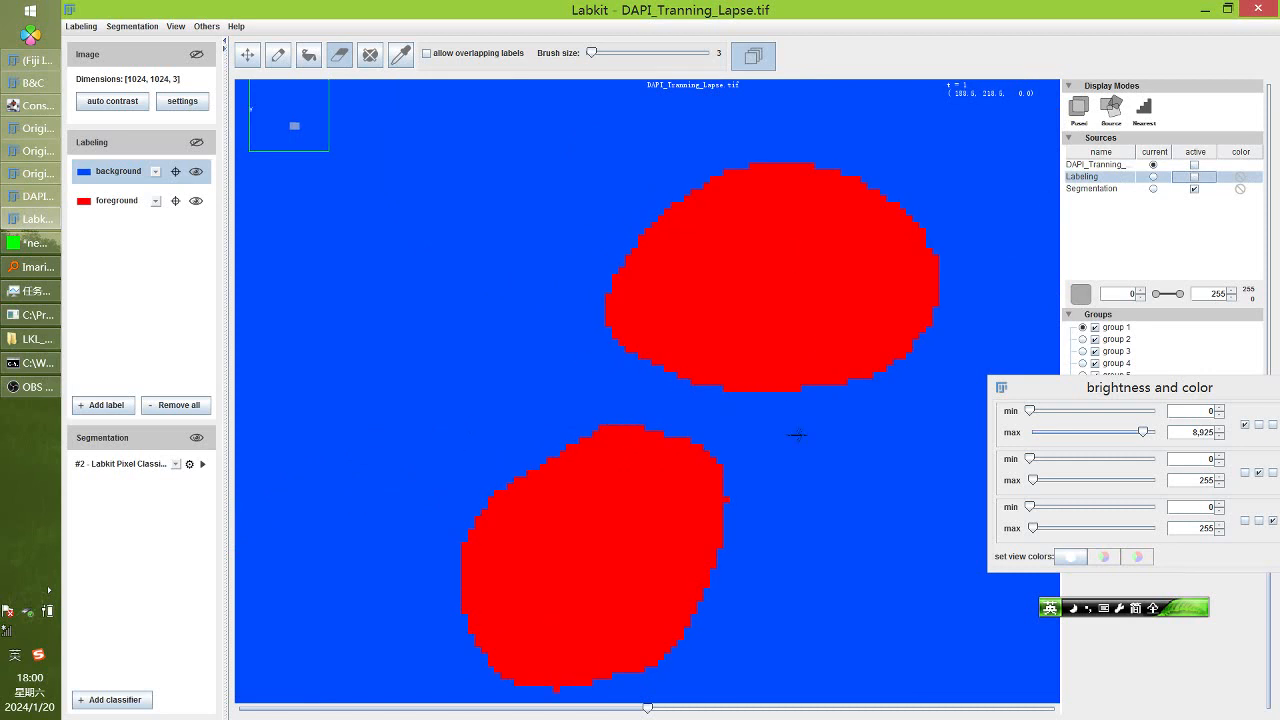
Show the image, labeling and segmentation layers together again and review the segmented nuclei across the whole frame
click(1194, 188)
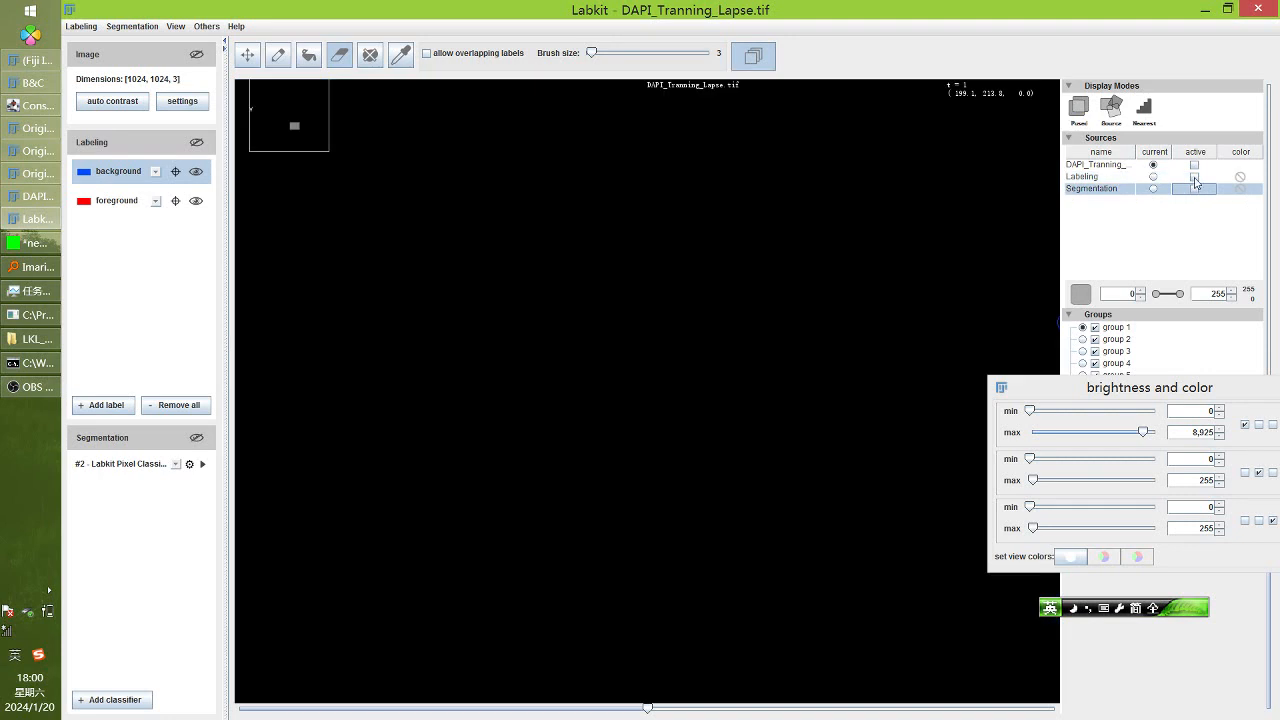
click(1194, 164)
click(1194, 176)
click(1194, 188)
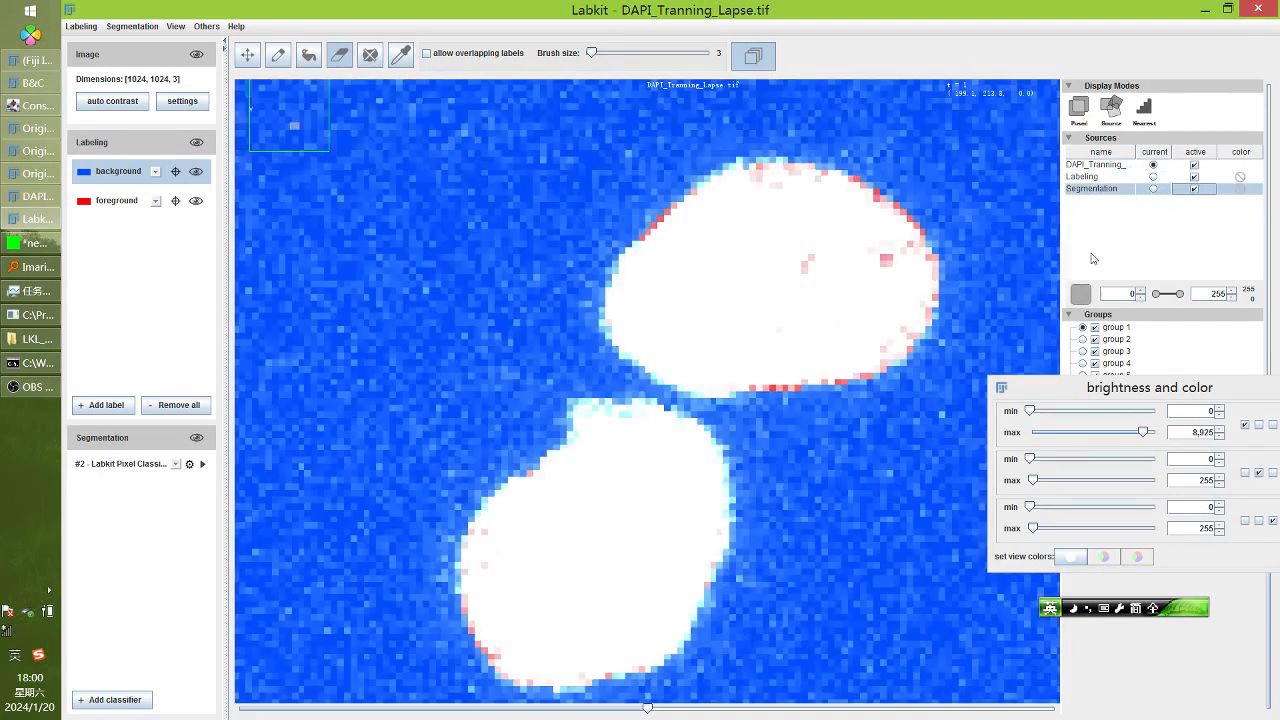
scroll(760, 408, down, 4)
scroll(760, 408, down, 8)
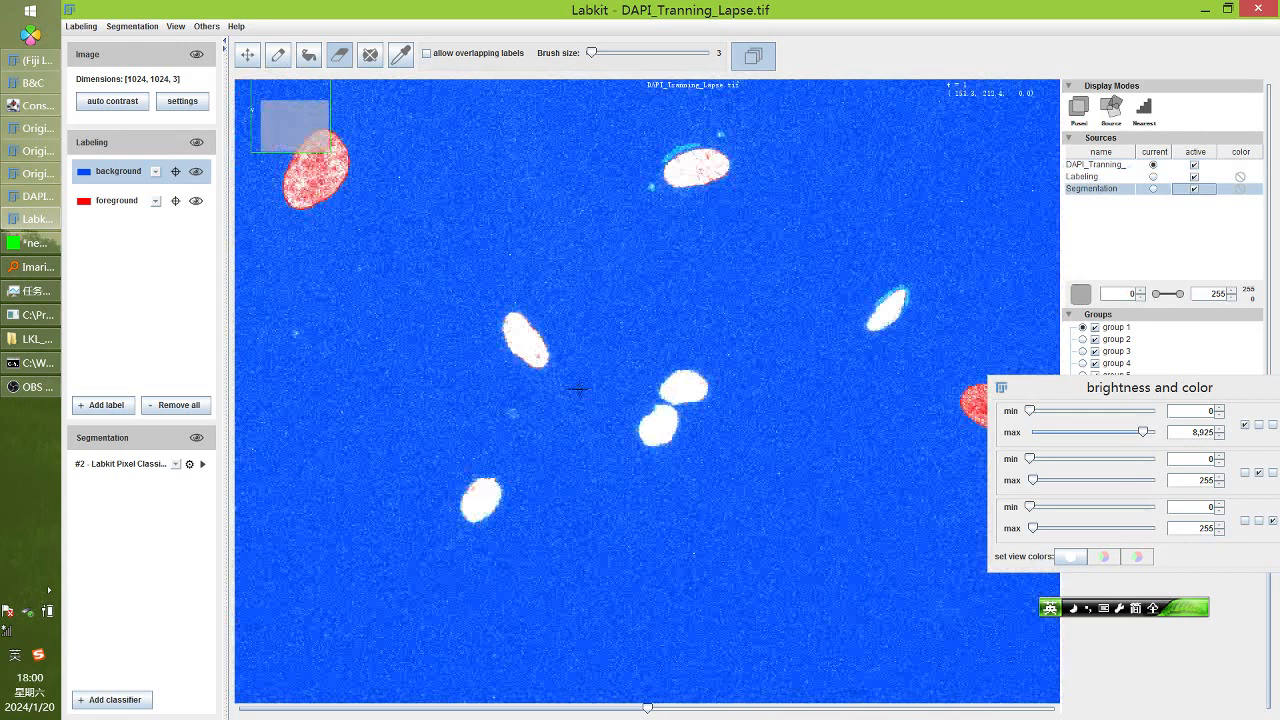
scroll(537, 355, up, 3)
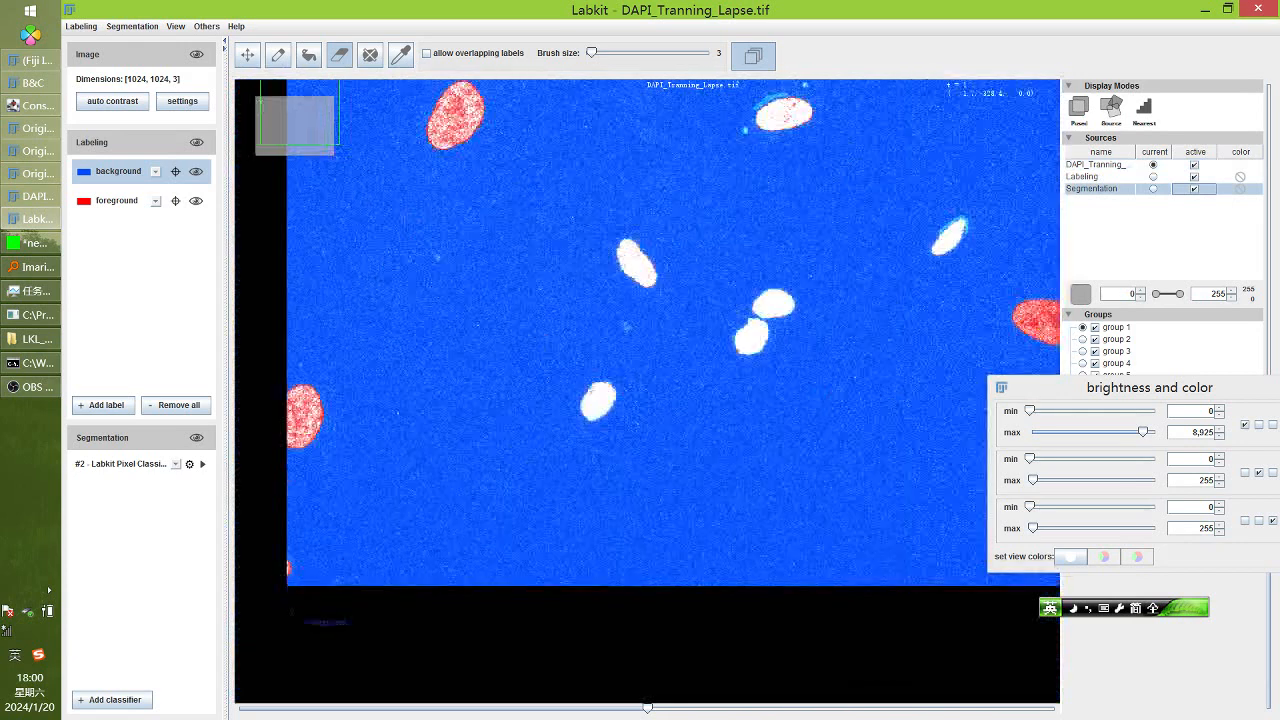
scroll(500, 483, down, 2)
drag(725, 247, 637, 409)
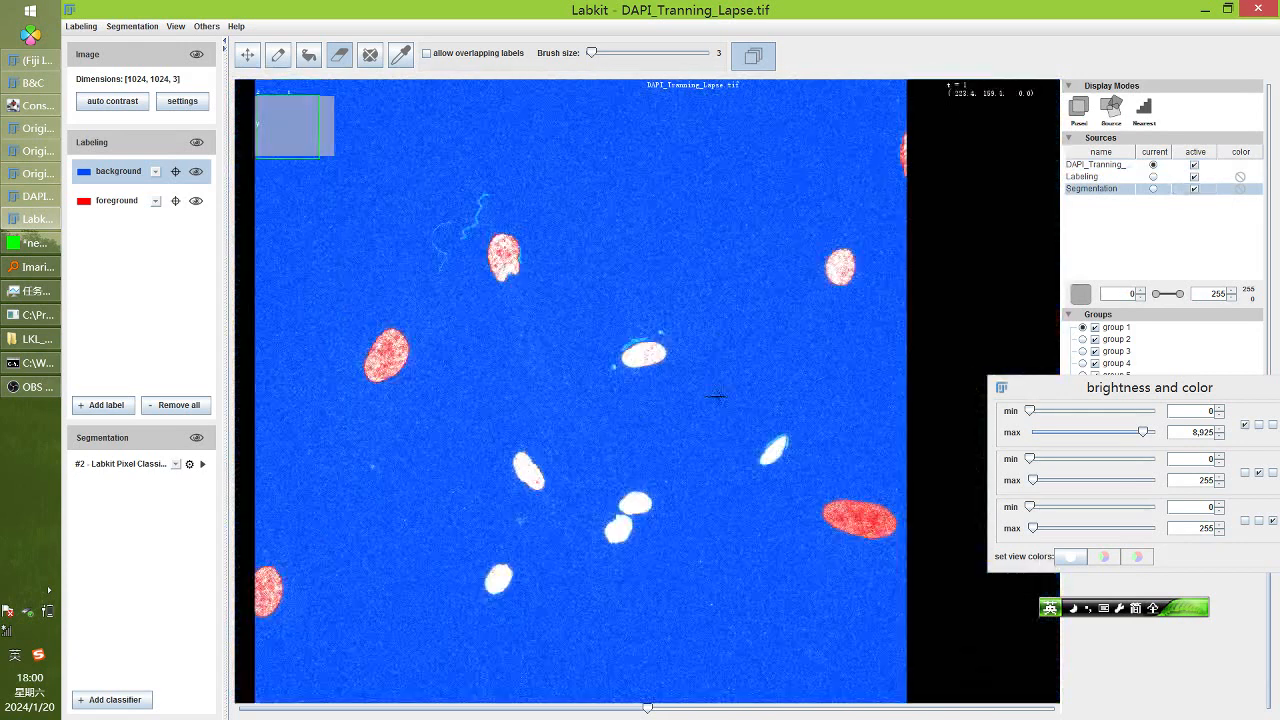
drag(659, 336, 734, 312)
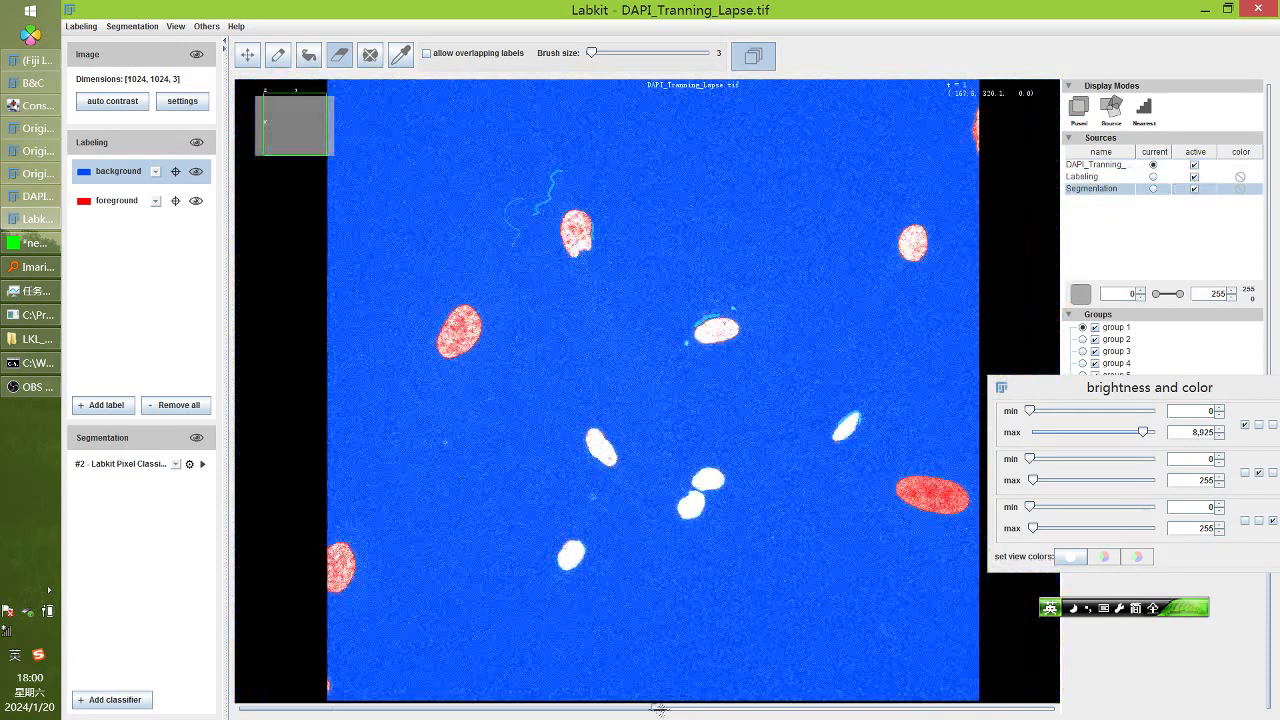
Go to the first time point and examine its segmentation, including the two adjacent nuclei and the other nuclei across the frame
drag(647, 707, 240, 707)
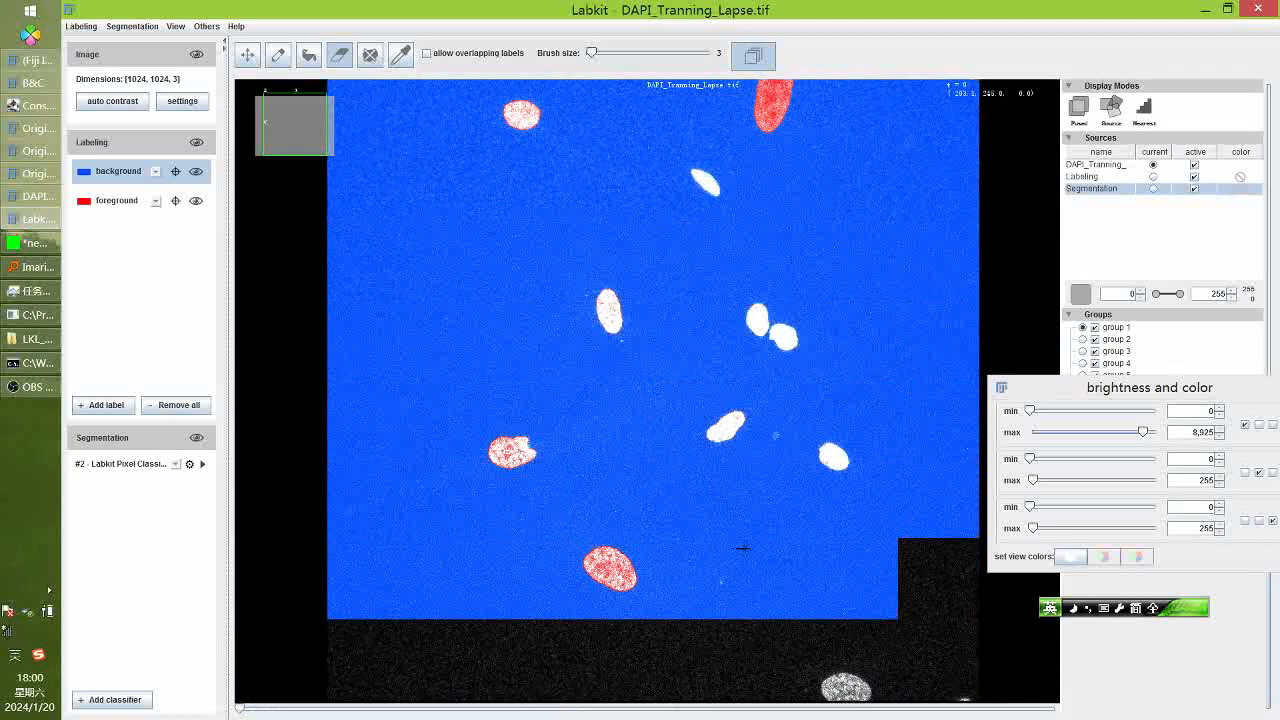
scroll(740, 545, up, 1)
scroll(742, 492, up, 2)
scroll(741, 494, down, 5)
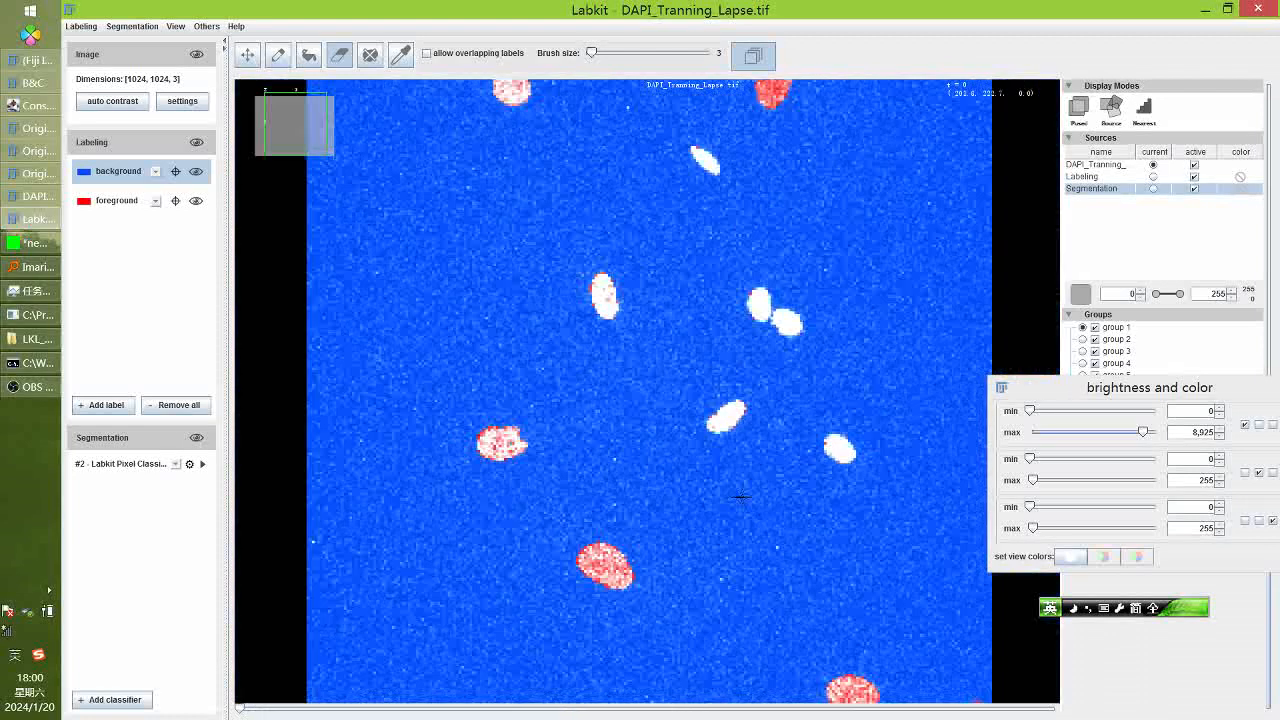
scroll(842, 460, up, 4)
scroll(836, 458, up, 8)
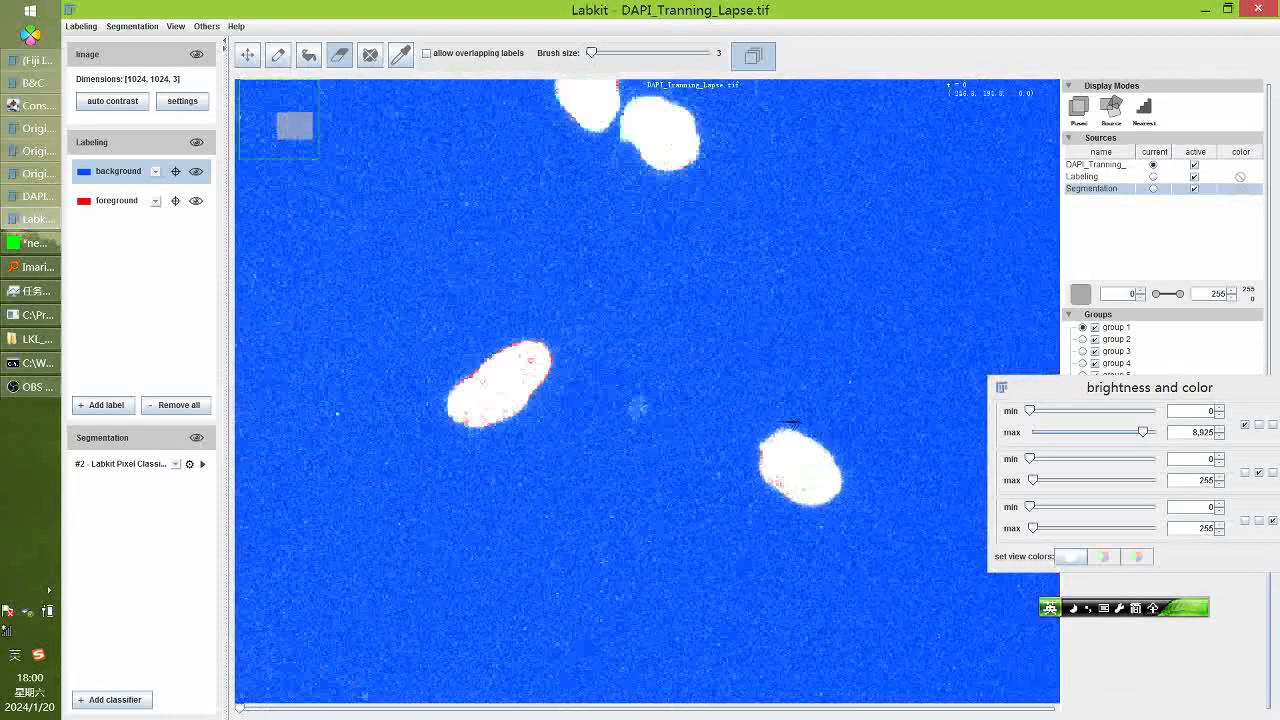
drag(668, 110, 657, 452)
scroll(650, 452, up, 10)
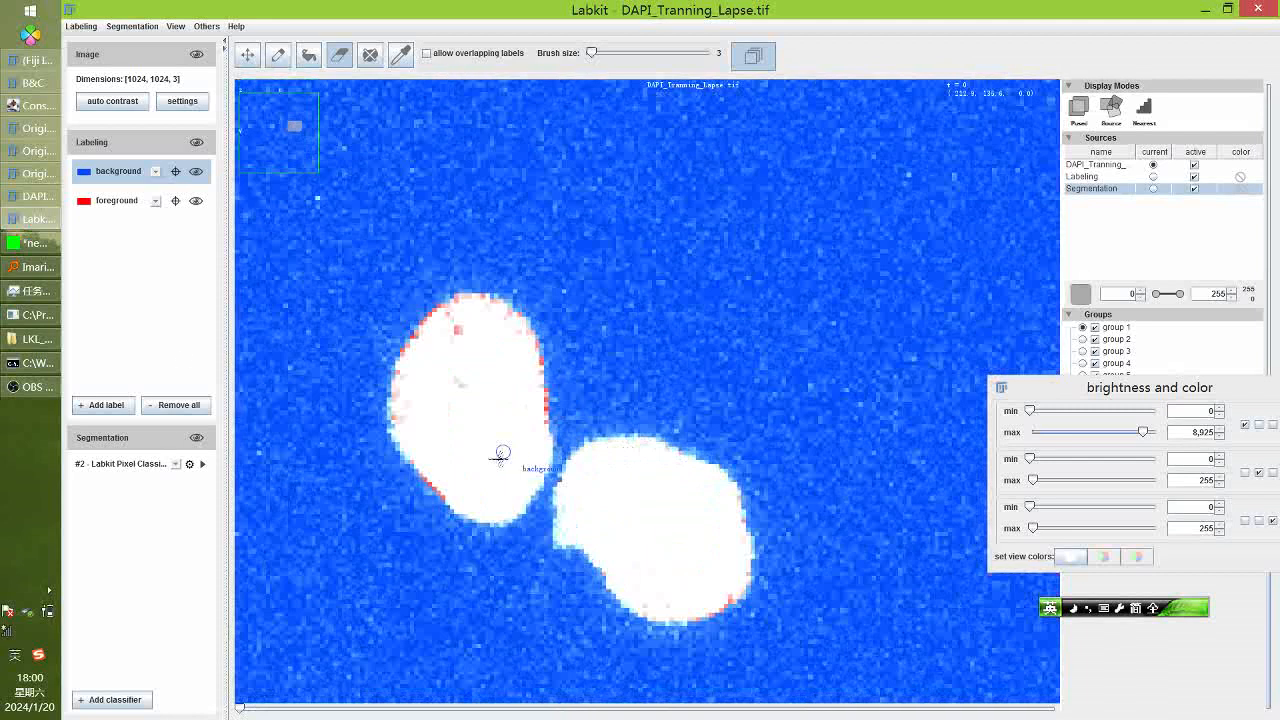
scroll(262, 504, down, 9)
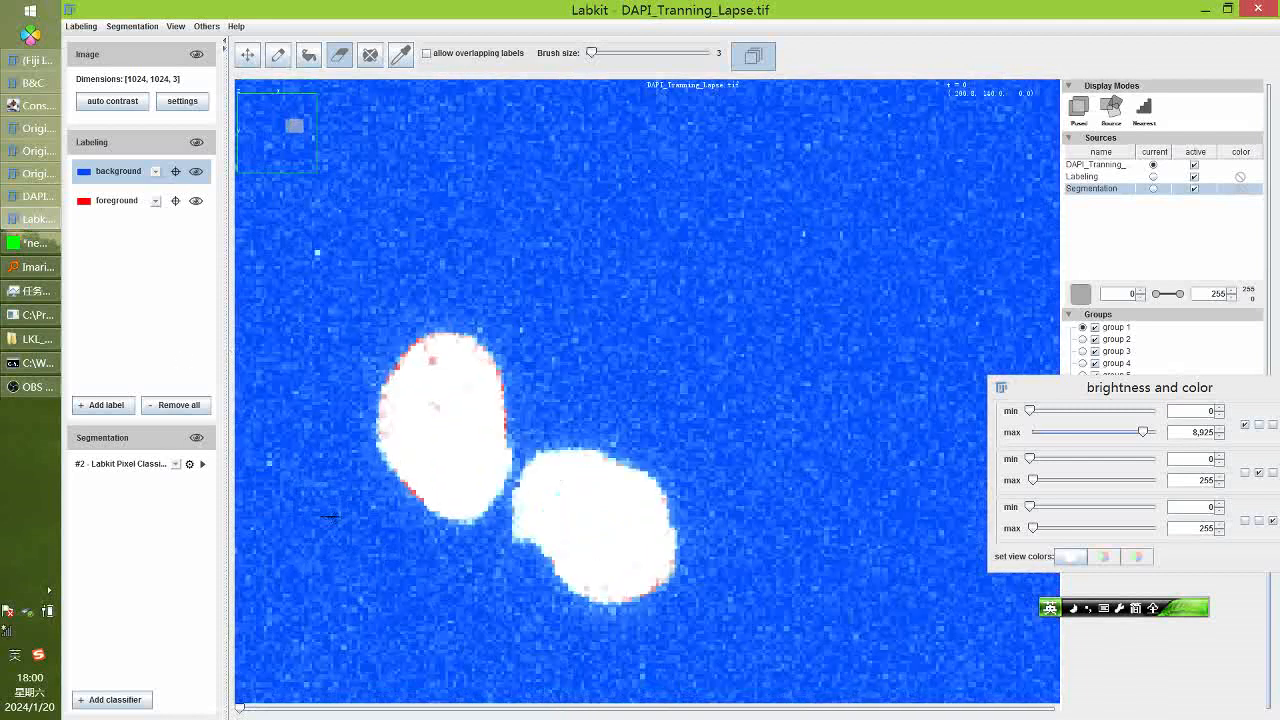
scroll(404, 483, down, 8)
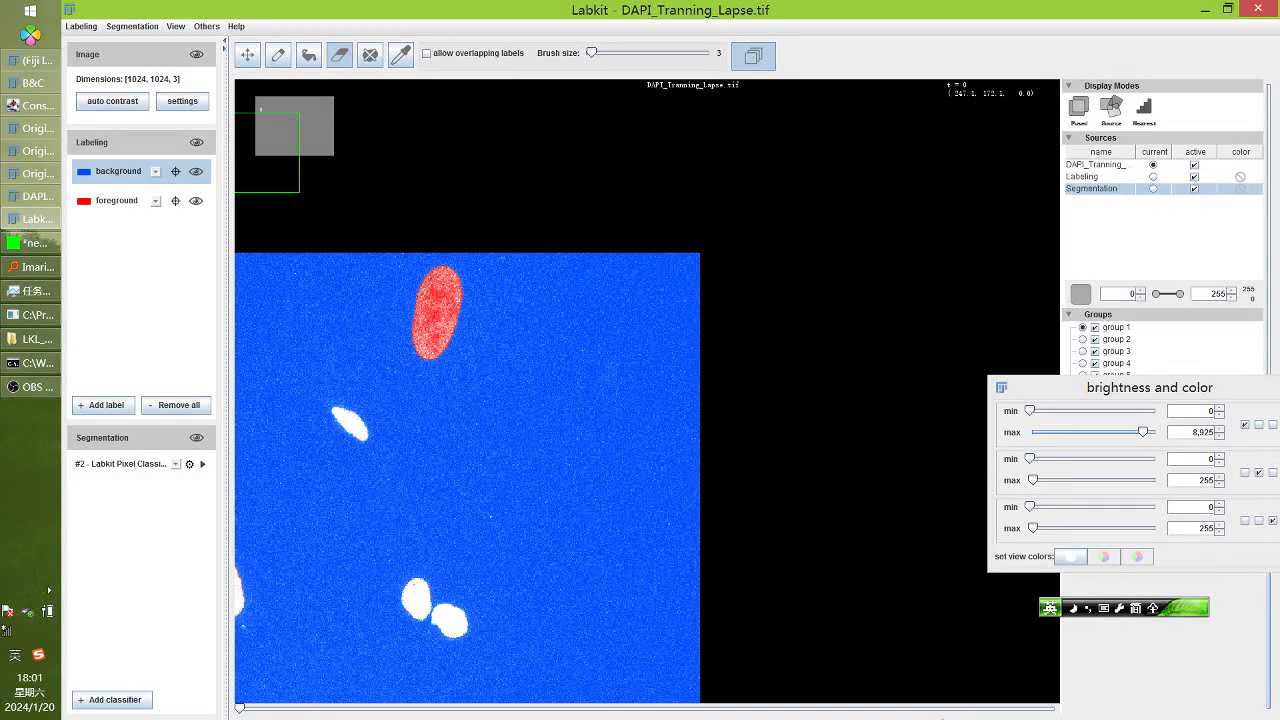
drag(565, 506, 901, 393)
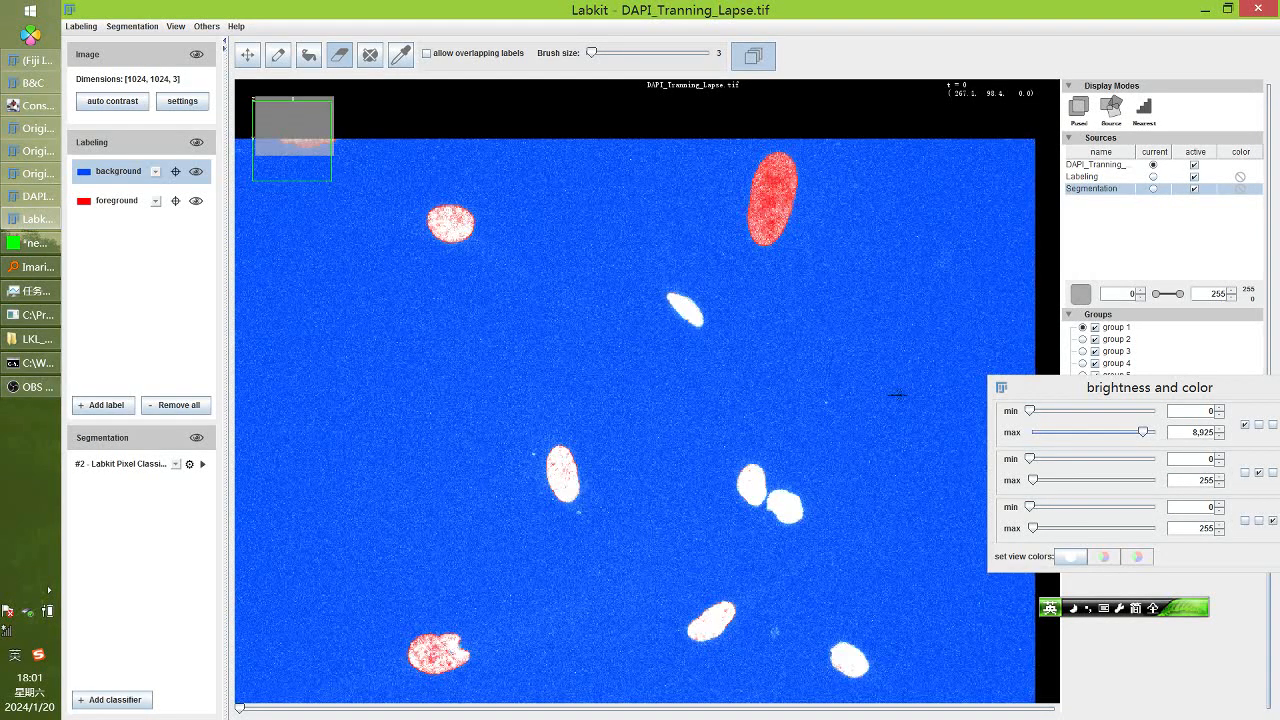
drag(590, 318, 669, 261)
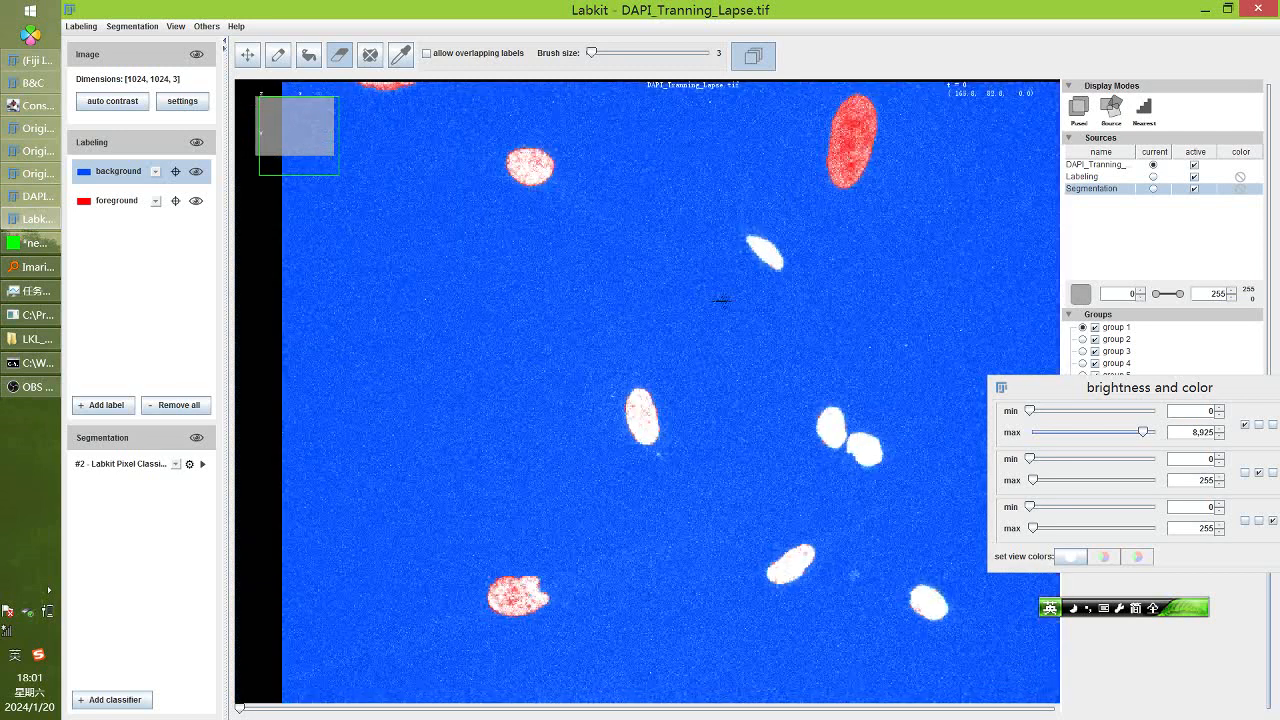
drag(720, 299, 614, 316)
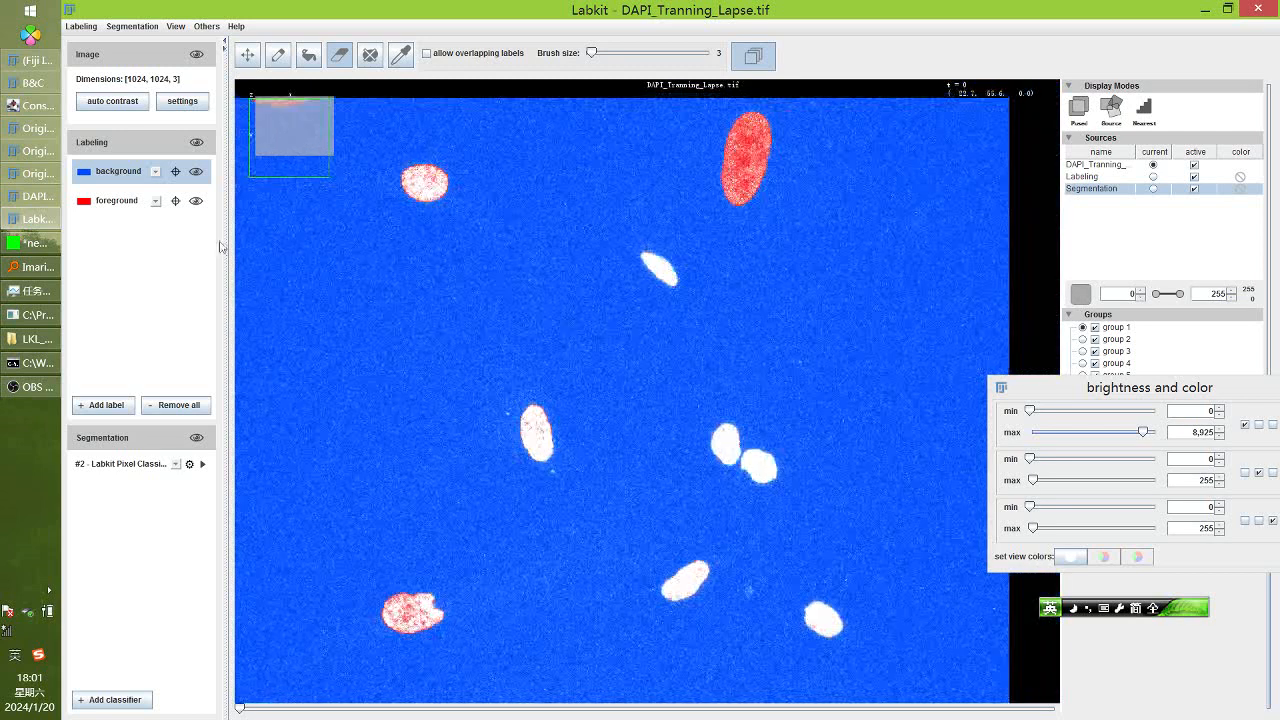
Start saving the trained pixel classifier
click(128, 26)
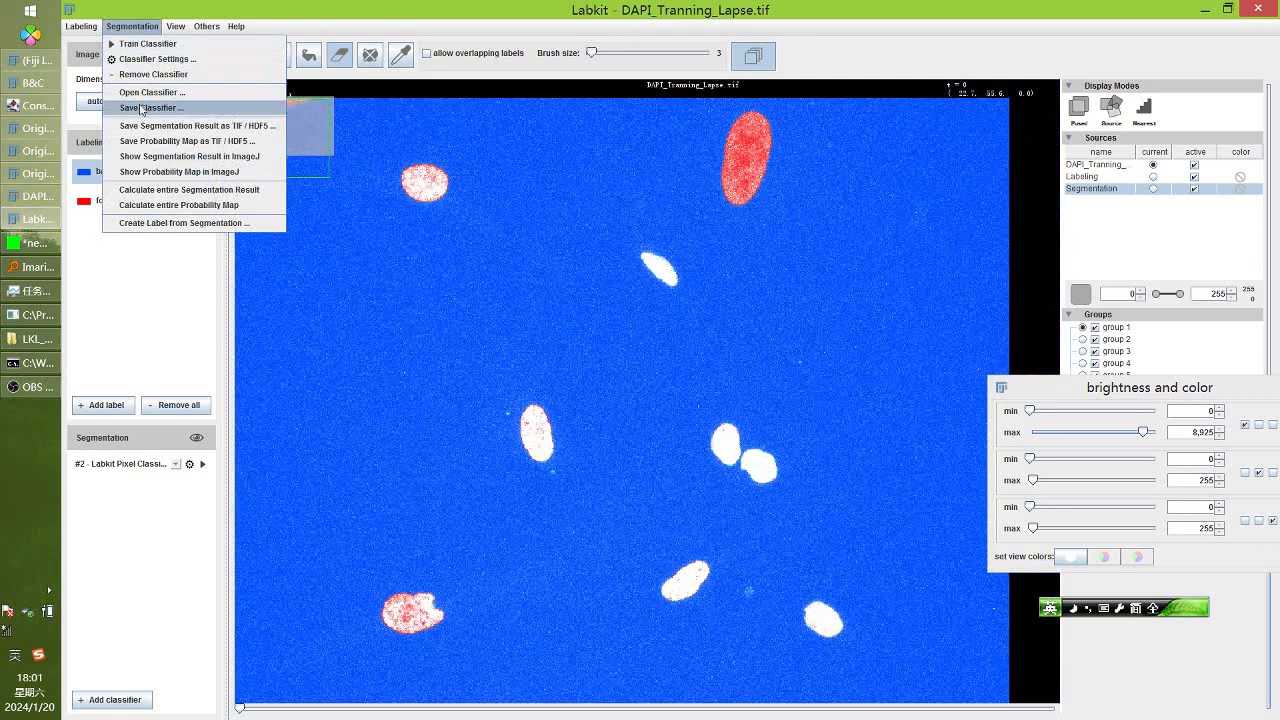
Save the trained classifier as DAPI_classifier in the folder E:\temp2\LKL_tutorial
click(141, 108)
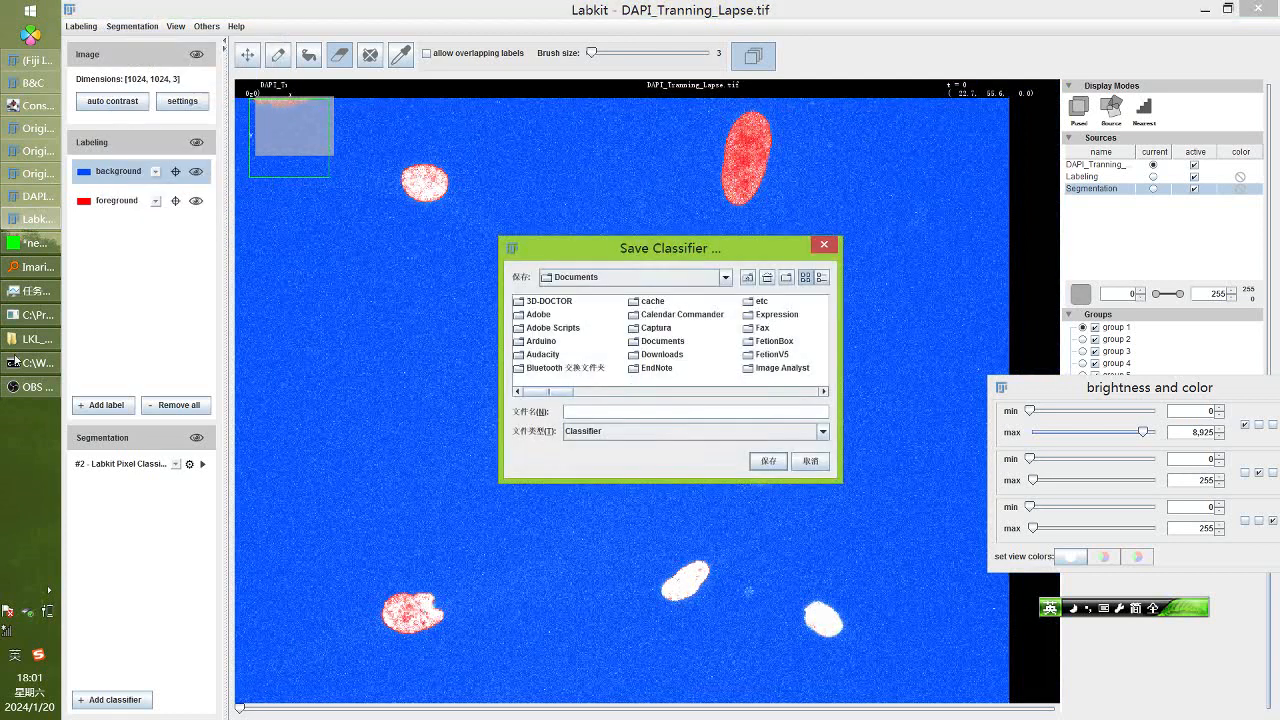
click(30, 338)
click(608, 280)
key(ctrl+c)
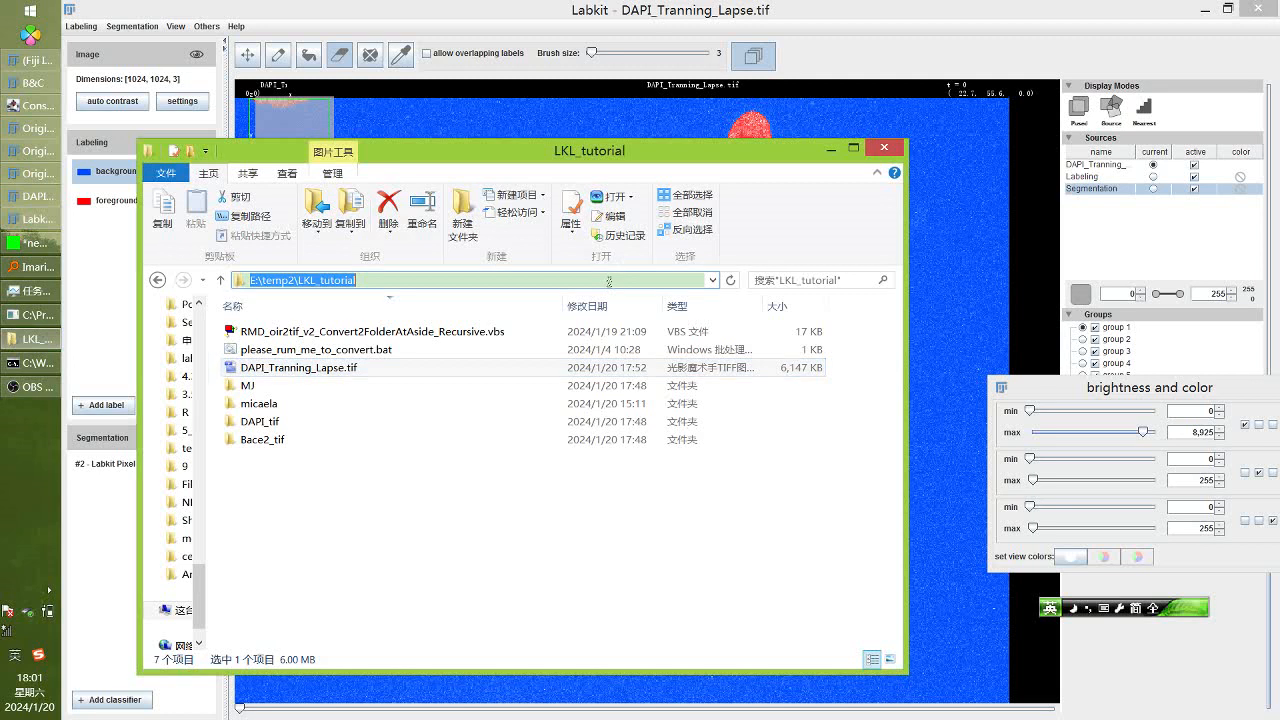
click(830, 148)
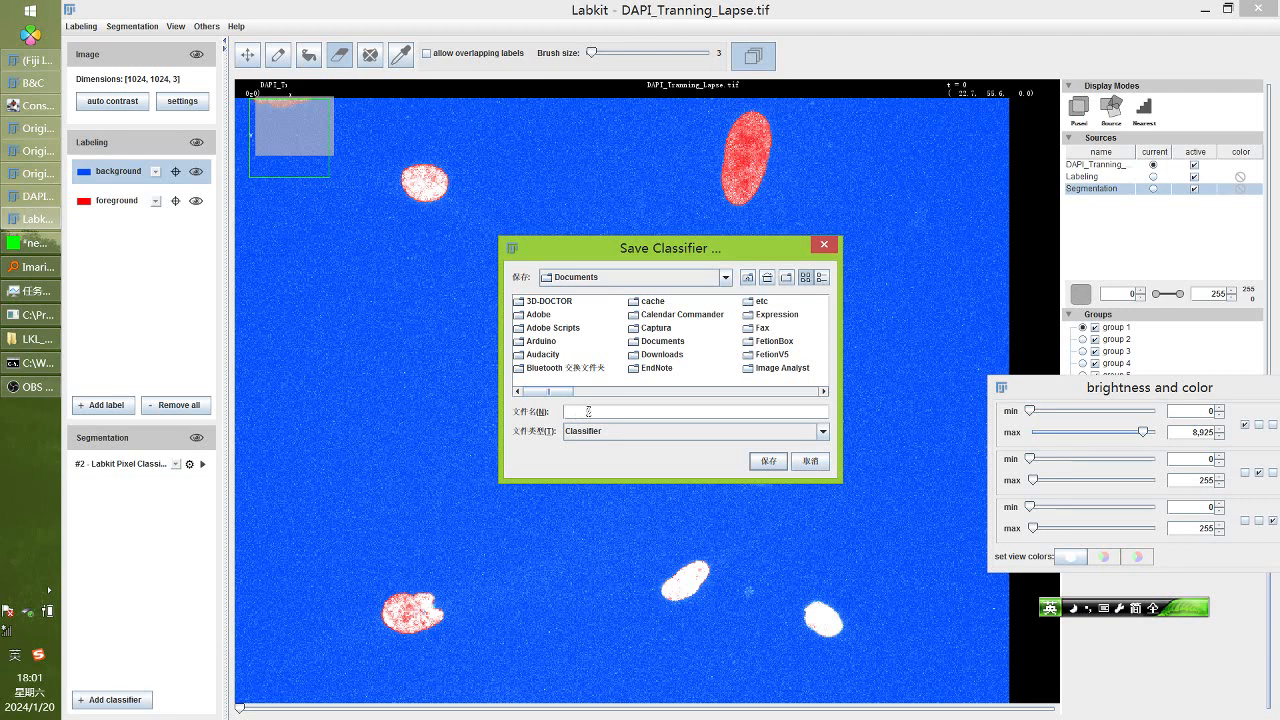
key(ctrl+v)
key(Return)
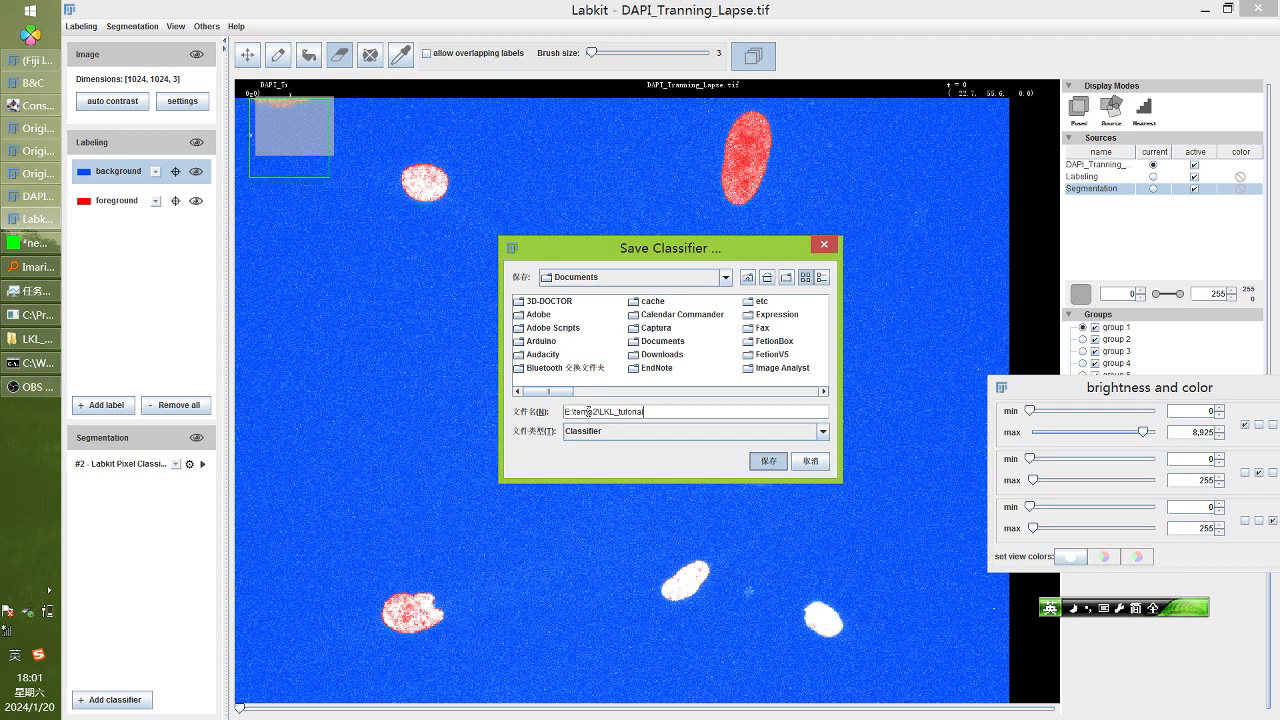
key(ctrl+a)
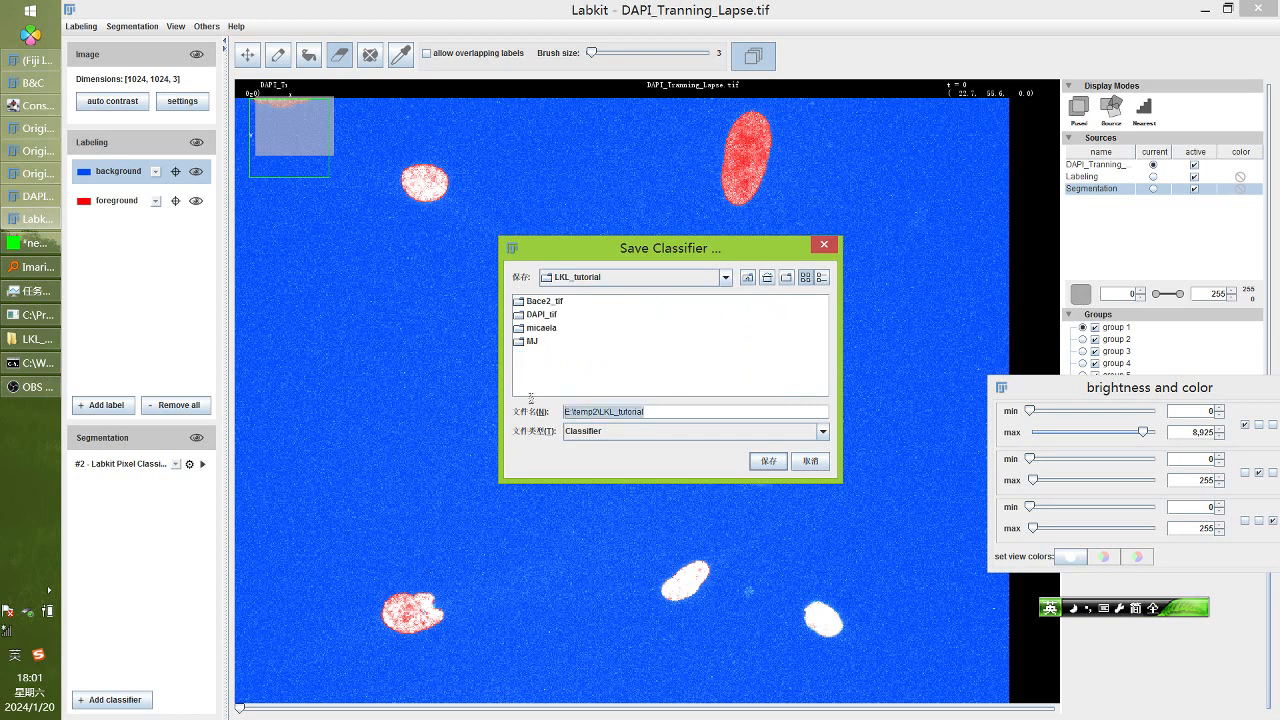
text(DAPI_classifier)
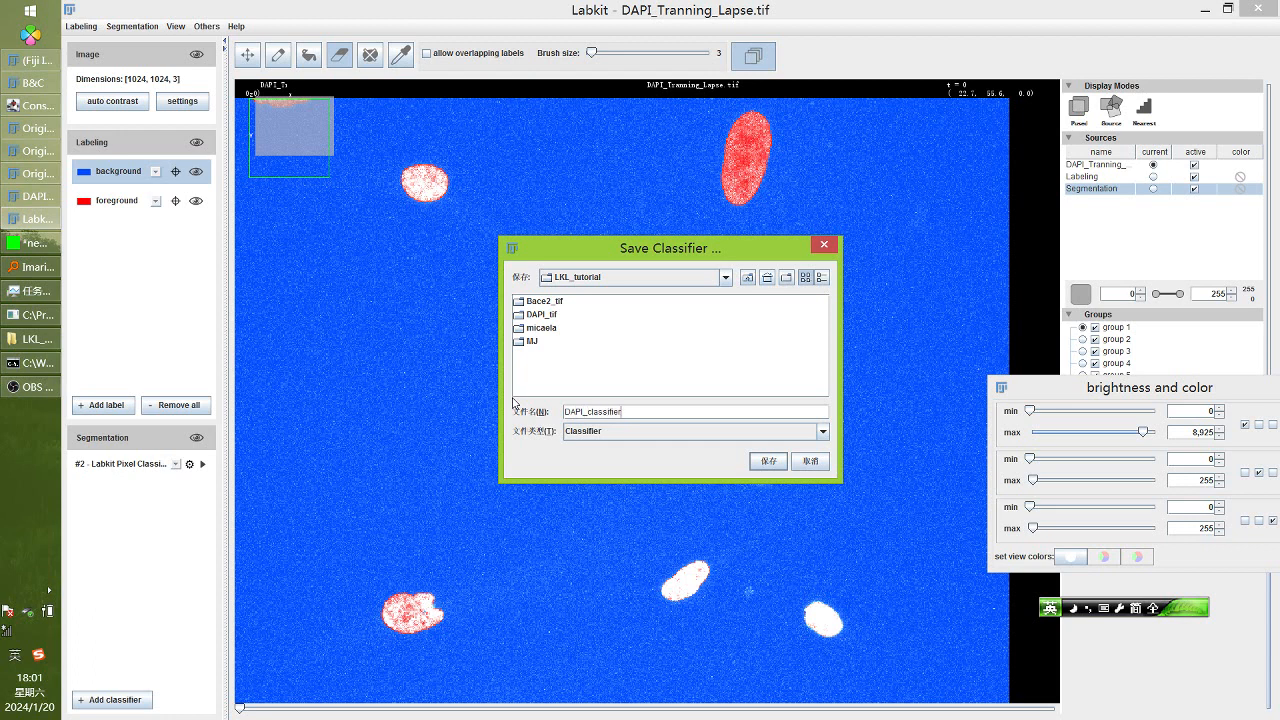
key(Return)
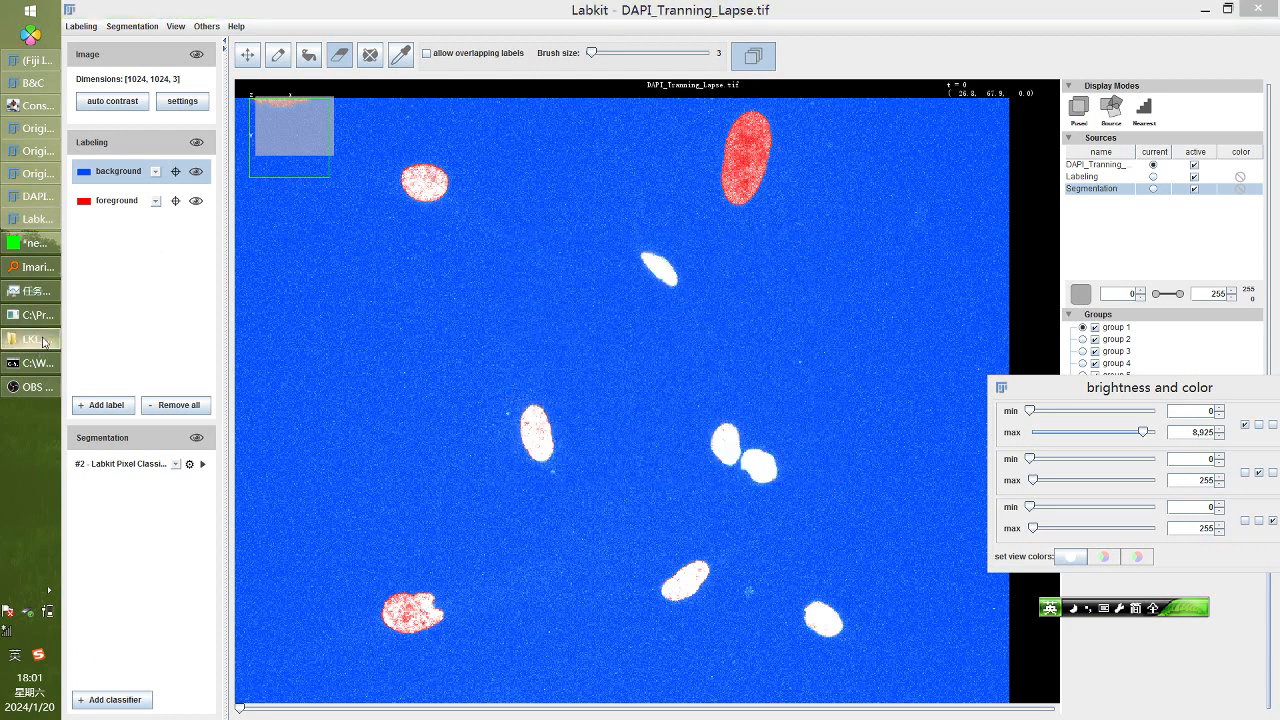
Check the saved DAPI_classifier.classifier file in the LKL_tutorial folder and close the Labkit window of DAPI_Tranning_Lapse.tif
click(42, 342)
click(295, 389)
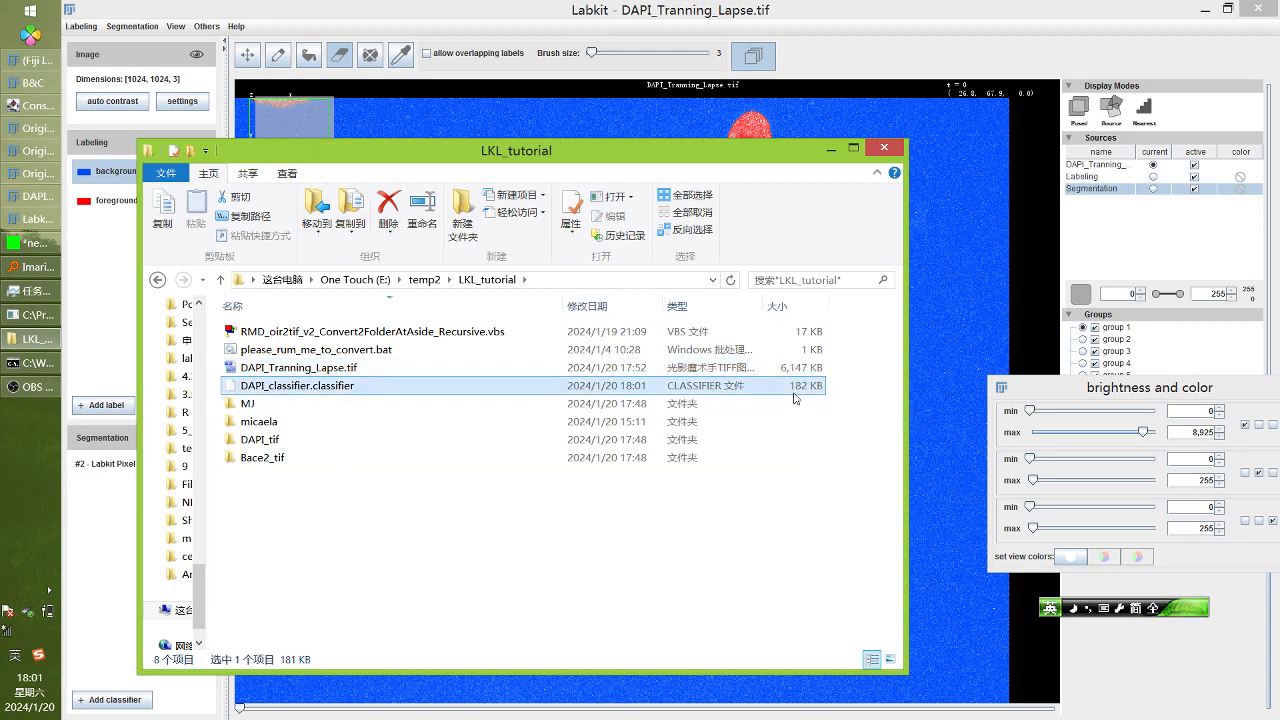
click(687, 8)
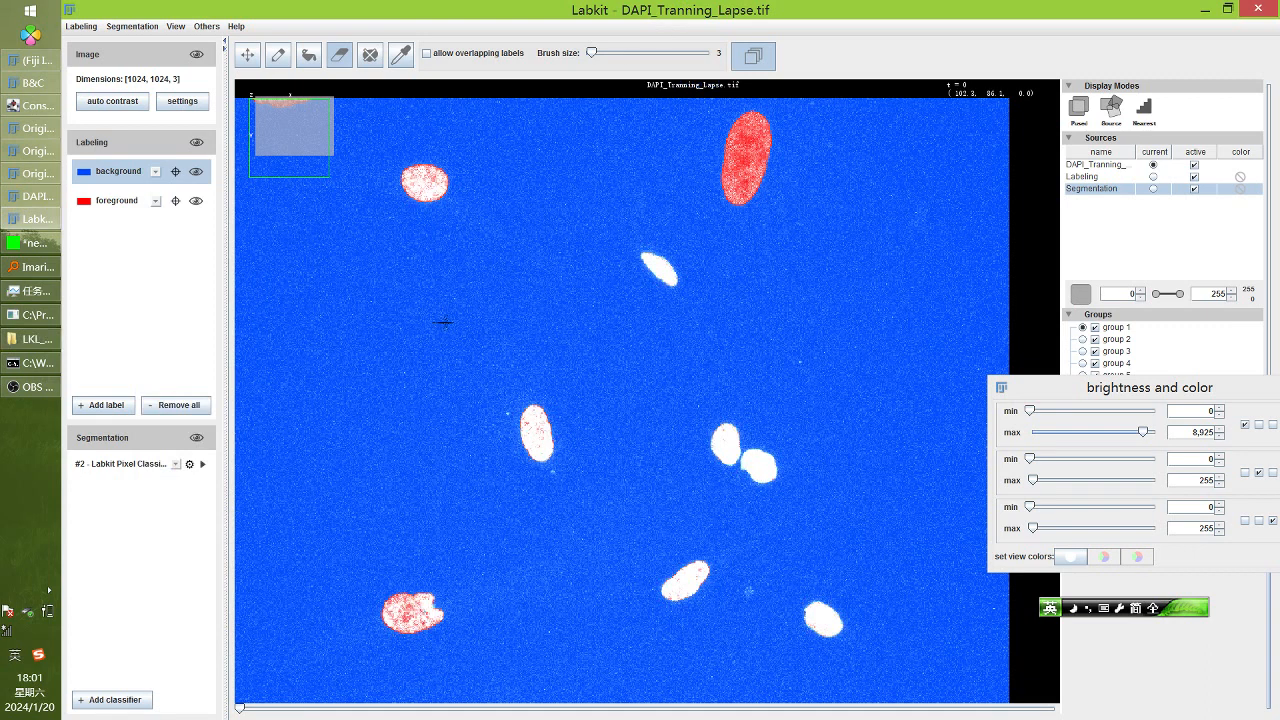
scroll(443, 320, down, 1)
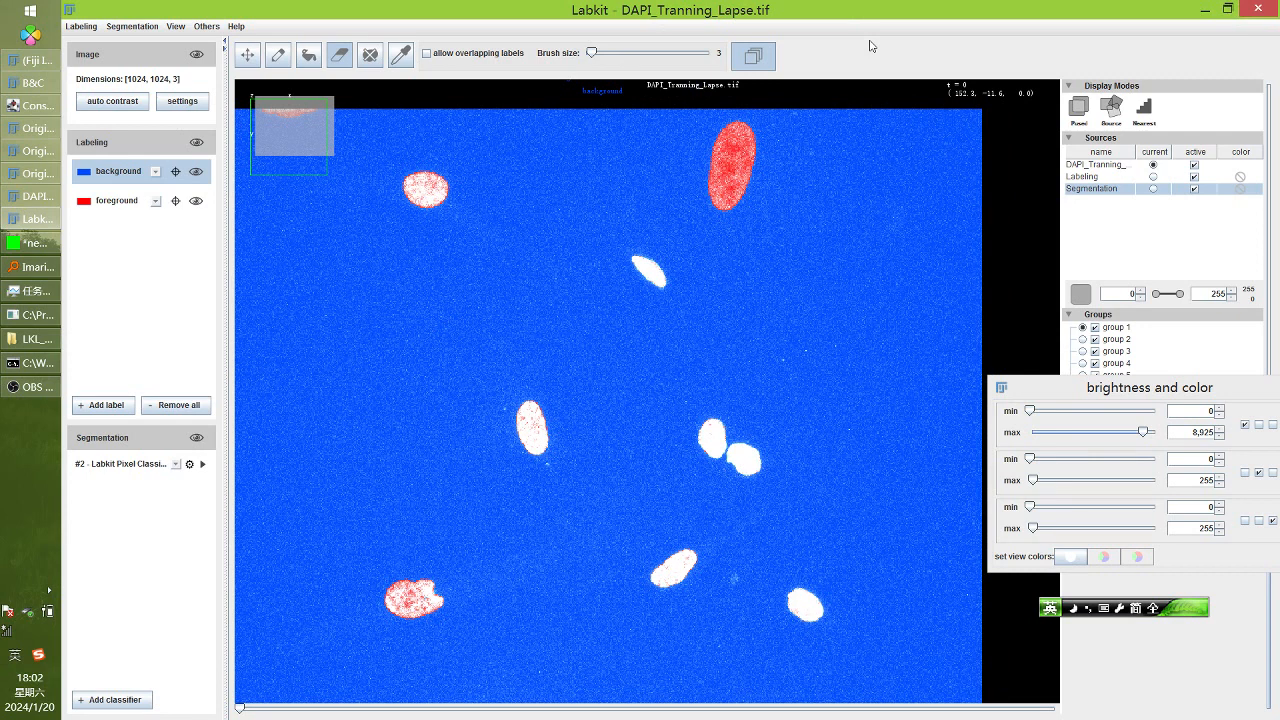
click(1269, 9)
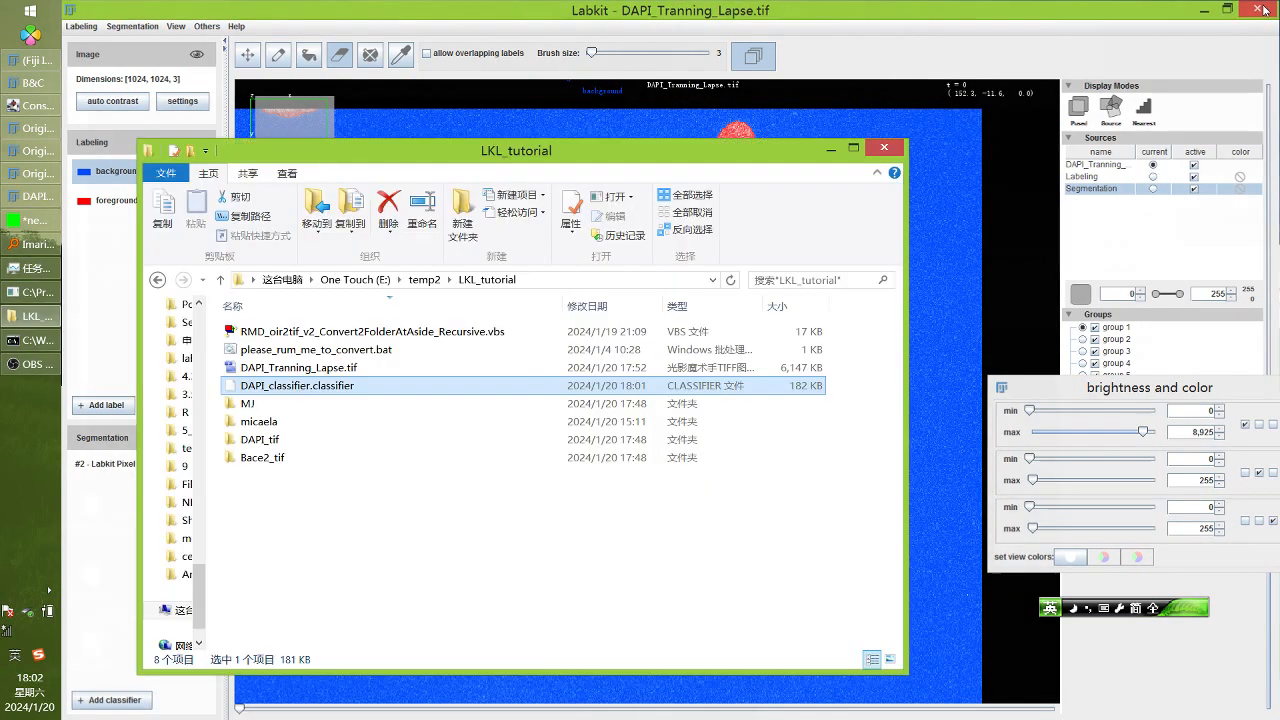
Look through the Ctrl subfolder of the MJ folder in LKL_tutorial
drag(490, 153, 442, 163)
click(431, 636)
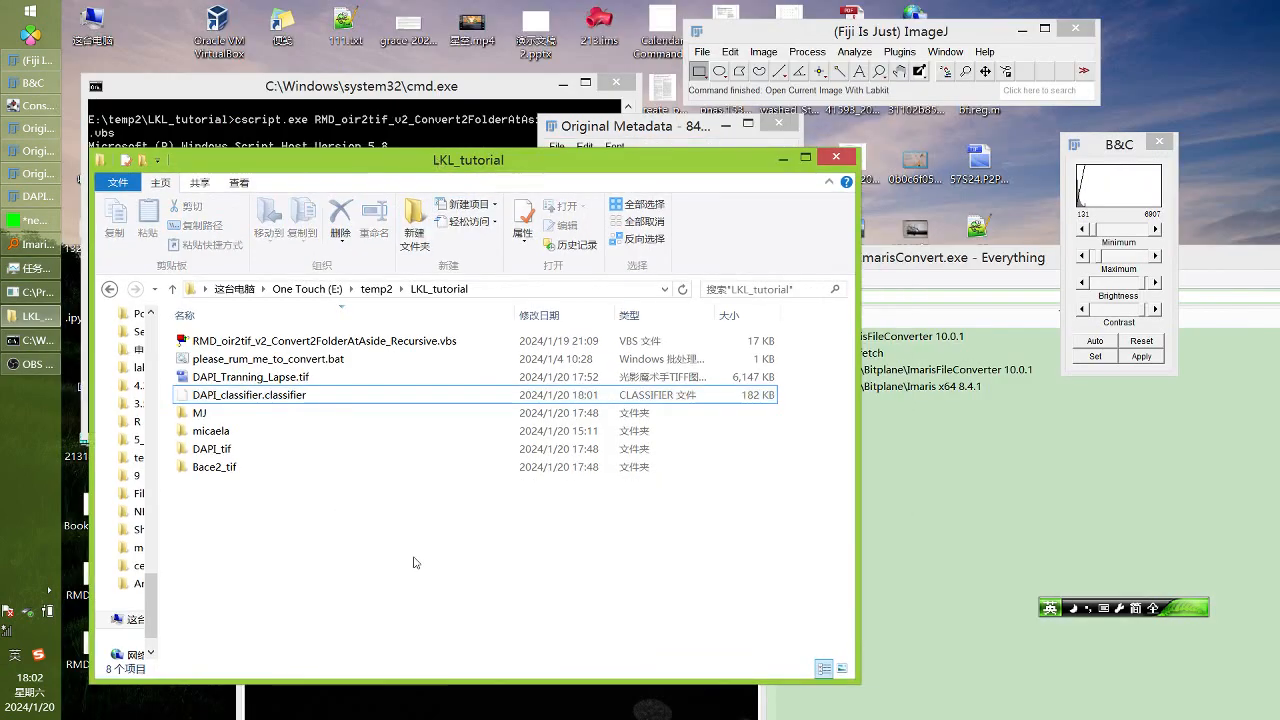
click(219, 416)
double_click(219, 416)
double_click(214, 341)
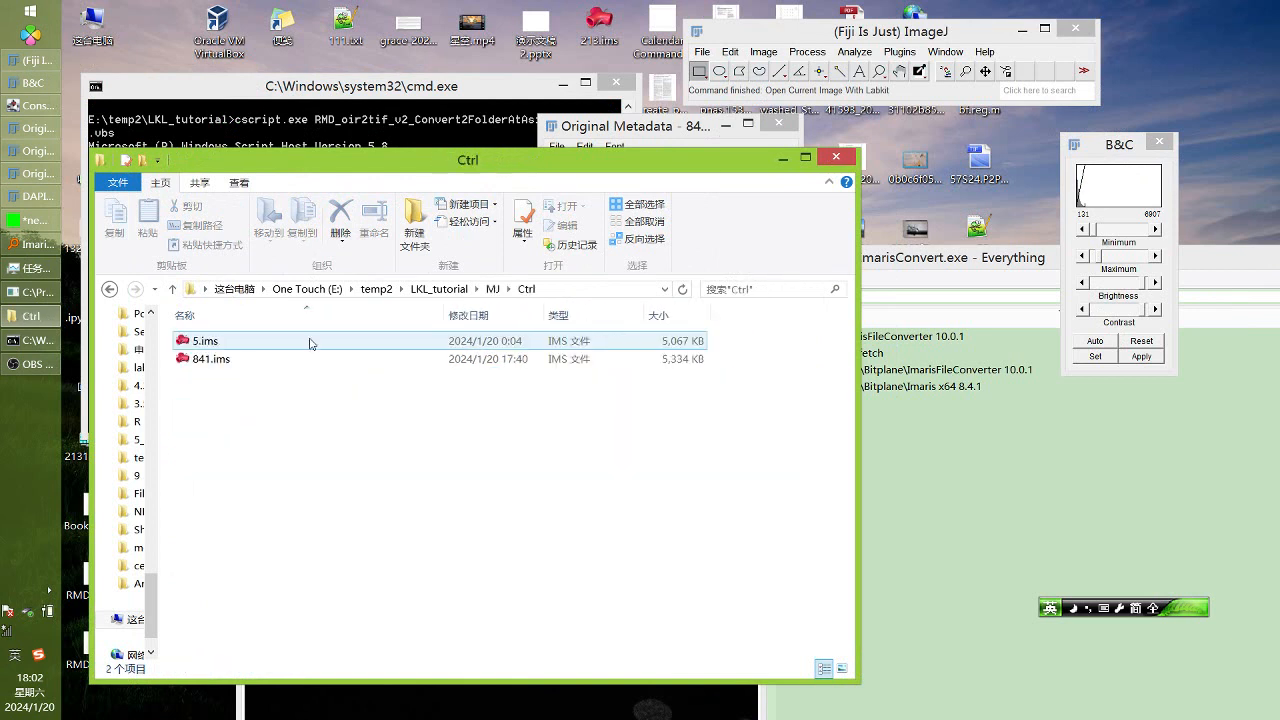
Open 5D.tif from the DAPI_tif folder in Fiji as a Hyperstack using the Bio-Formats importer
double_click(223, 452)
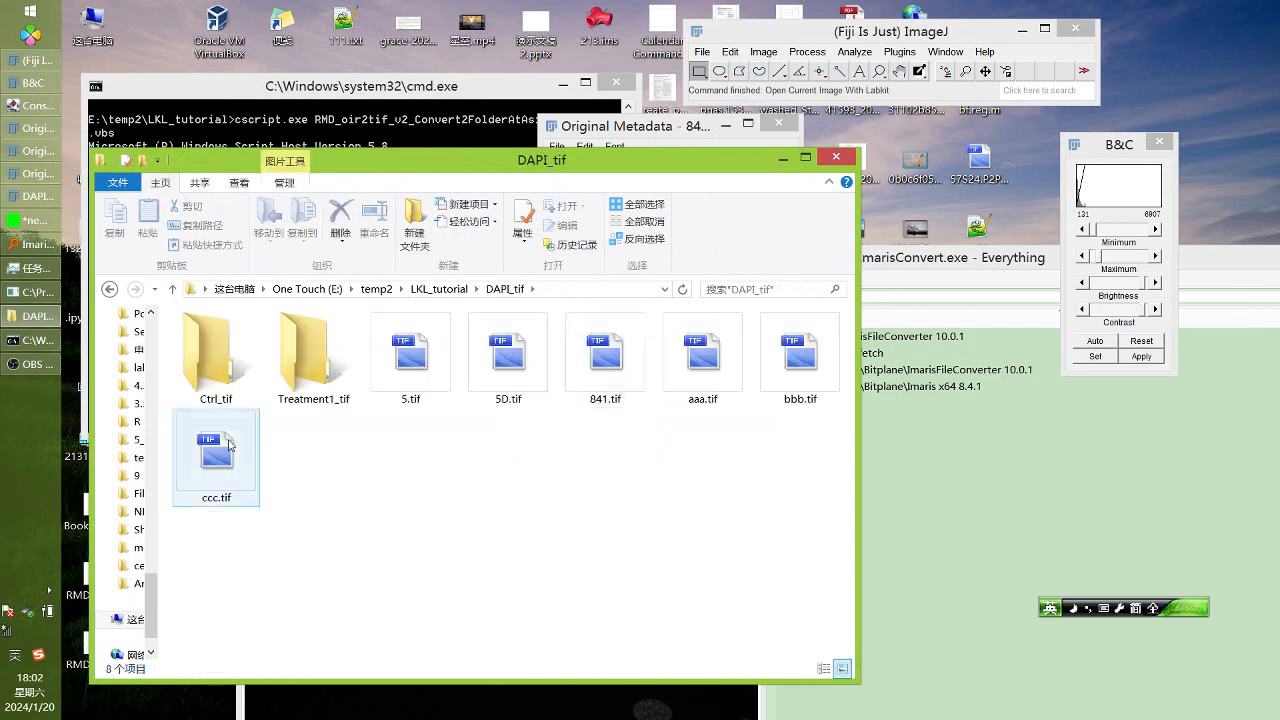
click(575, 384)
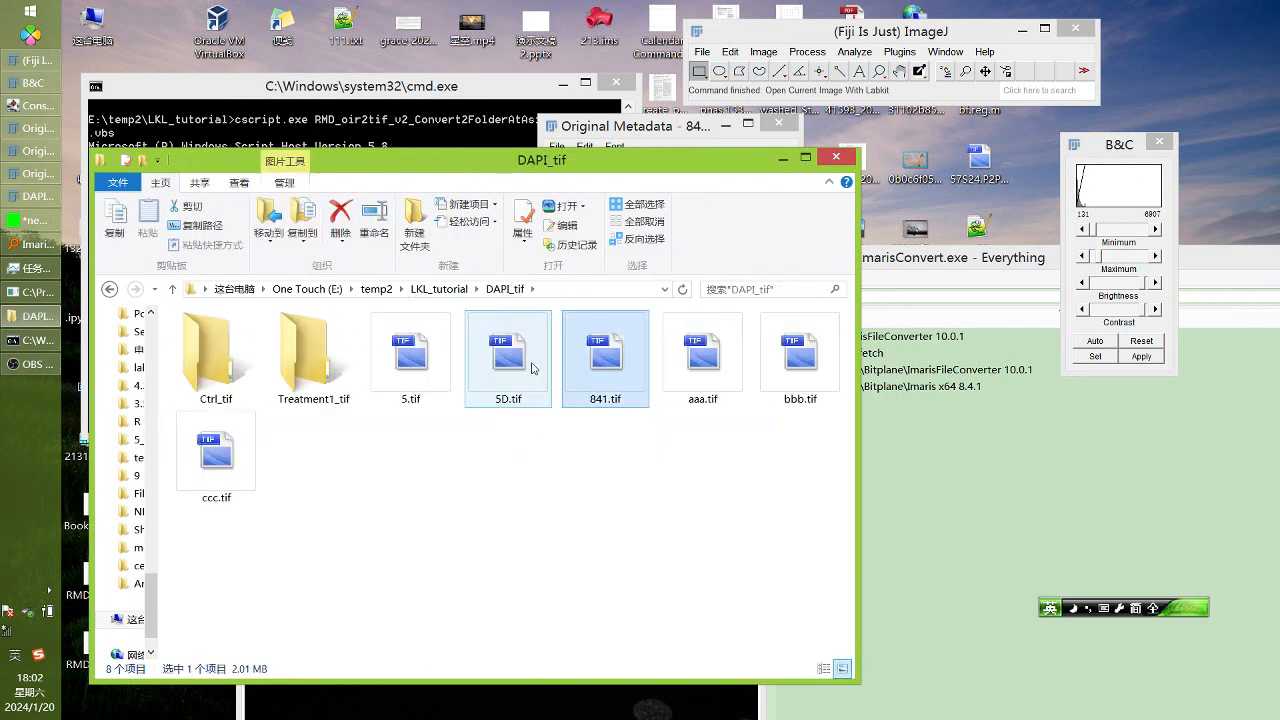
click(533, 368)
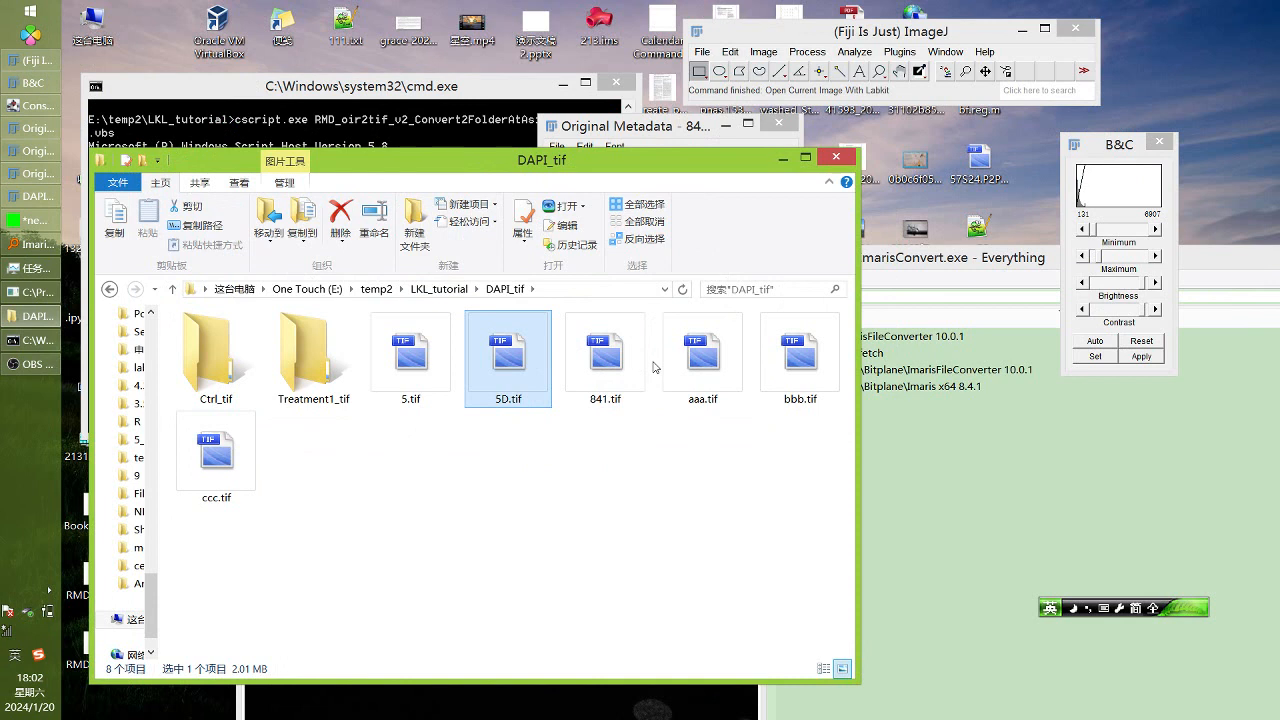
click(605, 370)
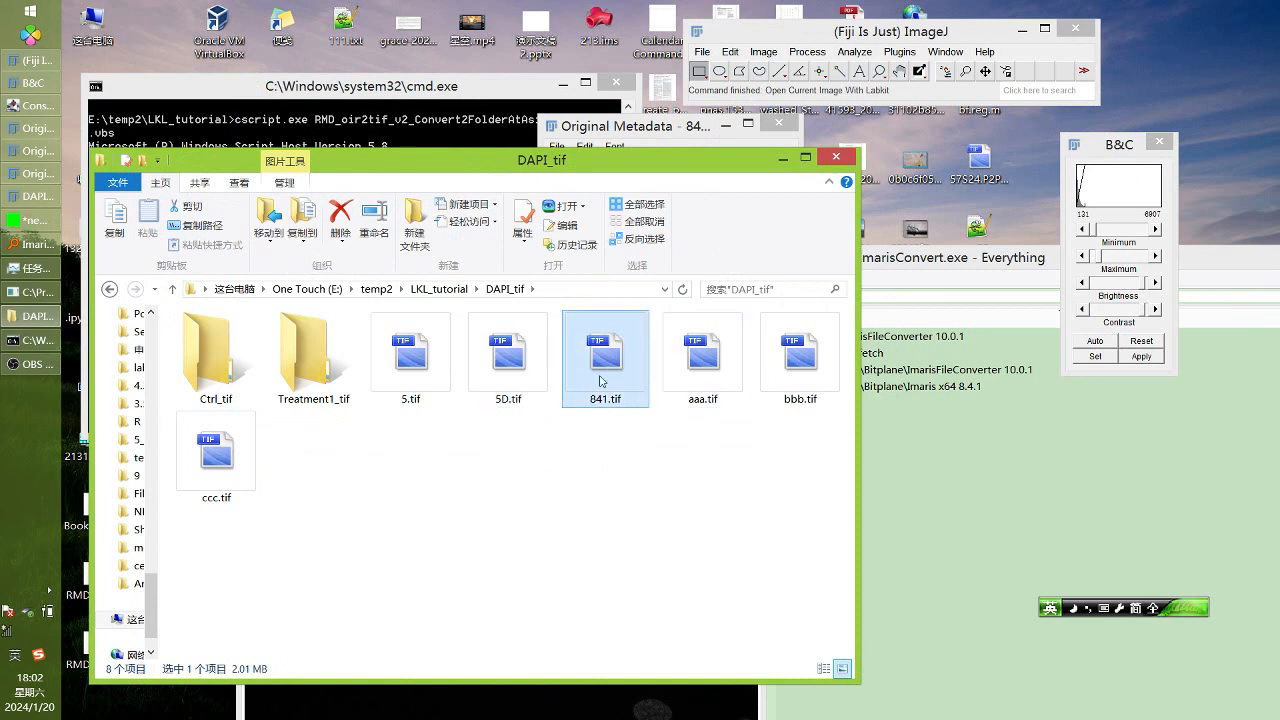
click(519, 362)
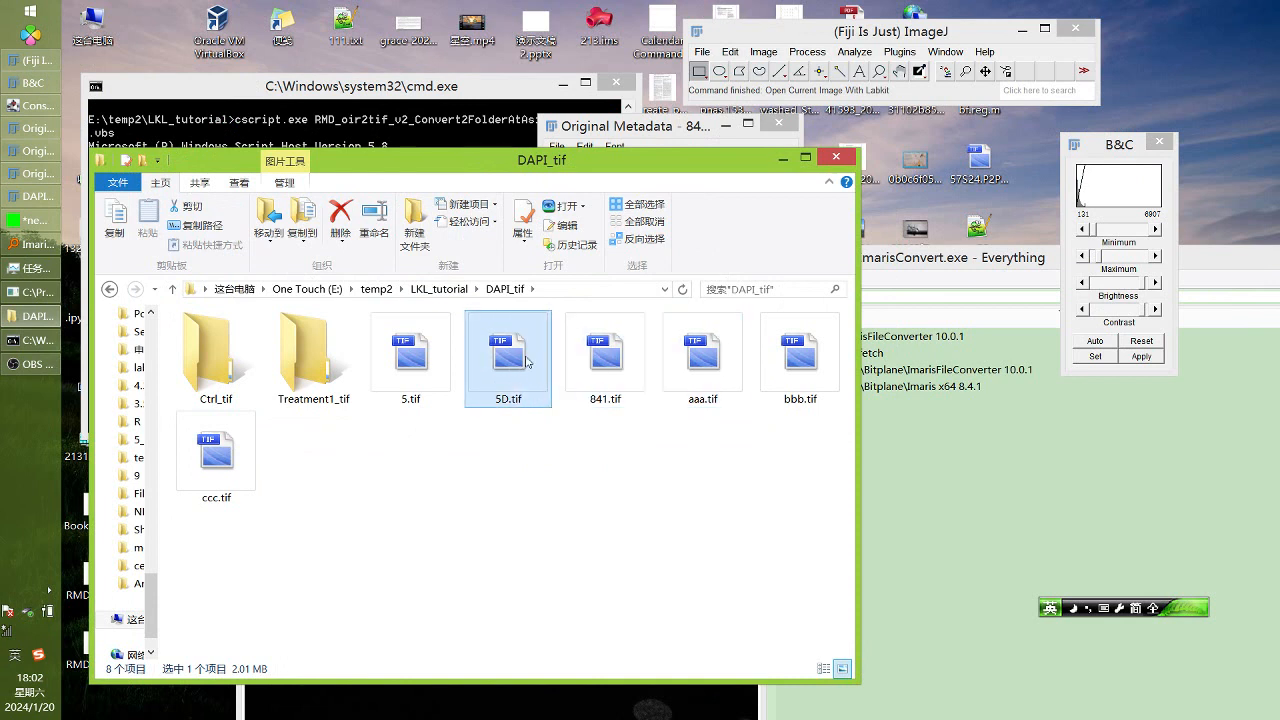
drag(527, 362, 783, 50)
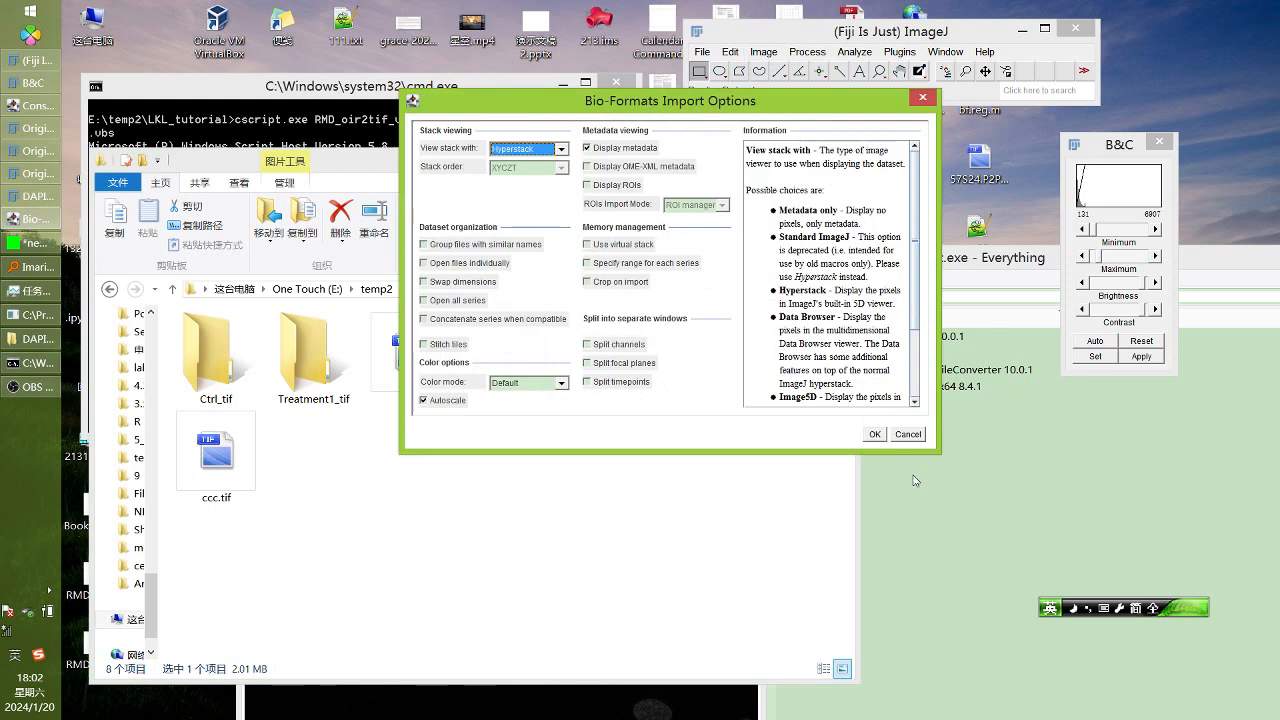
click(884, 436)
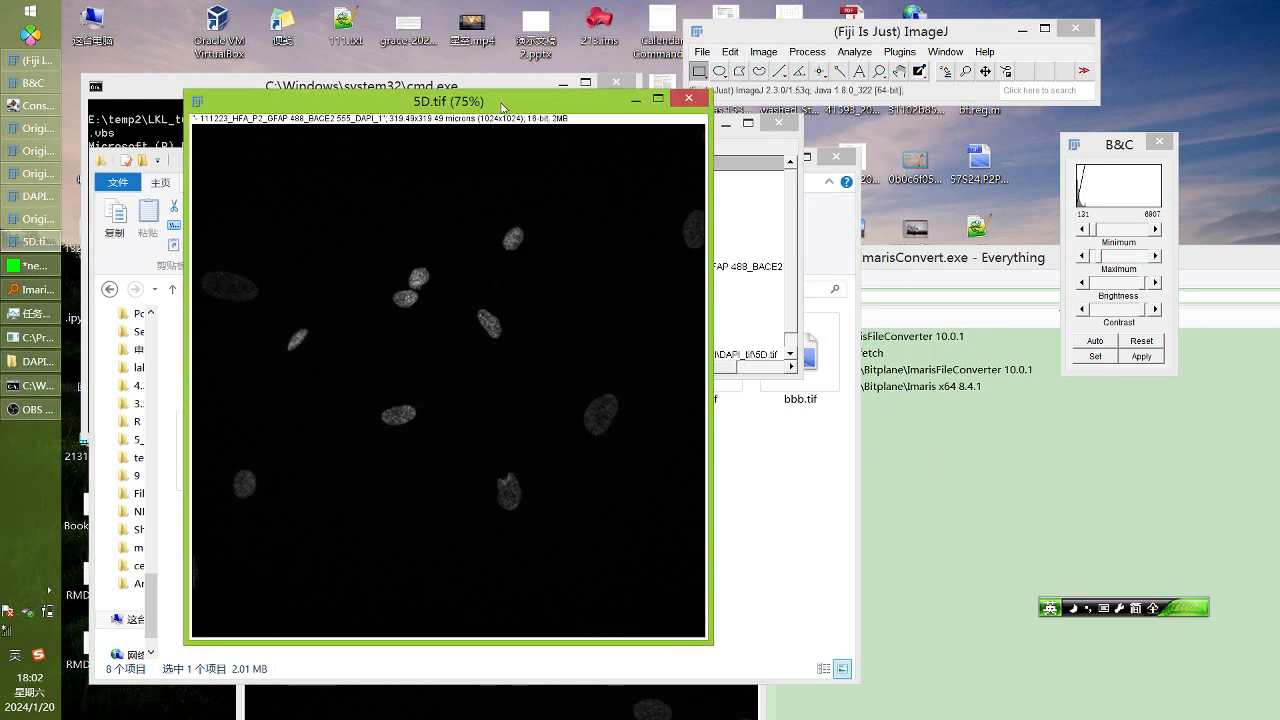
Move the 5D.tif image window aside and open the current image with Labkit
drag(503, 107, 786, 213)
click(942, 52)
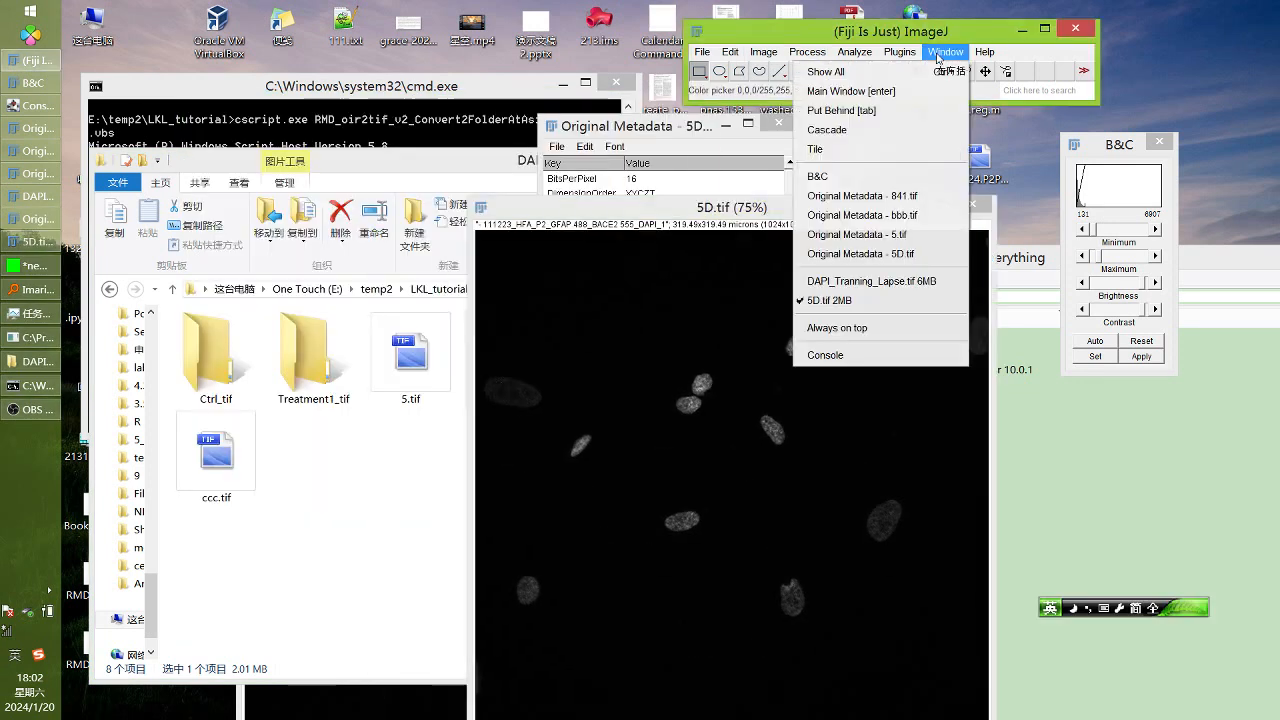
mouse_move(899, 51)
mouse_move(807, 635)
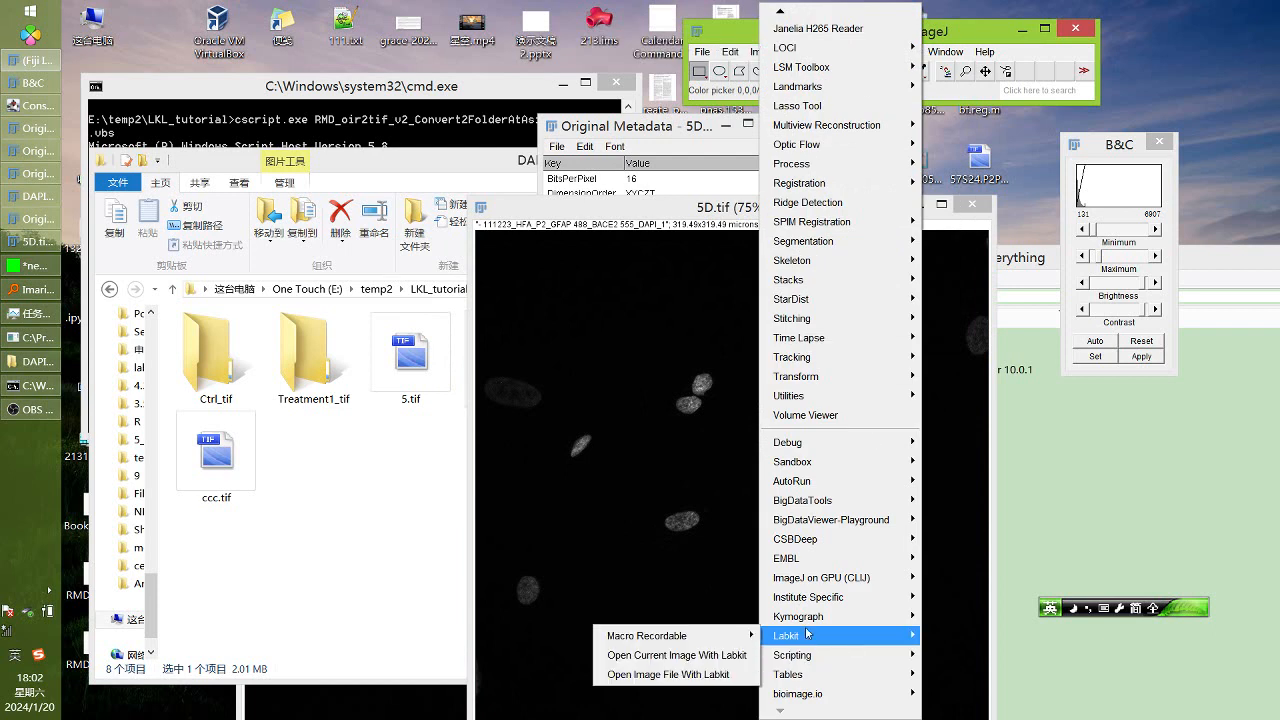
click(670, 655)
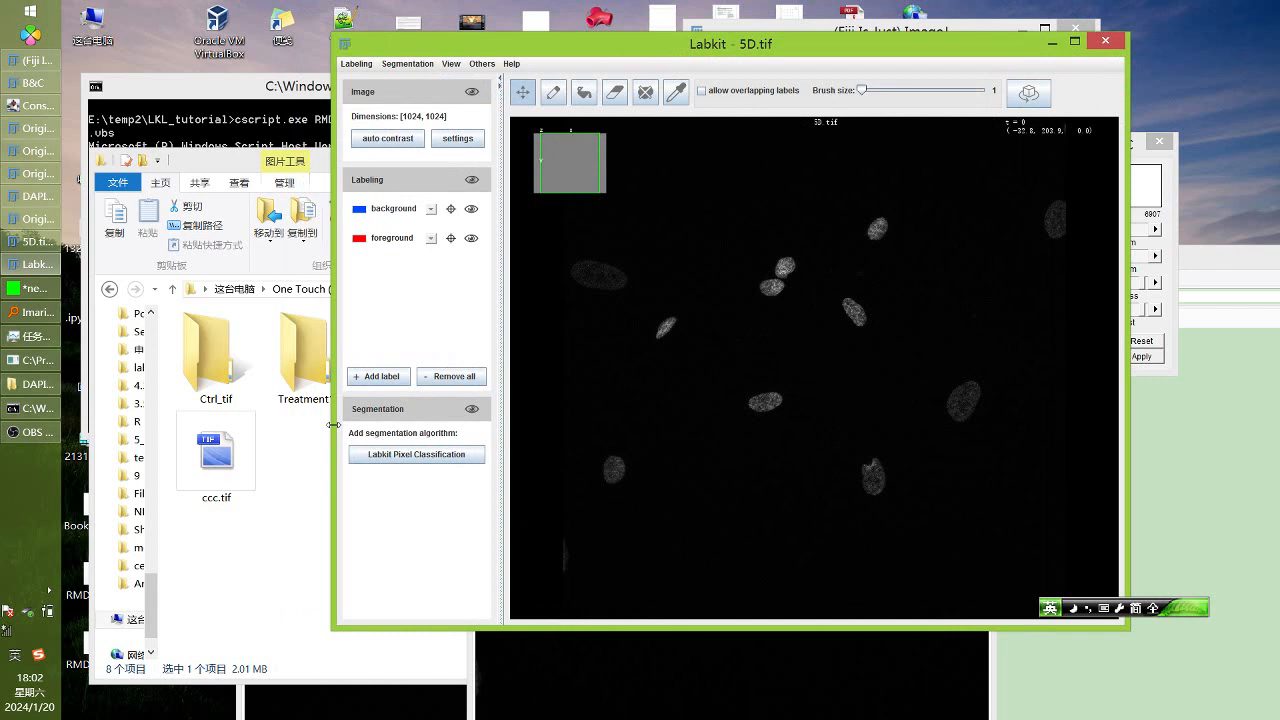
Remove all default labels and load DAPI_classifier.classifier from E:\temp2\LKL_tutorial for the 5D.tif image
click(455, 388)
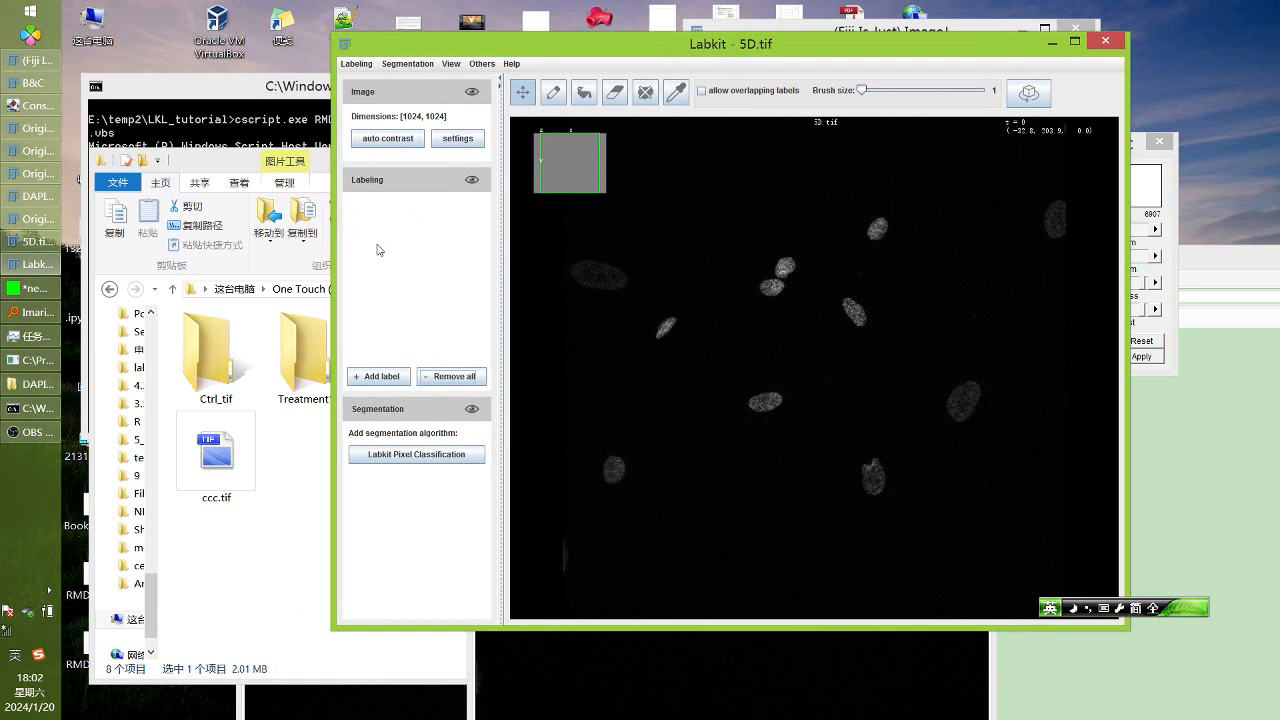
click(397, 63)
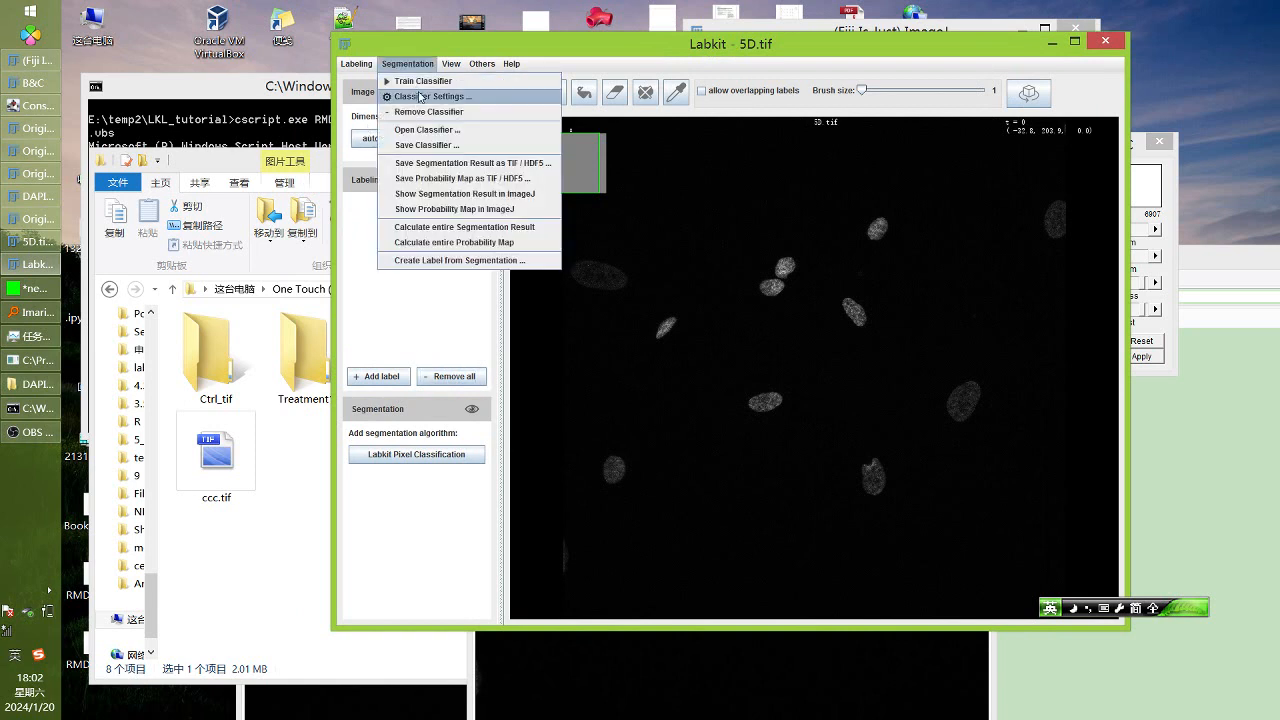
click(426, 129)
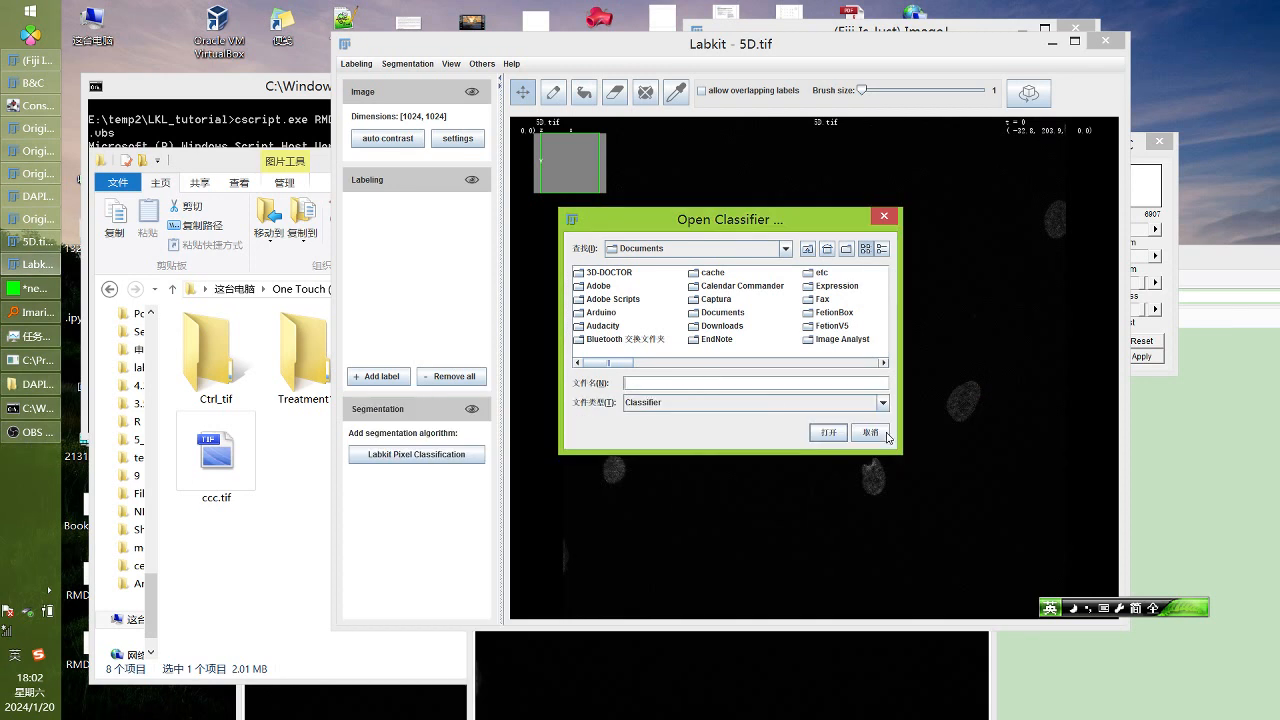
text(E:\temp2\LKL_tutorial)
key(Return)
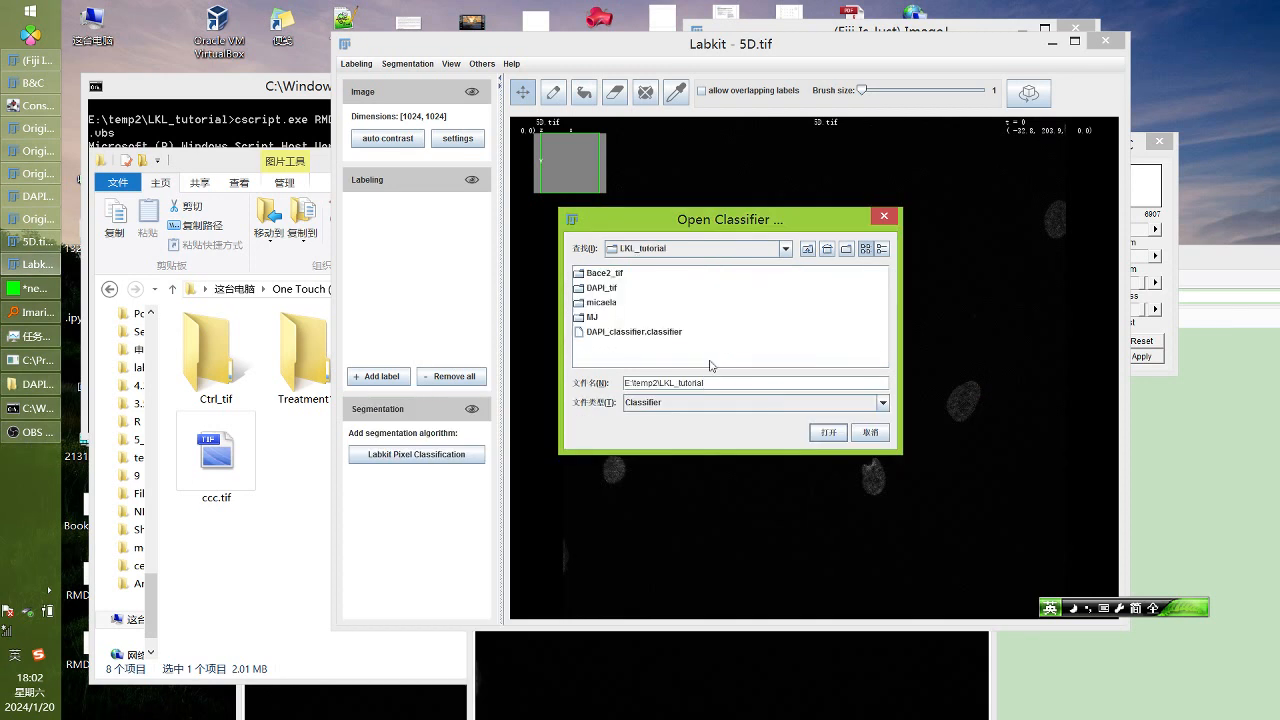
double_click(670, 333)
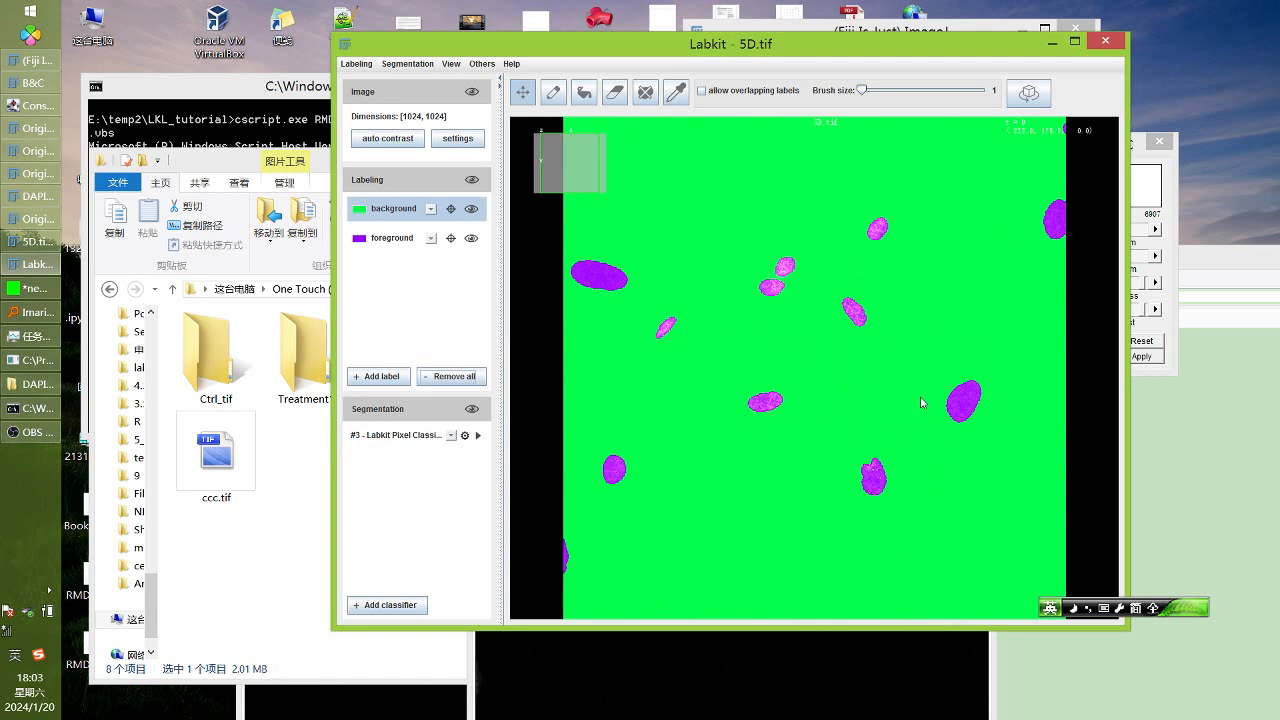
Inspect the segmentation of 5D.tif and locate the training image DAPI_Tranning_Lapse.tif in the LKL_tutorial folder
scroll(921, 403, up, 3)
scroll(921, 403, down, 6)
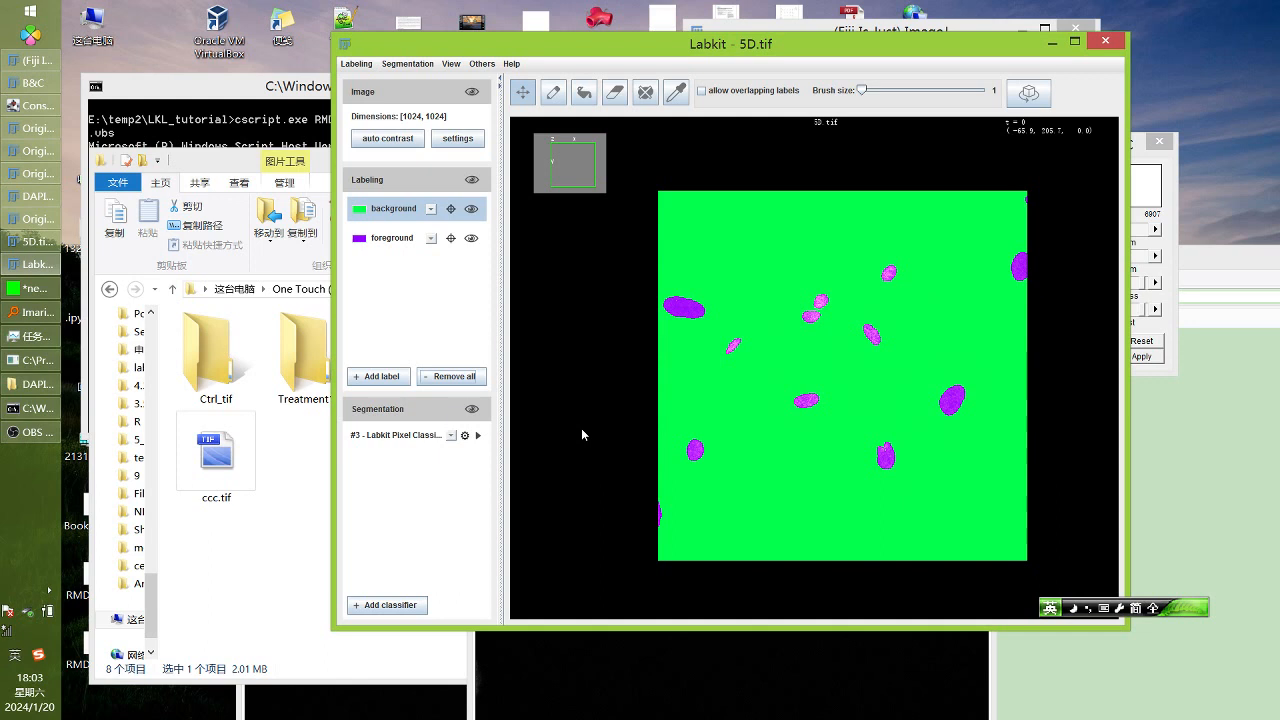
click(307, 519)
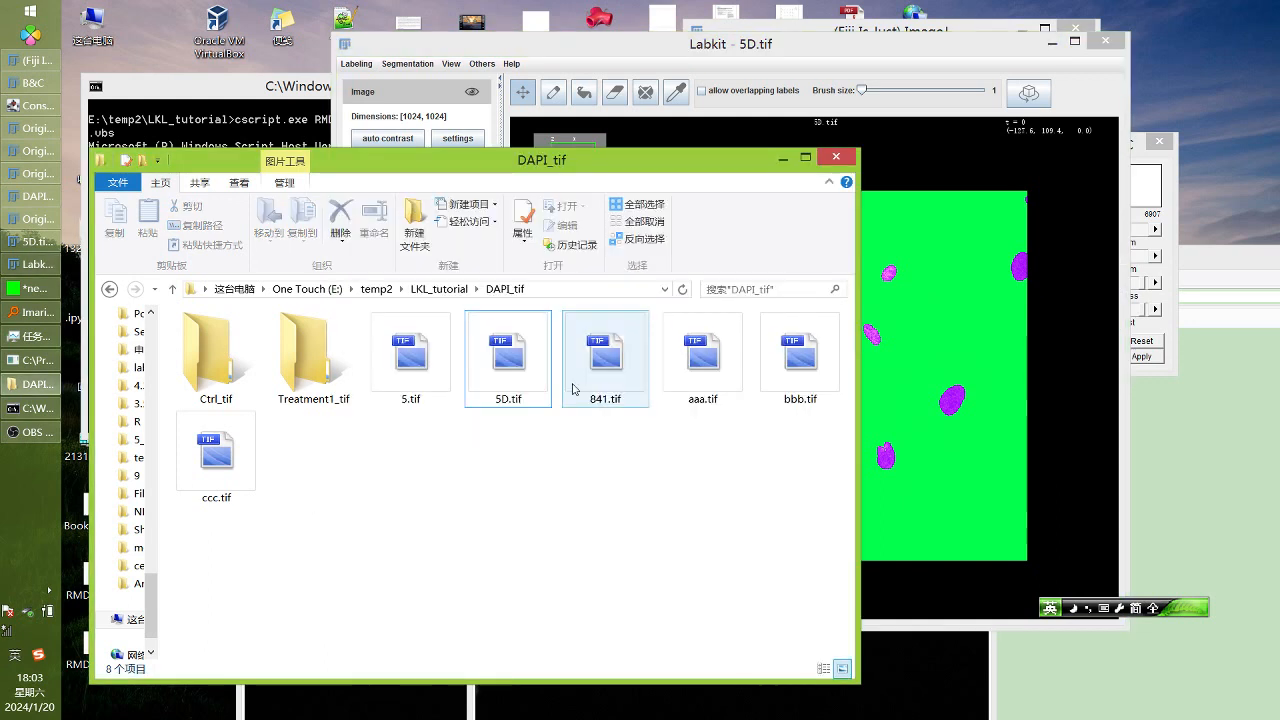
click(443, 290)
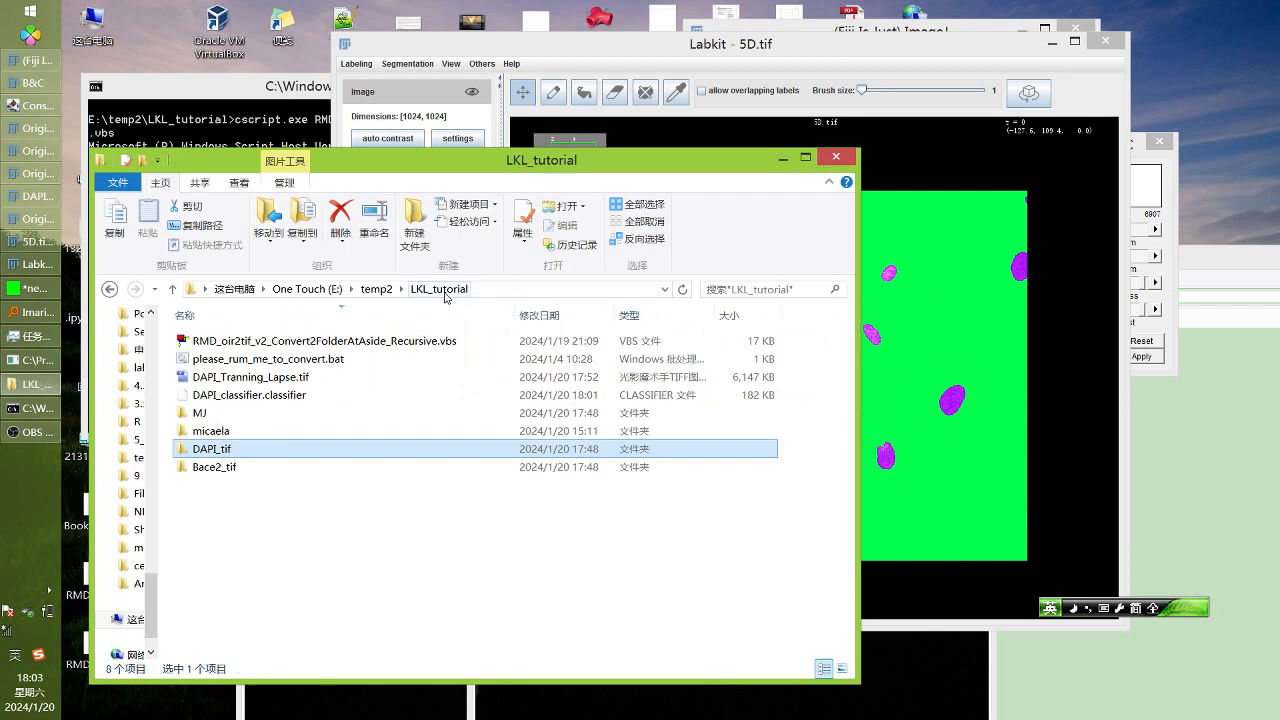
click(290, 378)
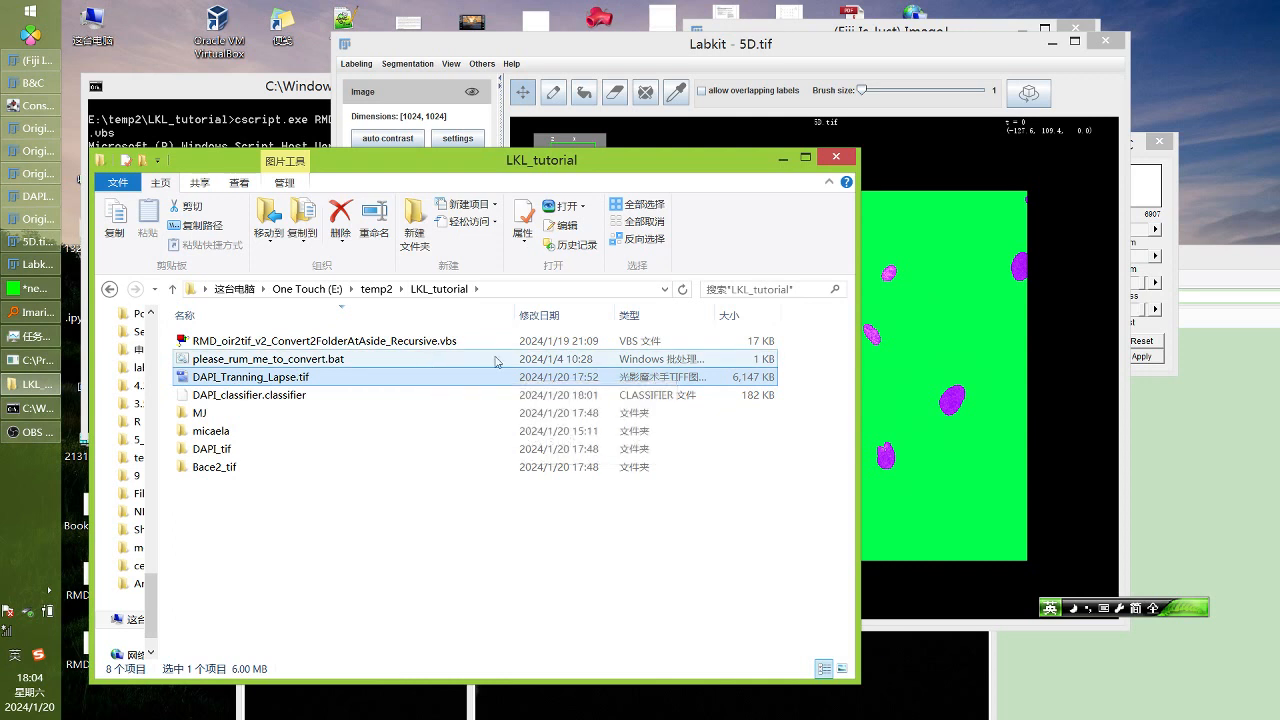
Examine the segmented nuclei of 5D.tif up close and close its Labkit window
click(962, 76)
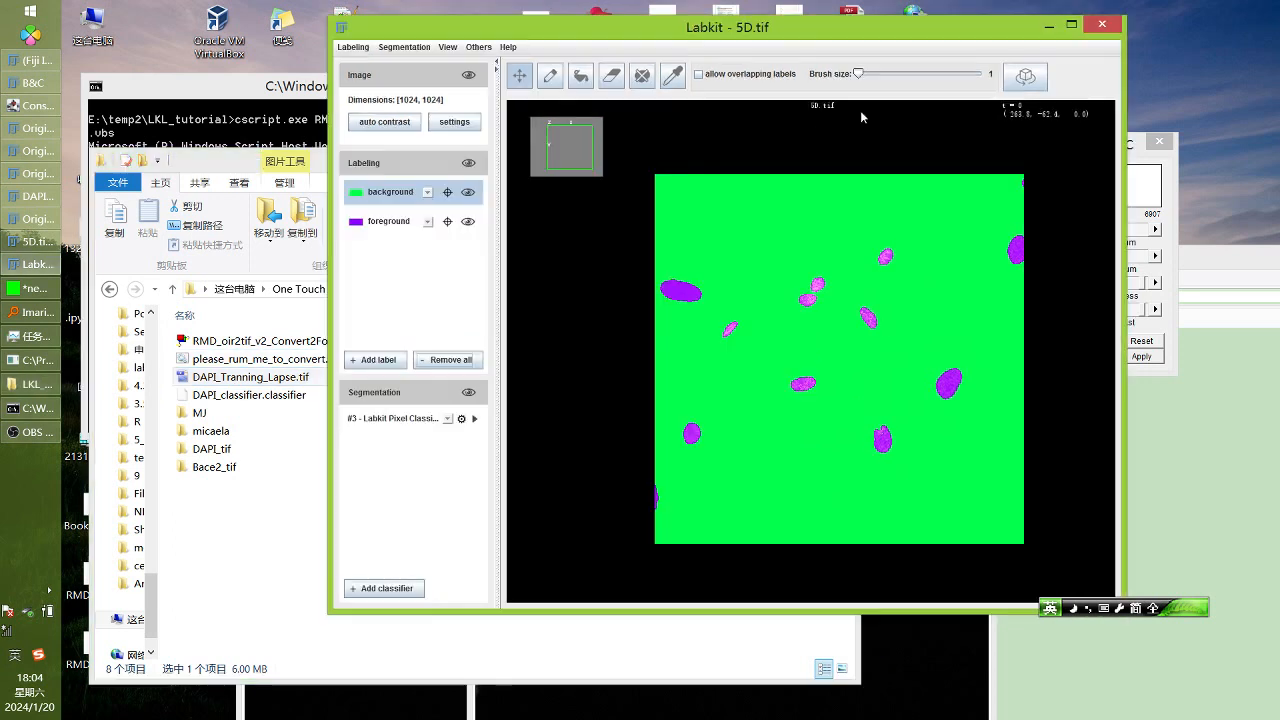
scroll(866, 322, up, 5)
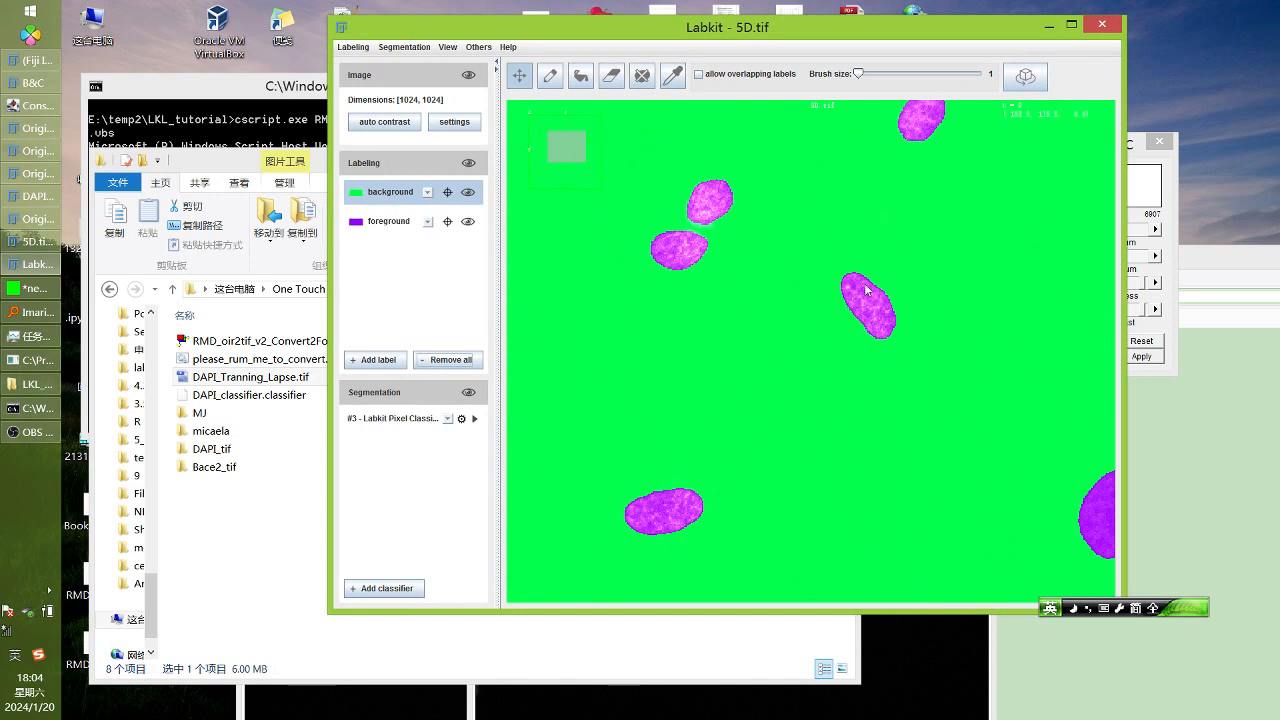
click(1102, 25)
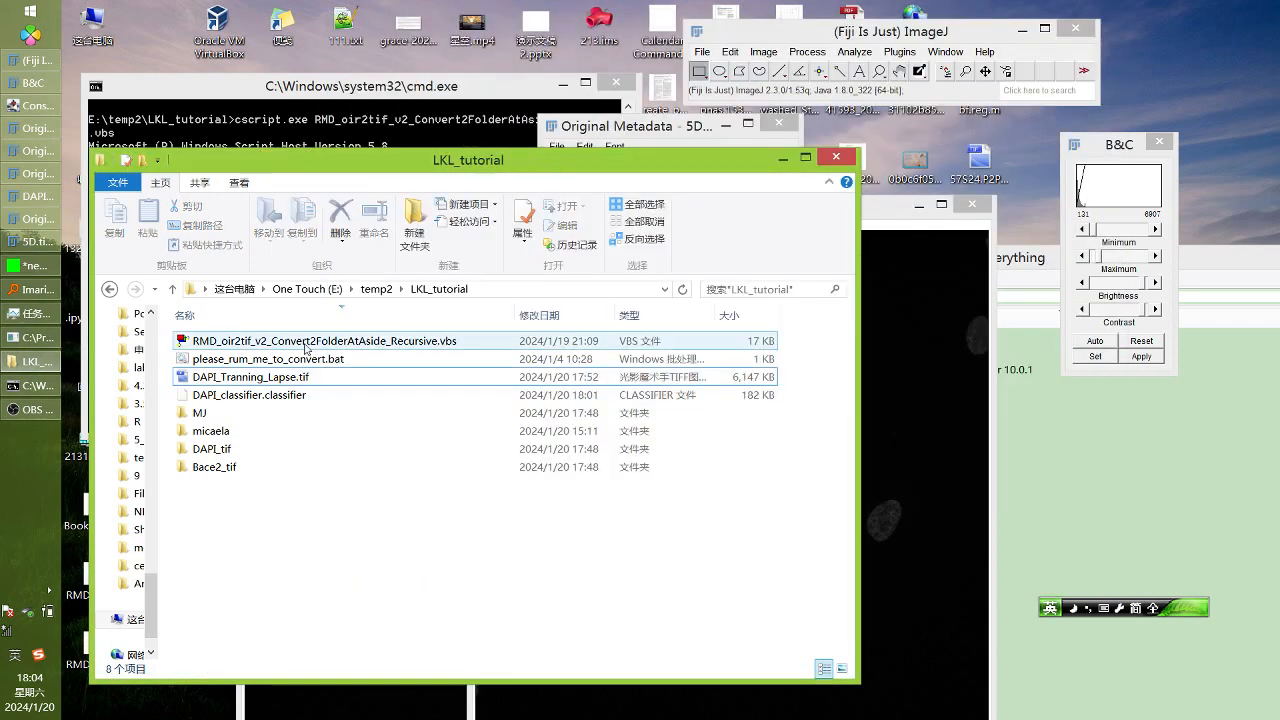
Open DAPI_Tranning_Lapse.tif from the LKL_tutorial folder in Fiji and look through its slices
click(257, 382)
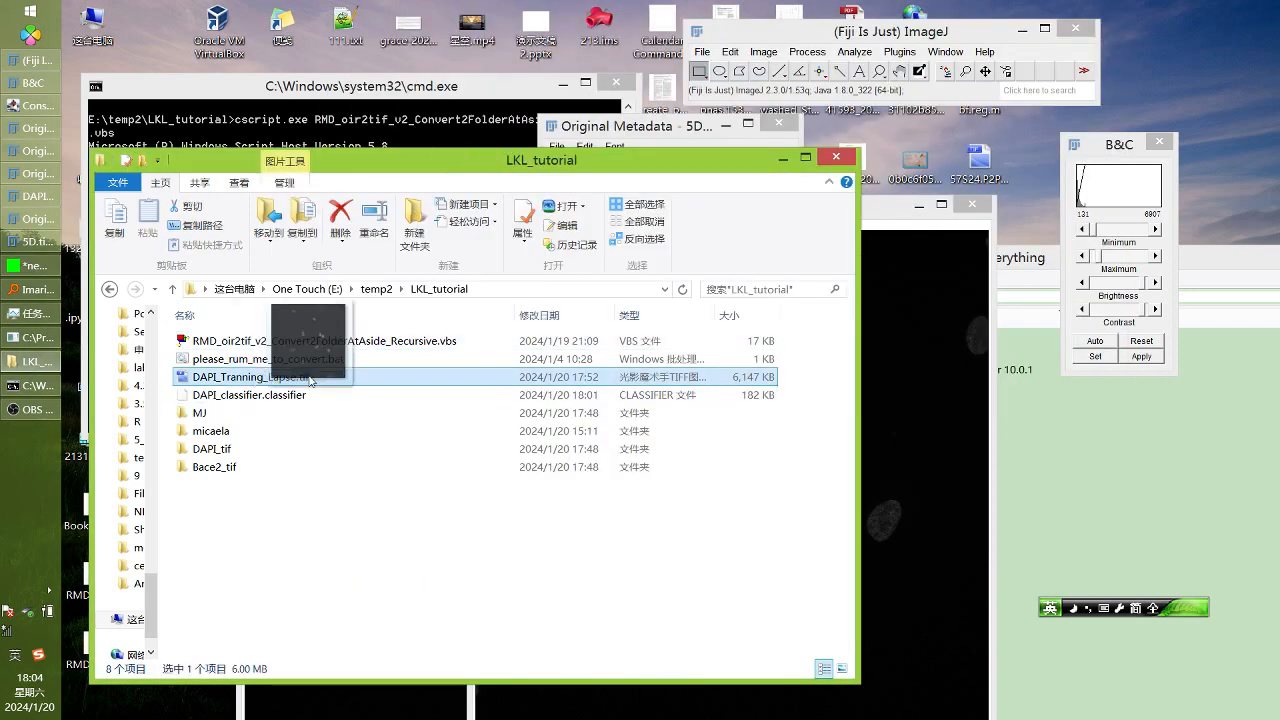
drag(250, 379, 831, 52)
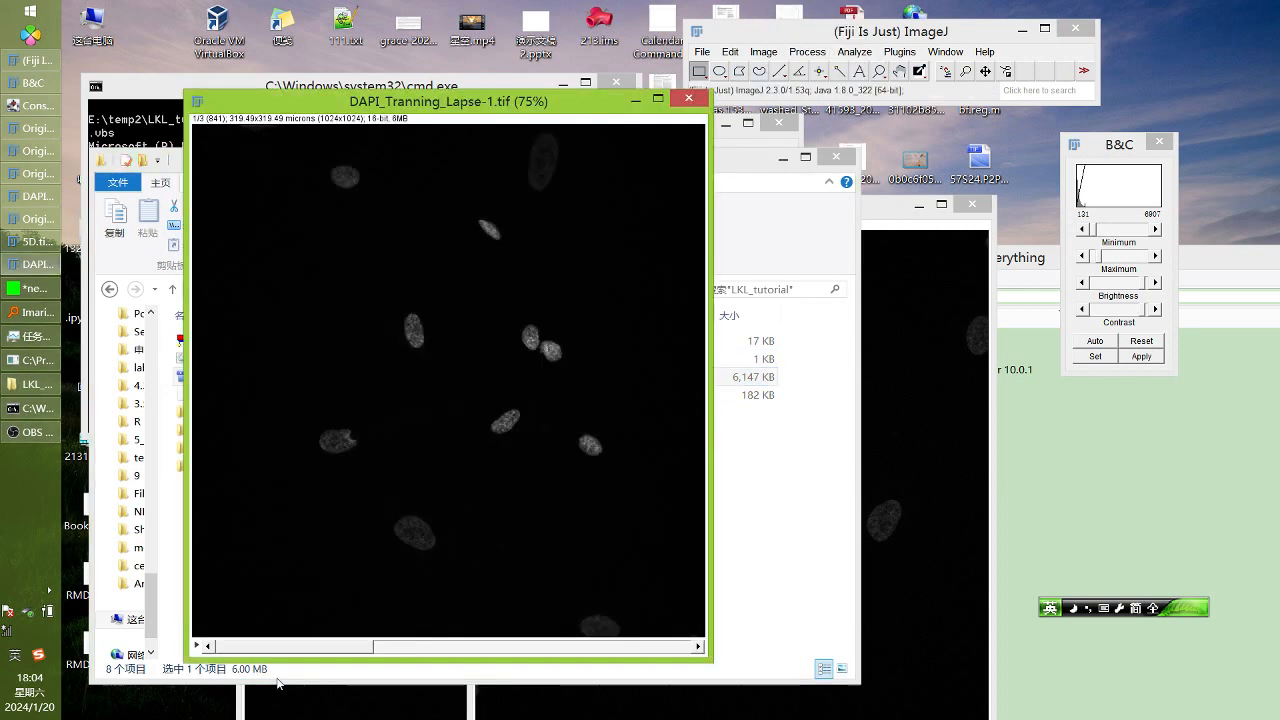
drag(364, 641, 534, 645)
drag(551, 92, 403, 107)
Move the file window clear of the image and open the DAPI_tif folder inside LKL_tutorial
drag(655, 160, 935, 214)
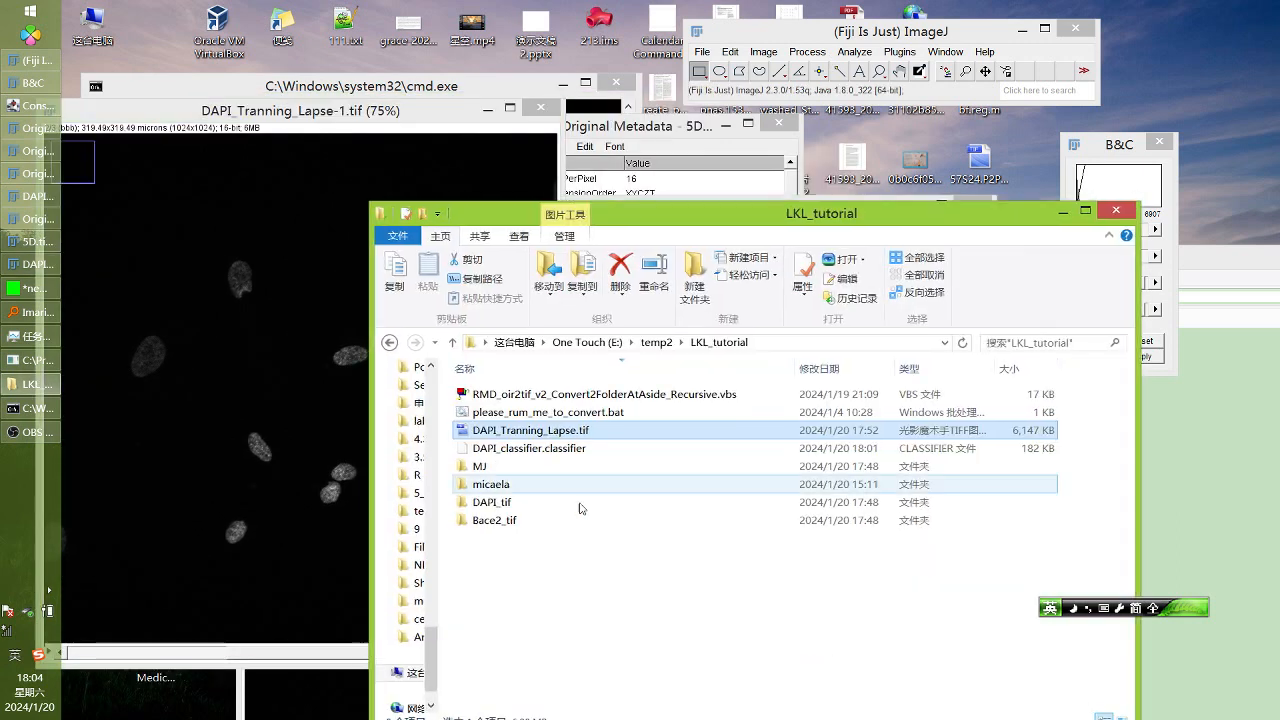
click(511, 503)
double_click(511, 503)
Import 5D.tif and aaa.tif from DAPI_tif into Fiji as hyperstacks and close the newest metadata window
click(788, 410)
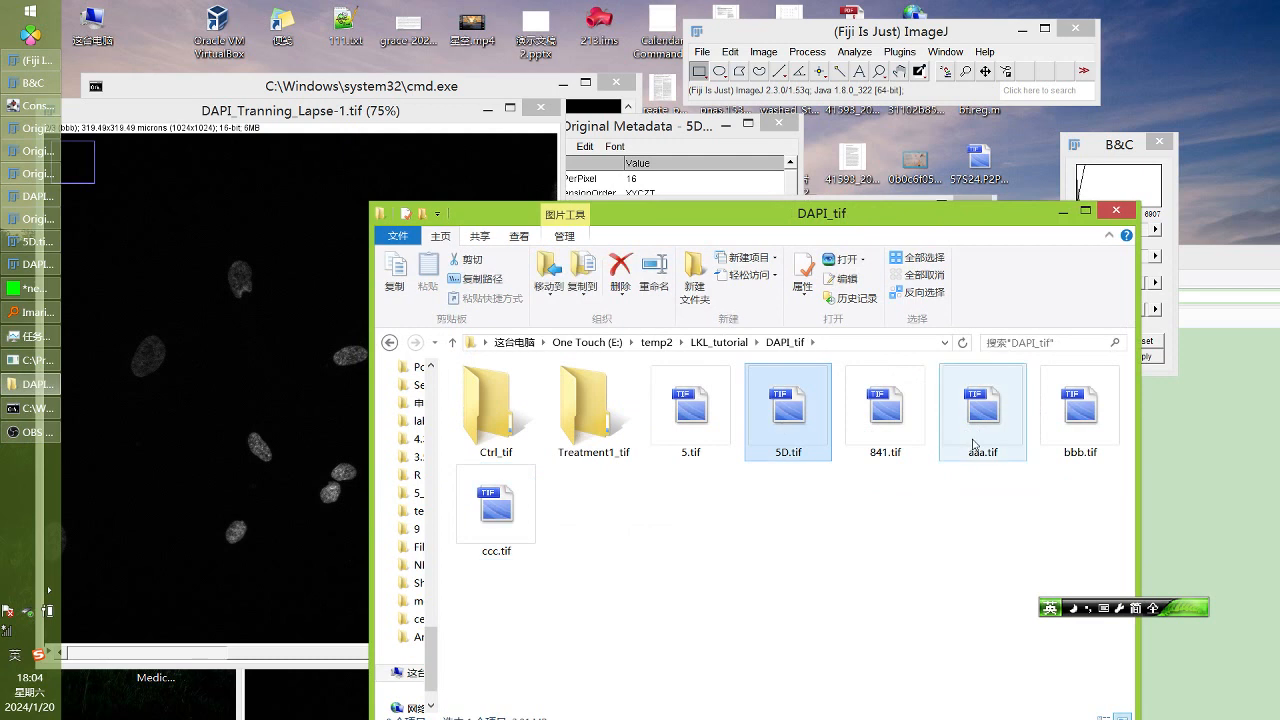
ctrl+click(1008, 432)
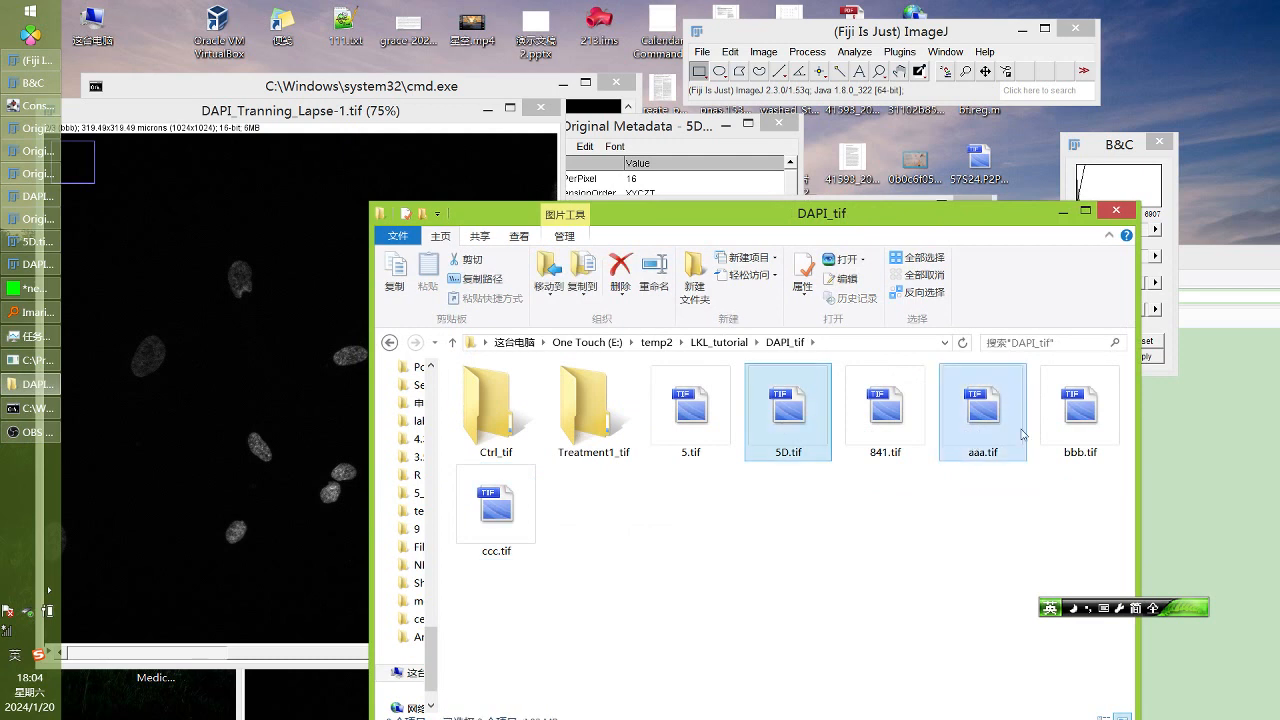
drag(985, 420, 950, 90)
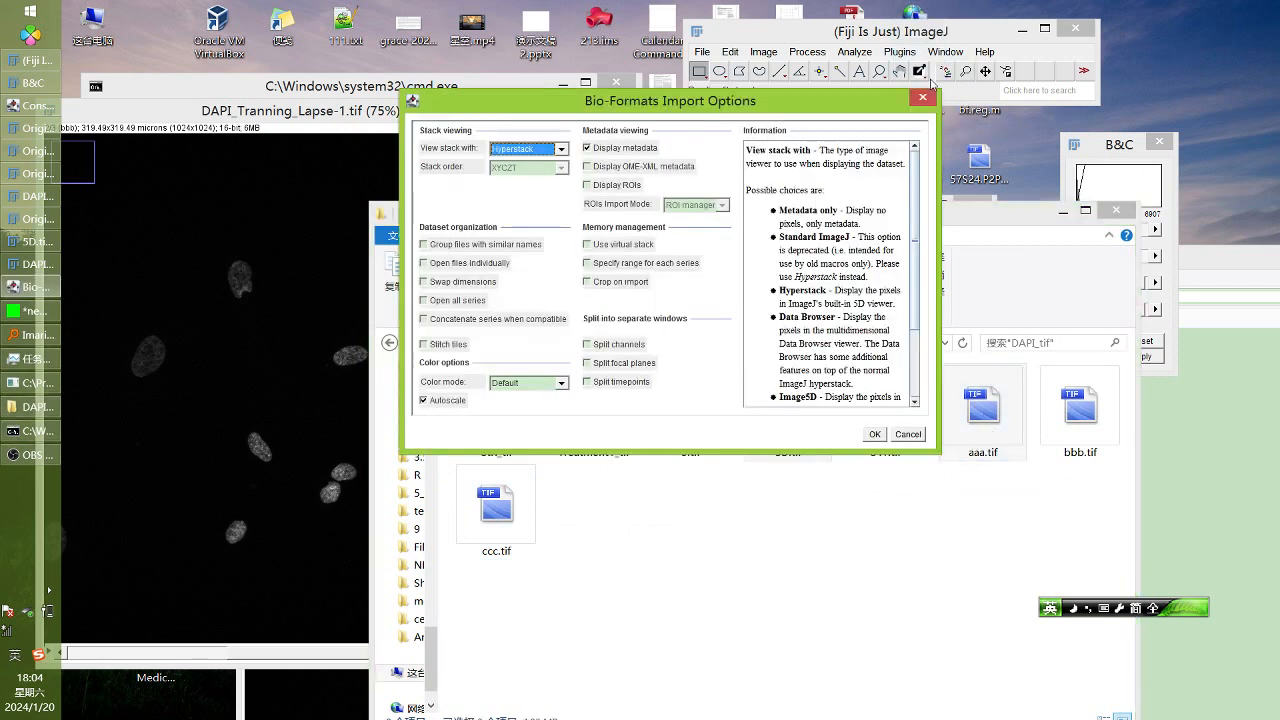
click(872, 434)
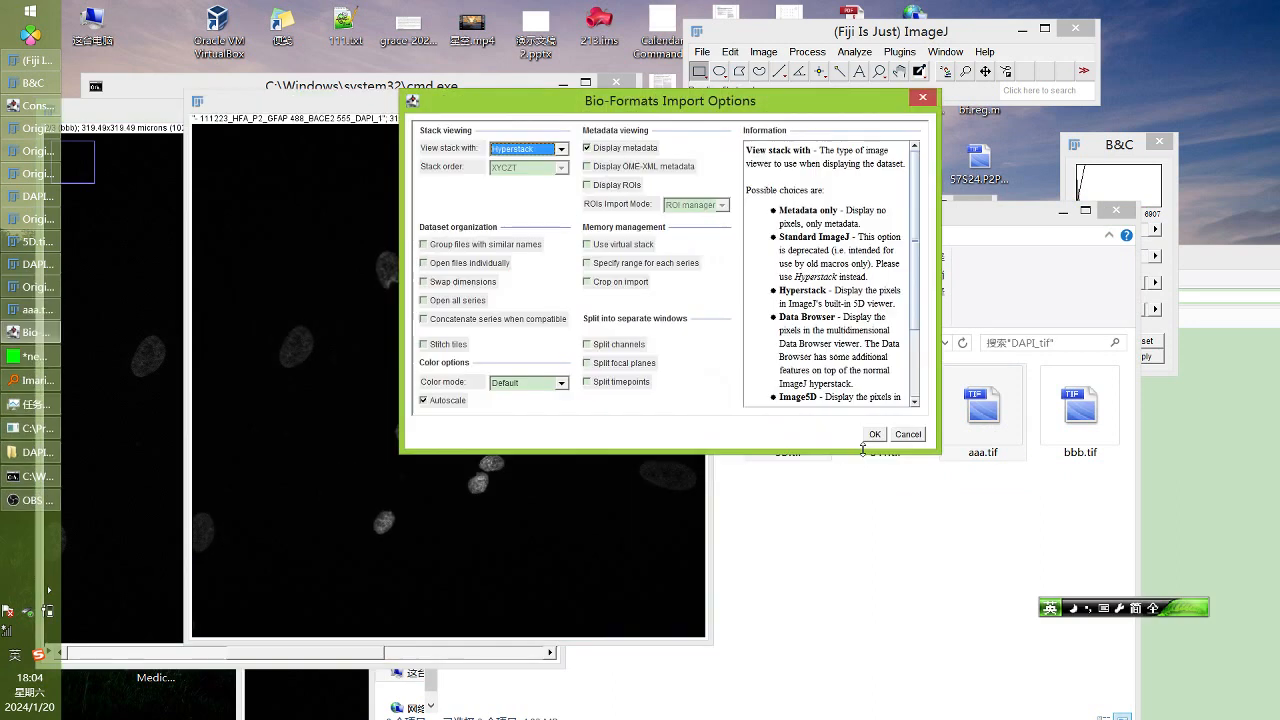
click(860, 432)
click(778, 123)
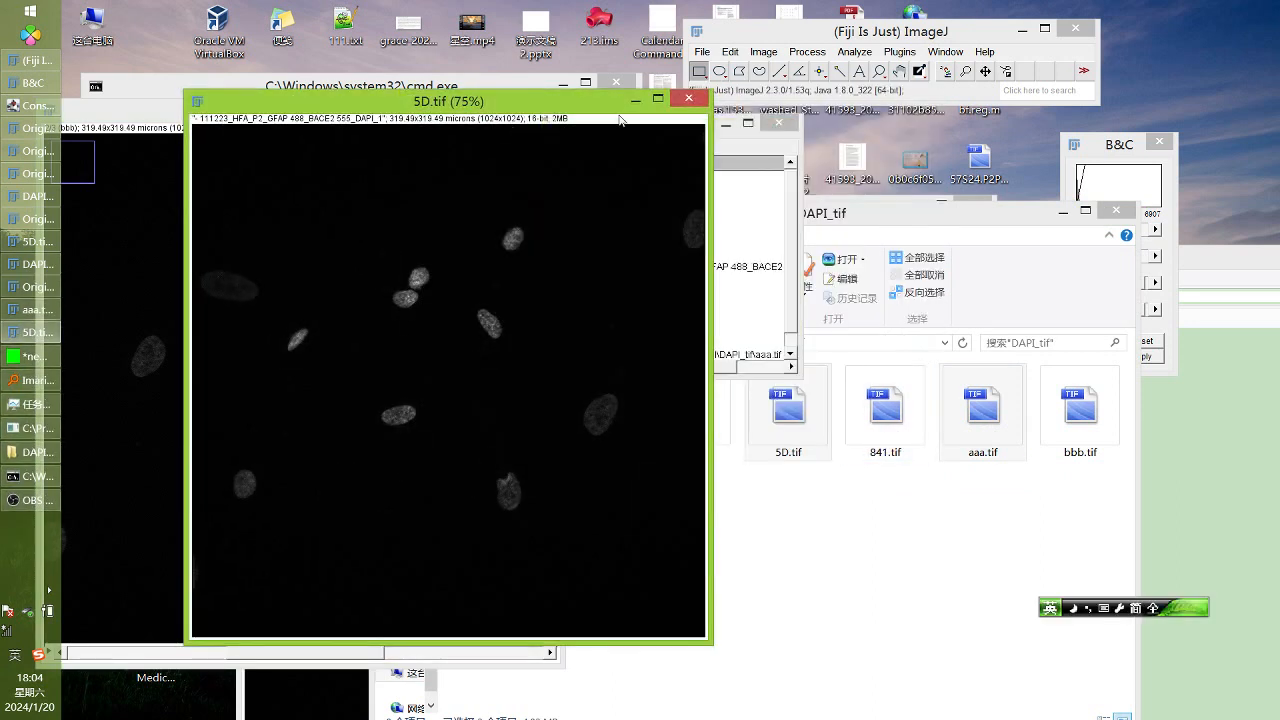
Spread out the 5D.tif, aaa.tif and DAPI_Tranning_Lapse-1.tif image windows so all three can be compared
drag(523, 105, 780, 257)
drag(452, 101, 589, 137)
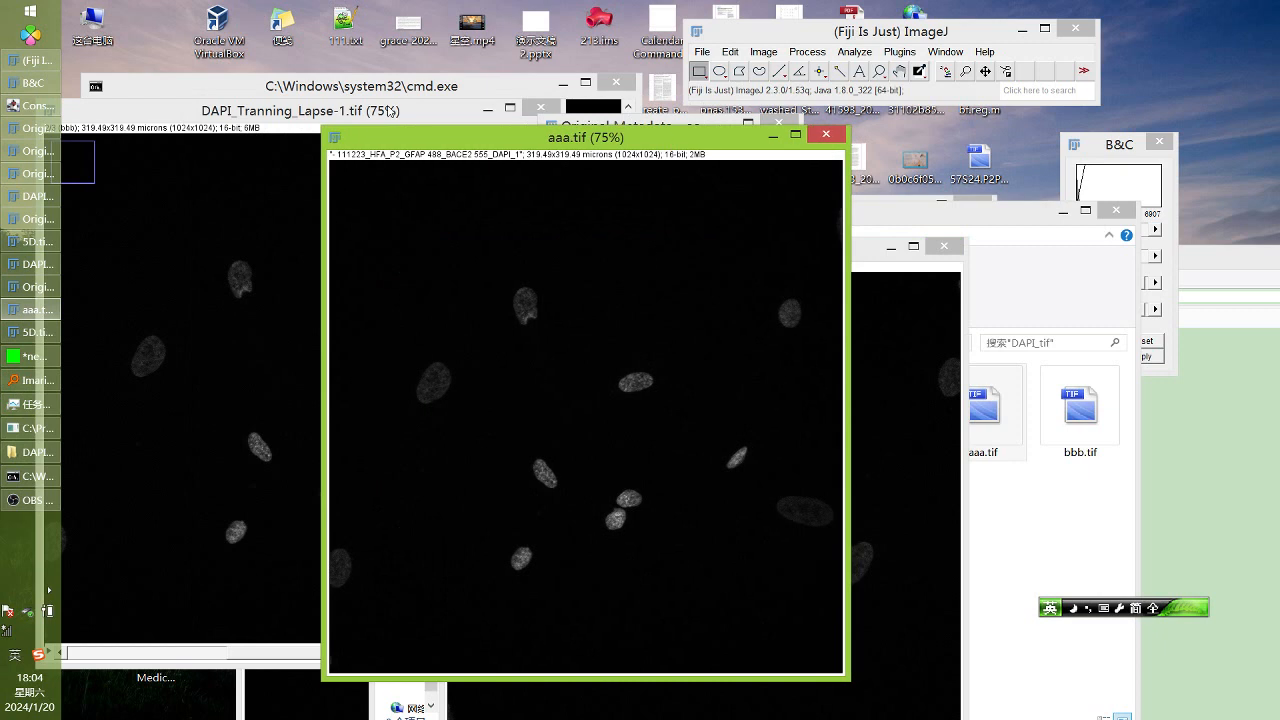
drag(343, 115, 385, 84)
drag(700, 133, 690, 161)
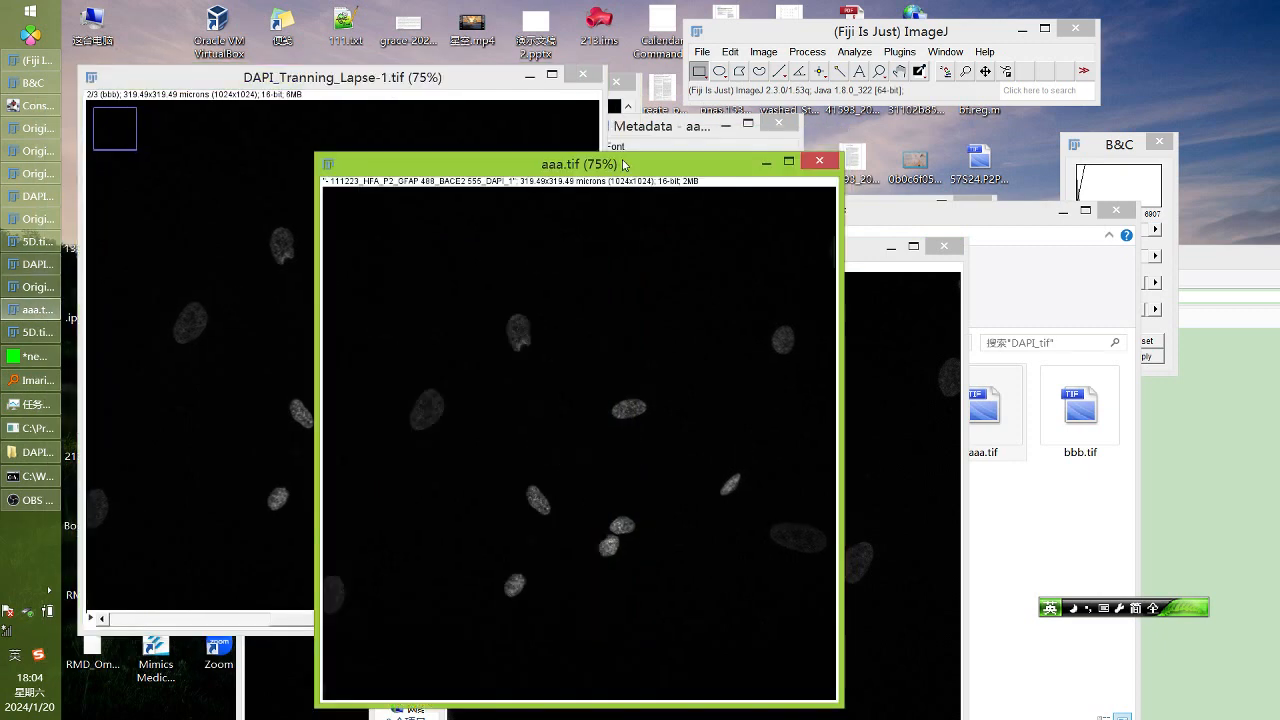
drag(868, 252, 912, 278)
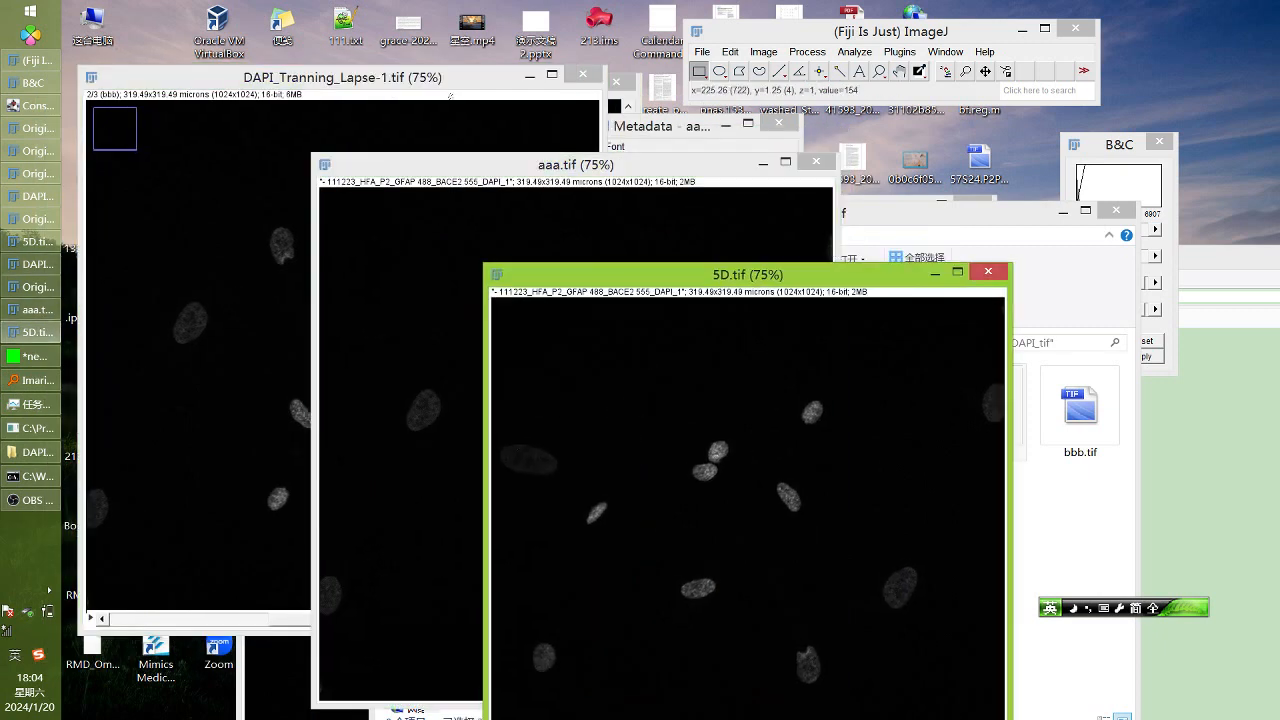
drag(446, 77, 430, 77)
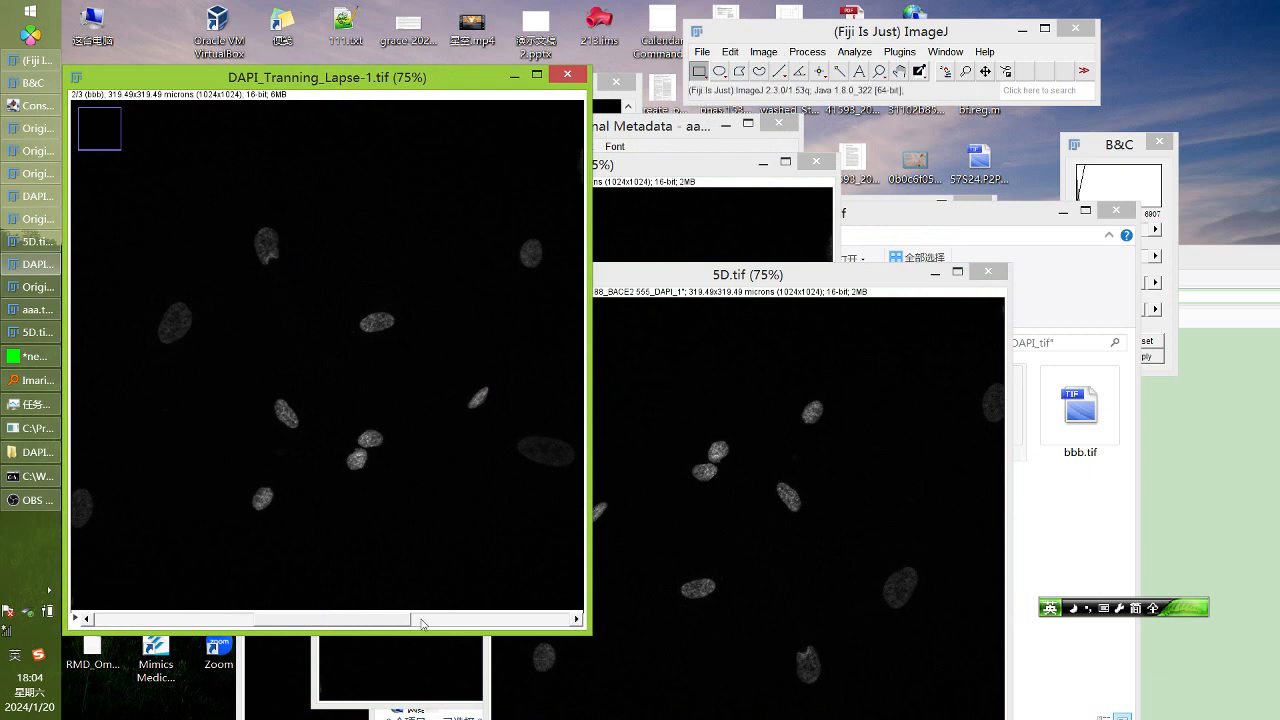
Review the stack commands and the last slice of DAPI_Tranning_Lapse-1.tif, and close that image
click(763, 52)
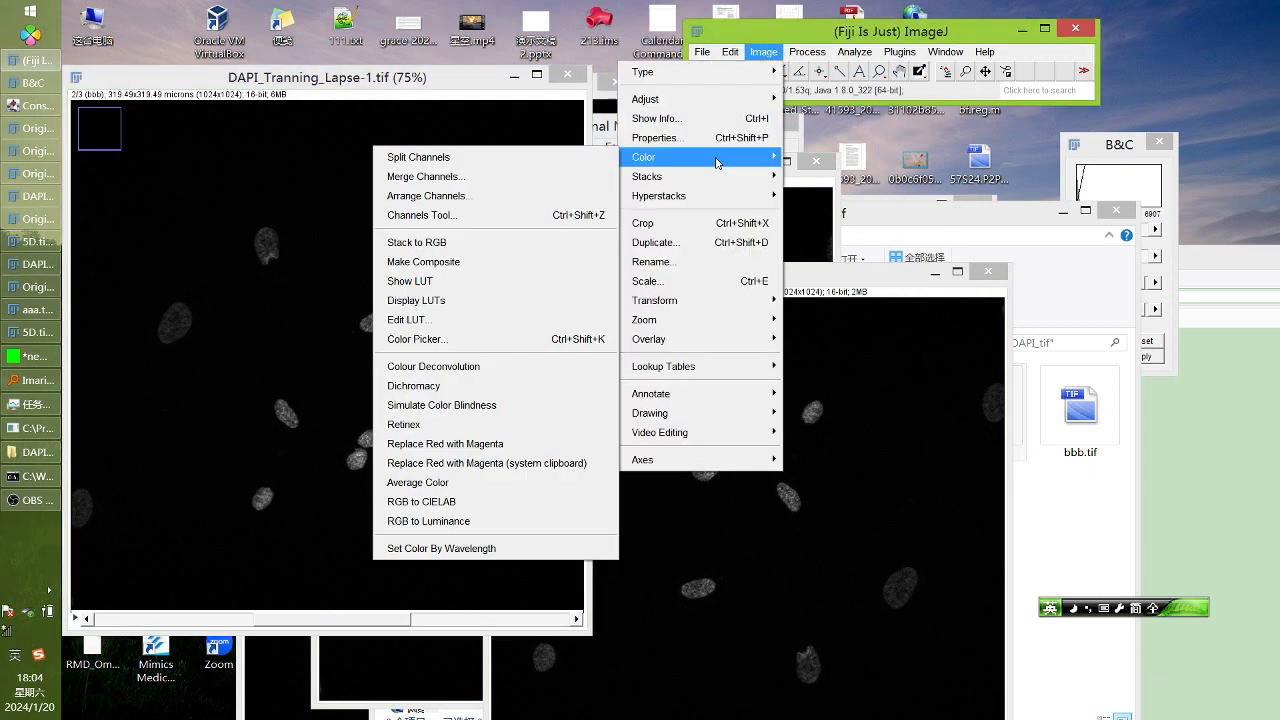
mouse_move(713, 179)
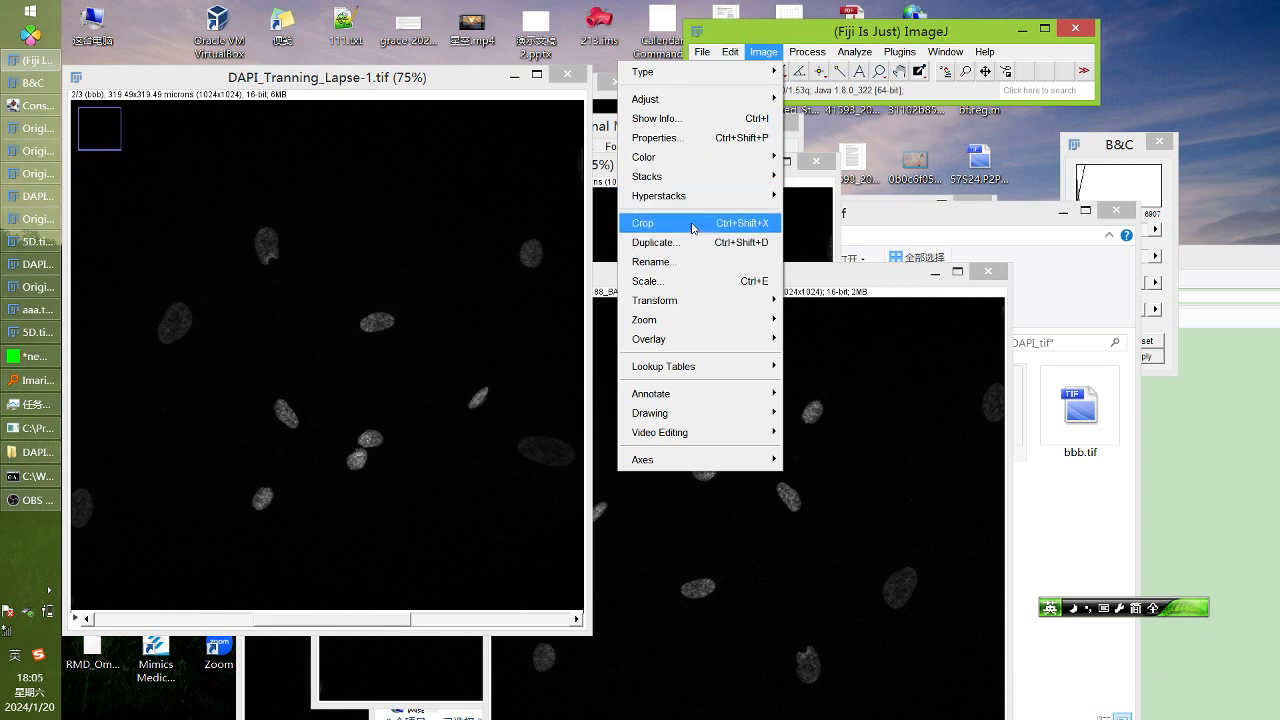
mouse_move(685, 195)
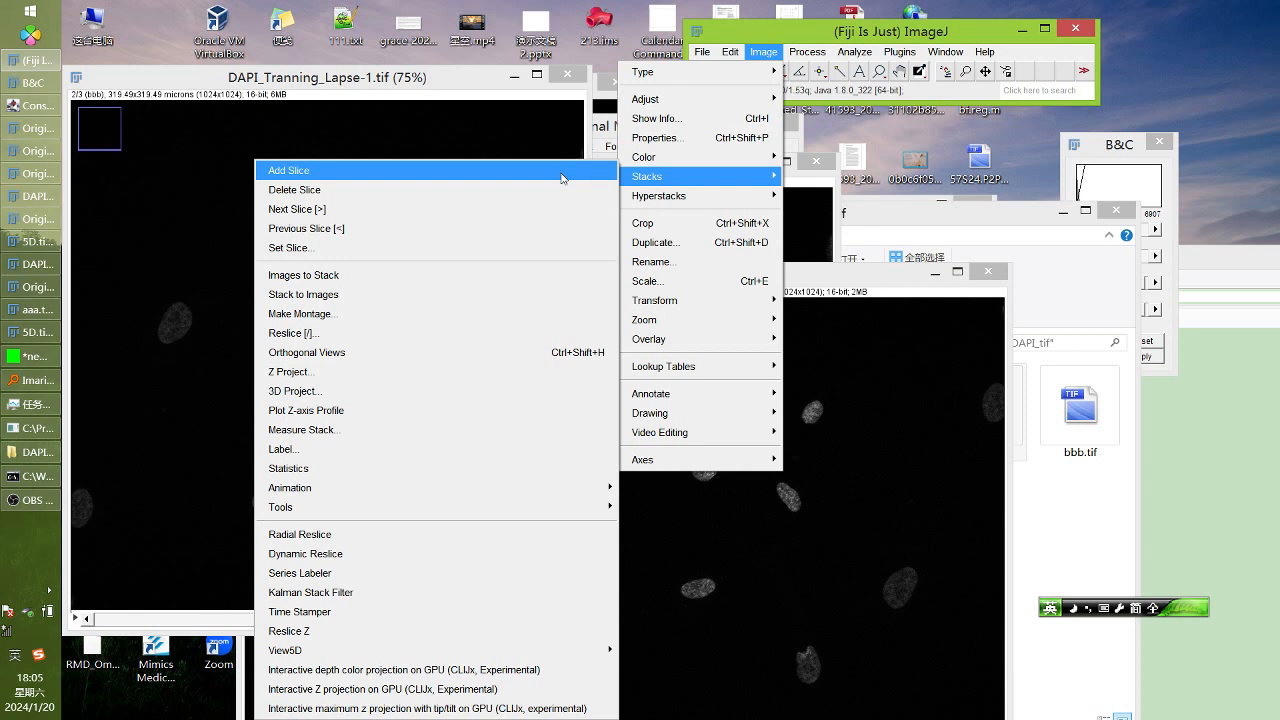
drag(472, 80, 483, 75)
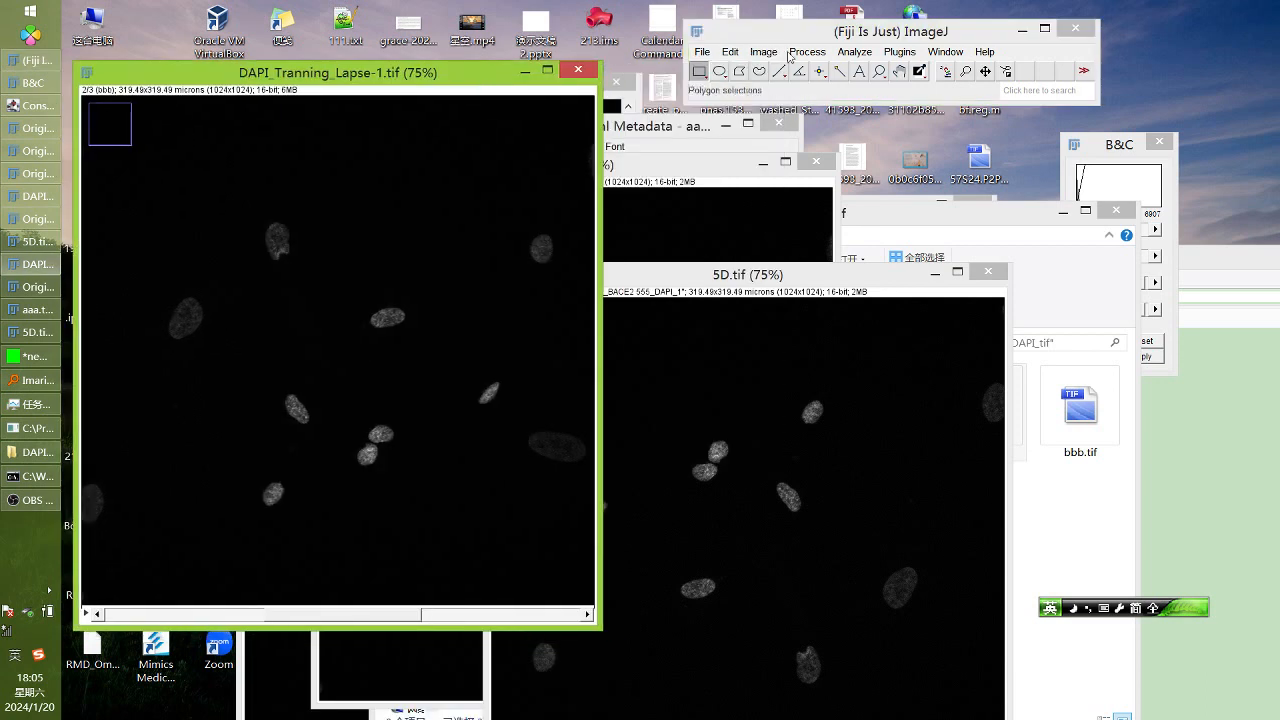
click(764, 52)
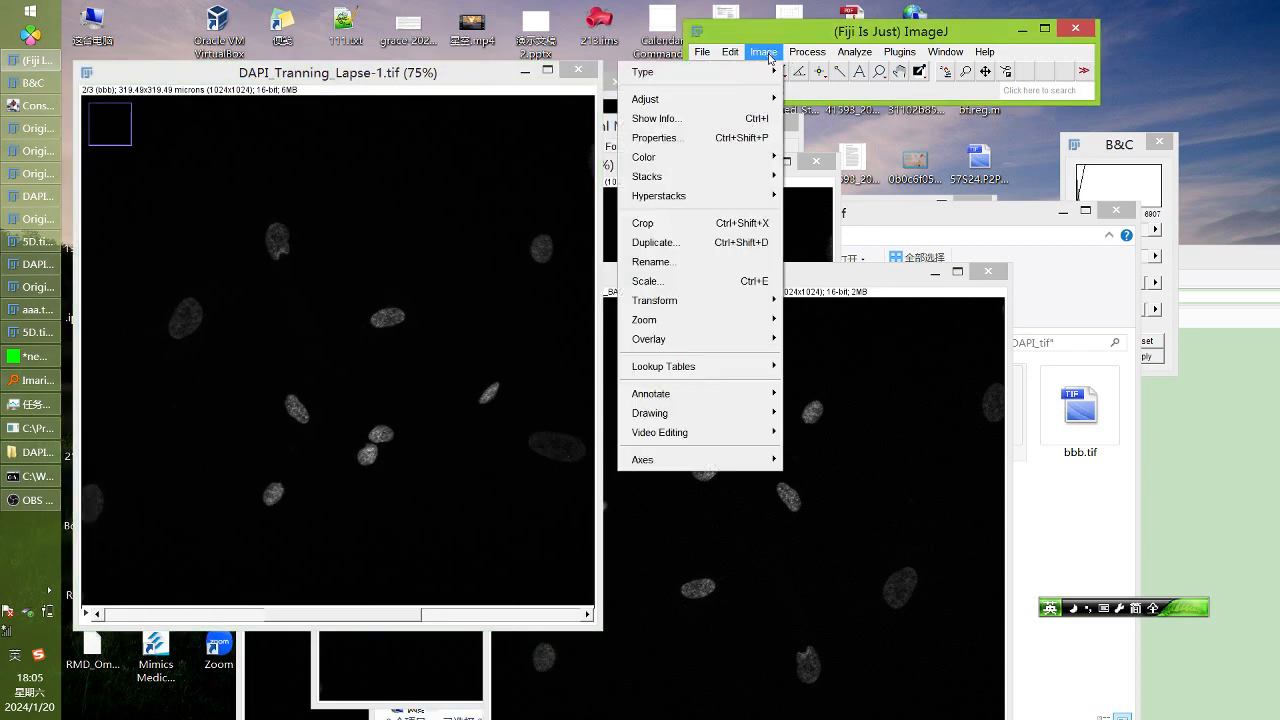
click(418, 619)
click(418, 619)
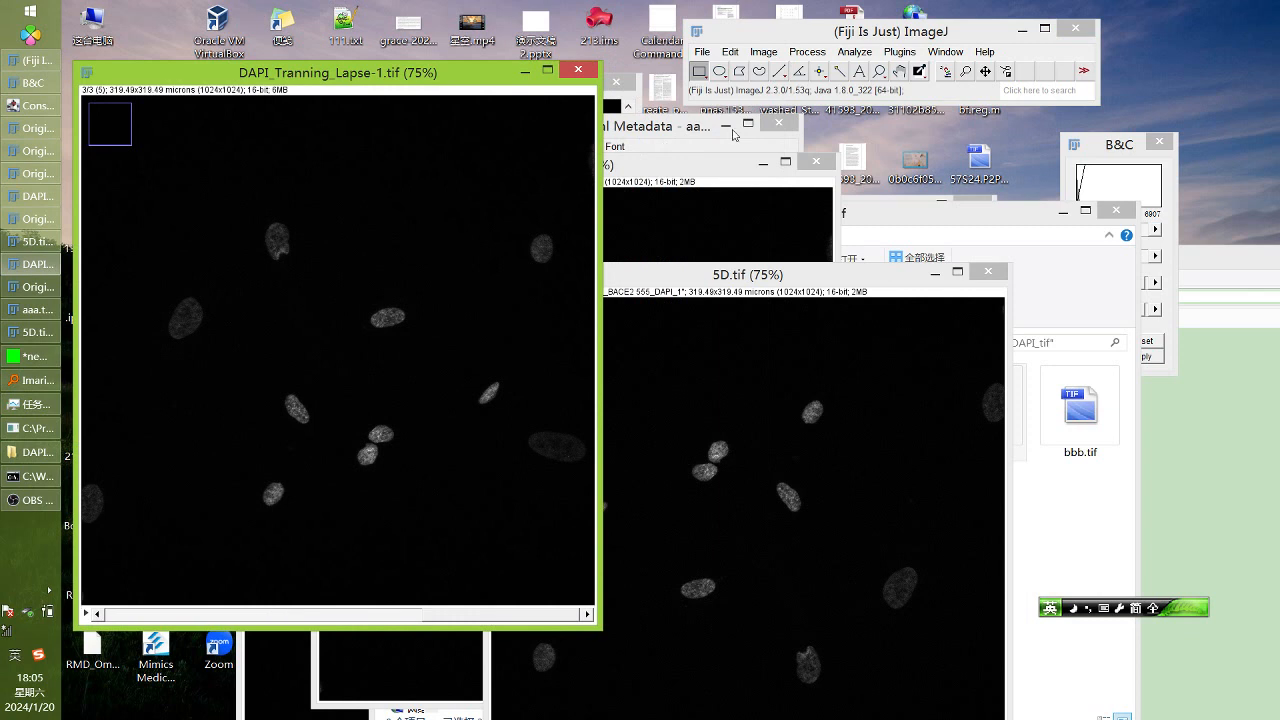
click(588, 74)
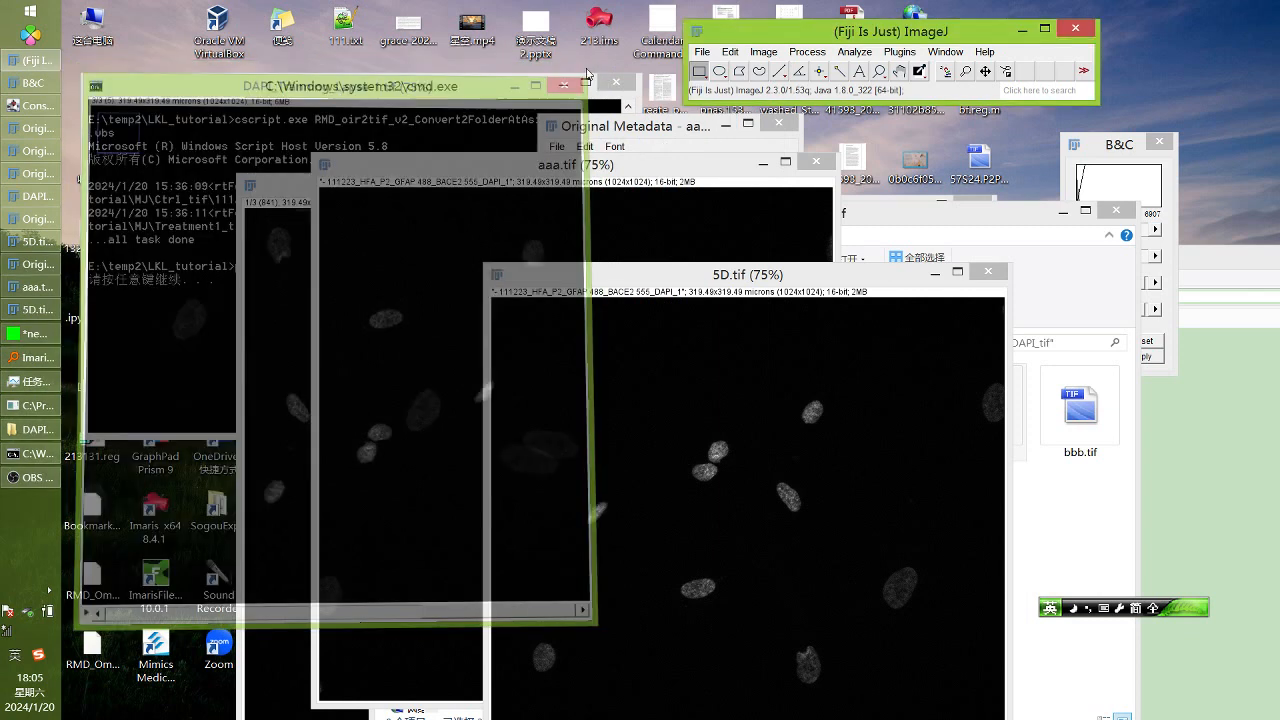
Compare the newly opened 5D.tif and aaa.tif side by side and close both images
drag(776, 286, 376, 247)
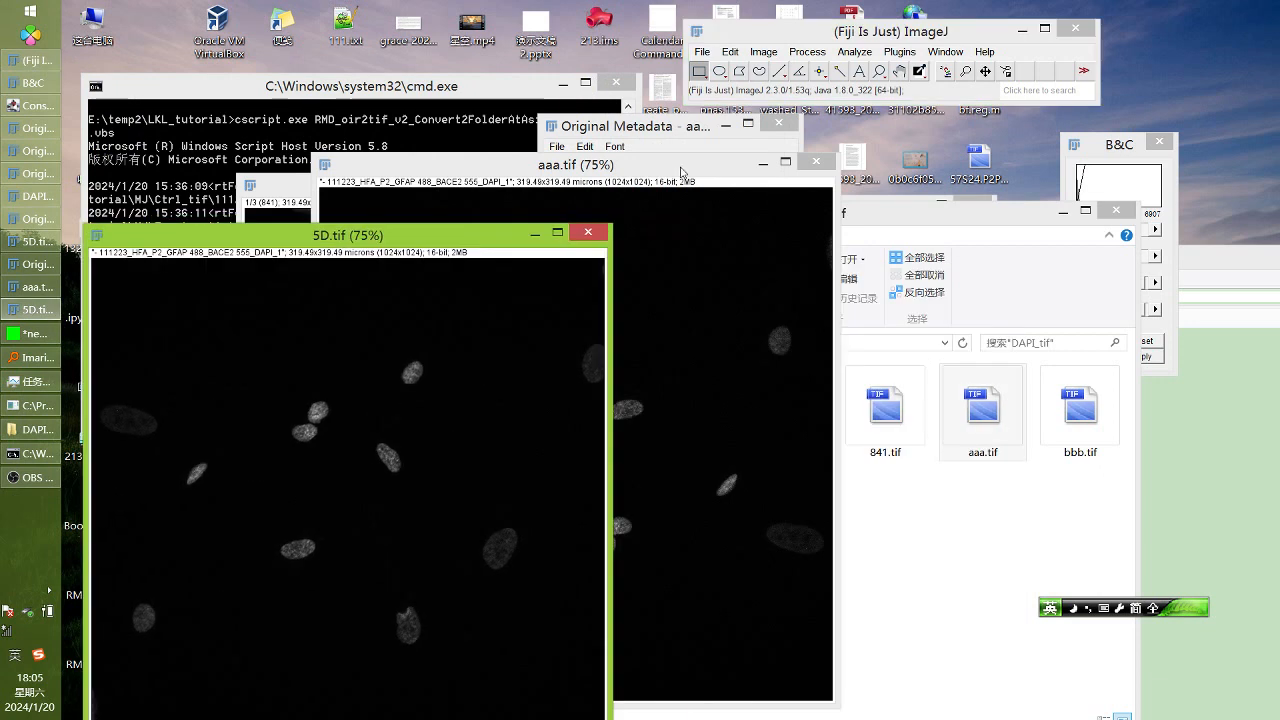
drag(680, 172, 866, 200)
click(424, 244)
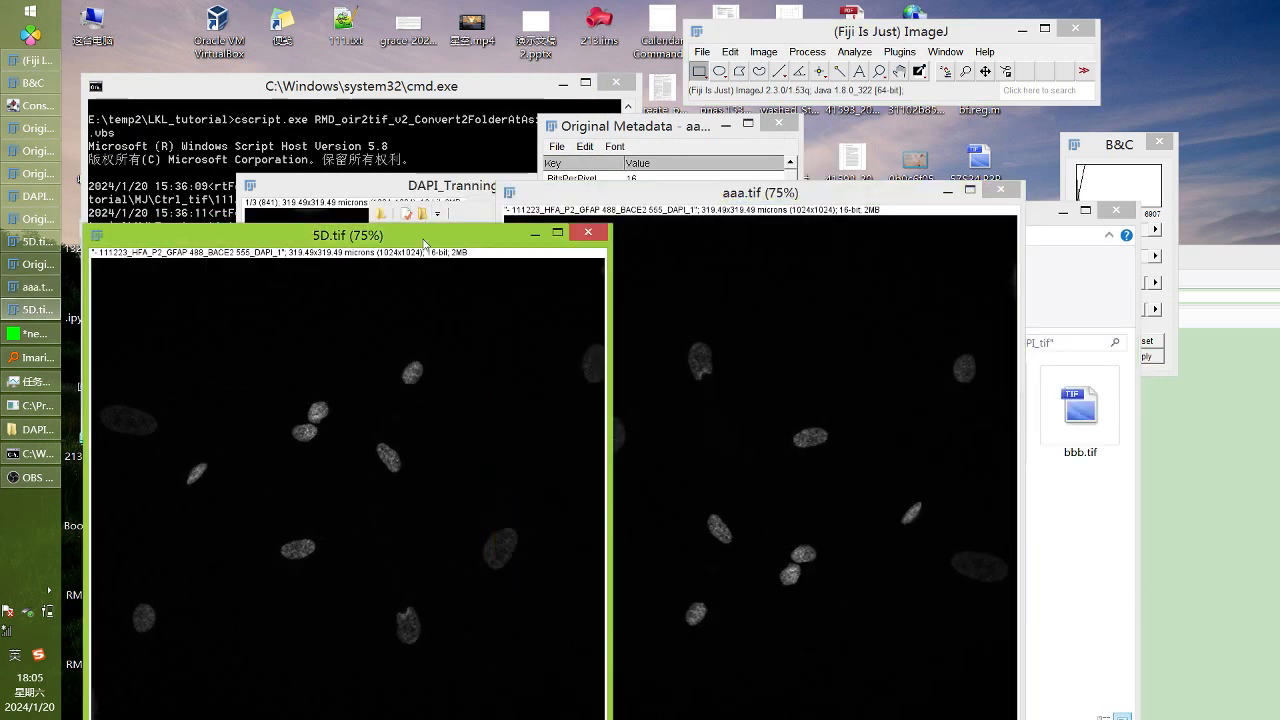
drag(424, 244, 425, 190)
drag(840, 200, 788, 177)
click(953, 168)
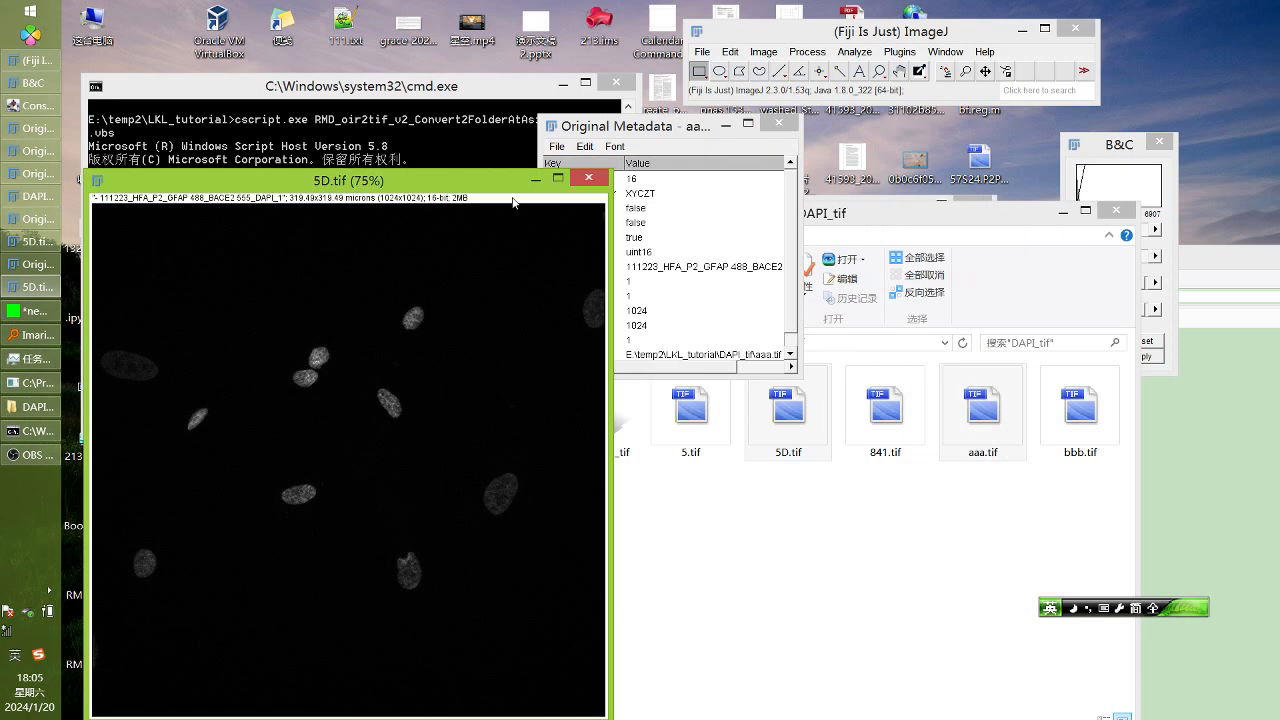
click(589, 178)
Import 5D.tif, aaa.tif and ccc.tif together from DAPI_tif as hyperstacks and close the 5D metadata window
click(828, 423)
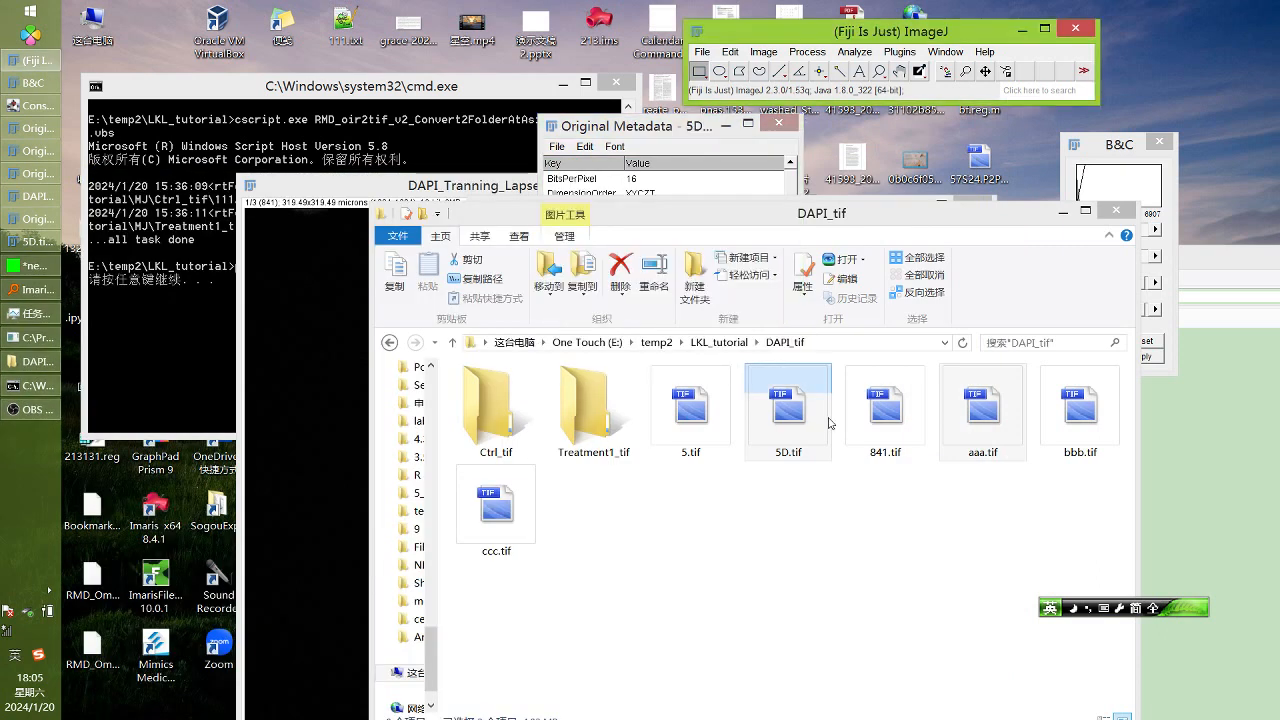
ctrl+click(982, 410)
ctrl+click(497, 520)
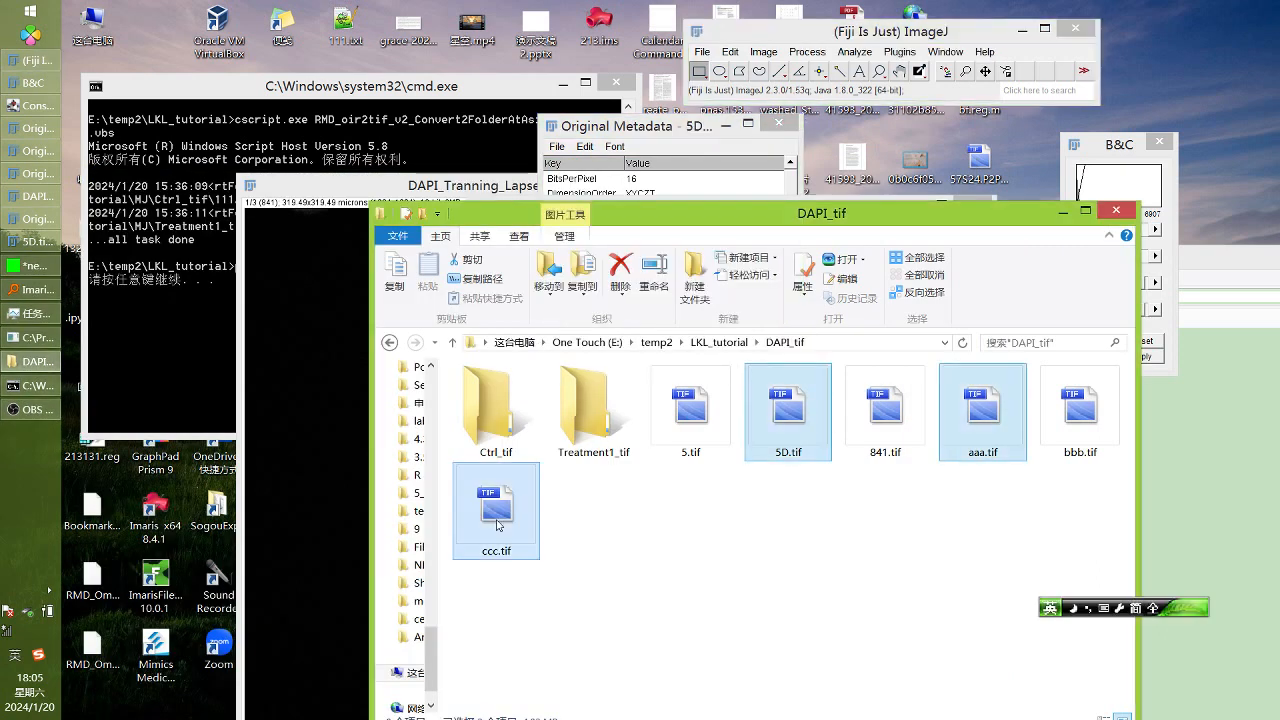
drag(497, 524, 928, 72)
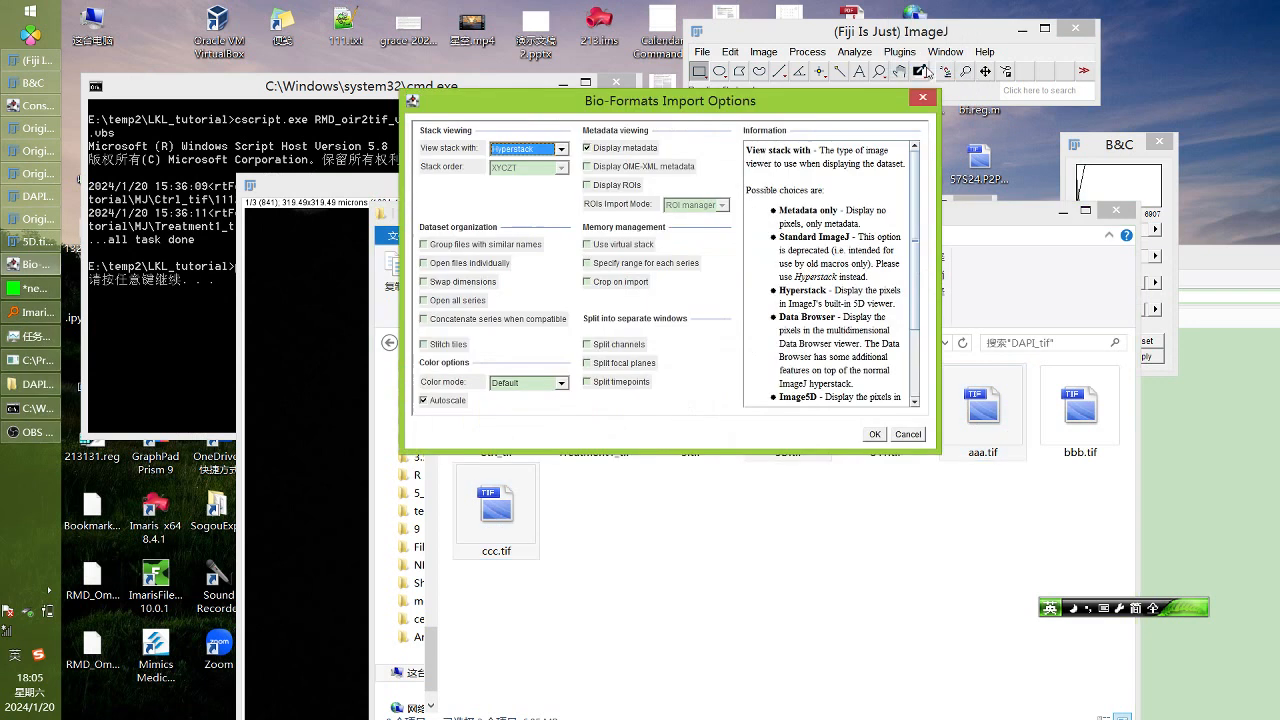
click(876, 435)
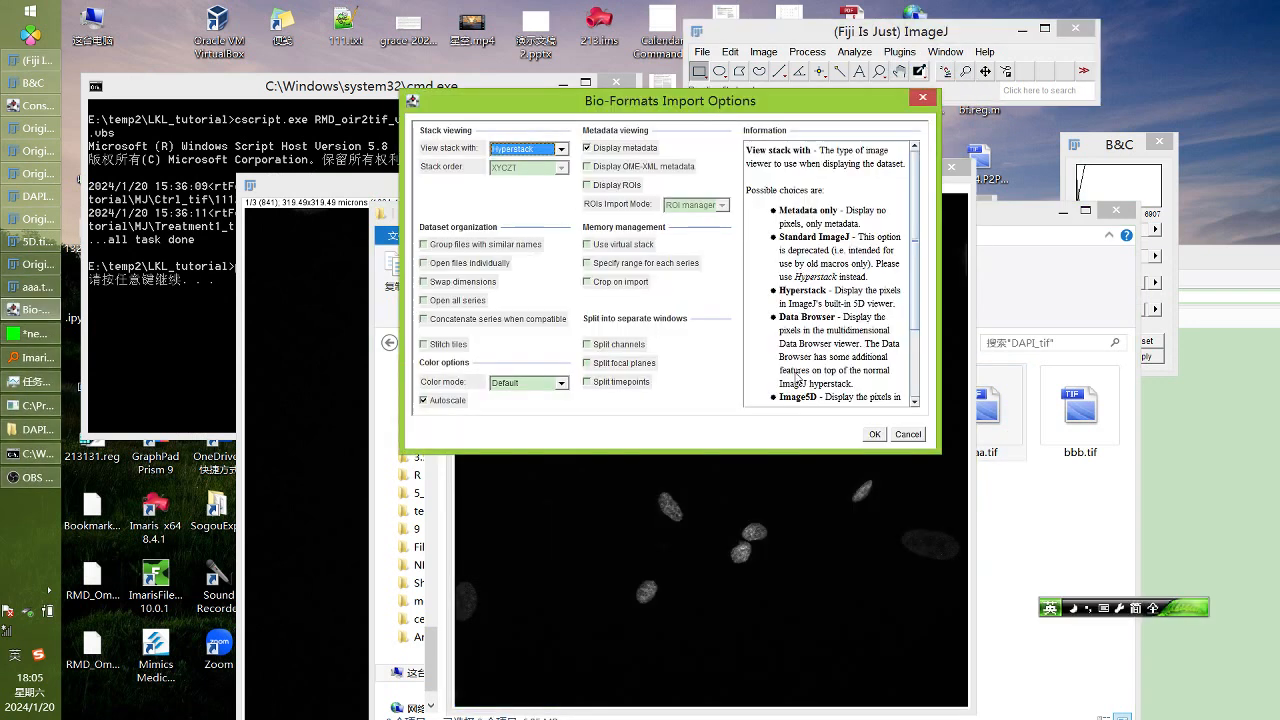
click(875, 434)
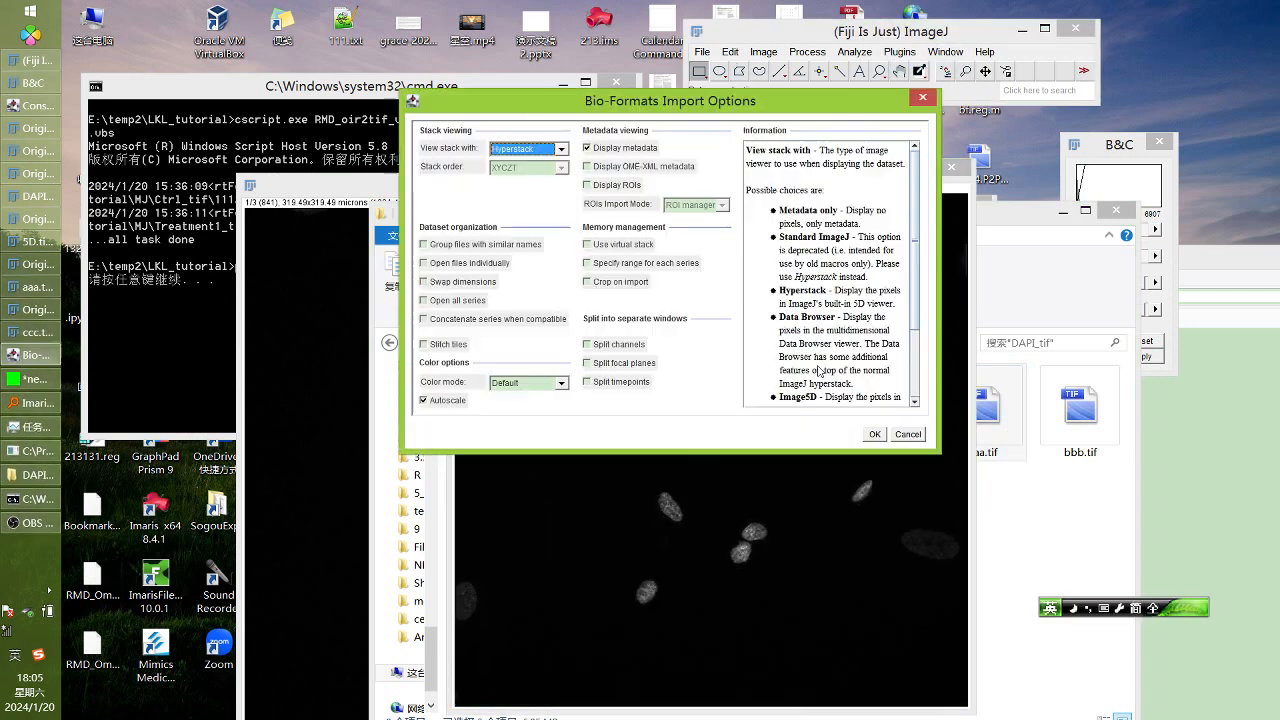
click(875, 434)
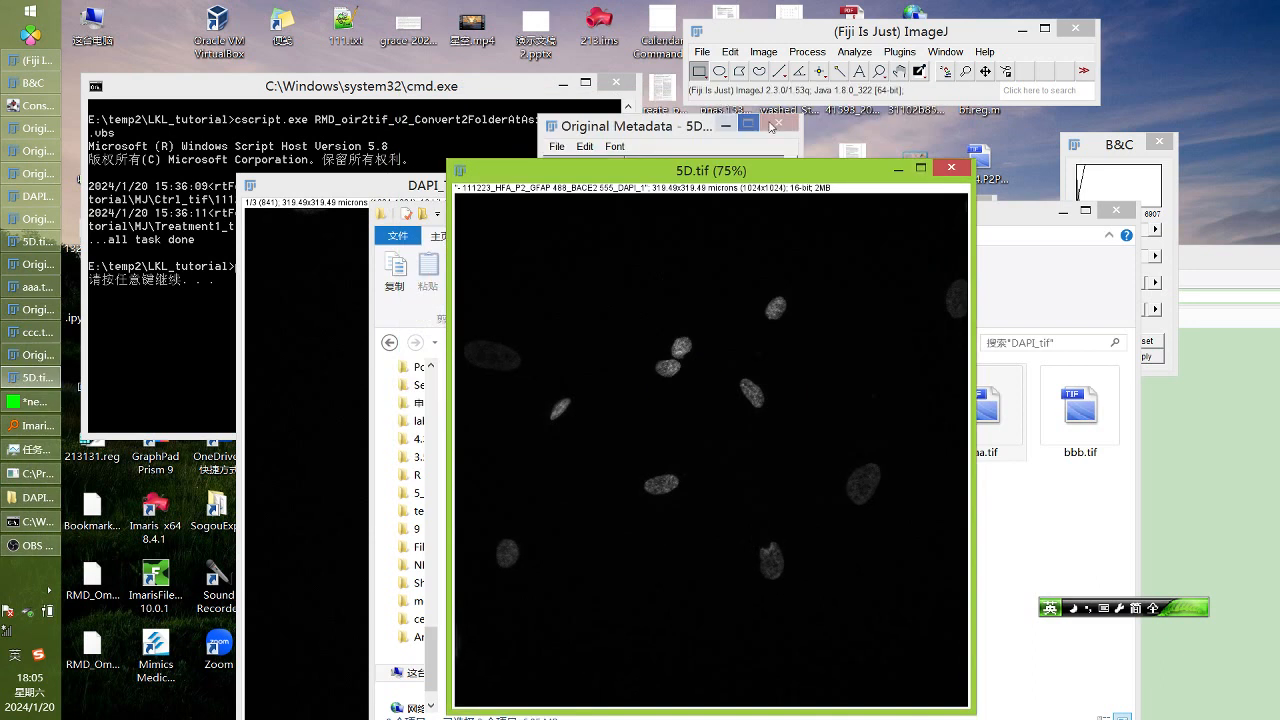
click(771, 125)
Spread out the imported images and combine the open images into one stack named Stack, using titles as labels
drag(811, 169, 466, 66)
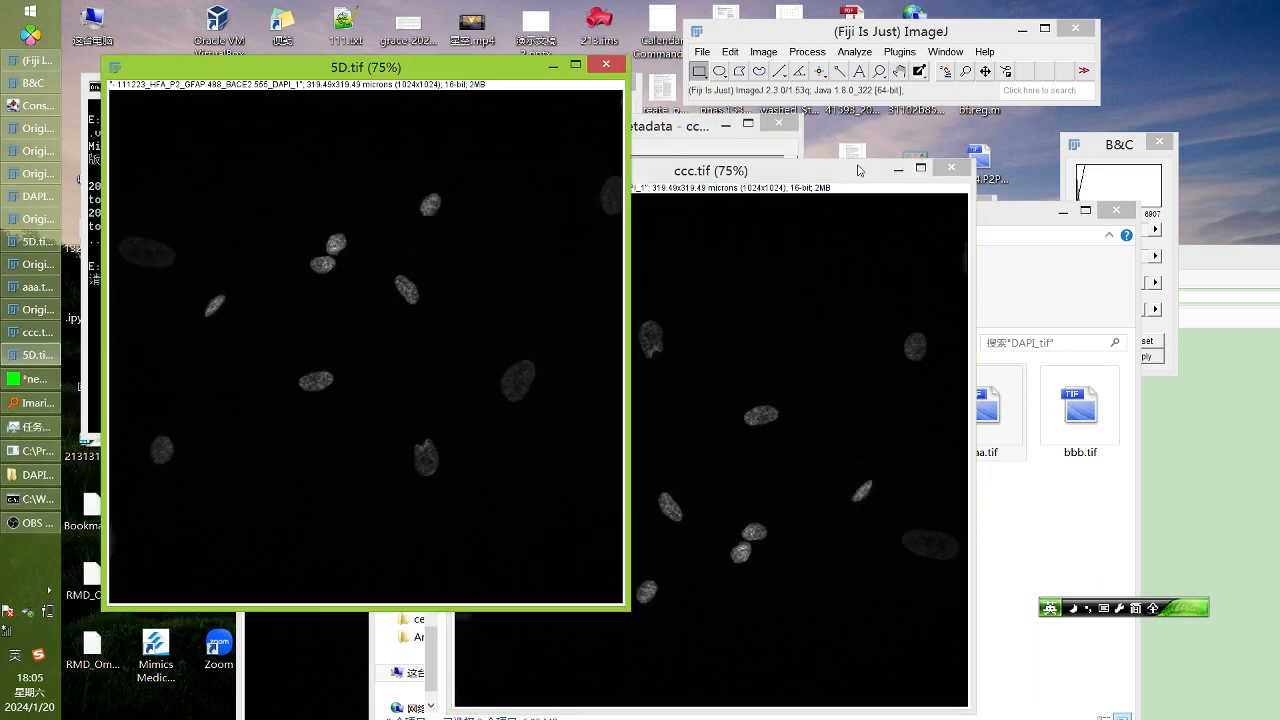
drag(858, 170, 663, 88)
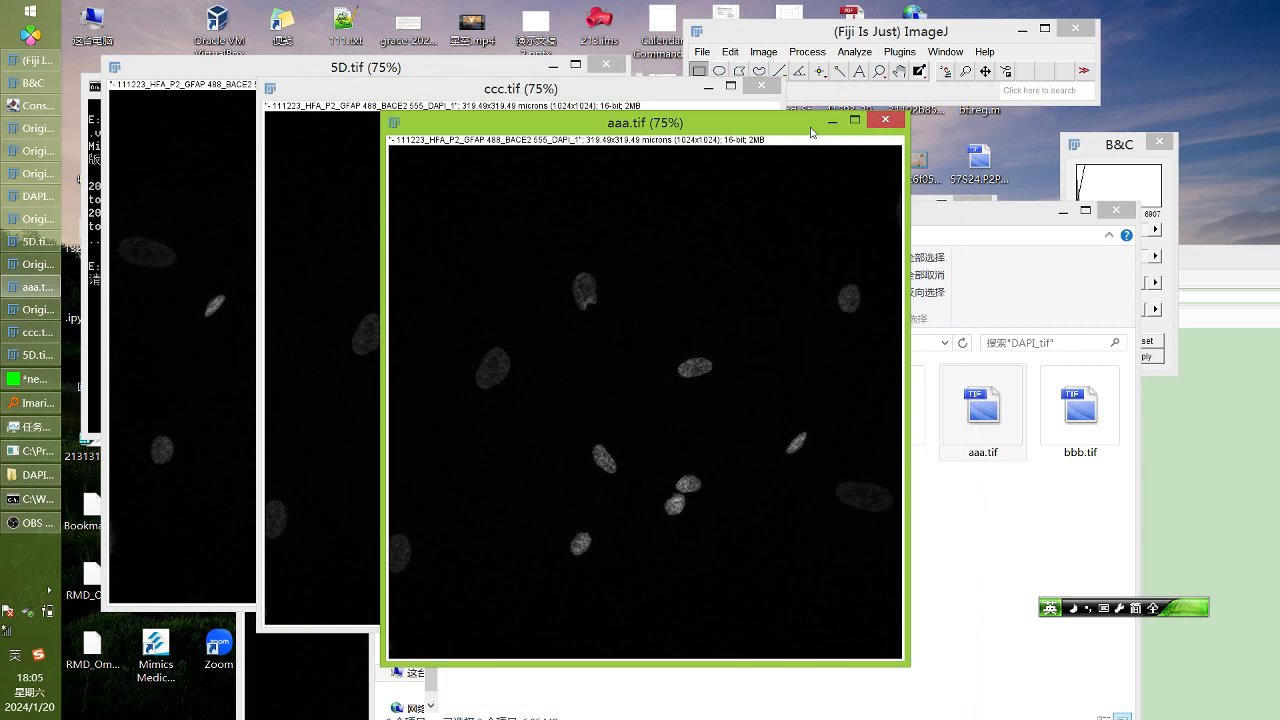
click(822, 51)
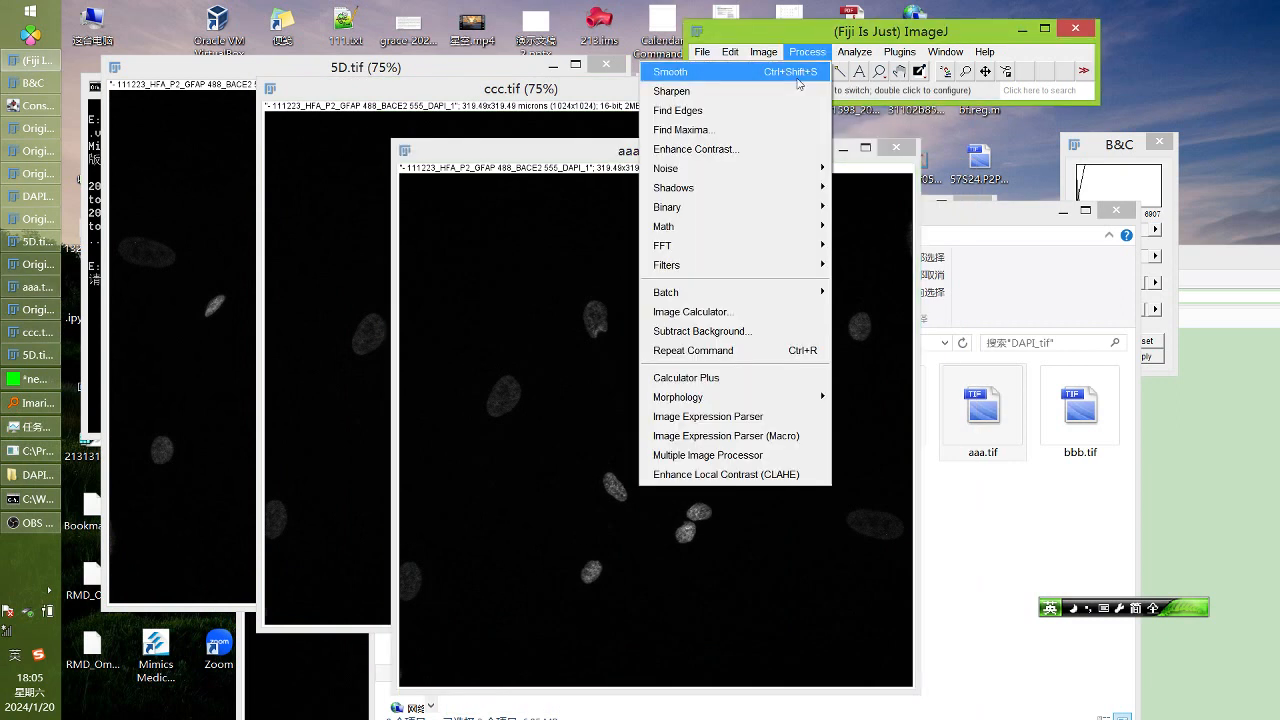
mouse_move(789, 209)
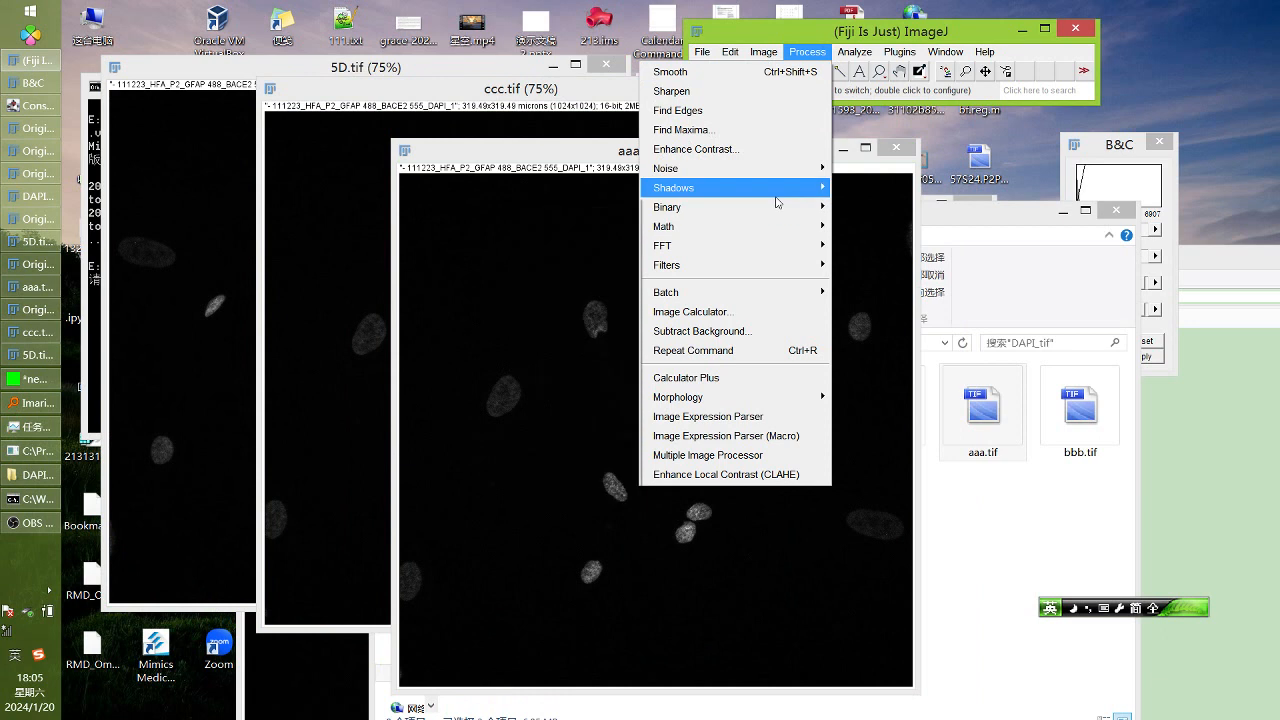
mouse_move(765, 51)
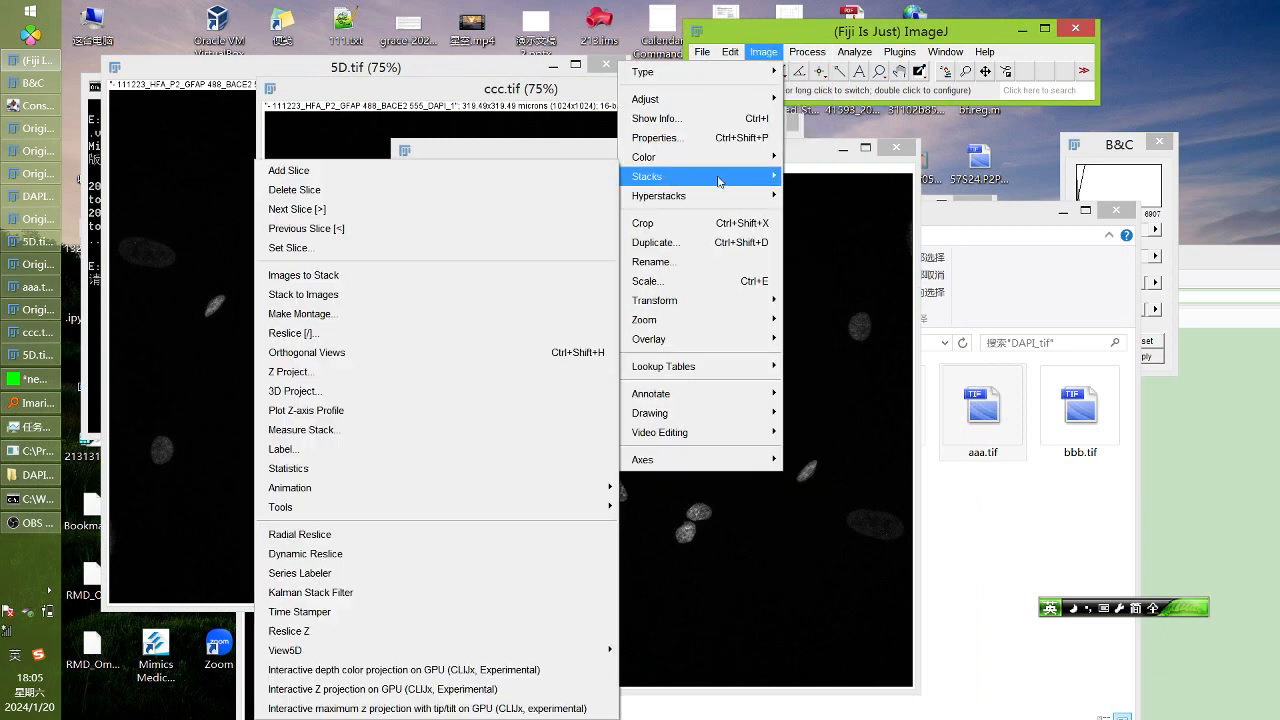
mouse_move(645, 195)
click(542, 279)
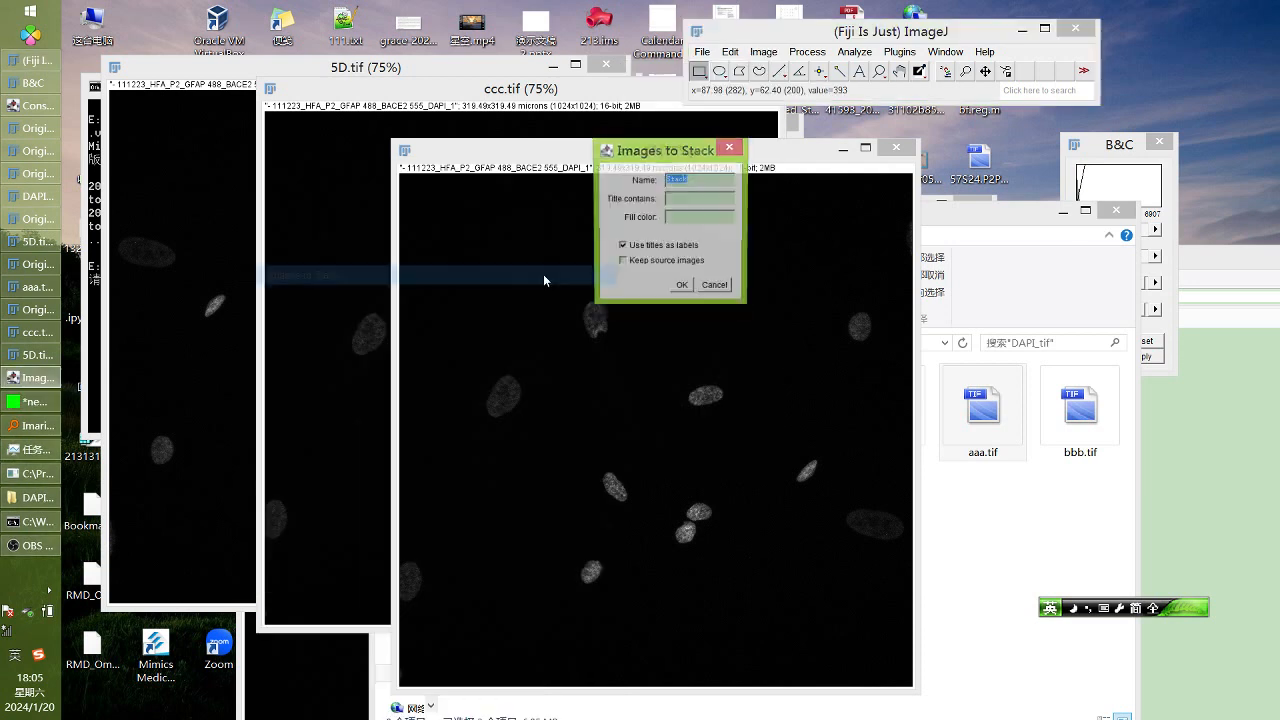
click(679, 287)
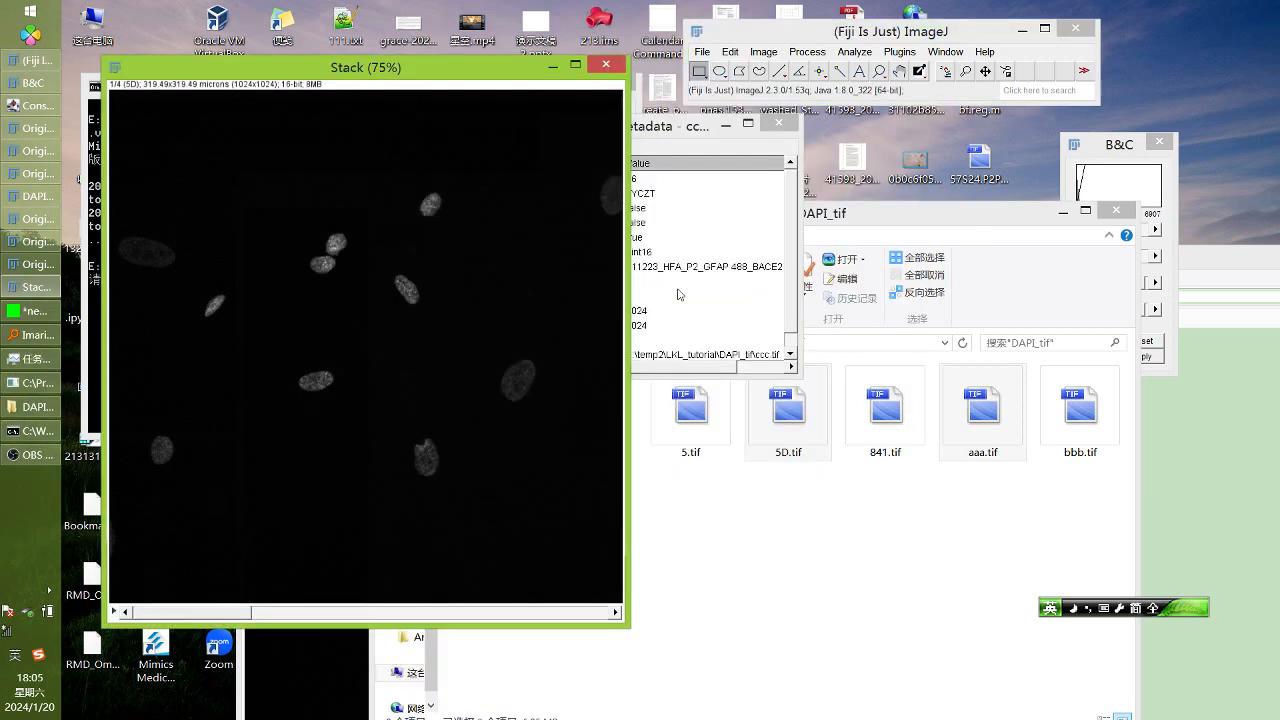
Save the combined stack as DAPI_Tranning_Lapse__2ndPart.tif in the LKL_tutorial folder and close it
drag(492, 65, 1052, 151)
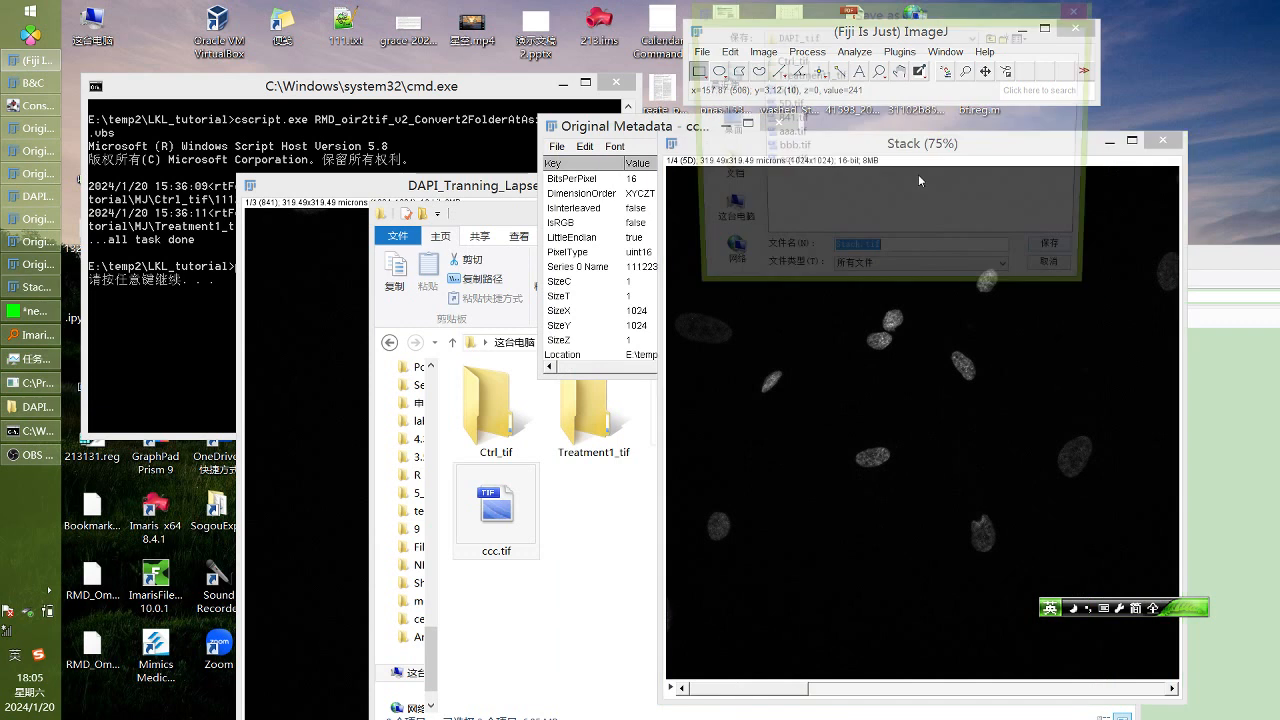
key(ctrl+s)
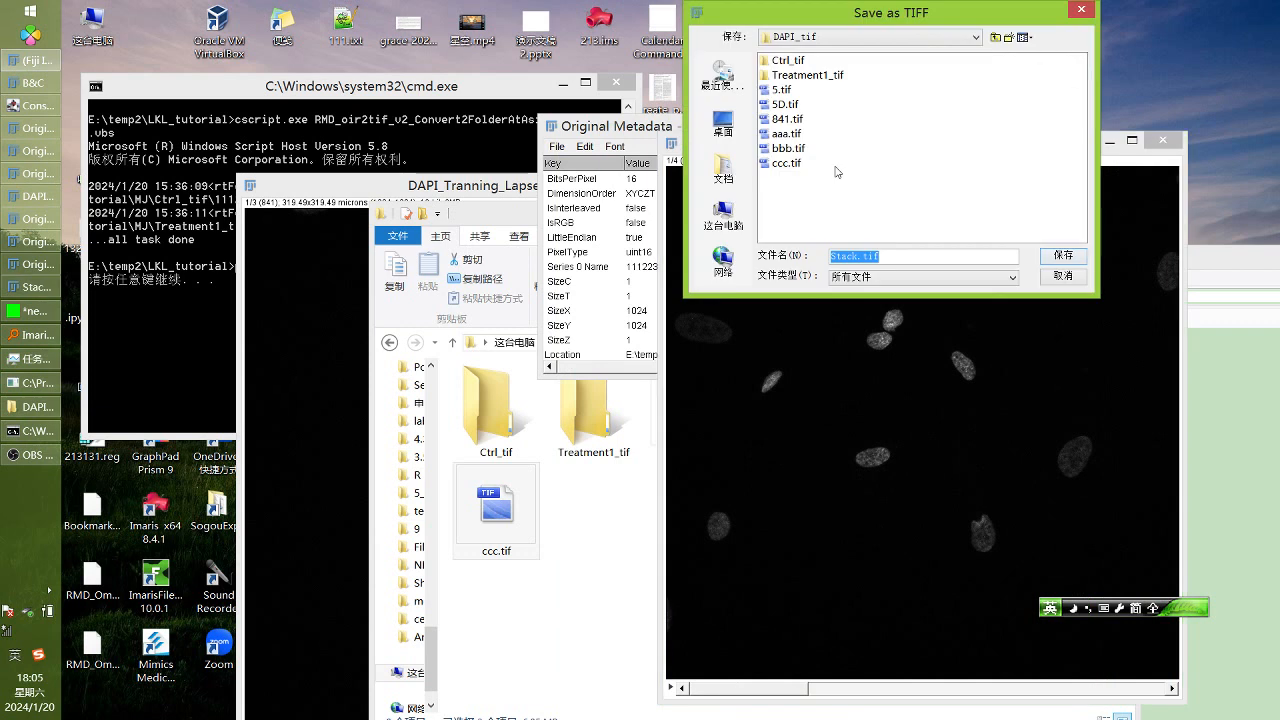
click(997, 37)
click(862, 134)
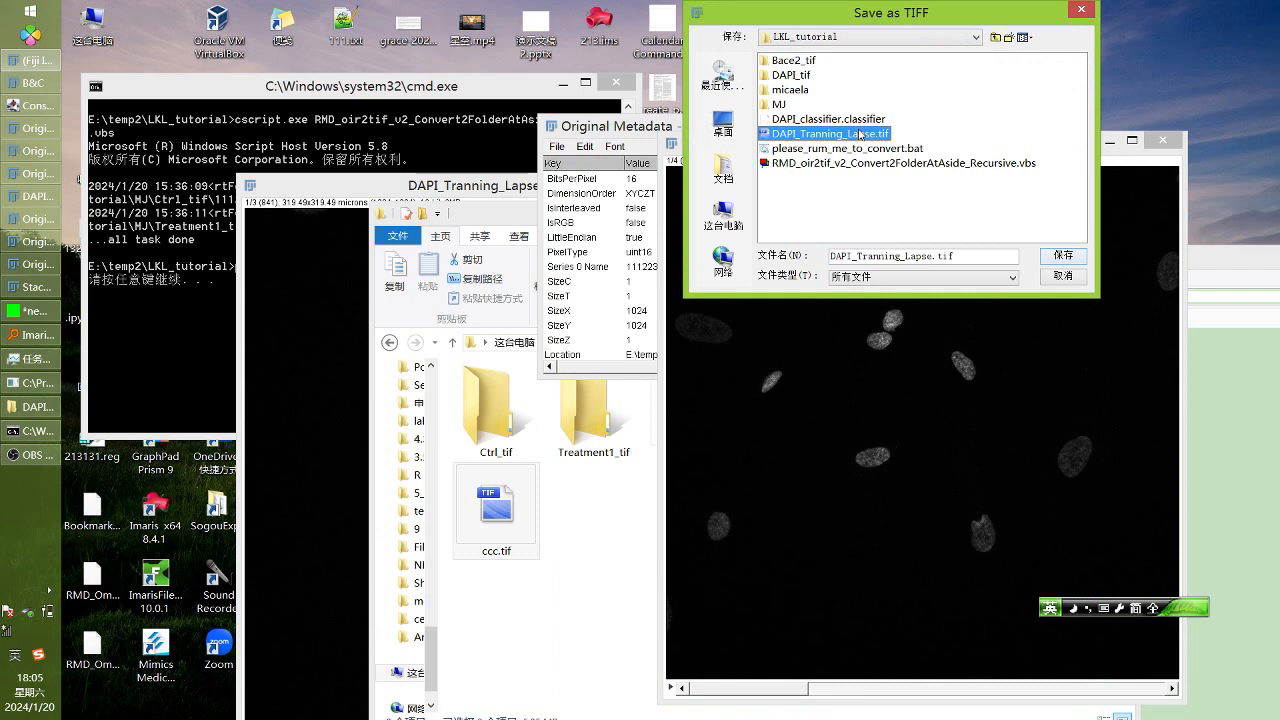
click(888, 256)
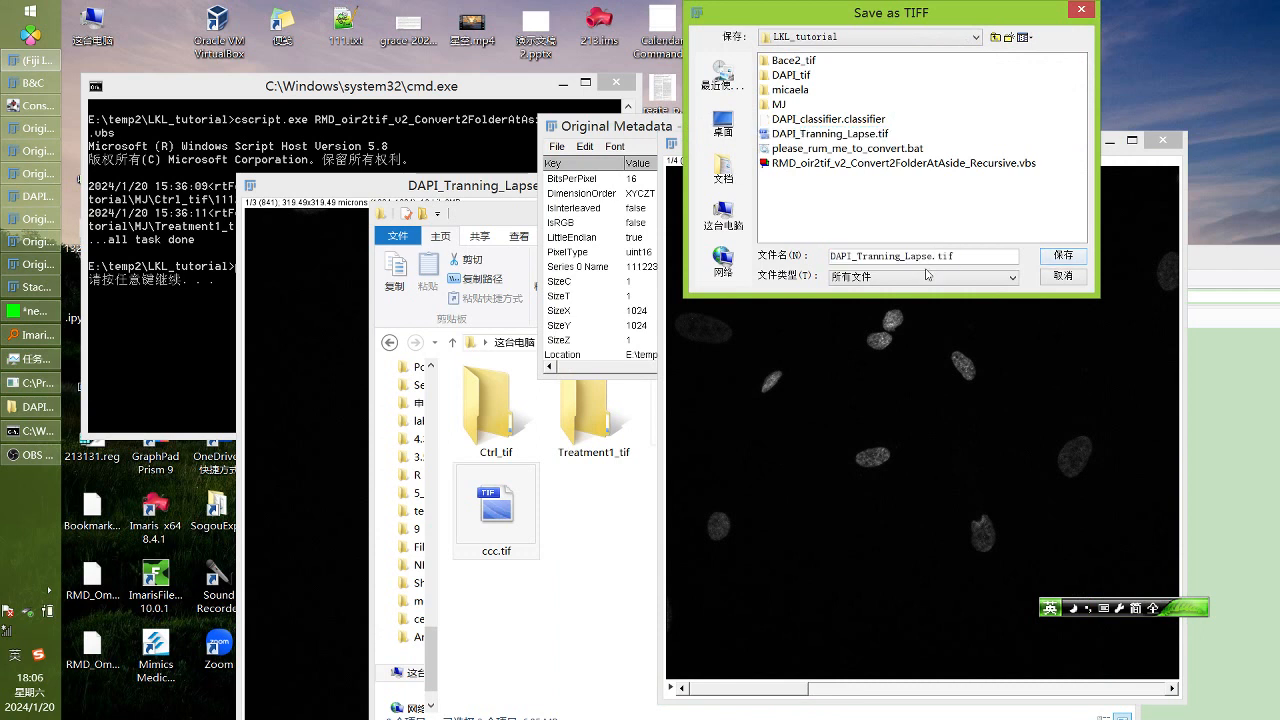
text(__2ndPart)
key(Return)
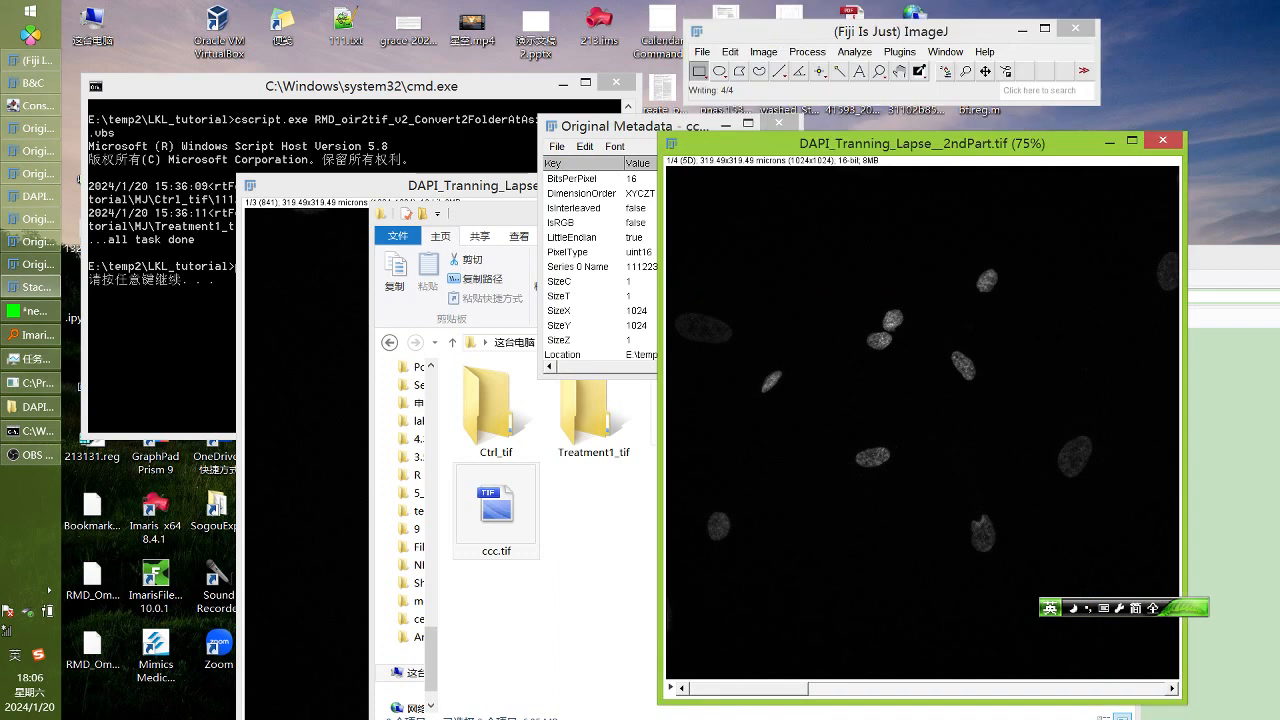
click(1162, 140)
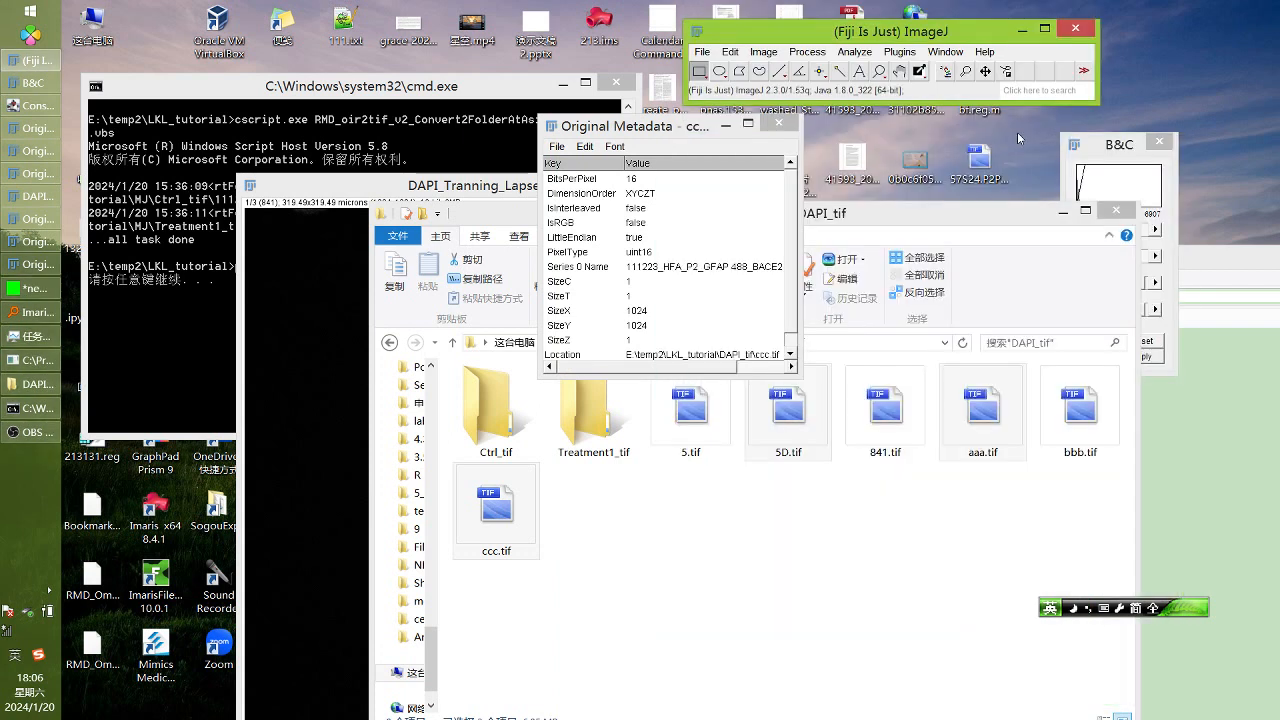
In the LKL_tutorial folder, rename DAPI_Tranning_Lapse.tif as DAPI_Tranning_Lapse_1stExp.tif
drag(498, 214, 354, 156)
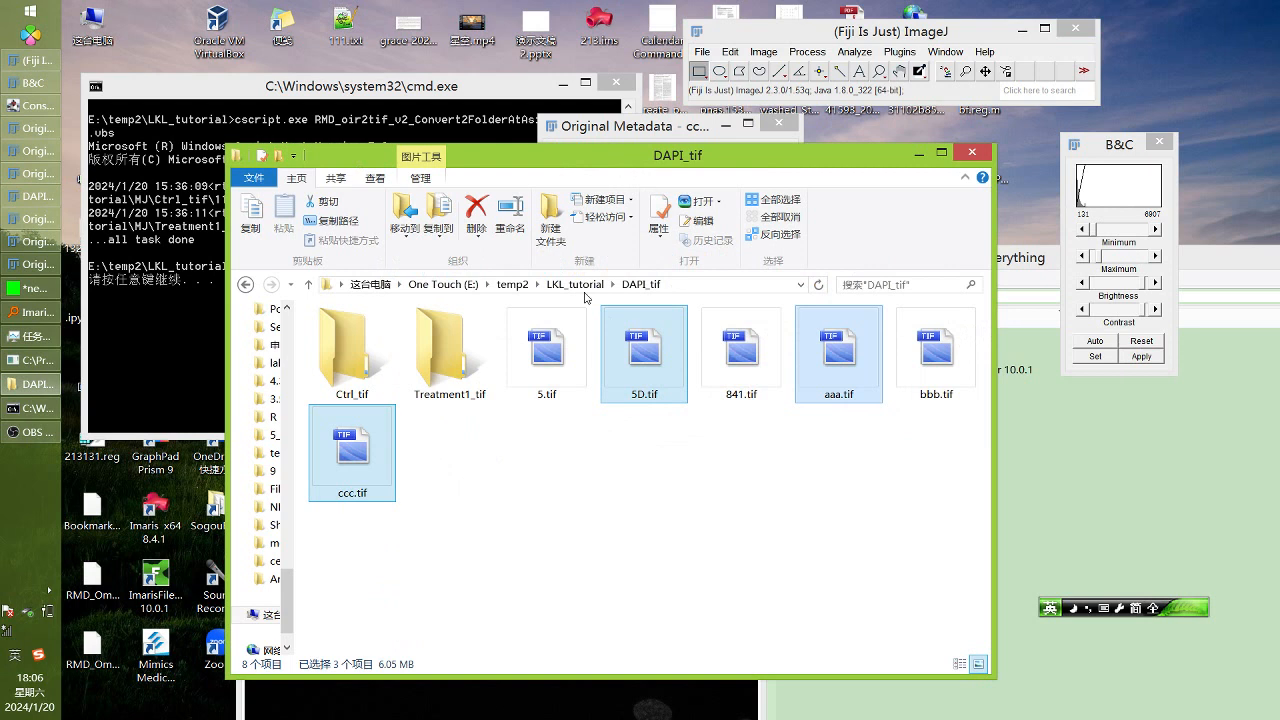
click(577, 285)
click(406, 392)
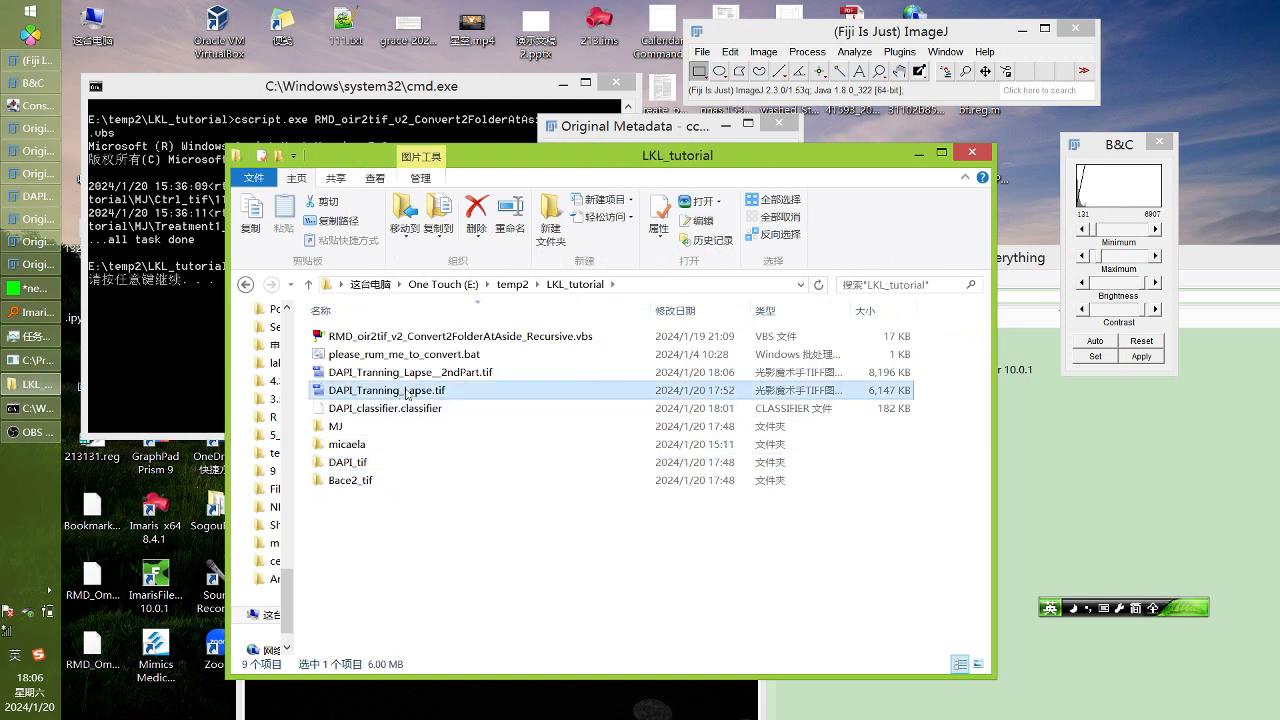
click(406, 393)
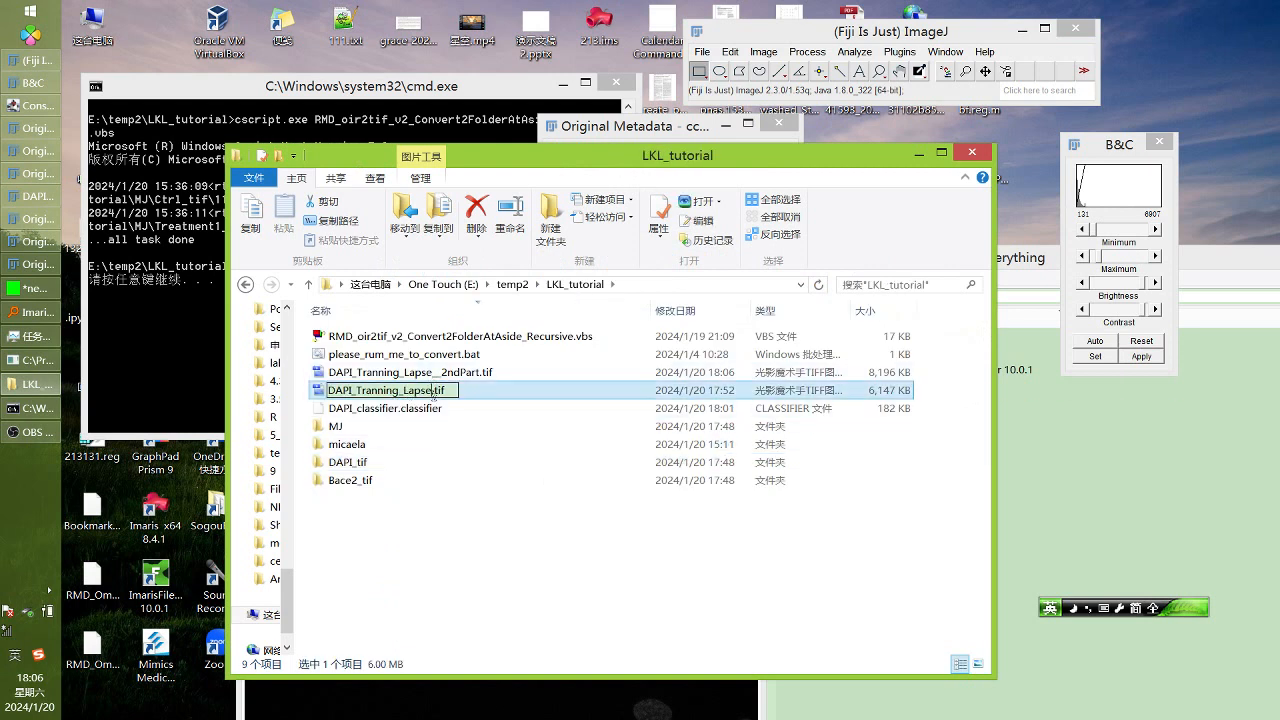
text(_1stP)
text(xp)
key(Return)
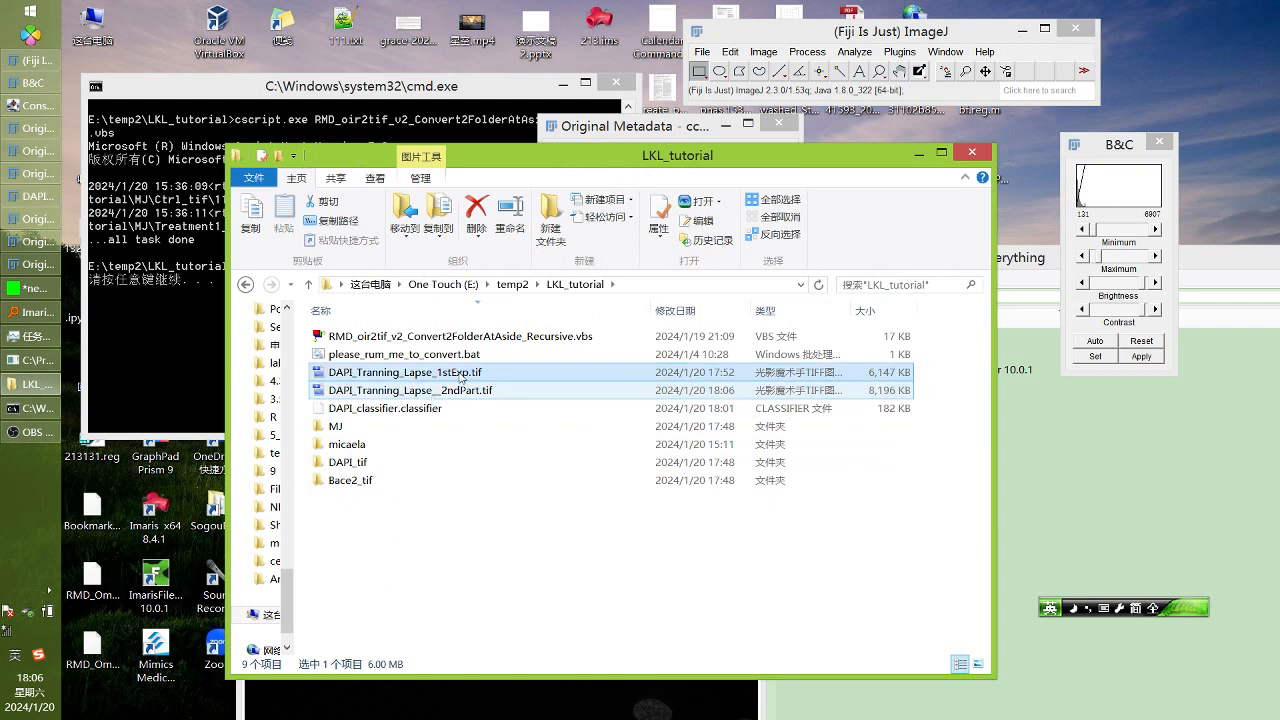
Rename DAPI_Tranning_Lapse__2ndPart.tif as DAPI_Tranning_Lapse_2ndExp.tif
click(436, 390)
click(436, 390)
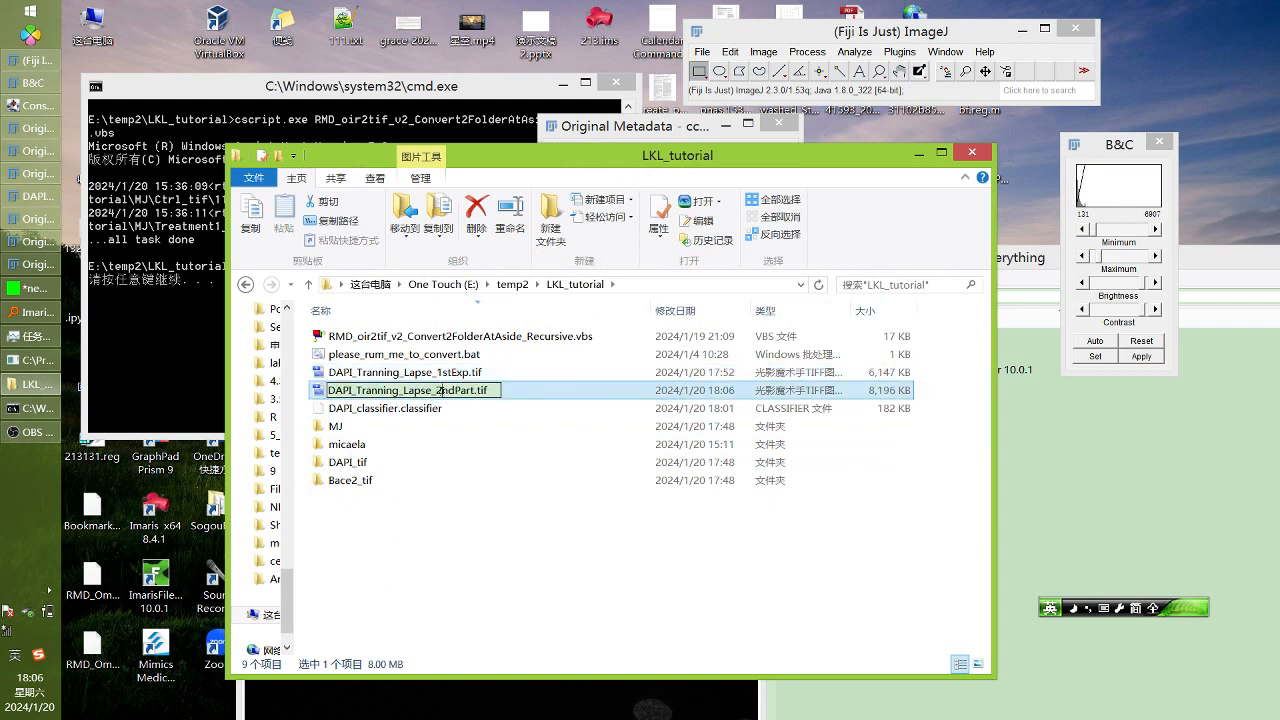
key(BackSpace)
key(BackSpace)
key(BackSpace)
key(BackSpace)
text(Exp)
key(Return)
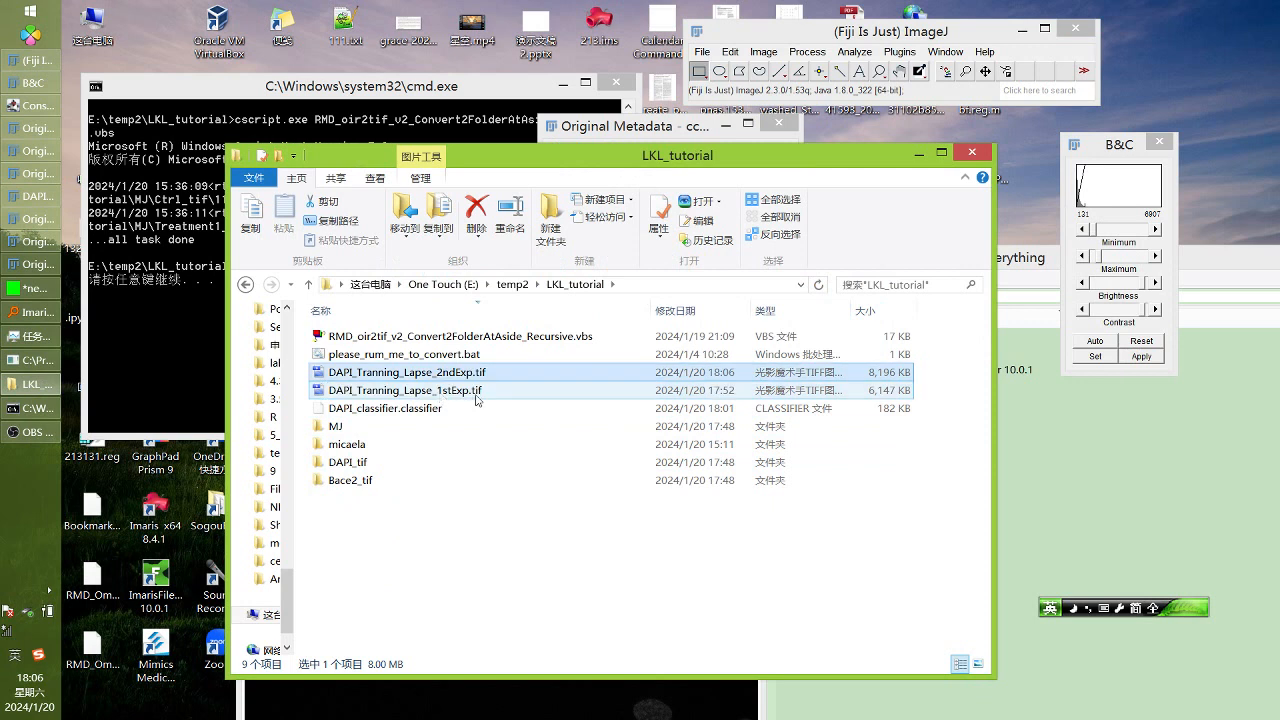
Open DAPI_Tranning_Lapse_1stExp.tif and DAPI_Tranning_Lapse_2ndExp.tif in Fiji and place the two stacks side by side
click(475, 394)
ctrl+click(478, 373)
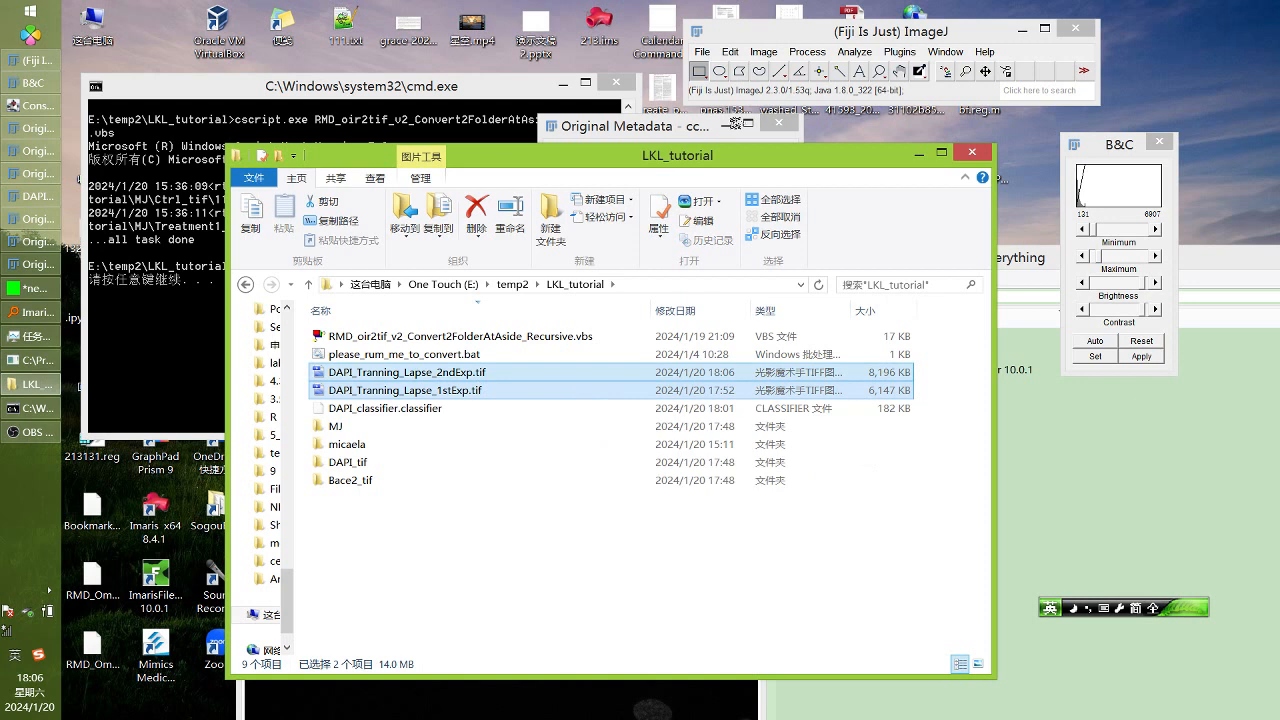
drag(478, 376, 739, 72)
drag(722, 125, 781, 227)
click(781, 130)
drag(781, 130, 285, 138)
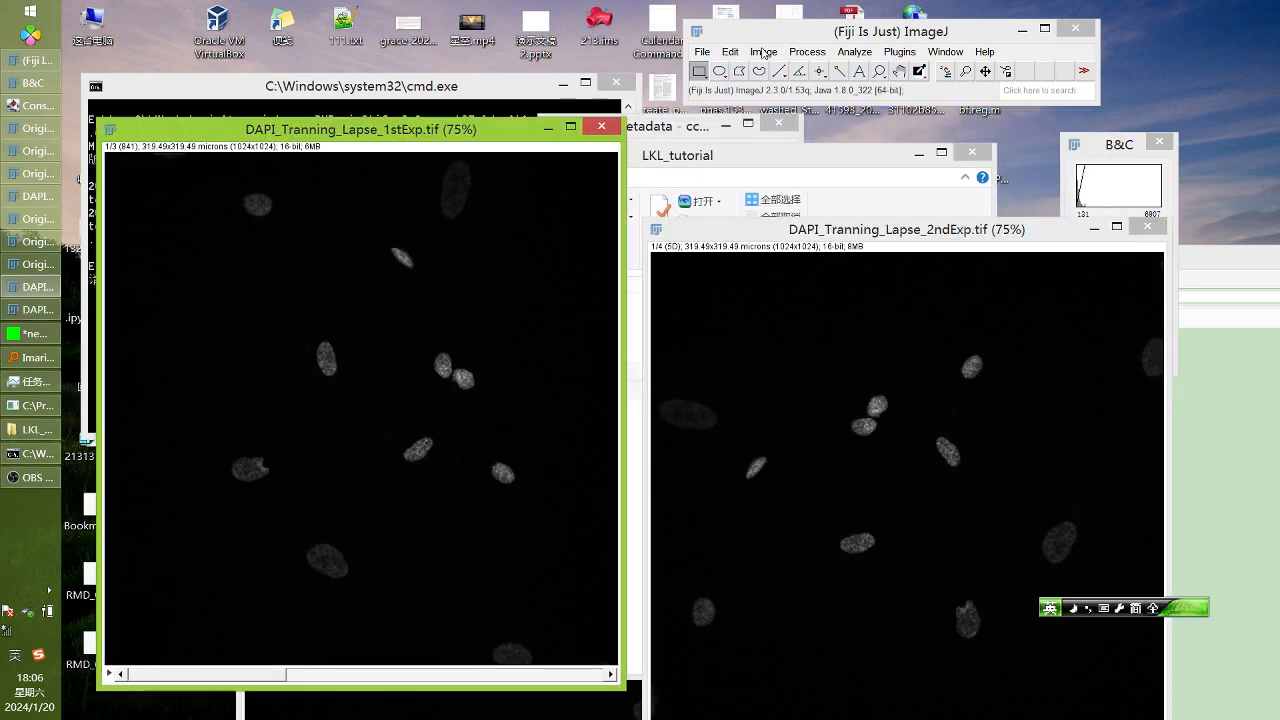
Try to merge the stacks with Combine, using 1stExp as Stack1, 2ndExp as Stack2 and Combine vertically enabled
click(763, 51)
mouse_move(742, 71)
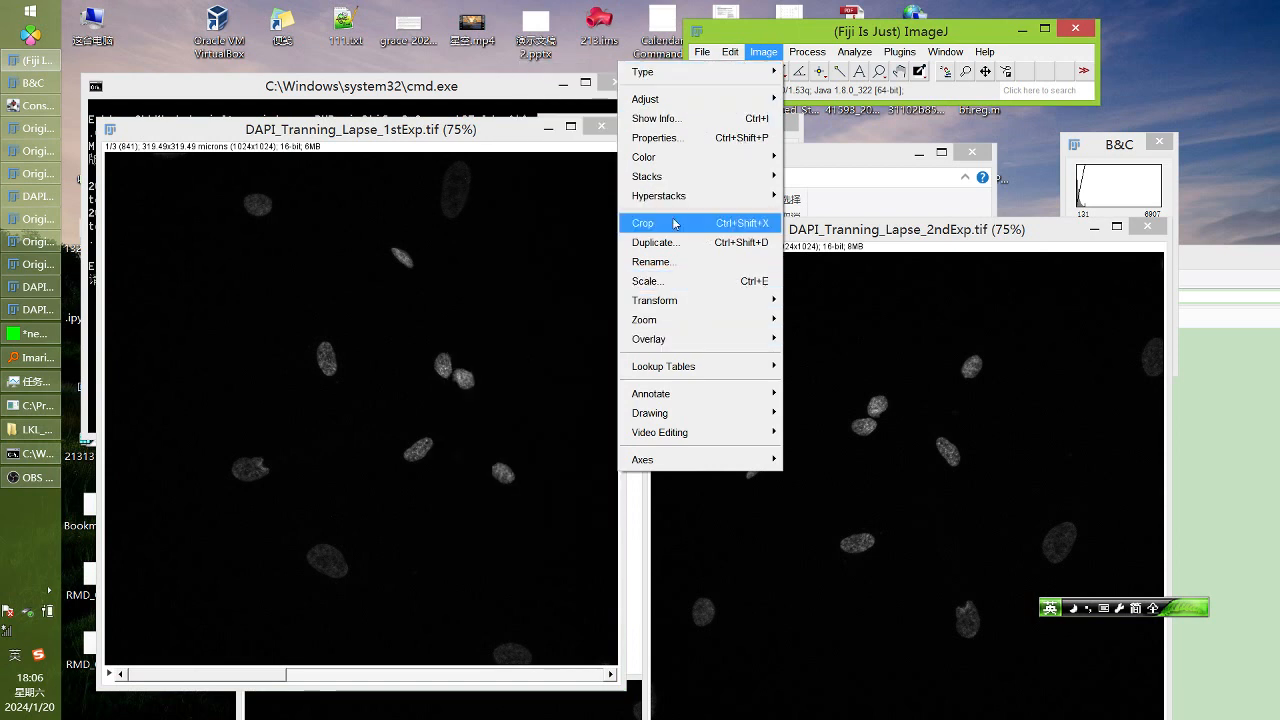
mouse_move(670, 177)
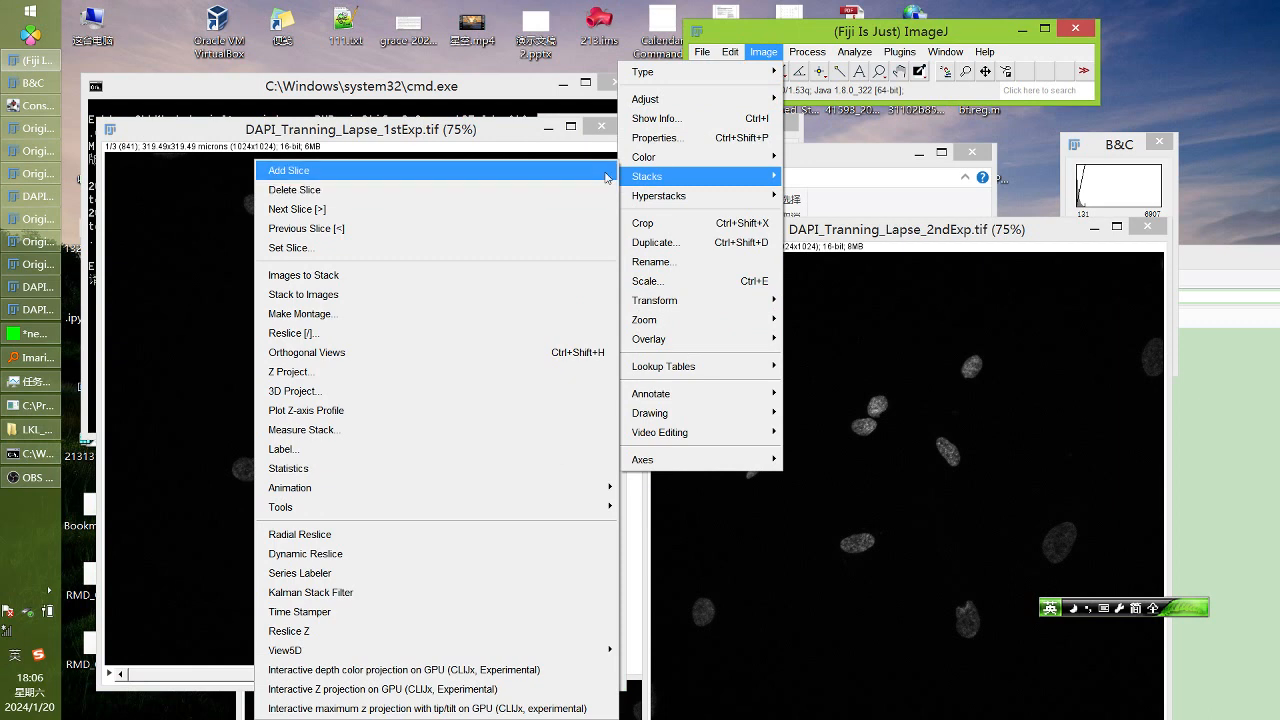
mouse_move(680, 209)
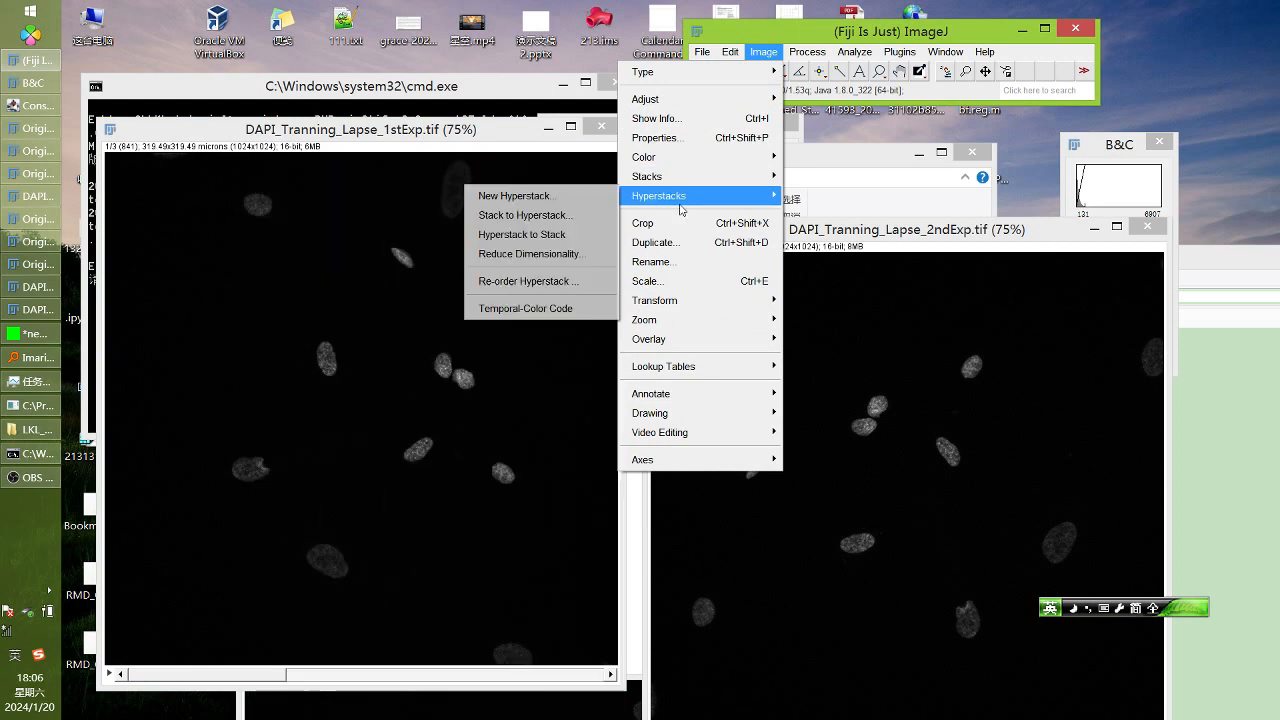
mouse_move(323, 508)
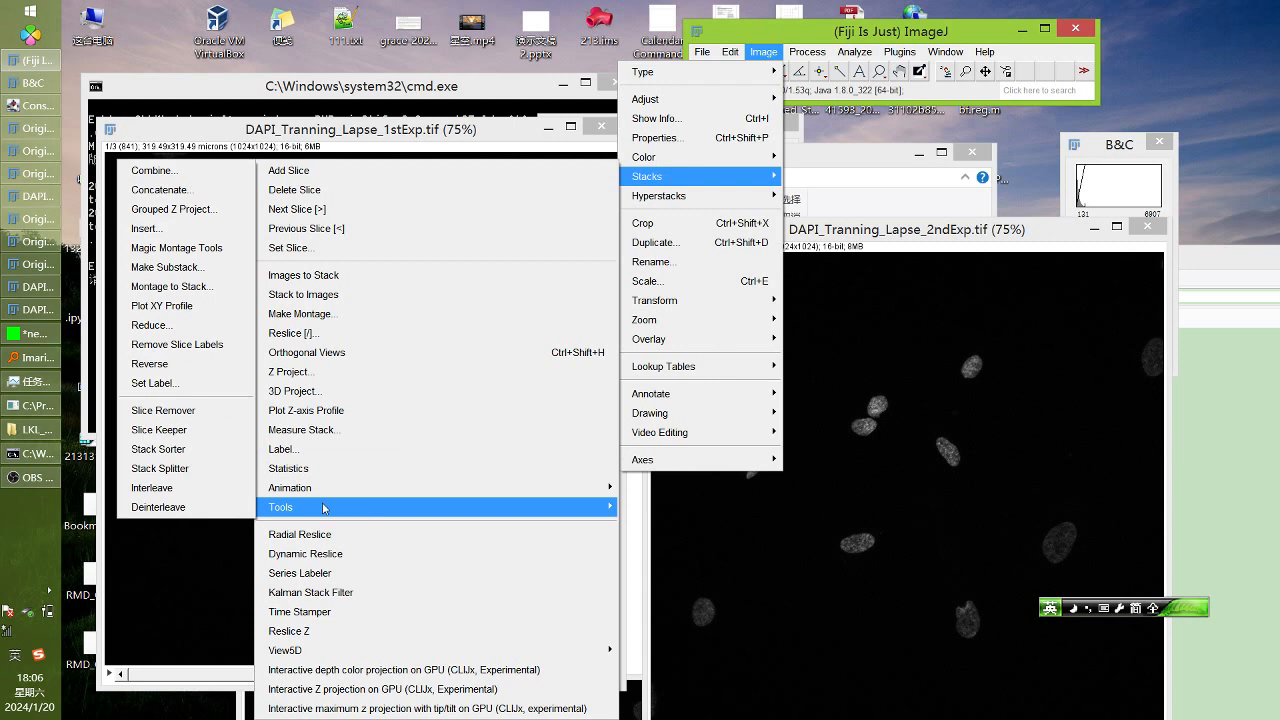
click(189, 177)
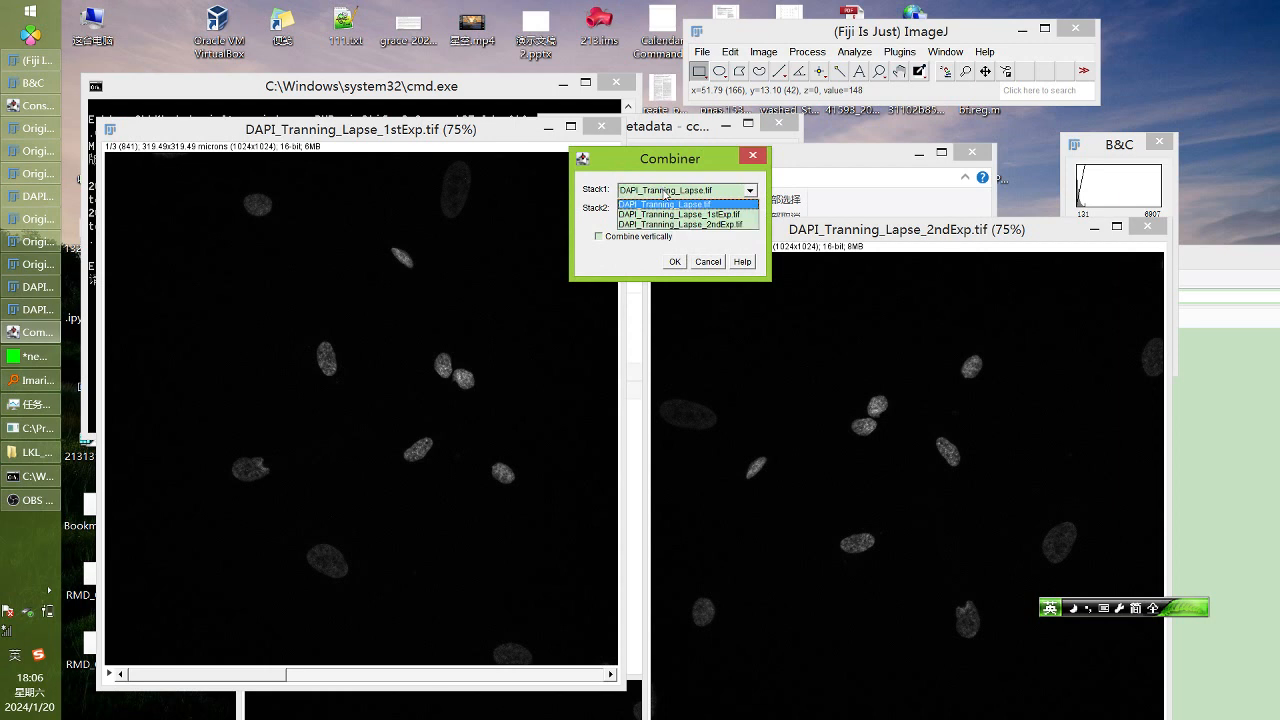
click(675, 214)
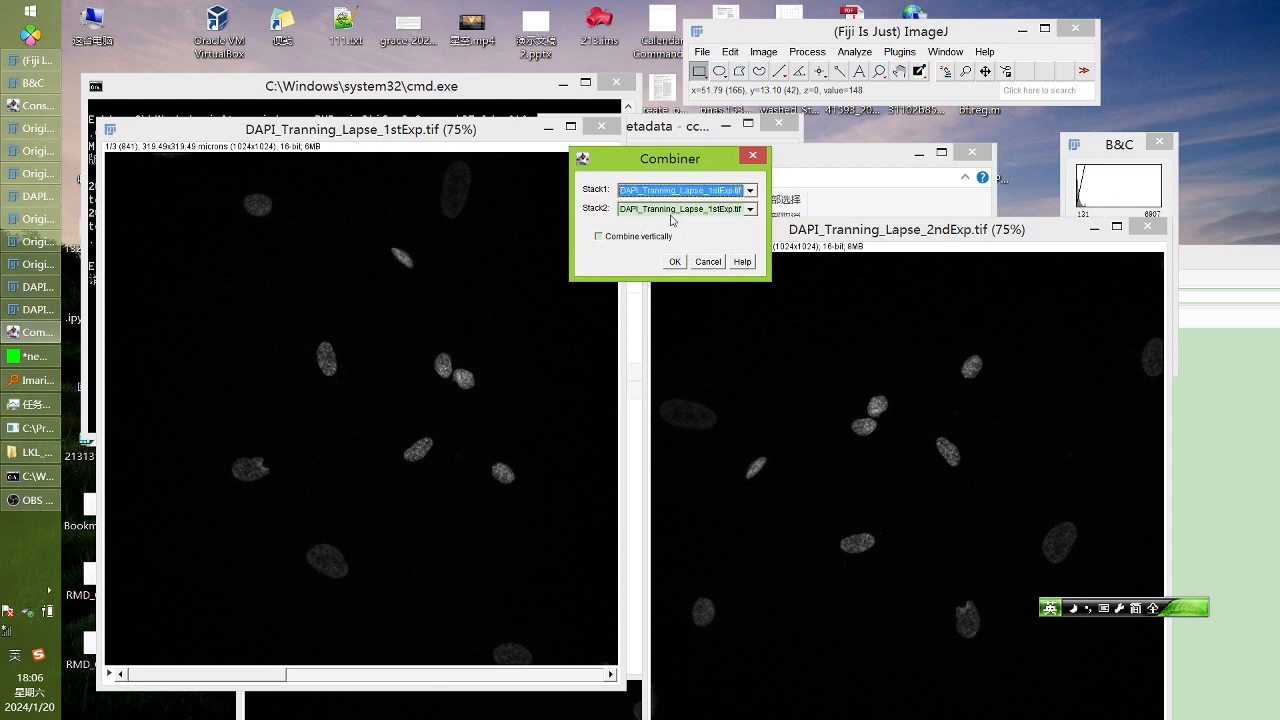
click(697, 208)
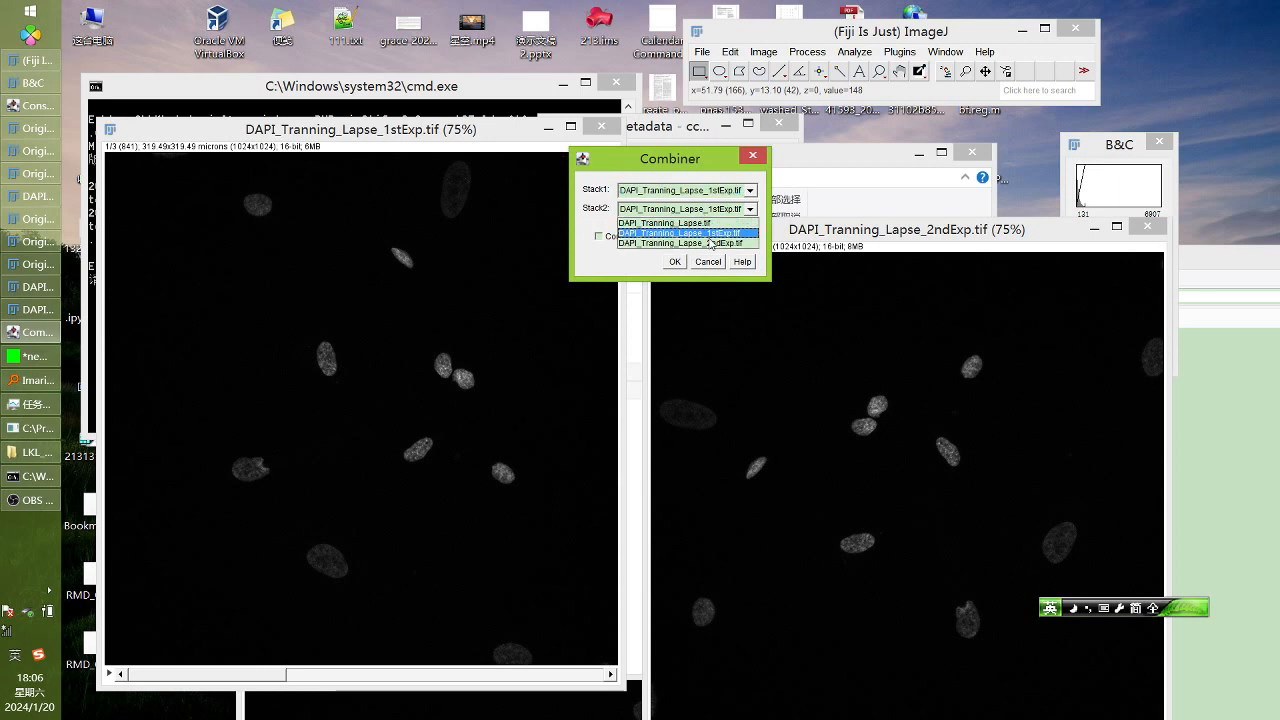
click(700, 234)
double_click(703, 196)
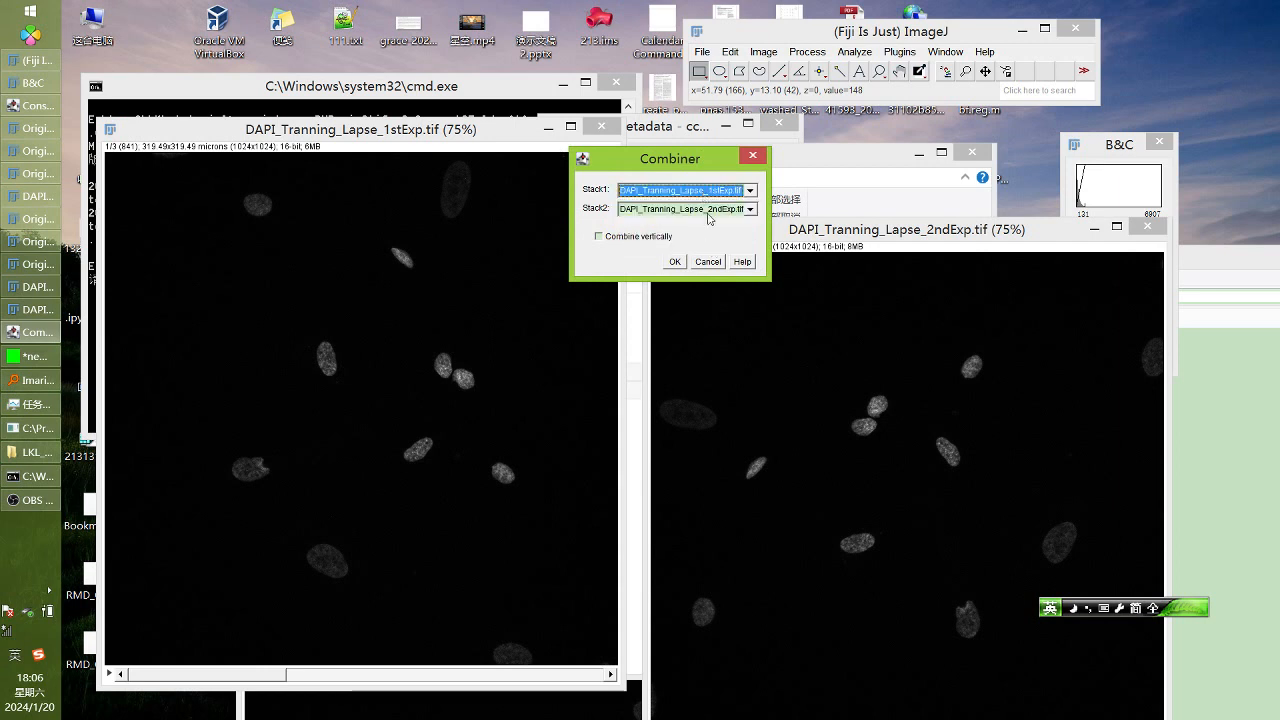
click(708, 210)
click(705, 234)
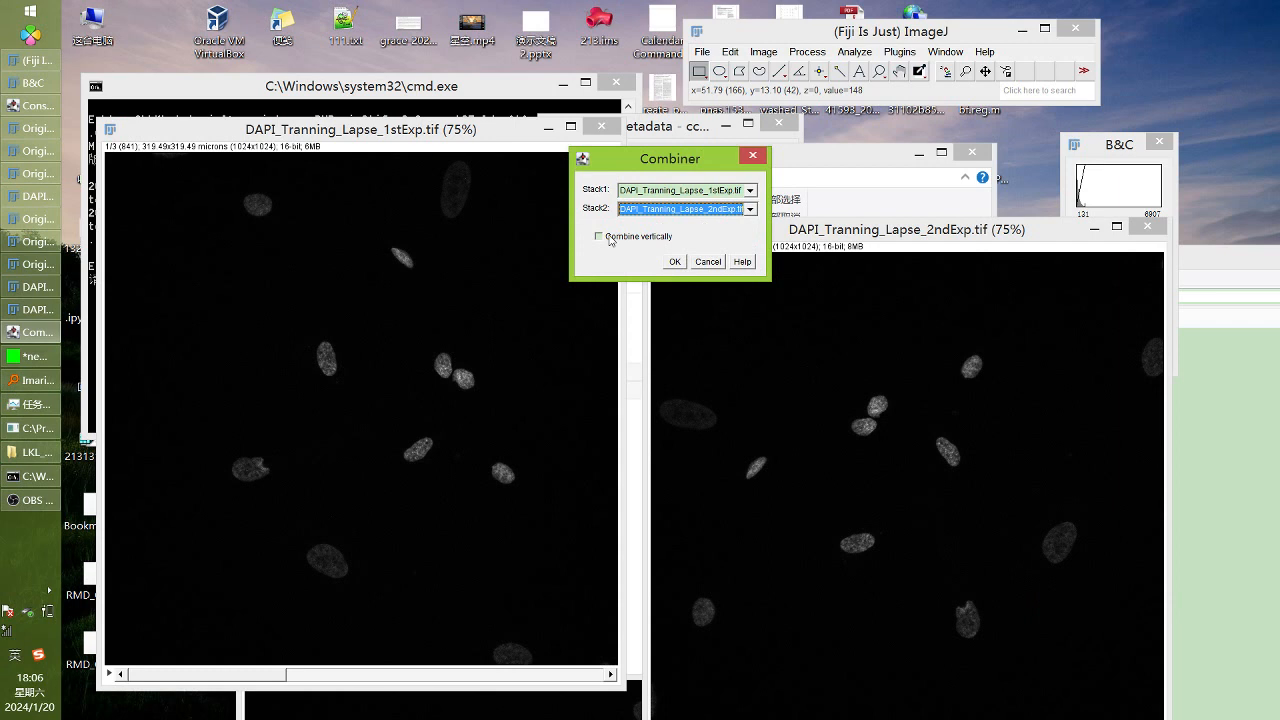
click(610, 238)
click(675, 261)
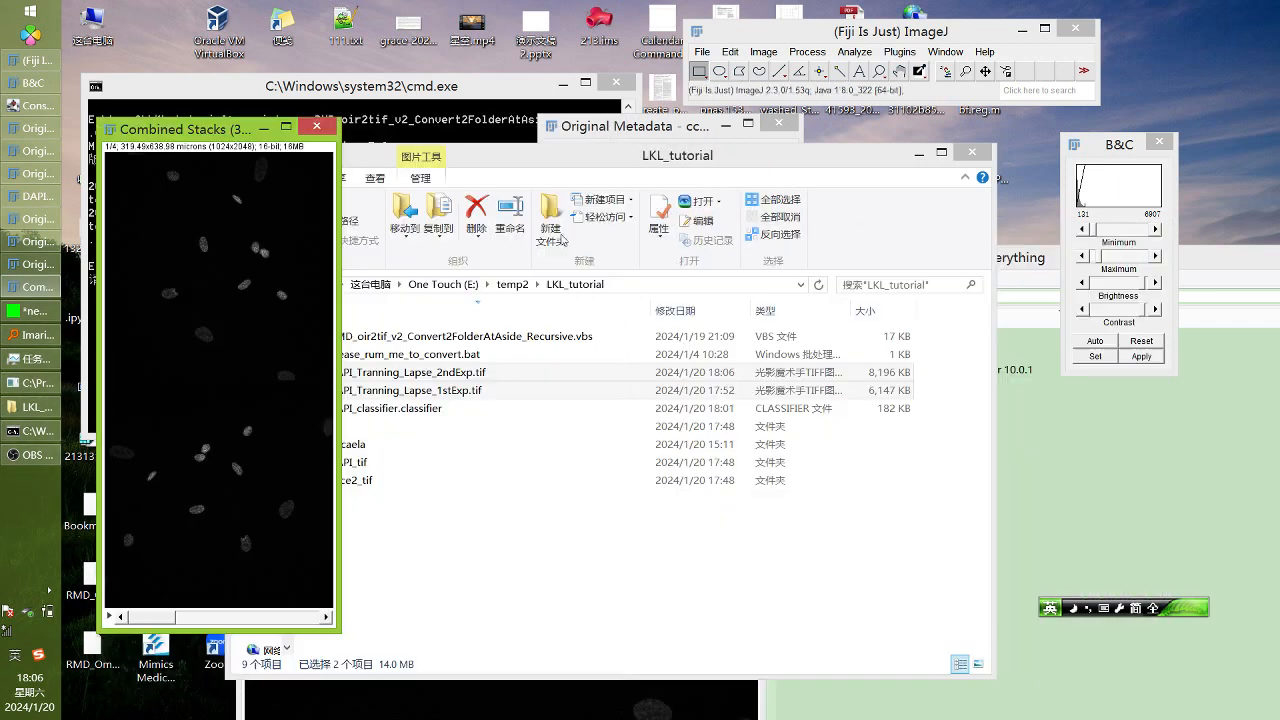
Close the vertically combined stack, reopen both renamed training stacks and move the 1stExp image aside
click(322, 130)
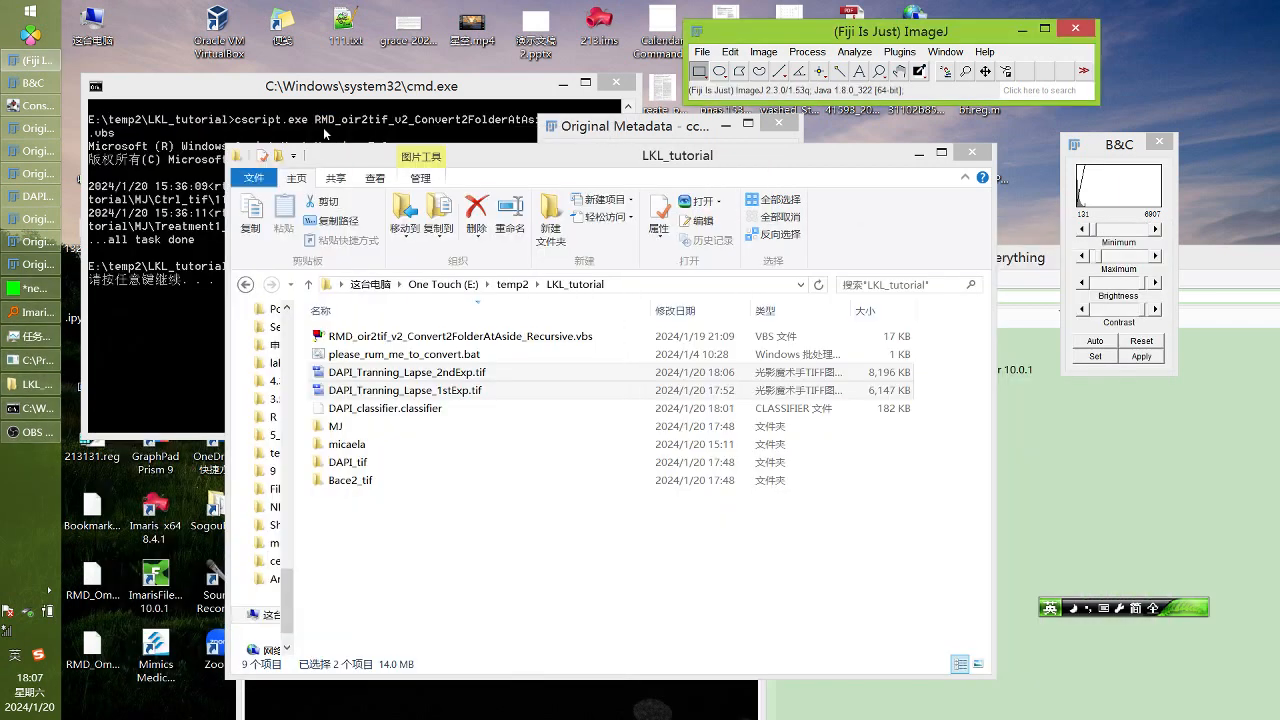
drag(521, 393, 784, 82)
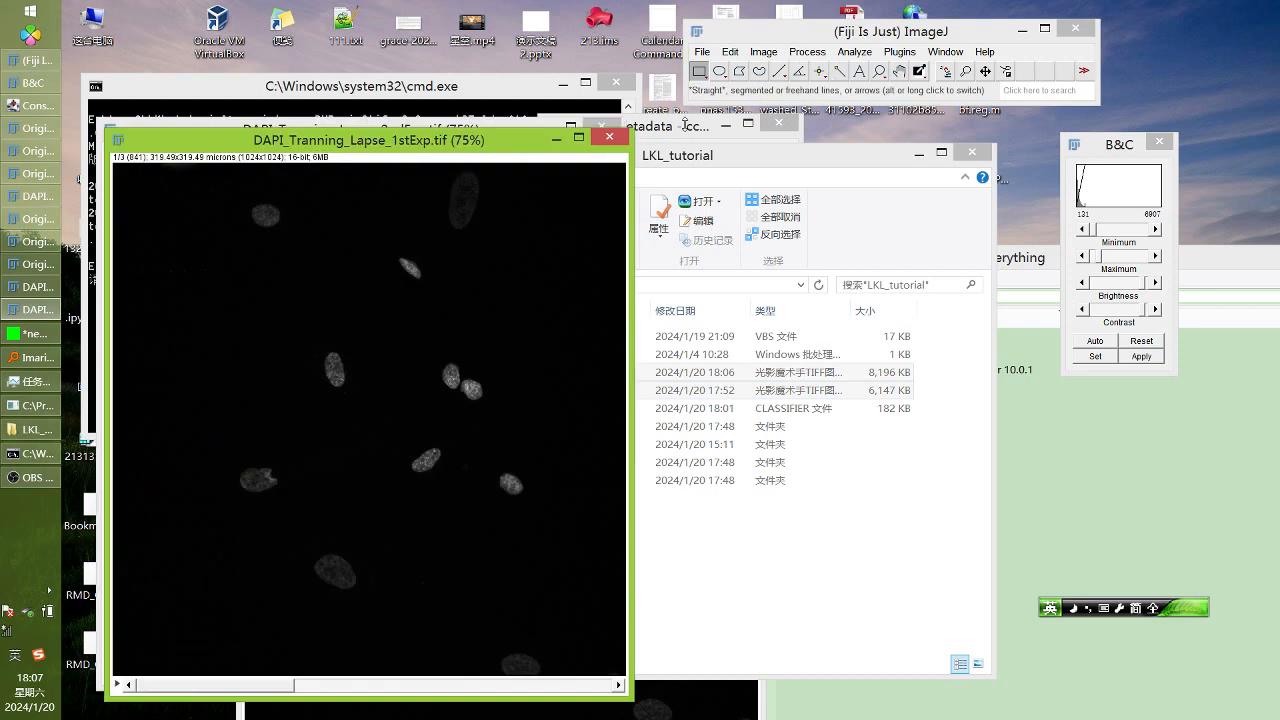
drag(498, 152, 609, 226)
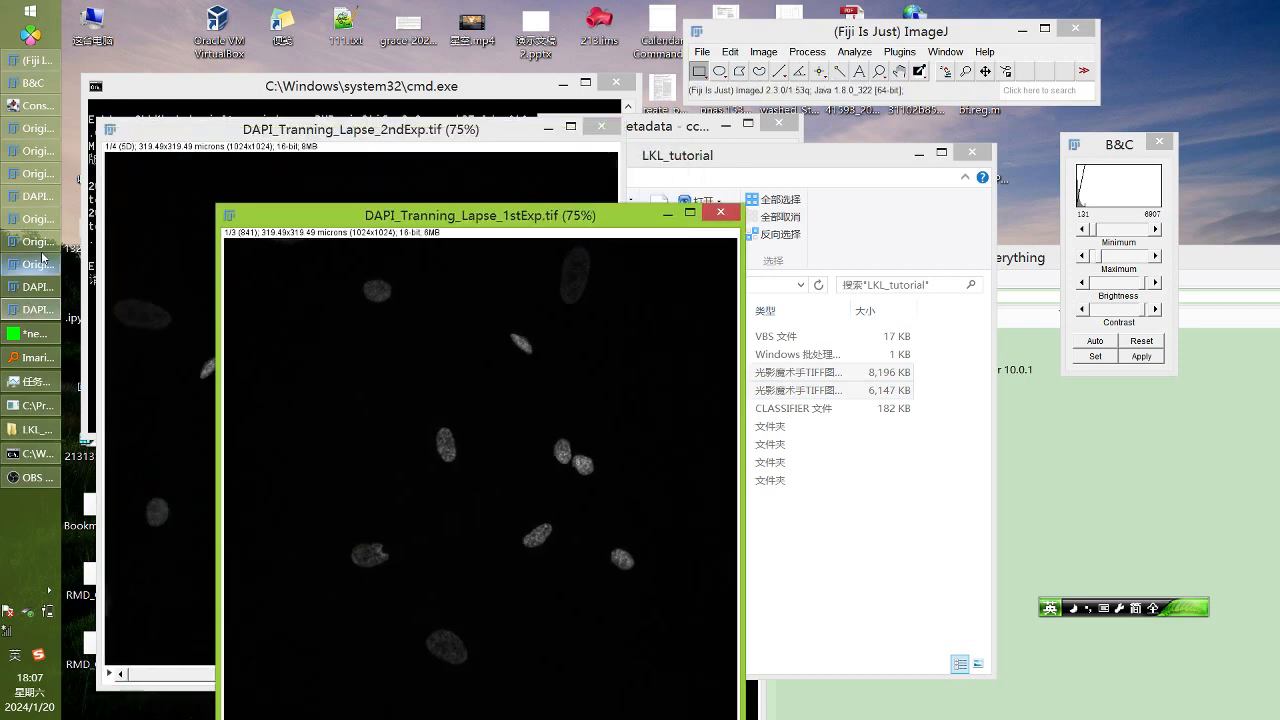
Close all remaining Original Metadata windows and every open DAPI training image
click(38, 221)
right_click(38, 224)
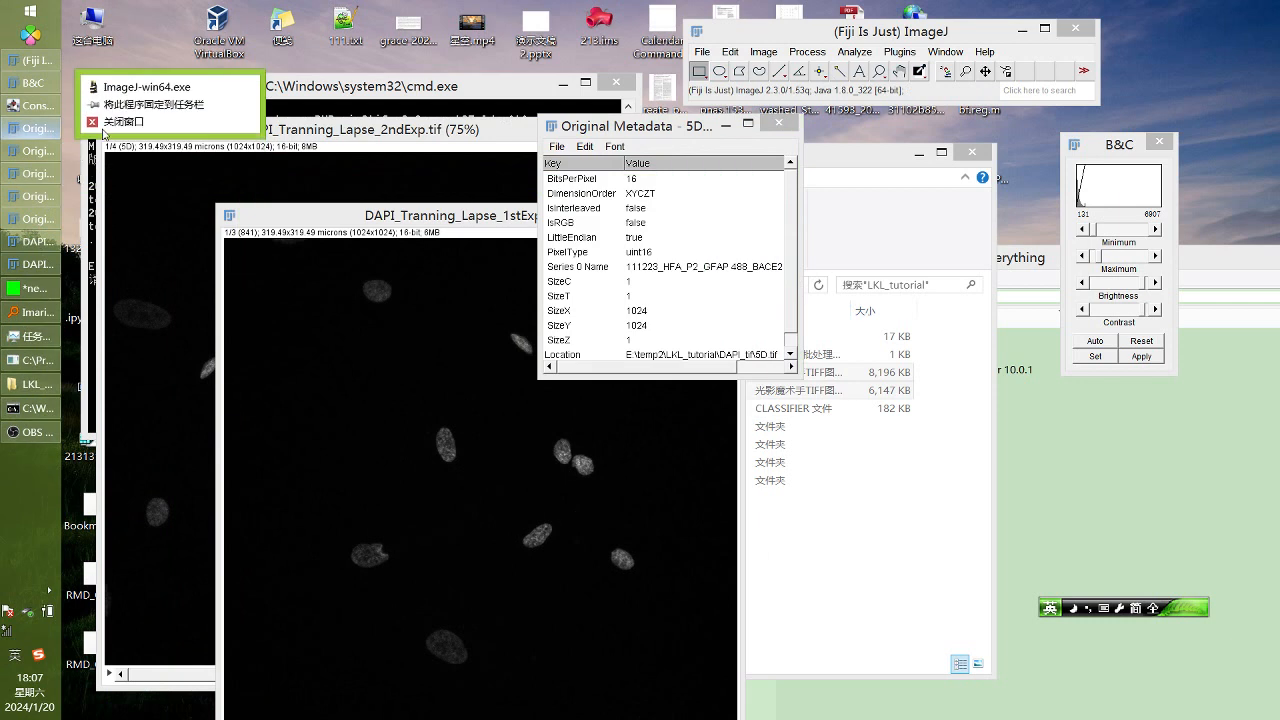
click(97, 167)
right_click(90, 131)
right_click(38, 128)
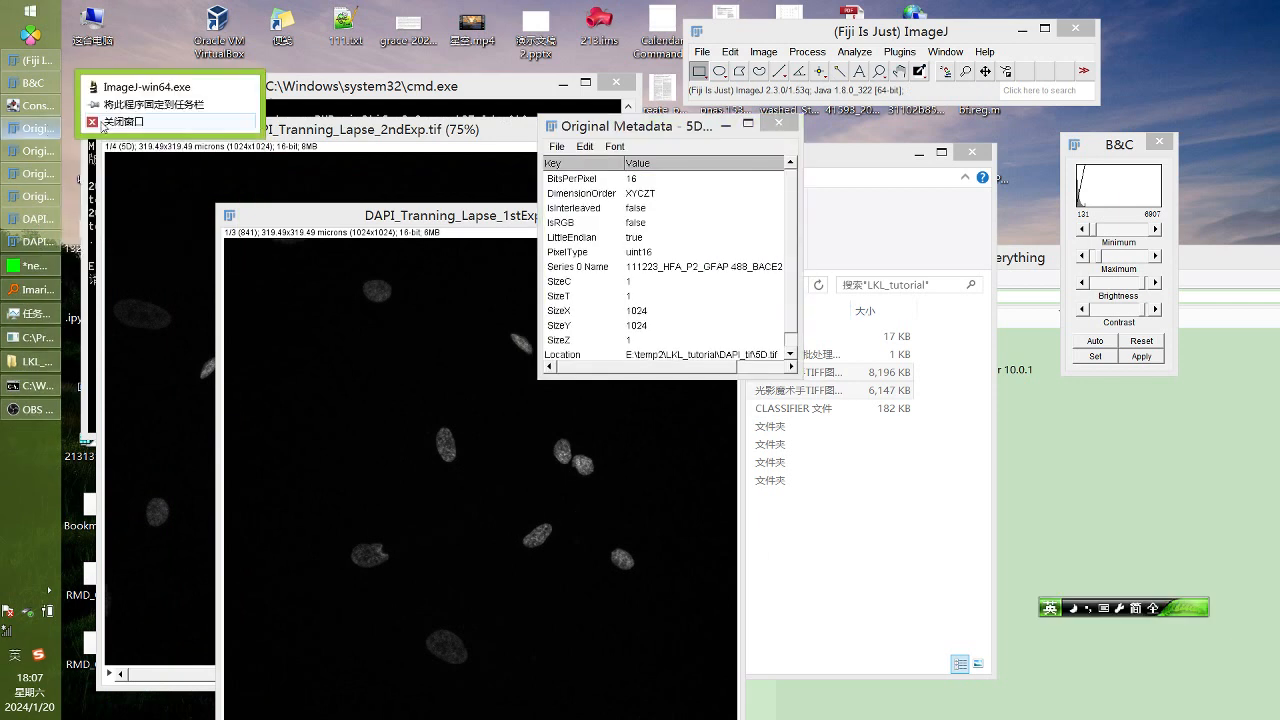
click(107, 122)
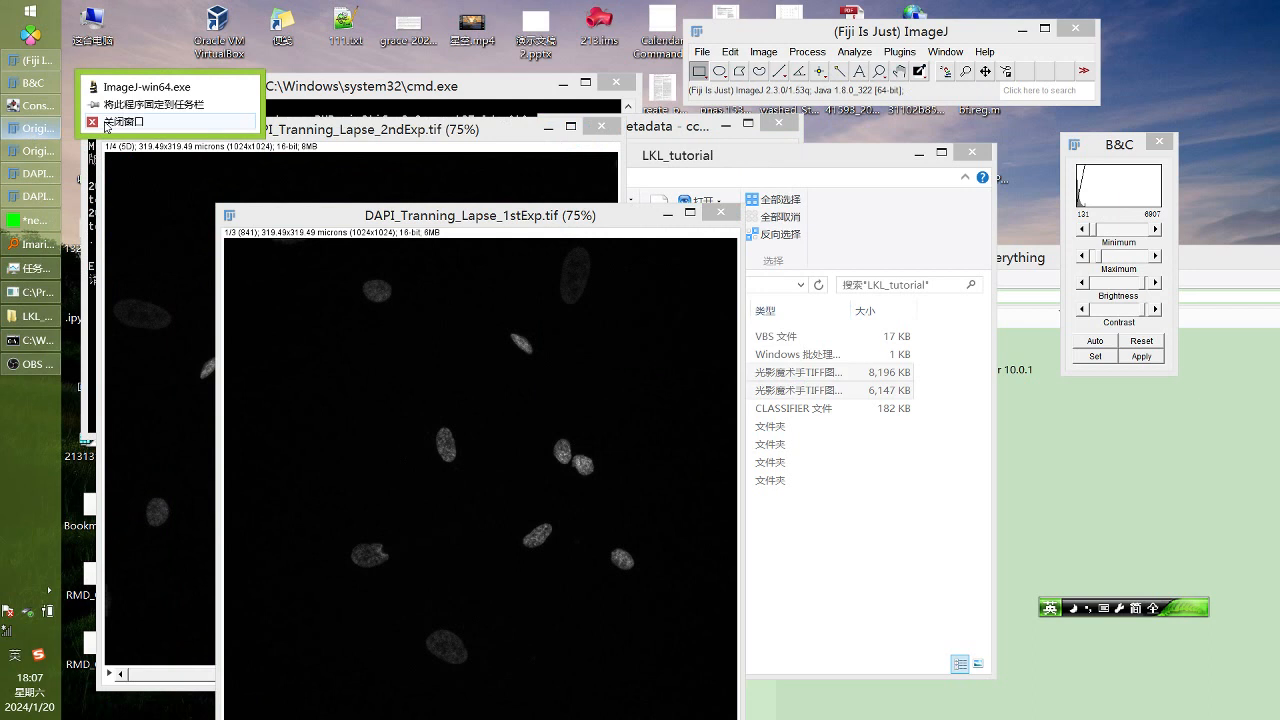
right_click(38, 128)
click(107, 122)
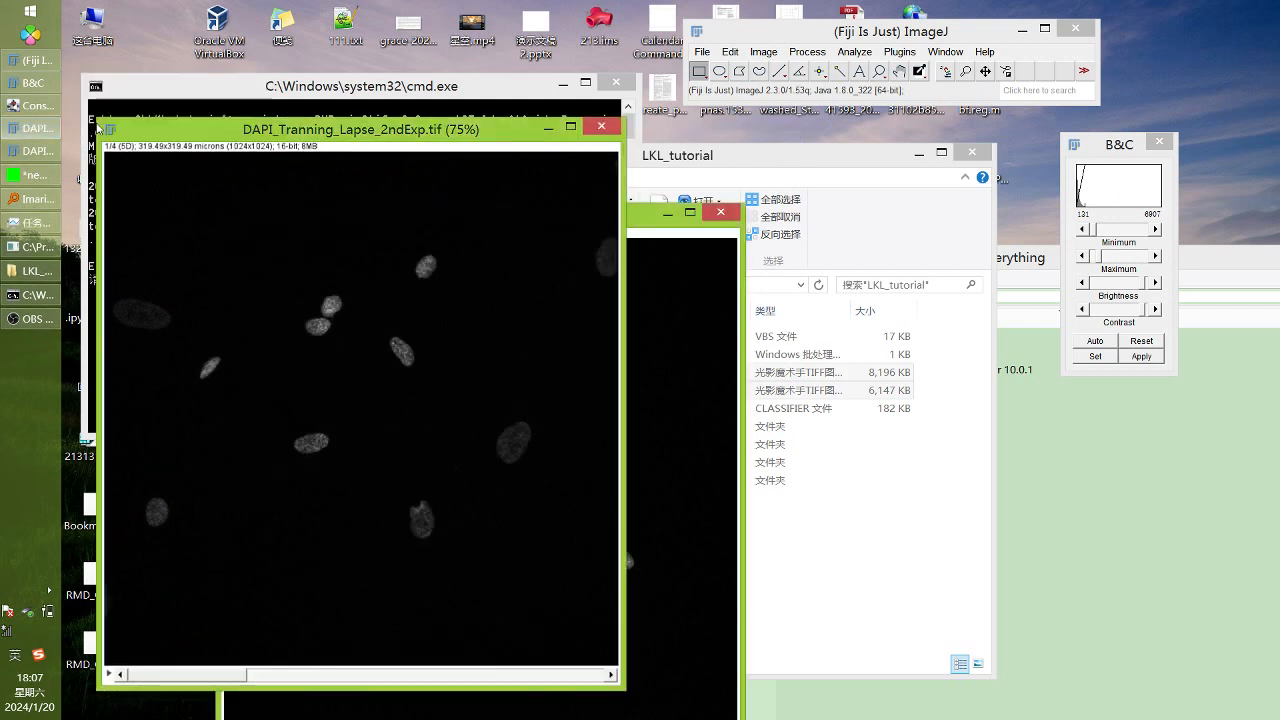
right_click(38, 128)
click(107, 122)
Open the 1stExp and 2ndExp training stacks again, spread them apart and show the second slice of 2ndExp
click(480, 390)
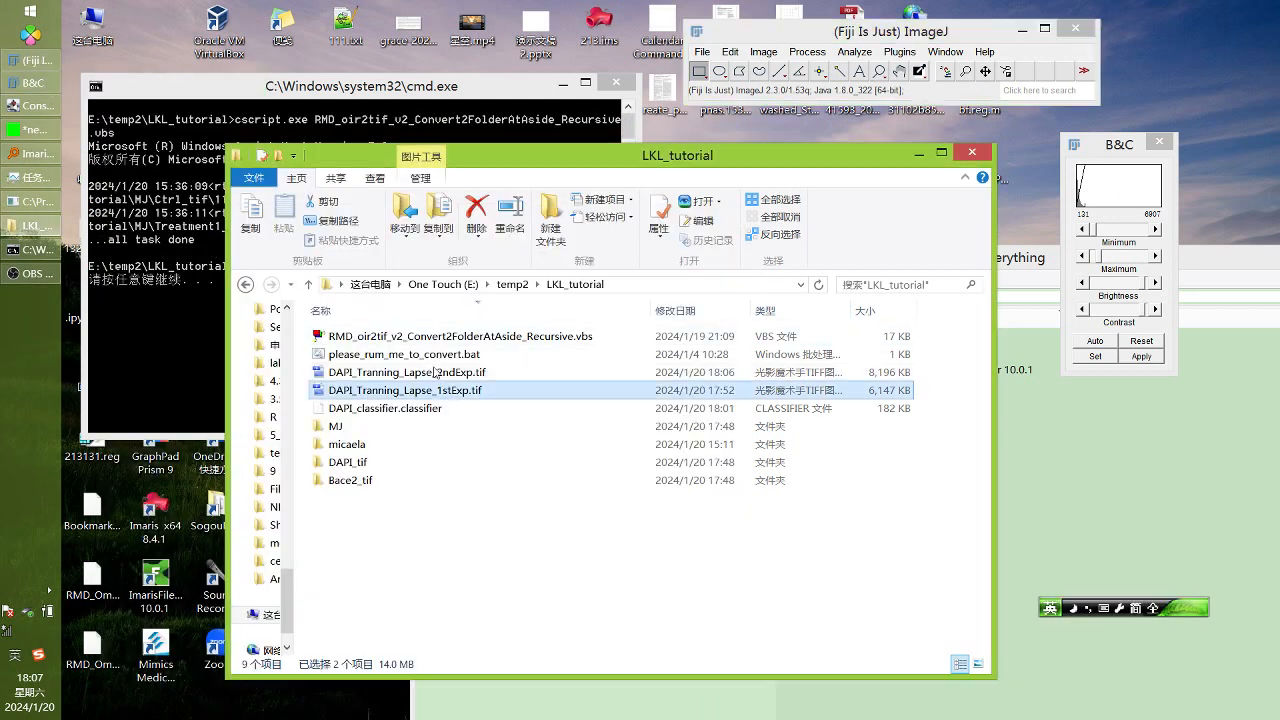
ctrl+click(490, 376)
drag(490, 376, 806, 60)
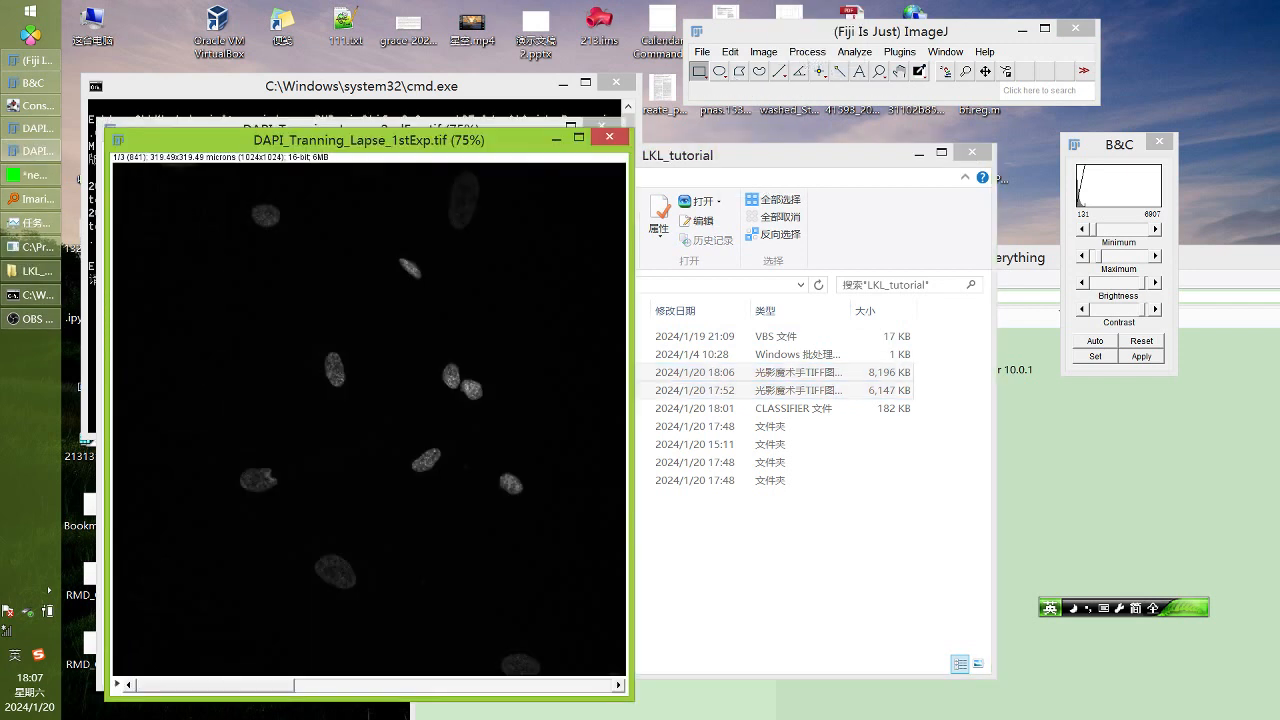
drag(434, 150, 687, 126)
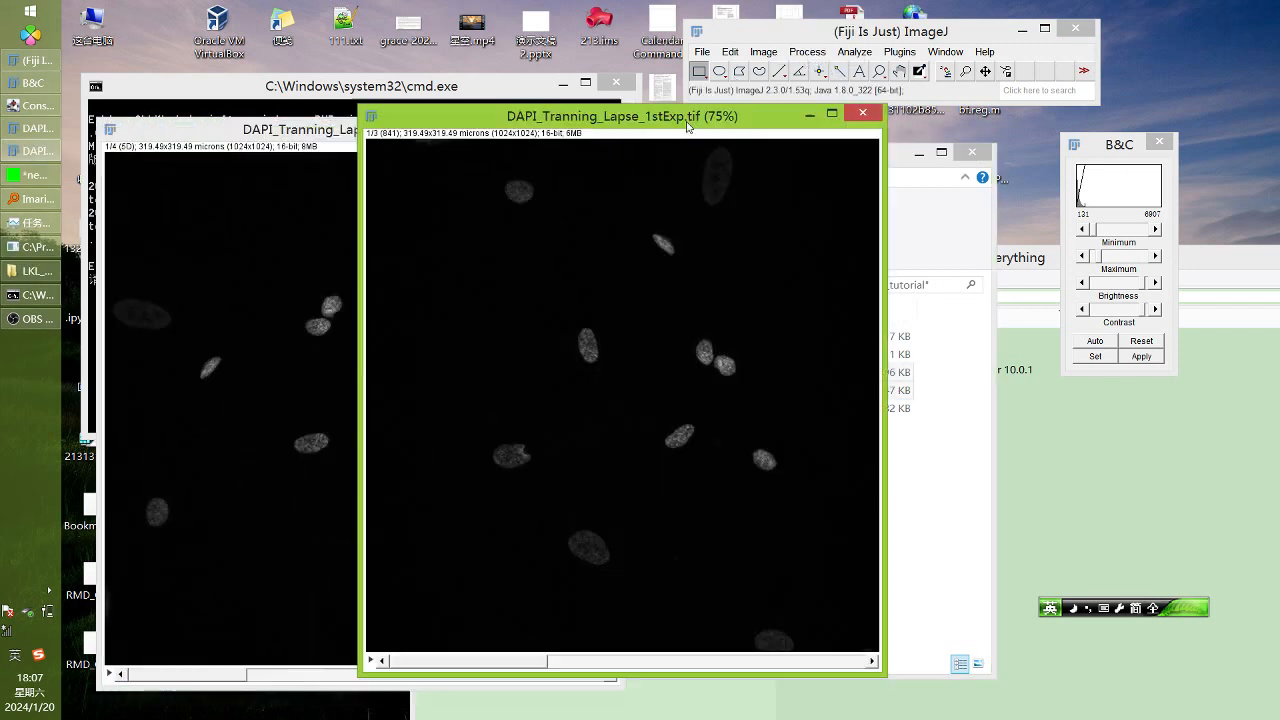
drag(216, 686, 305, 678)
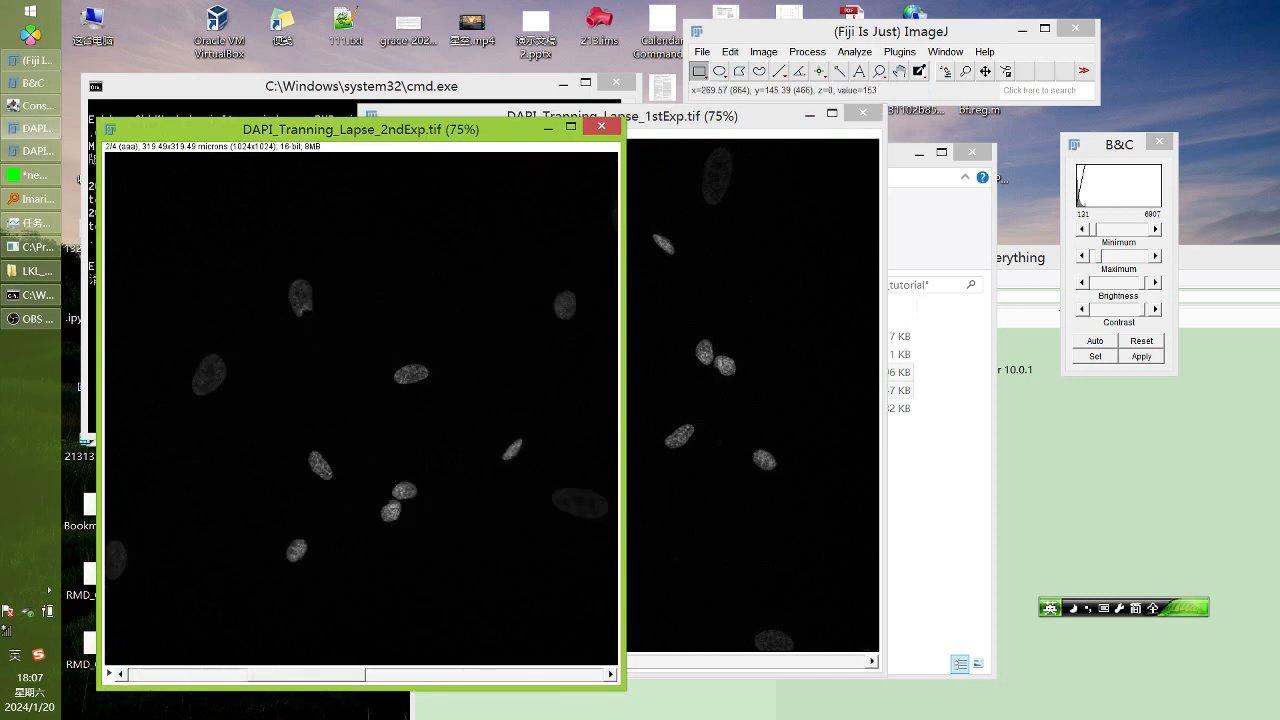
Try combining the stacks side by side with 1stExp as Stack1 and 2ndExp as Stack2, discarding the result and reopening both training stacks
click(764, 52)
click(764, 52)
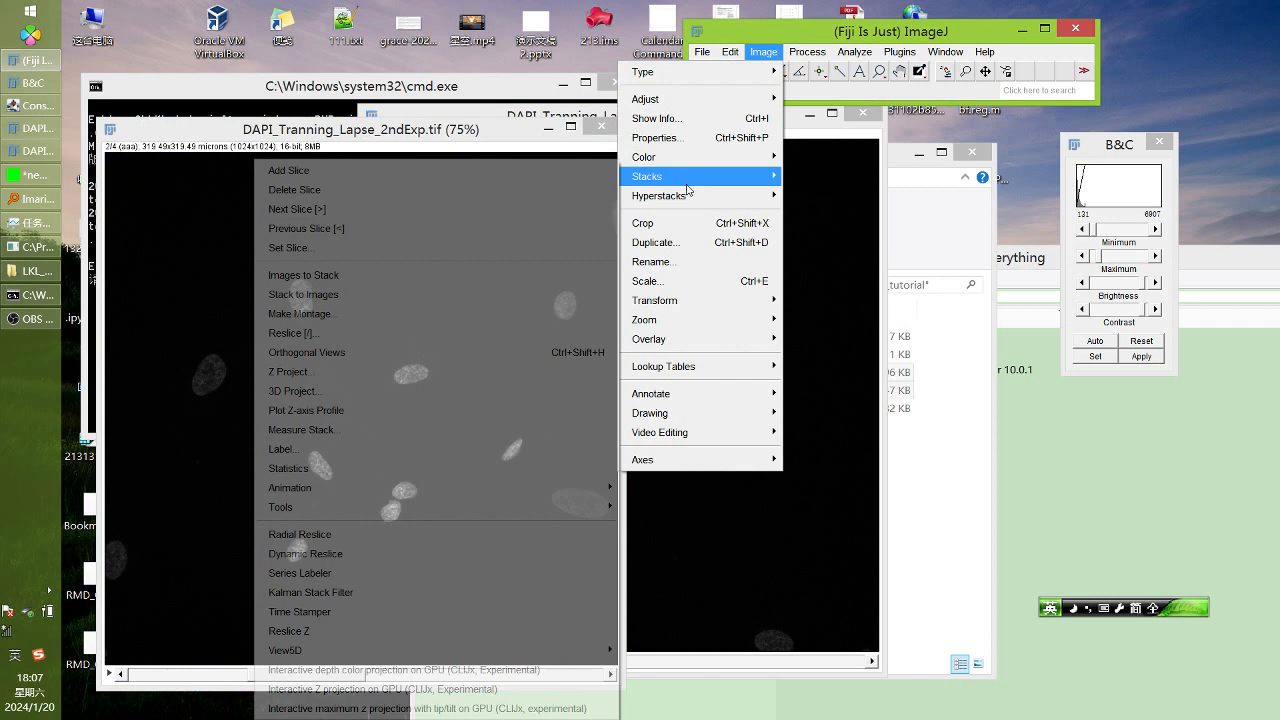
mouse_move(687, 179)
mouse_move(400, 507)
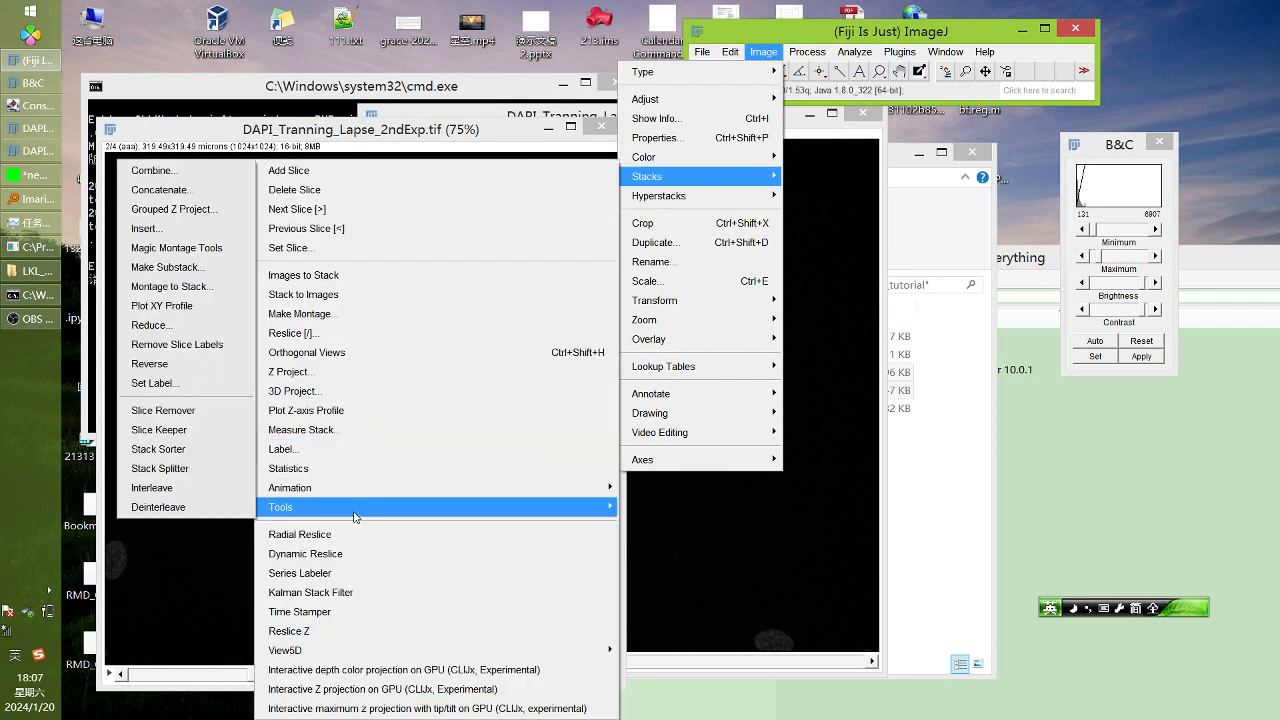
click(164, 174)
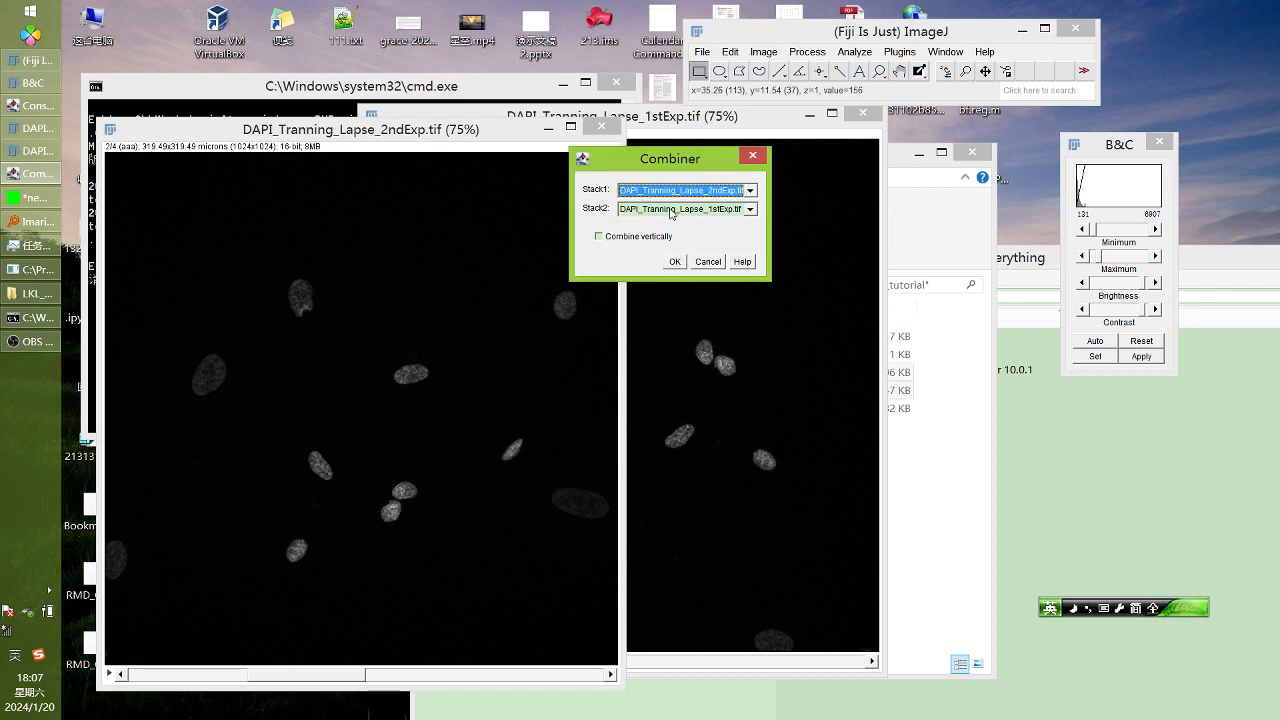
click(685, 190)
click(680, 212)
click(688, 209)
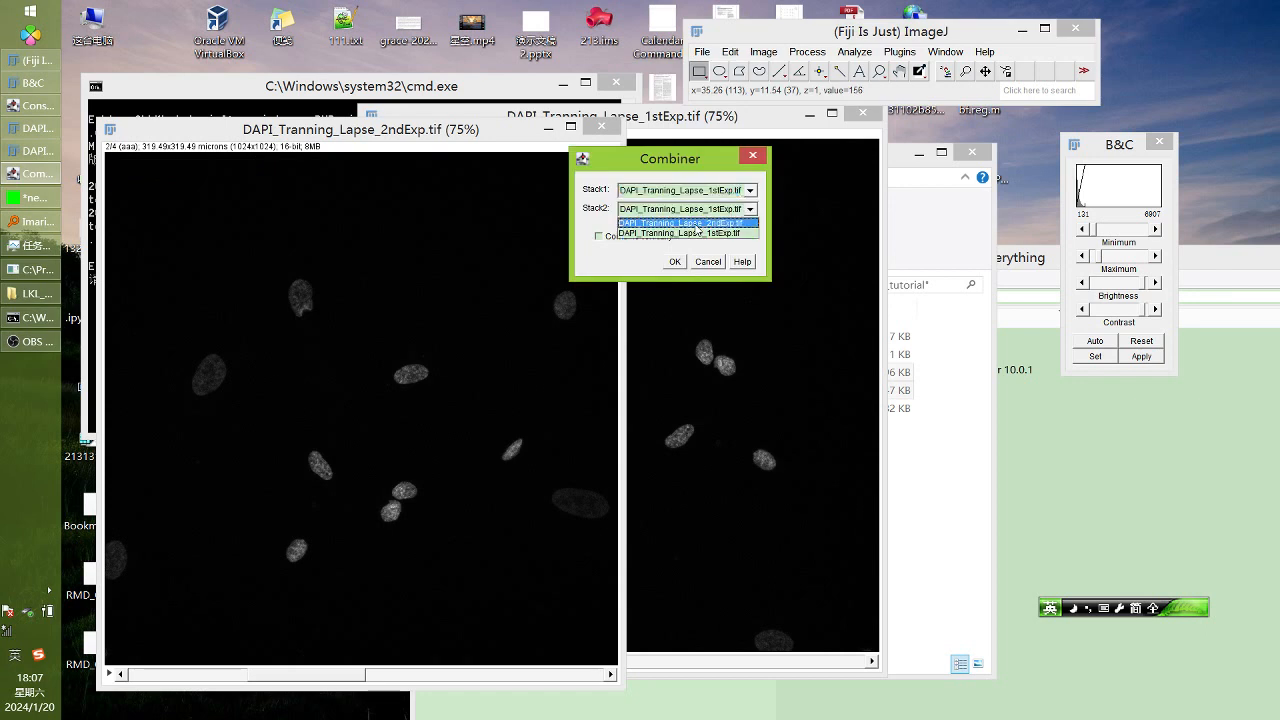
click(698, 222)
click(674, 262)
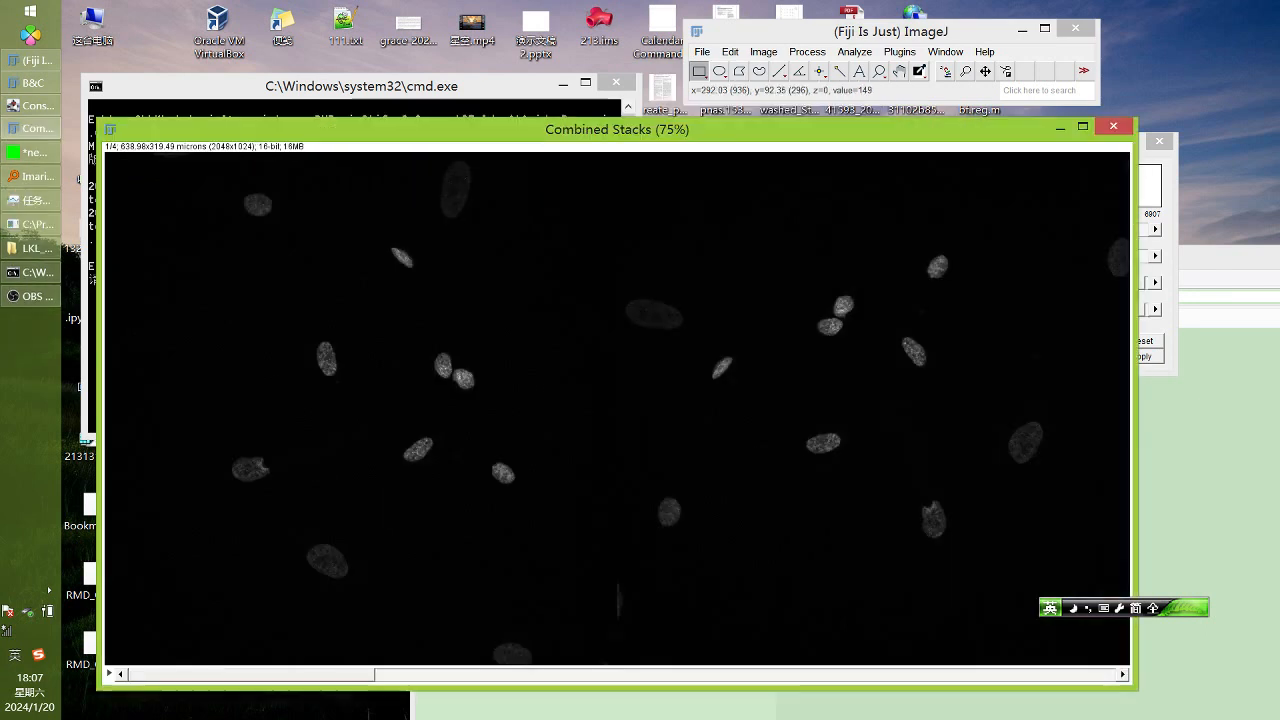
click(1108, 131)
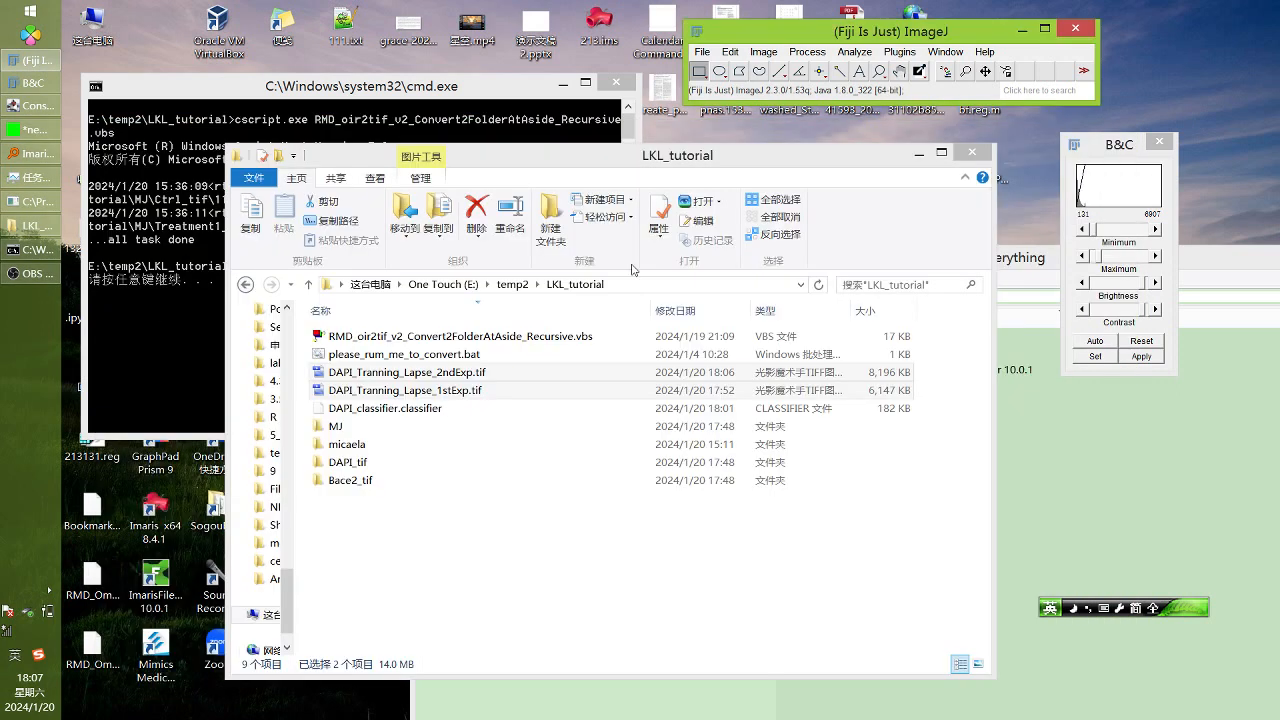
drag(495, 376, 812, 63)
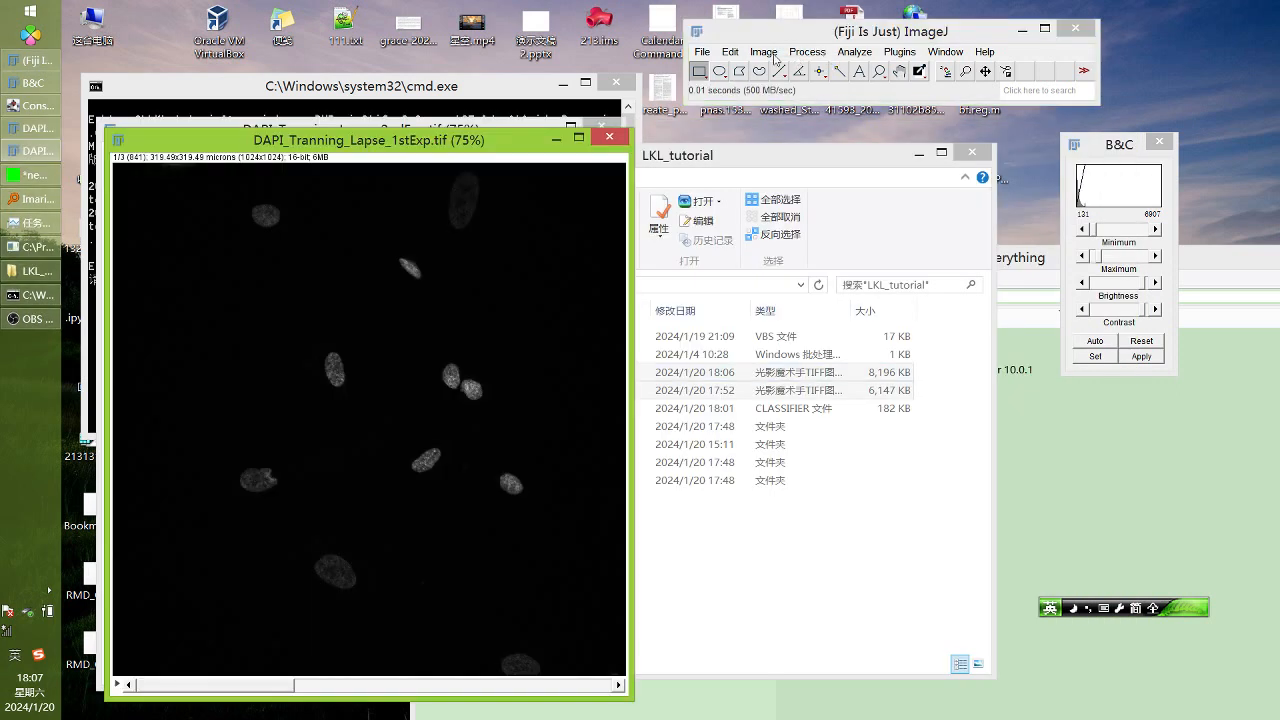
Concatenate the two training stacks with 1stExp as Image1 and 2ndExp as Image2, leaving Image3 at None and the title Untitled
click(772, 55)
mouse_move(656, 162)
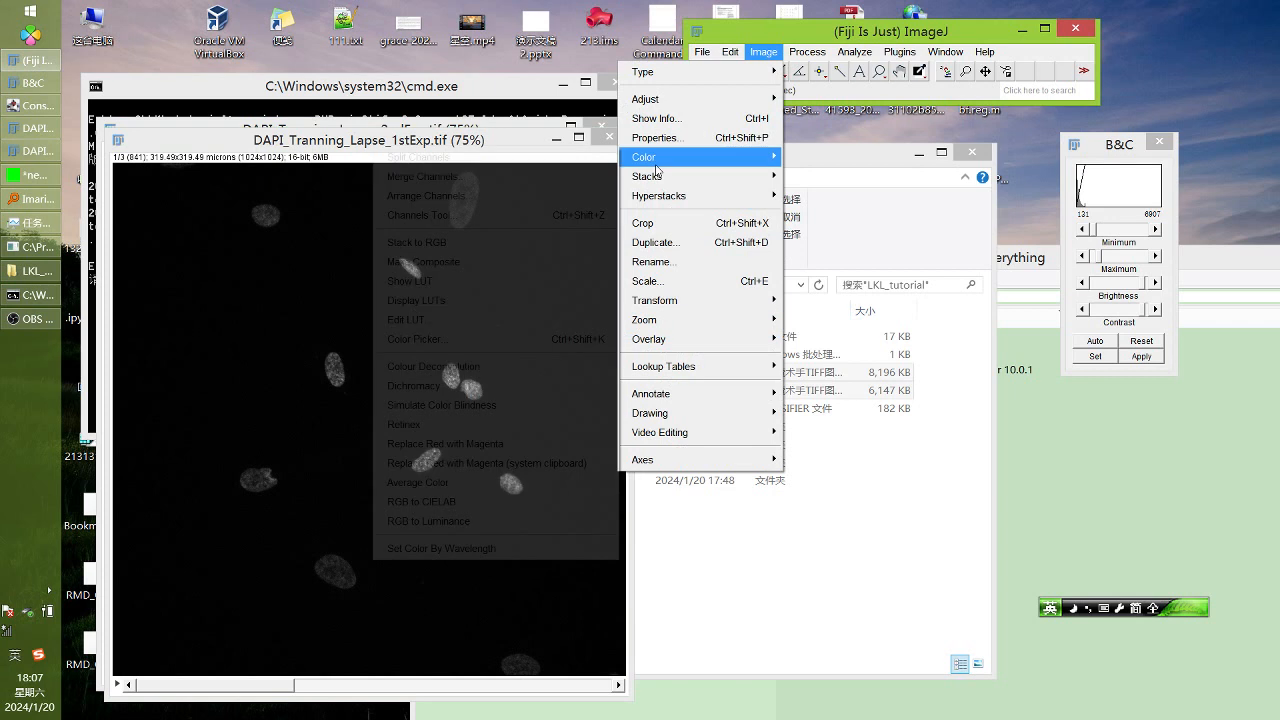
mouse_move(300, 507)
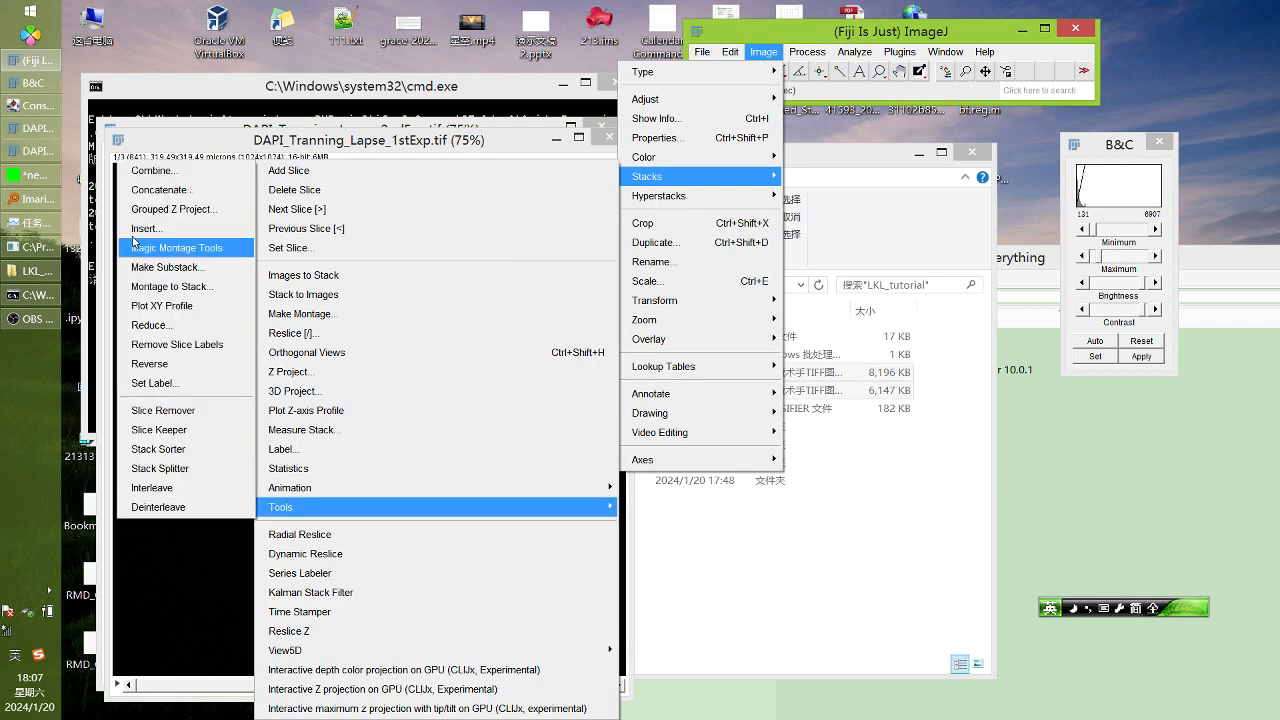
click(155, 196)
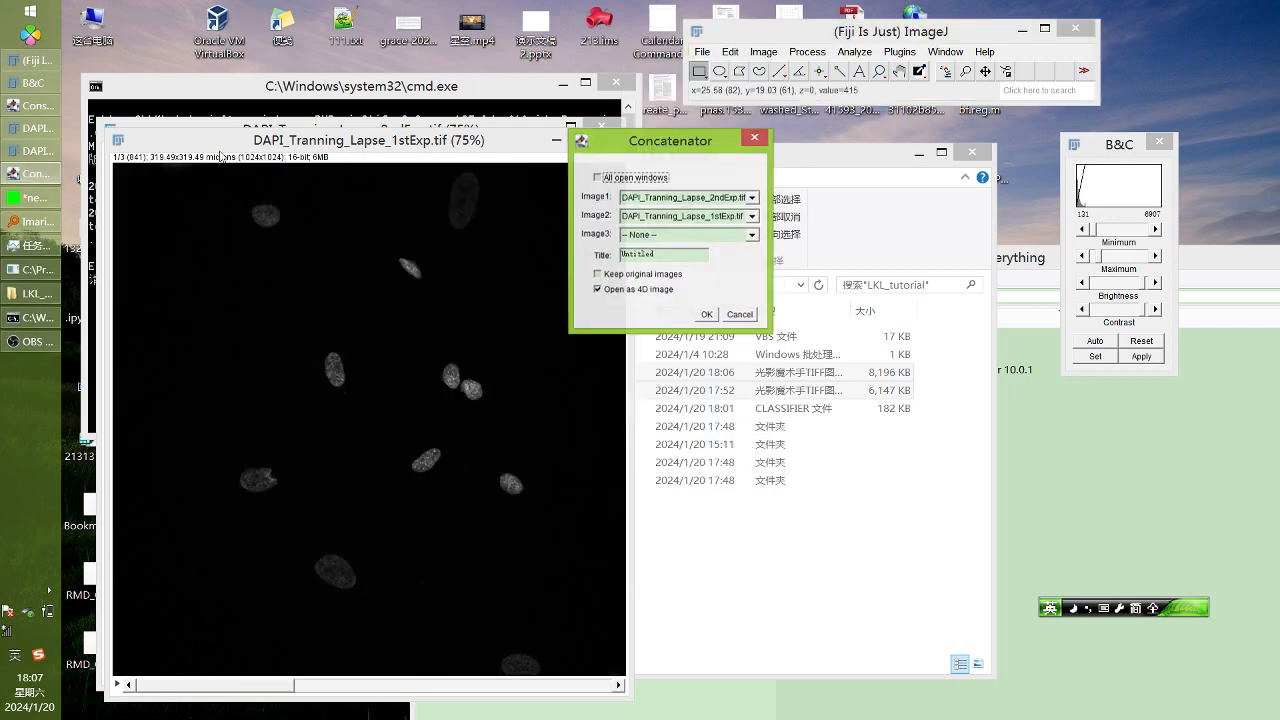
click(637, 197)
click(651, 221)
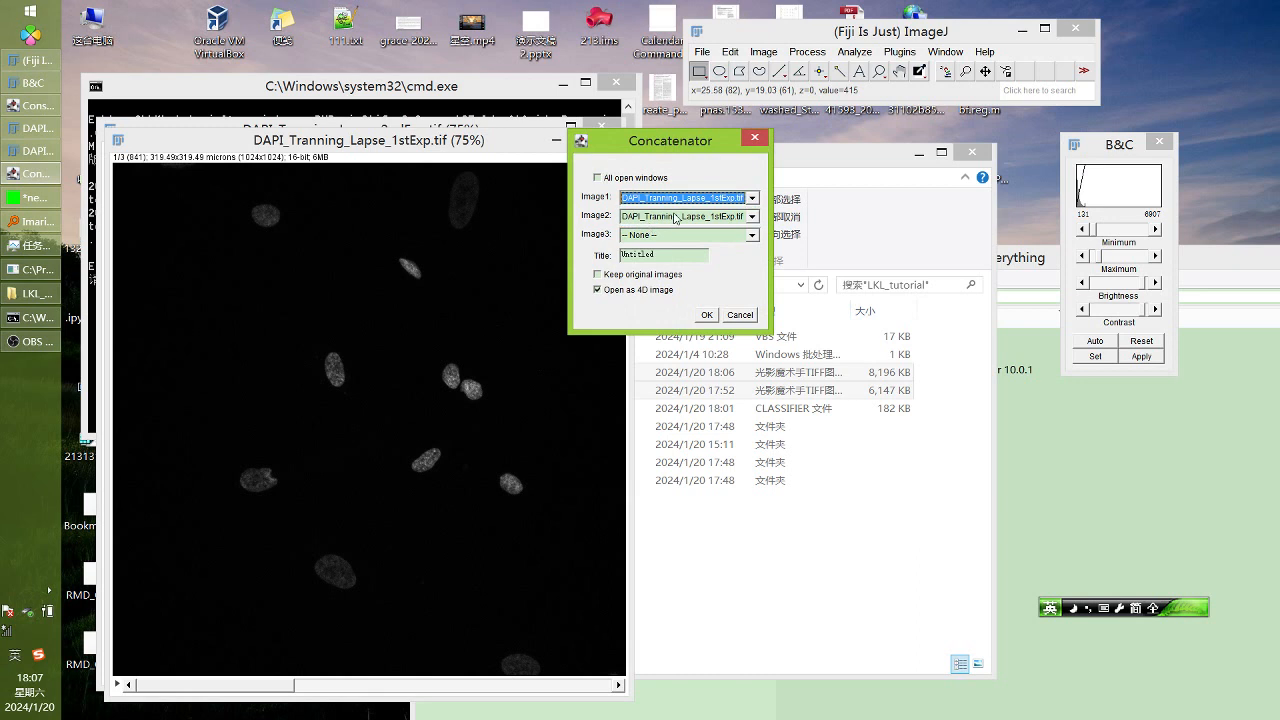
click(676, 218)
click(678, 232)
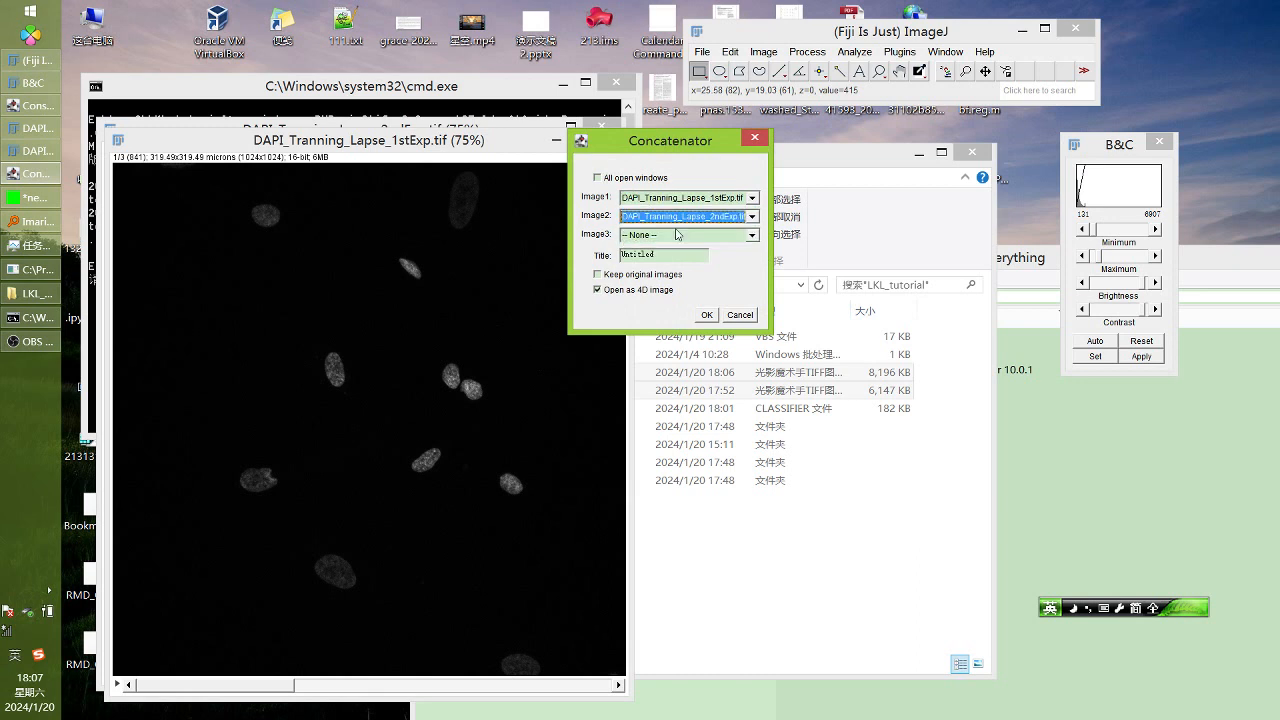
click(706, 314)
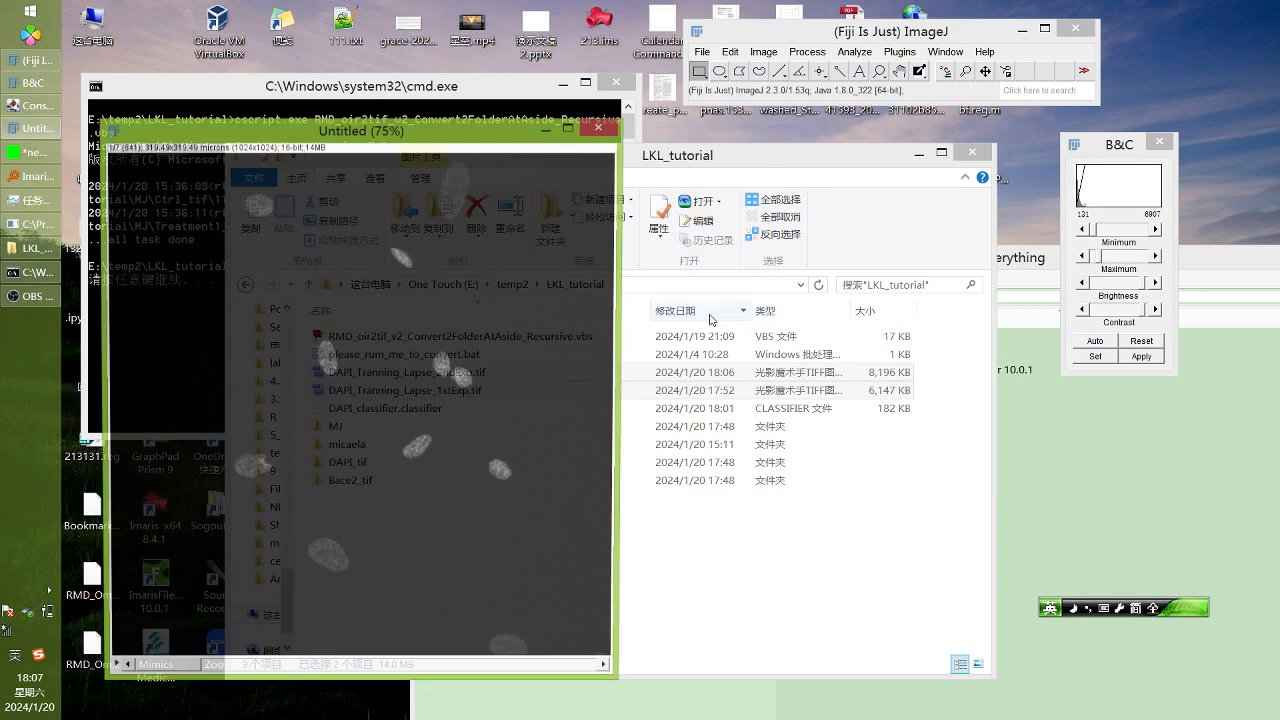
Examine the slices of the concatenated stack through to the last one, keeping the image and folder windows apart
drag(167, 665, 344, 638)
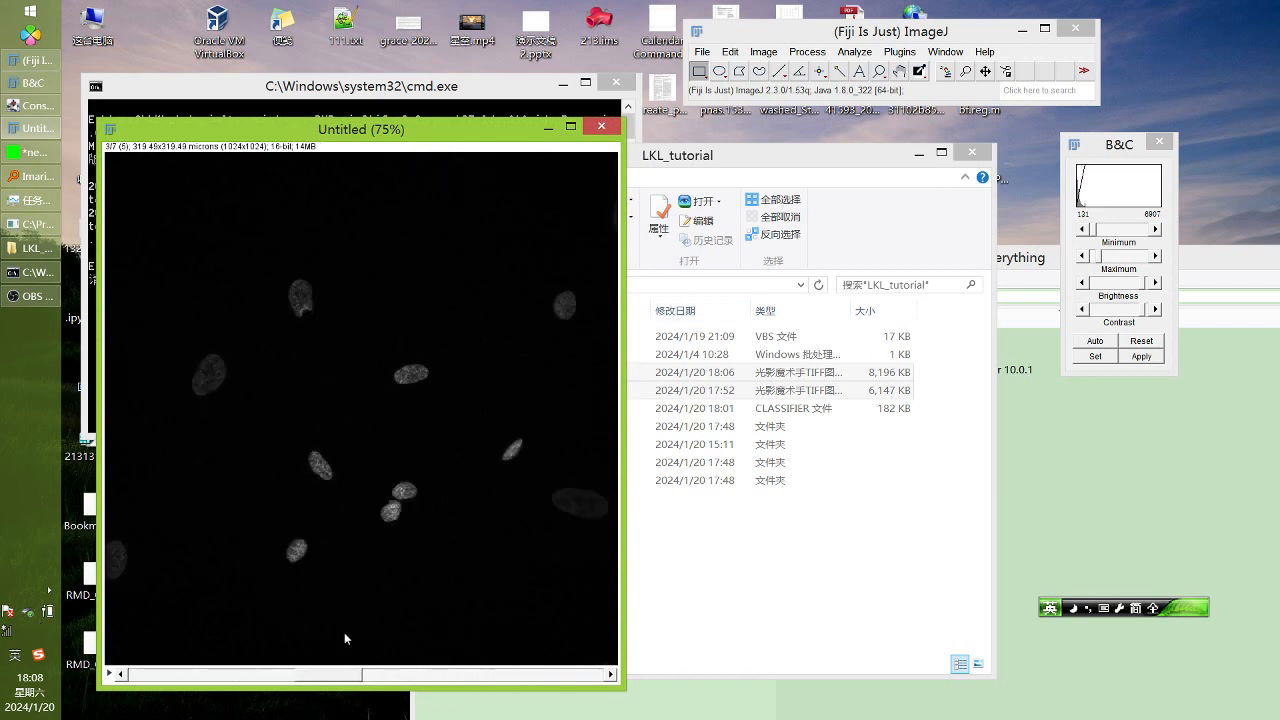
drag(299, 131, 302, 91)
drag(697, 157, 908, 190)
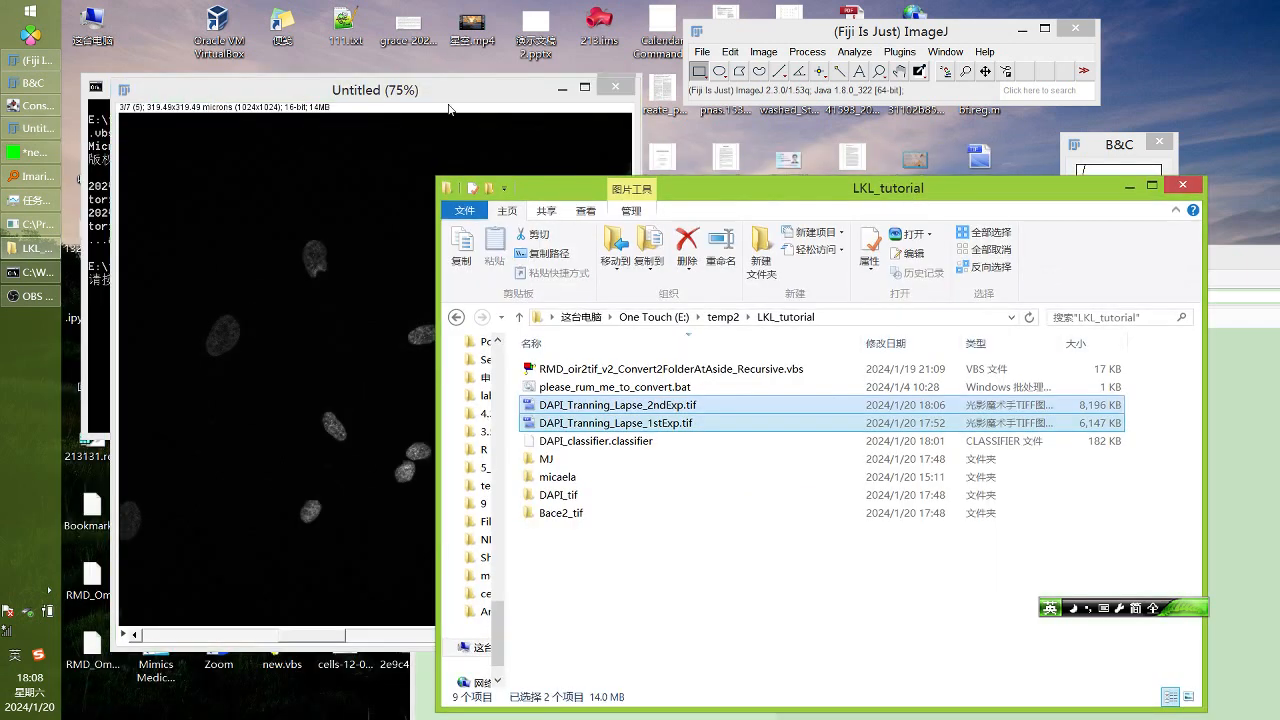
click(448, 98)
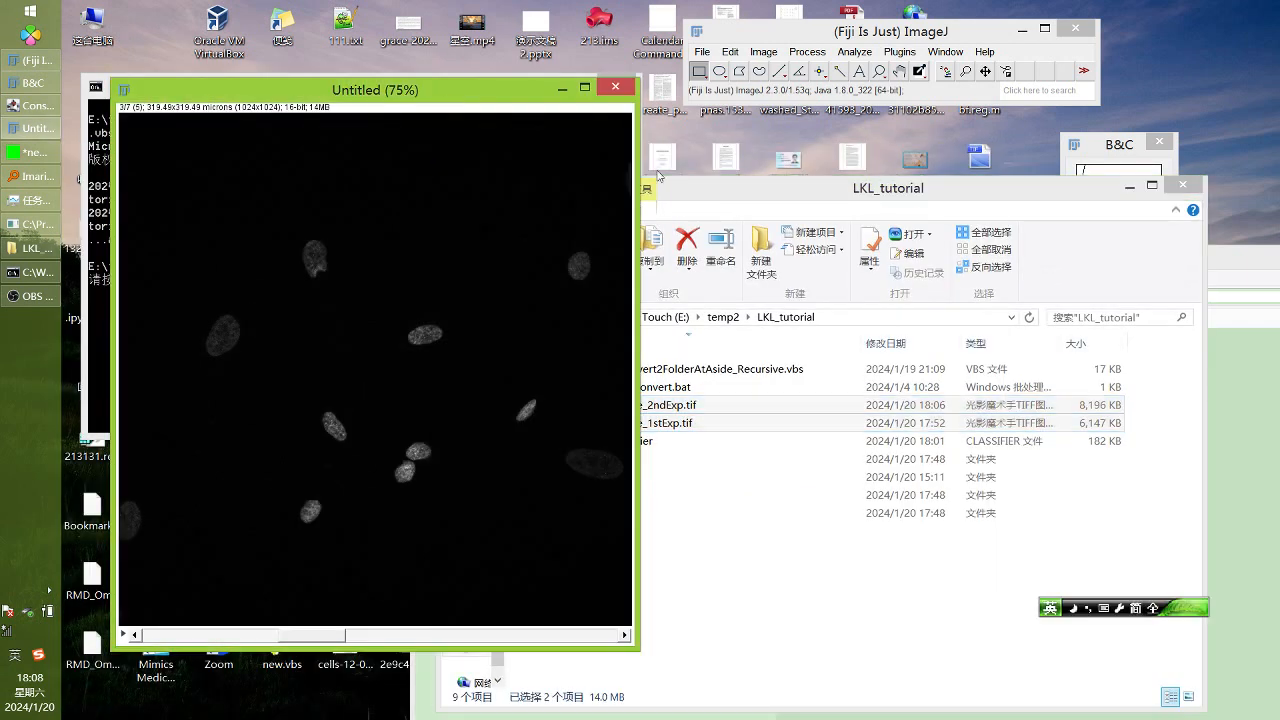
drag(688, 192, 766, 190)
drag(508, 98, 504, 95)
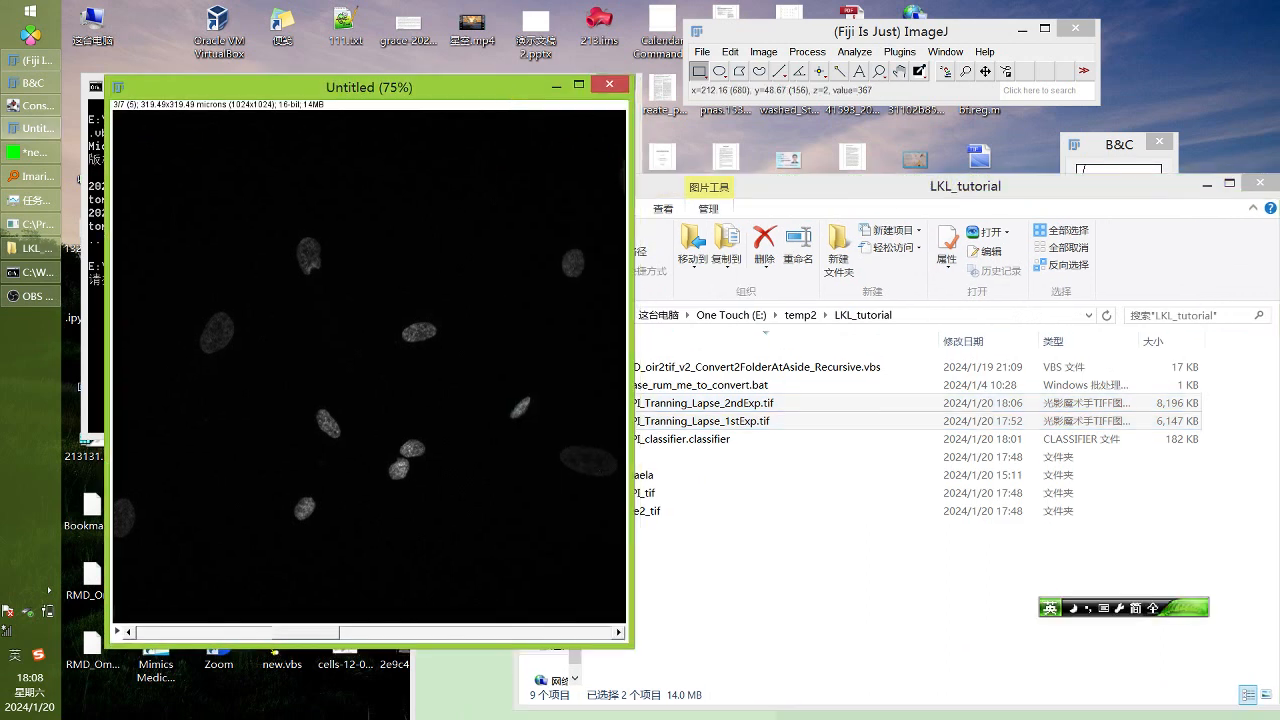
drag(320, 634, 569, 645)
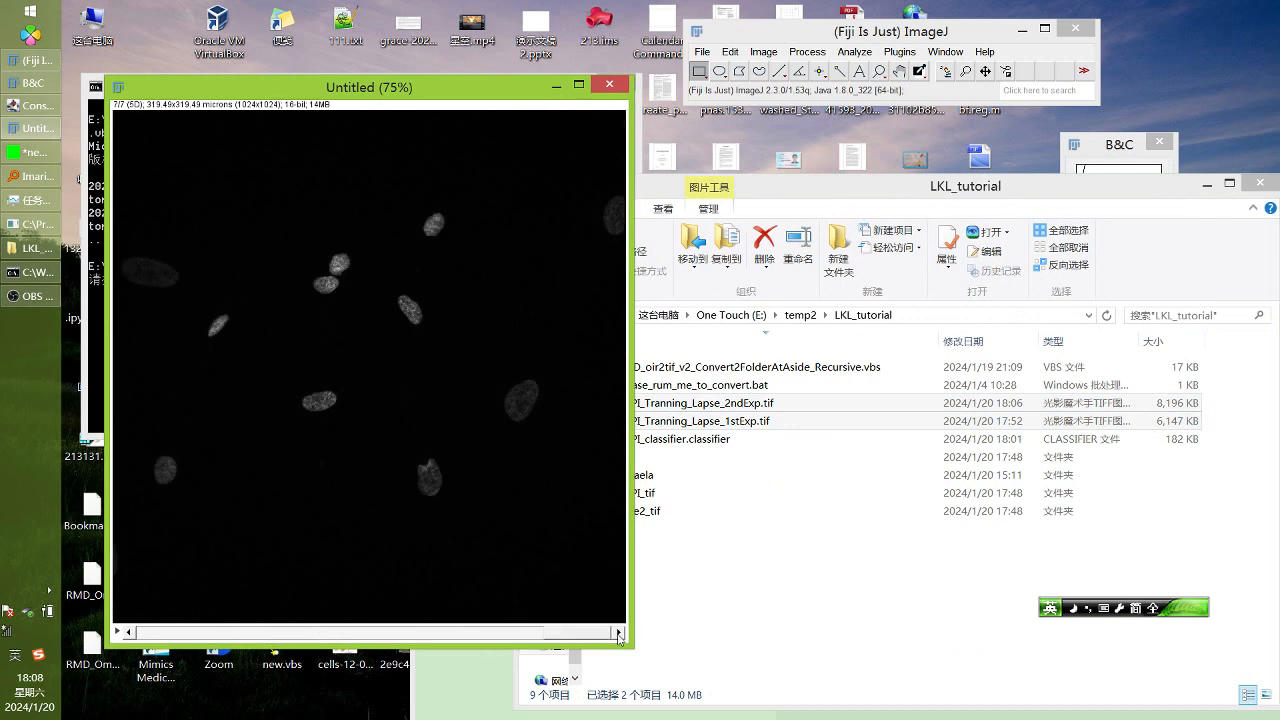
Convert the concatenated stack to a hyperstack with 1 channel, 1 slice and 7 frames, and show its second frame
click(765, 52)
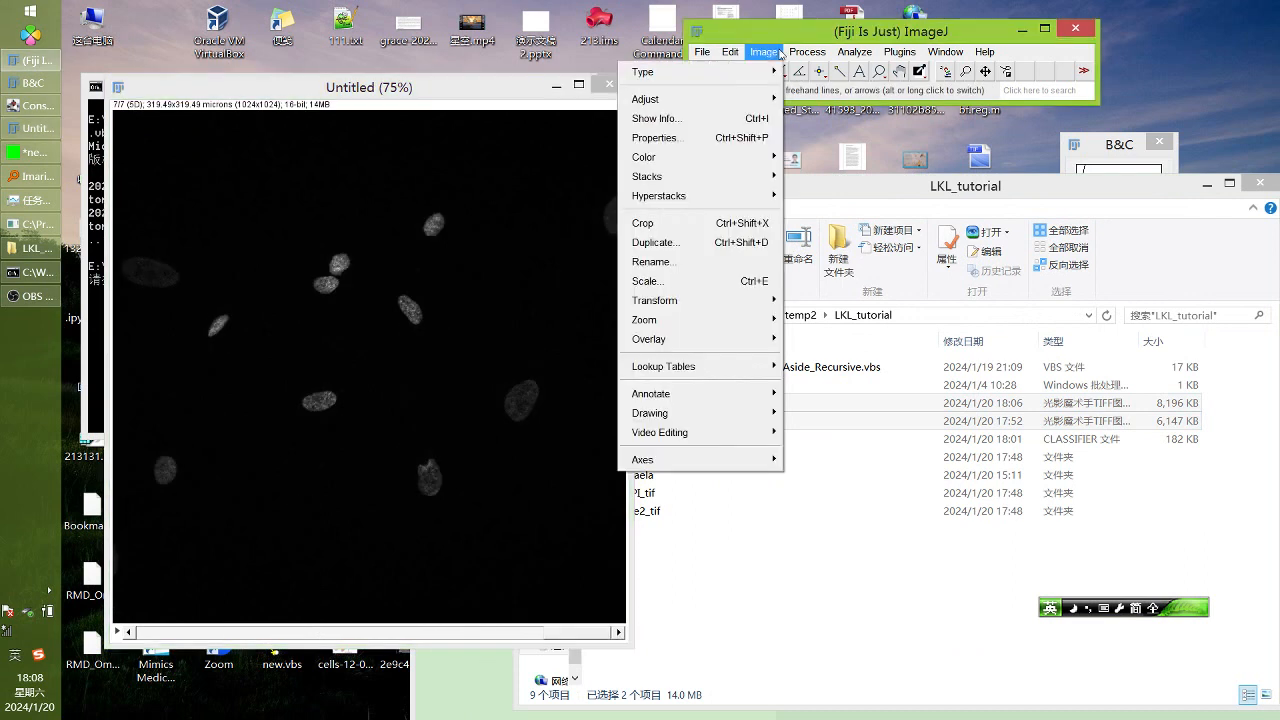
mouse_move(714, 180)
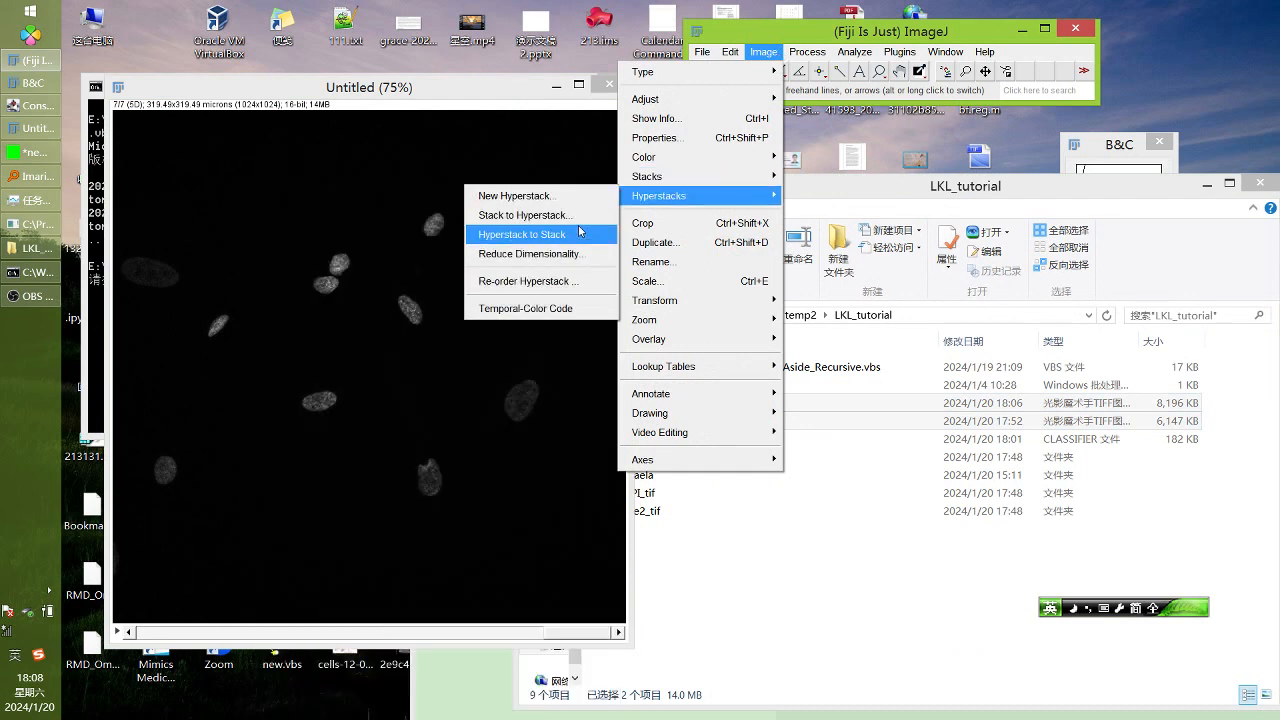
click(586, 216)
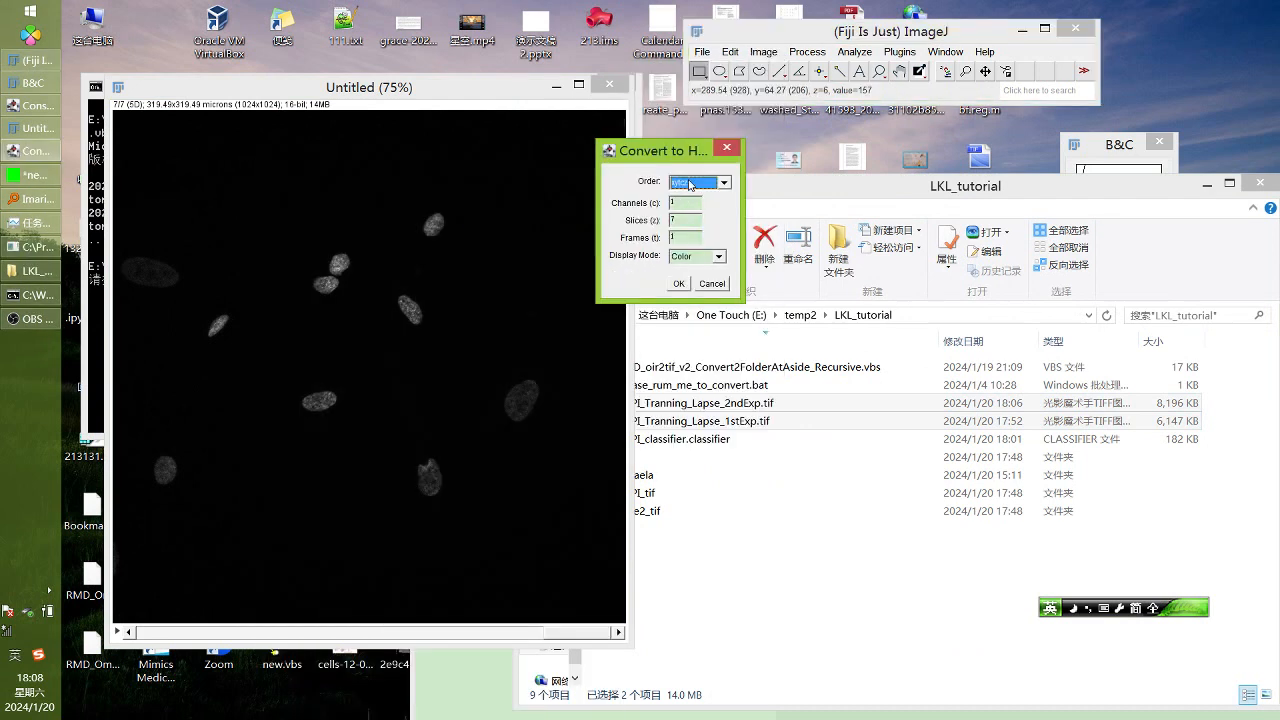
double_click(684, 220)
click(680, 285)
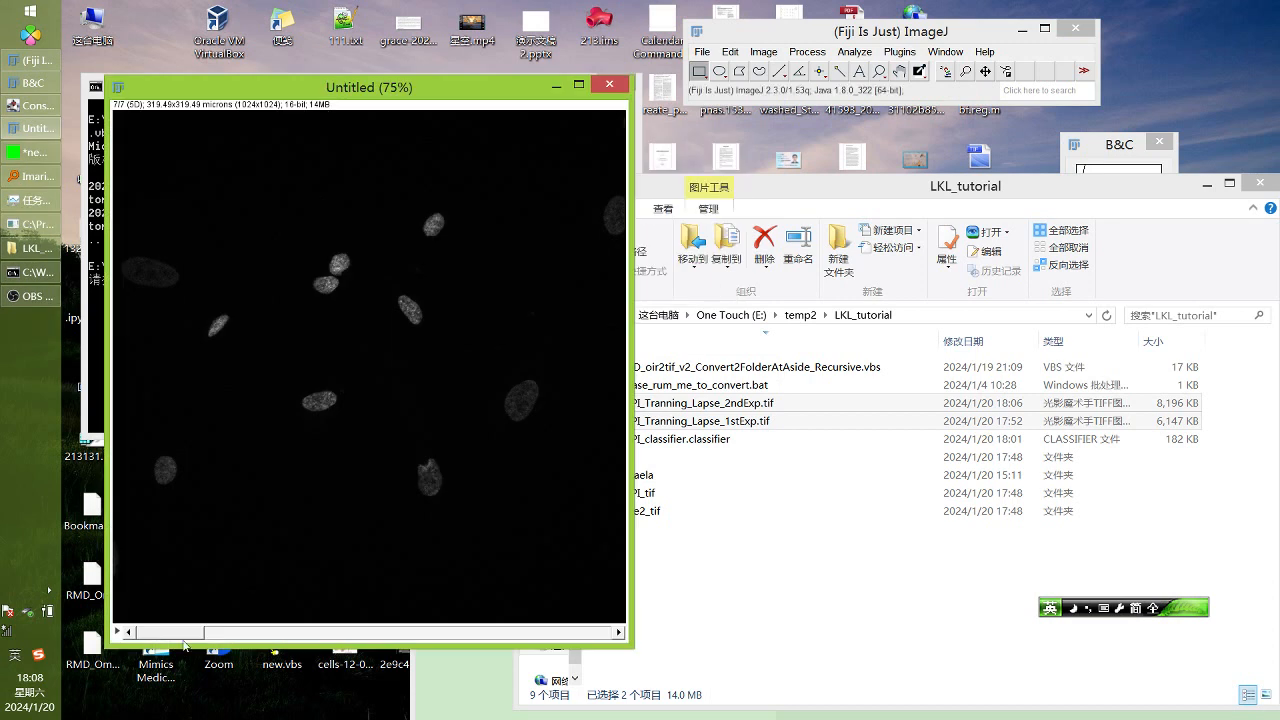
drag(184, 643, 252, 643)
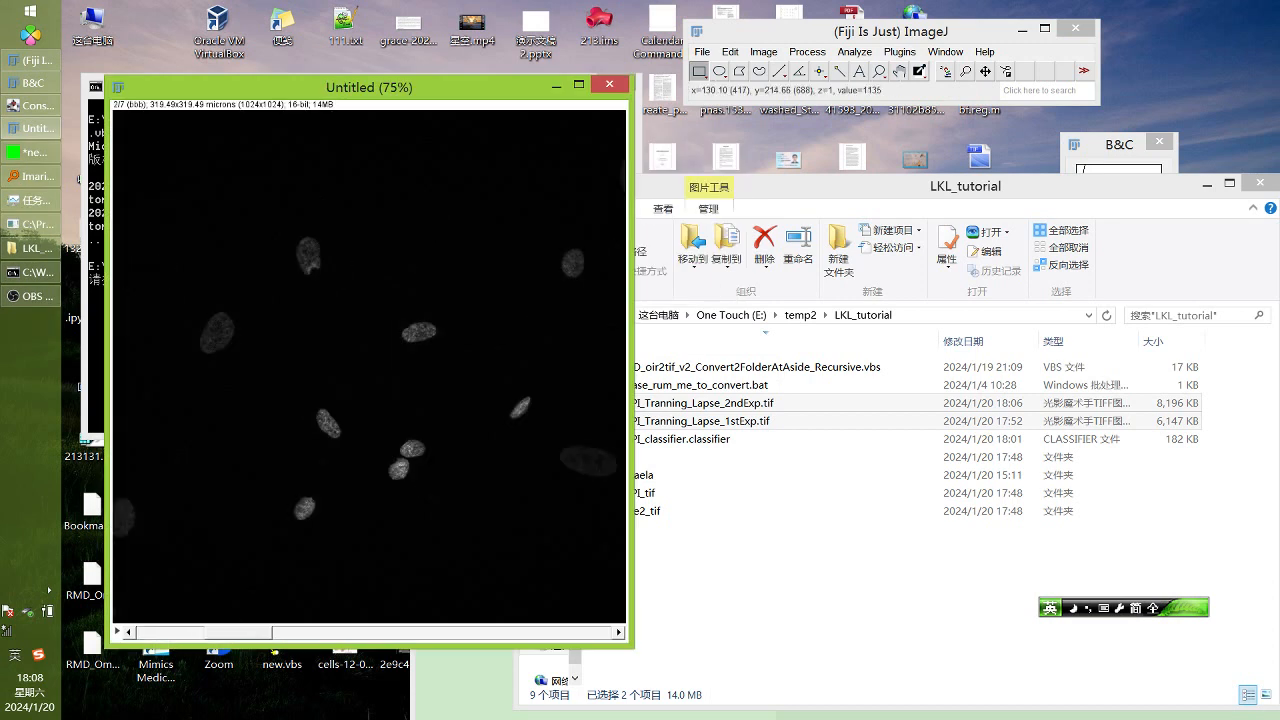
Save the merged stack as DAPI_Tranning_Lapse_1st_and_2ndExp.tif in the LKL_tutorial folder
key(ctrl+s)
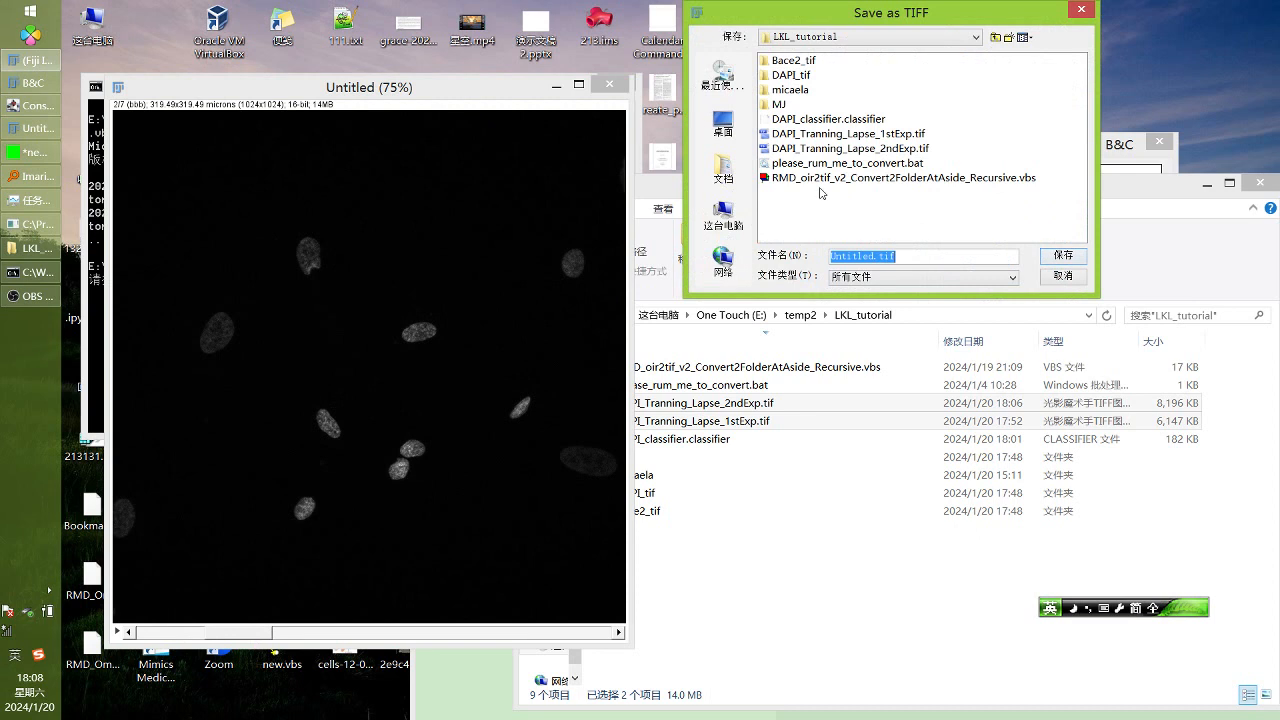
click(828, 150)
click(919, 256)
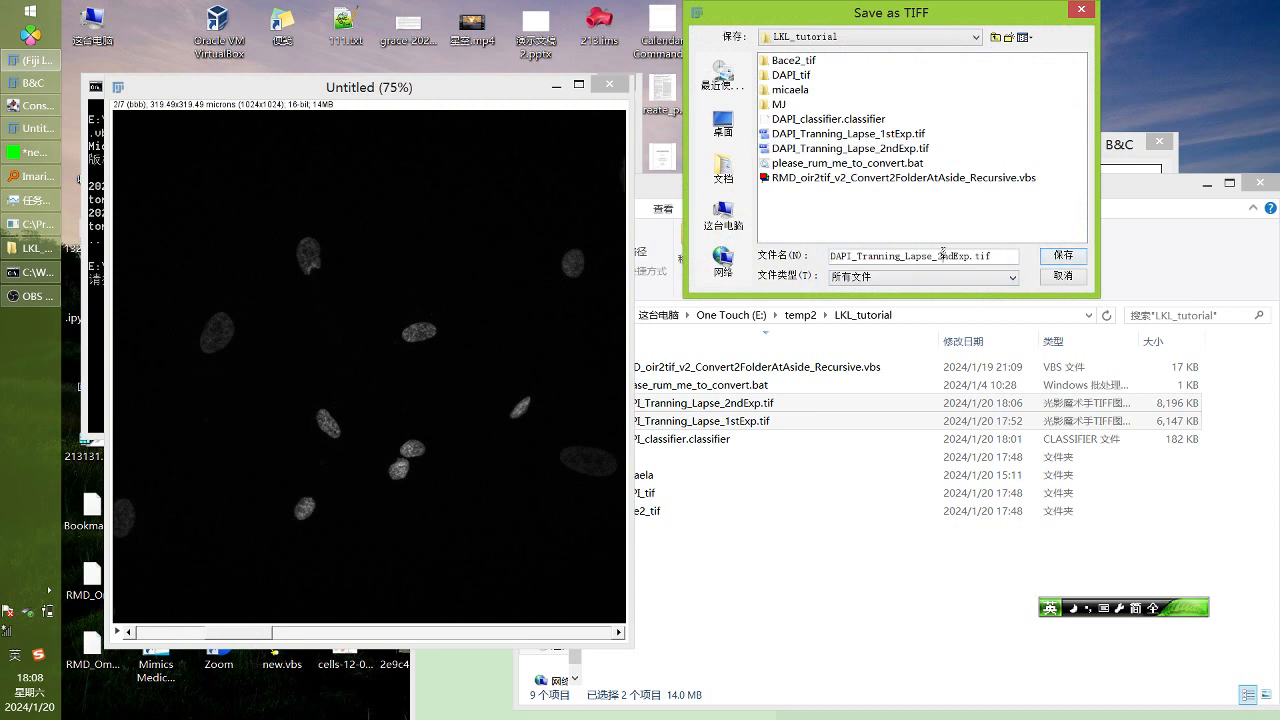
text(1st_and_)
key(Return)
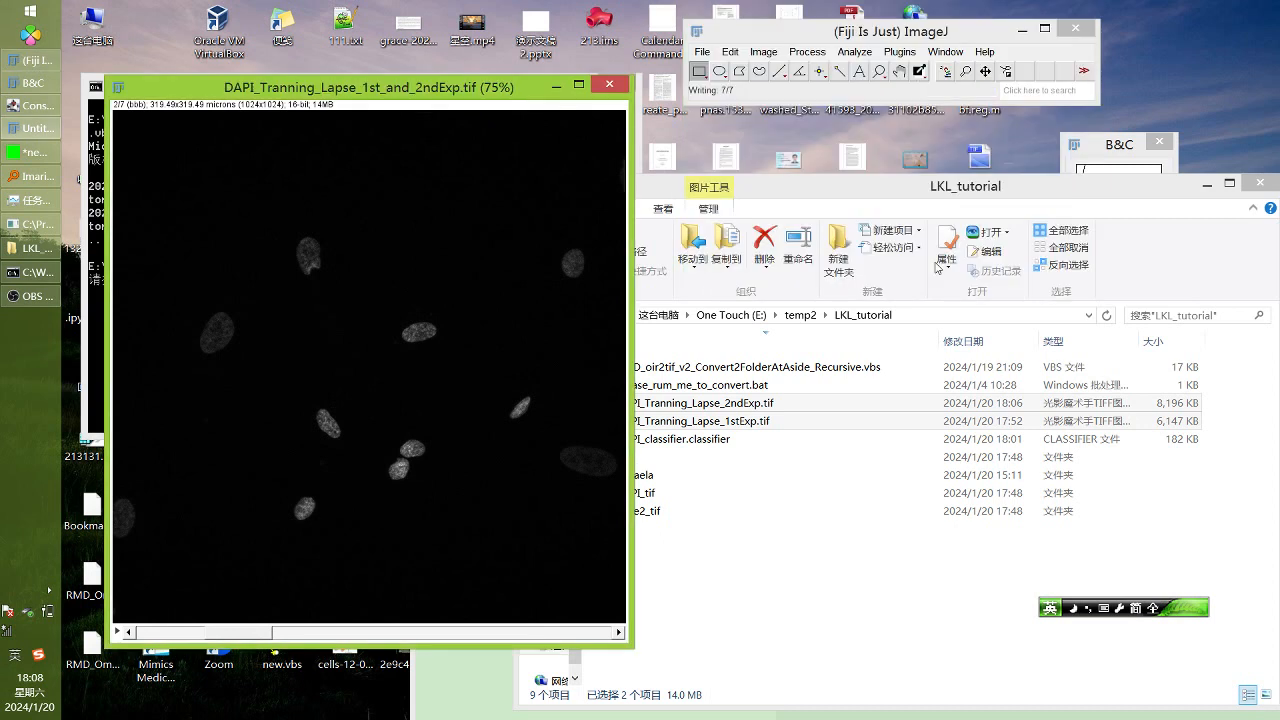
Delete the separate DAPI_Tranning_Lapse_1stExp.tif and DAPI_Tranning_Lapse_2ndExp.tif files from the LKL_tutorial folder
click(828, 492)
click(785, 420)
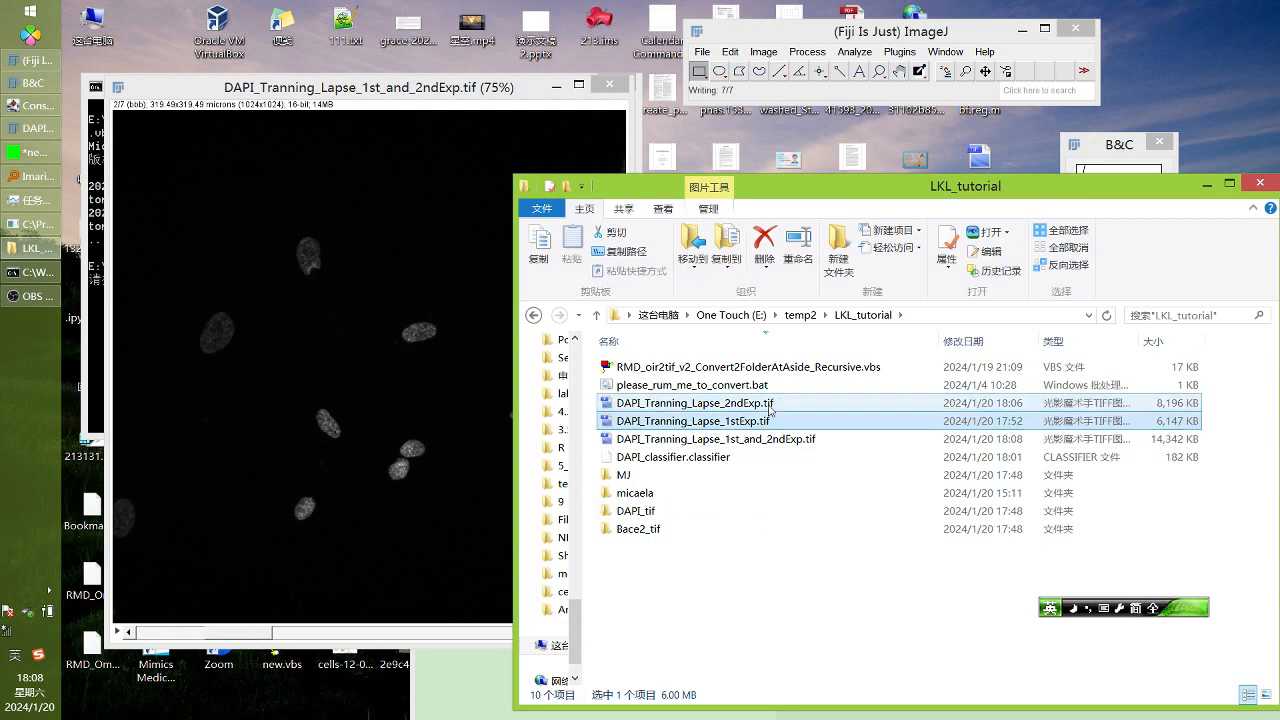
ctrl+click(771, 406)
key(Delete)
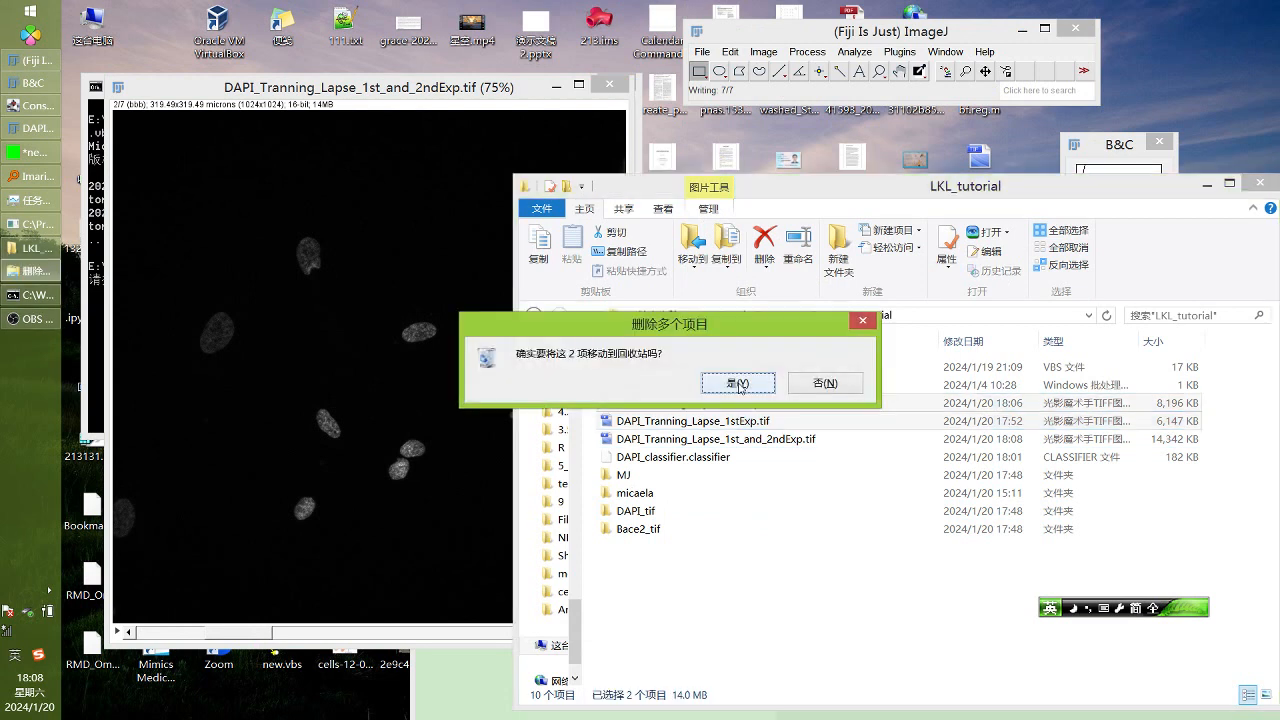
key(Return)
Open the saved DAPI_Tranning_Lapse_1st_and_2ndExp.tif from the LKL_tutorial folder in ImageJ
click(787, 405)
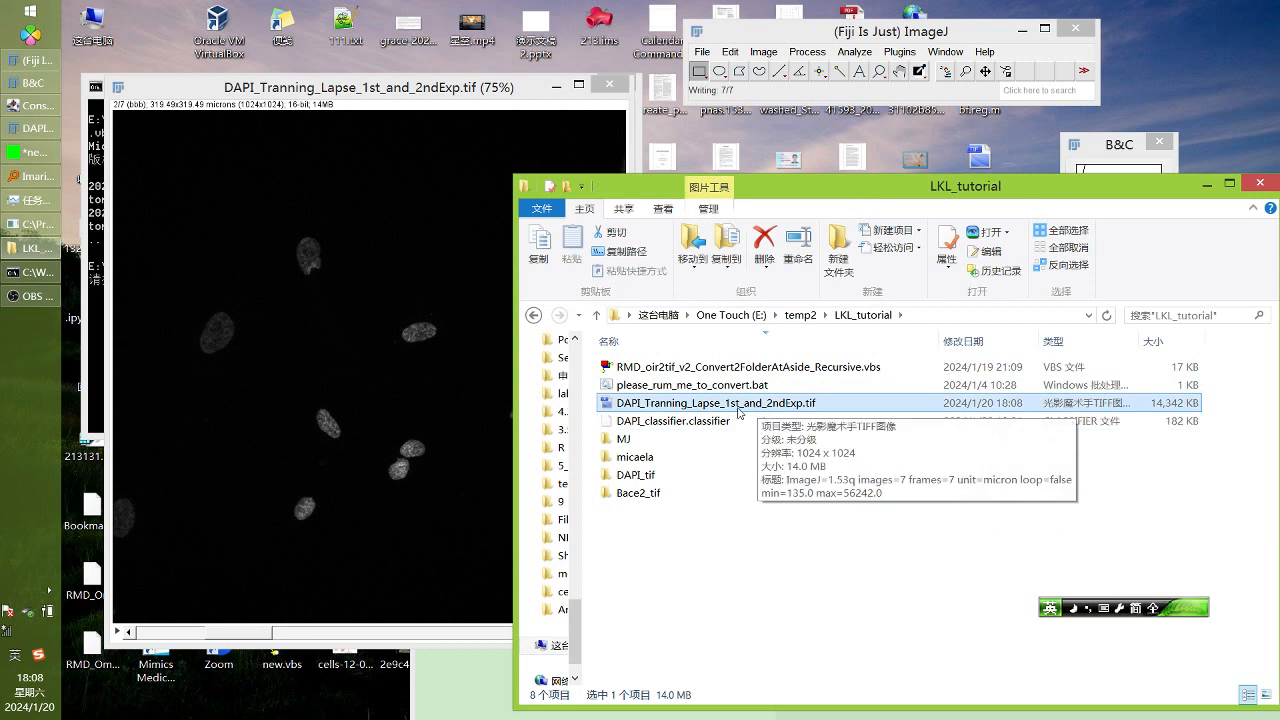
click(684, 421)
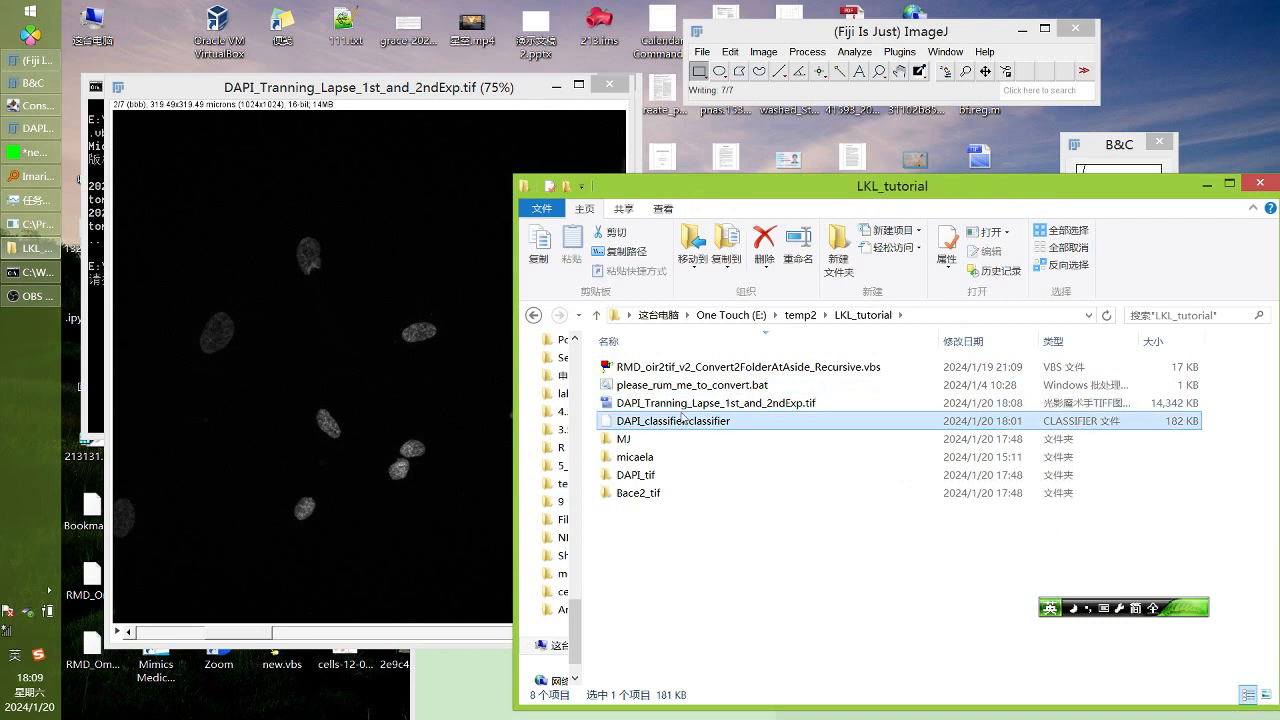
click(681, 411)
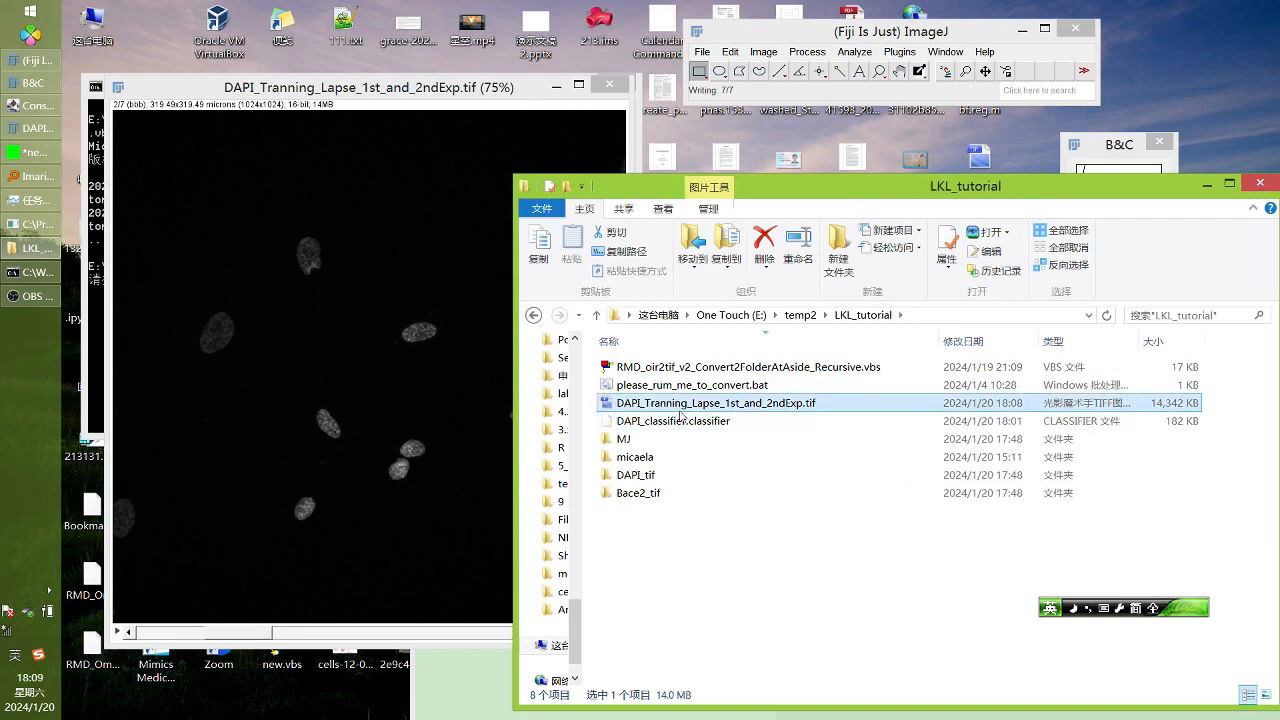
click(674, 423)
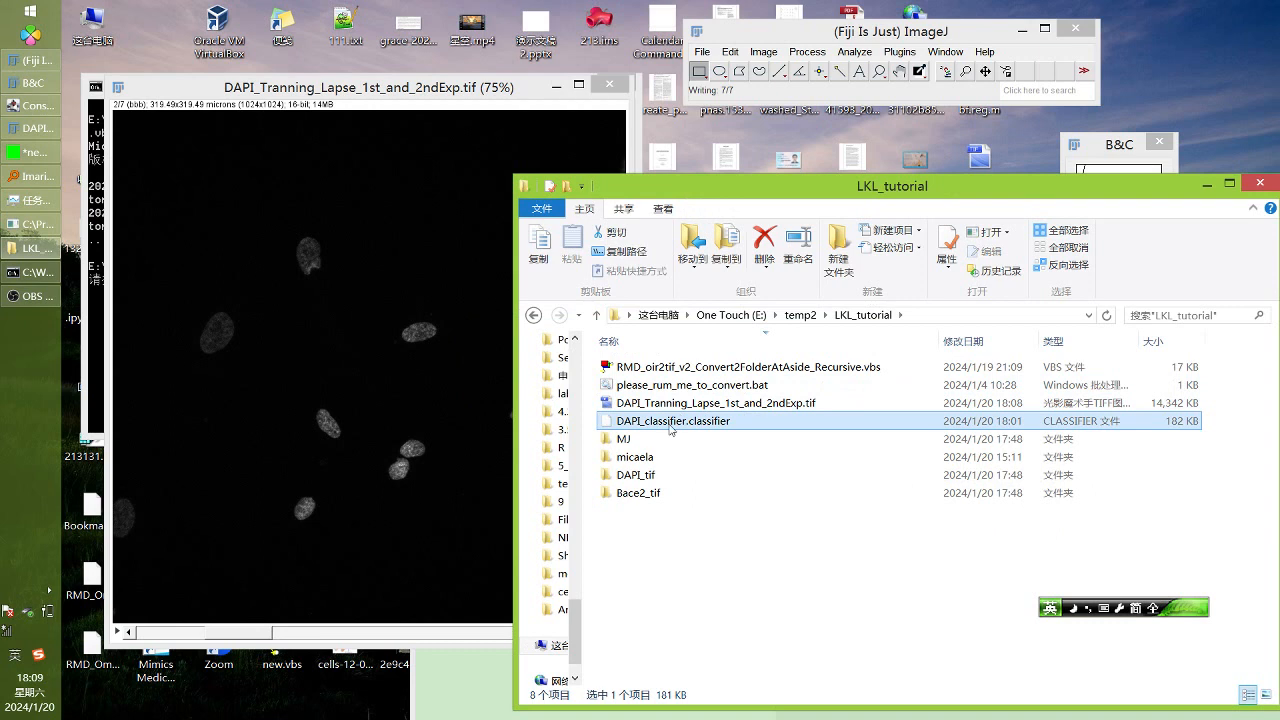
click(656, 406)
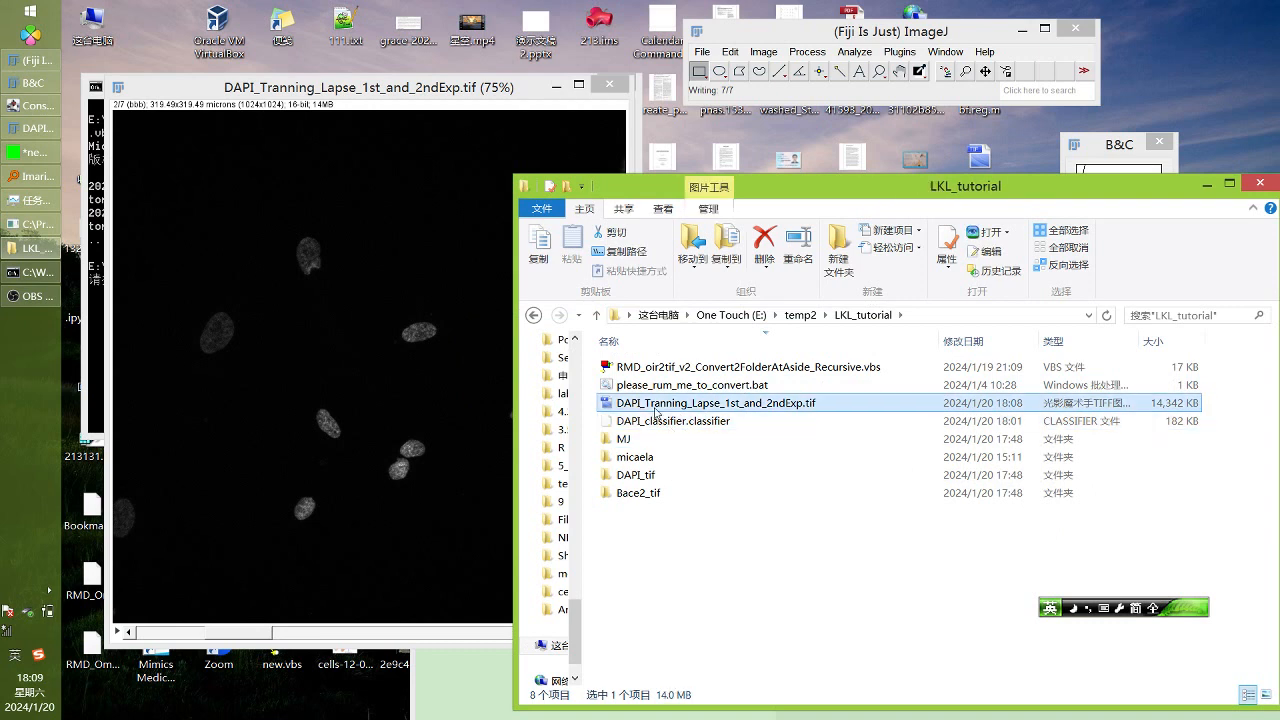
drag(637, 405, 806, 70)
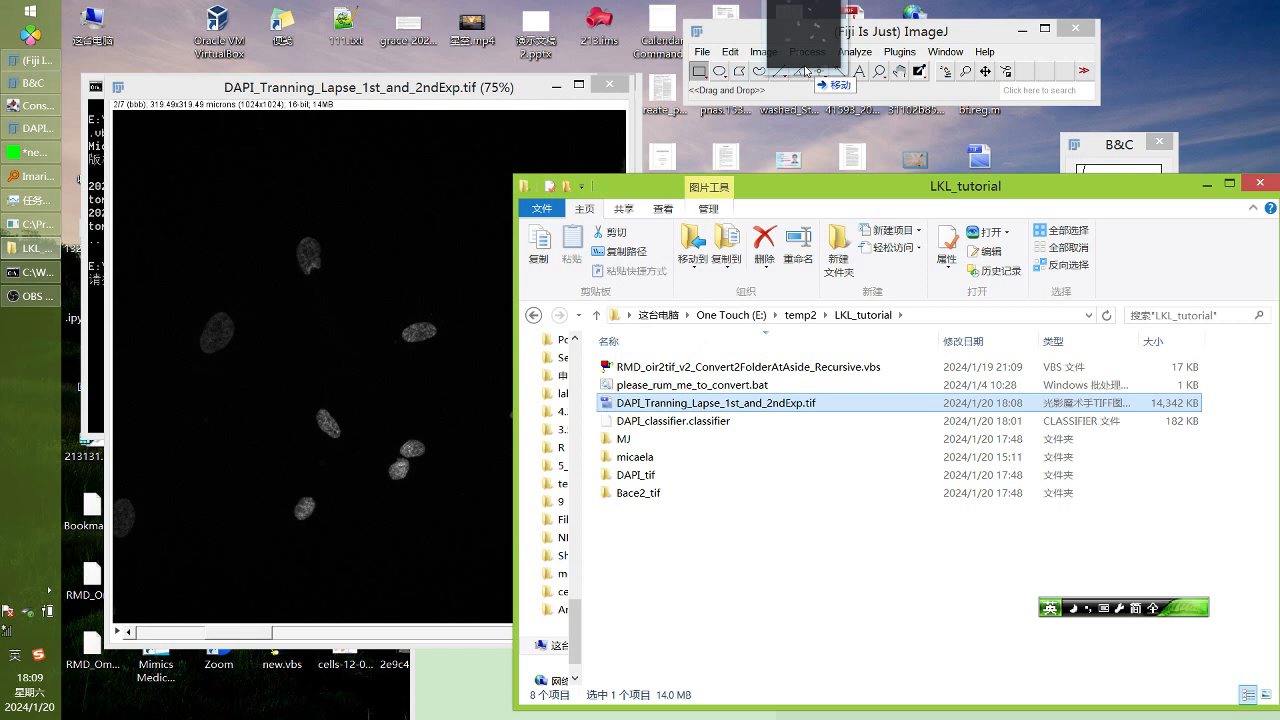
drag(806, 70, 806, 72)
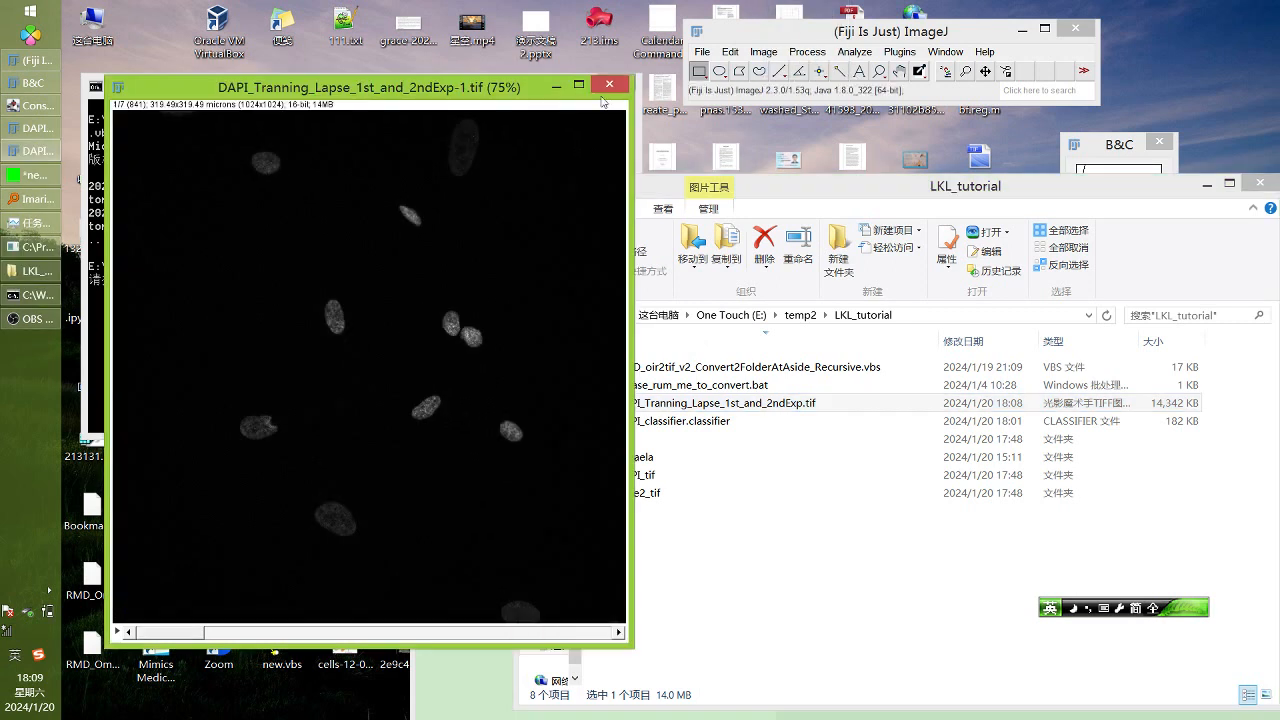
Open the current DAPI_Tranning_Lapse_1st_and_2ndExp stack in Labkit and place its window clear of the desktop's edge
click(918, 54)
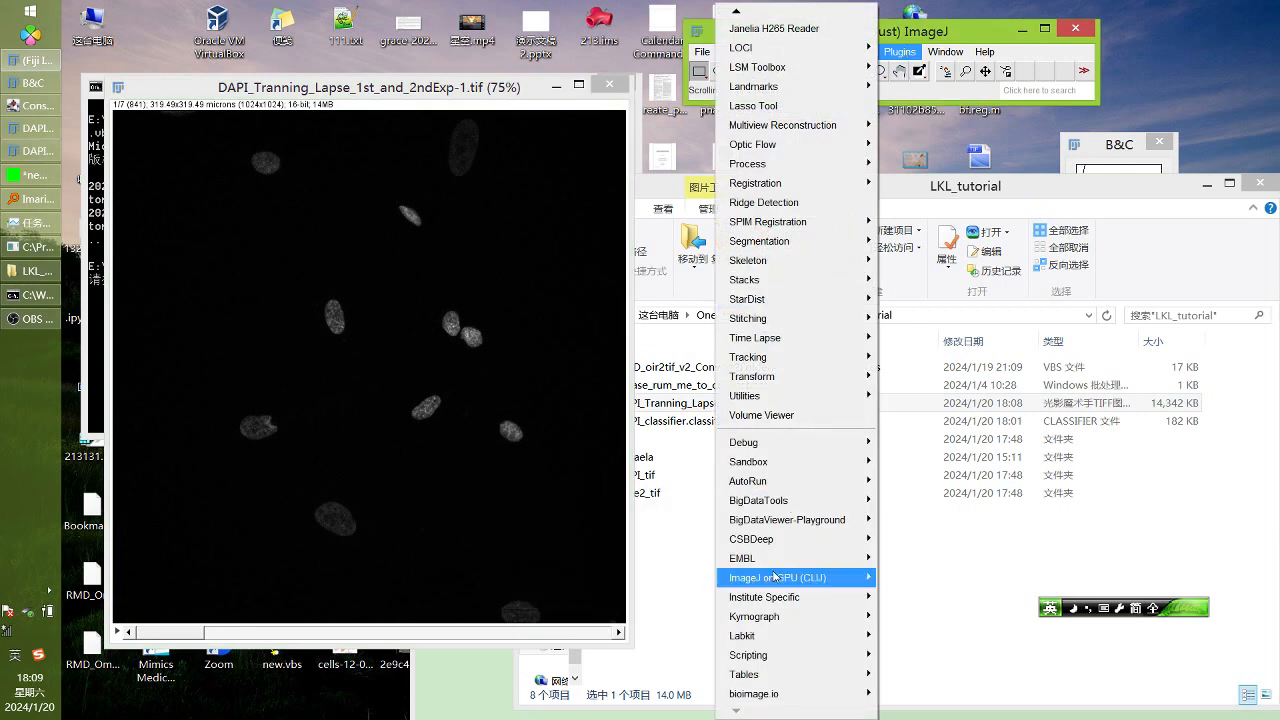
mouse_move(764, 660)
mouse_move(760, 636)
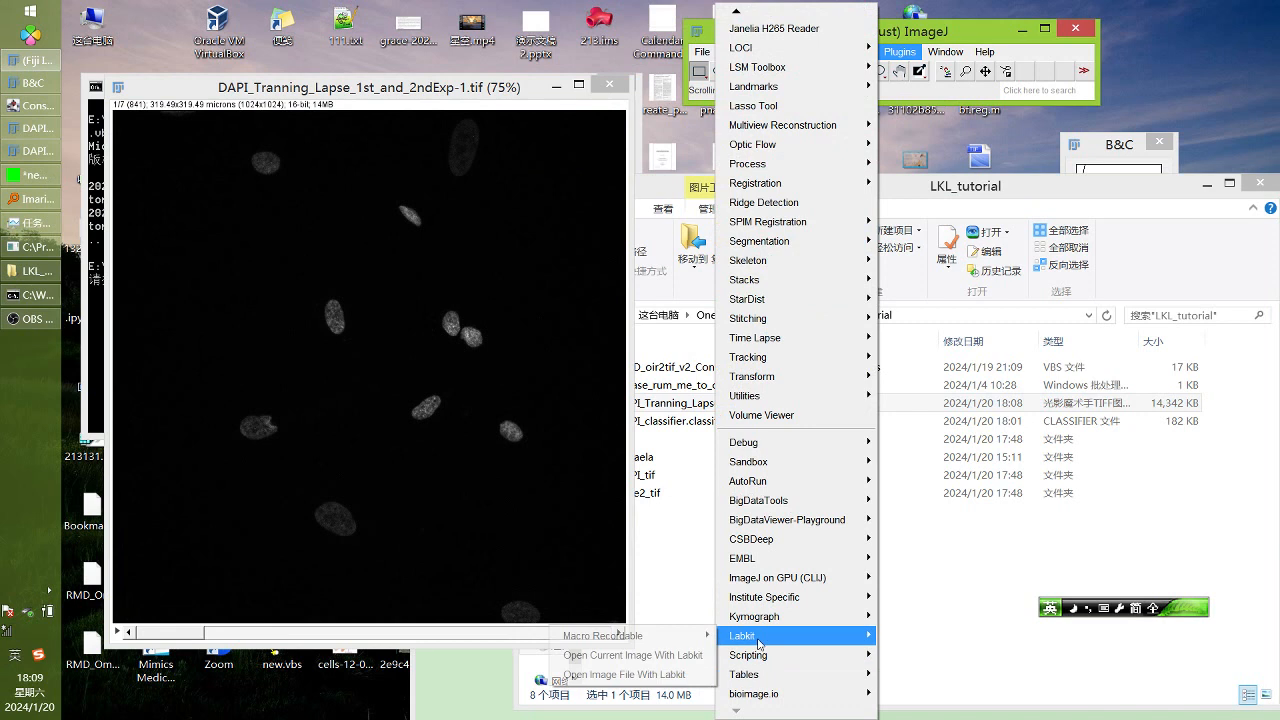
mouse_move(697, 645)
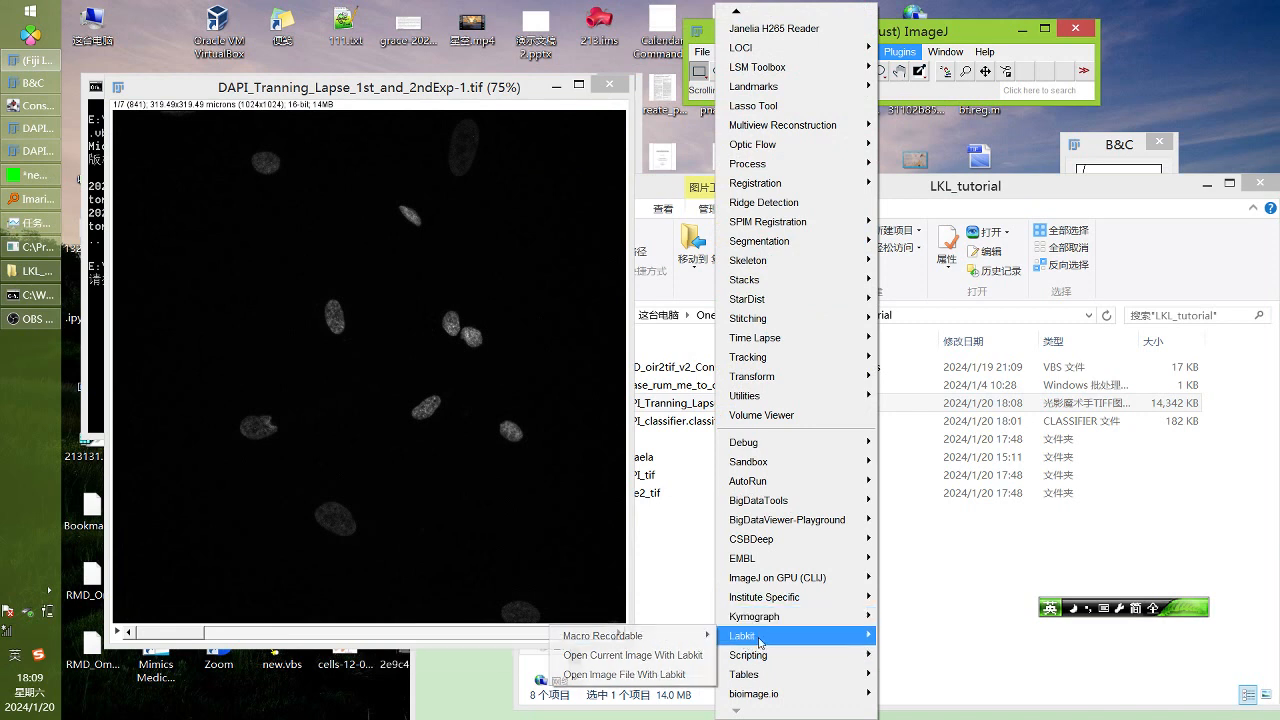
click(670, 654)
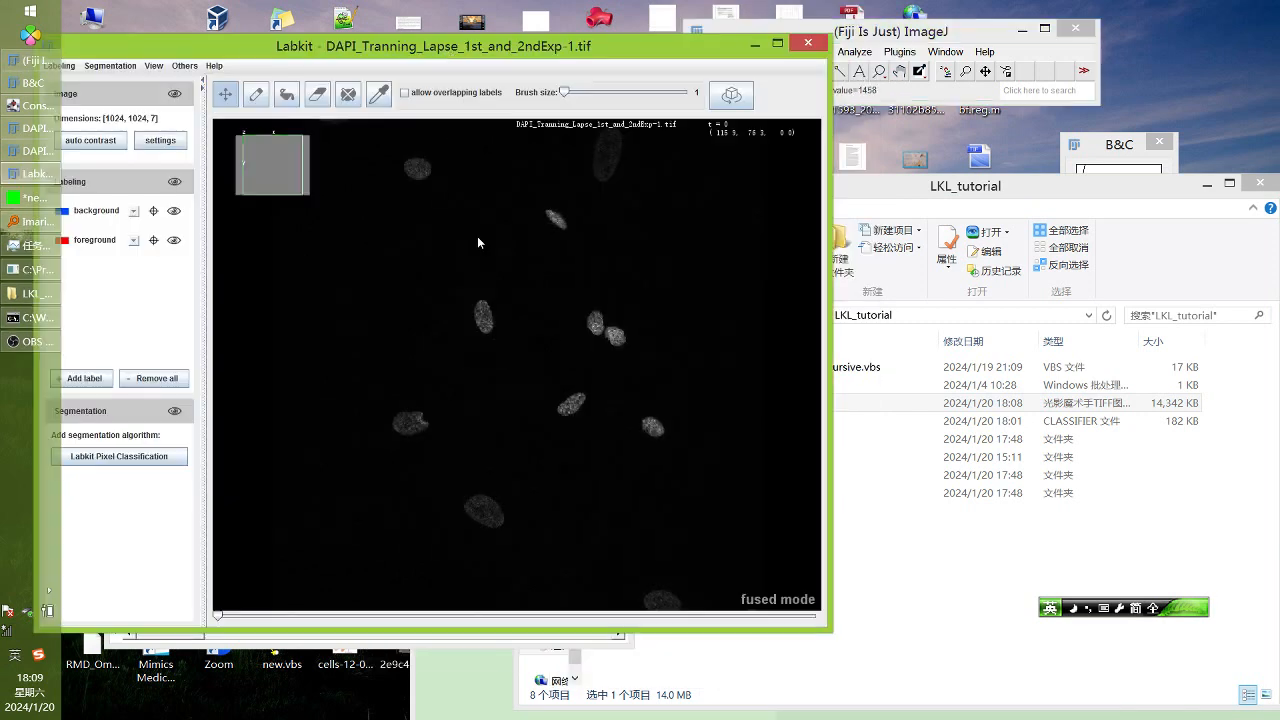
drag(418, 31, 548, 36)
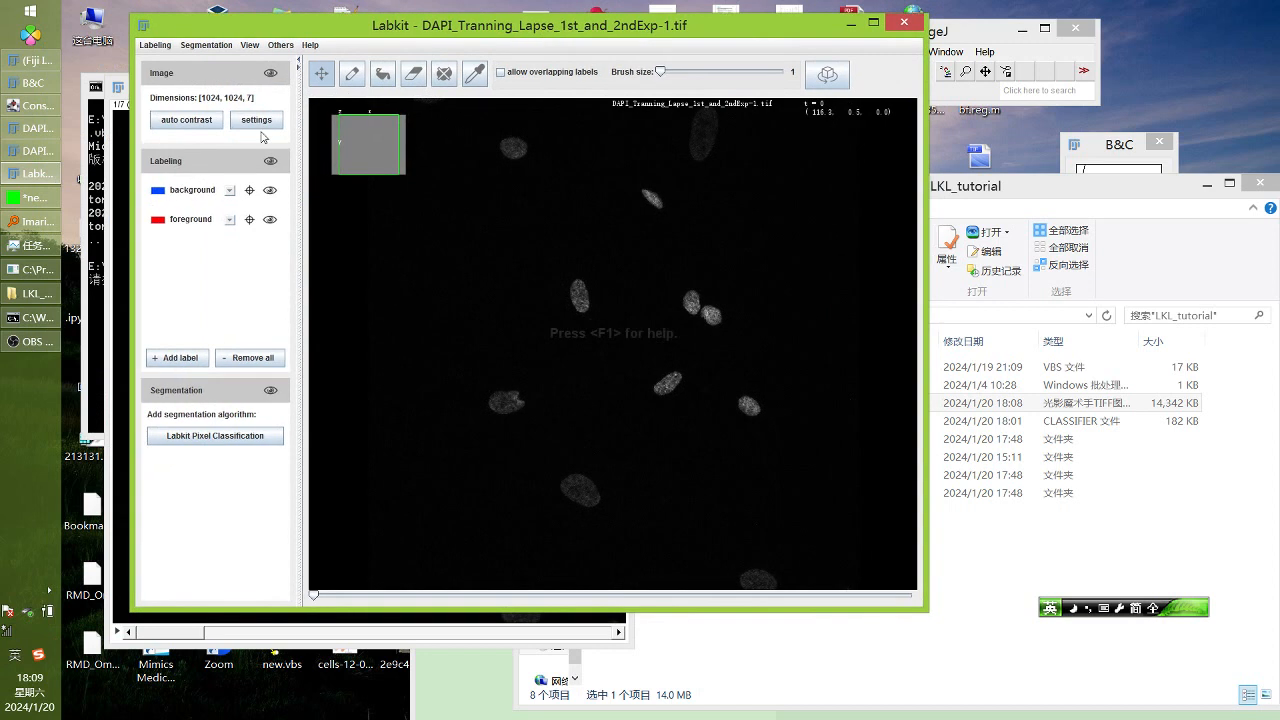
Draw a looping background scribble in the dark area above the two touching nuclei, and a foreground scribble on the upper nucleus of that pair
click(192, 190)
click(352, 72)
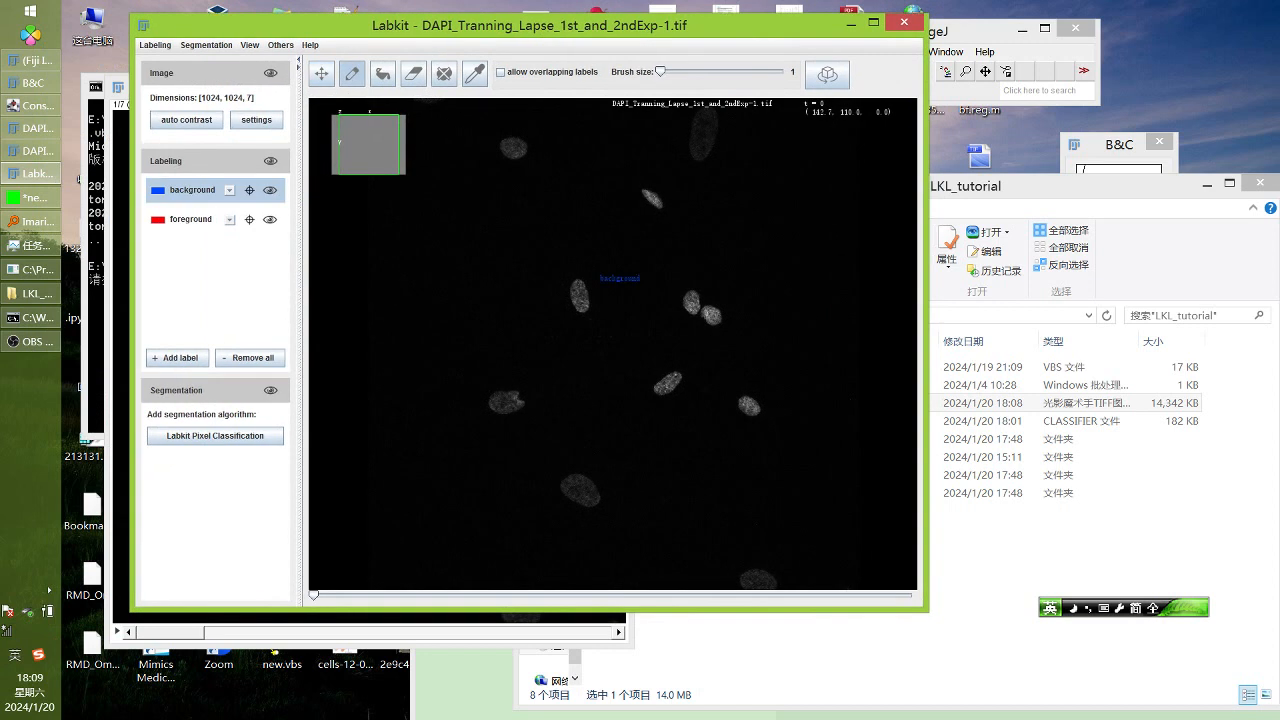
drag(596, 241, 710, 250)
click(190, 219)
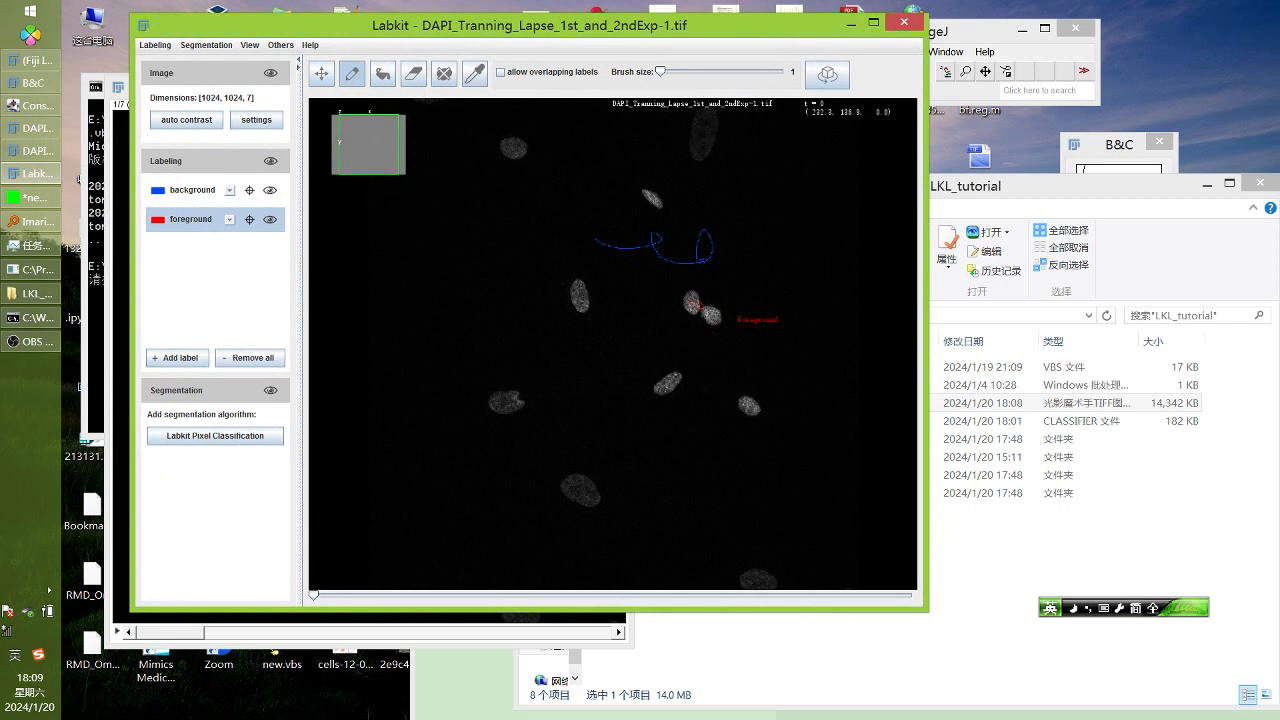
scroll(685, 305, up, 3)
scroll(676, 305, up, 5)
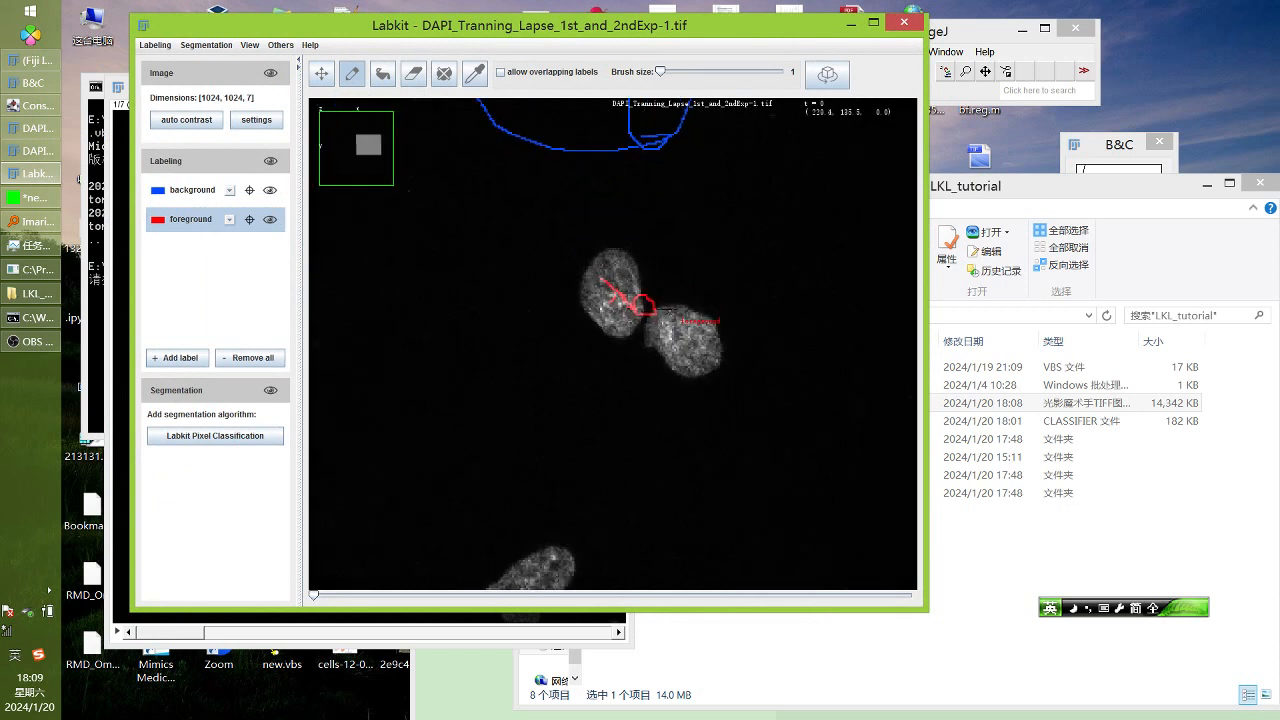
Erase the stray foreground marks in the gap between the two touching nuclei, using a brush size of 8
click(413, 73)
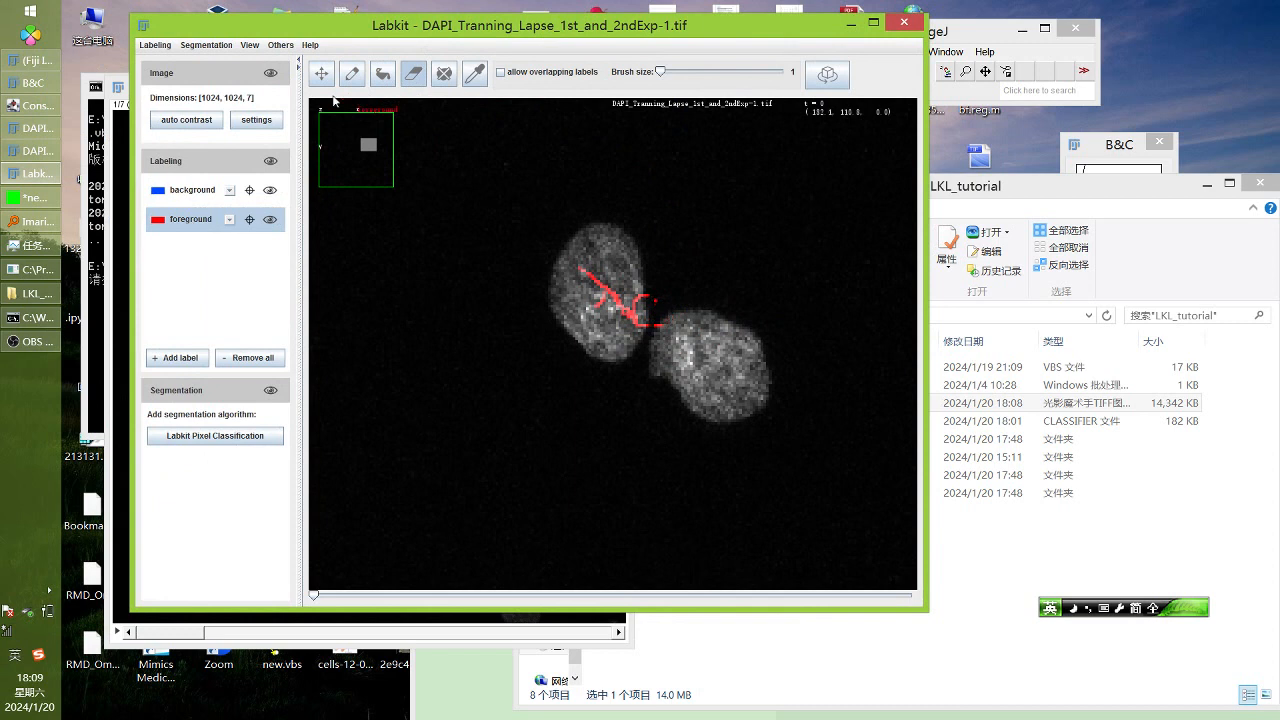
drag(661, 75, 679, 72)
scroll(560, 330, down, 3)
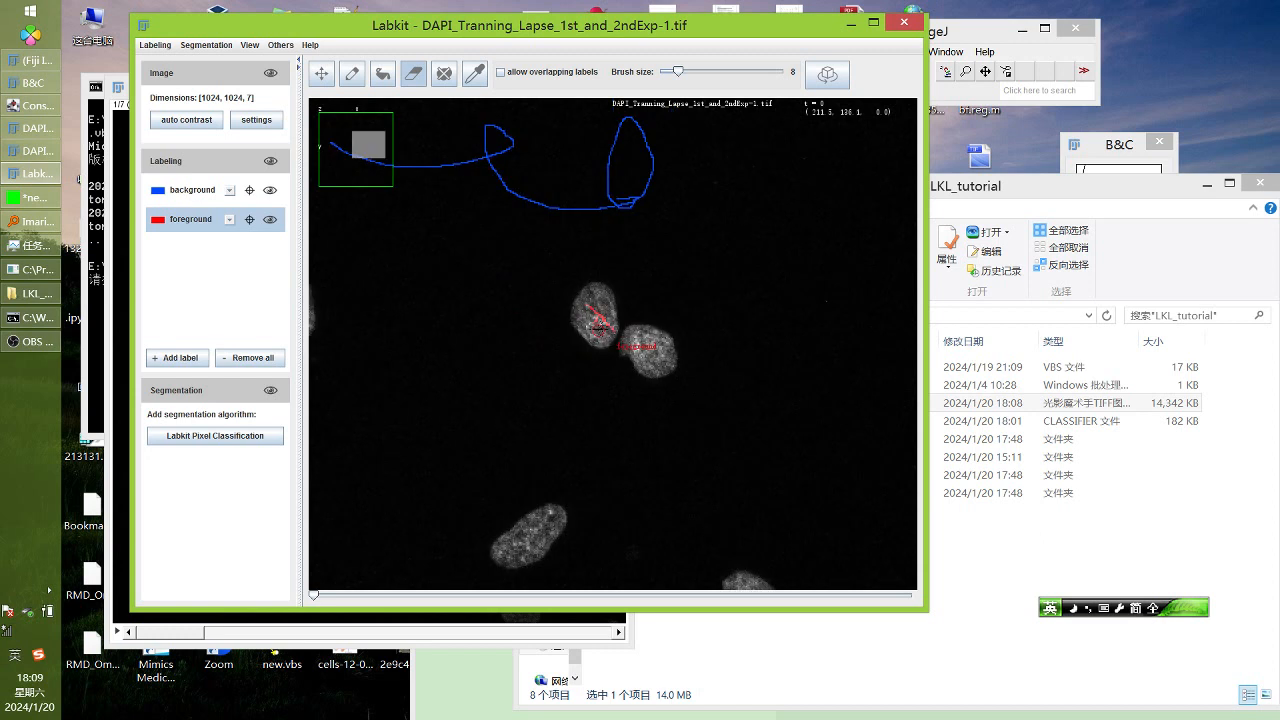
scroll(598, 322, down, 2)
Save the labeling as DAPI_Tranning_Lapse_1st_and_2ndExp.tif.labeling in the LKL_tutorial folder
click(155, 45)
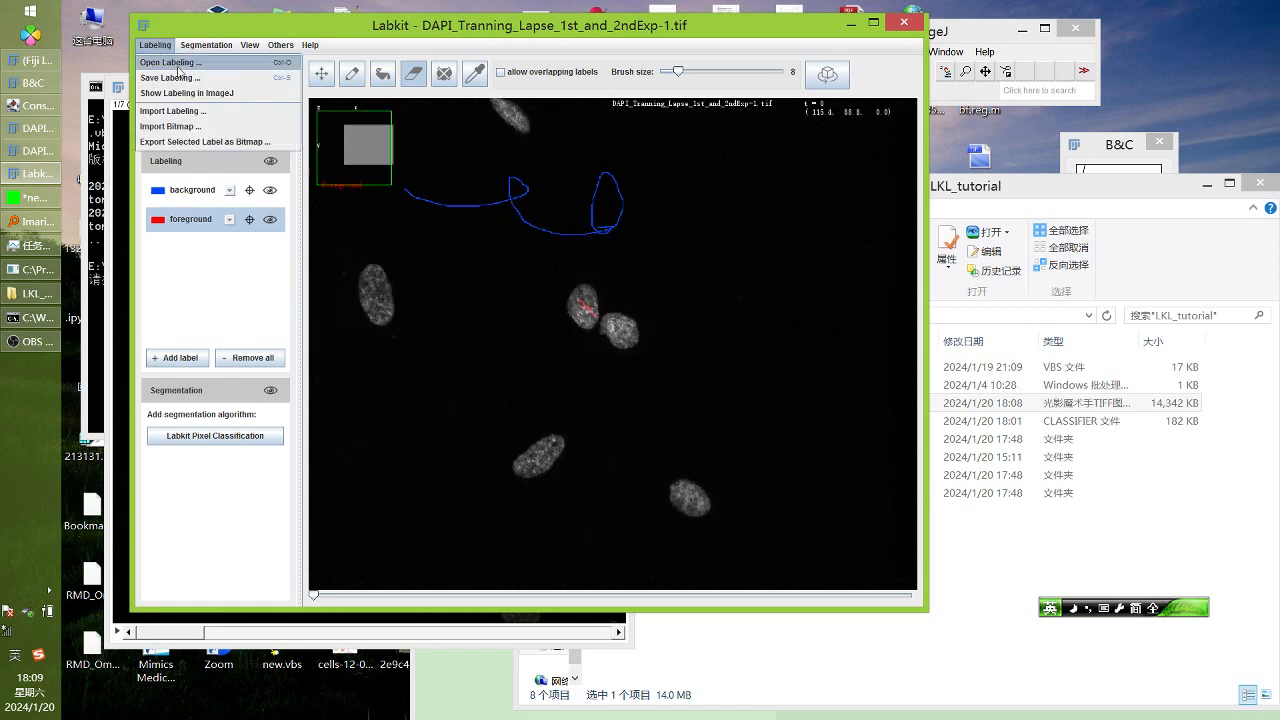
click(172, 77)
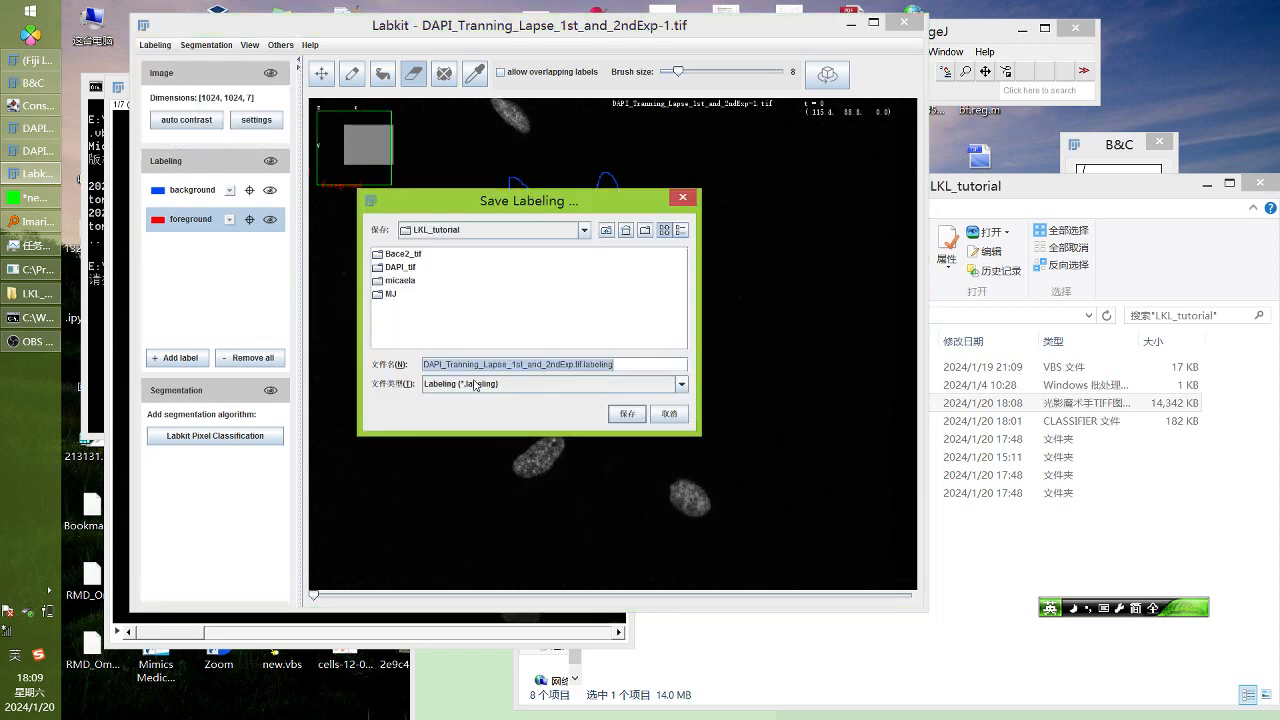
click(476, 365)
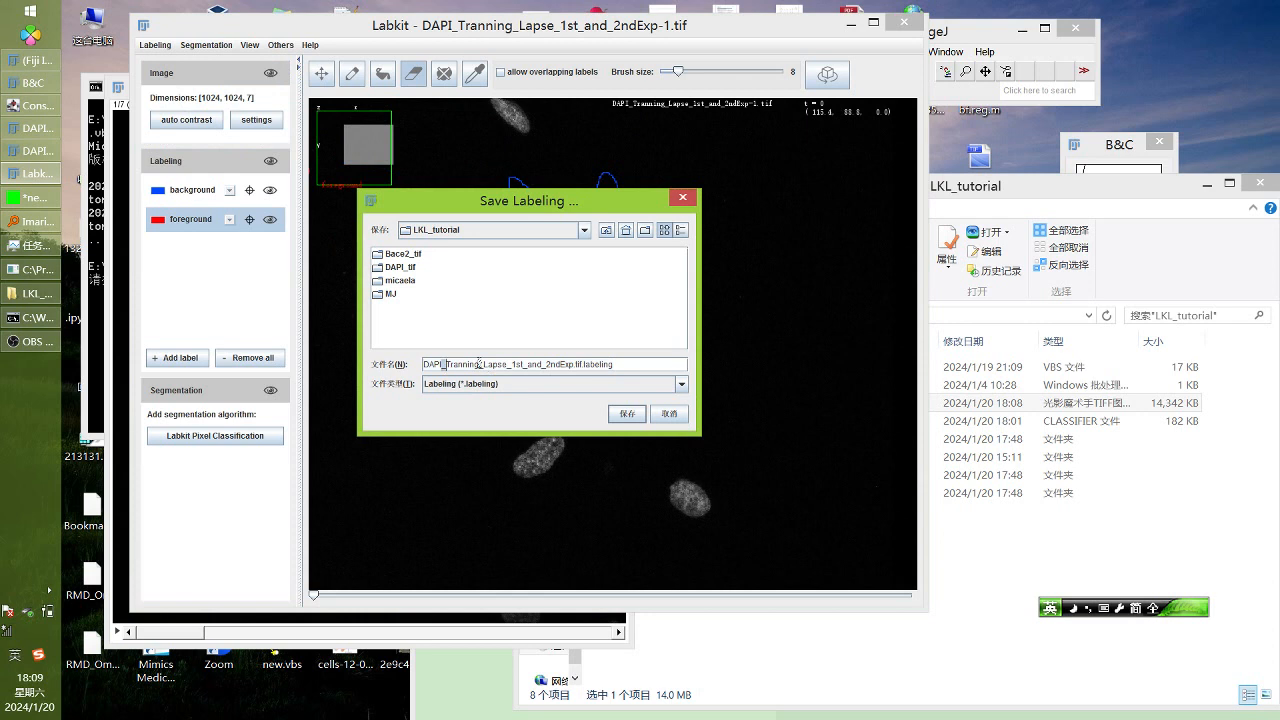
click(626, 413)
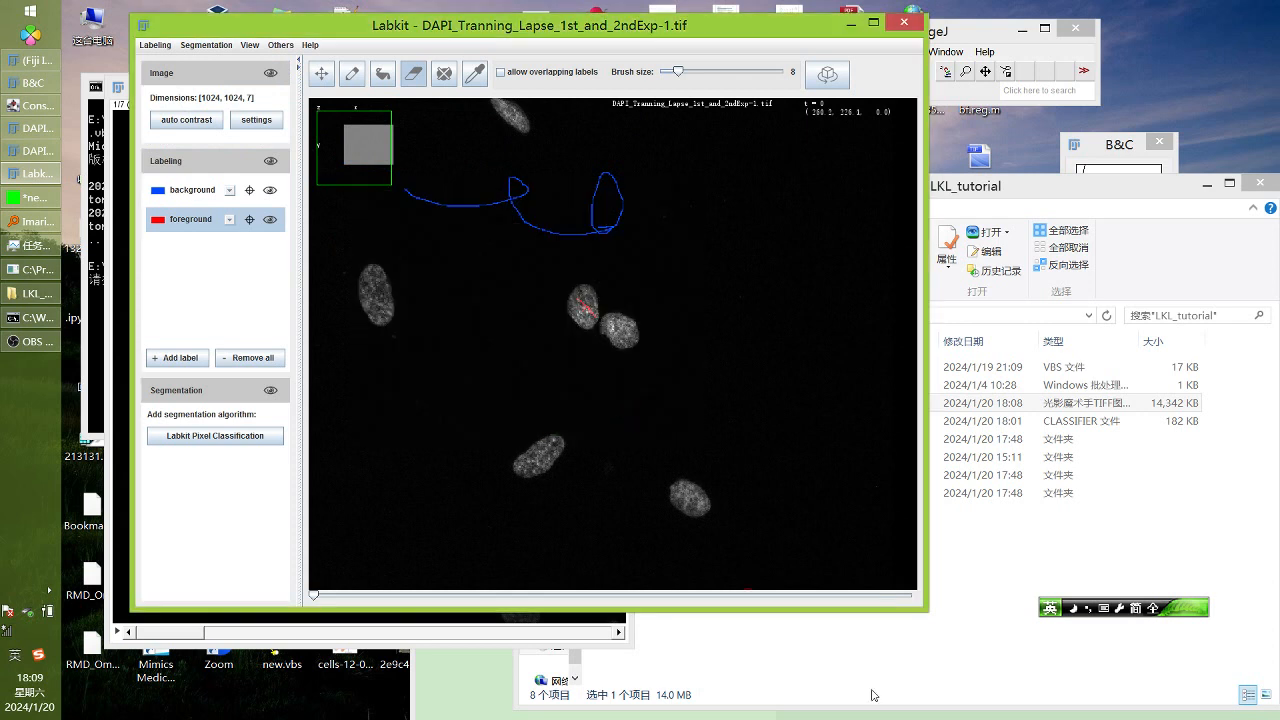
Open the saved labeling file from the LKL_tutorial folder in Notepad++ and examine the pixel coordinates listed for the background and foreground labels
right_click(690, 405)
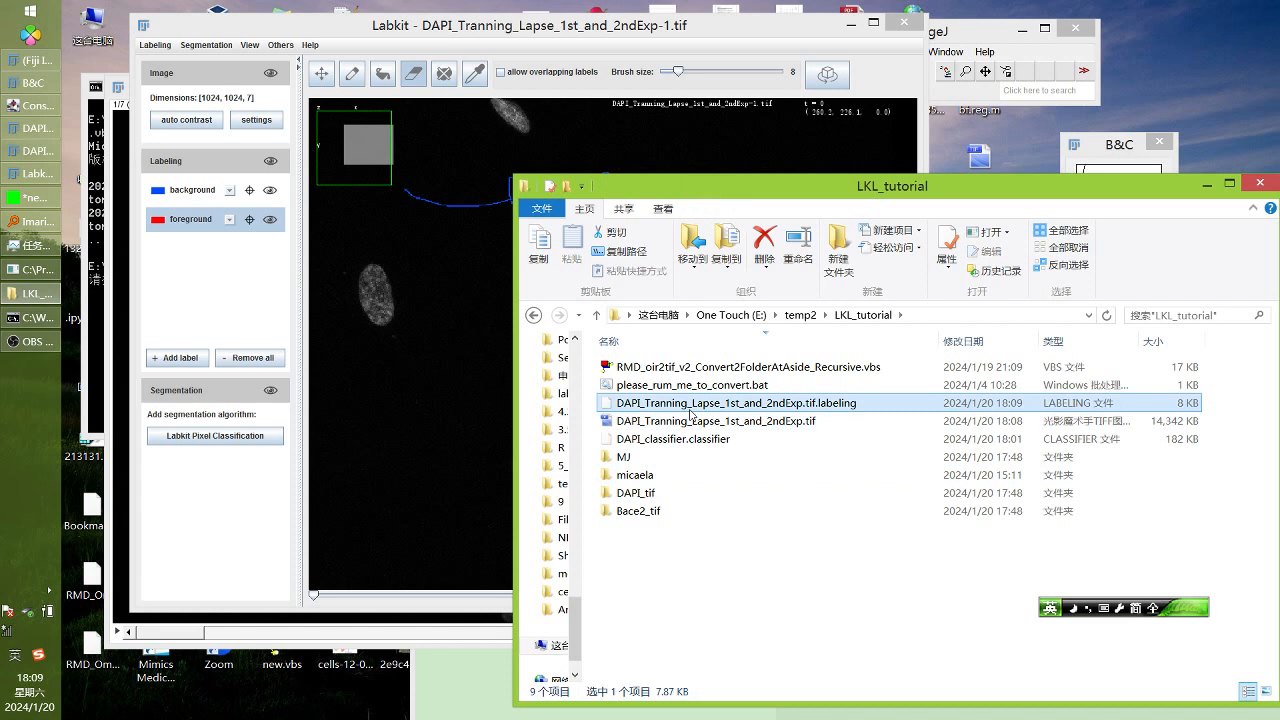
click(390, 110)
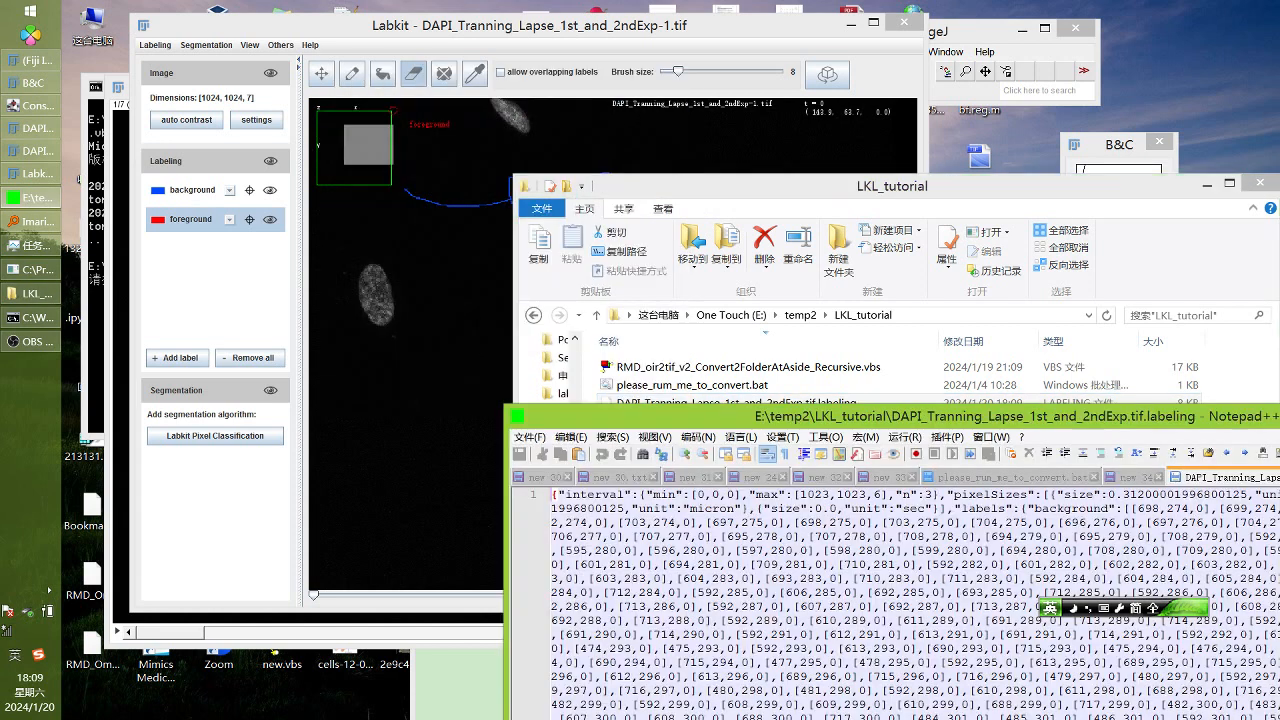
drag(589, 423, 313, 2)
scroll(555, 322, down, 3)
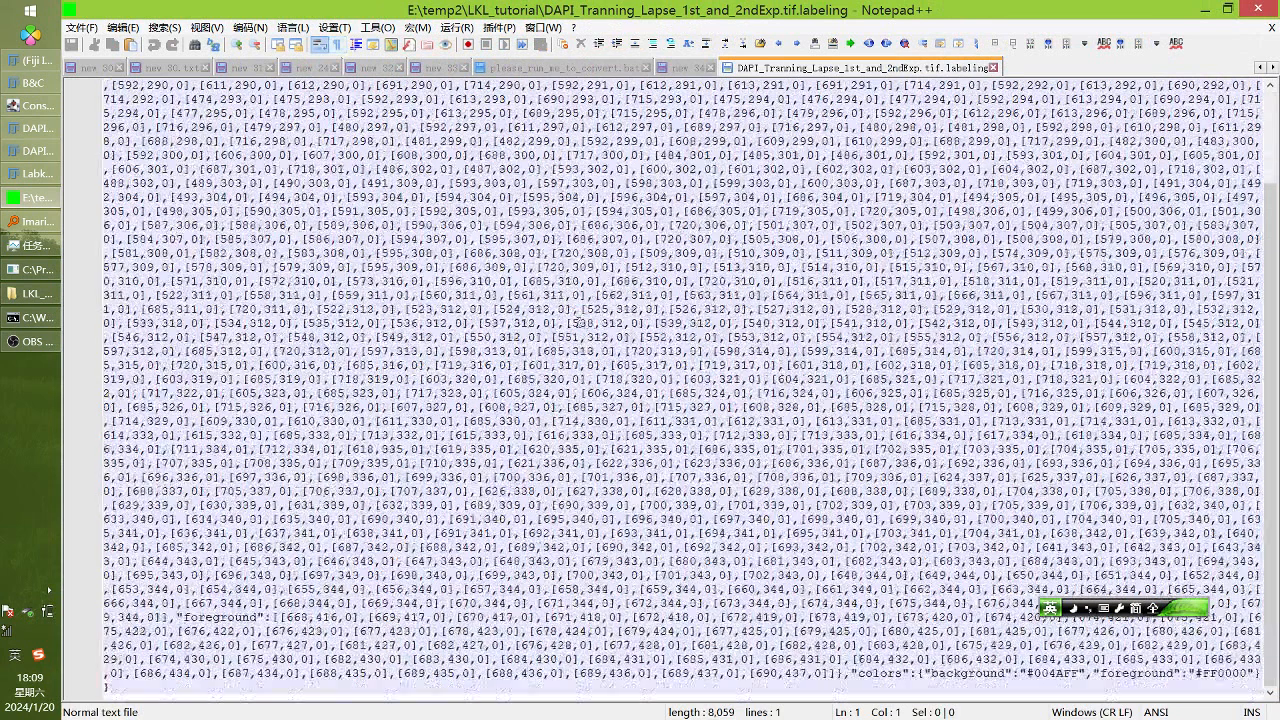
drag(565, 297, 659, 325)
click(645, 297)
drag(557, 8, 697, 148)
drag(704, 269, 781, 272)
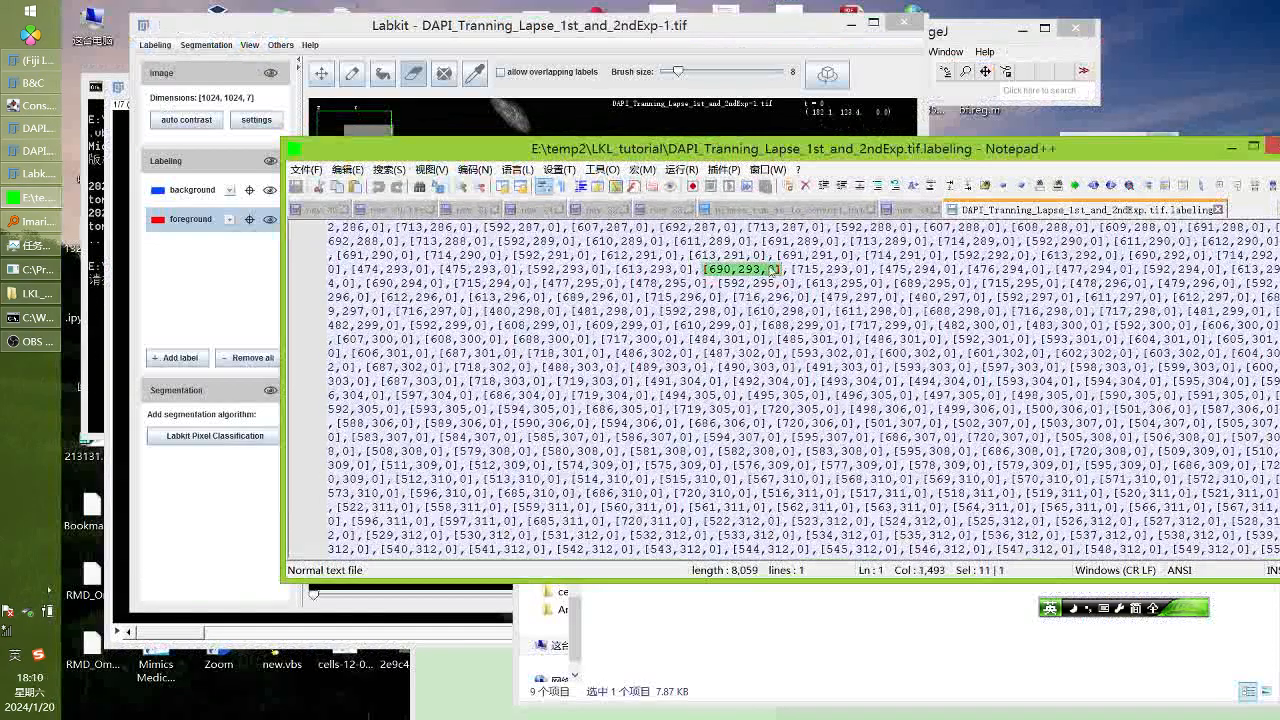
Switch back to Labkit and inspect the individual labelled pixels of the background scribble close up
click(628, 38)
scroll(586, 229, up, 10)
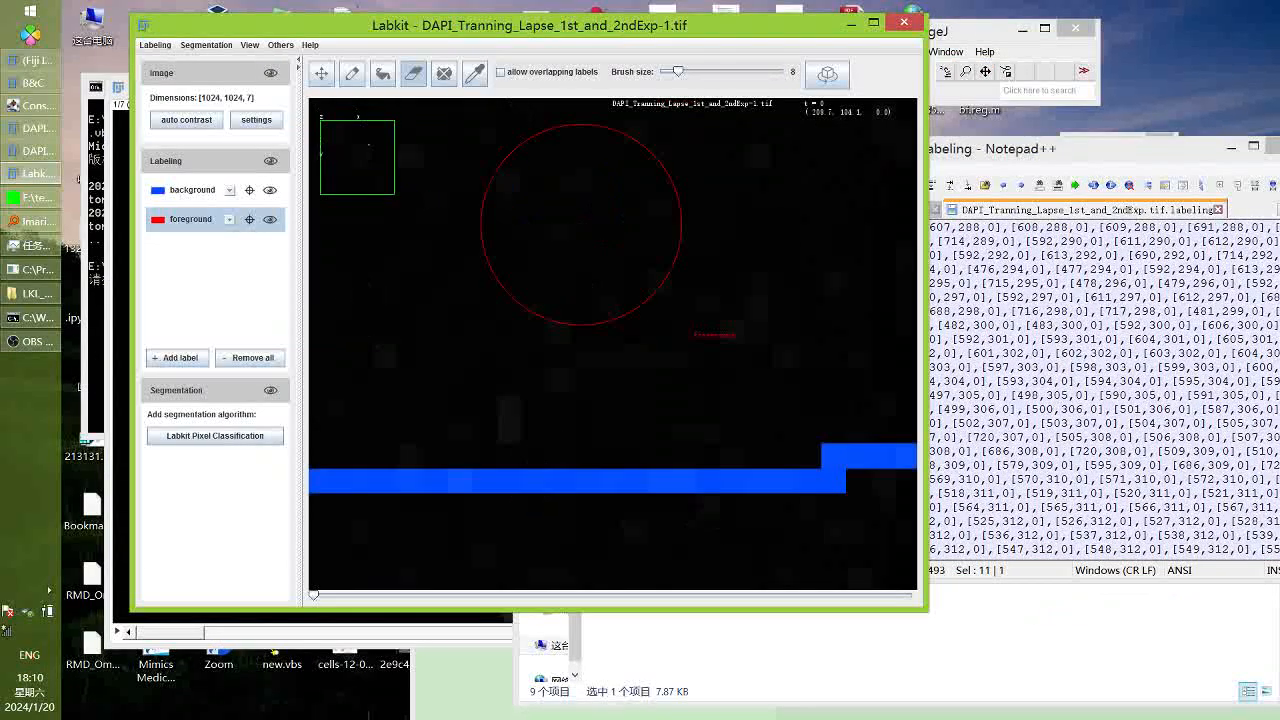
scroll(752, 400, up, 4)
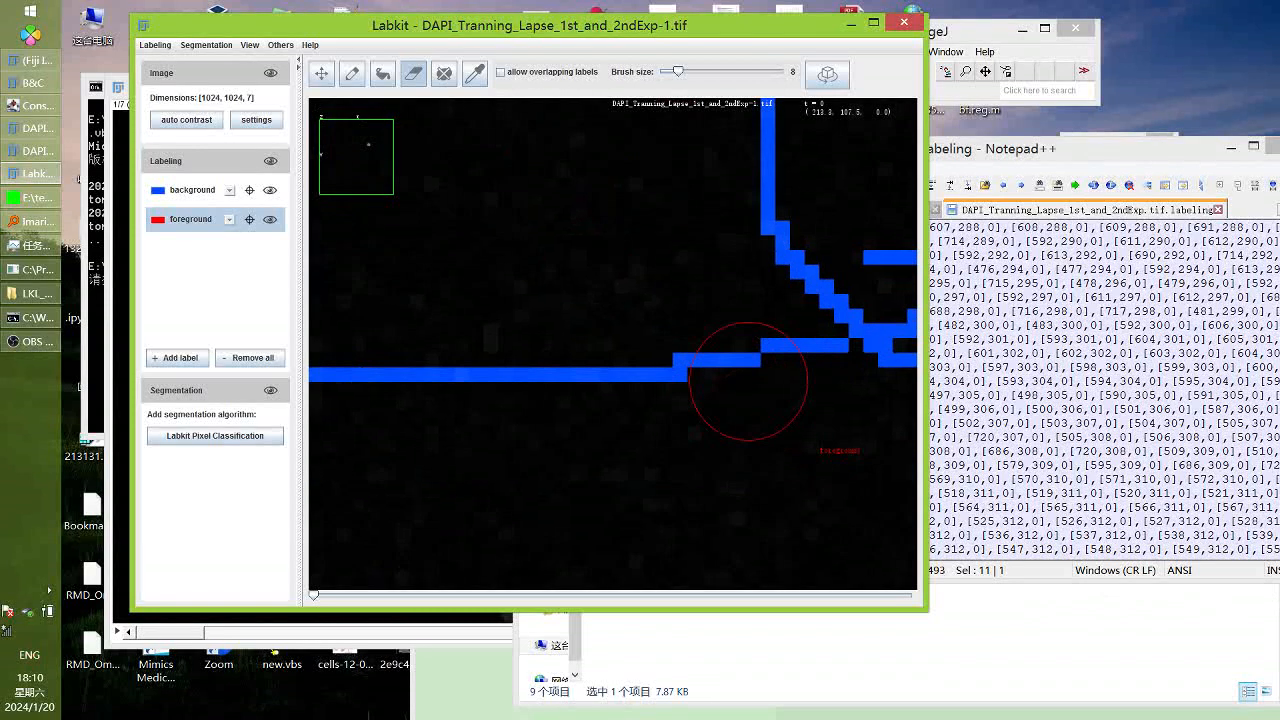
scroll(752, 358, down, 3)
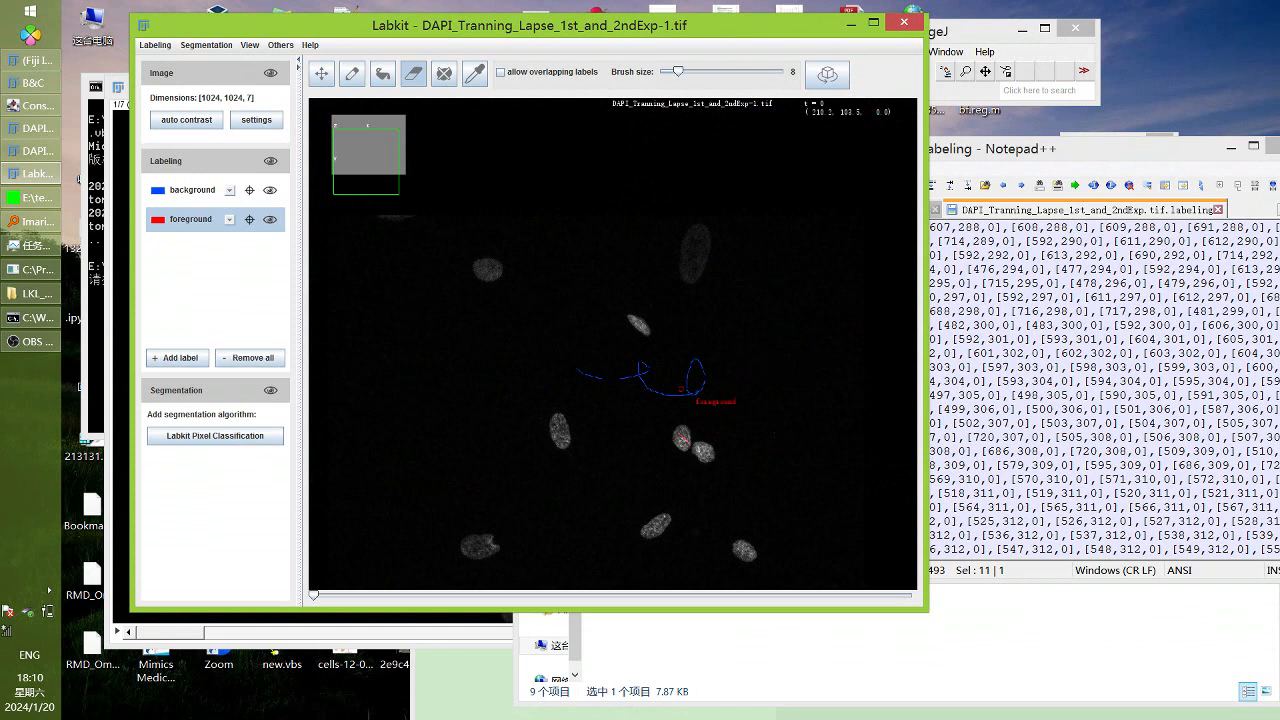
scroll(683, 396, up, 6)
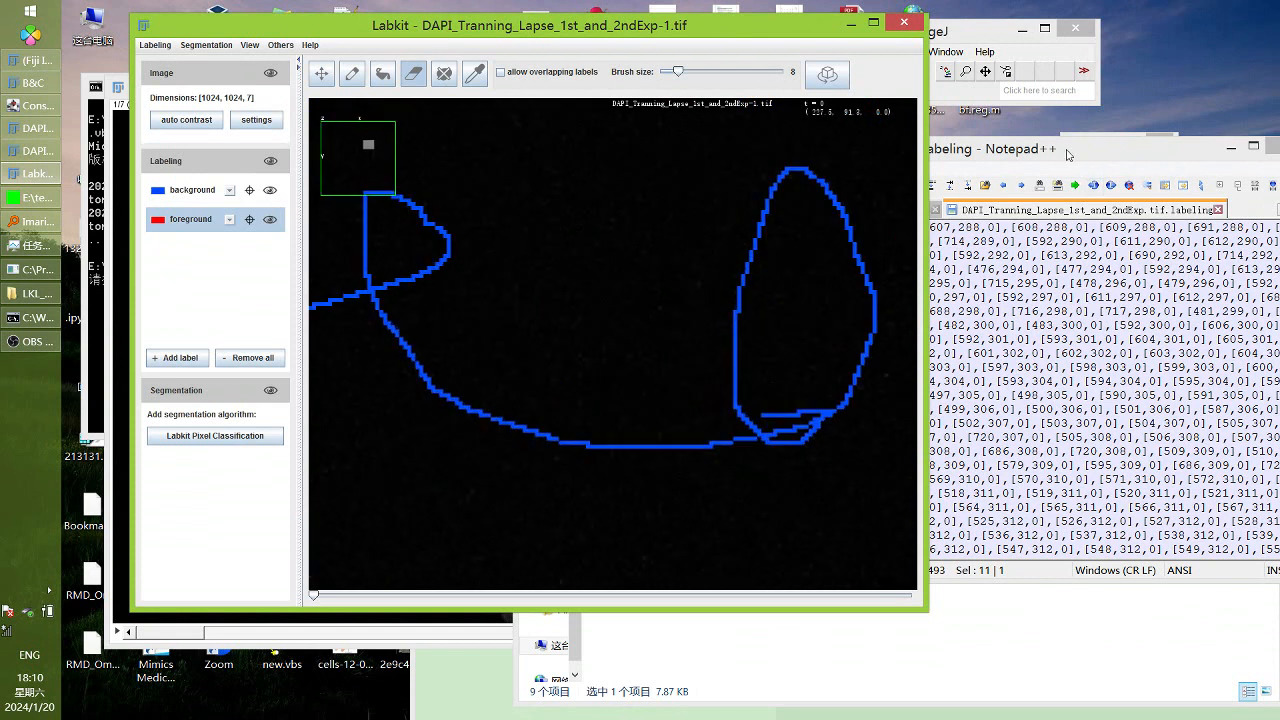
Return to Notepad++ and examine the interval and pixel-size entries at the start of the labeling file
drag(1073, 153, 1088, 203)
scroll(581, 345, up, 3)
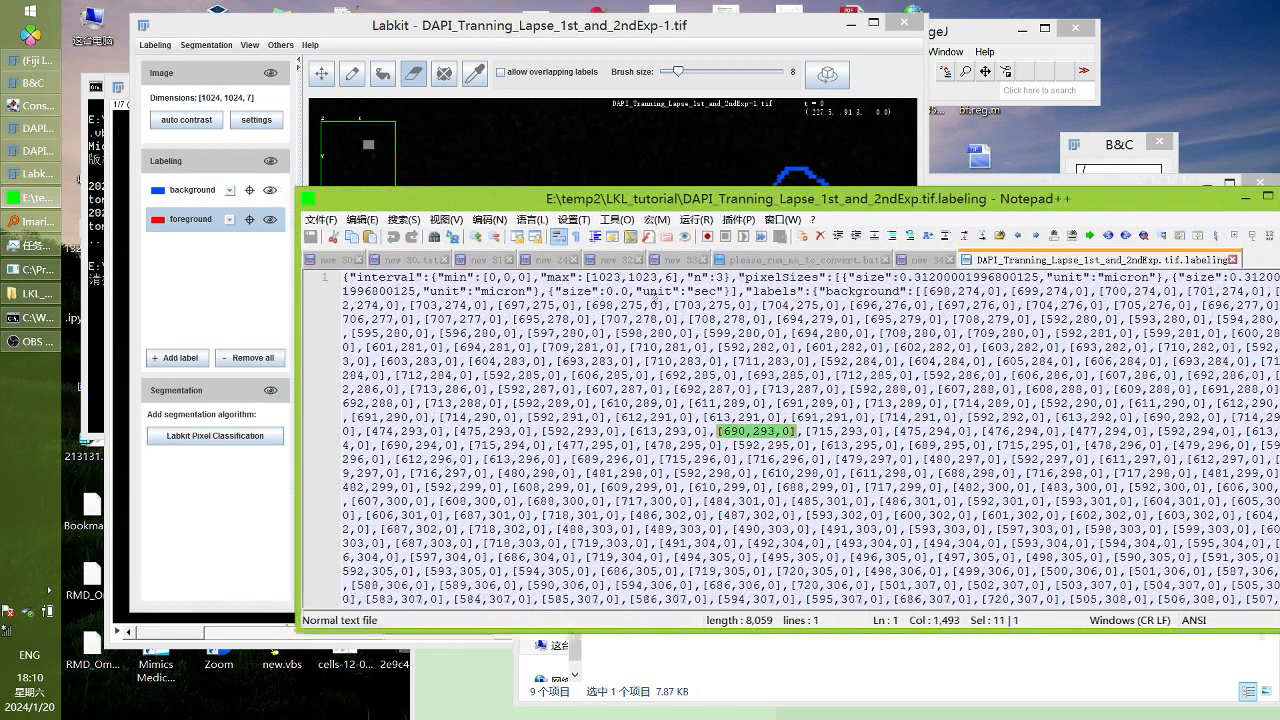
drag(788, 203, 793, 245)
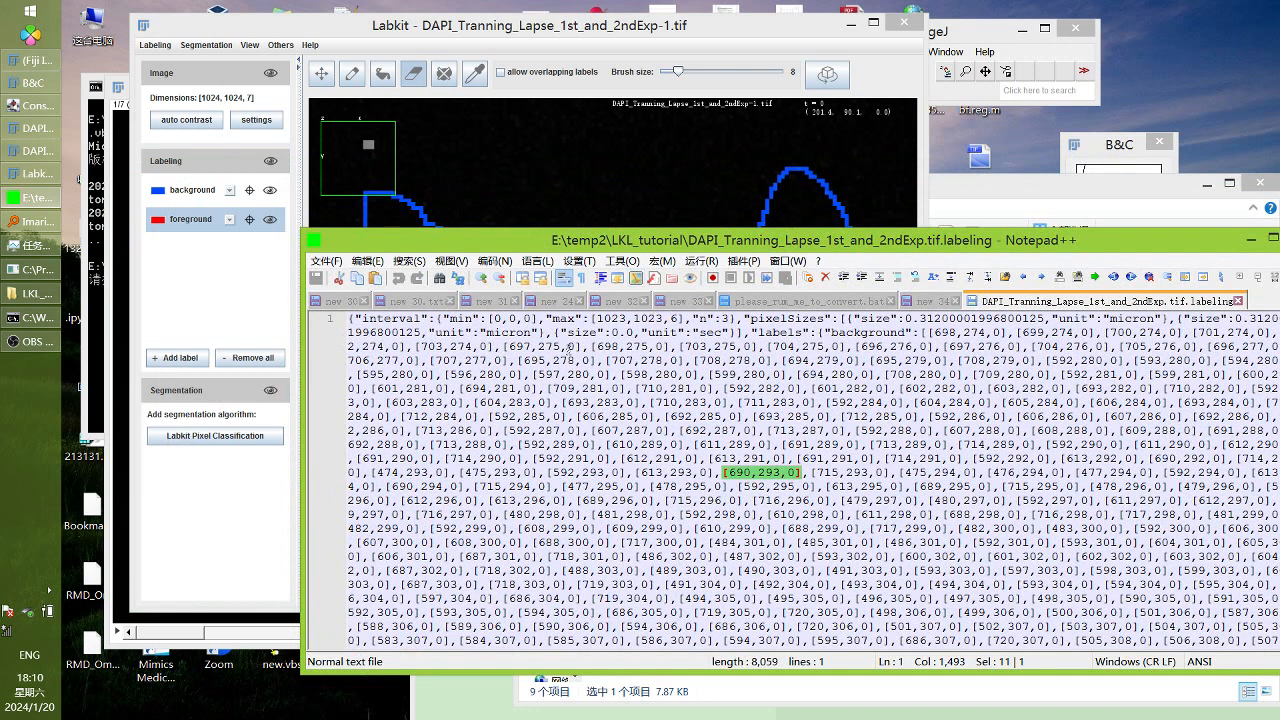
click(610, 345)
drag(658, 243, 598, 273)
click(1173, 515)
click(556, 360)
click(549, 346)
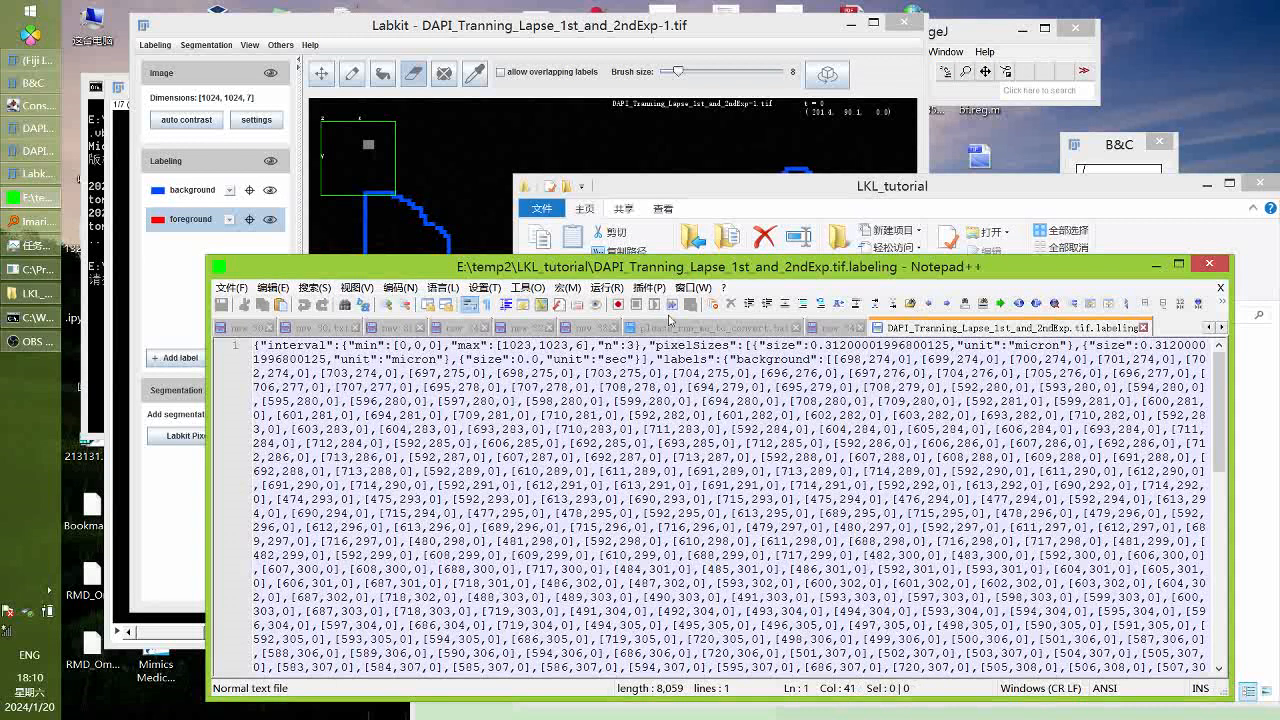
Examine the interval's max entry in the labeling file, highlighting its image-size and last-frame values
drag(672, 268, 654, 272)
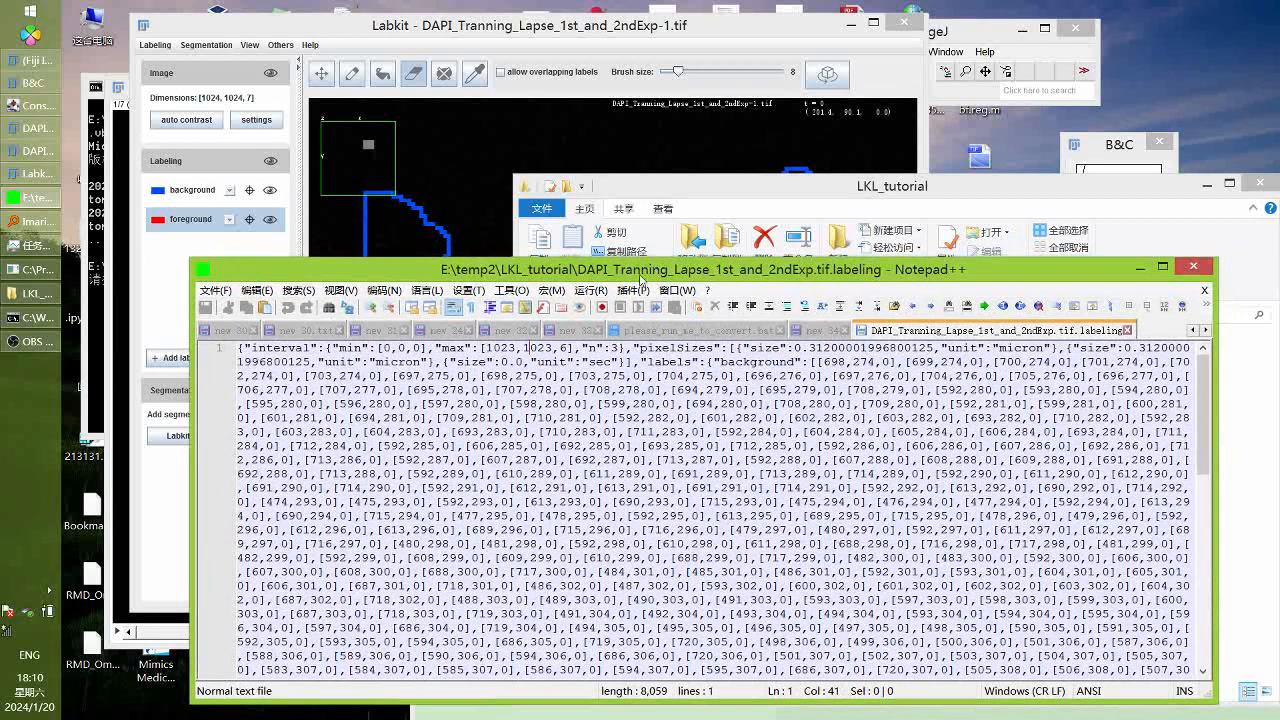
click(415, 359)
click(543, 349)
double_click(565, 348)
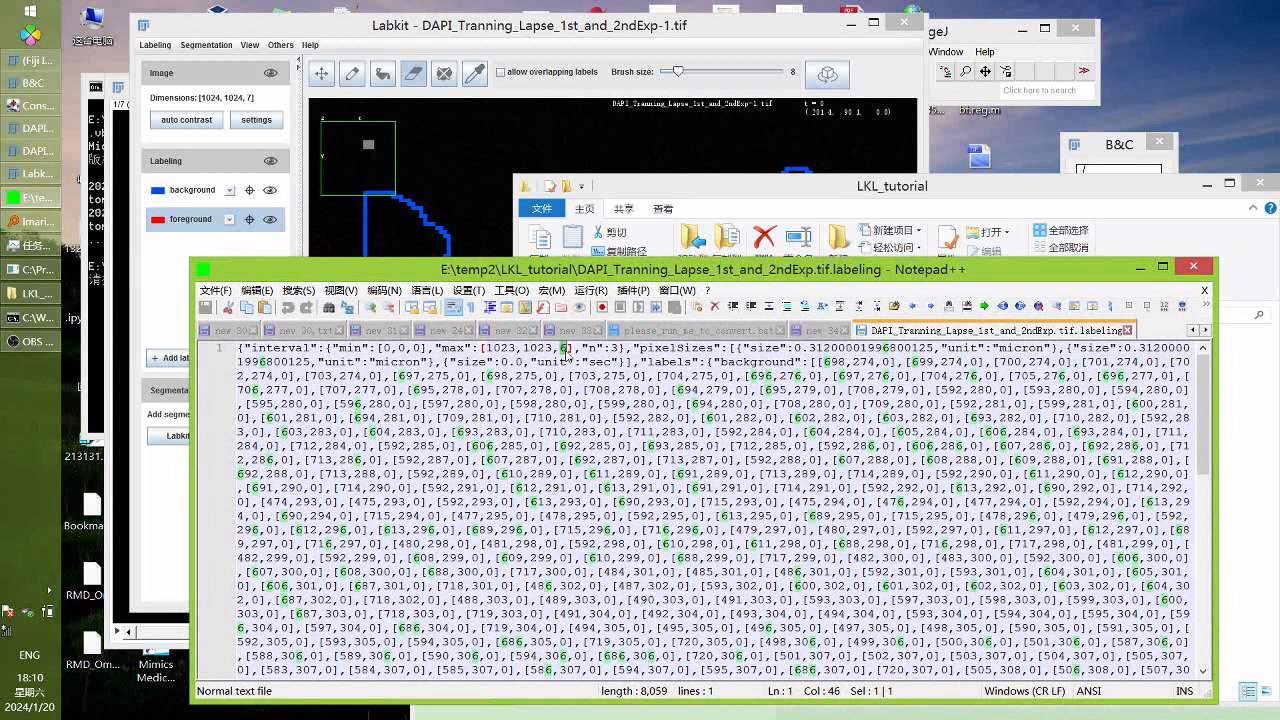
click(549, 359)
drag(558, 350, 568, 350)
drag(451, 346, 466, 347)
click(443, 350)
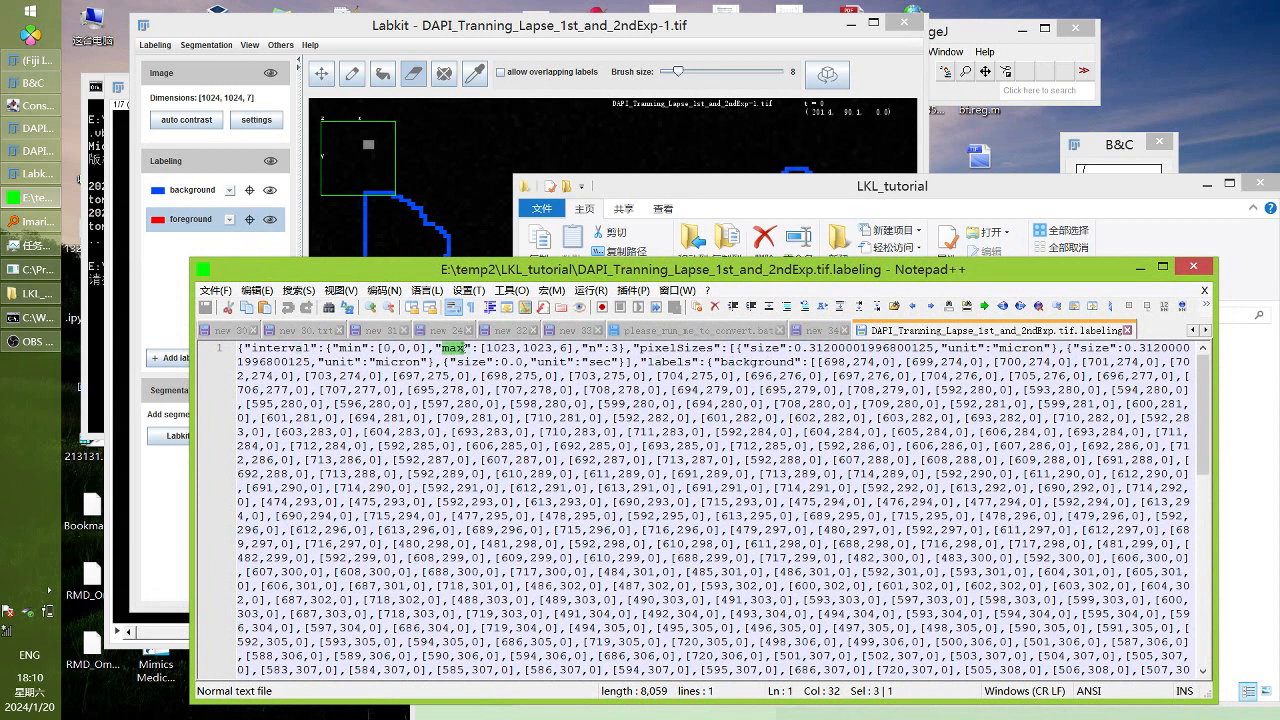
double_click(565, 349)
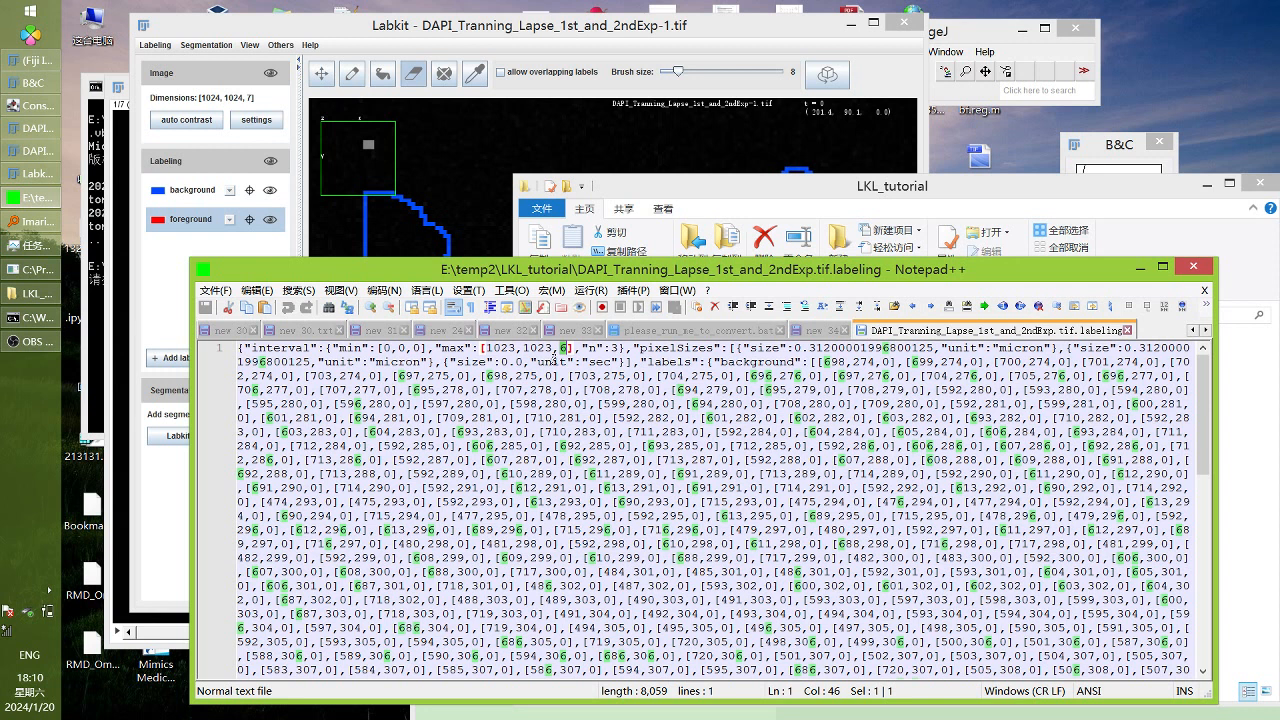
double_click(503, 347)
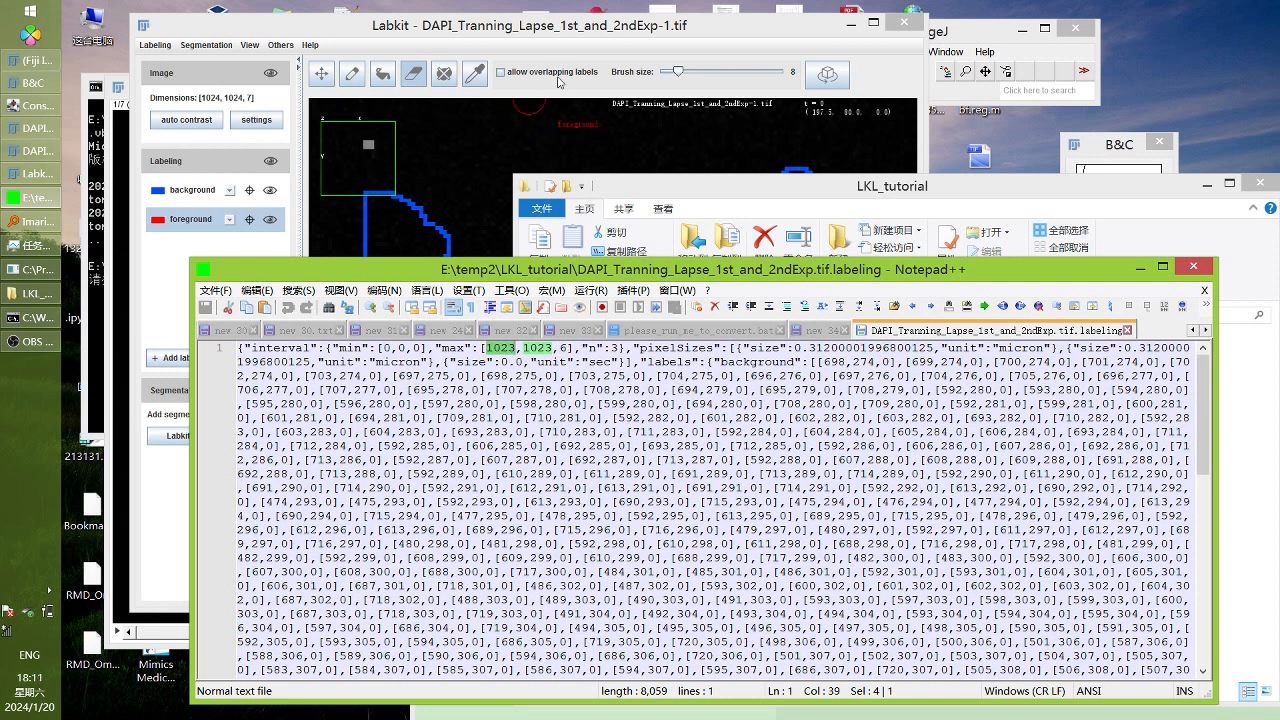
double_click(566, 347)
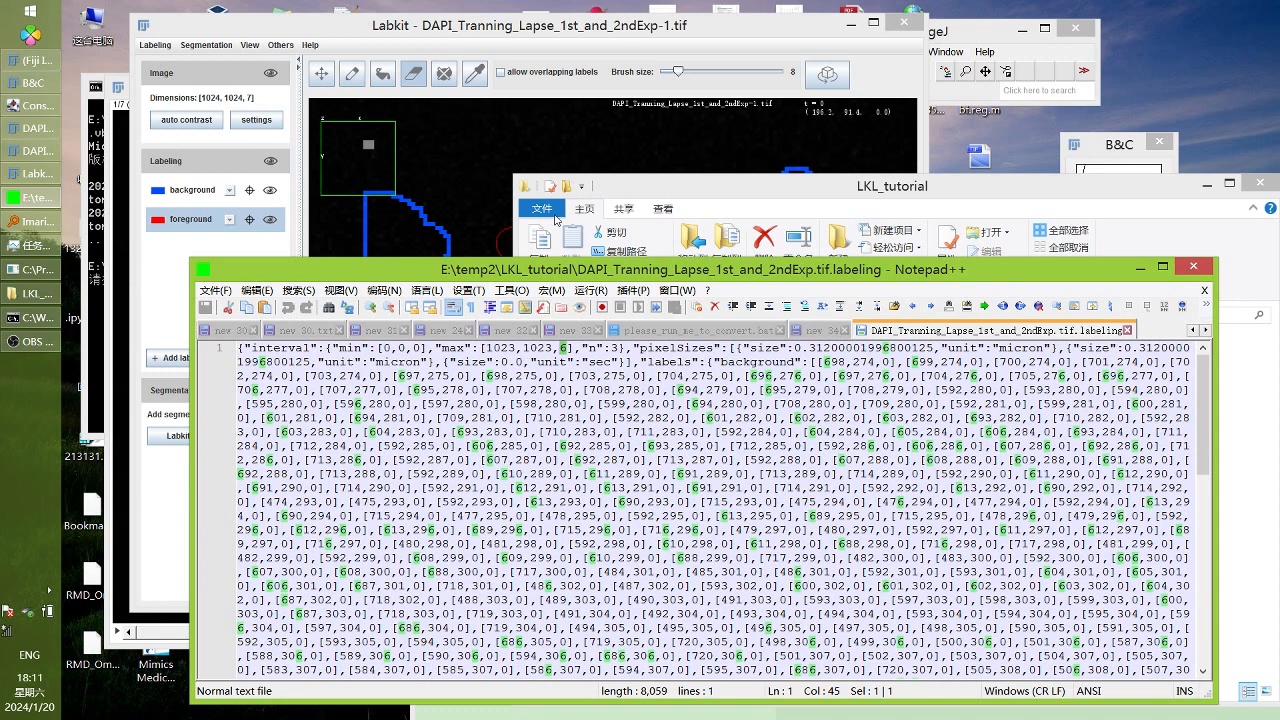
Compare the merged TIFF with its labeling file in the LKL_tutorial folder, checking back with the labeling text in Notepad++
click(645, 188)
click(689, 424)
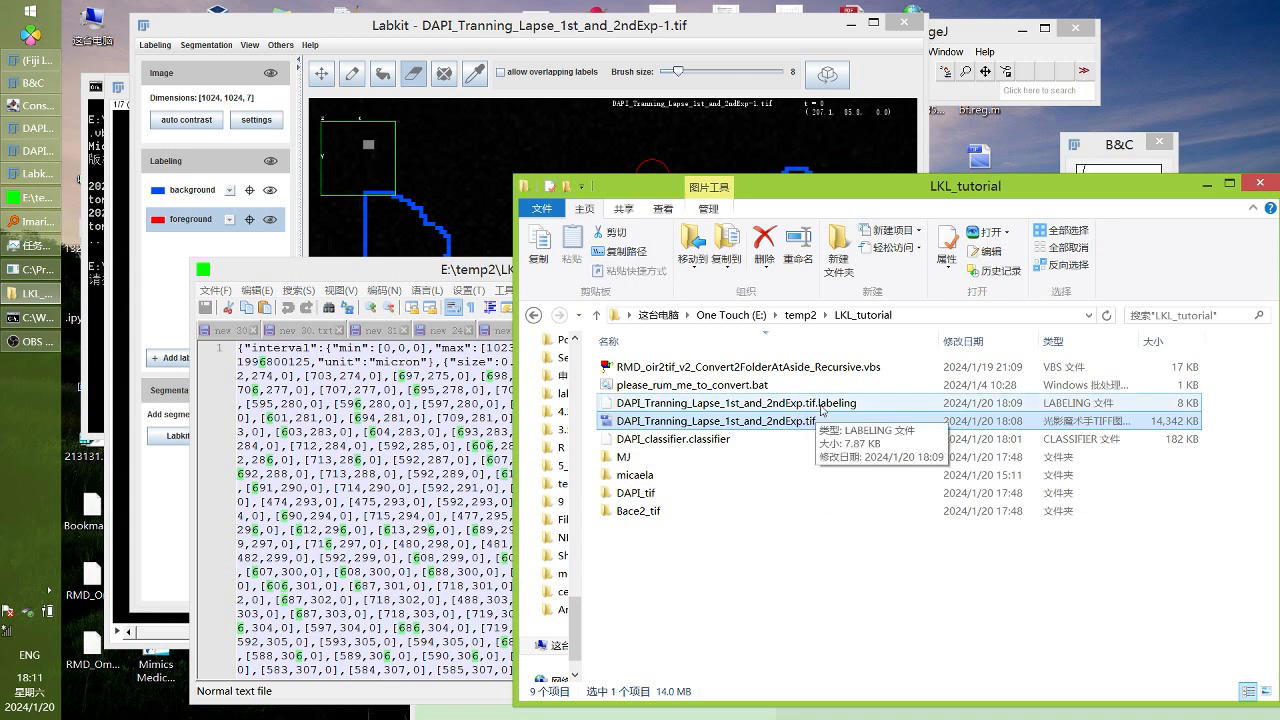
click(822, 409)
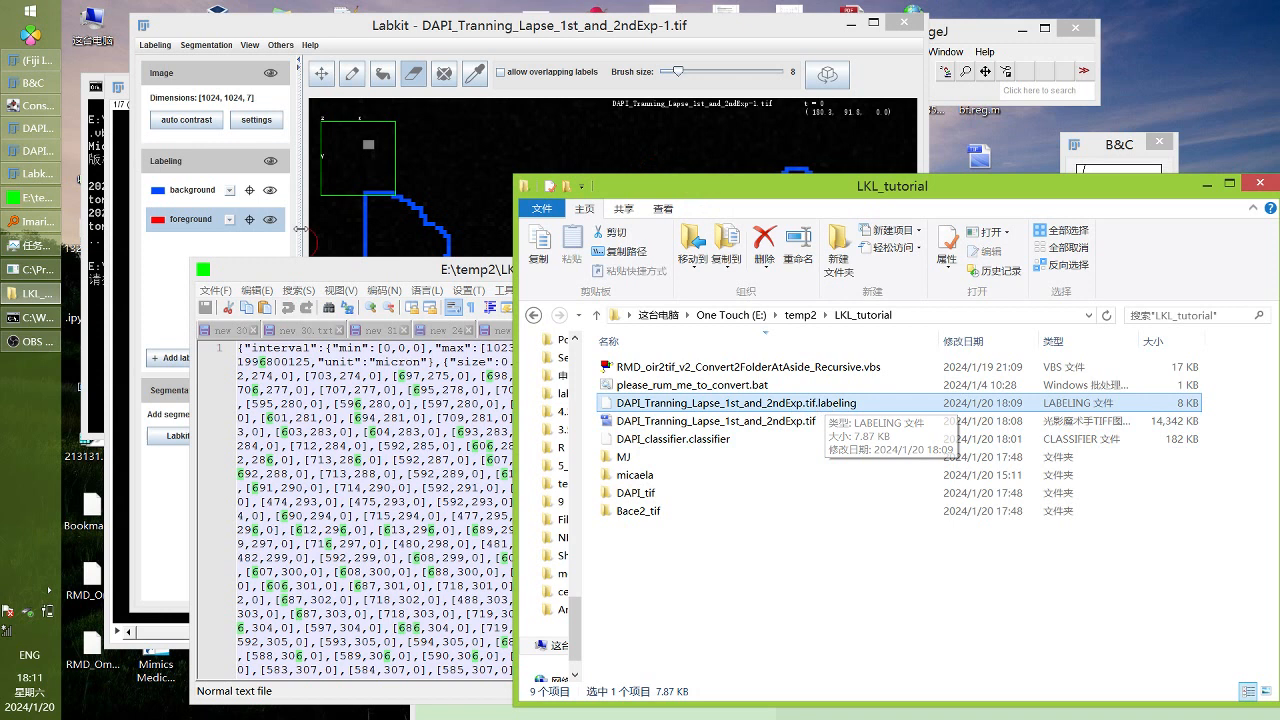
click(375, 271)
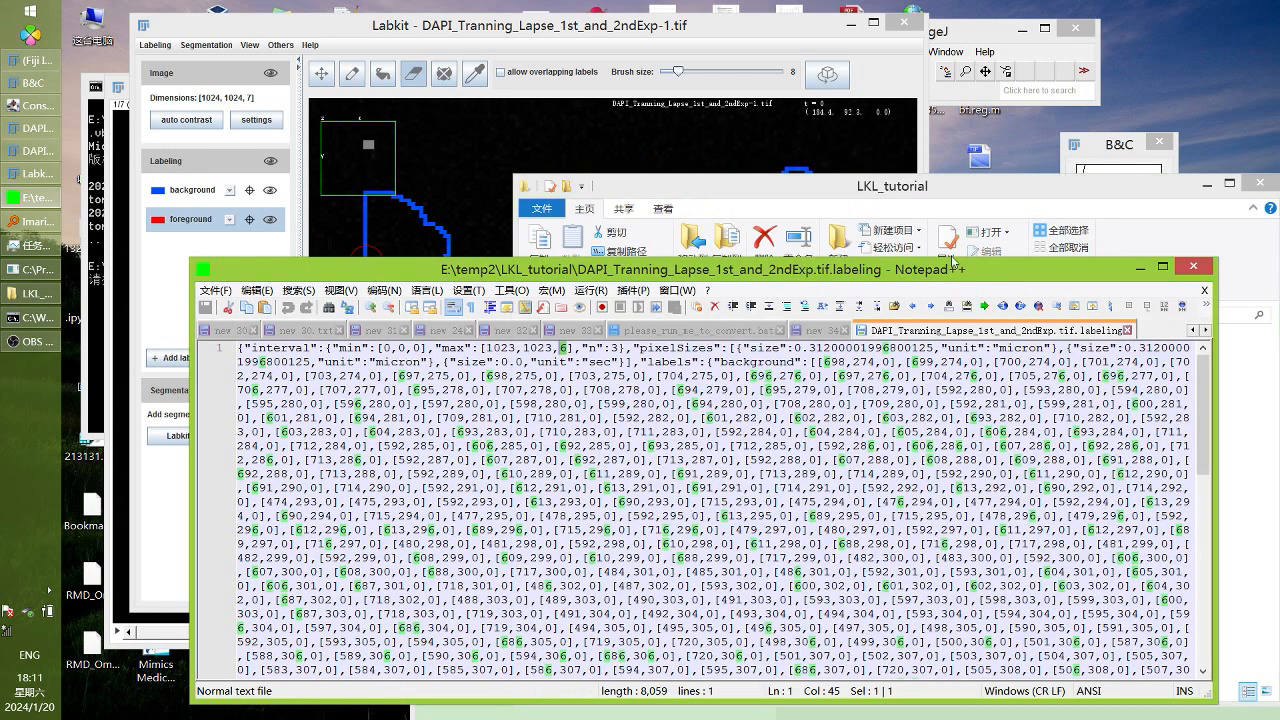
click(963, 196)
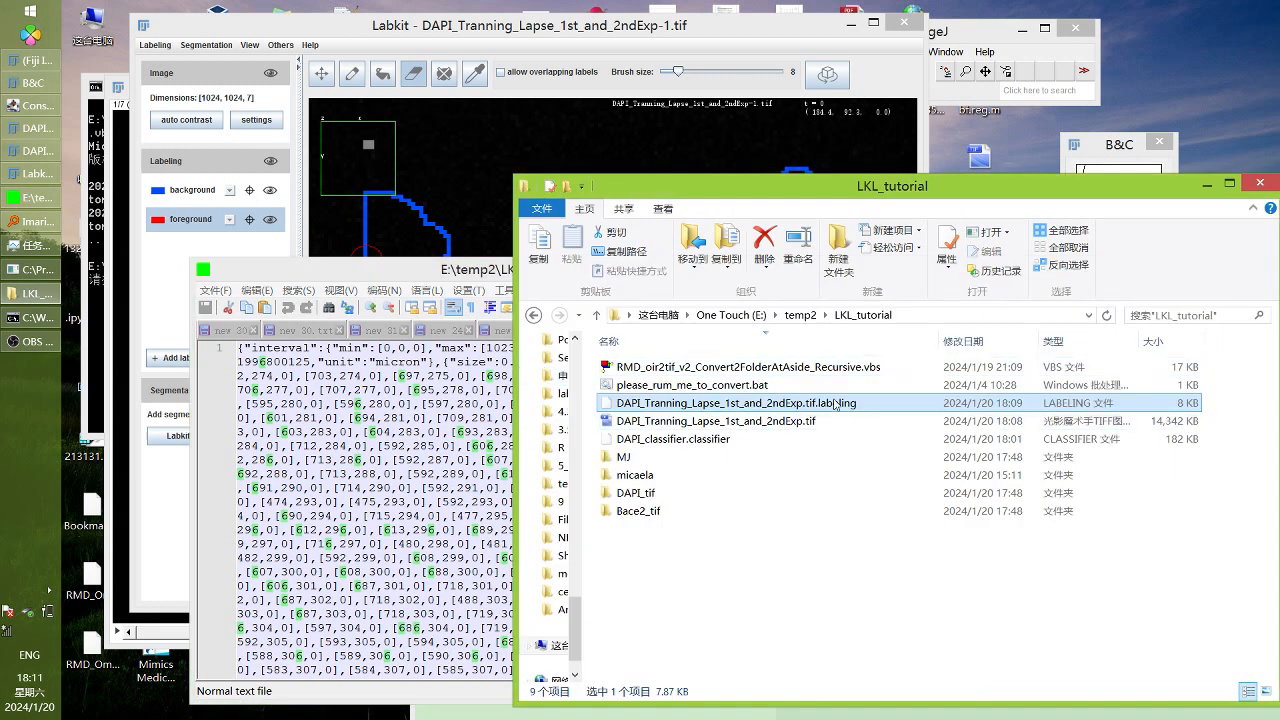
Return to the labeling file in Notepad++ and set the last-frame value in the interval's max entry to 11
drag(837, 403, 453, 400)
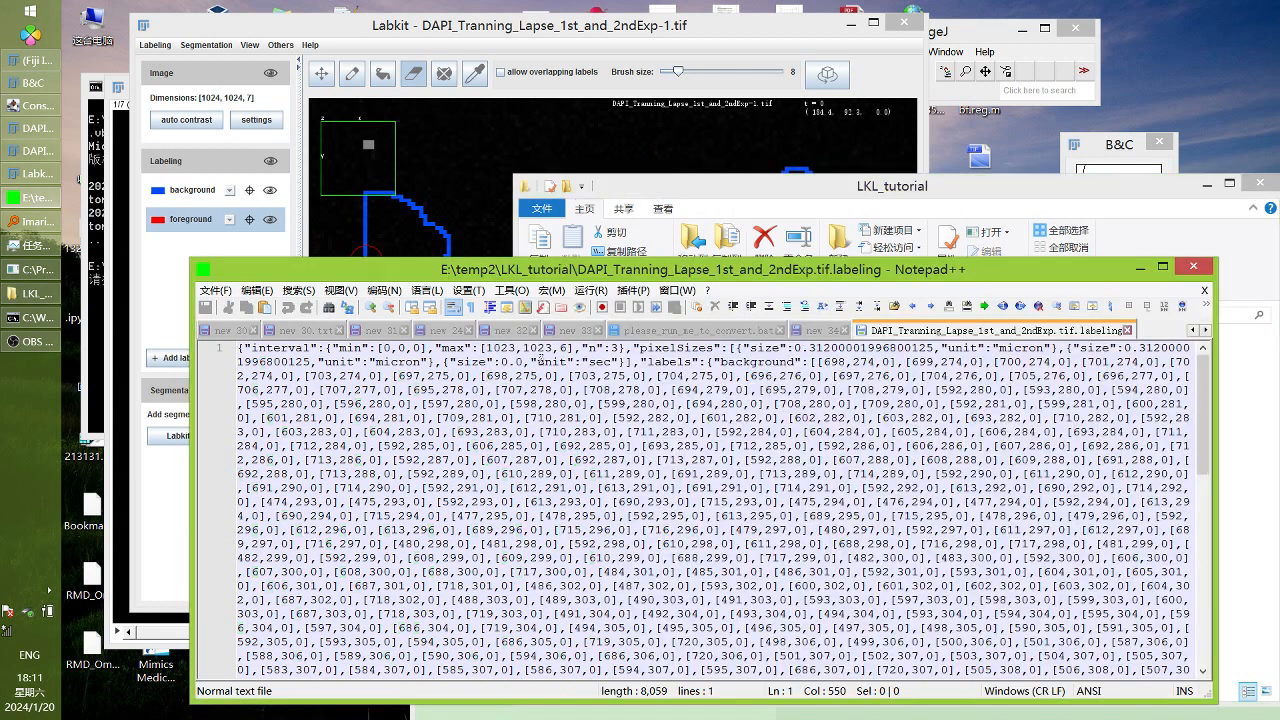
double_click(566, 348)
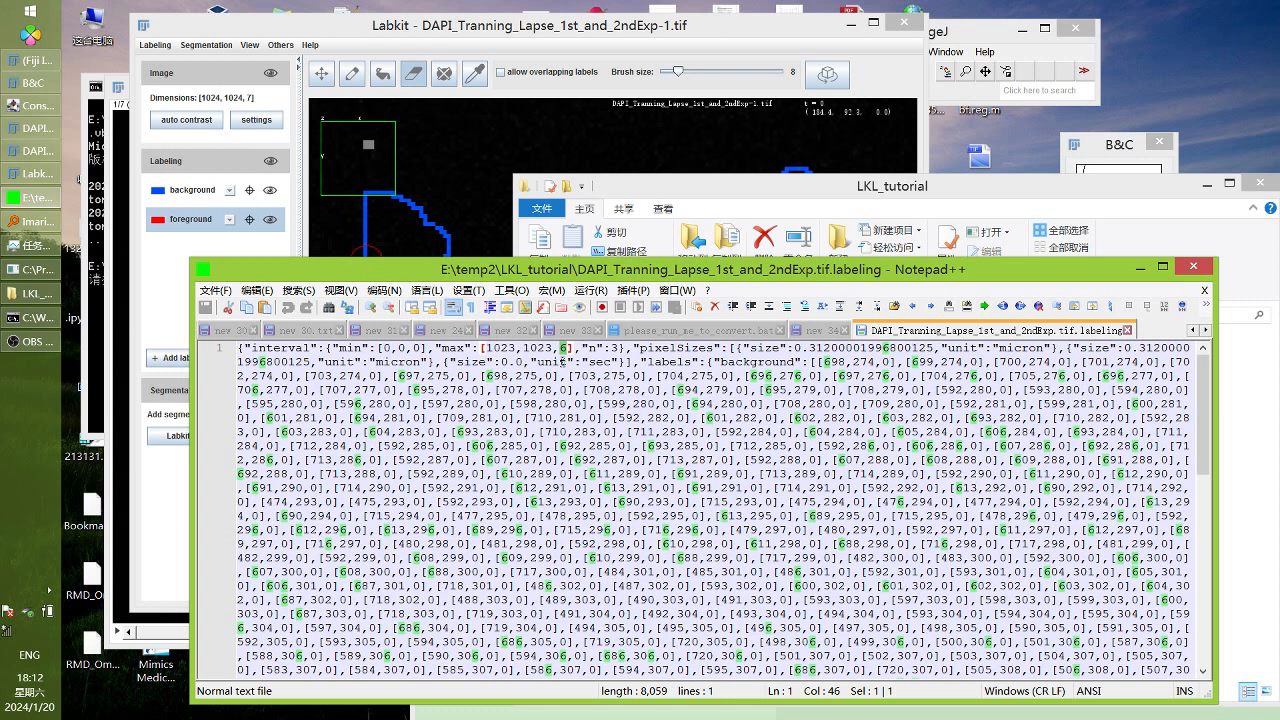
click(577, 401)
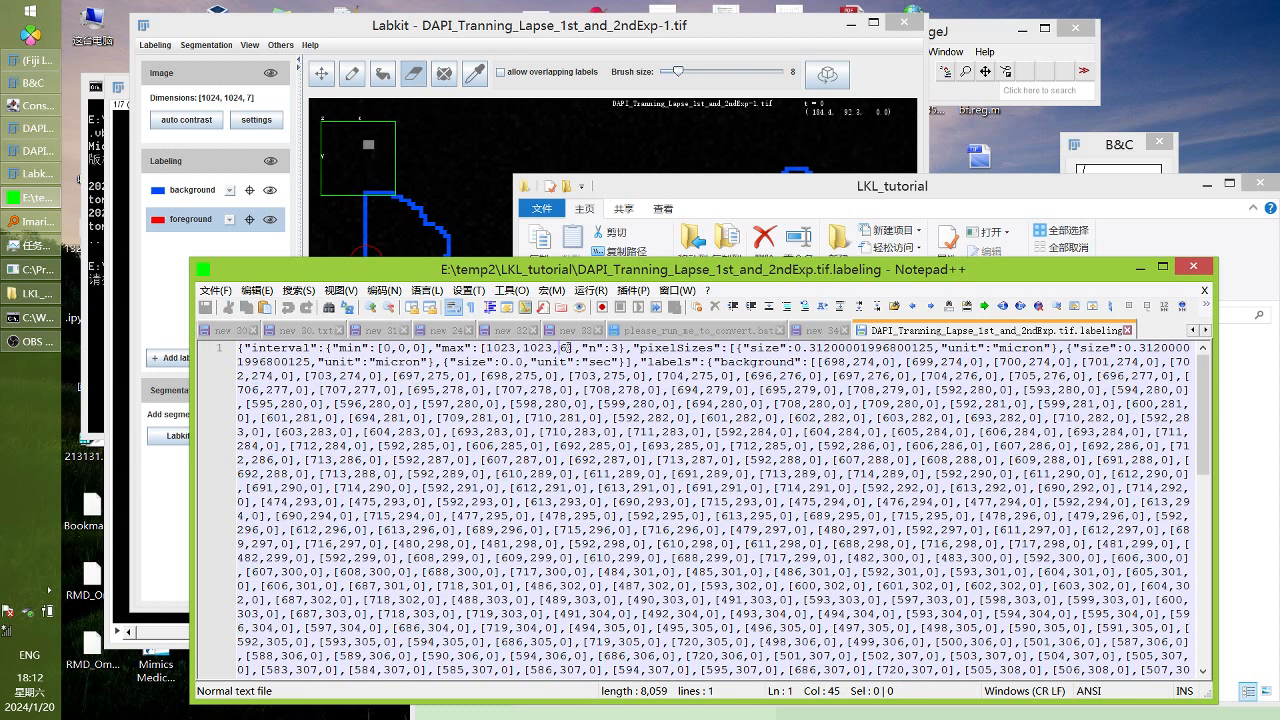
double_click(562, 349)
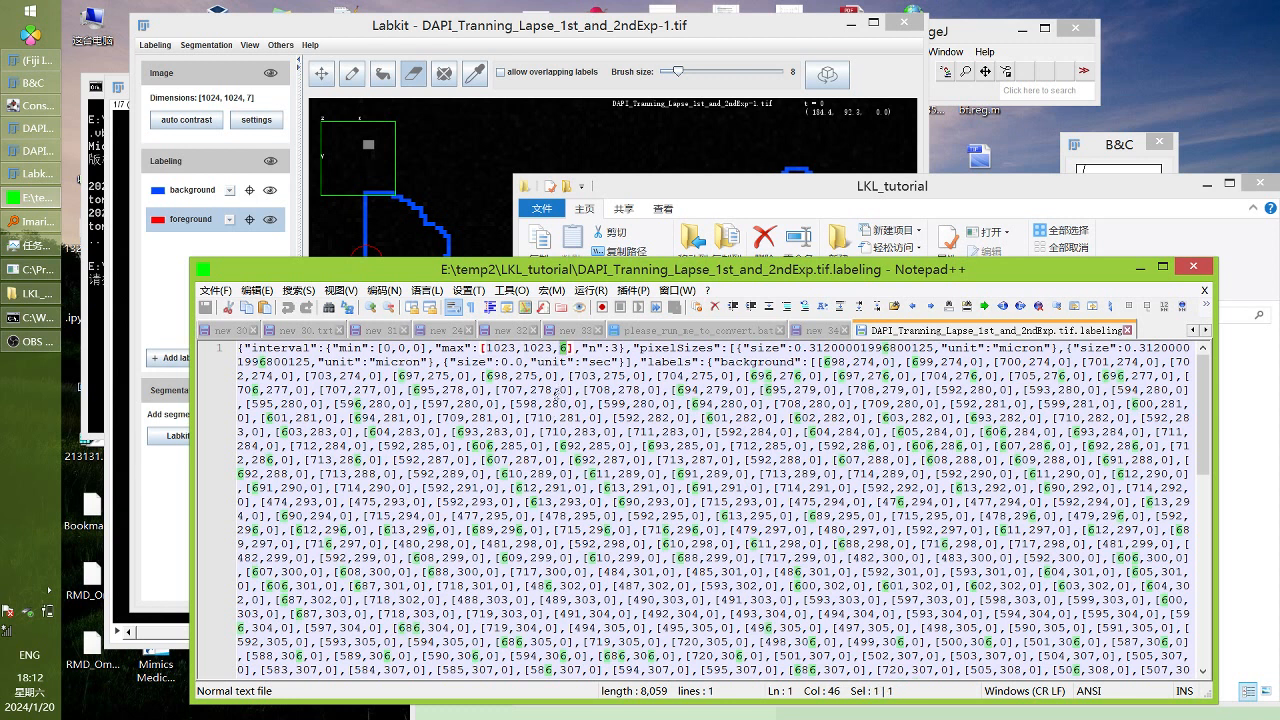
text(11)
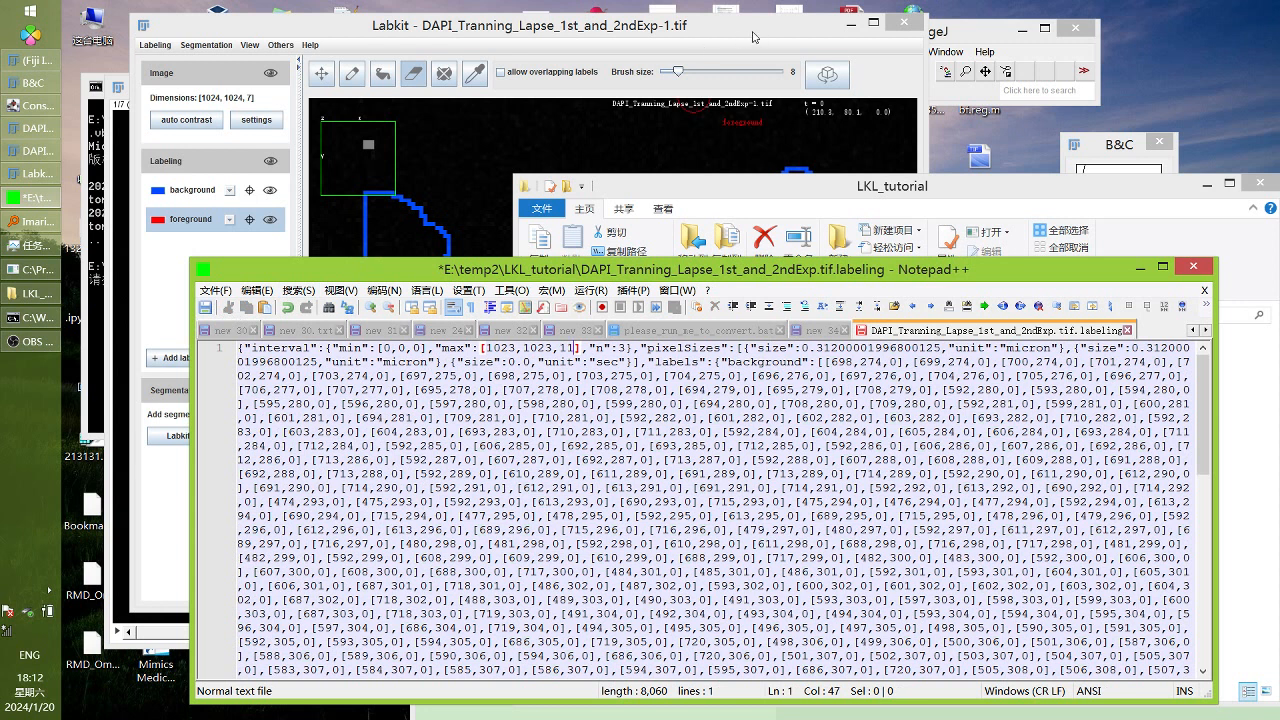
Set the last-frame value in the max entry back to 6, save the labeling file and close it
double_click(565, 348)
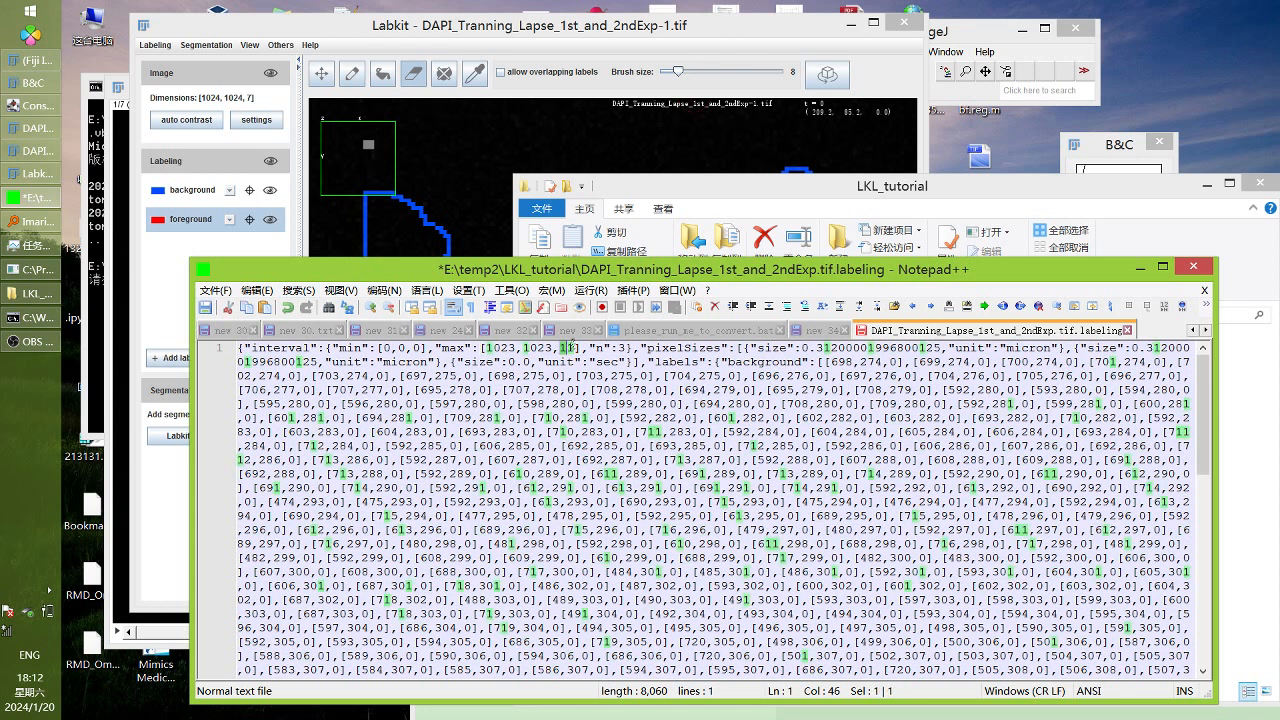
text(6)
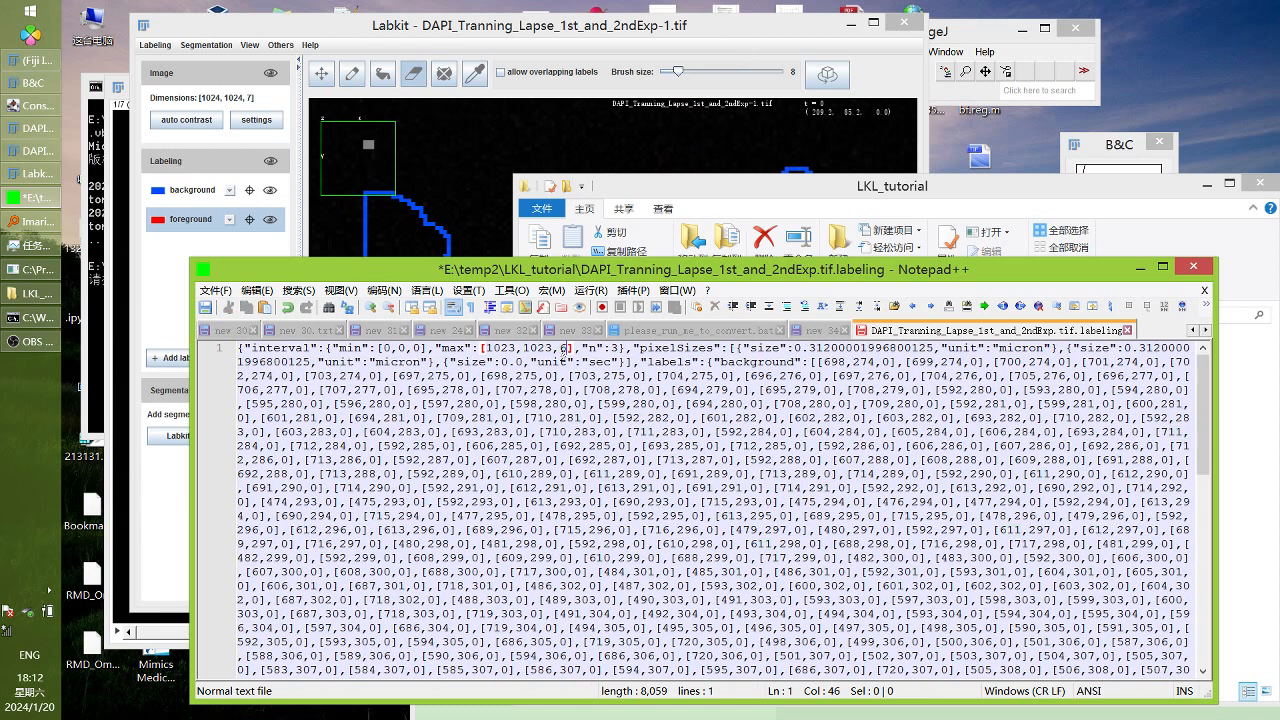
key(ctrl+s)
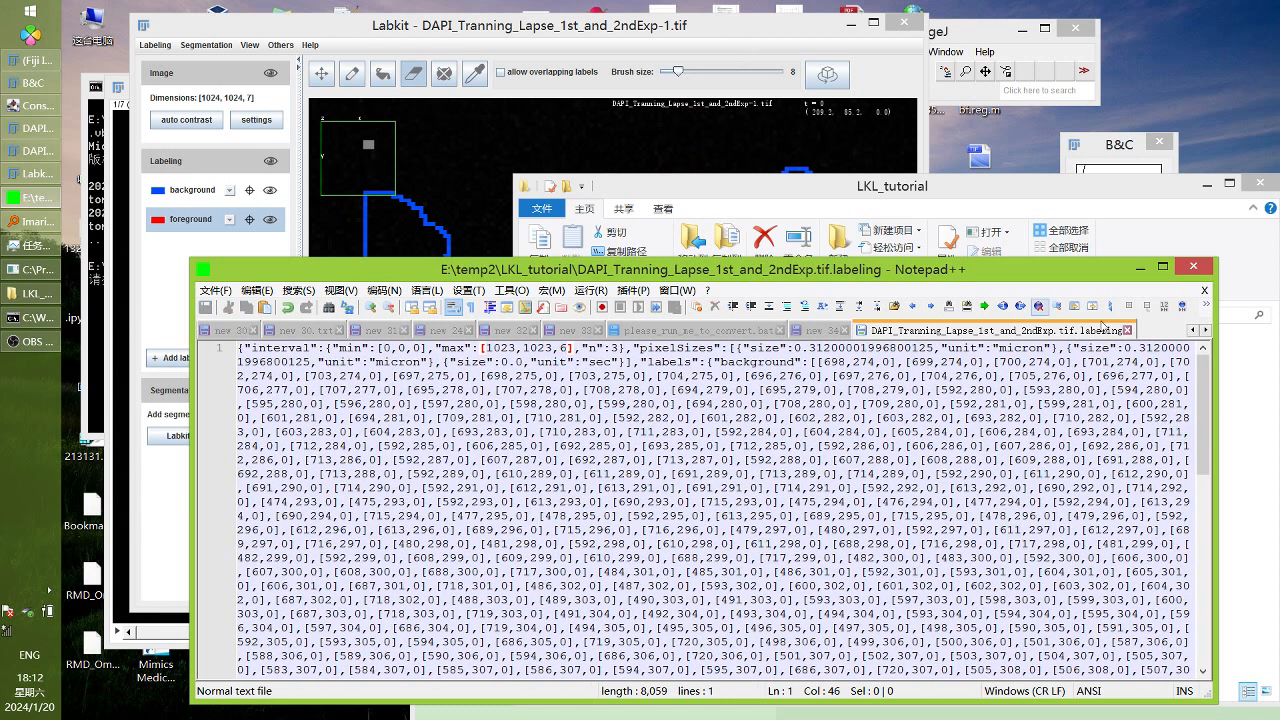
click(1128, 330)
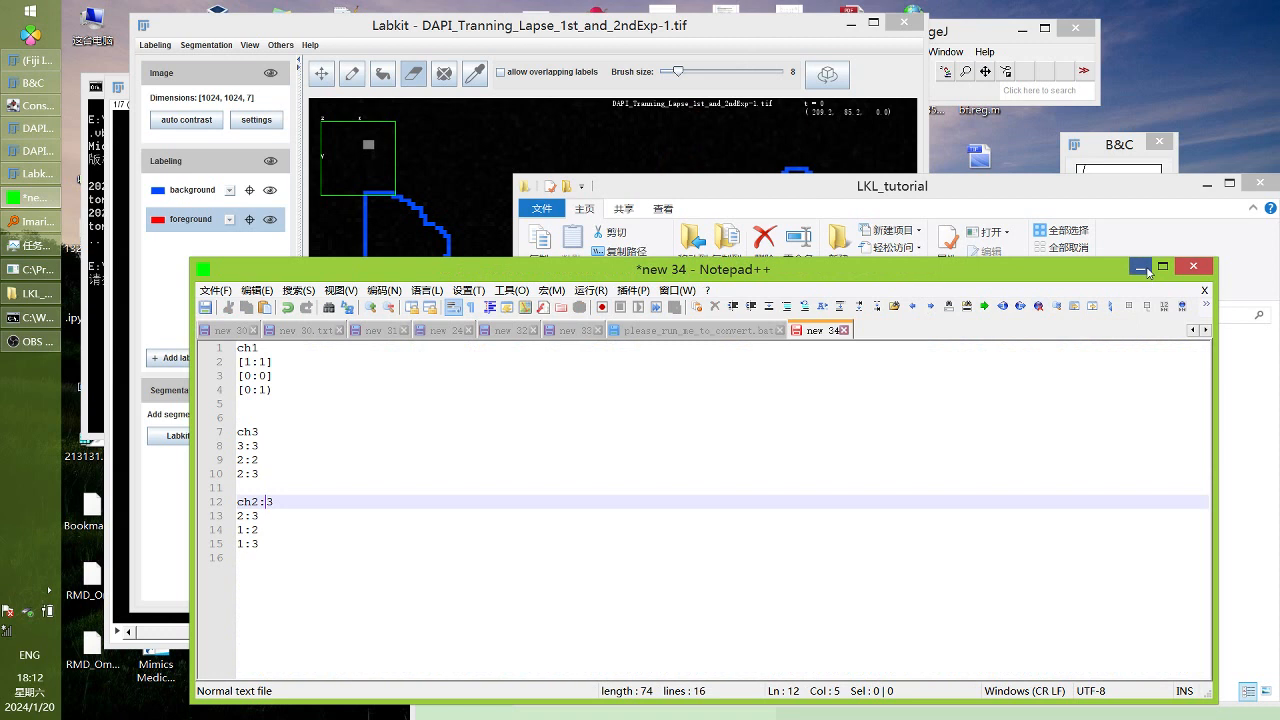
click(1133, 267)
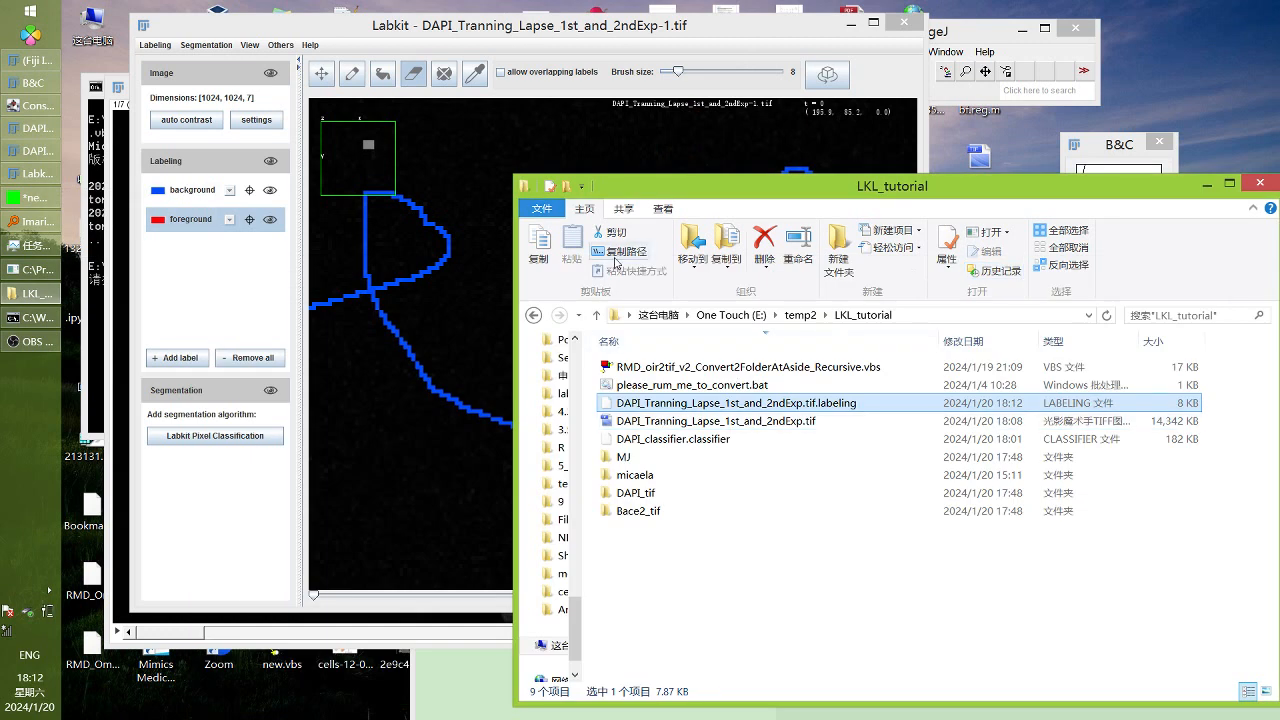
Close the Labkit window of DAPI_Tranning_Lapse_1st_and_2ndExp-1.tif
drag(643, 196, 615, 178)
click(655, 113)
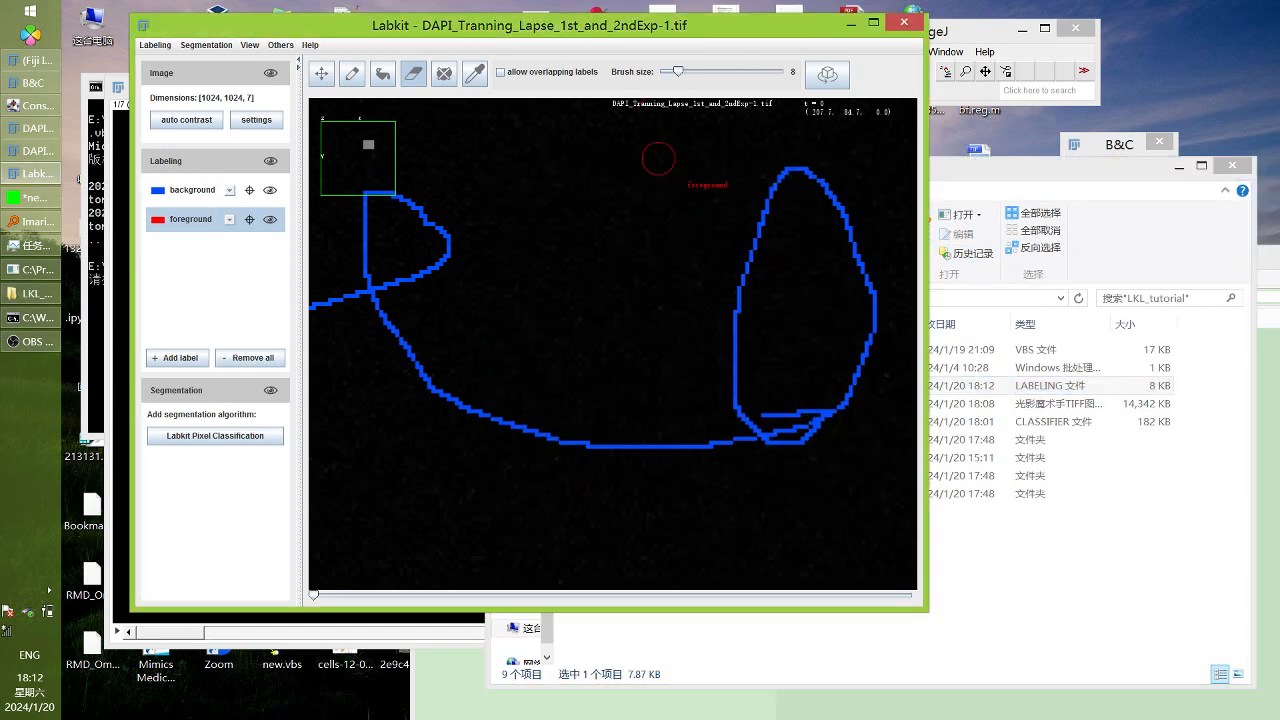
click(903, 21)
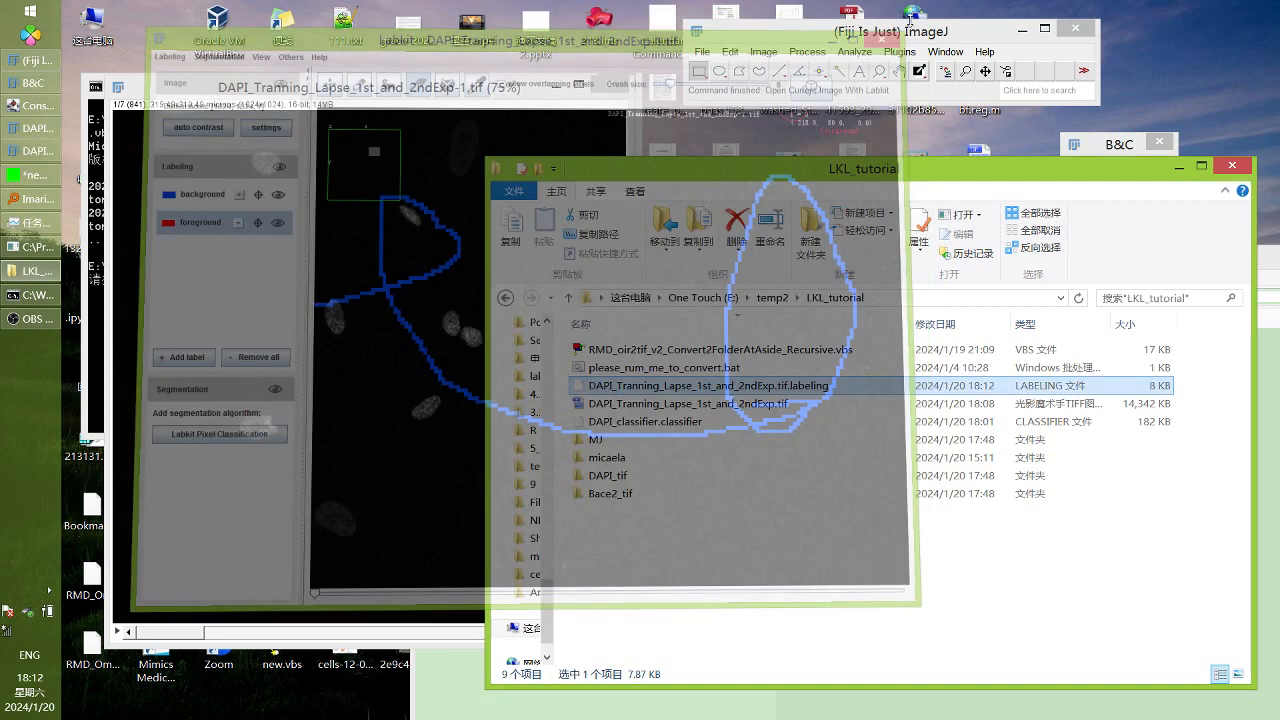
Reopen DAPI_Tranning_Lapse_1st_and_2ndExp.tif.labeling in Notepad++ from the LKL_tutorial folder, check its contents and close it
drag(729, 186, 685, 175)
click(708, 392)
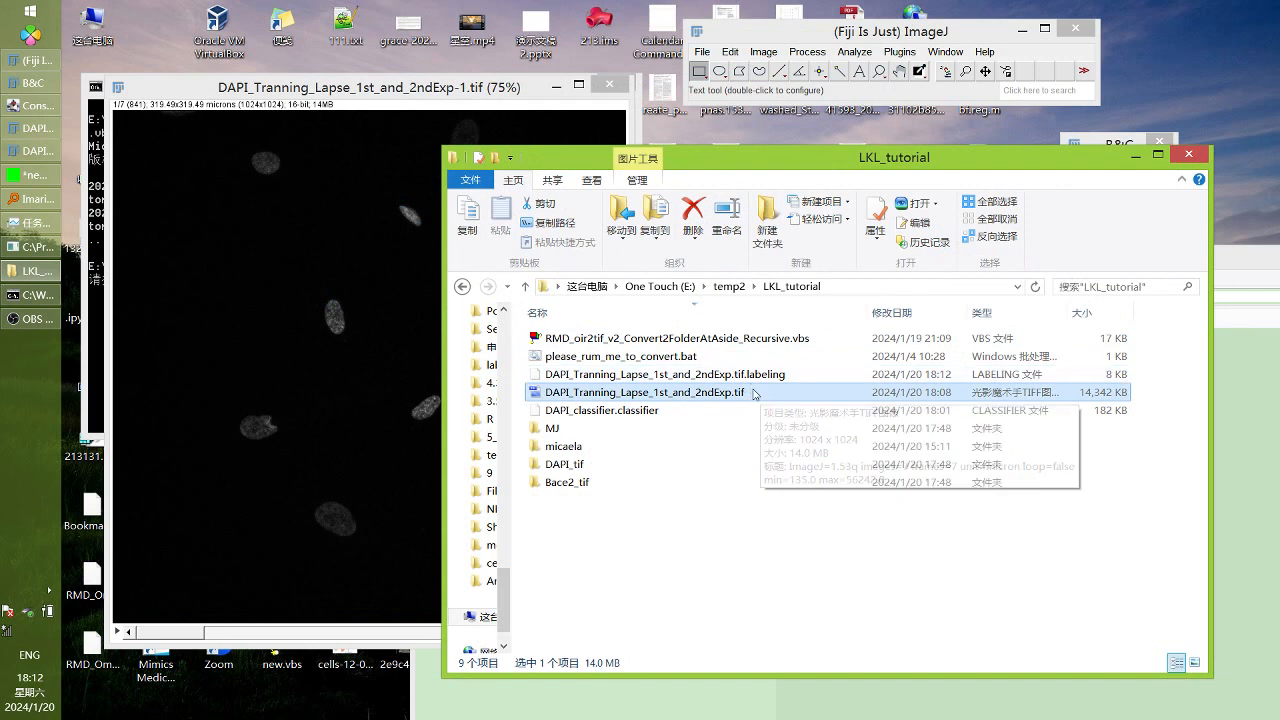
click(764, 374)
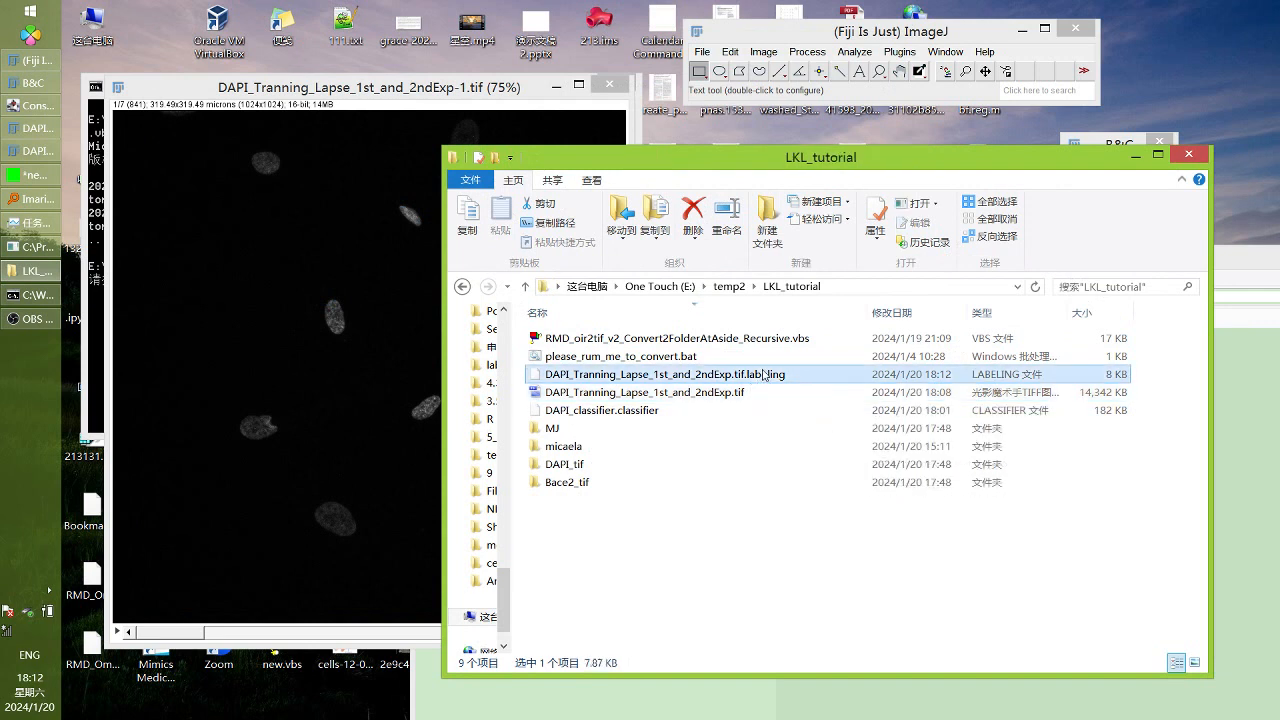
right_click(764, 374)
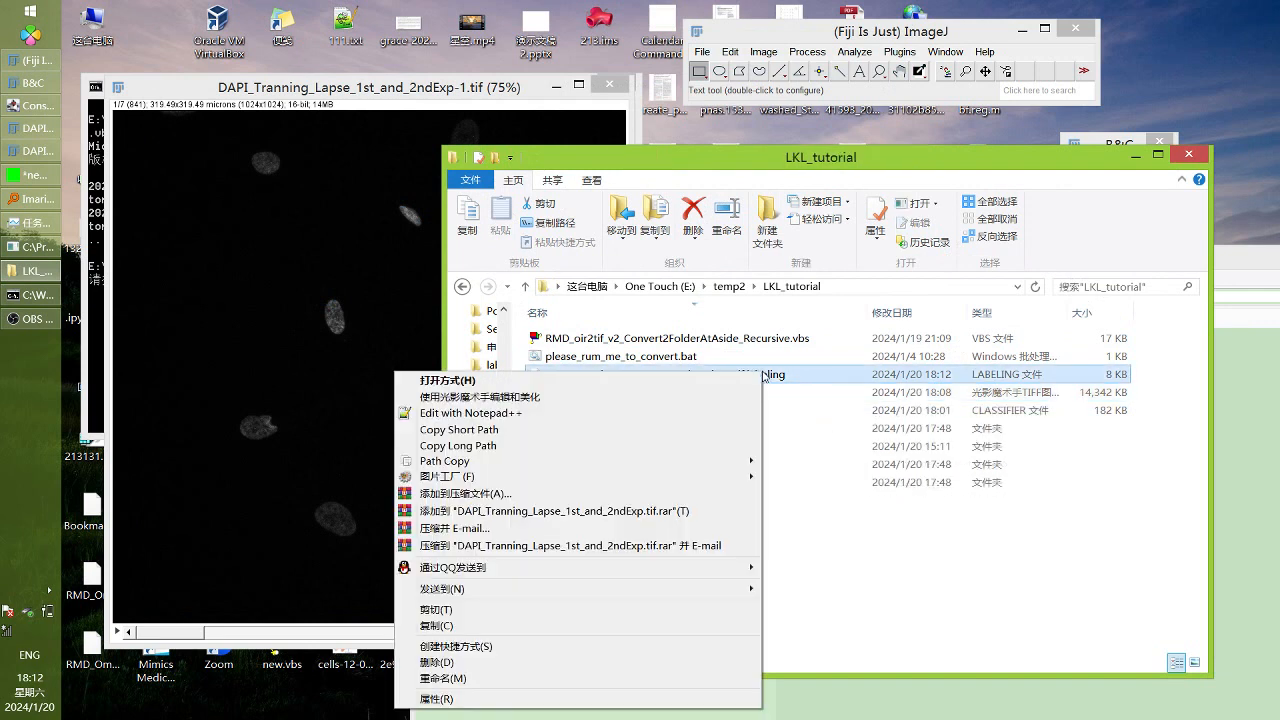
click(700, 412)
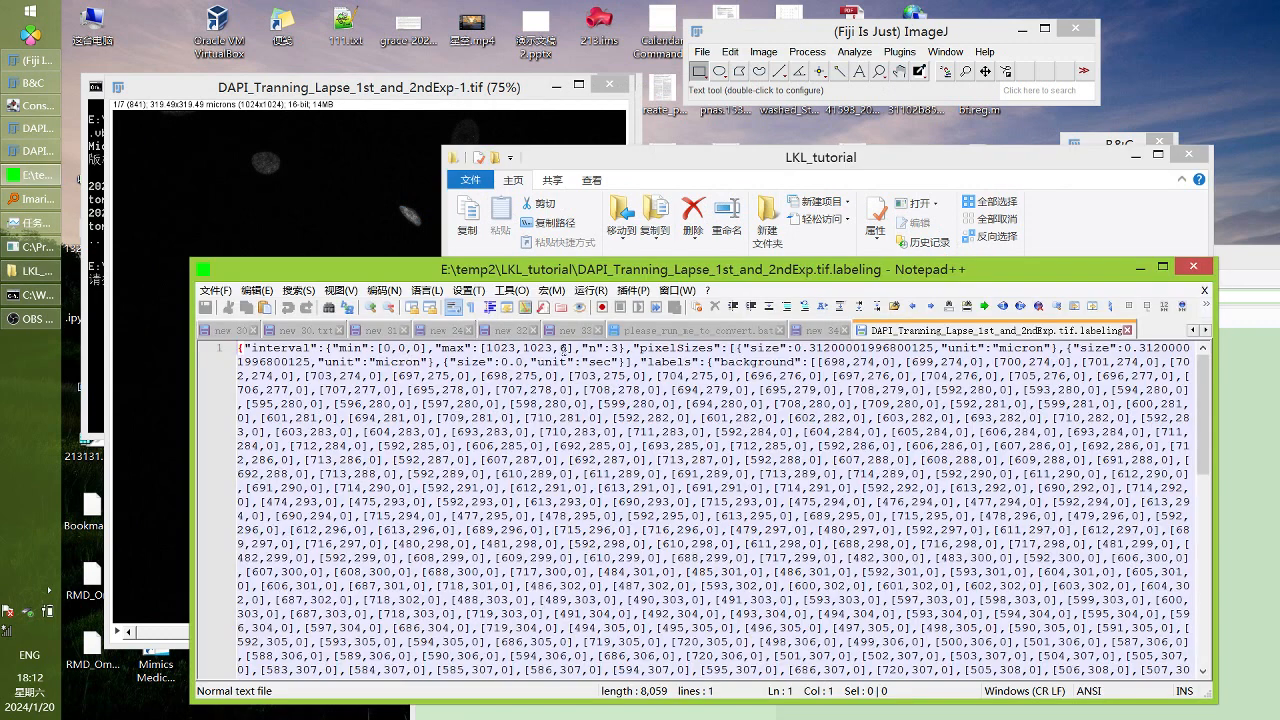
click(1128, 330)
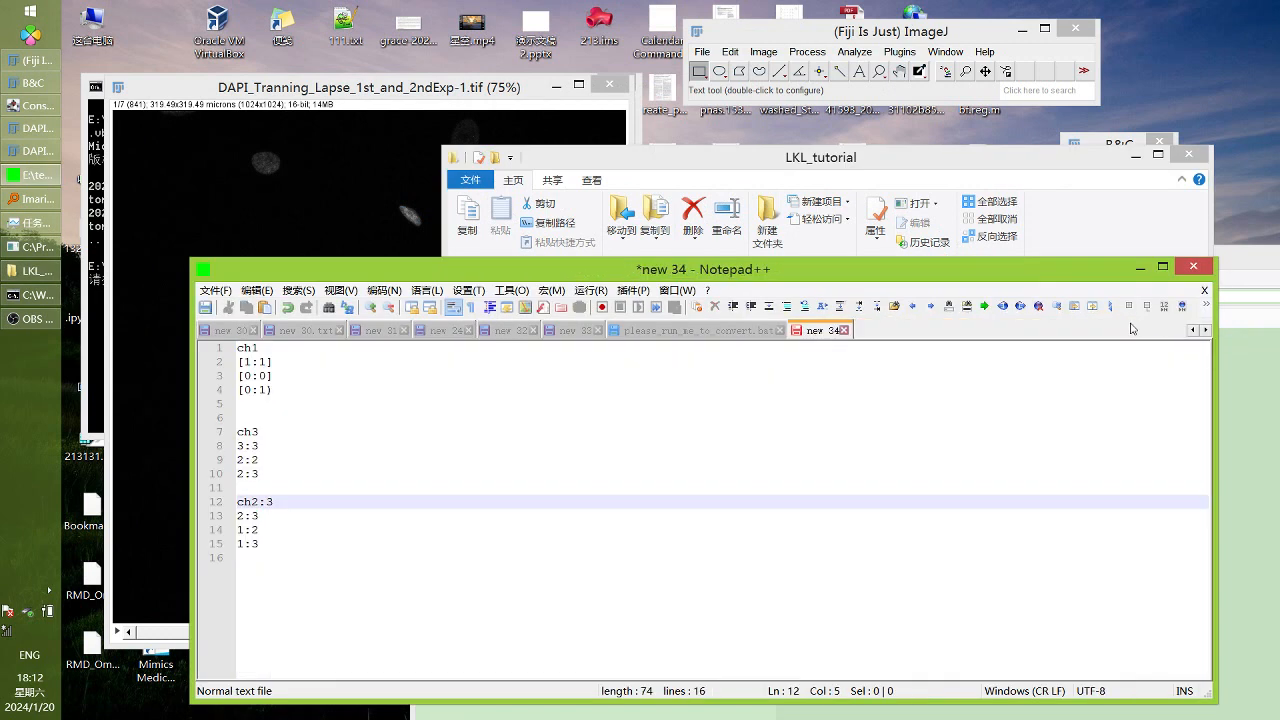
click(1140, 268)
Close both open copies of the merged stack and reopen DAPI_Tranning_Lapse_1st_and_2ndExp.tif from the LKL_tutorial folder in Fiji
click(609, 85)
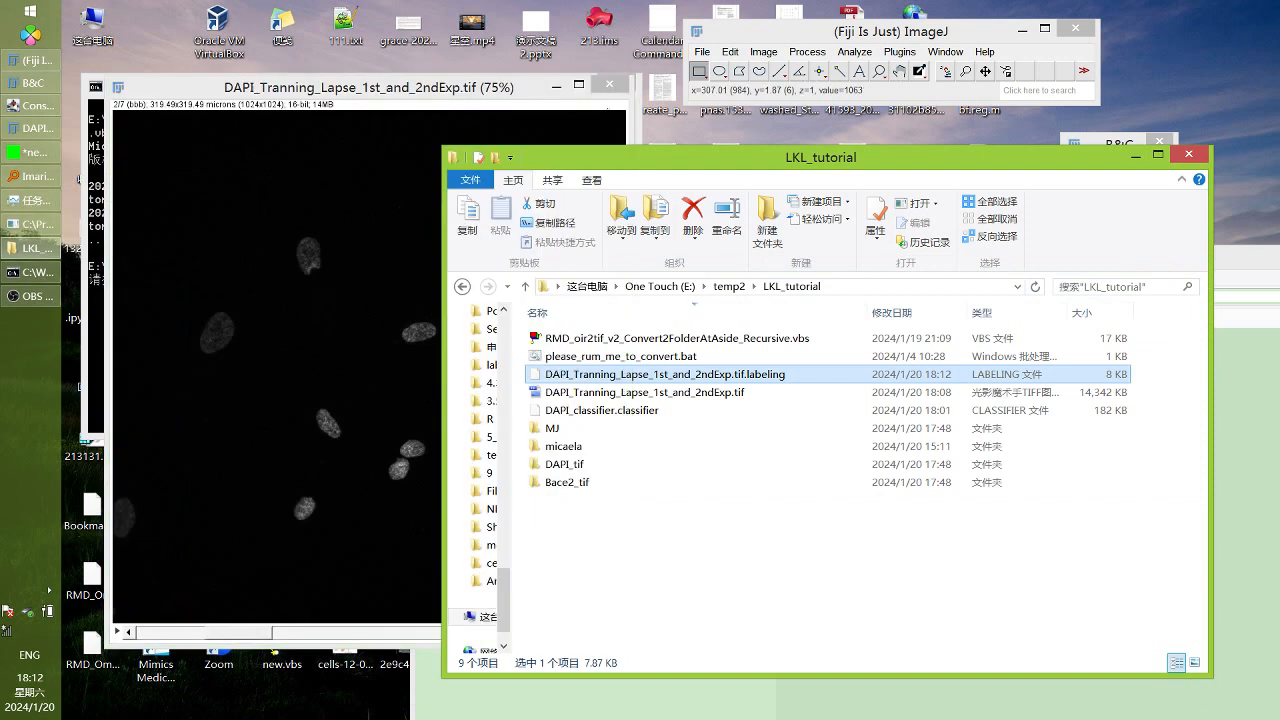
click(609, 85)
drag(650, 392, 855, 62)
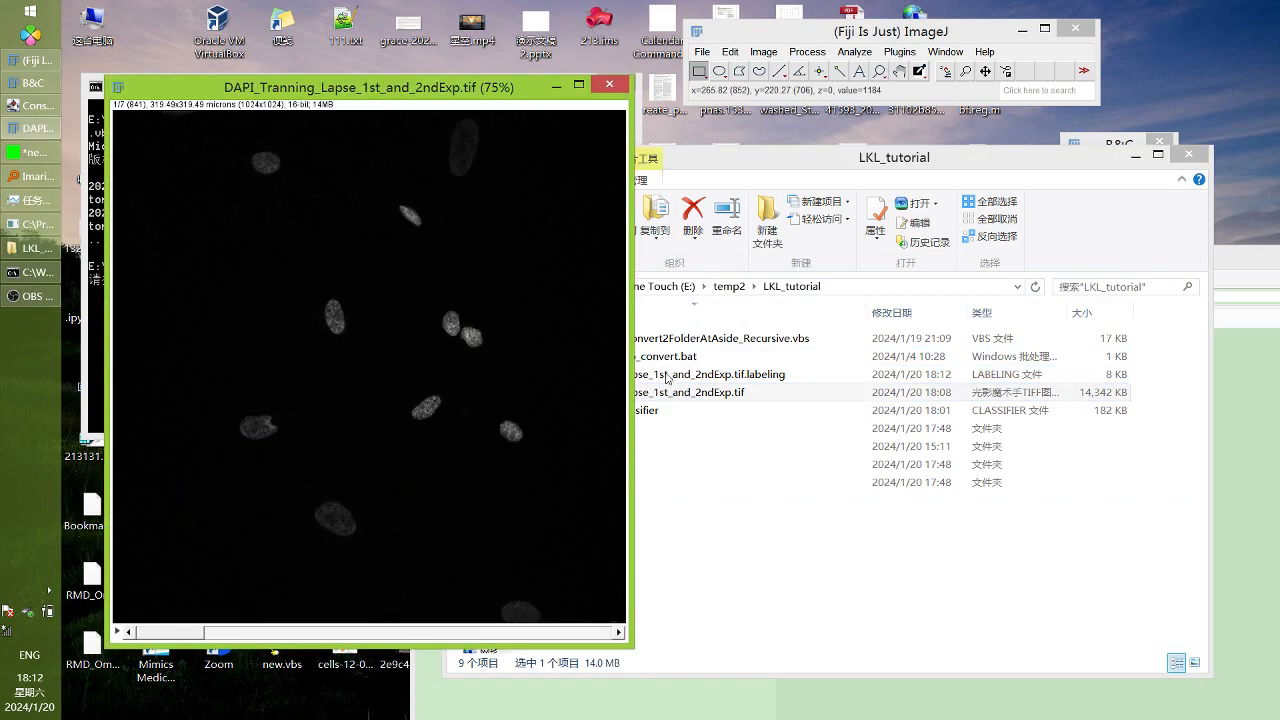
Open the reloaded stack in Labkit and maximize the Labkit window
click(899, 51)
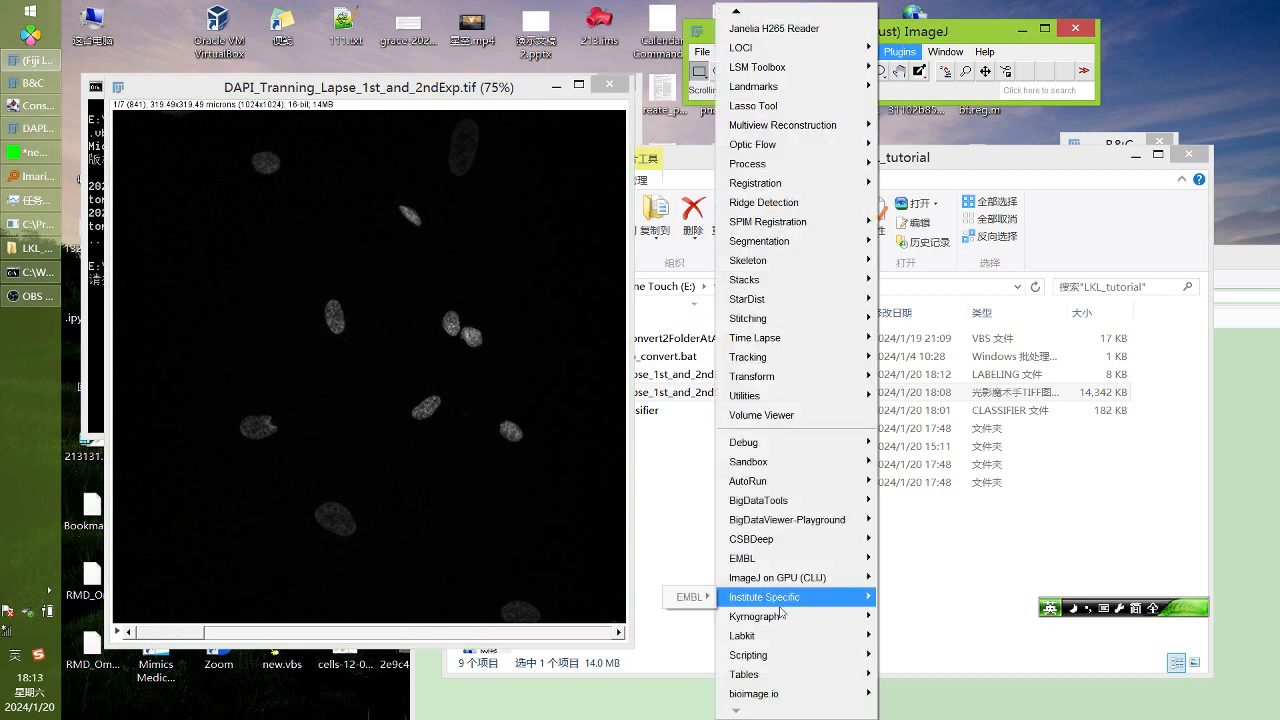
mouse_move(748, 635)
click(662, 653)
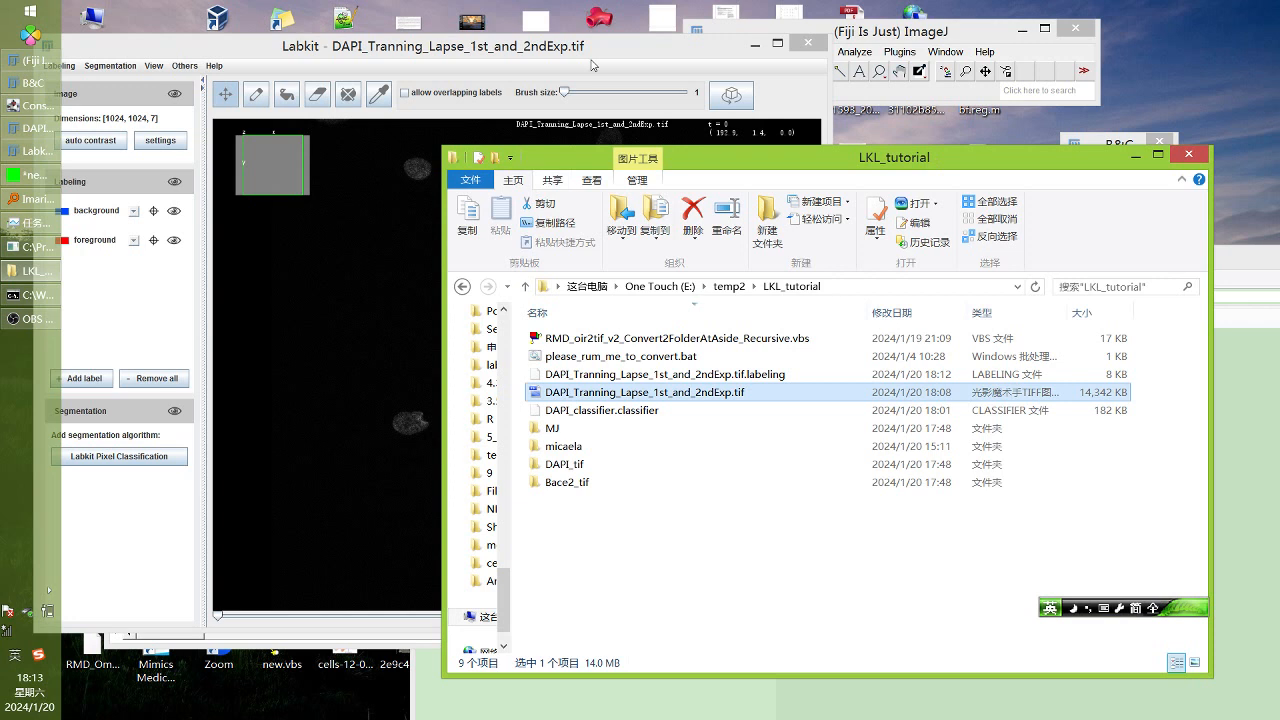
click(591, 65)
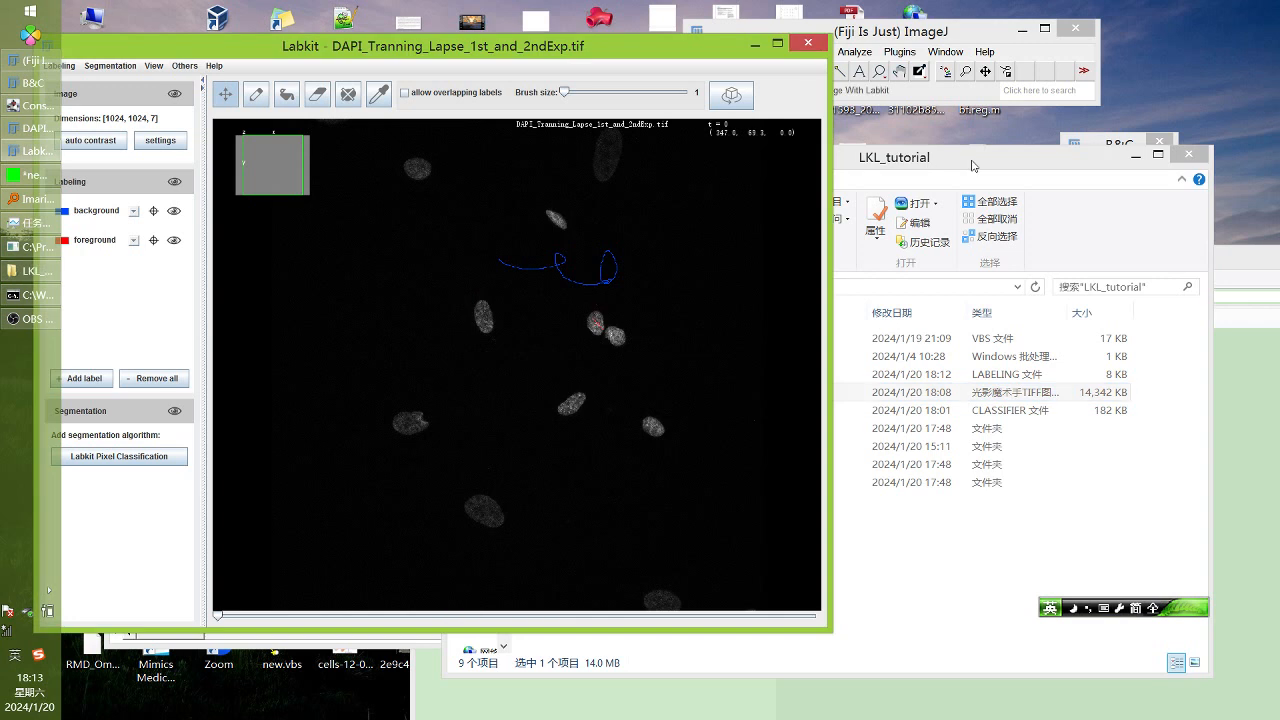
drag(973, 165, 1141, 173)
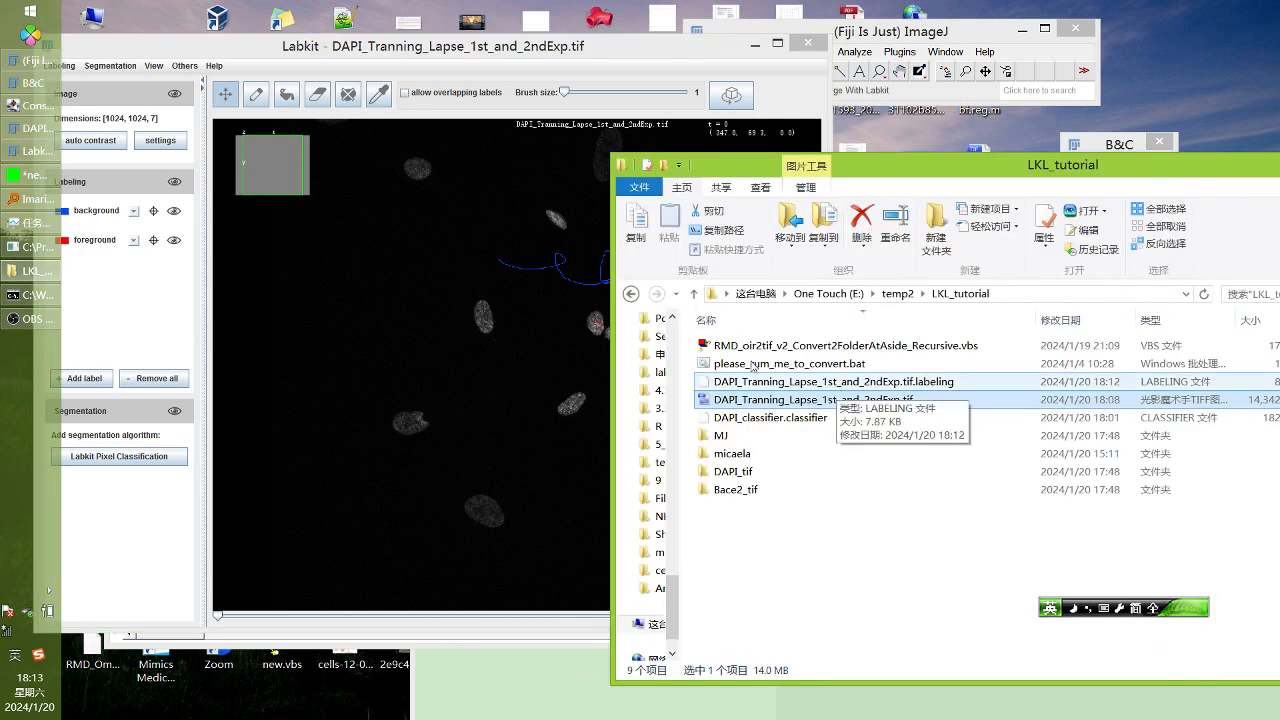
double_click(578, 46)
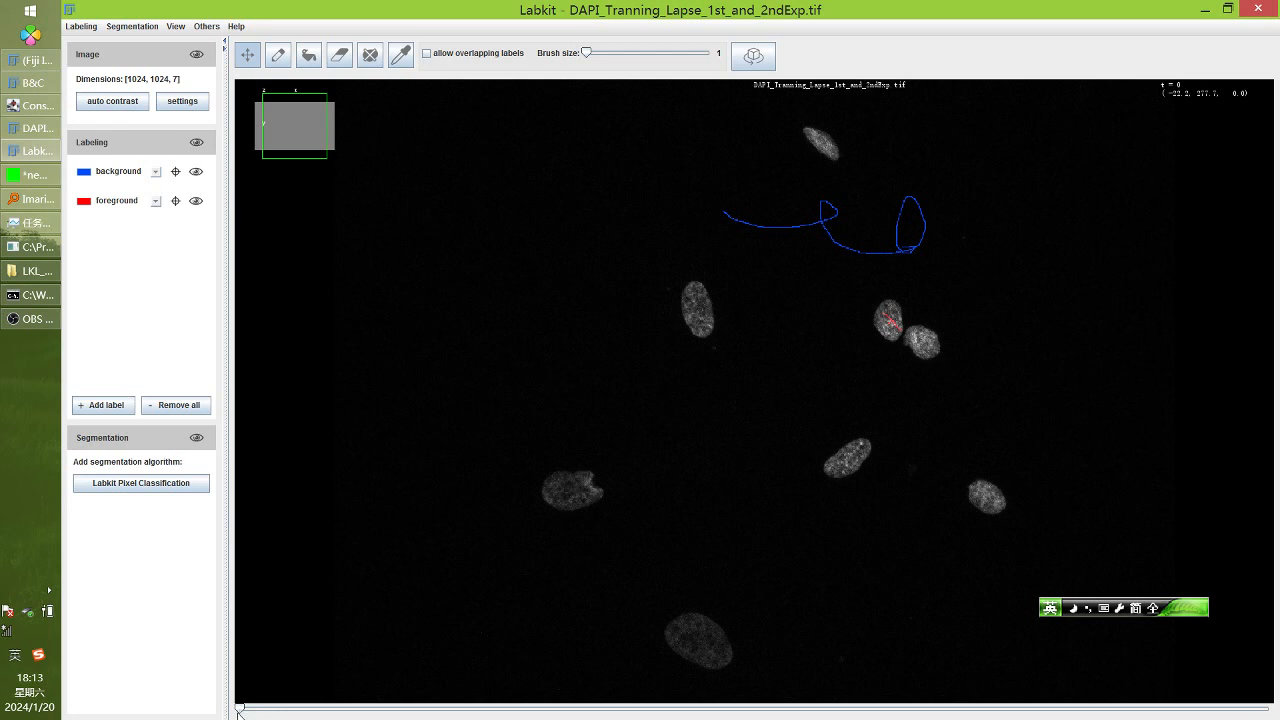
Step through the frames of the stack up to the last one, t = 6
drag(240, 708, 690, 684)
drag(239, 708, 828, 693)
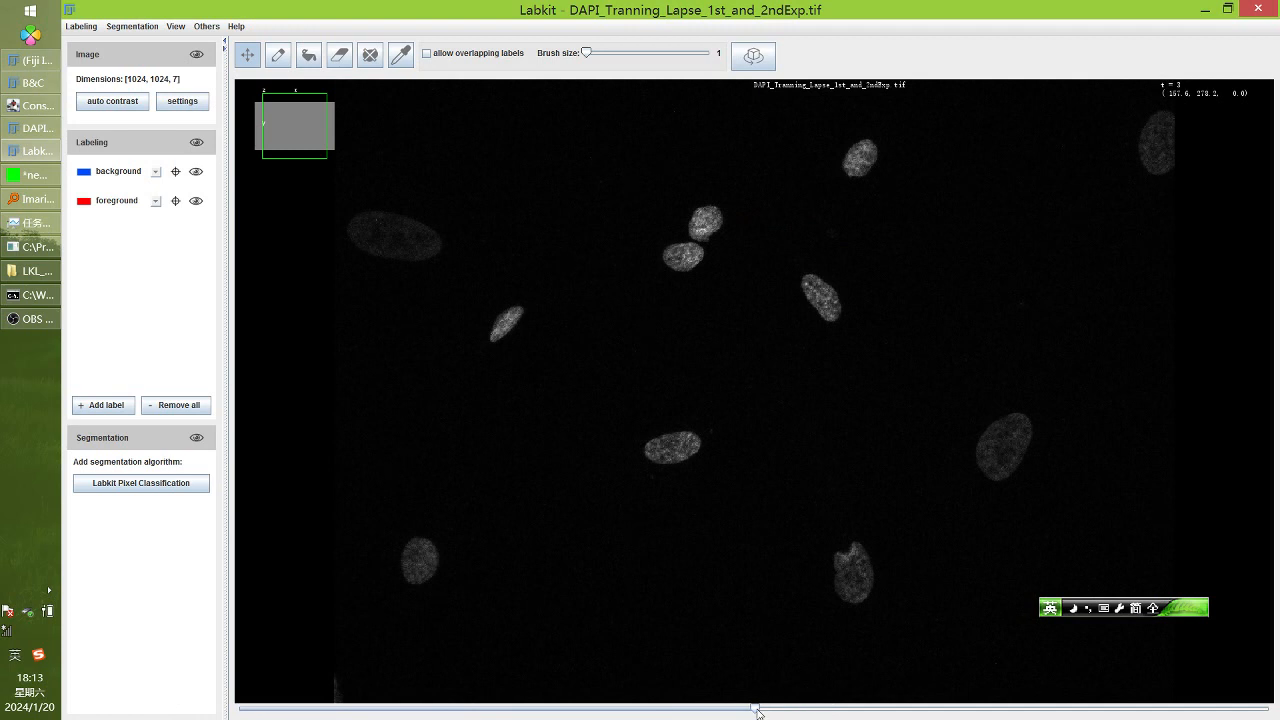
drag(757, 711, 1266, 706)
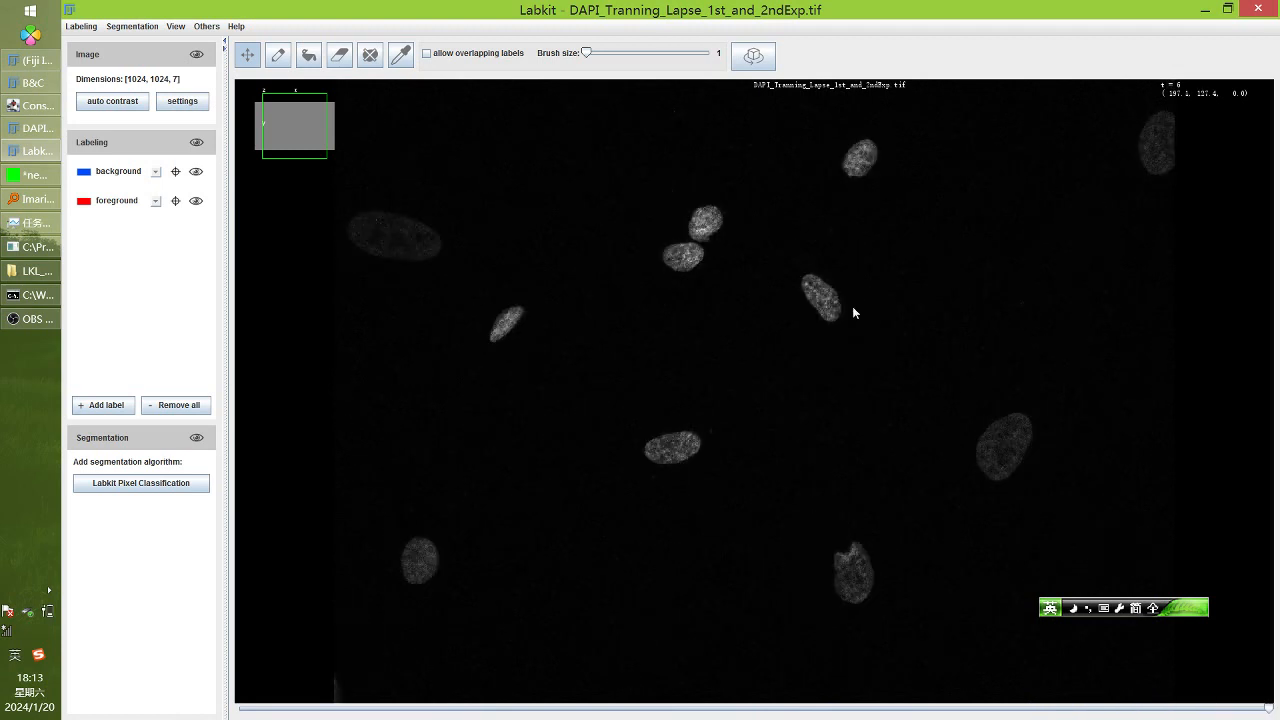
With brush size 6, paint a background stroke beside the elongated central nucleus and a foreground stroke inside it
scroll(844, 297, up, 8)
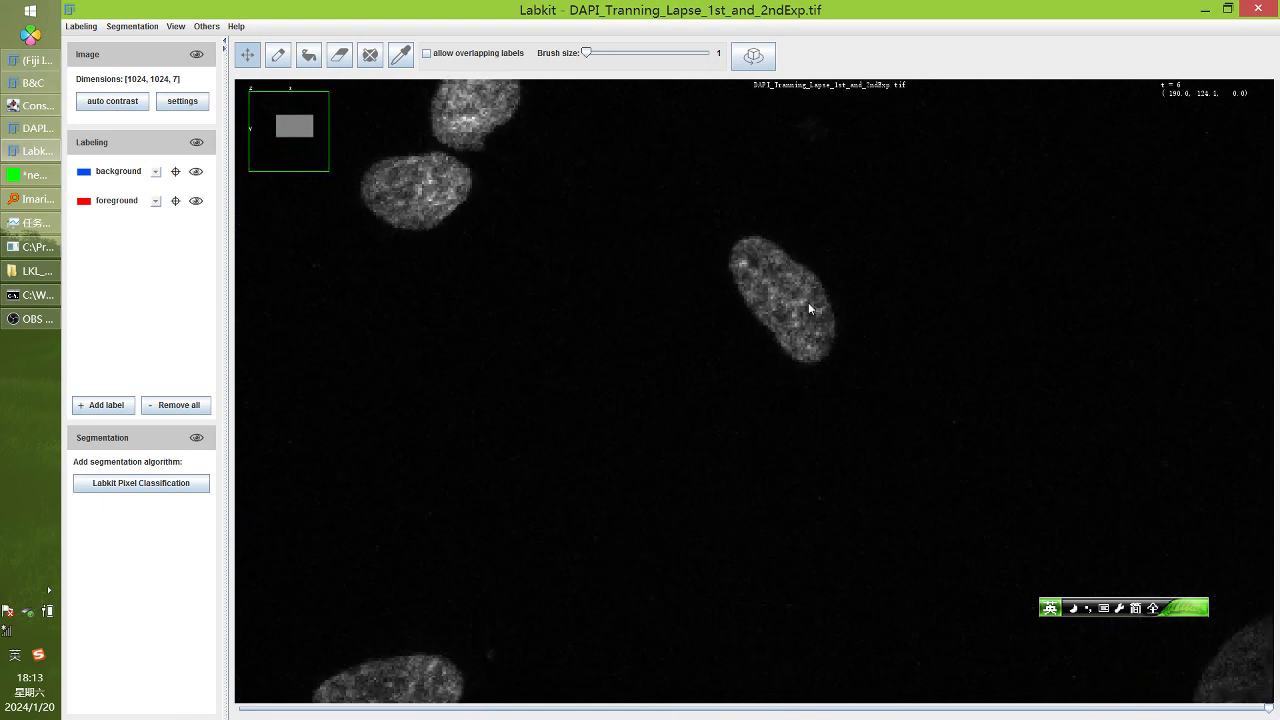
click(278, 55)
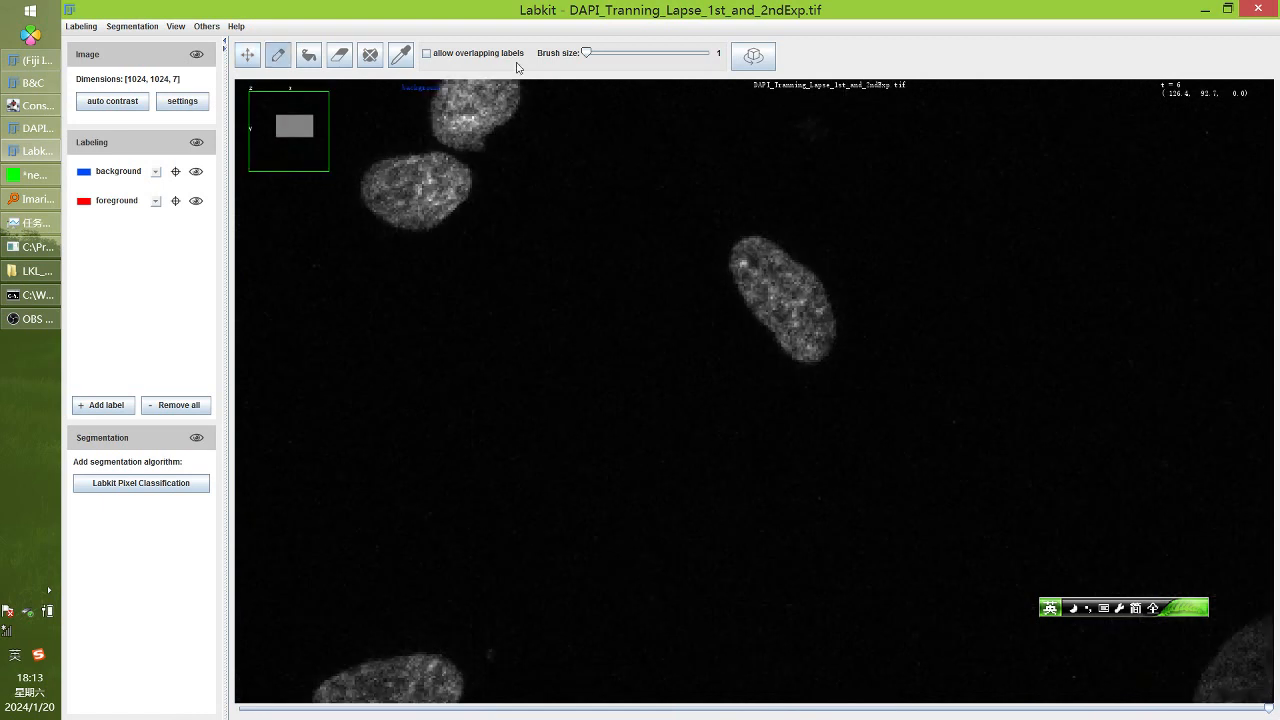
click(592, 55)
drag(592, 55, 603, 60)
click(112, 172)
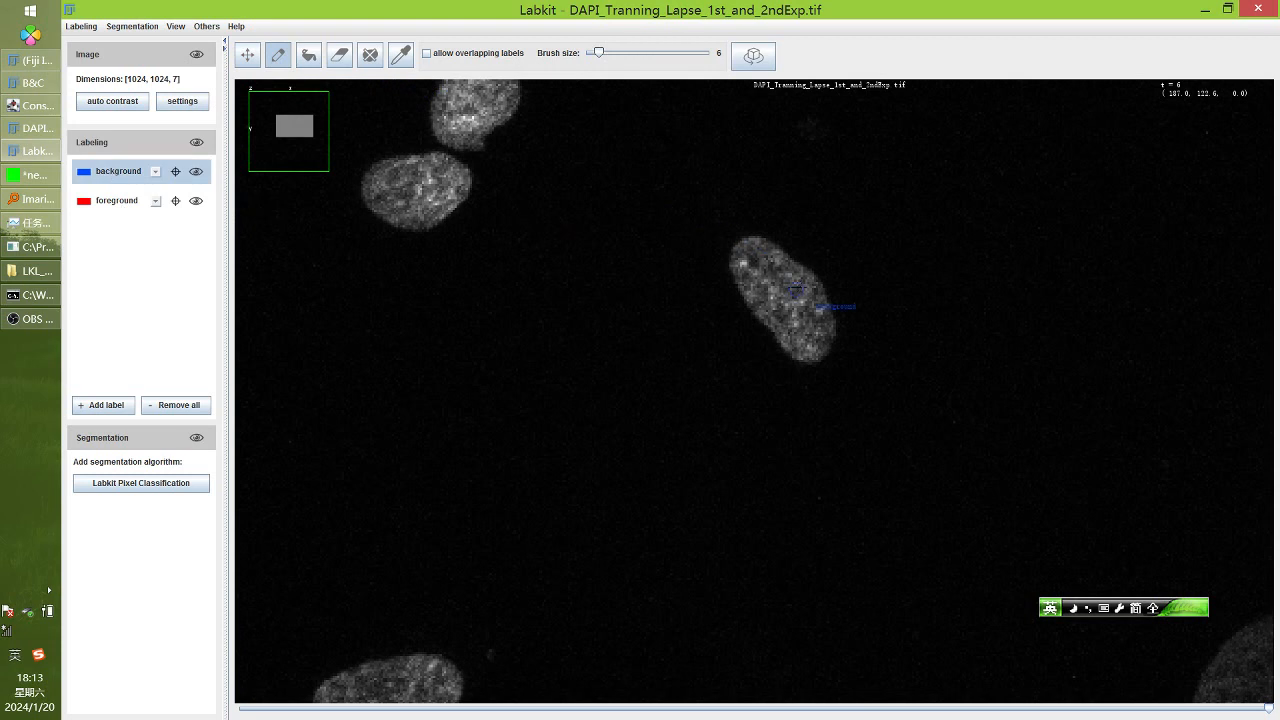
scroll(788, 262, up, 5)
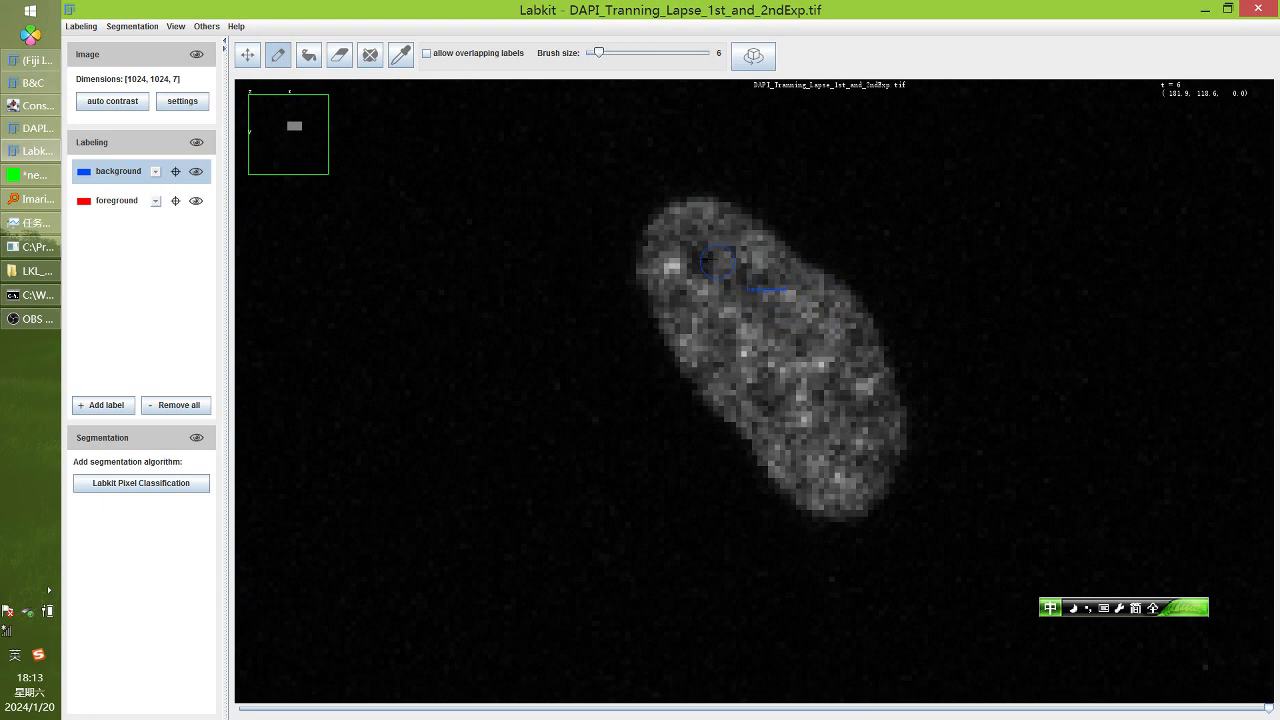
drag(494, 192, 478, 455)
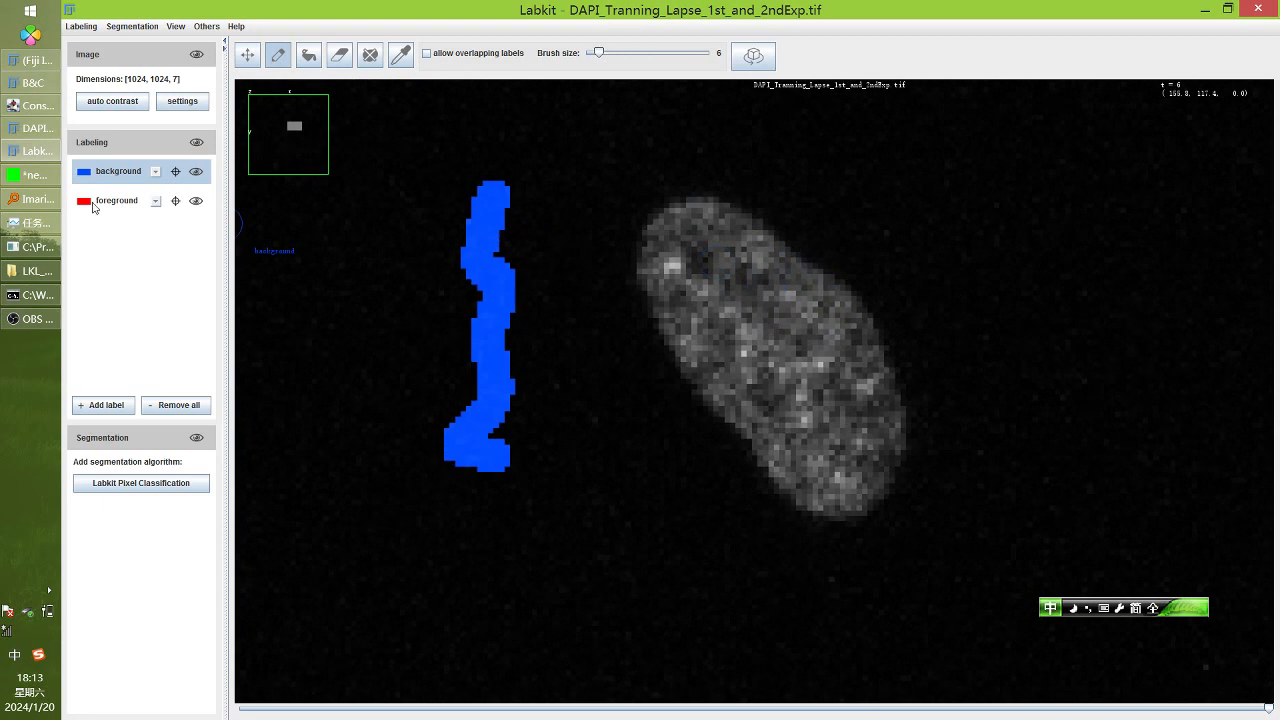
click(93, 207)
mouse_move(722, 240)
mouse_down()
mouse_move(668, 256)
mouse_move(850, 445)
mouse_up()
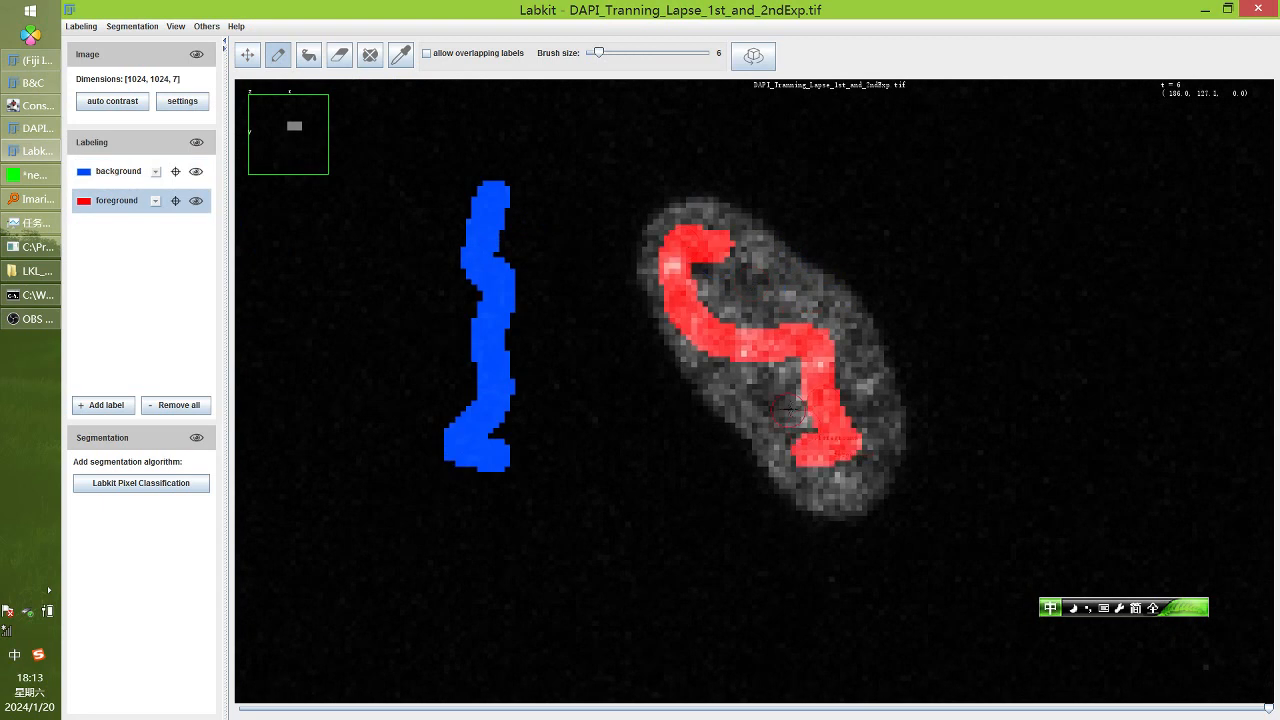
Add a Labkit Pixel Classification segmentation for the labelled stack
scroll(788, 410, down, 6)
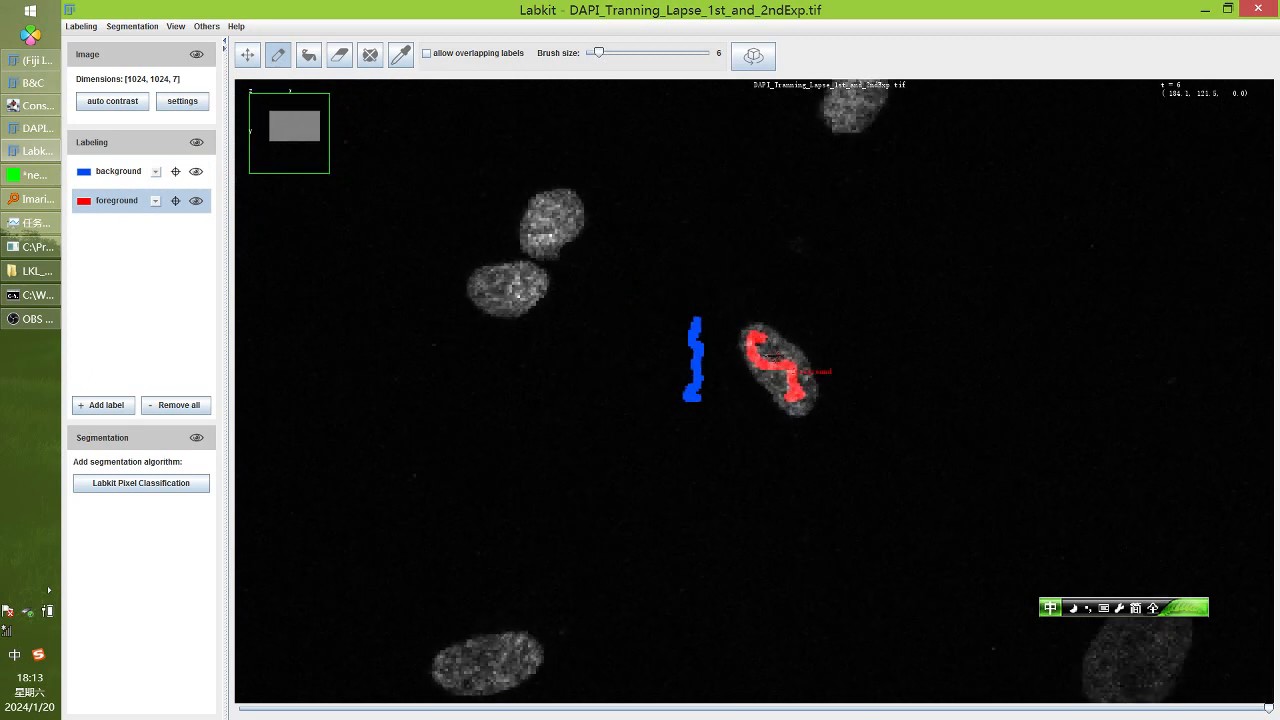
scroll(776, 356, down, 1)
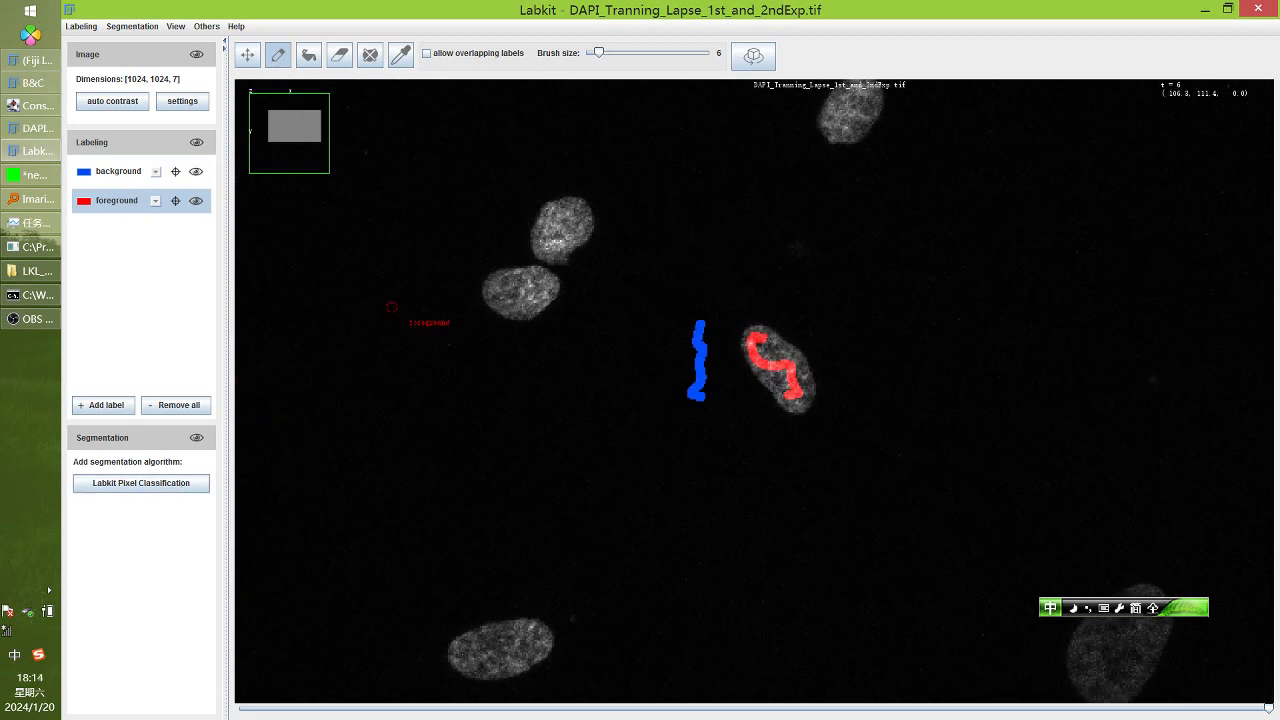
click(108, 488)
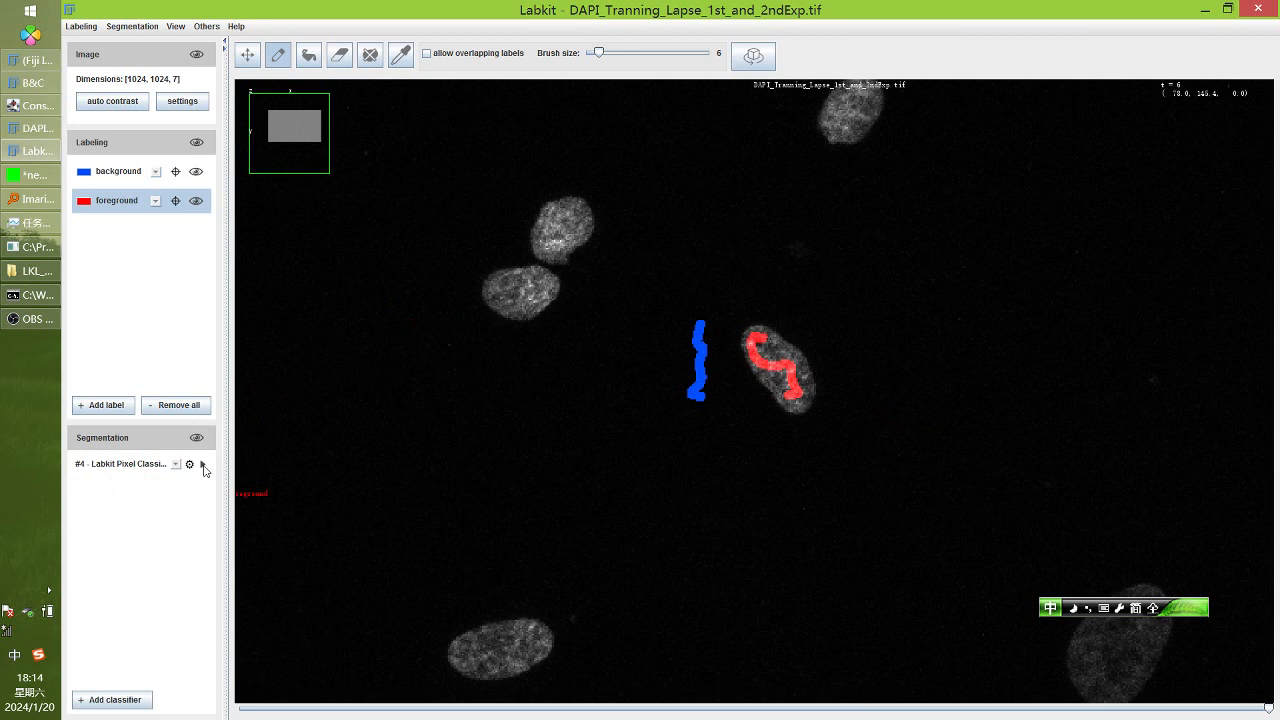
Train the Labkit Pixel Classification classifier and inspect its segmentation of the nuclei on frame t = 6
click(203, 465)
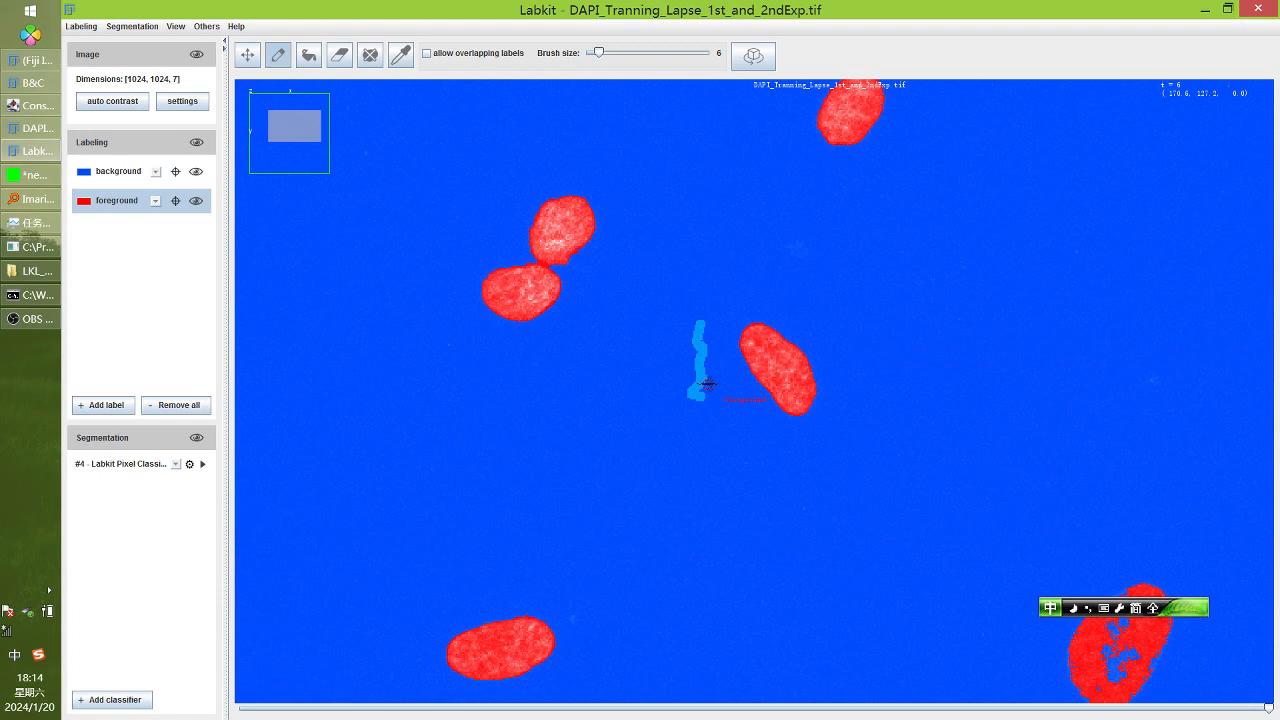
scroll(703, 376, down, 4)
scroll(703, 376, up, 5)
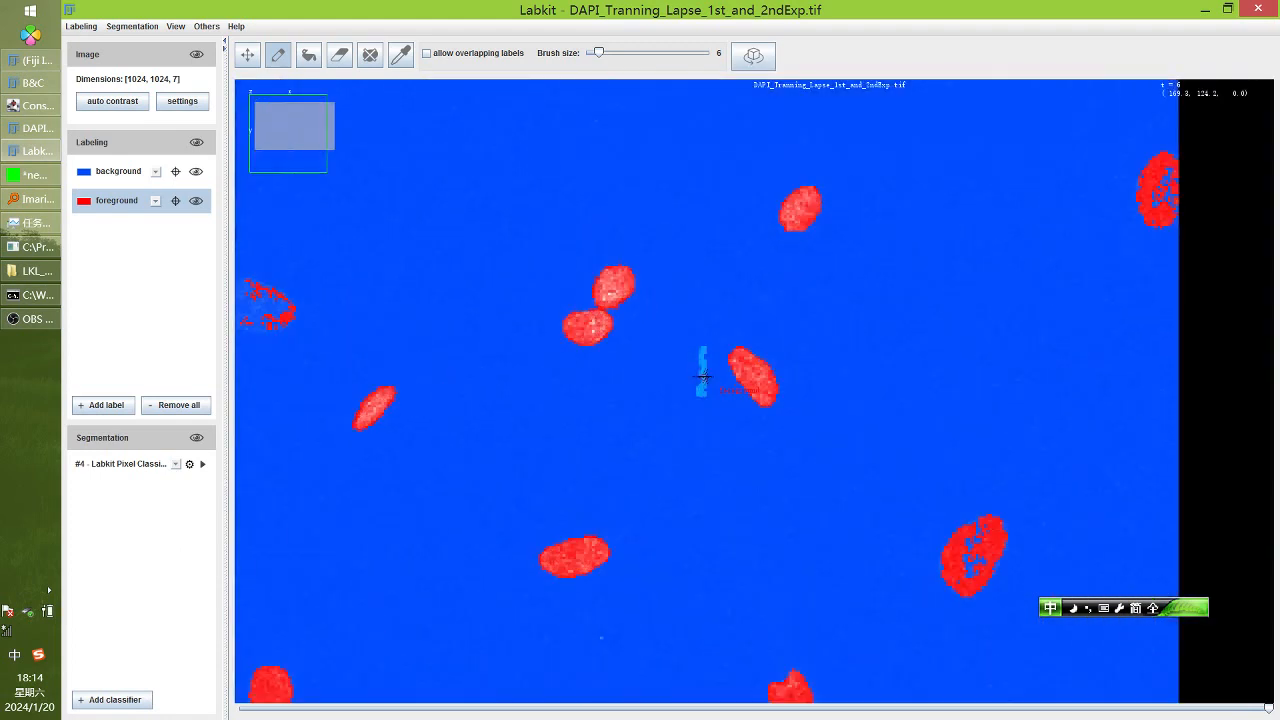
scroll(703, 376, down, 3)
Paint a foreground stroke through the faint, poorly segmented oval nucleus near the image edge and retrain the classifier
scroll(253, 284, up, 6)
scroll(253, 284, up, 4)
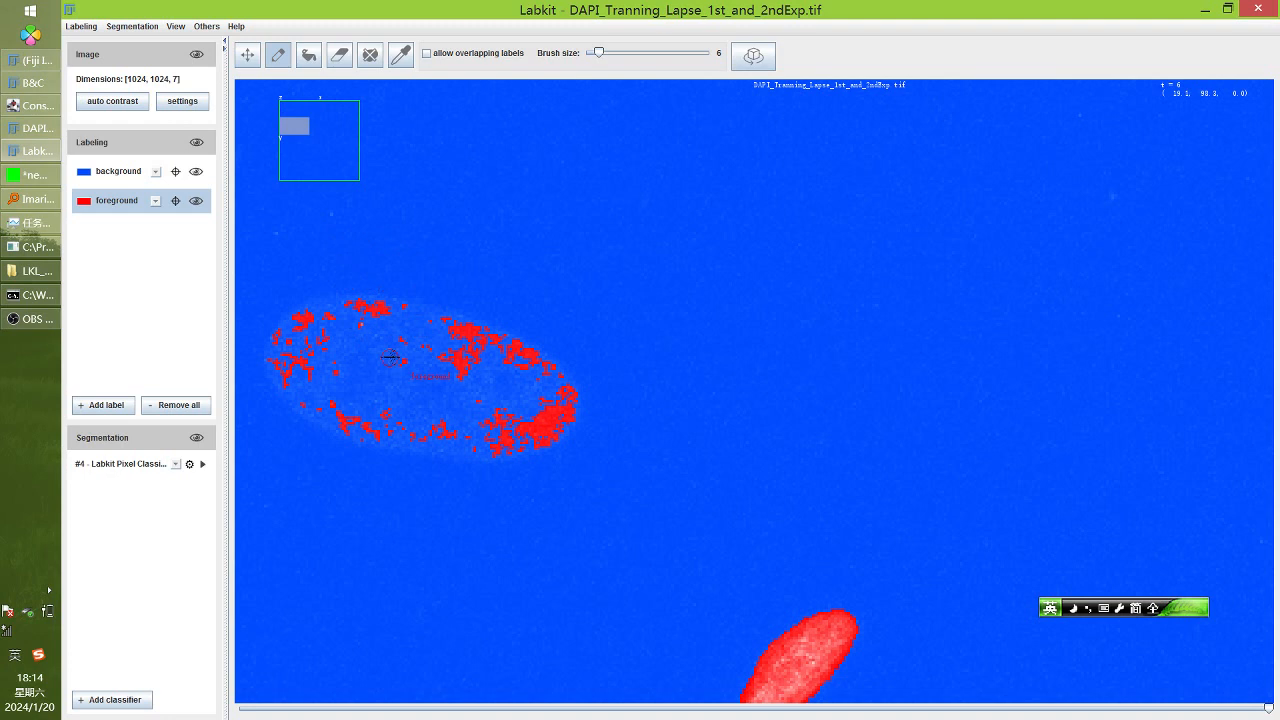
mouse_move(417, 340)
mouse_down()
mouse_move(368, 366)
mouse_move(500, 413)
mouse_move(505, 402)
mouse_up()
click(202, 465)
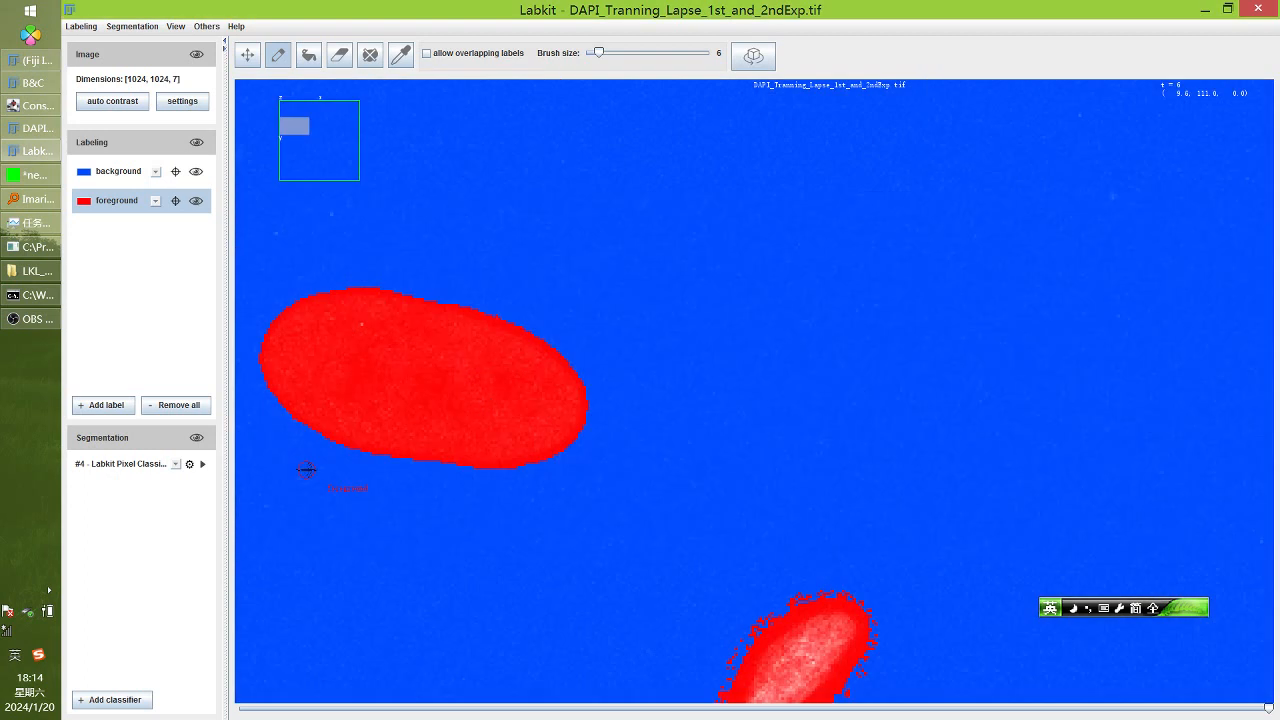
Examine the oversized outline of the small slanted nucleus, showing the display settings and toggling the Segmentation source off and on
scroll(655, 452, down, 3)
scroll(993, 614, up, 2)
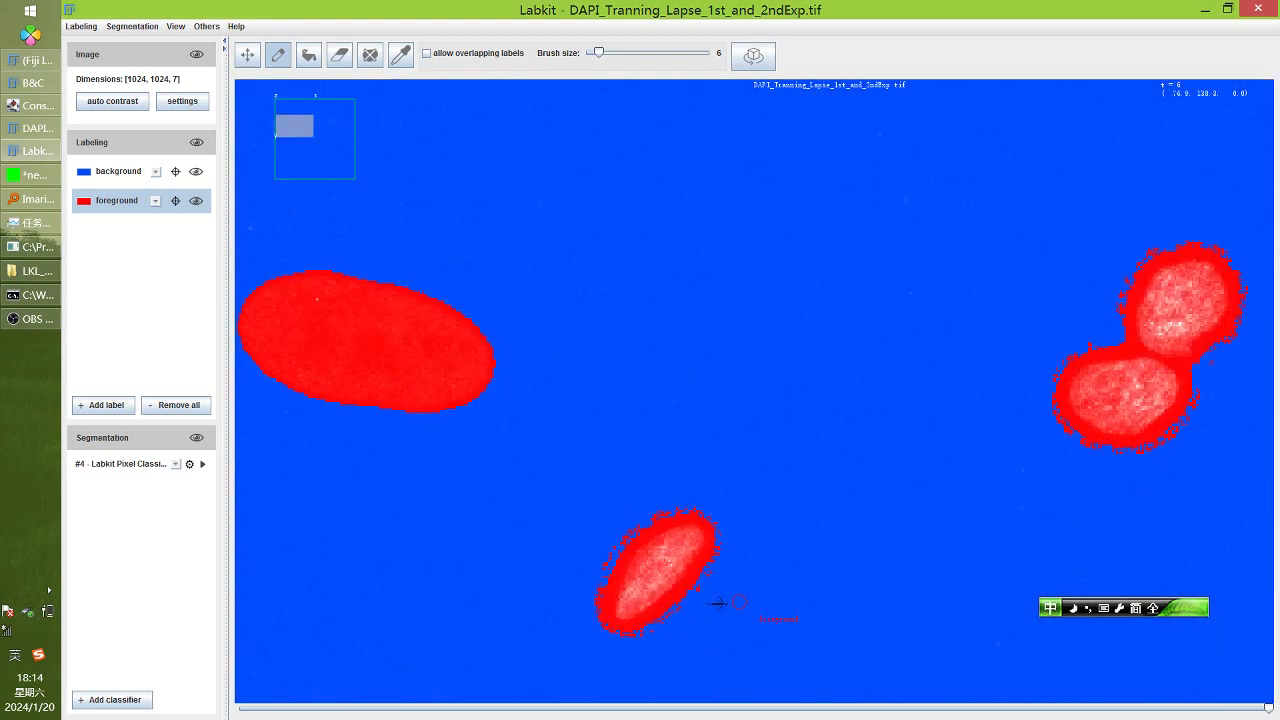
scroll(616, 590, up, 4)
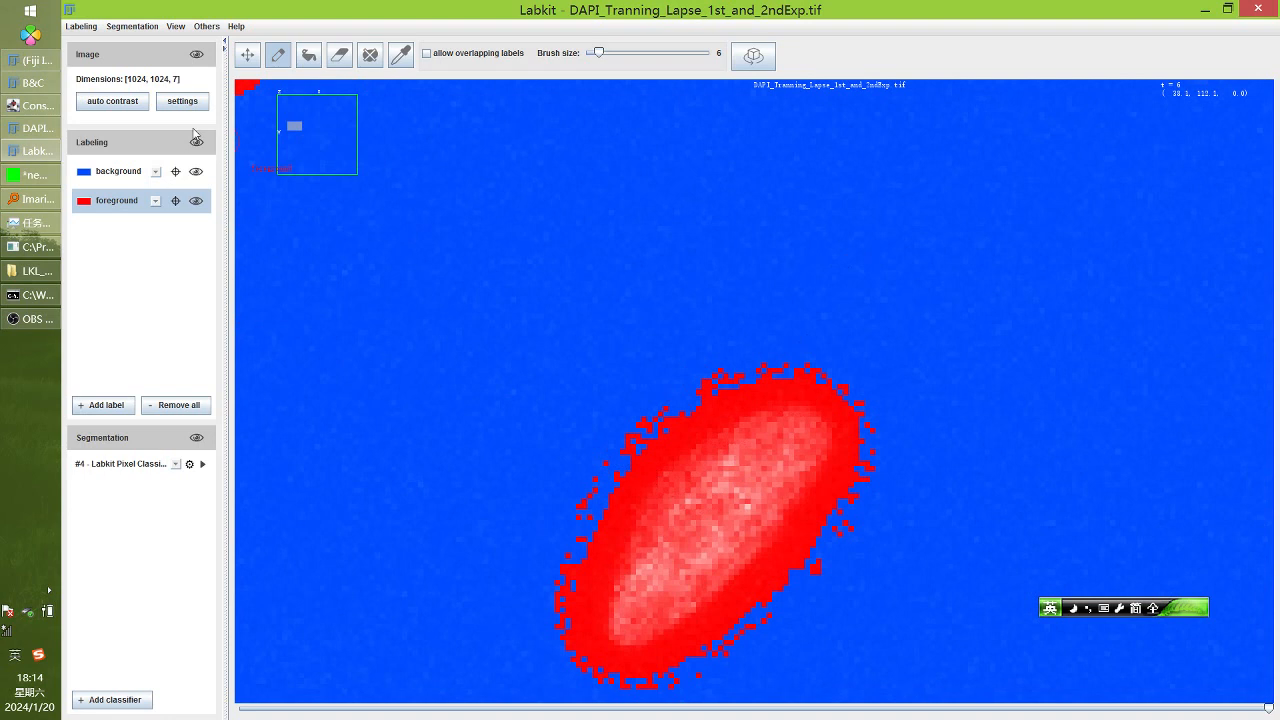
click(182, 101)
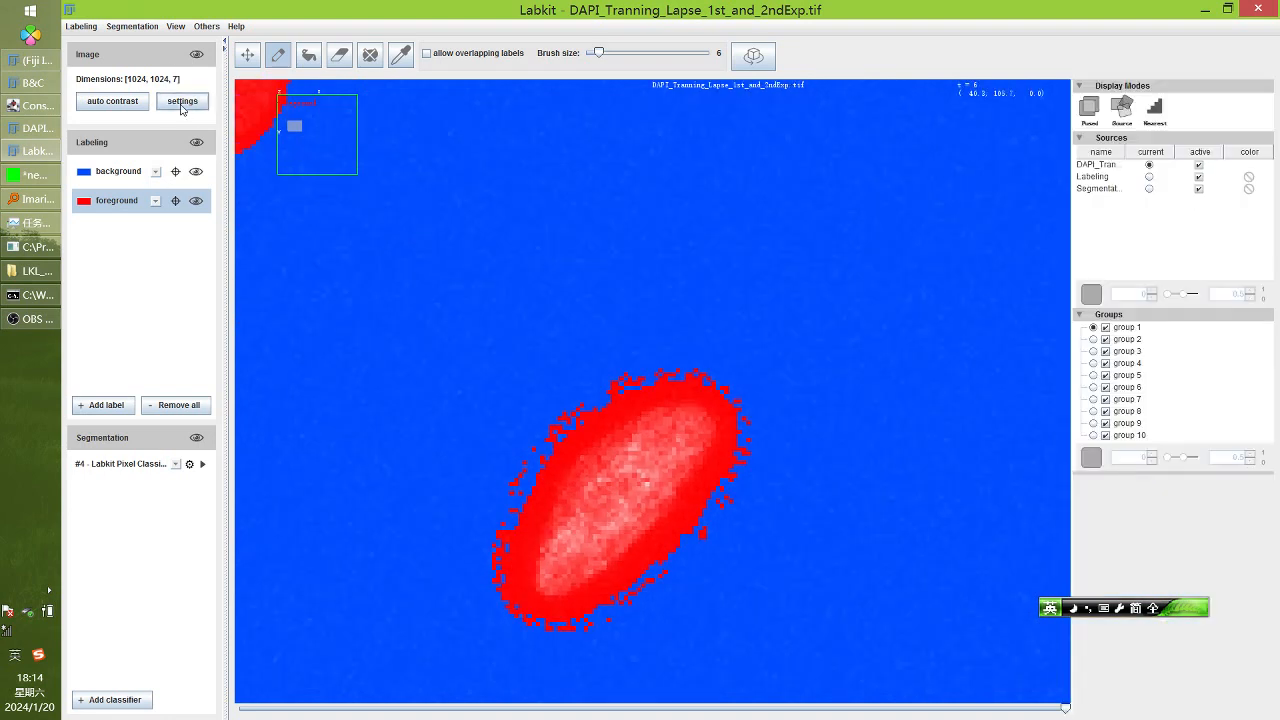
click(1199, 189)
click(1199, 189)
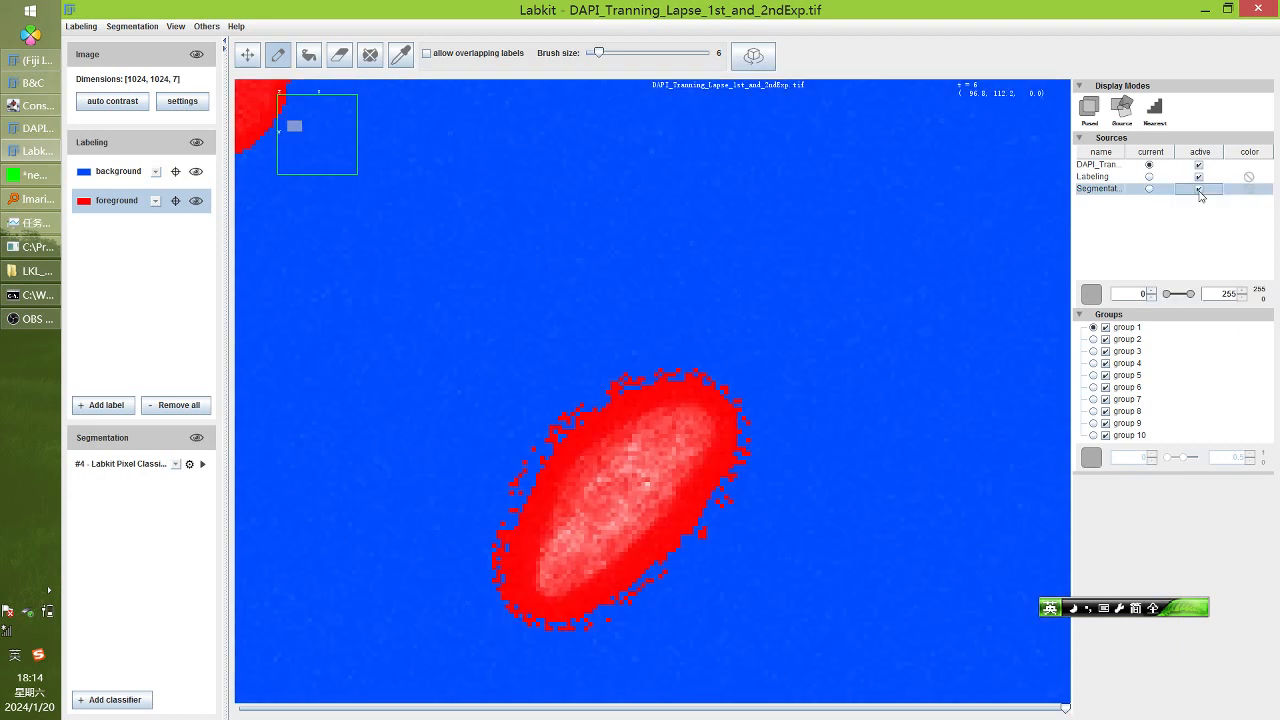
click(1199, 189)
click(1199, 189)
Paint a U-shaped background stroke around the small slanted nucleus and retrain the classifier
key(n)
mouse_move(612, 396)
mouse_down()
mouse_move(500, 505)
mouse_move(500, 585)
mouse_move(640, 598)
mouse_move(724, 476)
mouse_up()
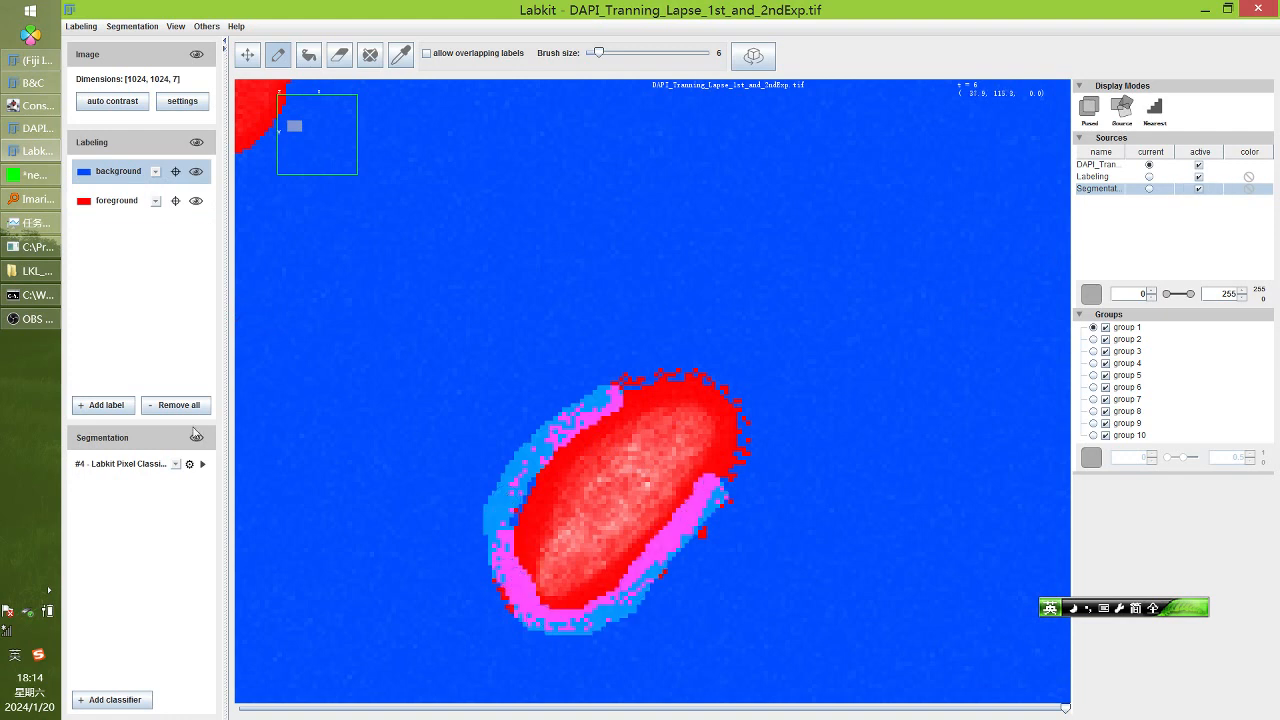
click(202, 464)
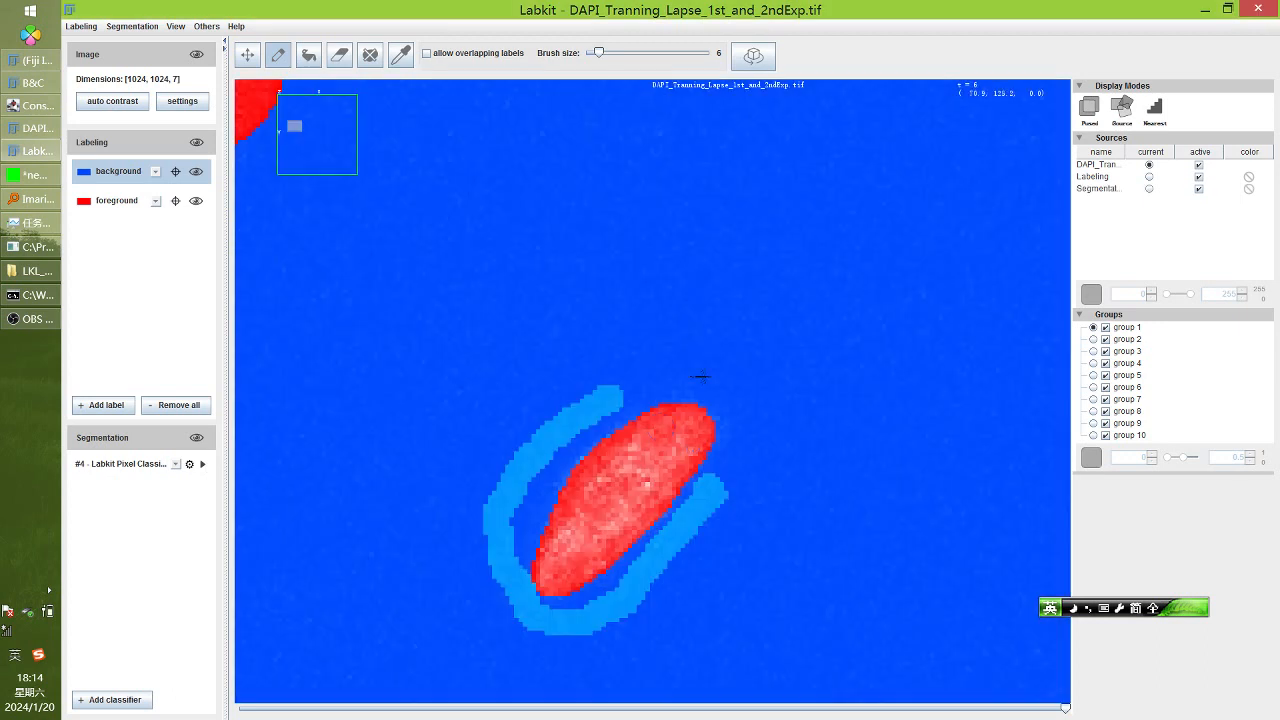
Check the retrained segmentation over the whole image and on earlier frames back to t = 2
scroll(702, 377, down, 10)
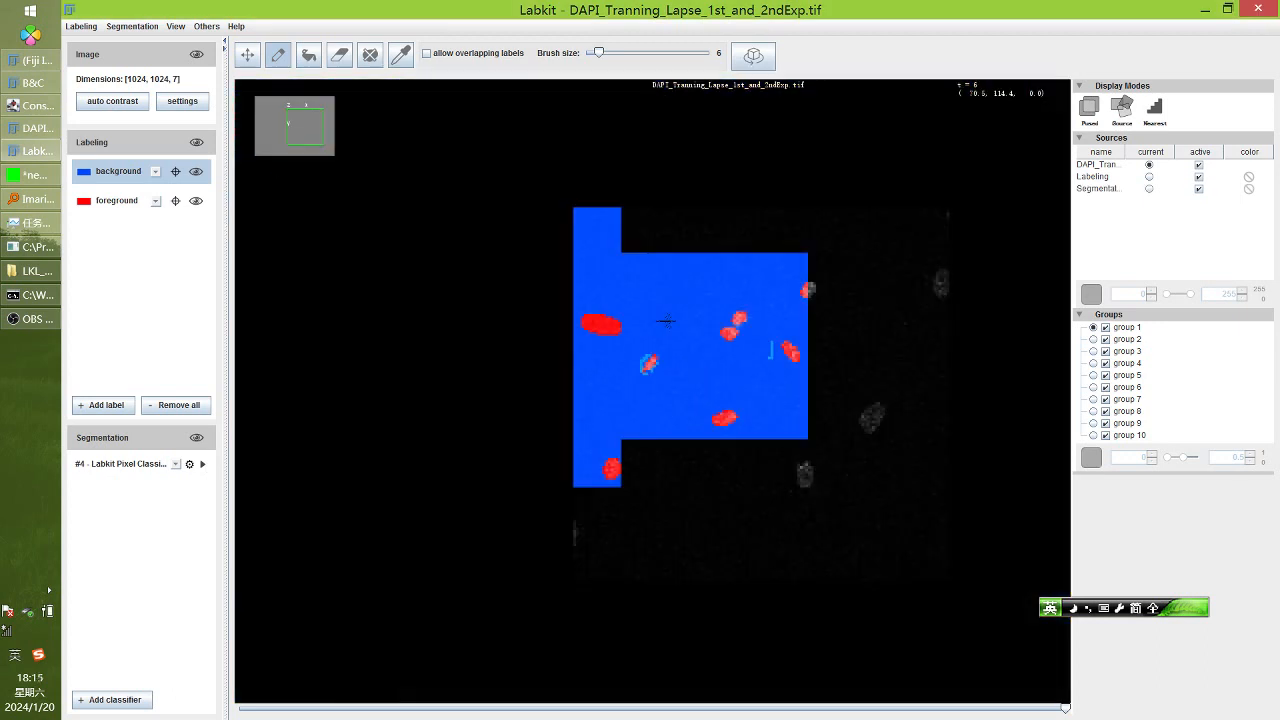
scroll(662, 330, down, 6)
scroll(680, 335, up, 6)
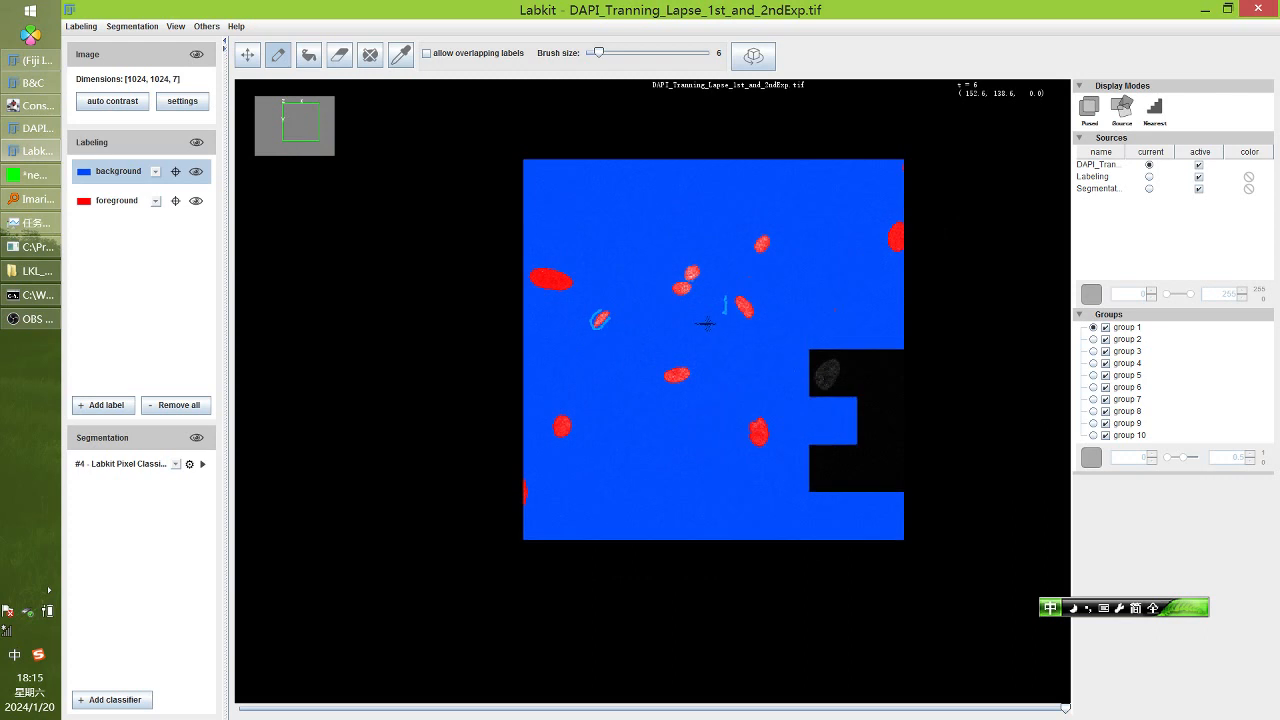
scroll(706, 323, up, 3)
key(shift)
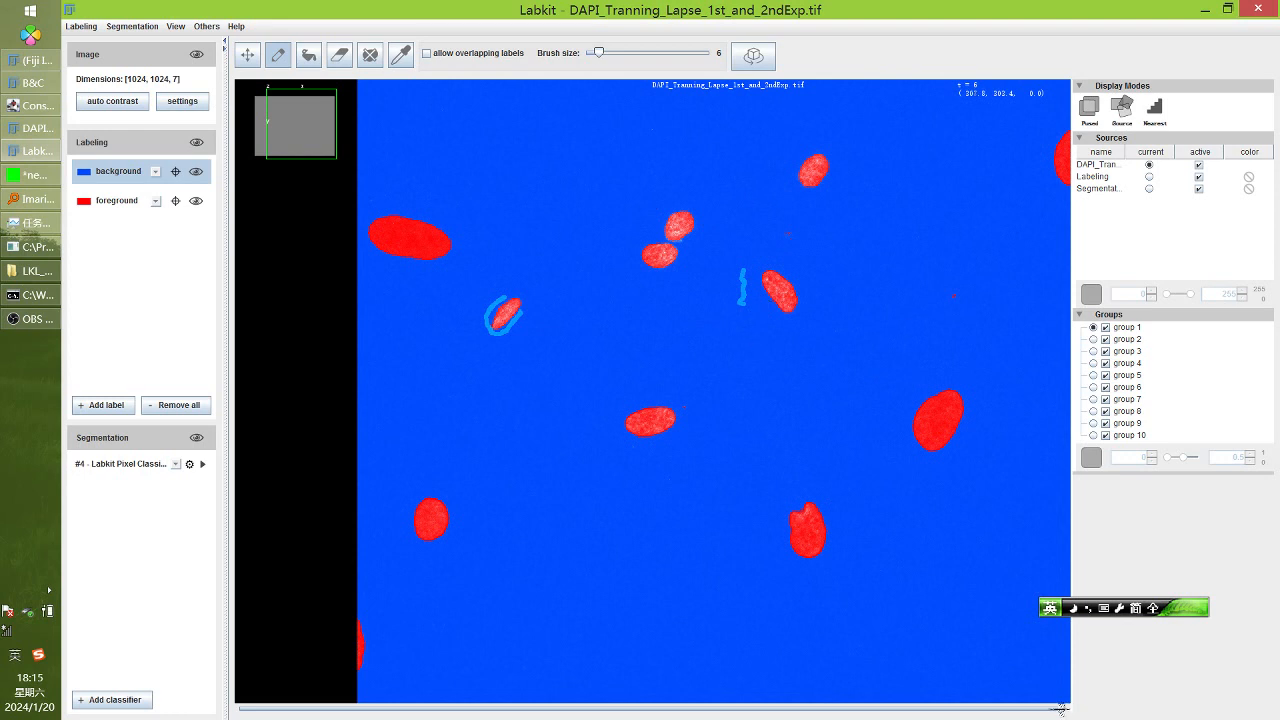
drag(1065, 708, 515, 708)
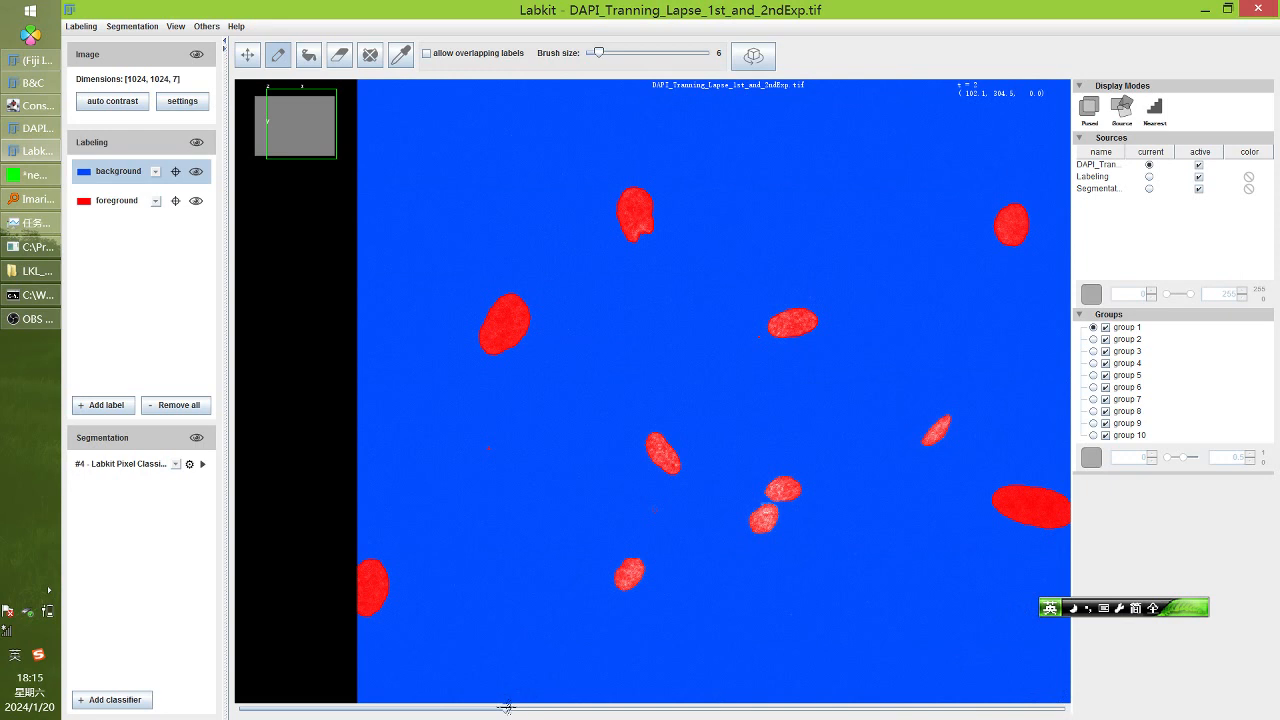
Paint background over the falsely detected specks below the elongated nucleus on frame t = 2 and retrain the classifier
scroll(727, 418, up, 5)
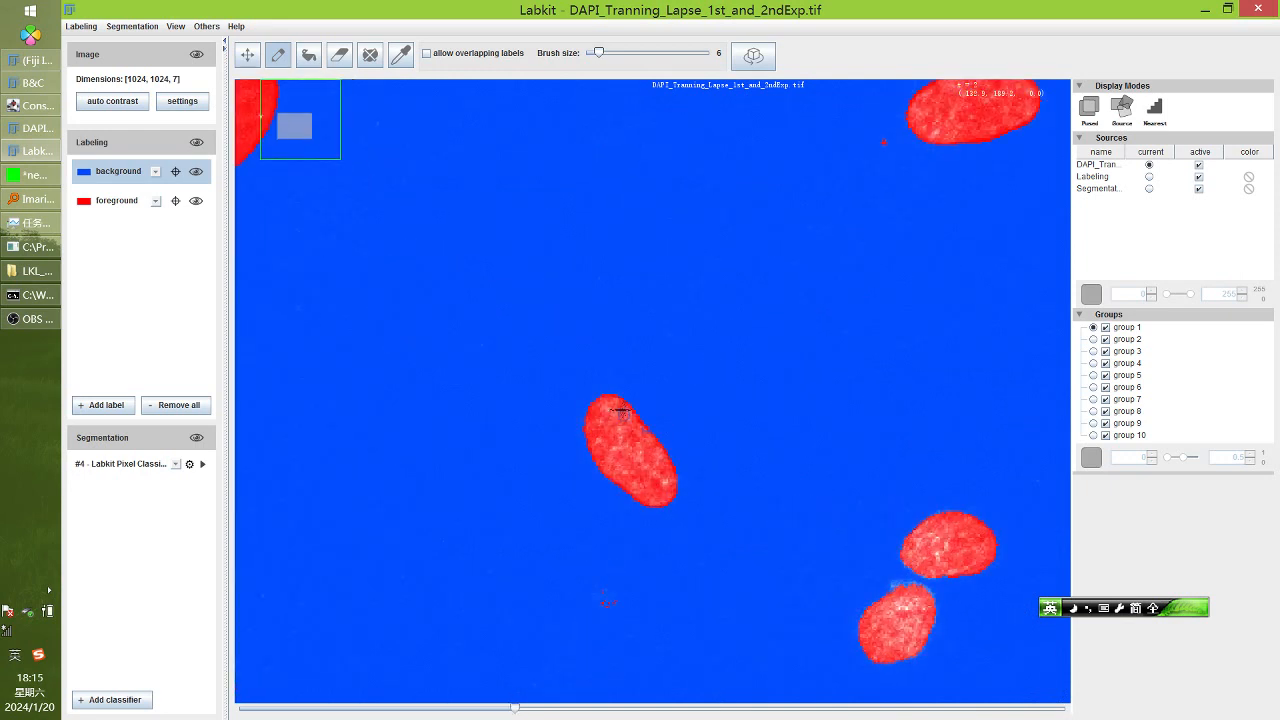
scroll(629, 582, up, 5)
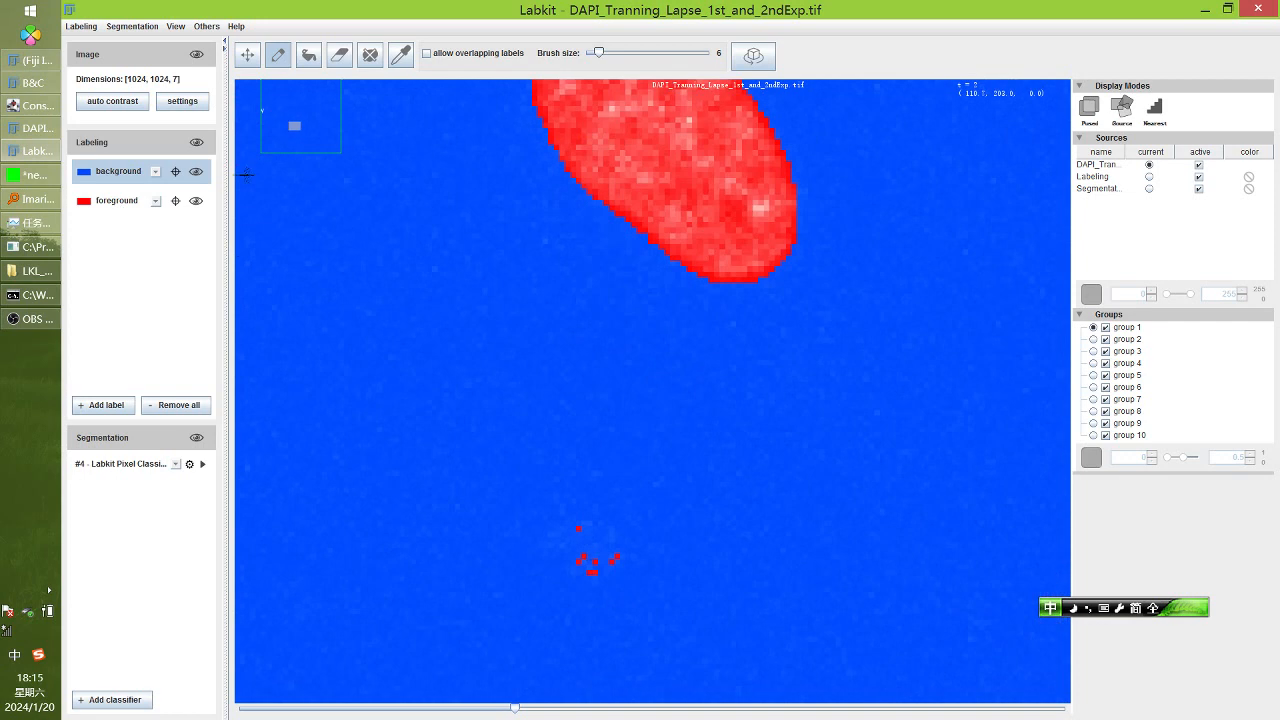
mouse_move(568, 522)
mouse_down()
mouse_move(630, 548)
mouse_move(578, 556)
mouse_move(590, 580)
mouse_up()
scroll(518, 617, down, 4)
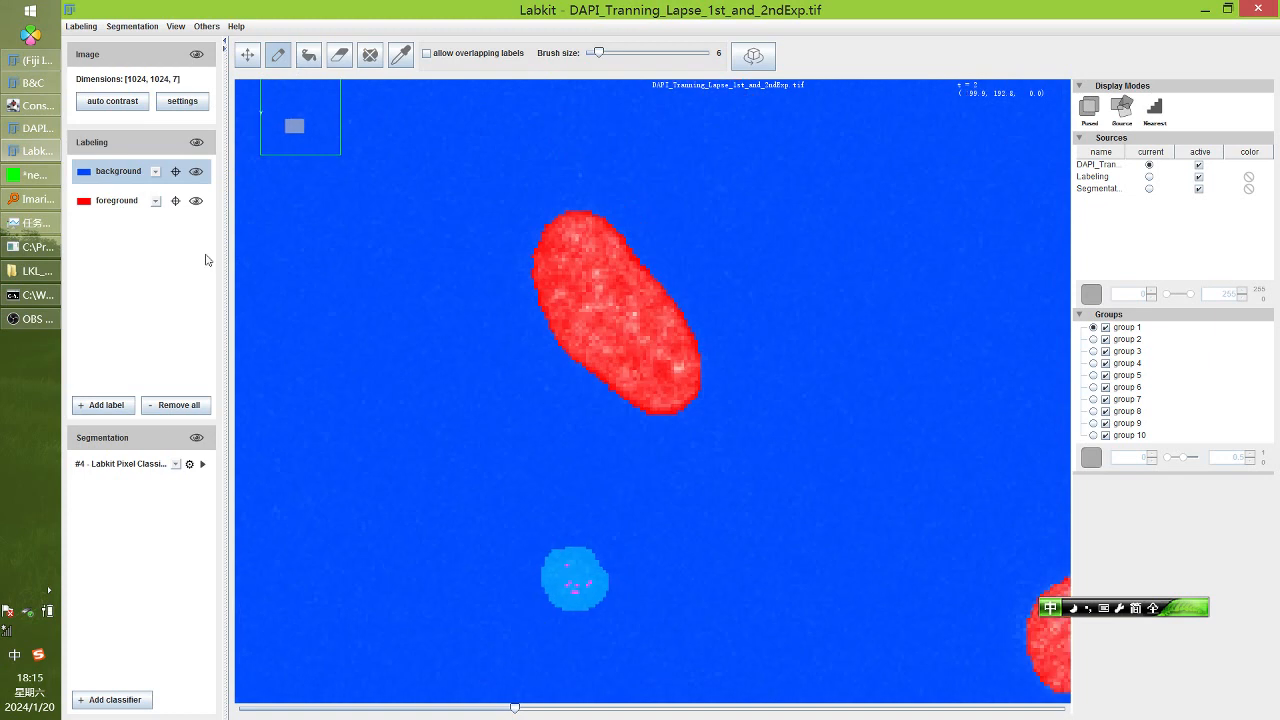
click(201, 465)
Check the updated segmentation over the whole image and move on to frame t = 4
scroll(700, 486, down, 5)
scroll(683, 468, down, 1)
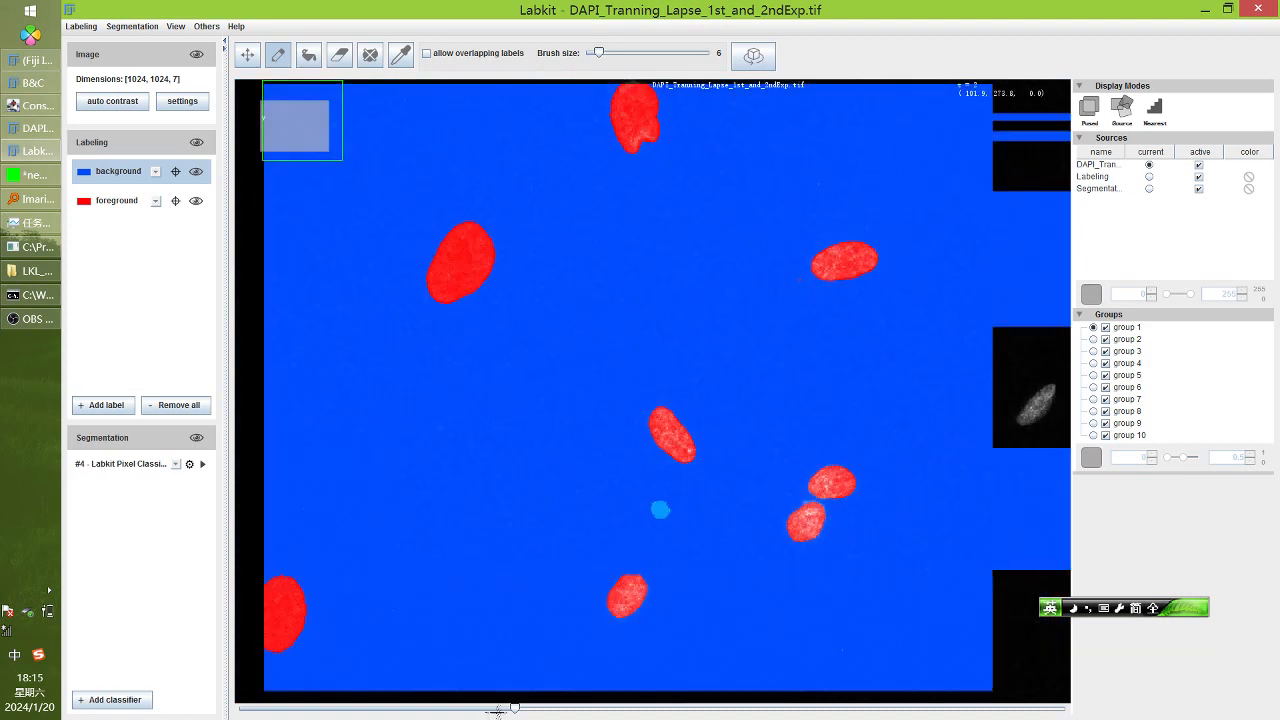
drag(514, 708, 782, 711)
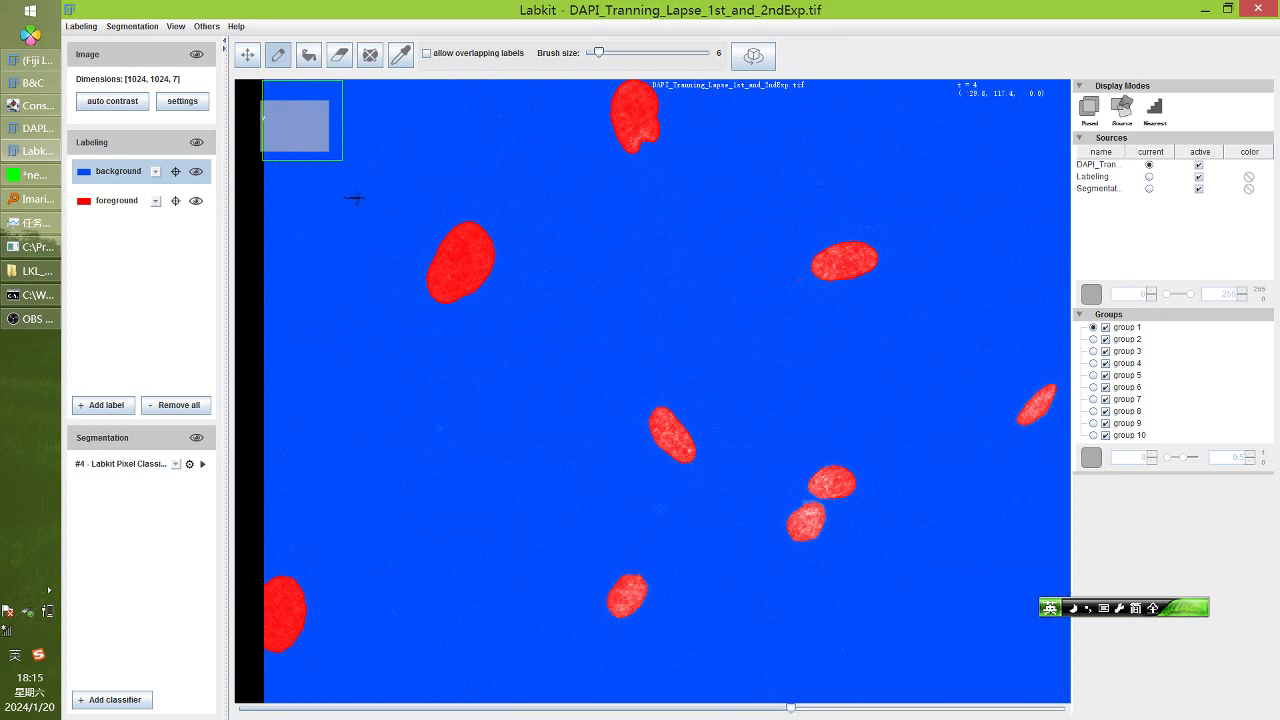
Save the labeling as DAPI_Tranning_Lapse_1st_and_2ndExp.tif.labeling in the LKL_tutorial folder, replacing the earlier file
click(81, 26)
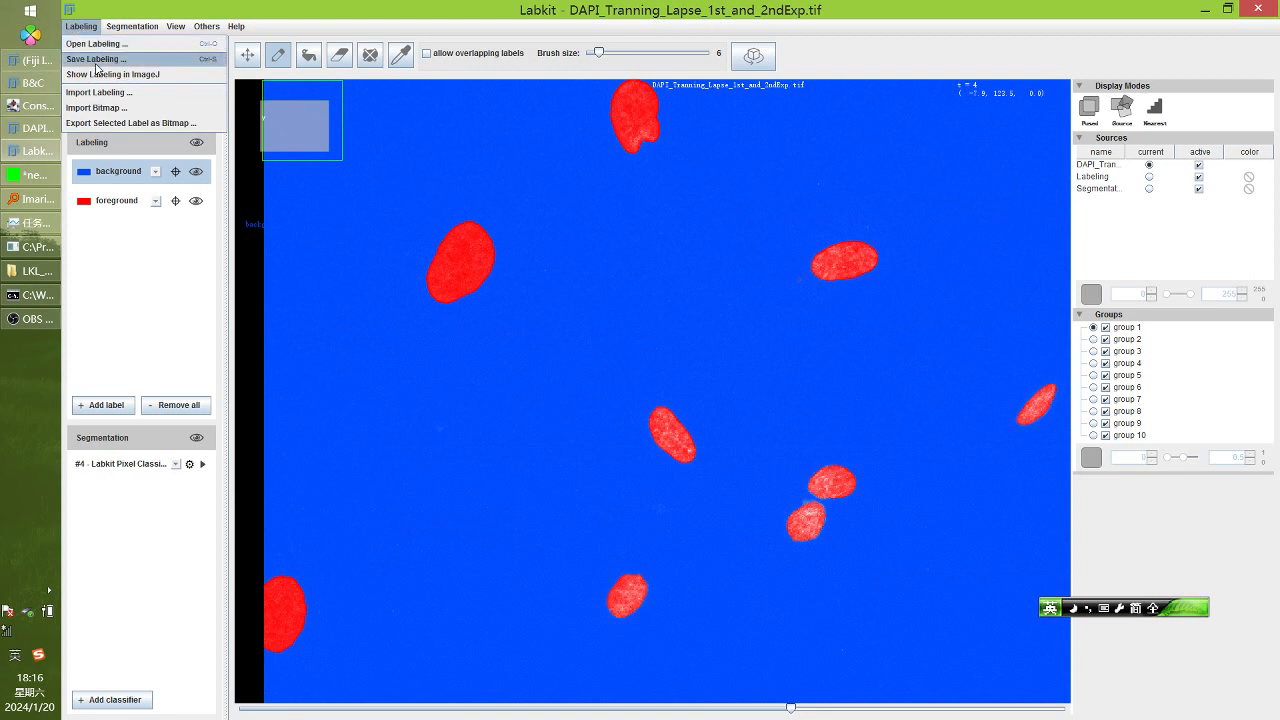
click(97, 60)
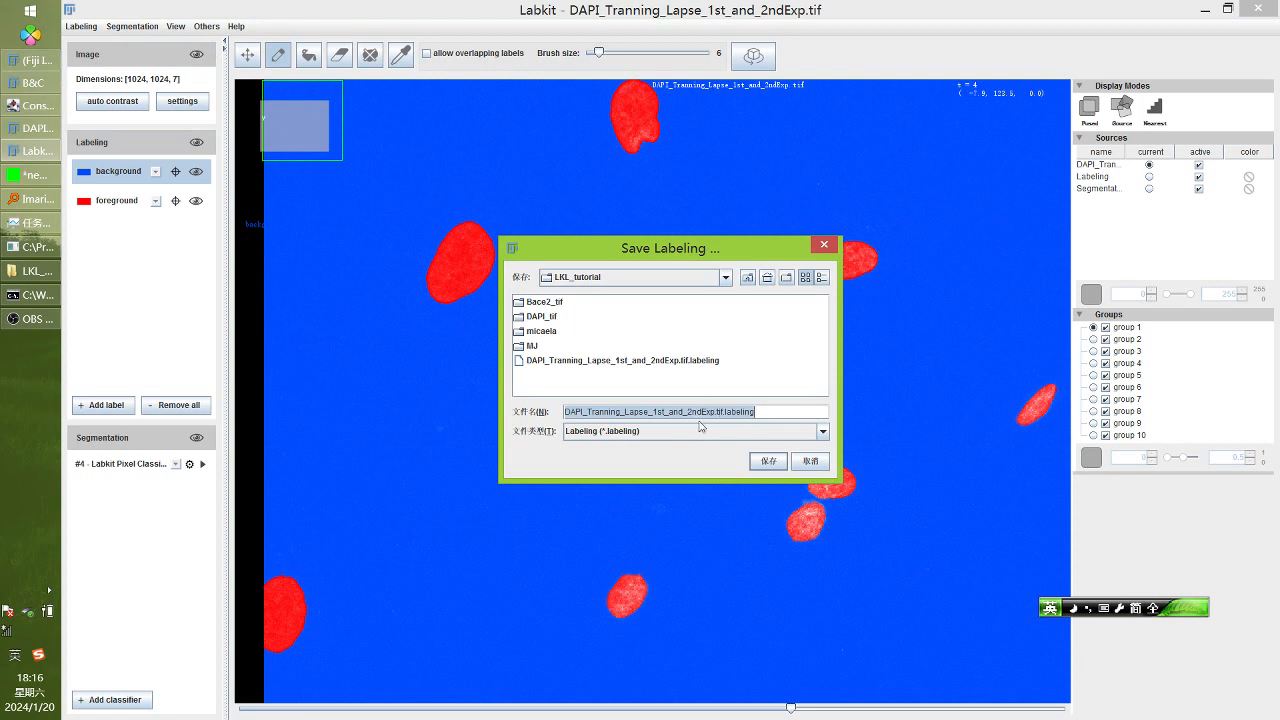
click(768, 462)
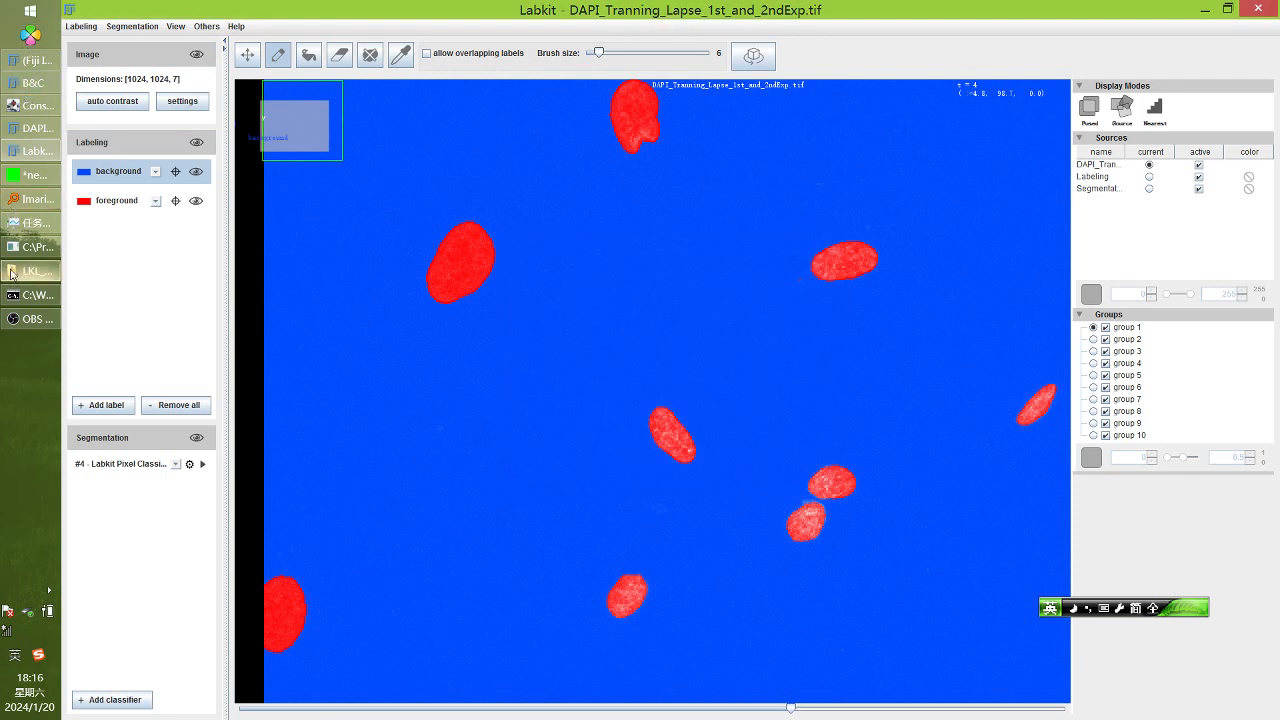
Save the trained classifier in E:\temp2\LKL_tutorial, overwriting DAPI_classifier.classifier
click(132, 26)
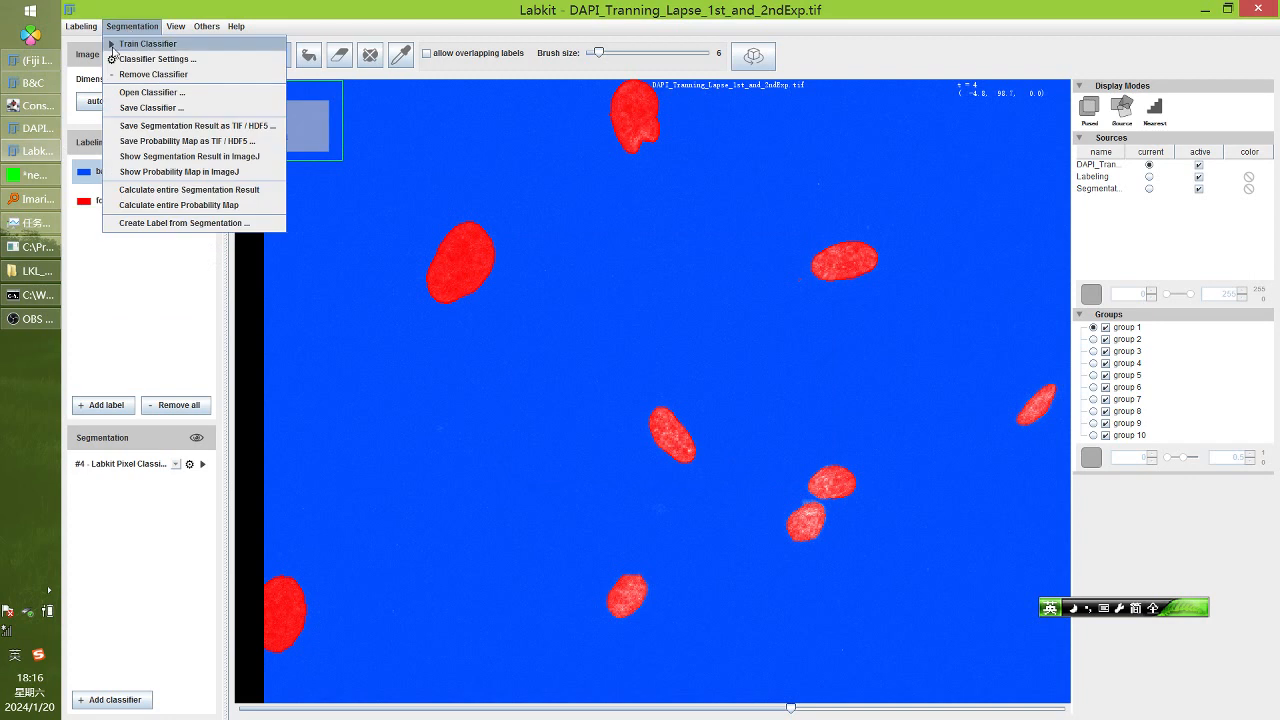
click(150, 107)
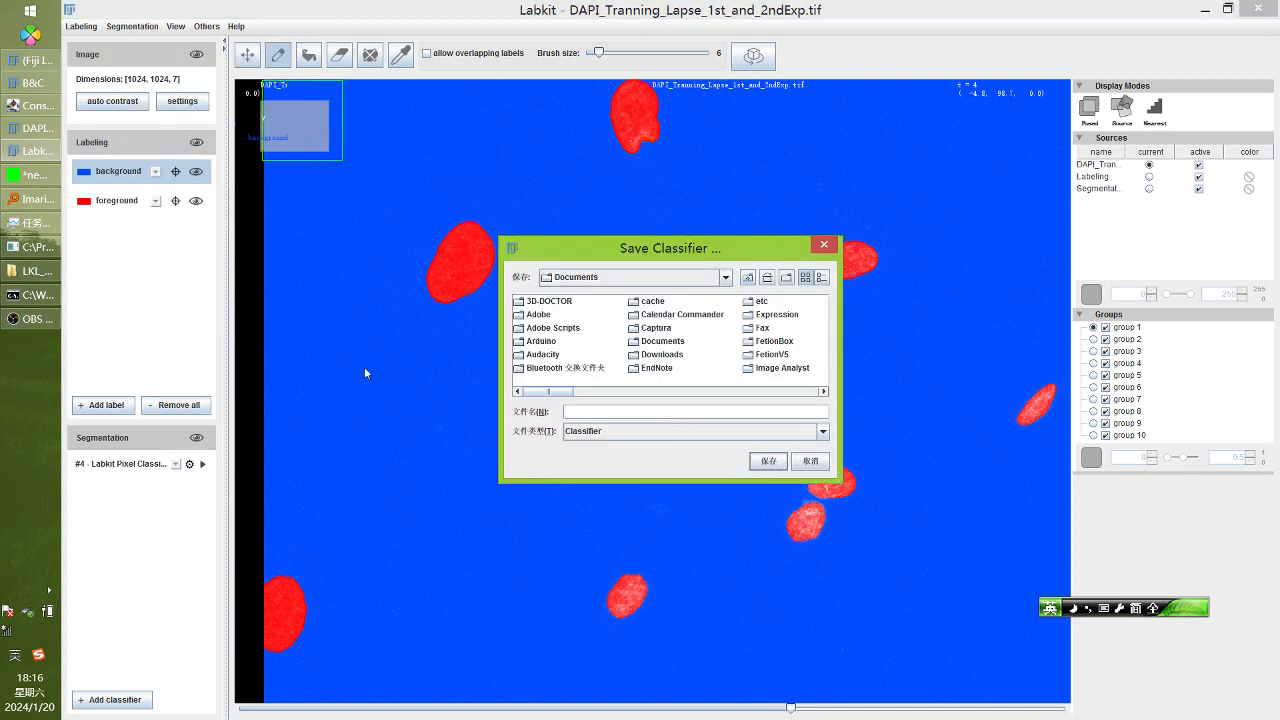
click(37, 270)
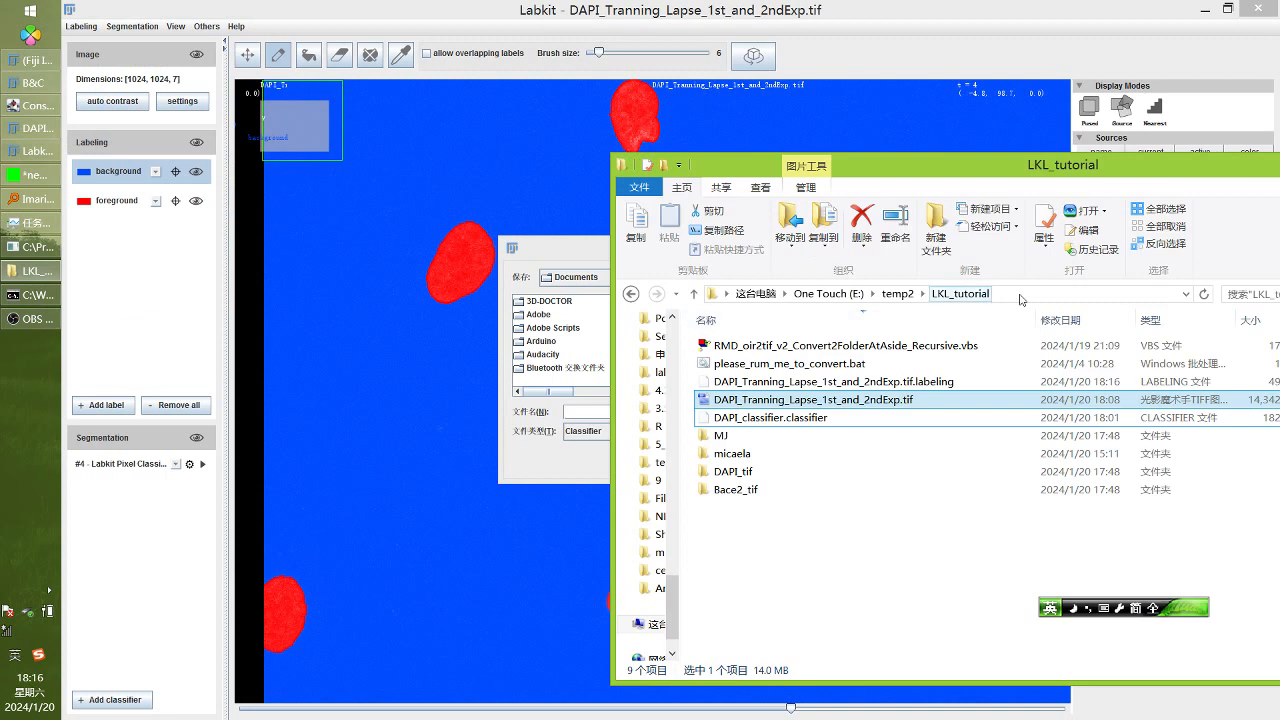
click(960, 294)
key(ctrl+c)
click(600, 410)
key(ctrl+v)
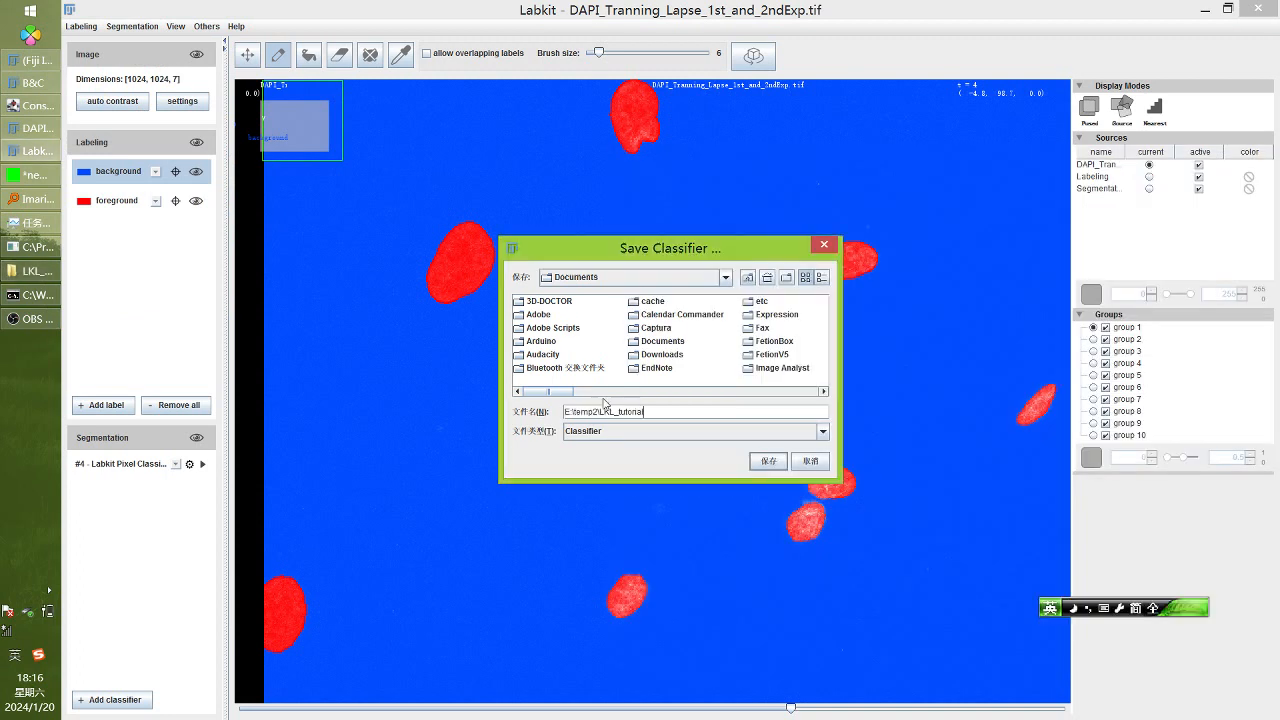
key(Return)
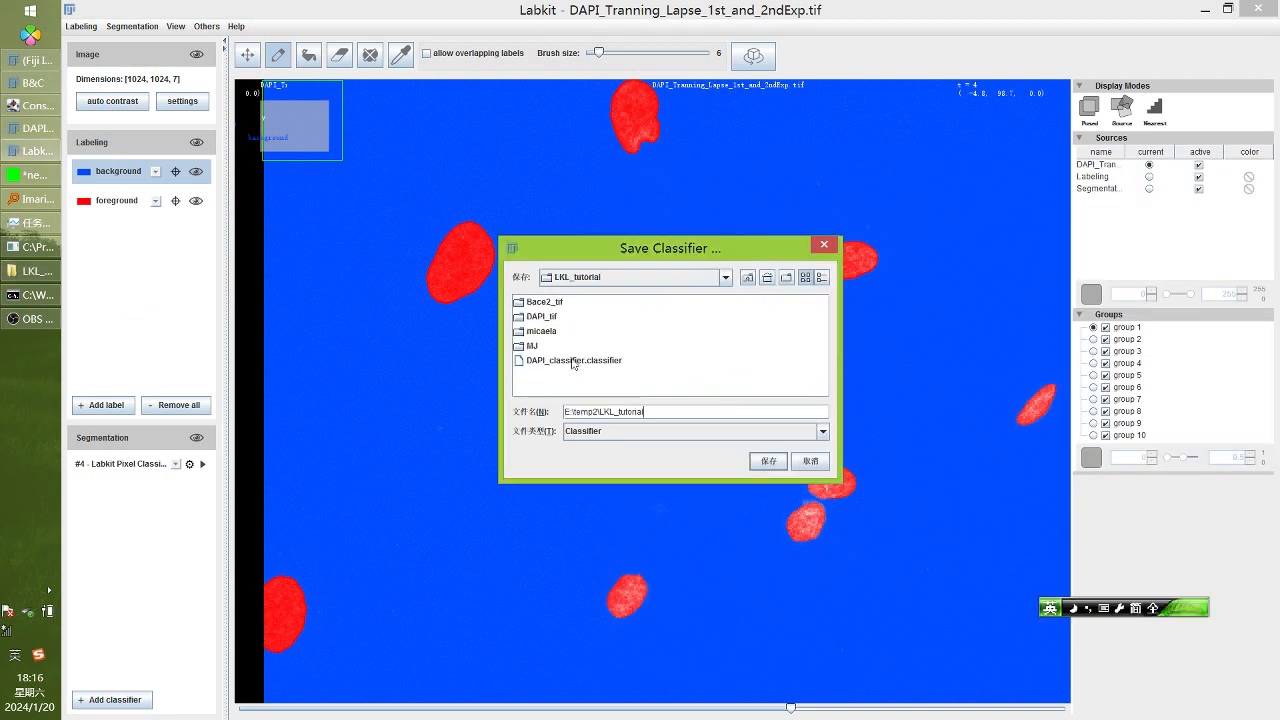
click(570, 362)
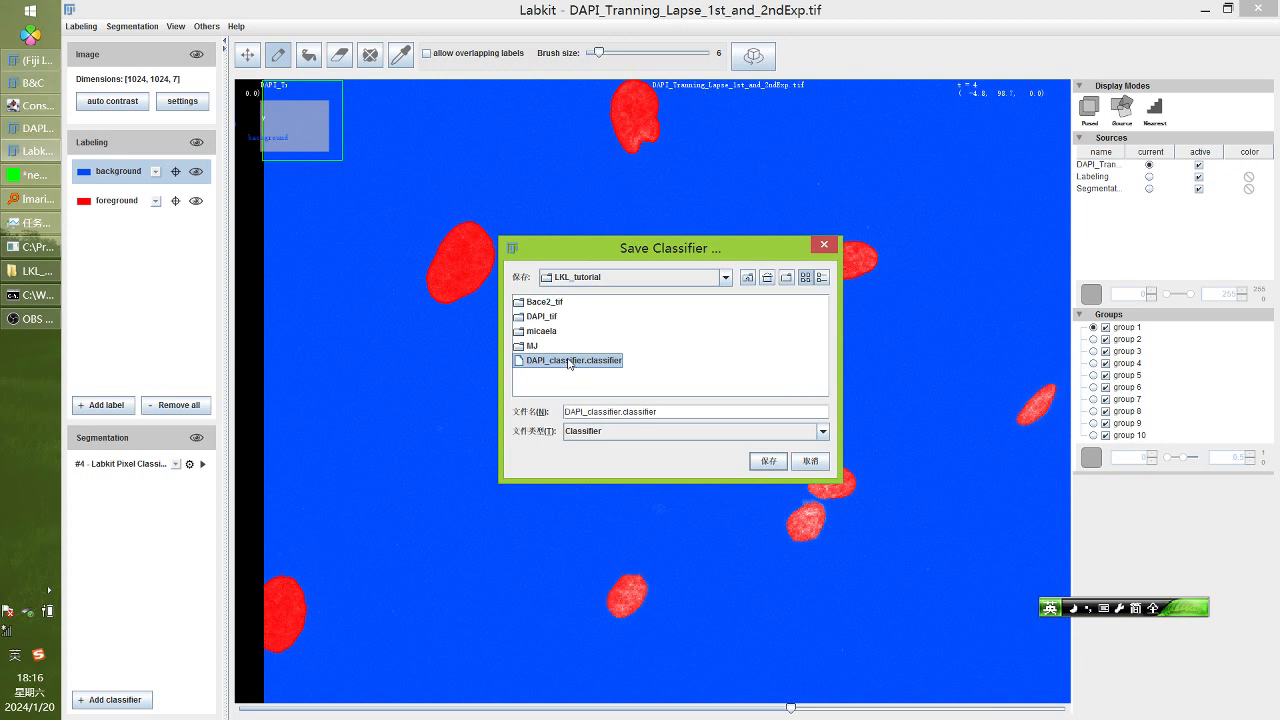
click(767, 461)
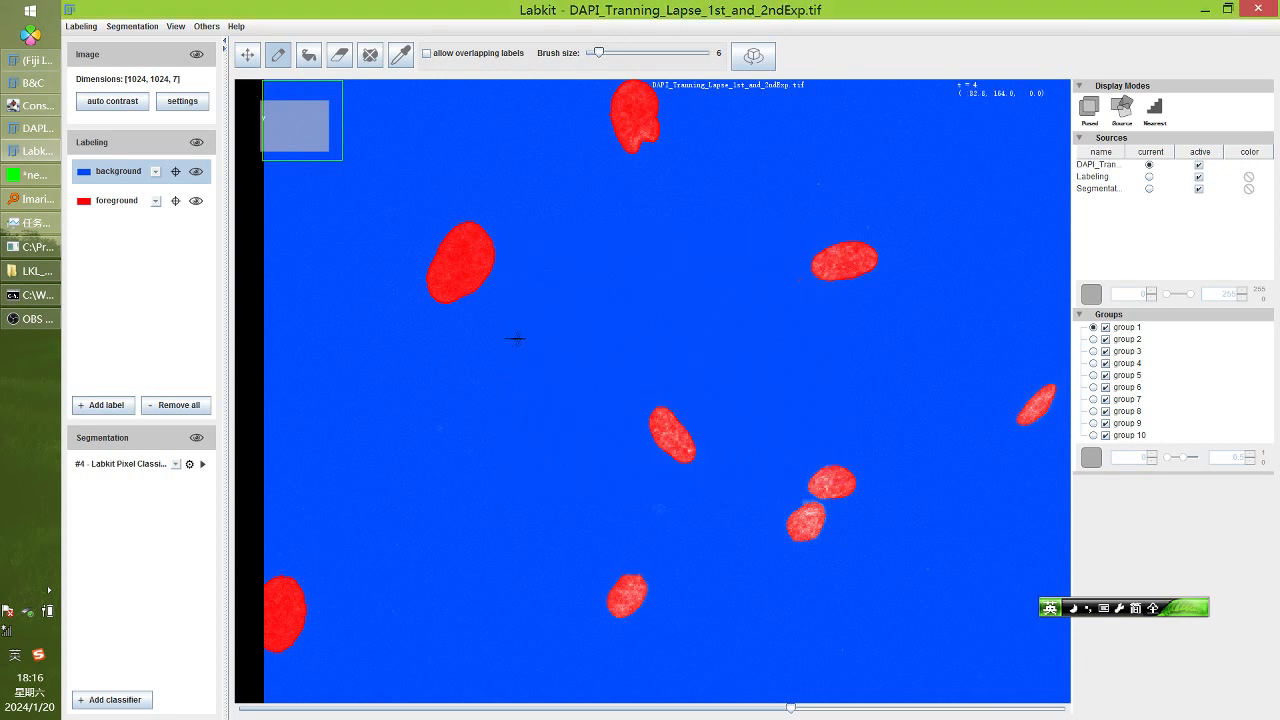
Switch to the LKL_tutorial folder in File Explorer and check the saved DAPI_classifier.classifier file
click(35, 270)
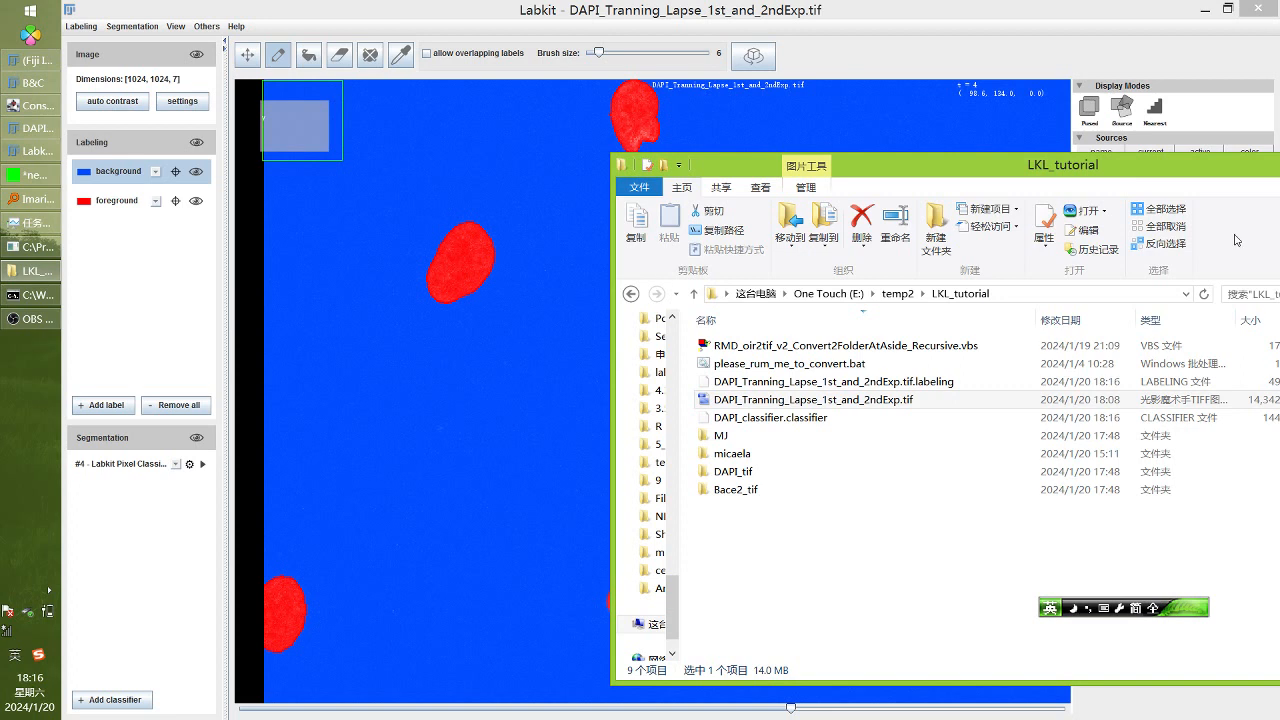
drag(1168, 170, 909, 77)
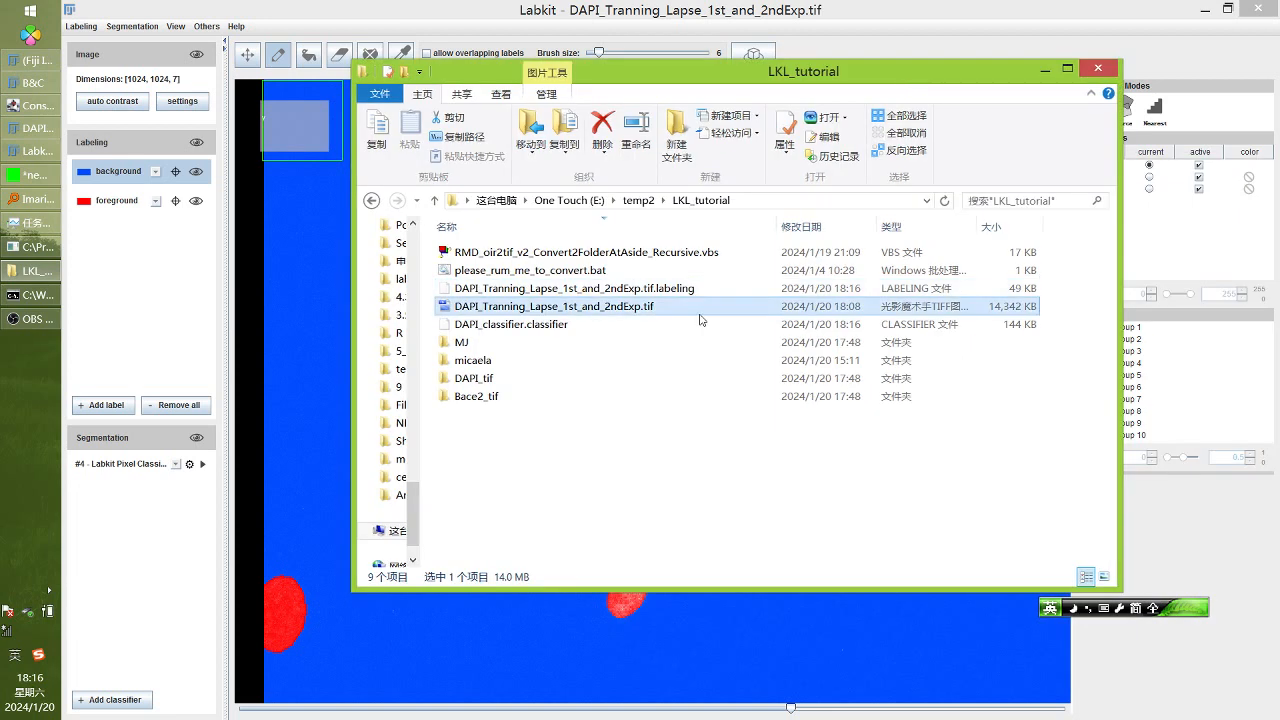
click(660, 324)
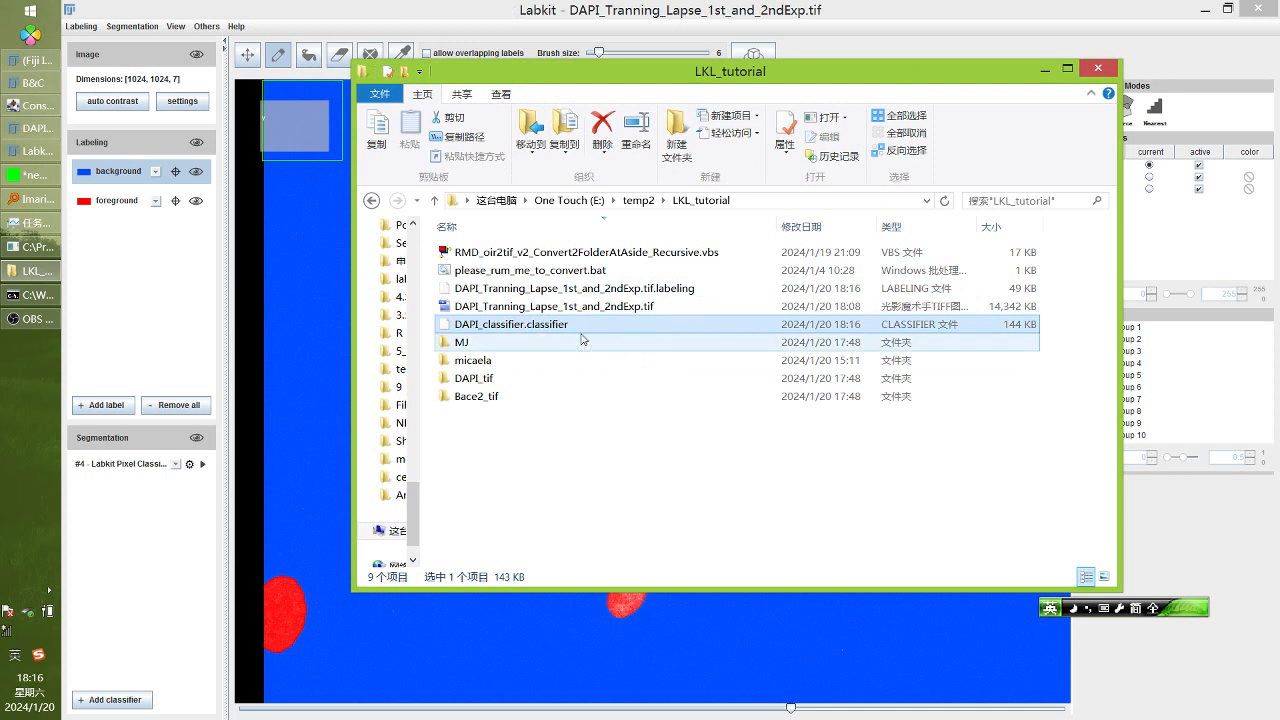
Return to Labkit, glance over the final segmentation and close the Labkit window
click(539, 17)
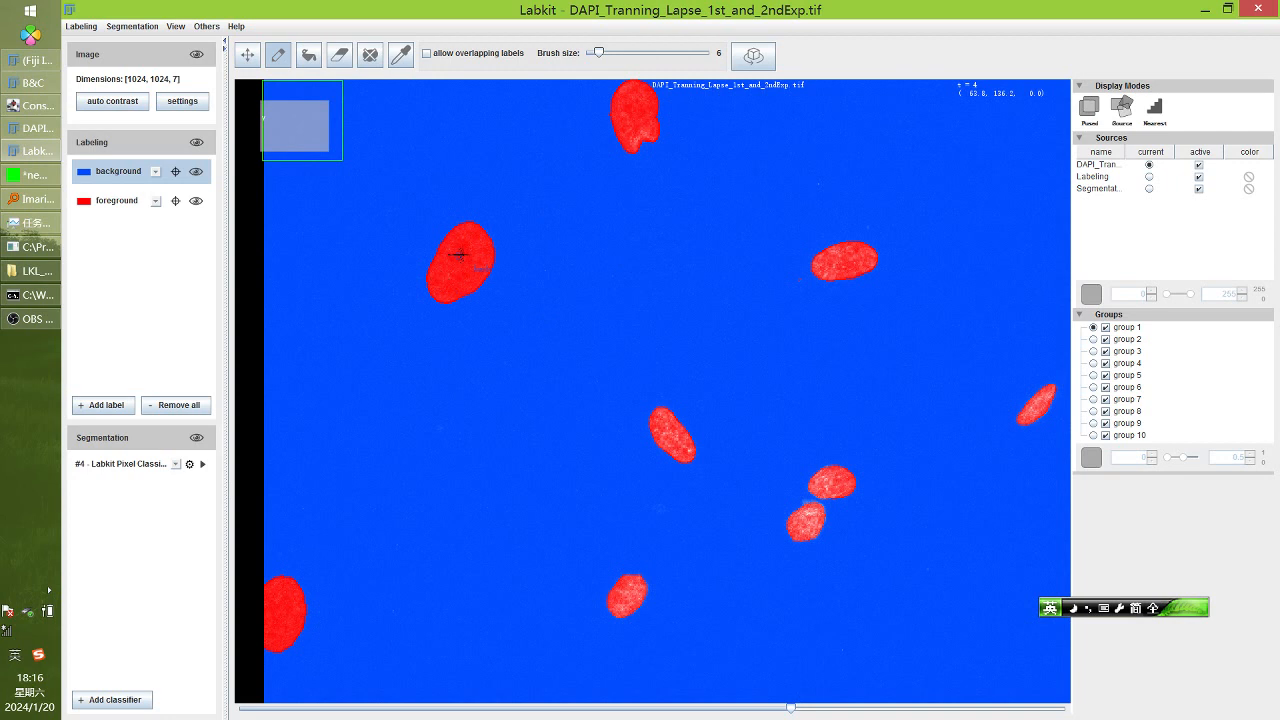
scroll(459, 255, down, 4)
scroll(462, 248, up, 4)
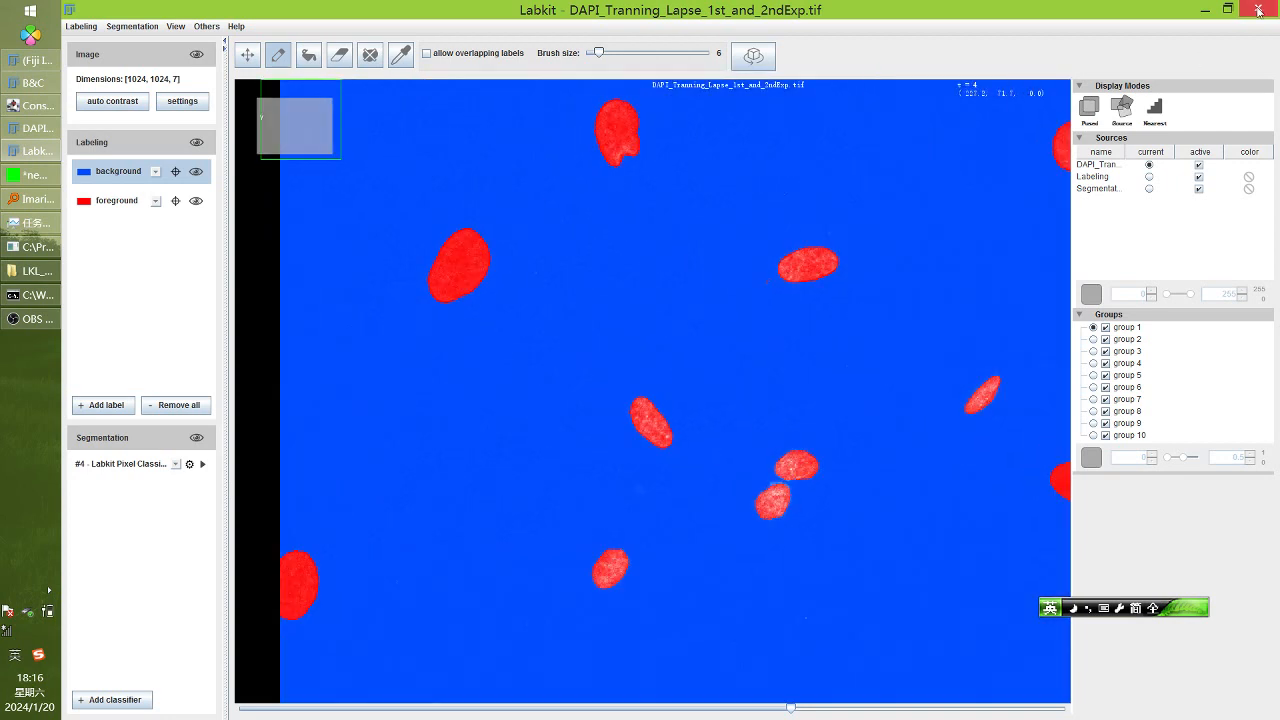
click(1259, 8)
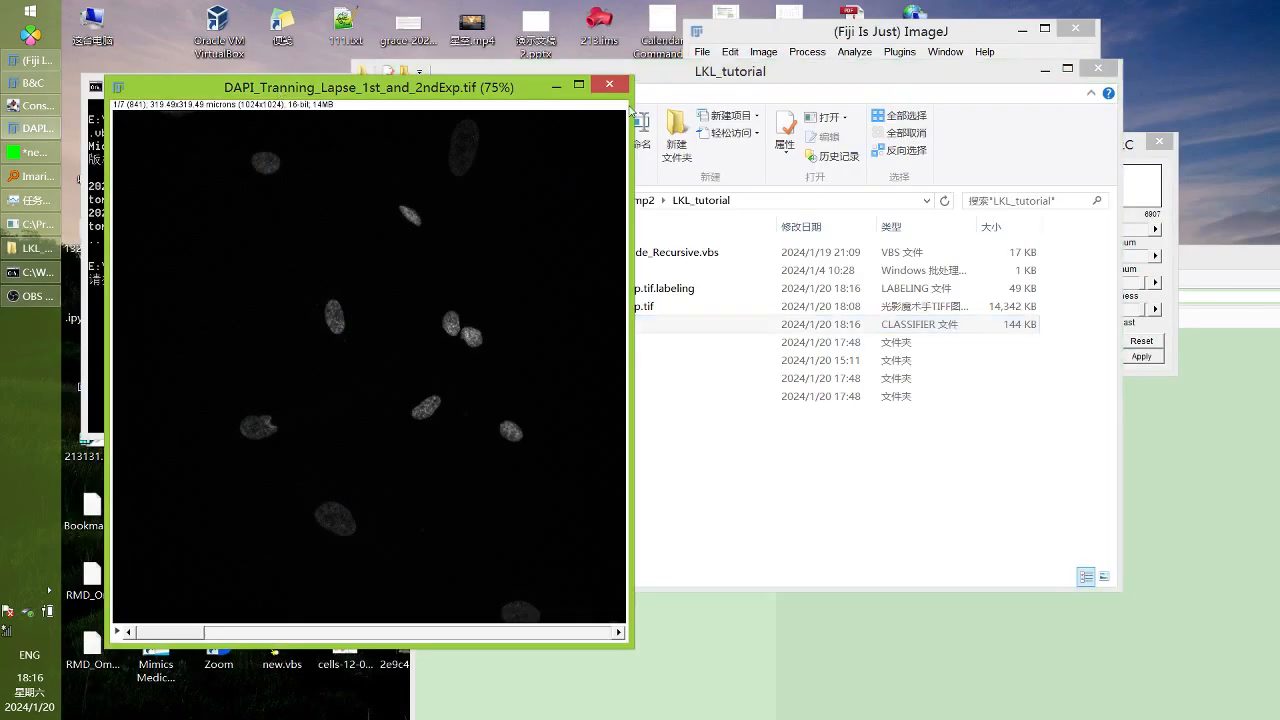
Close the DAPI training stack and rename the classifier file in LKL_tutorial to DAPI_Tranning_Lapse_1st_and_2ndExp.classifier
click(613, 87)
drag(613, 77, 525, 86)
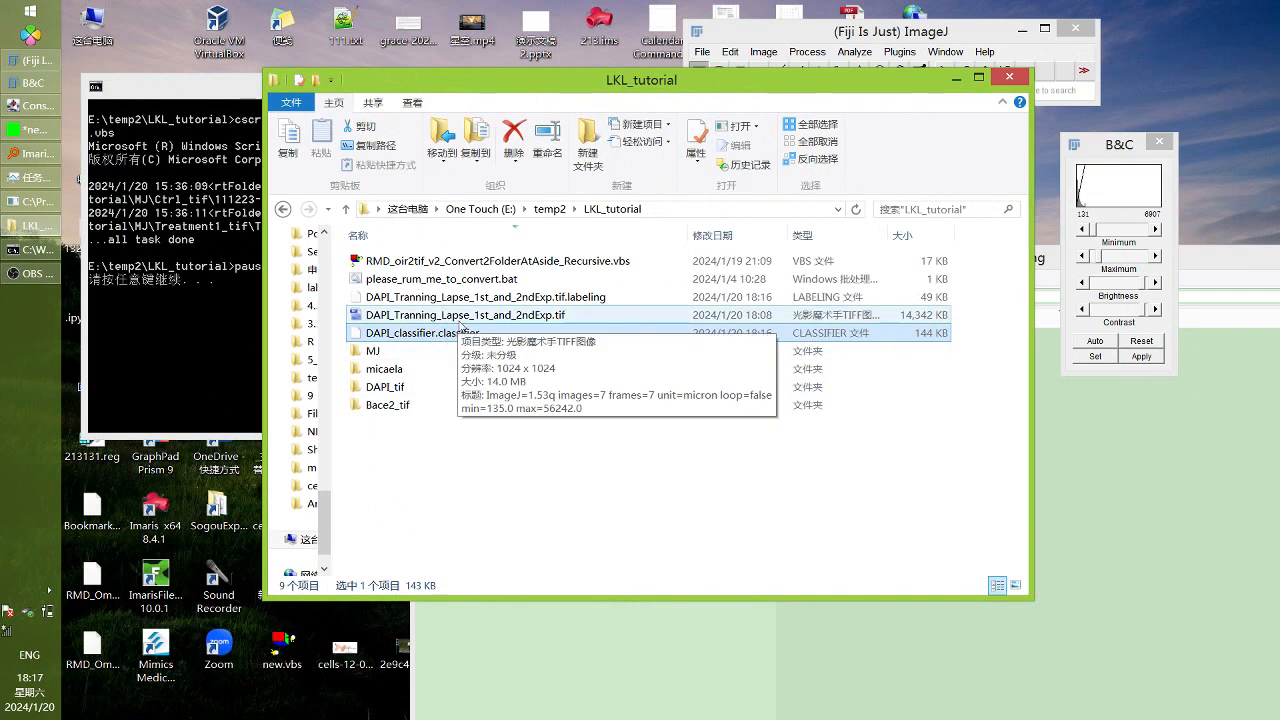
click(505, 298)
click(538, 317)
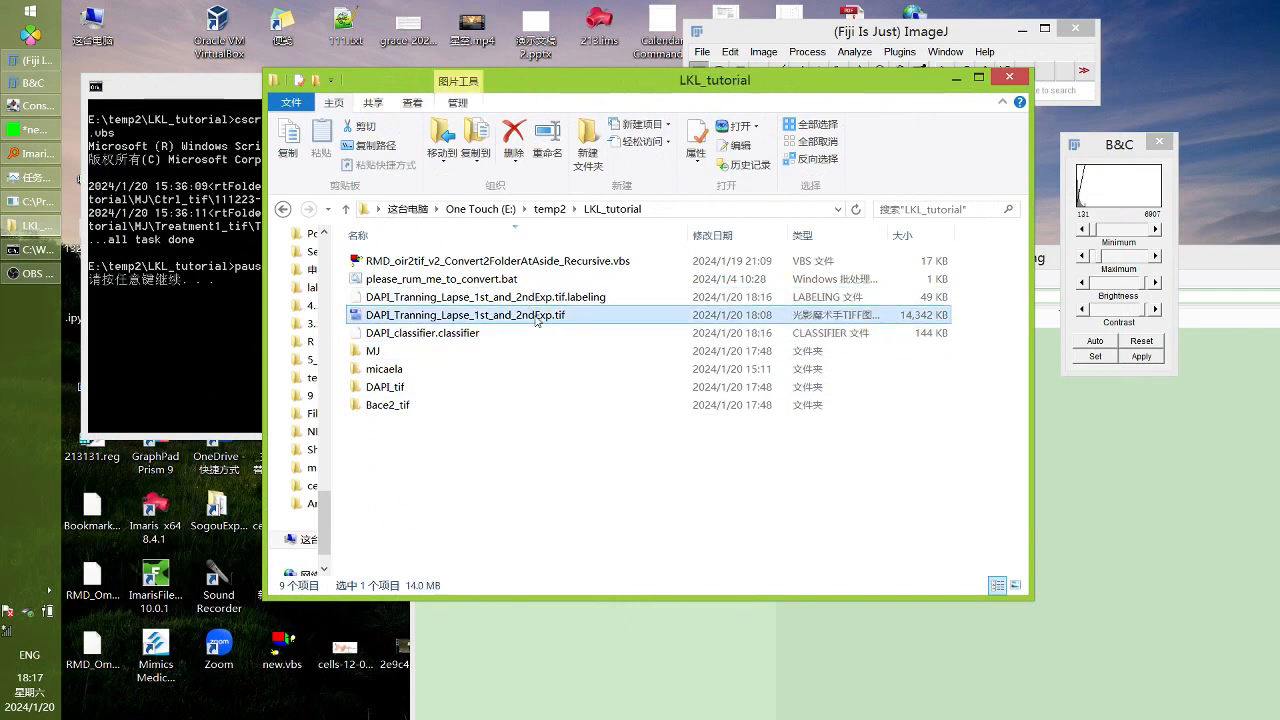
click(543, 299)
click(551, 319)
key(F2)
key(ctrl+c)
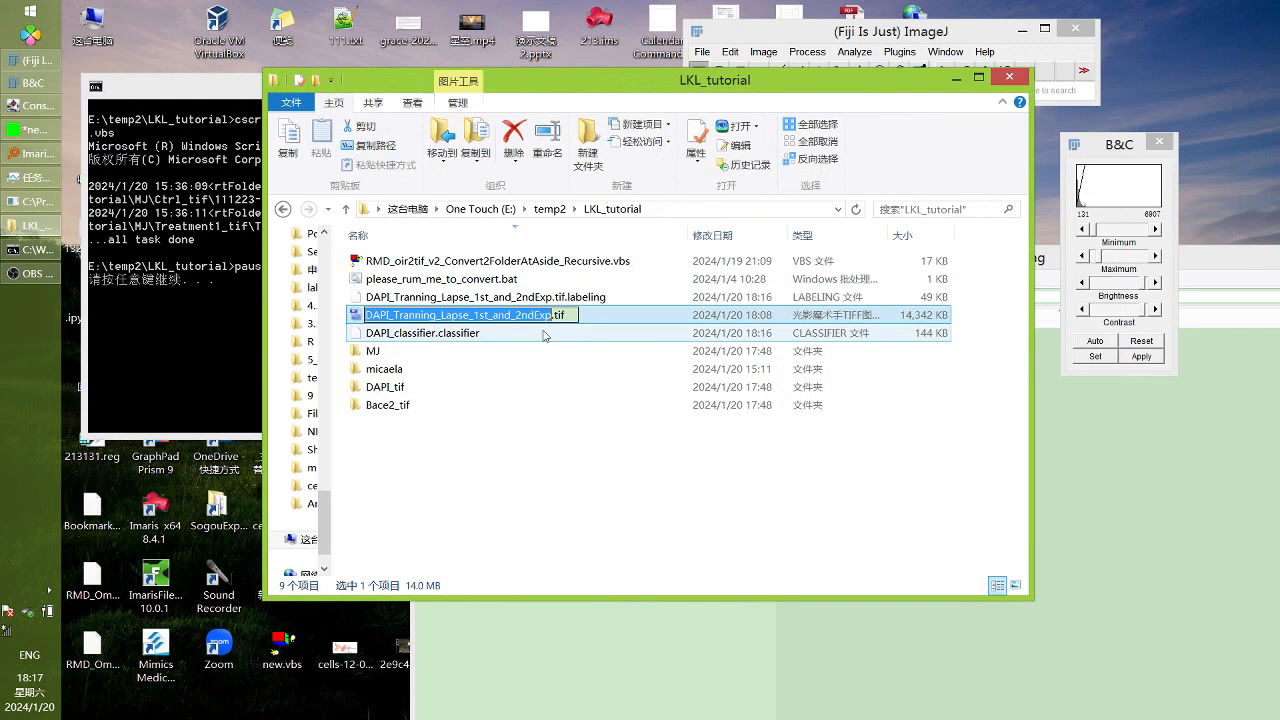
click(497, 335)
key(F2)
key(ctrl+v)
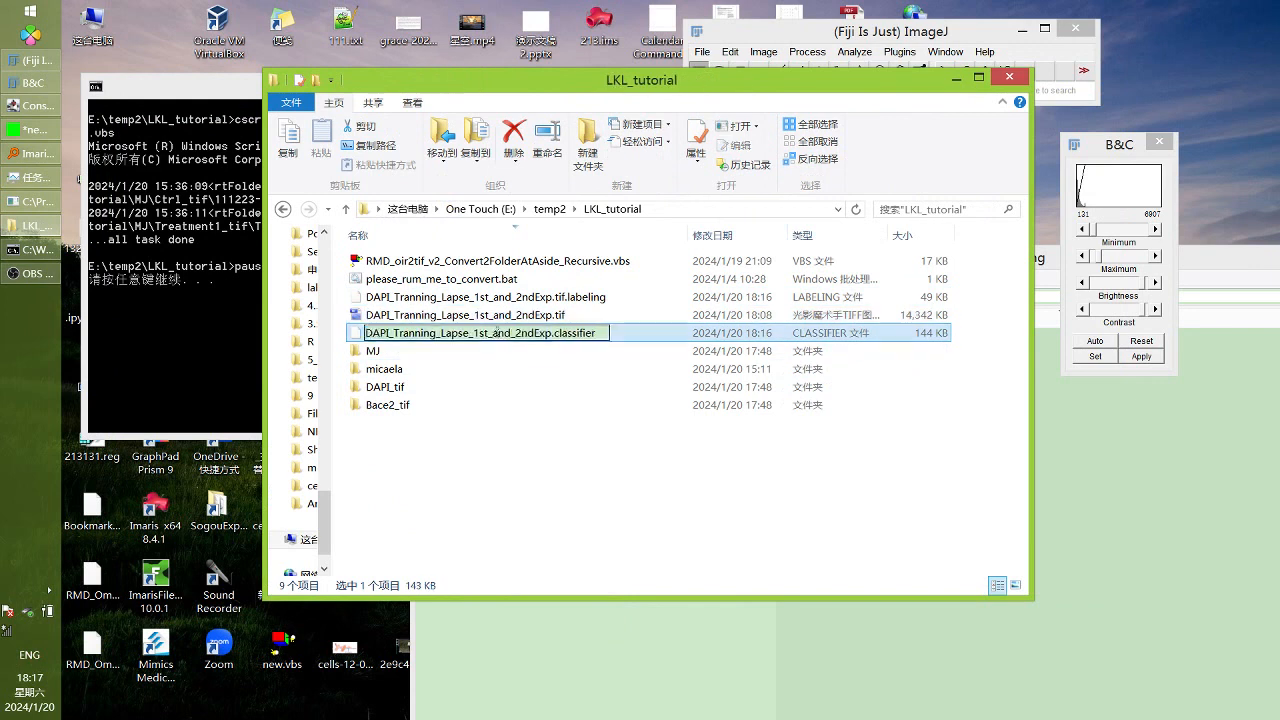
key(Return)
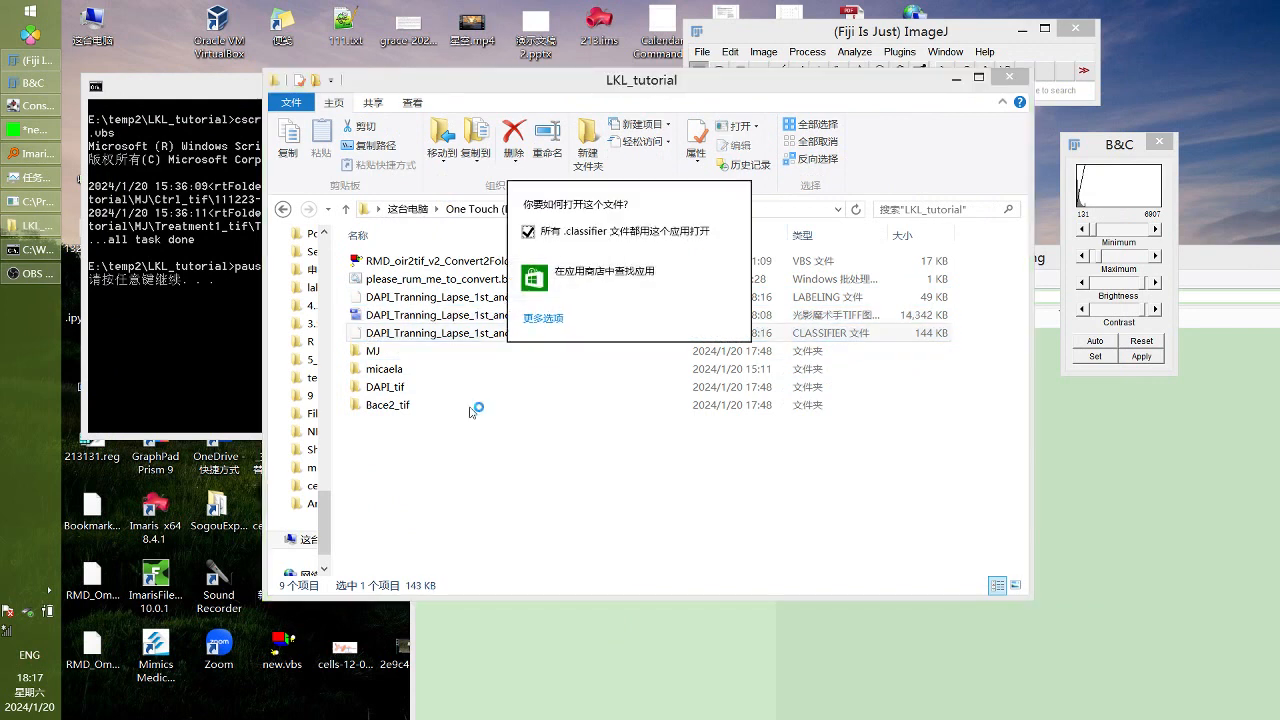
click(472, 409)
Rename the labeling file to DAPI_Tranning_Lapse_1st_and_2ndExp.labeling by removing the tif part of its name
click(567, 301)
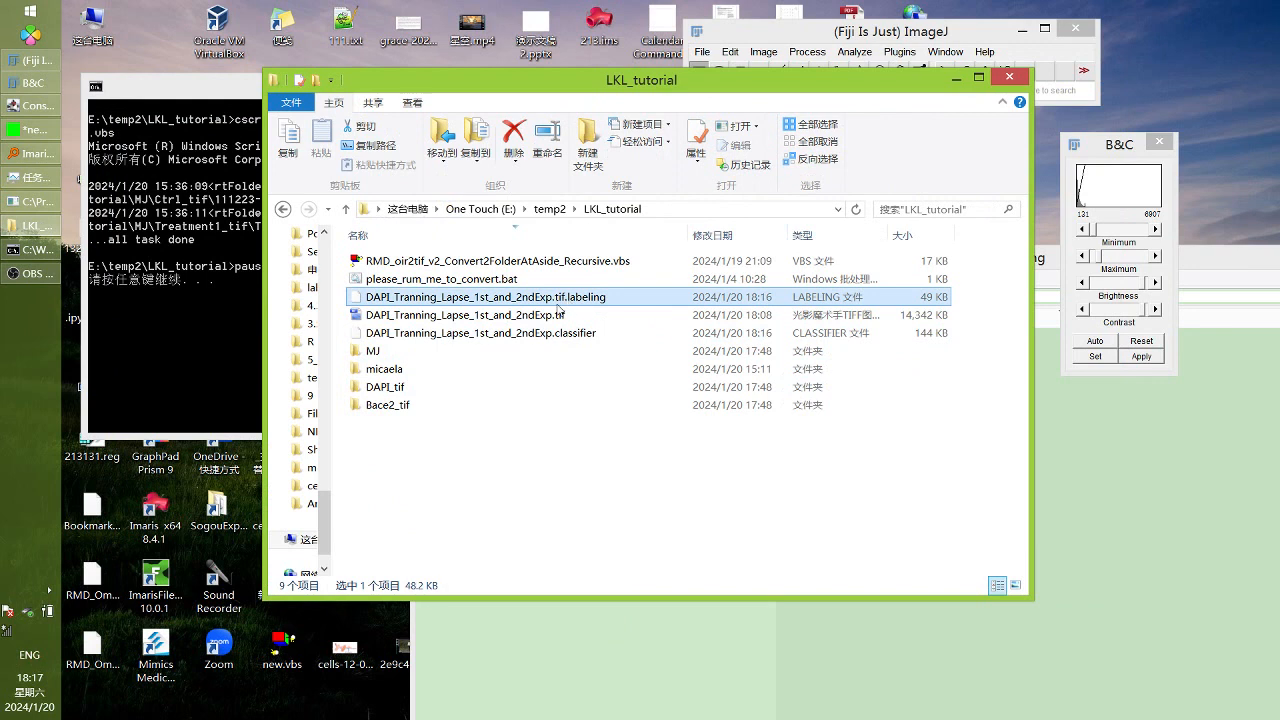
click(578, 333)
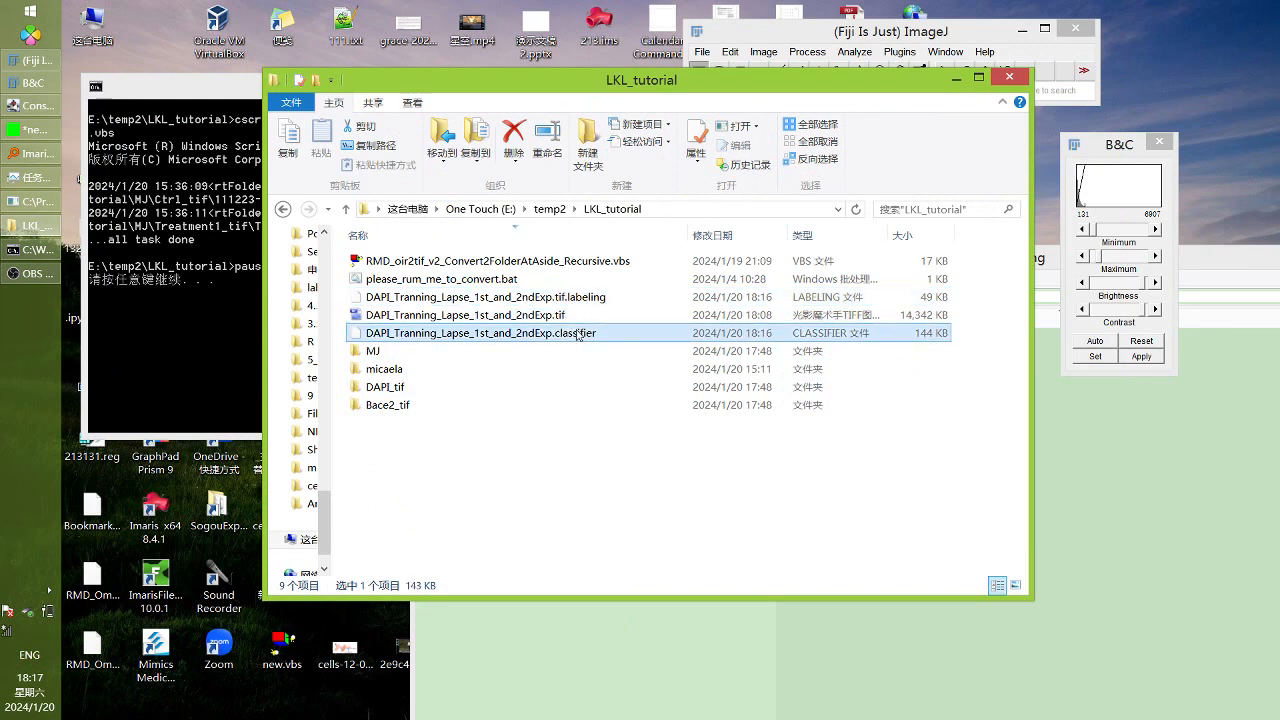
click(565, 298)
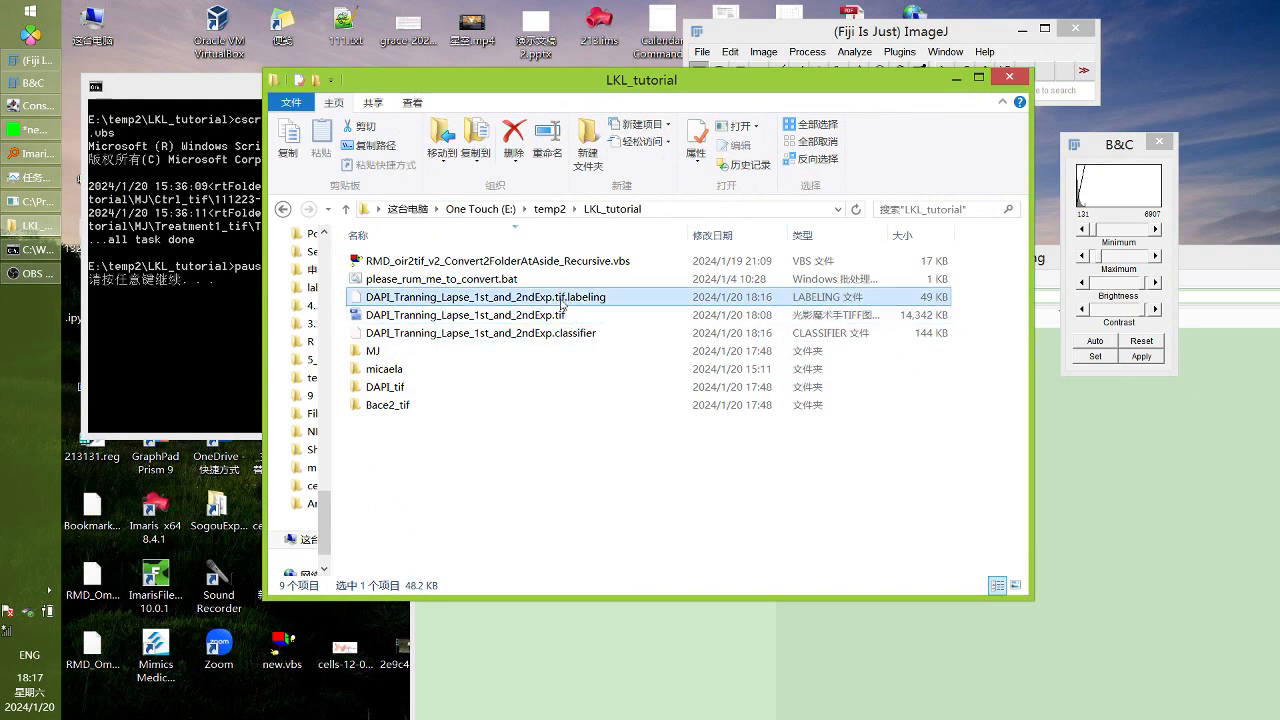
key(F2)
drag(554, 297, 565, 300)
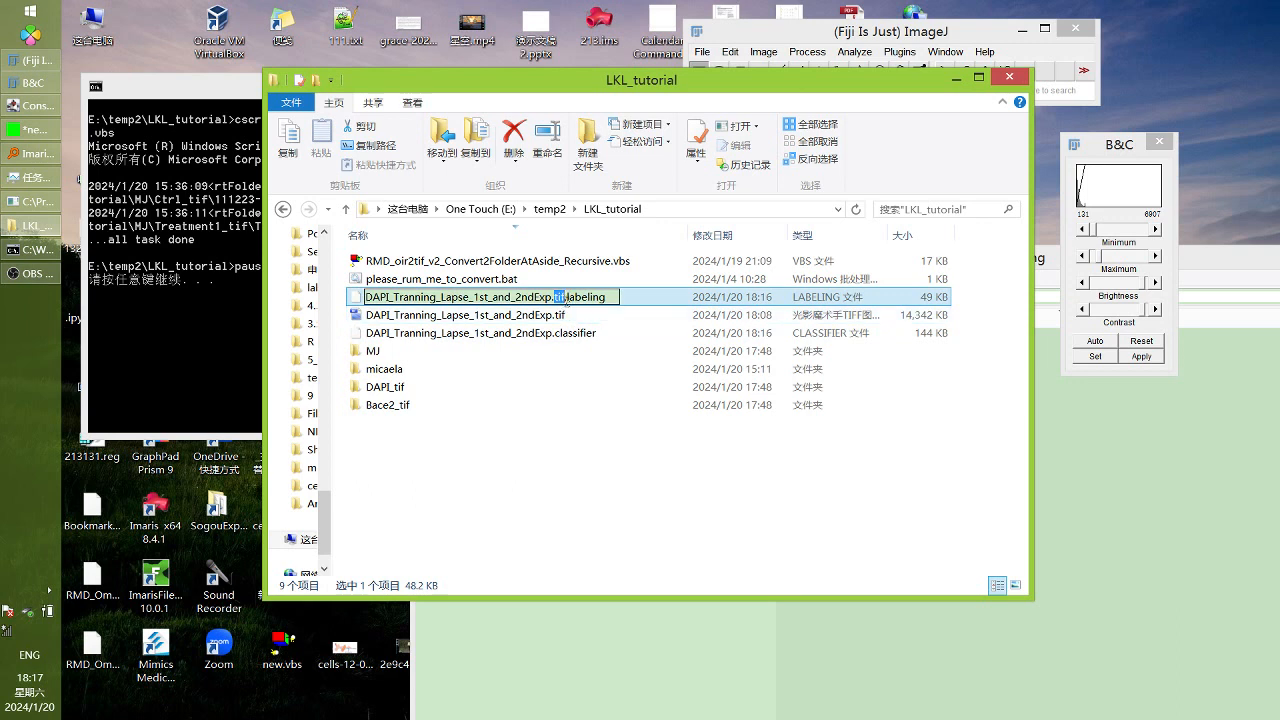
key(BackSpace)
key(BackSpace)
key(Return)
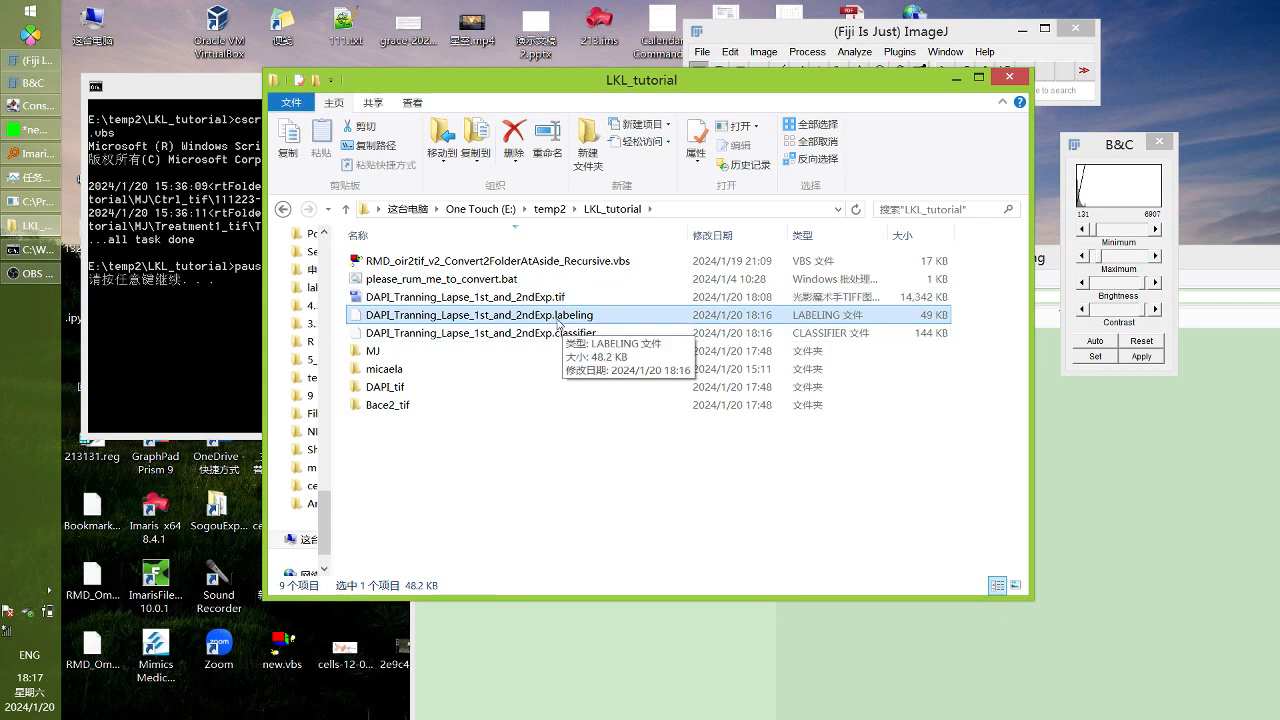
Open DAPI_Tranning_Lapse_1st_and_2ndExp.tif in Fiji together with its labeling file, and discard the labeling's text window without saving
ctrl+click(460, 297)
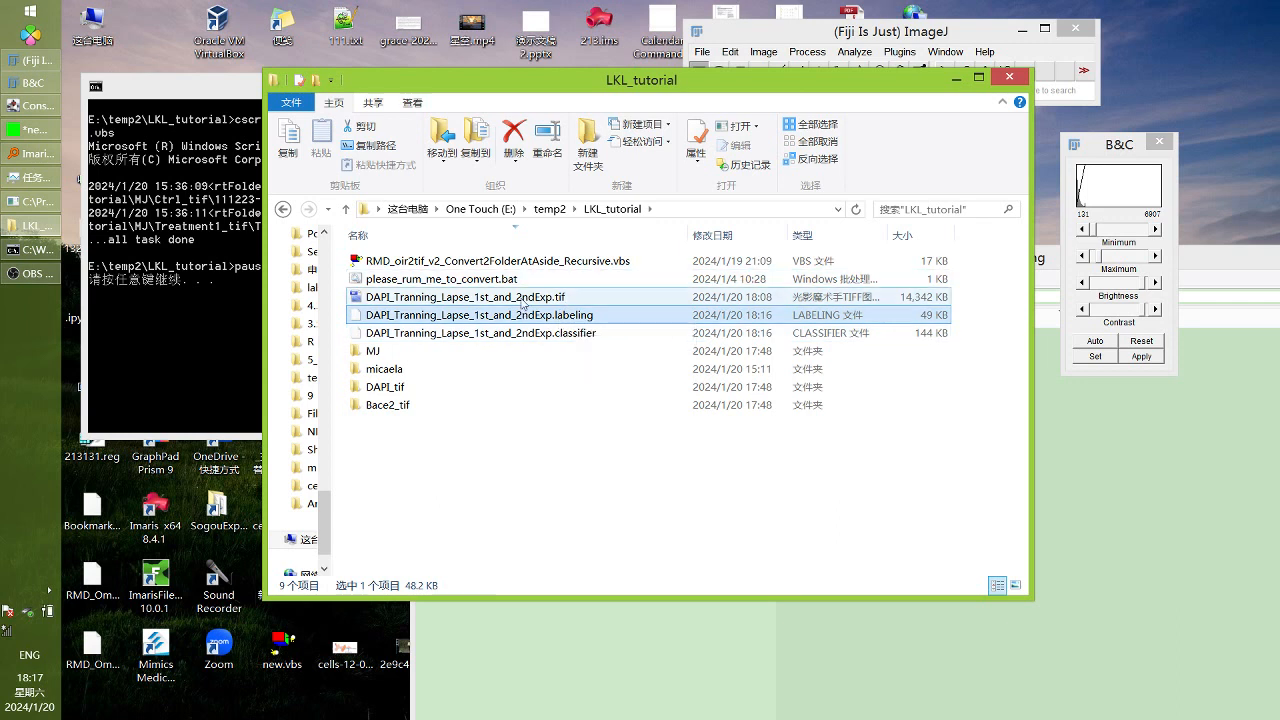
drag(460, 297, 862, 45)
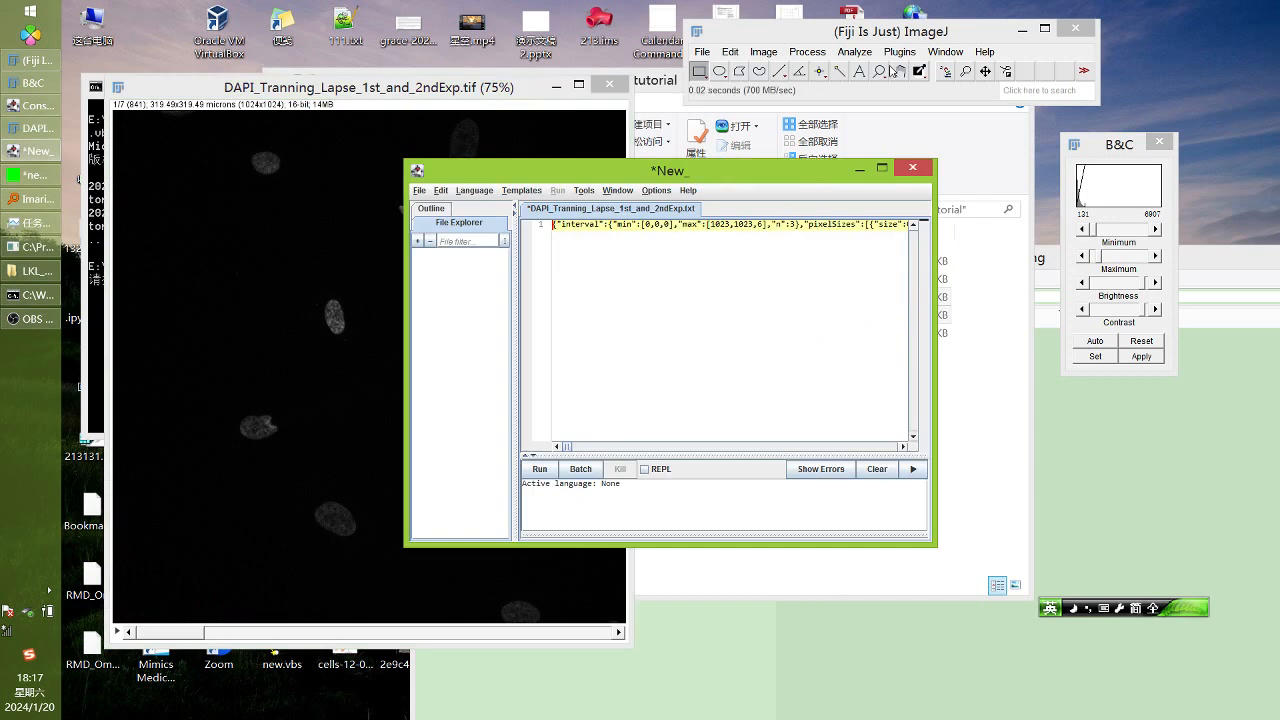
click(913, 168)
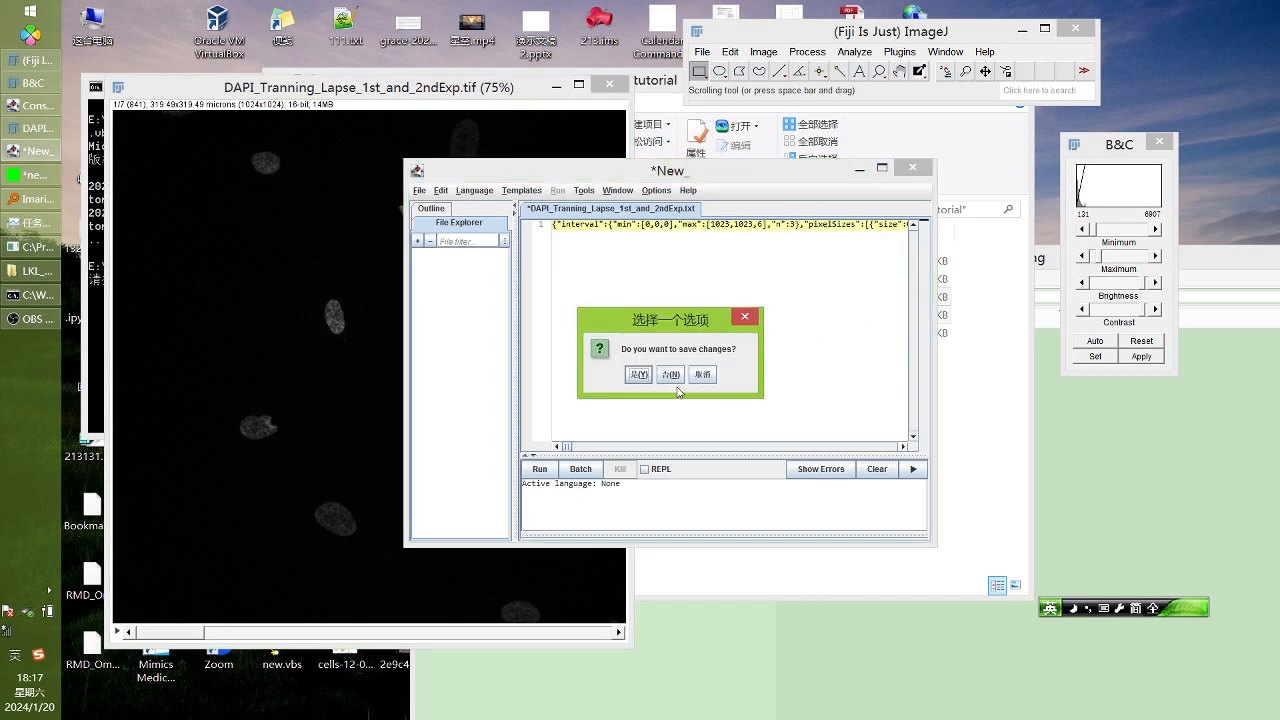
click(660, 373)
Open the stack in Labkit, check its frames for loaded labels and close Labkit
click(899, 51)
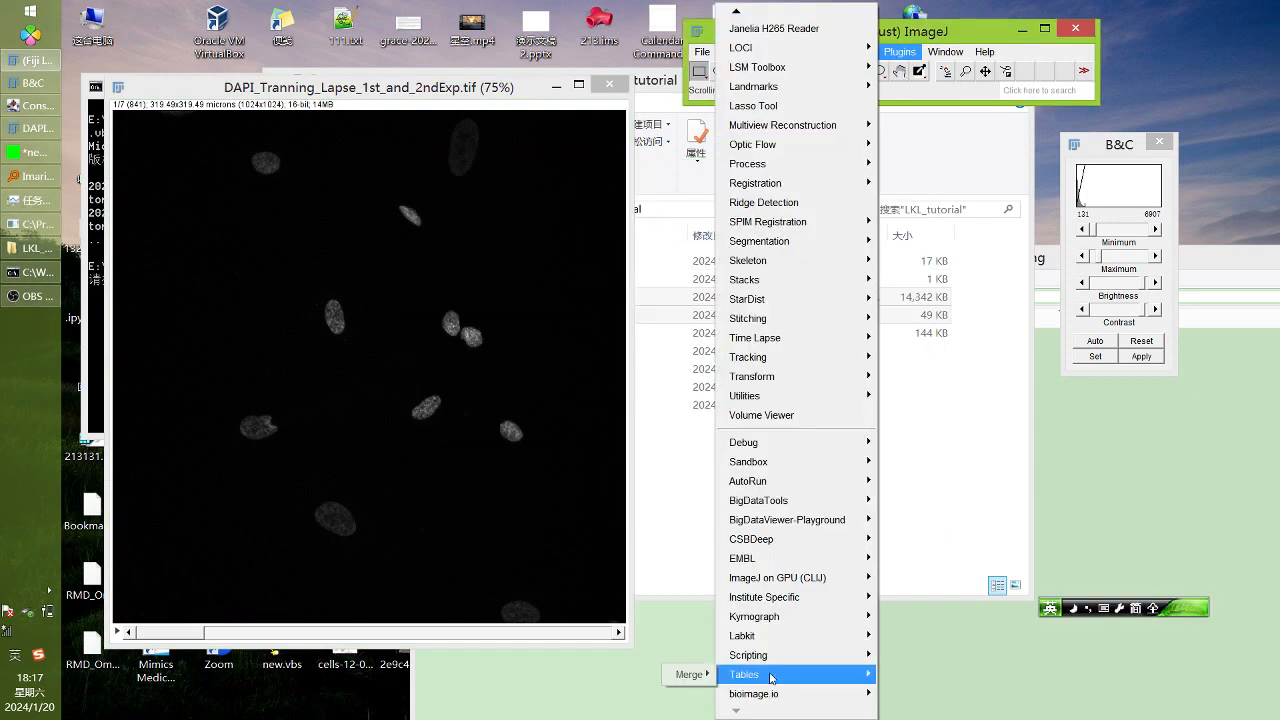
mouse_move(757, 655)
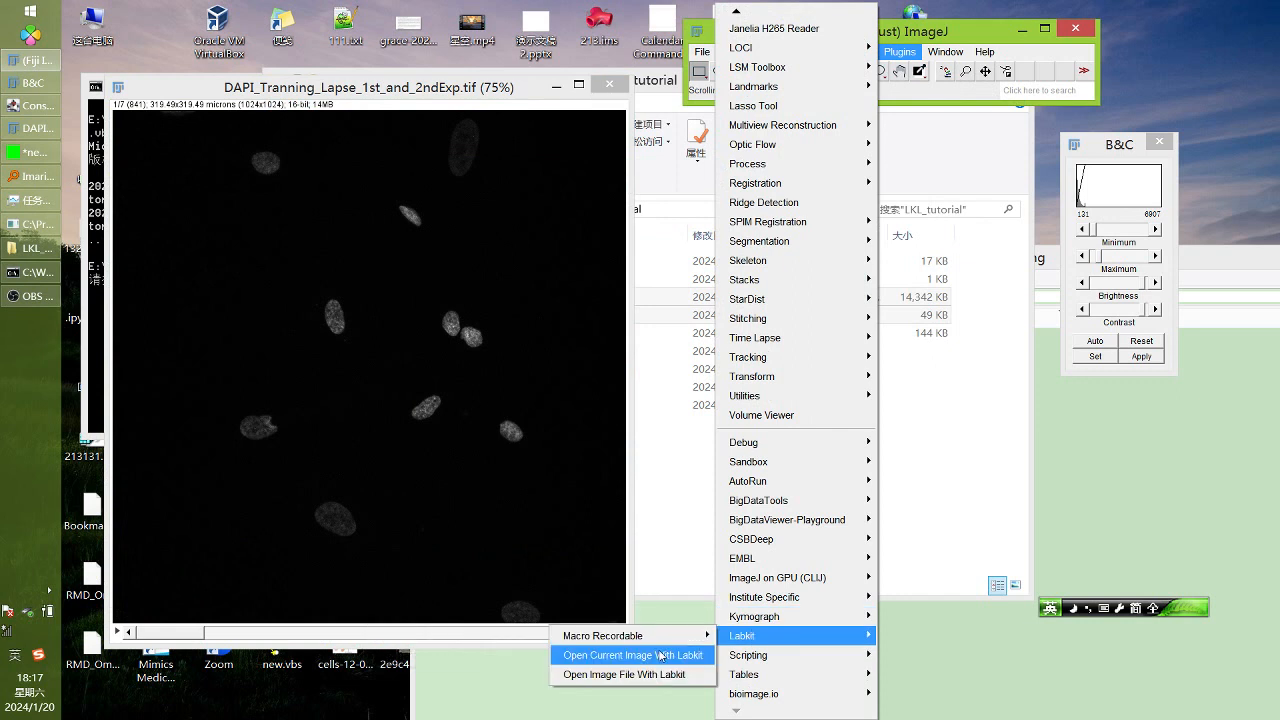
click(630, 655)
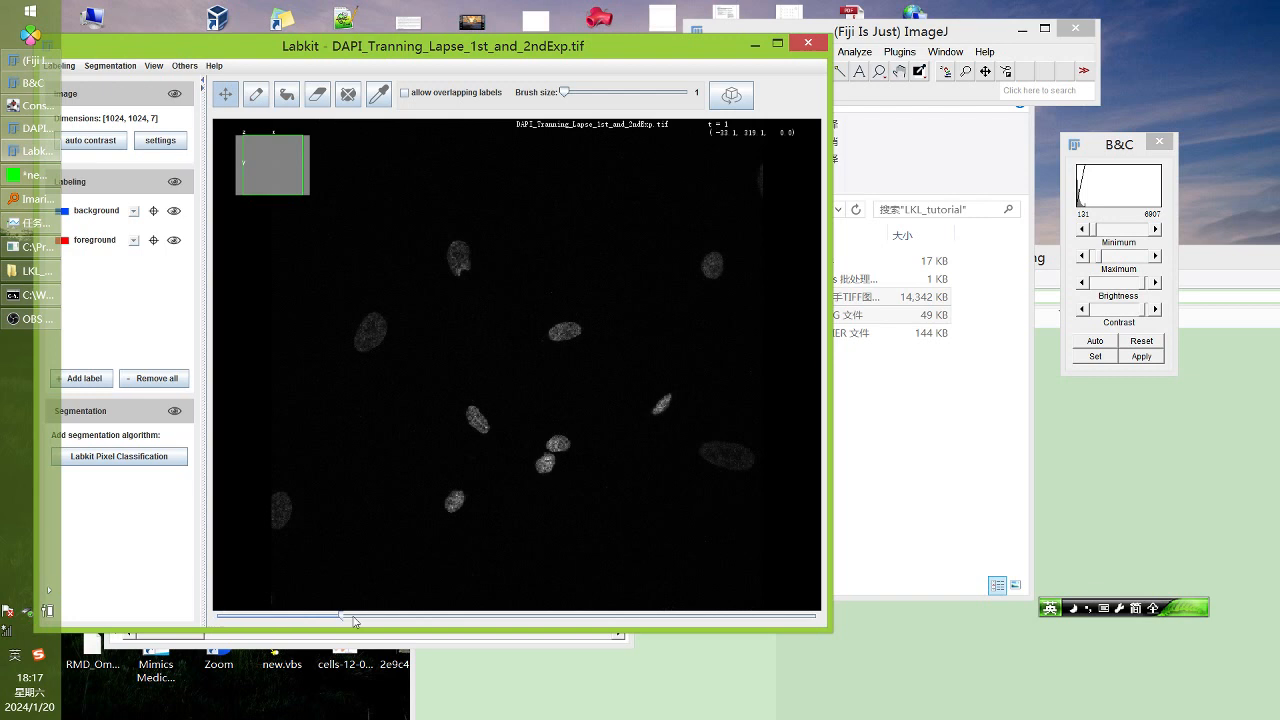
click(807, 42)
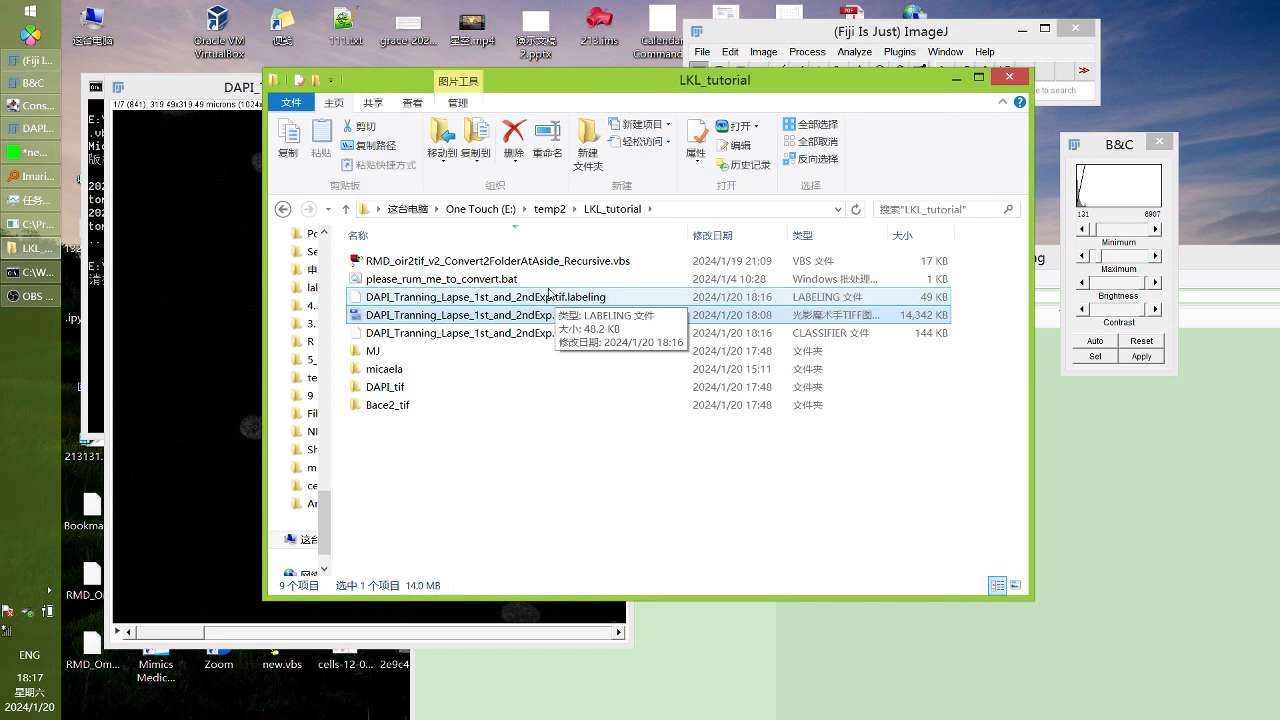
Reopen the stack in Labkit to check label loading with the .tif.labeling file name, and close both Labkit and the stack
click(555, 300)
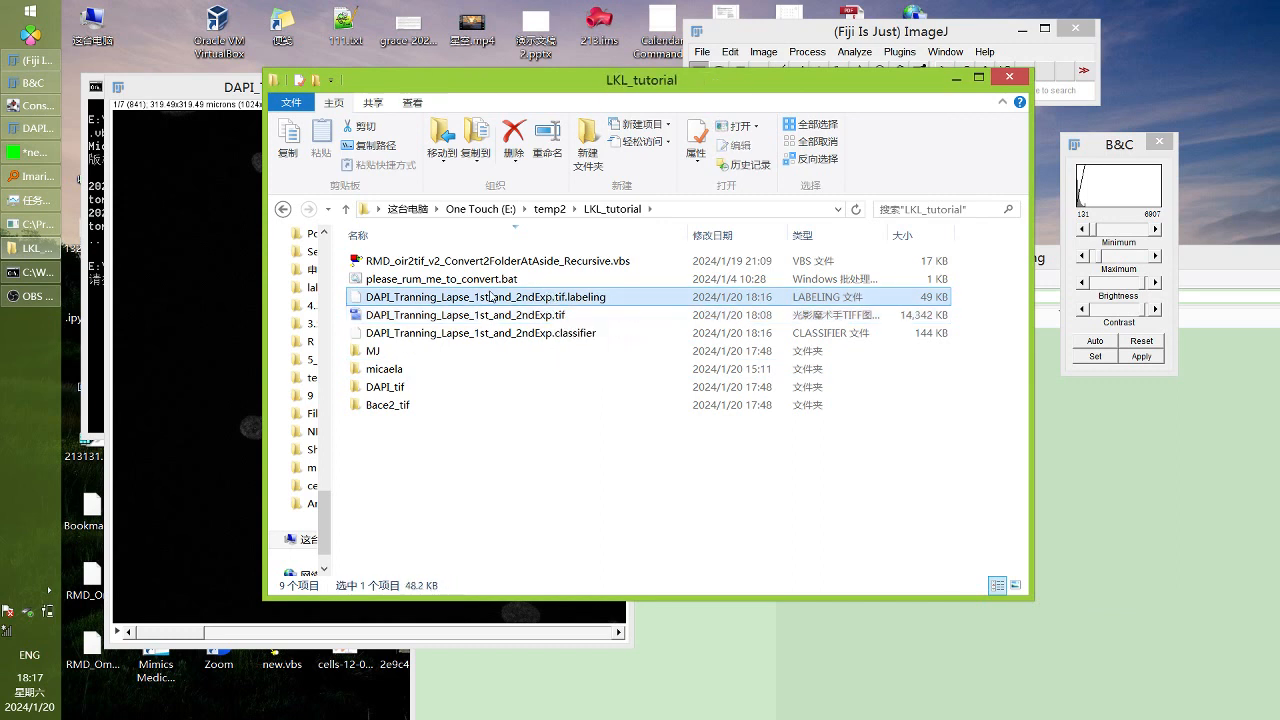
click(248, 130)
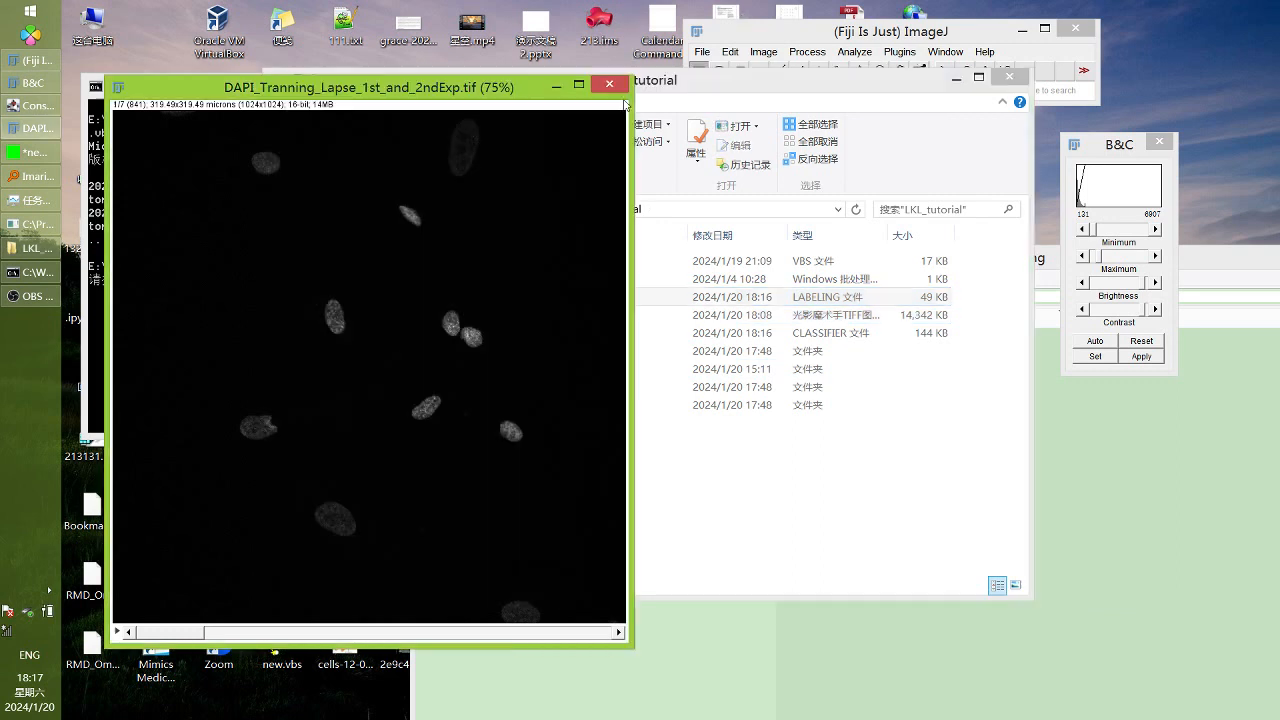
click(900, 52)
mouse_move(735, 638)
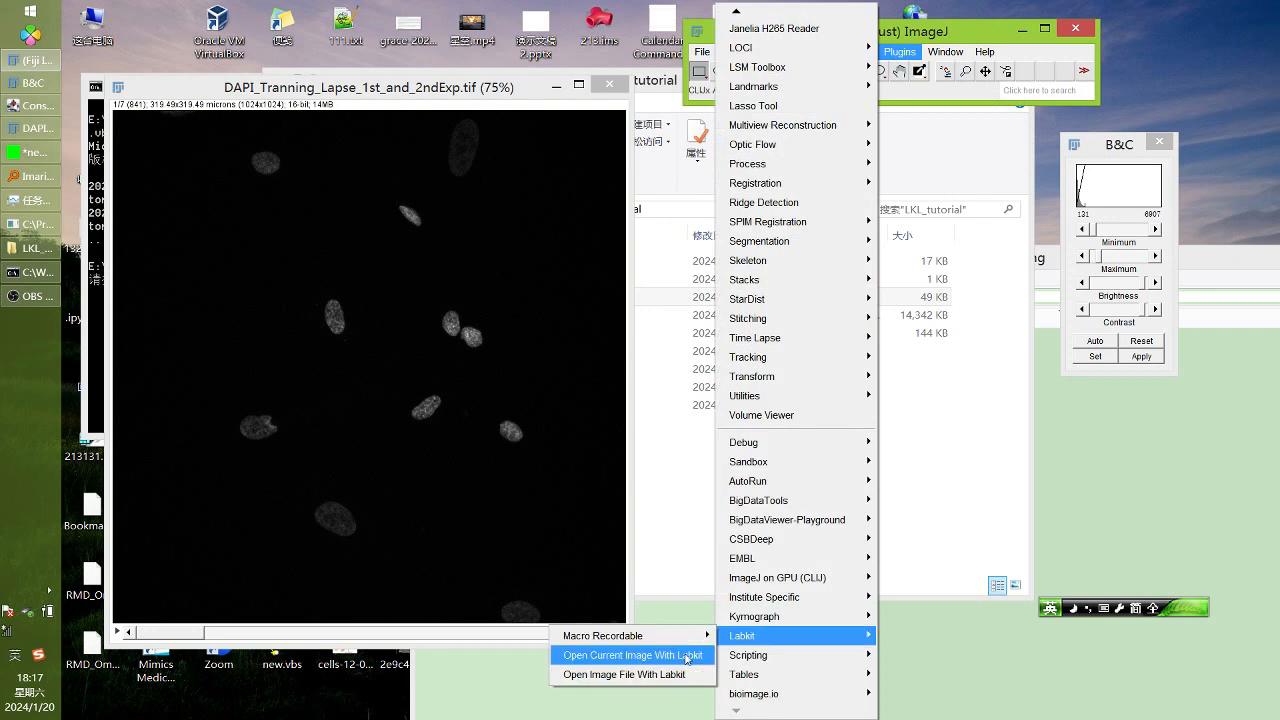
click(622, 651)
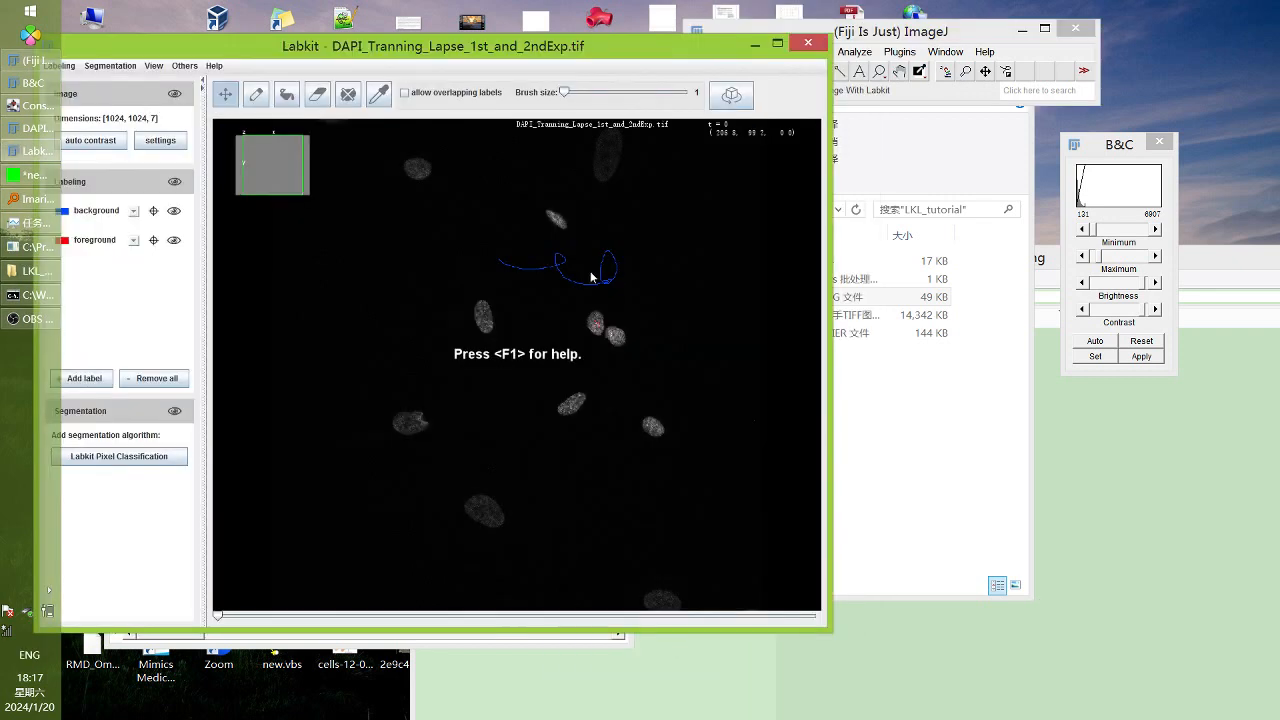
click(807, 42)
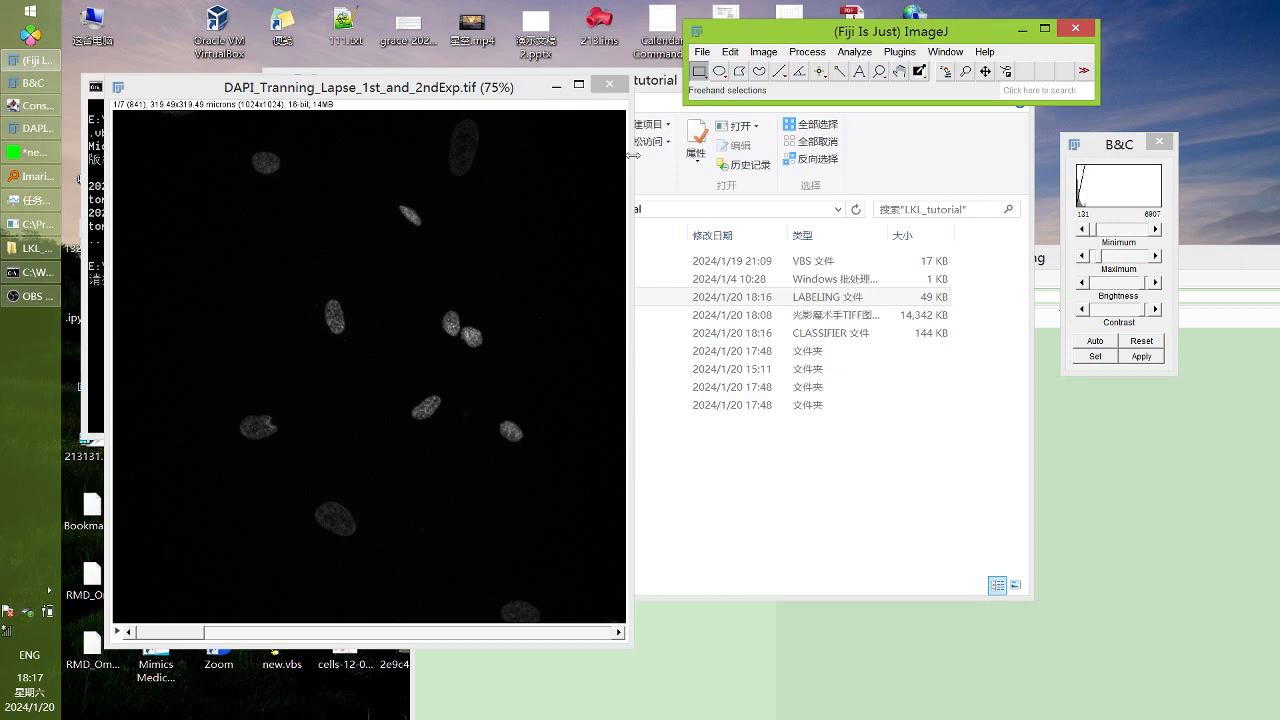
click(608, 87)
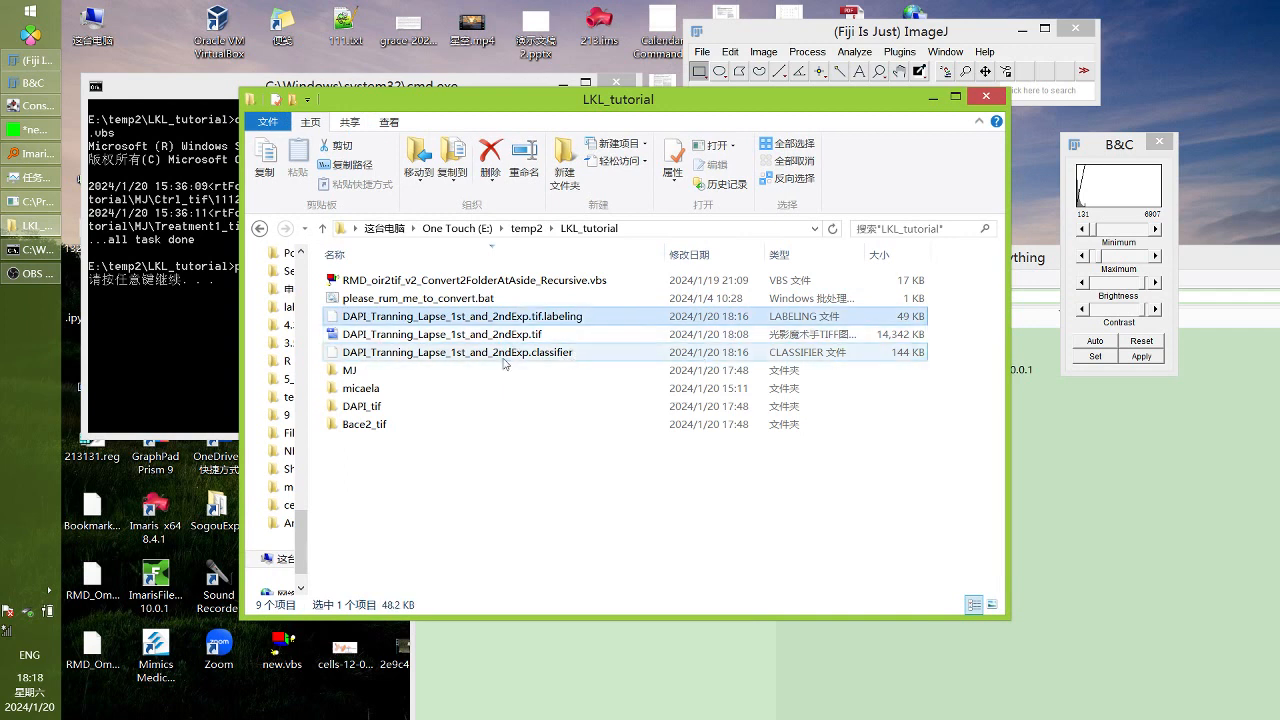
Create a folder named DAPI_tif_output in the LKL_tutorial folder, reusing the name of the DAPI_tif folder
double_click(432, 410)
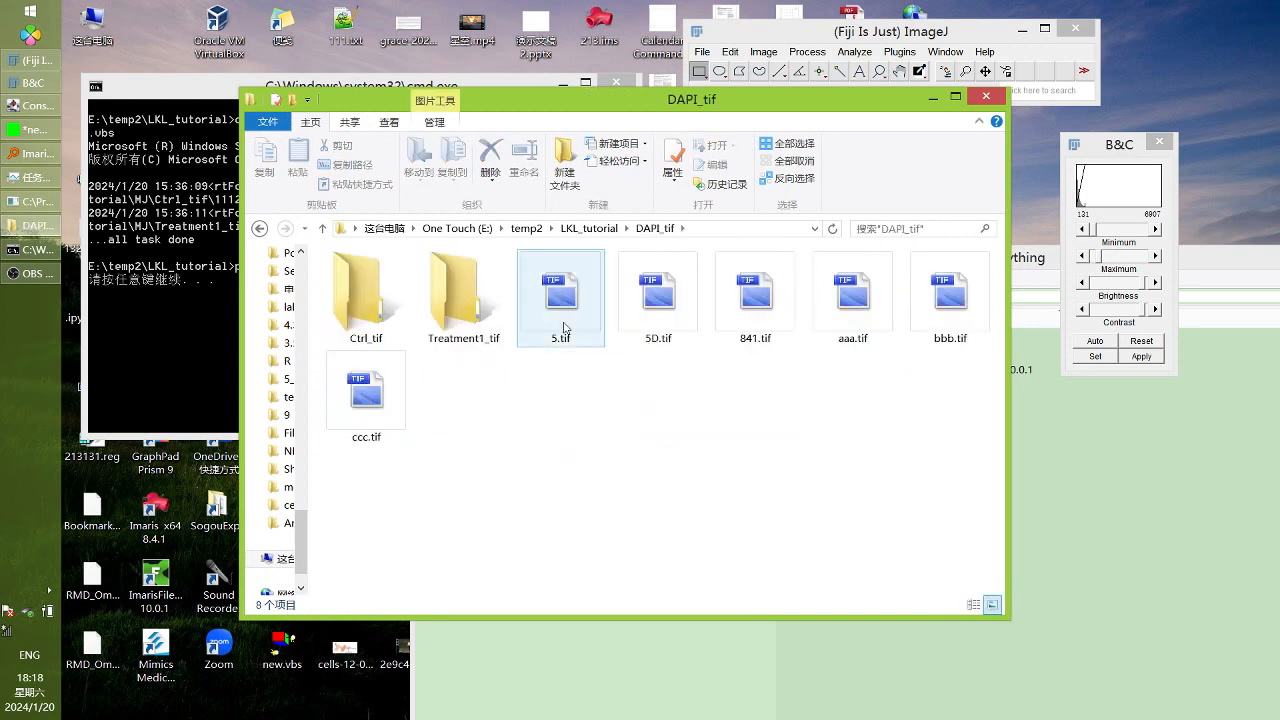
click(589, 228)
click(443, 410)
key(ctrl+c)
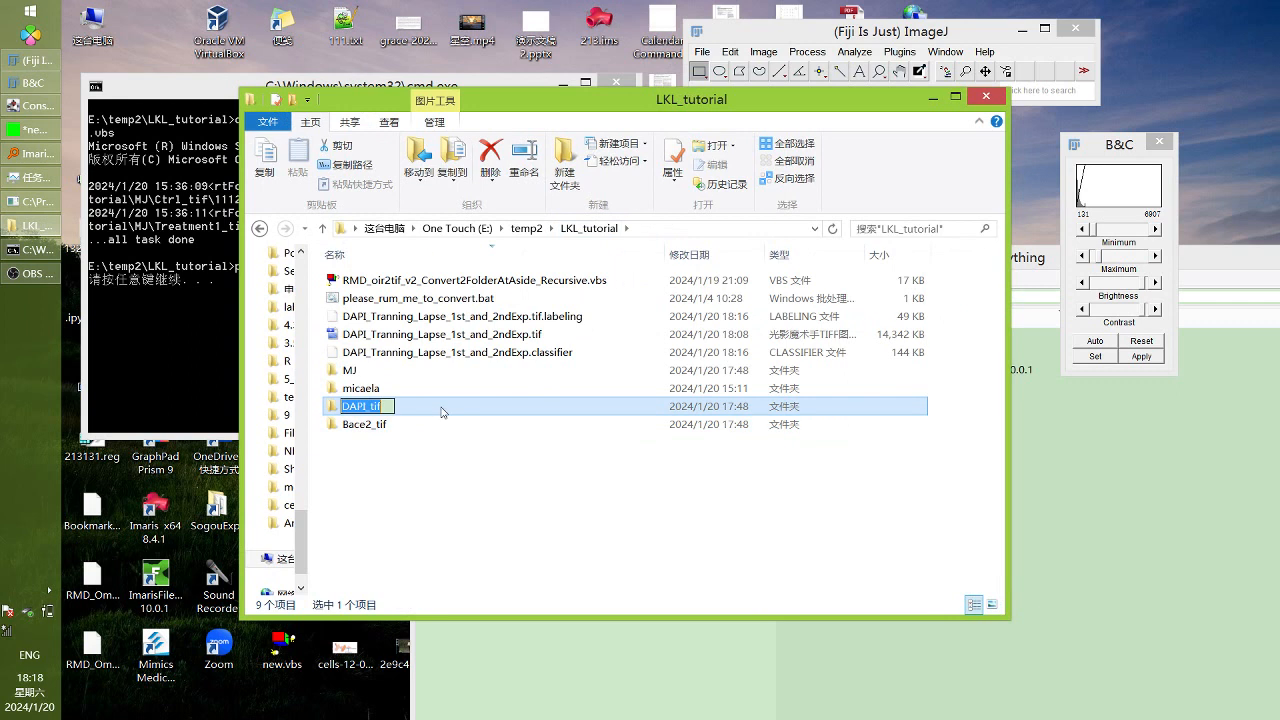
click(292, 99)
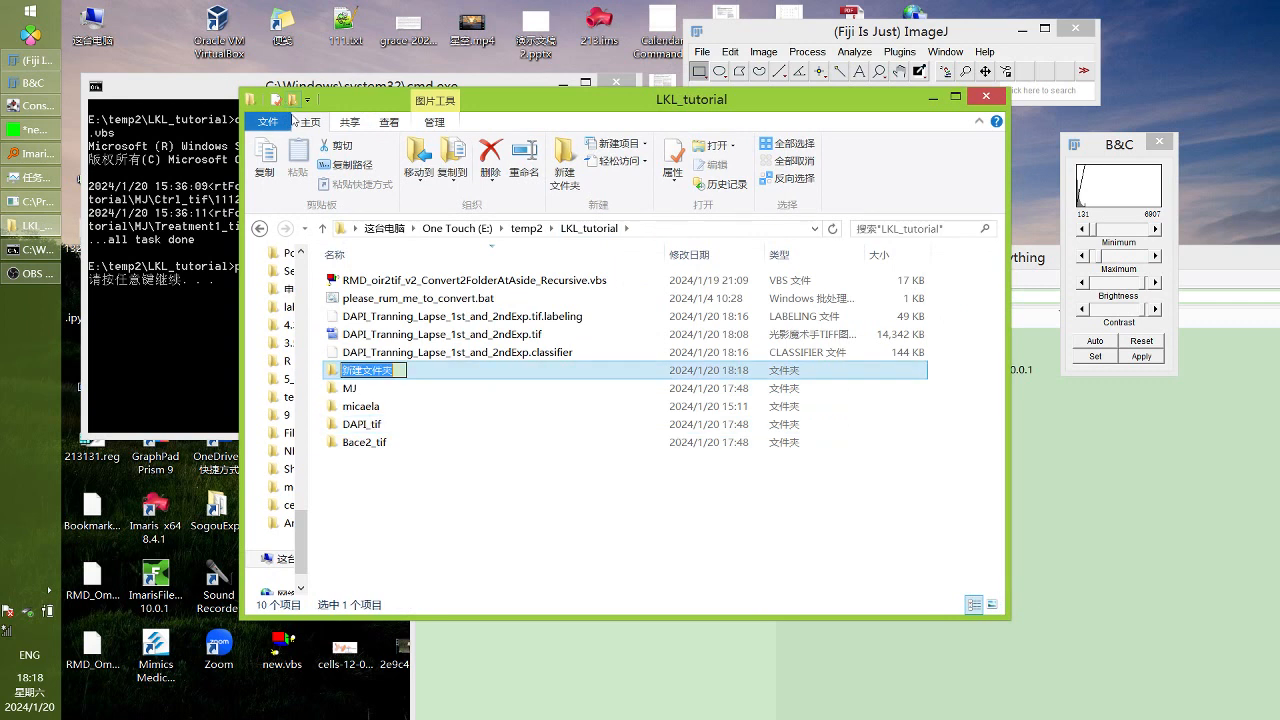
key(ctrl+v)
text(_)
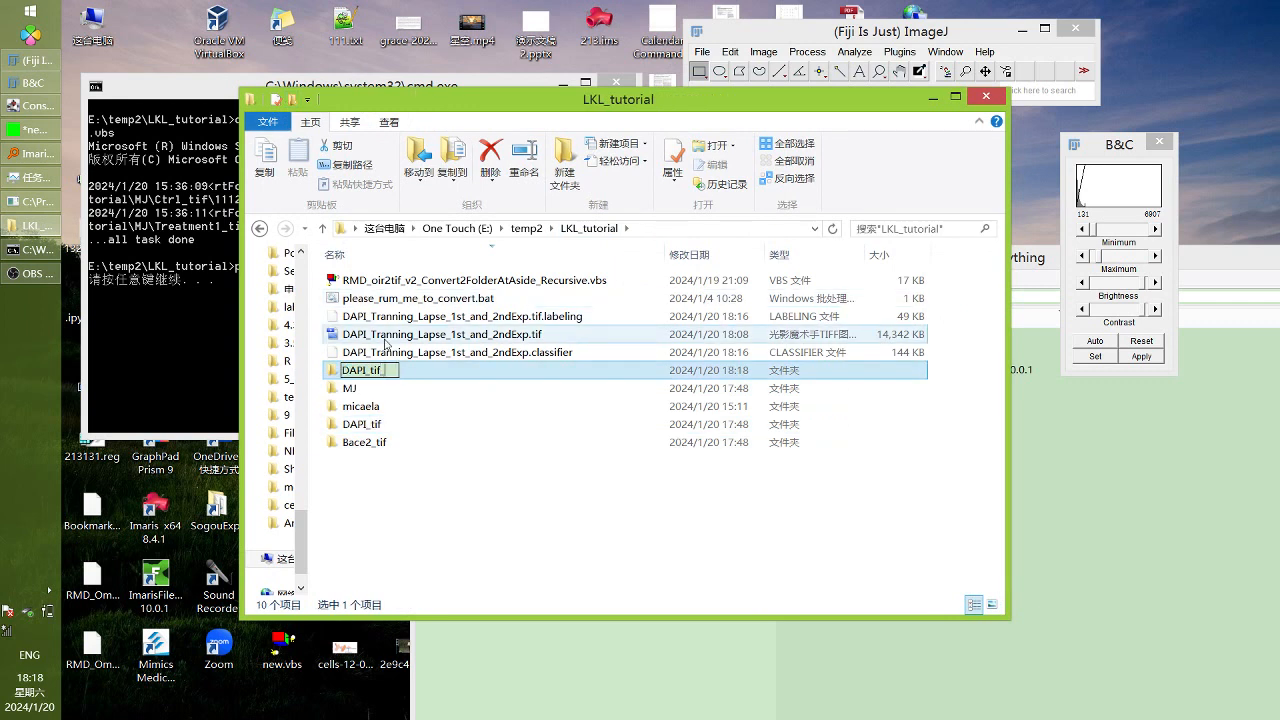
text(output)
key(Return)
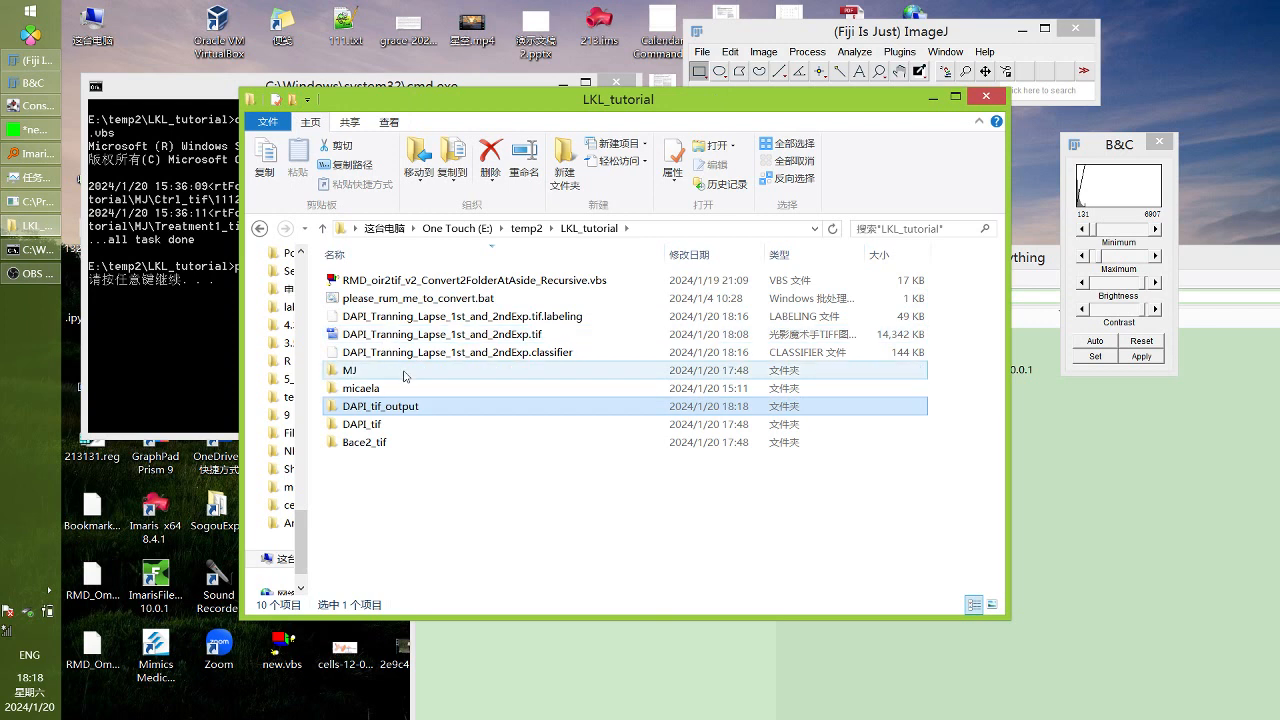
Import 5.tif from the DAPI_tif folder into Fiji through Bio-Formats, viewing it as a hyperstack
double_click(365, 424)
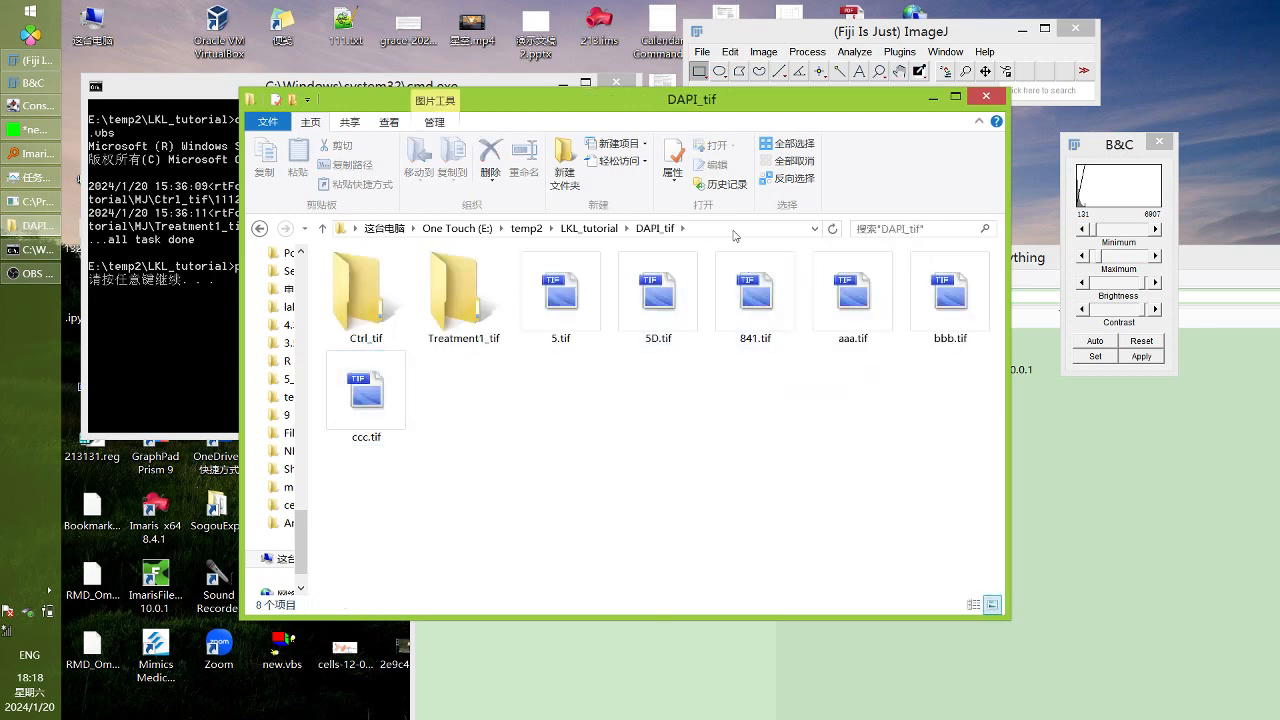
click(733, 230)
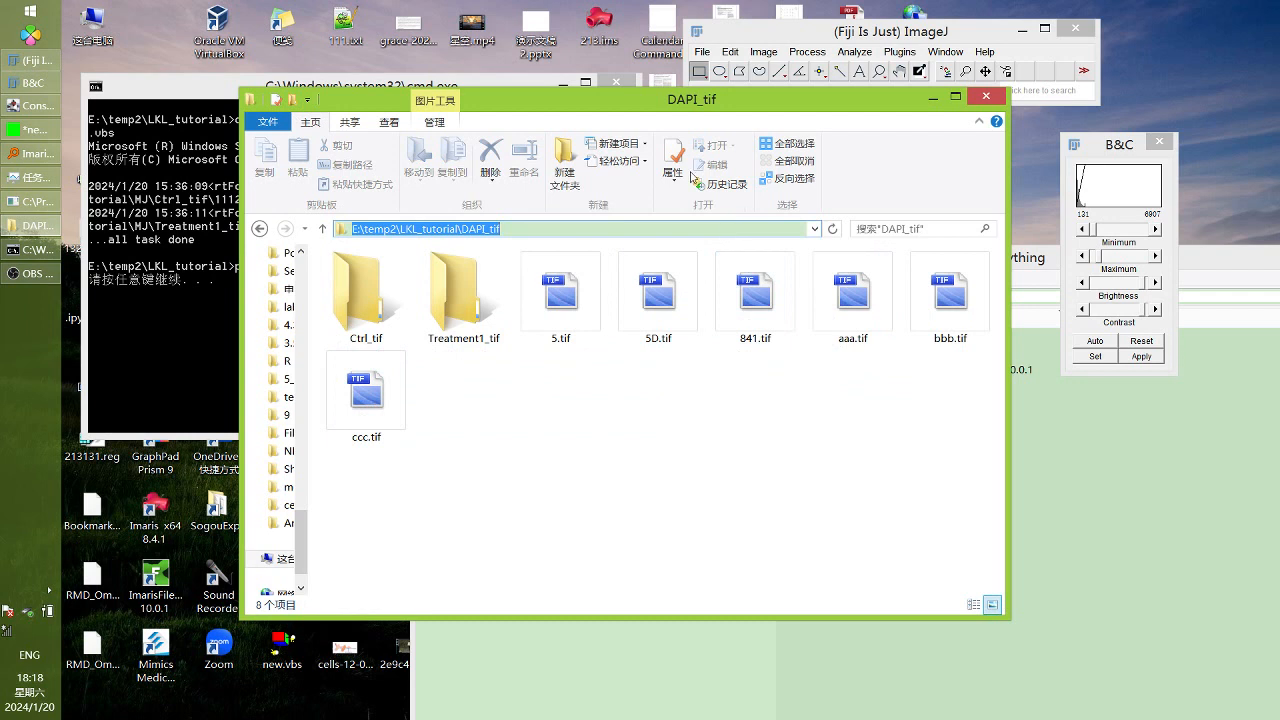
click(737, 502)
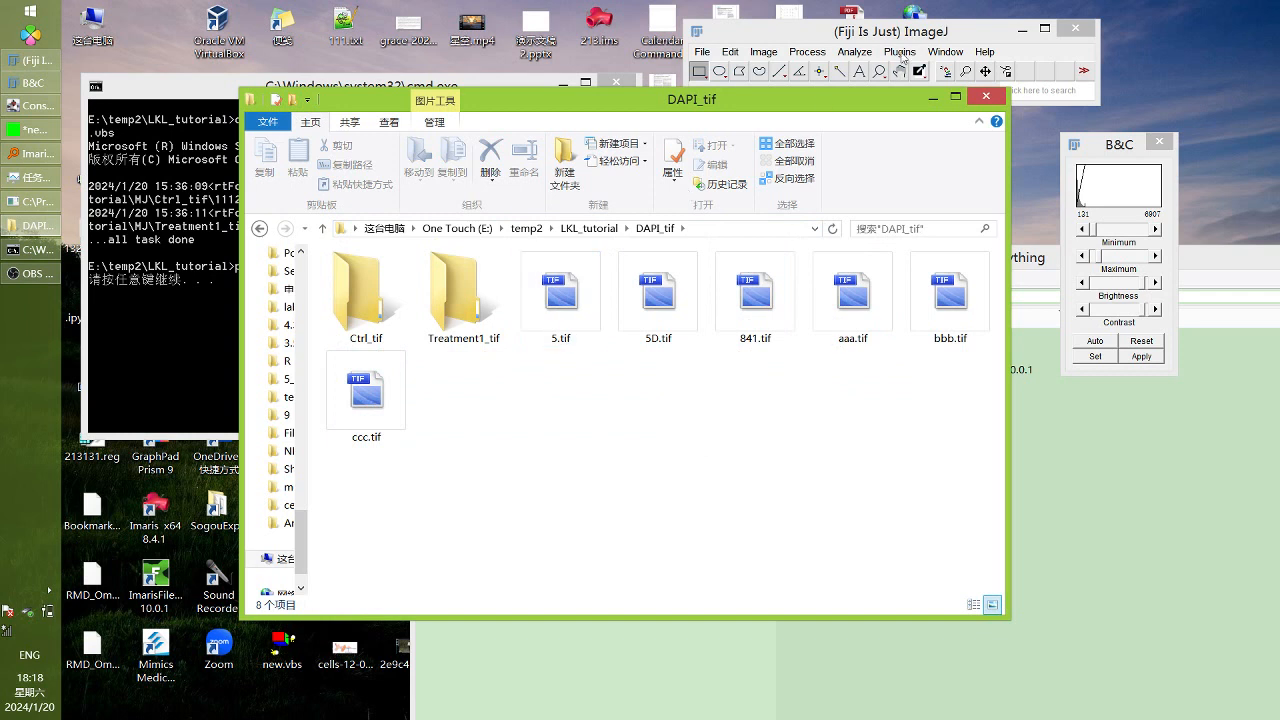
drag(552, 306, 848, 35)
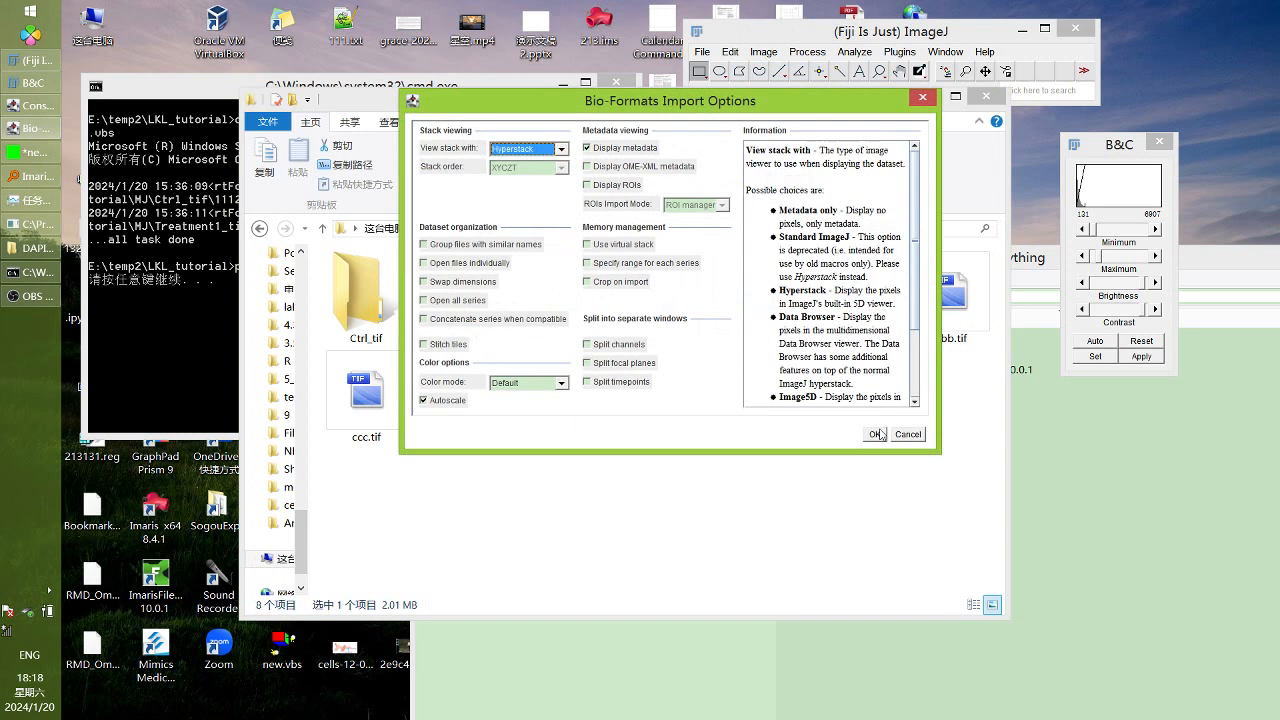
click(874, 434)
click(726, 123)
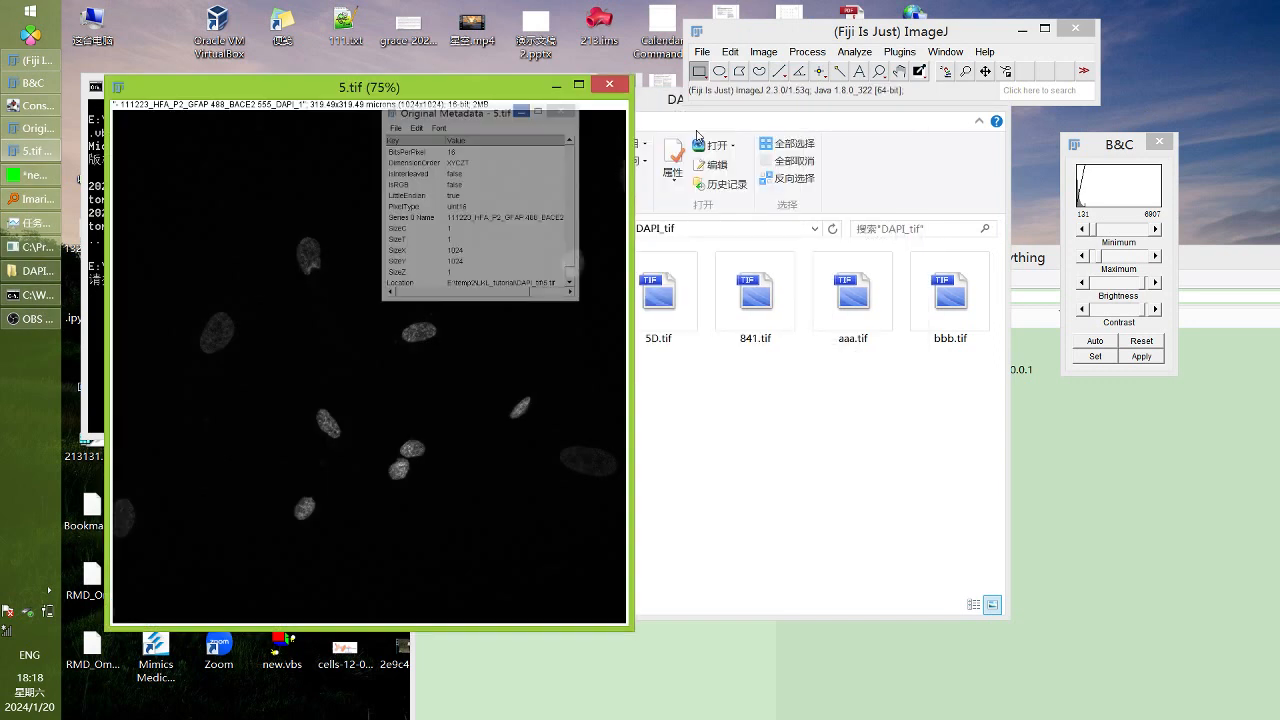
drag(496, 93, 493, 78)
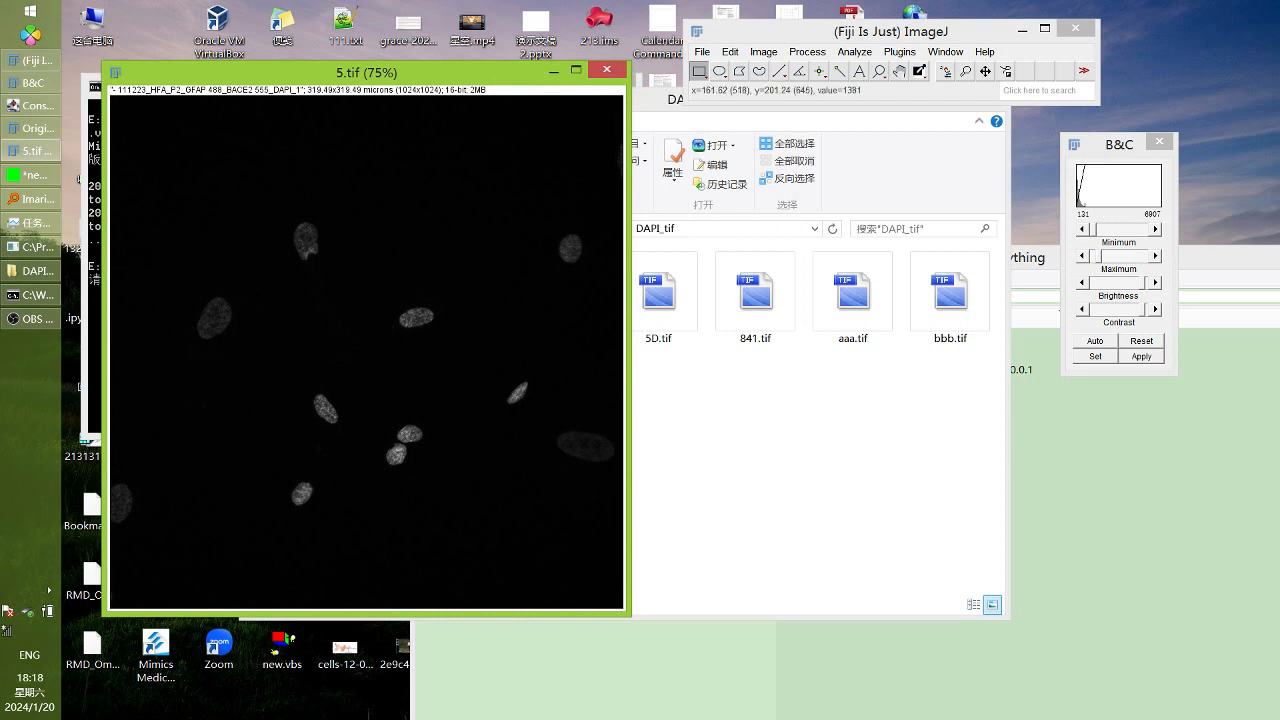
Duplicate a rectangular area around the two touching nuclei below the centre of 5.tif as a separate image, and close the original
drag(370, 418, 432, 469)
key(ctrl+shift+d)
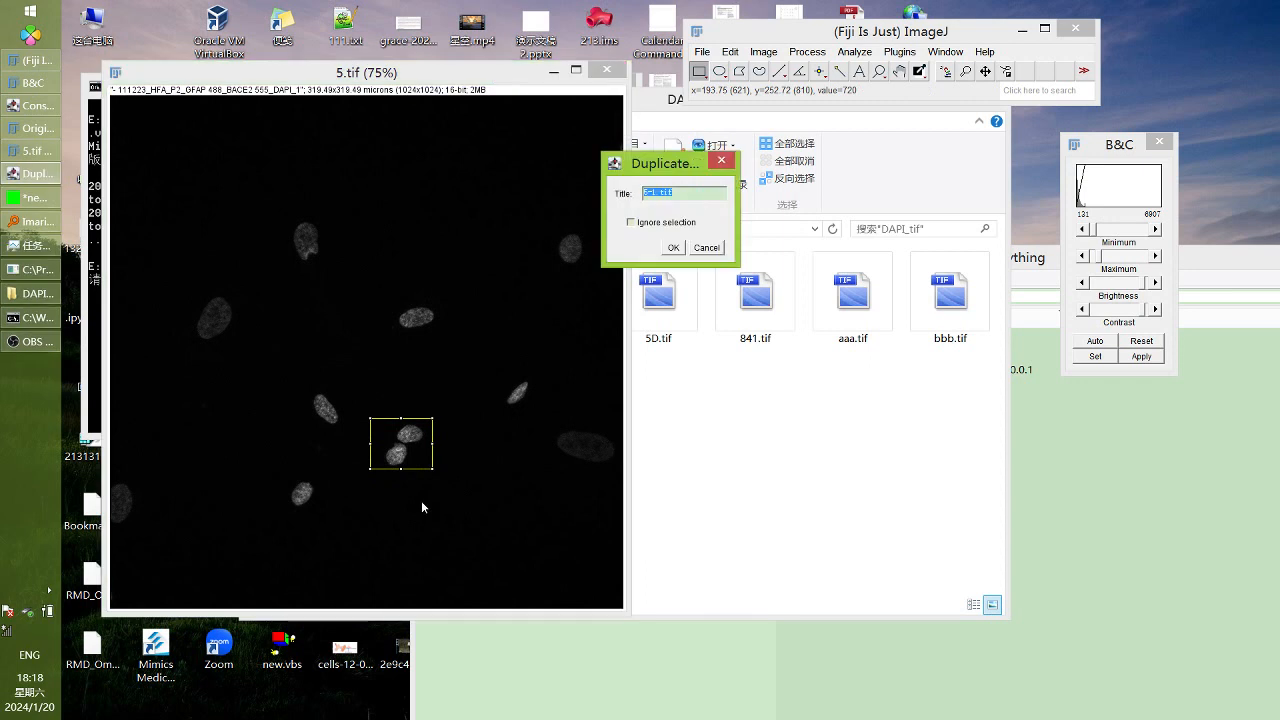
click(673, 248)
click(617, 72)
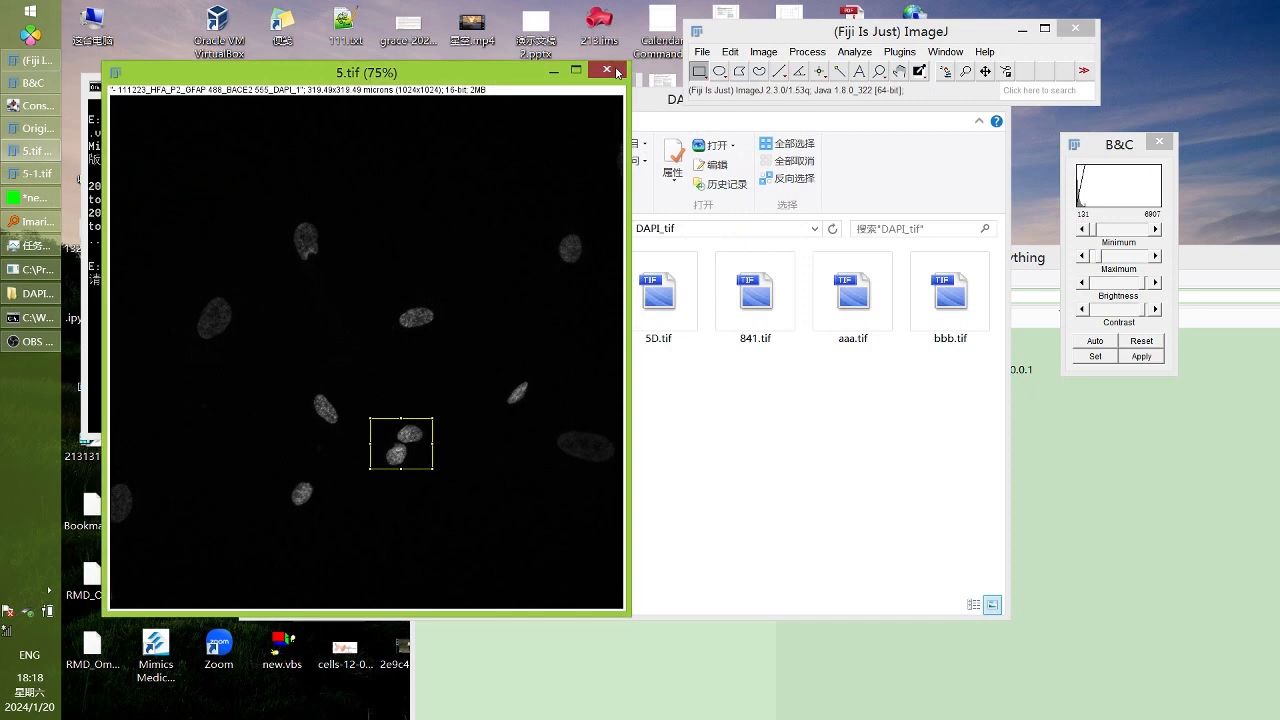
click(607, 70)
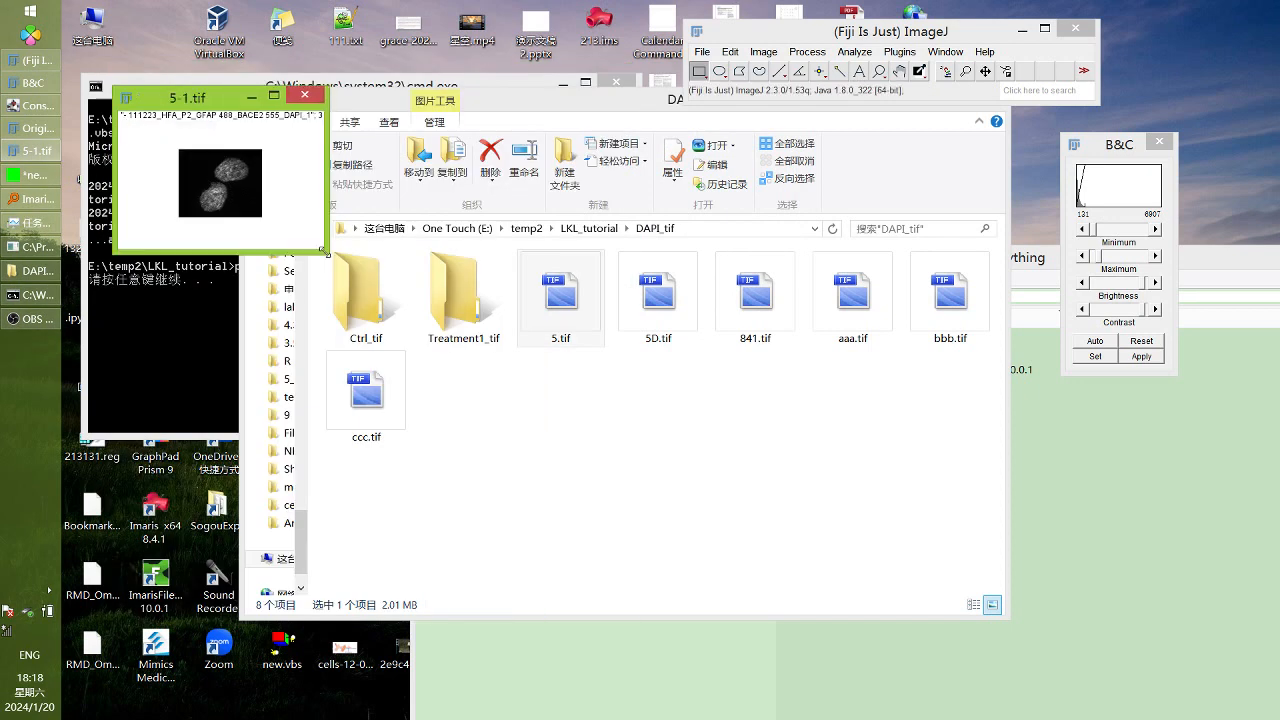
Open the current image 5-1.tif with Labkit and remove all of its default labels
click(899, 51)
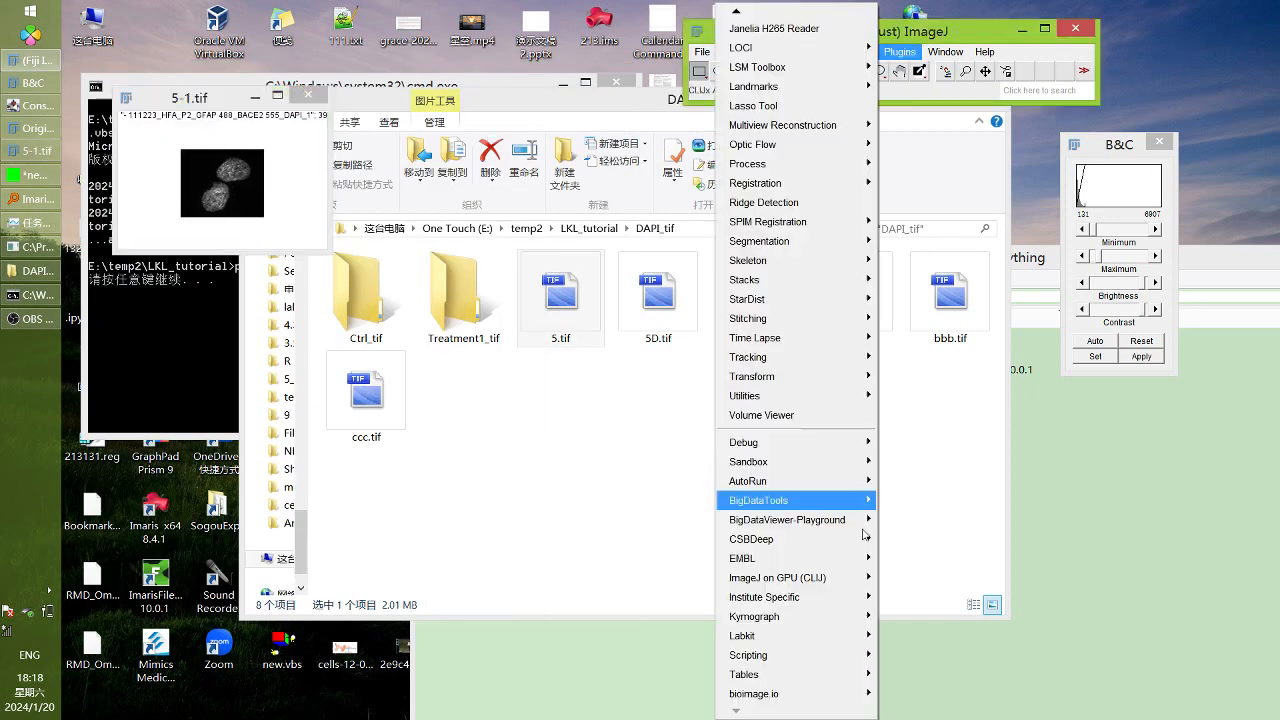
mouse_move(790, 636)
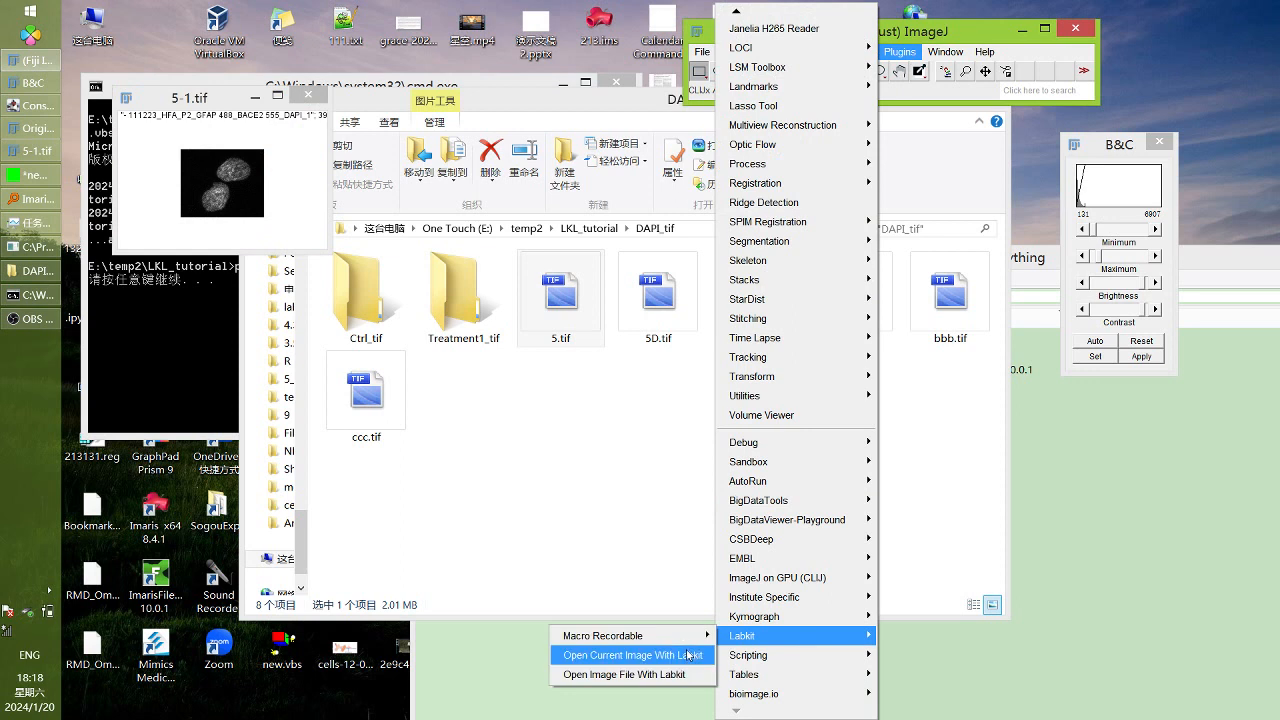
click(689, 655)
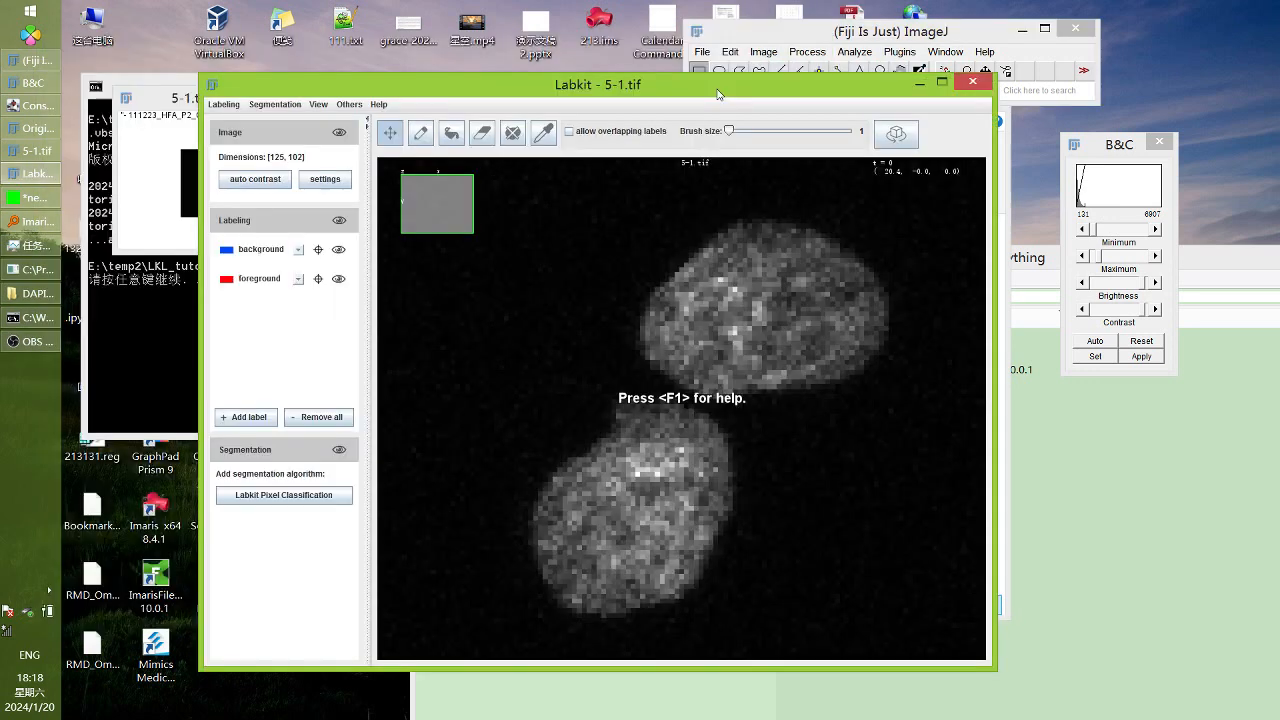
drag(717, 94, 1055, 126)
click(379, 149)
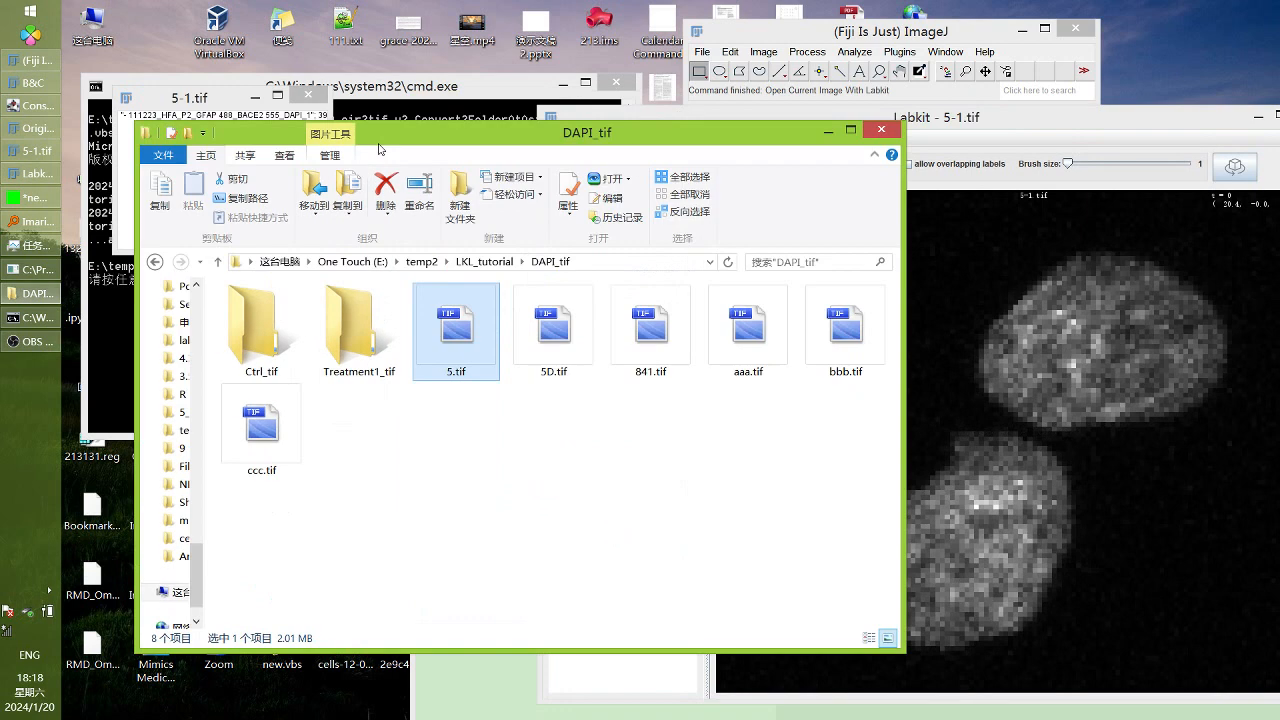
drag(379, 149, 356, 145)
click(603, 110)
drag(603, 110, 594, 86)
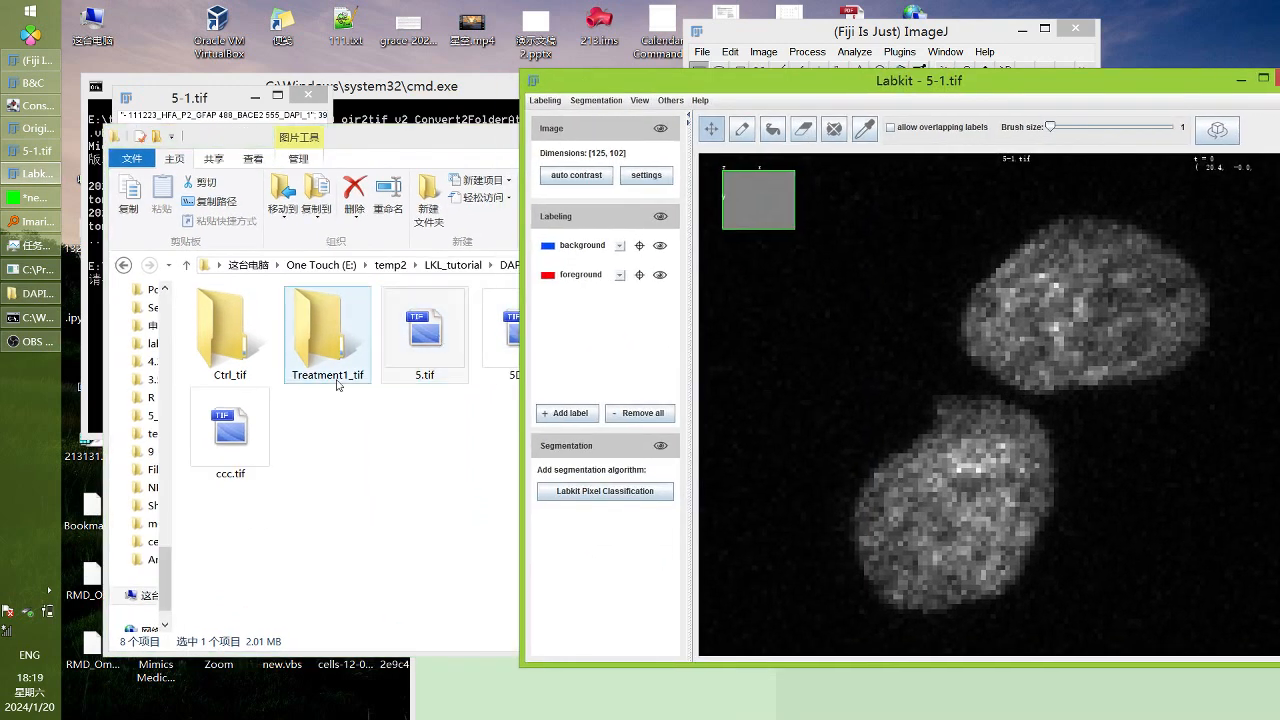
click(645, 412)
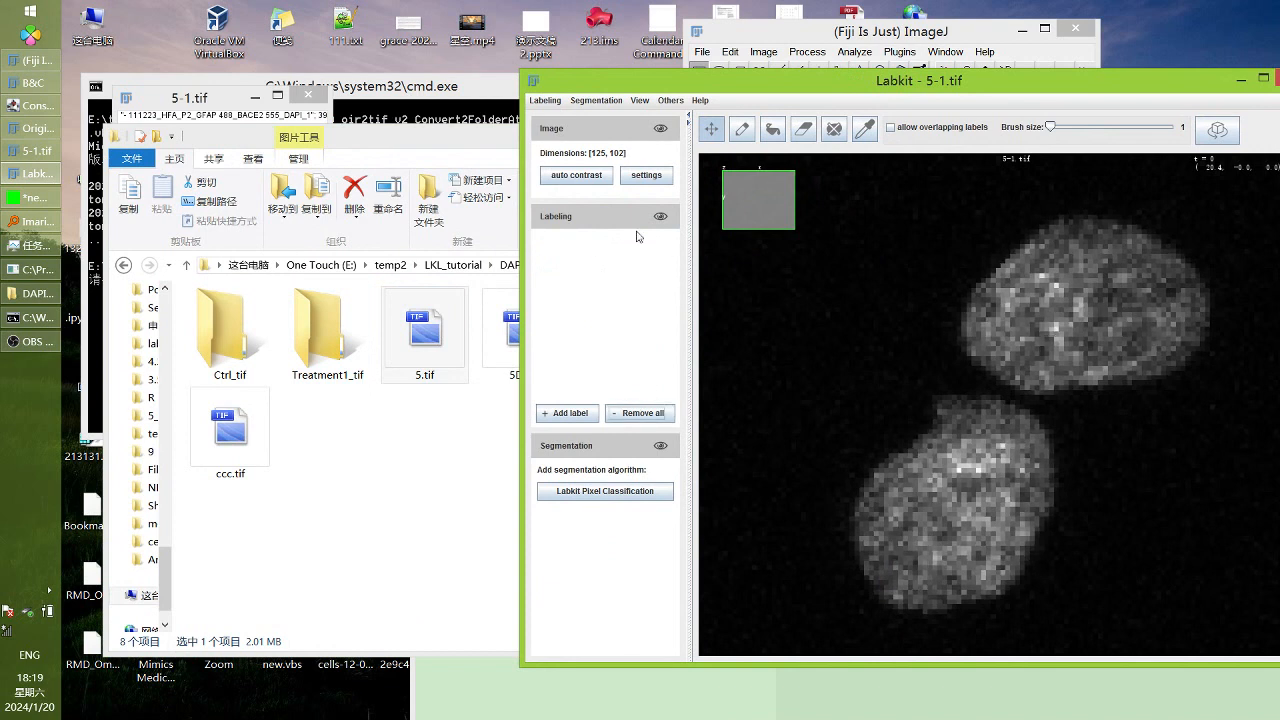
Start opening a saved classifier in Labkit and browse to the folder E:\temp2\LKL_tutorial
click(600, 100)
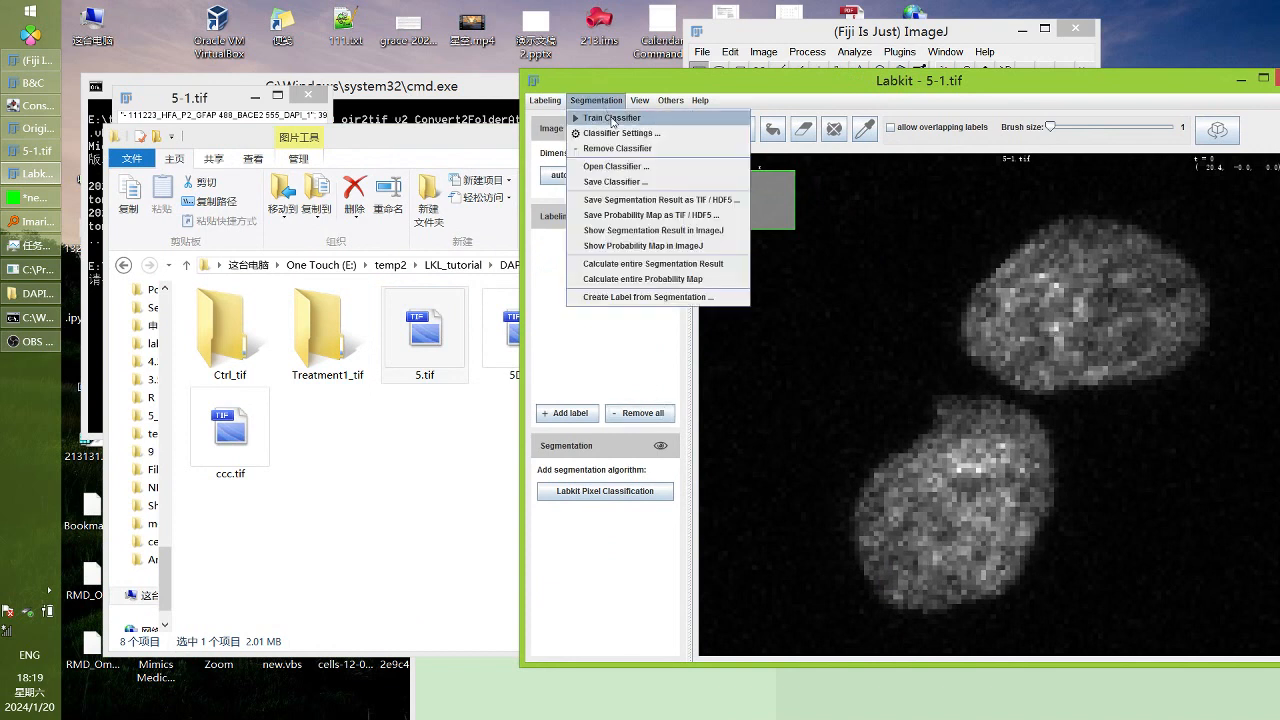
click(618, 174)
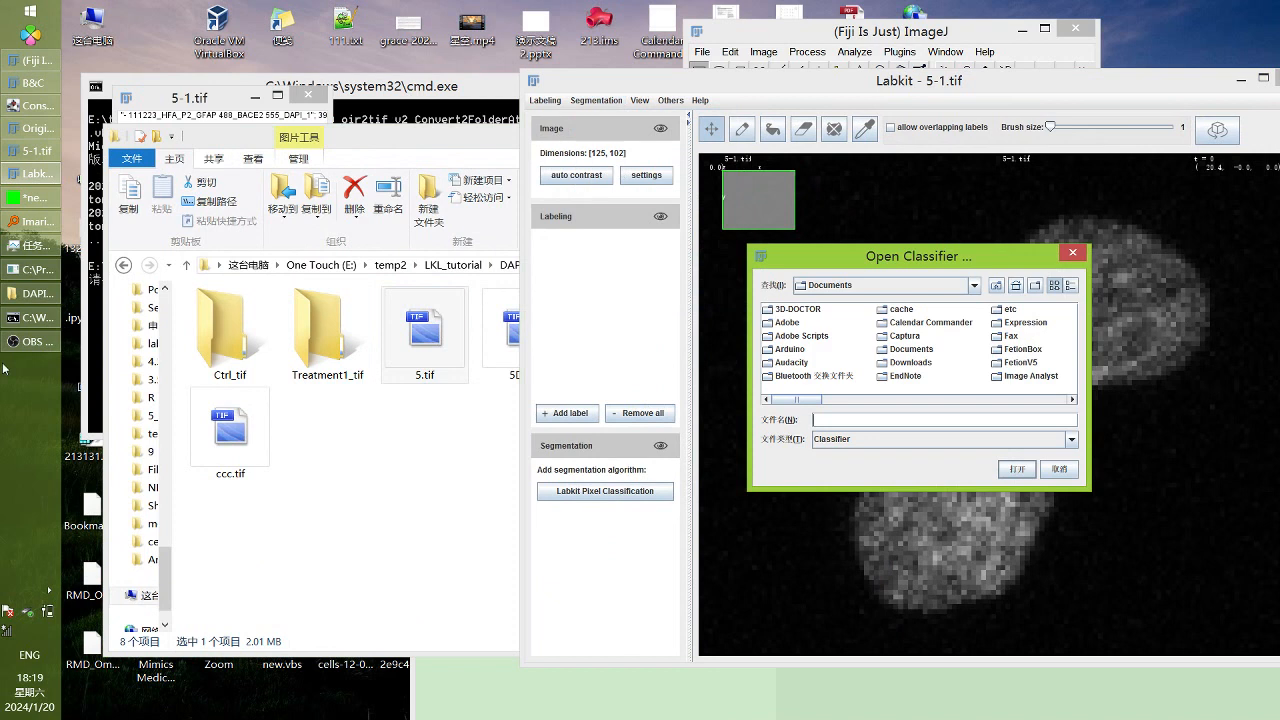
click(30, 293)
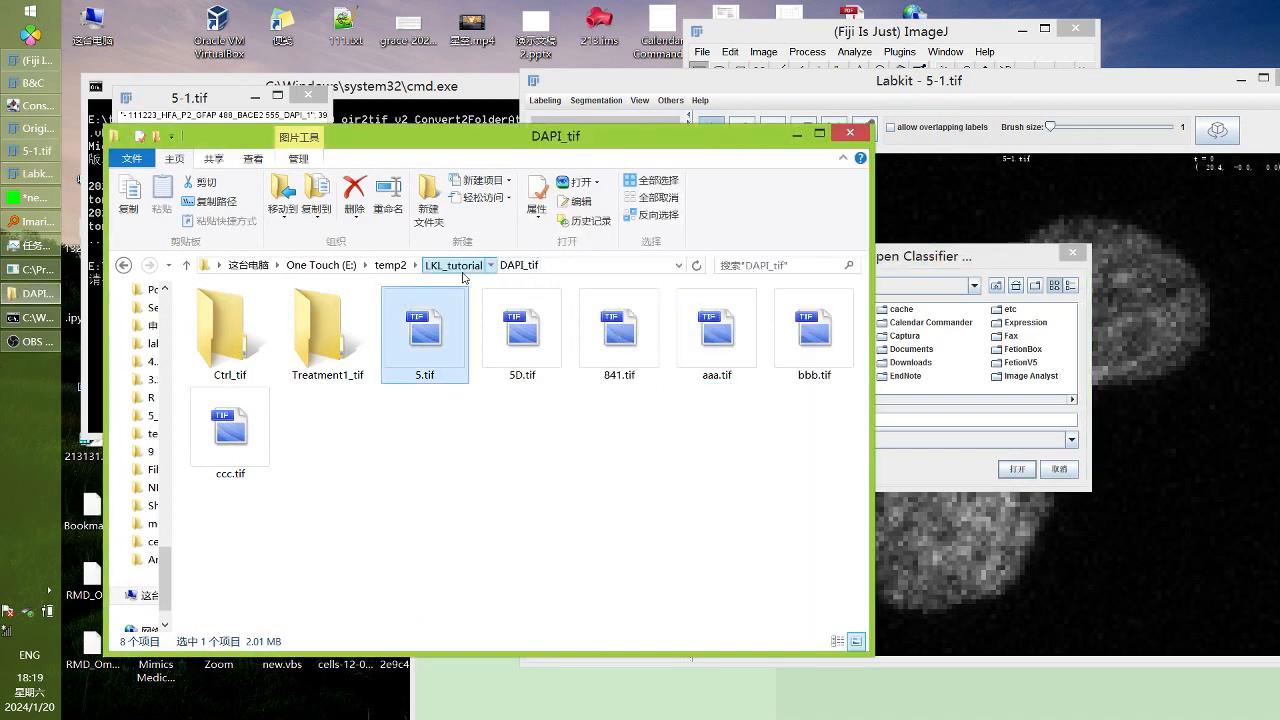
click(455, 265)
click(541, 263)
key(ctrl+c)
click(796, 133)
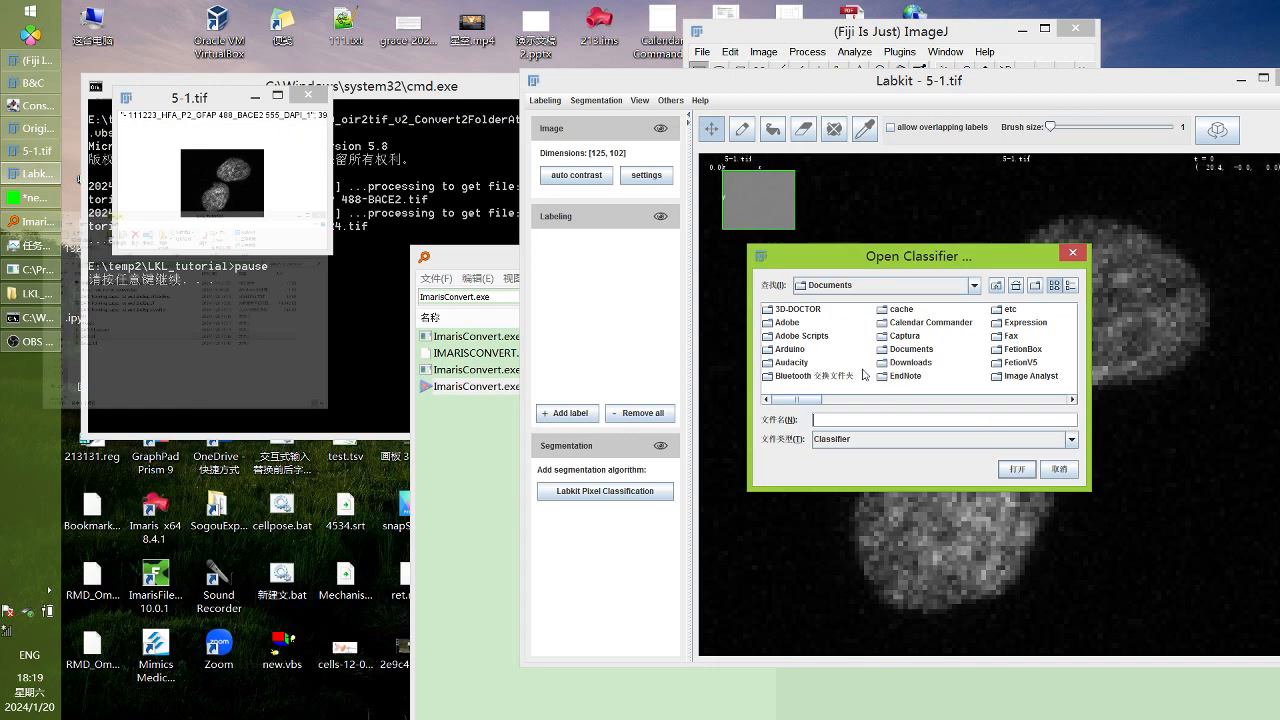
click(866, 424)
key(ctrl+v)
key(Return)
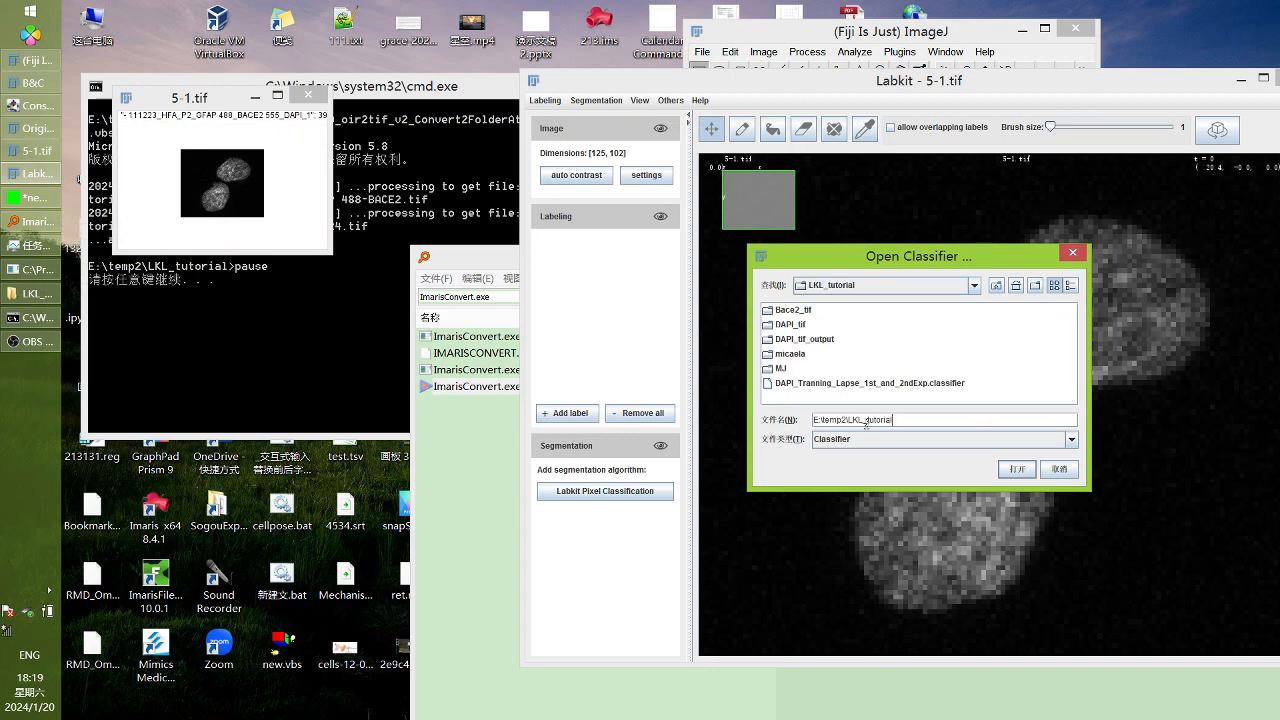
Load DAPI_Tranning_Lapse_1st_and_2ndExp.classifier into Labkit and inspect how it segments the nuclei of 5-1.tif
click(849, 381)
click(885, 381)
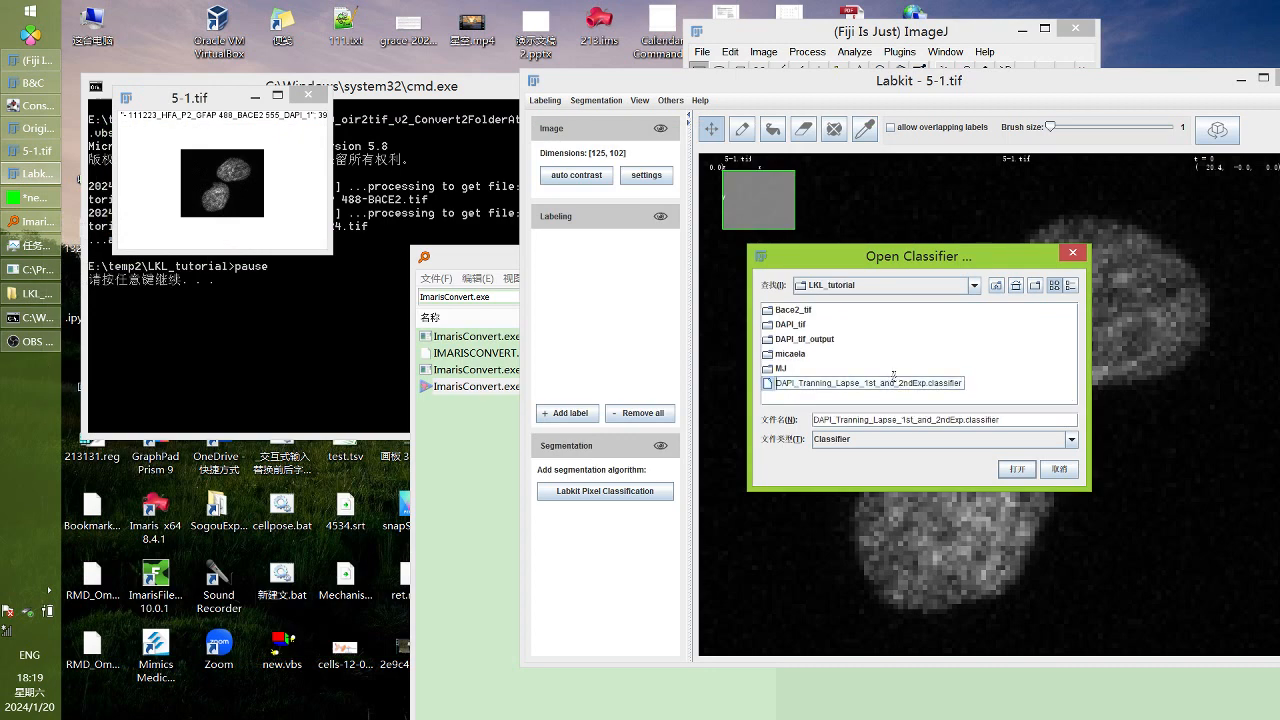
click(891, 387)
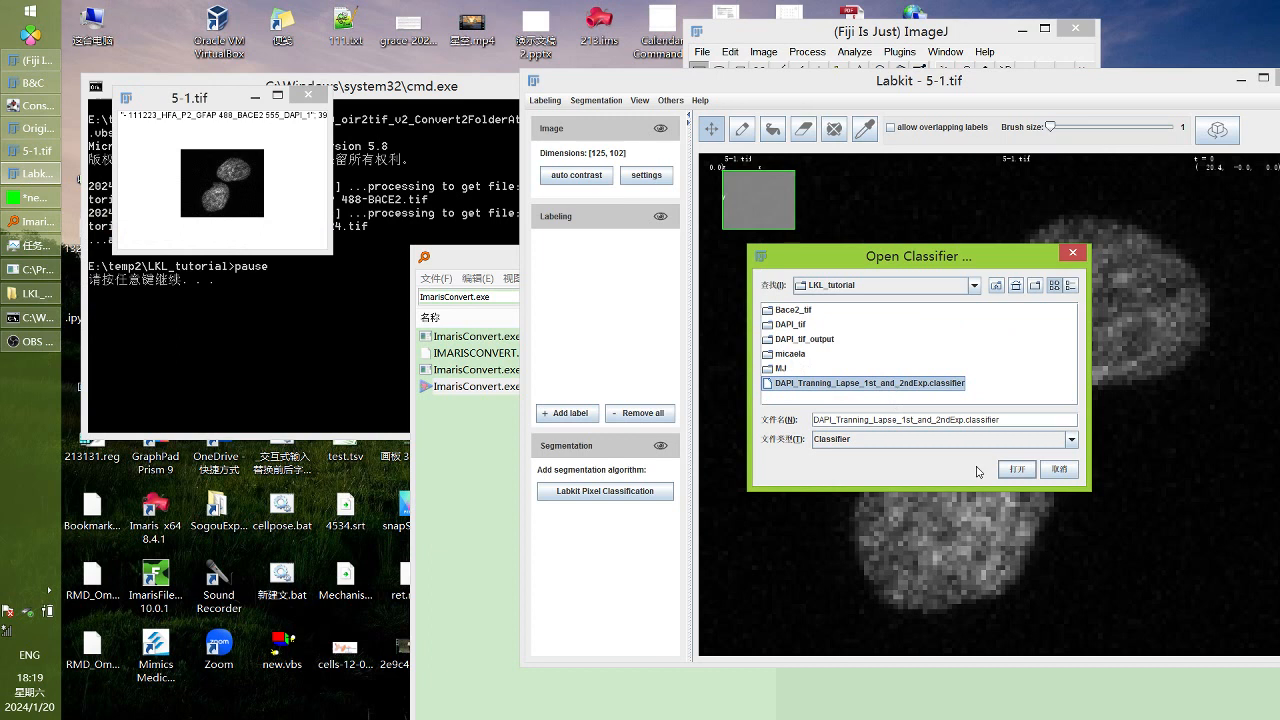
click(1015, 469)
click(597, 100)
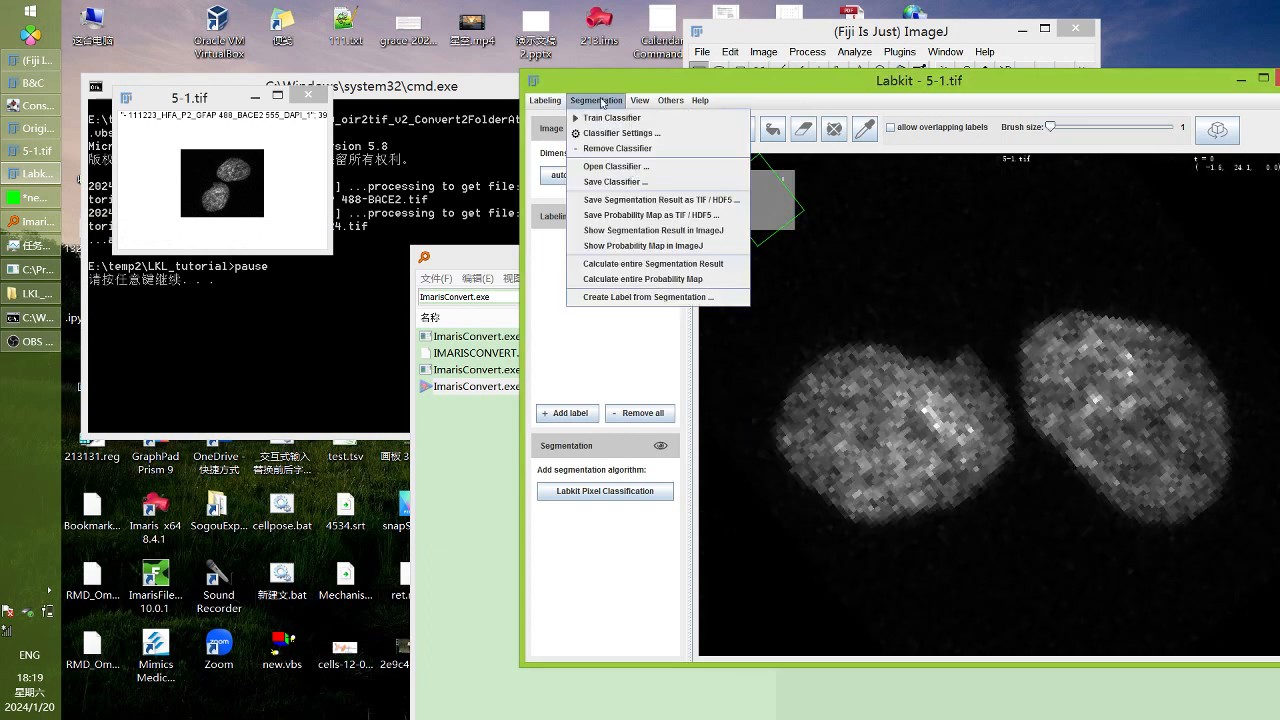
click(616, 166)
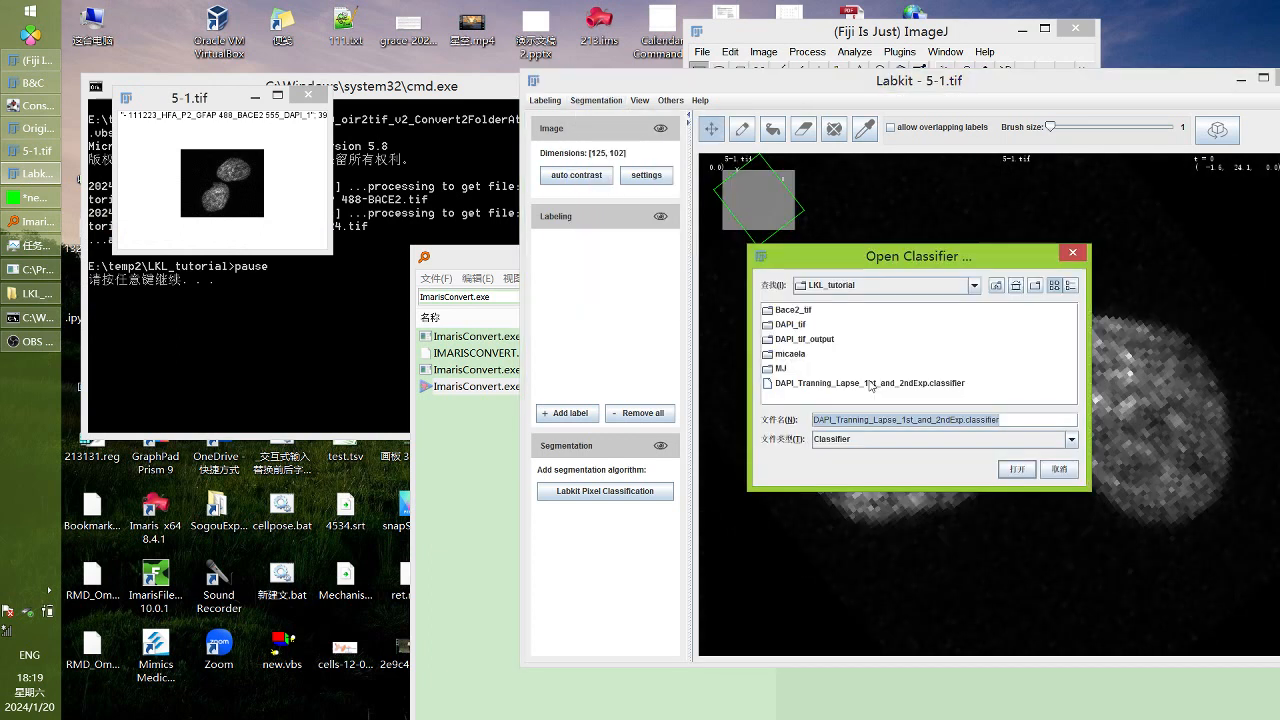
double_click(870, 385)
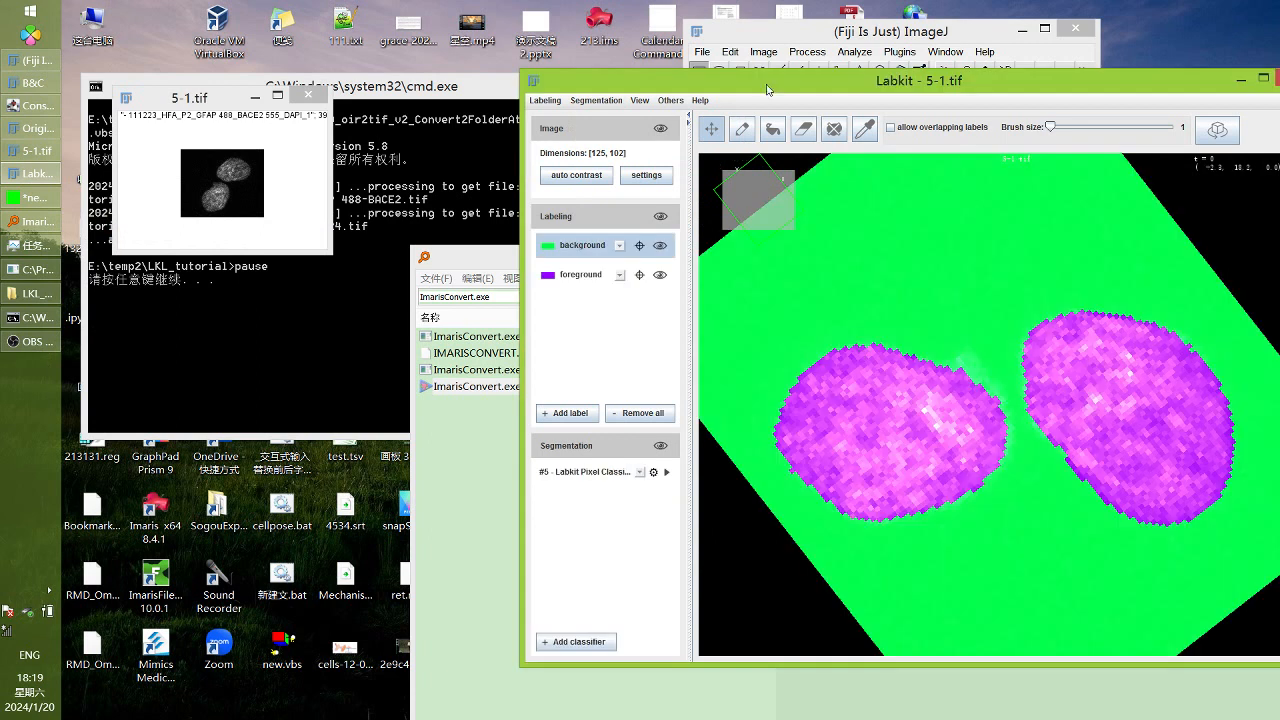
double_click(765, 88)
drag(737, 123, 792, 302)
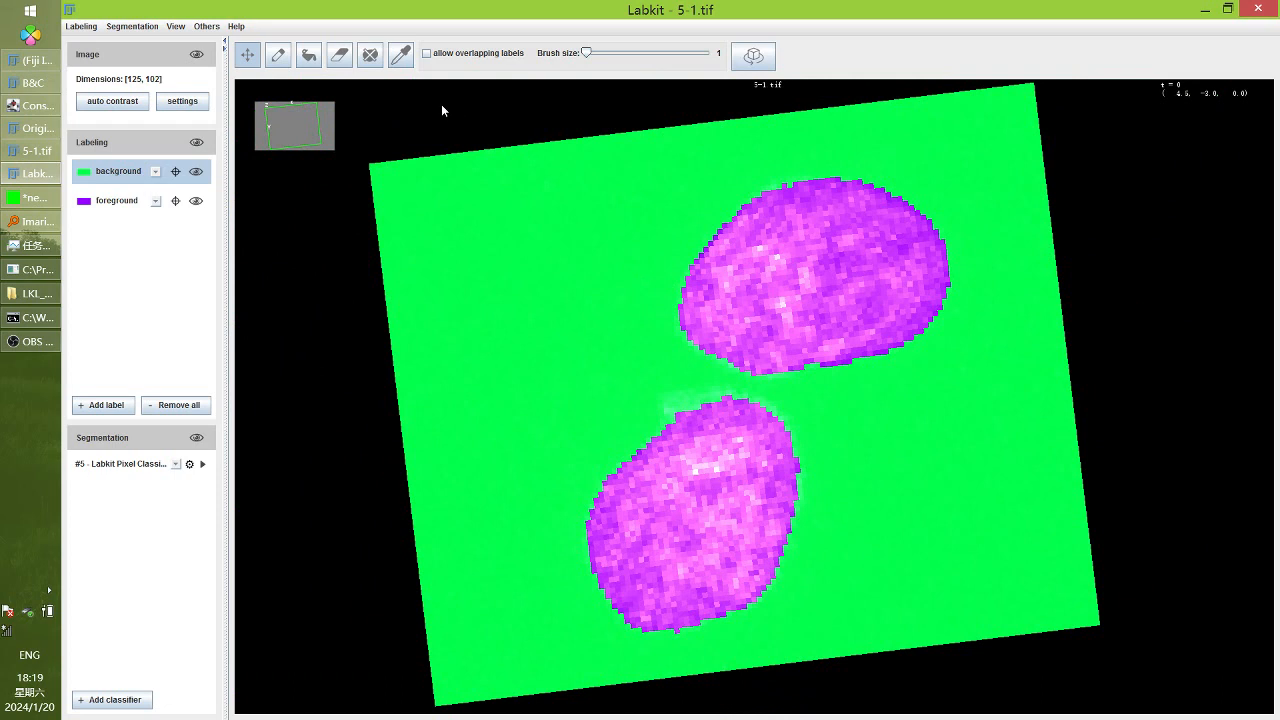
double_click(458, 10)
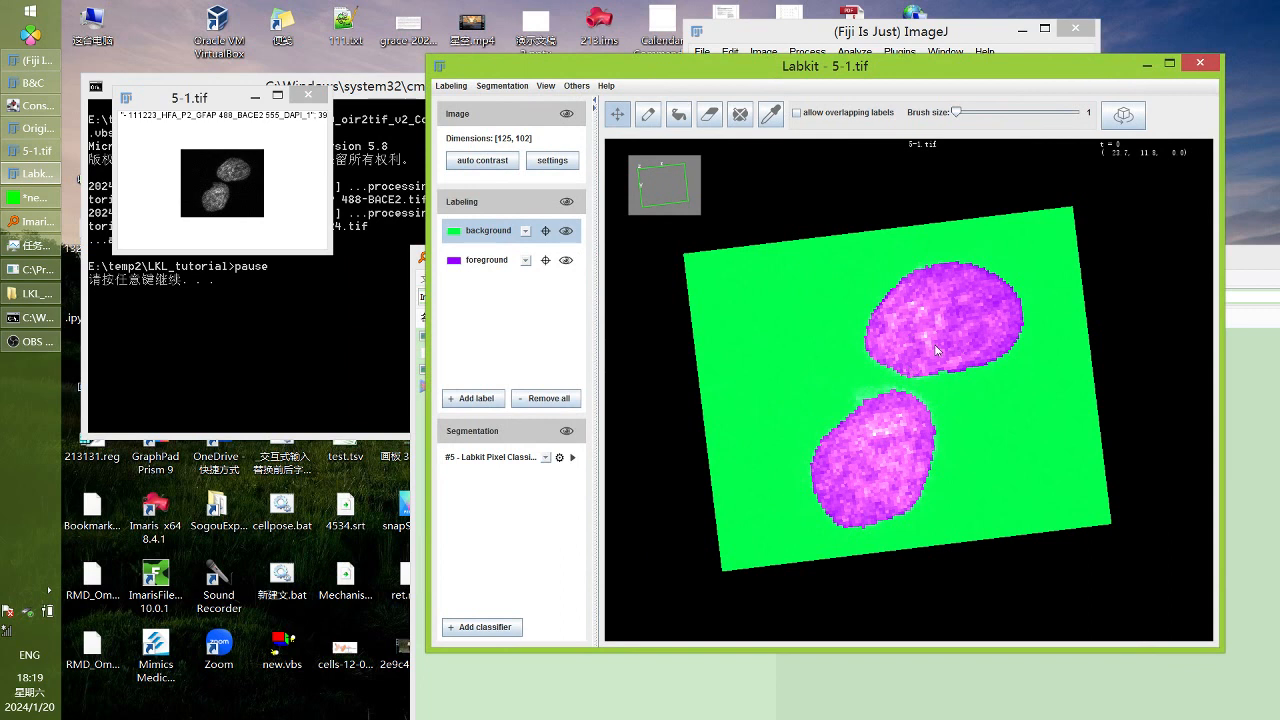
Start batch segmentation of images and set the input directory to E:\temp2\LKL_tutorial\DAPI_tif
click(577, 88)
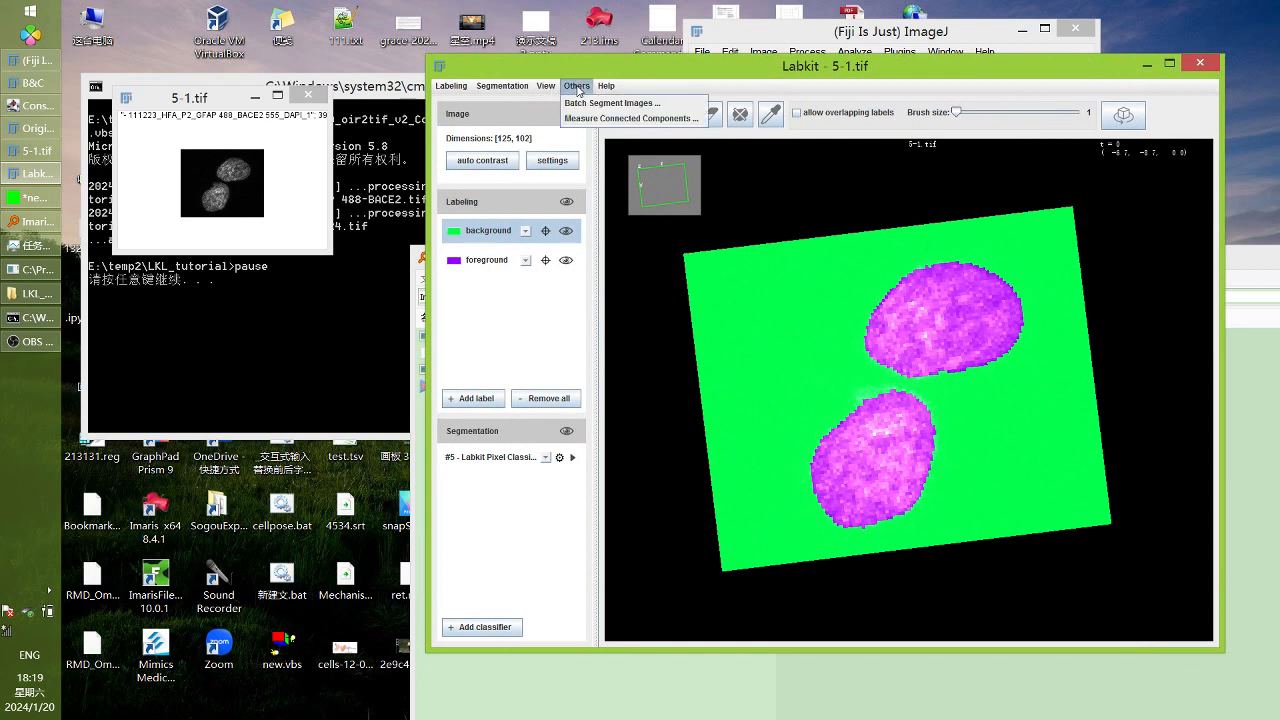
click(587, 104)
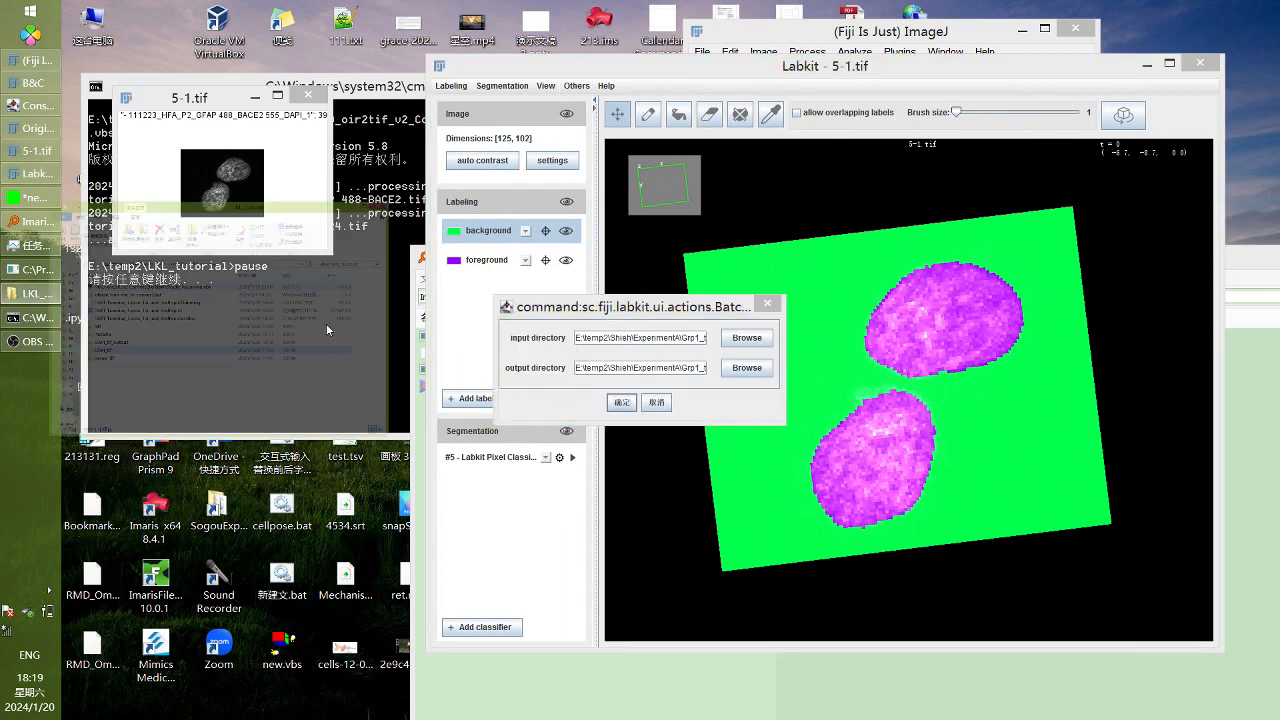
click(37, 293)
double_click(228, 460)
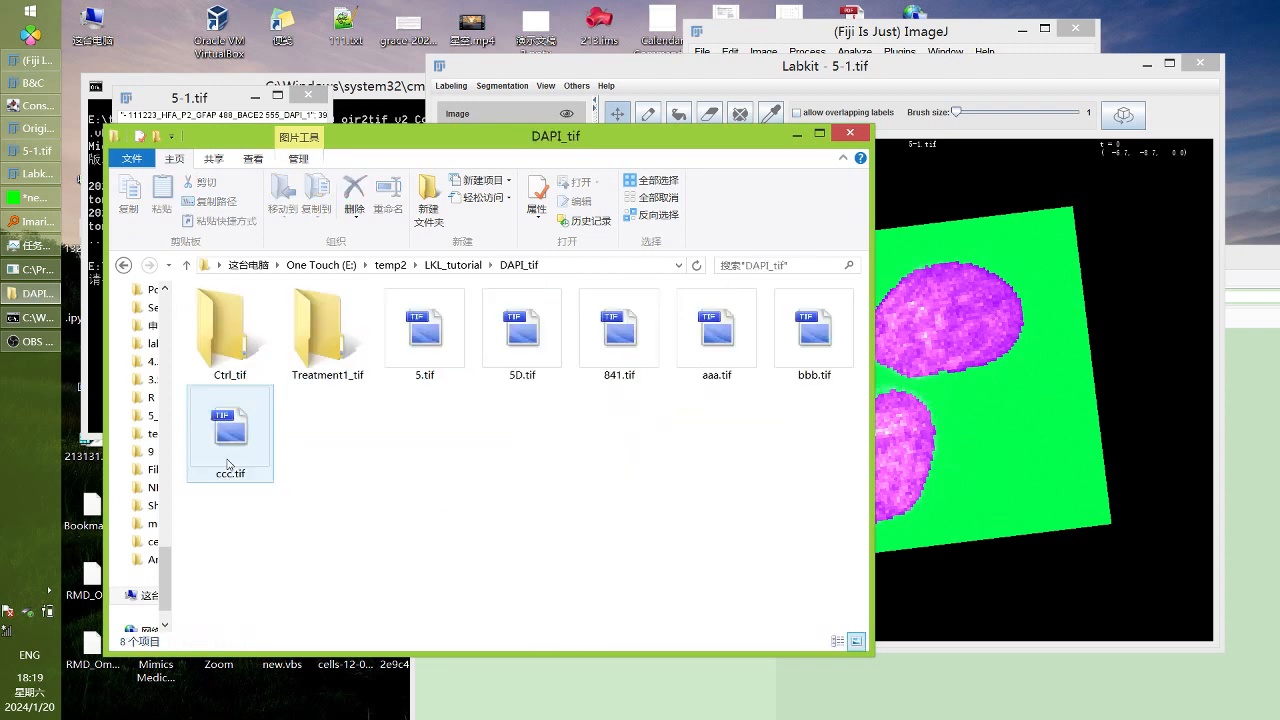
click(430, 325)
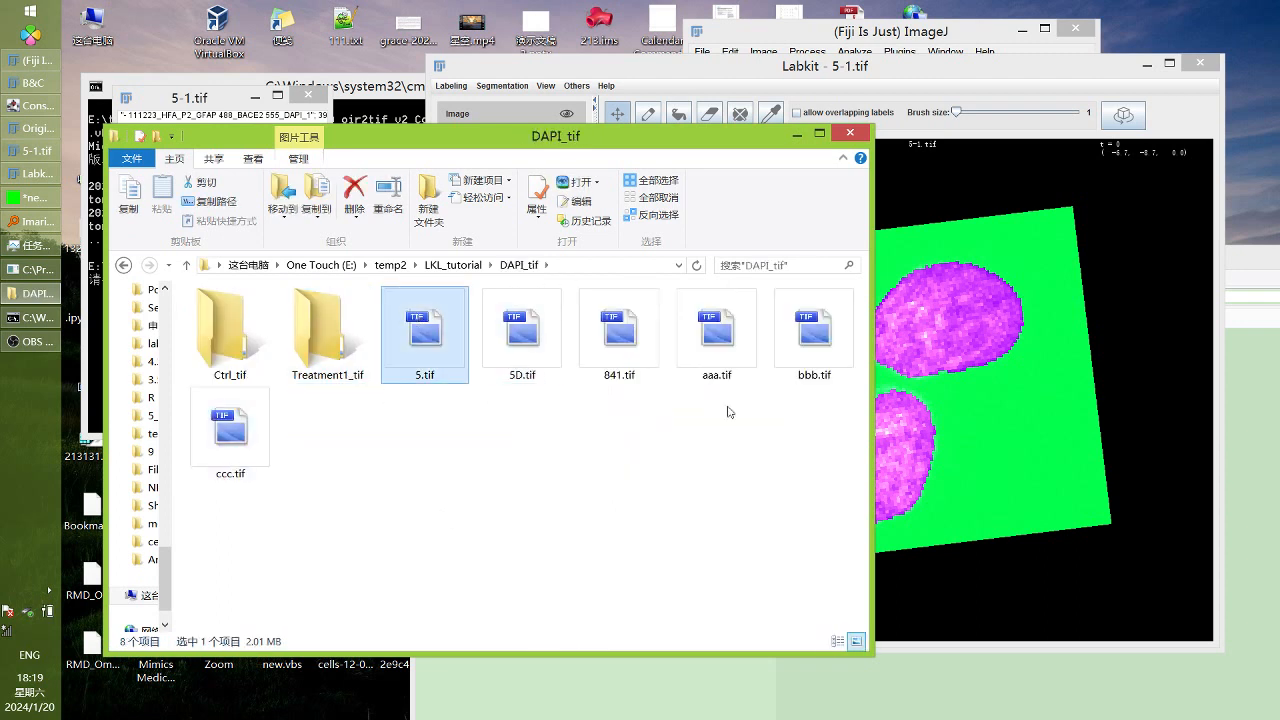
click(603, 266)
key(ctrl+c)
click(797, 135)
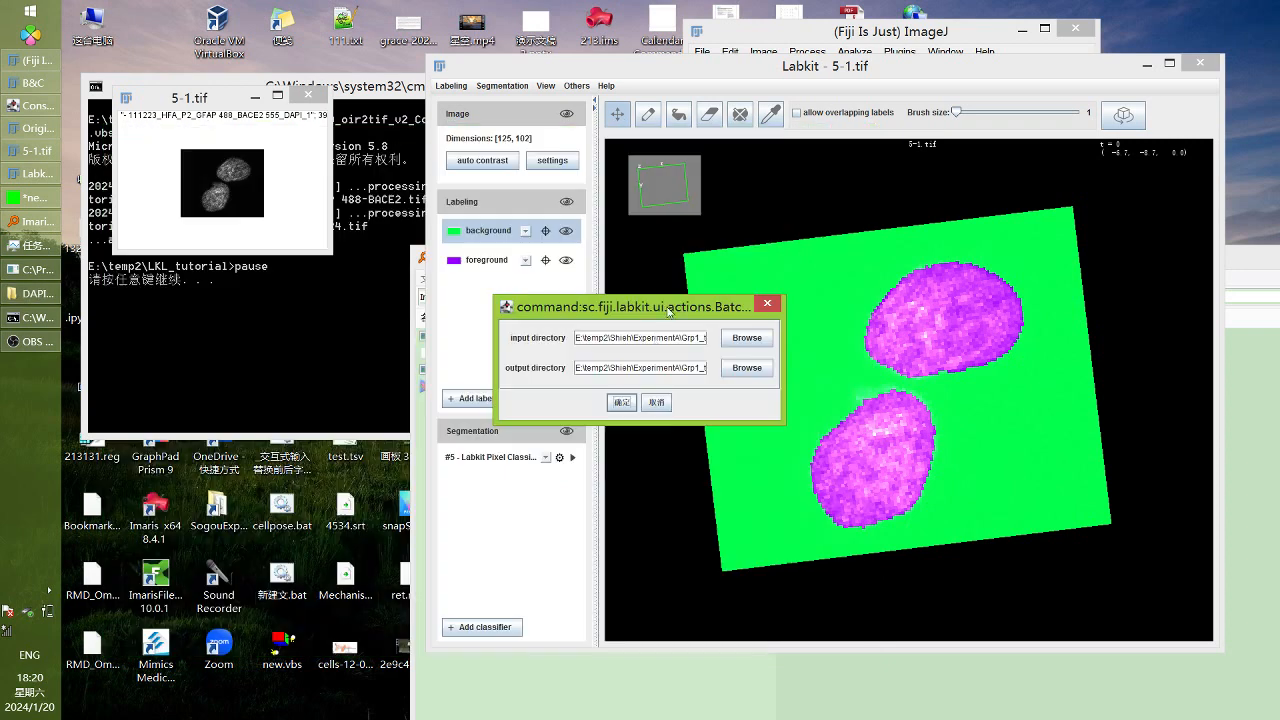
triple_click(657, 338)
key(BackSpace)
key(ctrl+v)
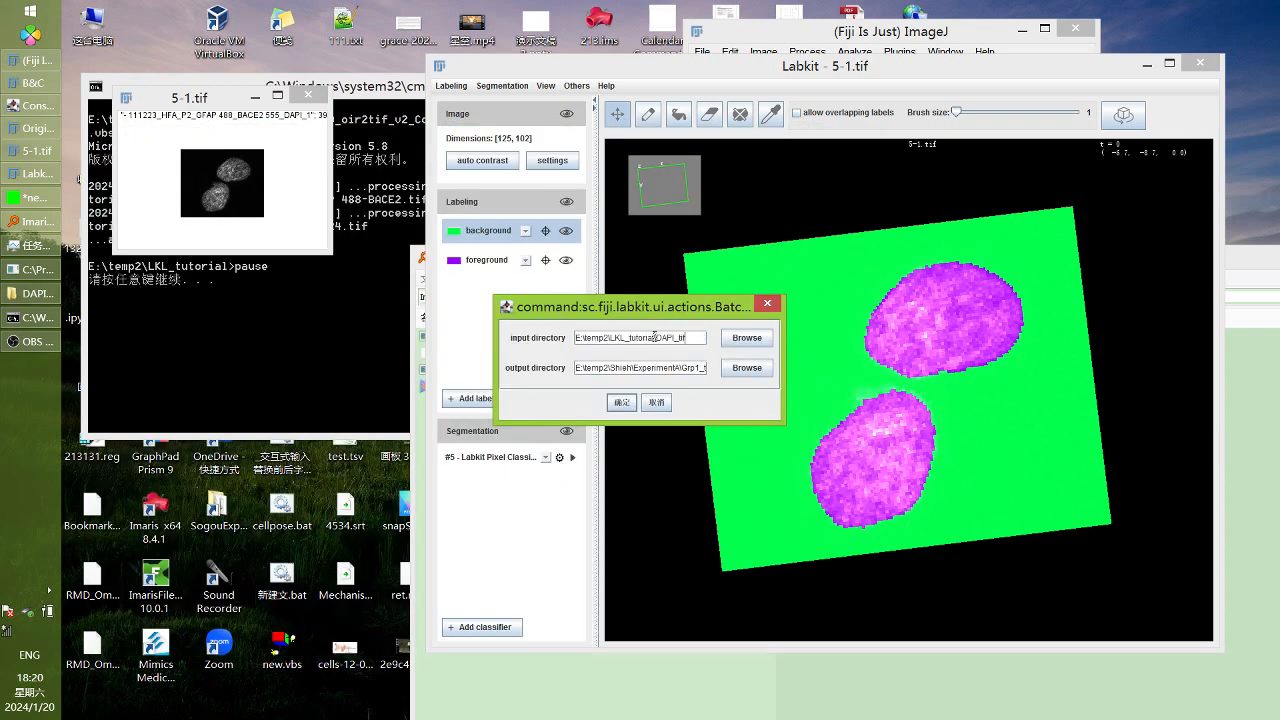
Set the output directory to E:\temp2\LKL_tutorial\DAPI_tif_output and run the batch segmentation
click(36, 293)
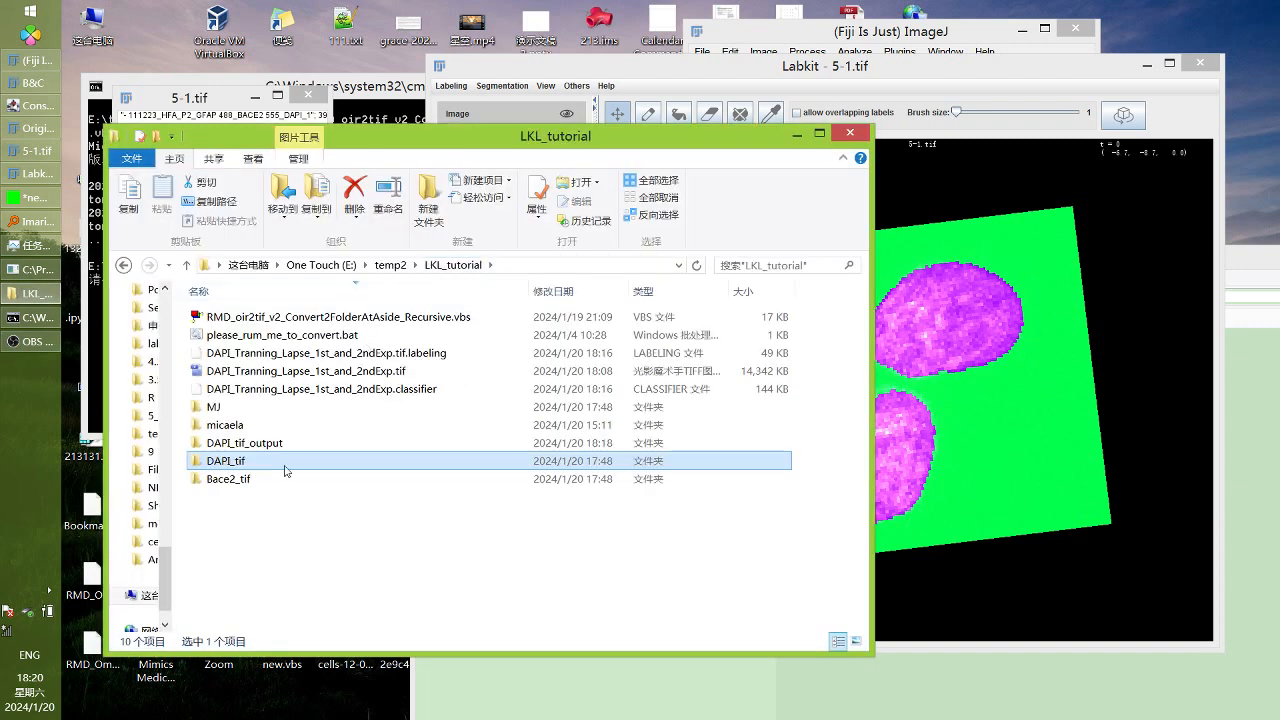
double_click(270, 442)
click(620, 265)
key(ctrl+c)
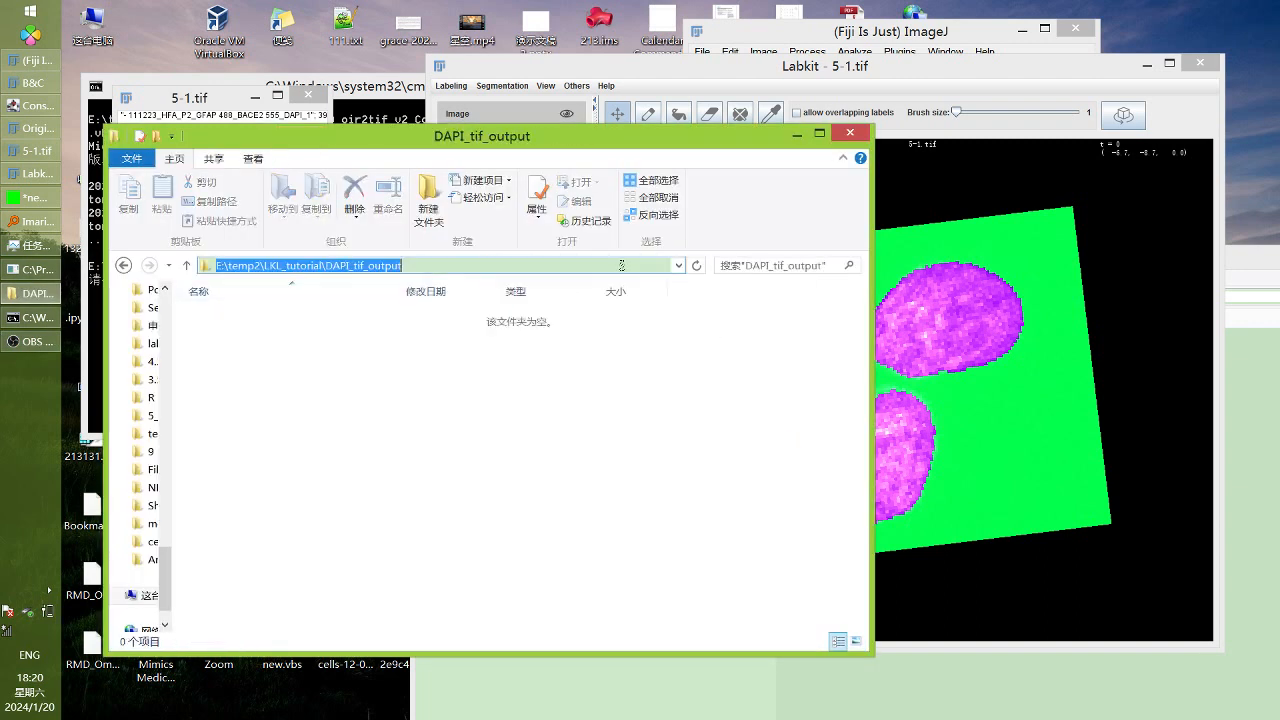
click(797, 133)
click(642, 368)
key(ctrl+a)
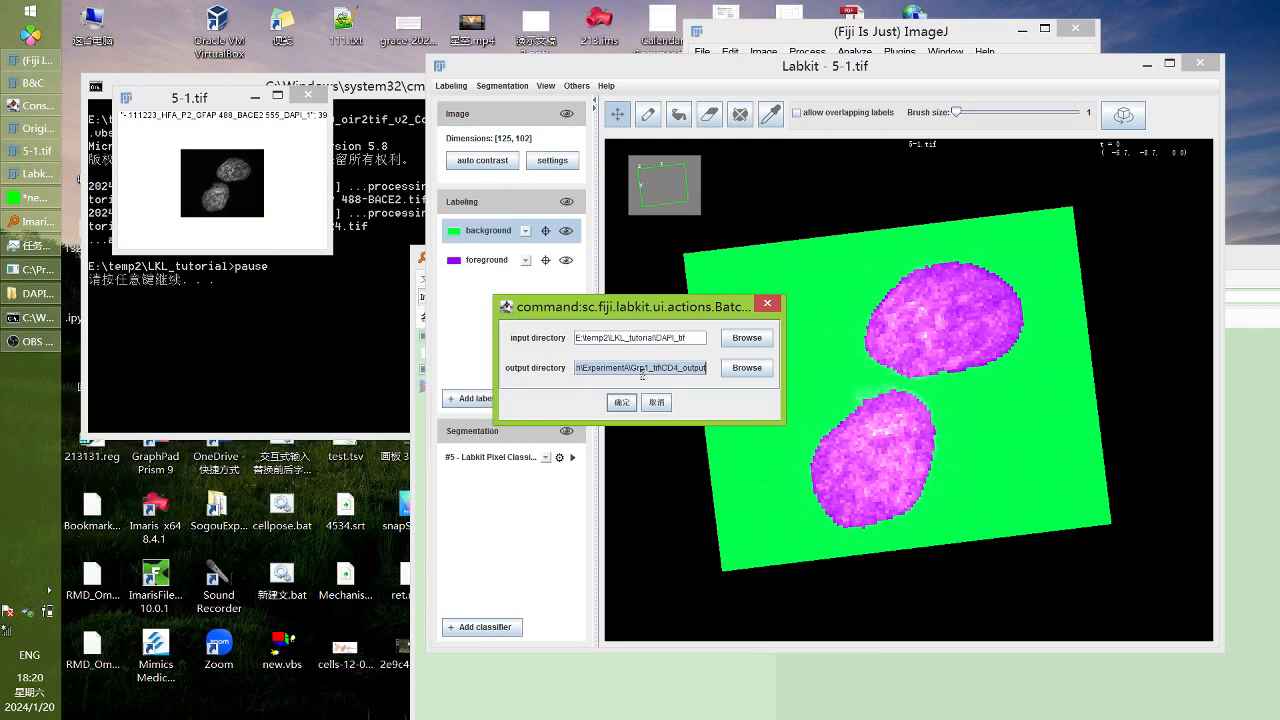
key(ctrl+v)
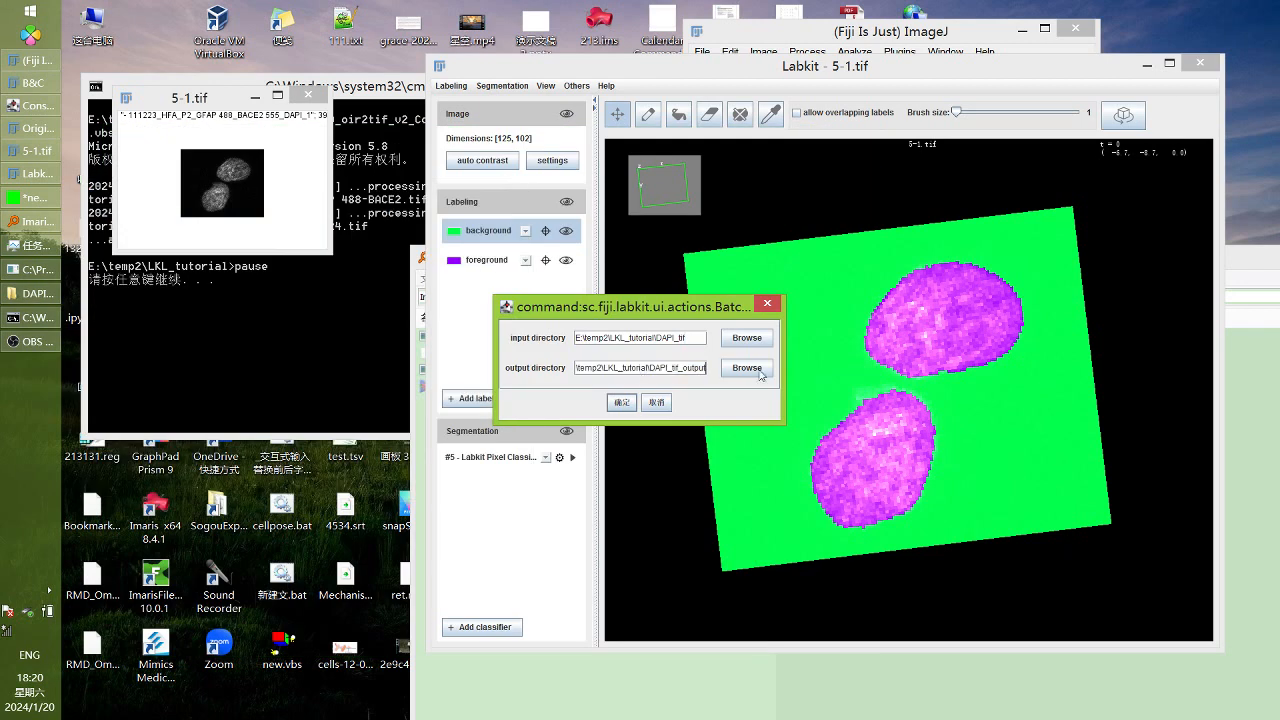
click(620, 402)
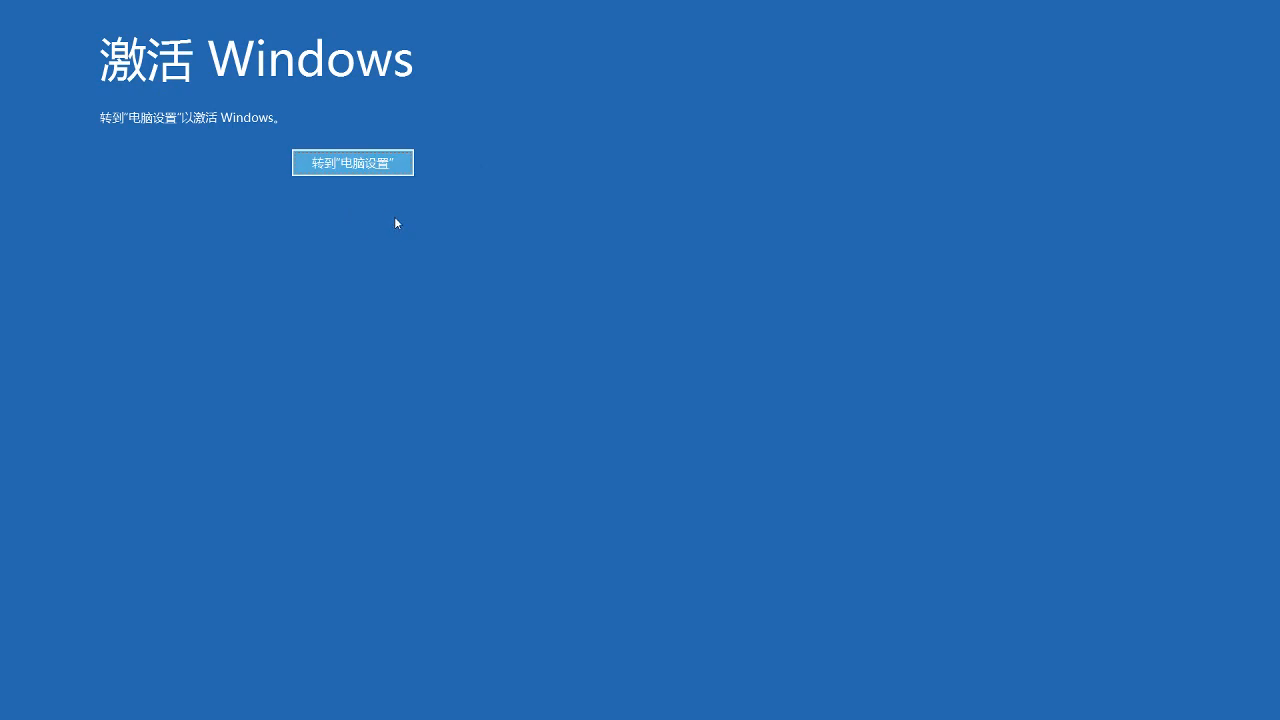
Dismiss the Windows activation notice and compare the files in the DAPI_tif and DAPI_tif_output folders
click(383, 164)
click(1262, 6)
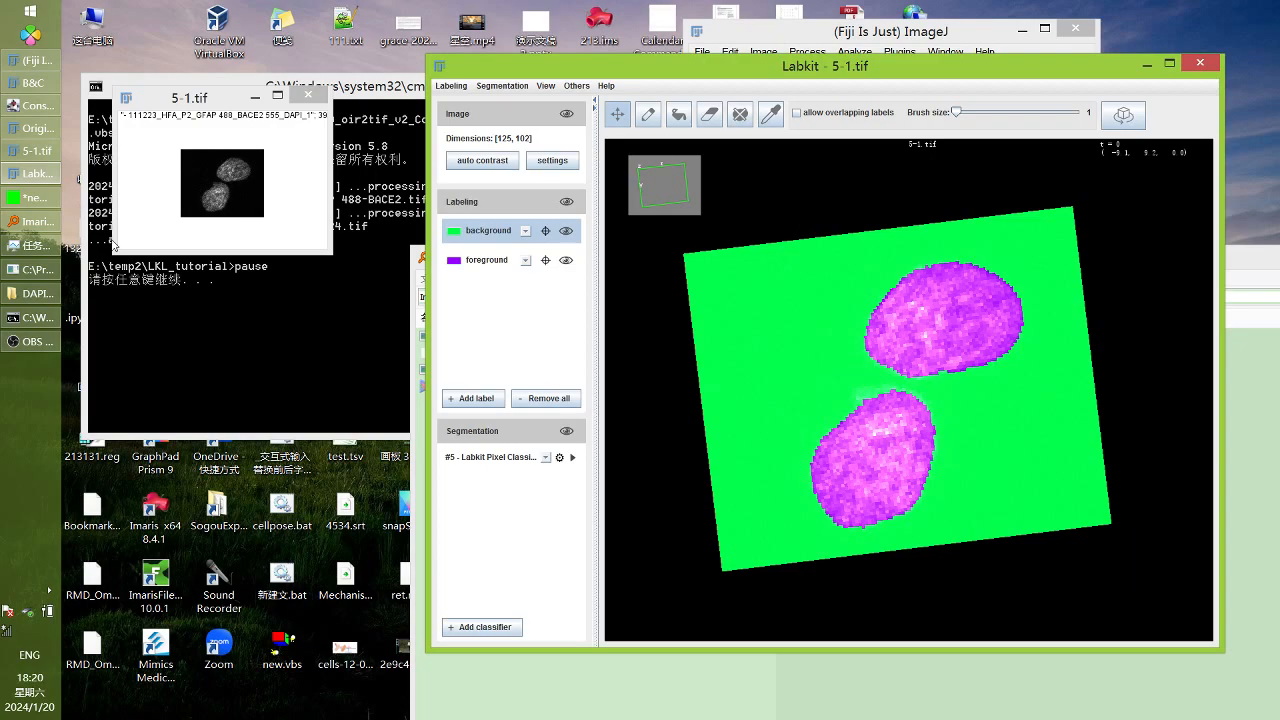
click(37, 293)
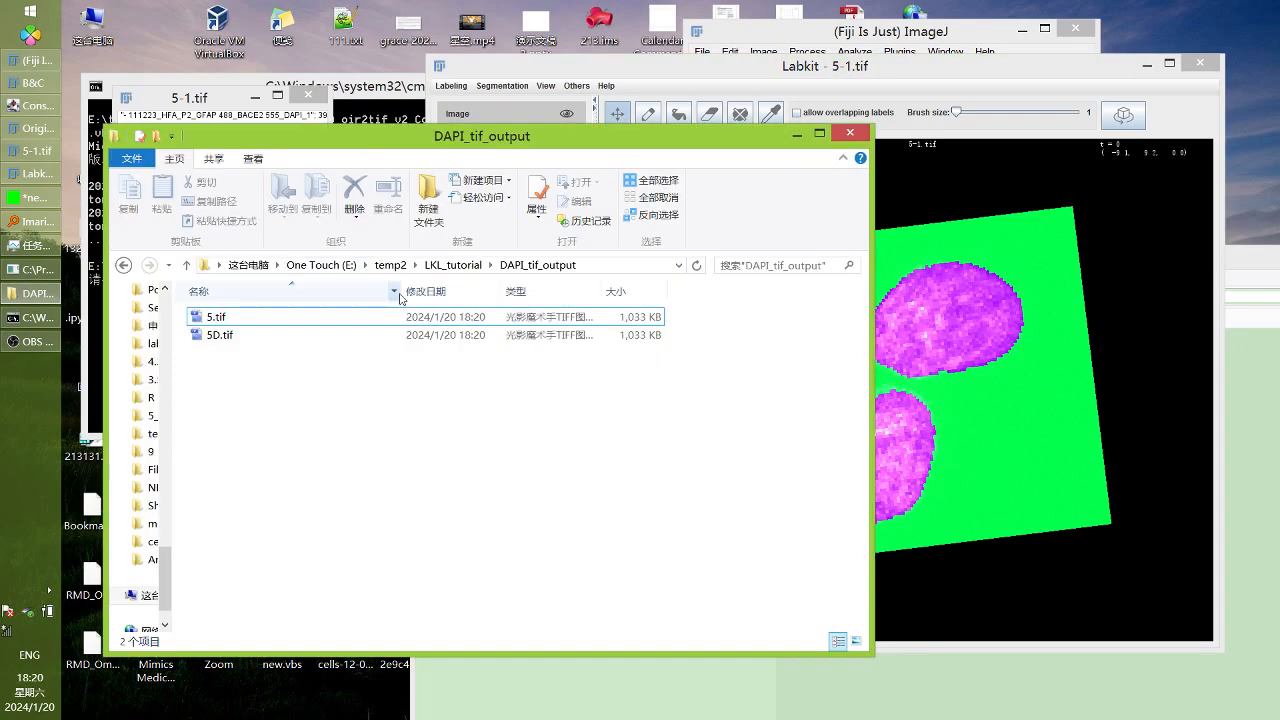
click(453, 265)
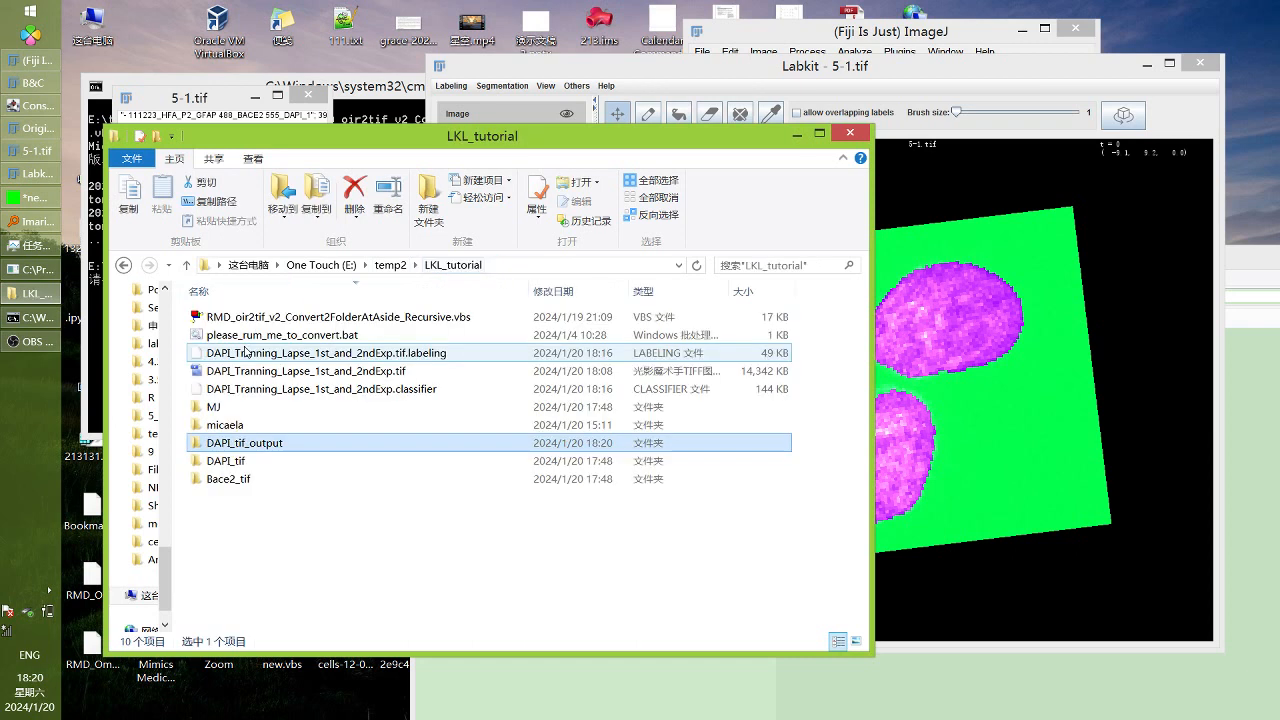
double_click(241, 459)
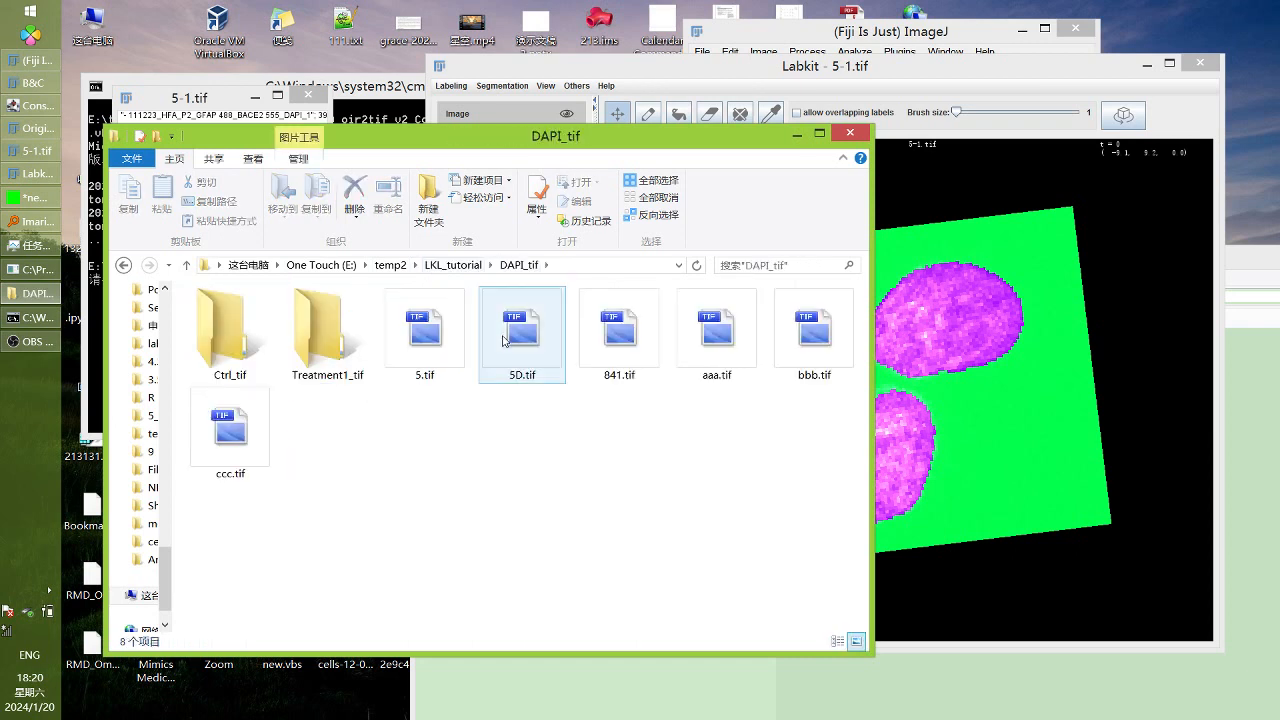
click(453, 265)
double_click(229, 446)
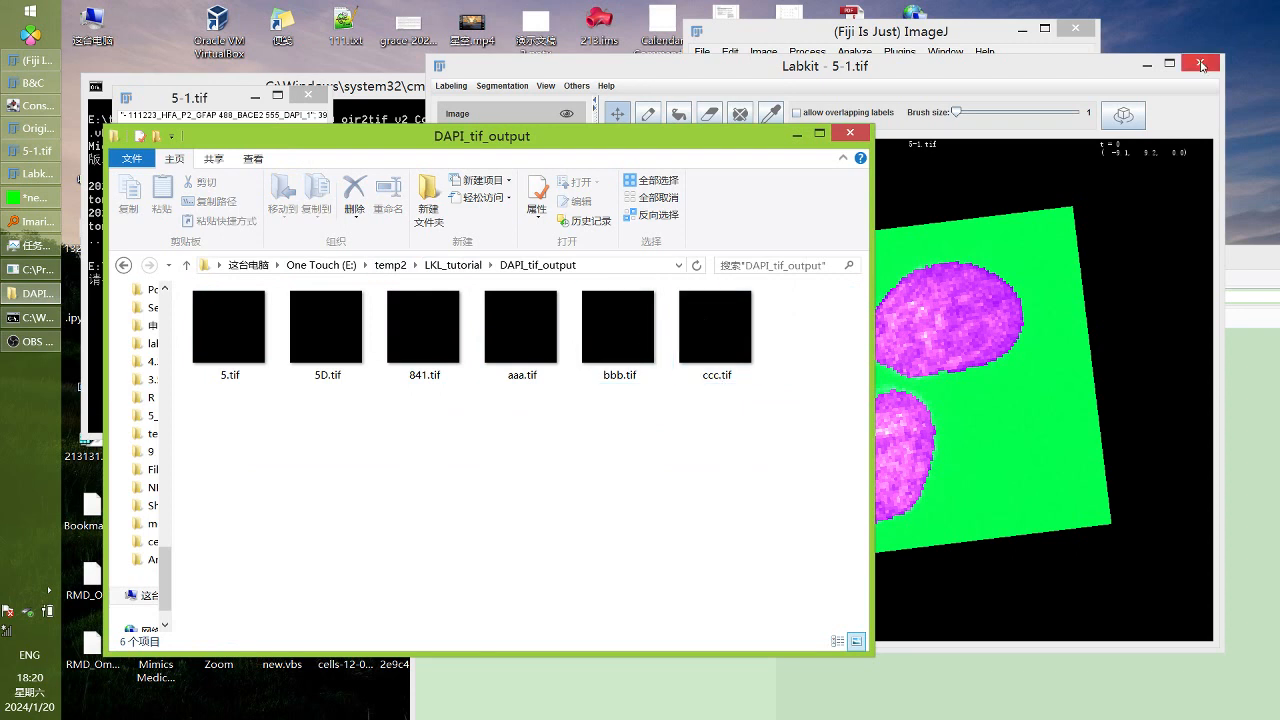
Close the Labkit window and open the segmentation output bbb.tif from the DAPI_tif_output folder in Fiji
click(1201, 66)
click(628, 332)
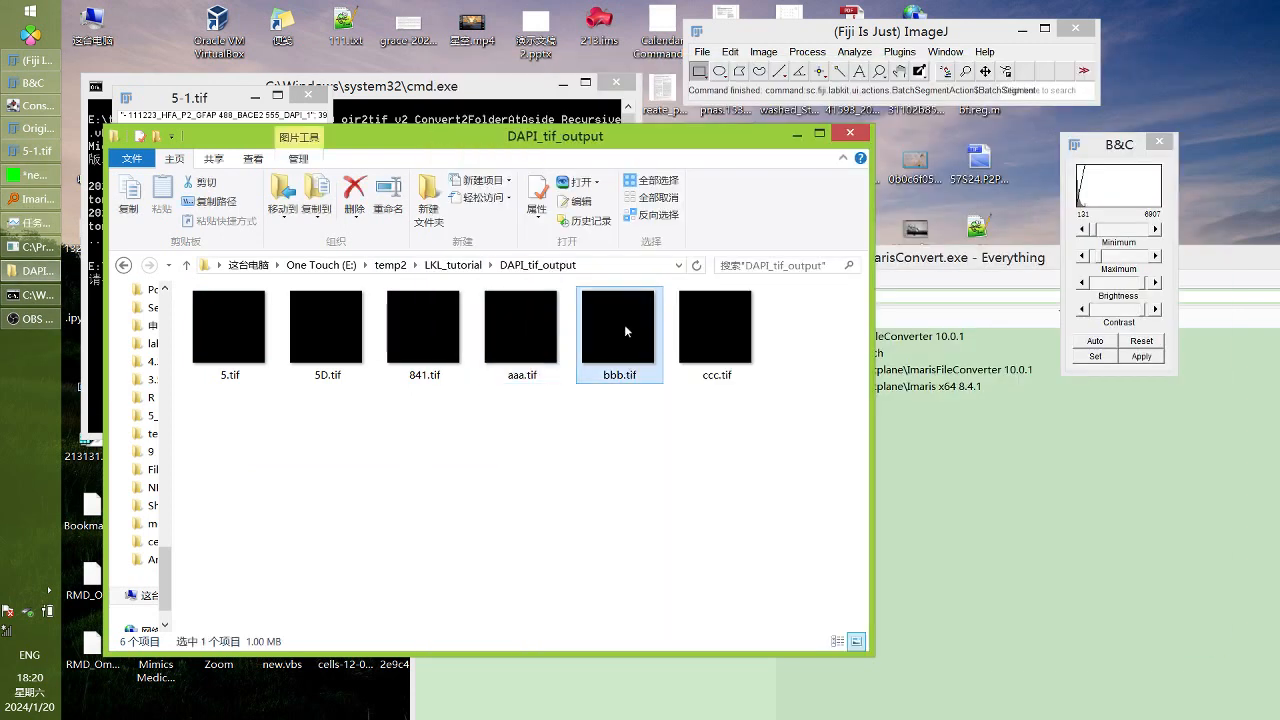
drag(628, 332, 805, 72)
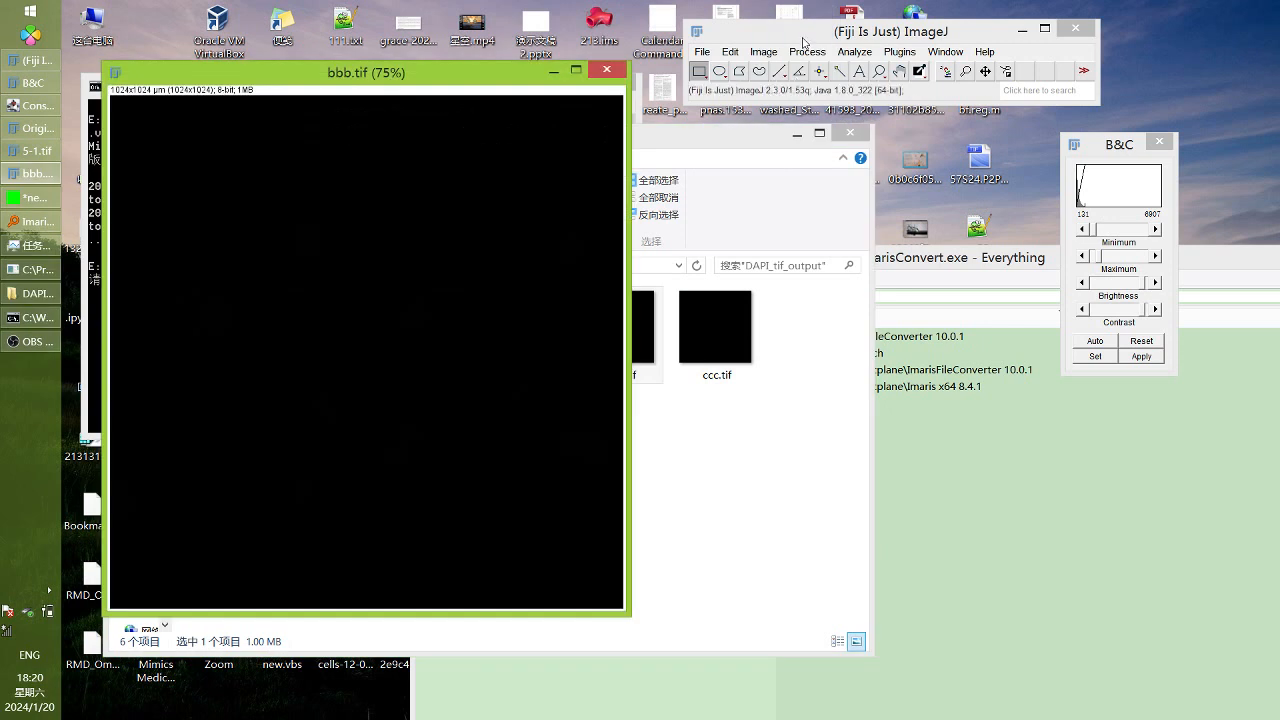
Try to reveal the nuclei in bbb.tif by lowering the display maximum in Brightness/Contrast, and close the adjustment window
click(765, 52)
mouse_move(812, 58)
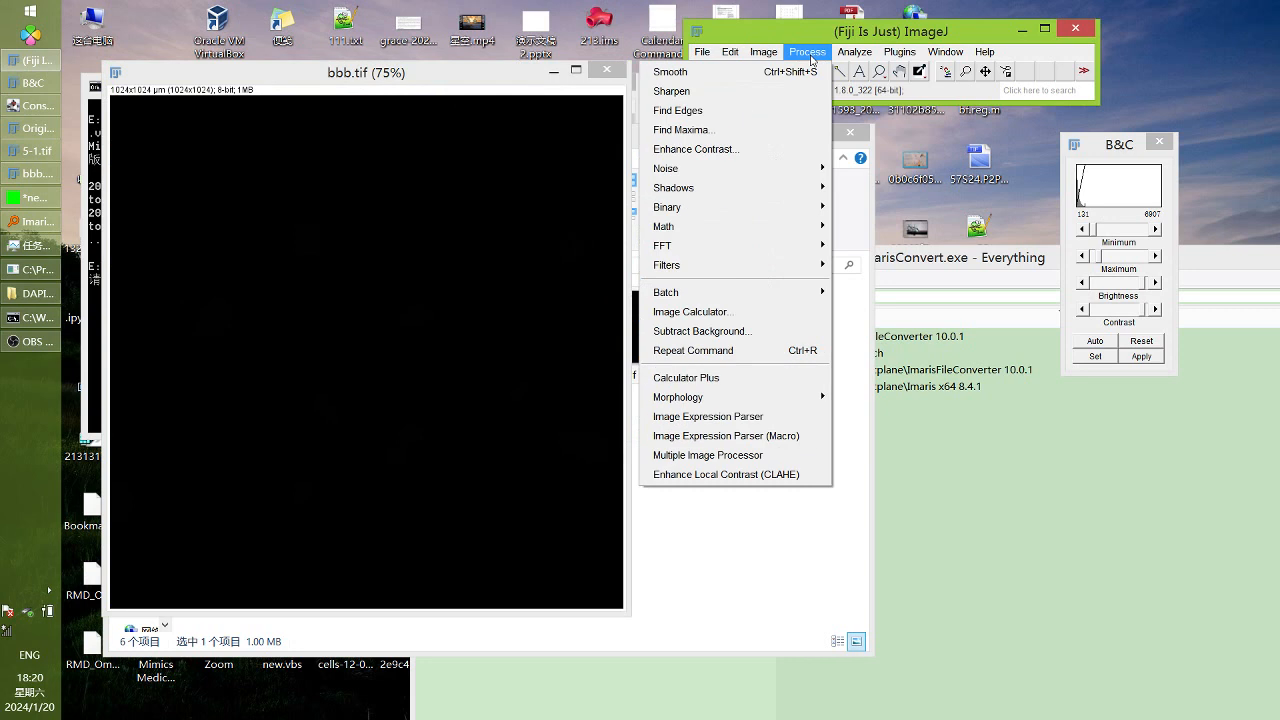
click(1111, 148)
drag(1111, 148, 975, 145)
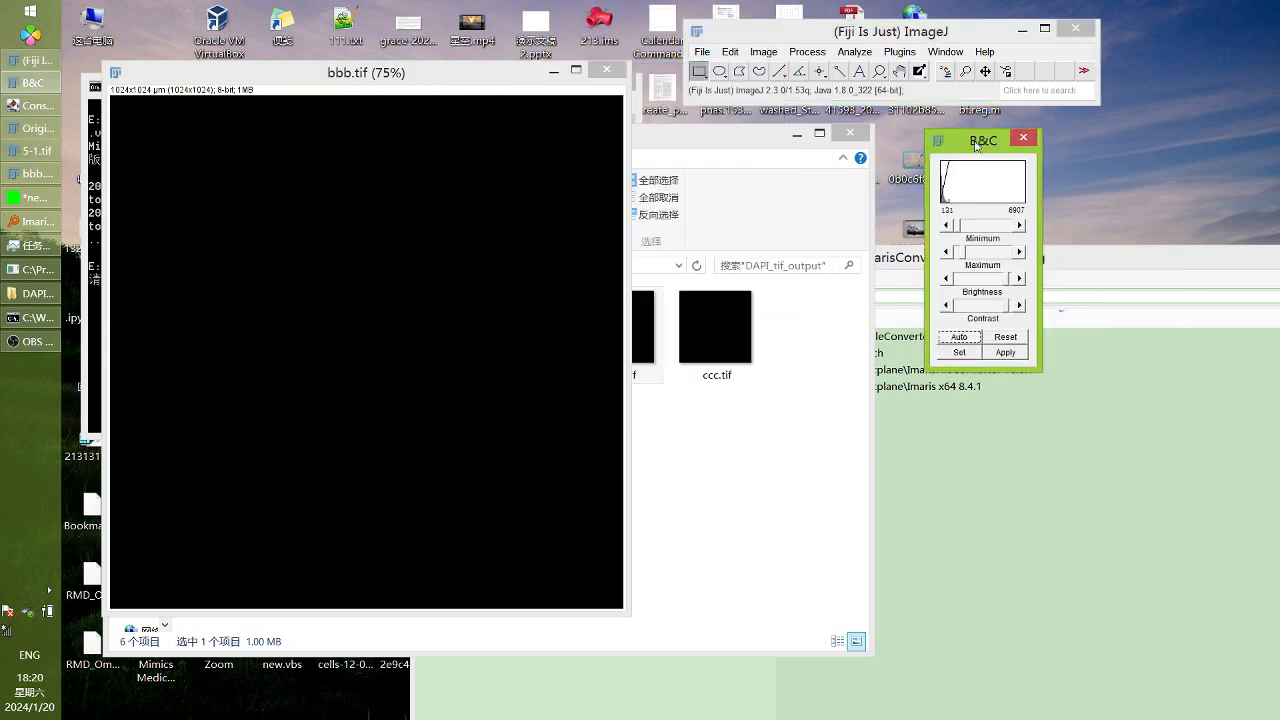
click(763, 51)
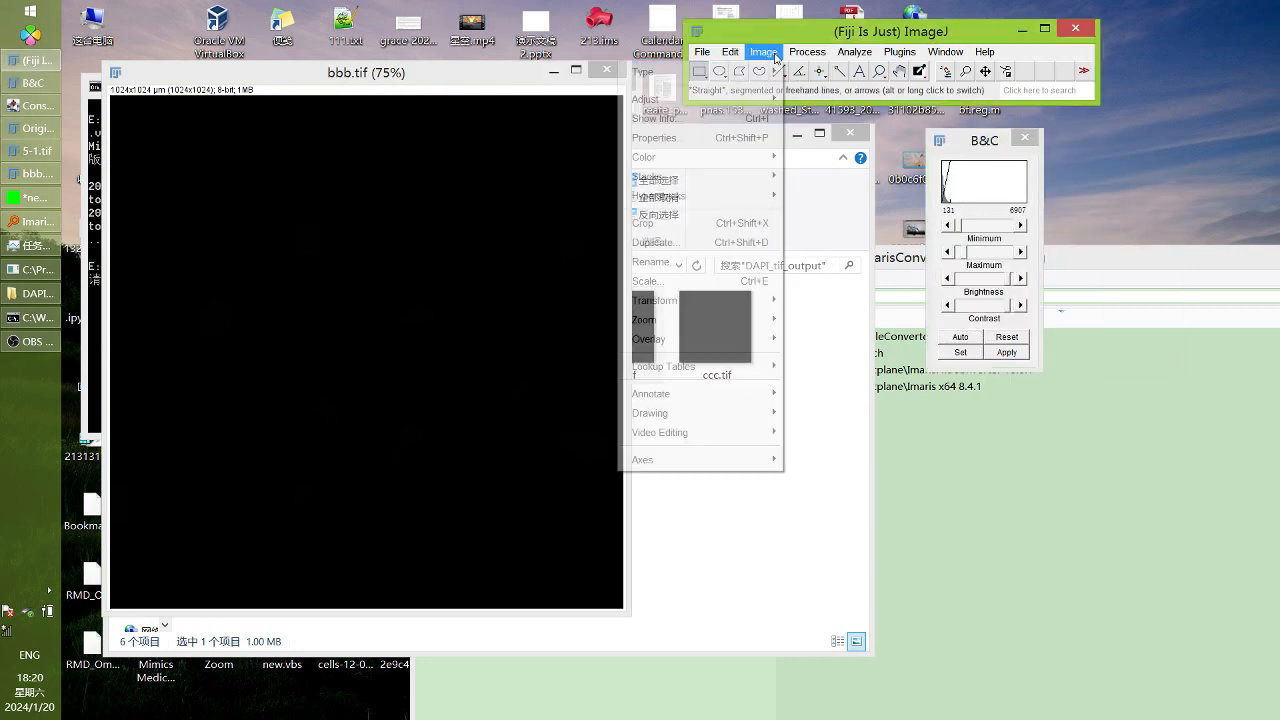
click(571, 100)
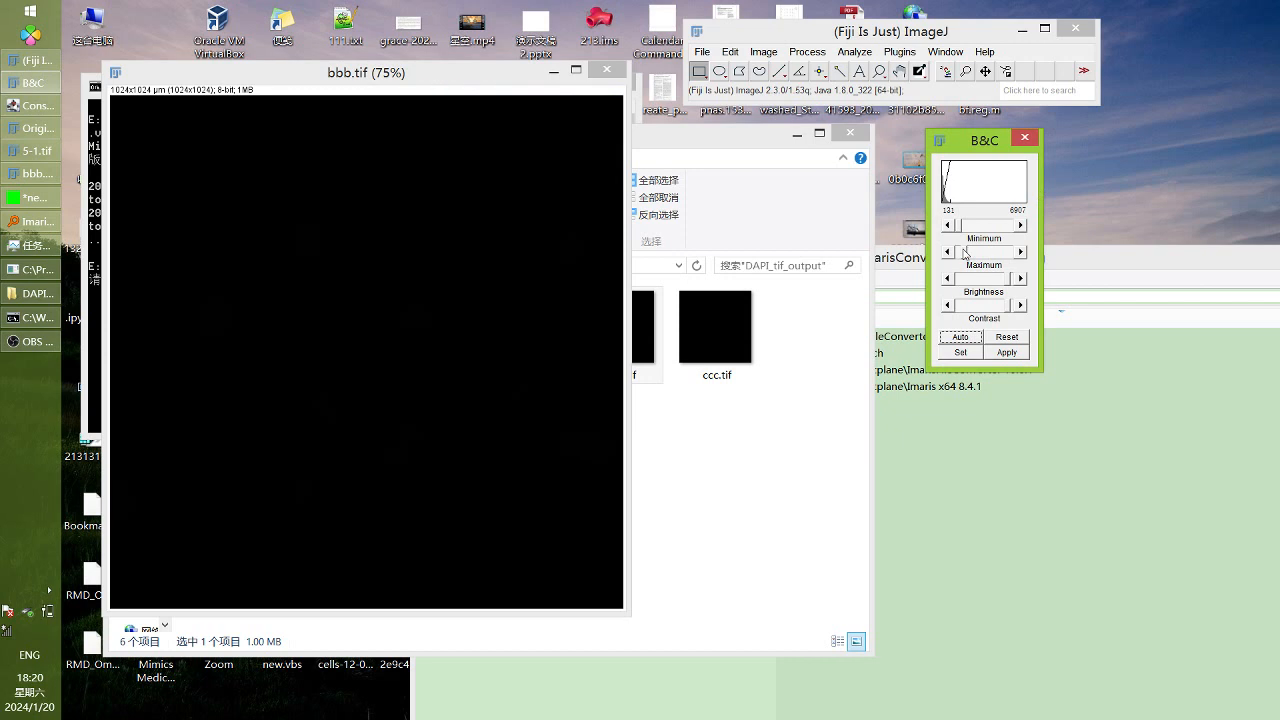
drag(964, 253, 952, 254)
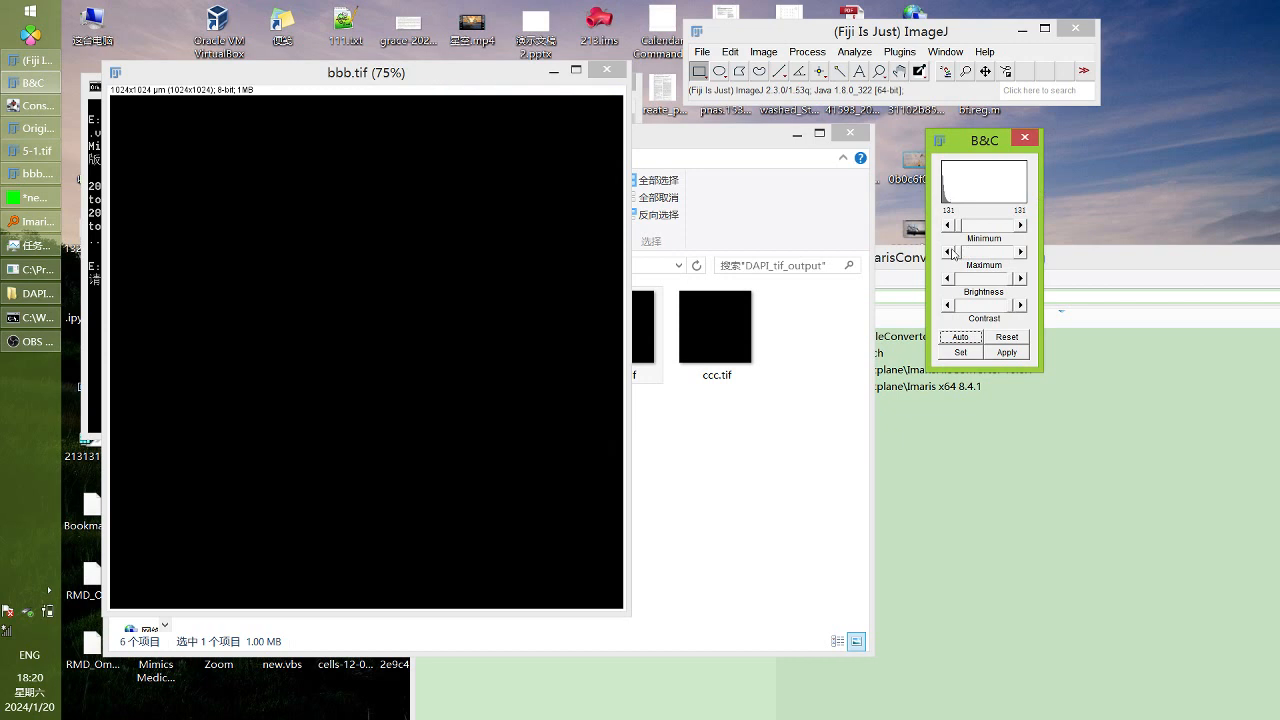
click(602, 240)
click(1025, 137)
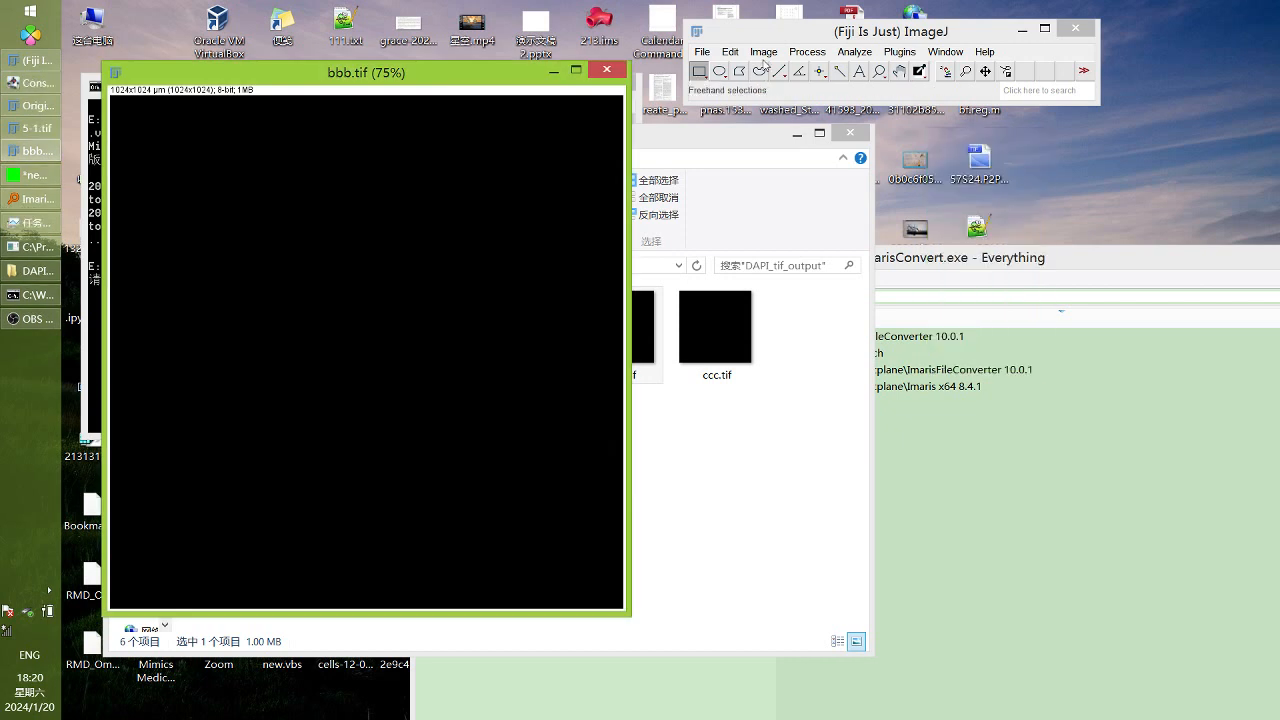
Reopen Brightness/Contrast for bbb.tif and lower the display minimum and maximum to 0
click(763, 52)
mouse_move(700, 96)
click(595, 102)
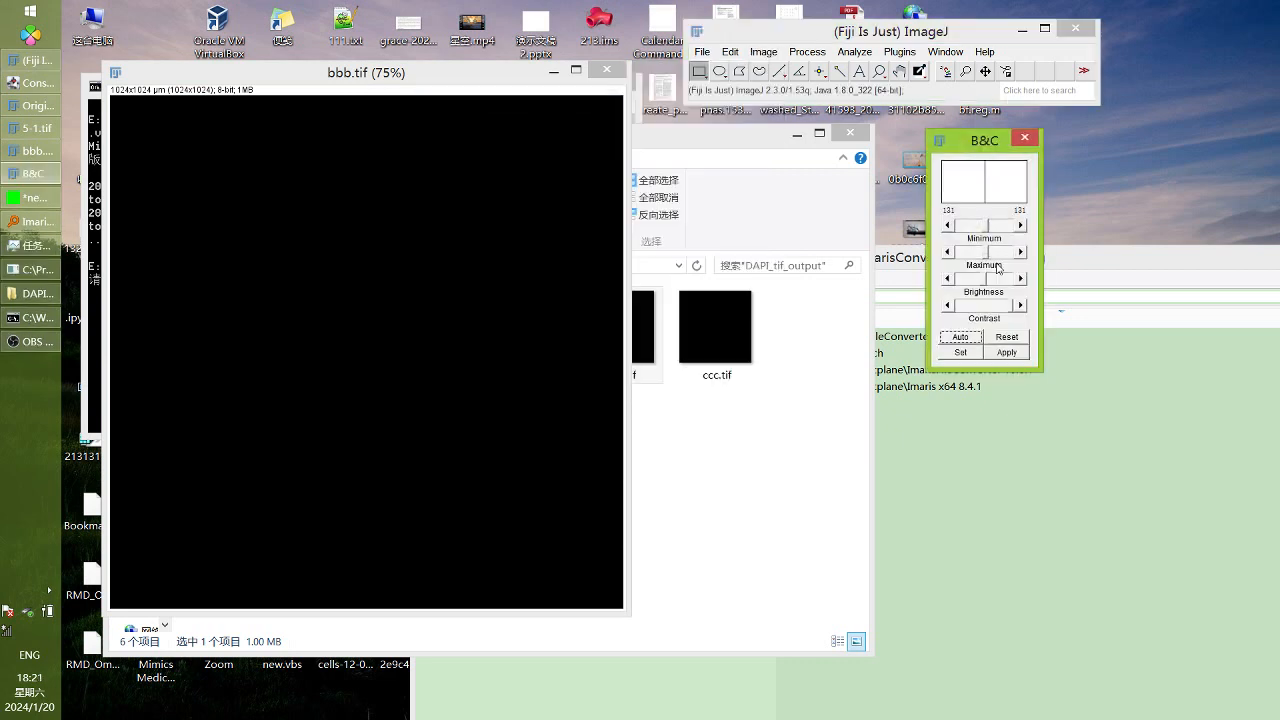
drag(987, 228, 958, 252)
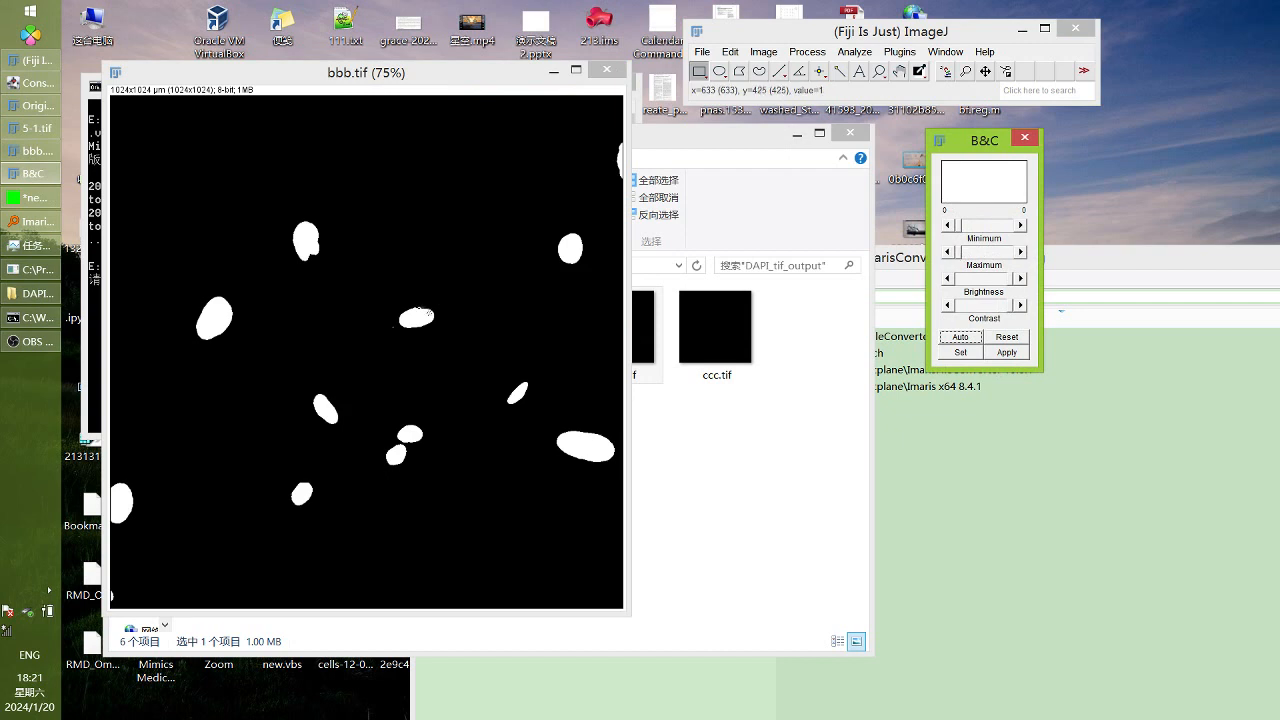
Inspect the segmented nuclei masks in bbb.tif up close and close the image
scroll(421, 316, up, 6)
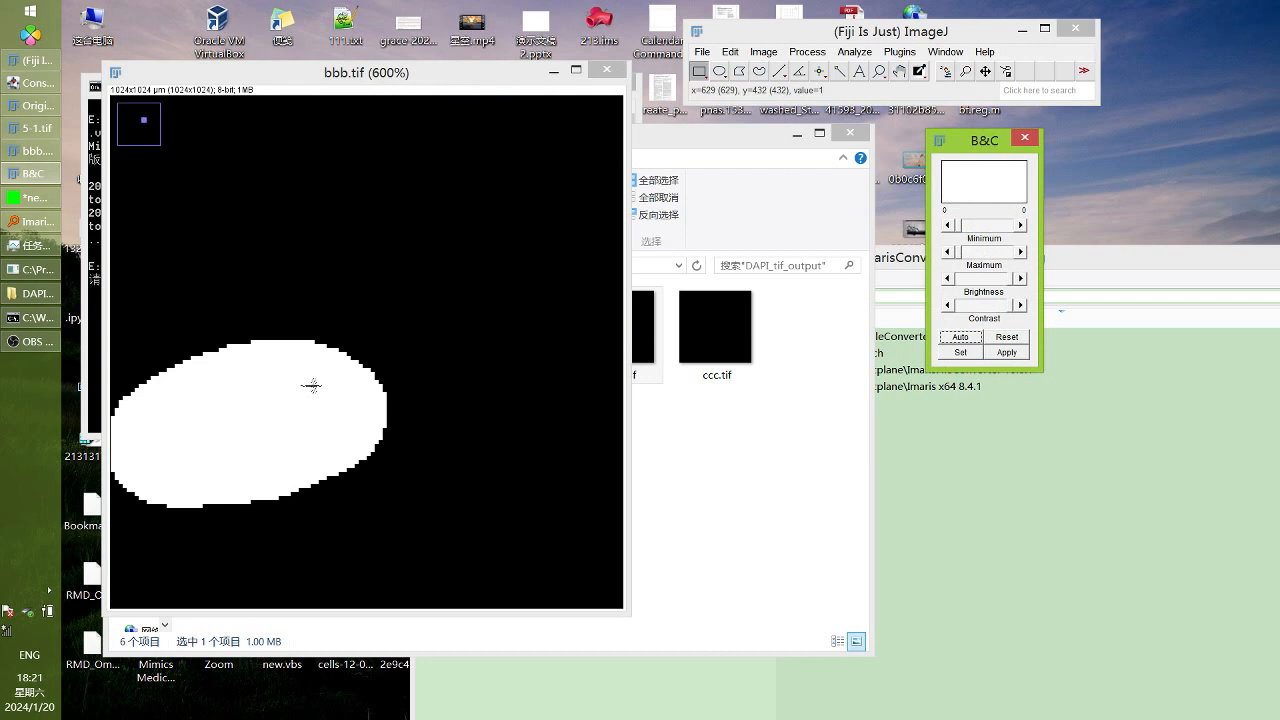
scroll(311, 383, down, 8)
scroll(323, 400, up, 3)
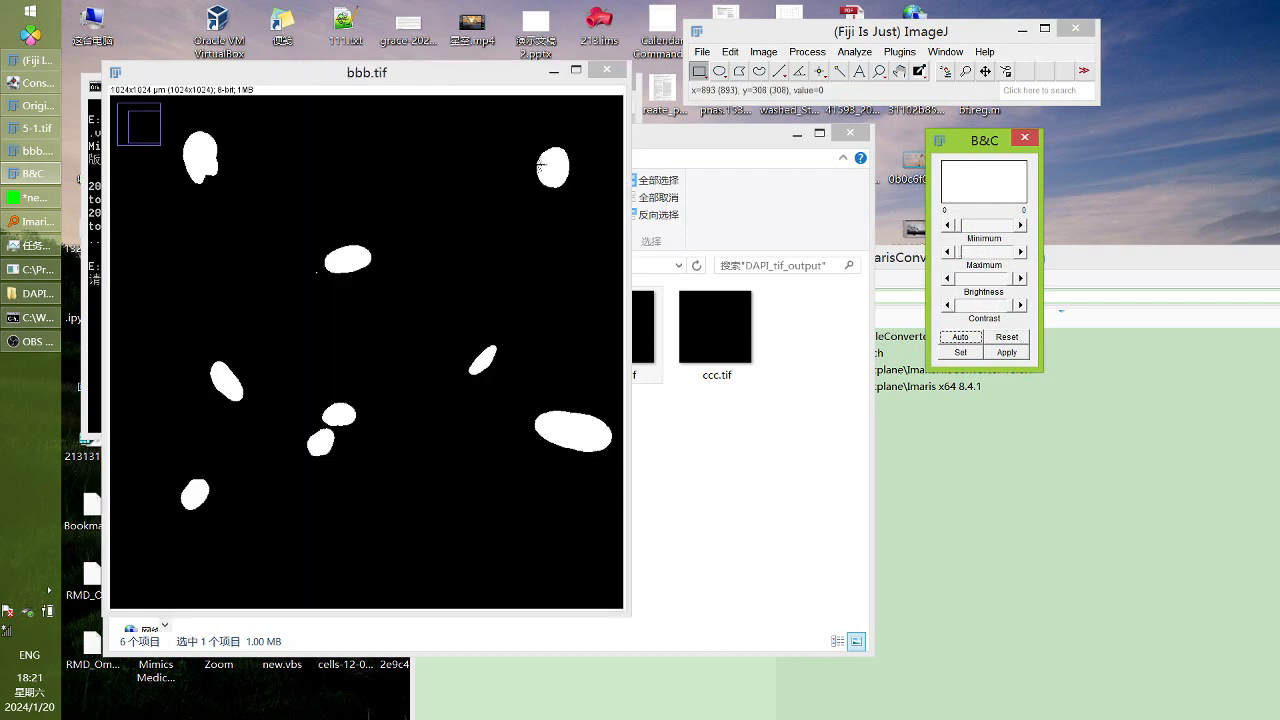
click(607, 74)
click(607, 74)
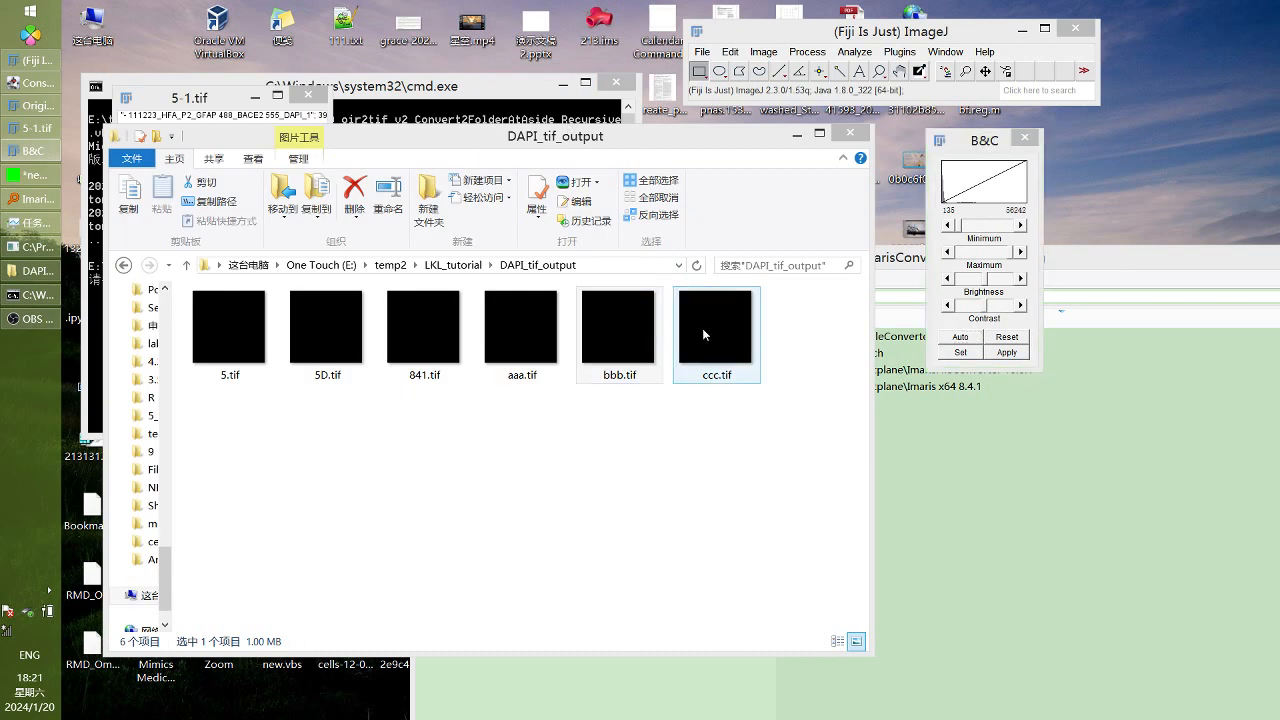
Leave the DAPI_tif_output folder and open the Bace2_tif folder inside LKL_tutorial
click(702, 328)
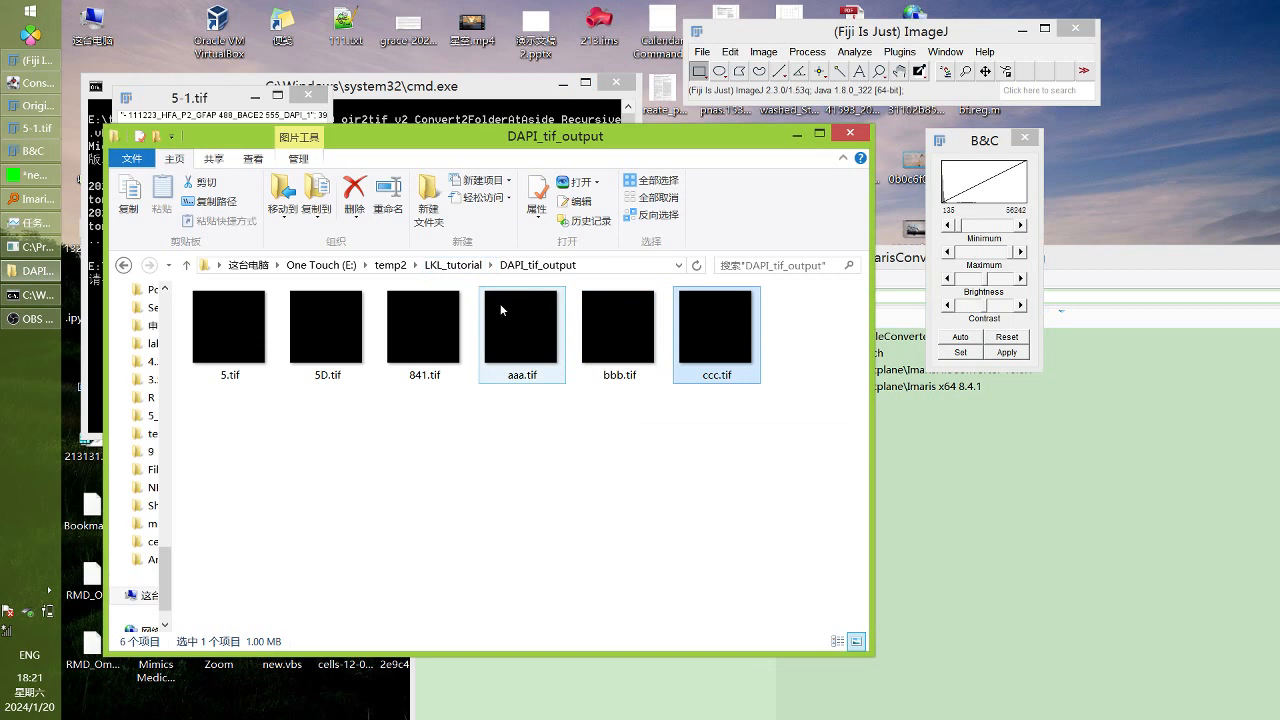
click(545, 333)
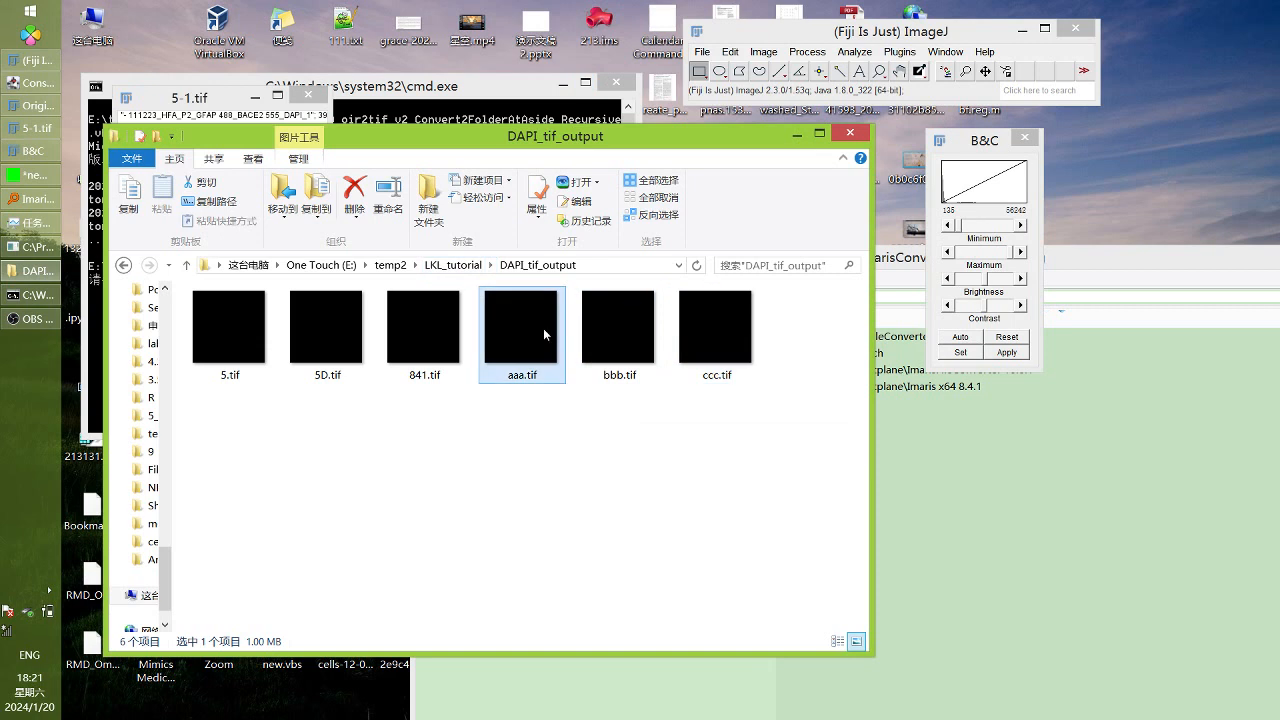
click(452, 265)
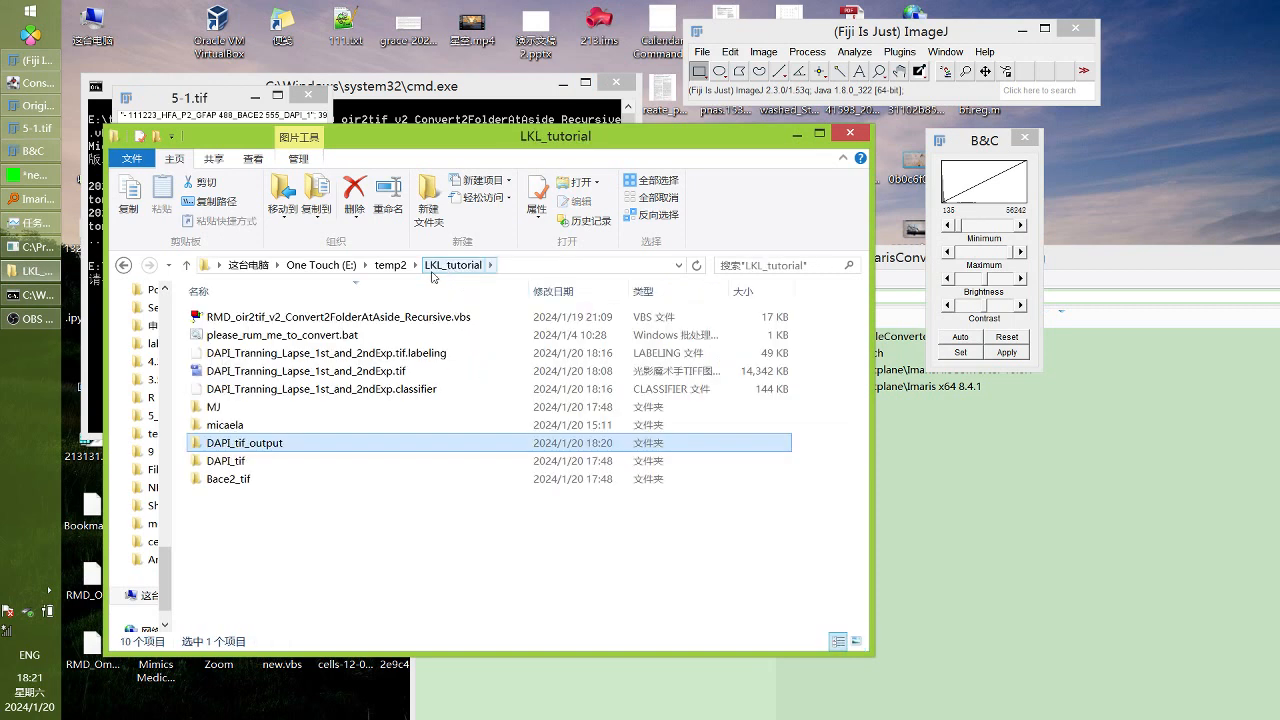
double_click(240, 482)
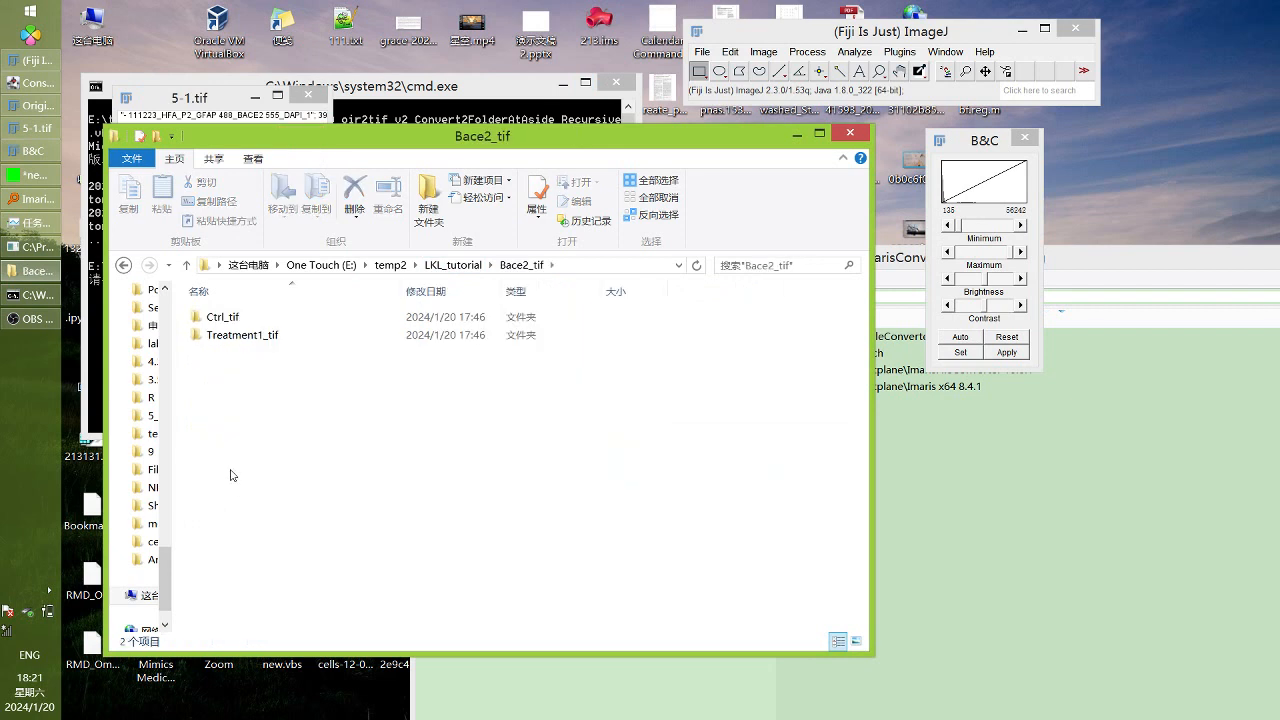
drag(418, 135, 415, 171)
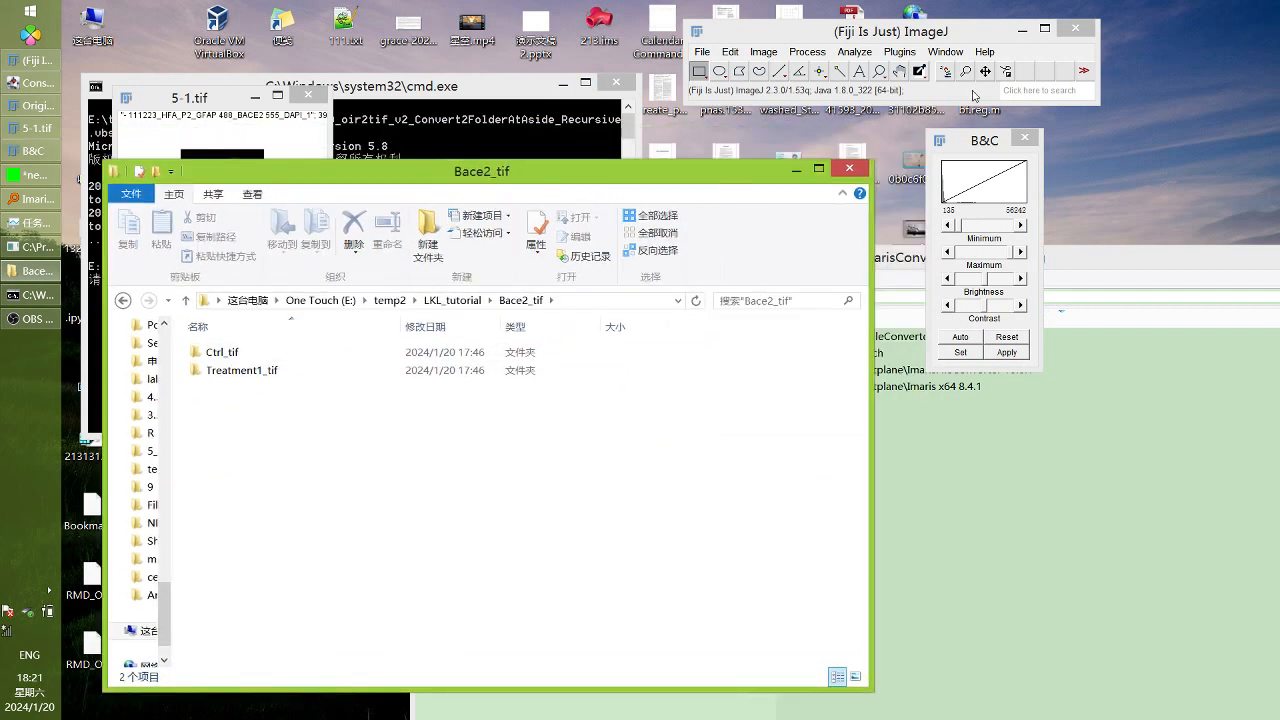
Move 5.tif and 841.tif from the Ctrl_tif folder up into Bace2_tif
double_click(296, 363)
key(ctrl+a)
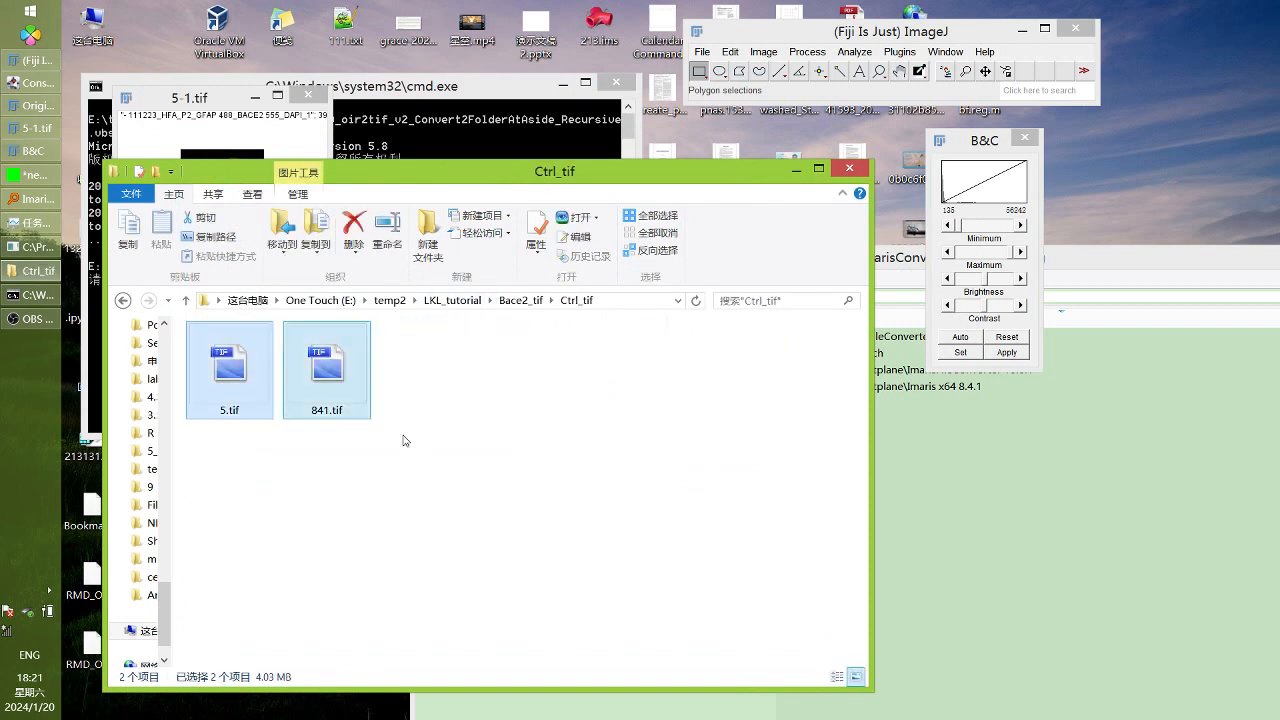
key(ctrl+x)
click(521, 300)
key(ctrl+v)
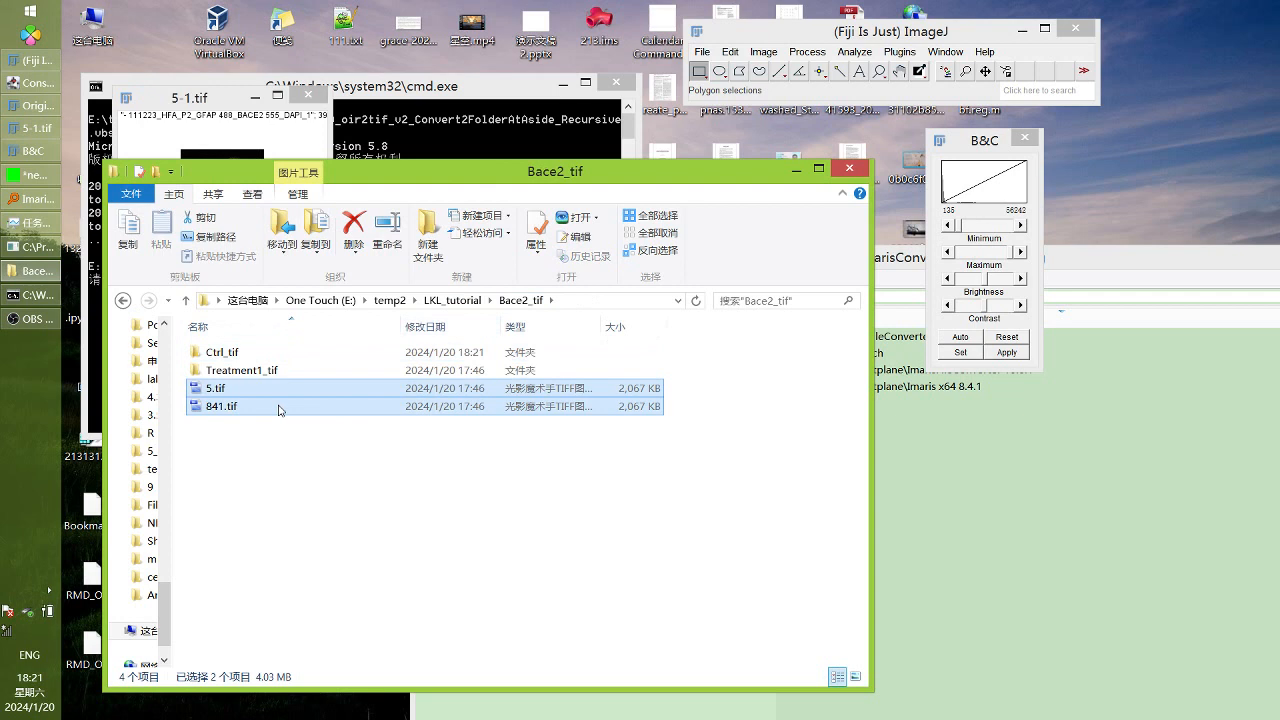
Move 5D.tif, aaa.tif, bbb.tif and ccc.tif from the Treatment1_tif folder up into Bace2_tif
double_click(240, 370)
key(ctrl+a)
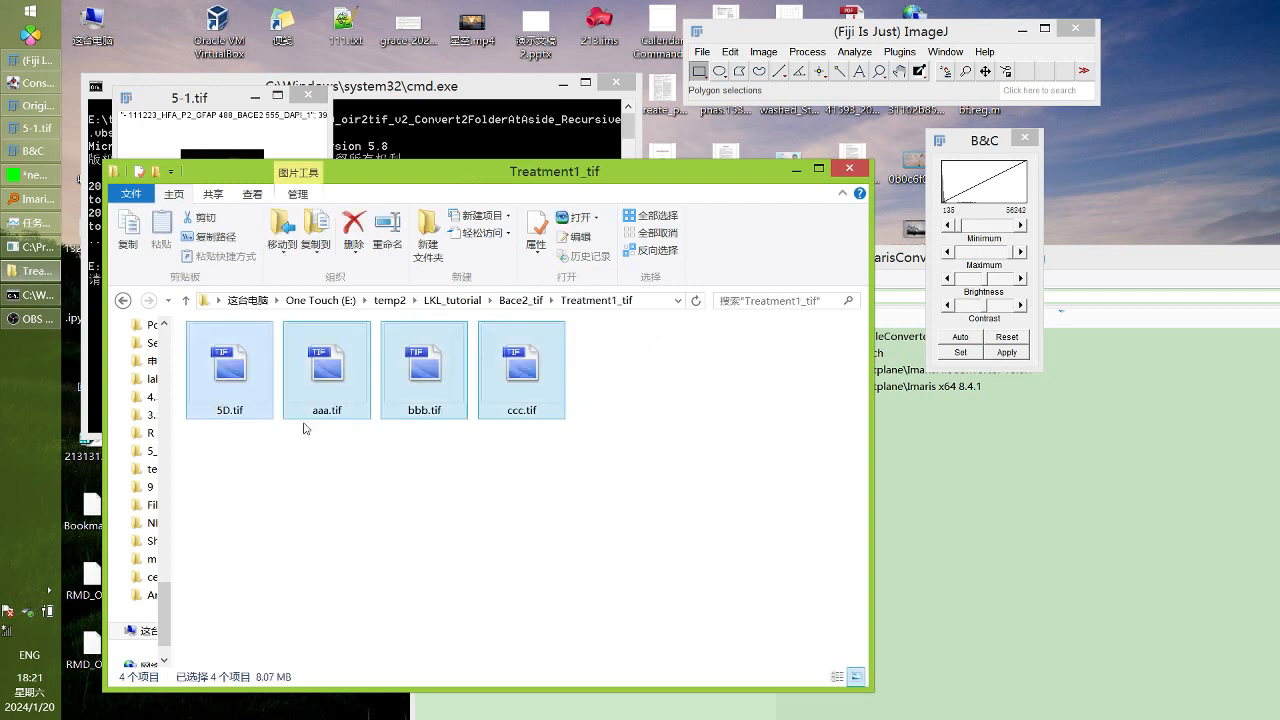
key(ctrl+x)
click(521, 300)
key(ctrl+v)
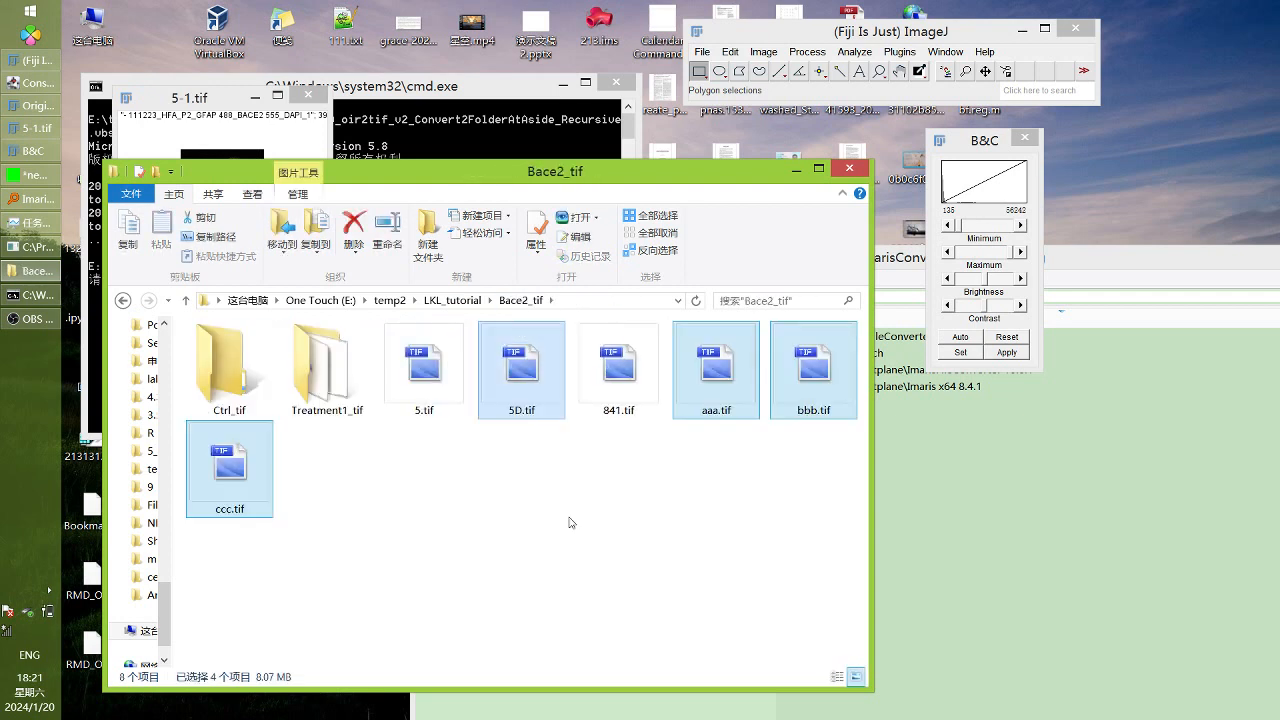
Open 5D.tif, aaa.tif and bbb.tif from Bace2_tif in Fiji, accepting the Bio-Formats import as Hyperstack for each
click(521, 368)
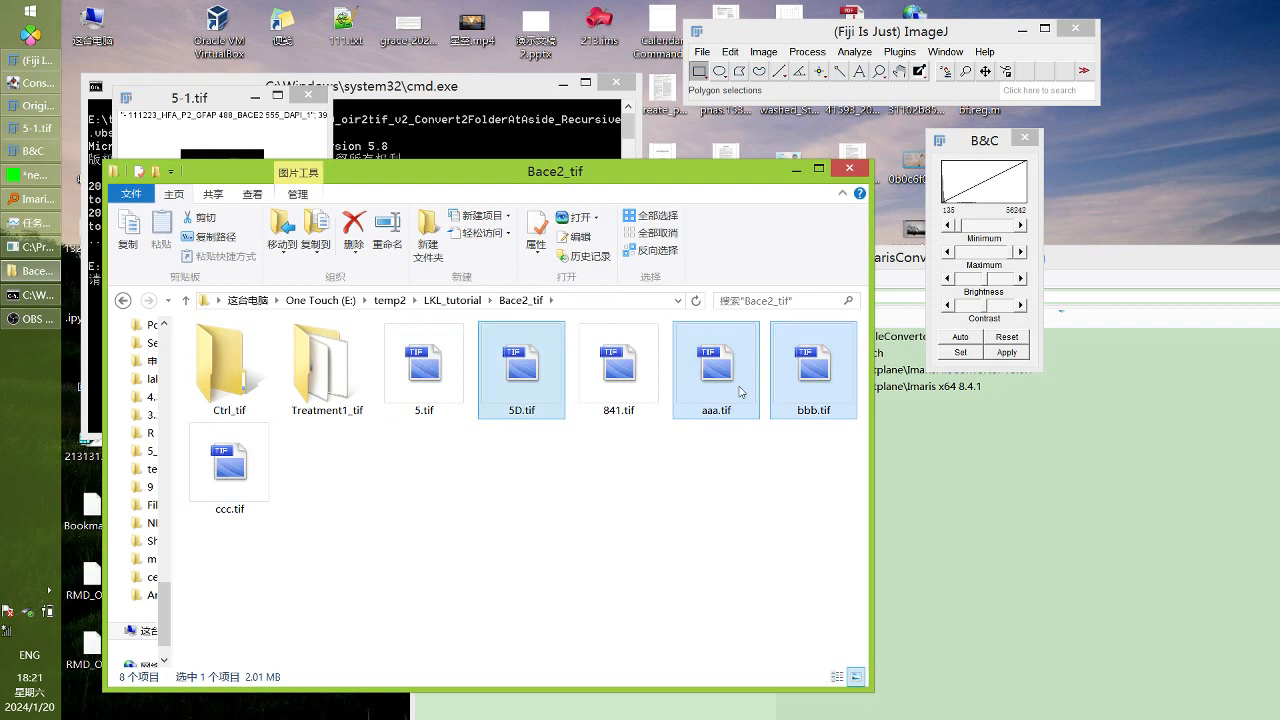
drag(741, 391, 841, 88)
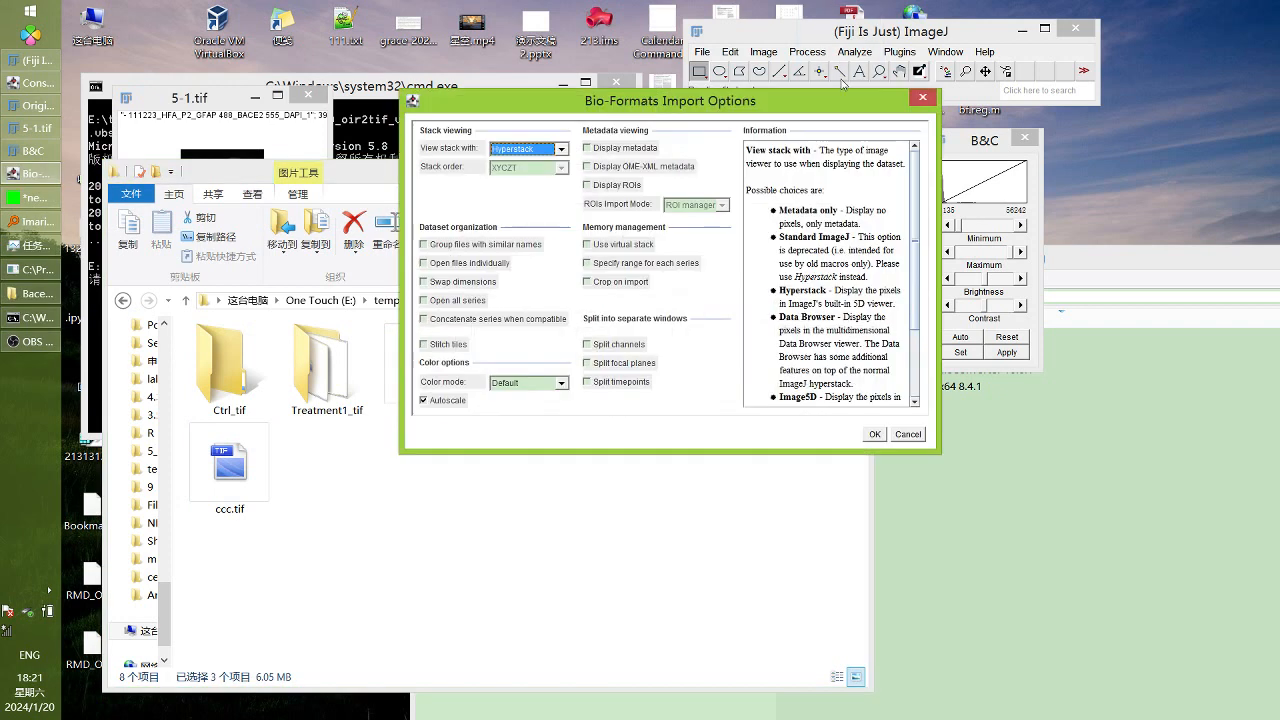
click(873, 434)
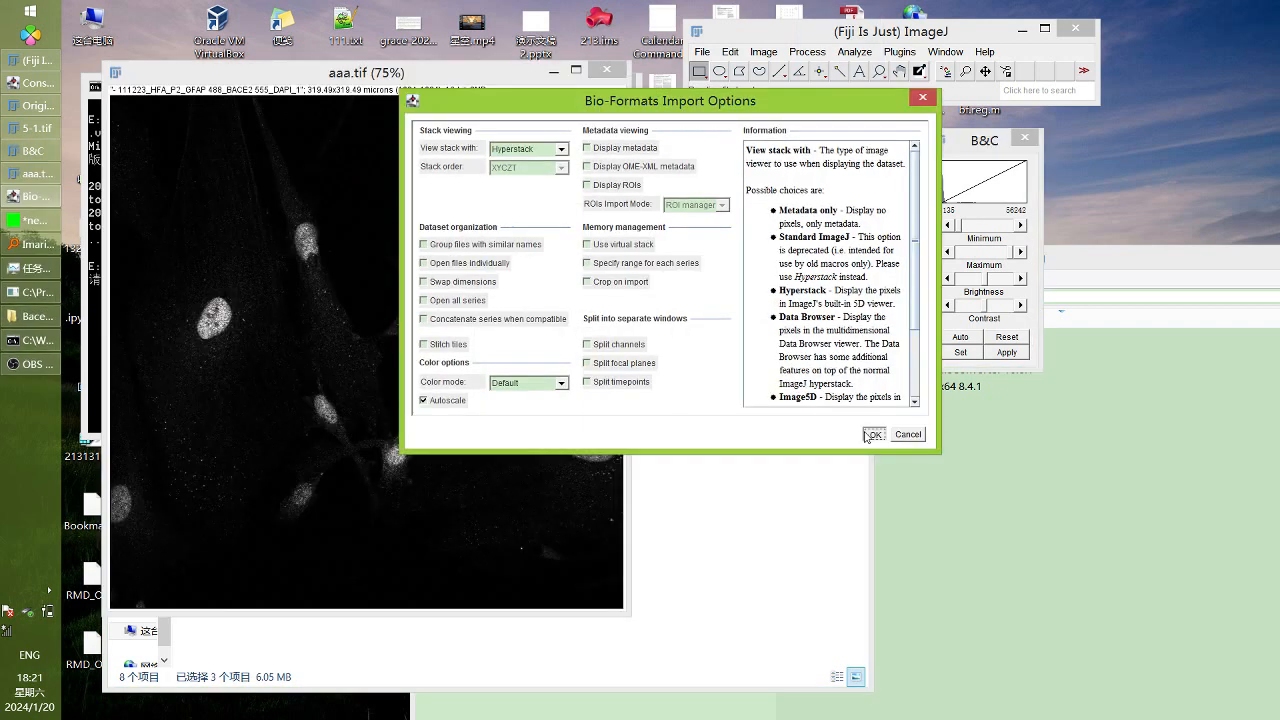
click(873, 434)
click(873, 434)
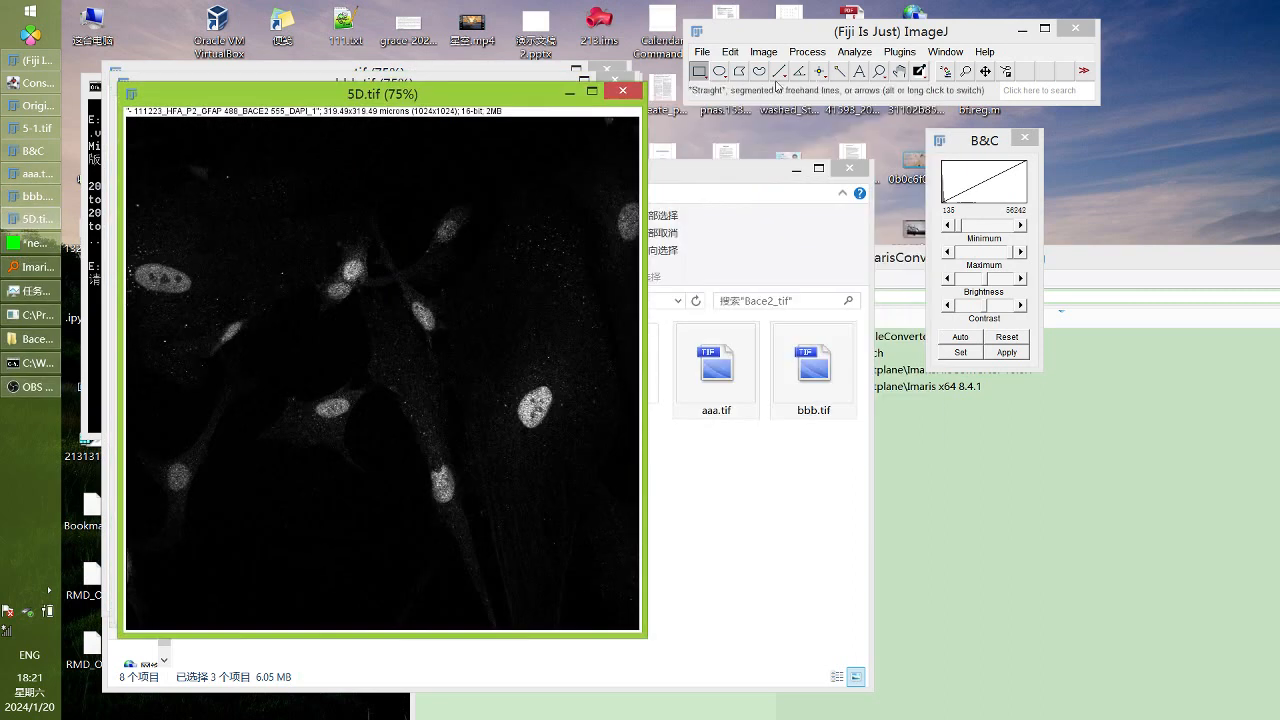
click(763, 51)
mouse_move(650, 183)
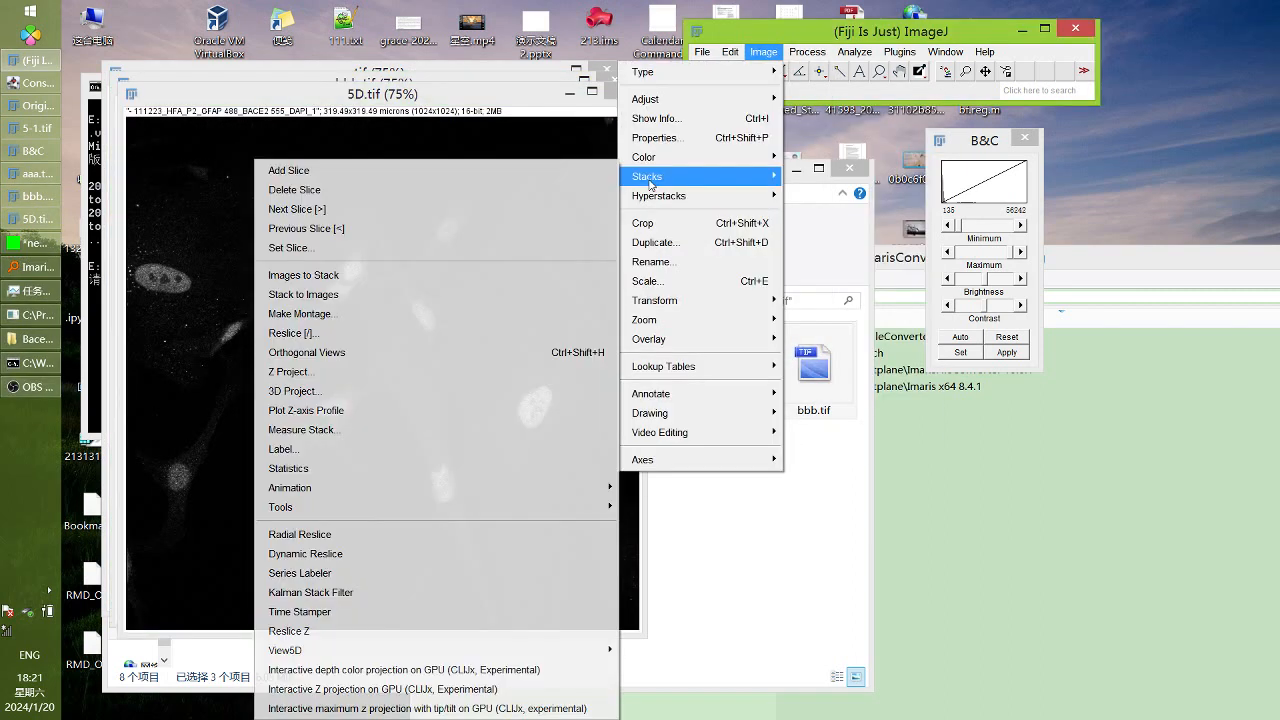
click(330, 275)
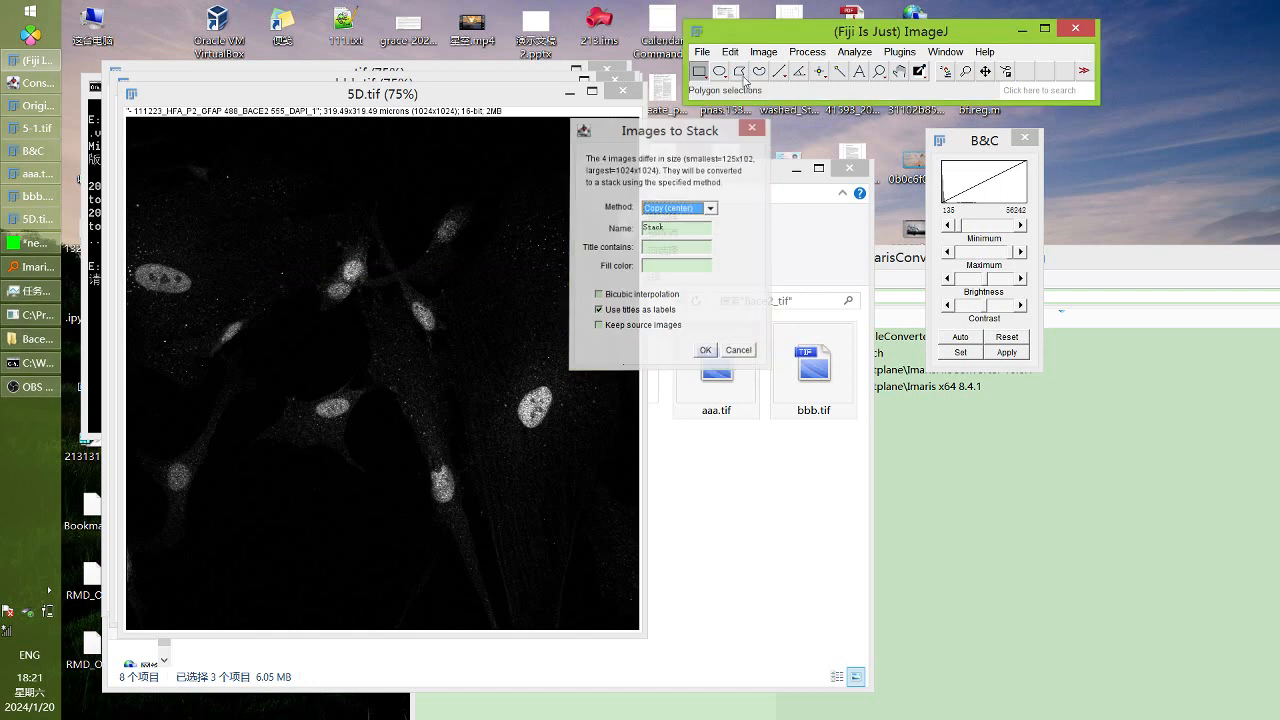
click(755, 127)
Combine the open images into a stack named Stack using the Copy (center) method, and browse to the bbb slice
click(763, 51)
mouse_move(667, 188)
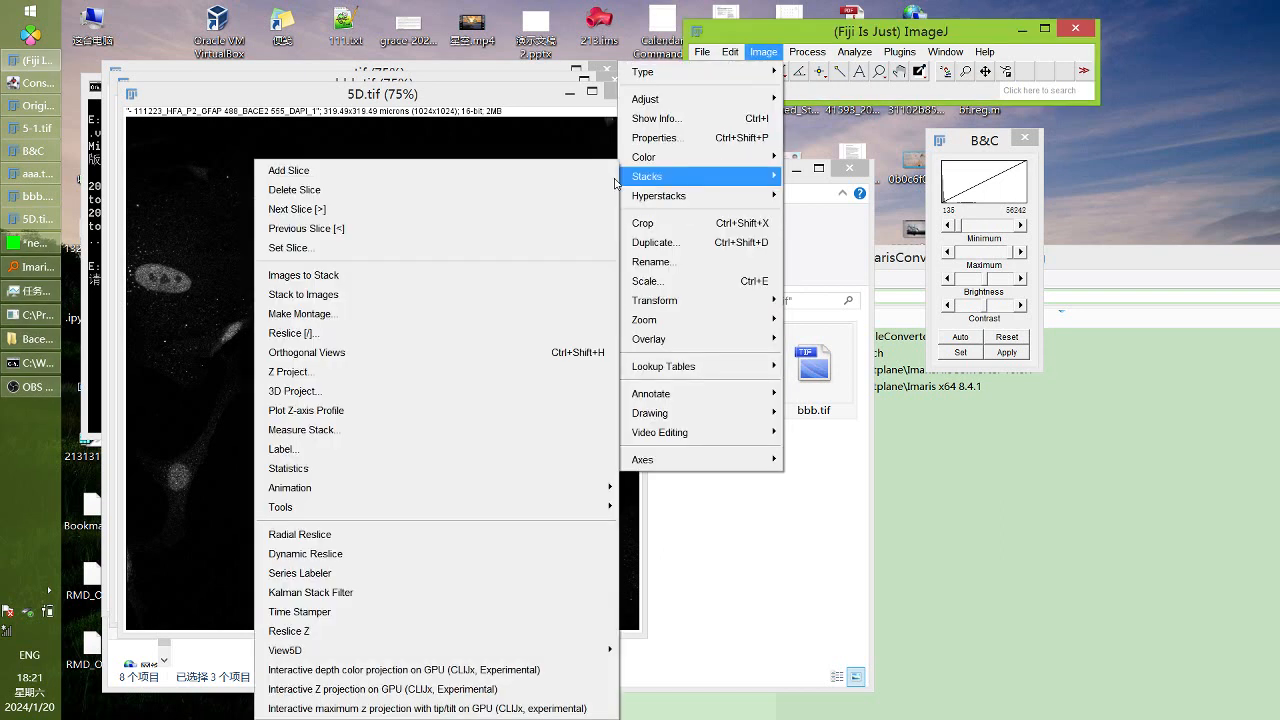
click(521, 272)
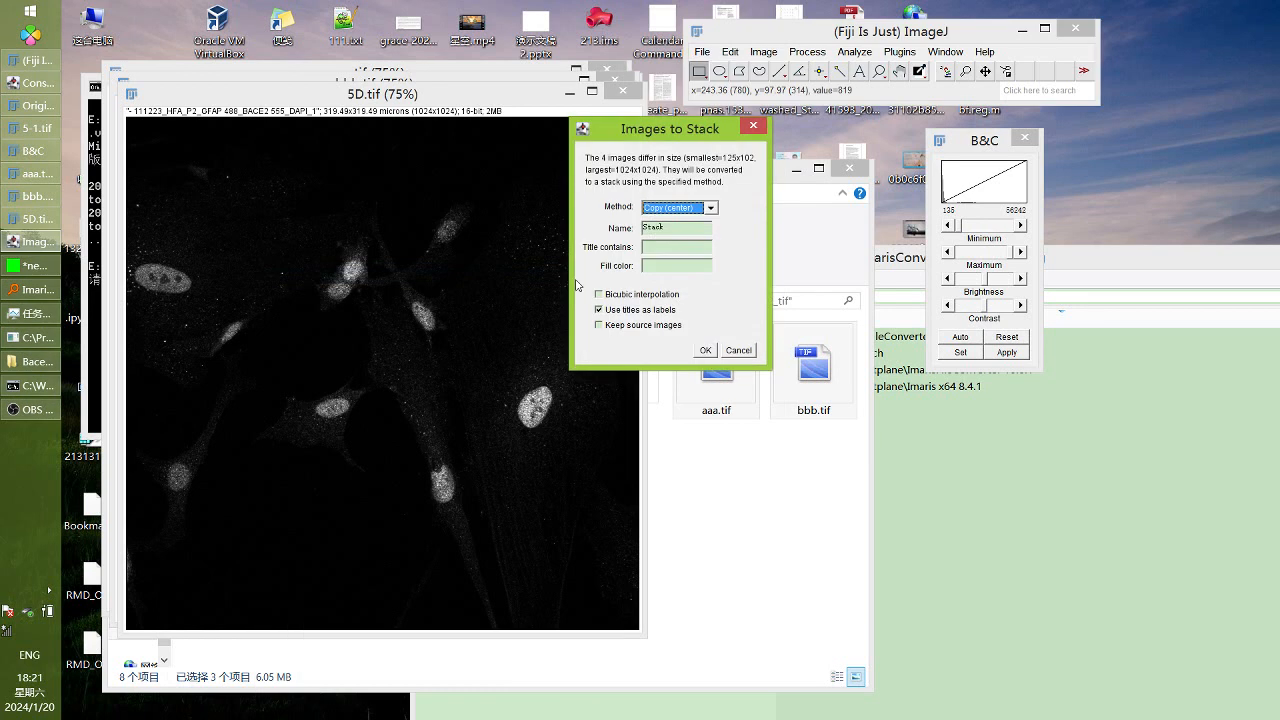
click(706, 351)
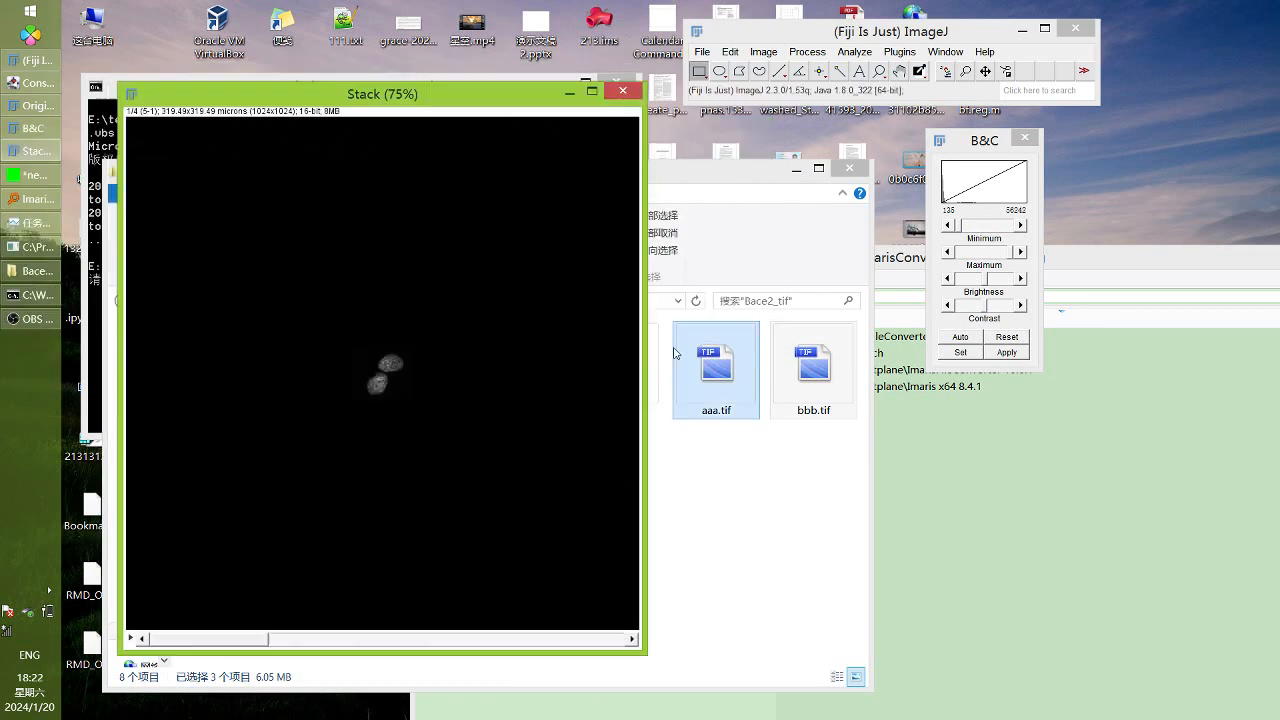
drag(288, 637, 445, 621)
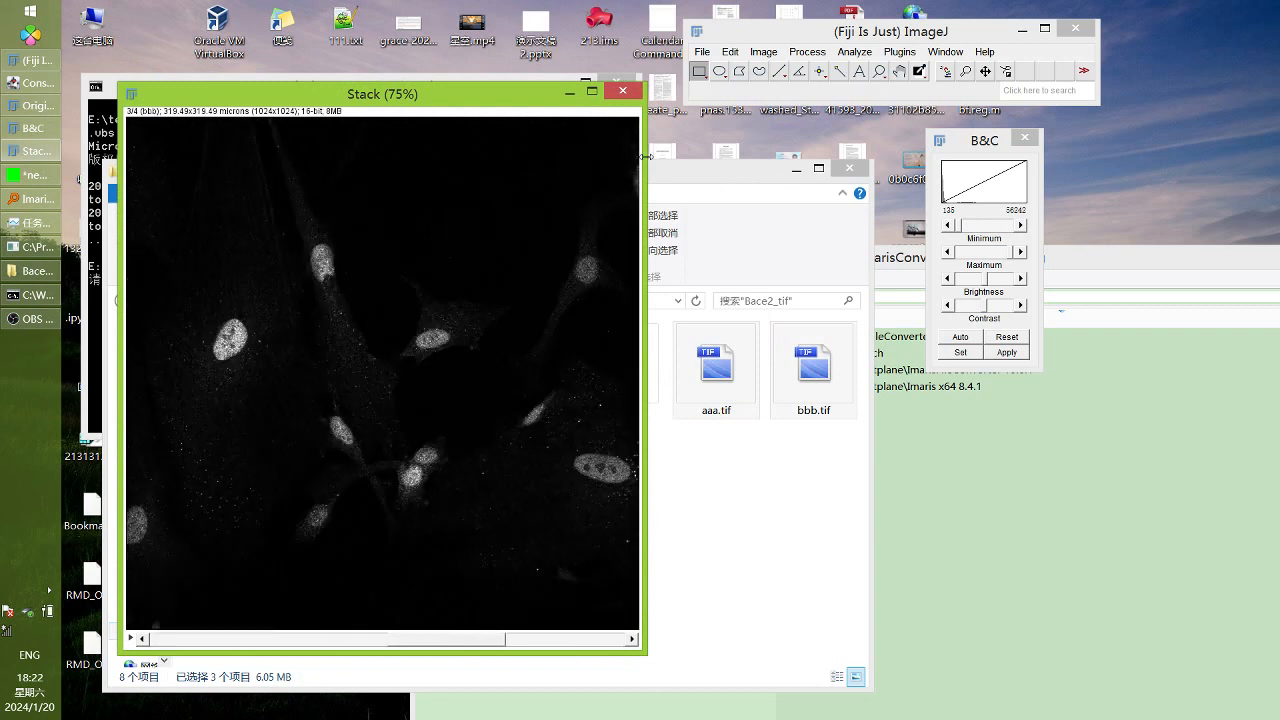
Convert the combined four-image stack to a hyperstack with 1 slice and 4 frames, and browse to the aaa frame
click(763, 51)
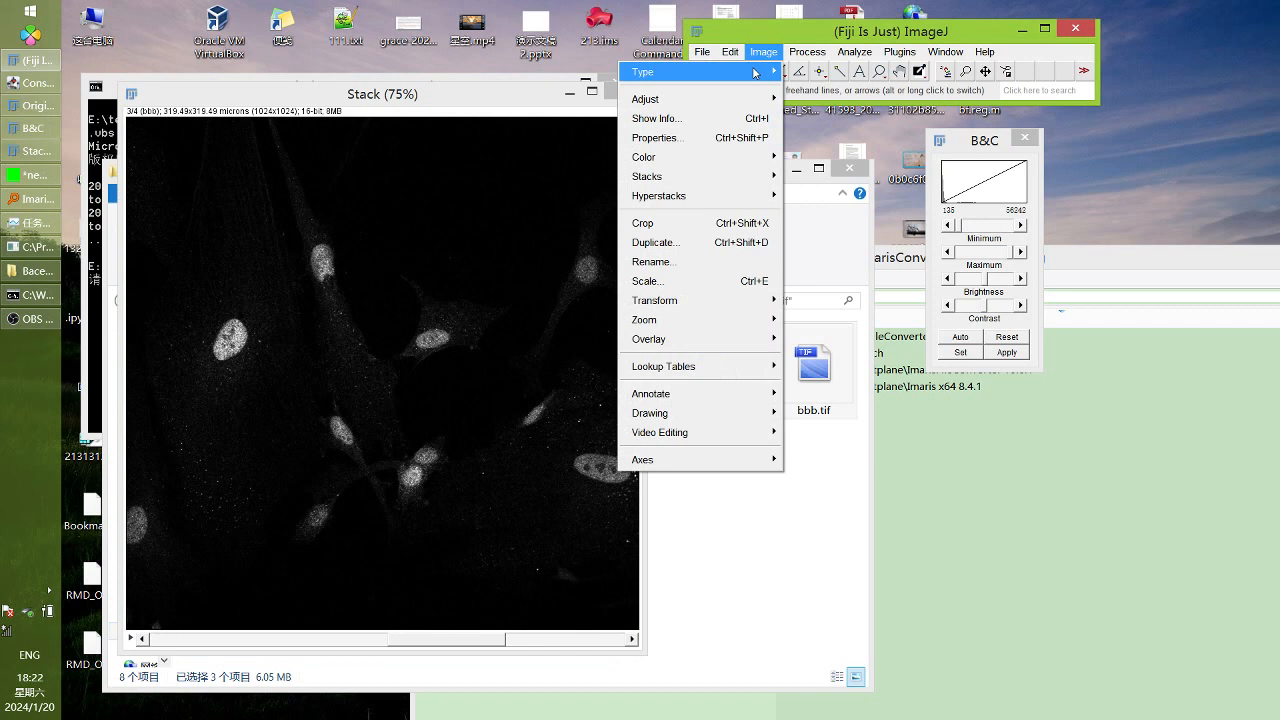
mouse_move(640, 196)
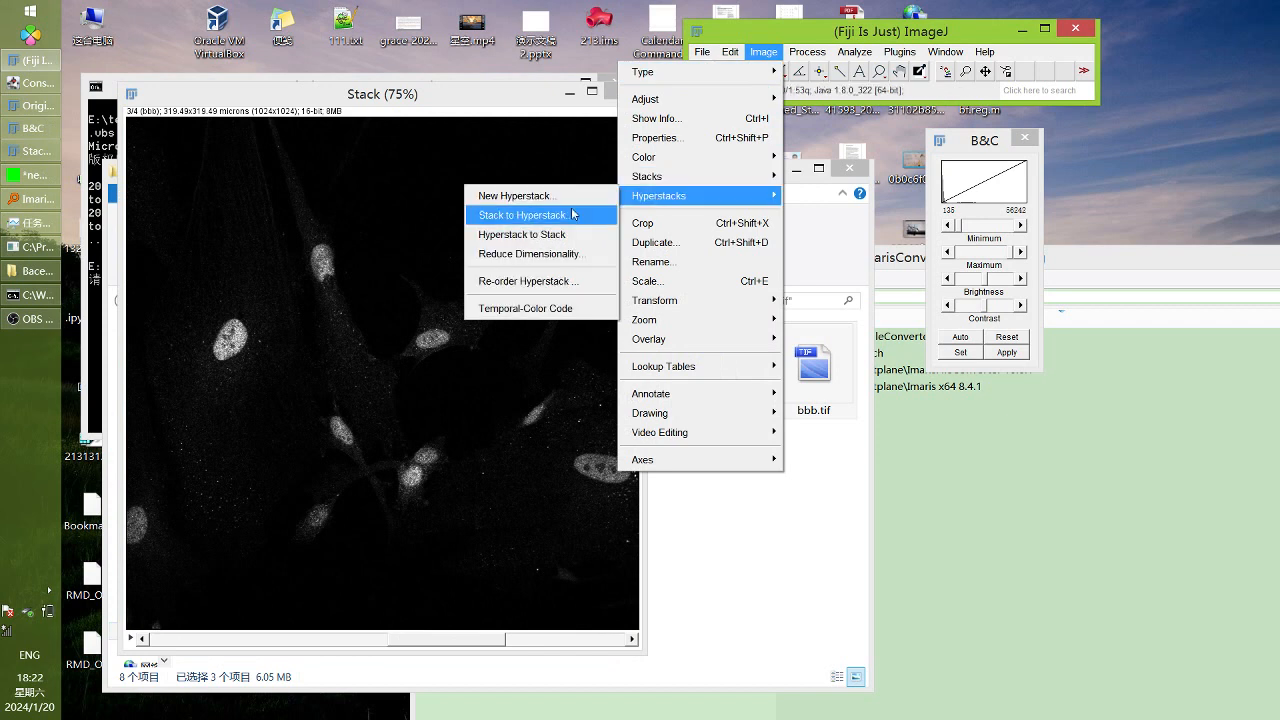
click(540, 214)
double_click(678, 220)
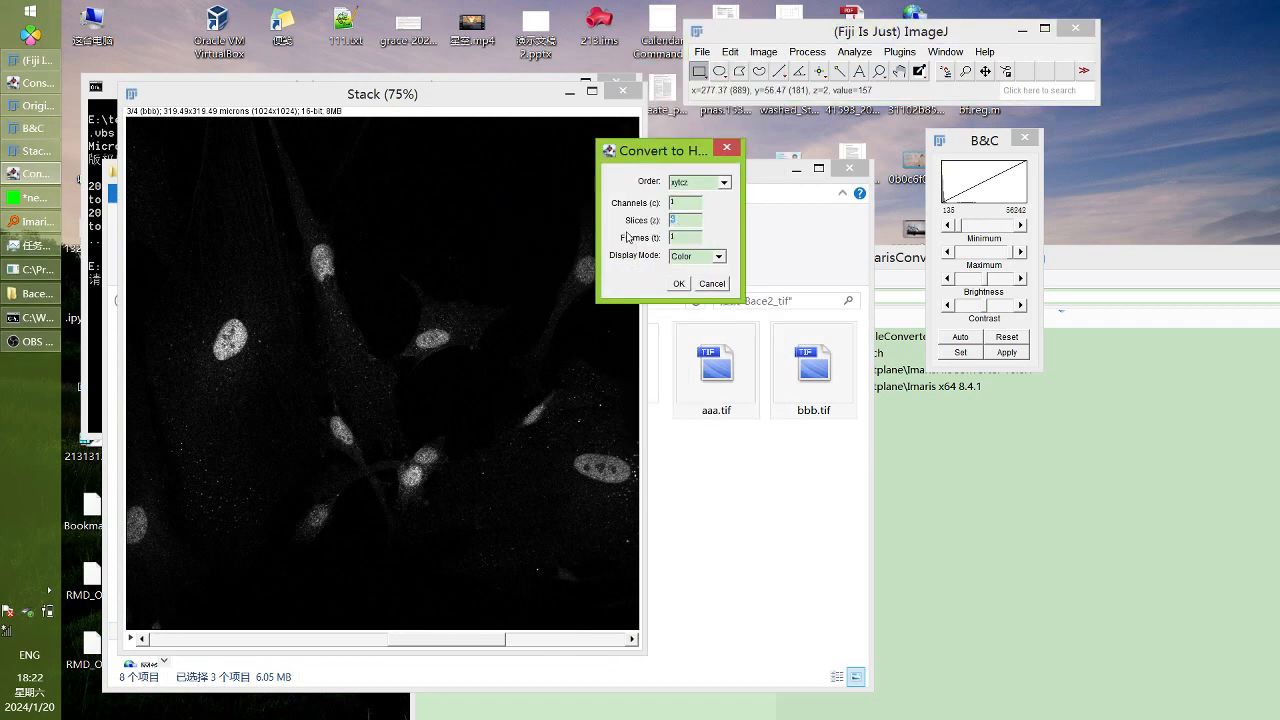
text(1)
text(4)
click(683, 290)
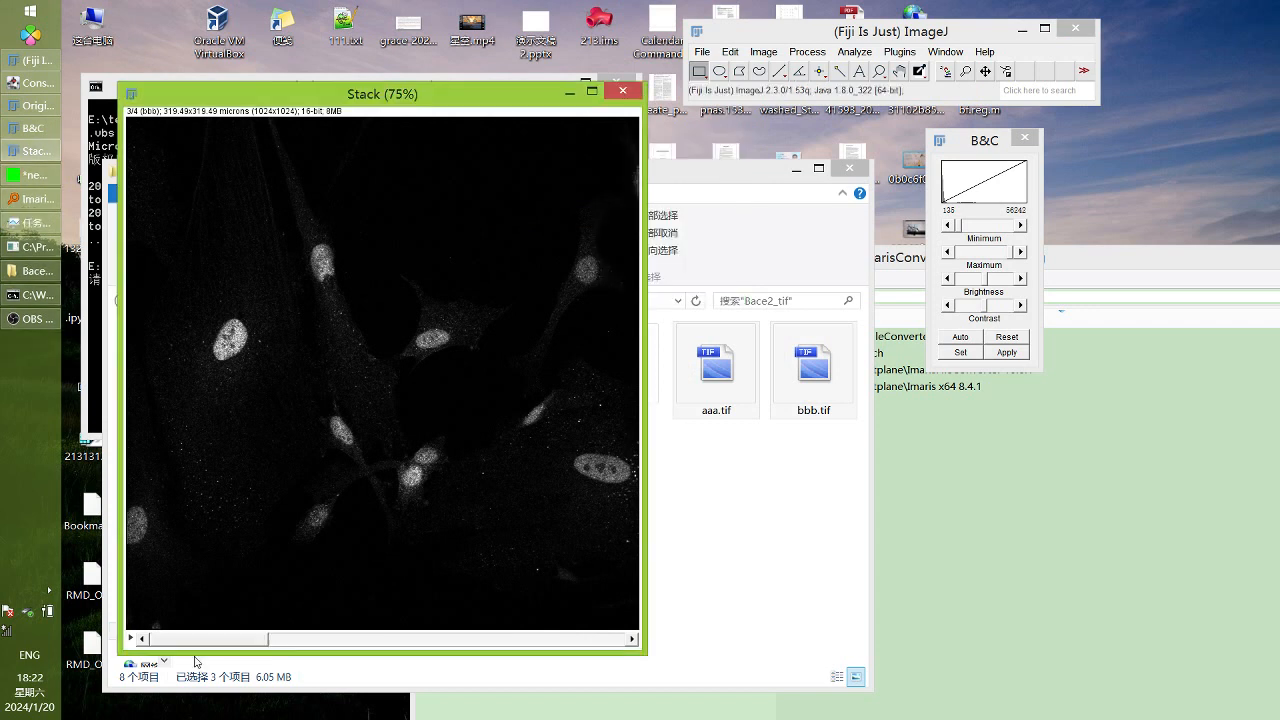
drag(196, 640, 295, 609)
Open the four-frame Stack in Labkit in a maximized window and set the brush size to 4
click(899, 51)
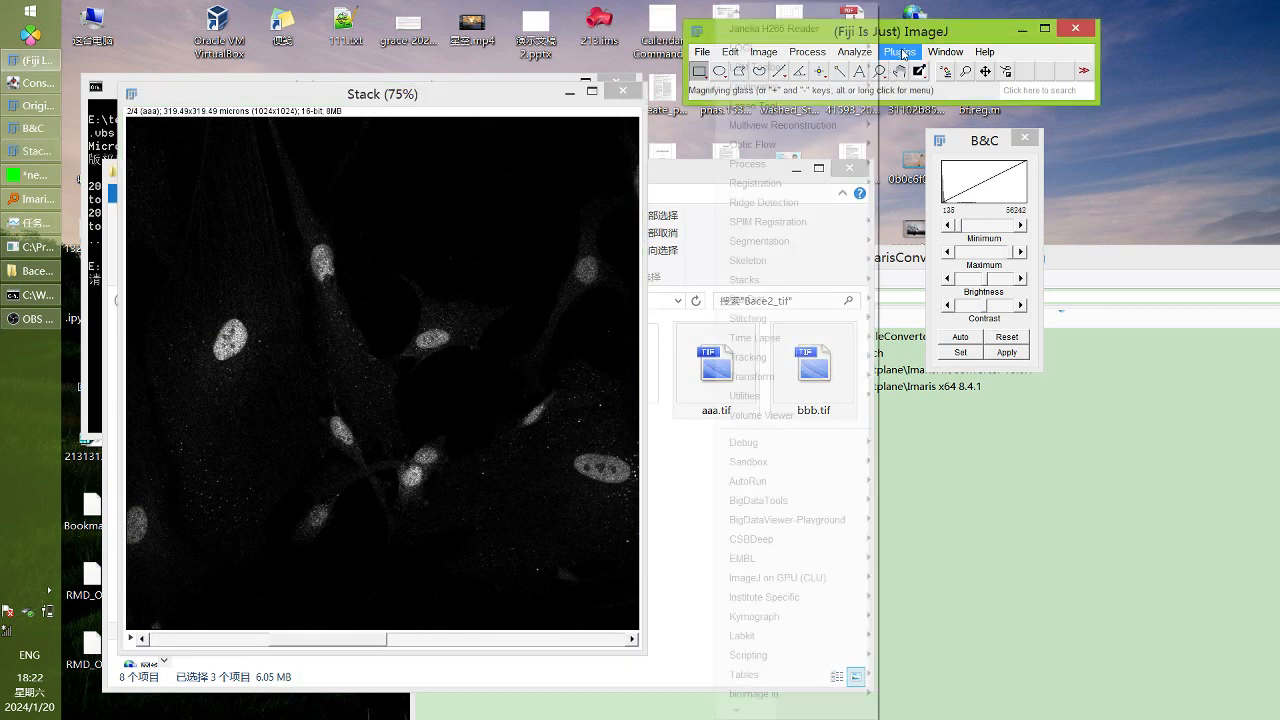
mouse_move(790, 640)
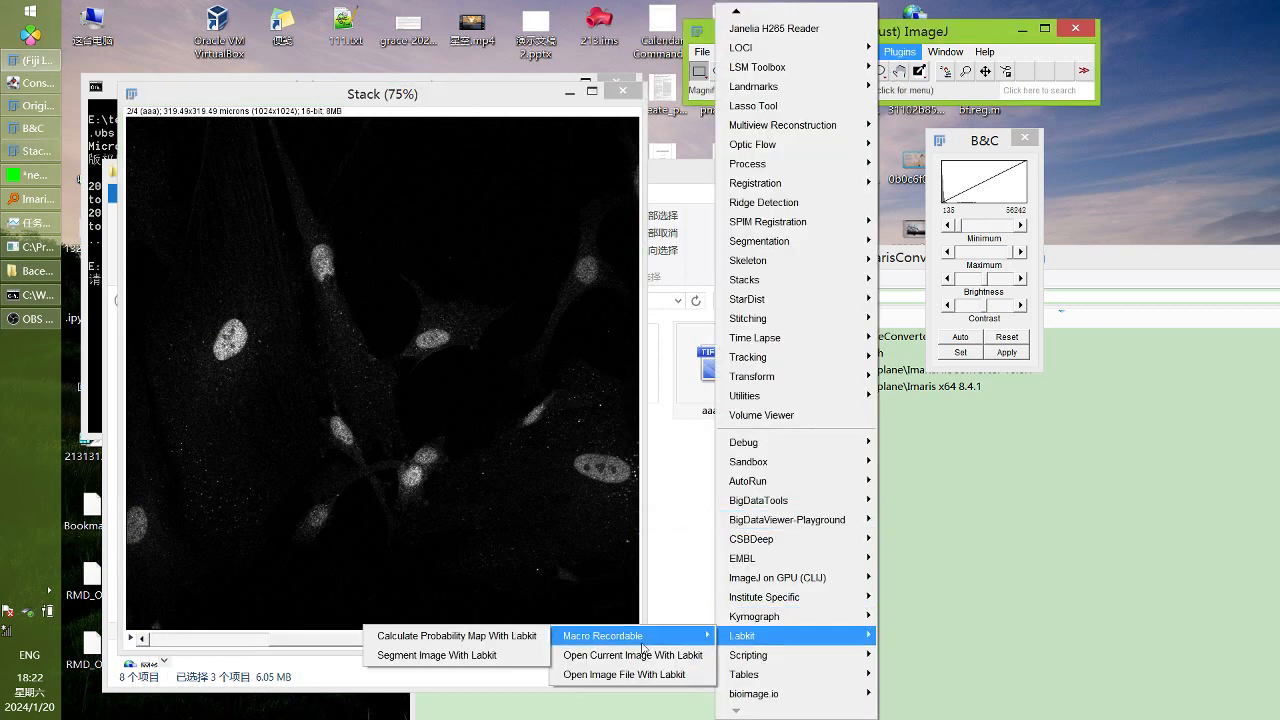
click(638, 655)
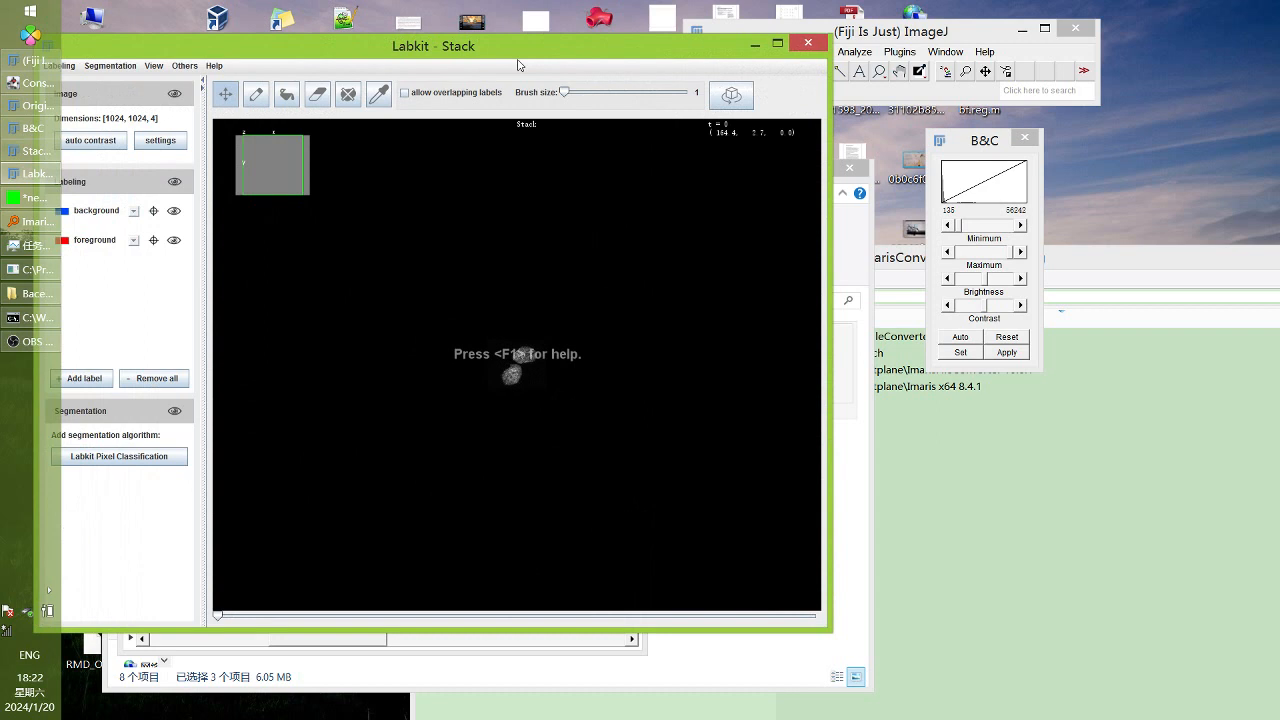
double_click(518, 48)
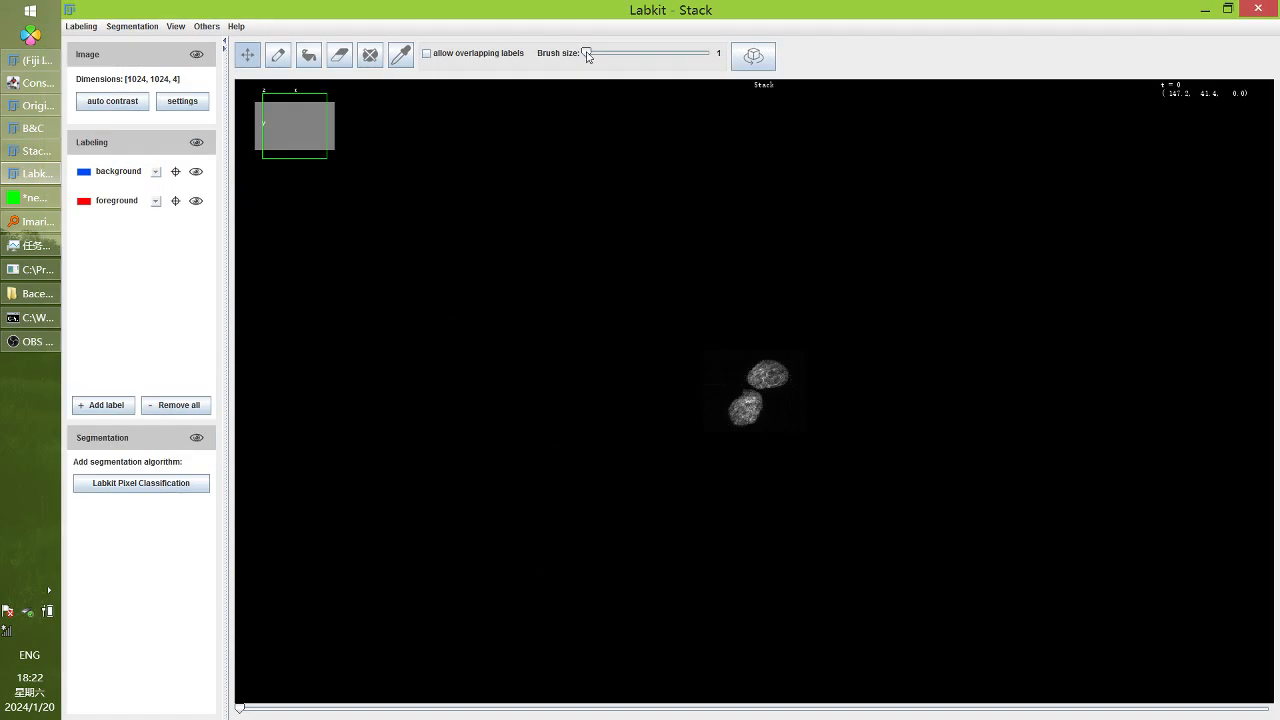
drag(587, 55, 594, 56)
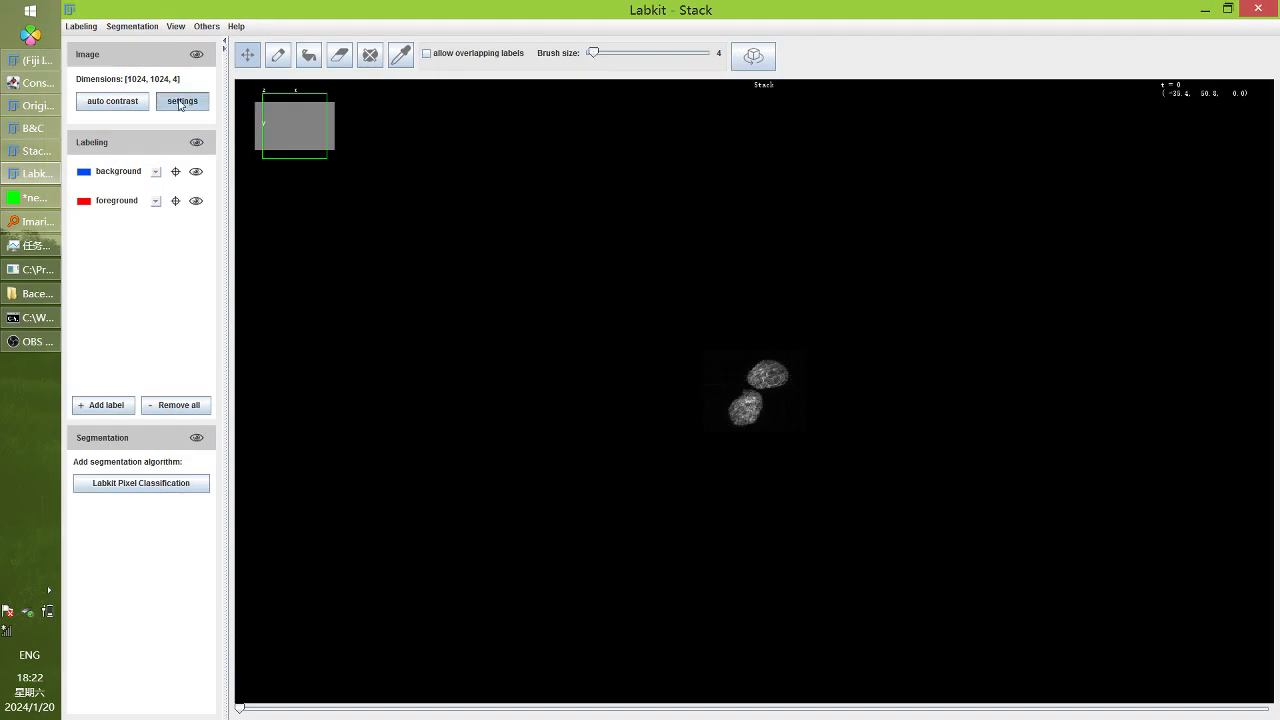
Lower the Stack source's maximum display value to about 18,324 in Labkit's brightness and color settings
click(181, 104)
key(s)
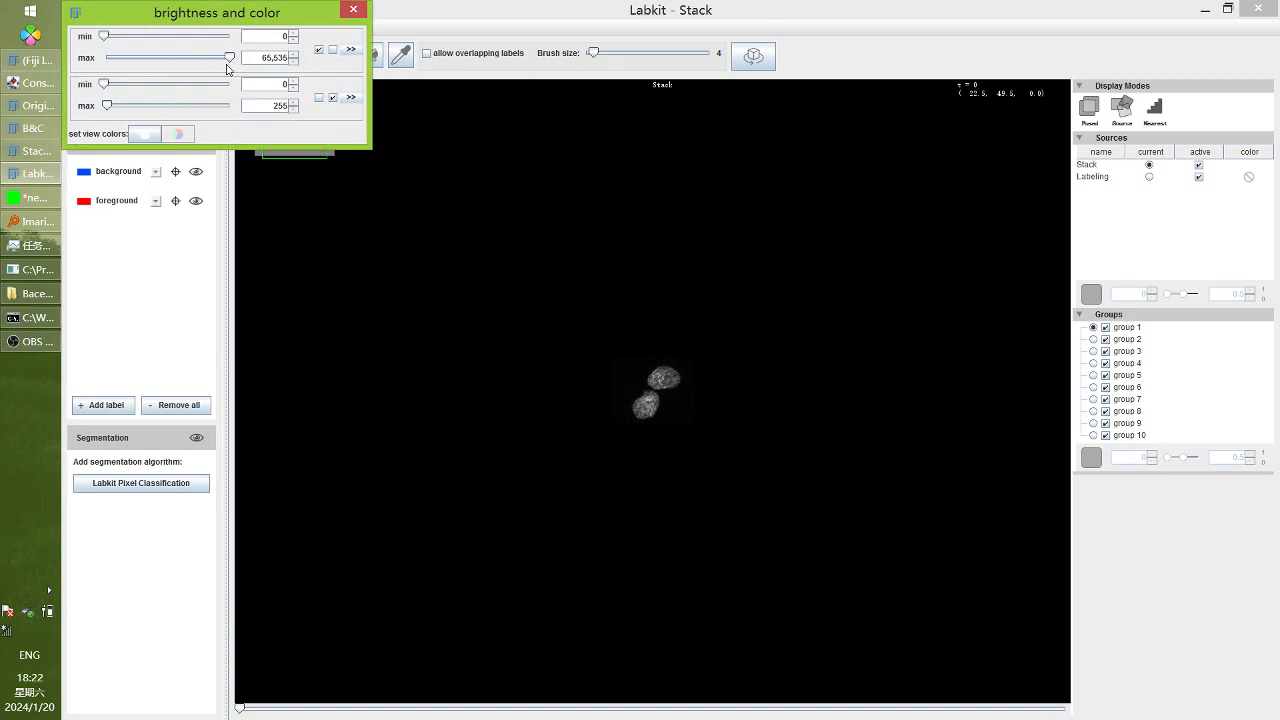
drag(228, 66, 142, 78)
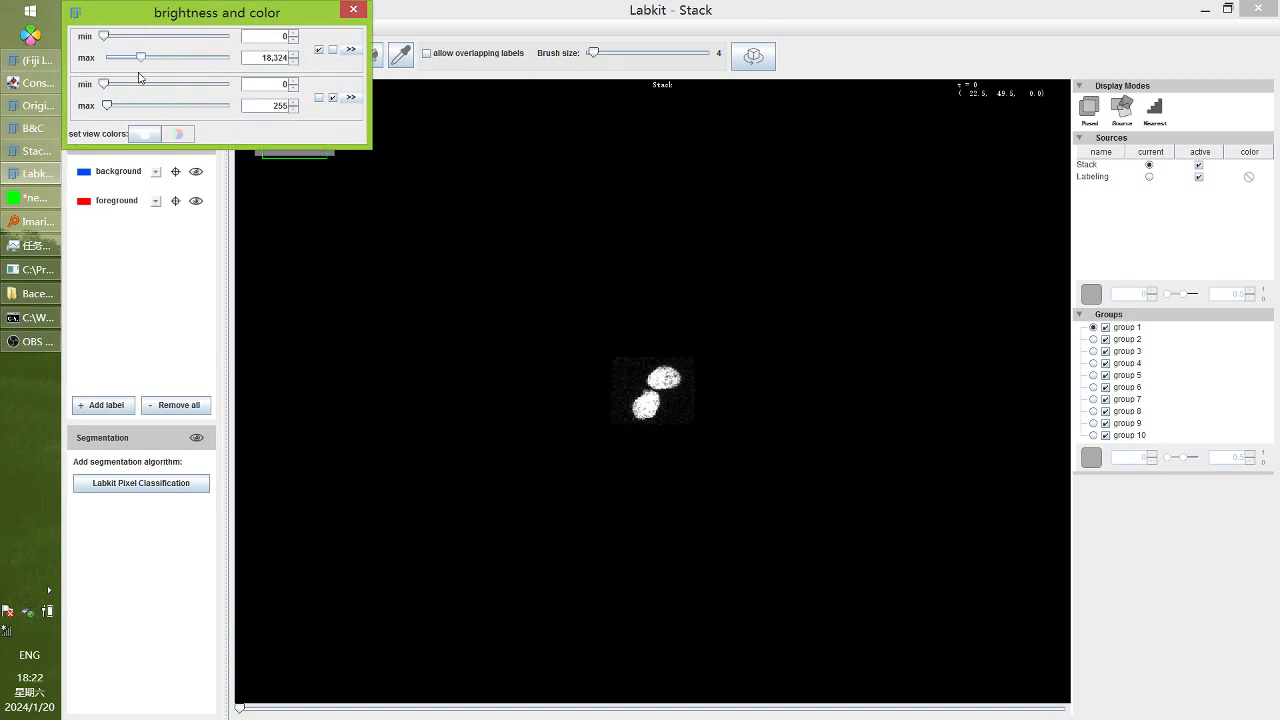
click(352, 9)
Close the Labkit window, the four-frame Stack image and the leftover Original Metadata window of 5.tif
click(1271, 9)
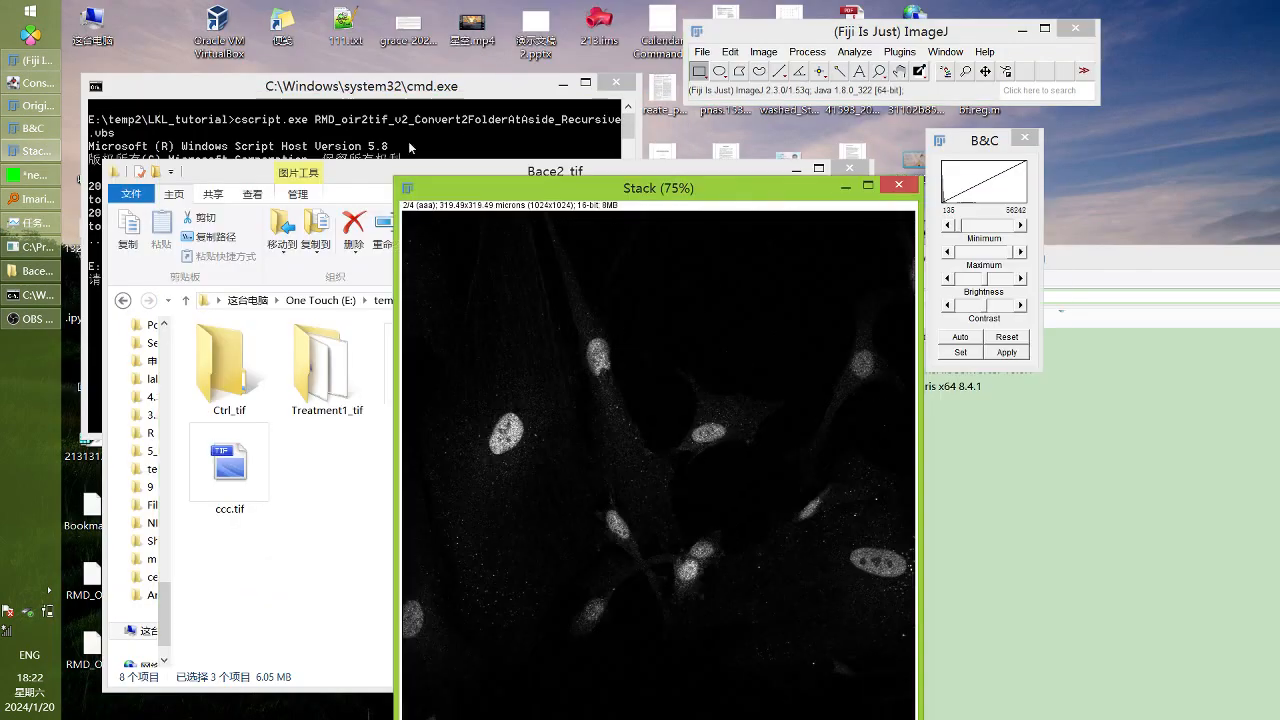
click(896, 189)
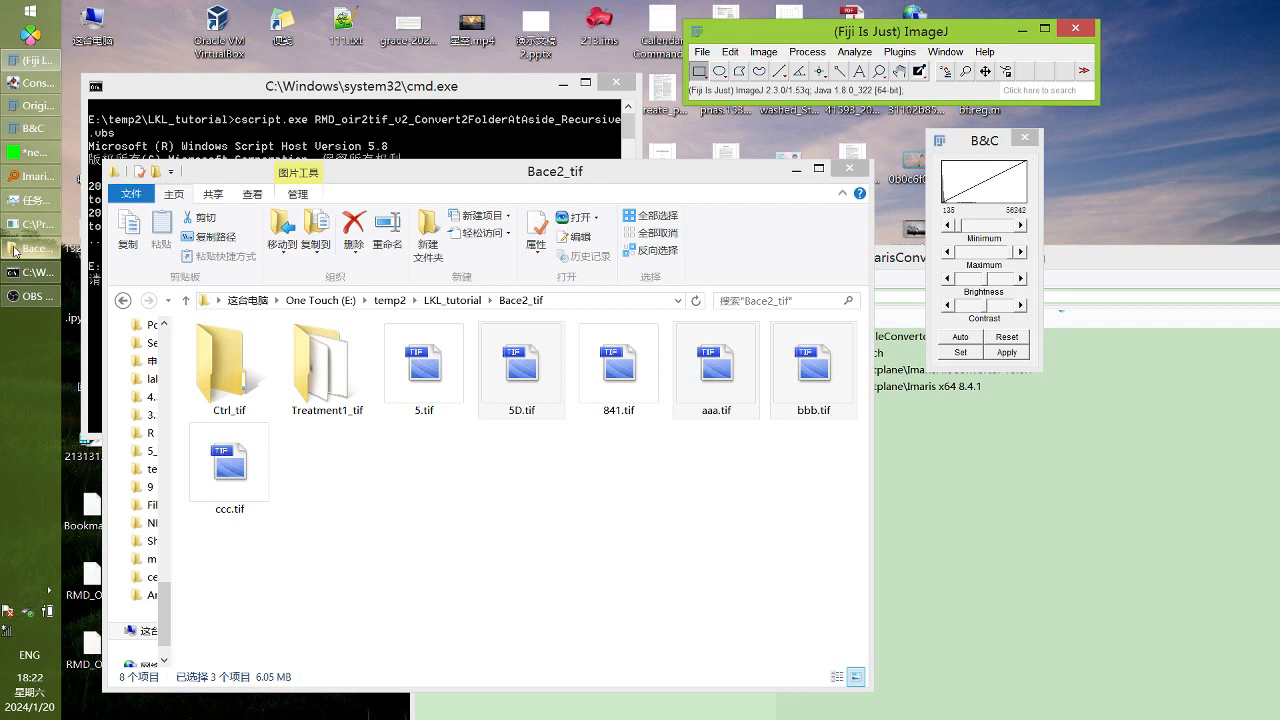
click(30, 106)
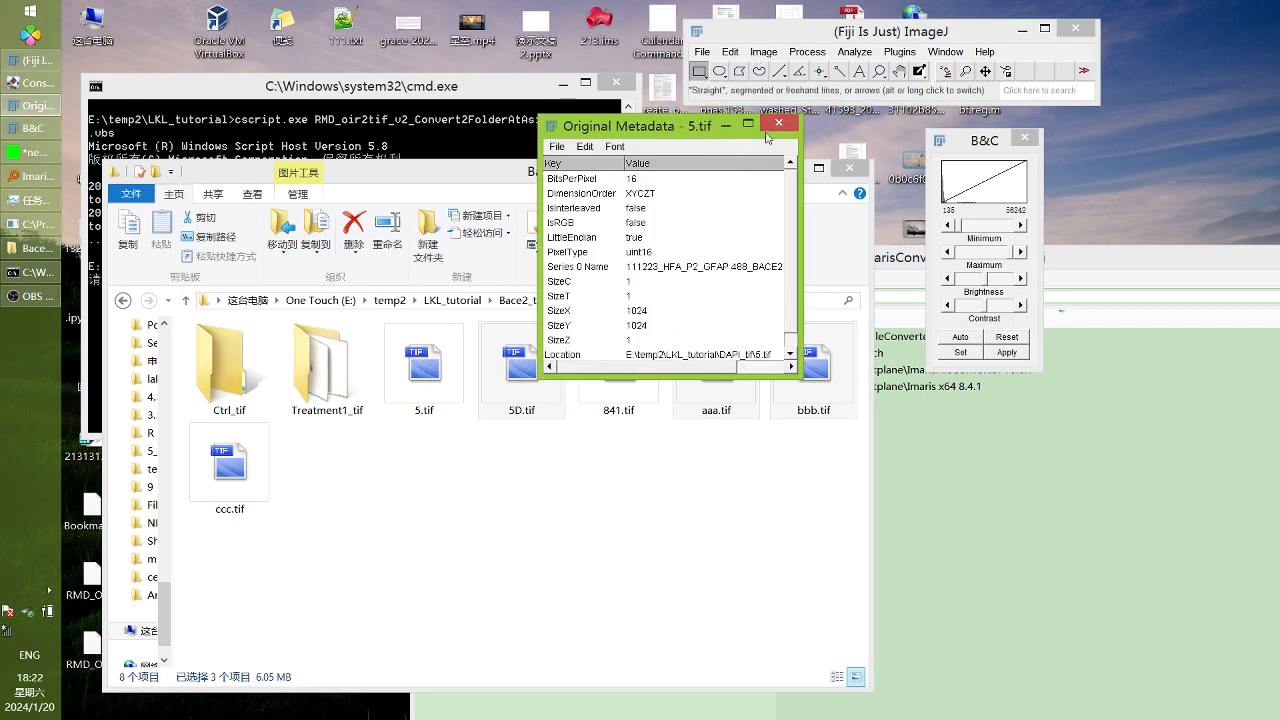
click(790, 122)
Open 5D.tif, aaa.tif and bbb.tif from Bace2_tif in Fiji again, importing each as a Hyperstack through Bio-Formats
click(521, 390)
ctrl+click(716, 390)
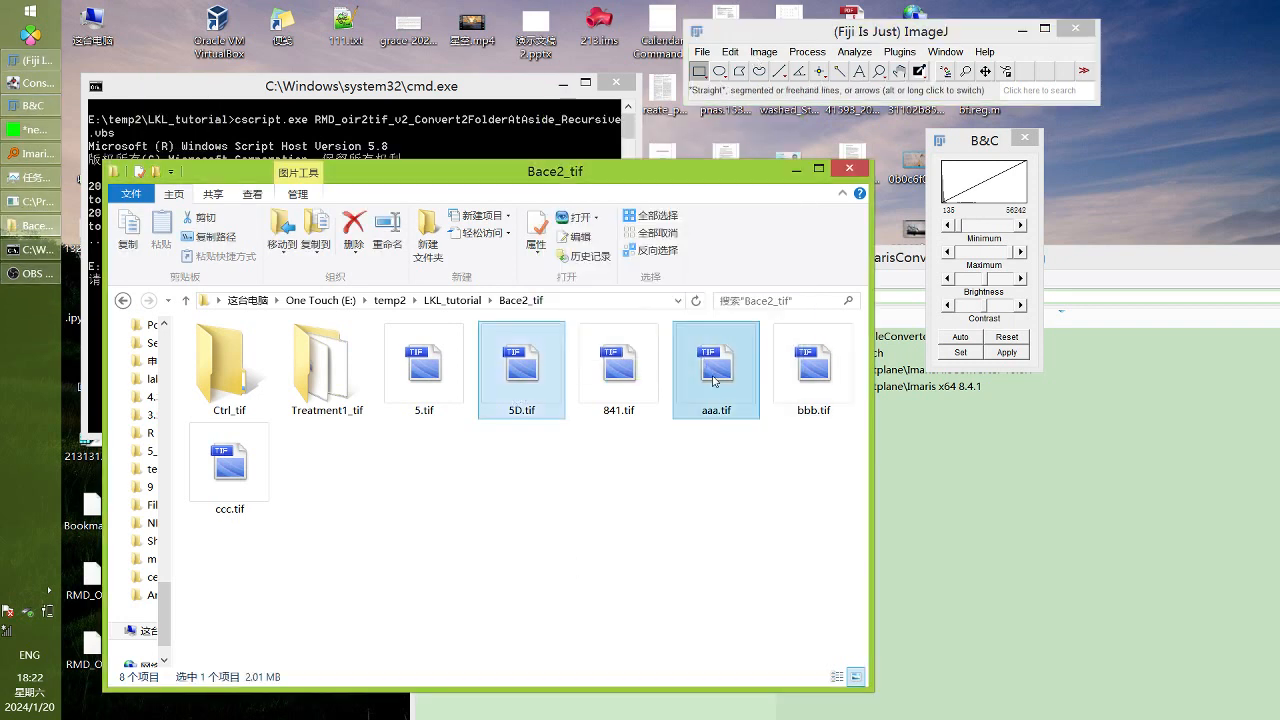
ctrl+click(820, 399)
drag(820, 399, 857, 85)
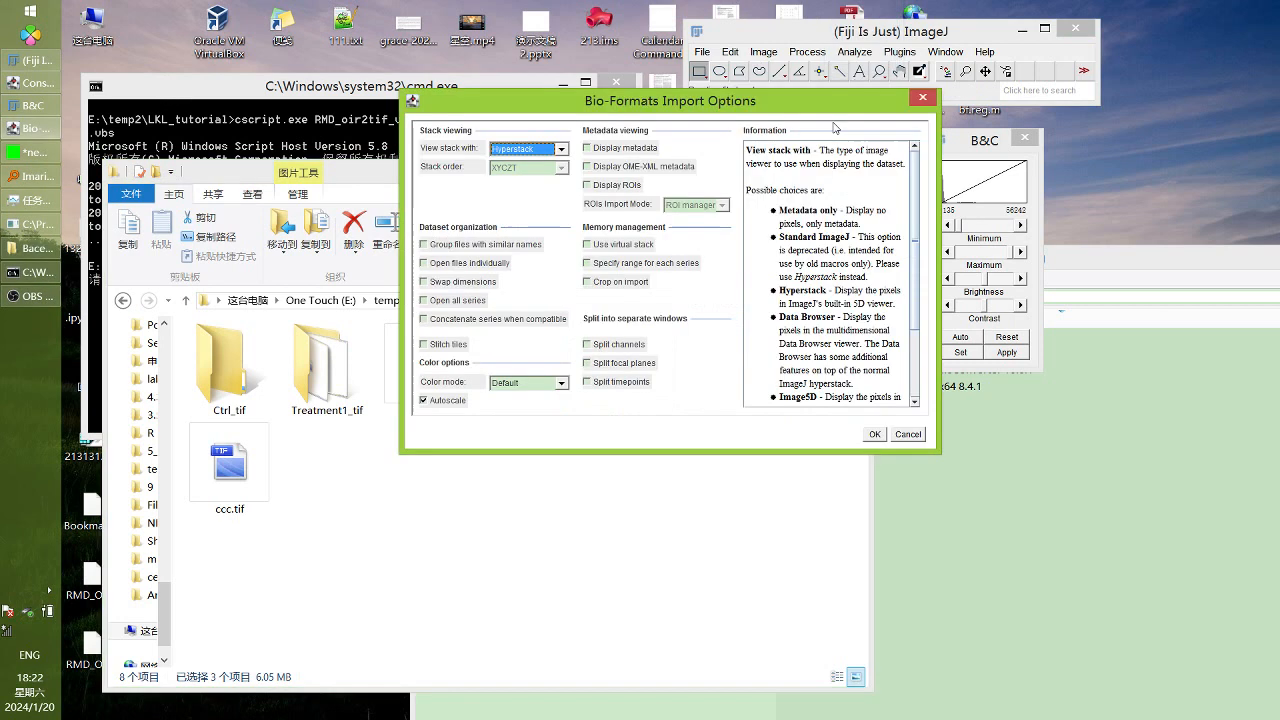
click(875, 434)
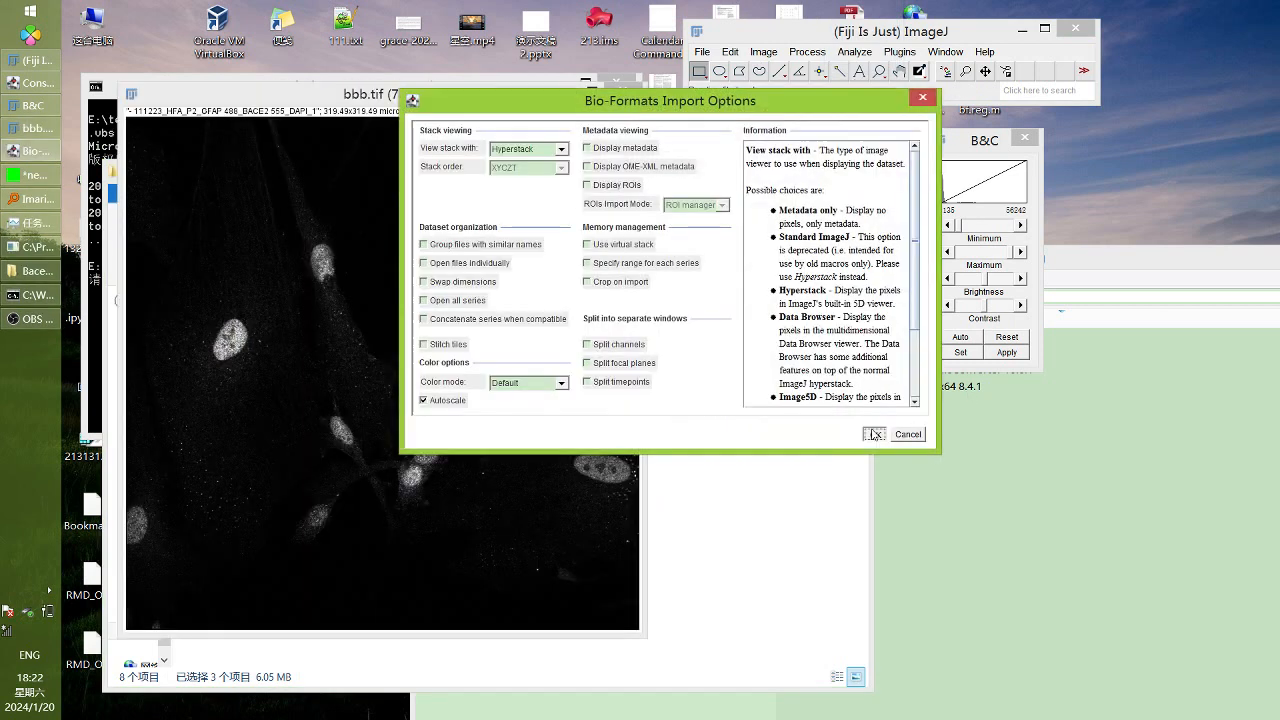
click(875, 434)
click(875, 434)
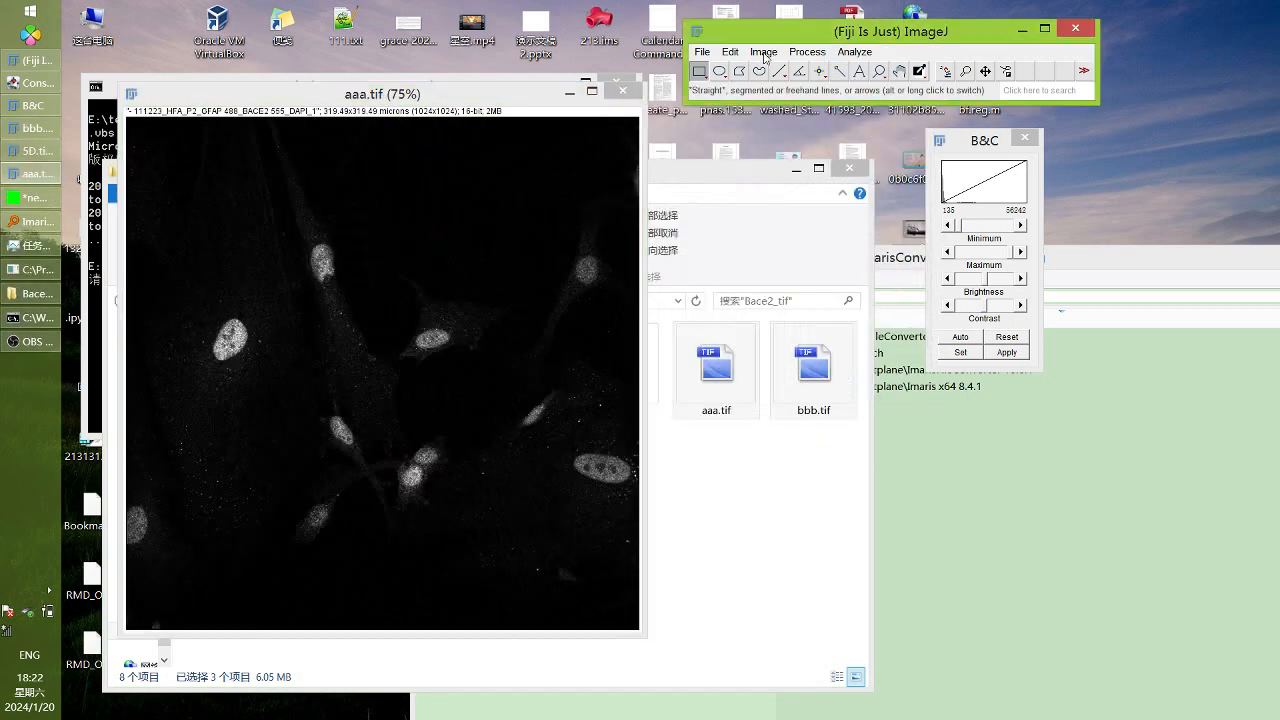
Combine the three open images into a stack named Stack, using their titles as labels
click(763, 51)
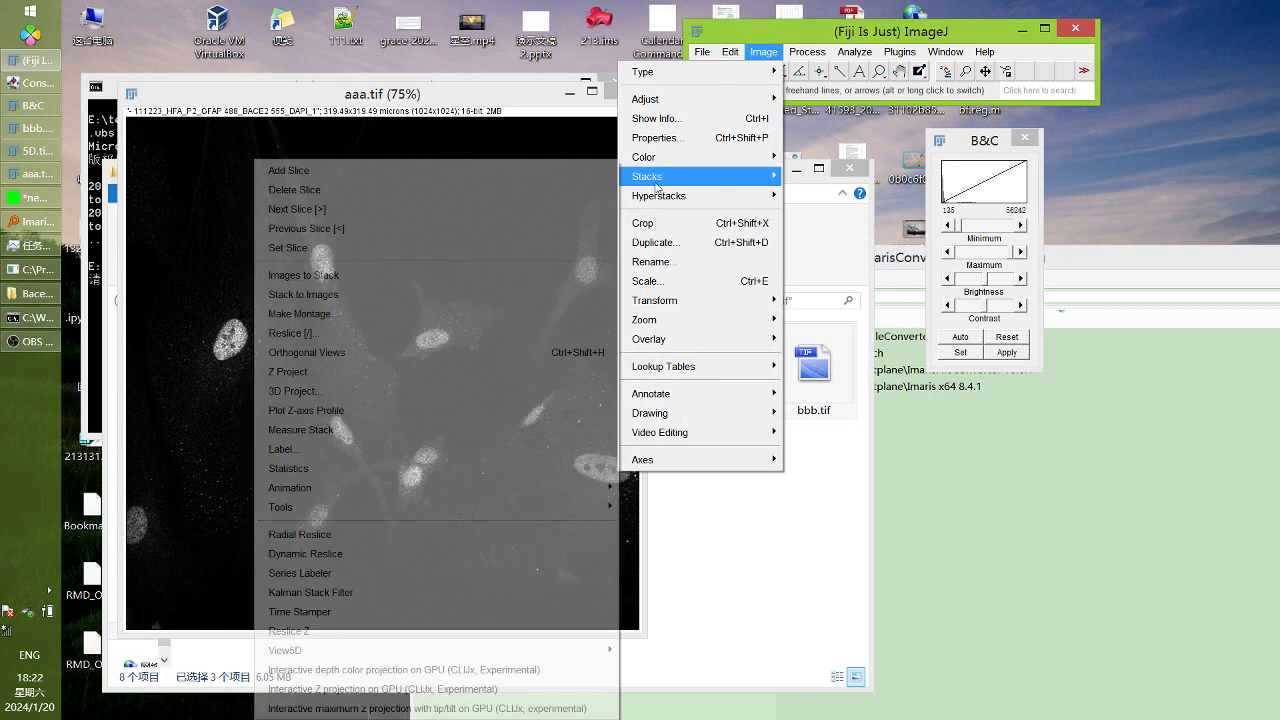
mouse_move(640, 203)
mouse_move(645, 176)
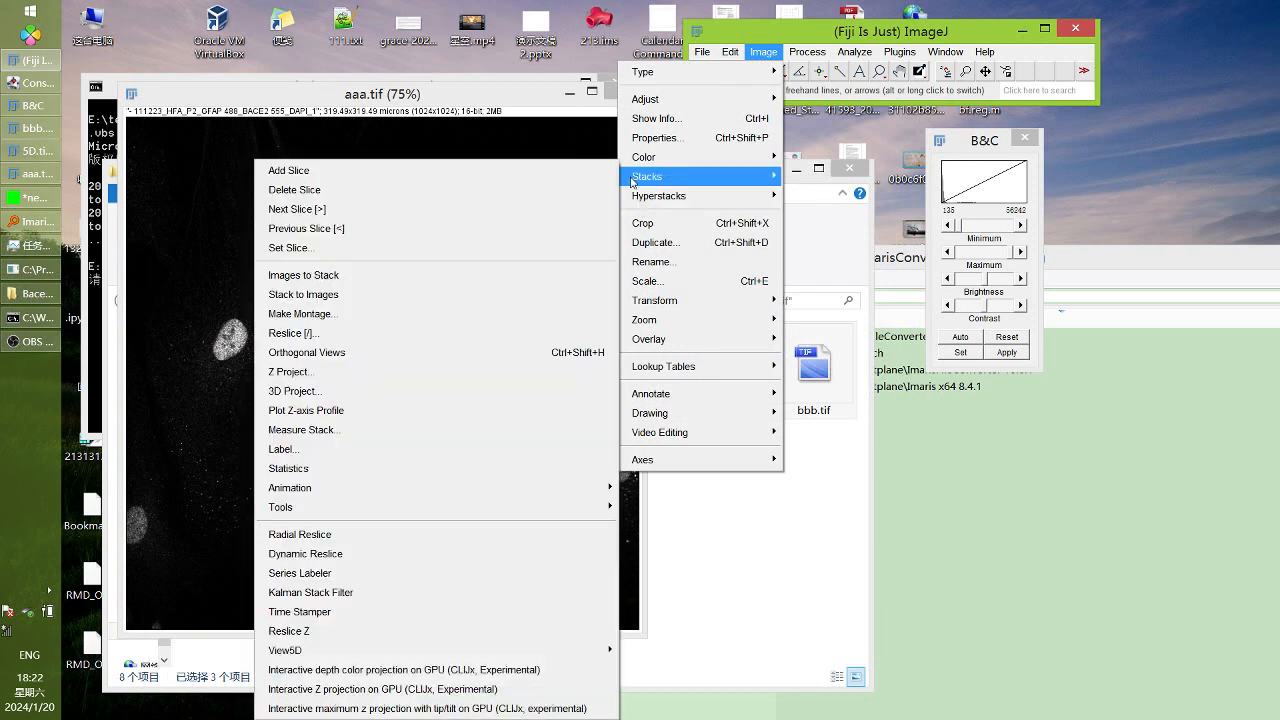
click(525, 272)
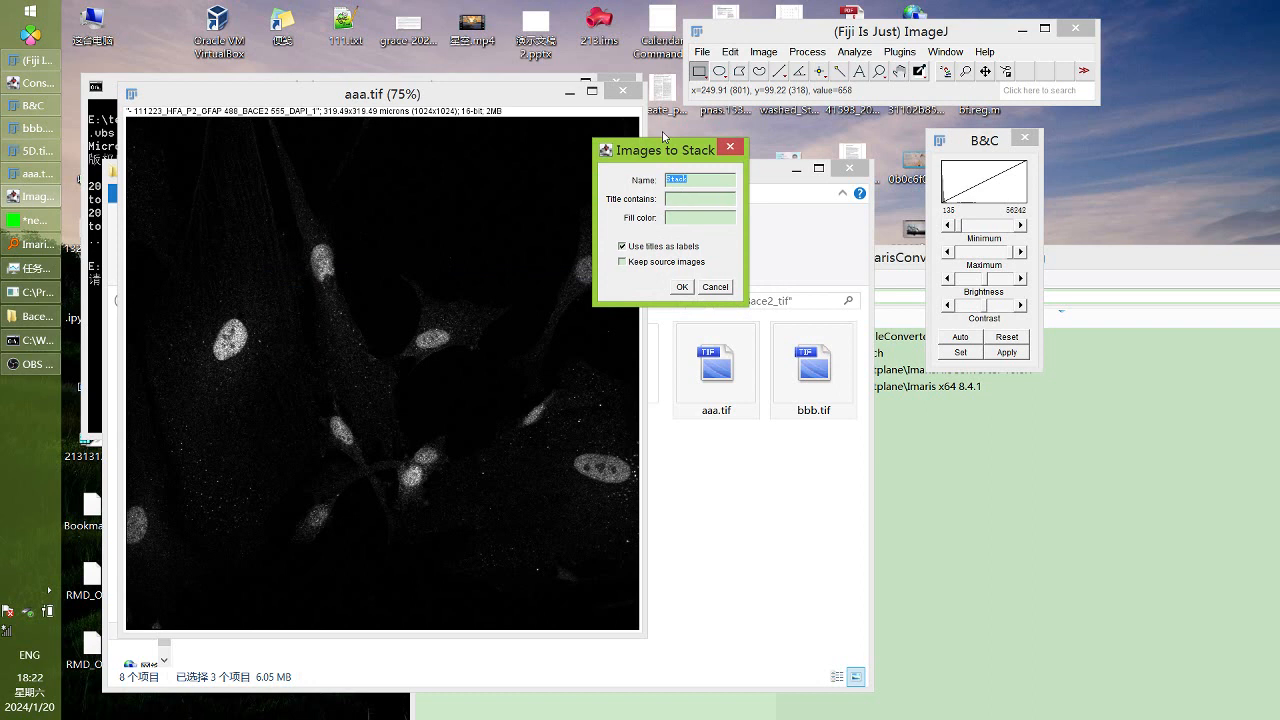
drag(658, 151, 666, 155)
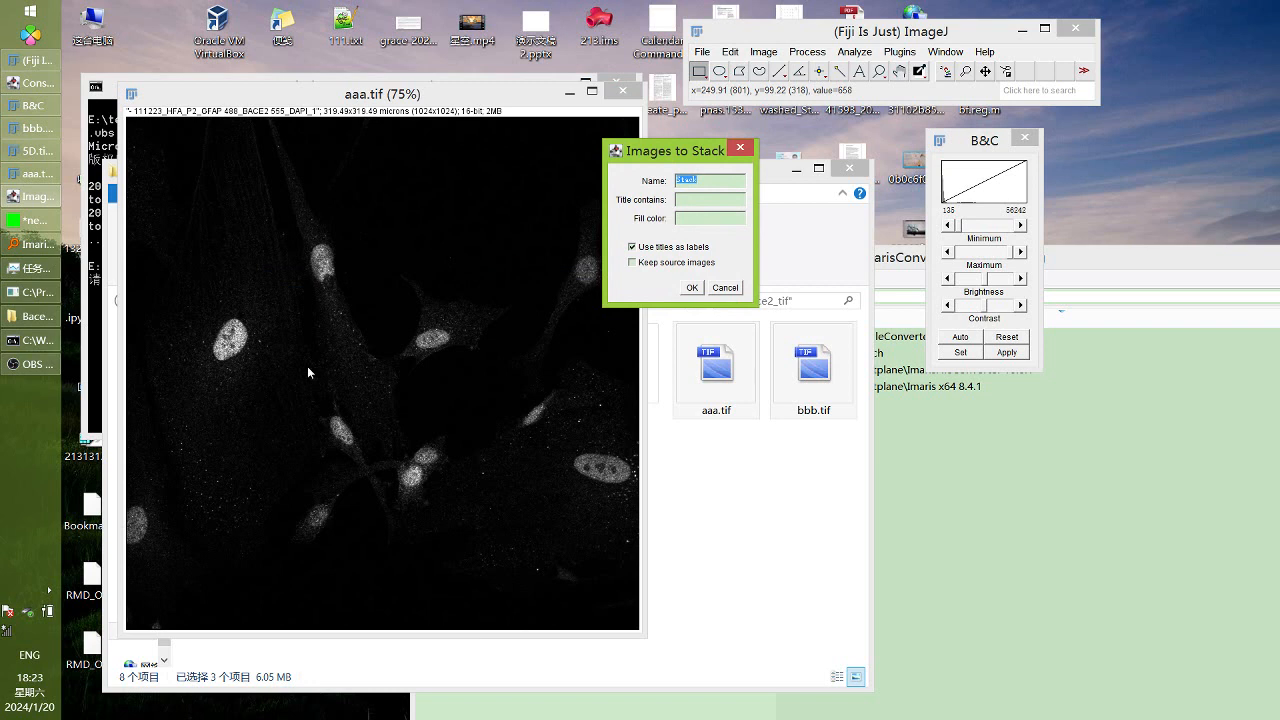
click(691, 287)
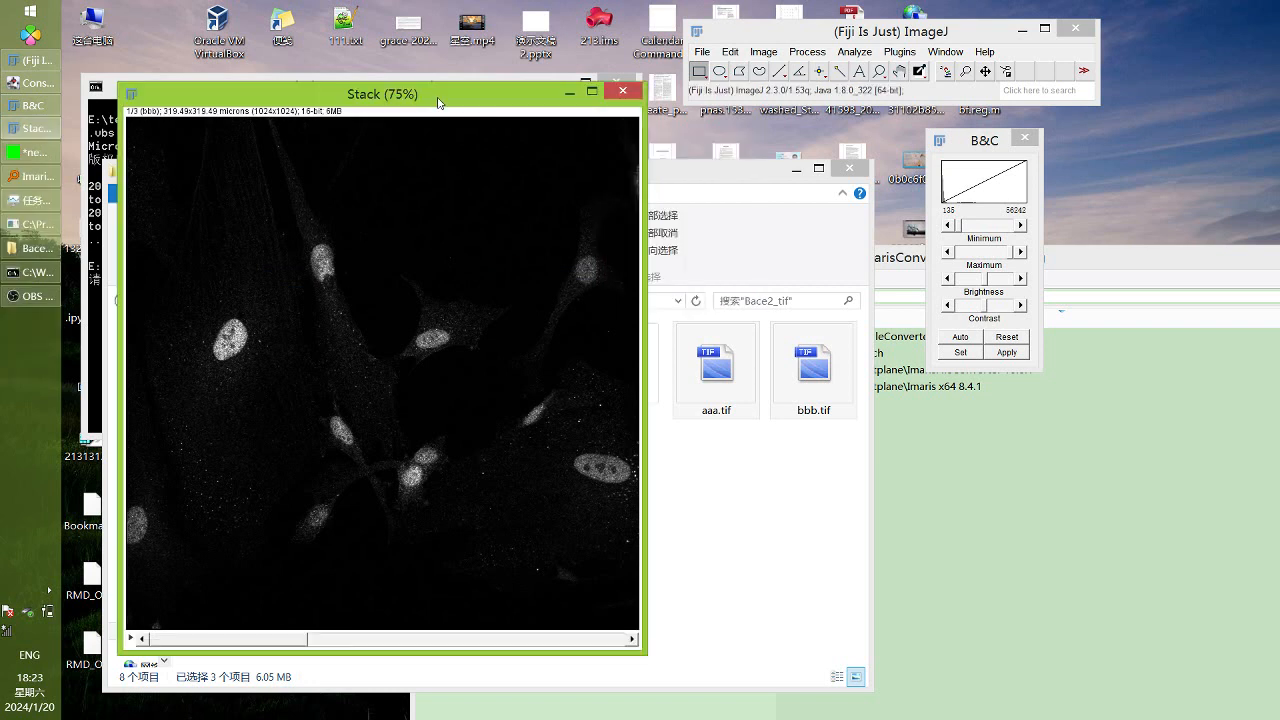
Convert the three-image stack to a hyperstack with 1 channel, 1 slice and 3 frames
click(763, 51)
mouse_move(669, 201)
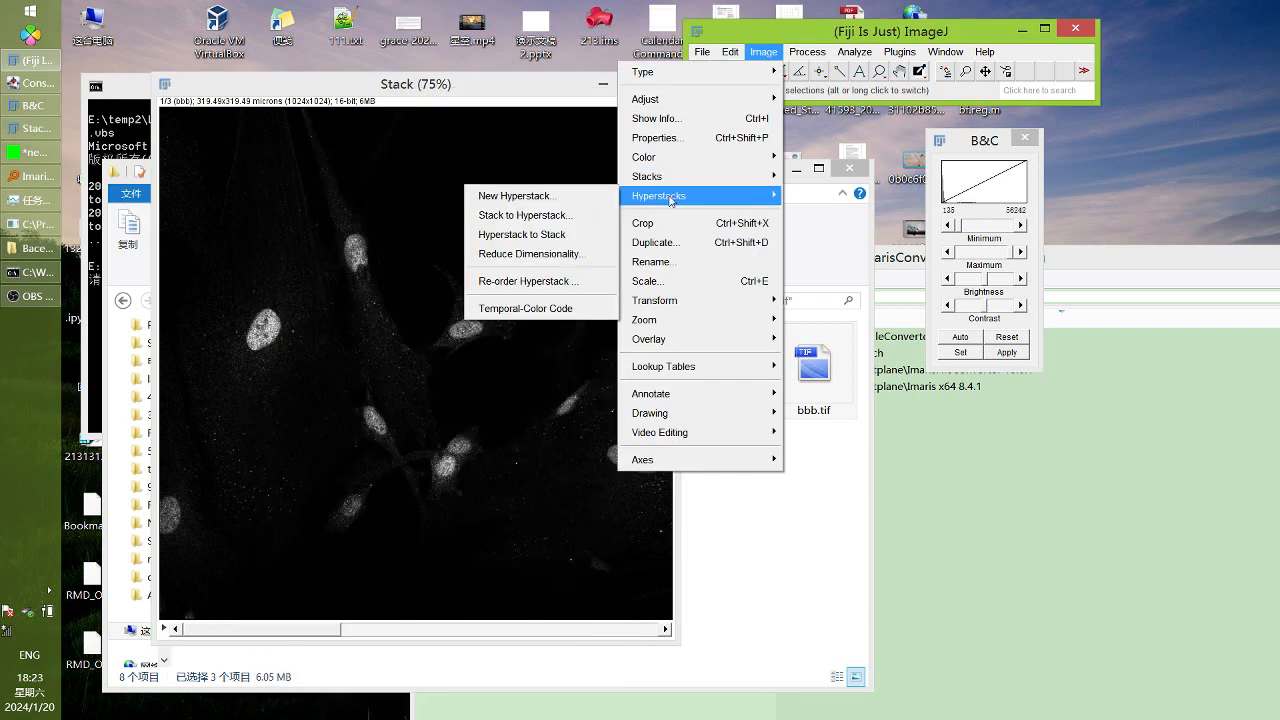
click(565, 215)
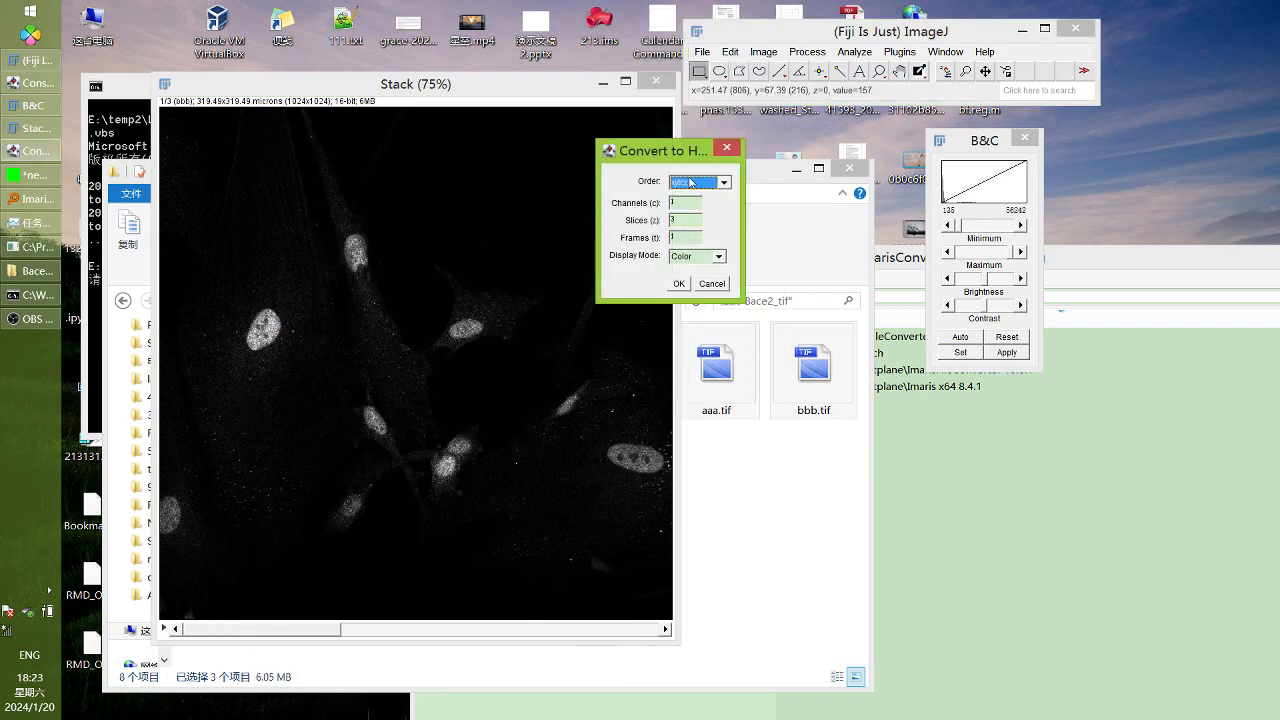
drag(684, 223, 631, 245)
text(1)
text(3)
click(678, 285)
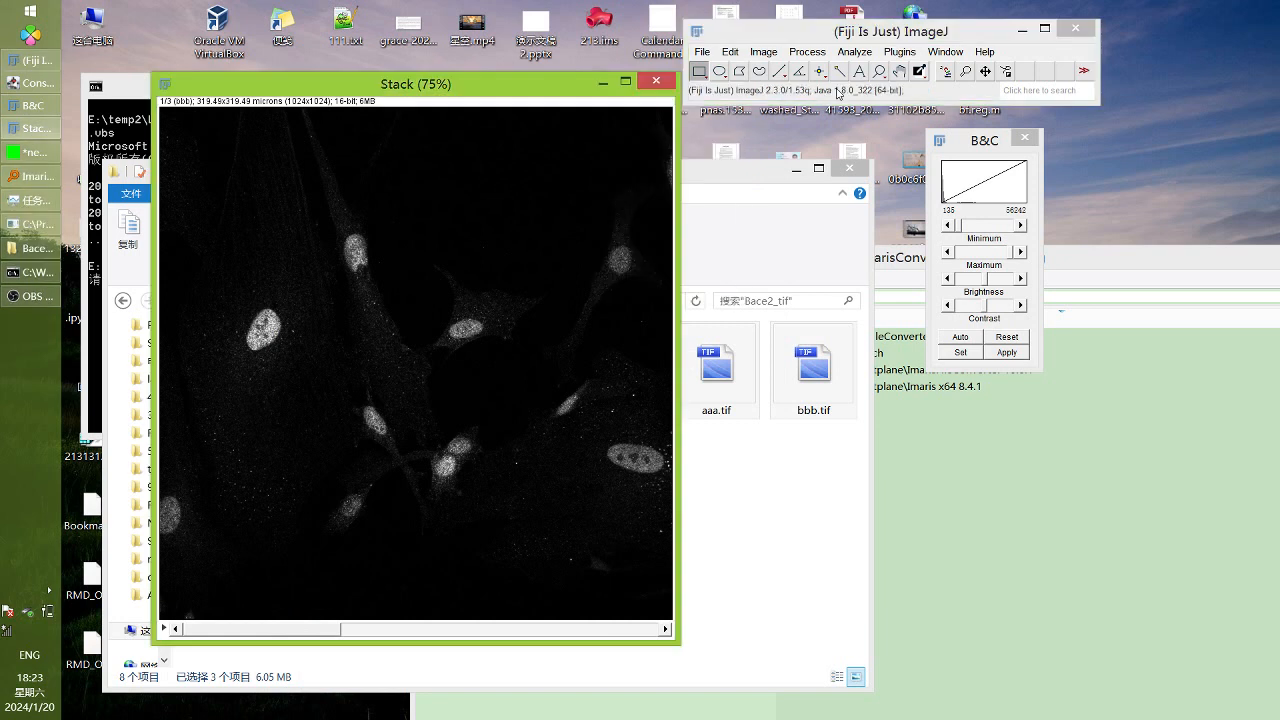
Save the hyperstack as Bace2_Exp1pickup.tif in the LKL_tutorial folder
key(ctrl+s)
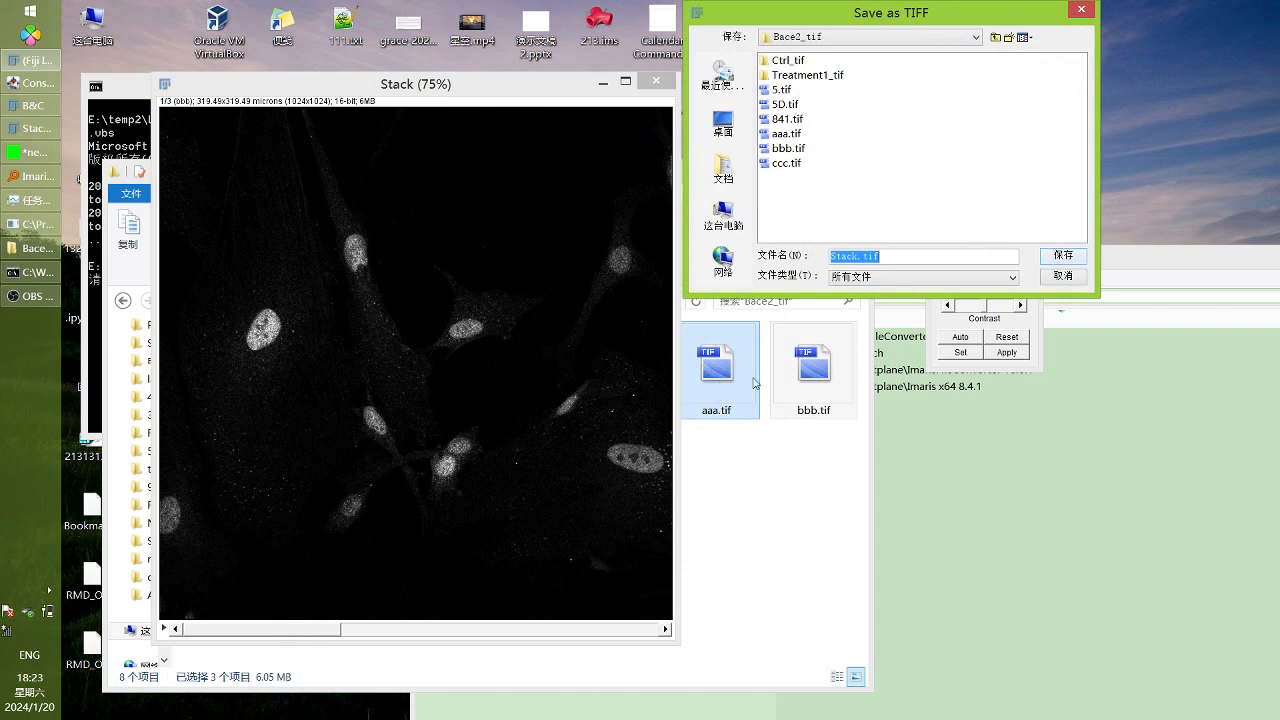
drag(857, 262, 786, 263)
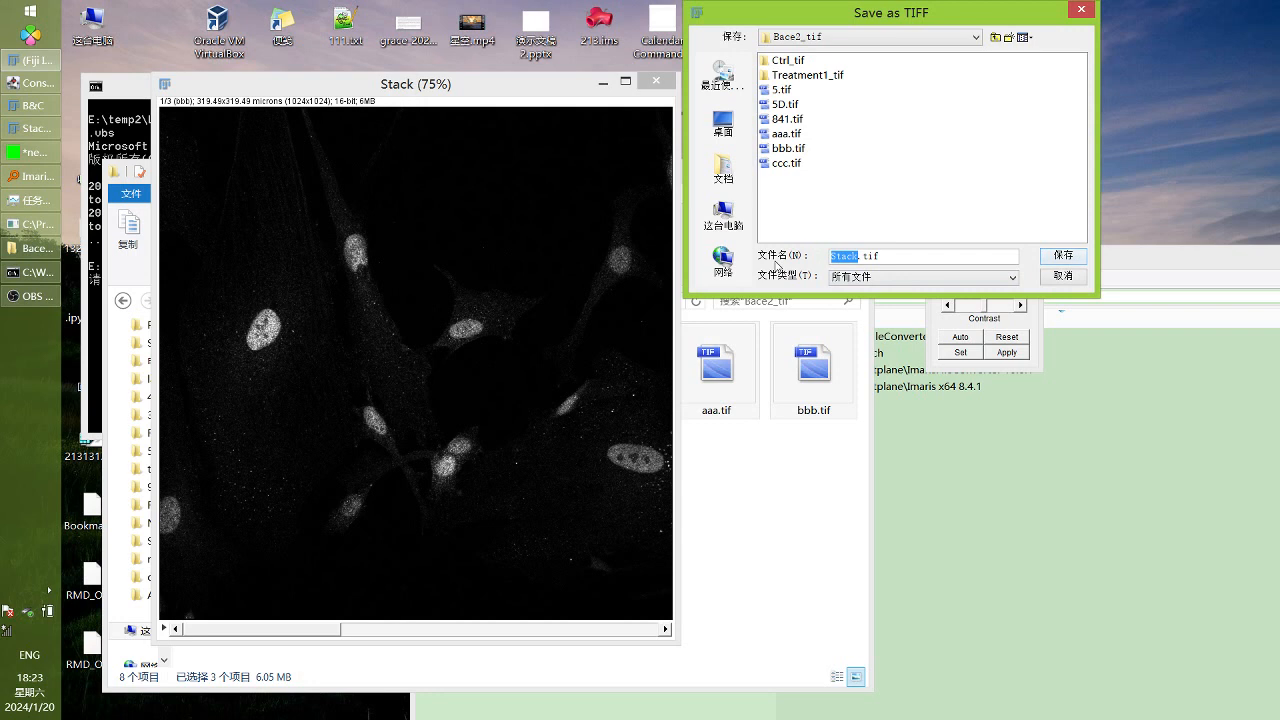
text(V)
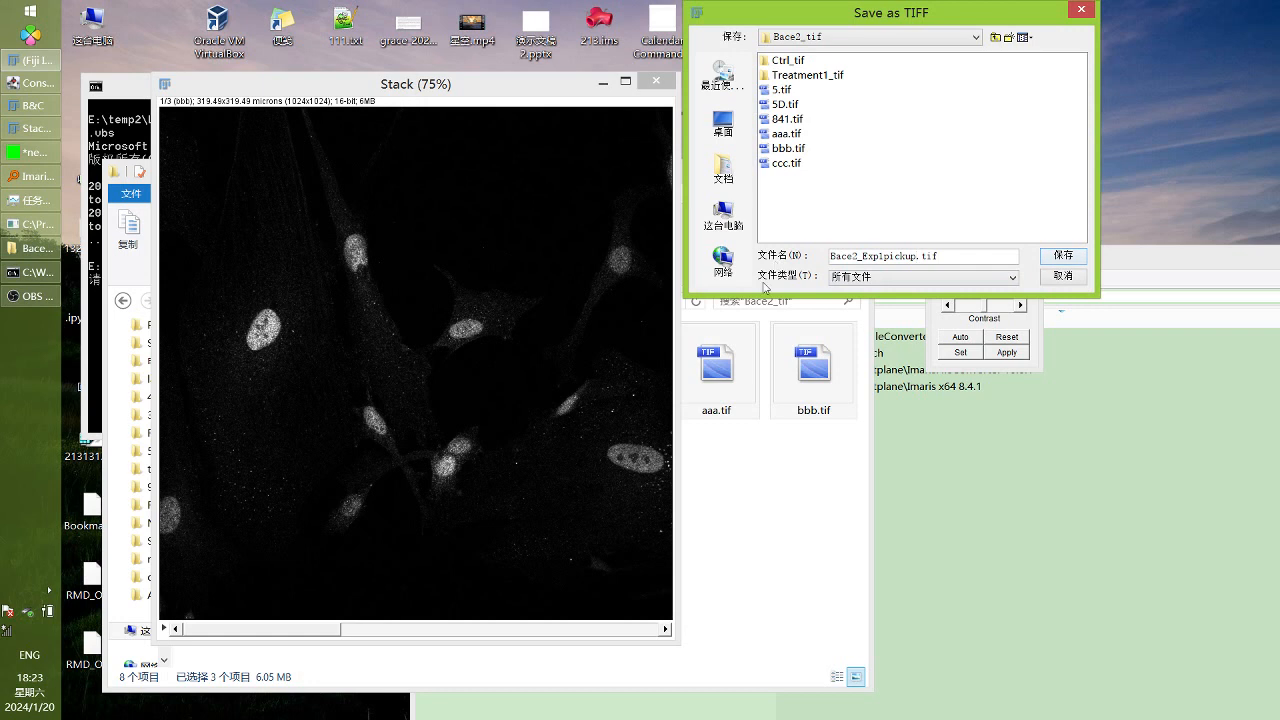
click(1008, 38)
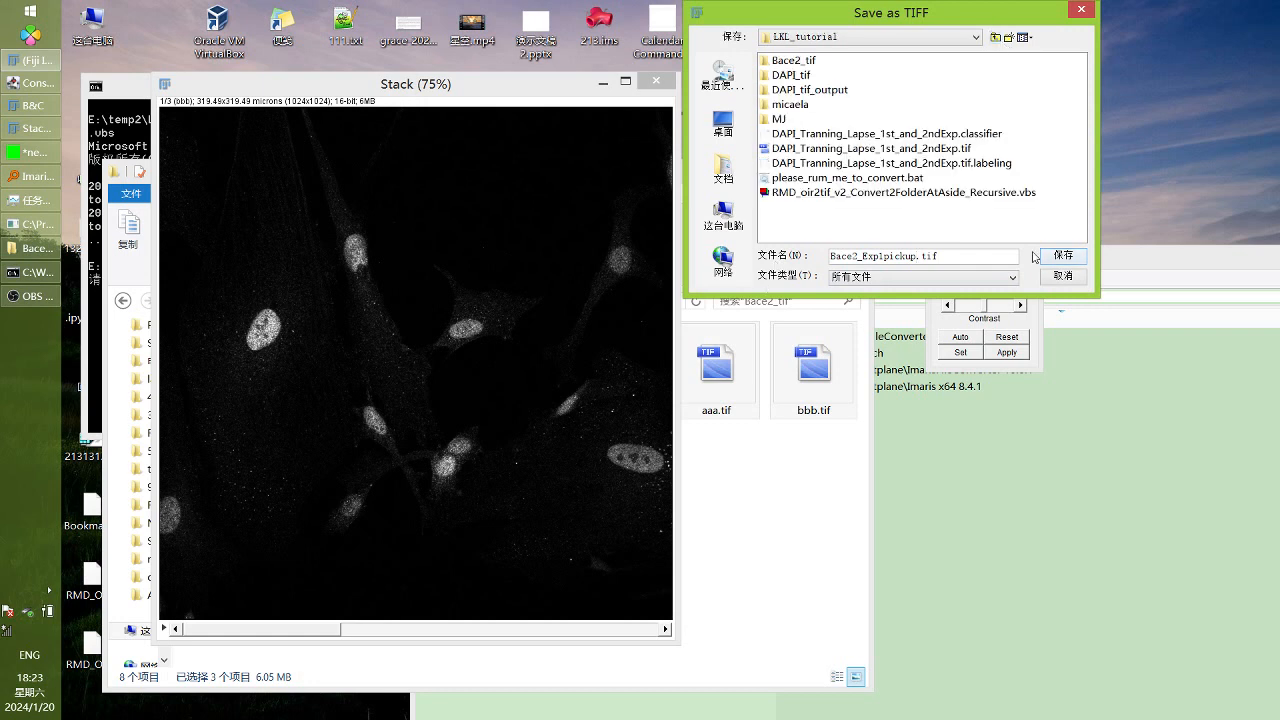
click(1040, 257)
drag(511, 97, 503, 96)
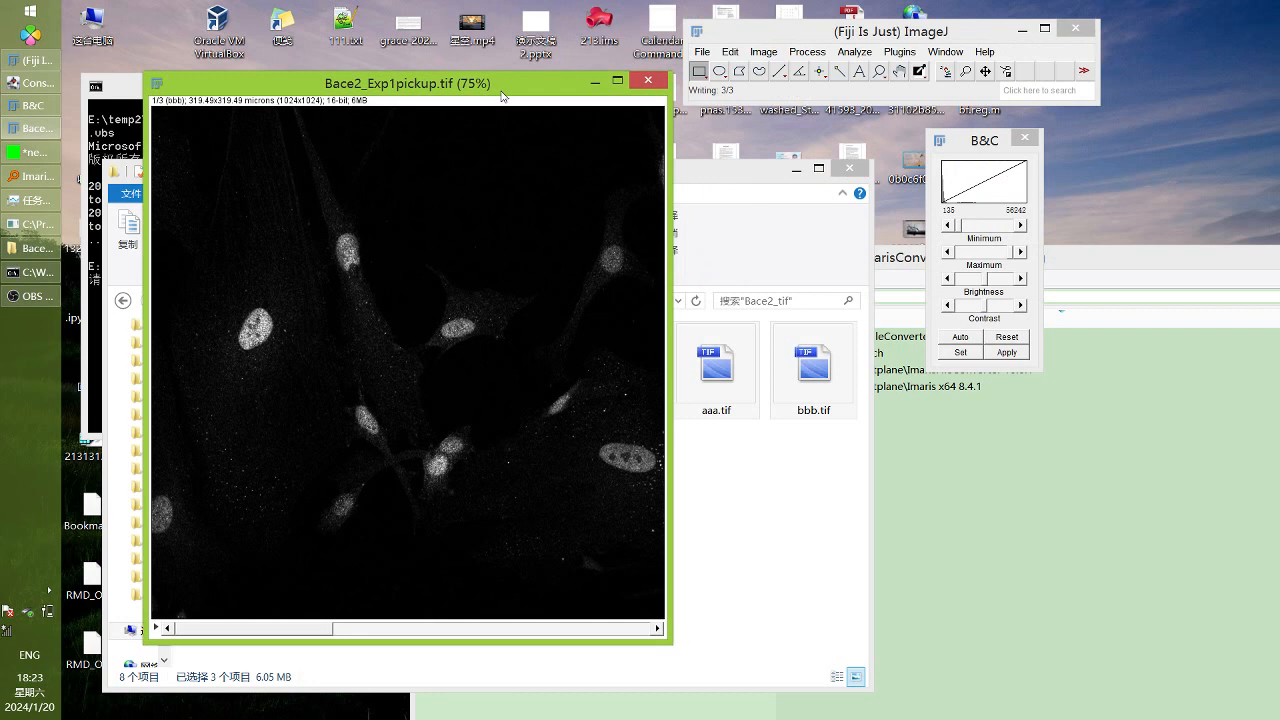
Open Bace2_Exp1pickup.tif in Labkit, maximize its window and zoom in on the cells
click(899, 51)
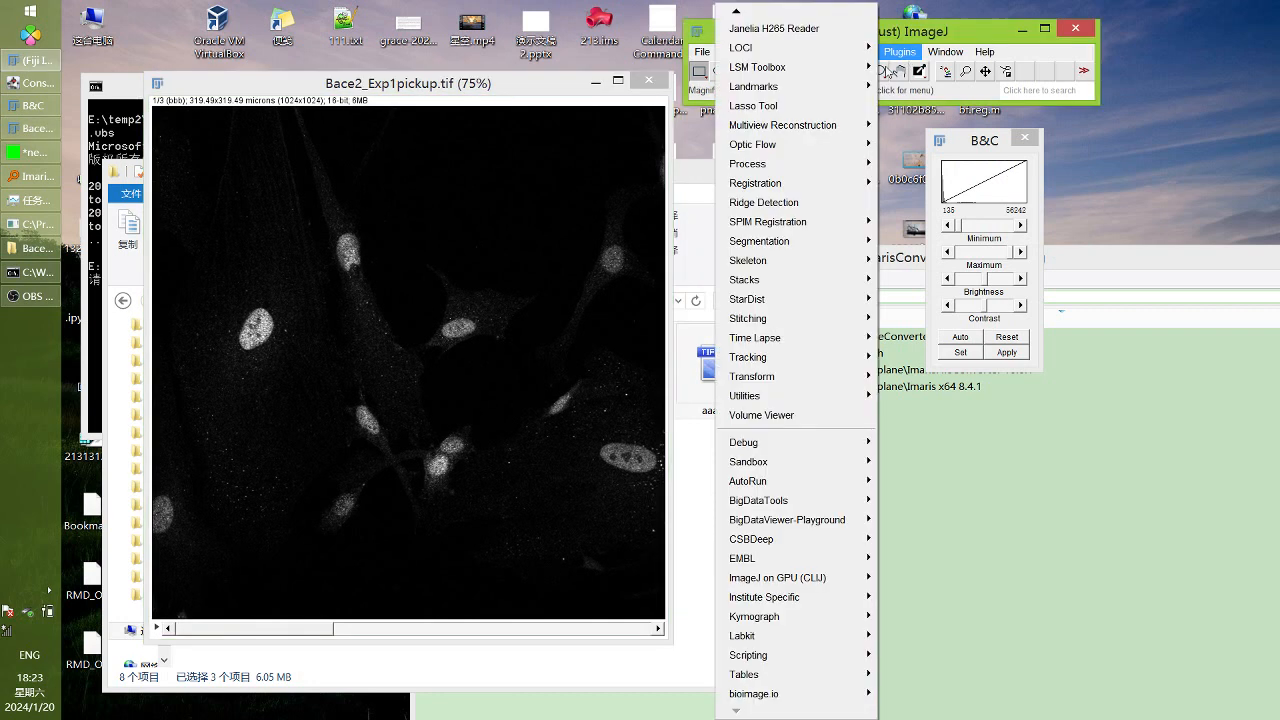
mouse_move(768, 636)
click(657, 655)
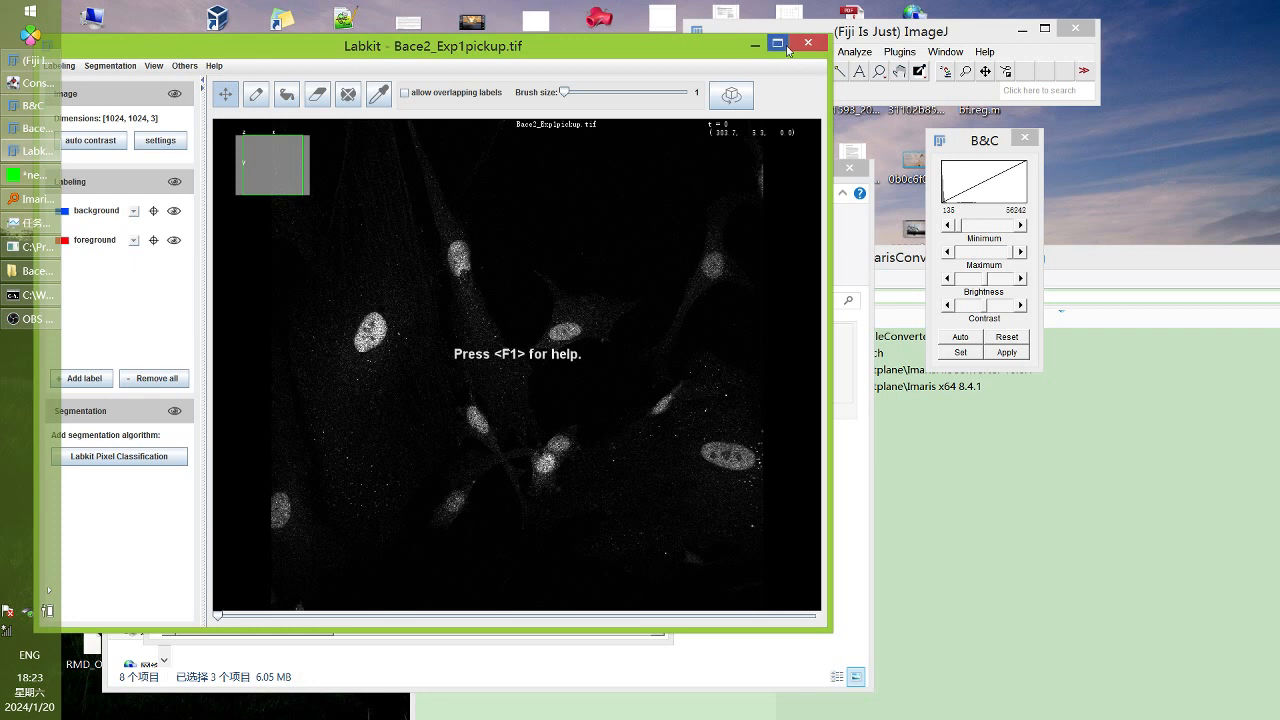
click(781, 43)
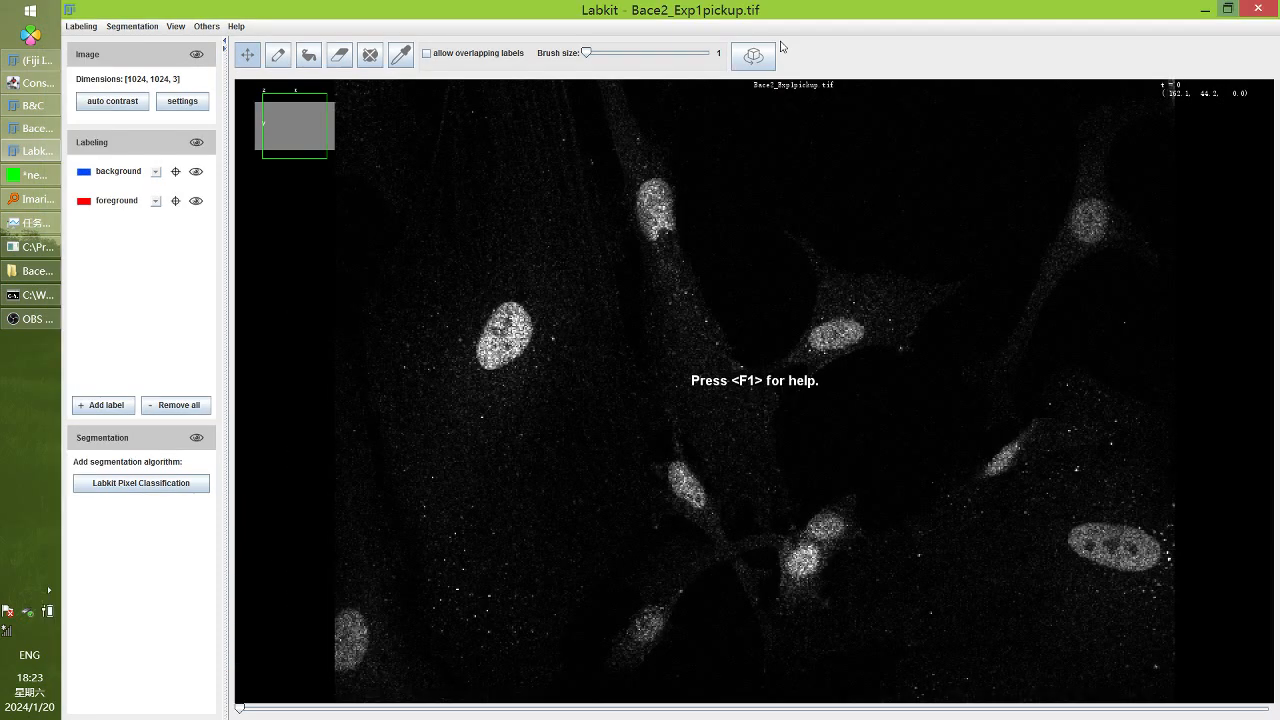
scroll(625, 252, up, 3)
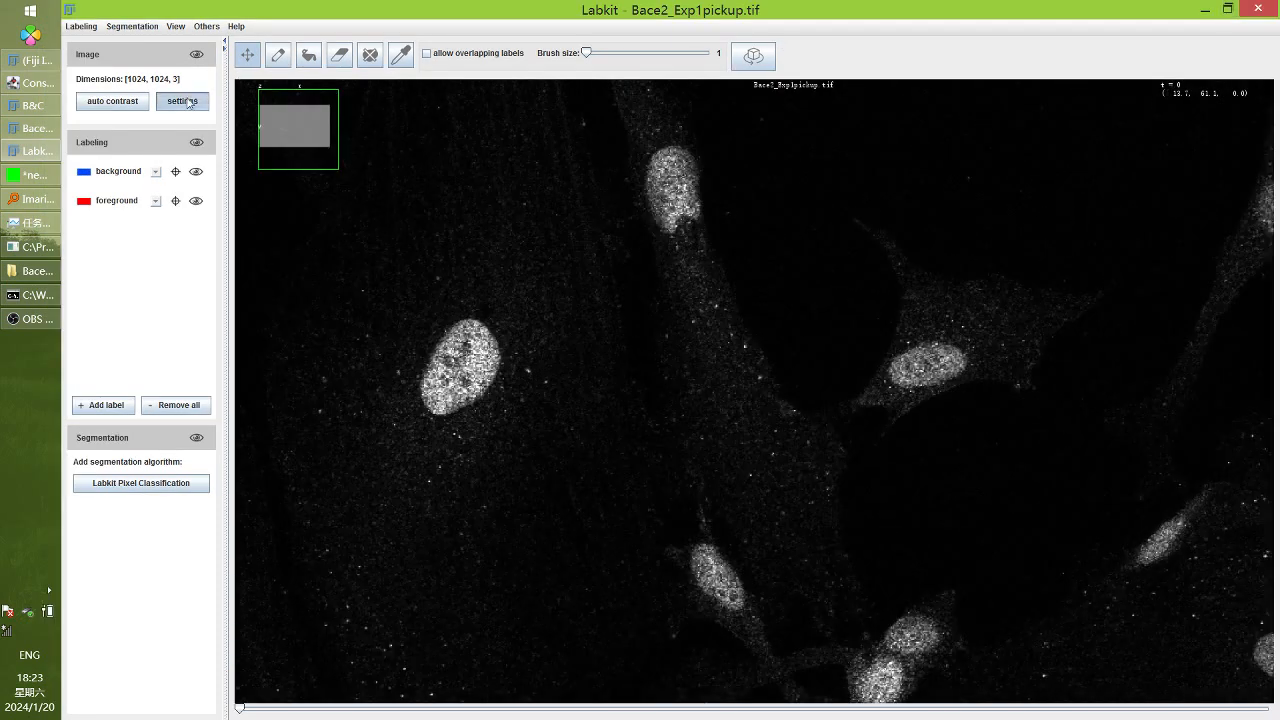
Open the image display settings, lower the image's maximum to 11,626 and move the brightness dialog clear of the labels
click(184, 101)
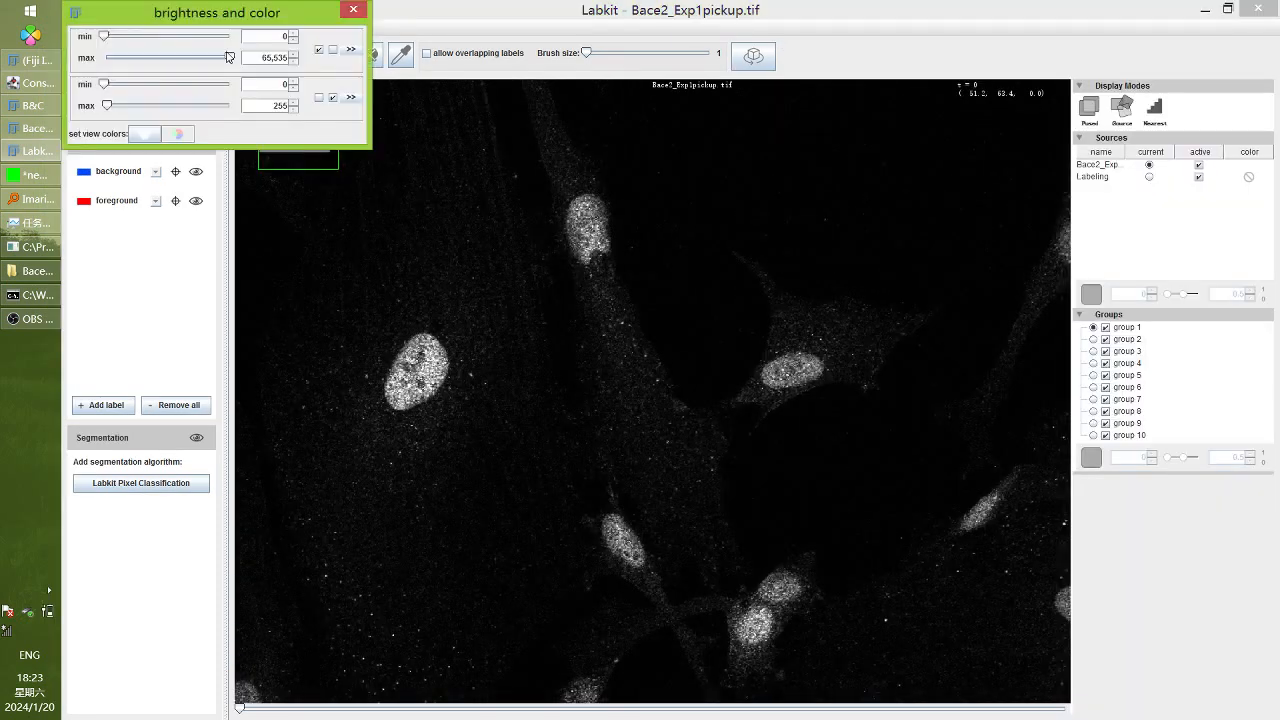
drag(229, 57, 128, 57)
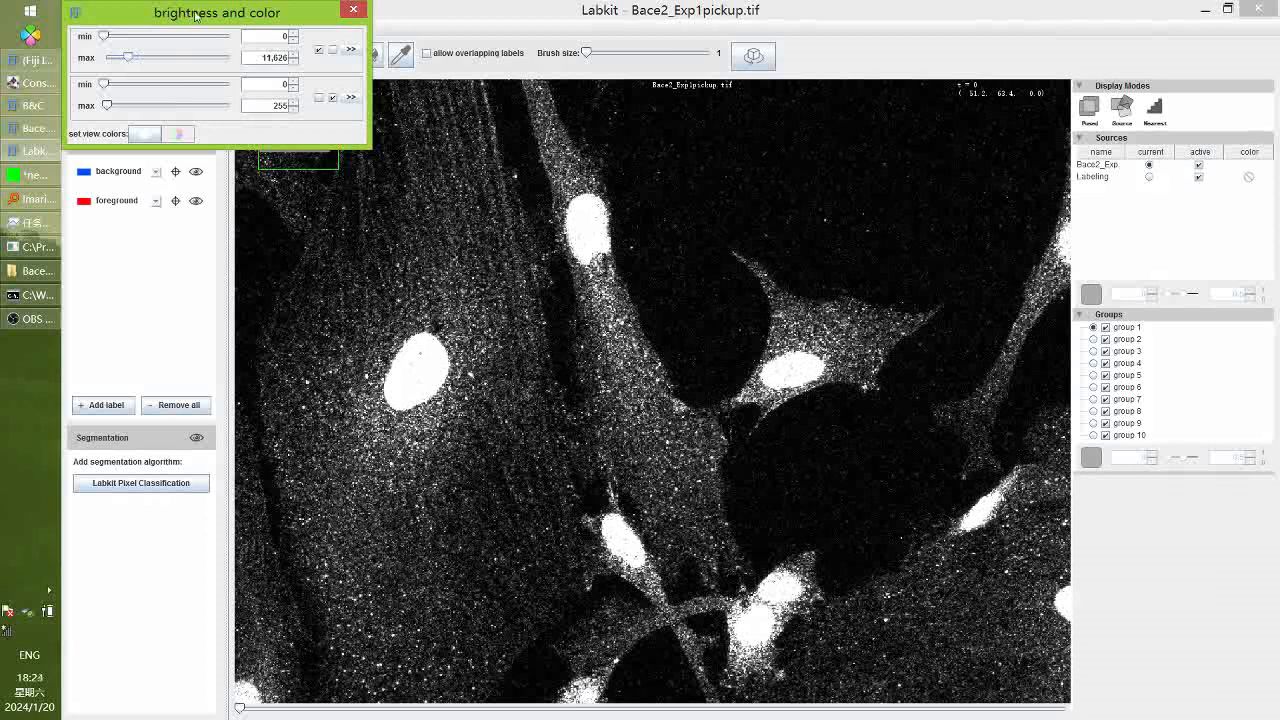
drag(195, 15, 1137, 51)
Draw a wavy background stroke with brush size 3 in the dark area beside the upper nucleus
scroll(515, 166, up, 8)
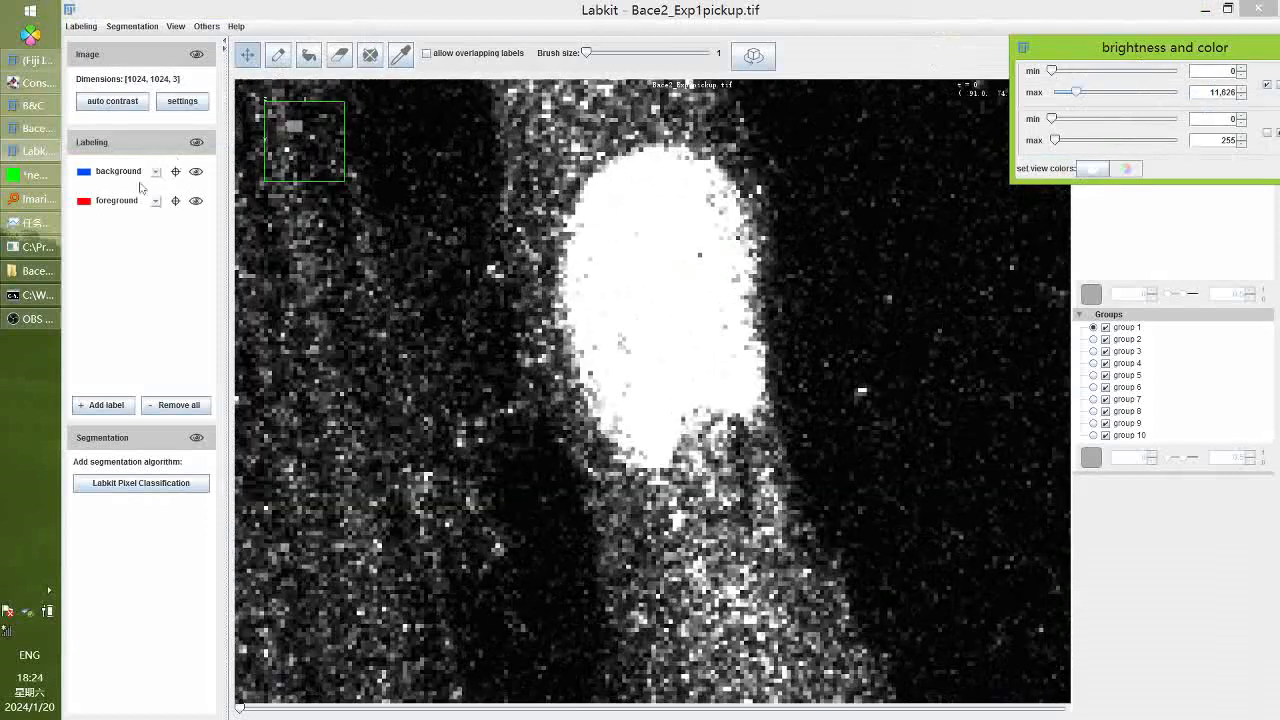
click(140, 178)
drag(587, 55, 602, 55)
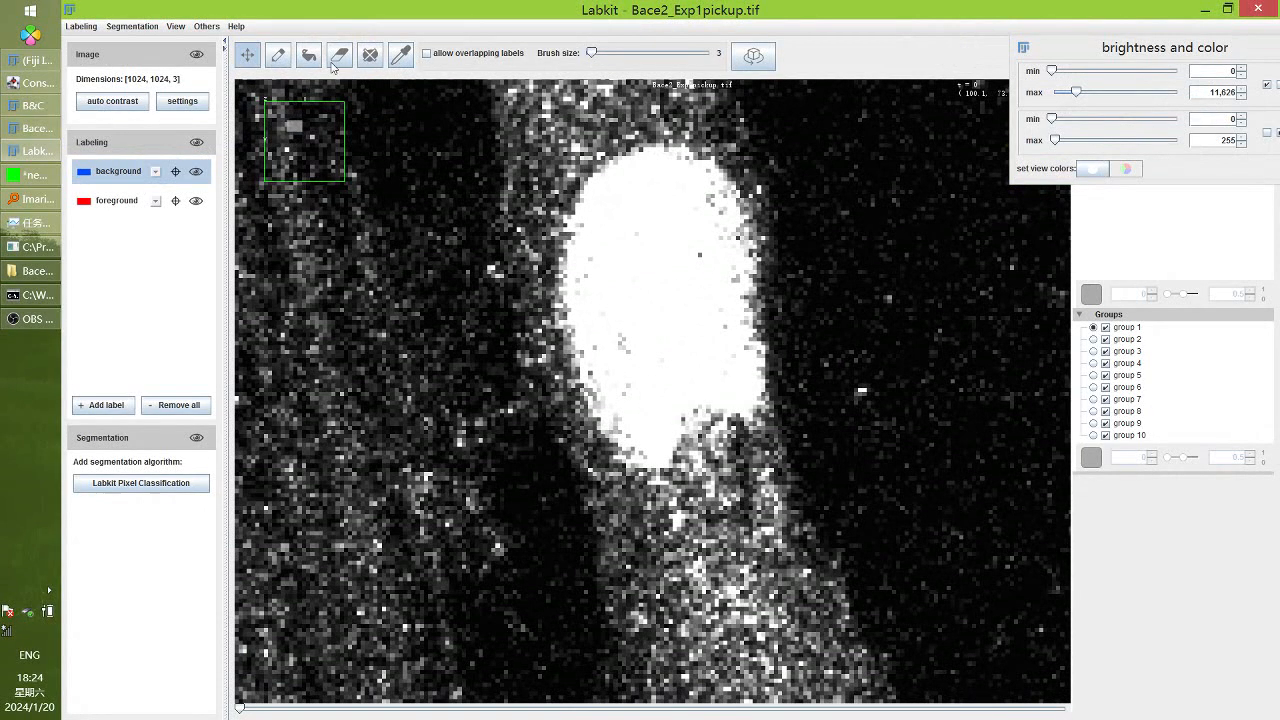
click(278, 55)
scroll(940, 340, down, 5)
drag(946, 205, 1030, 430)
scroll(1040, 437, down, 6)
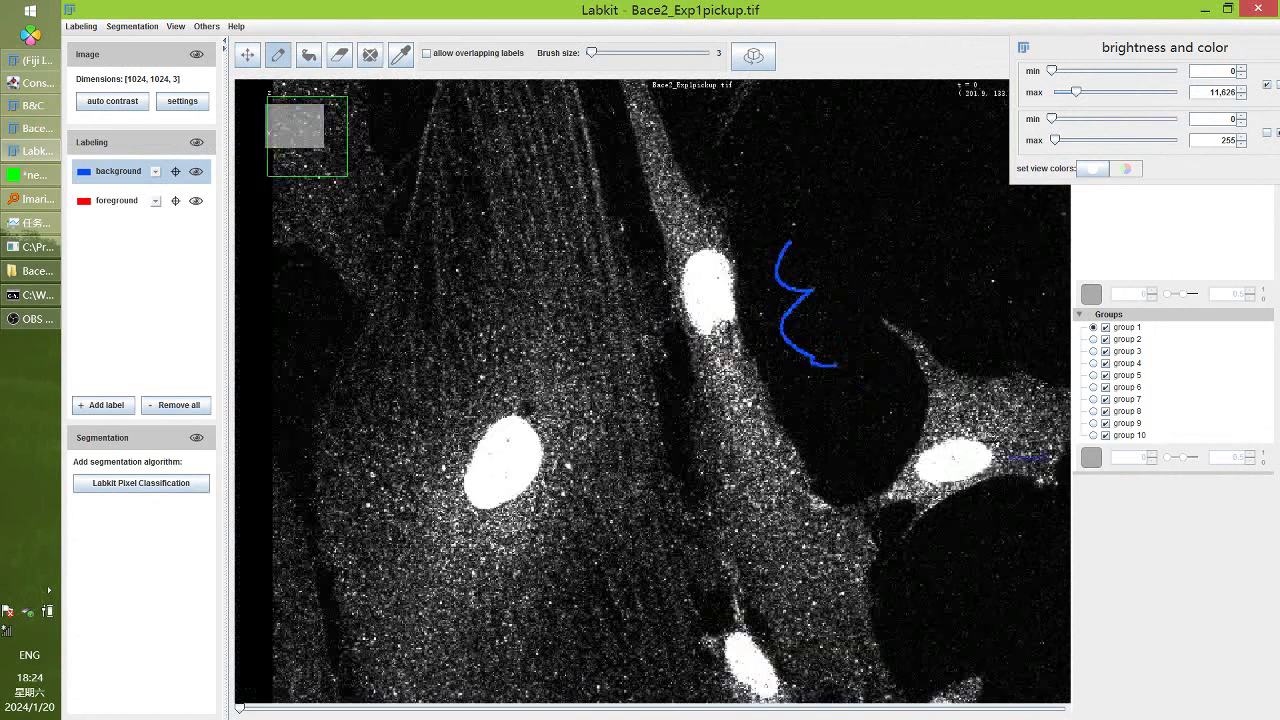
scroll(700, 400, up, 4)
Restore the display maximum to 65,535, paint foreground strokes inside the two nuclei and erase the overshoot at the lower nucleus's edge
click(86, 201)
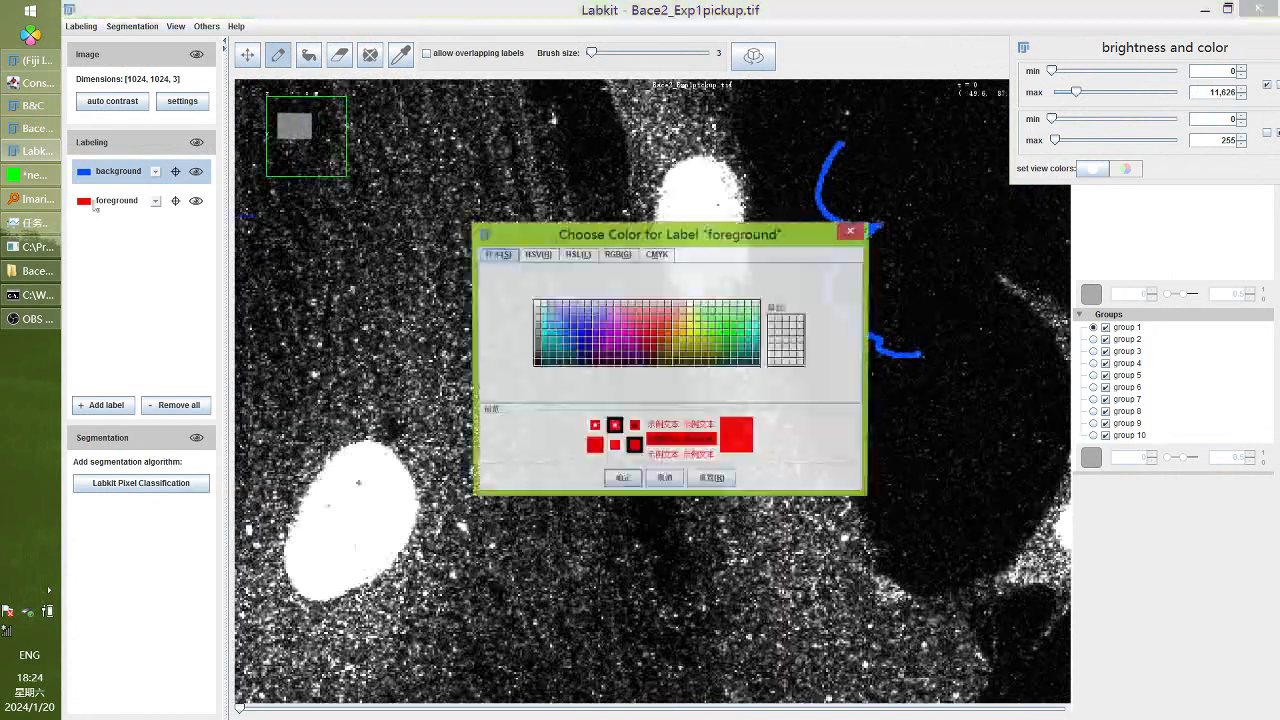
click(850, 231)
click(117, 200)
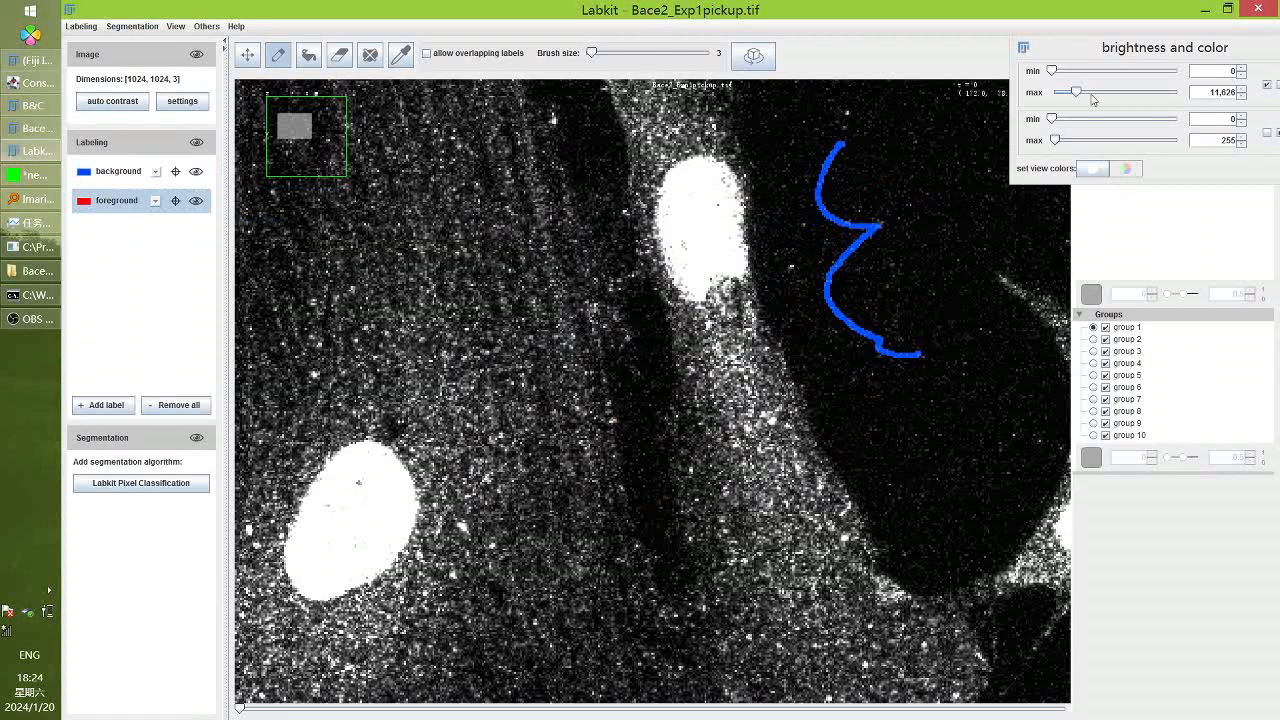
drag(1093, 98, 1178, 92)
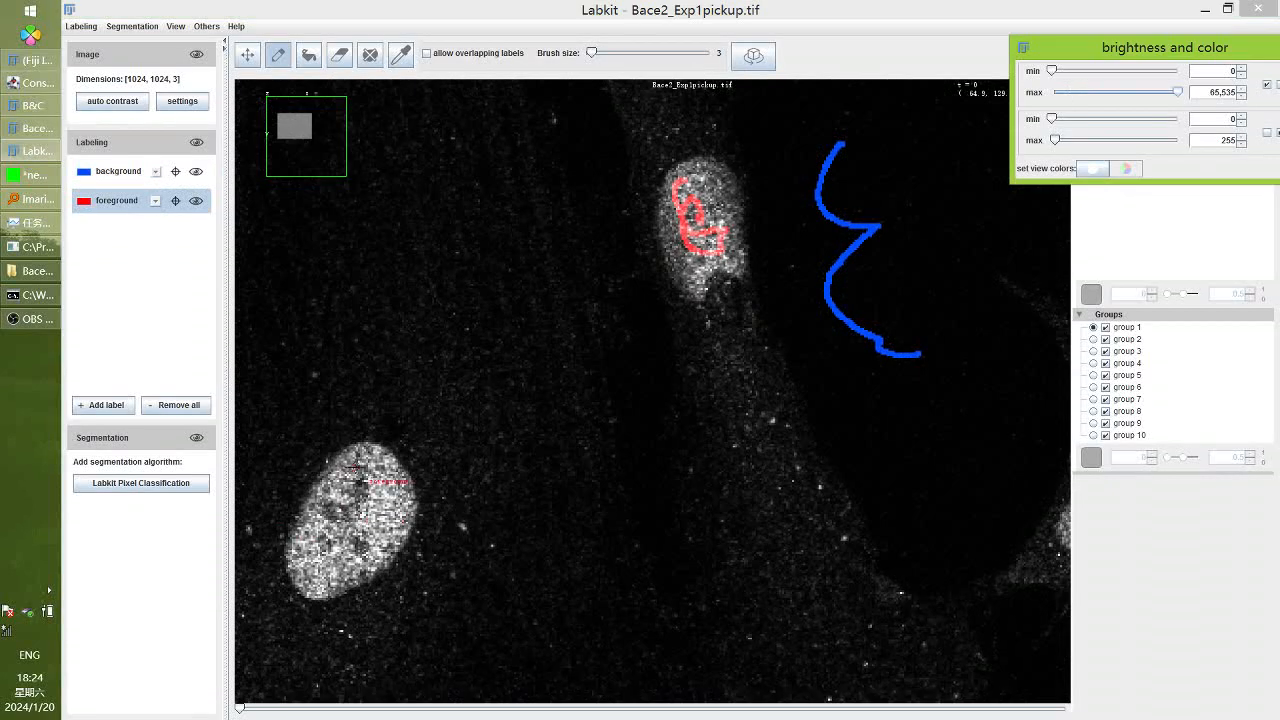
mouse_move(358, 470)
mouse_down()
mouse_move(322, 550)
mouse_move(401, 462)
mouse_up()
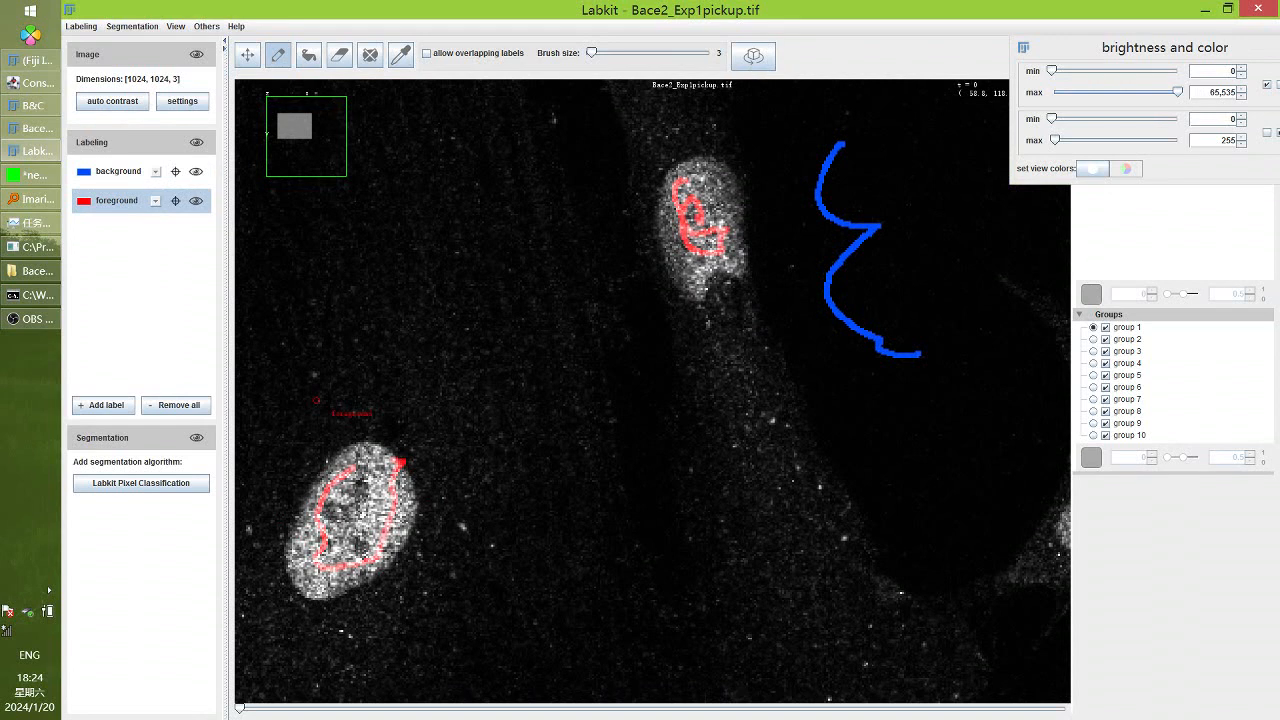
click(339, 55)
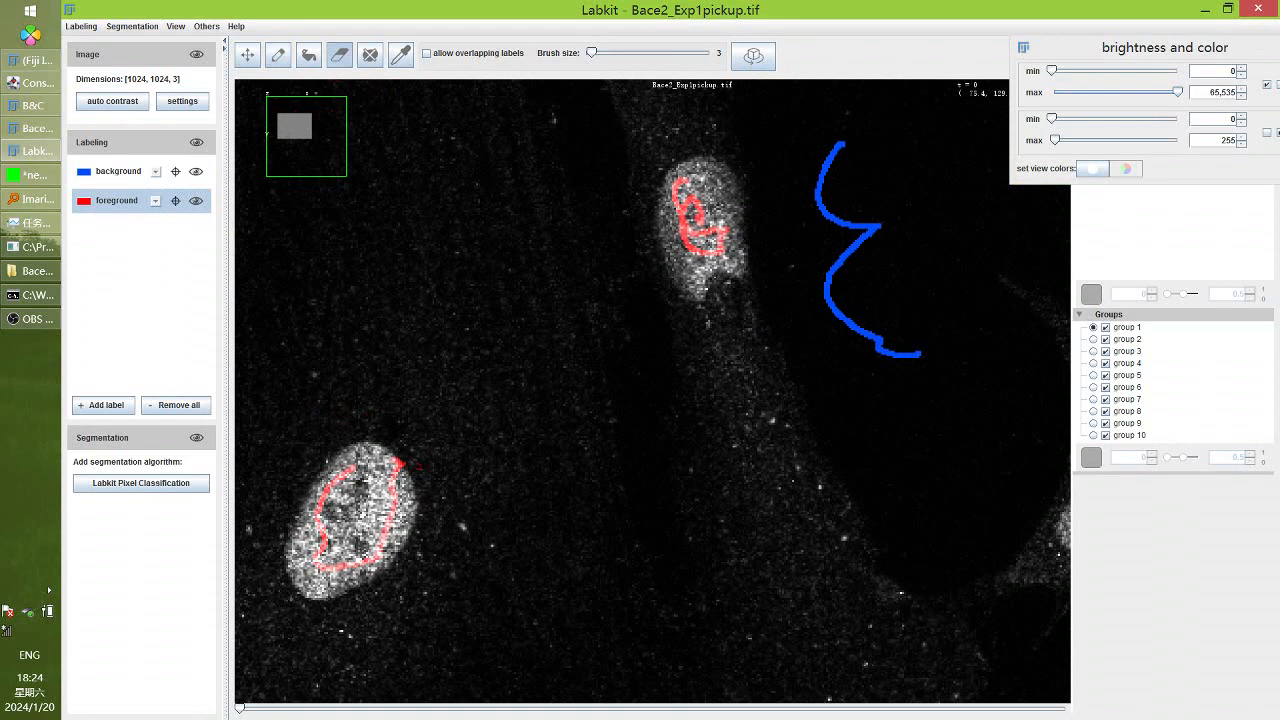
Set the image's display maximum to 13,389 and switch the interpolation to linear for the magnified spots in the cytoplasm
click(100, 172)
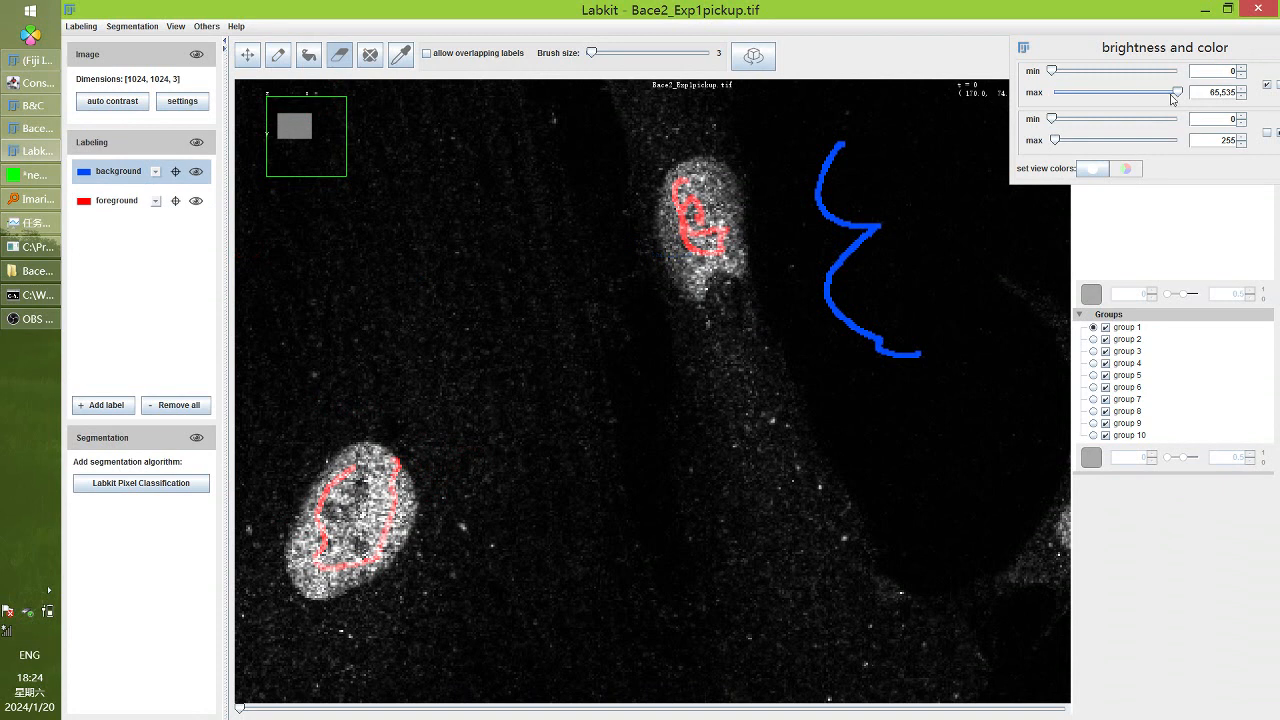
drag(1176, 92, 1075, 275)
scroll(790, 445, up, 5)
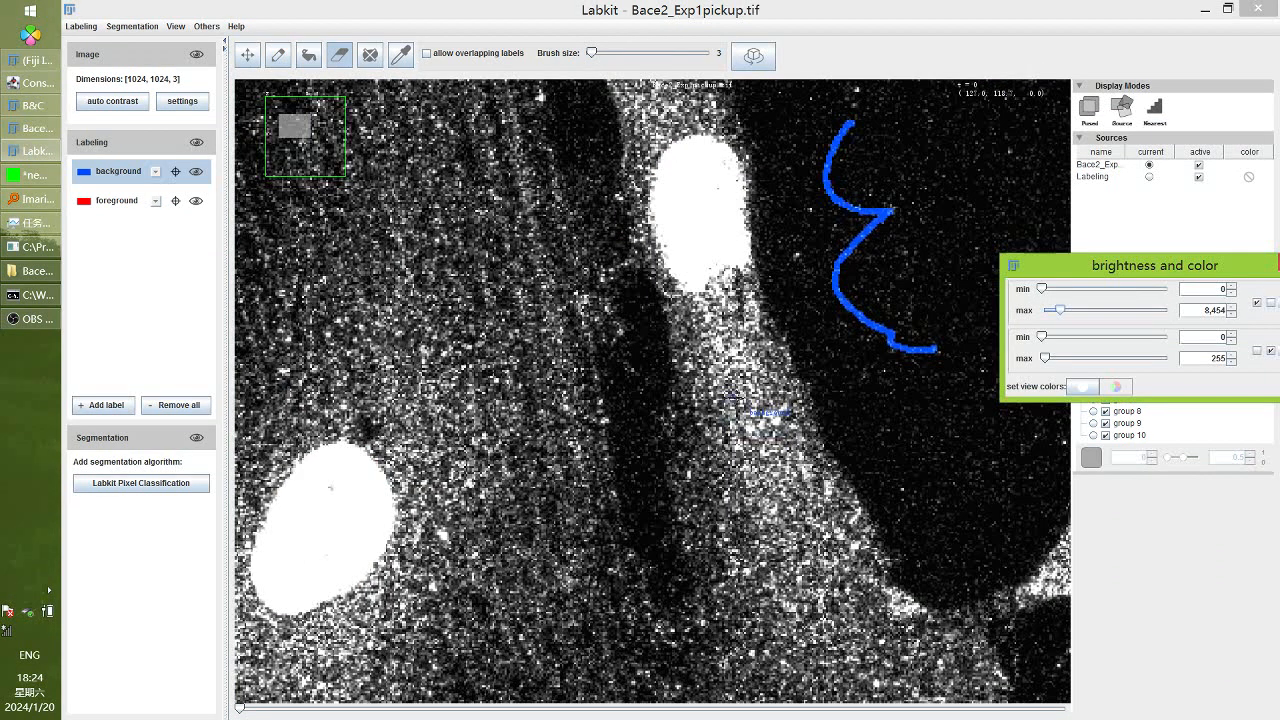
scroll(789, 445, up, 8)
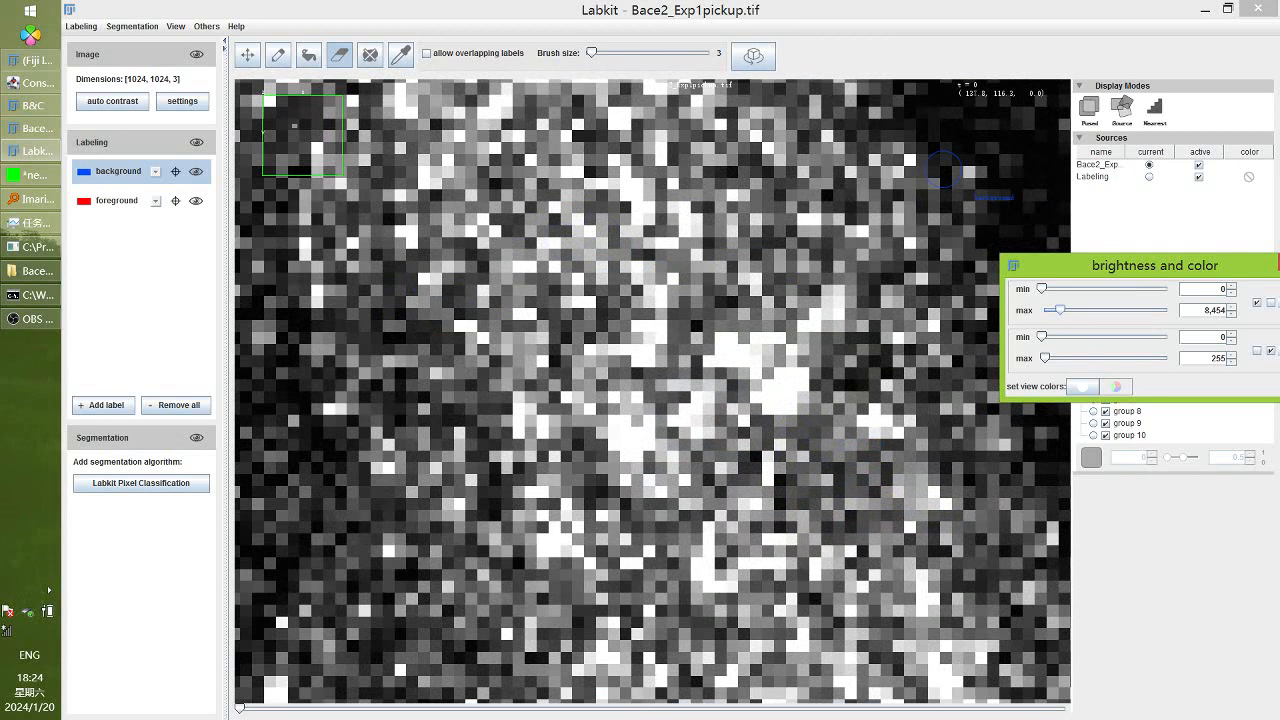
click(1156, 110)
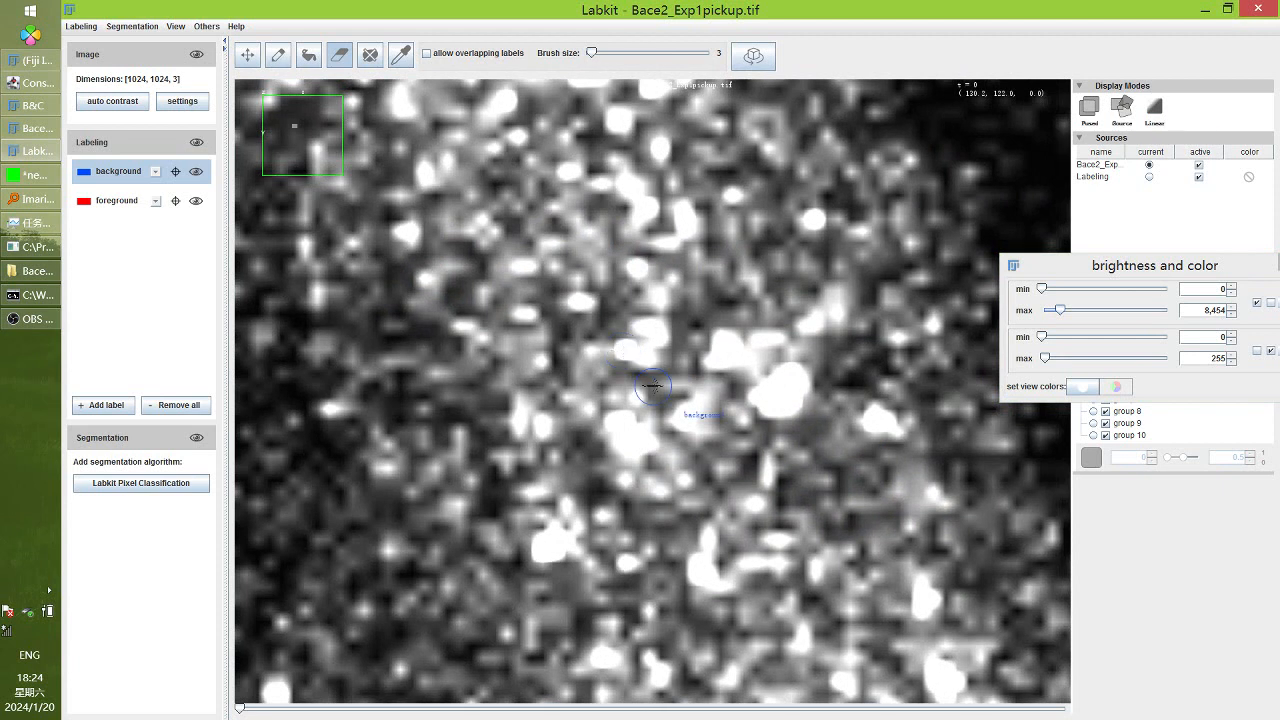
scroll(672, 430, down, 3)
scroll(672, 476, up, 3)
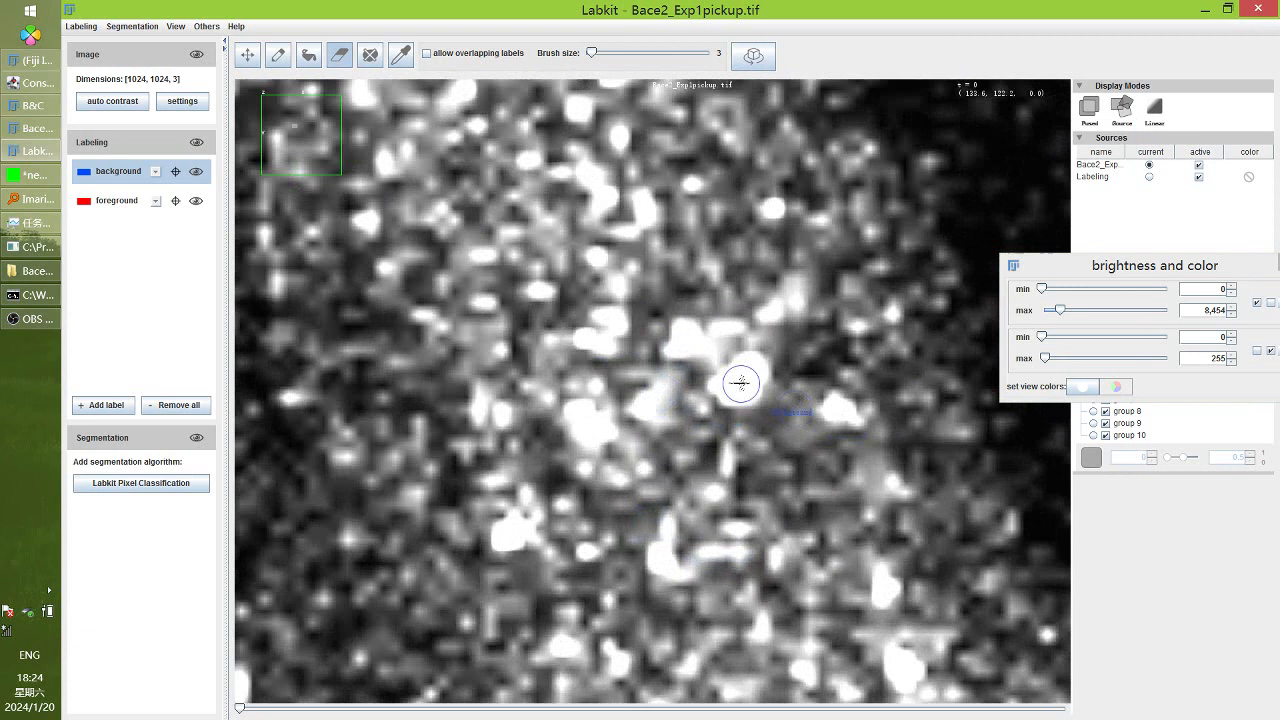
mouse_move(1060, 306)
mouse_down()
mouse_move(1097, 307)
mouse_move(1072, 307)
mouse_up()
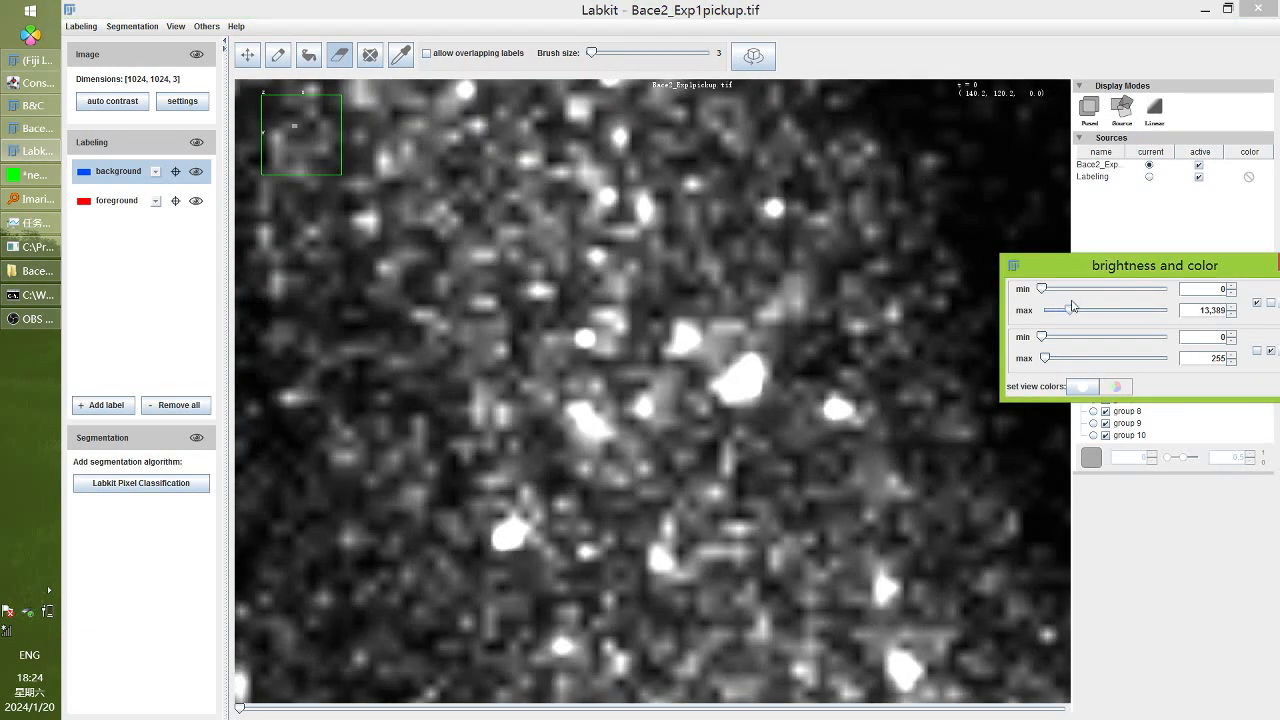
Paint the largest bright cytoplasmic spot as foreground with brush size 3, and trim its edges with the eraser at size 1
click(127, 204)
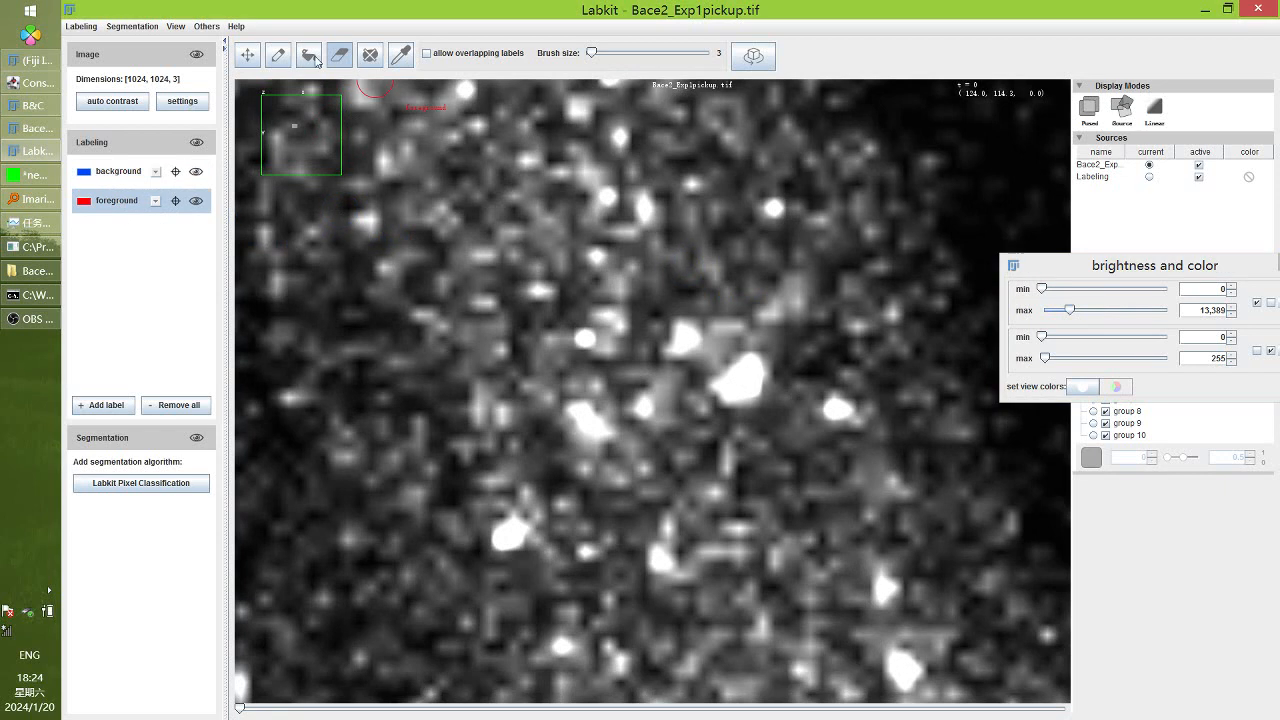
key(d)
mouse_move(737, 366)
mouse_down()
mouse_move(743, 380)
mouse_move(718, 392)
mouse_up()
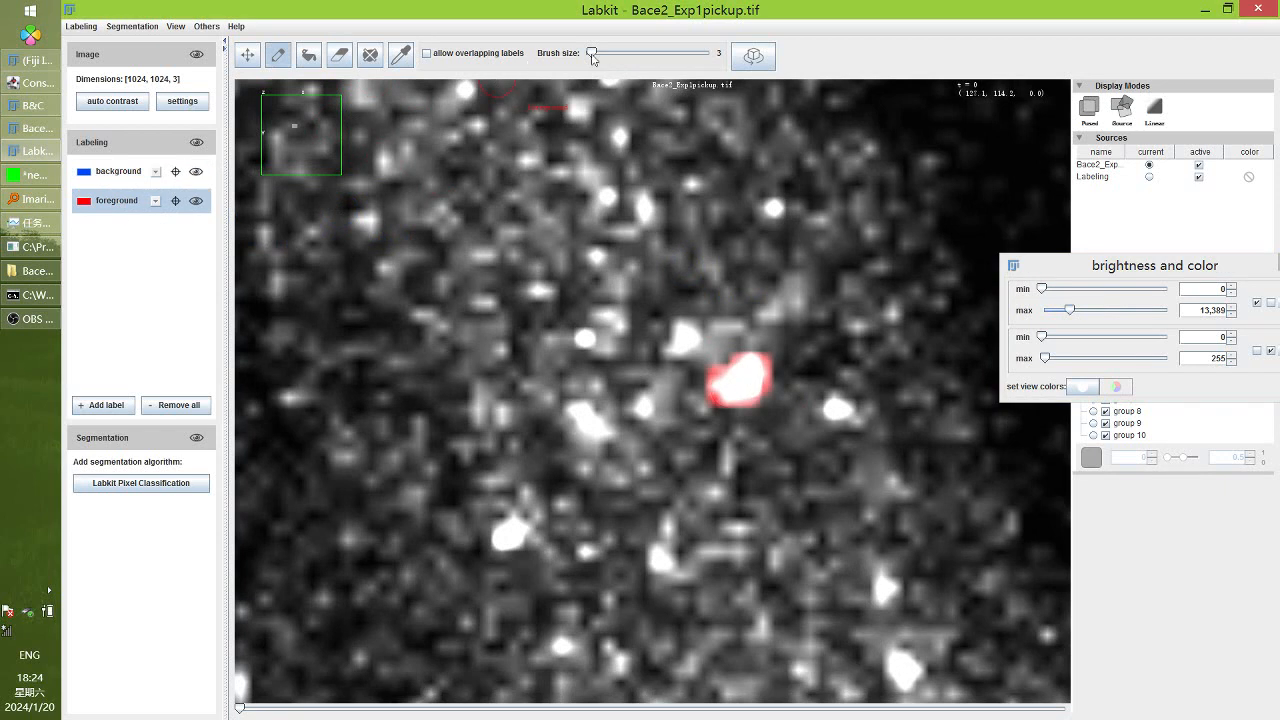
drag(593, 58, 585, 55)
mouse_move(705, 378)
mouse_down()
mouse_move(701, 402)
mouse_move(698, 382)
mouse_up()
click(339, 55)
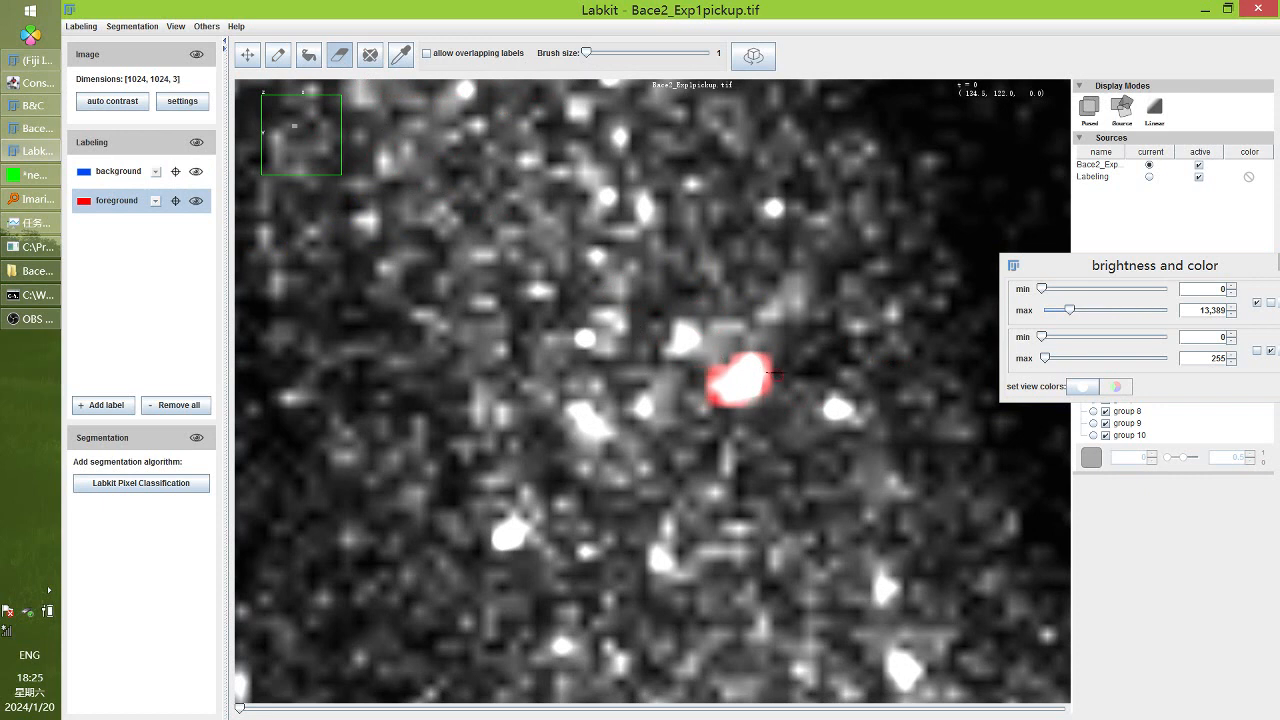
mouse_move(774, 373)
mouse_down()
mouse_move(735, 343)
mouse_move(709, 371)
mouse_move(711, 401)
mouse_move(738, 409)
mouse_up()
Paint four more bright spots near the largest one as foreground and erase the spill around the lowest spot
click(278, 55)
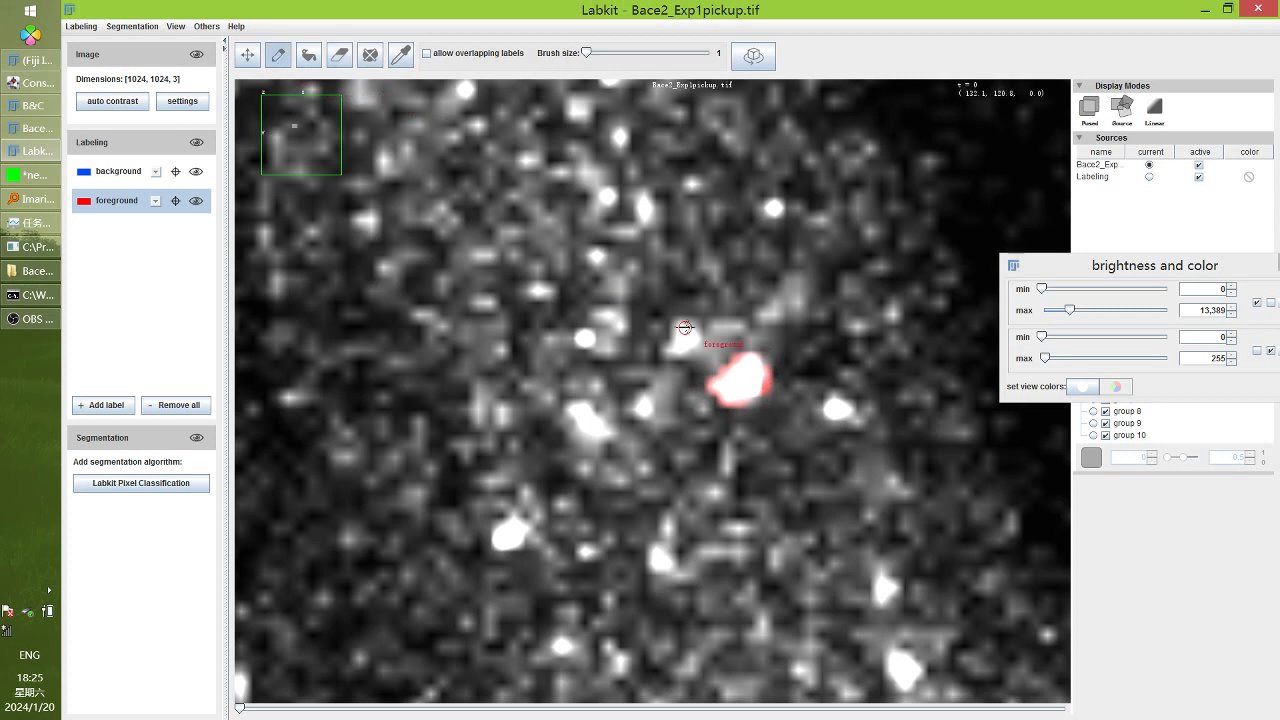
drag(681, 325, 695, 335)
mouse_move(589, 338)
mouse_down()
mouse_move(600, 314)
mouse_move(622, 326)
mouse_up()
drag(581, 409, 606, 433)
mouse_move(512, 523)
mouse_down()
mouse_move(503, 531)
mouse_move(514, 529)
mouse_up()
click(342, 55)
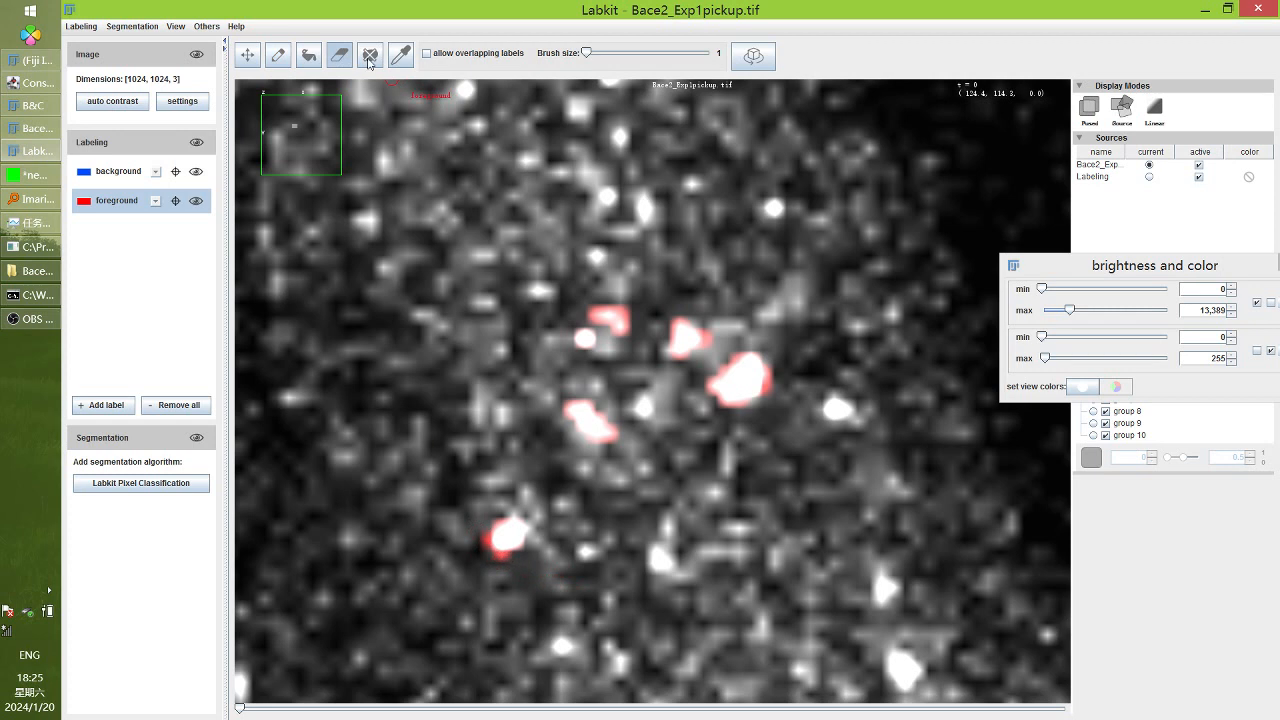
drag(484, 528, 506, 556)
Draw four short background strokes with brush size 1 in the dim areas between the bright spots
click(100, 178)
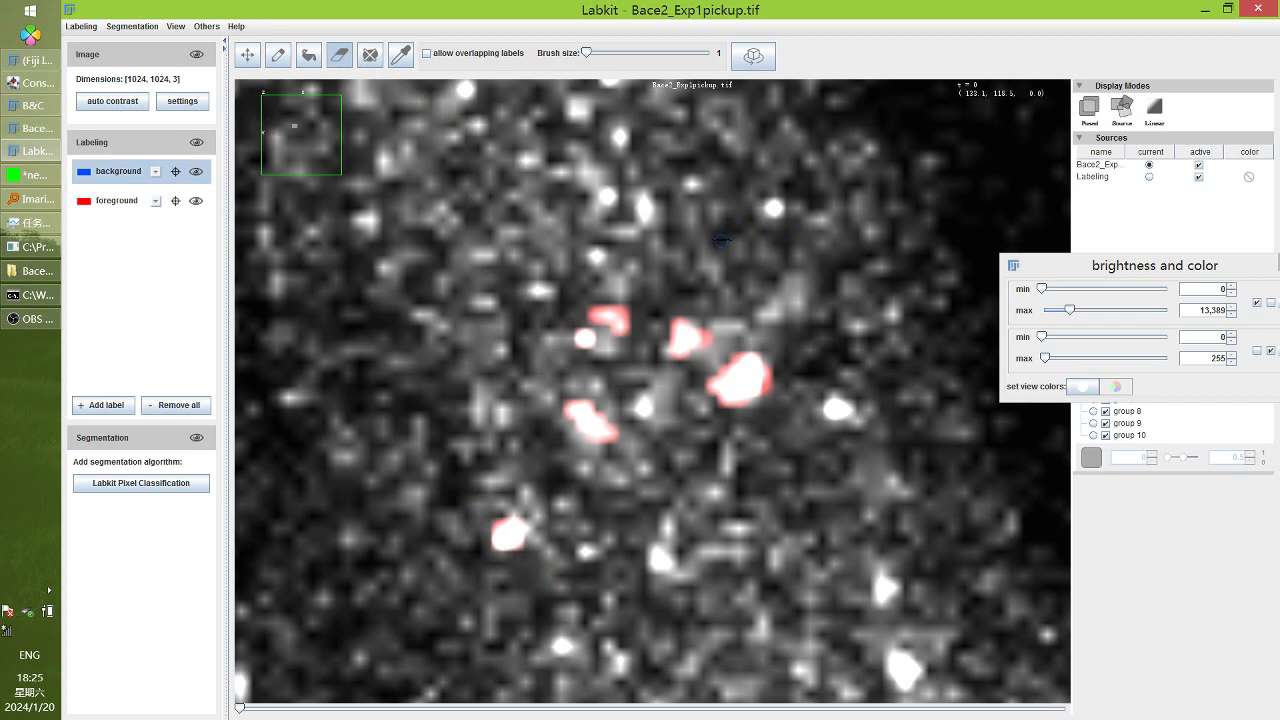
click(286, 54)
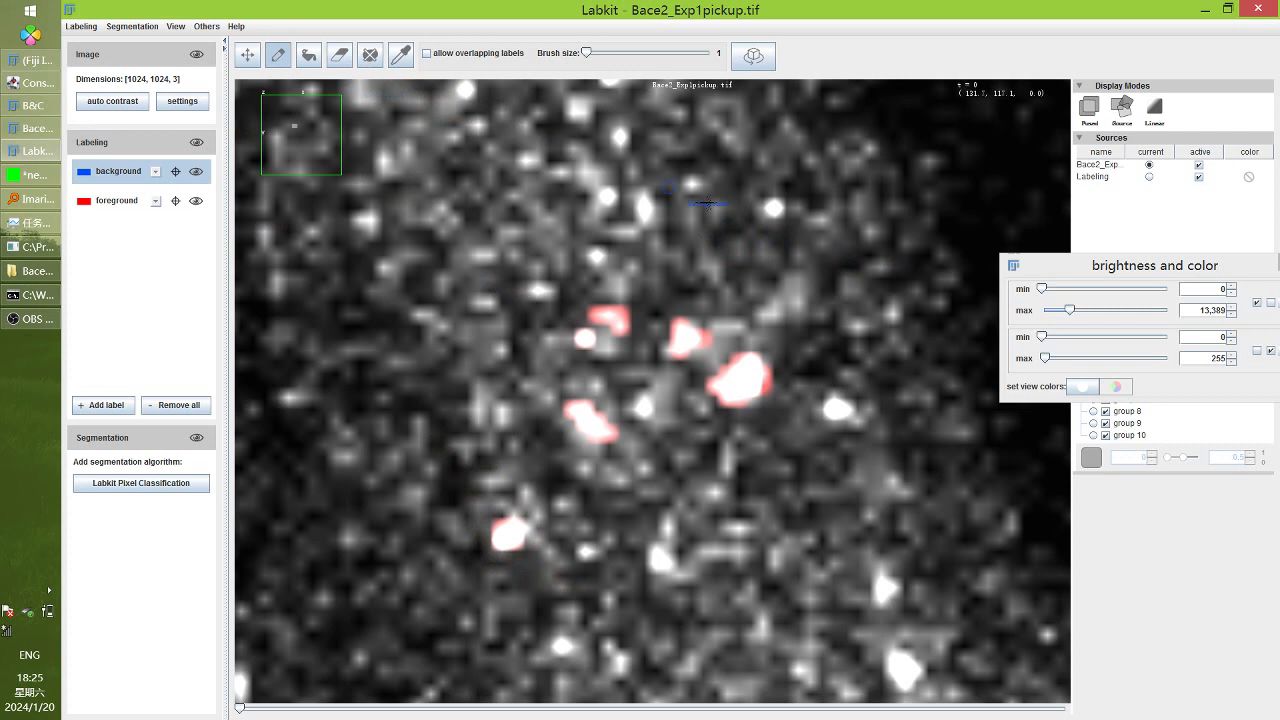
drag(741, 226, 726, 220)
mouse_move(736, 159)
mouse_down()
mouse_move(714, 149)
mouse_move(680, 160)
mouse_up()
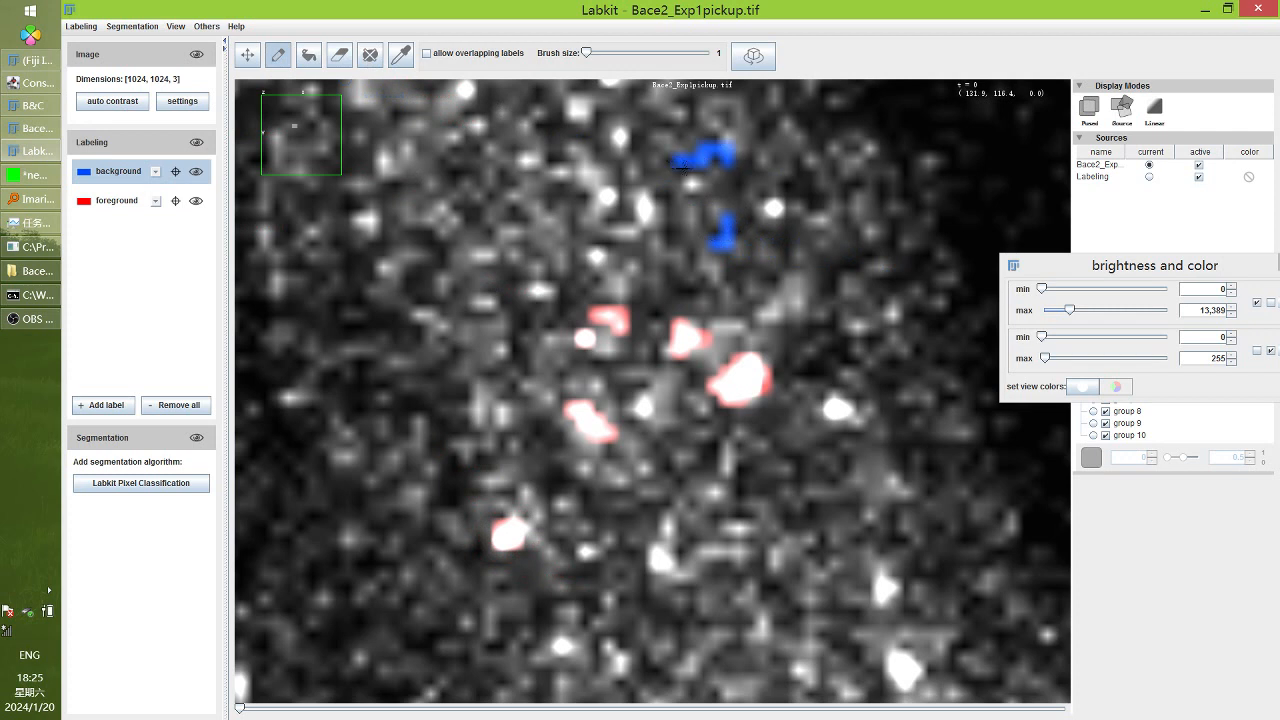
mouse_move(797, 324)
mouse_down()
mouse_move(792, 372)
mouse_move(818, 370)
mouse_up()
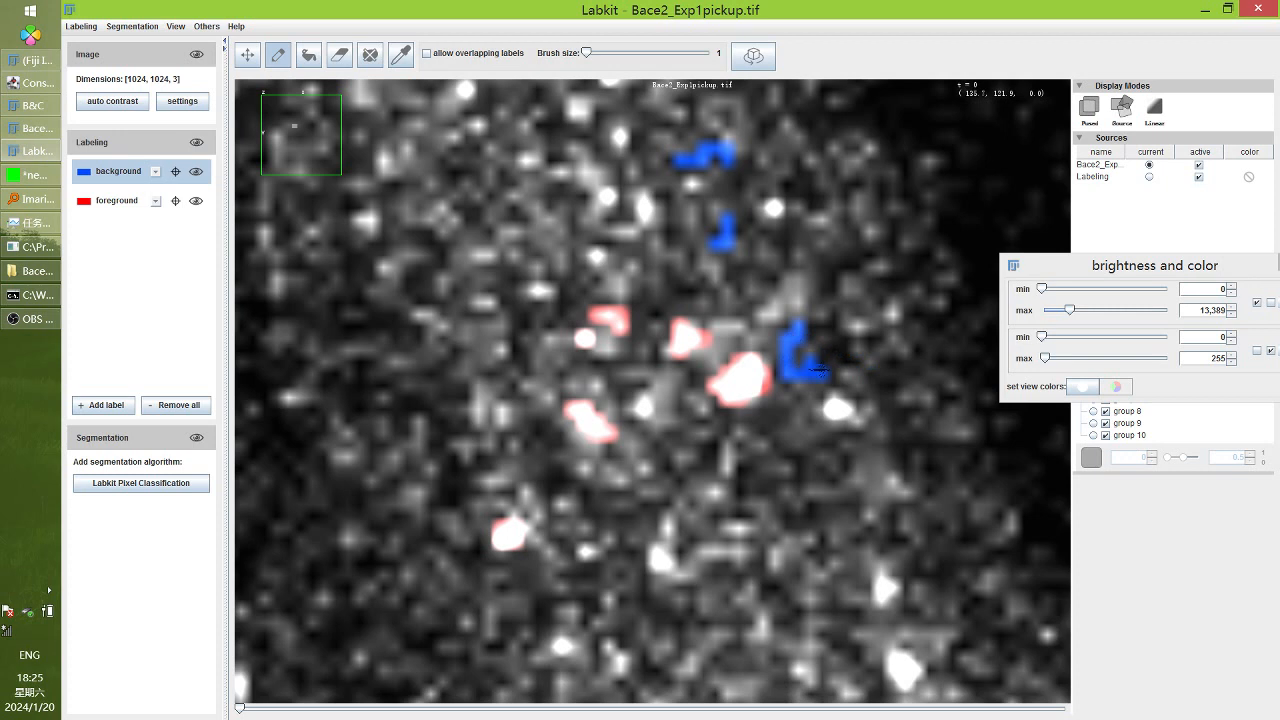
mouse_move(538, 433)
mouse_down()
mouse_move(546, 482)
mouse_move(567, 481)
mouse_up()
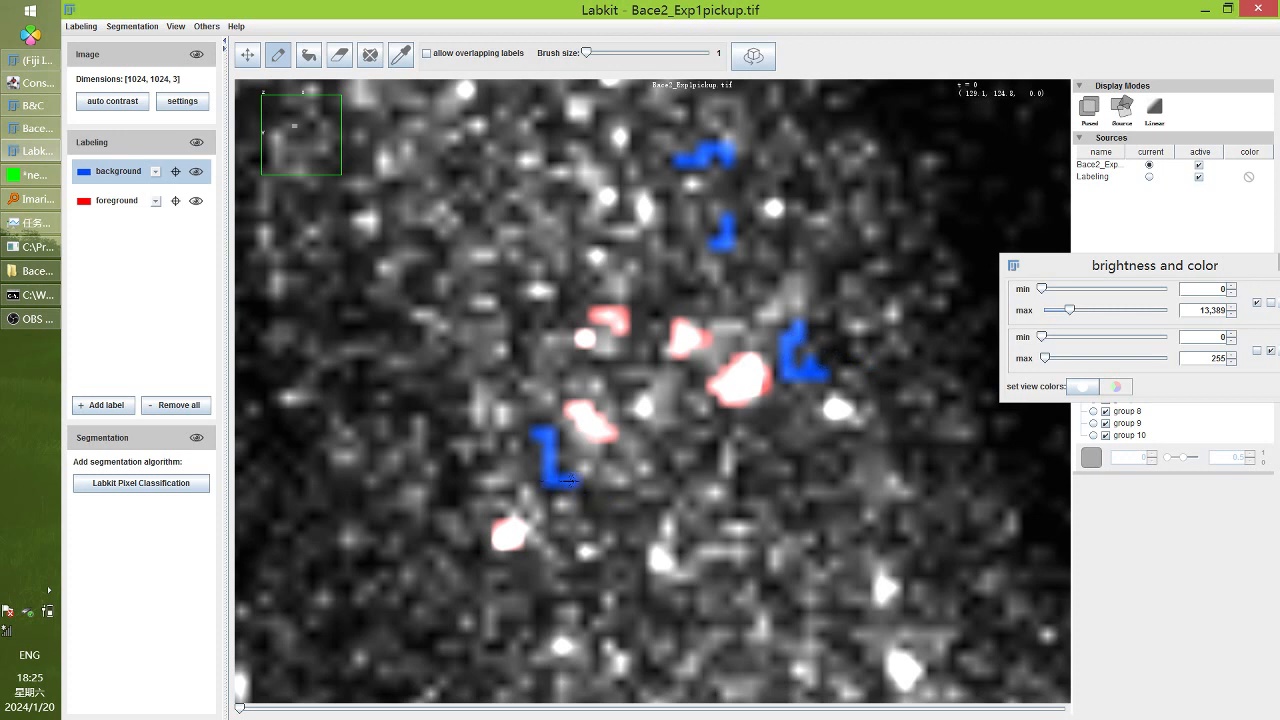
Mark five more small bright spots around the labelled cluster as foreground with brush size 1
click(141, 197)
scroll(657, 405, up, 2)
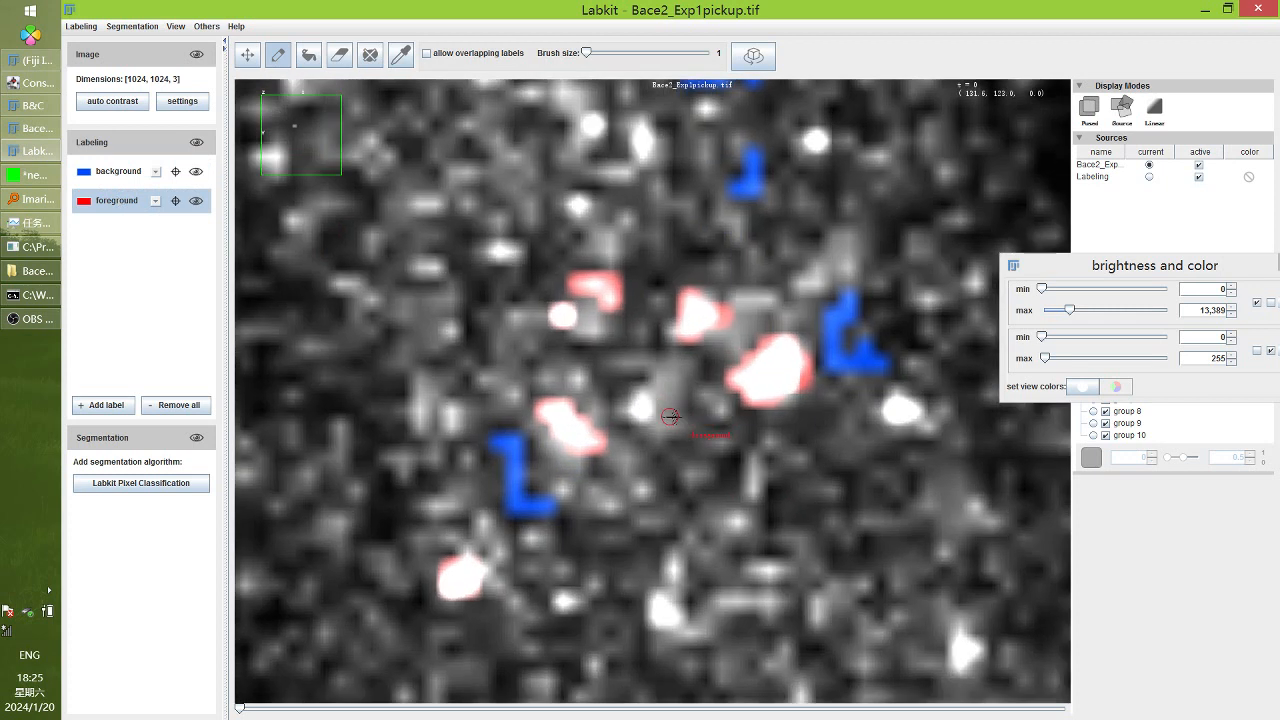
scroll(670, 416, up, 2)
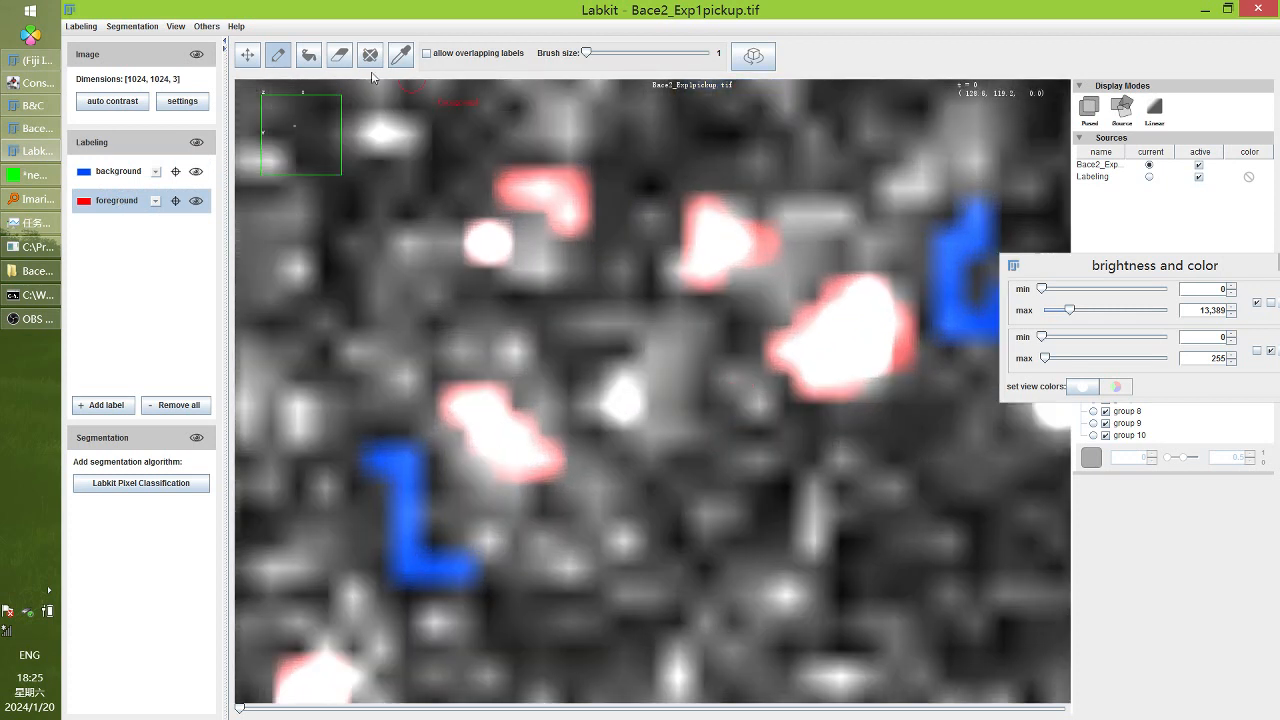
scroll(703, 413, down, 1)
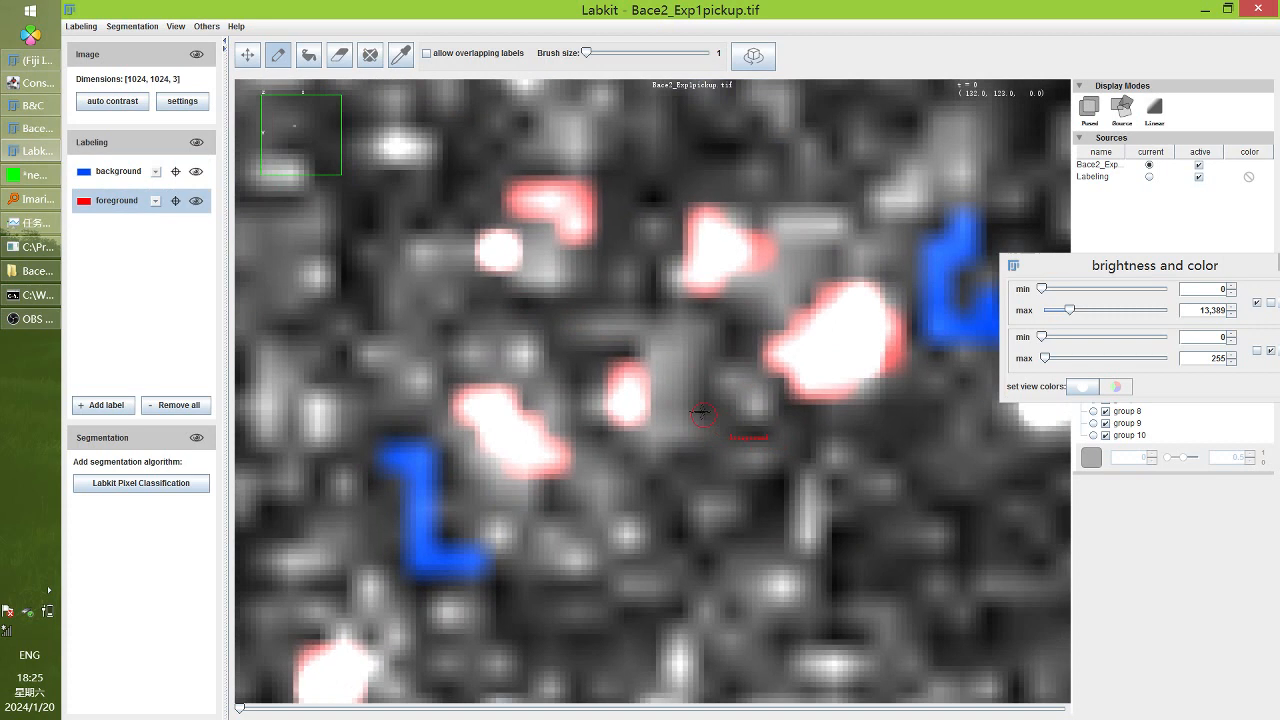
scroll(580, 300, down, 5)
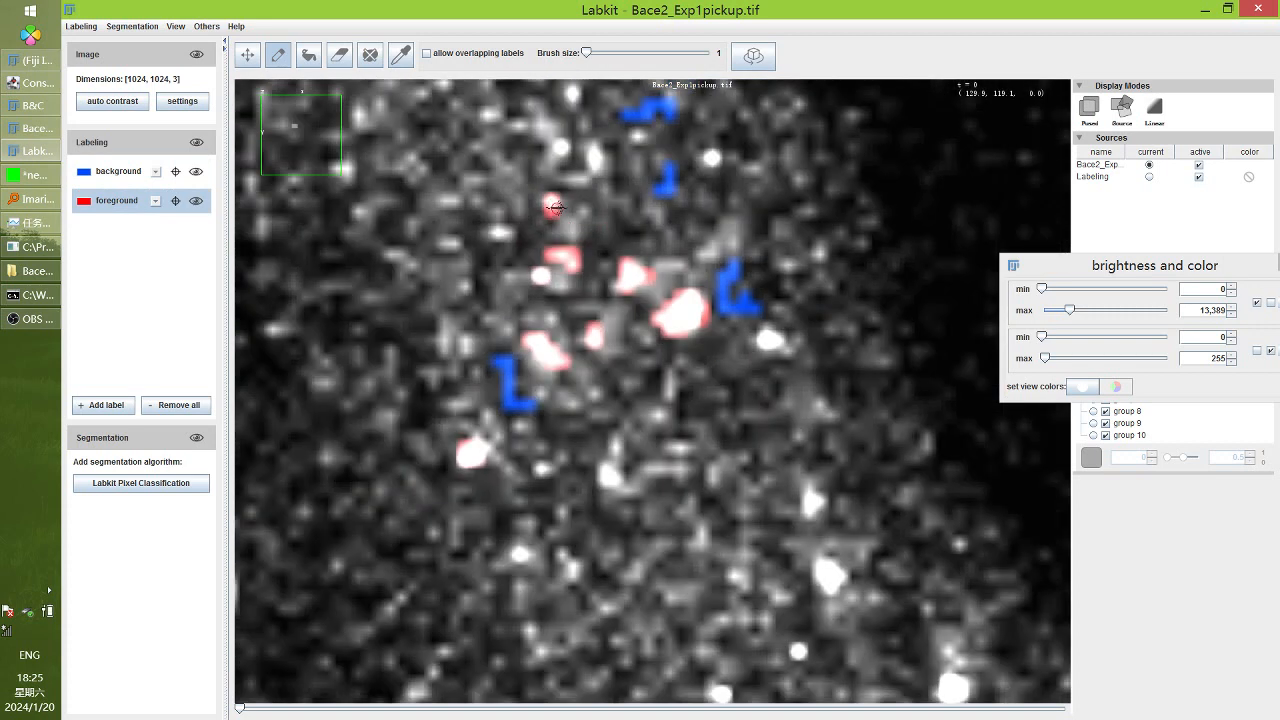
click(502, 233)
scroll(573, 228, up, 4)
drag(598, 124, 597, 145)
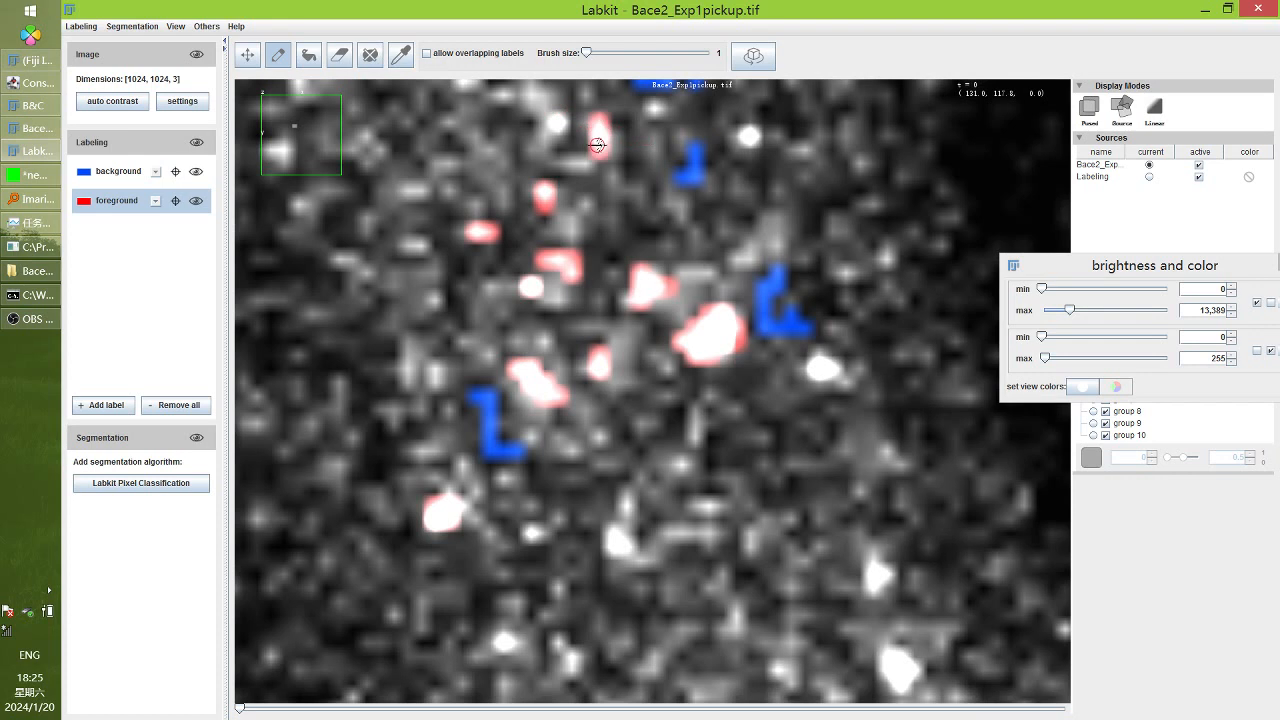
mouse_move(821, 366)
mouse_down()
mouse_move(831, 370)
mouse_move(820, 369)
mouse_up()
Add a Labkit Pixel Classification classifier, train it on the labels and inspect the segmentation around the nuclei and spots
click(185, 481)
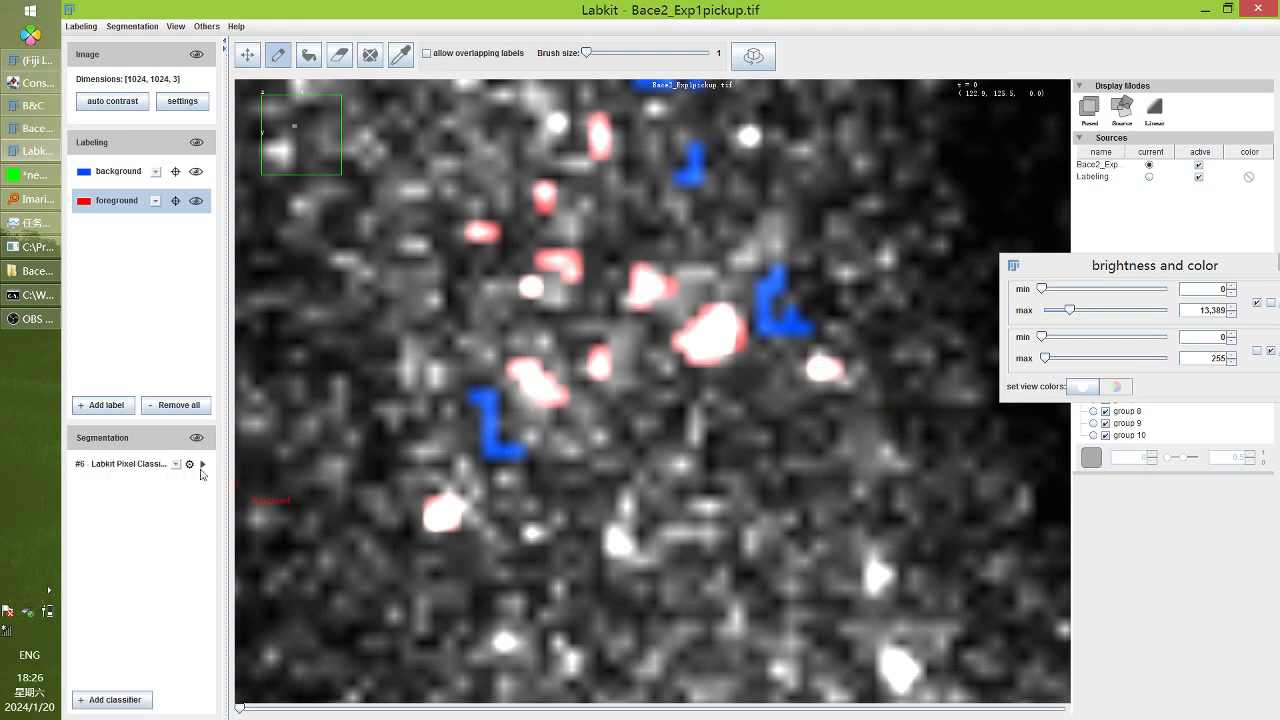
click(202, 465)
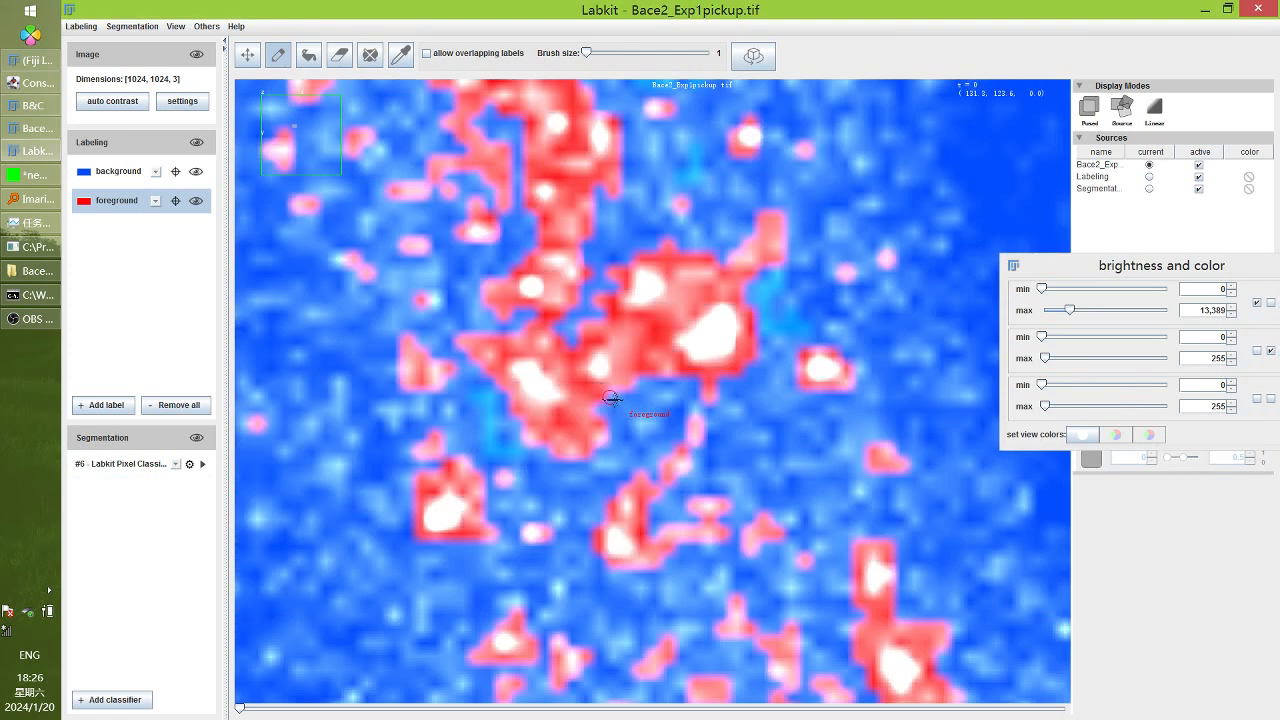
scroll(611, 399, down, 6)
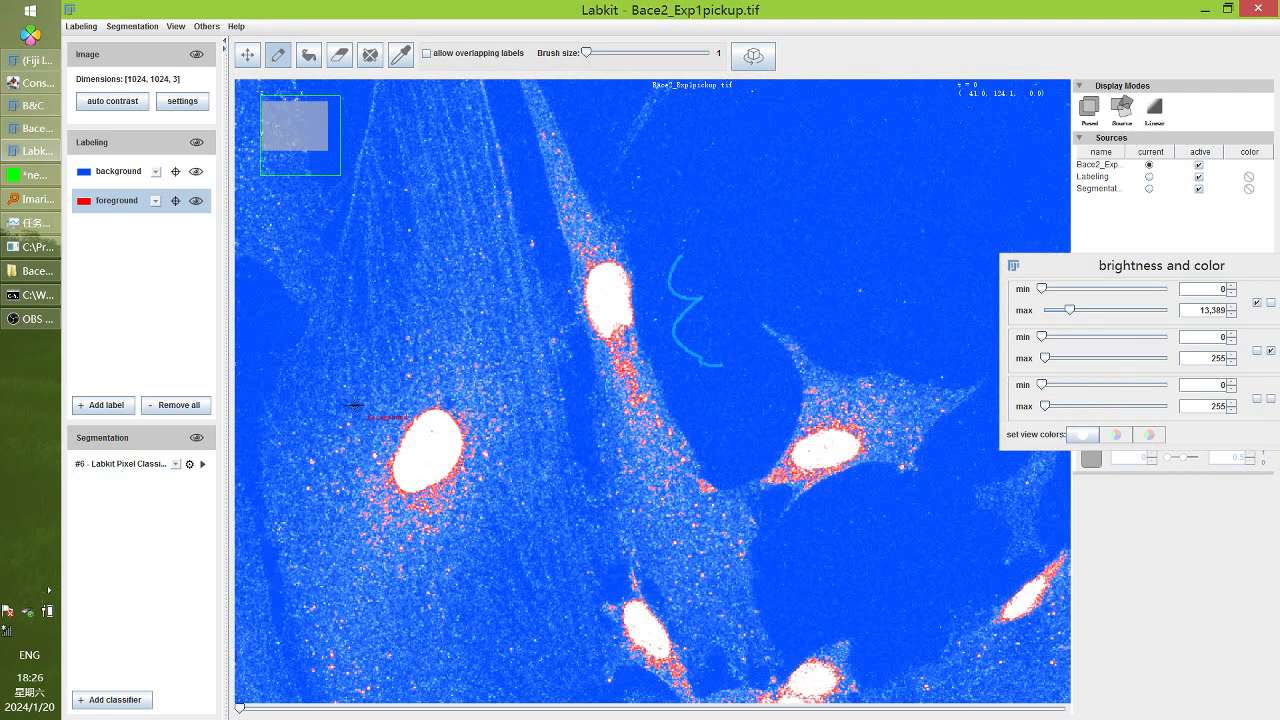
scroll(390, 385, up, 4)
scroll(588, 347, up, 6)
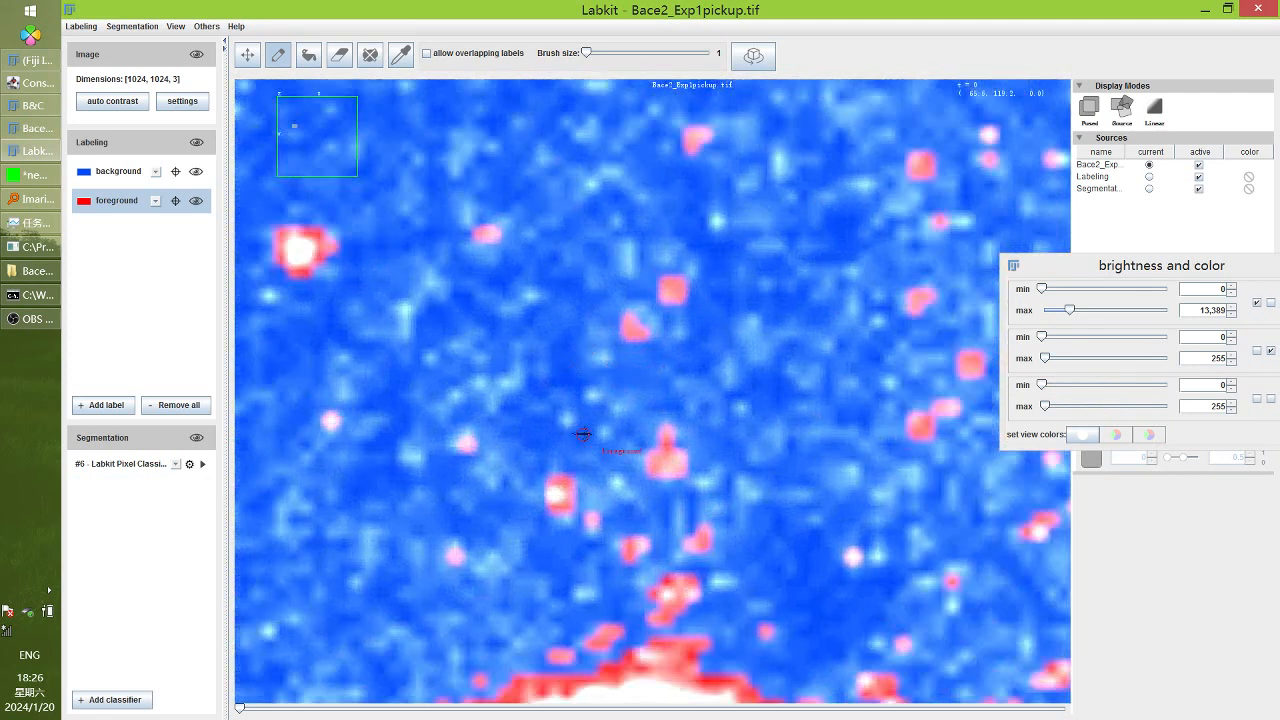
Mark two small dim spots in the area beside the nucleus as foreground with brush size 1
scroll(540, 430, down, 4)
scroll(521, 431, up, 5)
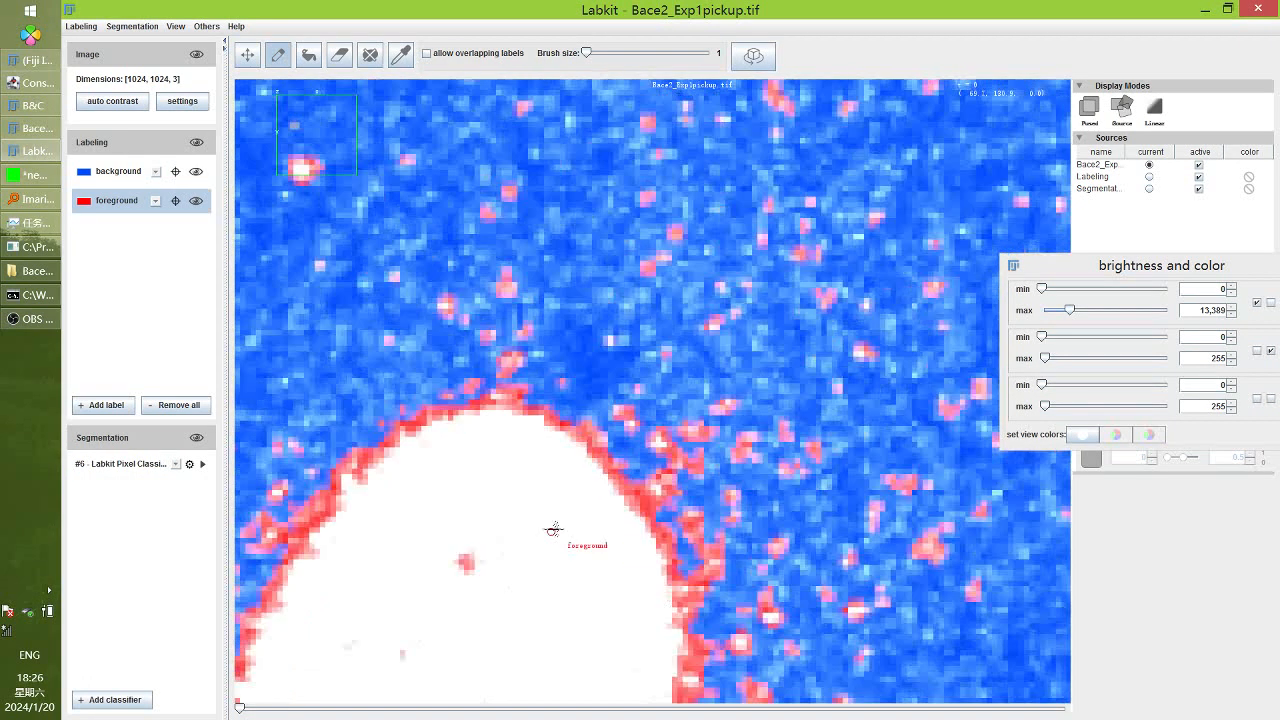
scroll(814, 307, up, 3)
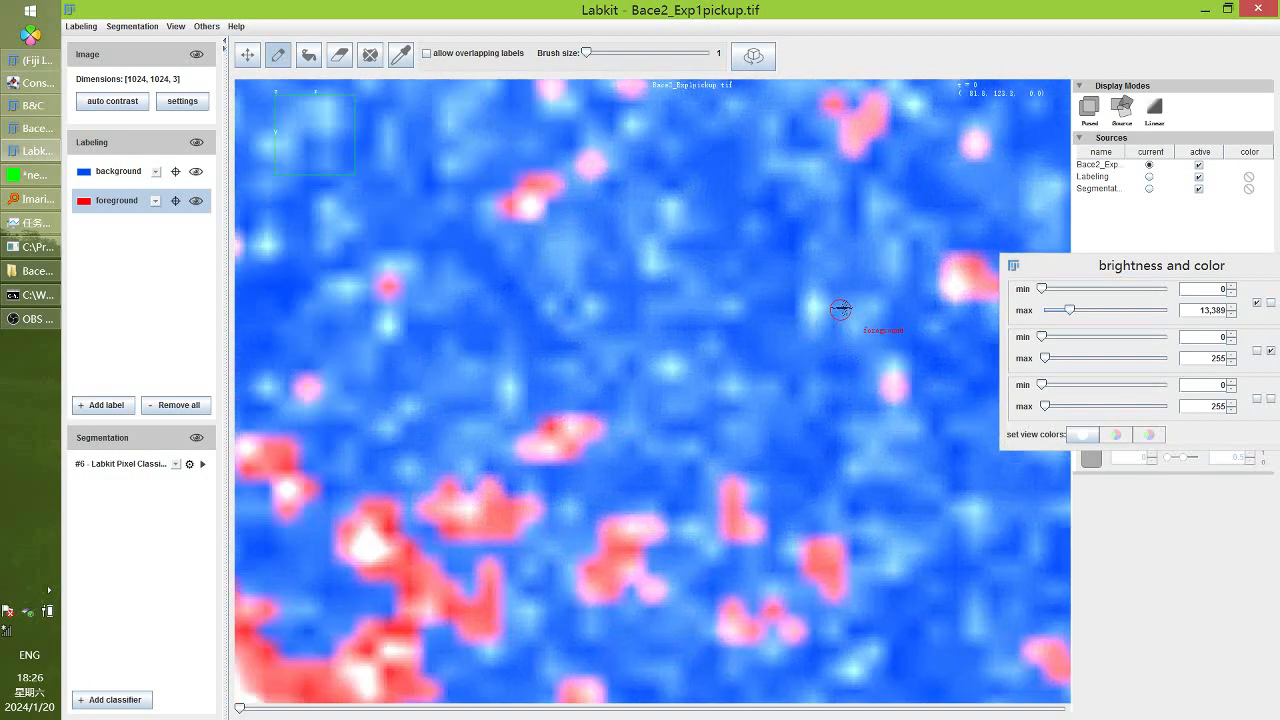
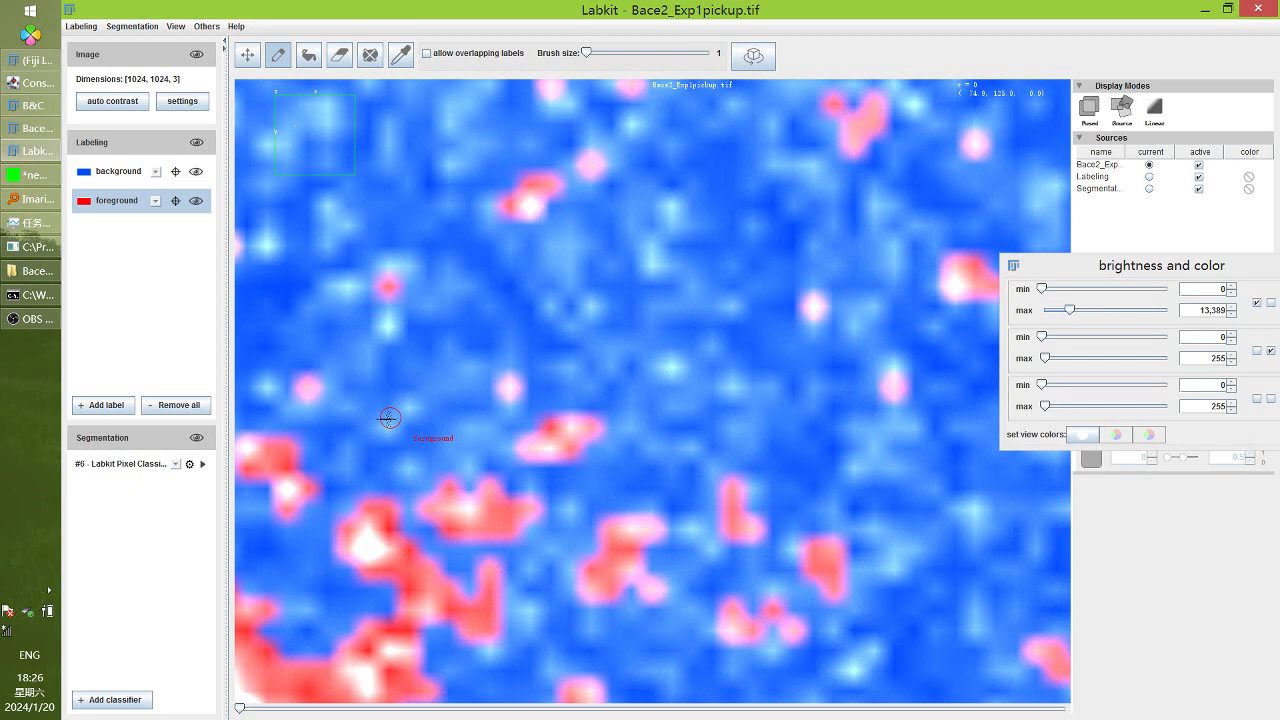
scroll(560, 402, down, 3)
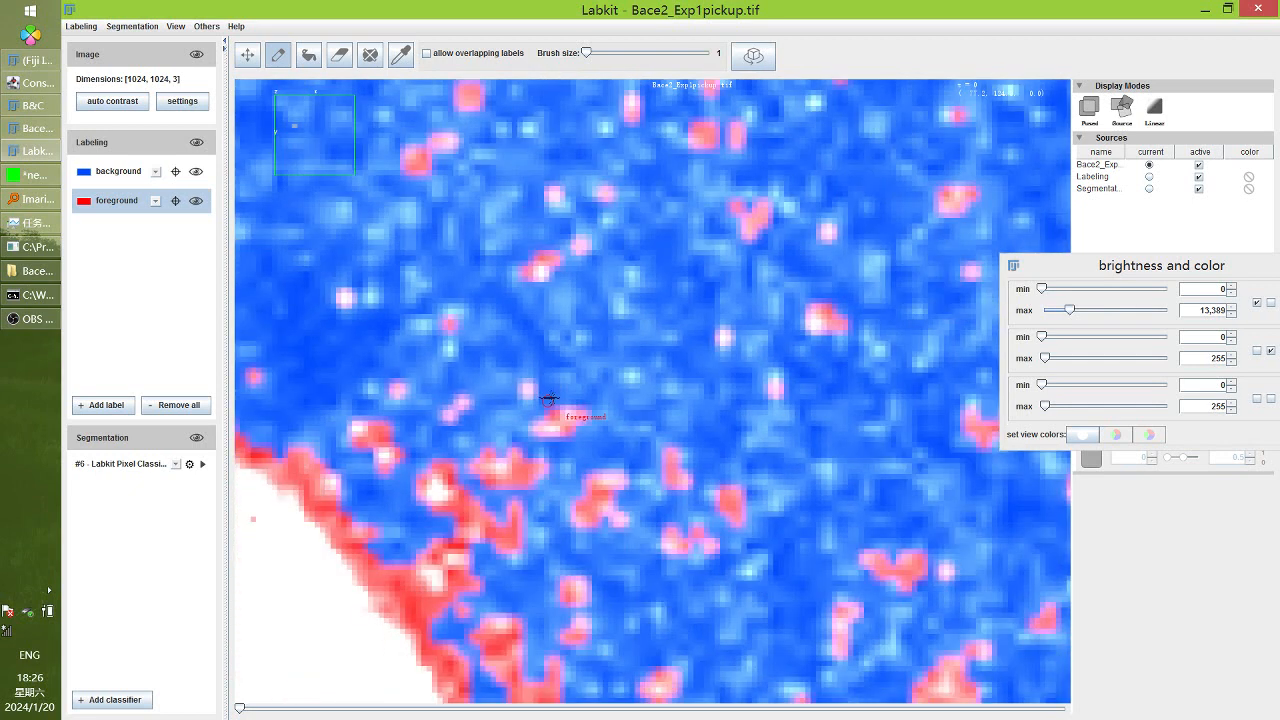
Mark another small dim spot, just below the elongated bright one between the nuclei, as foreground and retrain the classifier
scroll(548, 400, down, 2)
scroll(790, 500, up, 5)
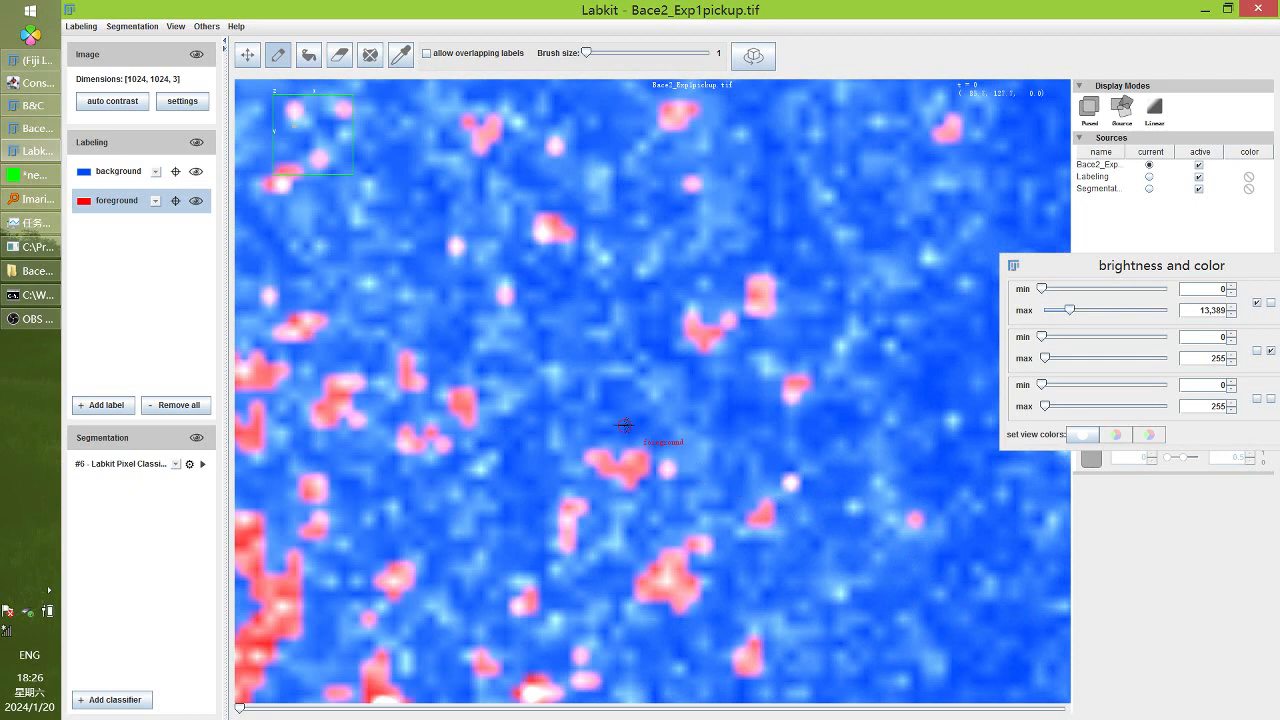
scroll(624, 425, down, 3)
scroll(869, 195, up, 3)
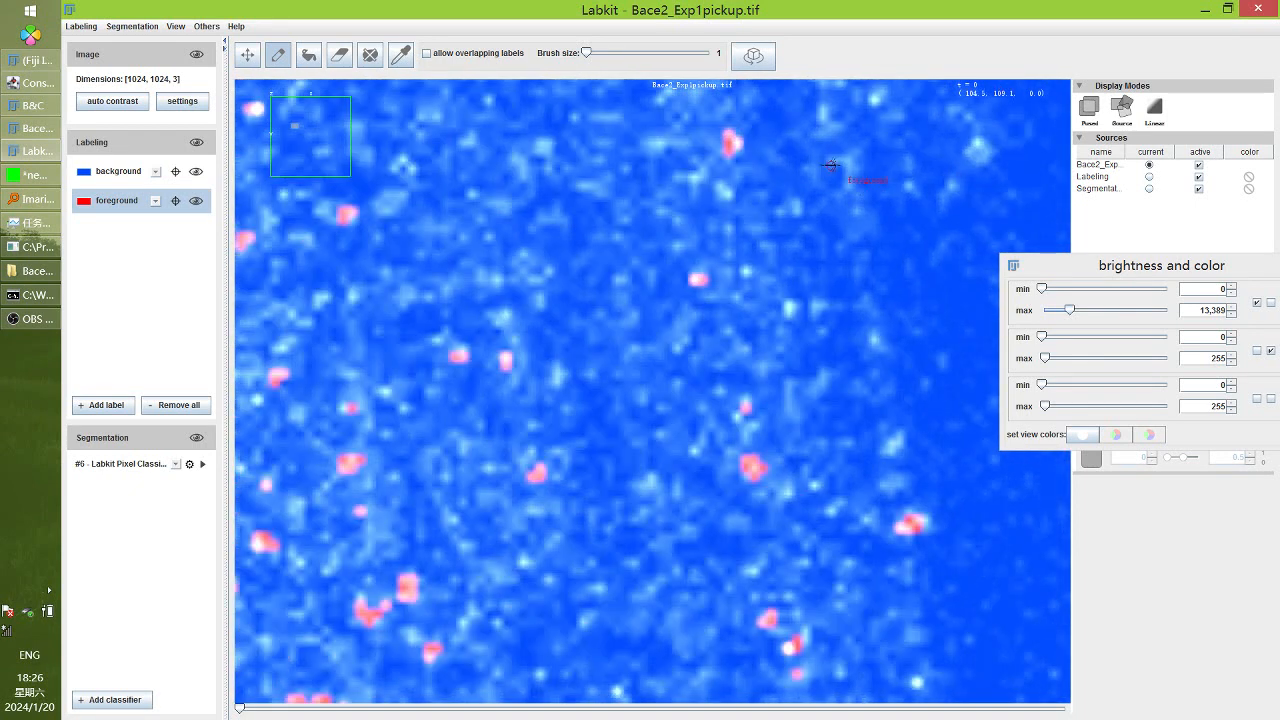
scroll(745, 145, up, 3)
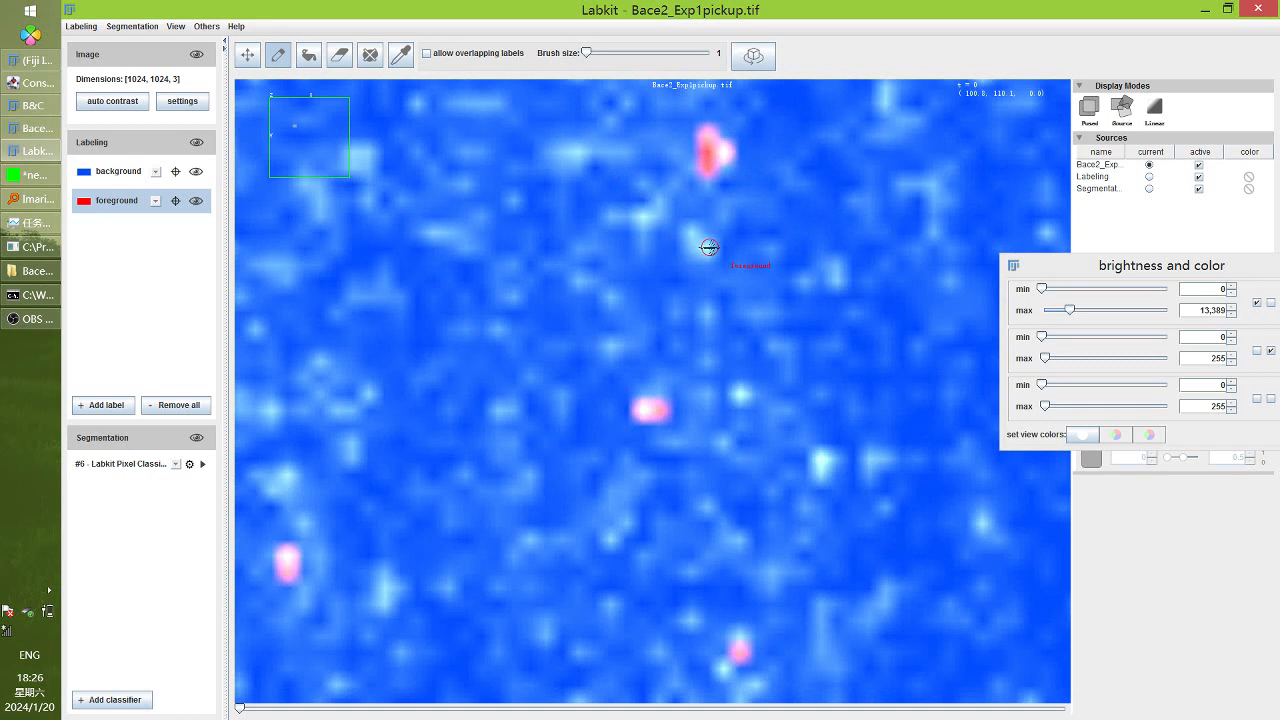
scroll(680, 315, down, 3)
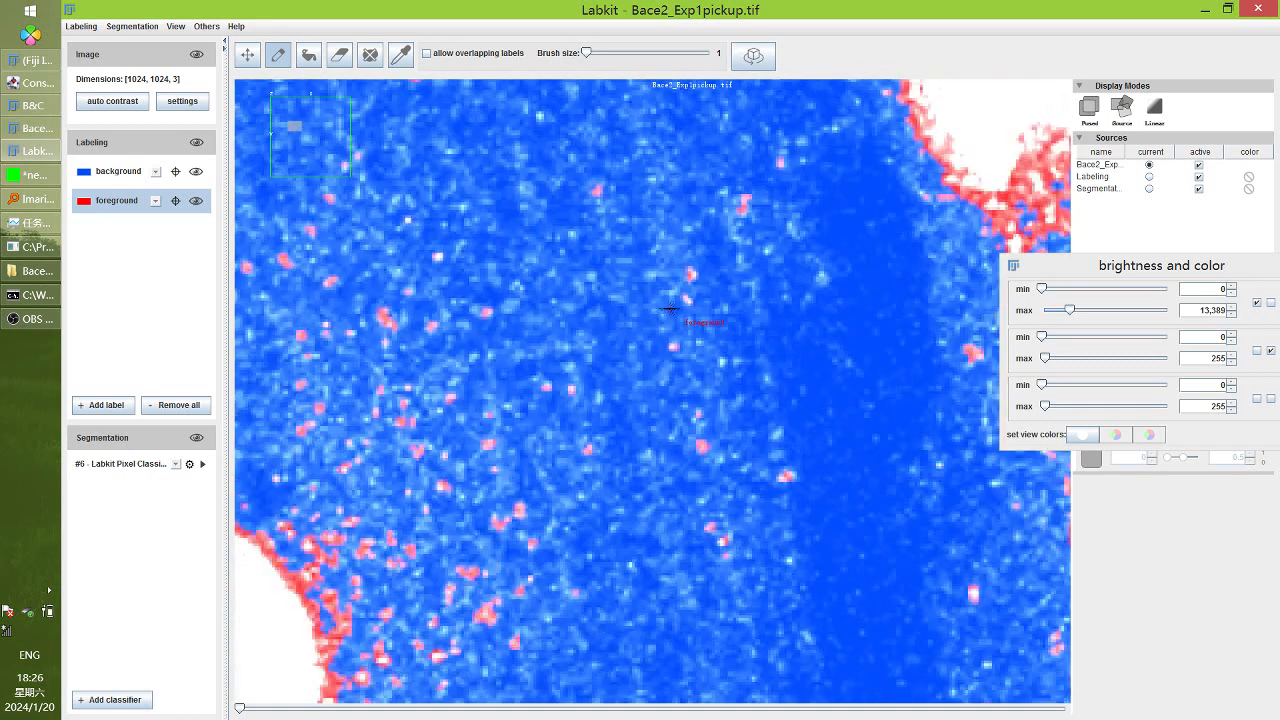
scroll(670, 308, down, 4)
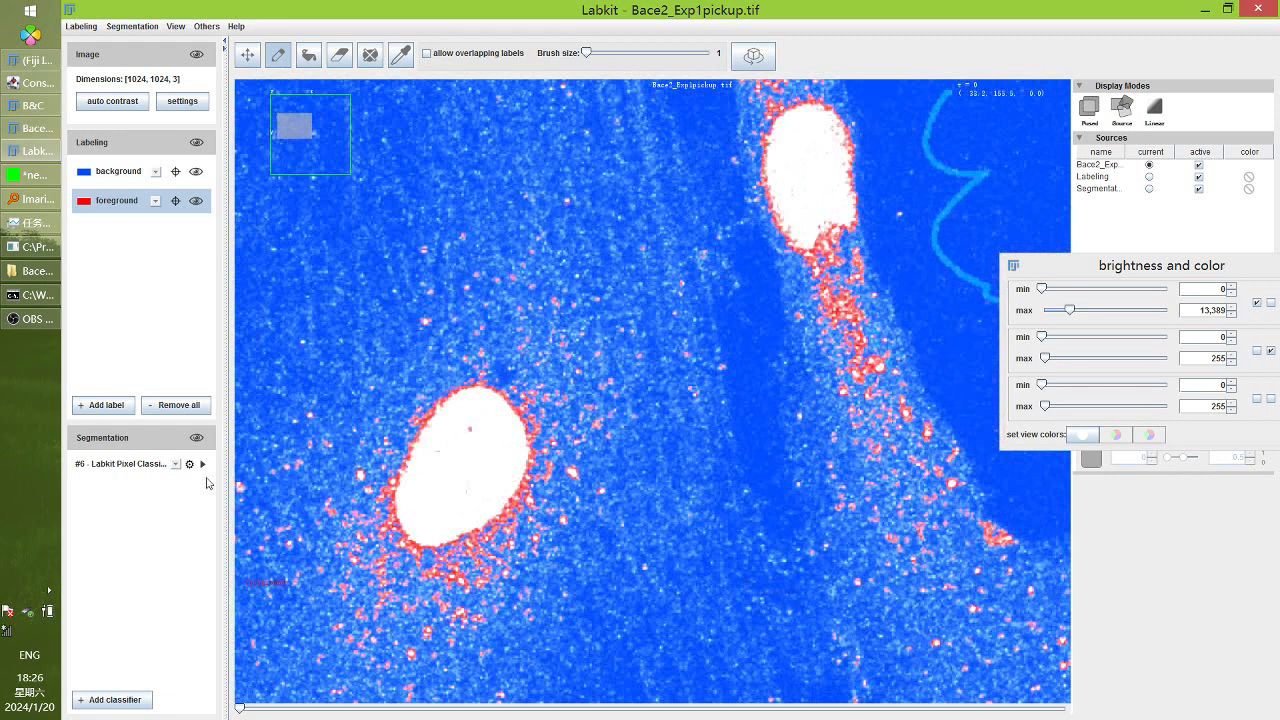
click(202, 464)
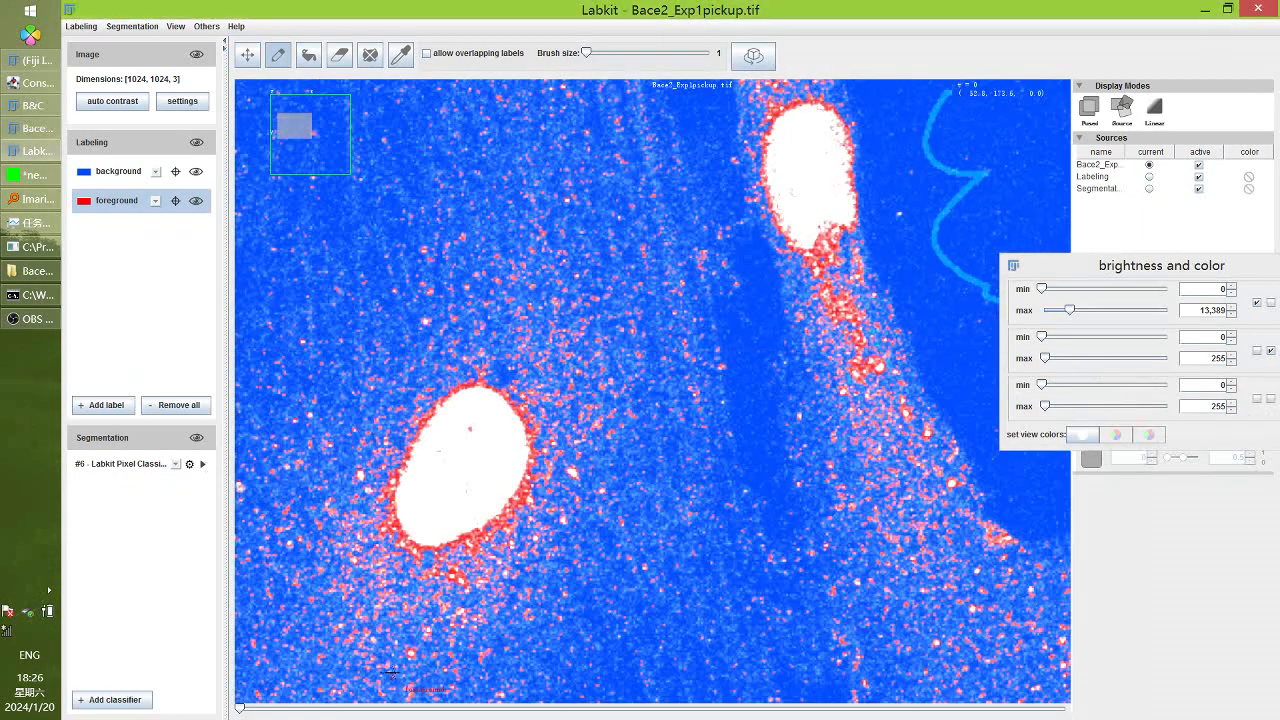
Paint four small background patches in the over-segmented cluster below the upper nucleus and retrain the classifier
drag(242, 708, 241, 678)
scroll(668, 398, up, 4)
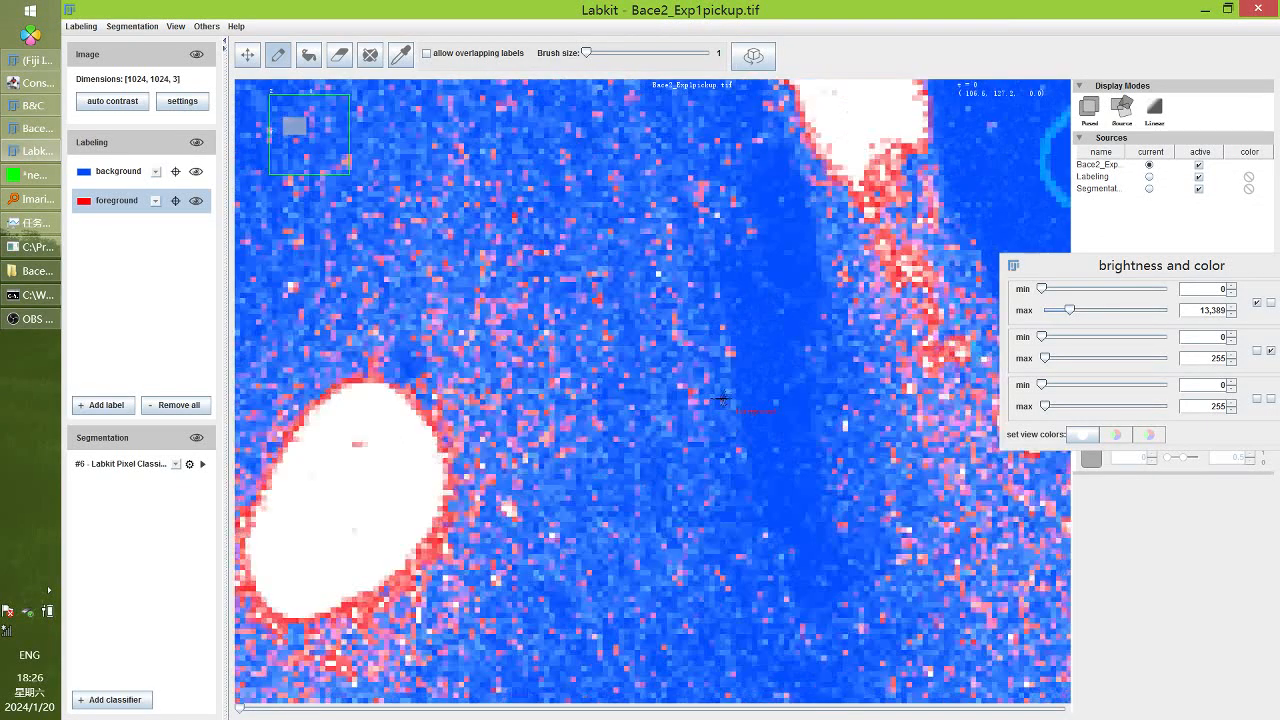
scroll(686, 402, down, 14)
scroll(797, 369, up, 4)
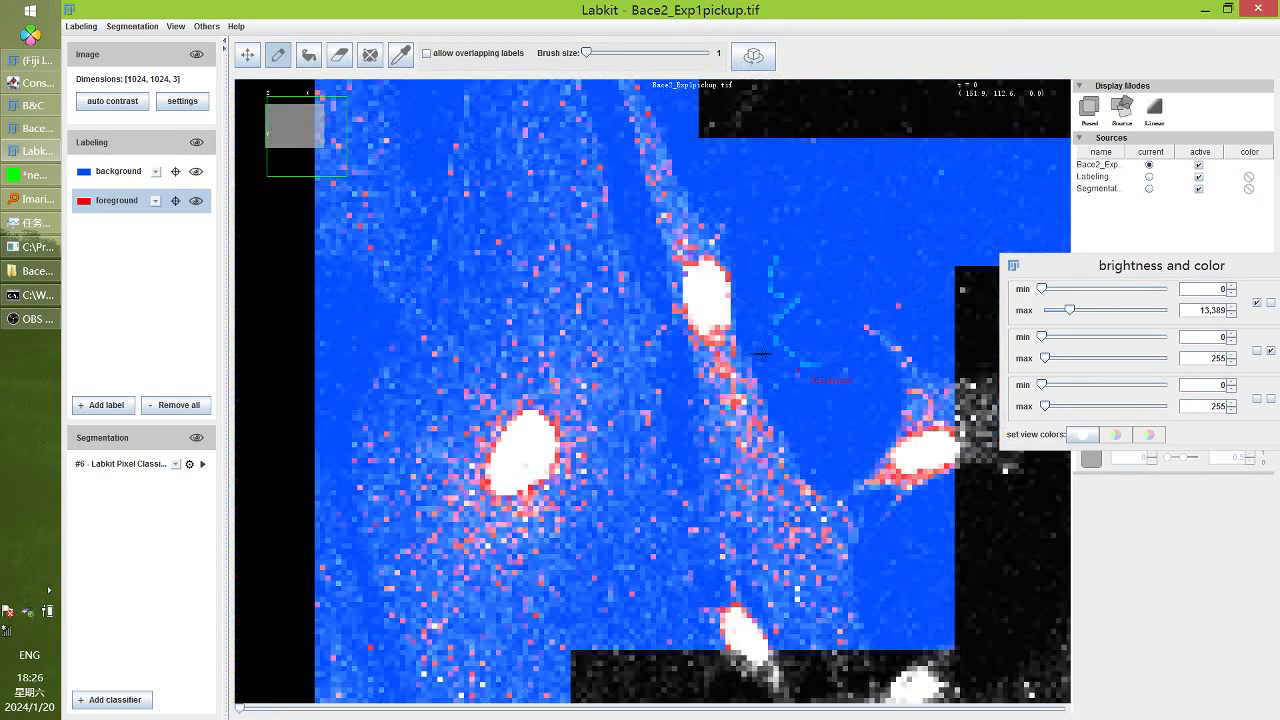
scroll(761, 353, up, 8)
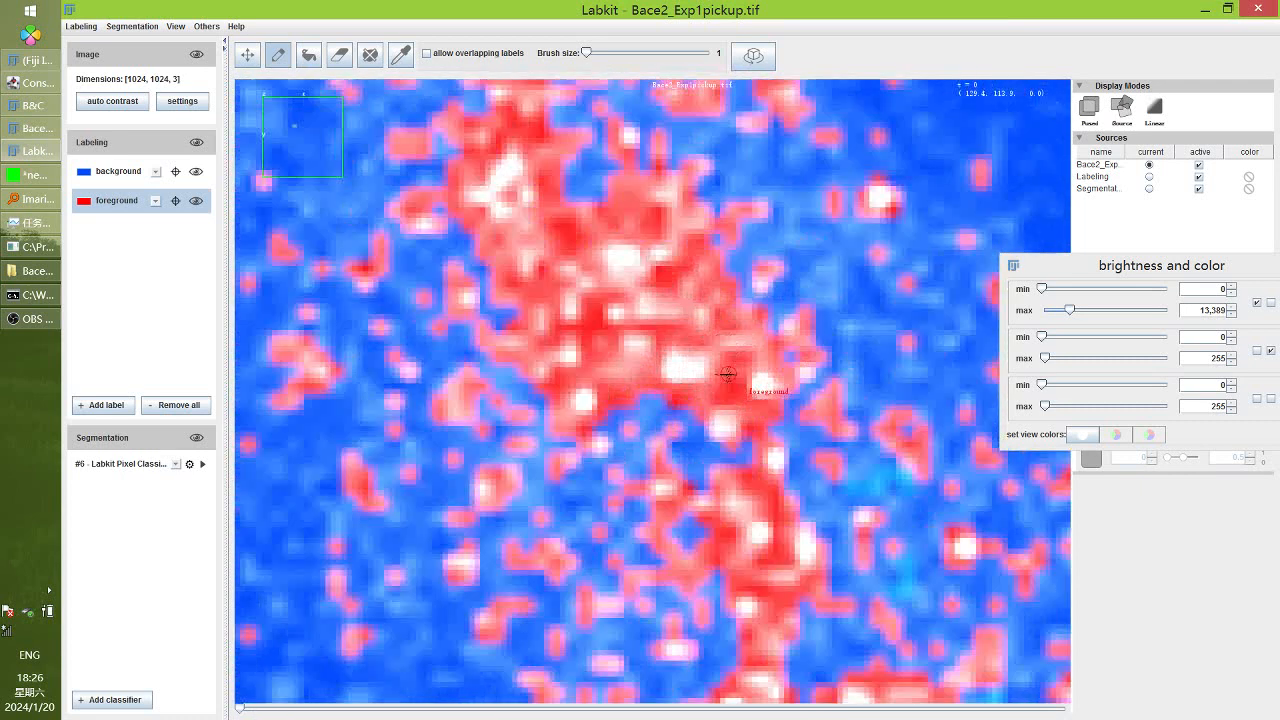
scroll(728, 374, up, 3)
click(97, 178)
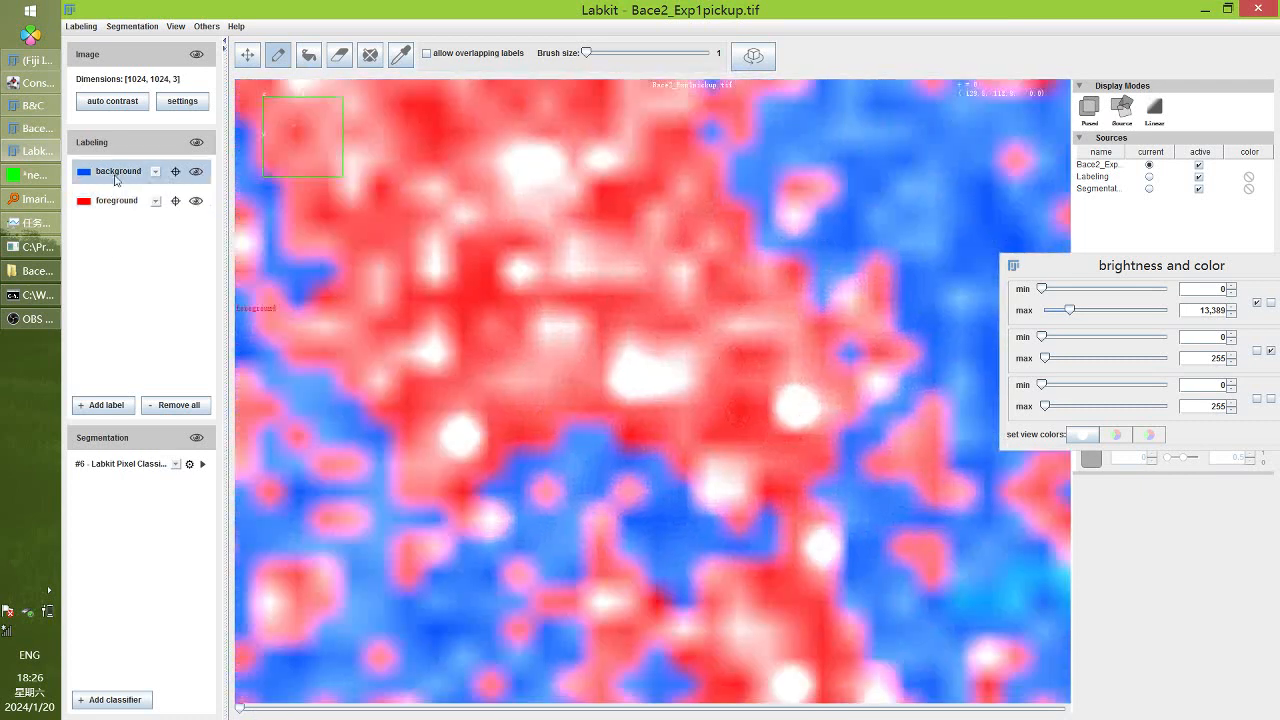
drag(720, 415, 736, 411)
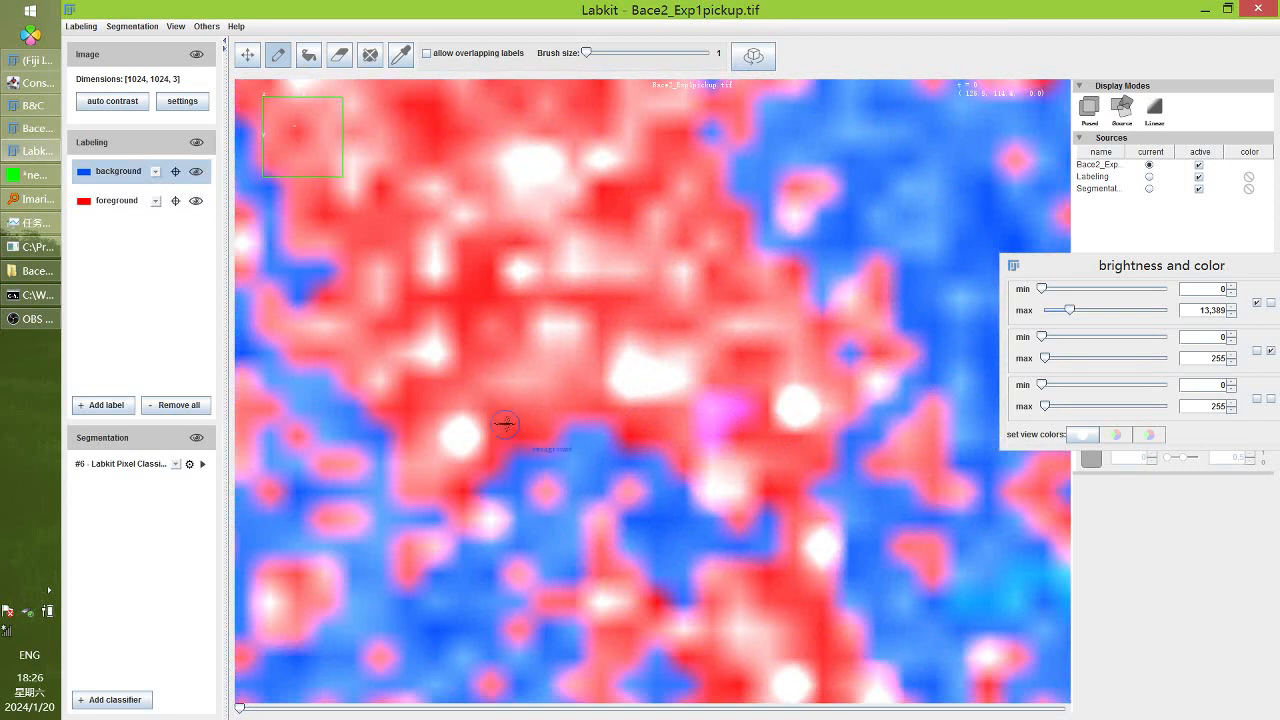
click(408, 406)
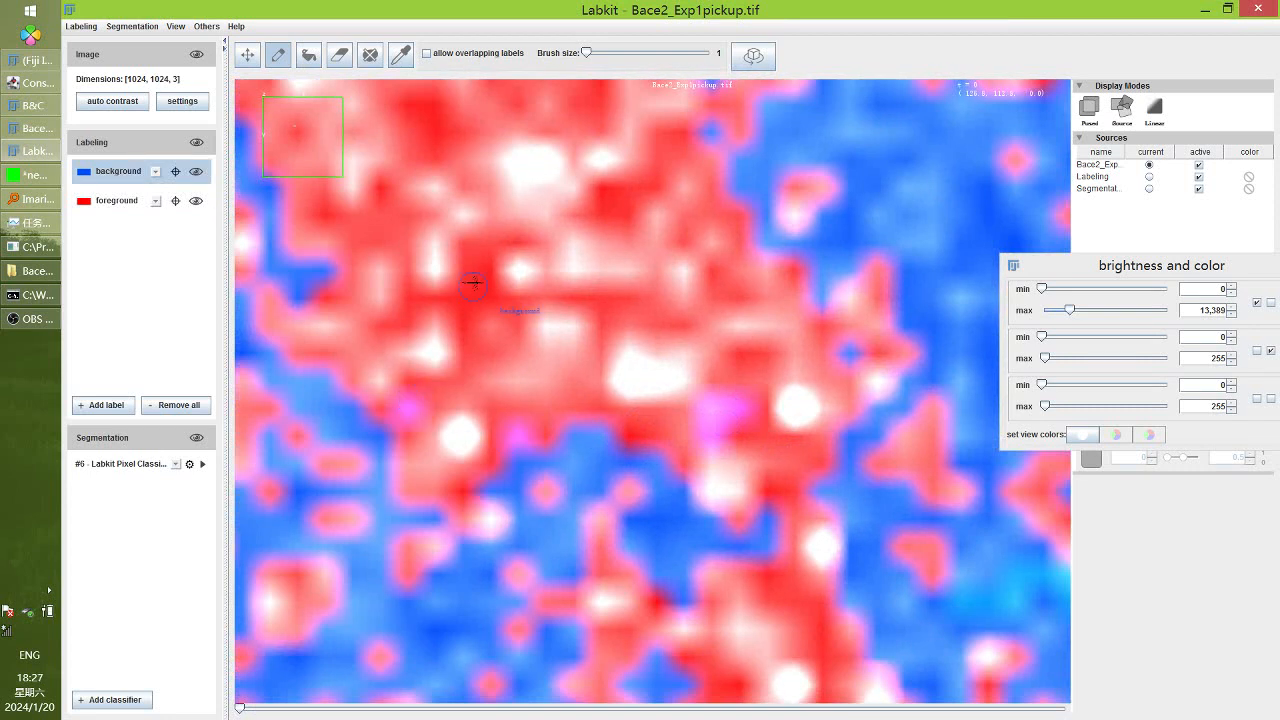
mouse_move(472, 284)
mouse_down()
mouse_move(480, 245)
mouse_move(467, 273)
mouse_move(451, 263)
mouse_move(471, 243)
mouse_move(462, 300)
mouse_up()
click(338, 55)
click(279, 55)
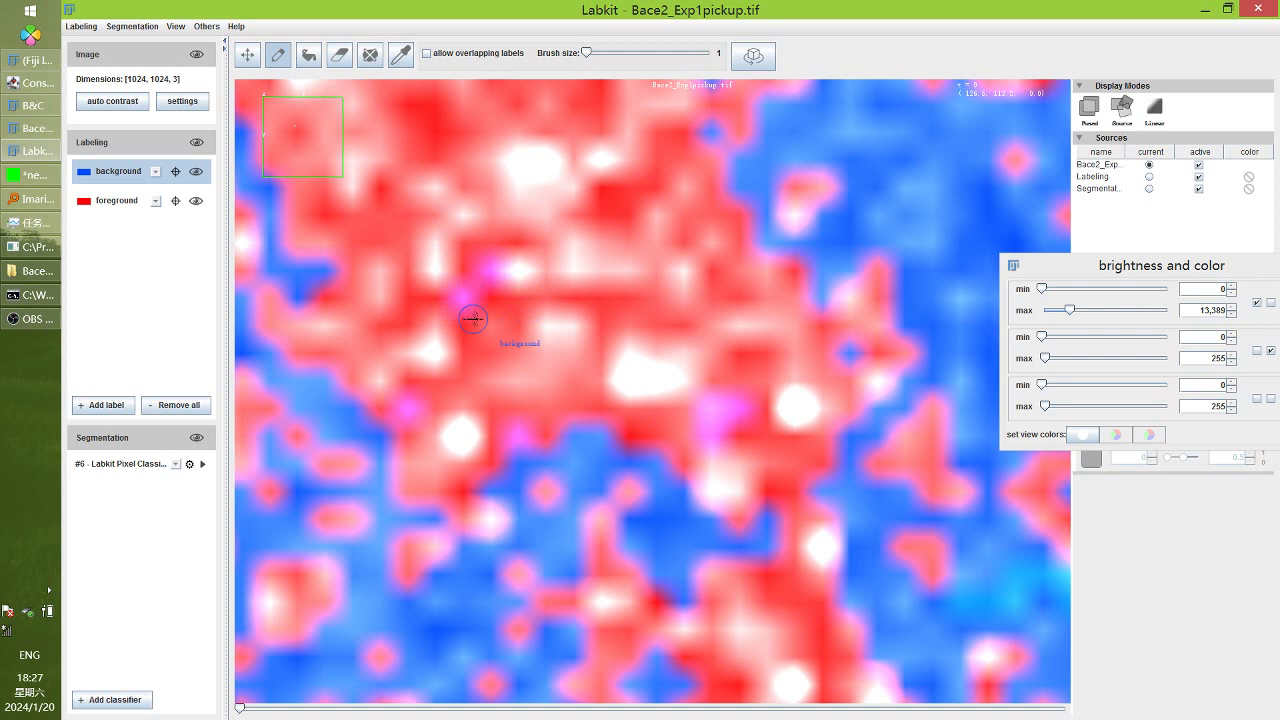
click(203, 464)
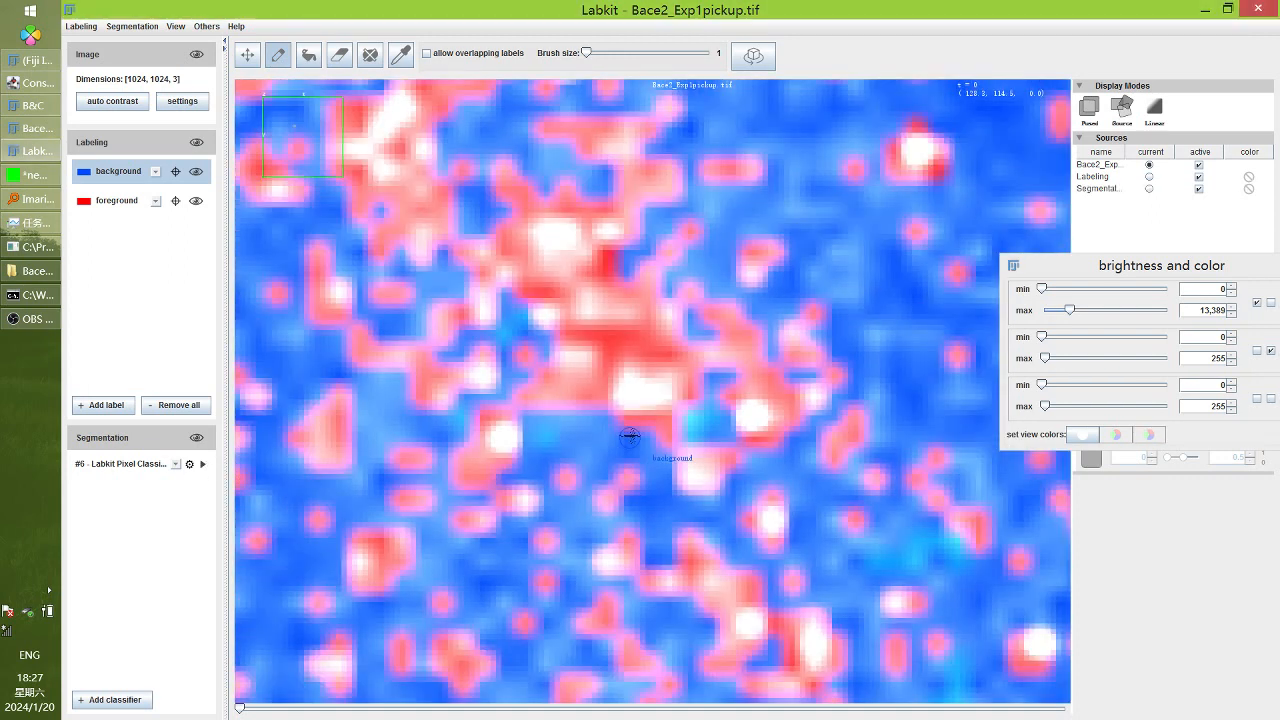
Paint a background patch in the gap between the cluster's bright spots, above the largest one, and retrain the classifier
scroll(628, 425, down, 4)
scroll(743, 468, up, 6)
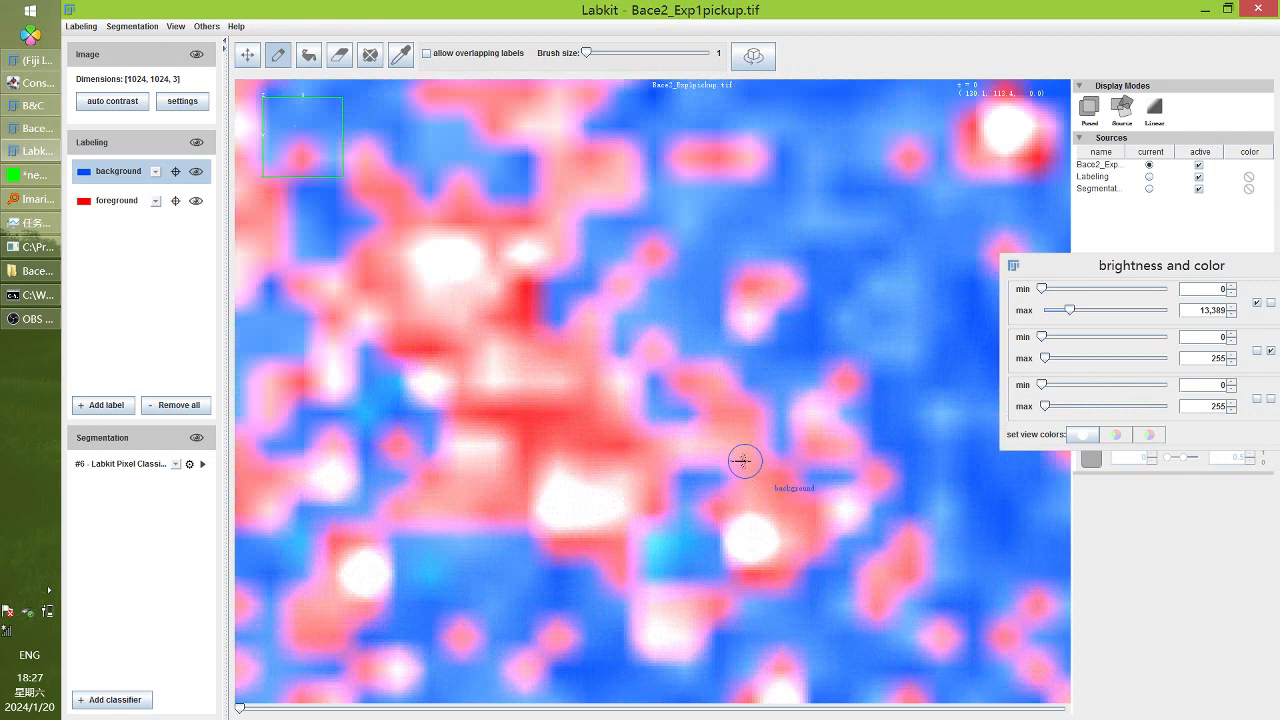
scroll(743, 461, up, 1)
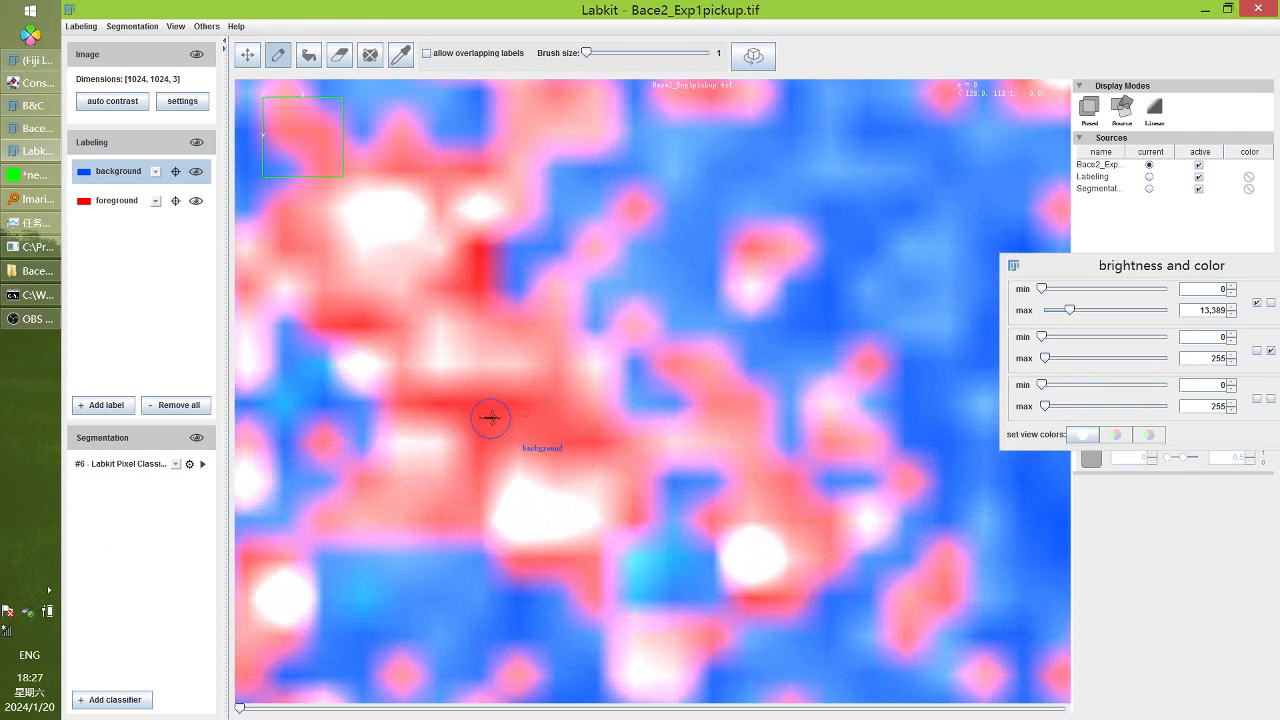
click(490, 417)
click(519, 429)
click(520, 409)
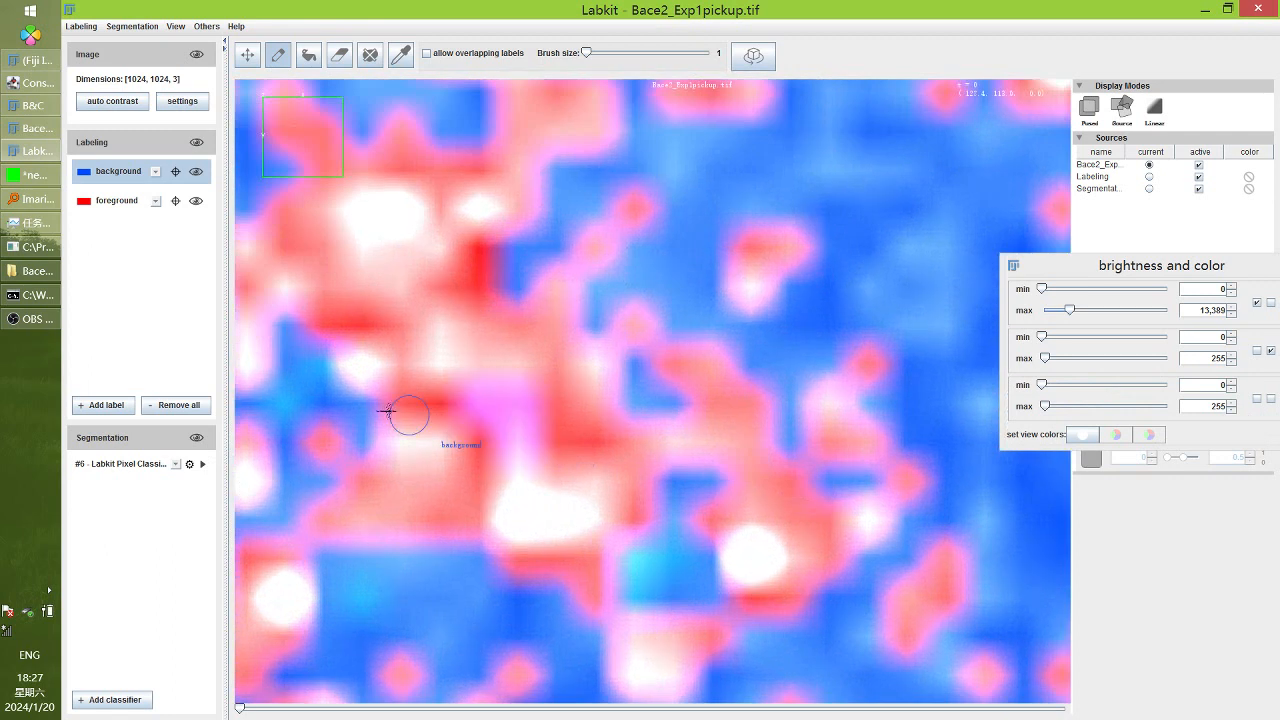
click(201, 464)
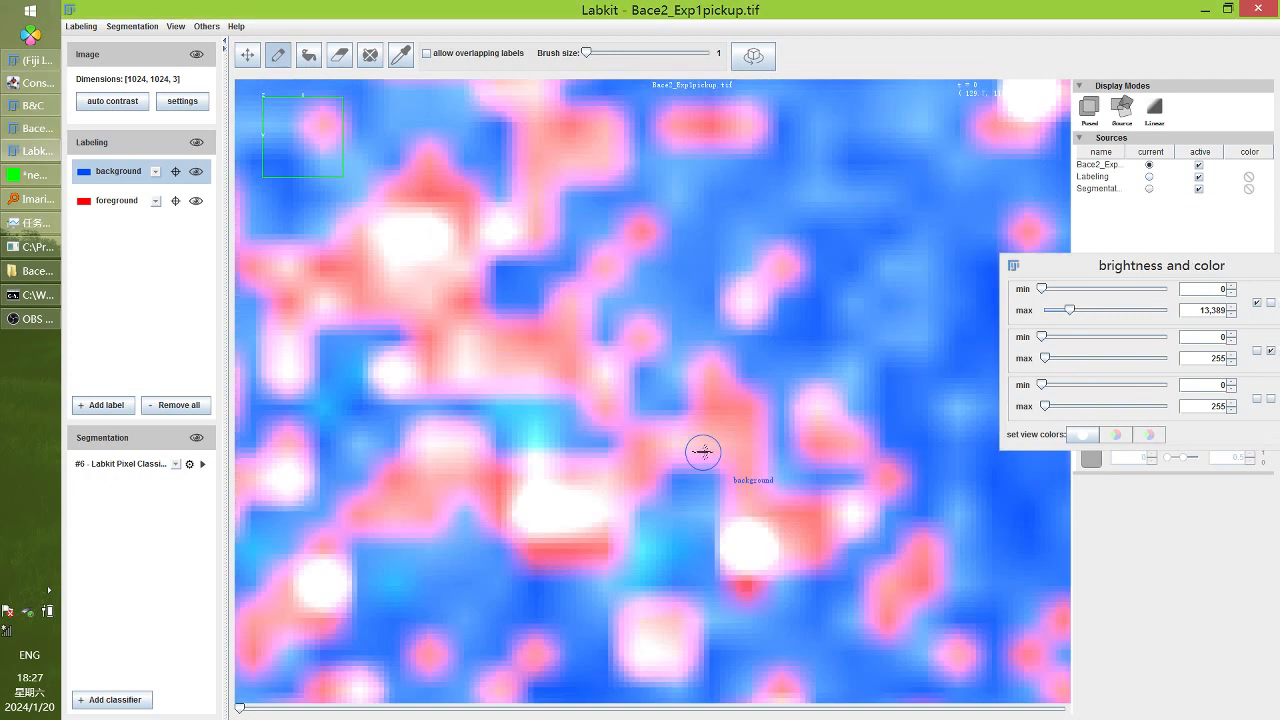
Examine the retrained segmentation around the upper nucleus and across the spots of the neighbouring cell
scroll(700, 447, down, 2)
scroll(700, 450, down, 3)
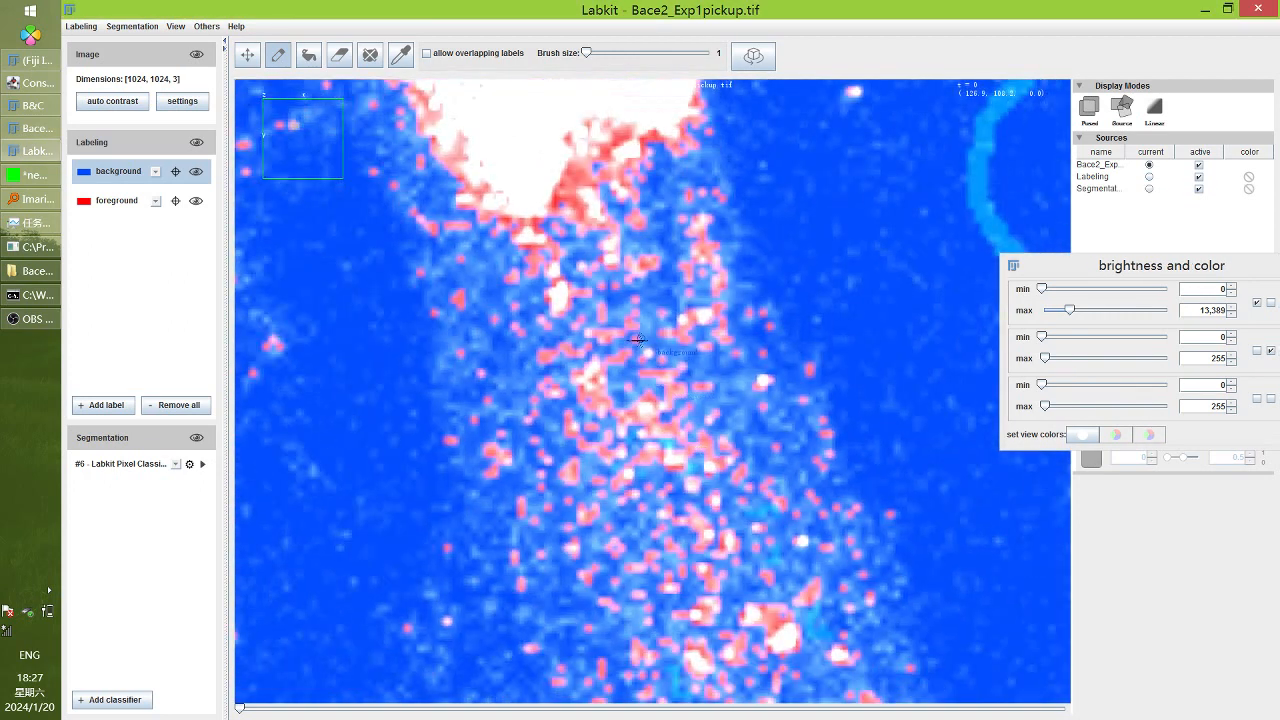
scroll(524, 609, up, 3)
scroll(510, 610, up, 3)
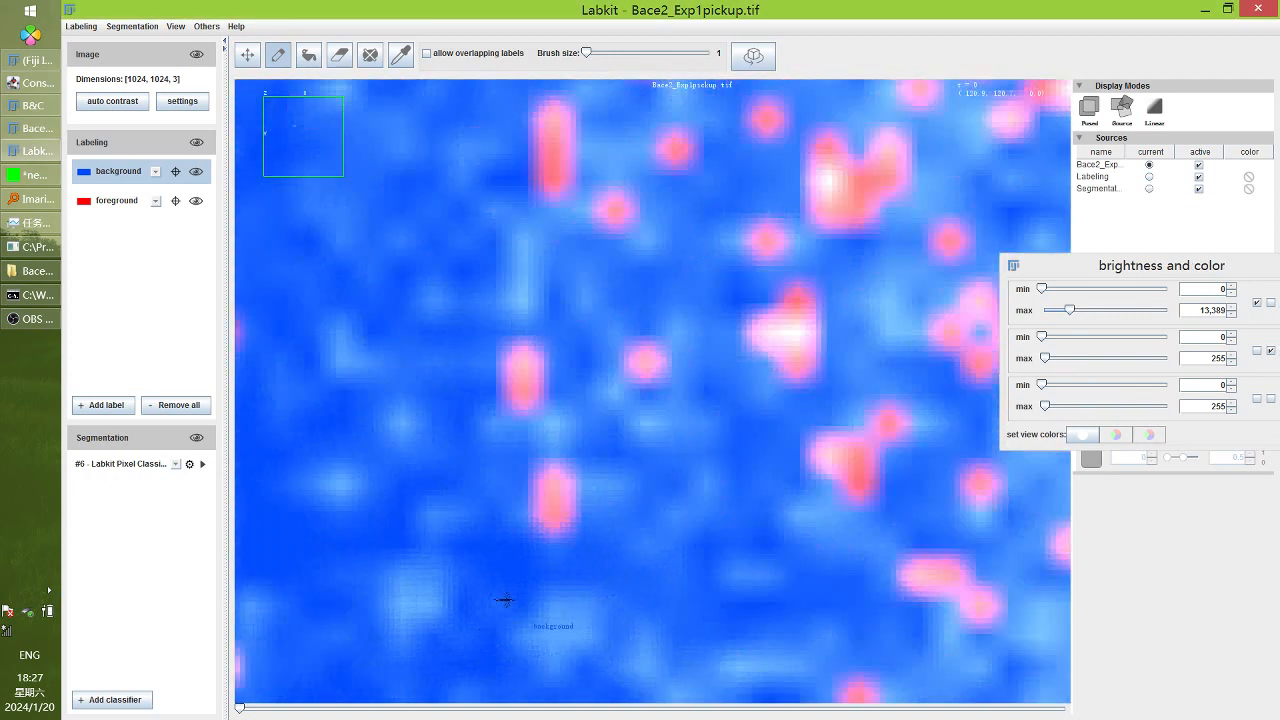
scroll(563, 500, down, 2)
scroll(647, 487, down, 6)
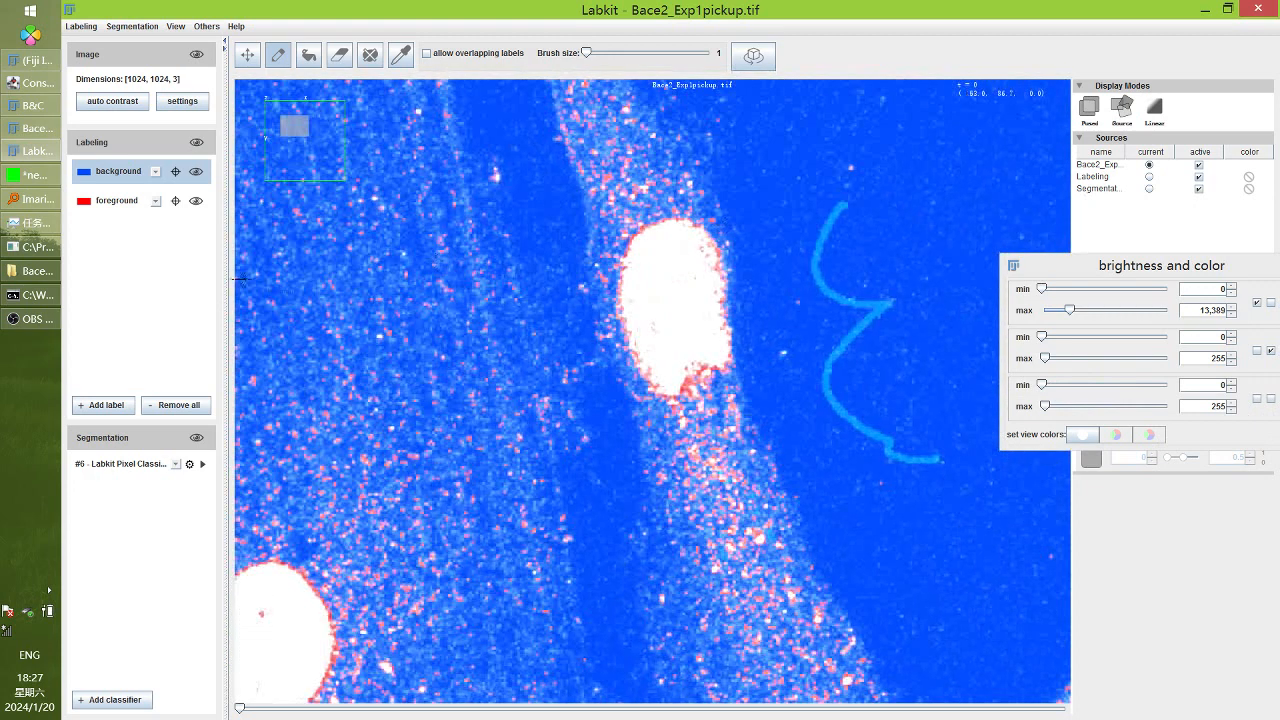
scroll(300, 288, up, 4)
scroll(468, 344, up, 2)
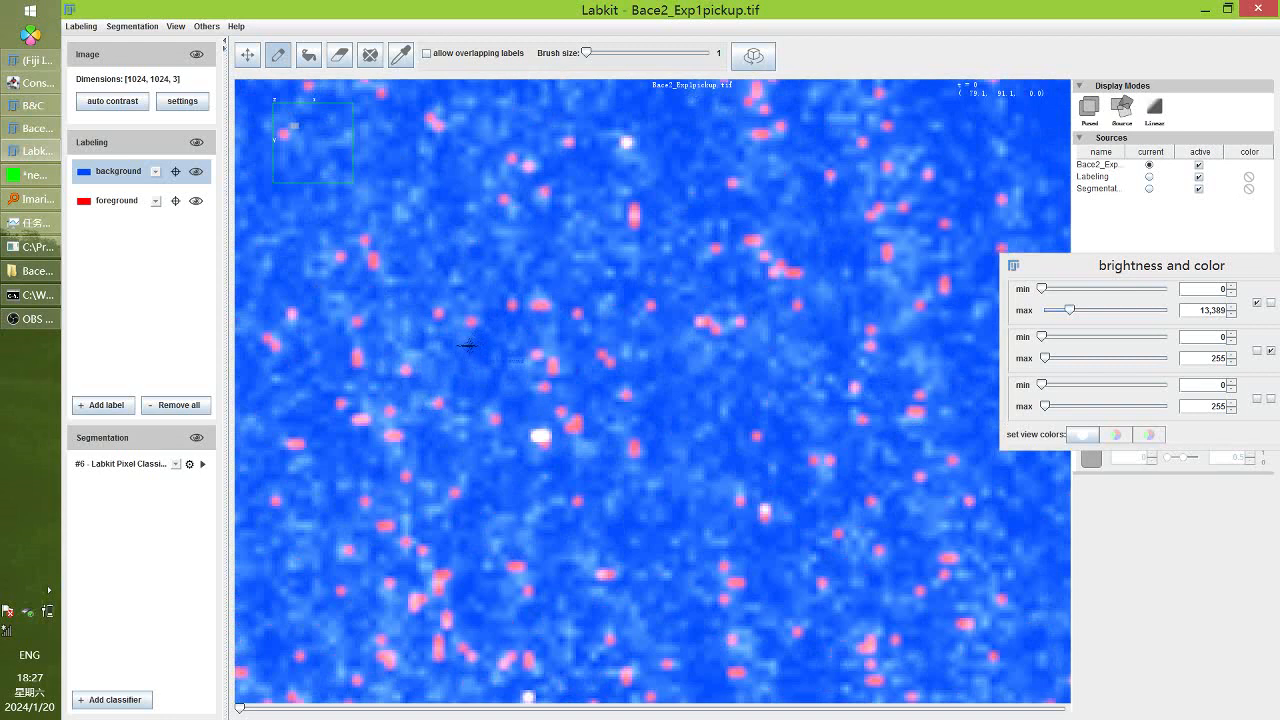
Move the brightness and color window aside and toggle the segmentation overlay to compare it with the raw spots
drag(1158, 267, 1241, 405)
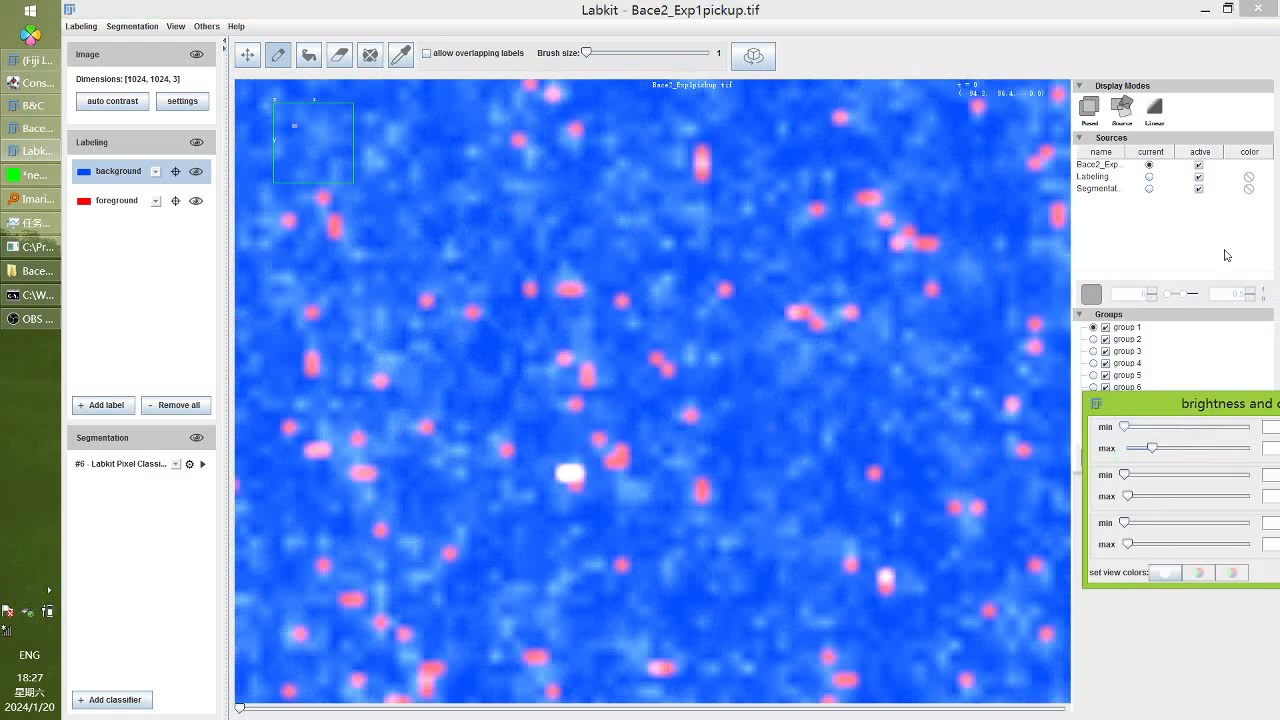
click(1199, 189)
click(1199, 189)
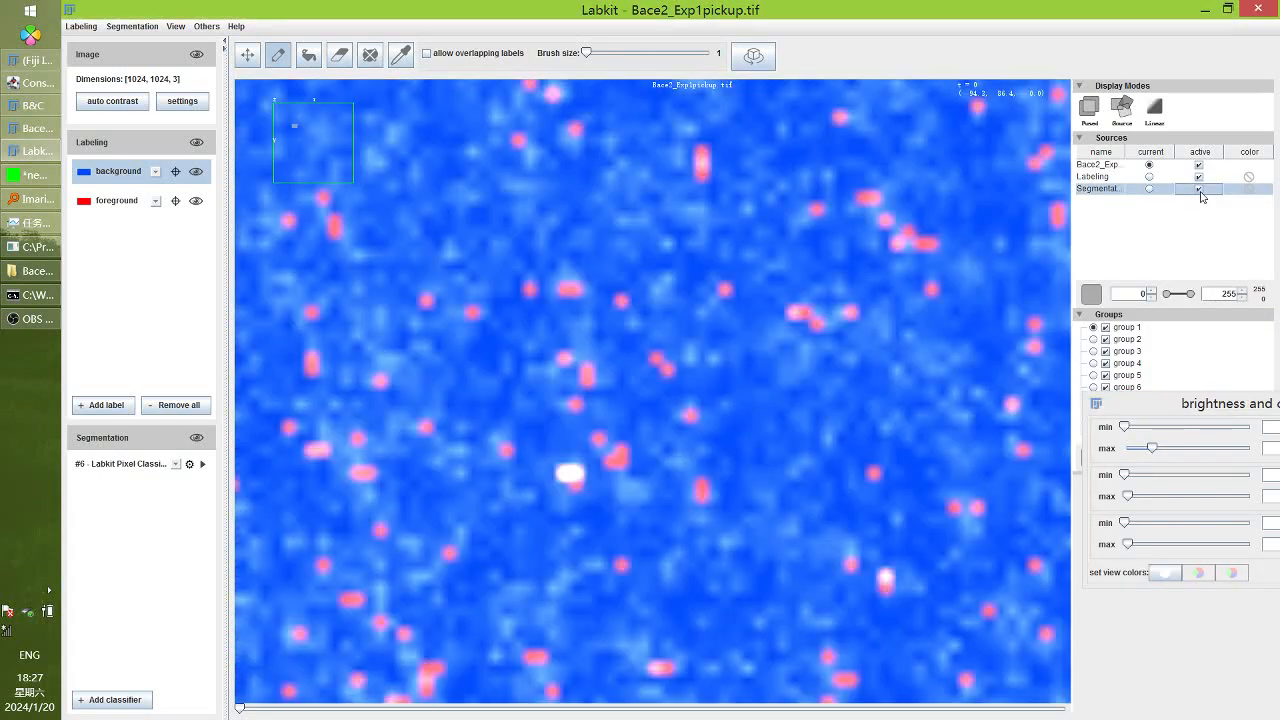
click(1199, 189)
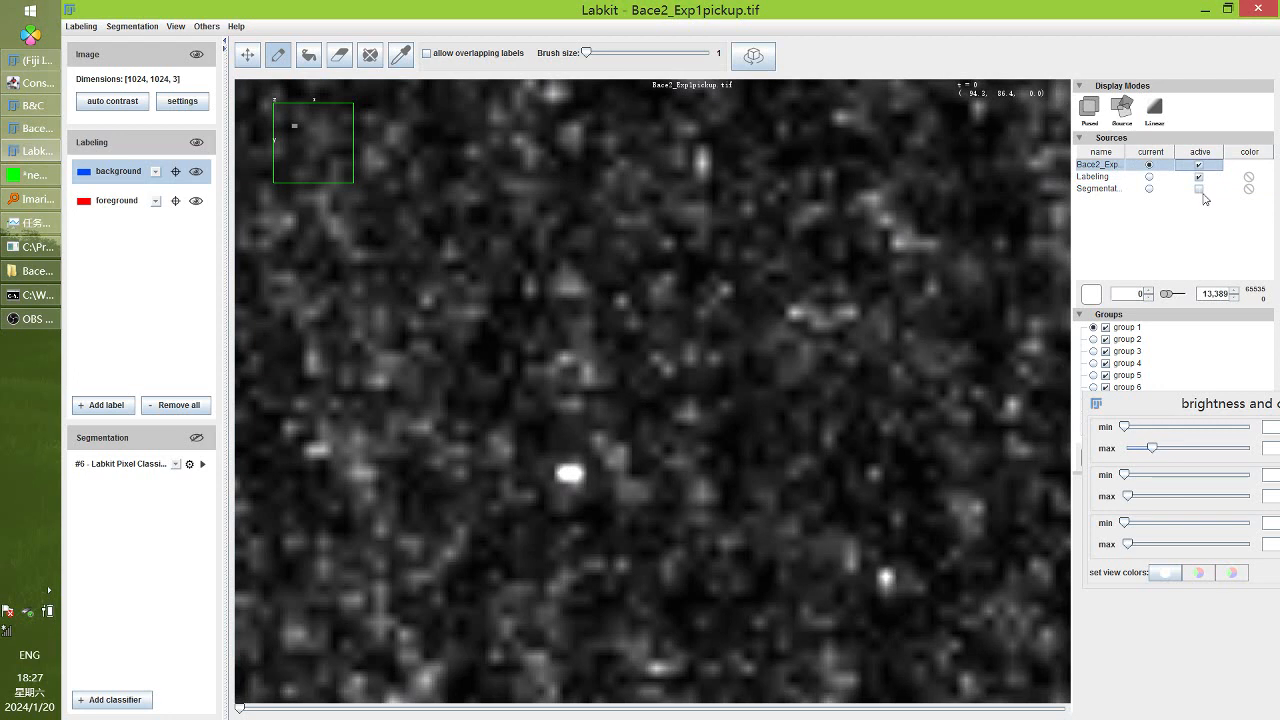
click(1199, 189)
click(1199, 189)
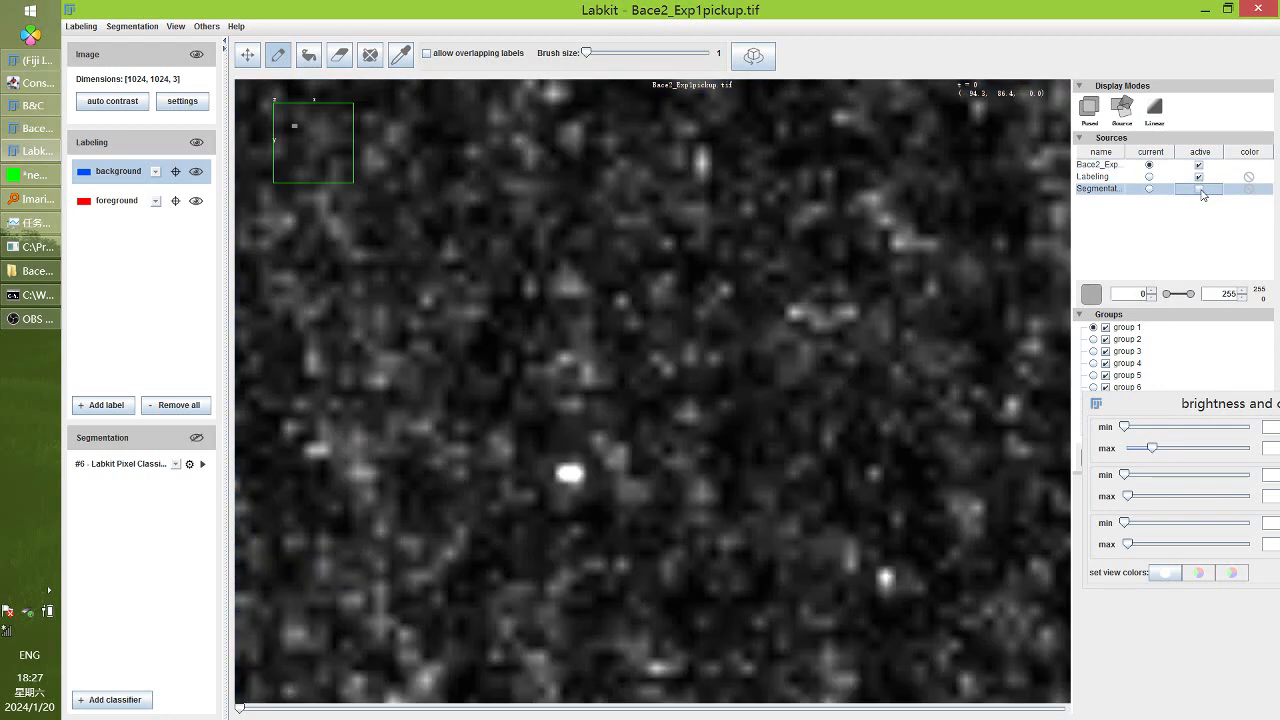
click(1199, 189)
click(1200, 189)
click(1203, 189)
Switch the hyperstack from its first to its second frame and bring the segmented cells into view
scroll(566, 329, down, 15)
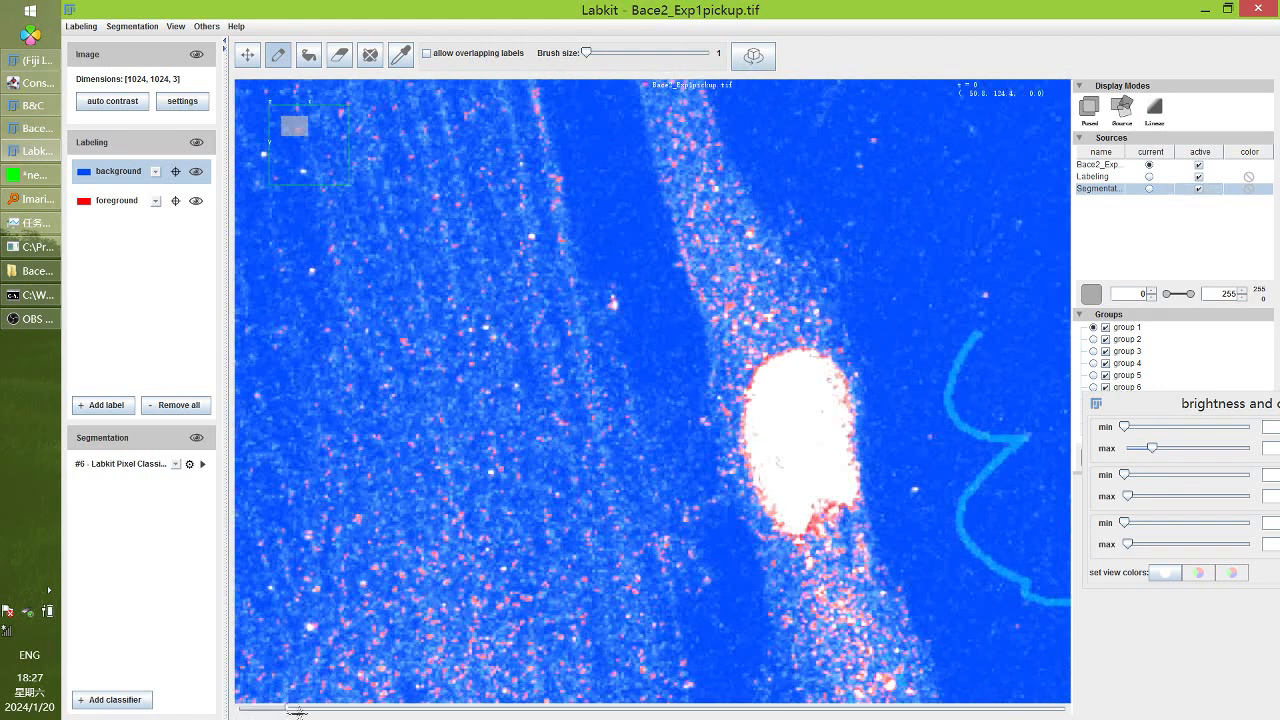
drag(297, 713, 539, 708)
scroll(586, 435, down, 5)
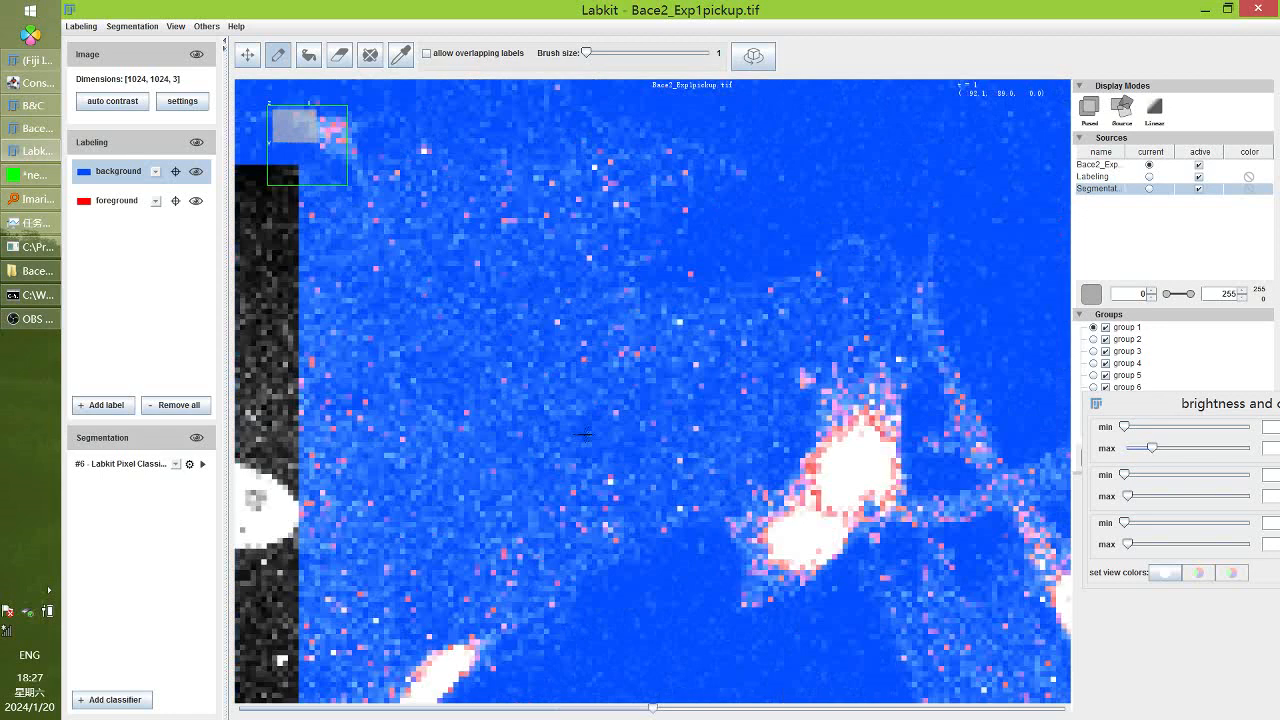
scroll(586, 435, down, 5)
Paint four small background patches in the over-segmented halo just above the second frame's upper nucleus and retrain the classifier
scroll(804, 431, up, 15)
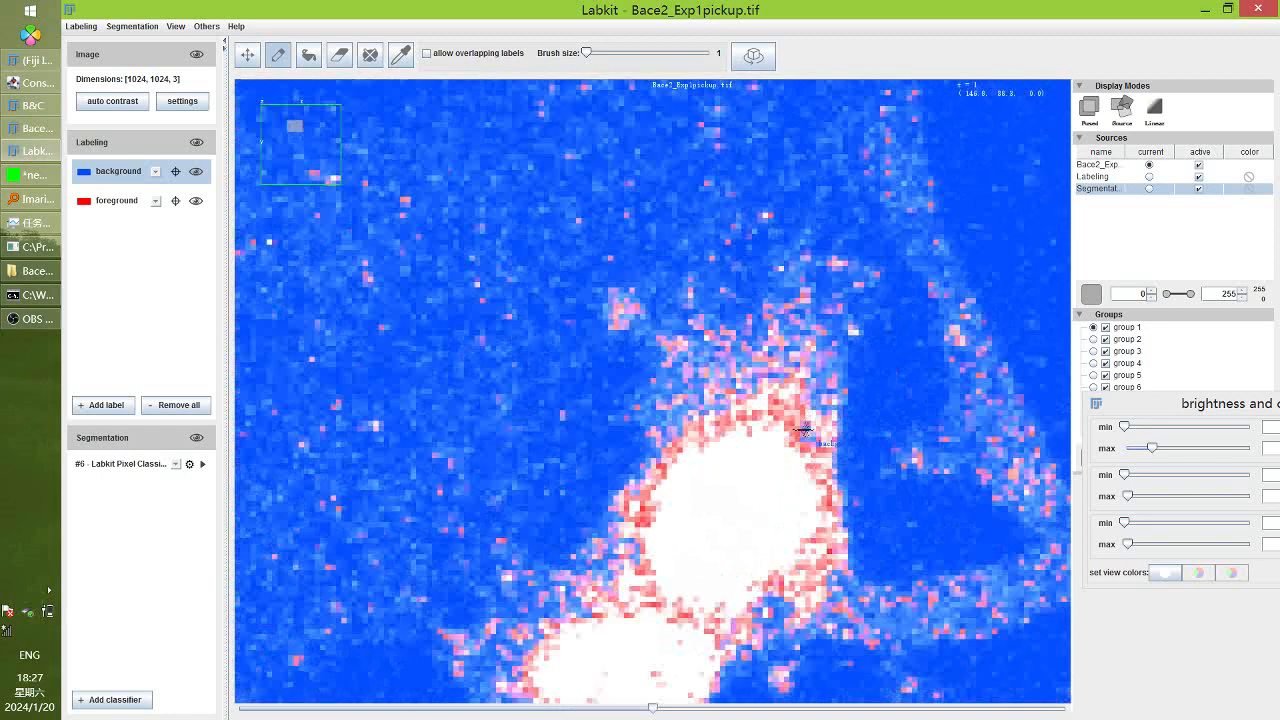
scroll(804, 431, up, 10)
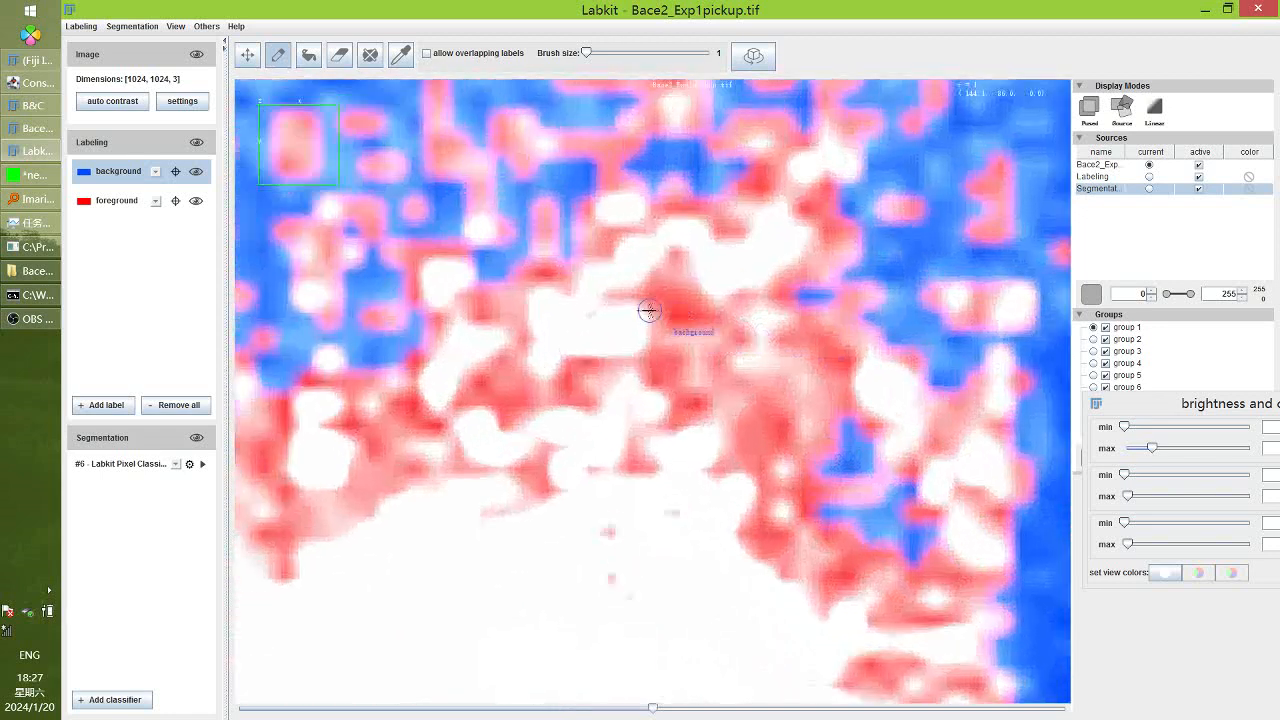
scroll(650, 310, up, 2)
drag(664, 289, 707, 315)
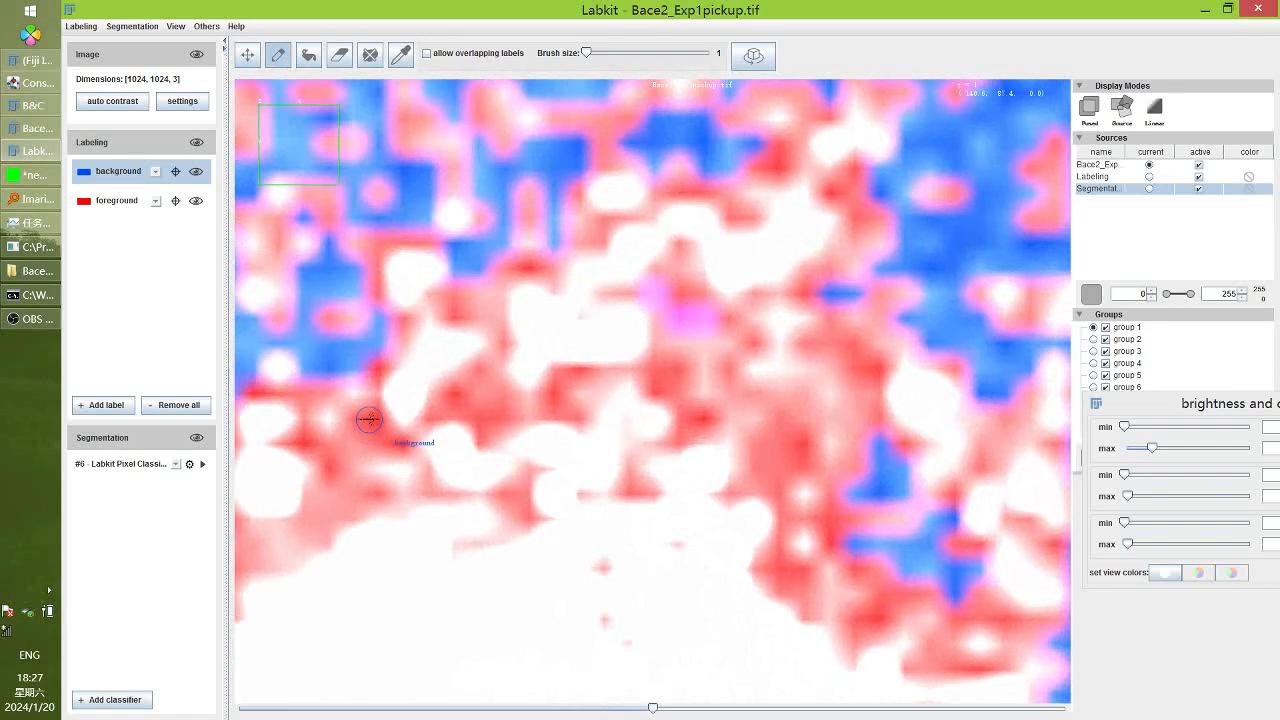
click(370, 419)
click(693, 420)
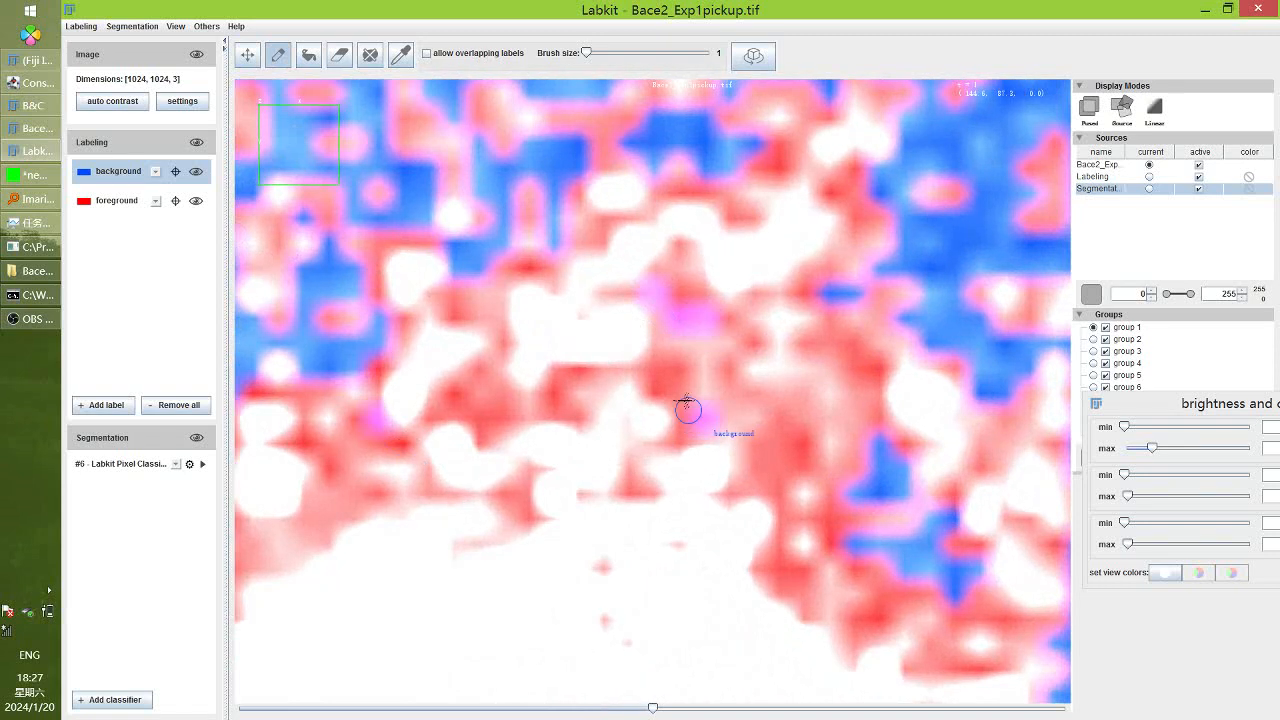
click(662, 380)
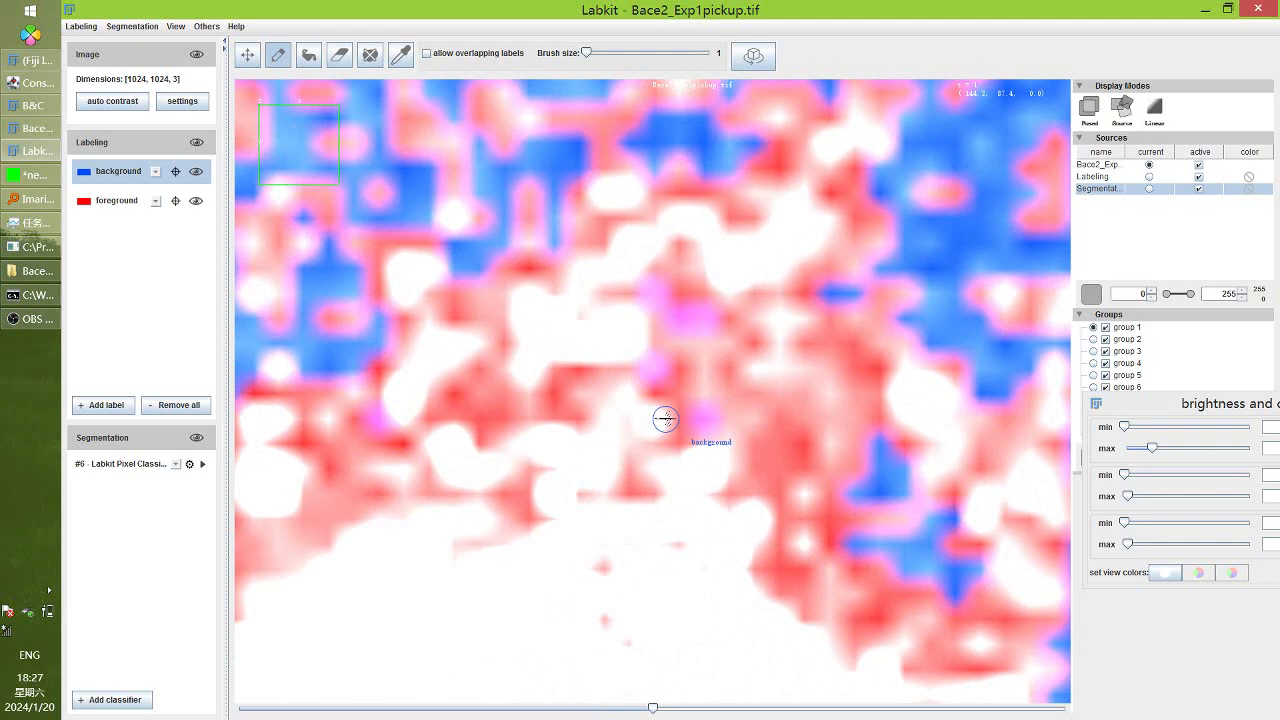
click(202, 465)
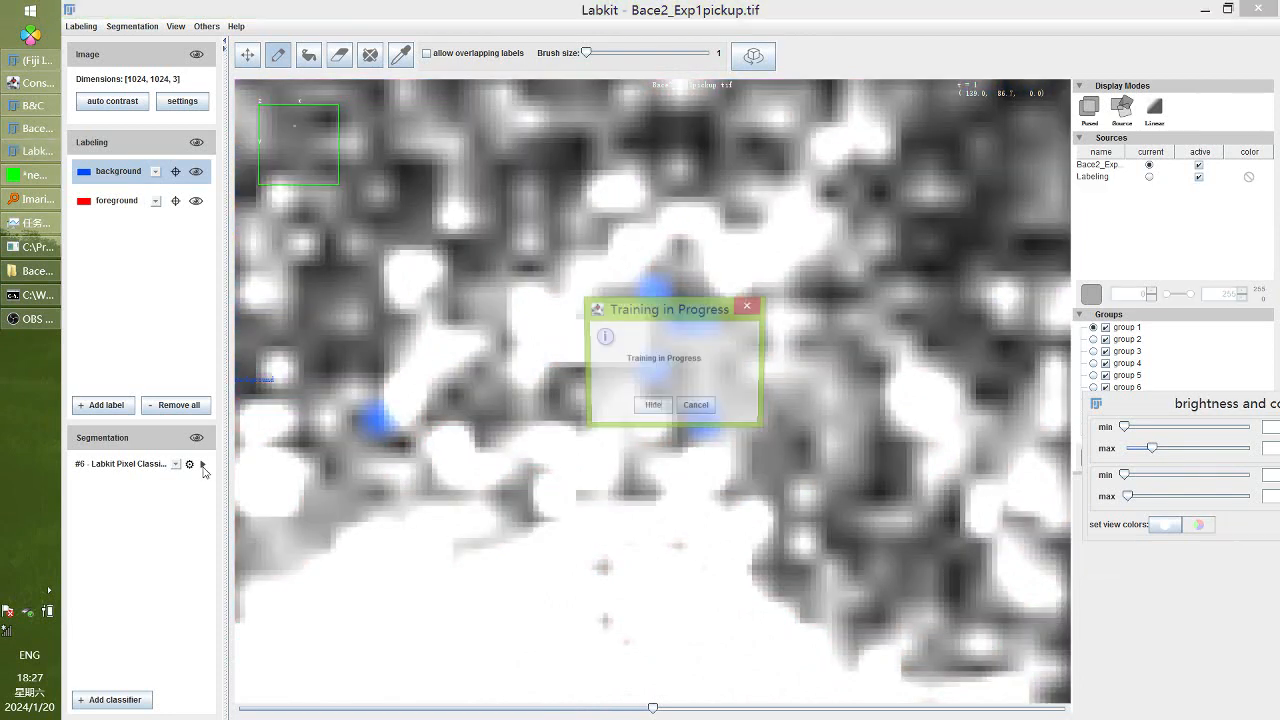
Examine the retrained segmentation around the second frame's upper nucleus, the neighbouring cell and the large lower nucleus
scroll(606, 531, down, 10)
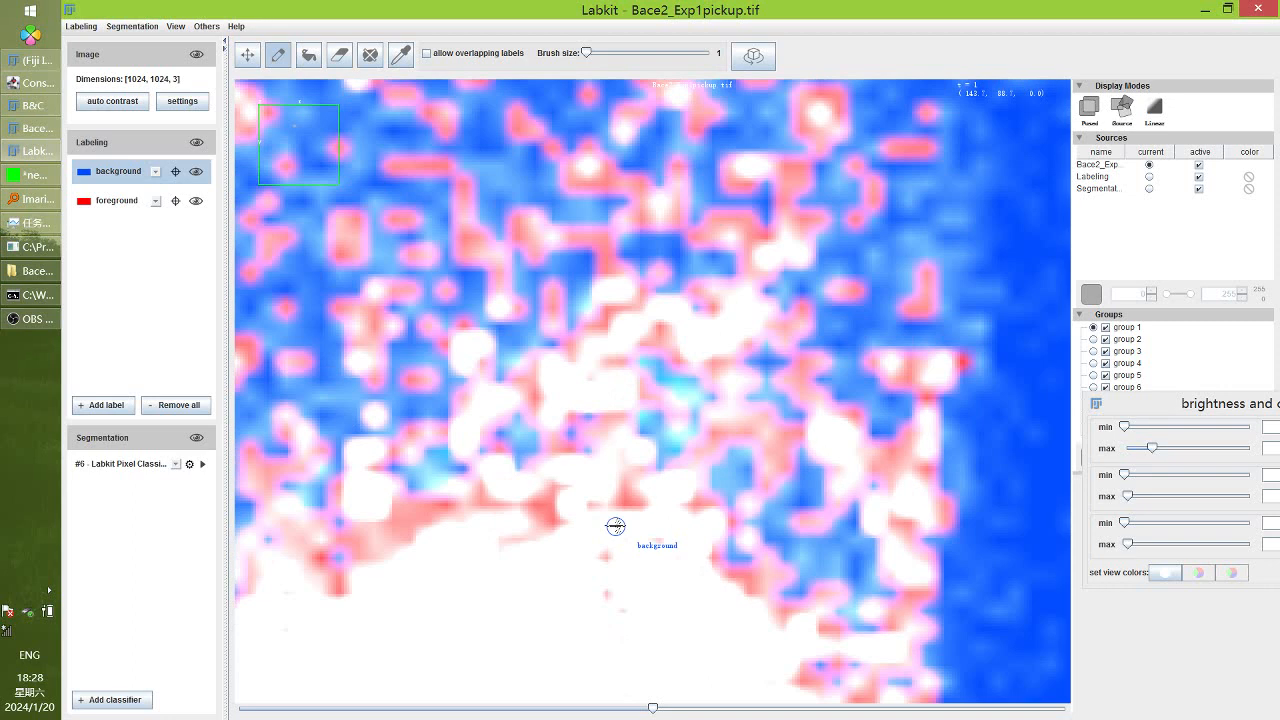
scroll(736, 367, up, 8)
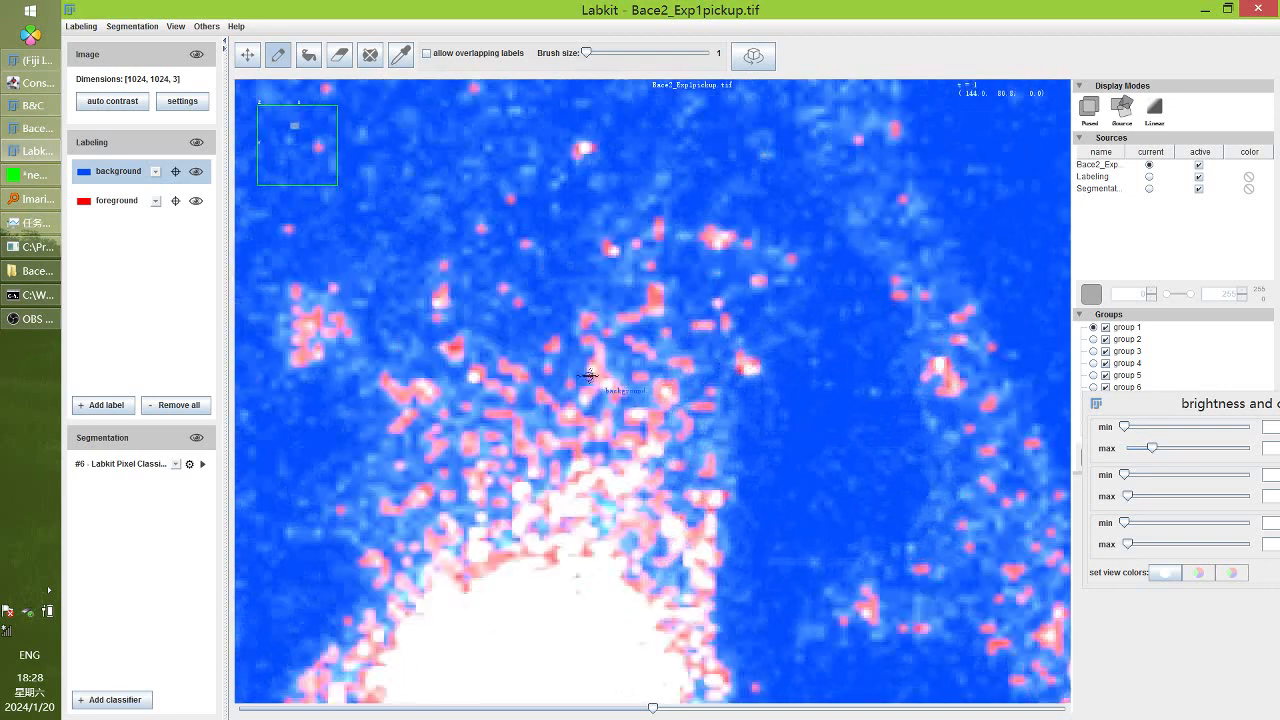
scroll(870, 400, up, 5)
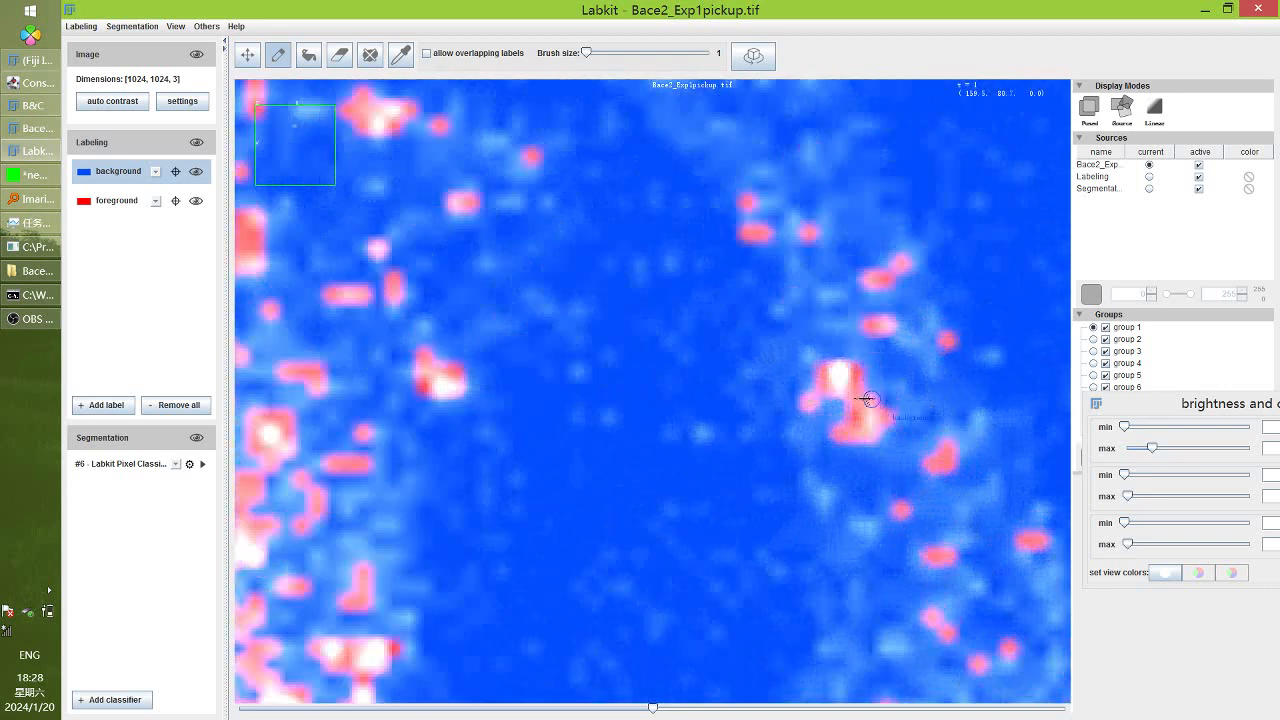
scroll(834, 461, down, 10)
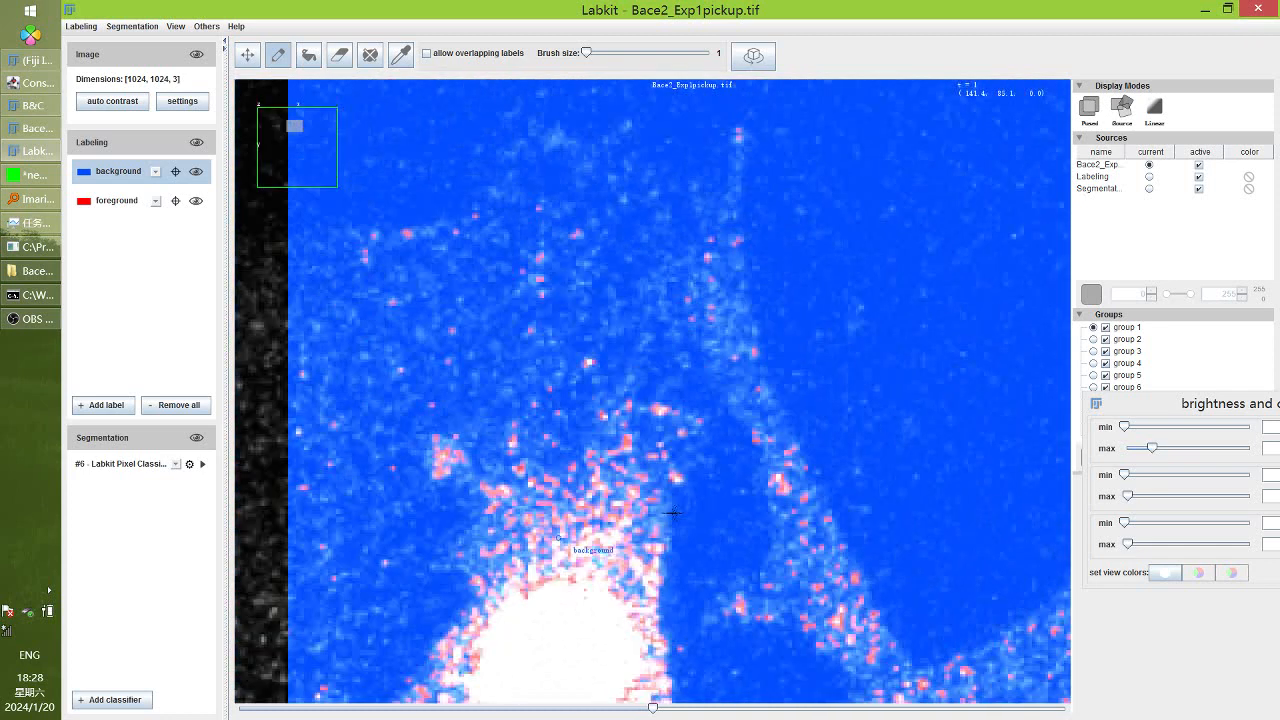
drag(554, 540, 659, 180)
drag(612, 449, 659, 180)
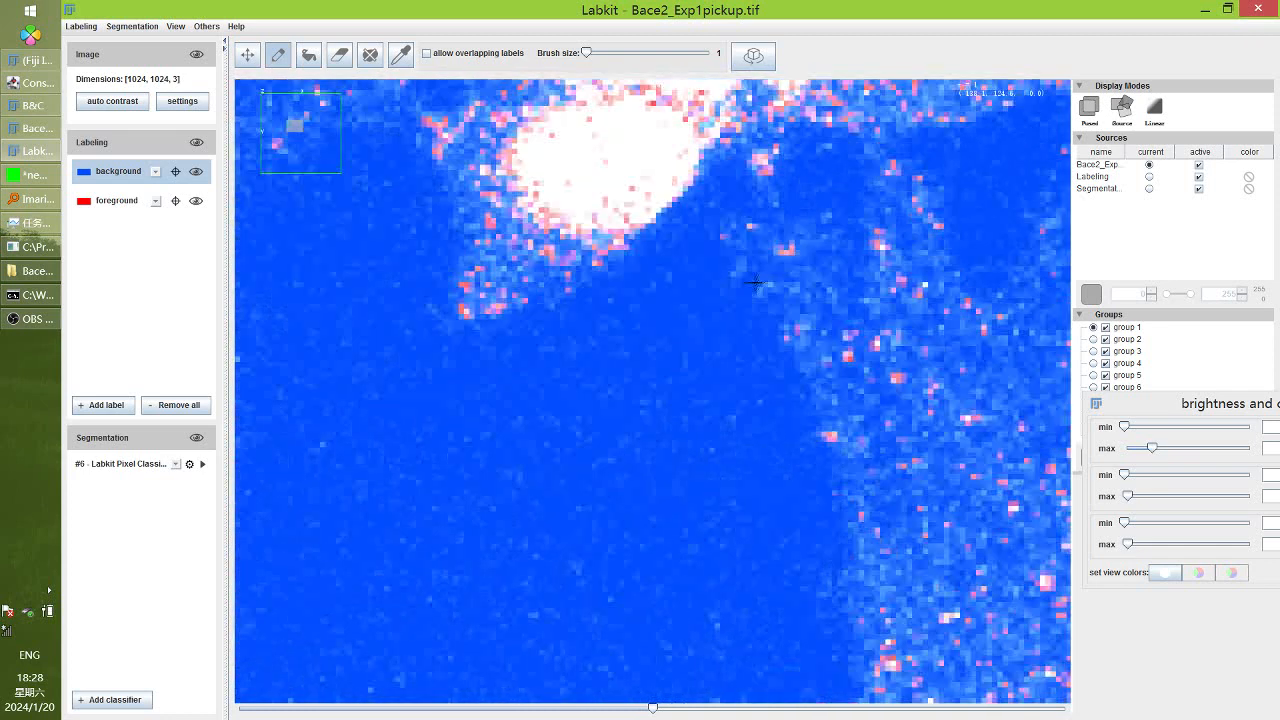
drag(900, 450, 450, 190)
drag(600, 368, 500, 177)
drag(900, 460, 360, 197)
drag(851, 305, 531, 186)
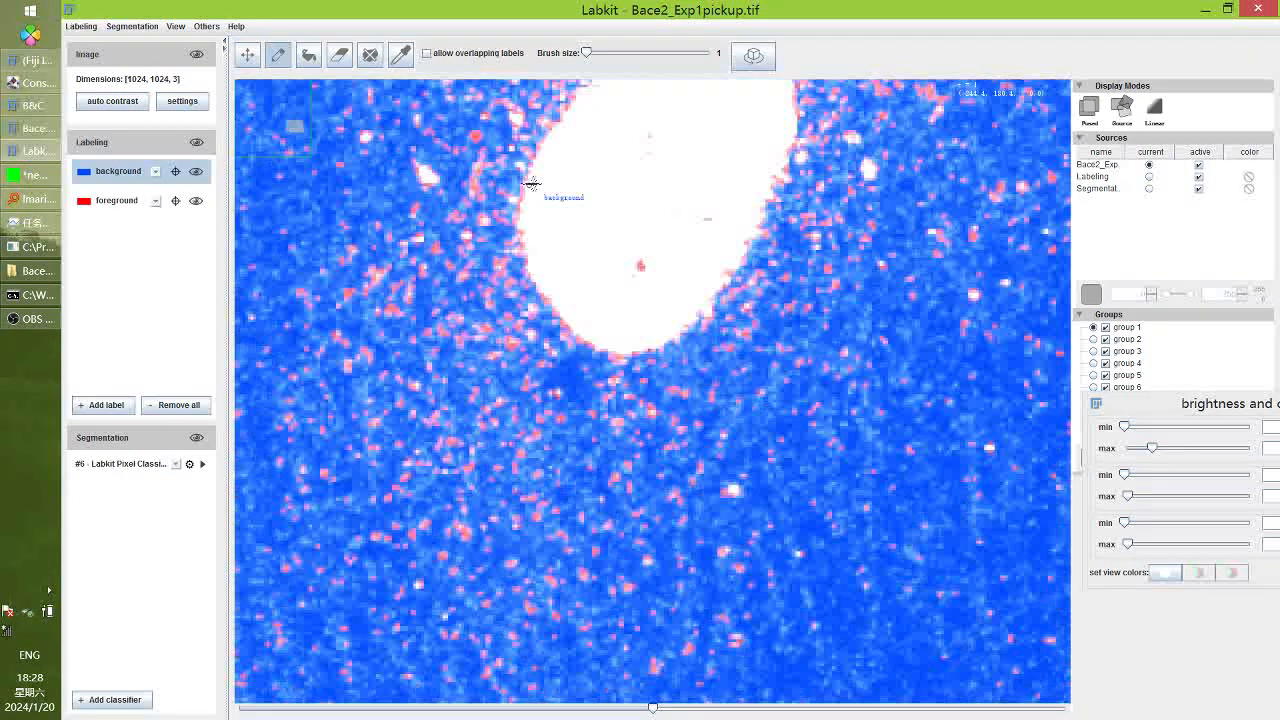
drag(577, 229, 600, 589)
drag(472, 174, 613, 376)
Mark five faint missed spots in the second frame as foreground with single dabs and retrain the classifier
scroll(609, 376, up, 3)
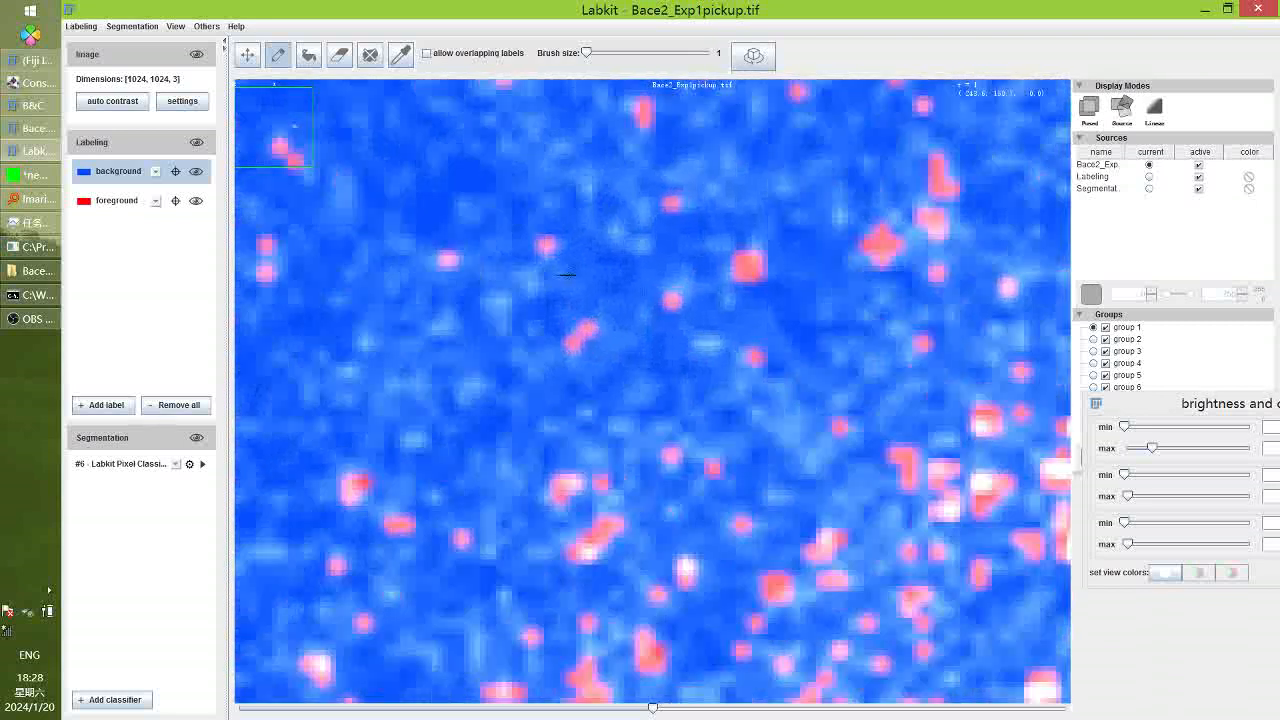
scroll(514, 300, up, 3)
click(95, 207)
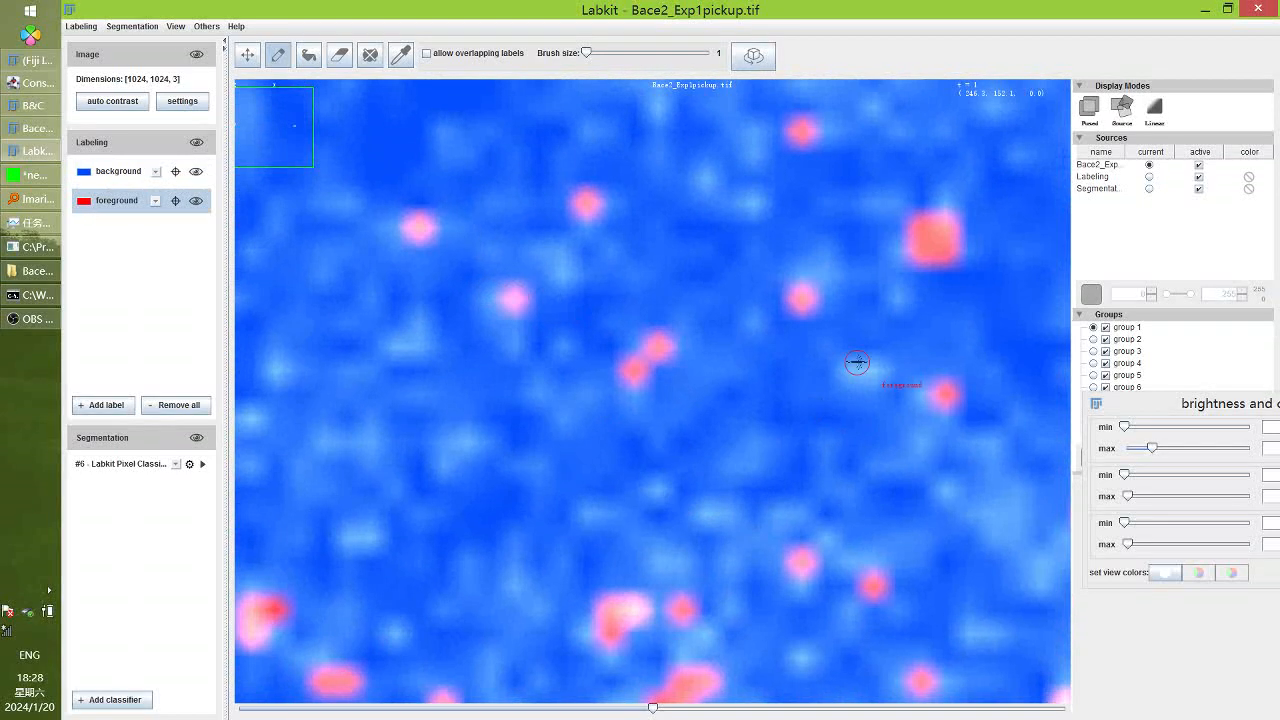
click(873, 370)
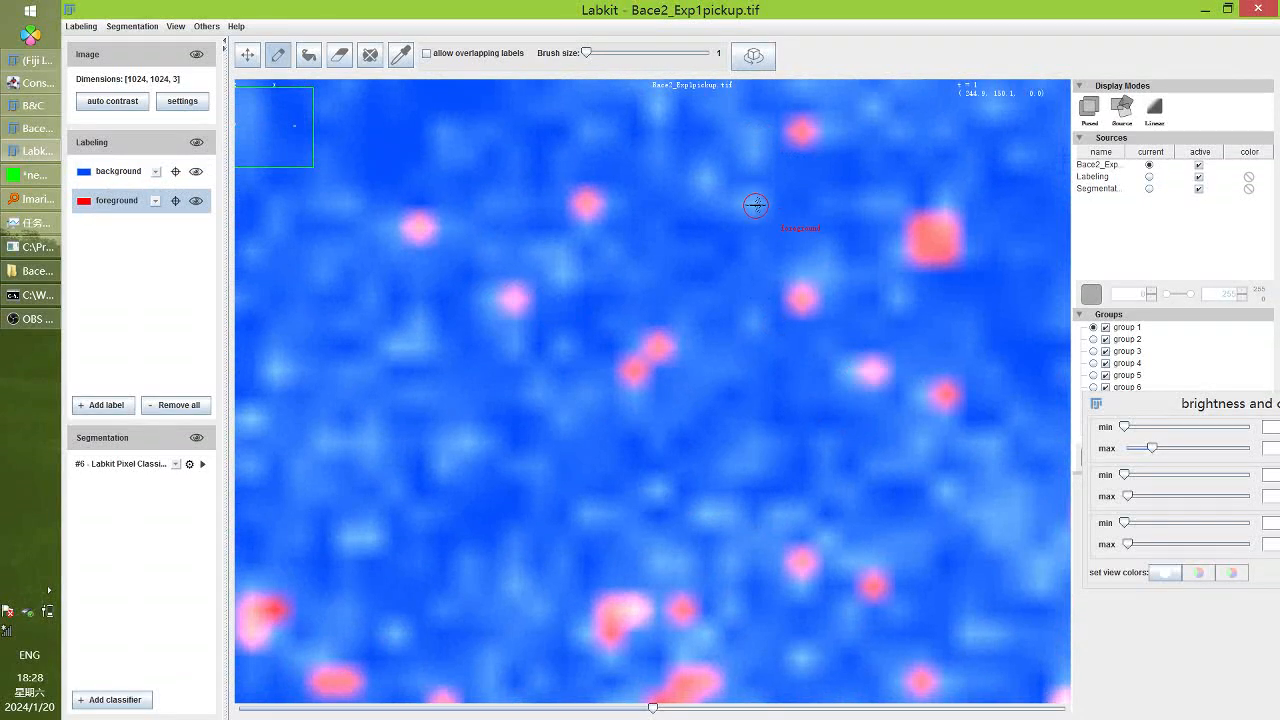
click(753, 203)
click(706, 178)
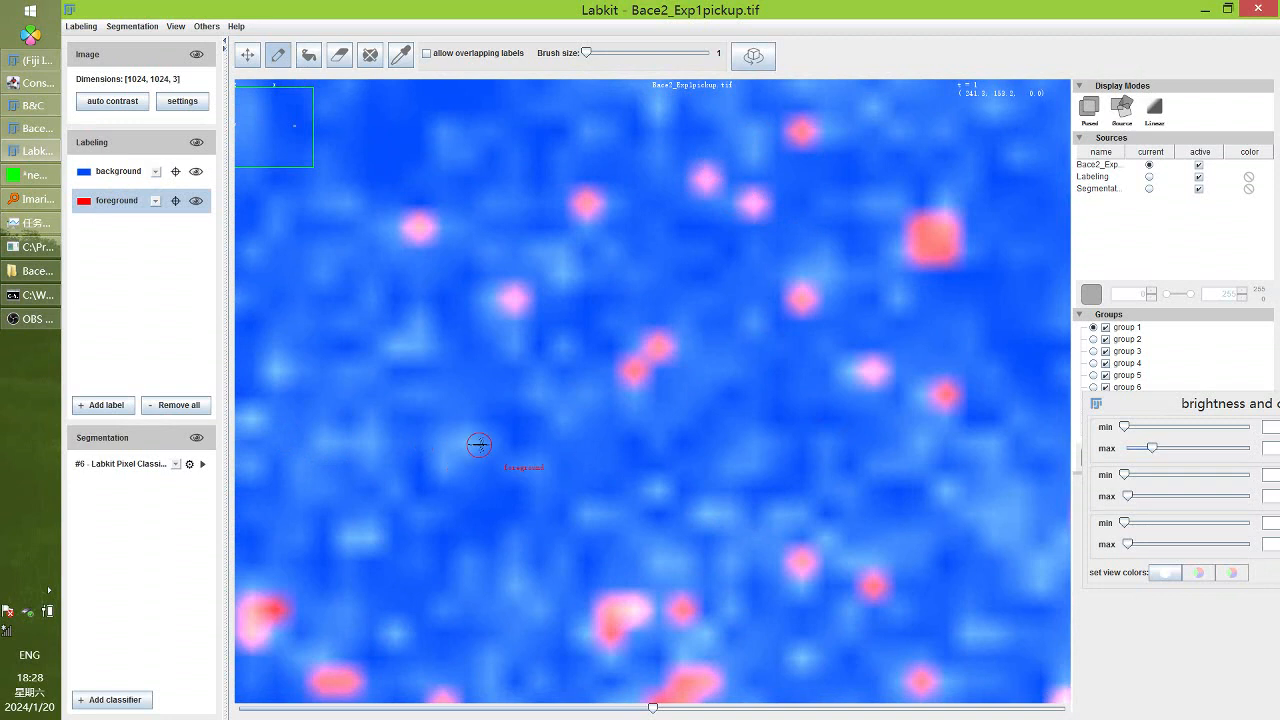
click(466, 443)
click(203, 464)
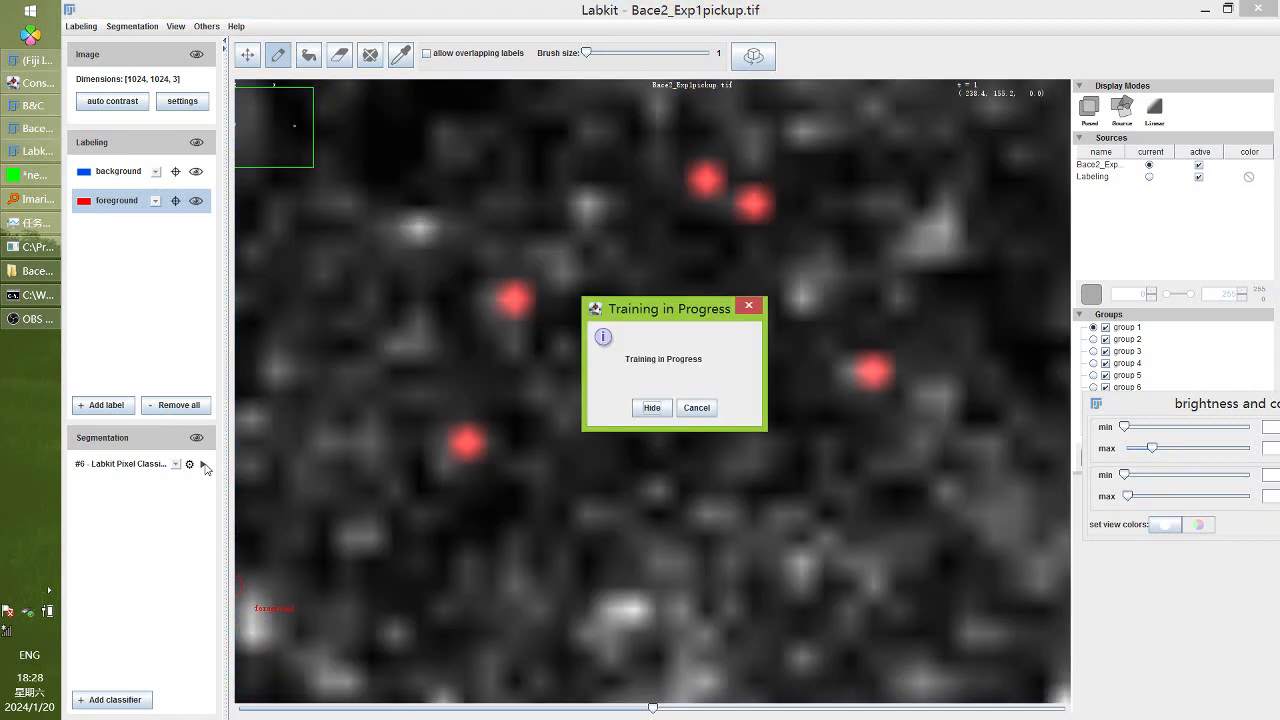
scroll(437, 401, down, 8)
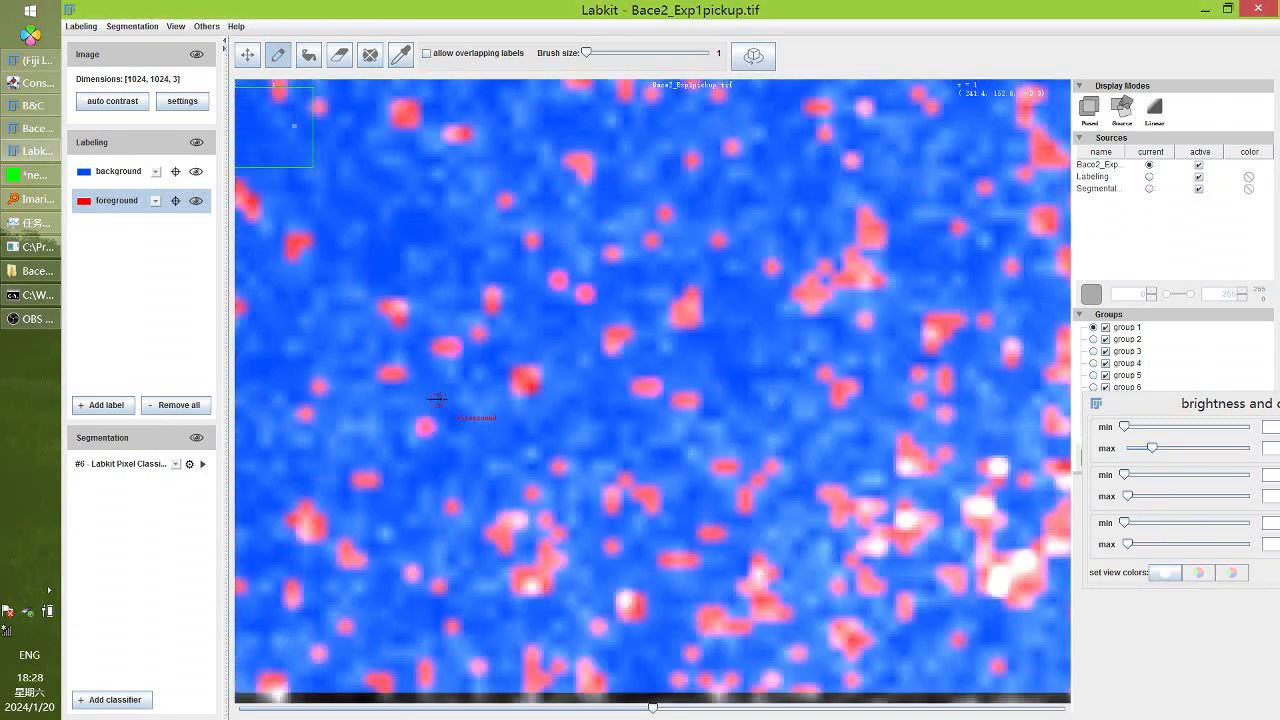
scroll(444, 386, down, 4)
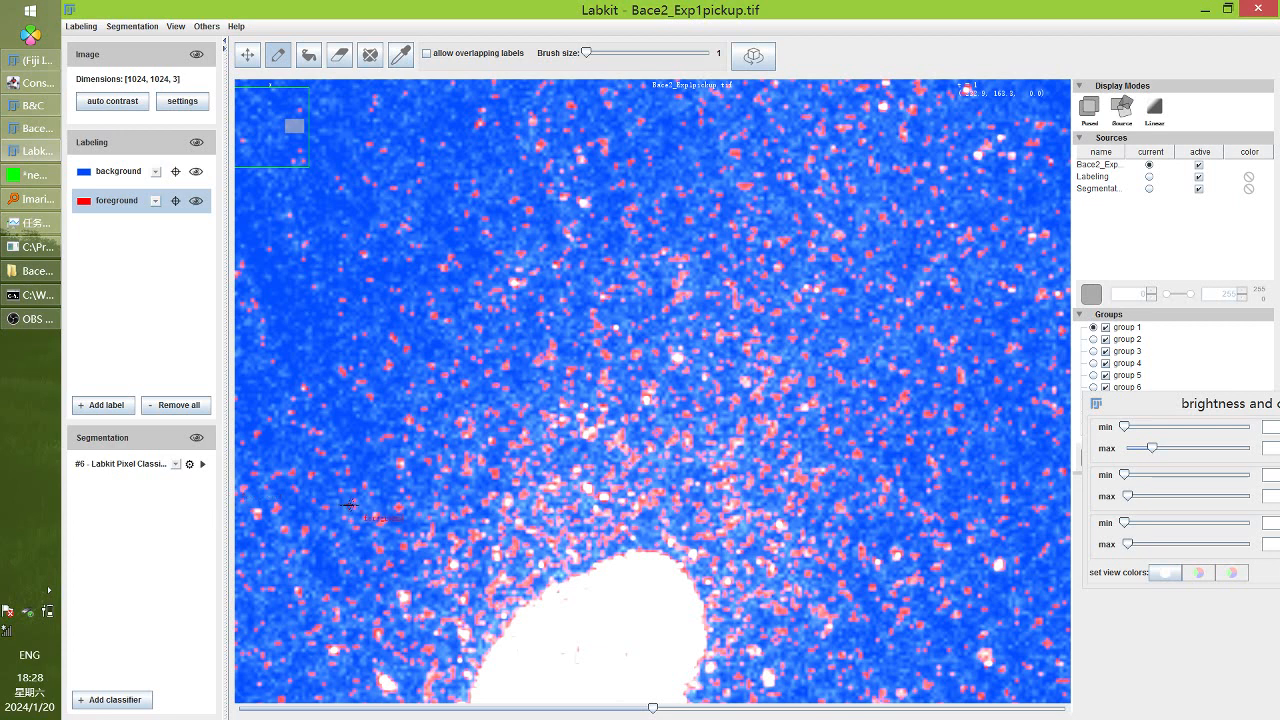
Check the saved classifier and labeling files in the LKL_tutorial folder in File Explorer, and return to Labkit
click(14, 271)
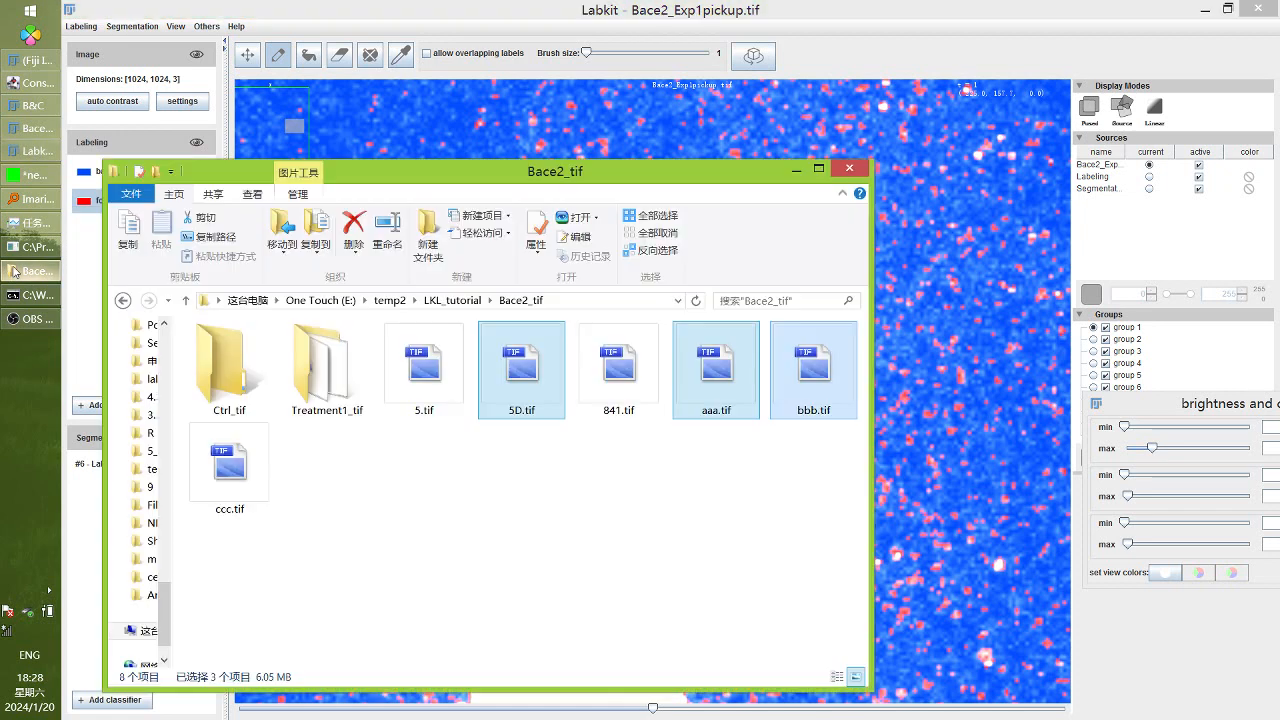
click(452, 300)
click(285, 431)
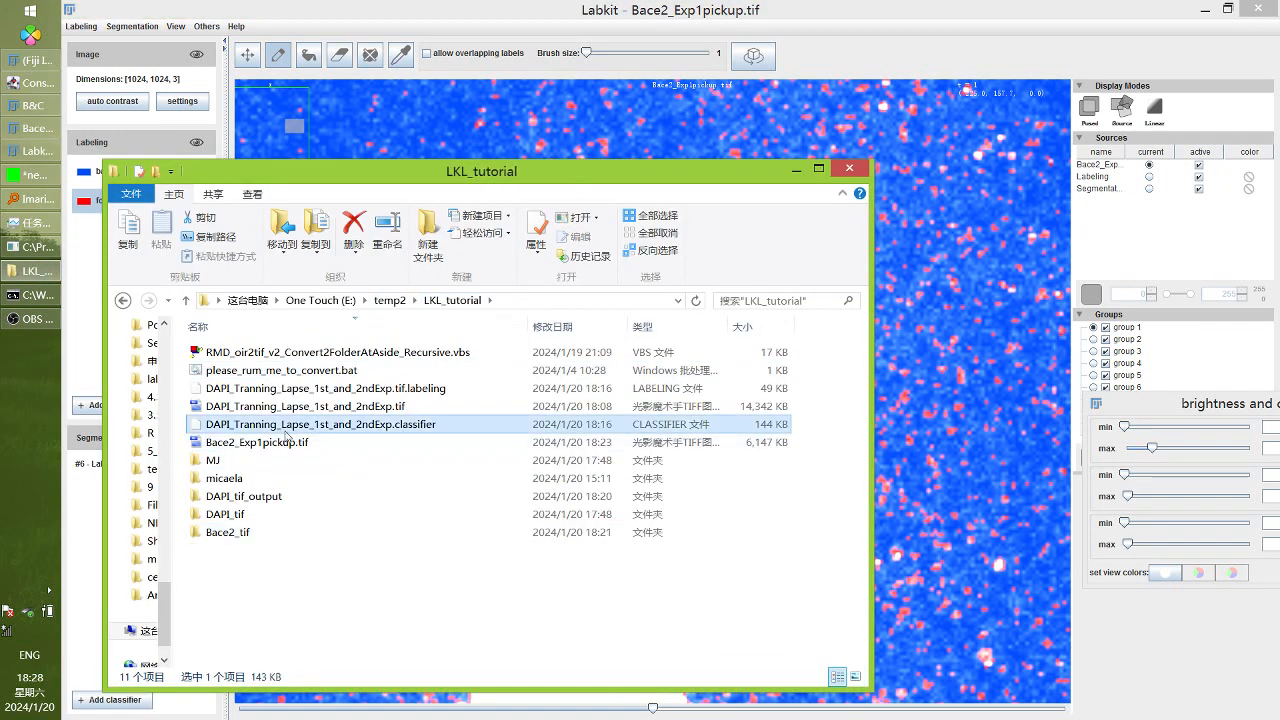
click(793, 169)
Review the retrained segmentation across the second frame's cells and switch the hyperstack to its third frame
scroll(648, 291, down, 5)
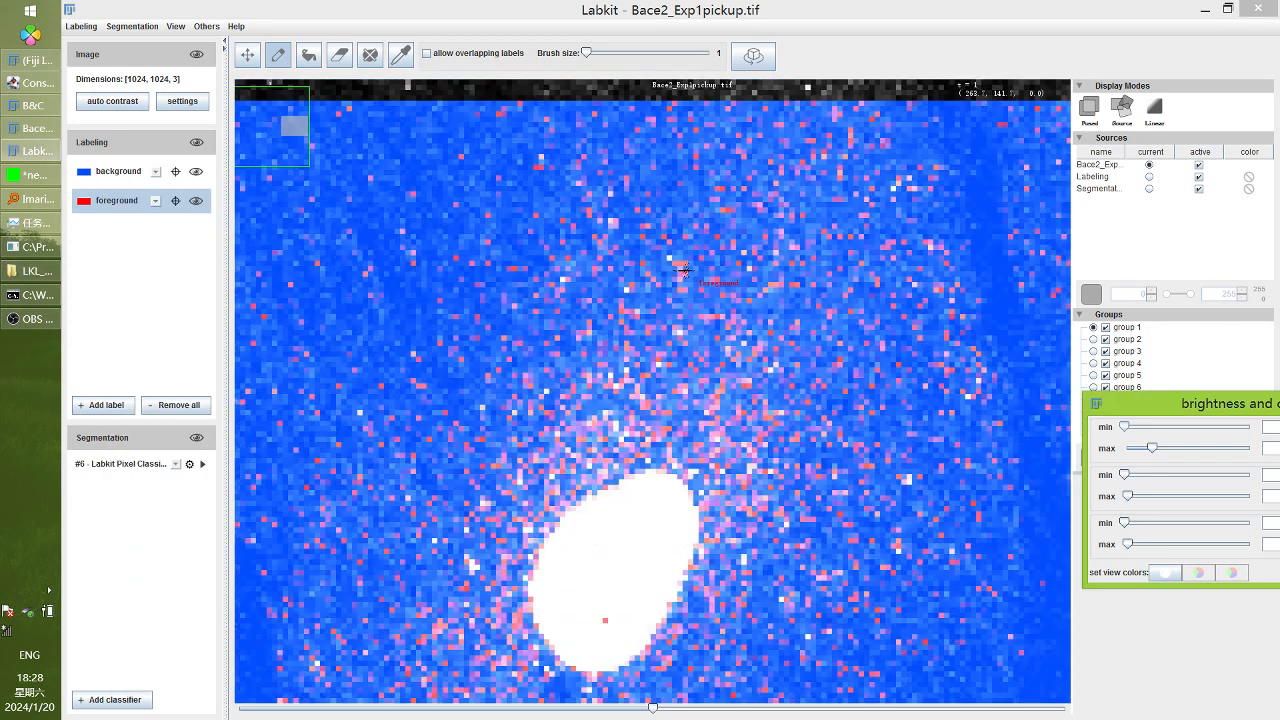
scroll(397, 437, up, 4)
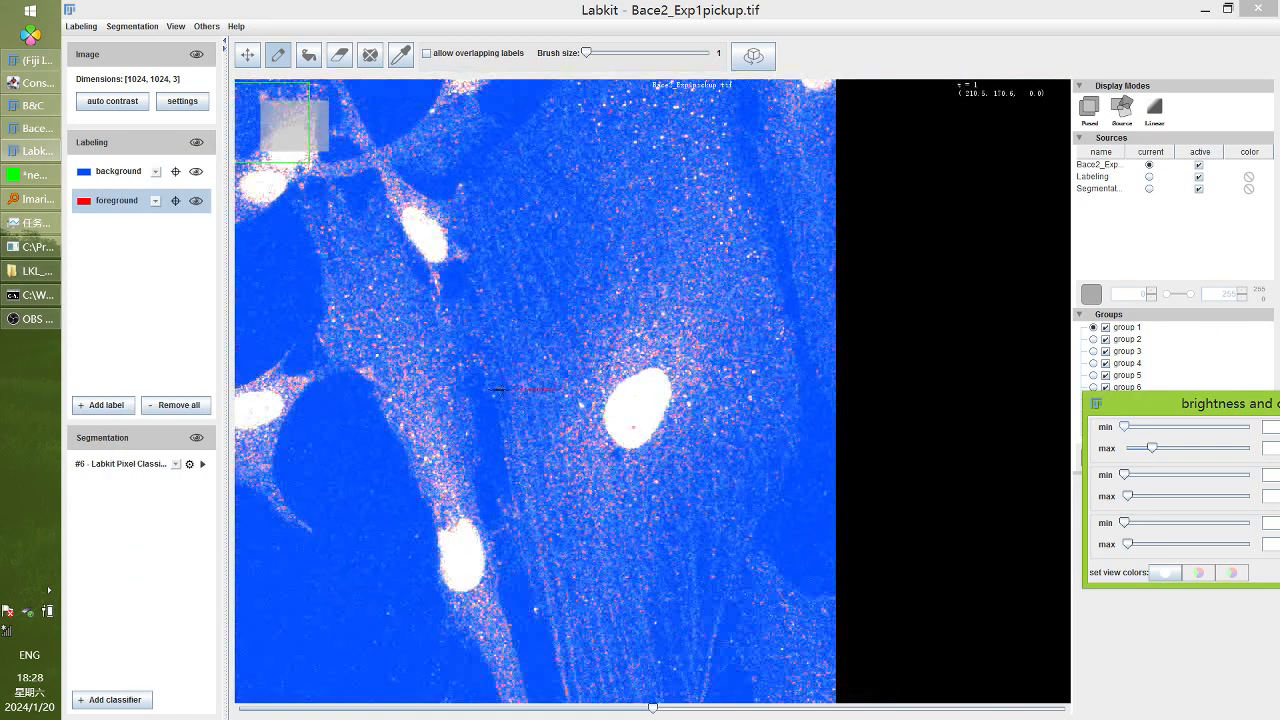
scroll(399, 433, up, 3)
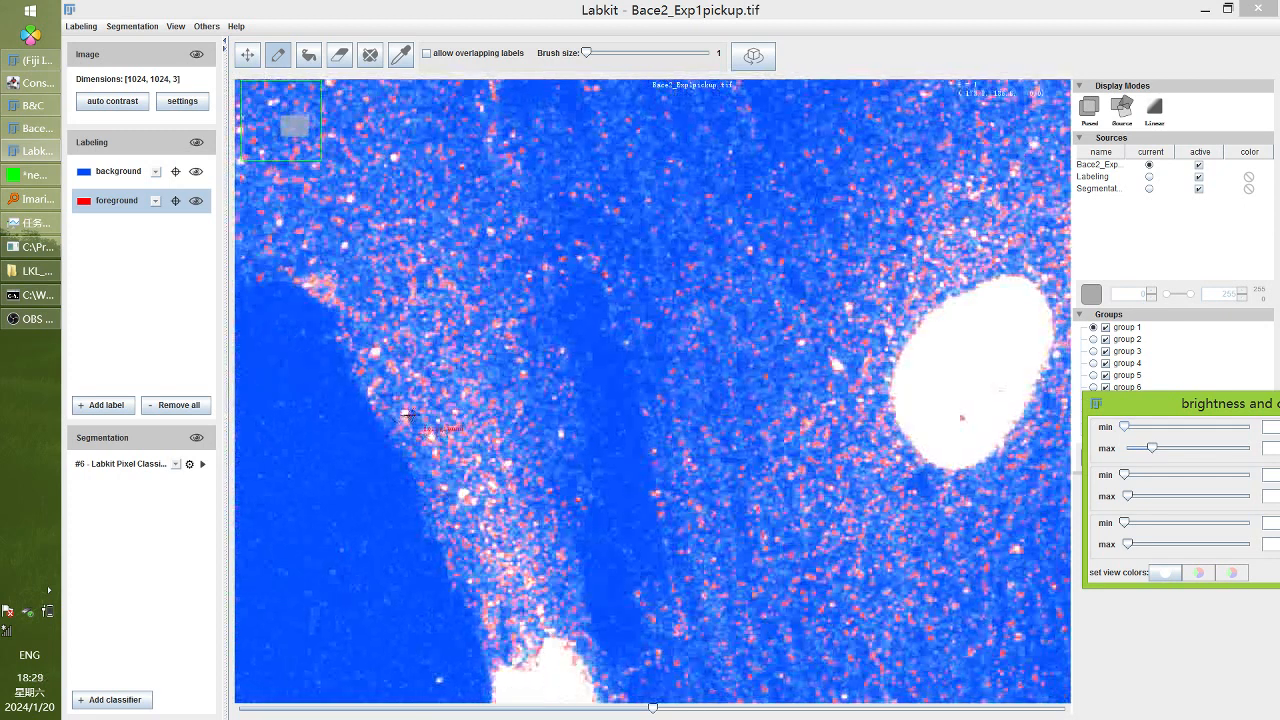
scroll(410, 413, up, 3)
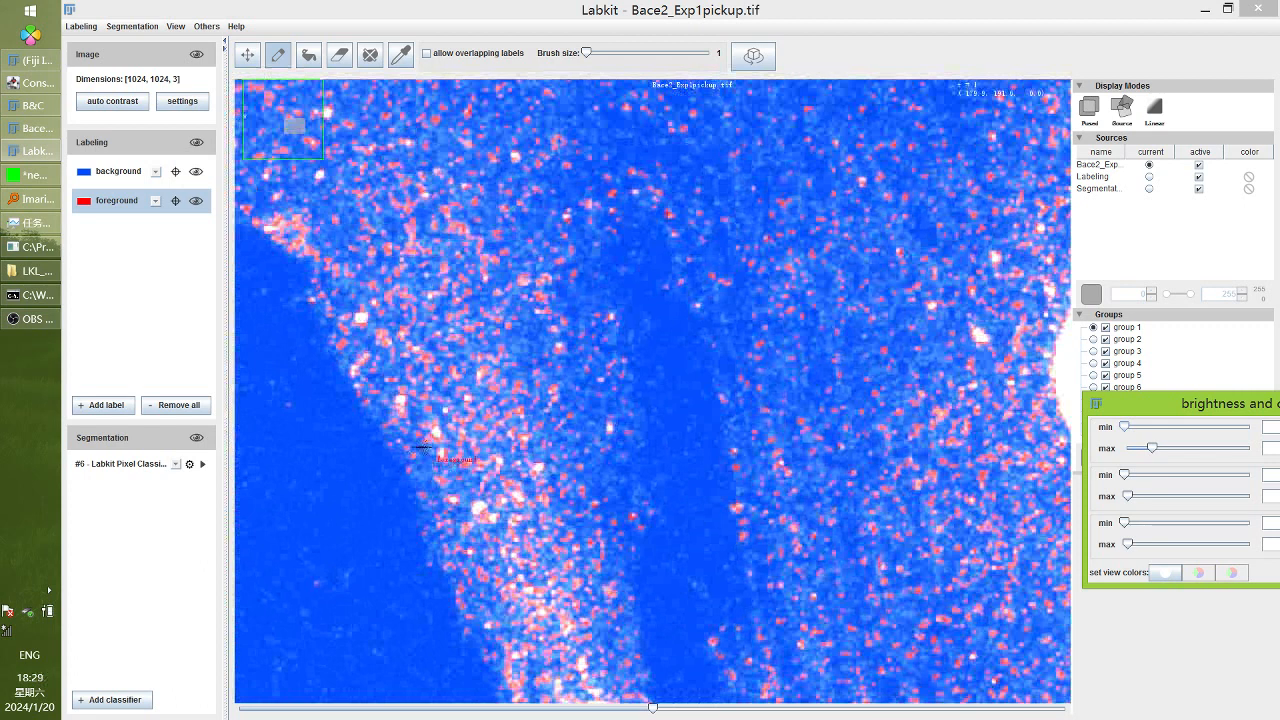
scroll(430, 452, down, 4)
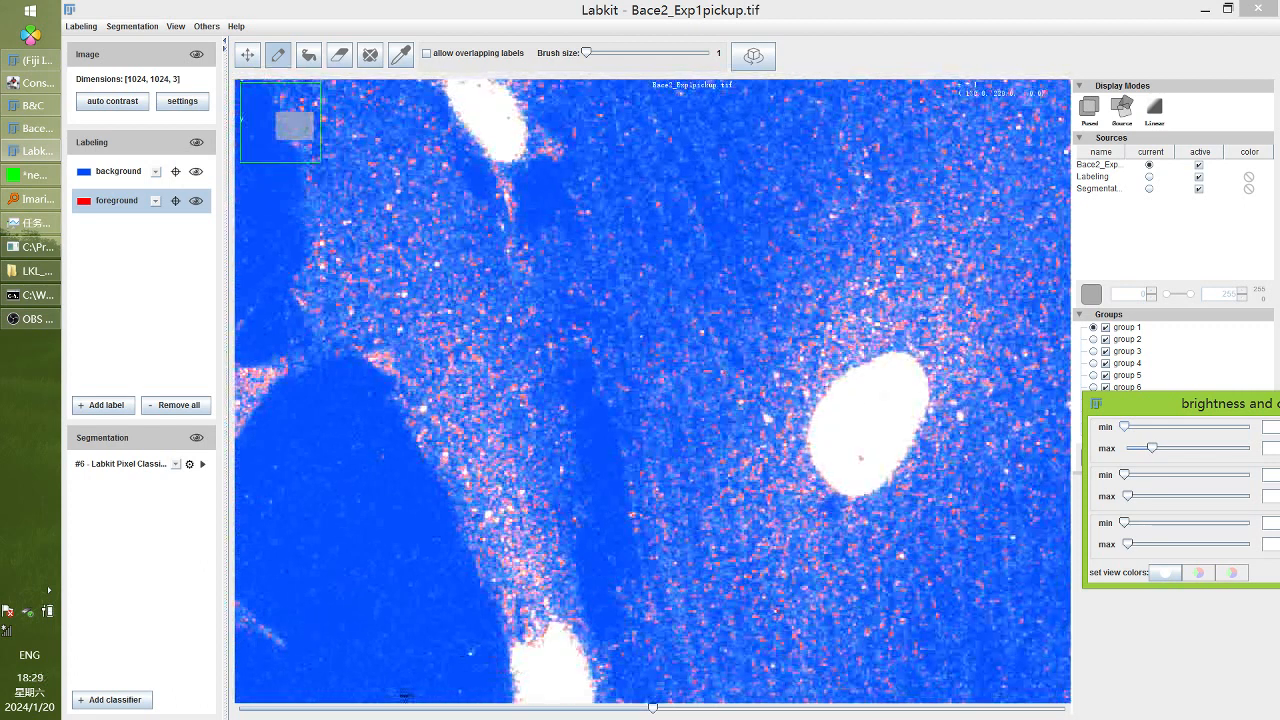
drag(651, 709, 1065, 708)
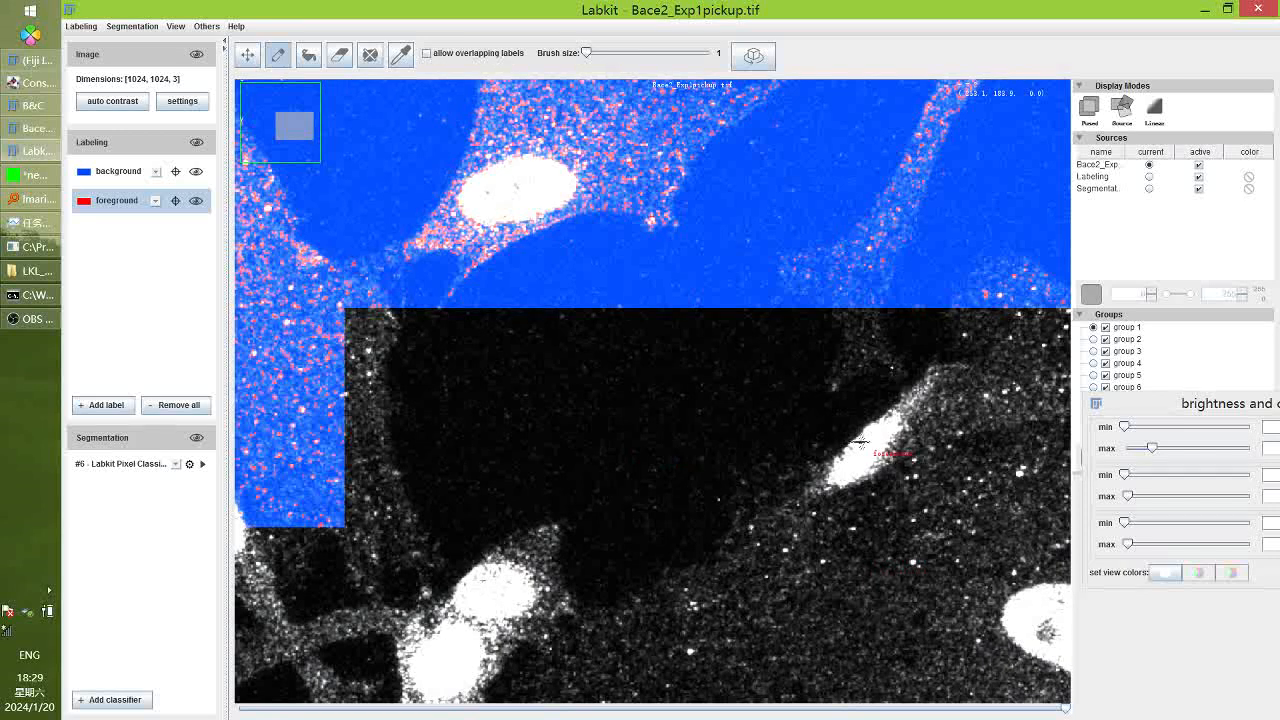
Paint three small background patches around the upper end of the third frame's elongated nucleus and retrain the classifier
scroll(860, 441, up, 5)
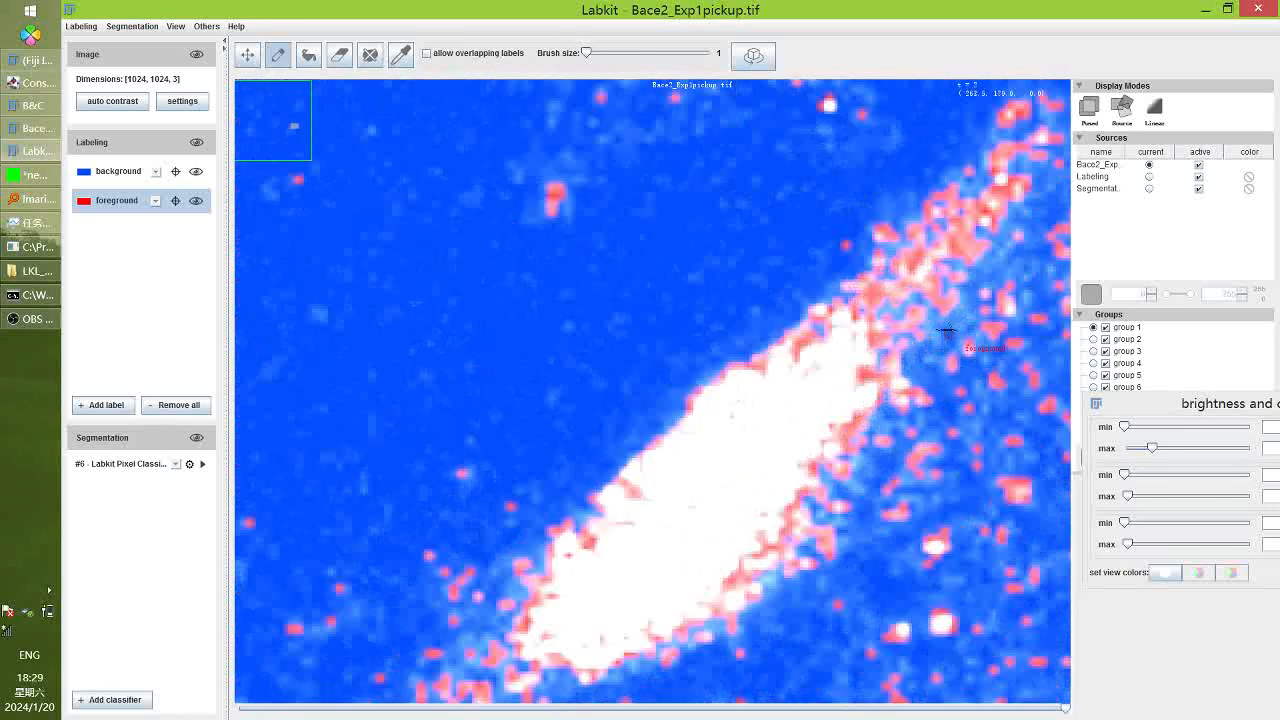
scroll(945, 332, up, 5)
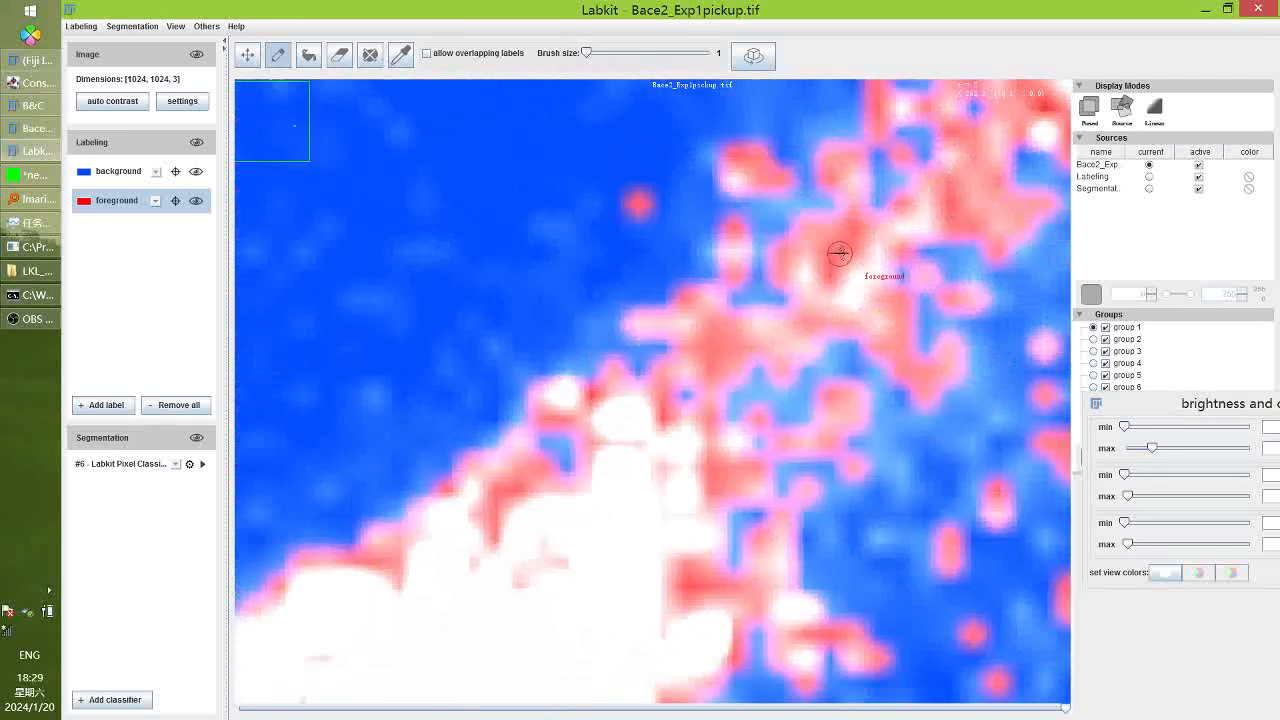
click(110, 172)
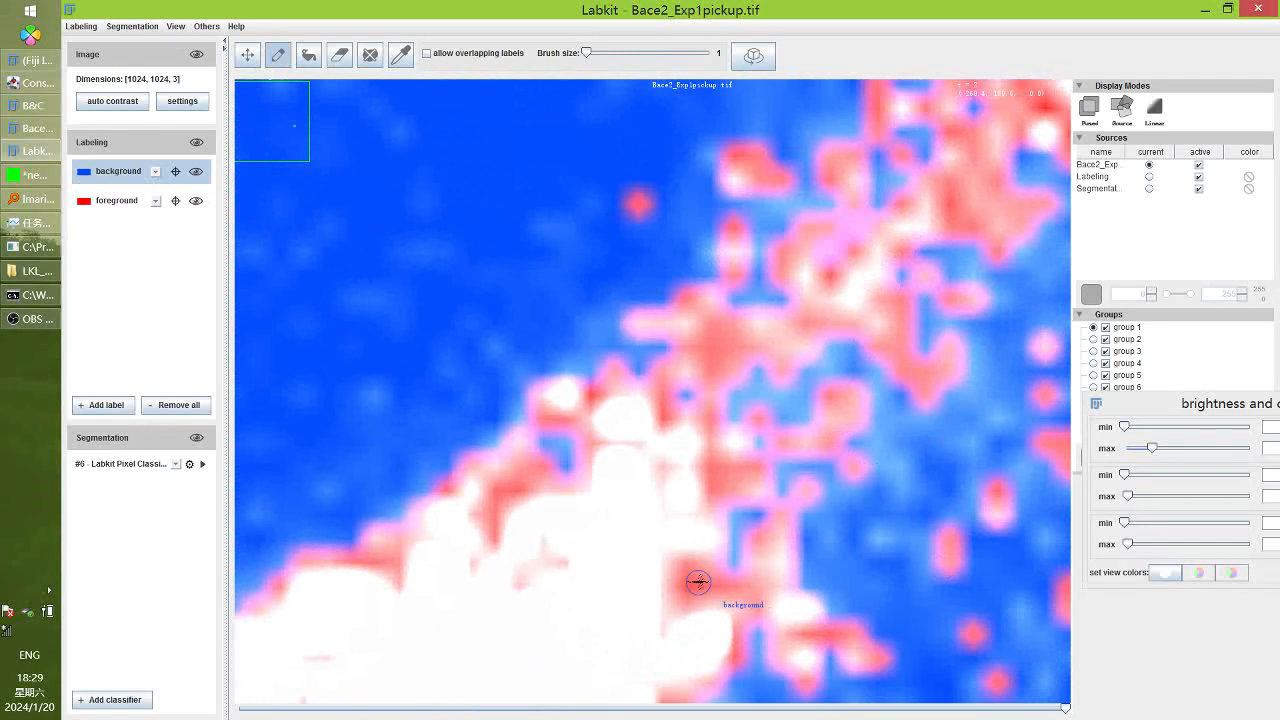
click(560, 447)
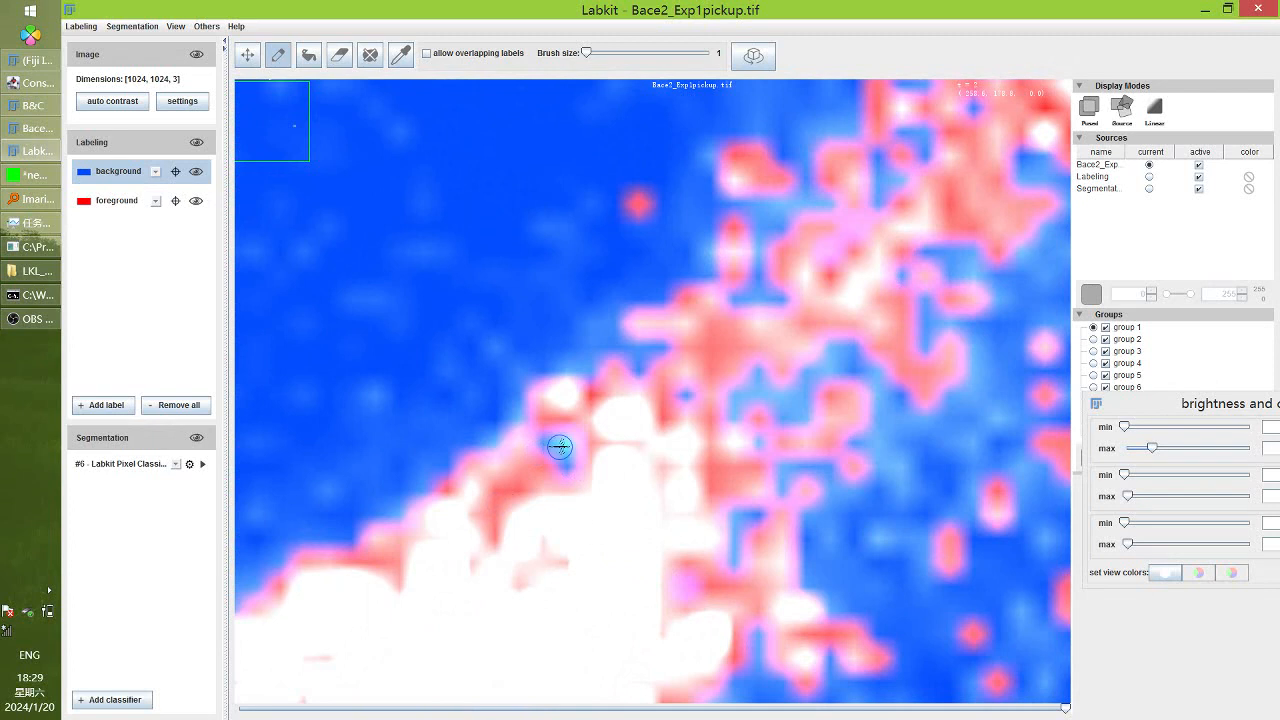
click(202, 465)
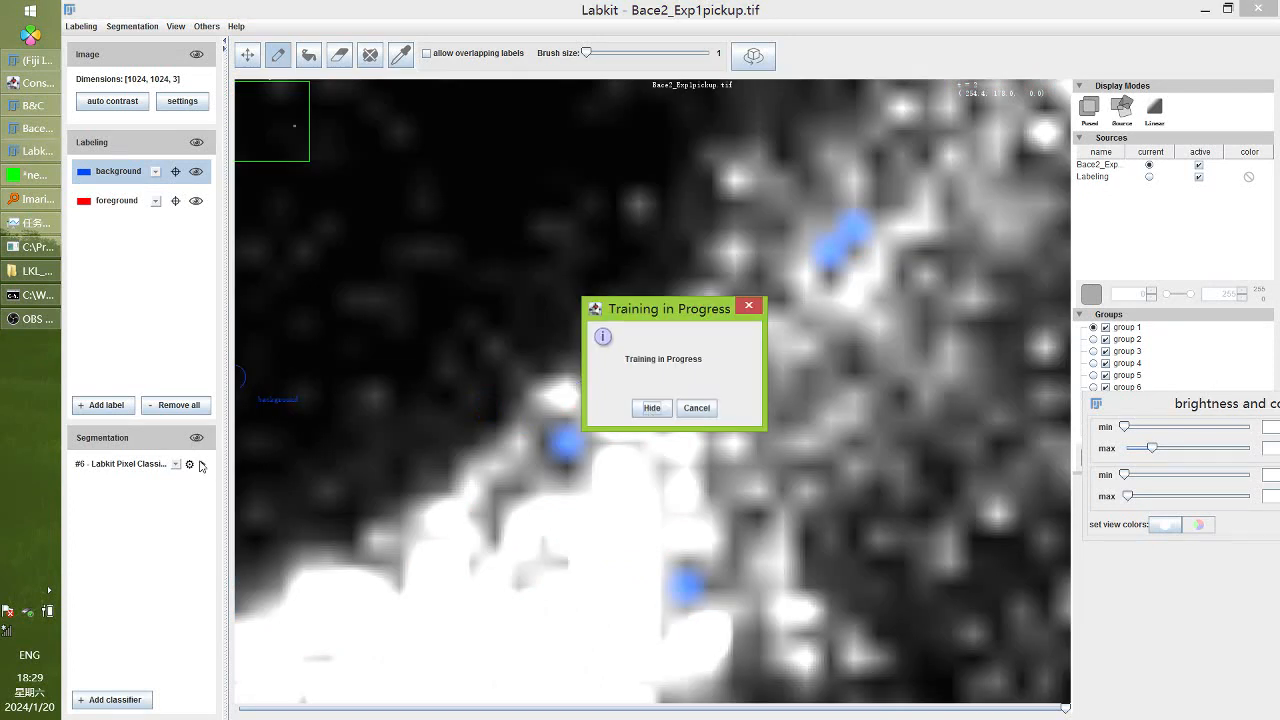
scroll(663, 416, down, 10)
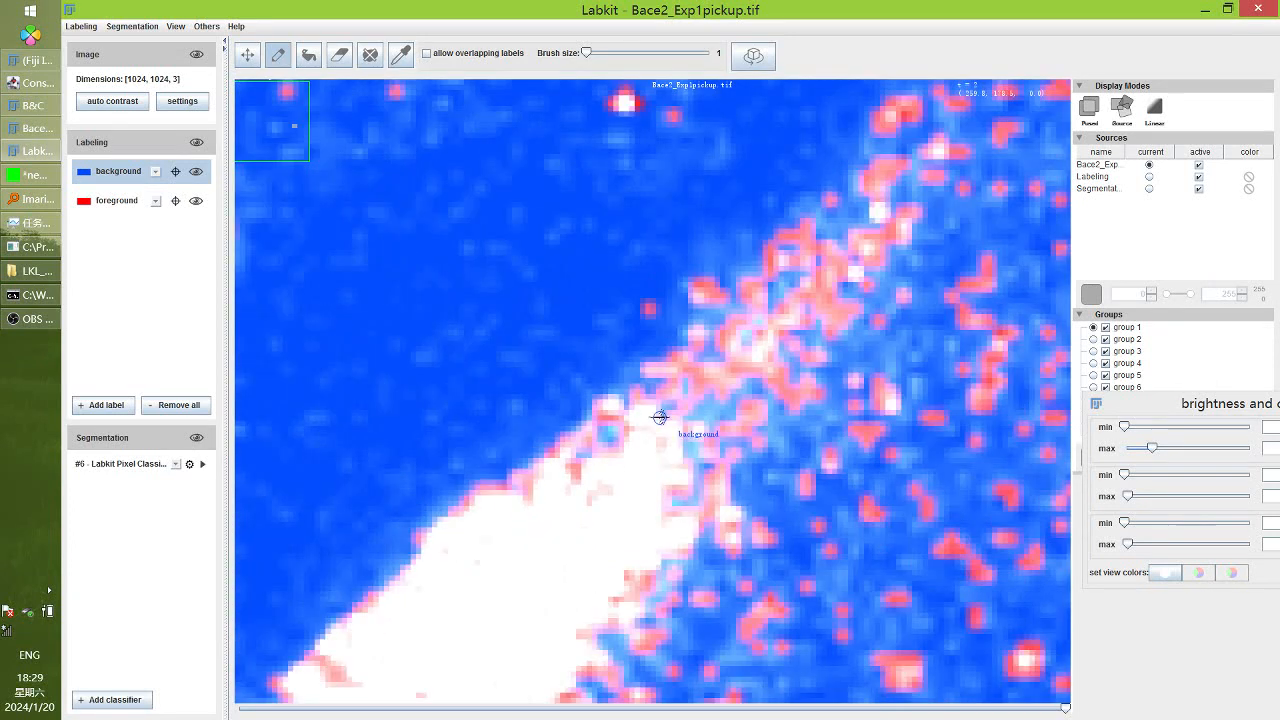
Paint small background patches over the dim holes inside the third frame's large oval nucleus and retrain the classifier
scroll(670, 421, up, 10)
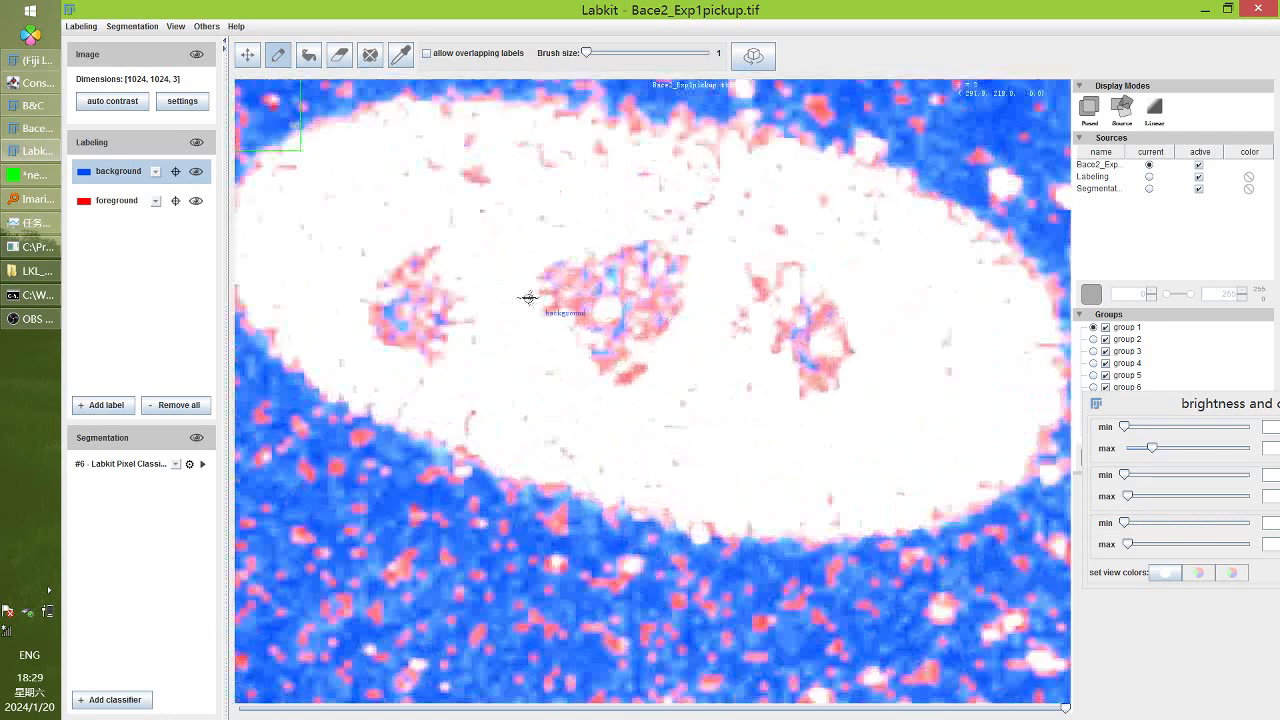
scroll(614, 286, up, 3)
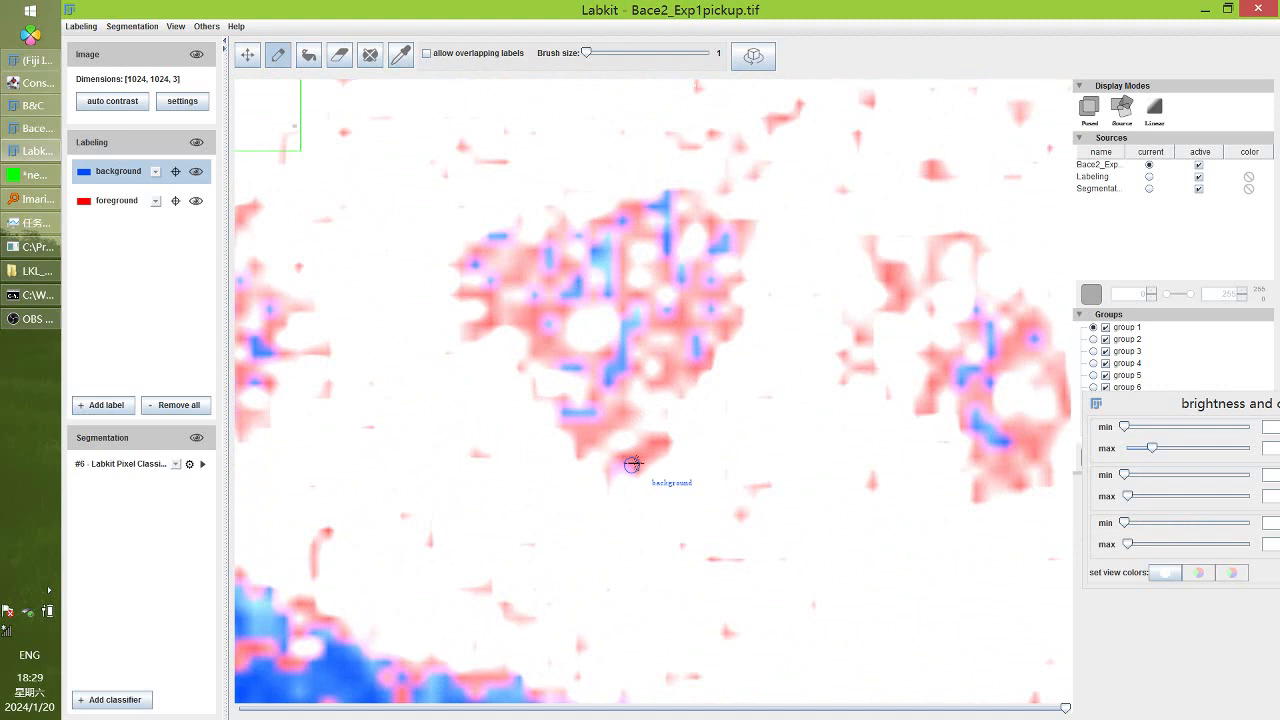
drag(965, 378, 979, 427)
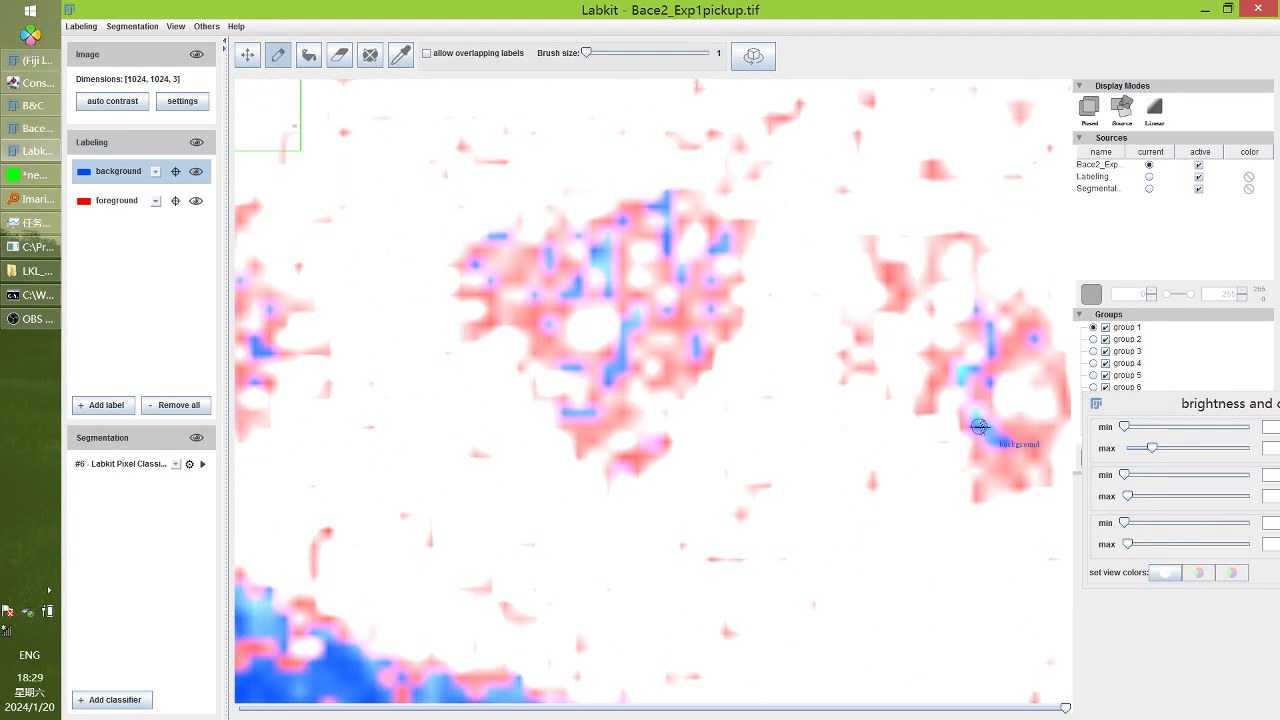
click(202, 464)
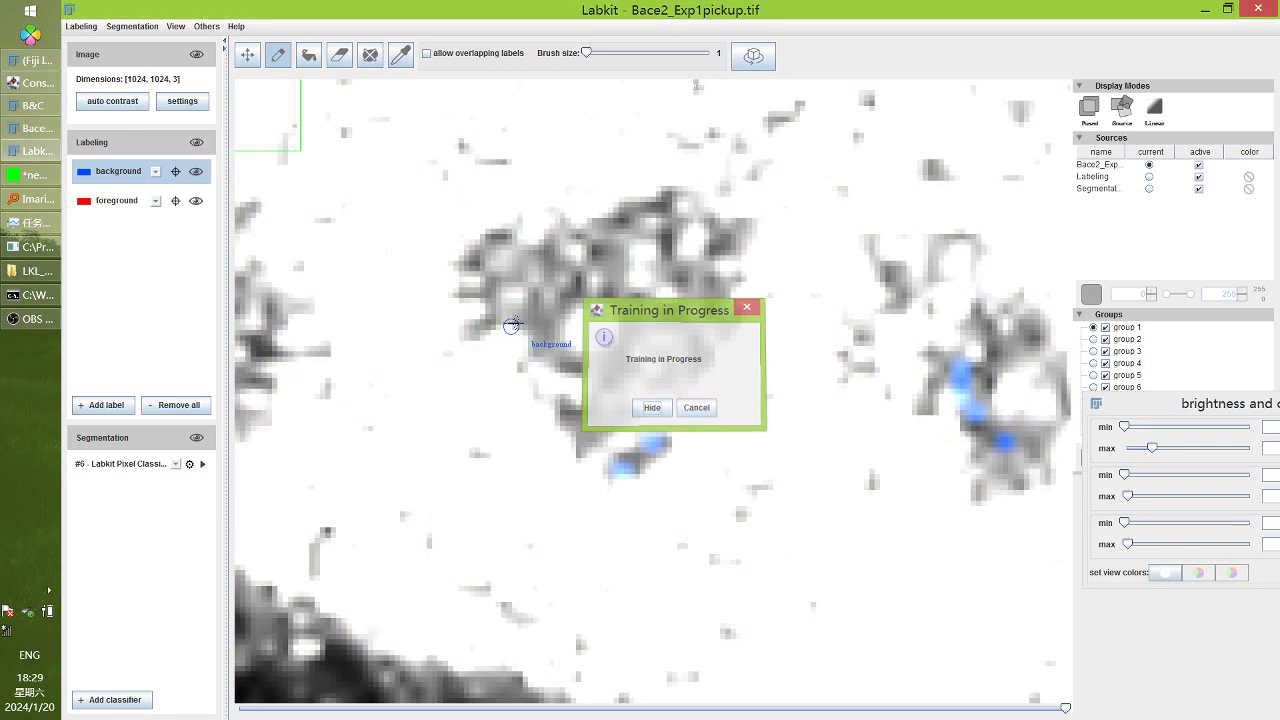
Examine the retrained segmentation across the third frame, from the large oval nucleus to the surrounding cells
scroll(548, 290, down, 12)
scroll(789, 193, down, 2)
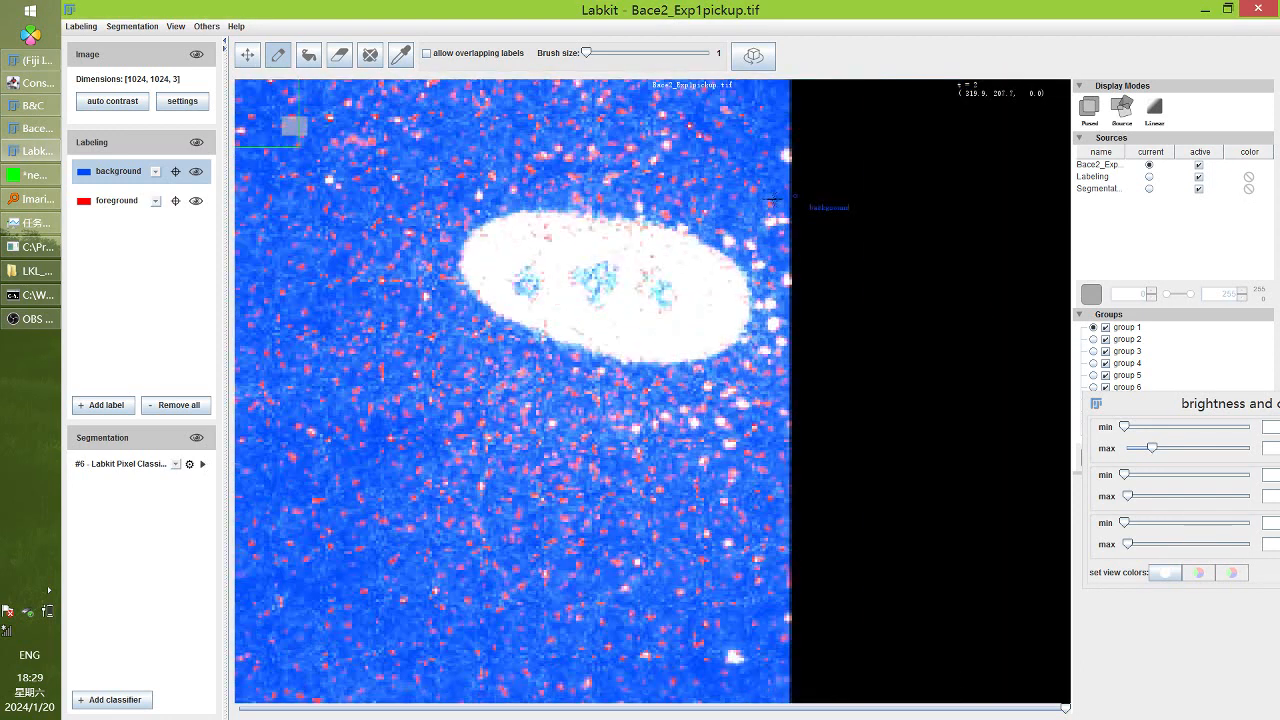
drag(531, 275, 720, 343)
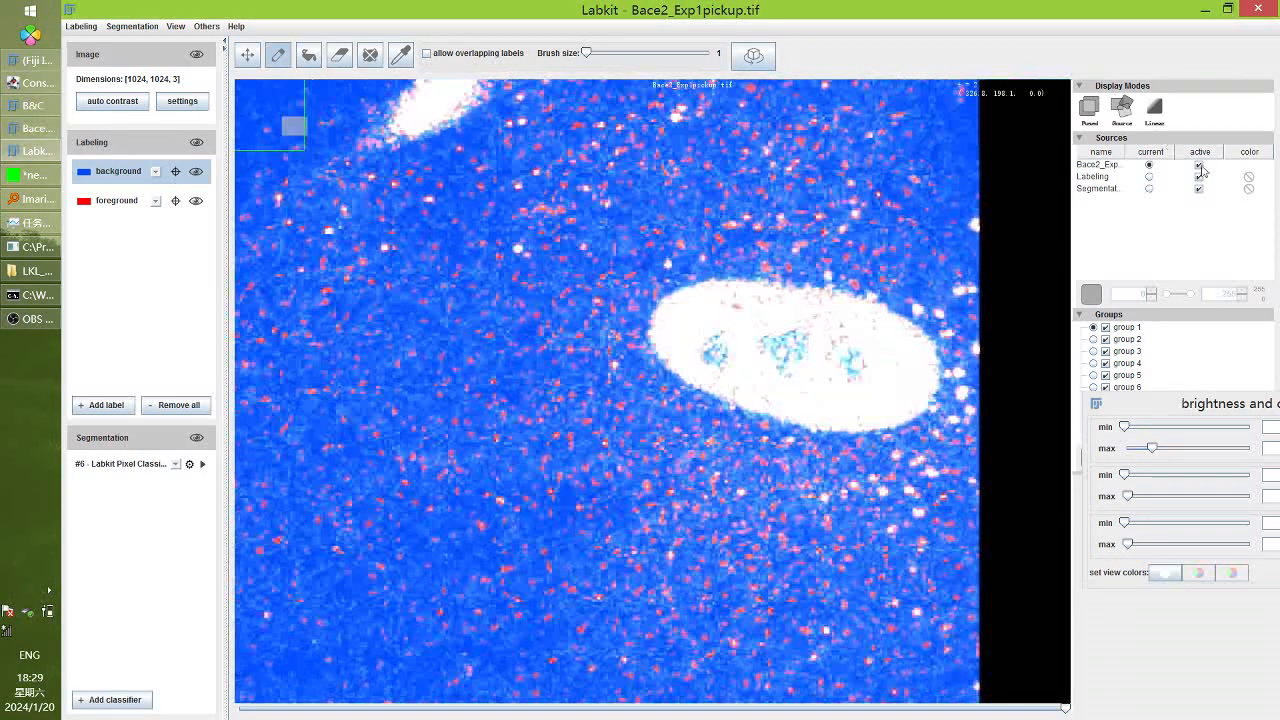
click(1199, 165)
click(1200, 166)
scroll(769, 298, down, 6)
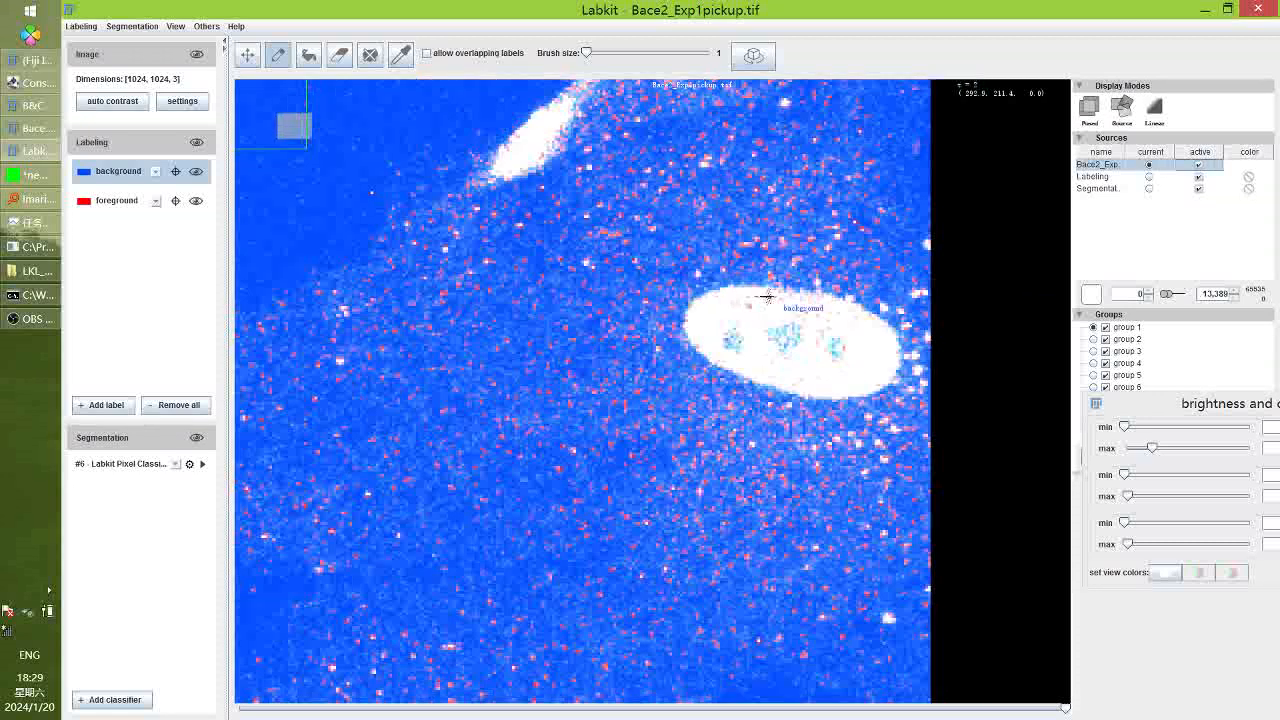
drag(392, 271, 778, 357)
scroll(519, 280, up, 6)
scroll(576, 362, down, 4)
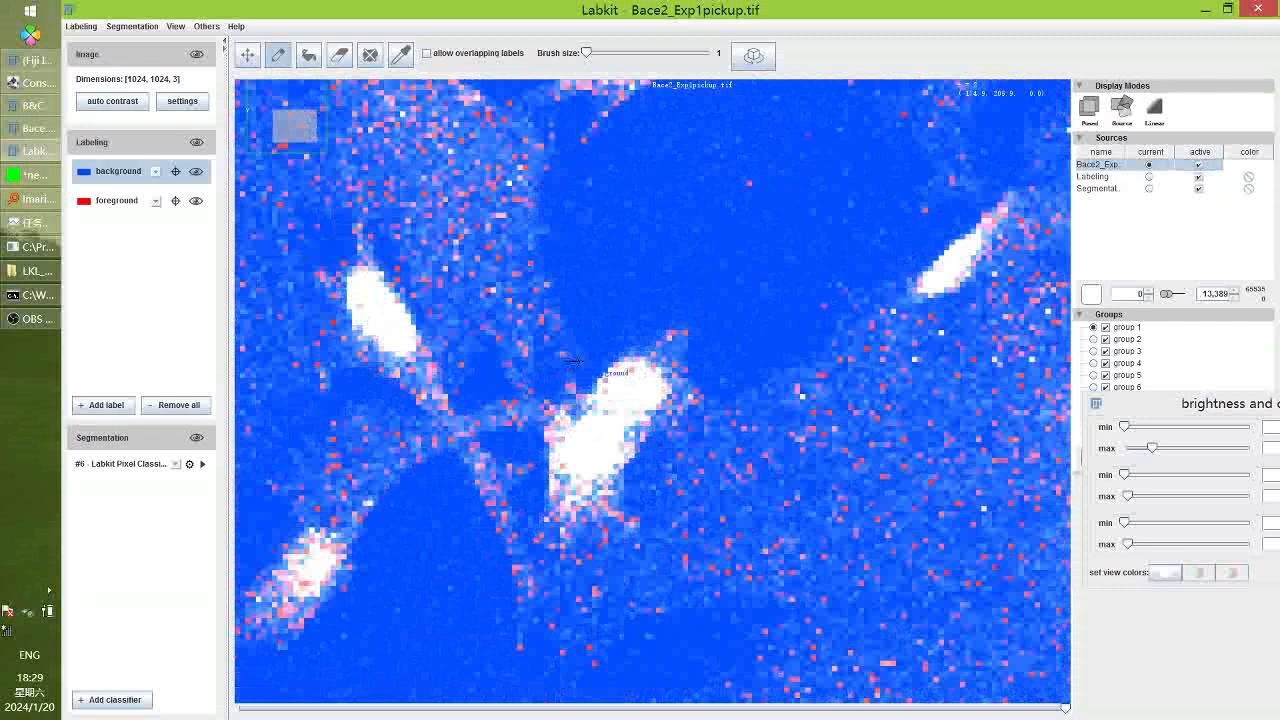
scroll(749, 363, up, 4)
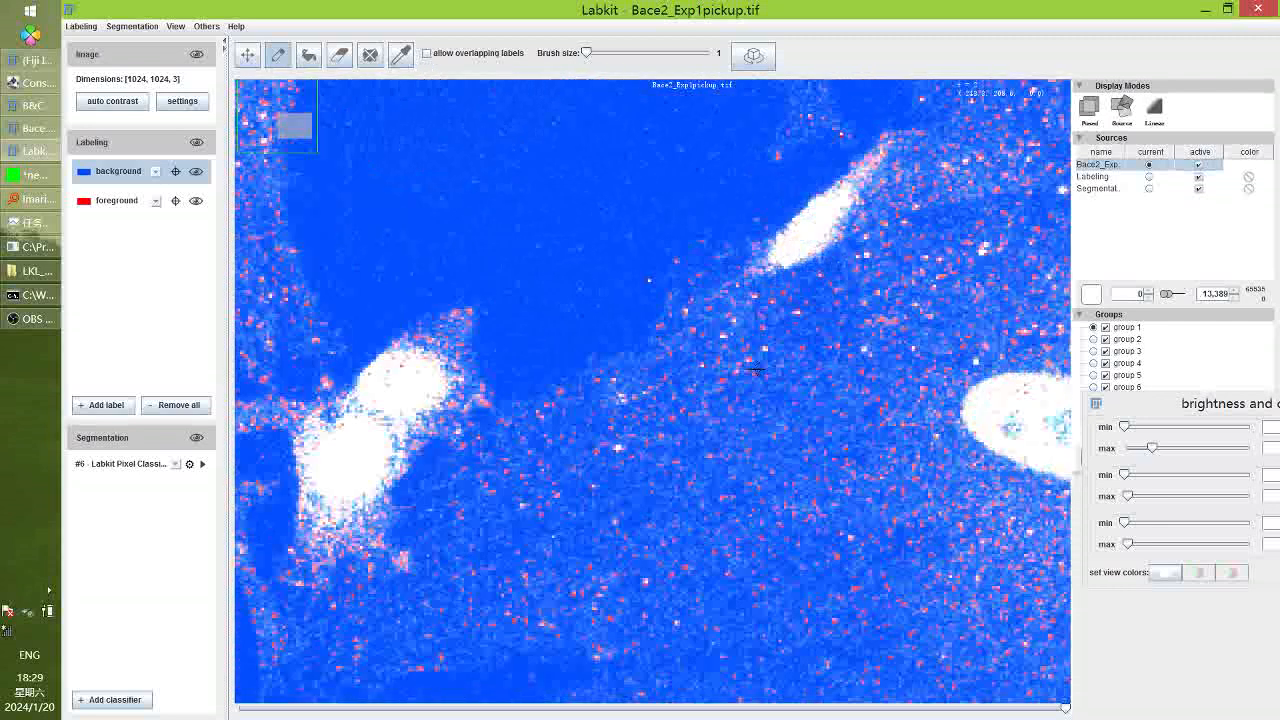
drag(749, 363, 293, 373)
drag(768, 410, 591, 235)
drag(564, 296, 890, 348)
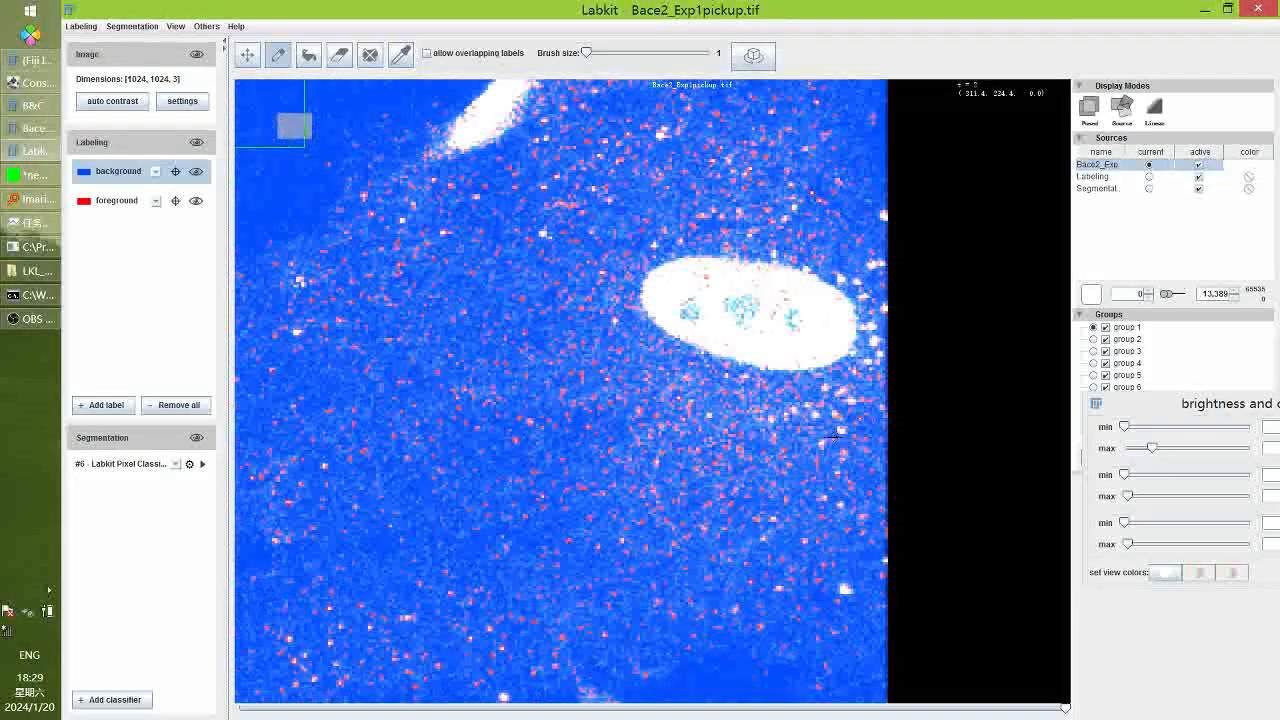
Switch to the second frame and inspect its segmentation around the nuclei and spots
drag(1065, 708, 652, 708)
scroll(597, 314, down, 5)
scroll(597, 314, down, 2)
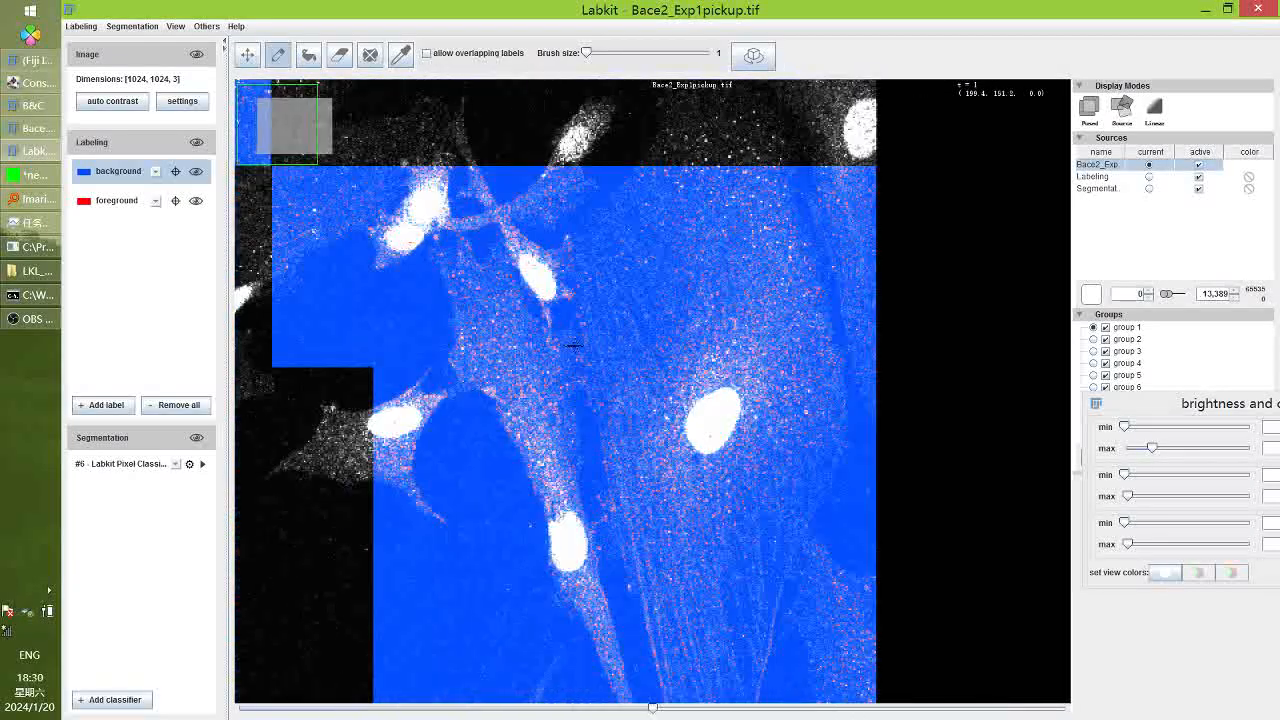
scroll(630, 318, up, 5)
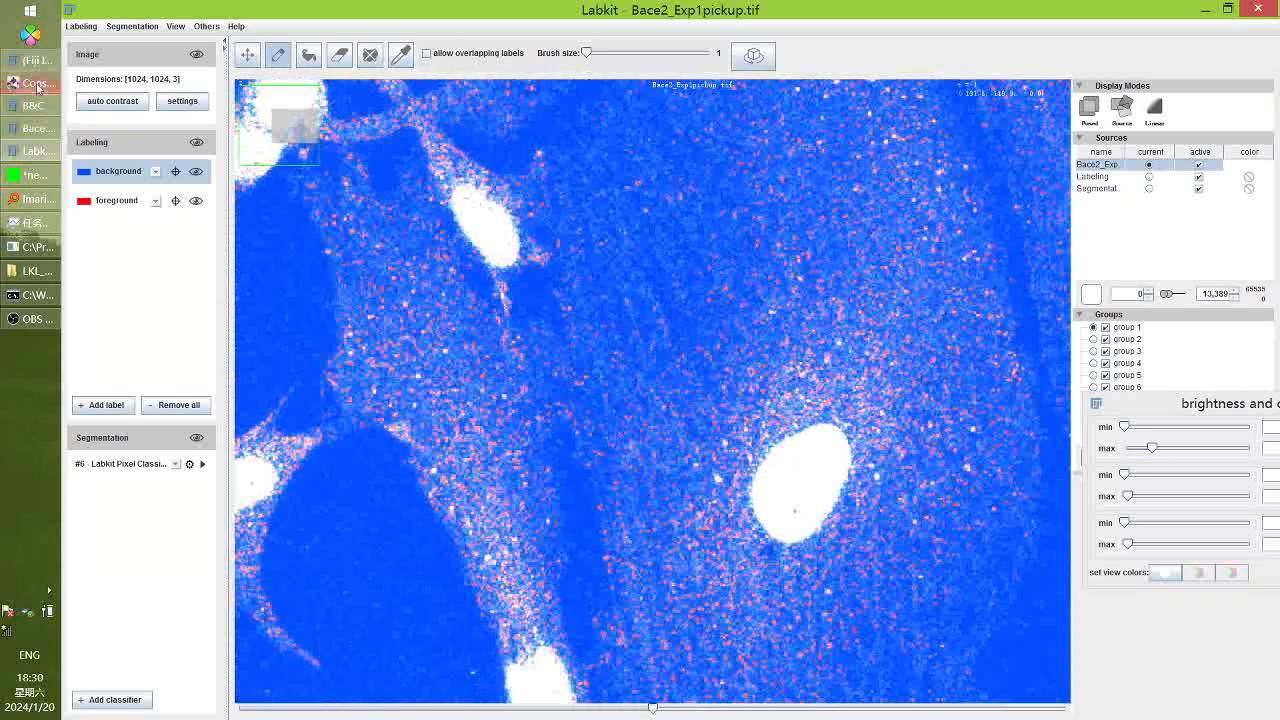
Save the labeling as Bace2_Exp1pickup.tif.labeling in the LKL_tutorial folder
click(82, 27)
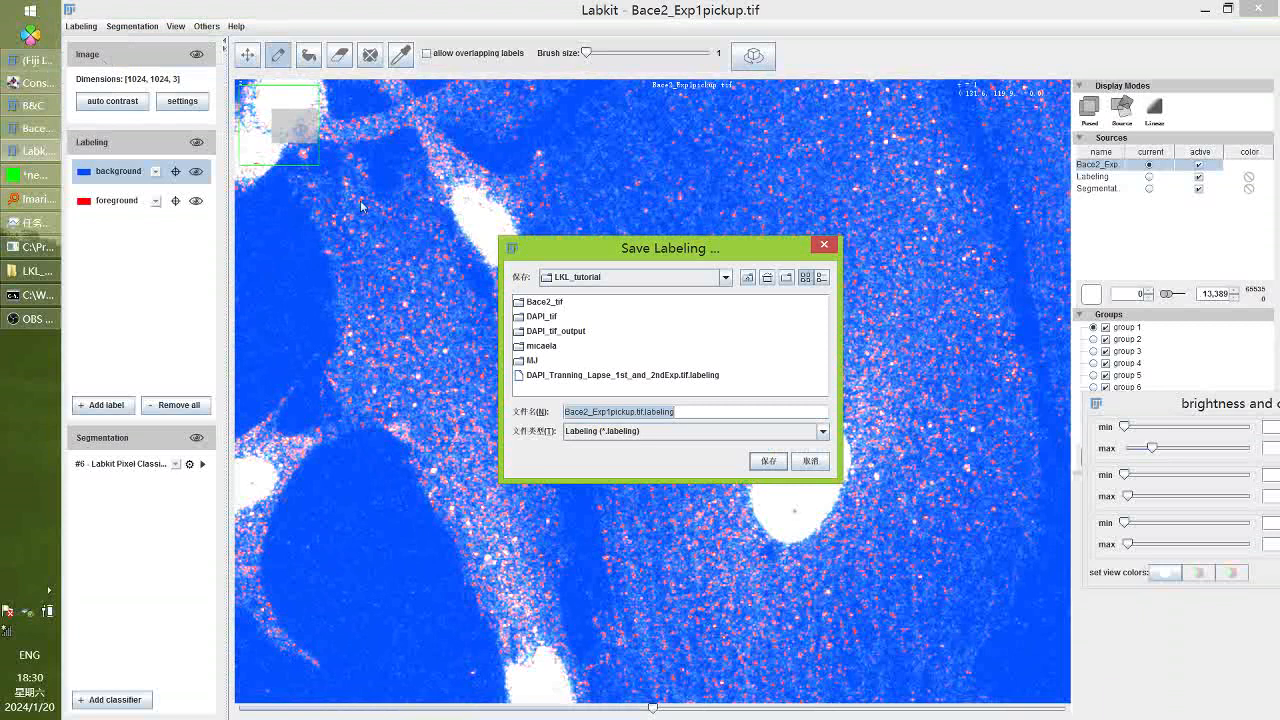
click(769, 463)
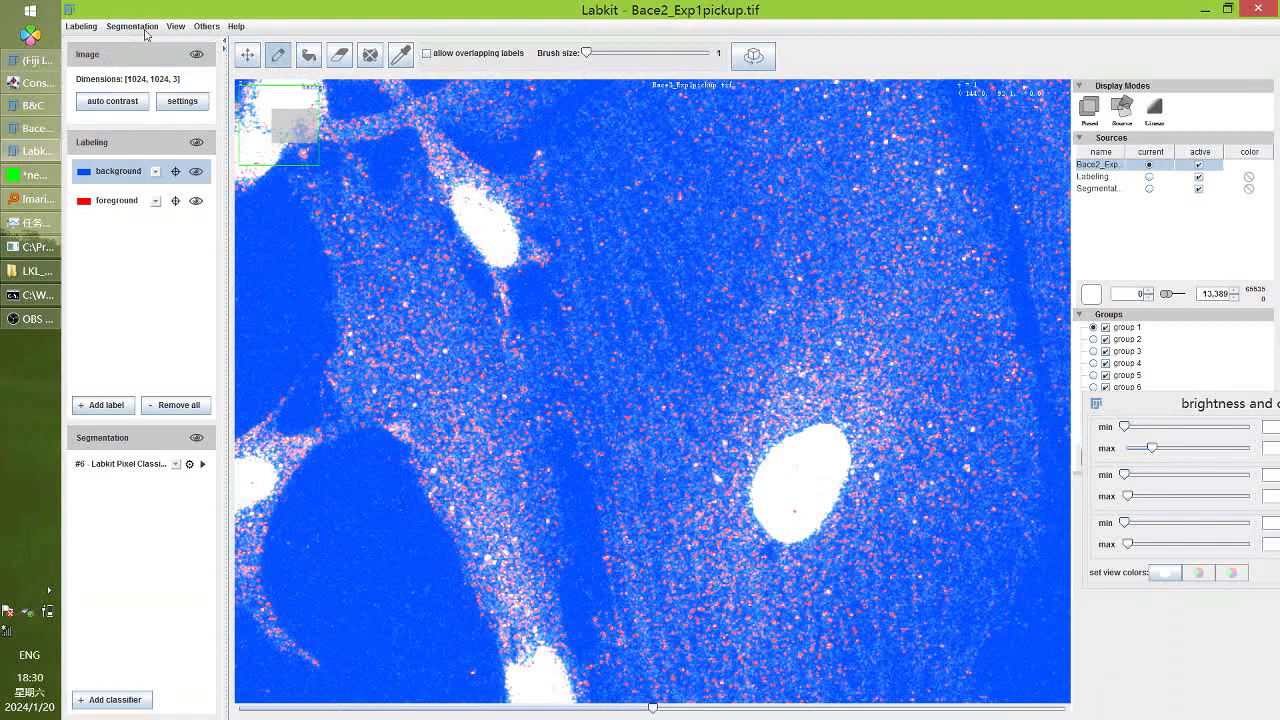
Start saving the classifier and set the destination folder to E:\temp2\LKL_tutorial, copying the path from File Explorer
click(145, 28)
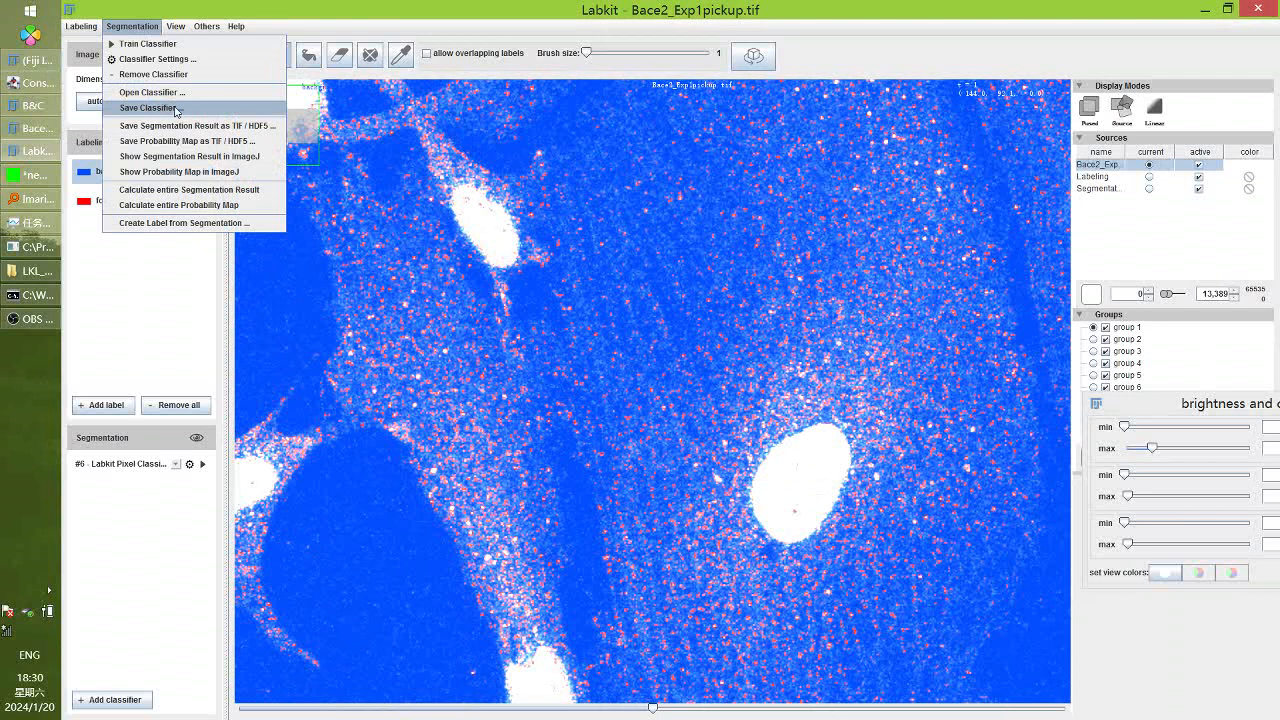
click(150, 108)
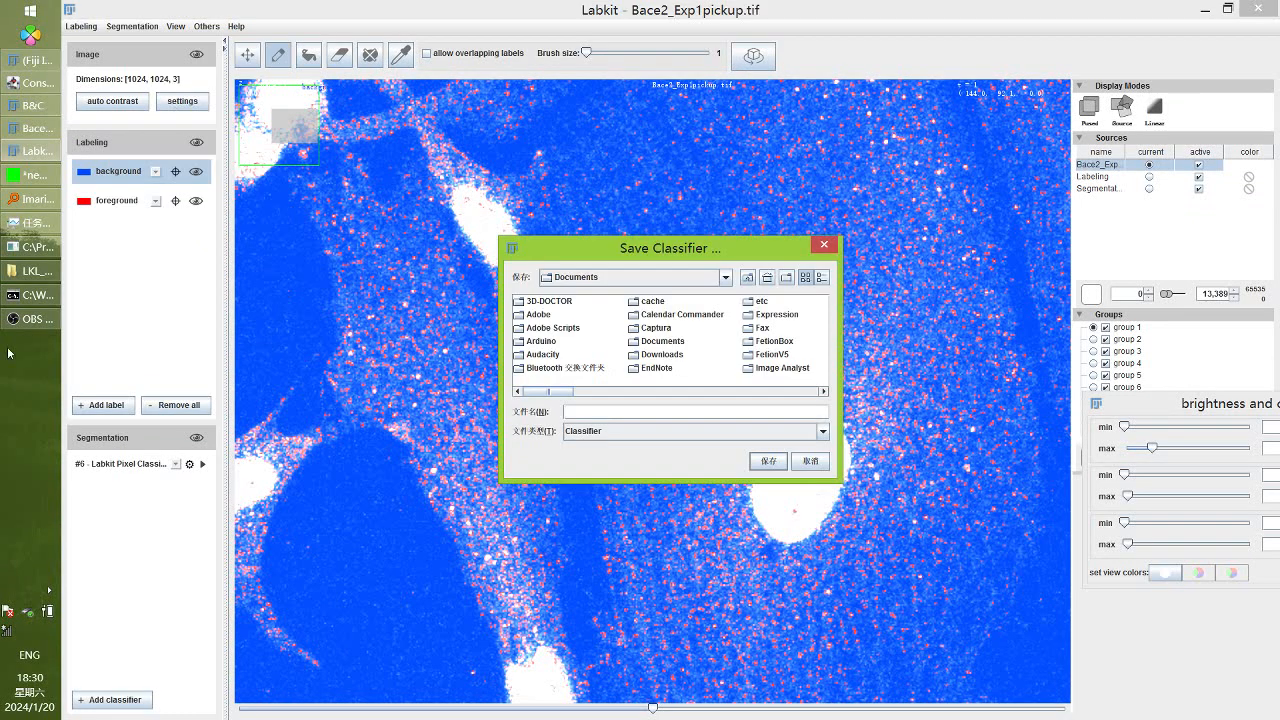
click(30, 270)
click(640, 300)
key(ctrl+c)
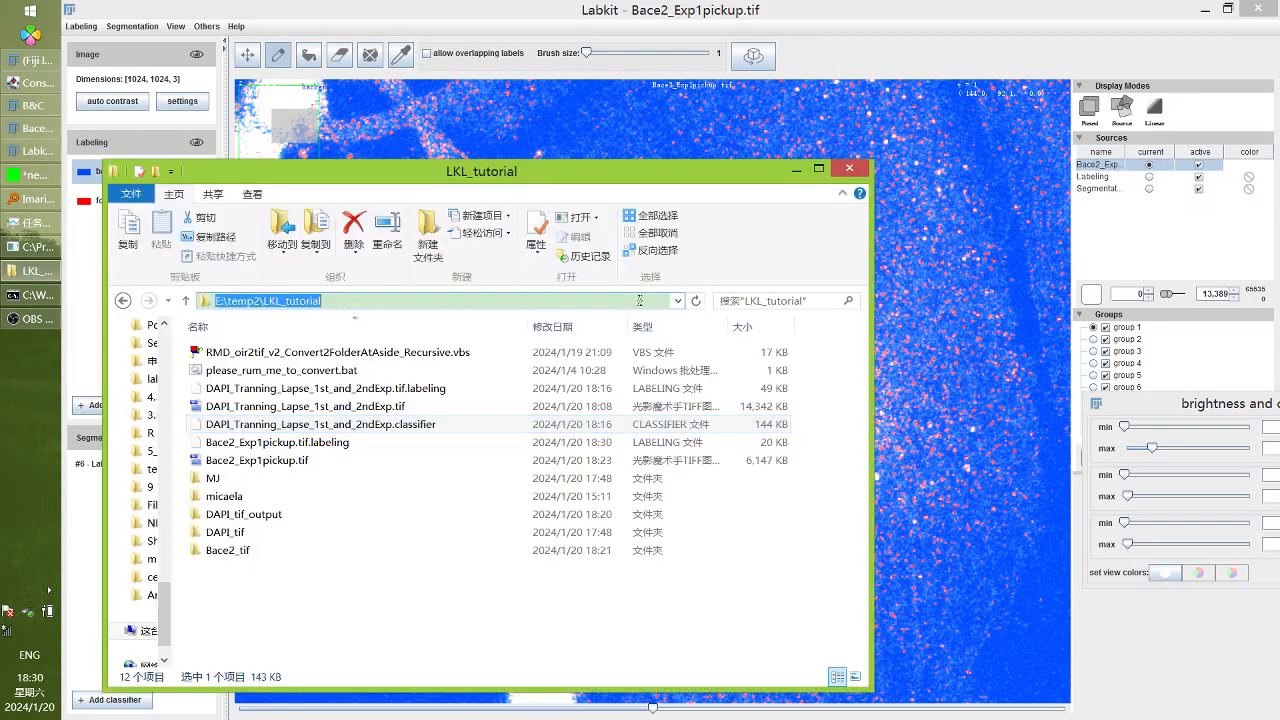
click(790, 168)
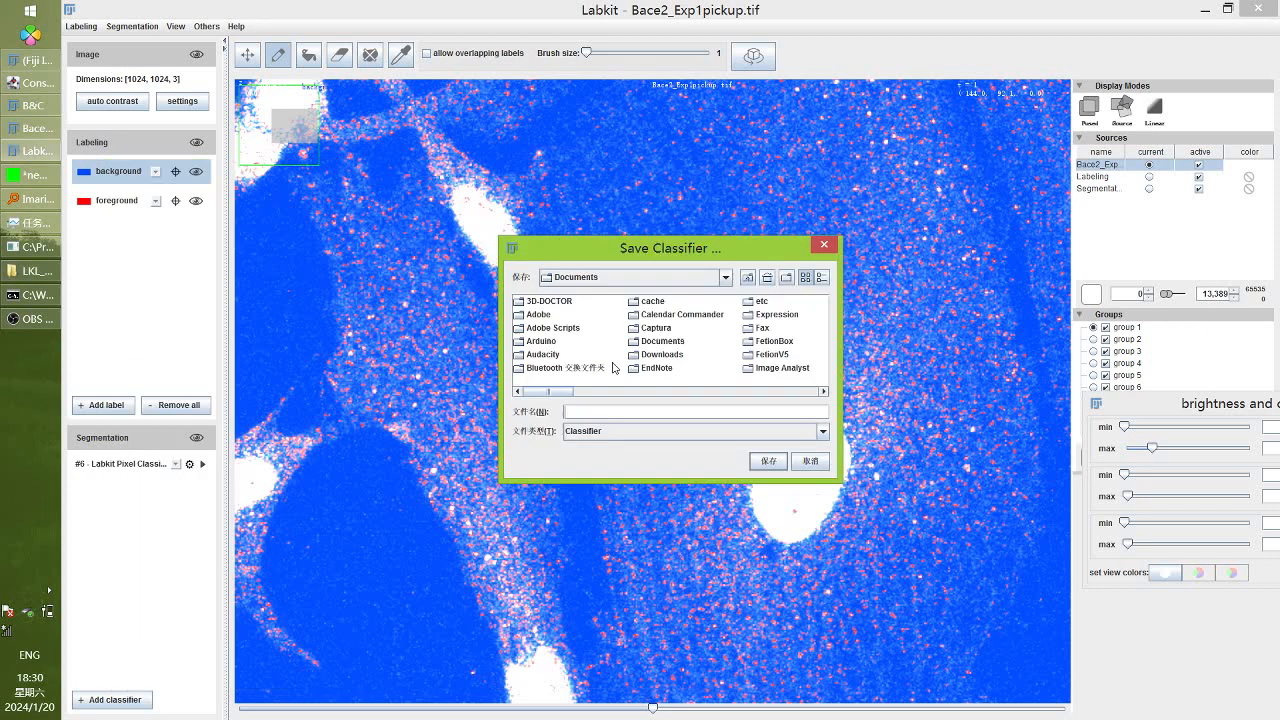
click(628, 411)
key(ctrl+v)
key(Return)
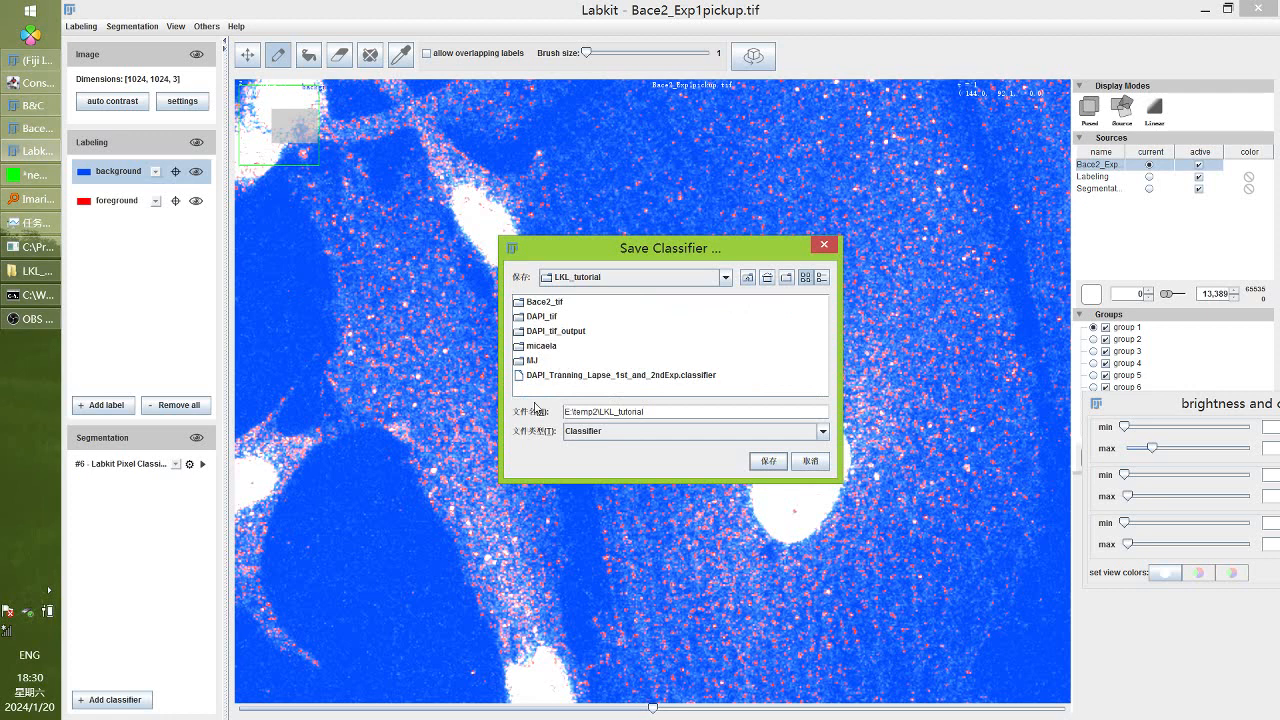
Save the classifier as Bace2_Exp1pickup.classifier, reusing the base name of the Bace2_Exp1pickup.tif image
click(31, 270)
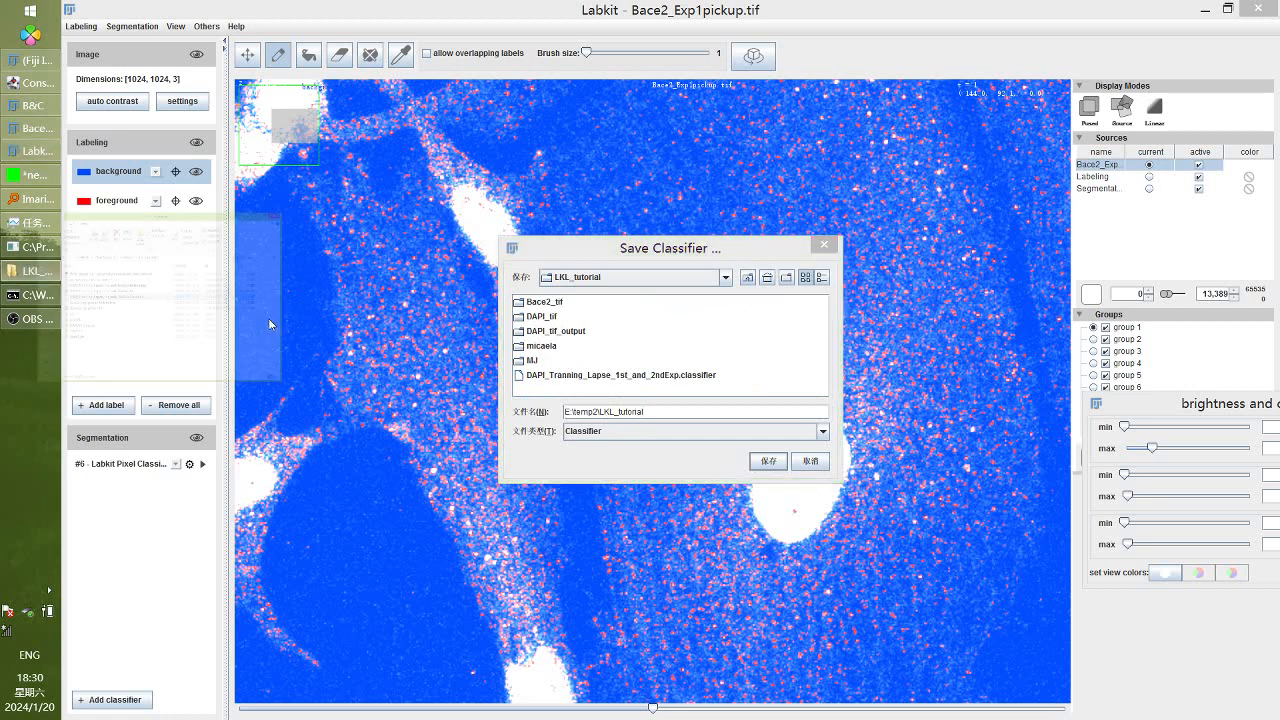
click(268, 459)
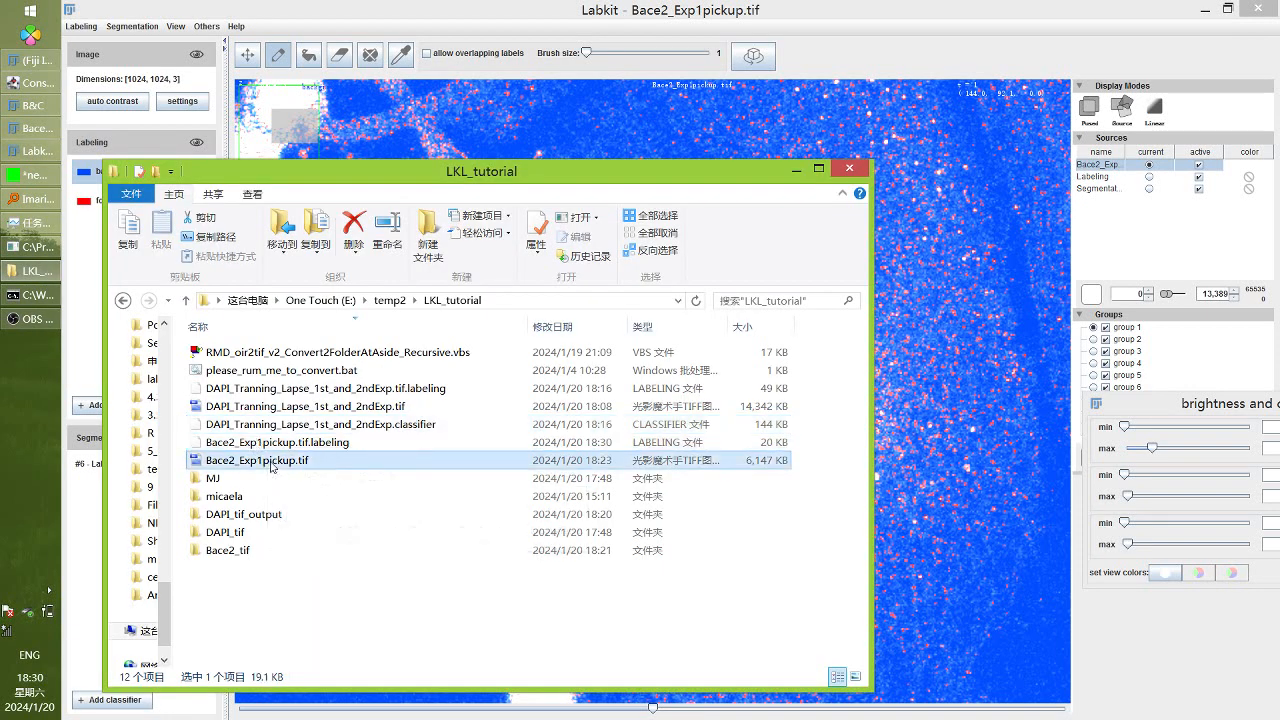
click(285, 461)
key(ctrl+c)
click(553, 4)
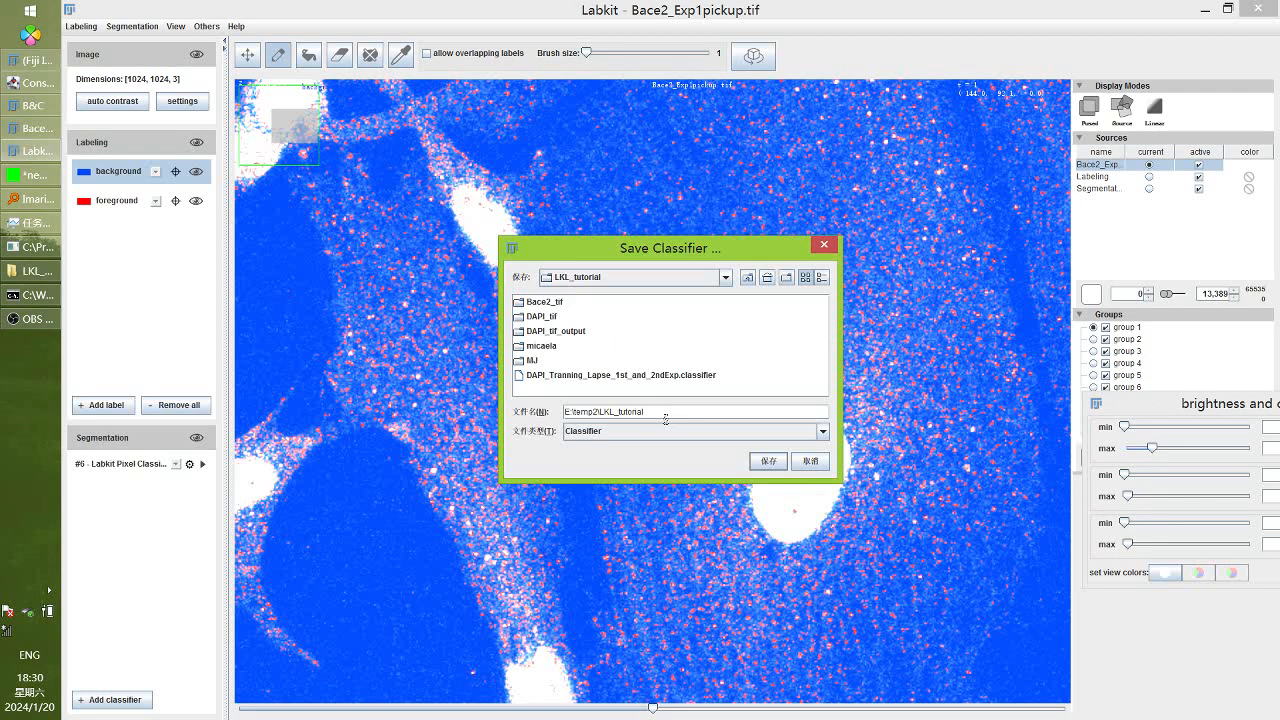
triple_click(665, 416)
key(ctrl+v)
key(Return)
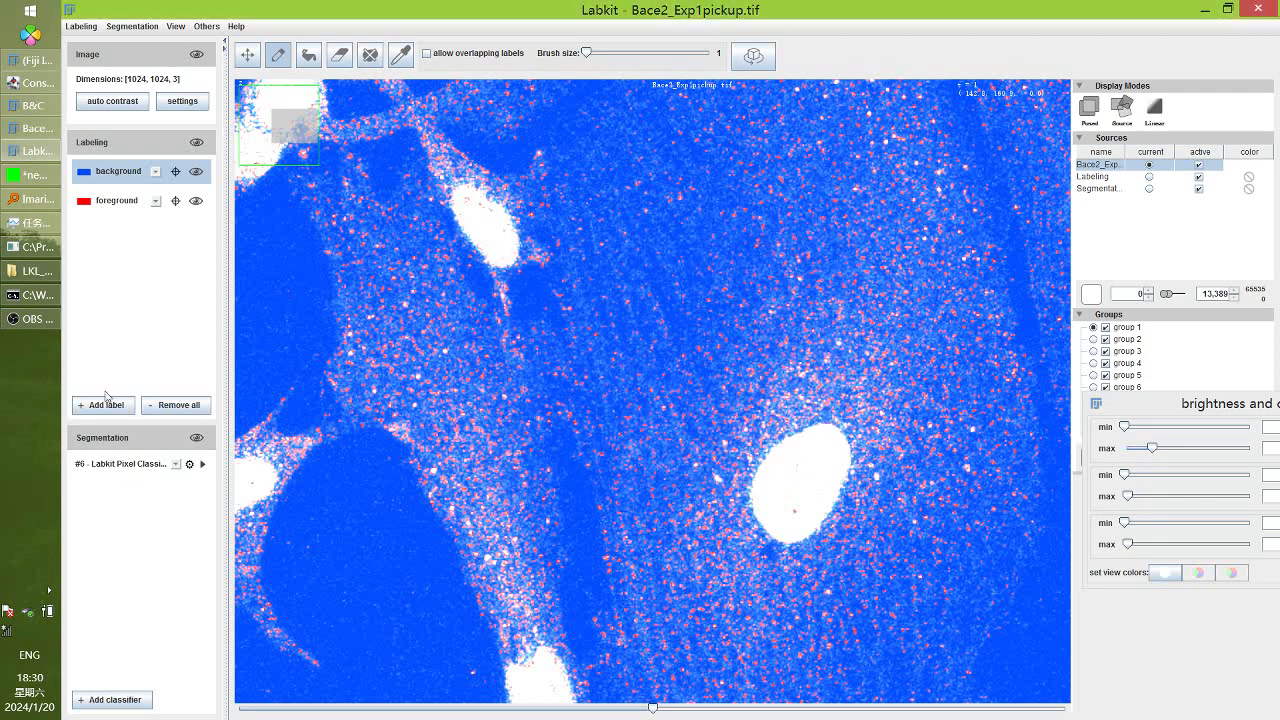
Check the saved Bace2_Exp1pickup labeling and classifier files in File Explorer, and return to Labkit
click(35, 271)
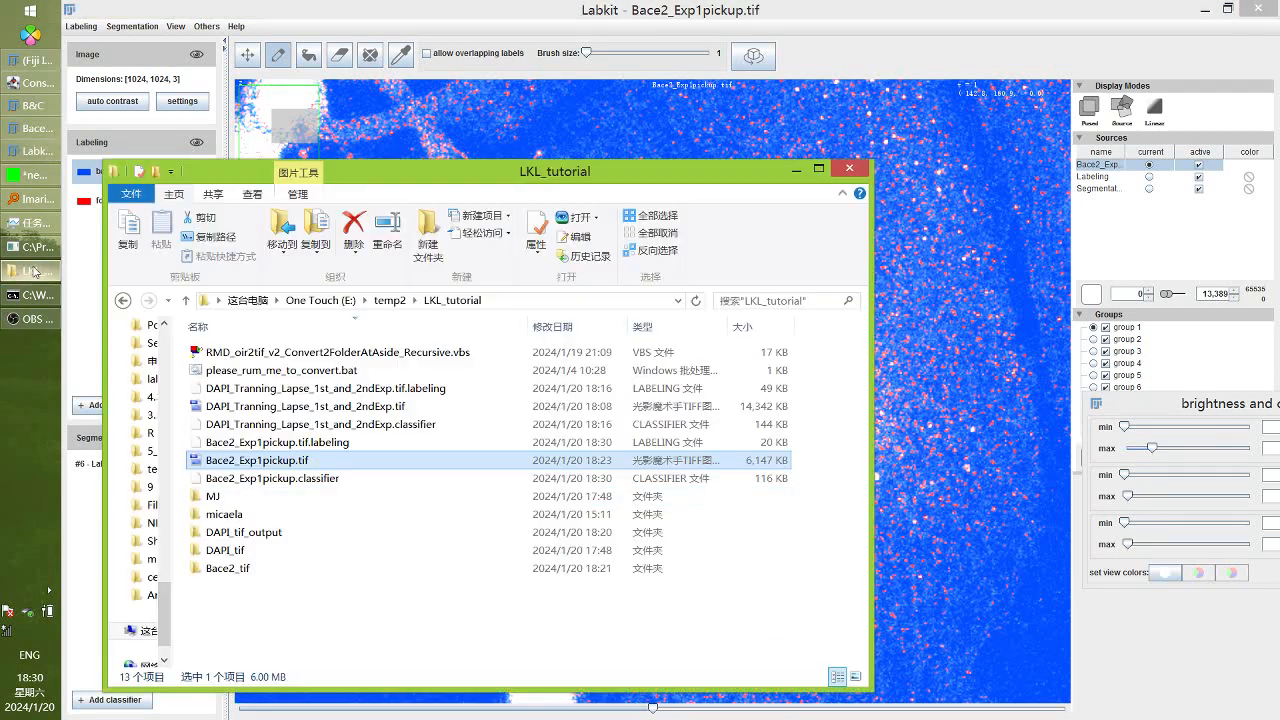
click(310, 442)
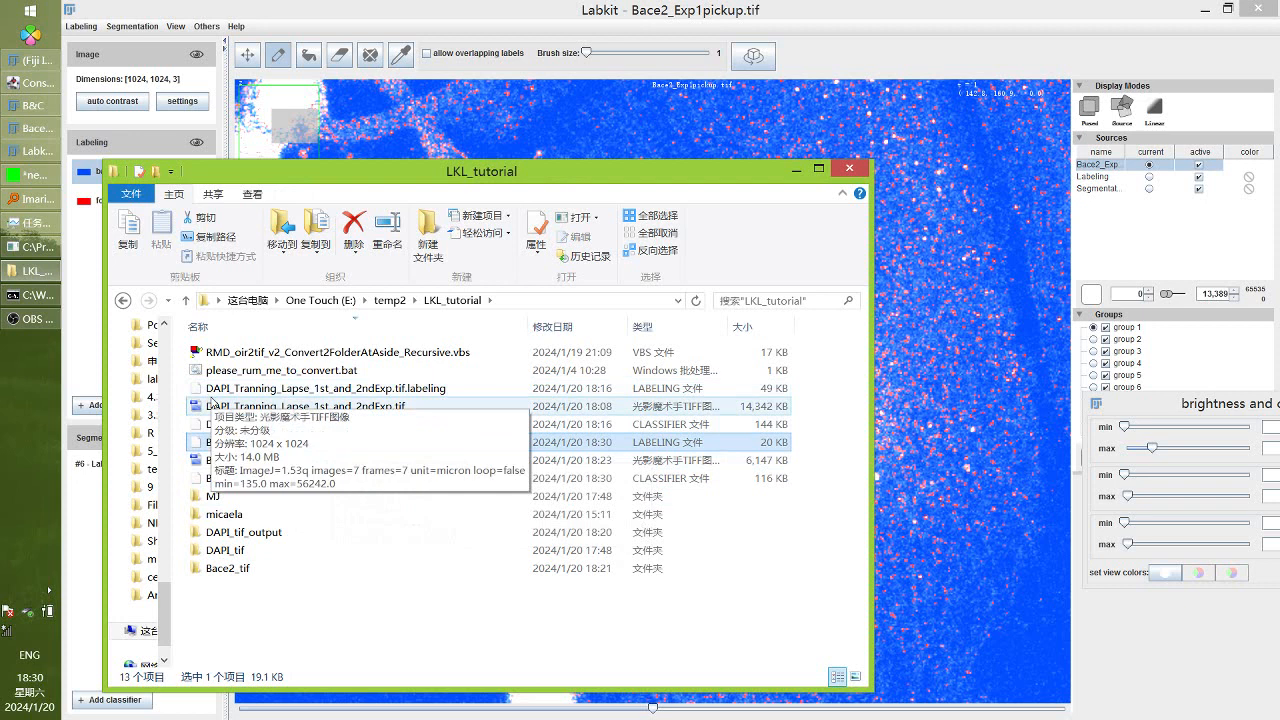
drag(341, 186, 417, 132)
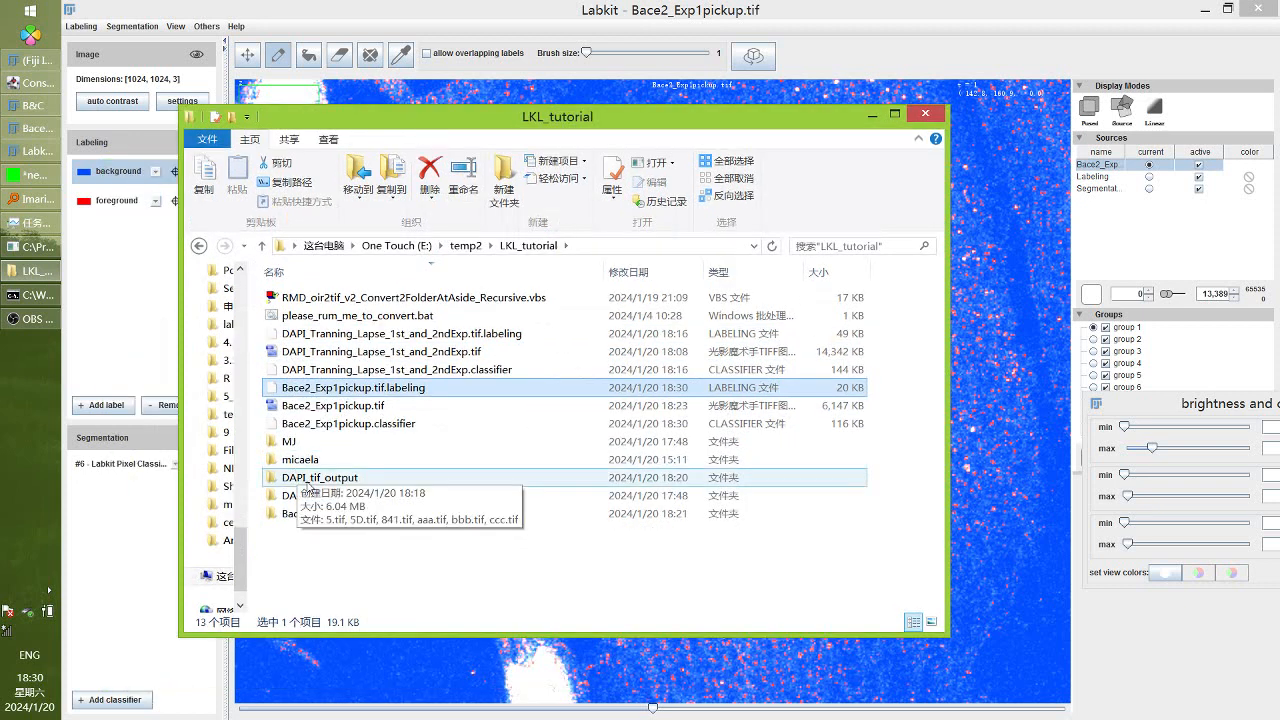
click(437, 6)
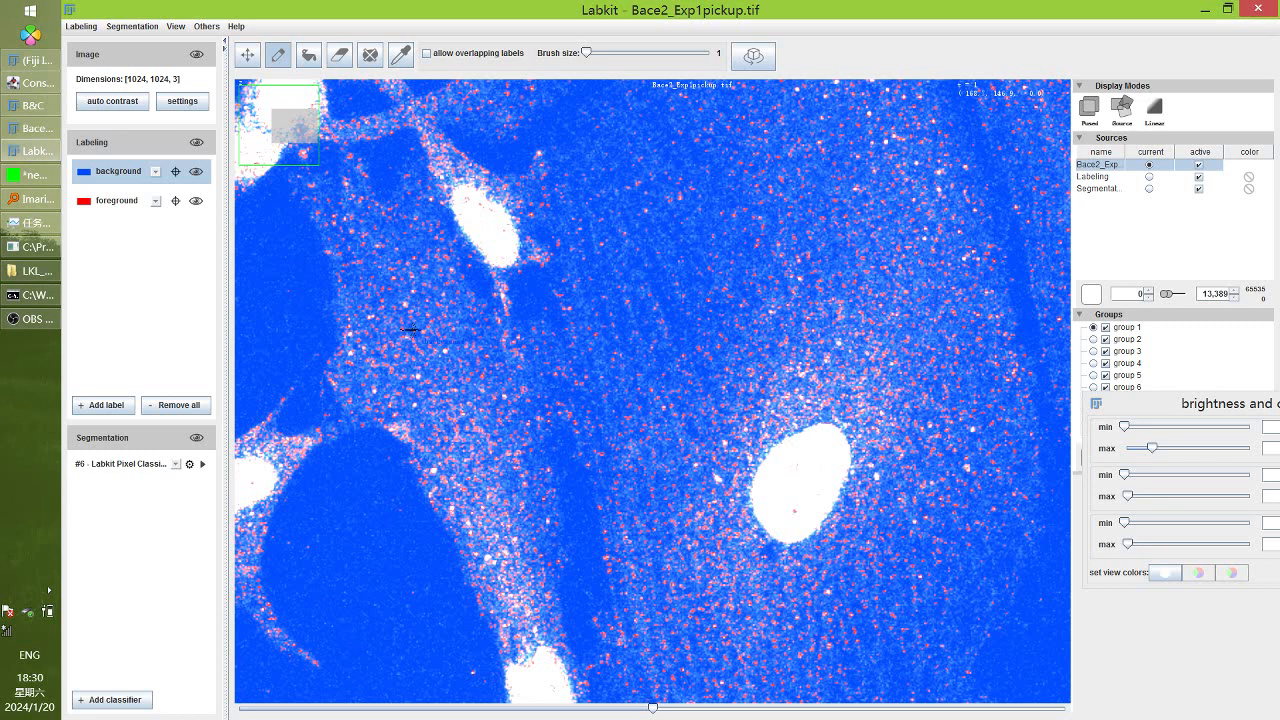
Open Labkit's batch segmentation dialog and create a Bace2_tif_output folder inside LKL_tutorial in File Explorer
click(210, 28)
click(222, 45)
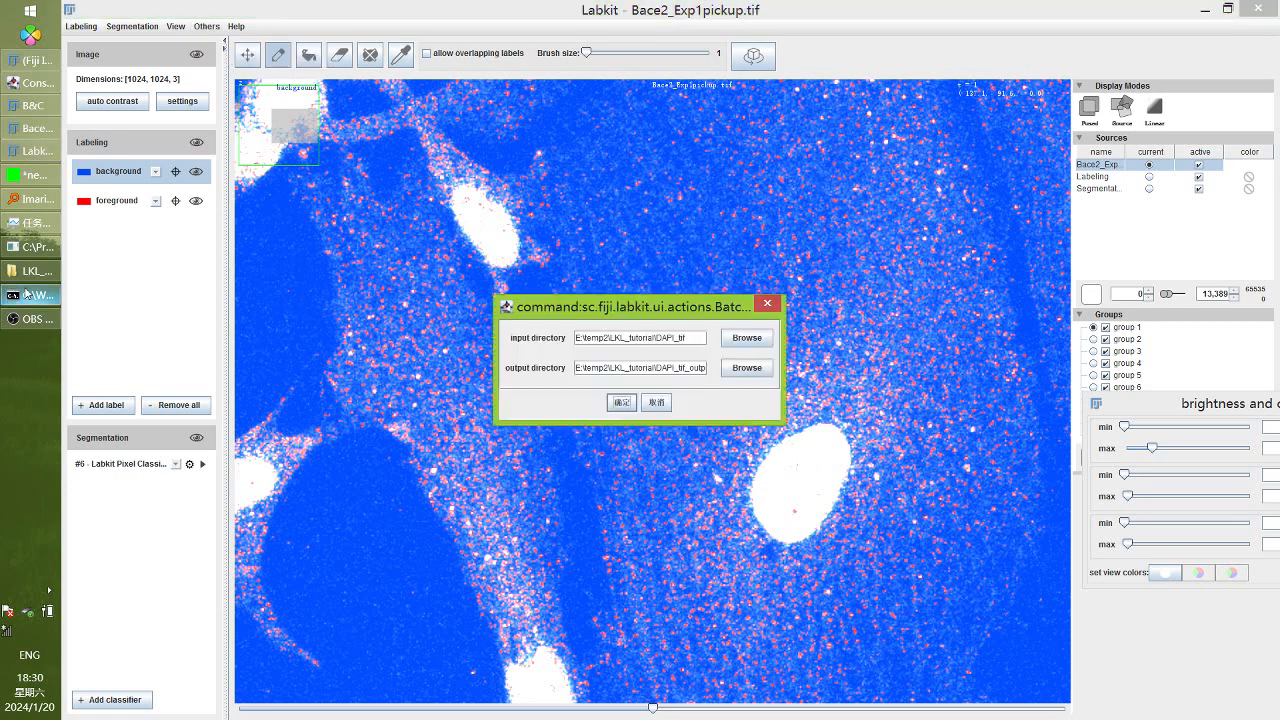
click(30, 270)
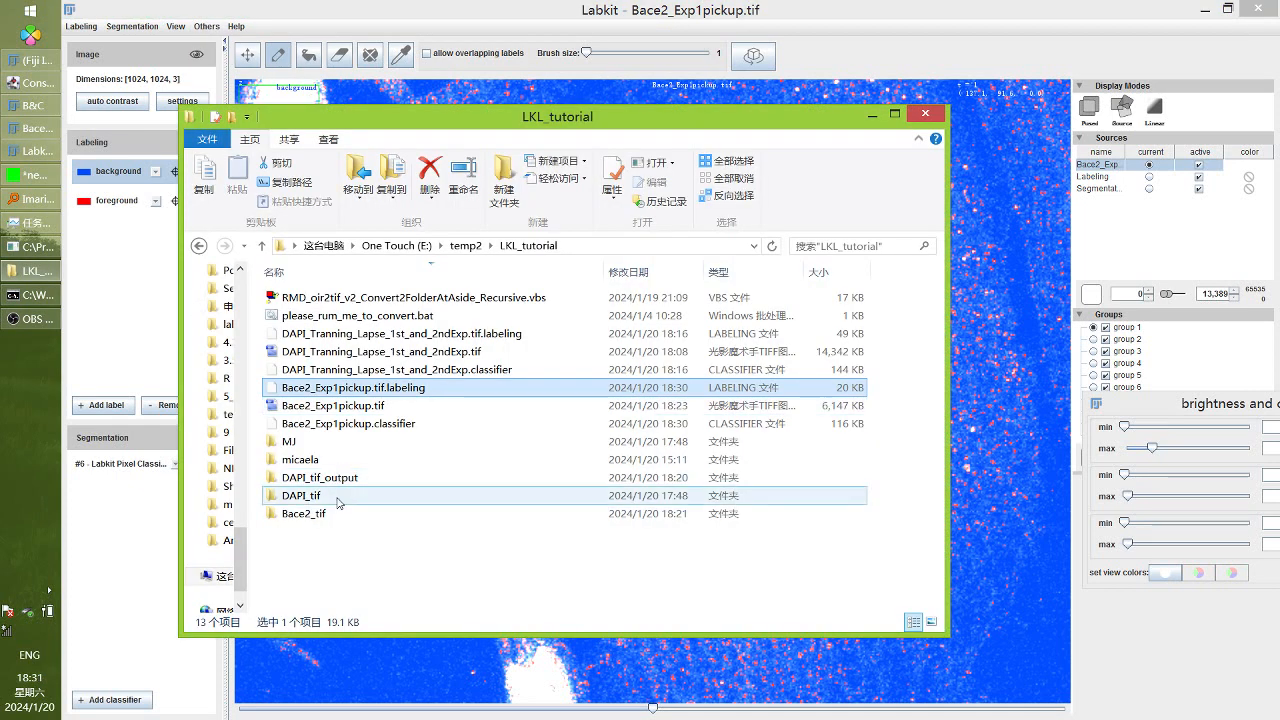
click(304, 513)
click(304, 513)
key(ctrl+c)
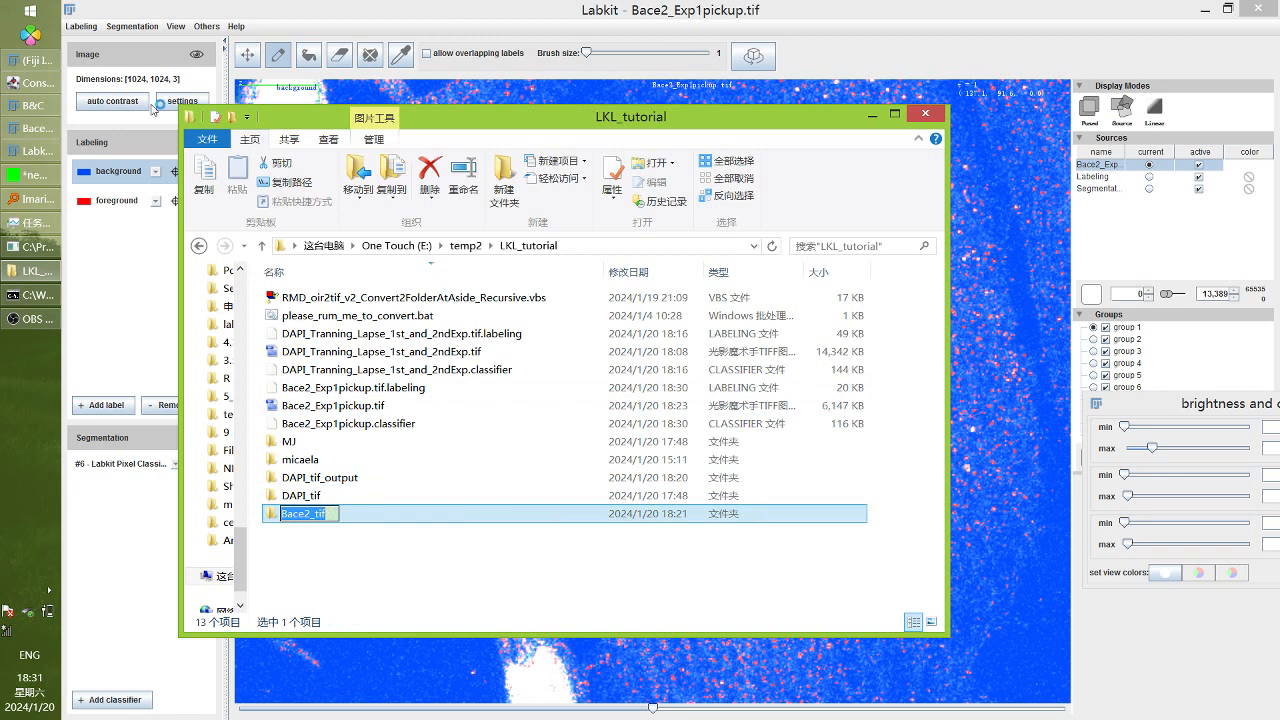
click(229, 117)
key(ctrl+v)
text(_output)
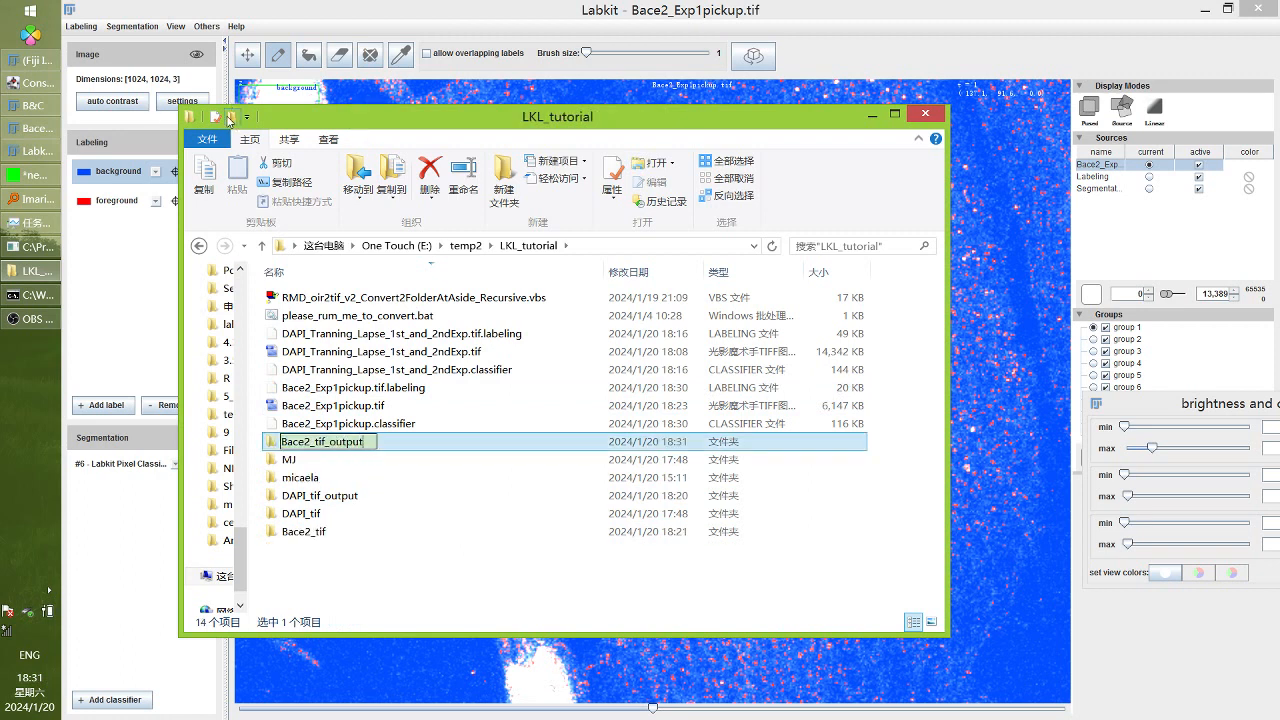
key(Return)
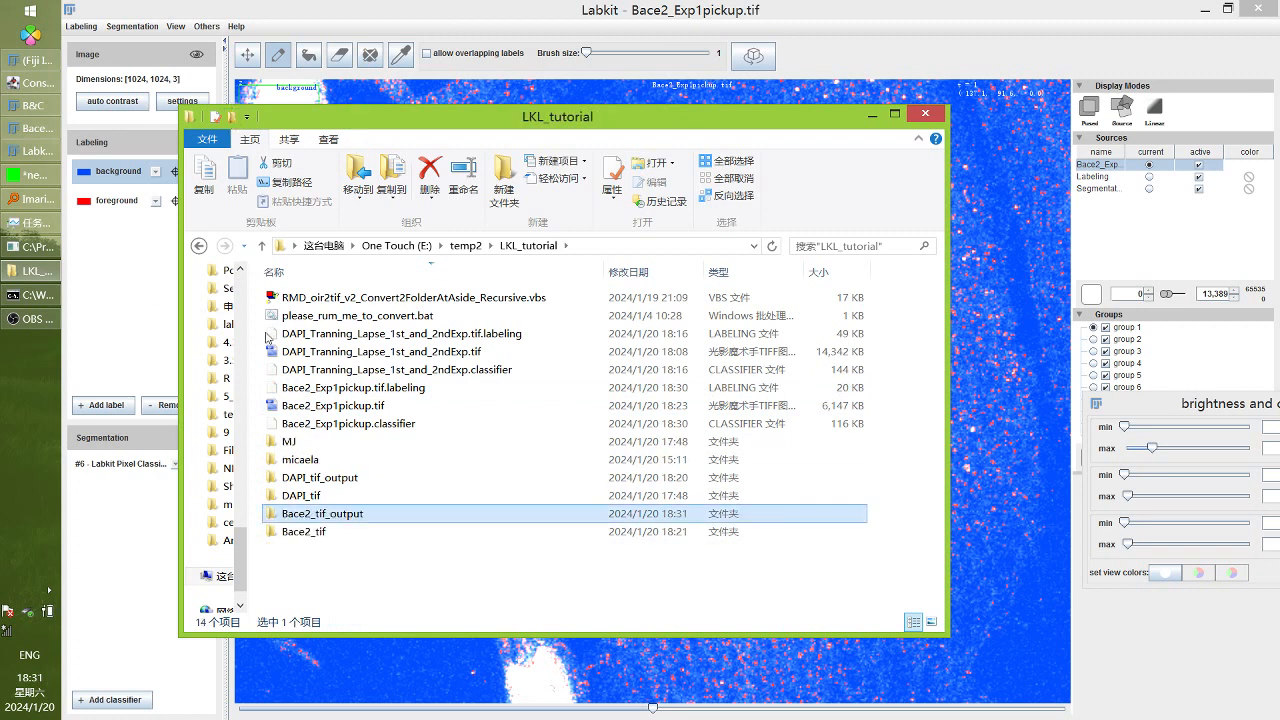
Set the batch segmentation's input directory to E:\temp2\LKL_tutorial\Bace2_tif, copying the path from File Explorer
double_click(385, 531)
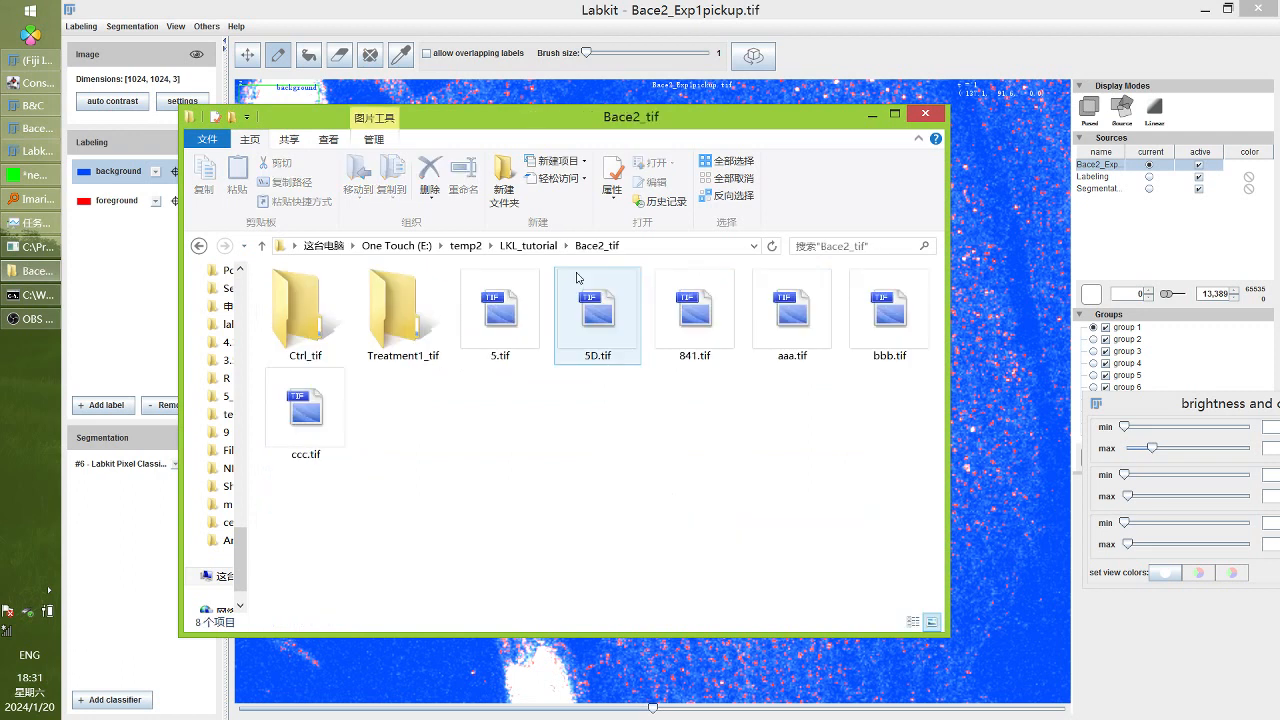
click(660, 249)
click(872, 114)
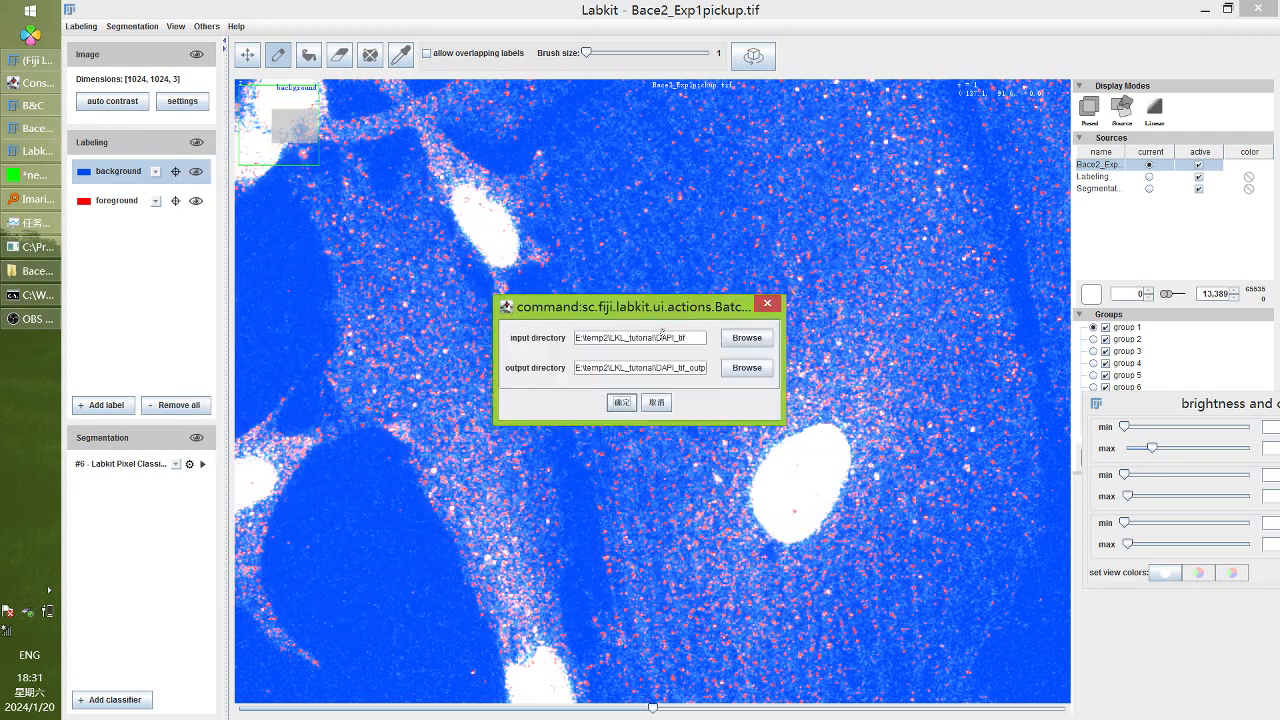
drag(686, 336, 346, 332)
key(ctrl+v)
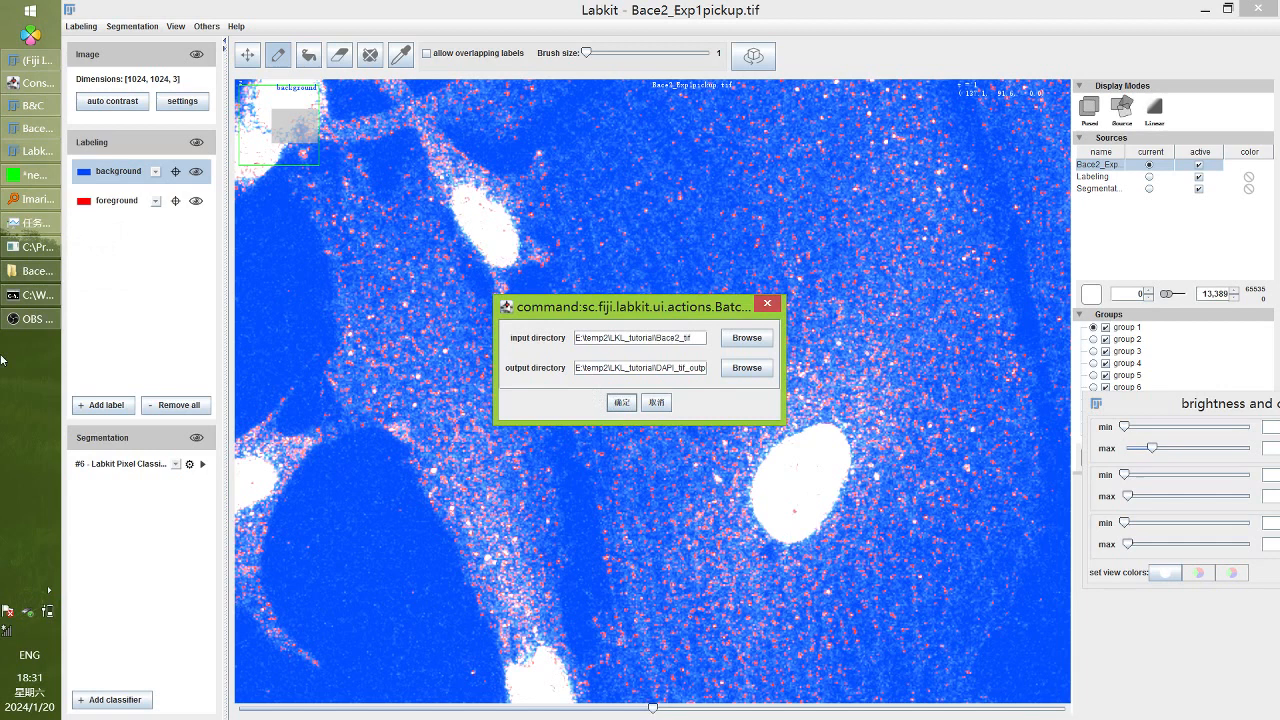
Set the batch segmentation's output directory to E:\temp2\LKL_tutorial\Bace2_tif_output, copying the path from File Explorer, and run the segmentation
click(35, 270)
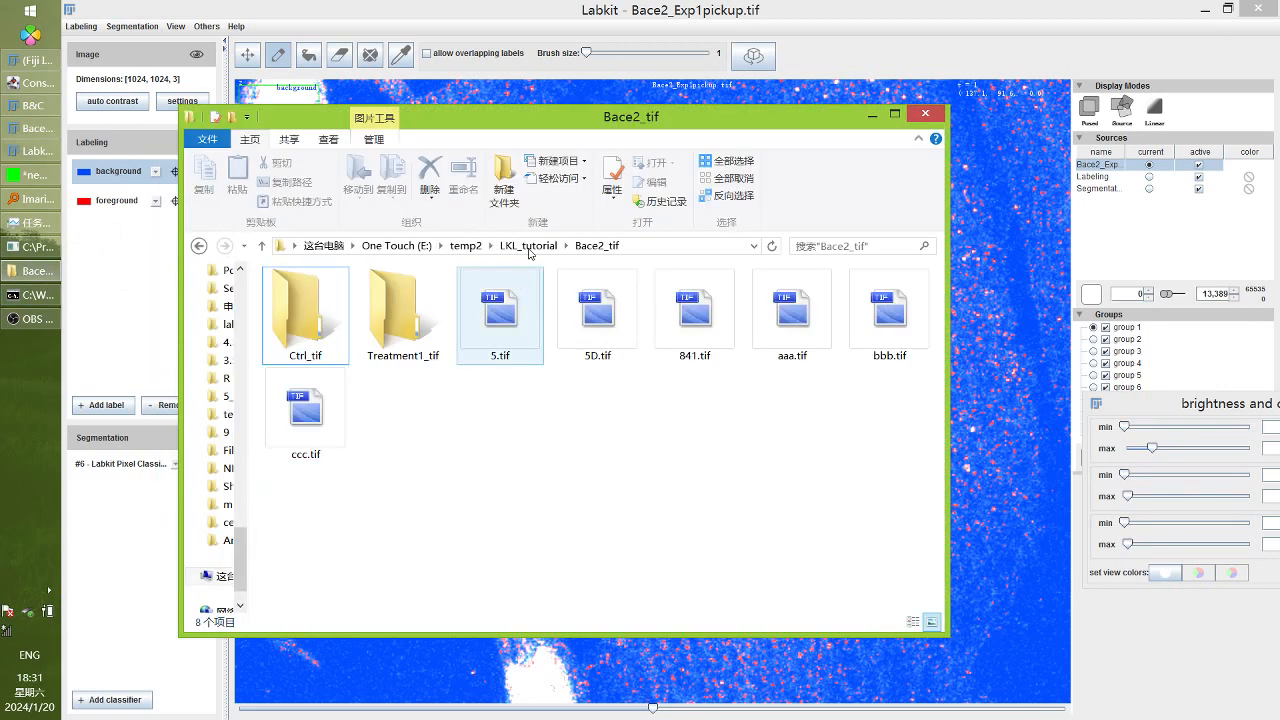
click(530, 249)
double_click(352, 515)
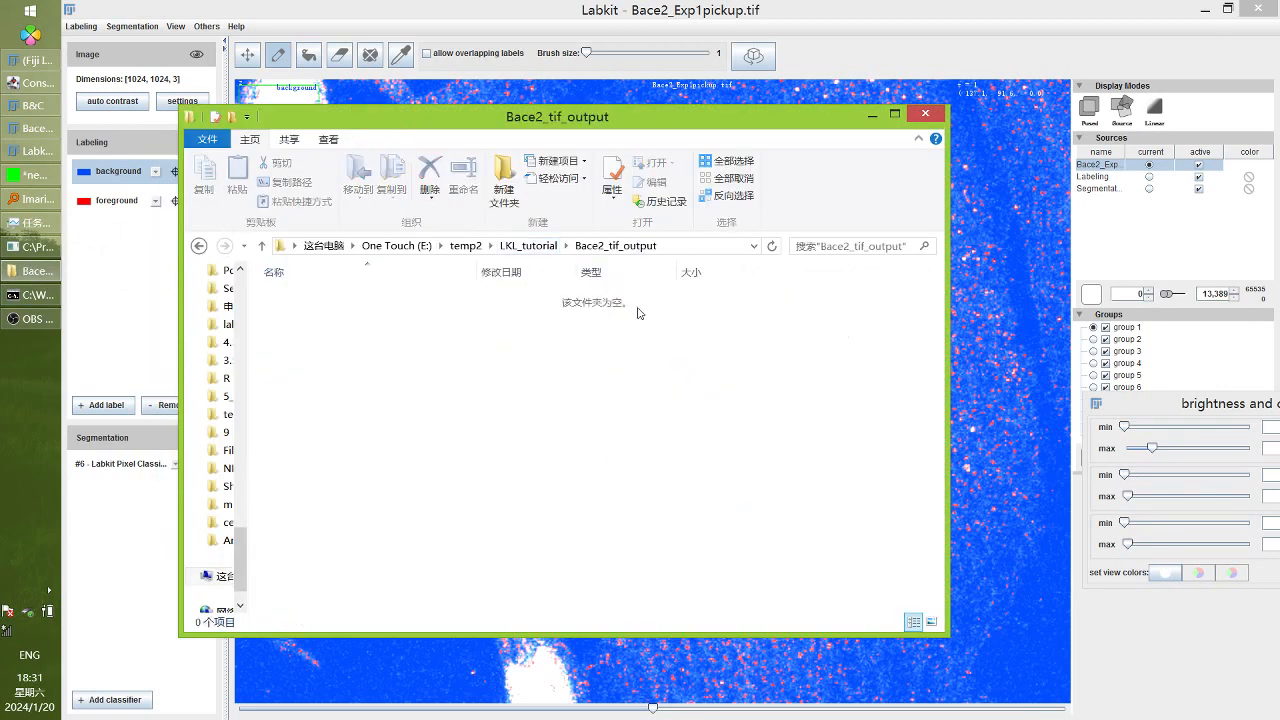
click(684, 246)
click(703, 97)
triple_click(683, 367)
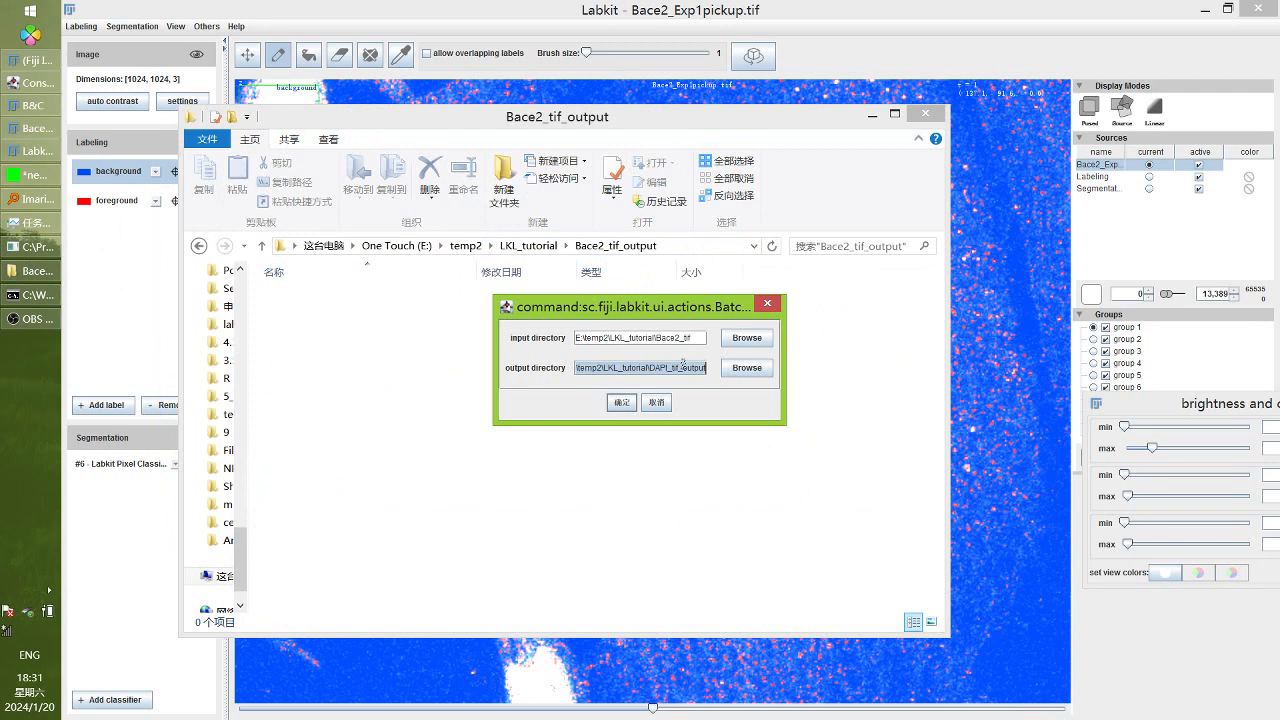
key(ctrl+v)
click(621, 402)
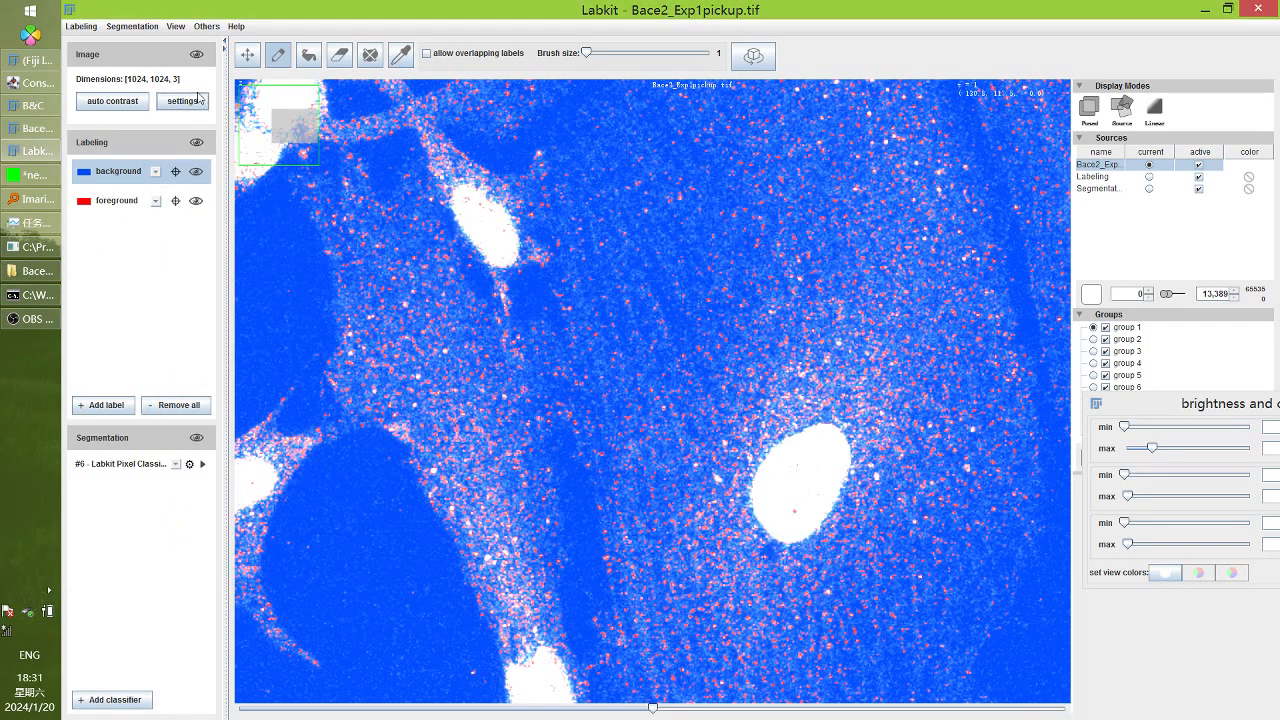
Check the segmented images being written to the Bace2_tif_output folder in File Explorer
click(33, 270)
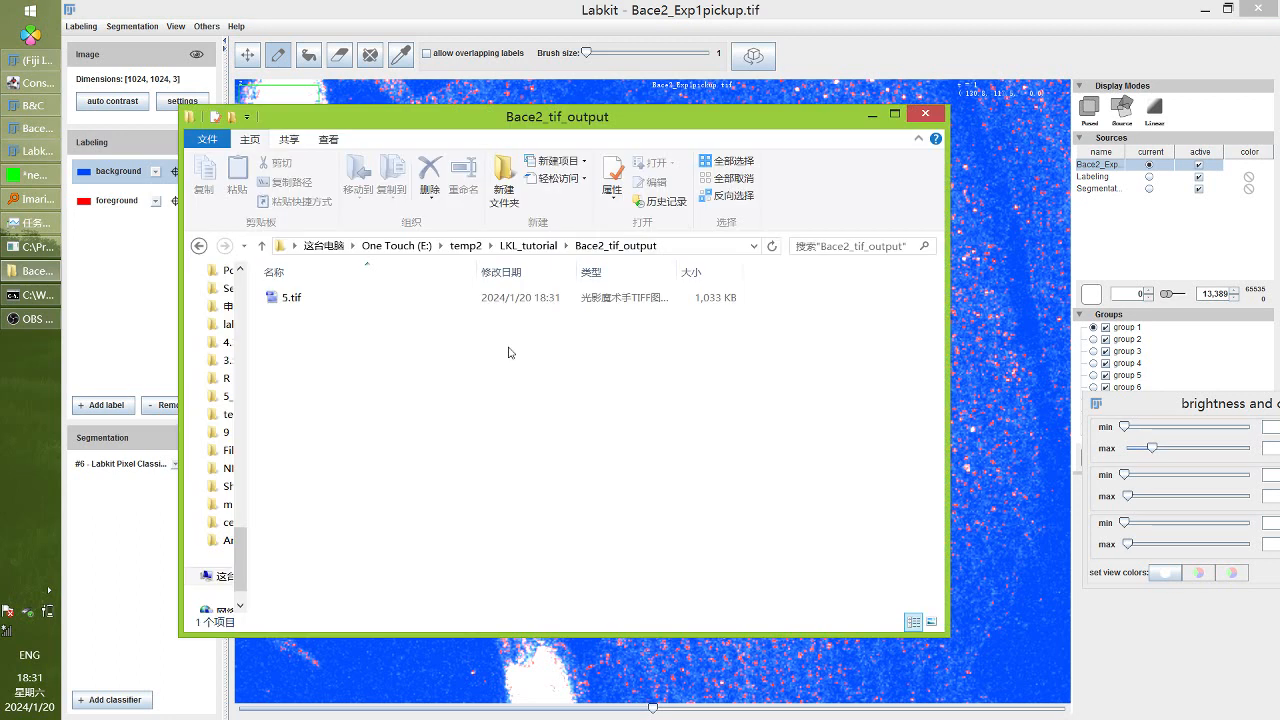
click(386, 305)
click(368, 357)
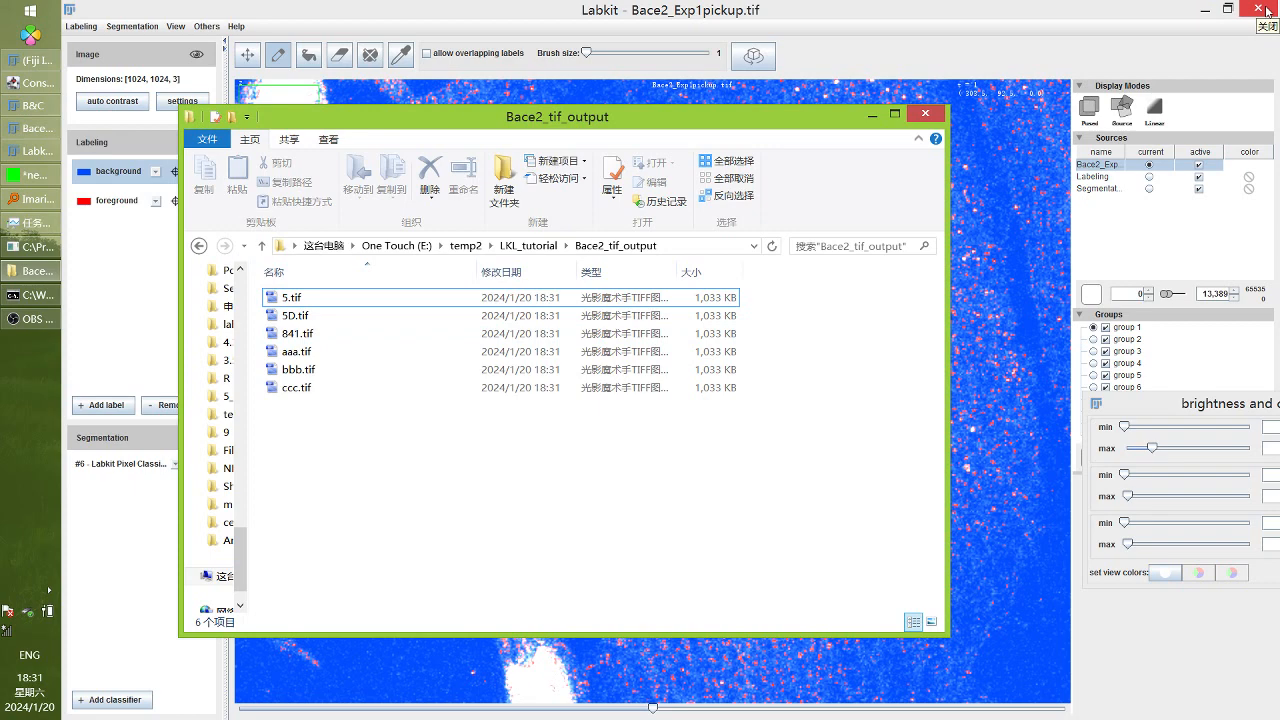
Close Labkit and open 5.tif from the Bace2_tif_output folder in ImageJ
click(1266, 10)
click(372, 315)
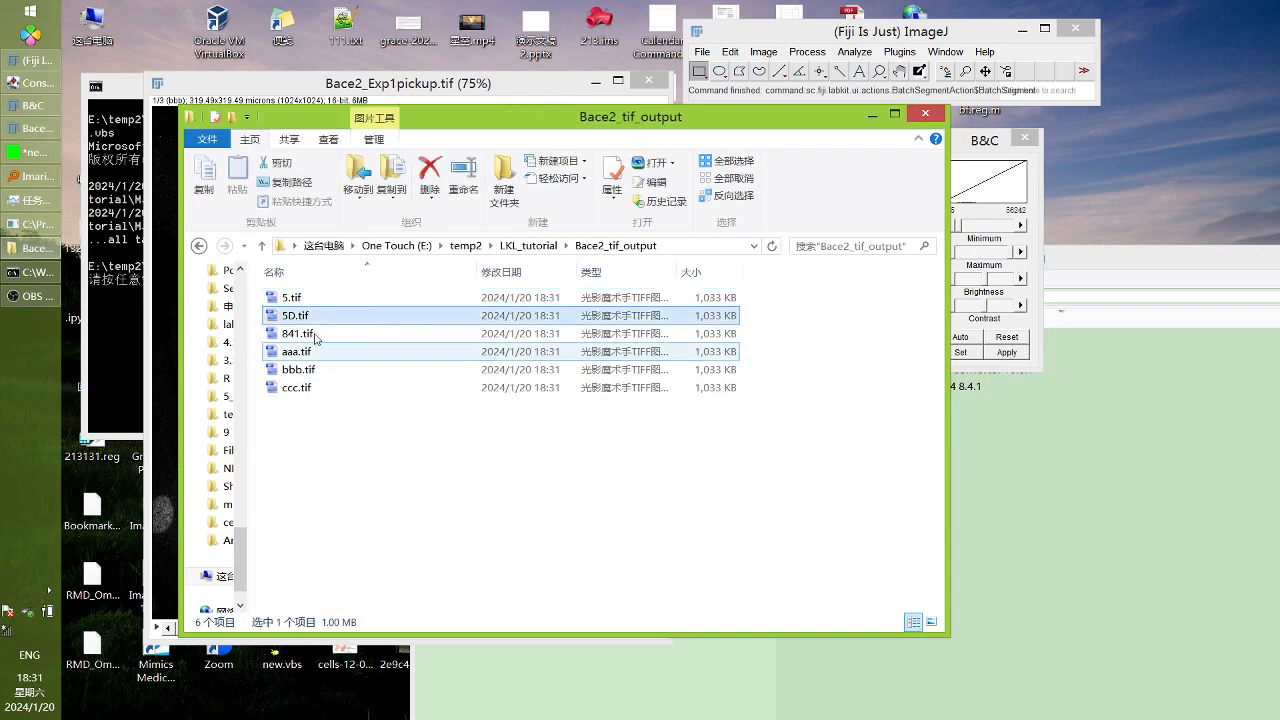
drag(292, 299, 803, 71)
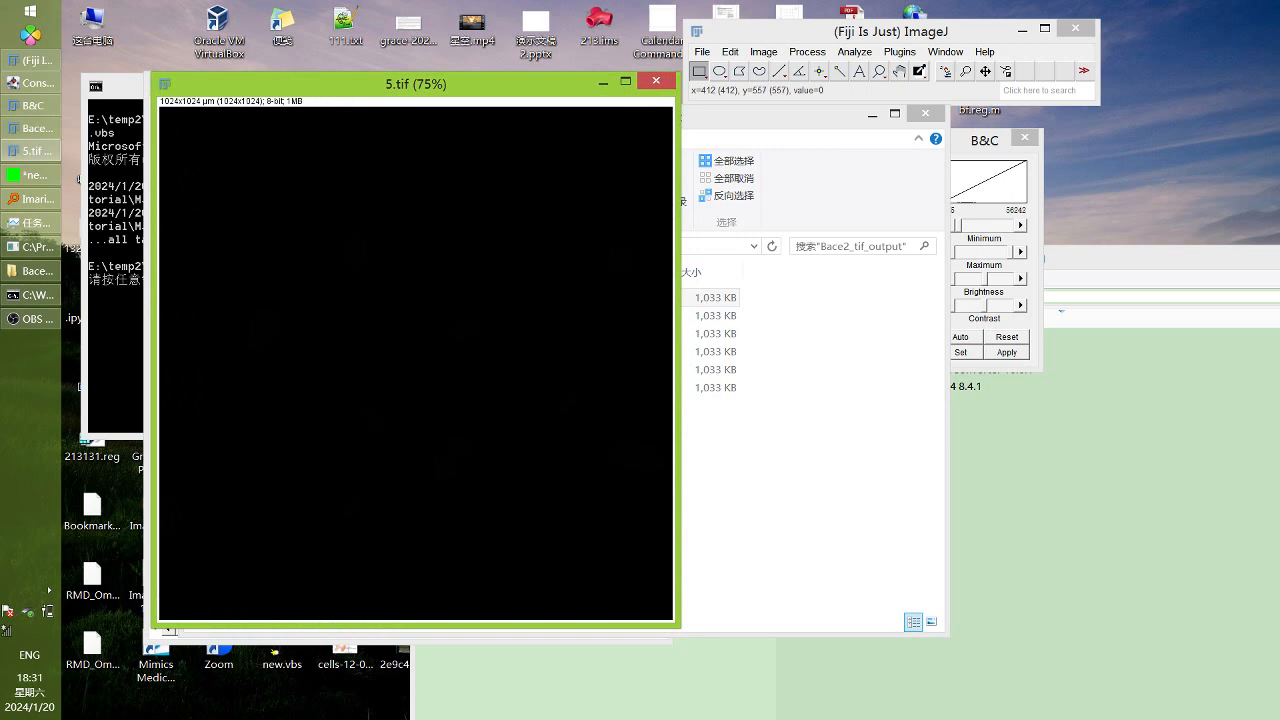
click(763, 51)
mouse_move(660, 99)
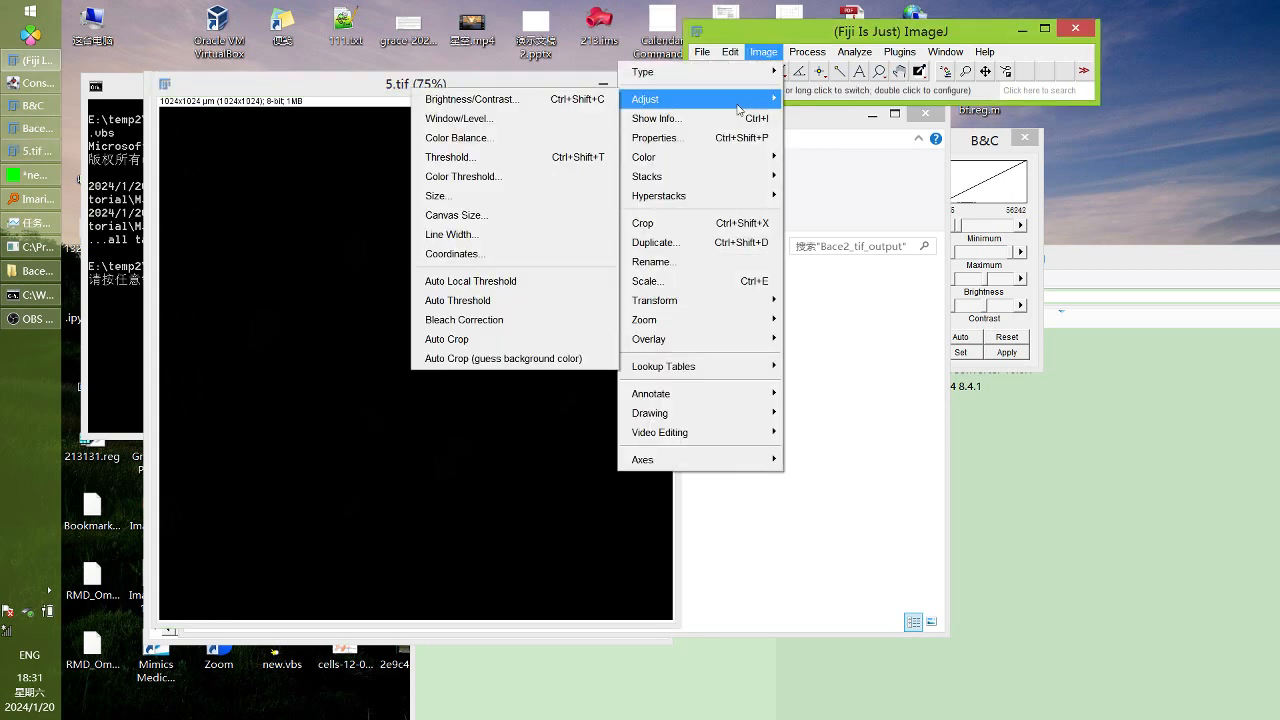
click(540, 99)
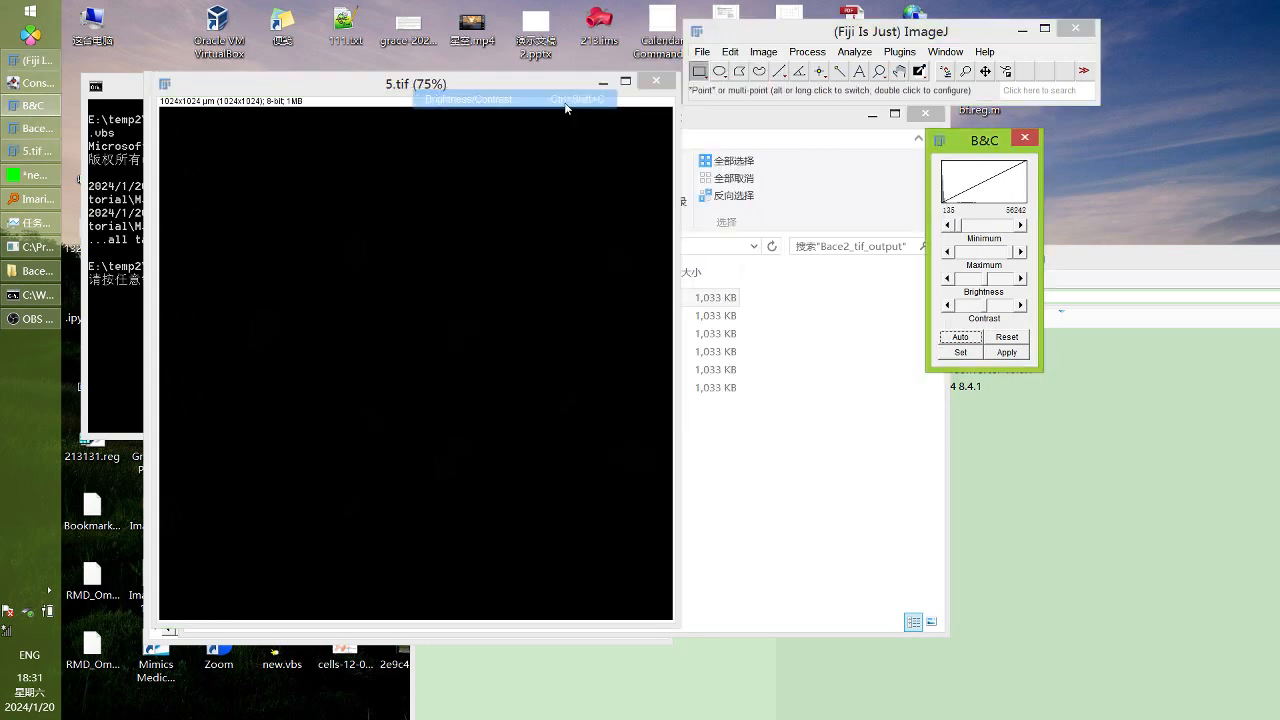
drag(1012, 256, 954, 258)
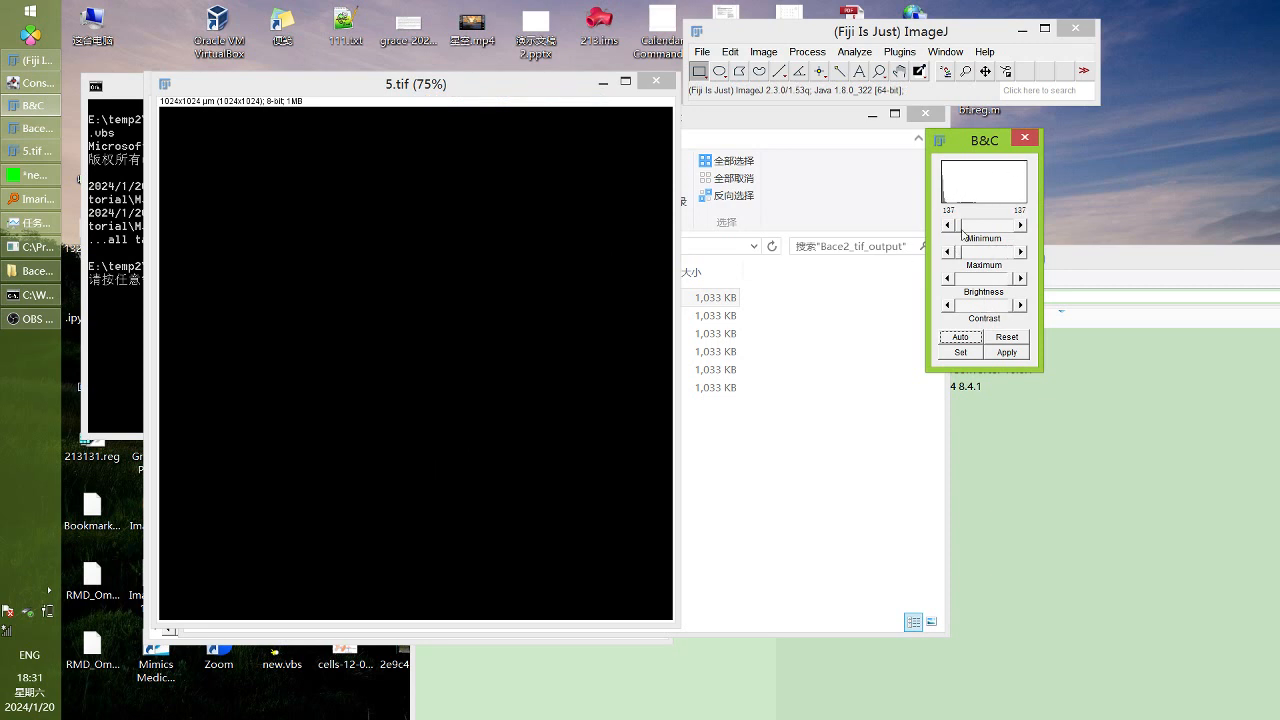
click(1007, 338)
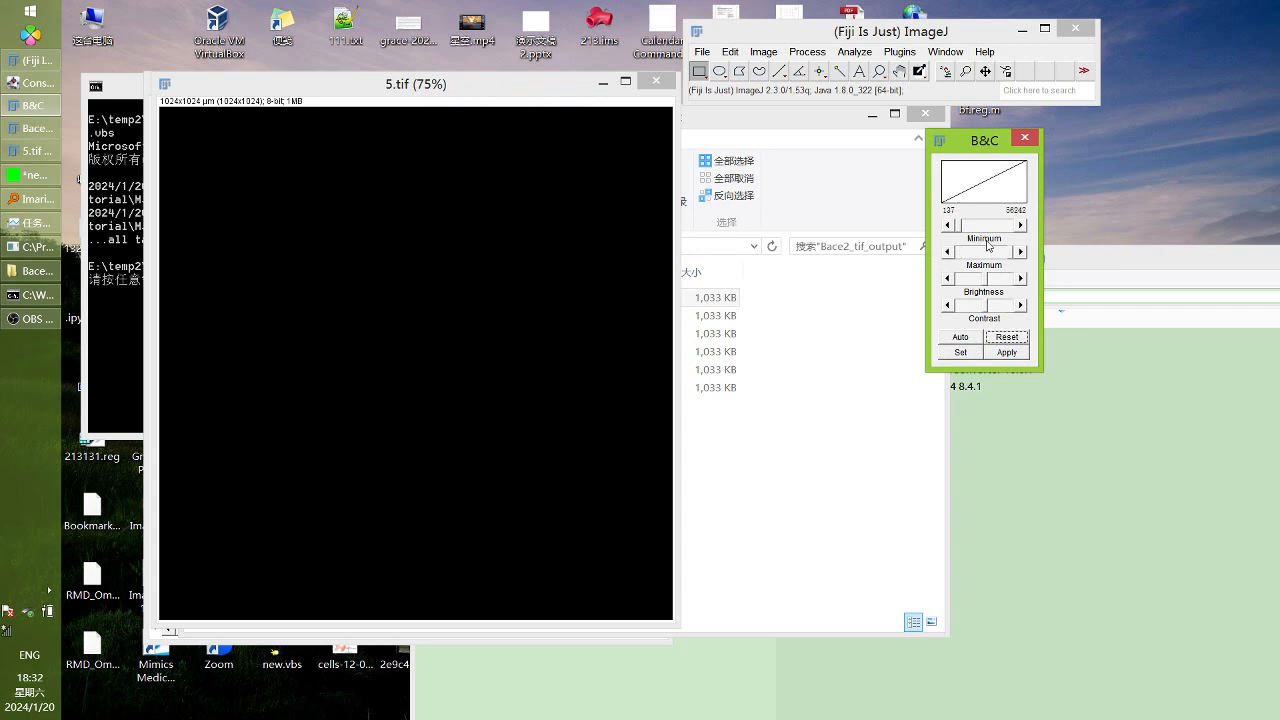
drag(1011, 252, 950, 253)
click(1029, 134)
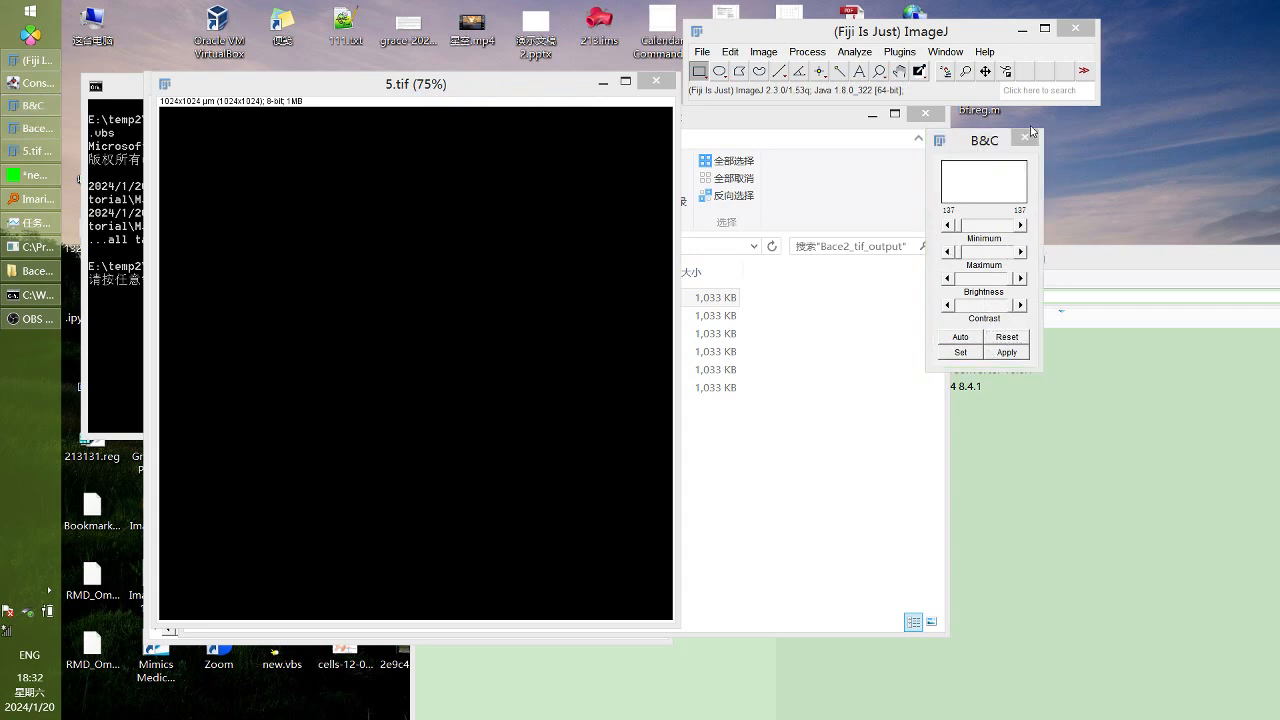
Reopen the Brightness/Contrast adjustment for 5.tif and lower both its display minimum and maximum to 0
click(760, 52)
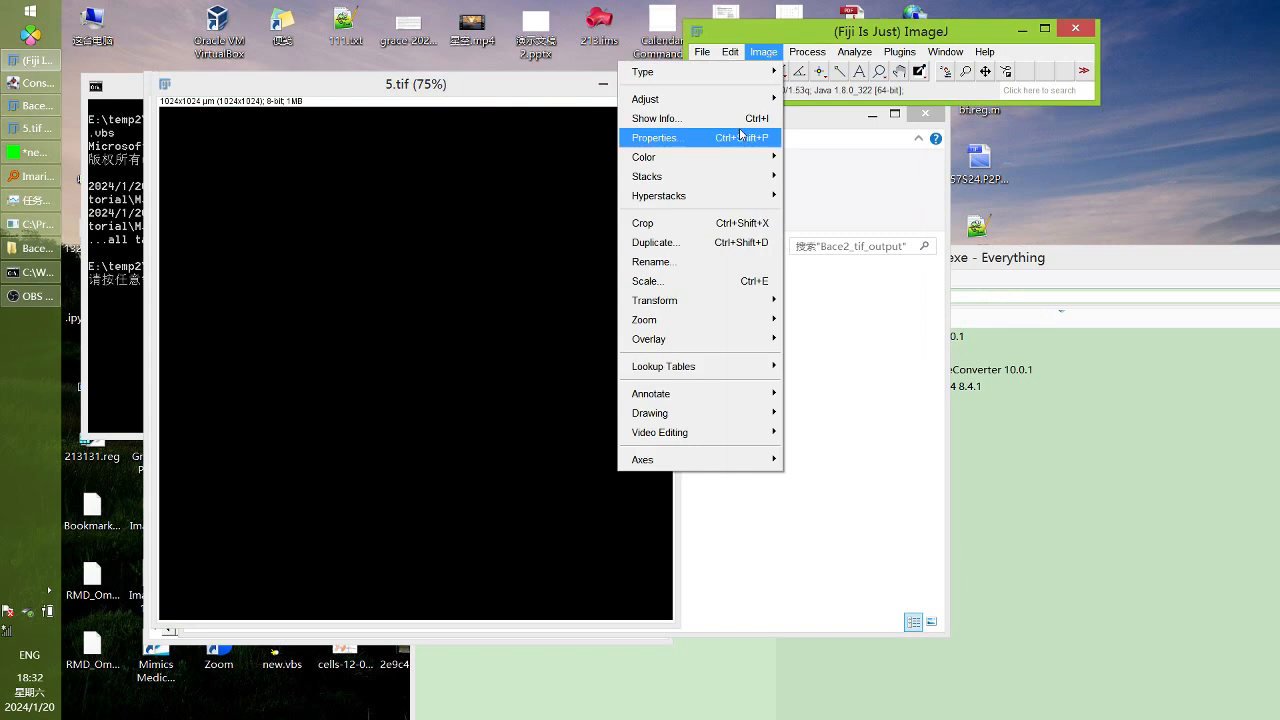
mouse_move(645, 99)
click(470, 99)
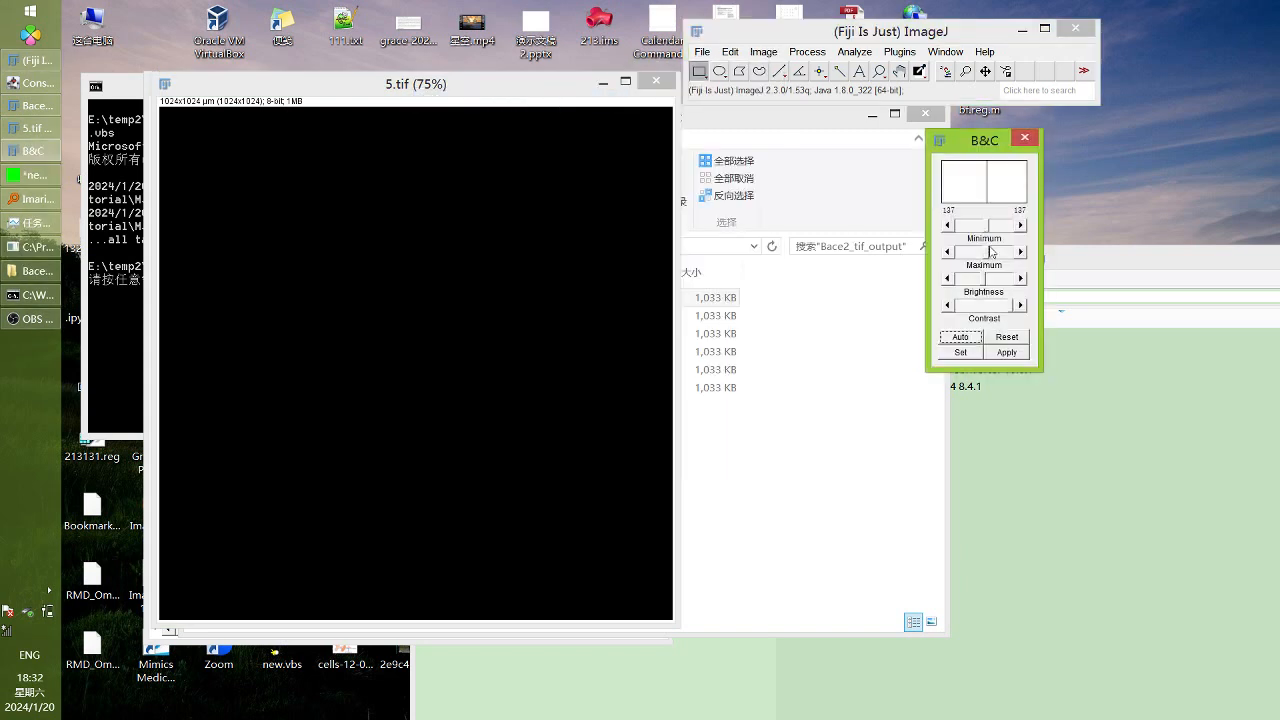
drag(987, 226, 957, 252)
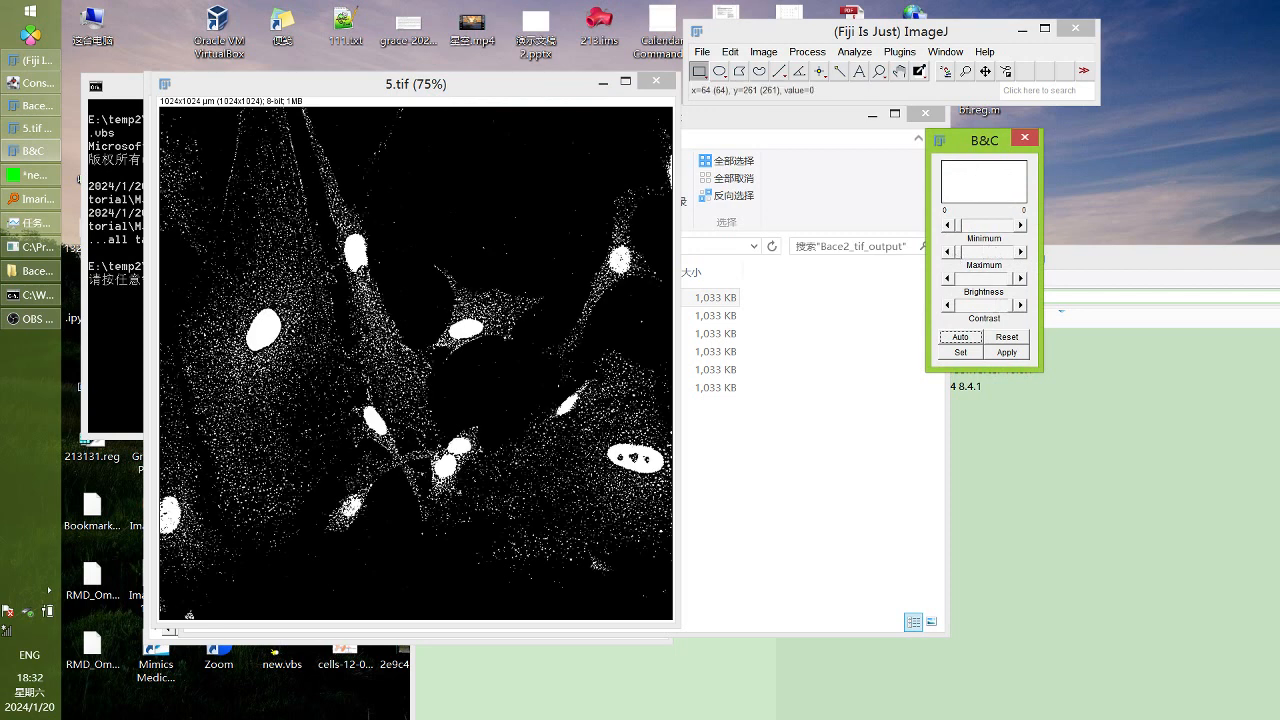
Move the File Explorer window clear of the 5.tif image and open the DAPI_tif_output folder inside LKL_tutorial
click(808, 386)
click(540, 252)
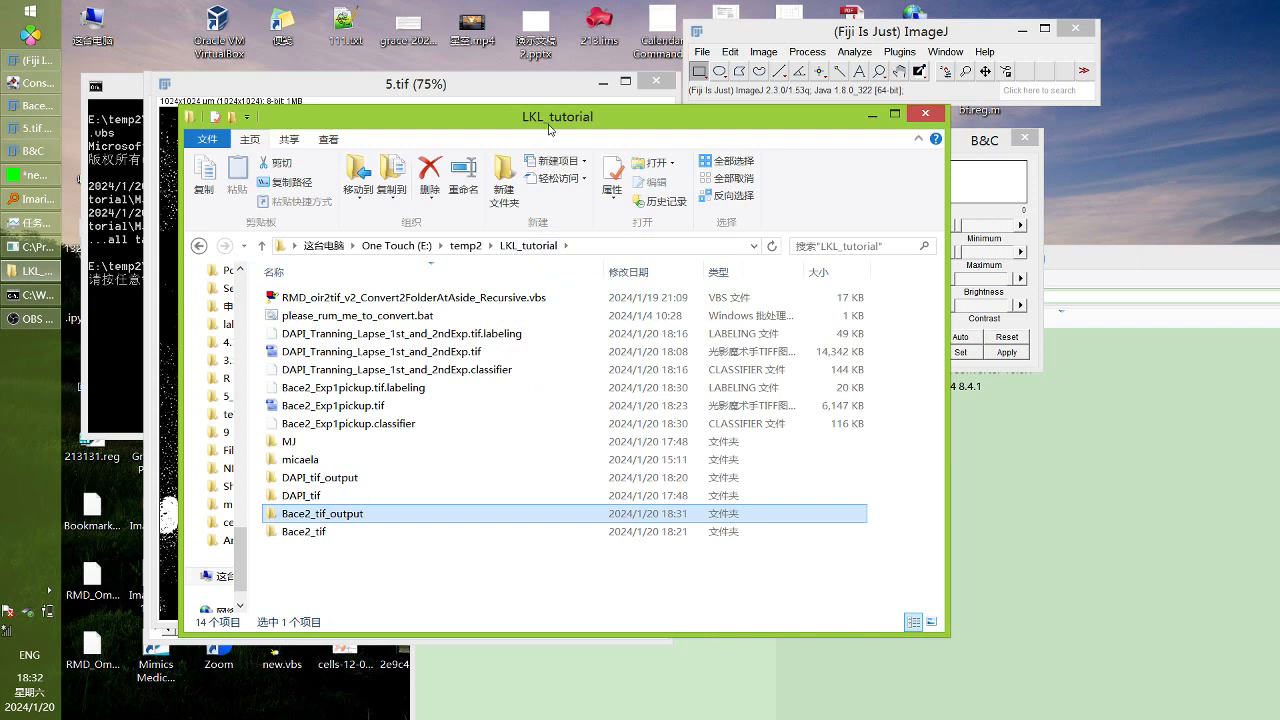
drag(548, 126, 957, 243)
double_click(714, 614)
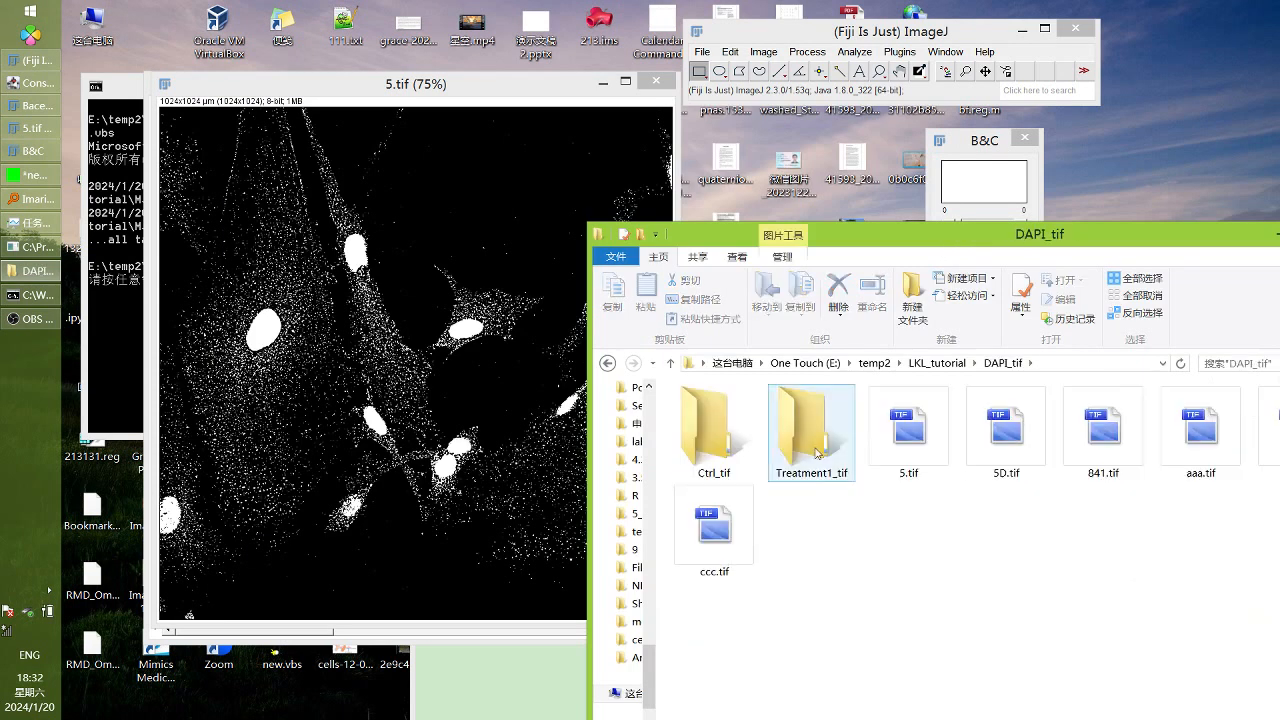
click(937, 363)
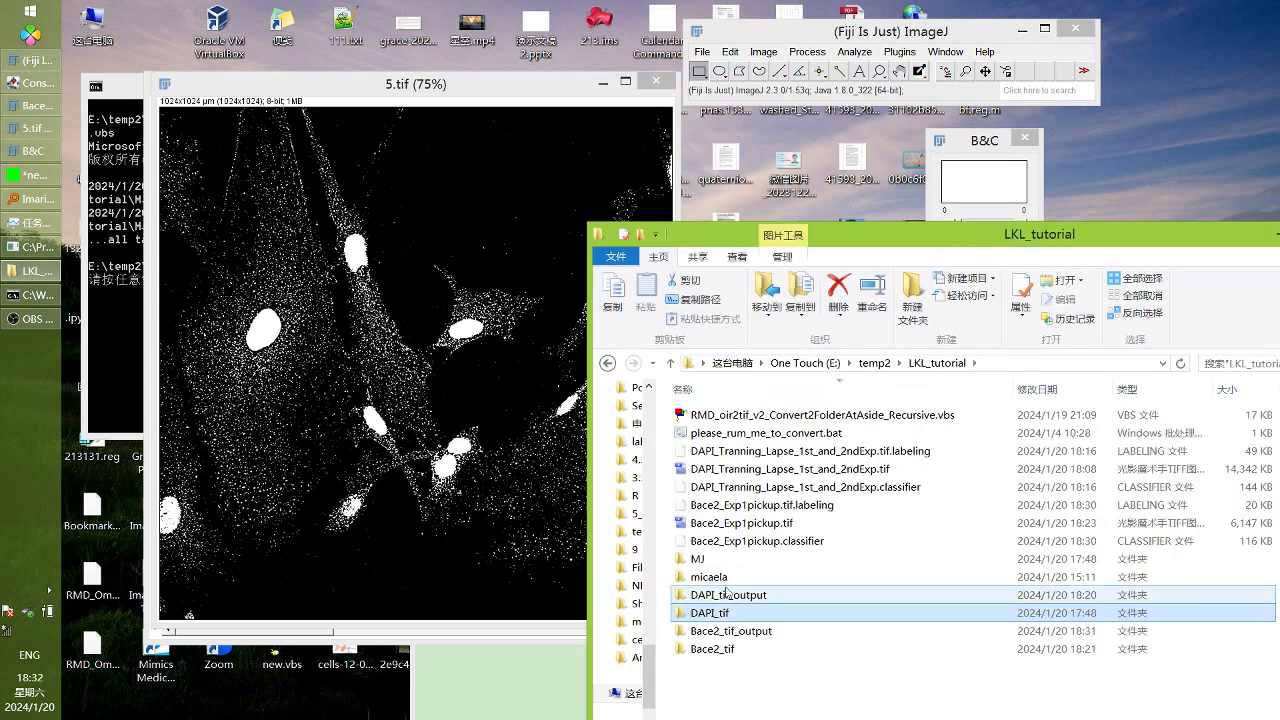
double_click(729, 596)
Open 5.tif from DAPI_tif_output in ImageJ beside the Bace2 mask and lower its display maximum to 0
drag(713, 425, 914, 78)
drag(549, 90, 775, 126)
click(981, 152)
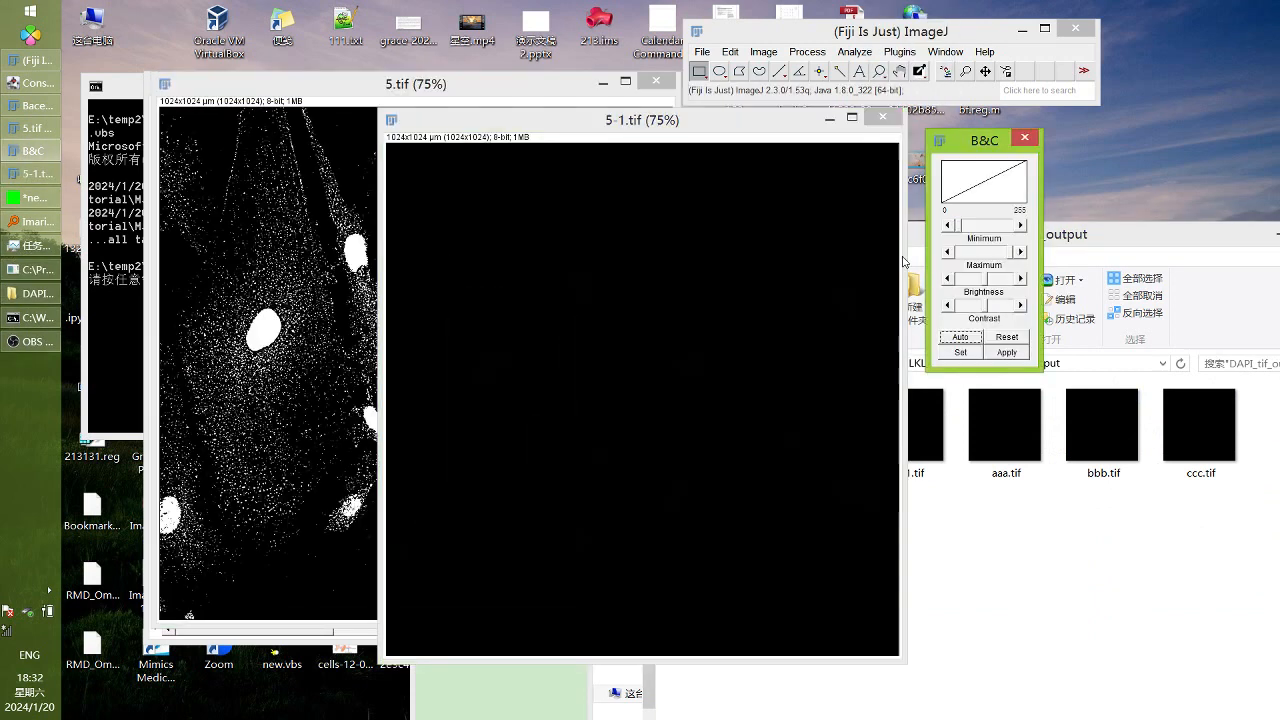
drag(984, 252, 943, 256)
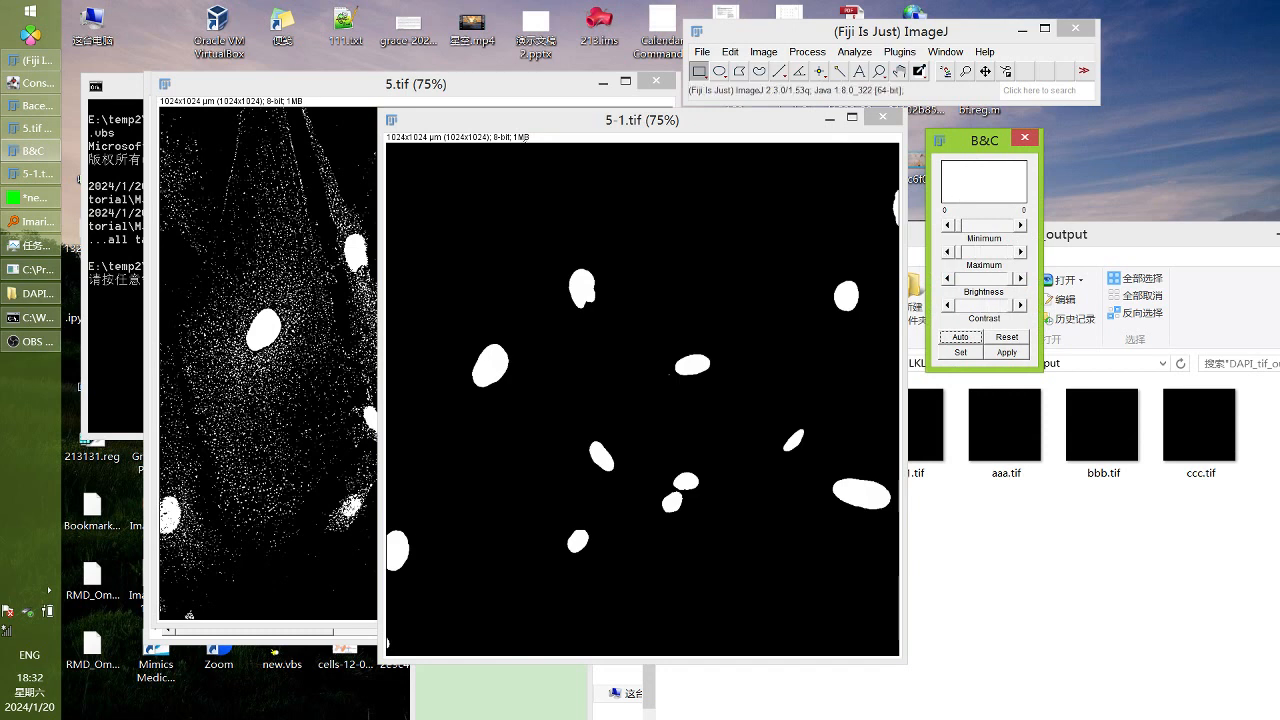
Merge the two masks into a composite, with 5.tif as the red channel C1 and 5-1.tif as the green channel C2
click(752, 54)
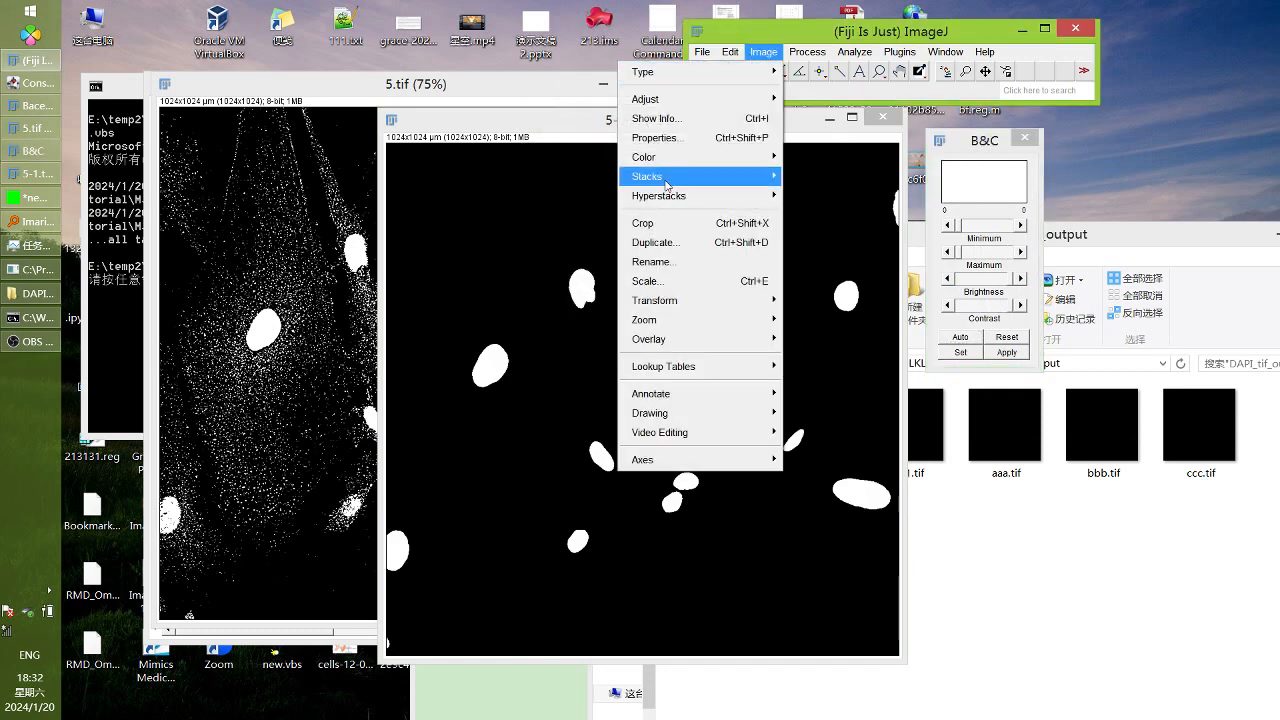
mouse_move(663, 183)
mouse_move(650, 157)
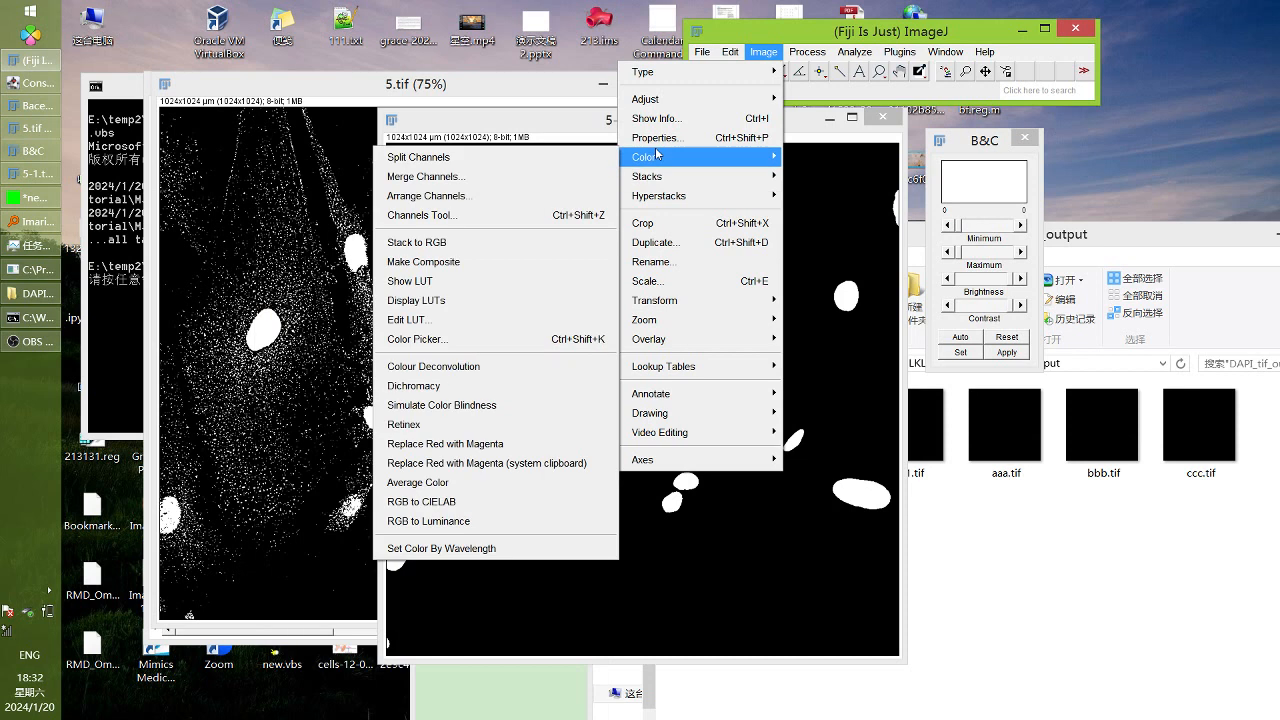
click(554, 176)
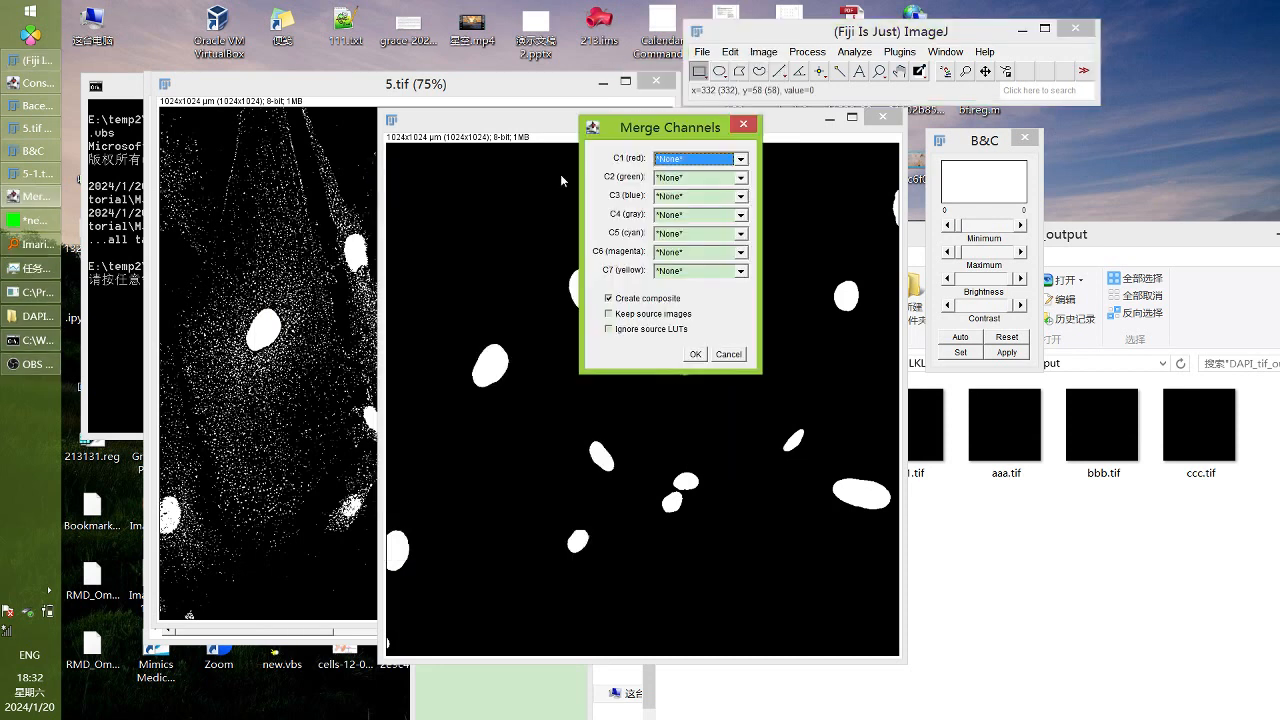
click(700, 158)
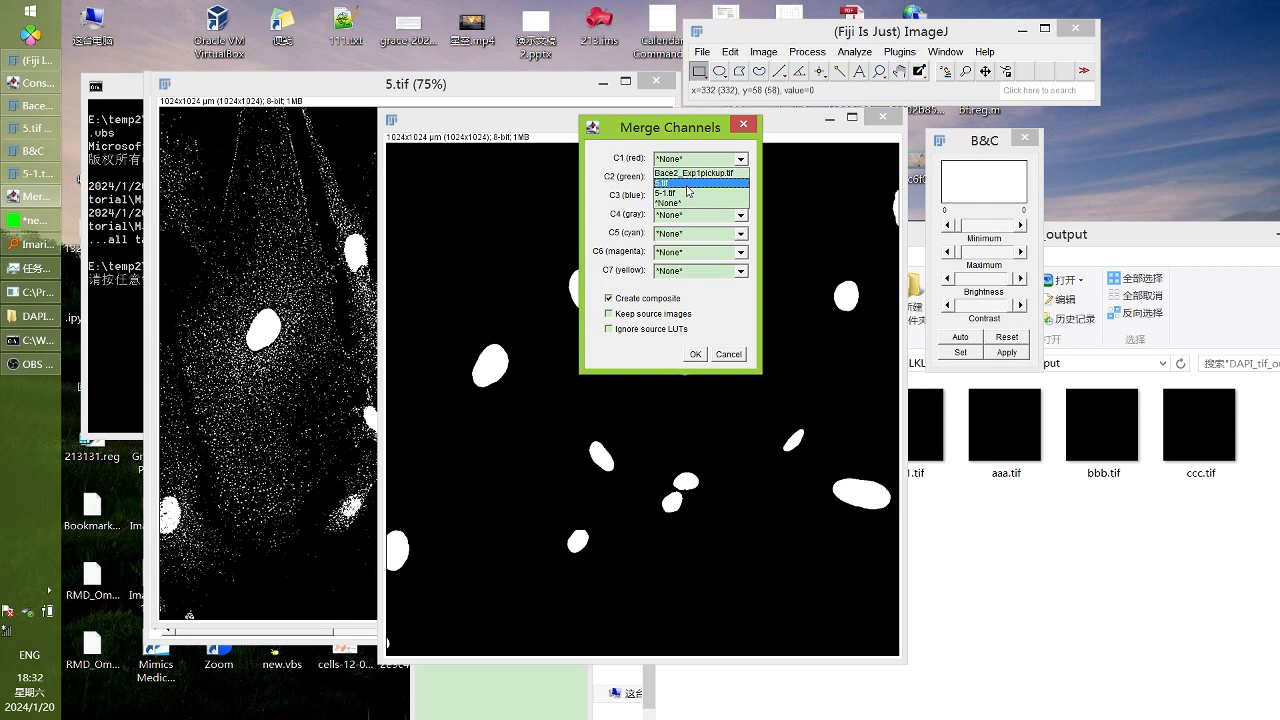
click(687, 185)
click(685, 178)
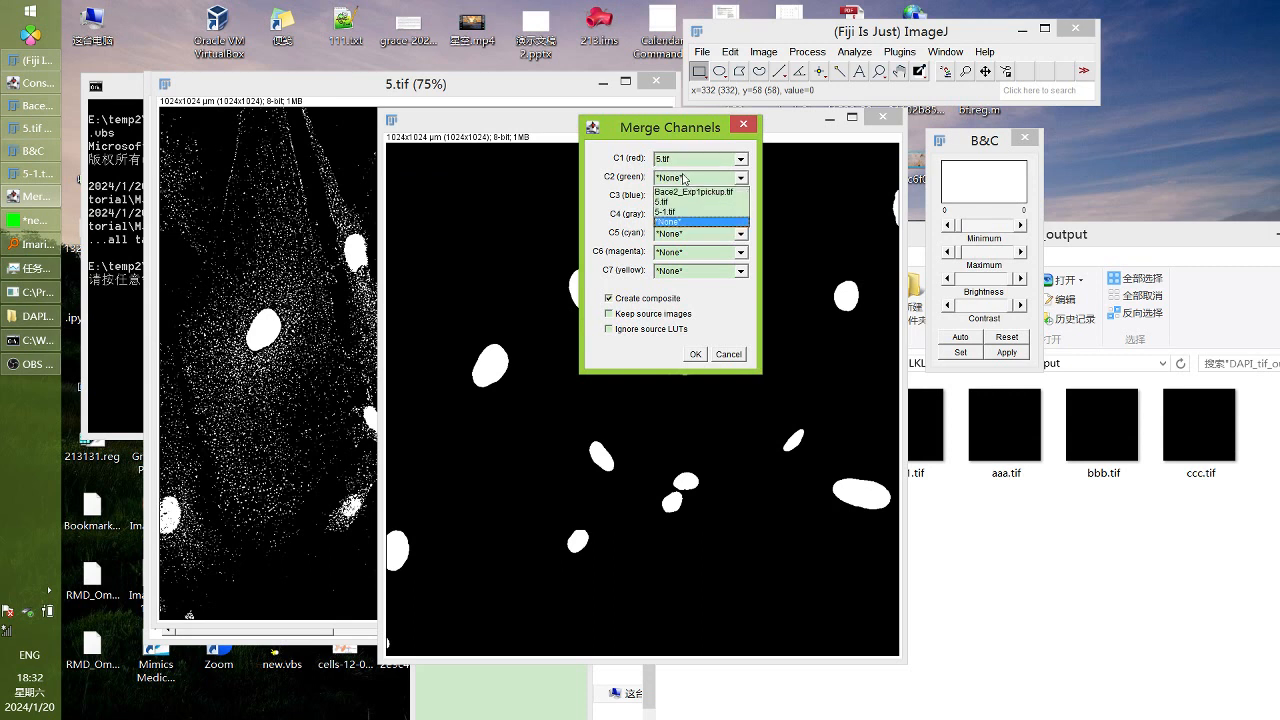
click(683, 214)
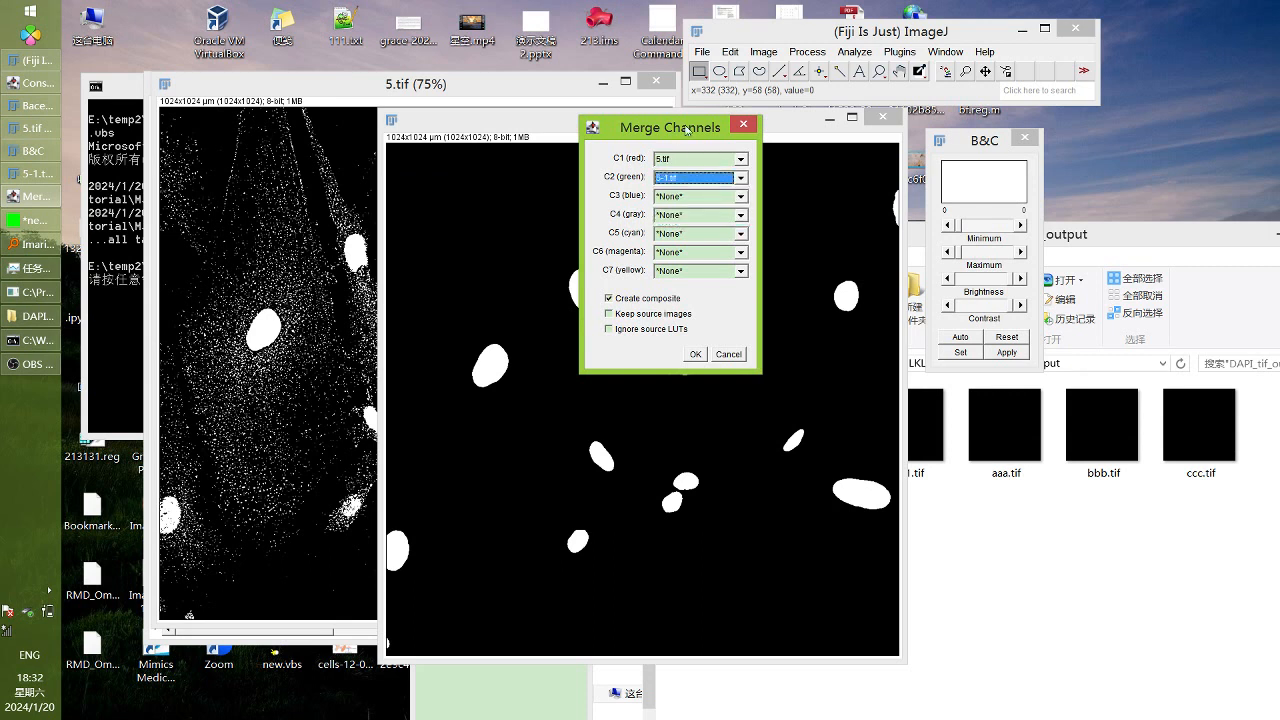
mouse_move(685, 126)
mouse_down()
mouse_move(673, 205)
mouse_move(664, 133)
mouse_up()
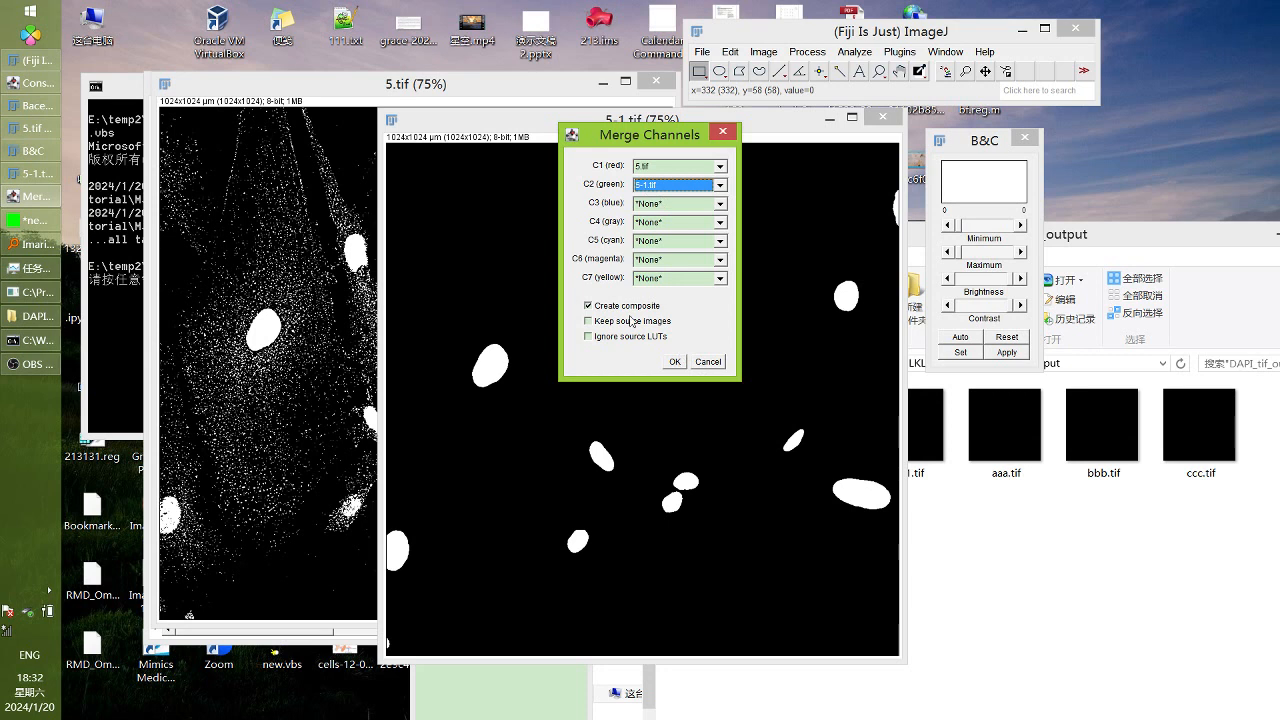
click(675, 365)
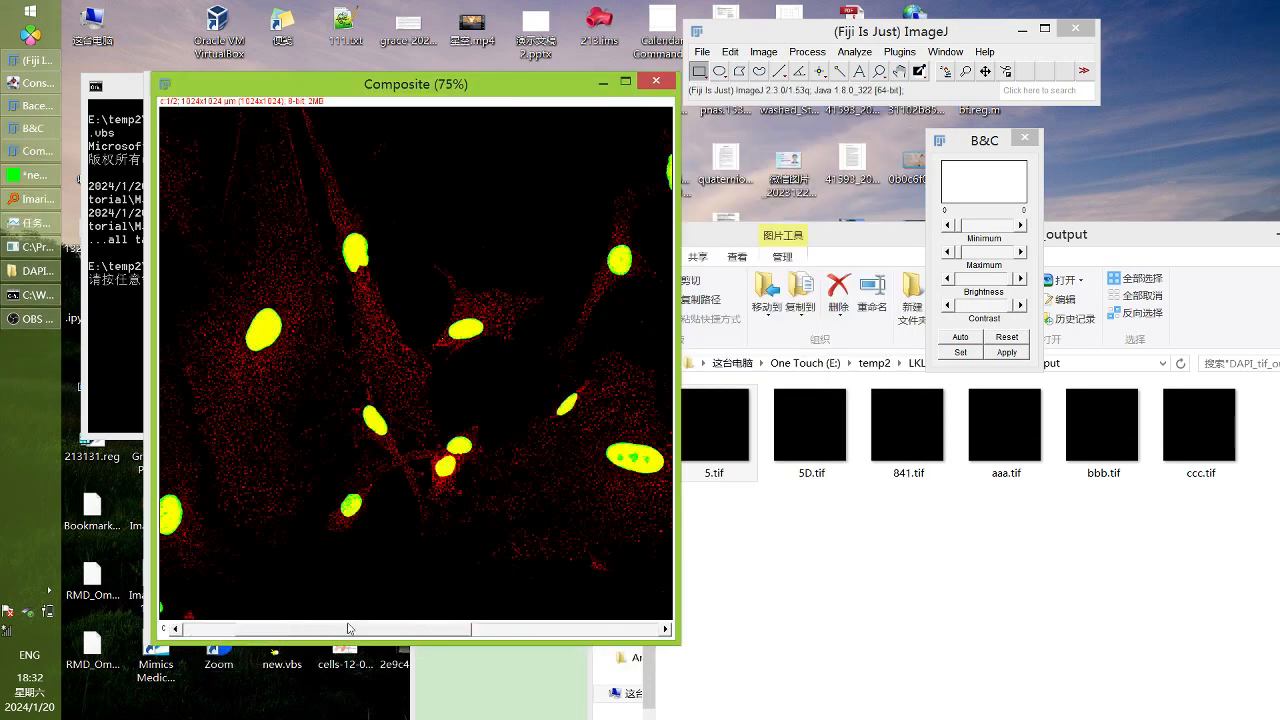
Examine the composite's two channels and the overlap between the DAPI nuclei and the Bace2 signal up close
drag(348, 628, 538, 628)
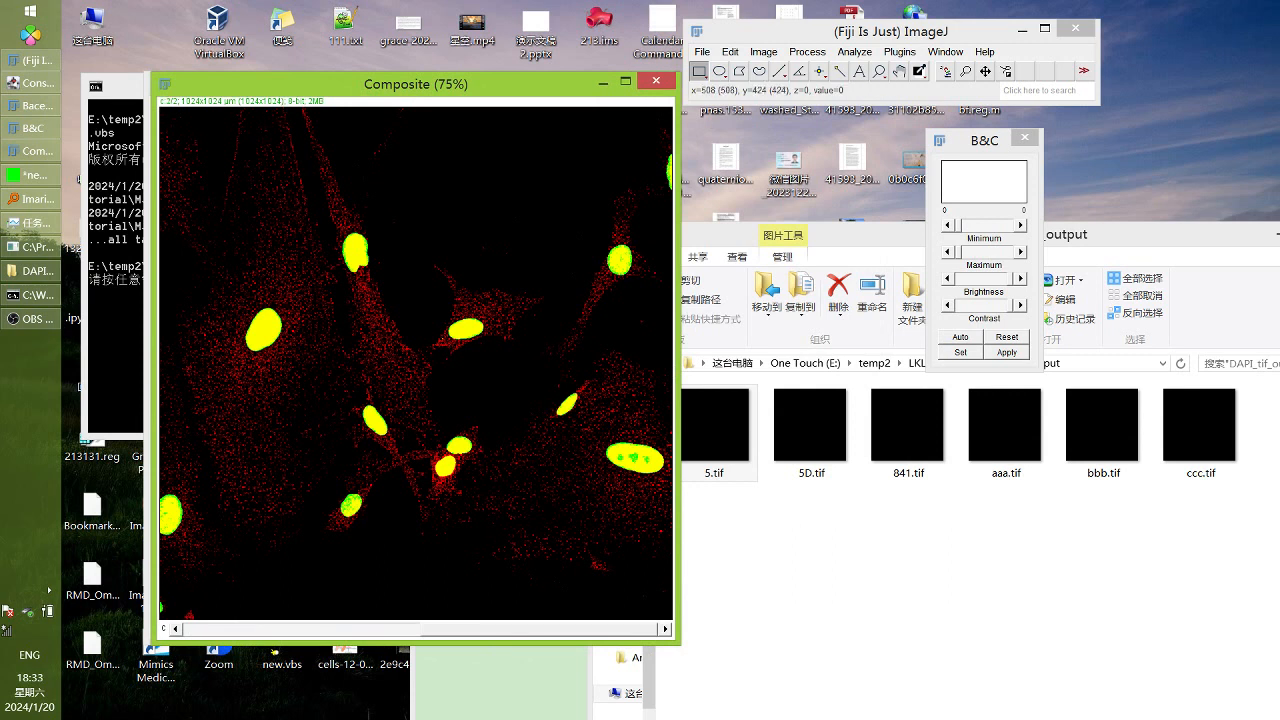
scroll(383, 280, up, 7)
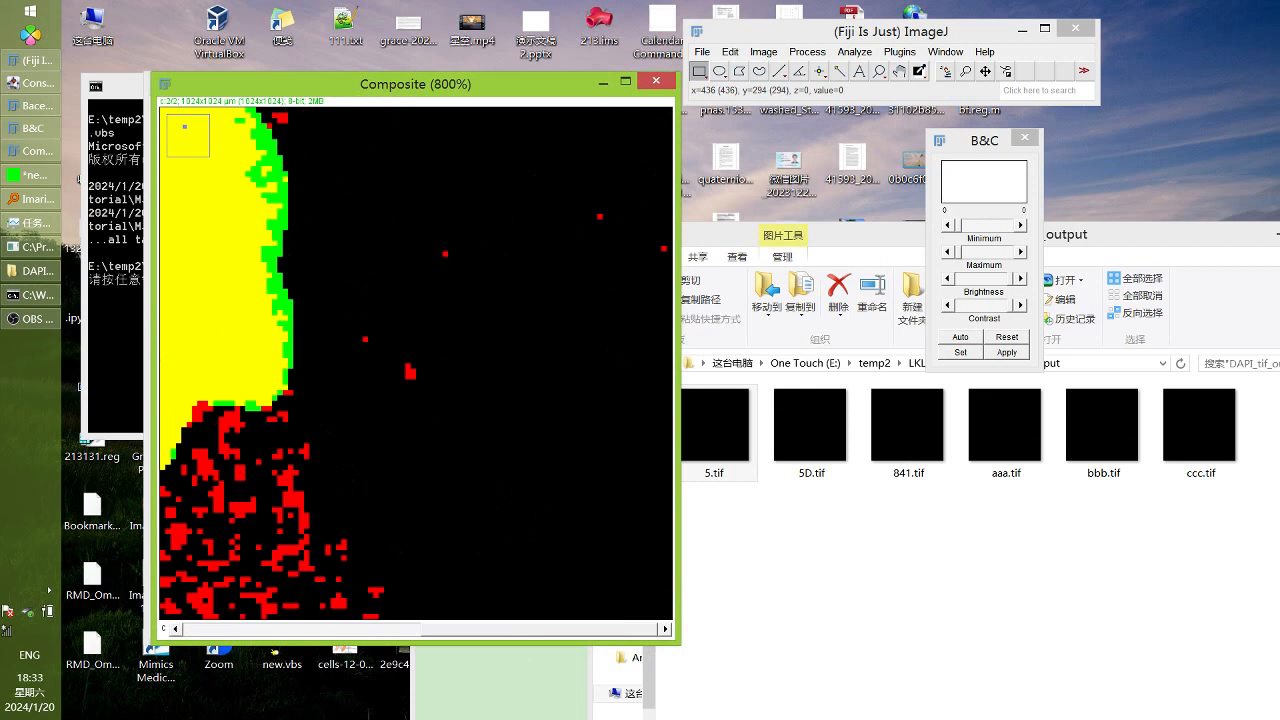
scroll(383, 280, down, 4)
scroll(325, 280, up, 3)
scroll(617, 508, down, 3)
scroll(617, 508, up, 2)
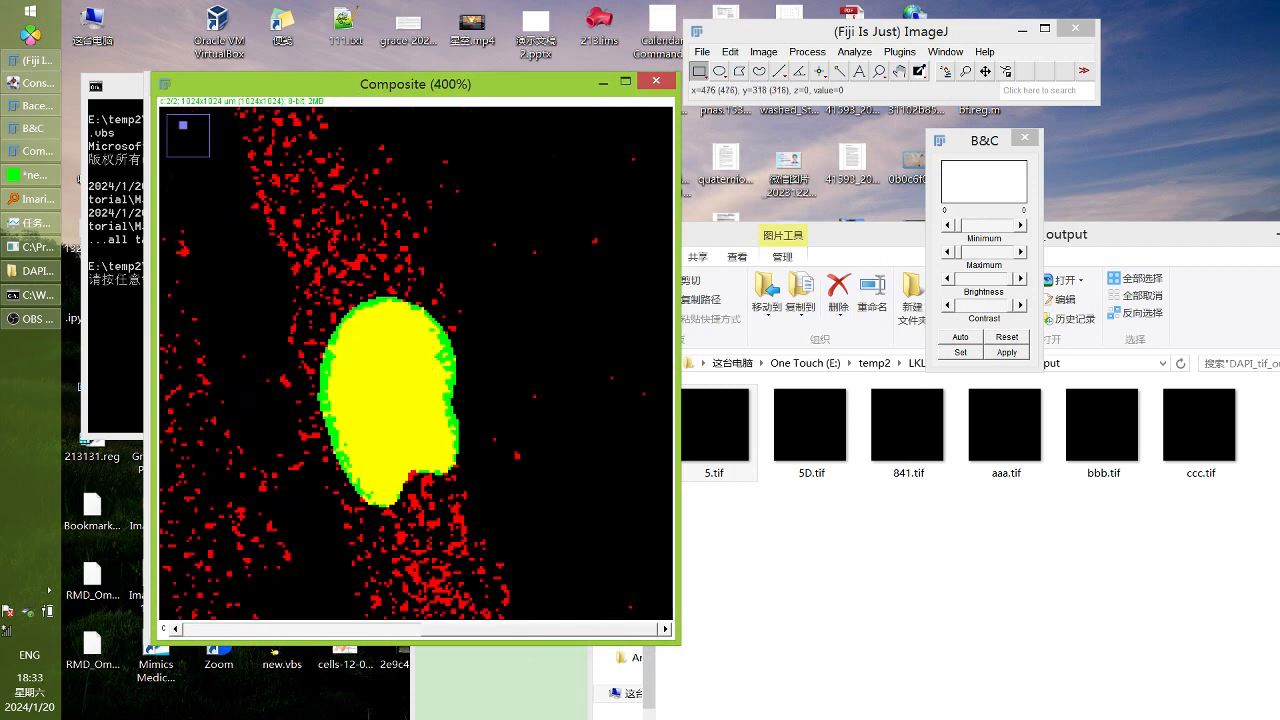
scroll(424, 360, up, 1)
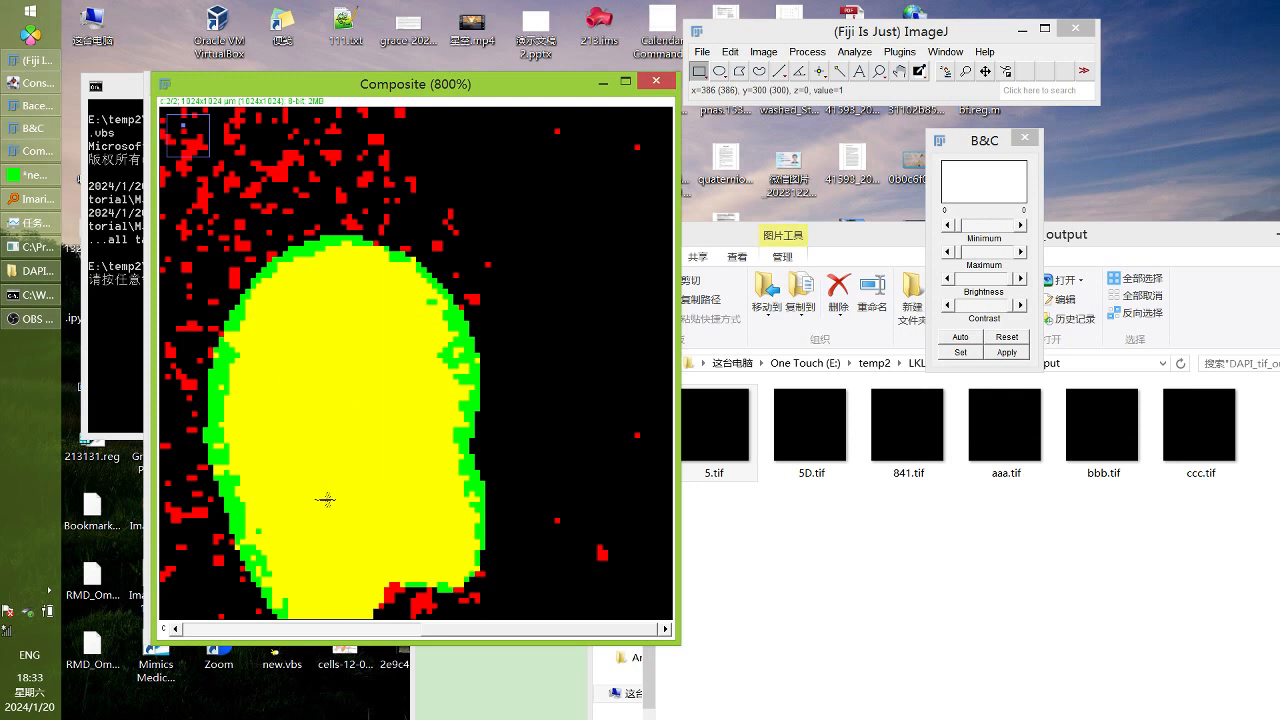
scroll(326, 499, down, 3)
scroll(416, 364, down, 1)
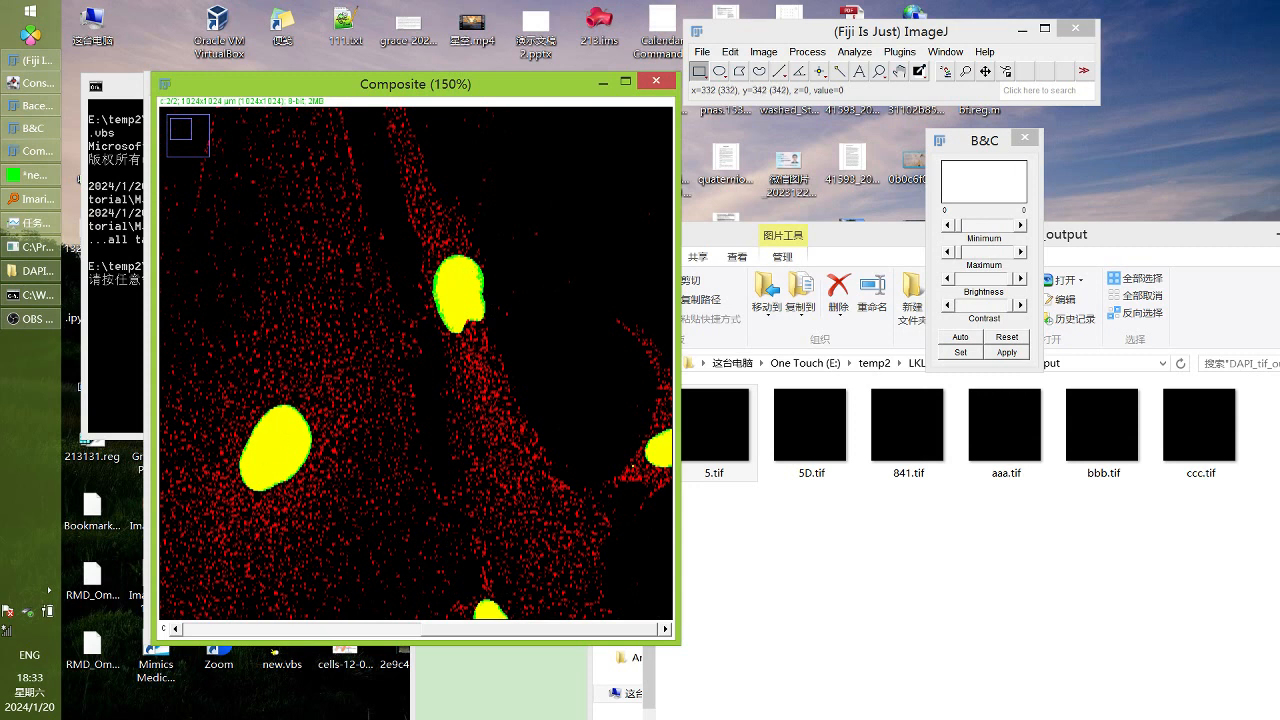
scroll(459, 291, up, 1)
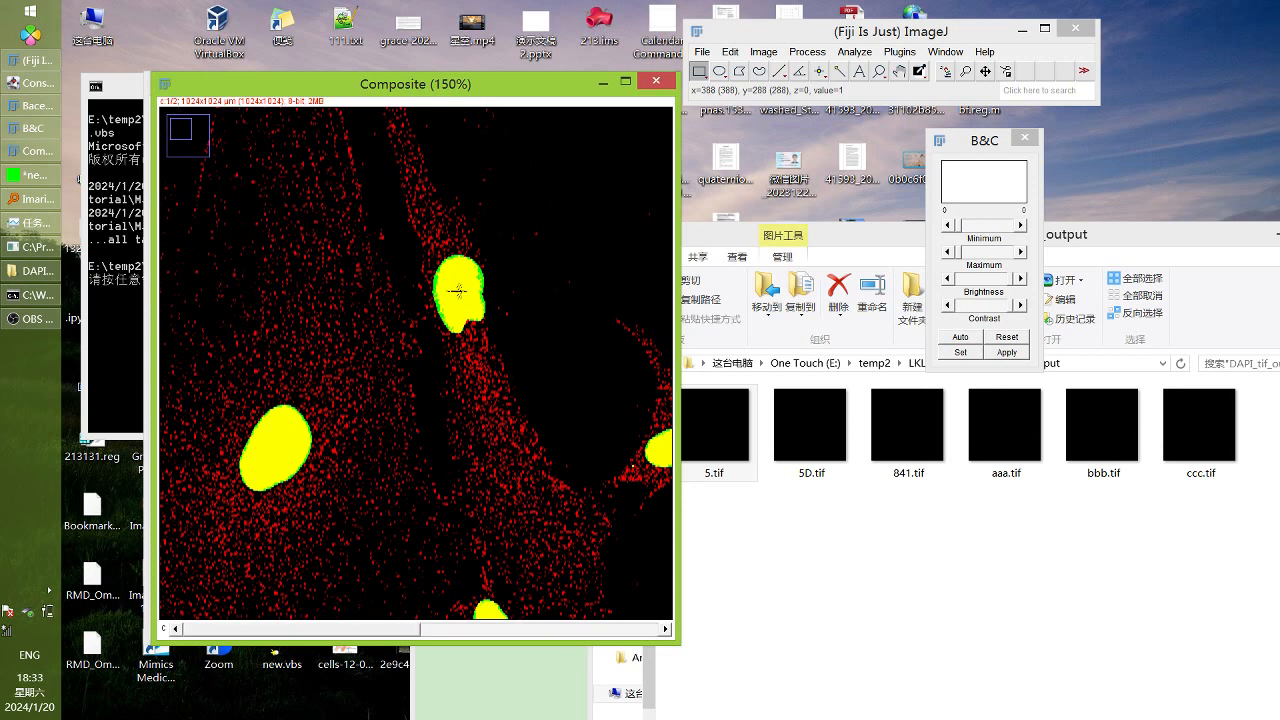
Inspect individual nuclei in the composite, comparing the red and green mask edges and the interior of the large nucleus near the image's right edge
scroll(458, 291, up, 3)
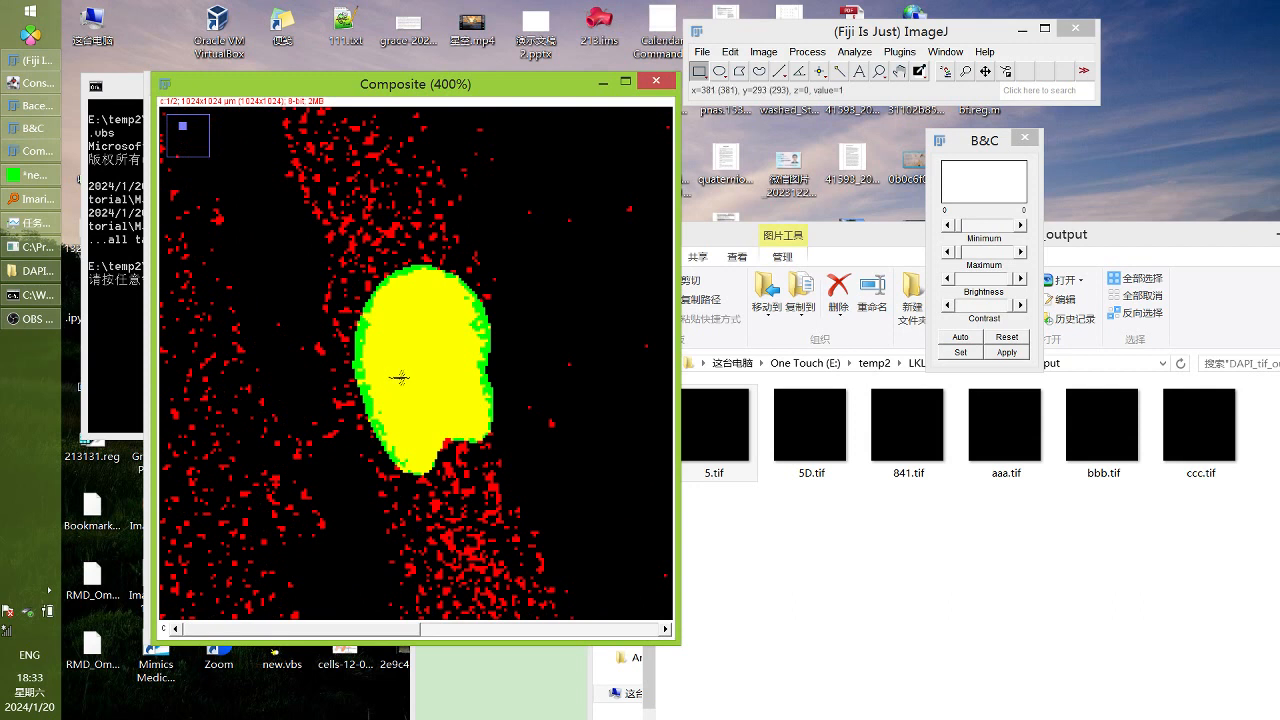
scroll(401, 378, down, 5)
scroll(540, 330, up, 5)
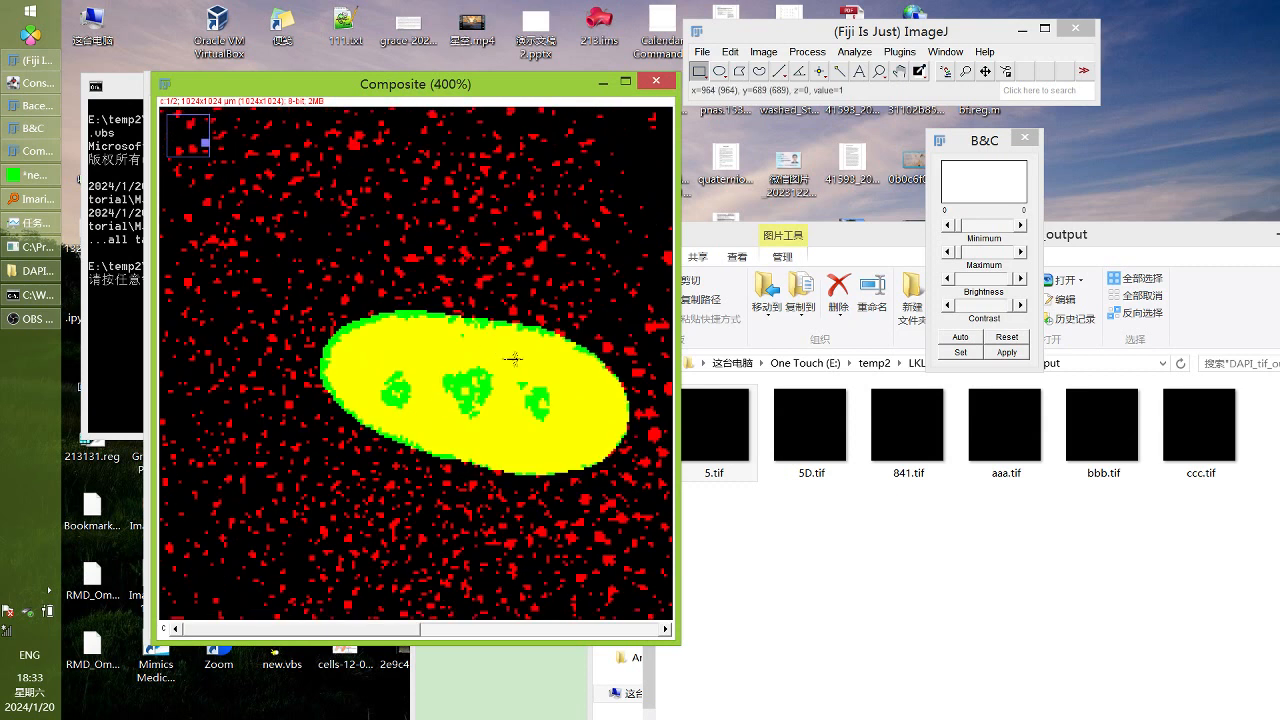
scroll(514, 357, up, 1)
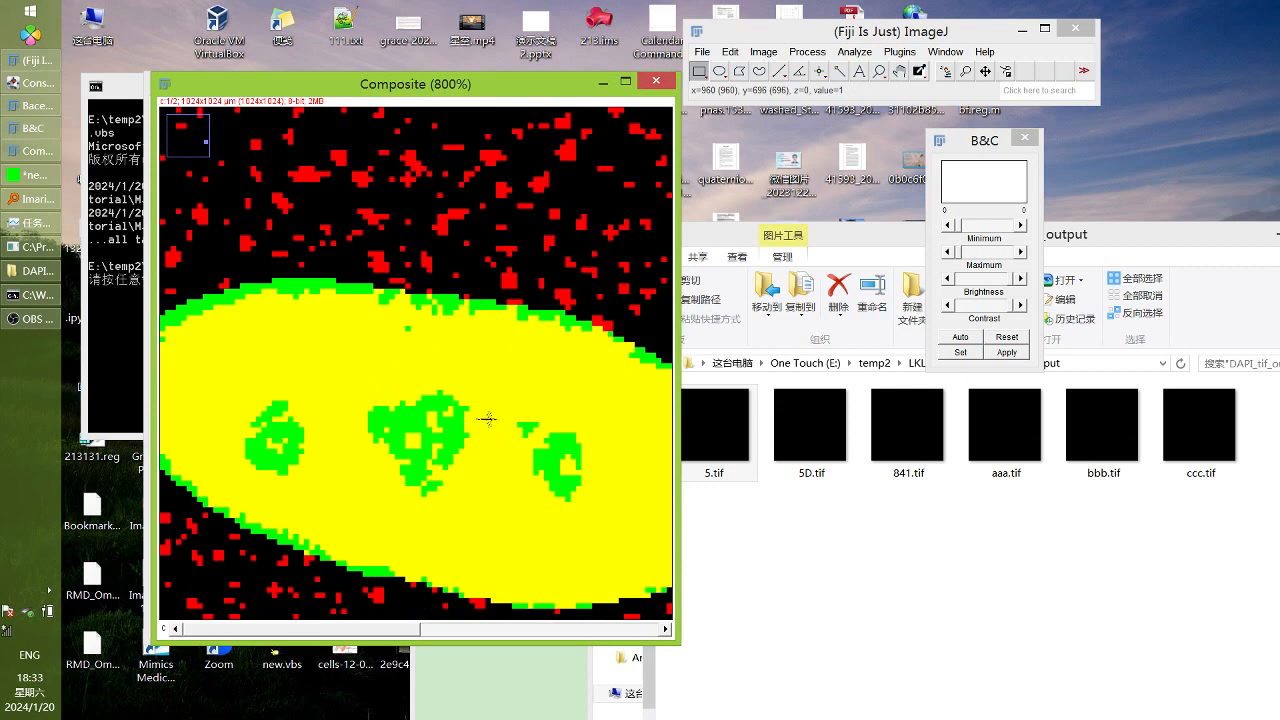
scroll(480, 407, down, 1)
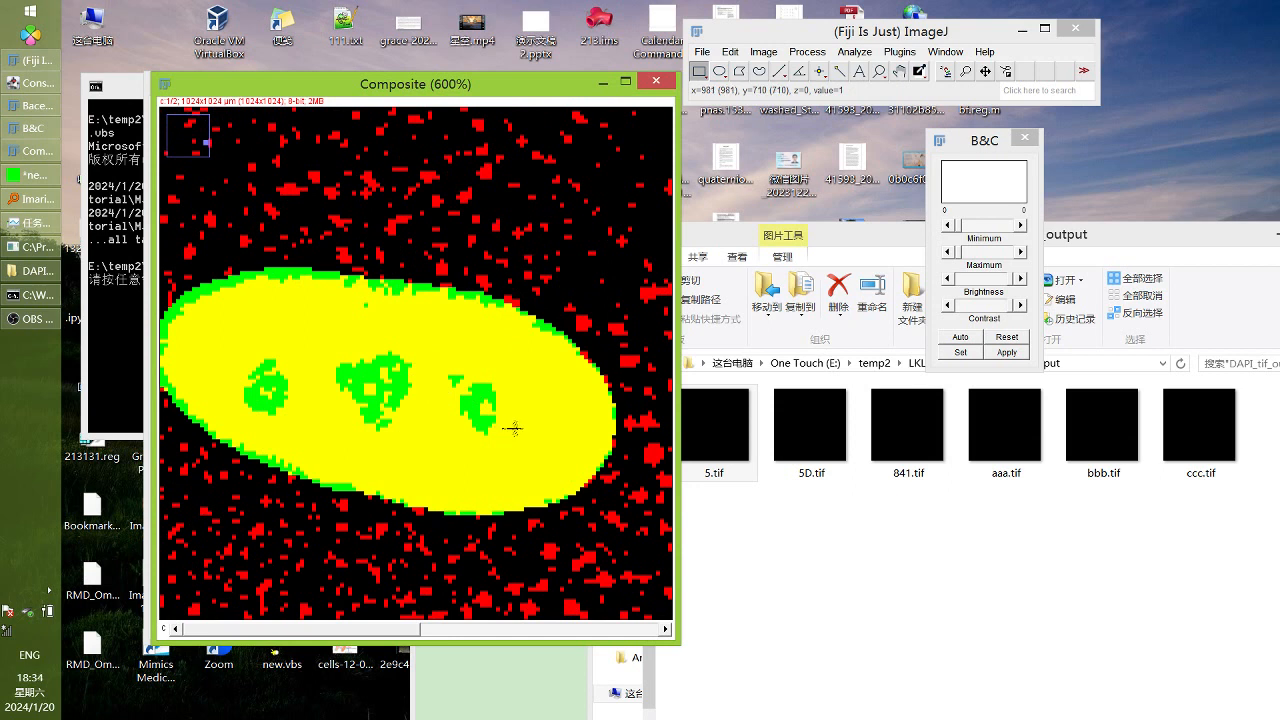
scroll(512, 428, down, 3)
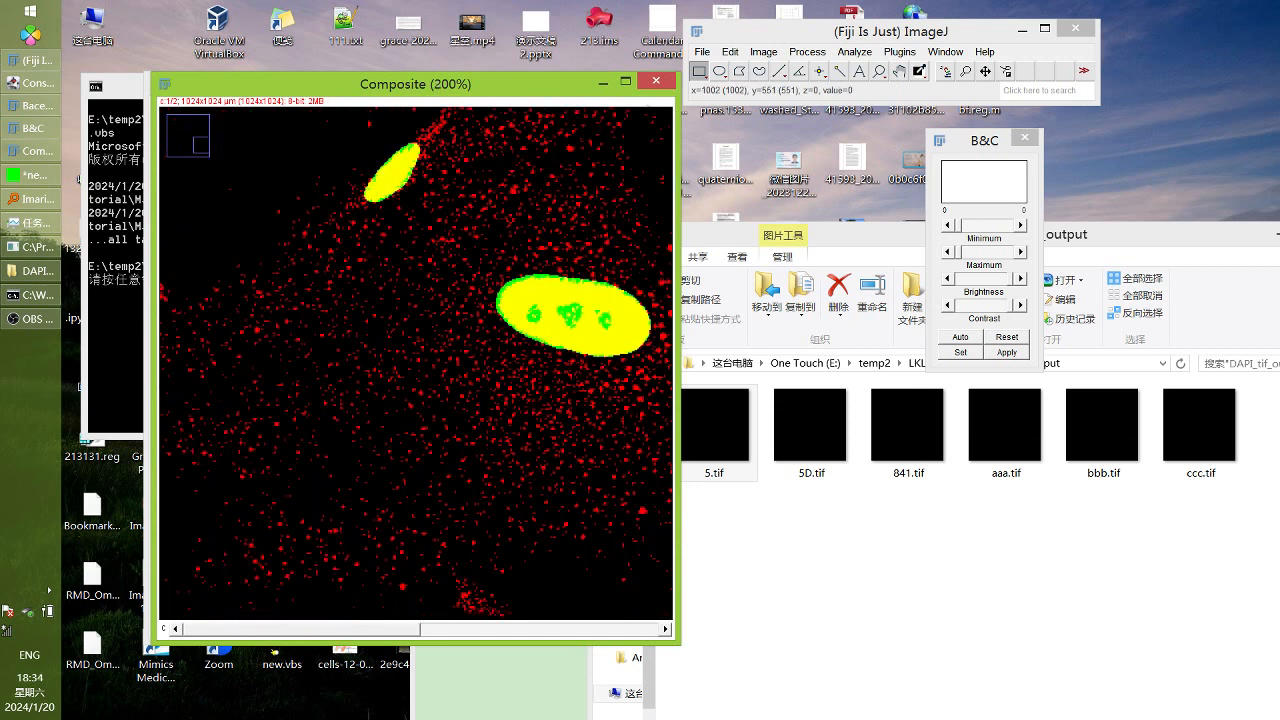
Bring the File Explorer window over the composite and go up from DAPI_tif_output to the LKL_tutorial folder
drag(877, 236, 600, 236)
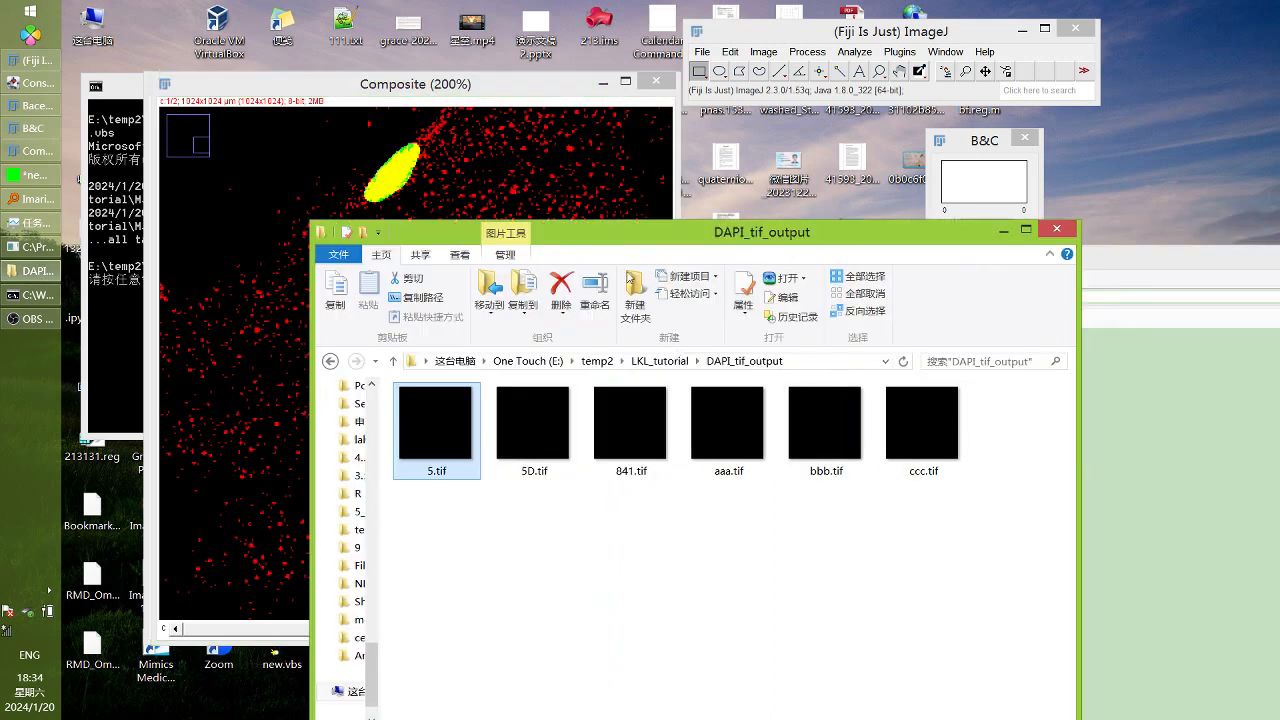
click(662, 361)
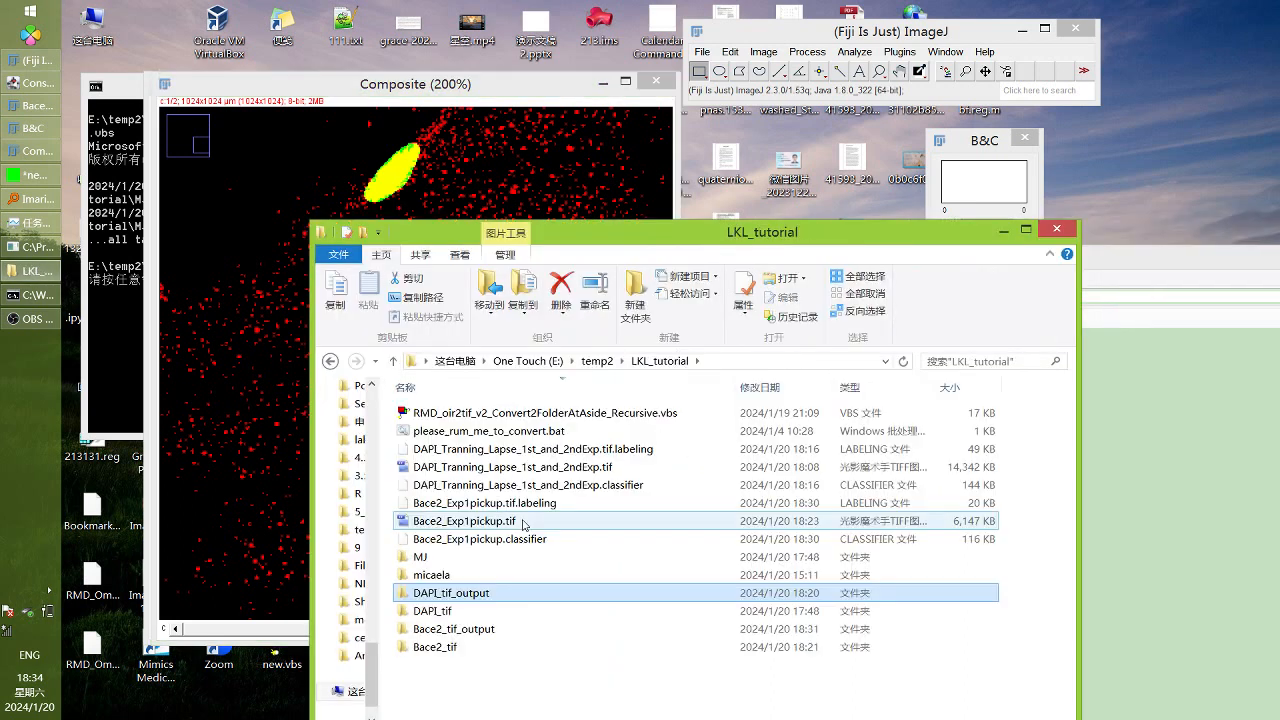
mouse_move(522, 525)
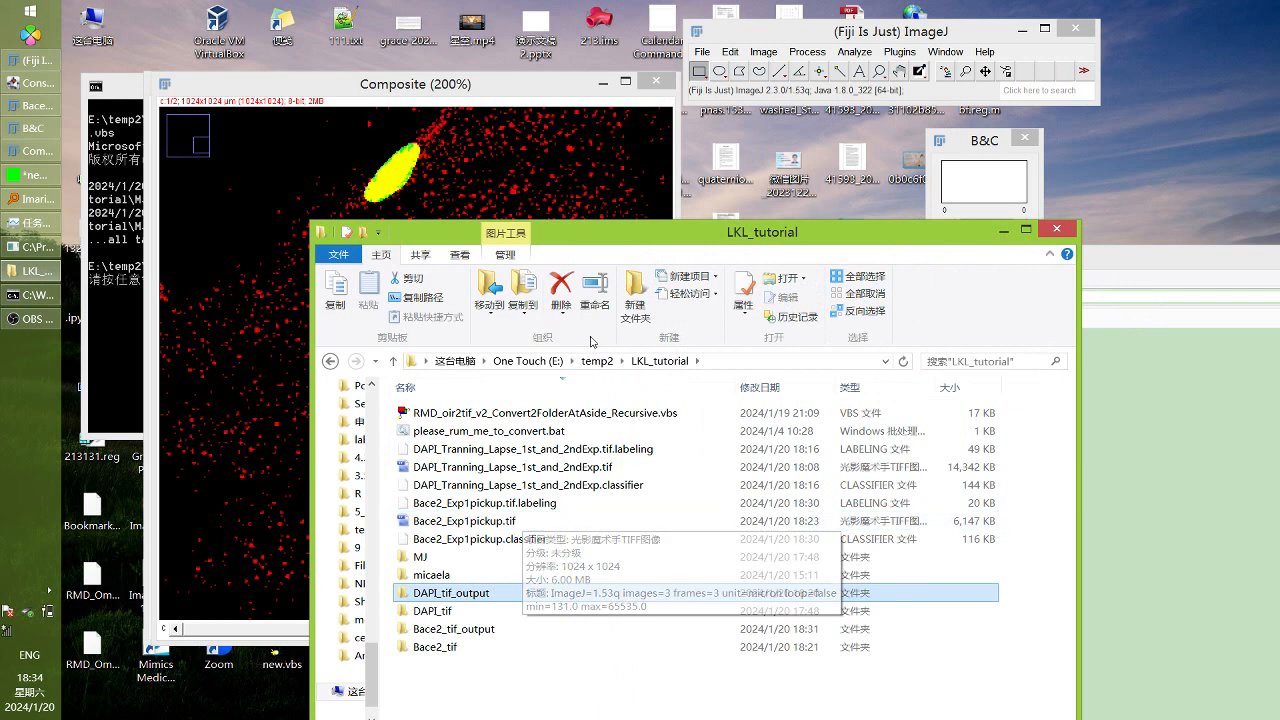
drag(622, 235, 593, 177)
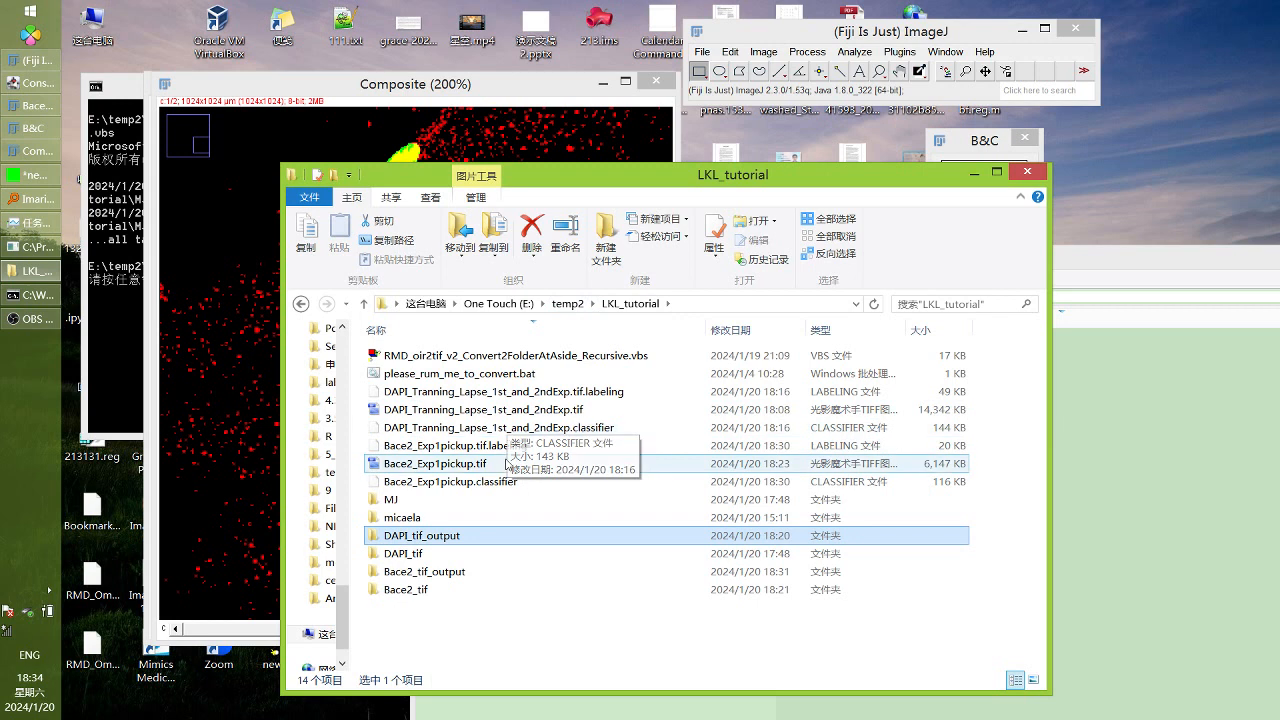
Look through the mask images in the DAPI_tif_output folder and return to LKL_tutorial
click(469, 545)
click(483, 540)
double_click(483, 540)
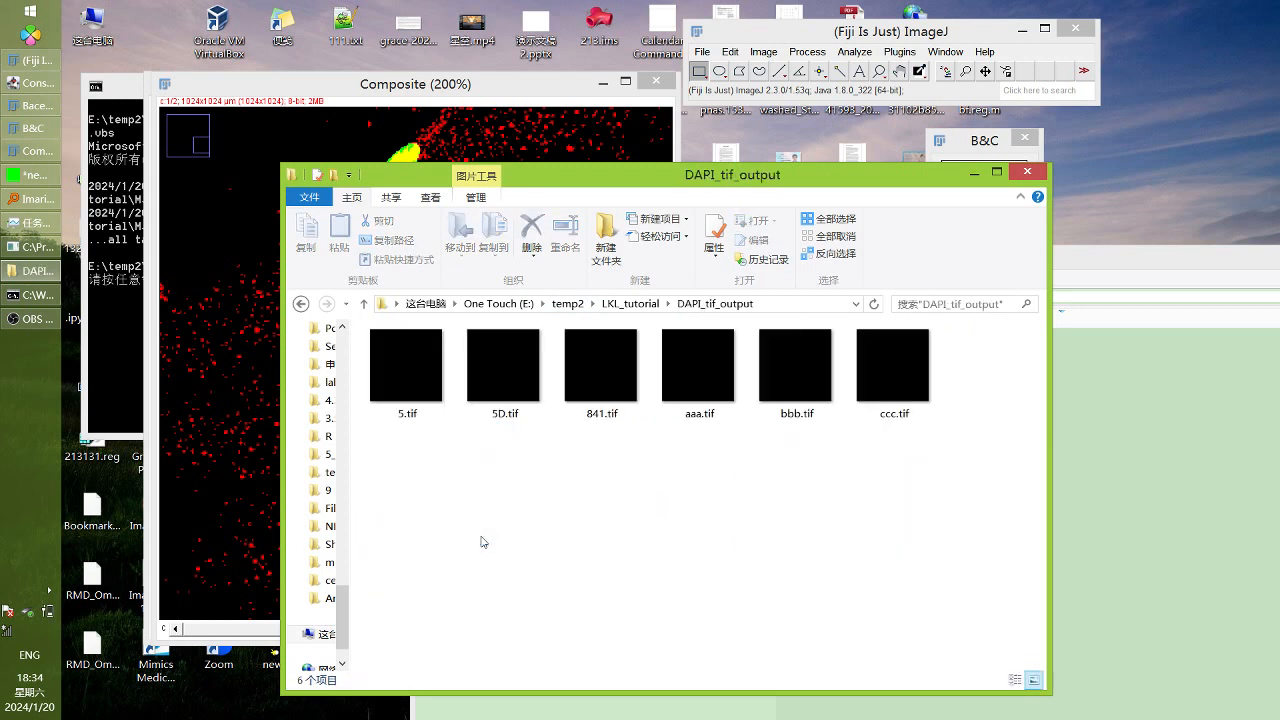
click(491, 371)
click(647, 399)
click(630, 303)
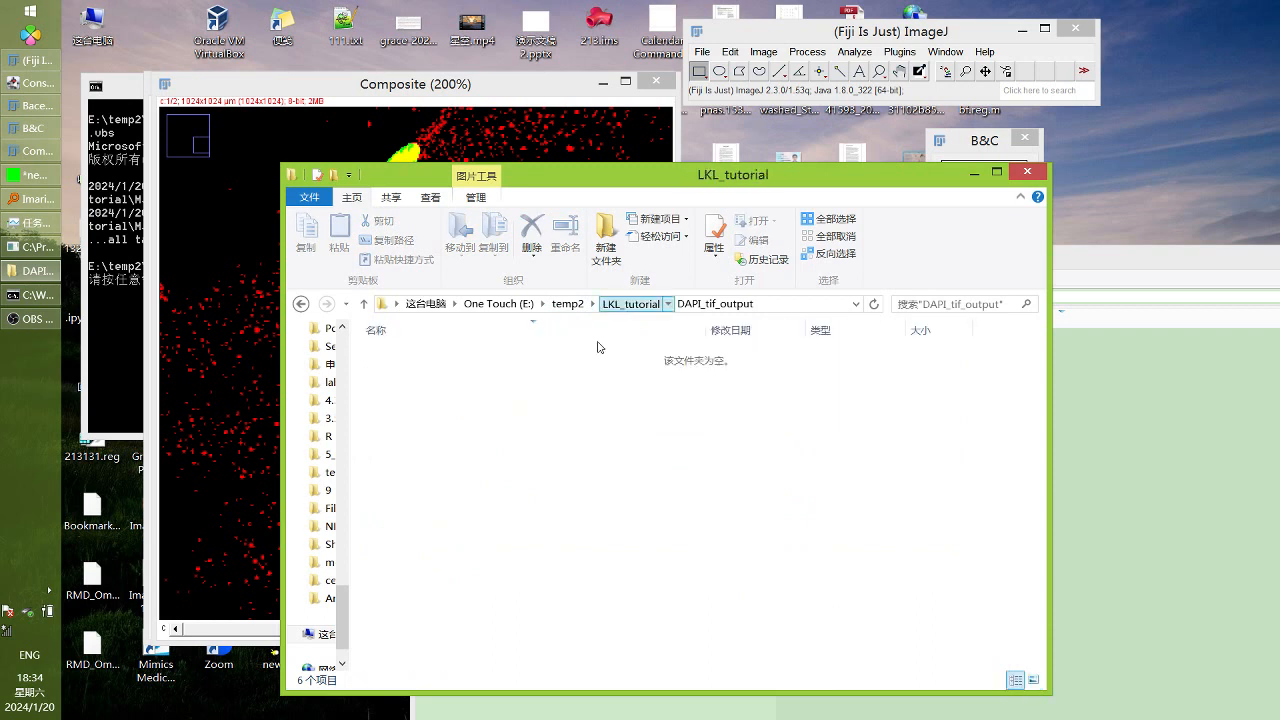